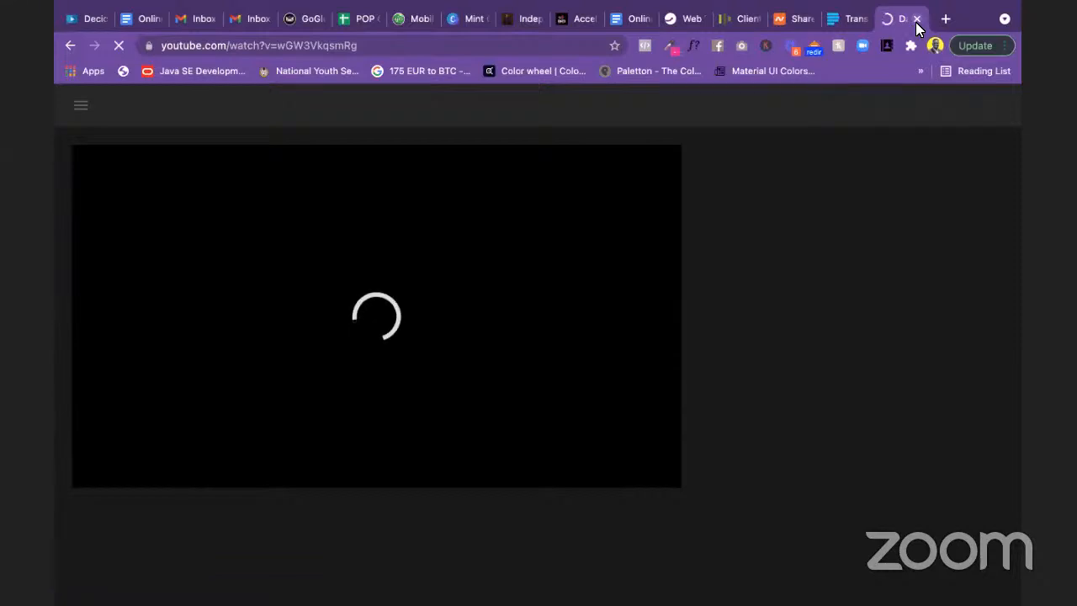
Step: Close the YouTube tab, check the client area page, and load the Instagram profile in a new tab
left_click(917, 20)
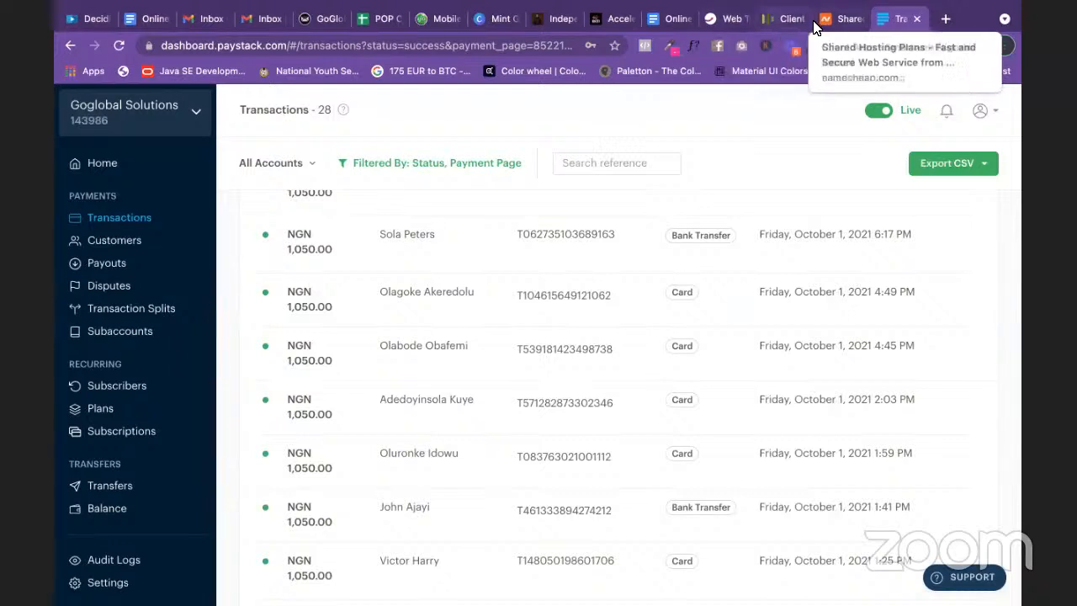
left_click(784, 20)
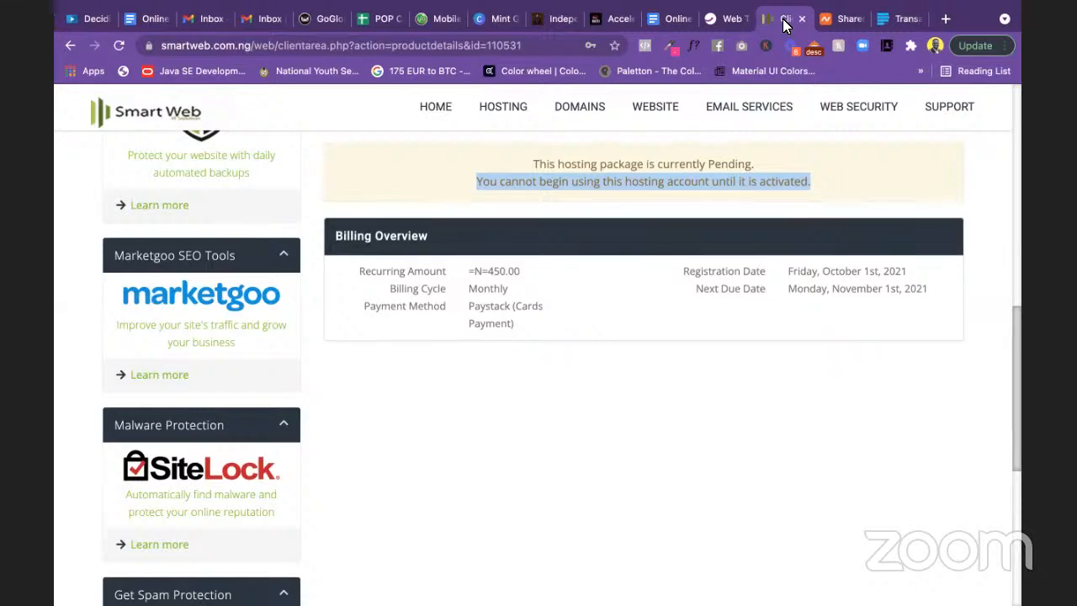
left_click(949, 25)
type("insta")
key("Return")
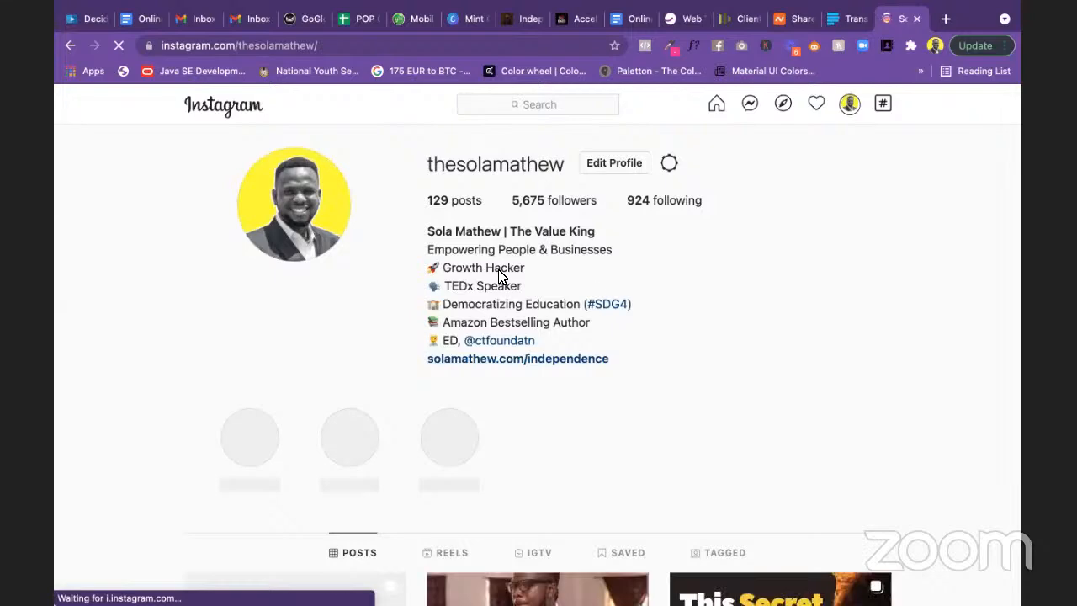
Step: Open the holiday-sales post and step through its carousel to the final slide 6/6
scroll(632, 334, "down", 4)
scroll(529, 375, "down", 1)
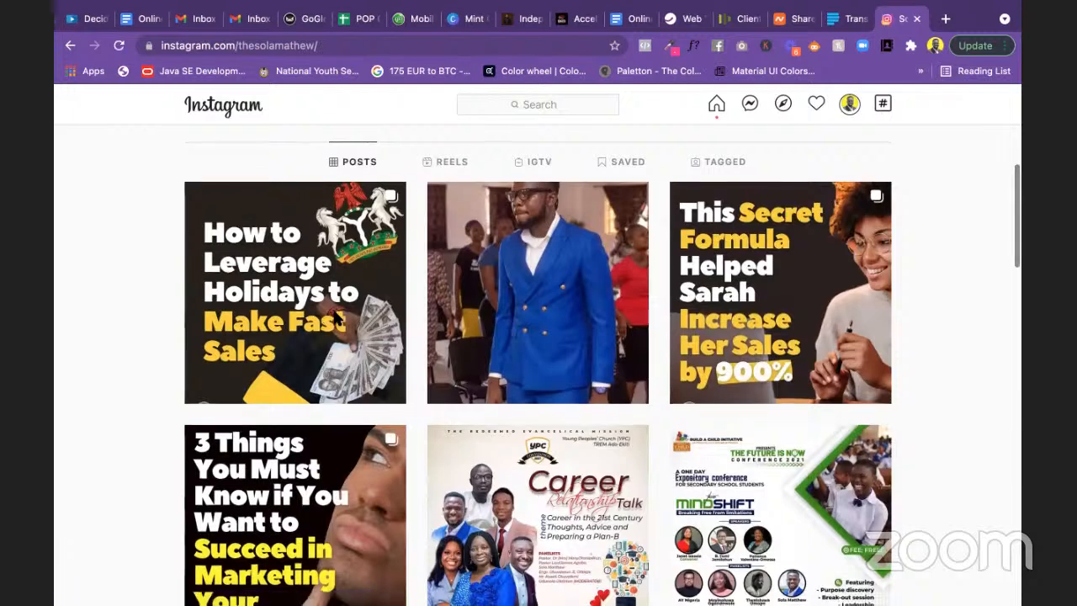
left_click(370, 298)
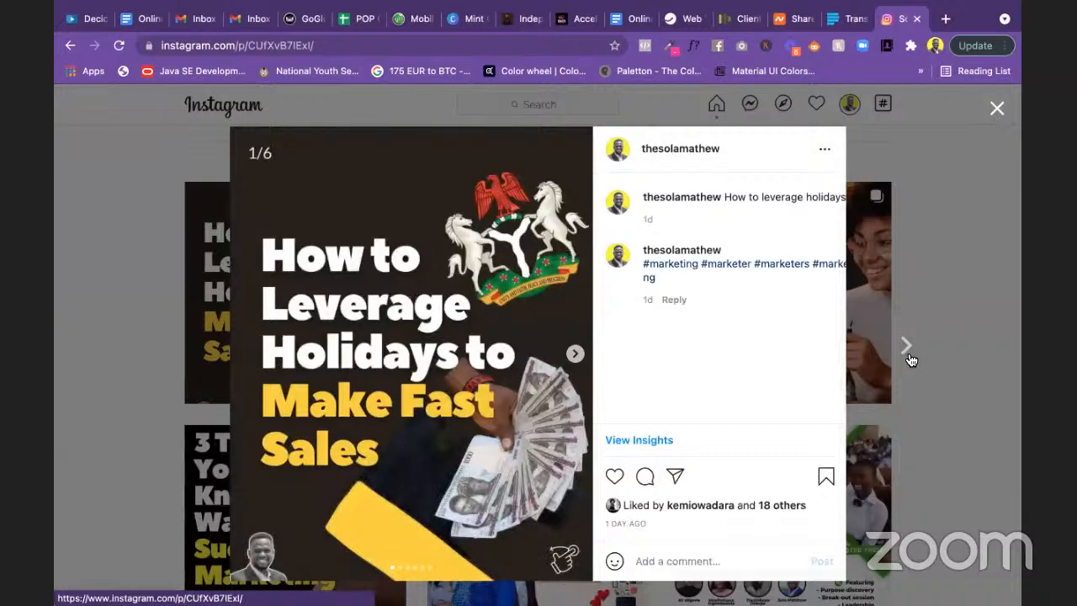
left_click(908, 361)
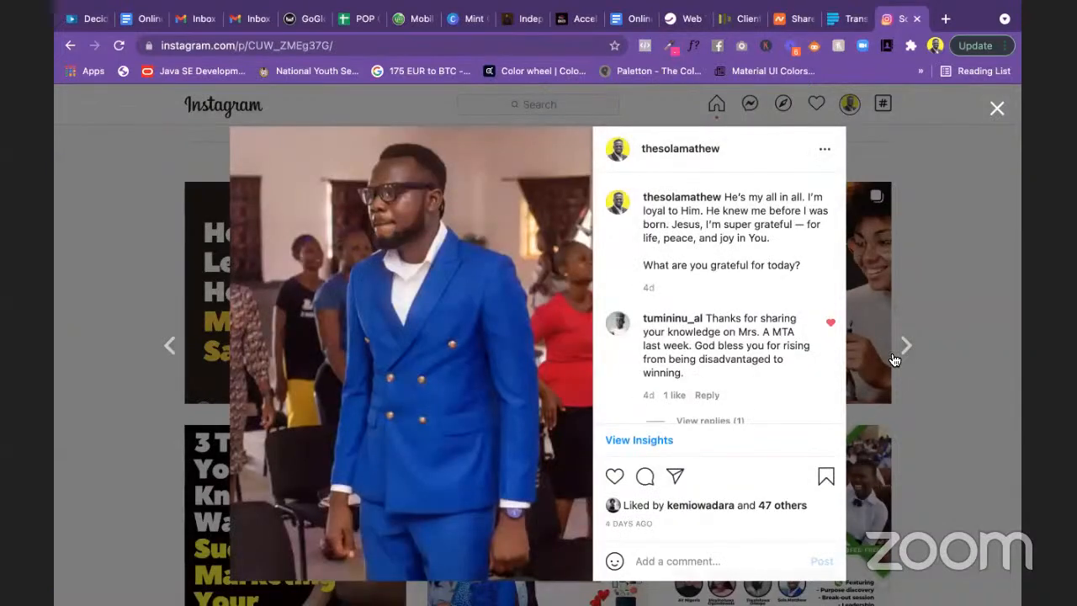
left_click(173, 354)
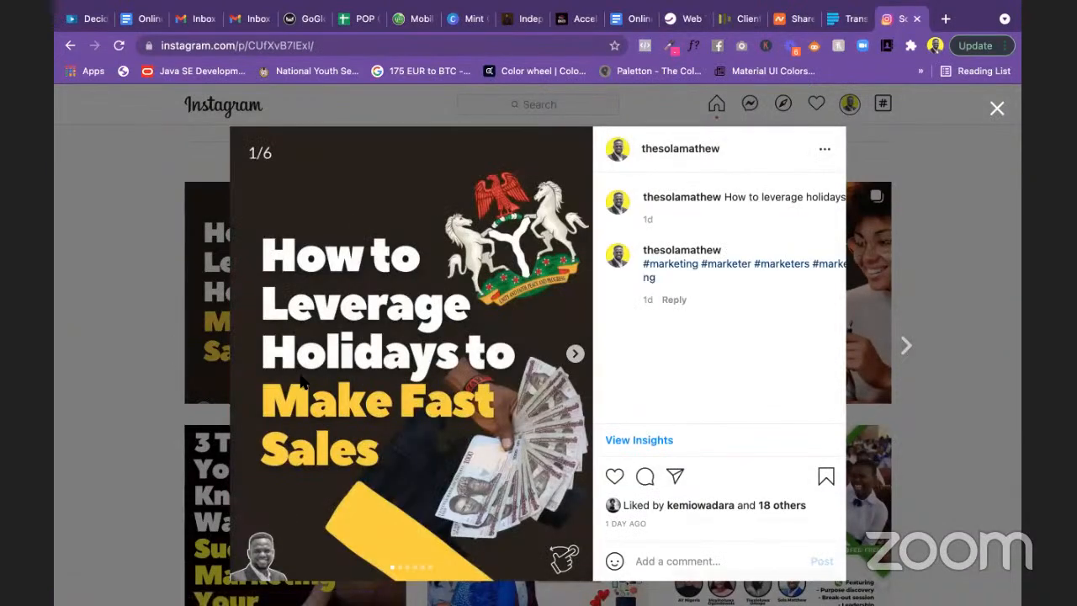
left_click(576, 355)
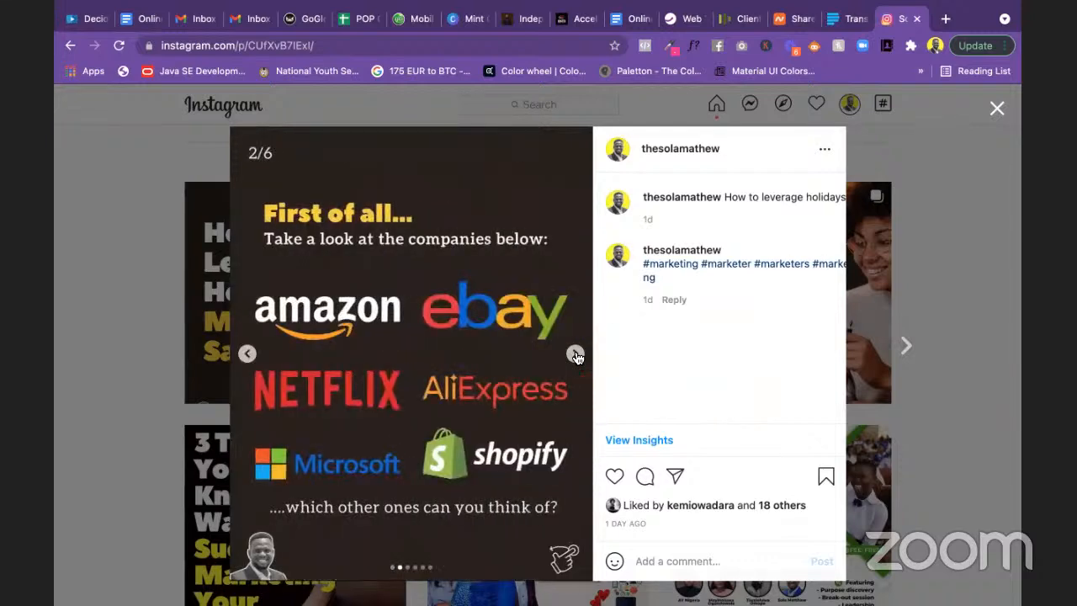
left_click(576, 354)
left_click(575, 354)
left_click(575, 354)
left_click(575, 355)
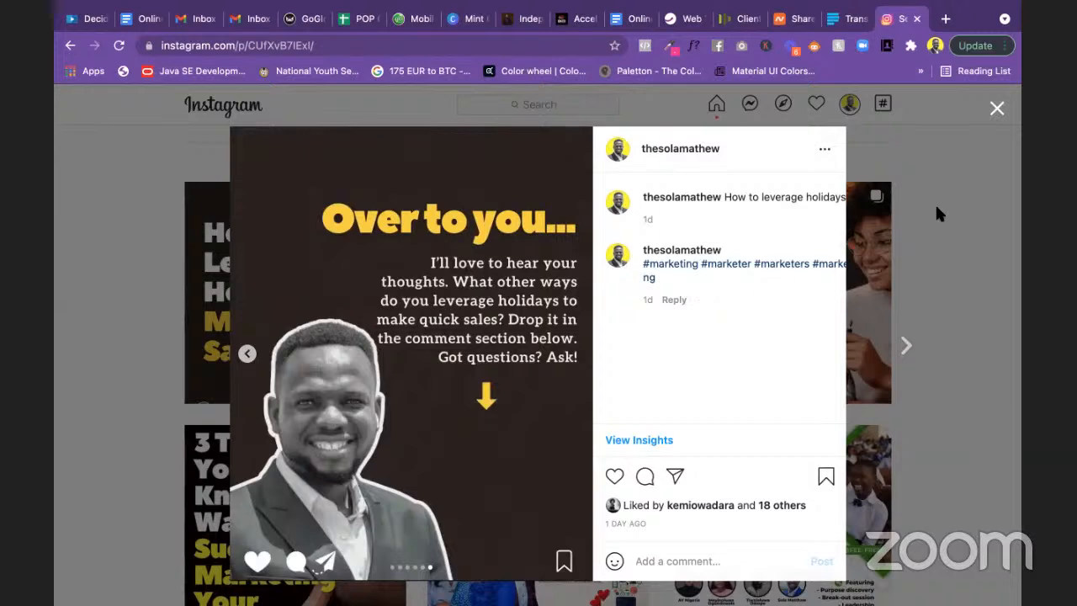
Step: Close the post to return to the profile grid and exit full screen in Chrome
left_click(936, 207)
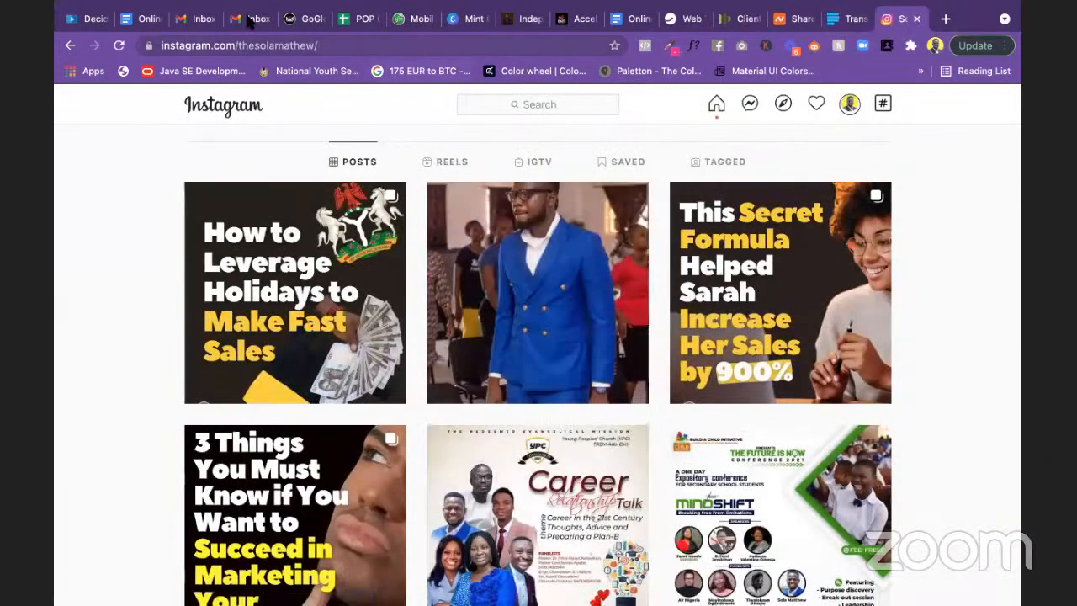
mouse_move(101, 28)
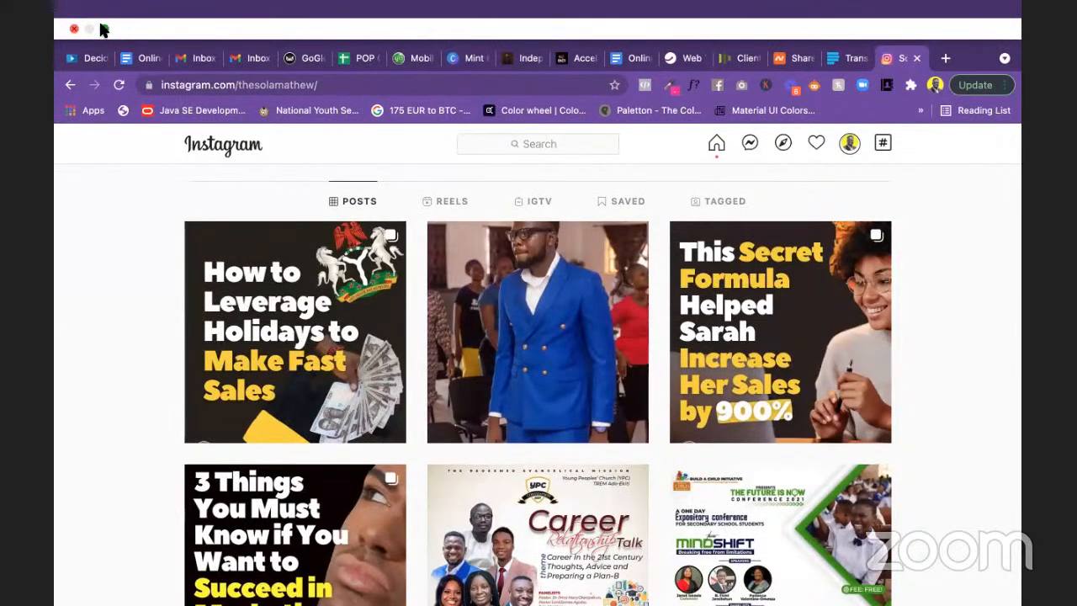
left_click(103, 30)
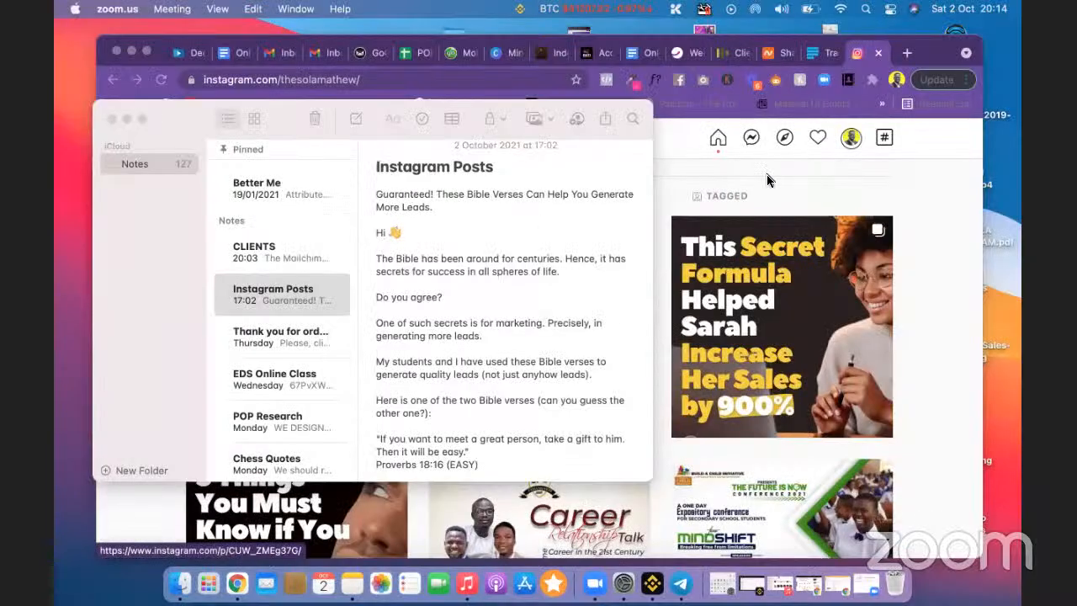
Step: Switch between Chrome and the Instagram Posts note, moving the Notes window slightly left
left_click(768, 180)
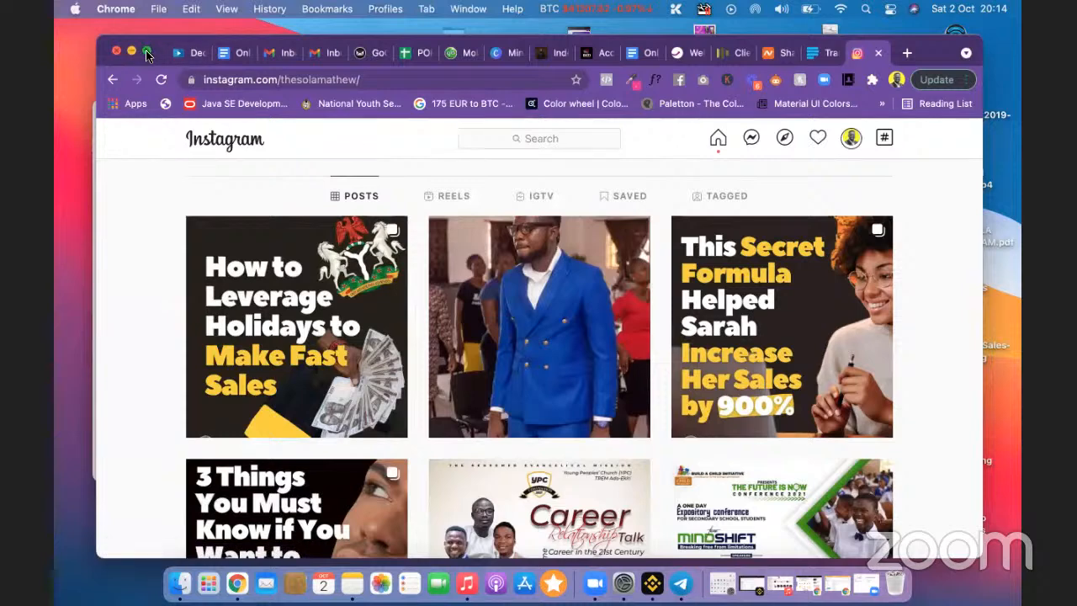
left_click(94, 136)
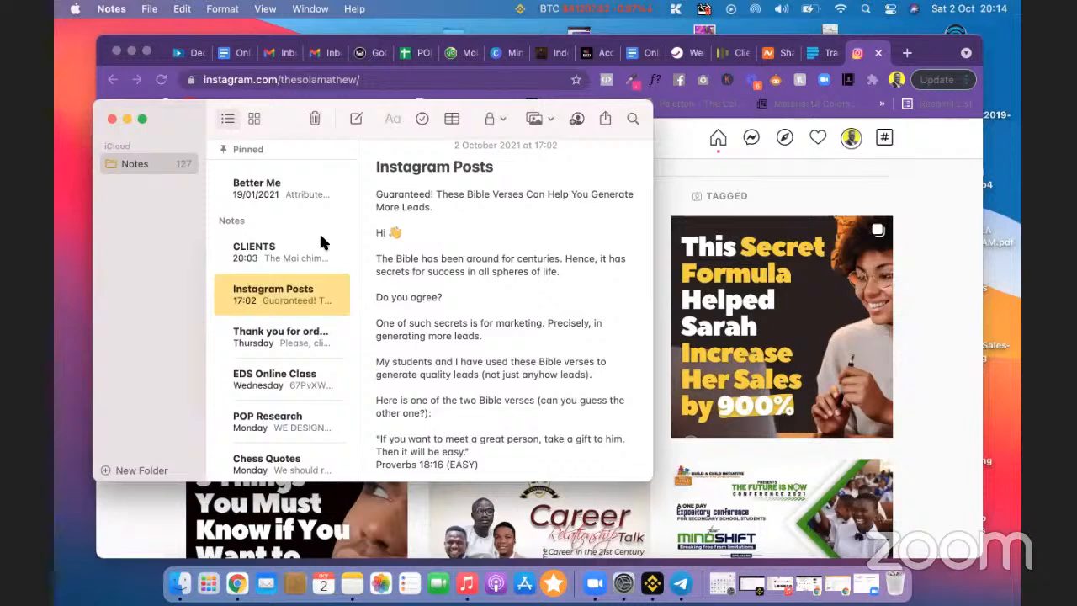
left_click_drag(187, 124, 154, 123)
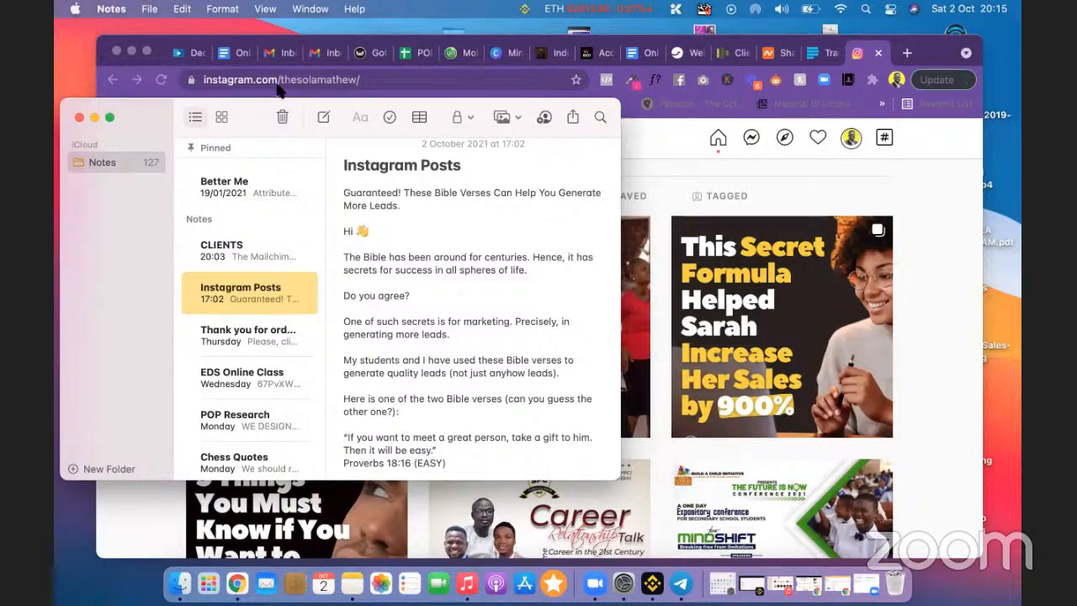
left_click(165, 48)
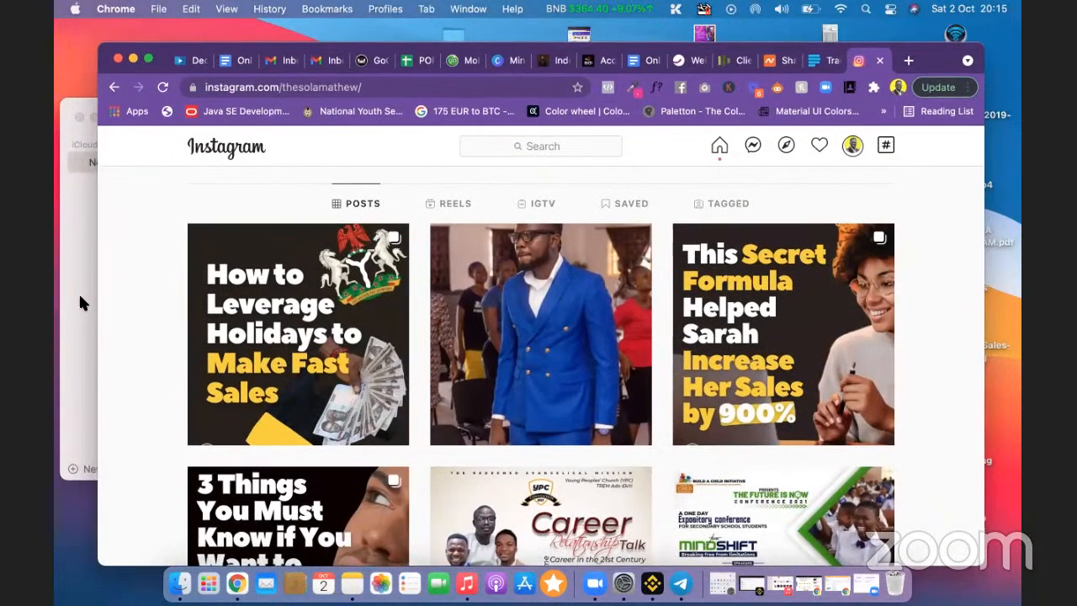
left_click(80, 298)
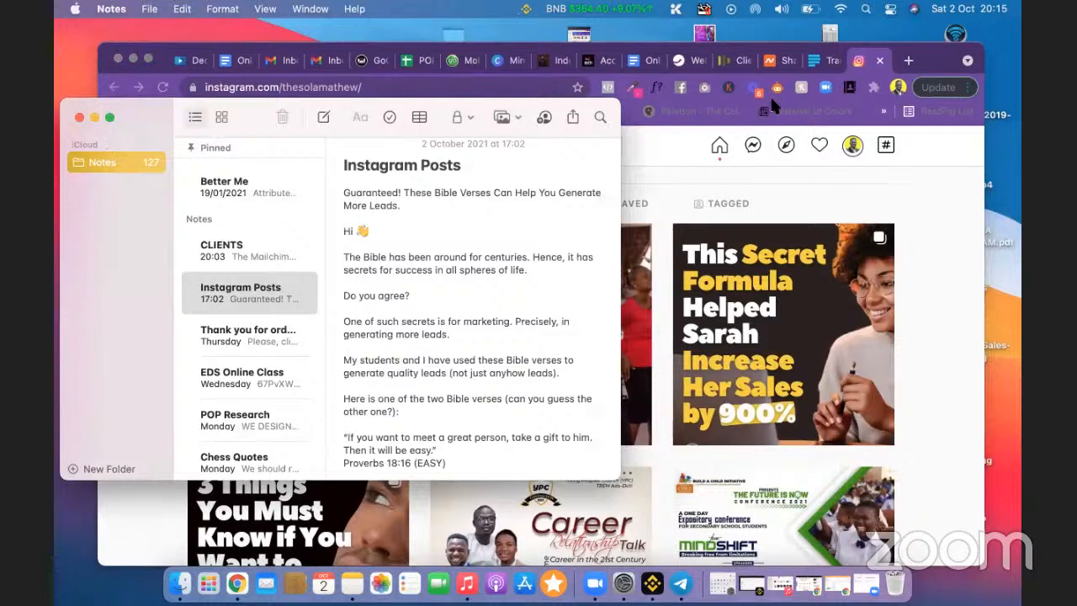
left_click(510, 63)
Step: Go to canva.com by entering 'ca' in the Canva tab's address bar
left_click(511, 60)
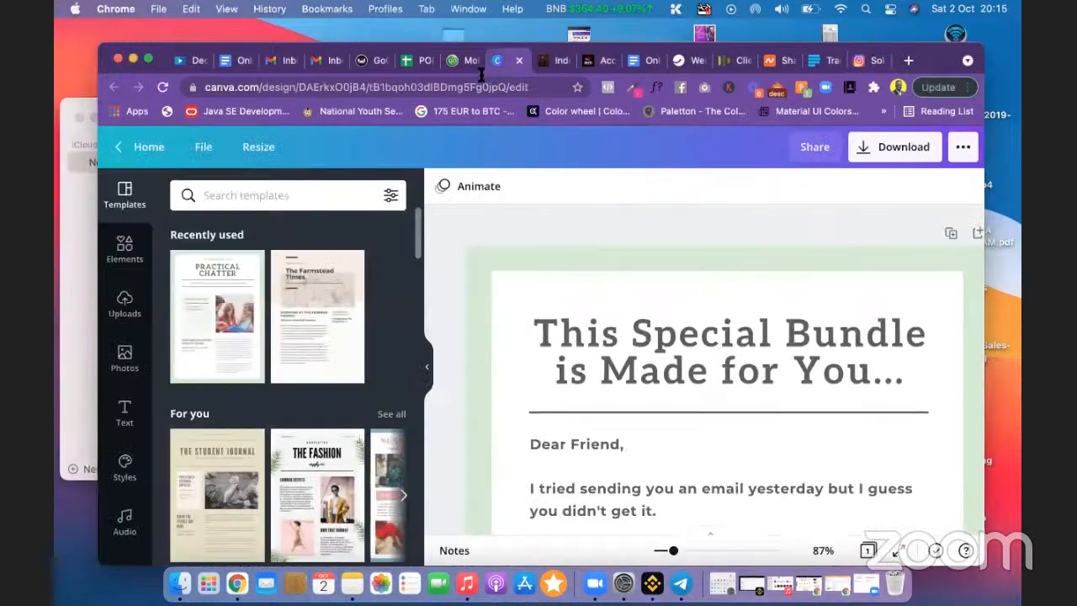
left_click(347, 87)
type("can")
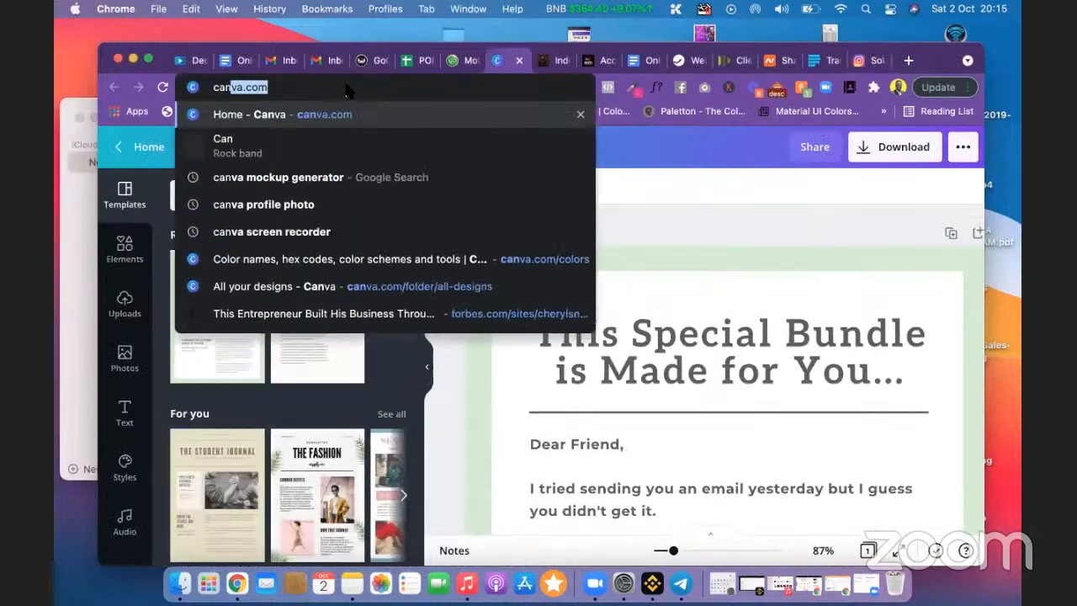
key("Return")
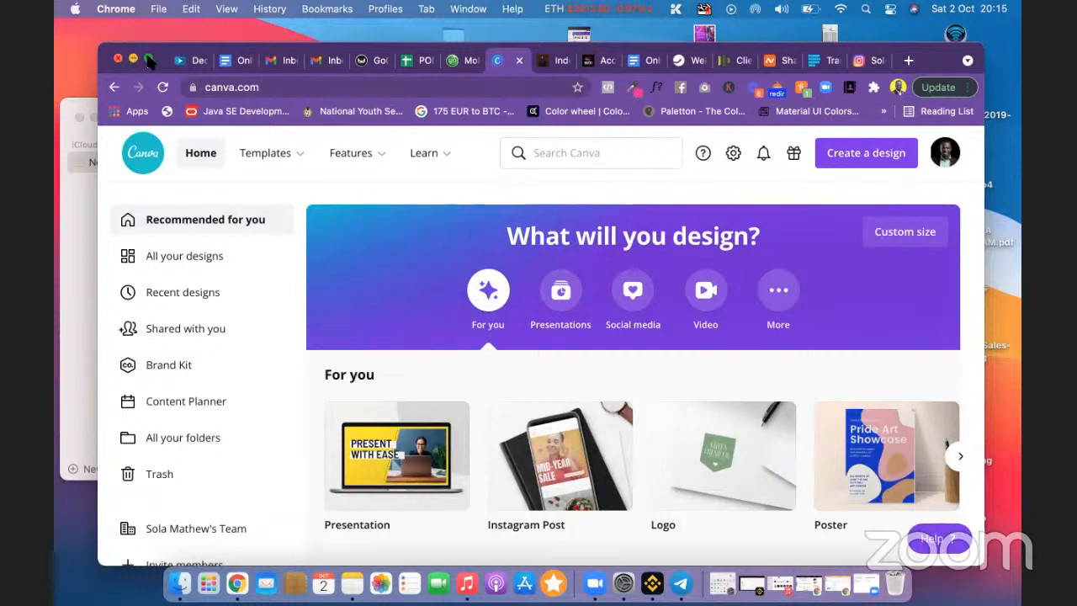
Step: Widen the Chrome window slightly and show 'All your designs' from Canva's sidebar
left_click_drag(101, 44, 74, 30)
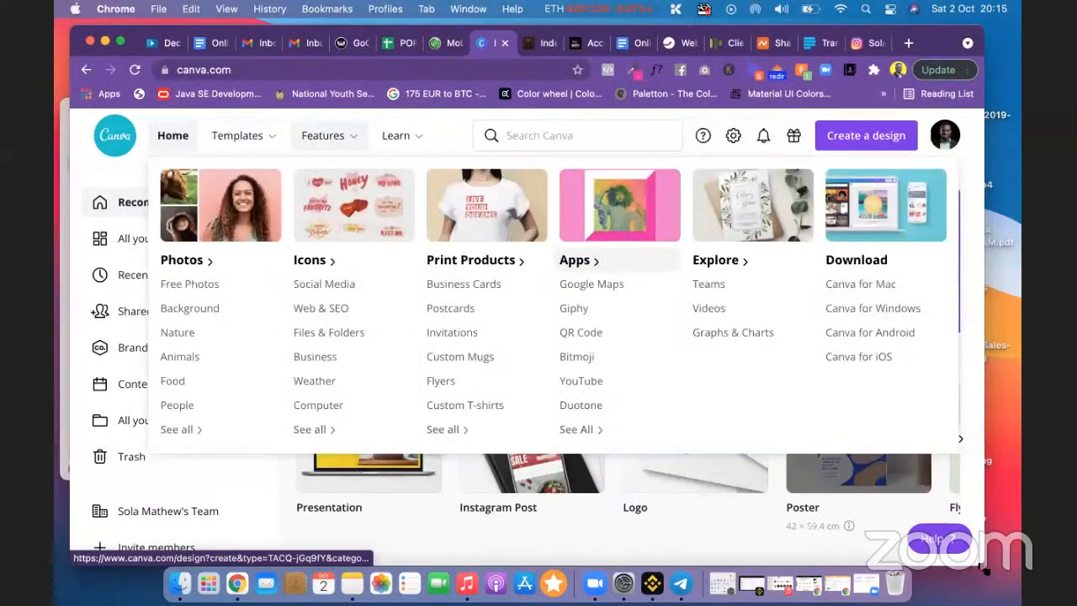
left_click_drag(986, 566, 1001, 570)
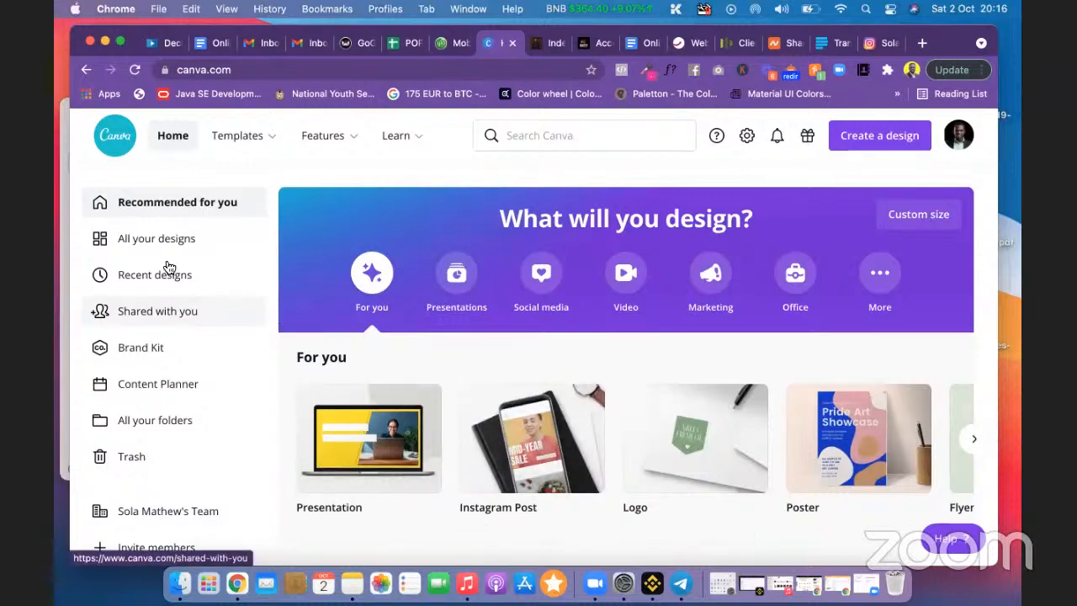
left_click(162, 244)
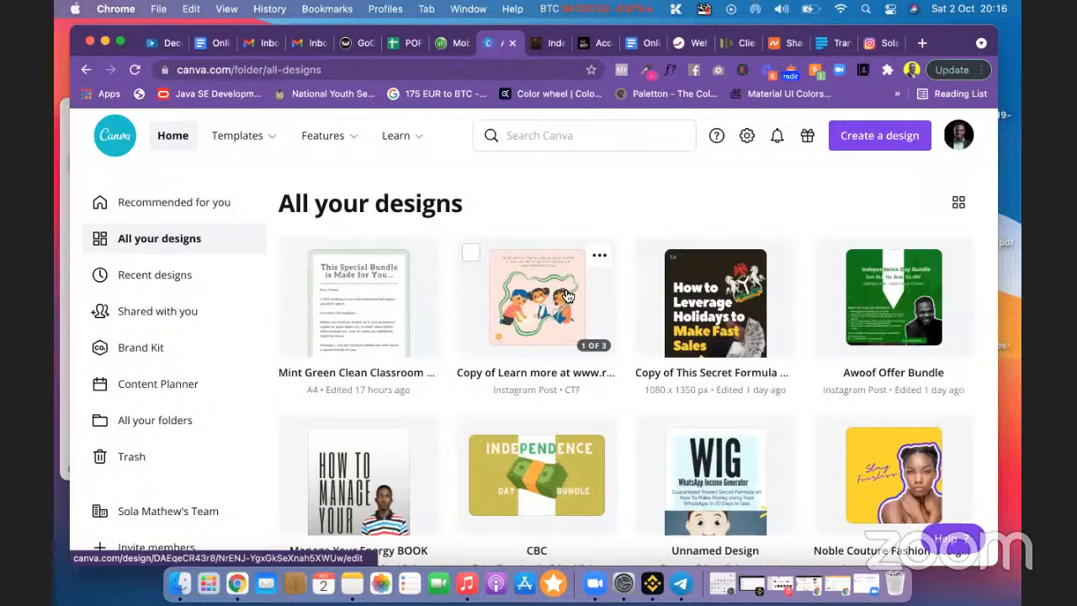
left_click(599, 254)
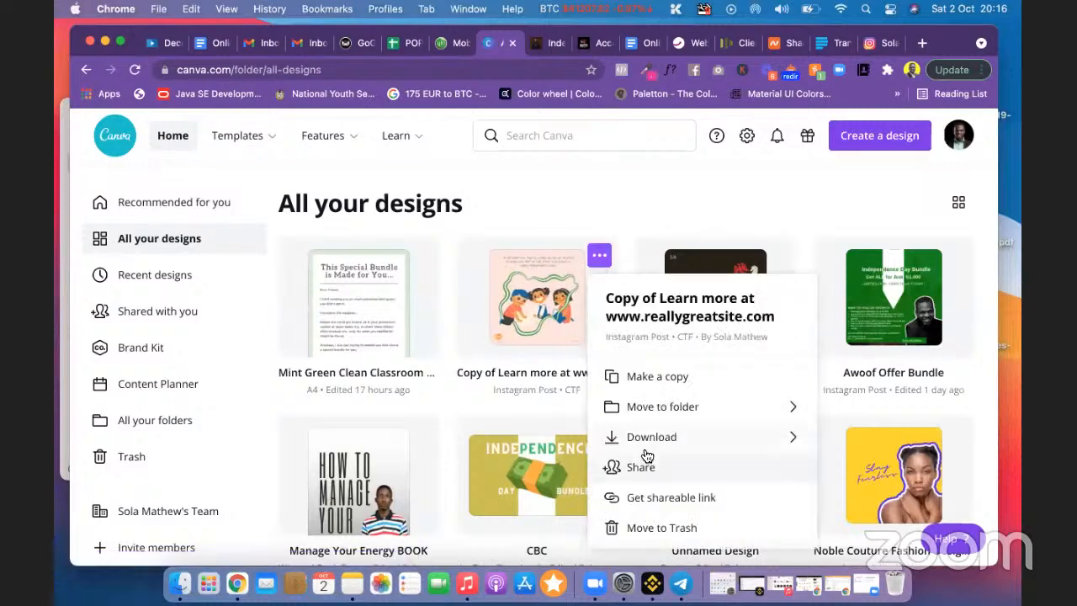
left_click(522, 301)
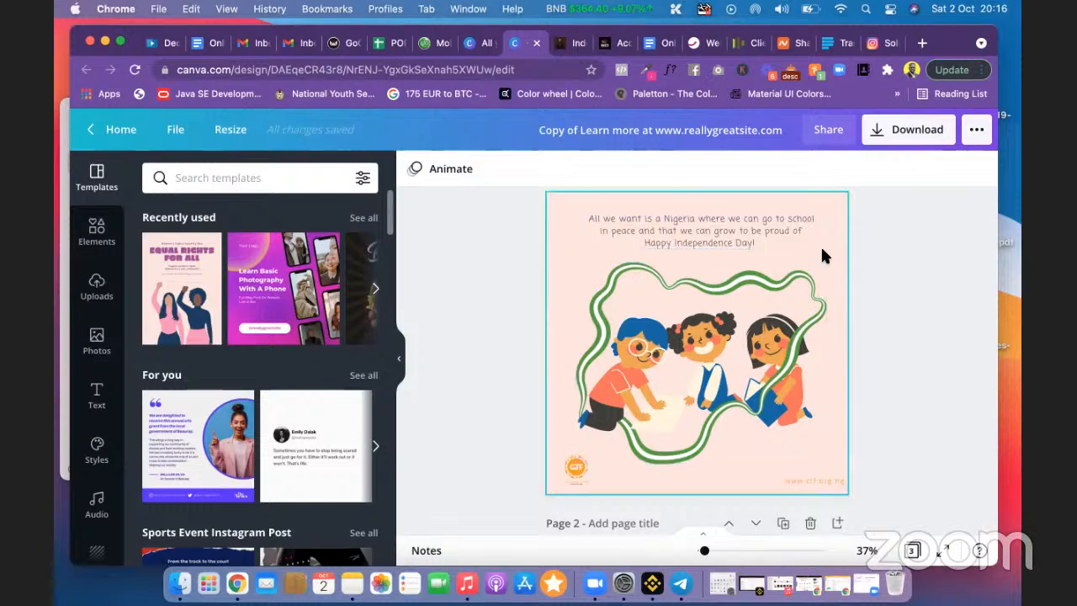
Step: Duplicate page 1, then delete its Nigeria independence text, green squiggle and children illustration
scroll(823, 255, "up", 1)
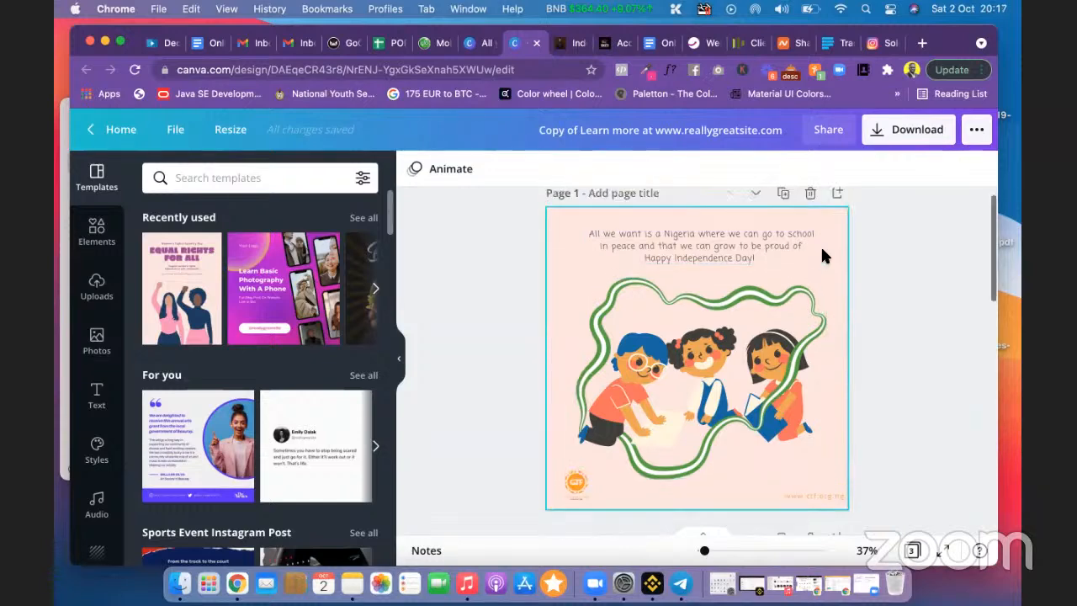
left_click(783, 204)
scroll(723, 244, "up", 5)
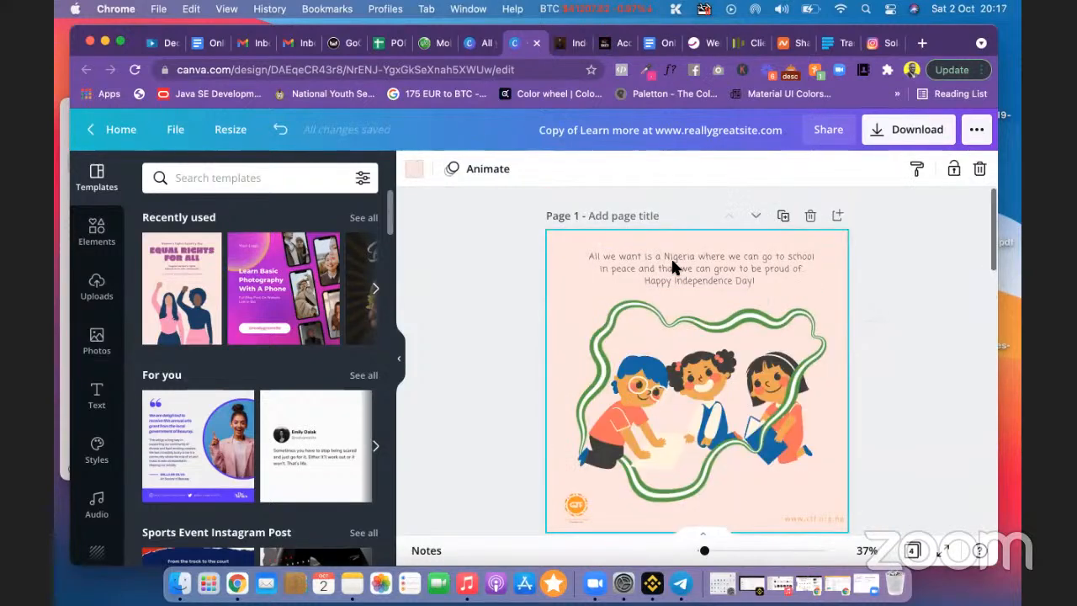
left_click(638, 266)
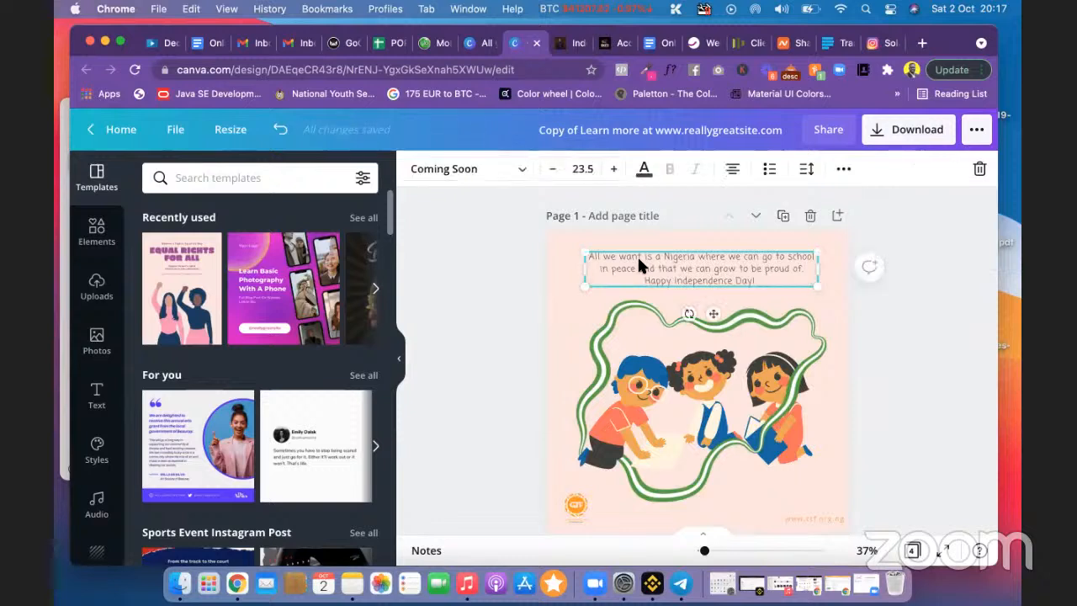
key("Delete")
left_click(632, 299)
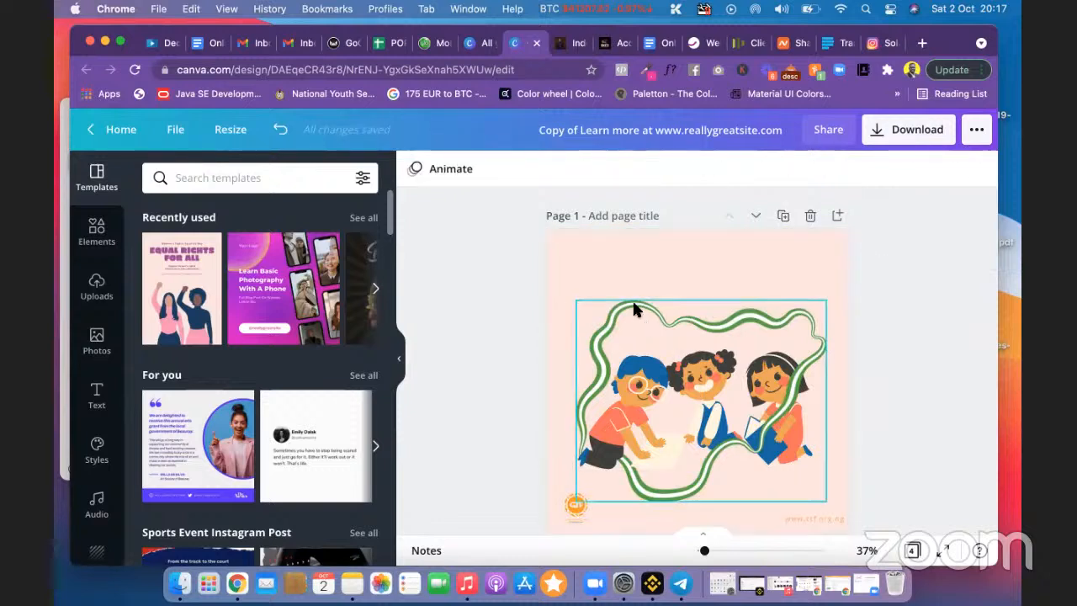
key("Delete")
left_click(669, 388)
key("Delete")
left_click(722, 386)
key("Delete")
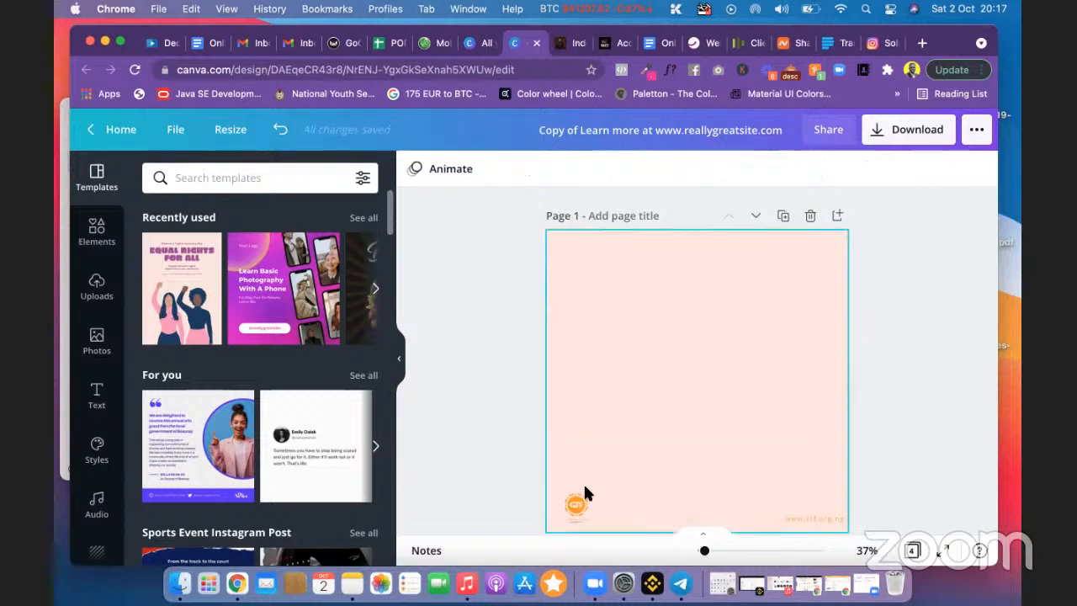
Step: Delete the orange logo and website text, and reset the peach background to white
left_click(572, 505)
key("Delete")
left_click(820, 520)
key("Delete")
left_click(670, 404)
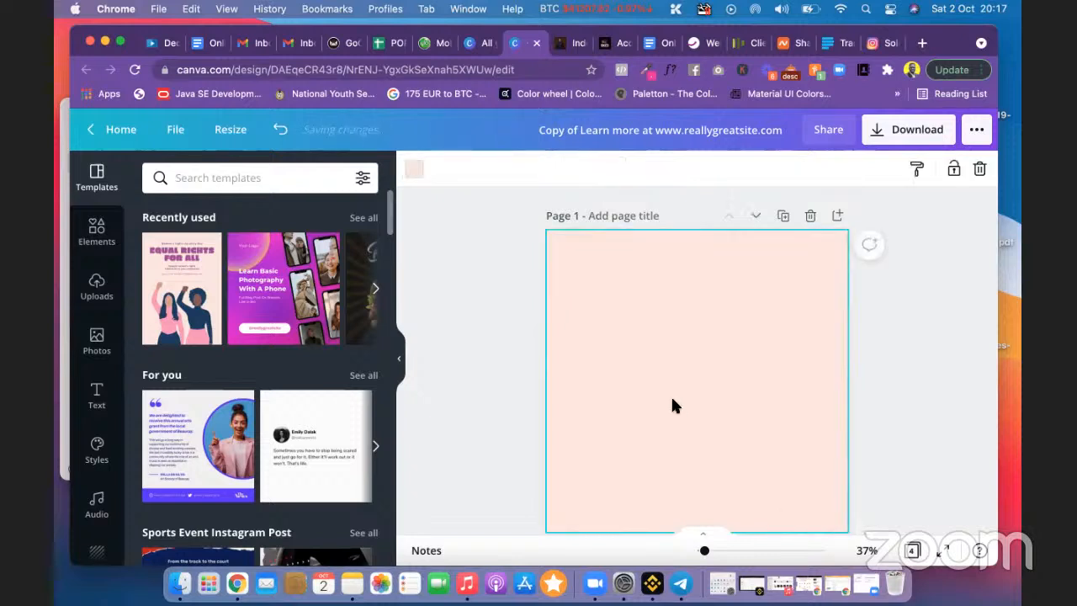
key("Delete")
left_click(495, 353)
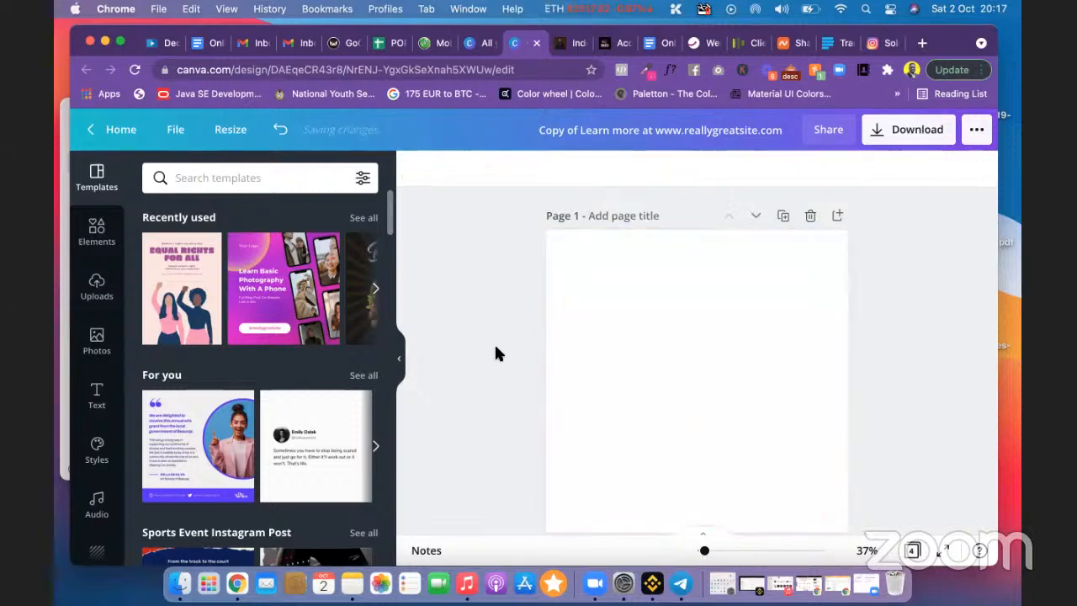
Step: Apply the green Work from Home template's first page to page 1
scroll(240, 401, "down", 10)
scroll(239, 402, "up", 2)
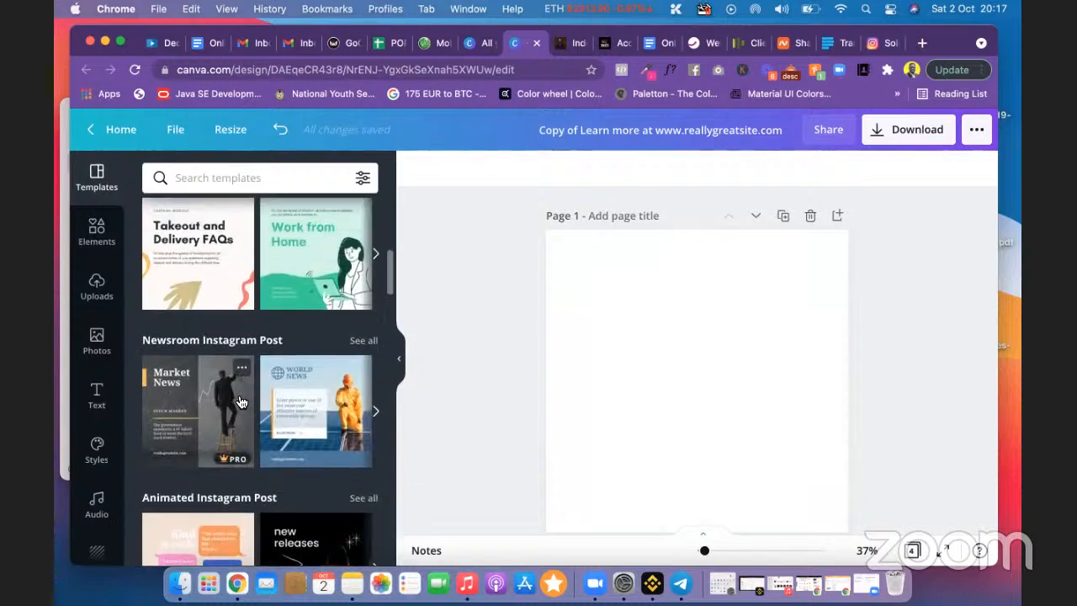
left_click(334, 268)
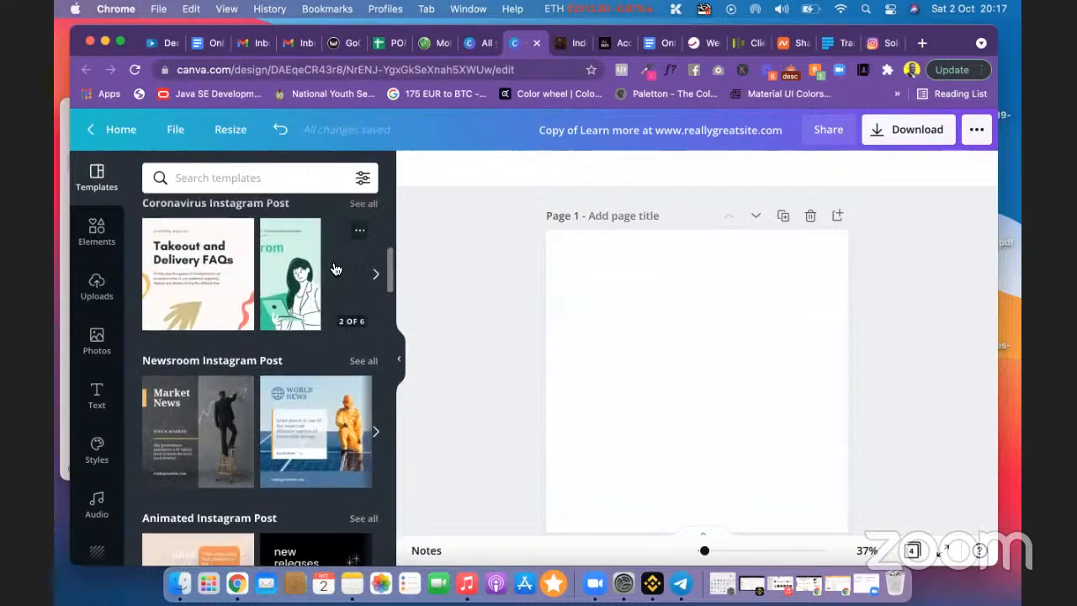
left_click(219, 334)
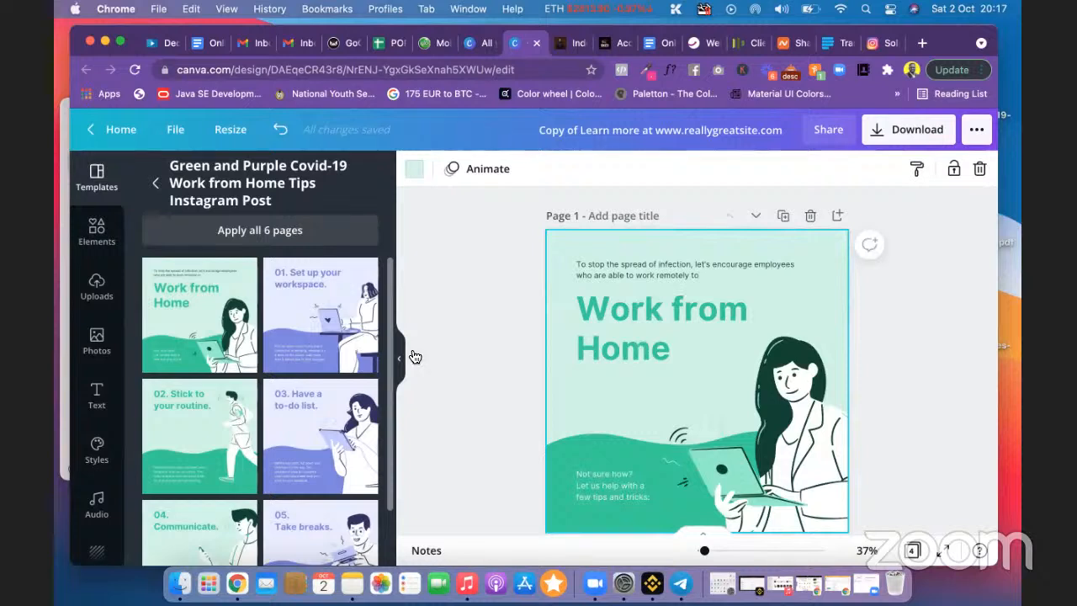
Step: Place the cursor inside the 'Work from Home' heading for editing
left_click(664, 332)
left_click(665, 334)
left_click(685, 339)
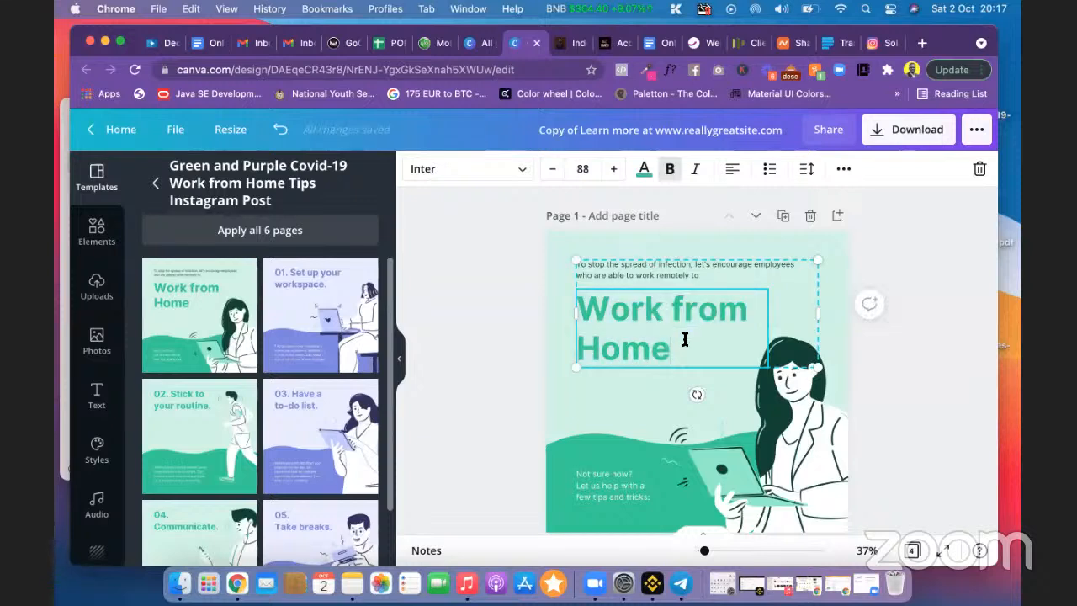
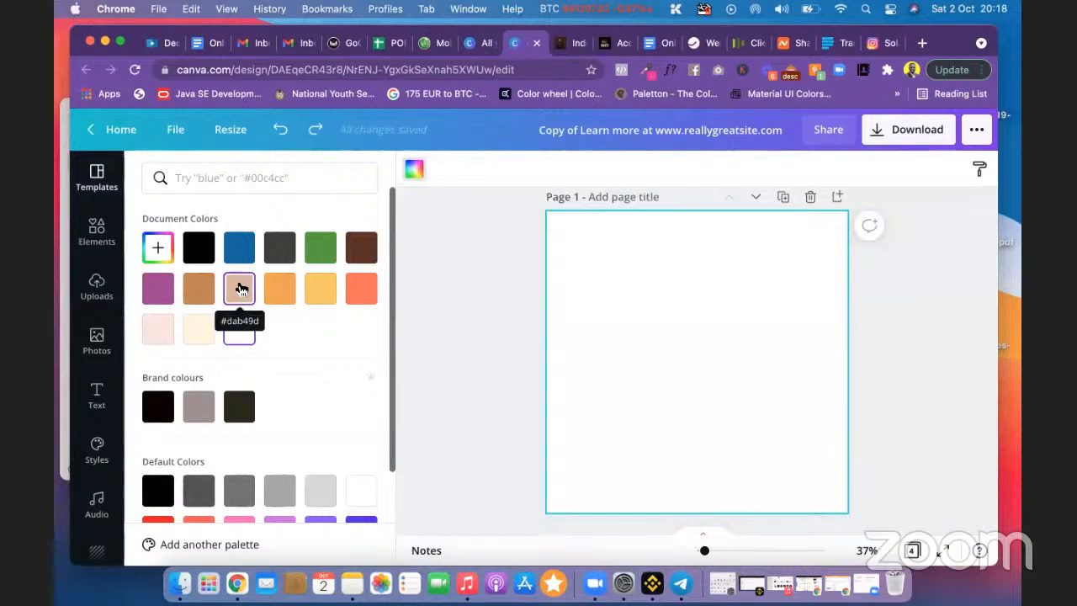
Step: Fill page 1's background with the cream swatch from Document Colors
left_click(241, 291)
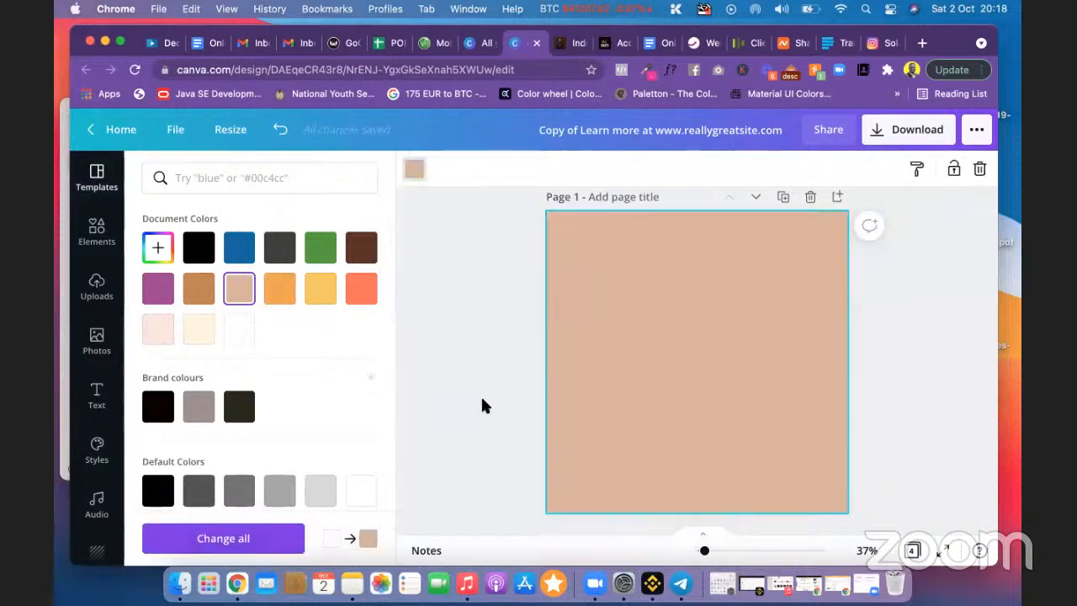
scroll(480, 404, "down", 4)
scroll(483, 406, "up", 1)
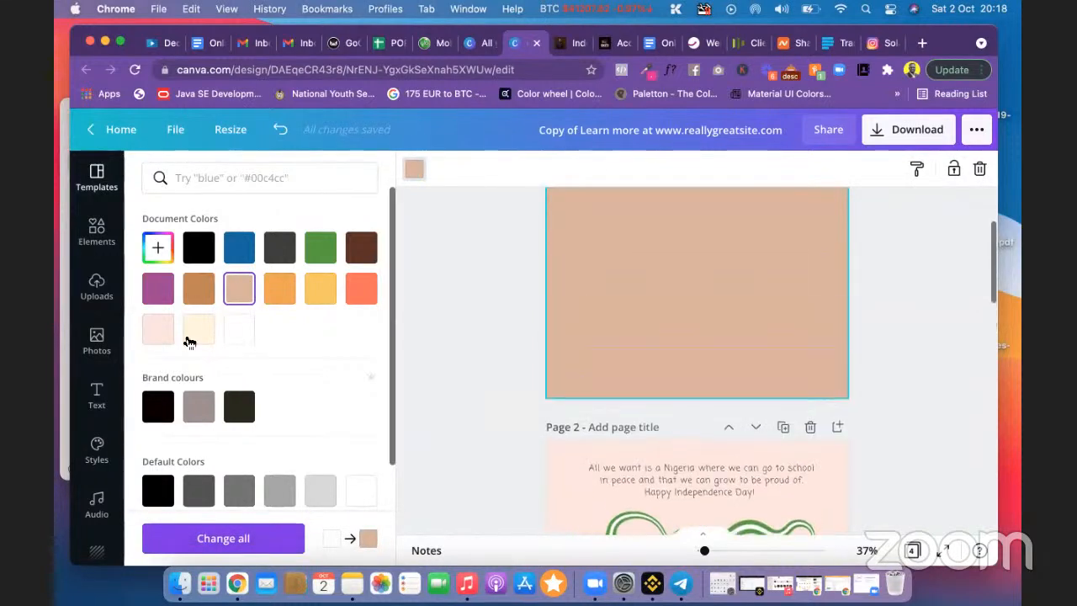
left_click(192, 337)
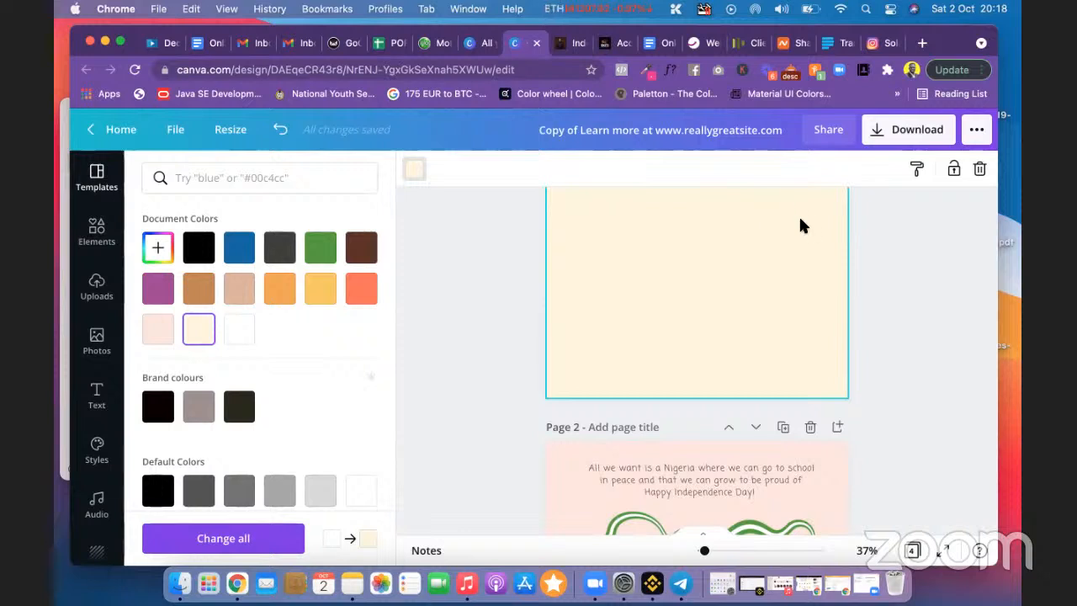
scroll(801, 225, "up", 3)
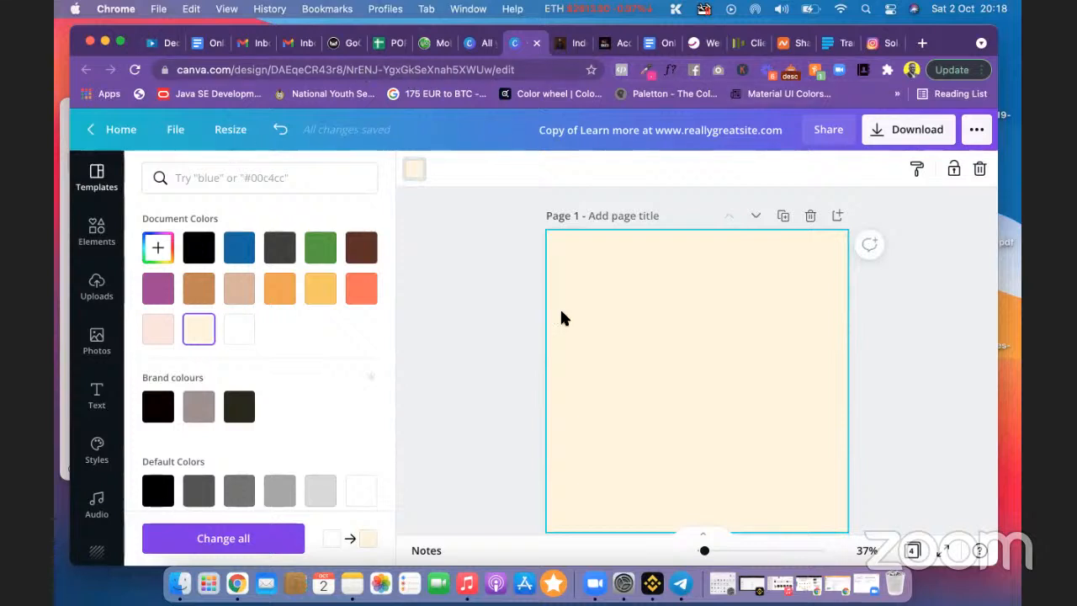
scroll(559, 328, "down", 5)
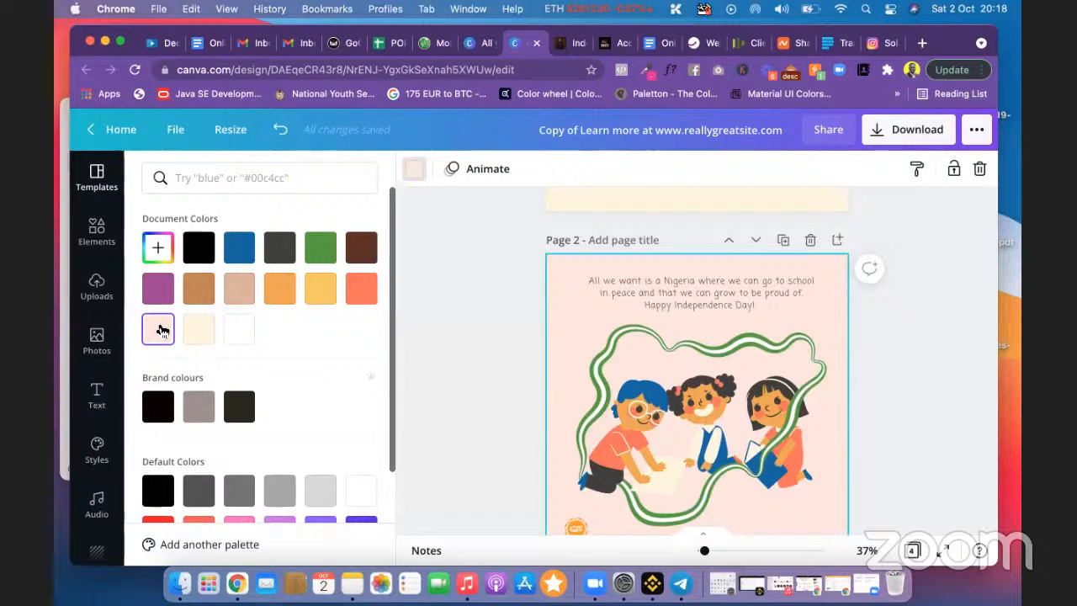
Step: Copy page 2's pink background hex code #FCE4DE, then reselect page 1
left_click(158, 249)
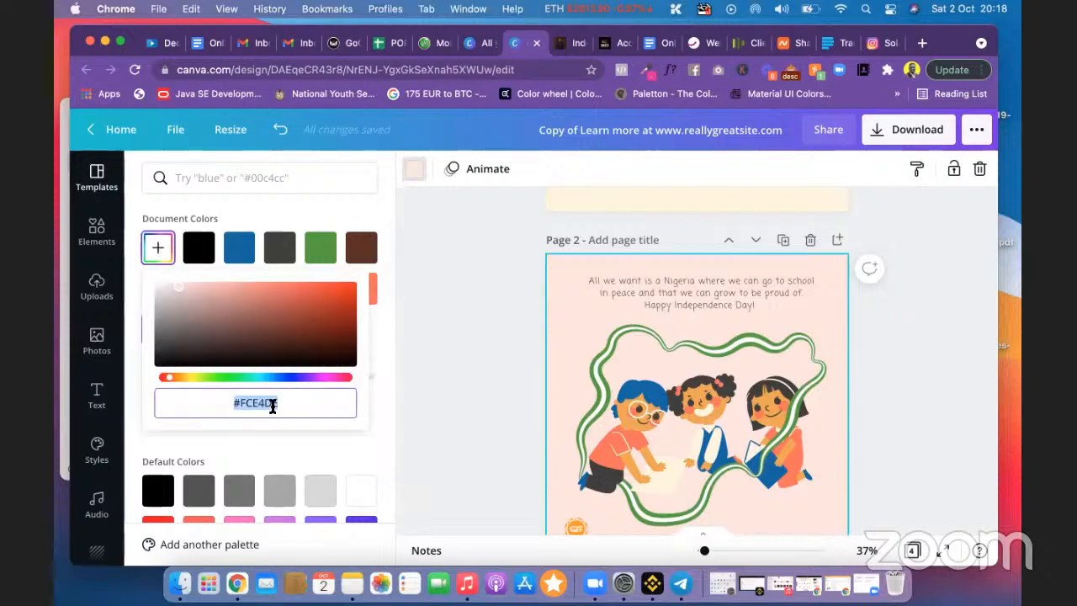
right_click(272, 405)
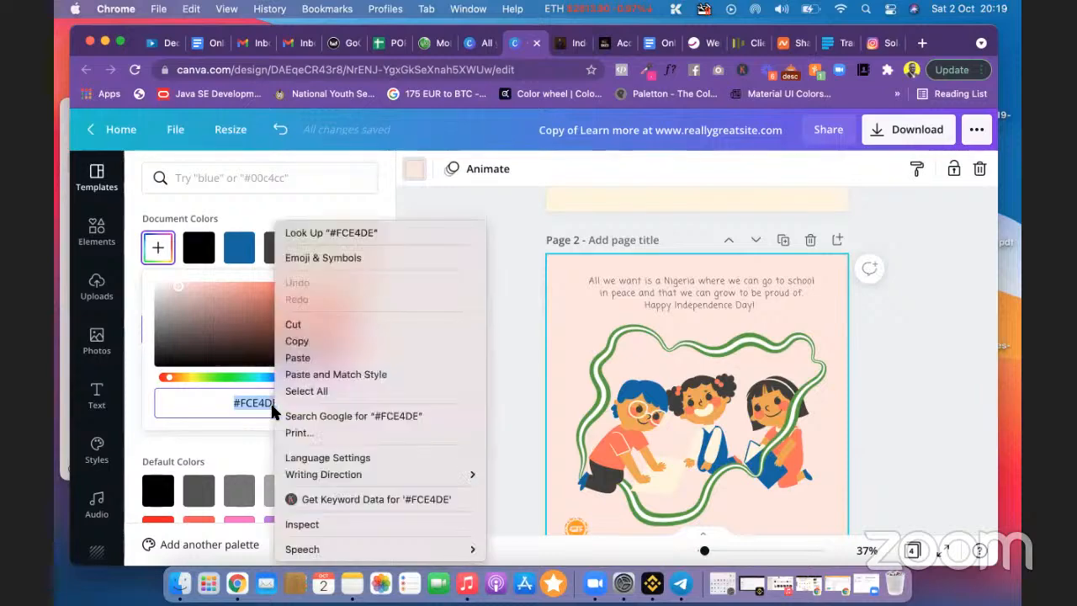
left_click(300, 341)
scroll(452, 316, "up", 5)
left_click(604, 310)
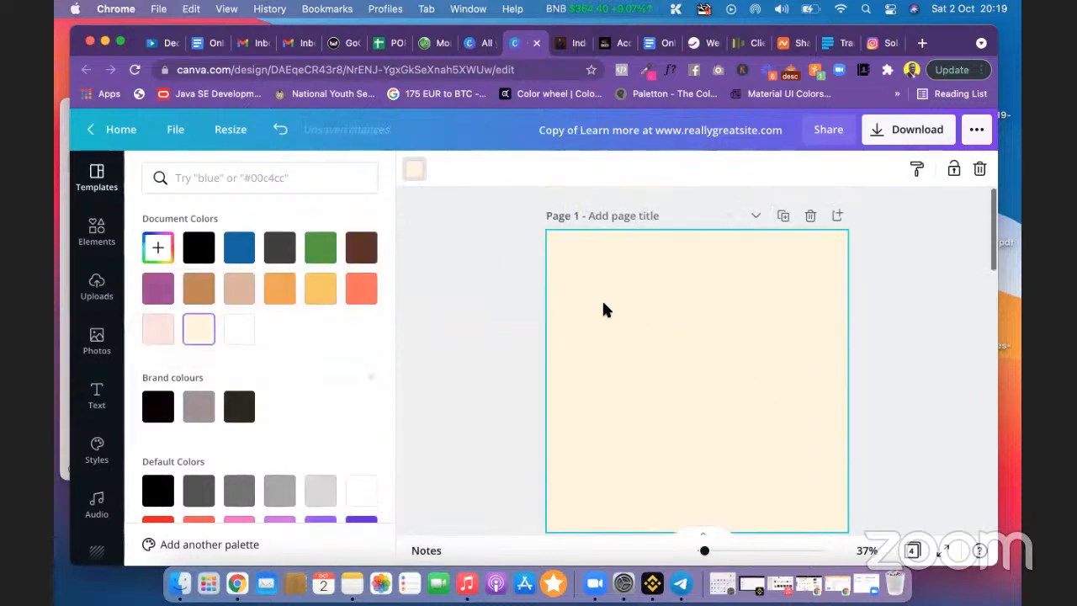
left_click(488, 292)
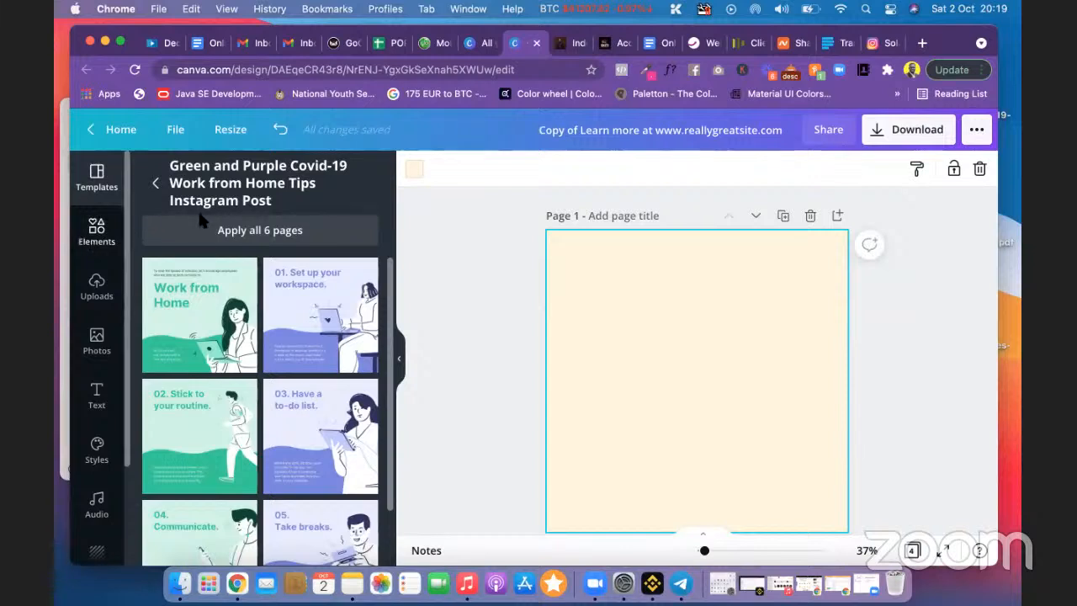
Step: Load canva.com/colors in the All your designs tab
left_click(485, 48)
left_click(358, 74)
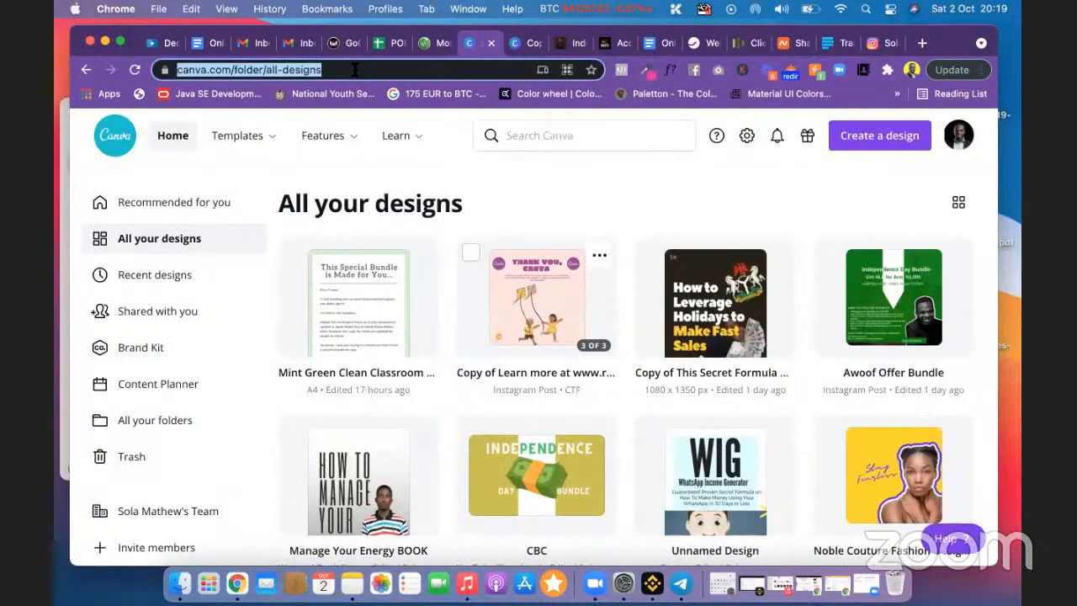
type("cana")
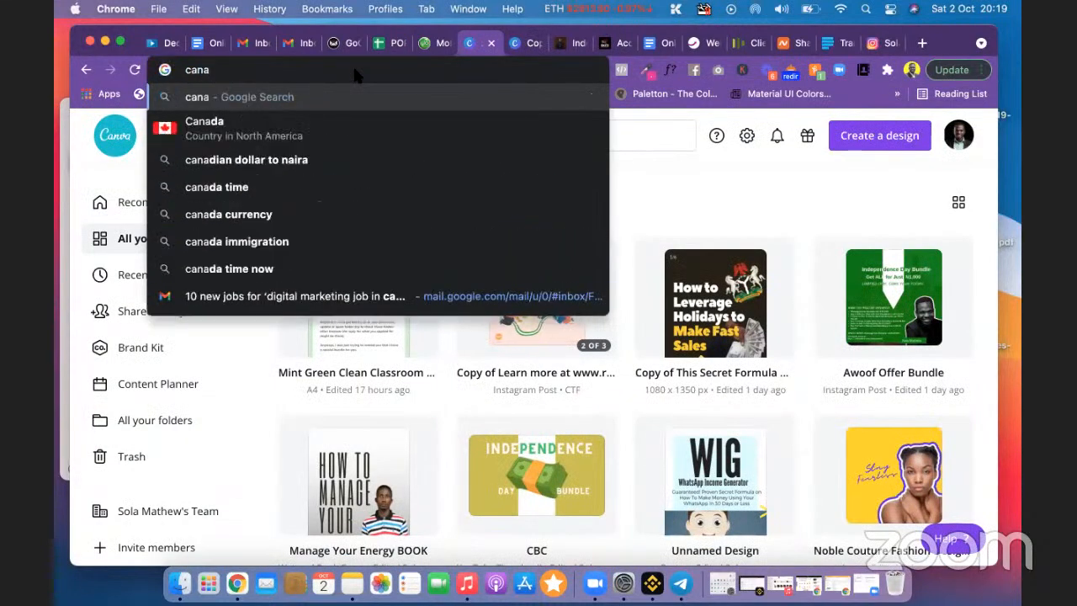
key("BackSpace")
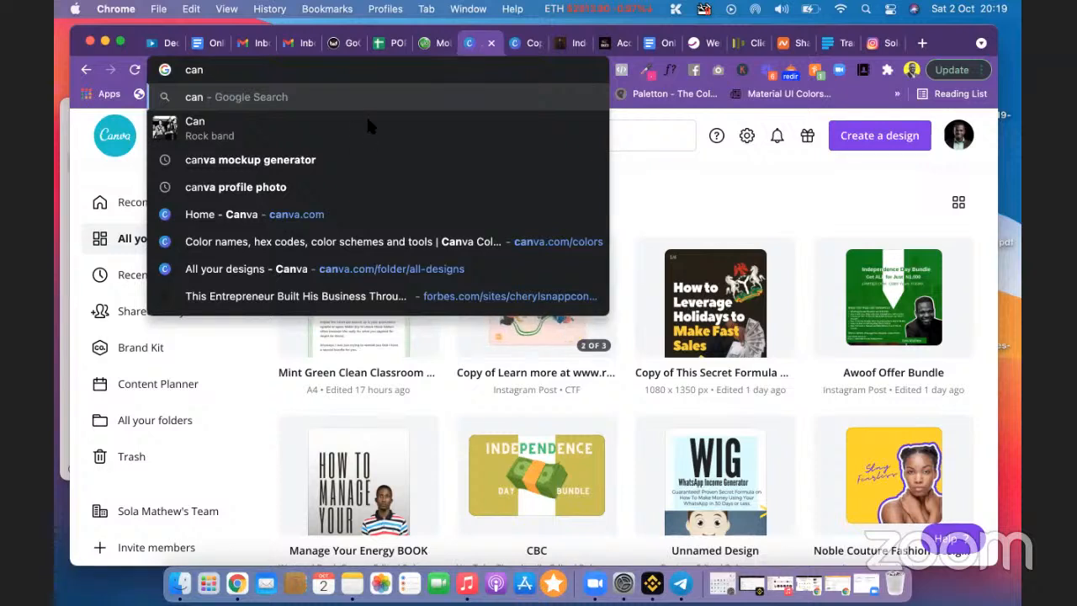
type("va.co")
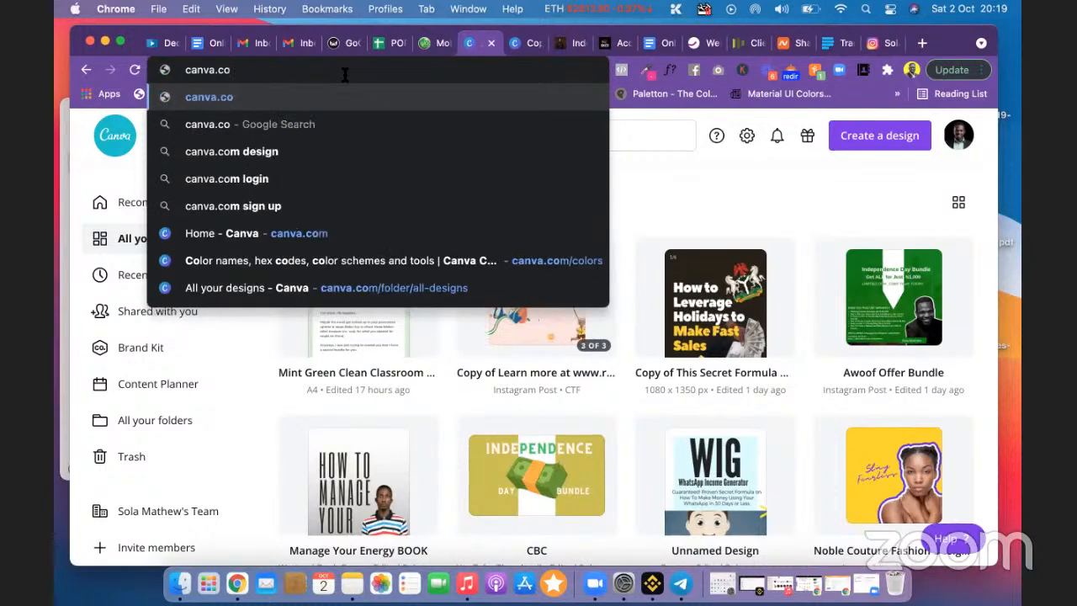
type("m/colors")
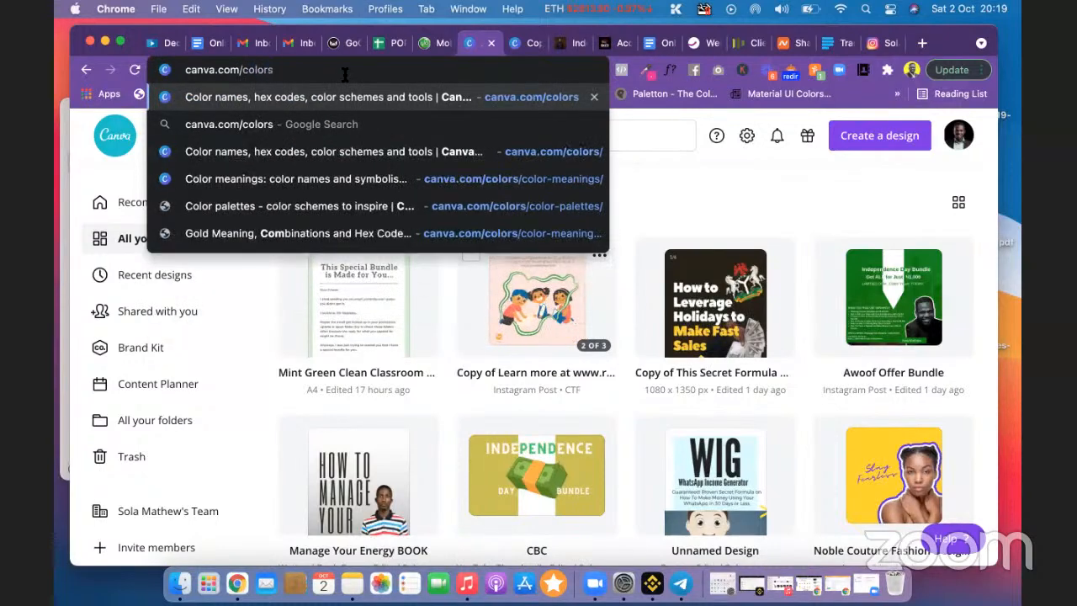
key("Return")
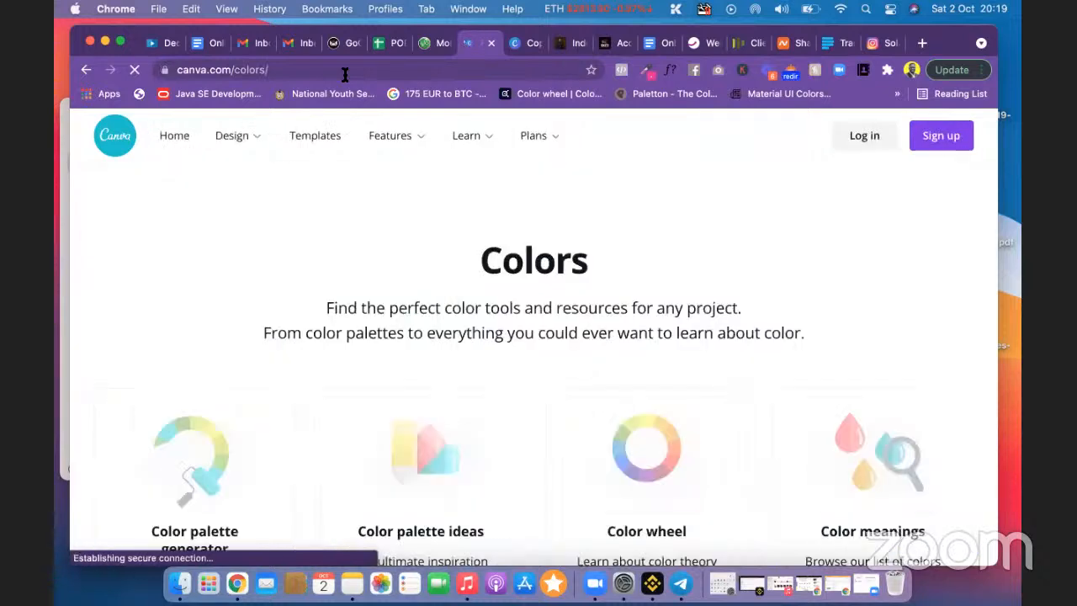
Step: Browse the canva.com/colors page and open Color palette ideas
scroll(577, 348, "down", 3)
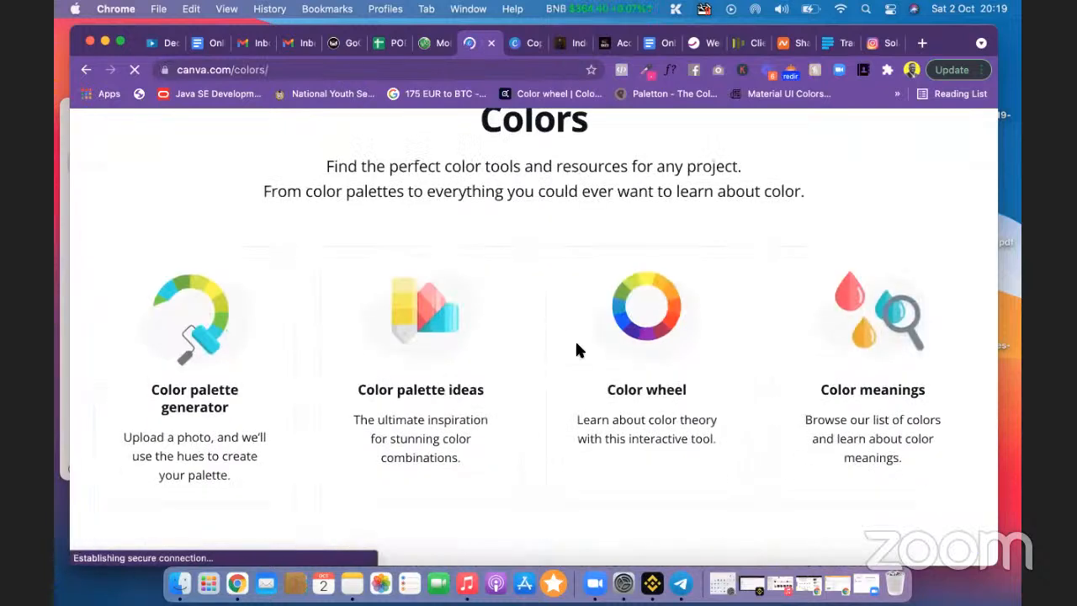
scroll(577, 349, "up", 2)
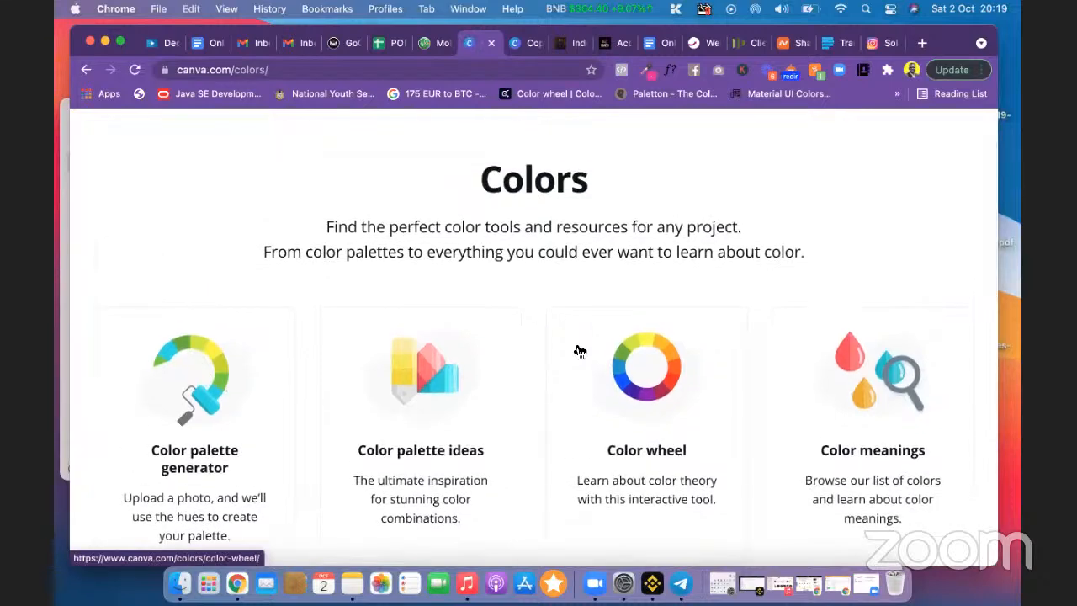
scroll(580, 351, "down", 4)
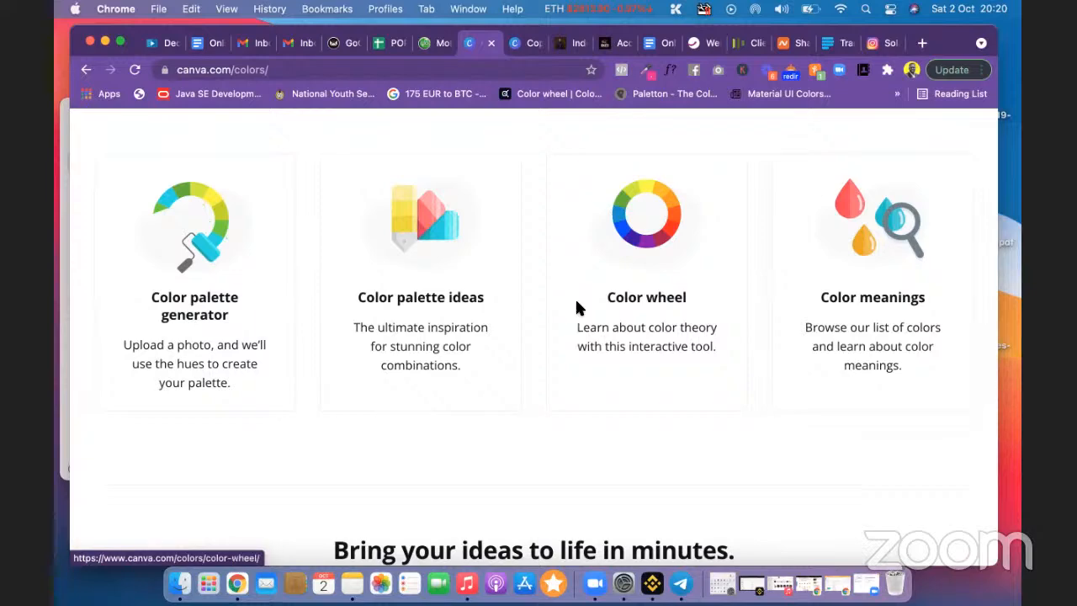
scroll(592, 416, "down", 5)
scroll(591, 416, "down", 8)
scroll(592, 416, "up", 10)
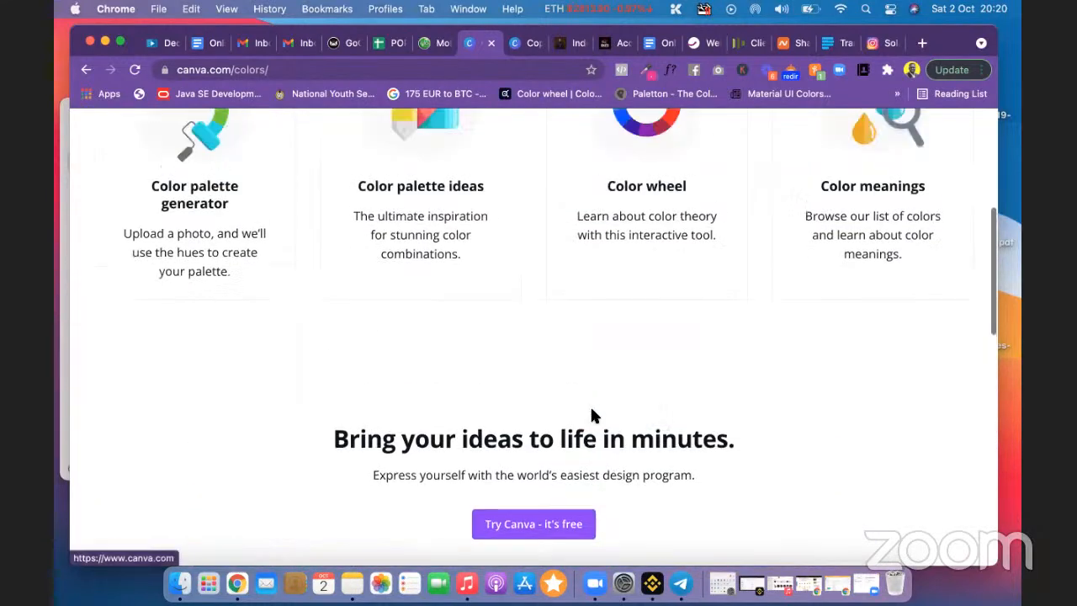
scroll(591, 416, "down", 9)
scroll(592, 413, "down", 10)
scroll(591, 413, "up", 15)
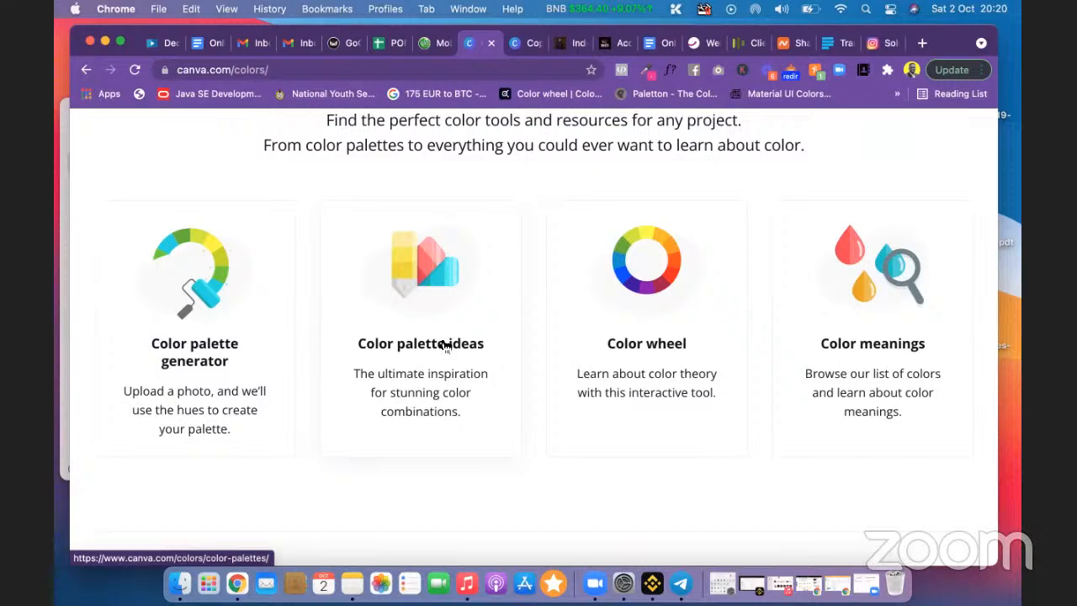
left_click(445, 346)
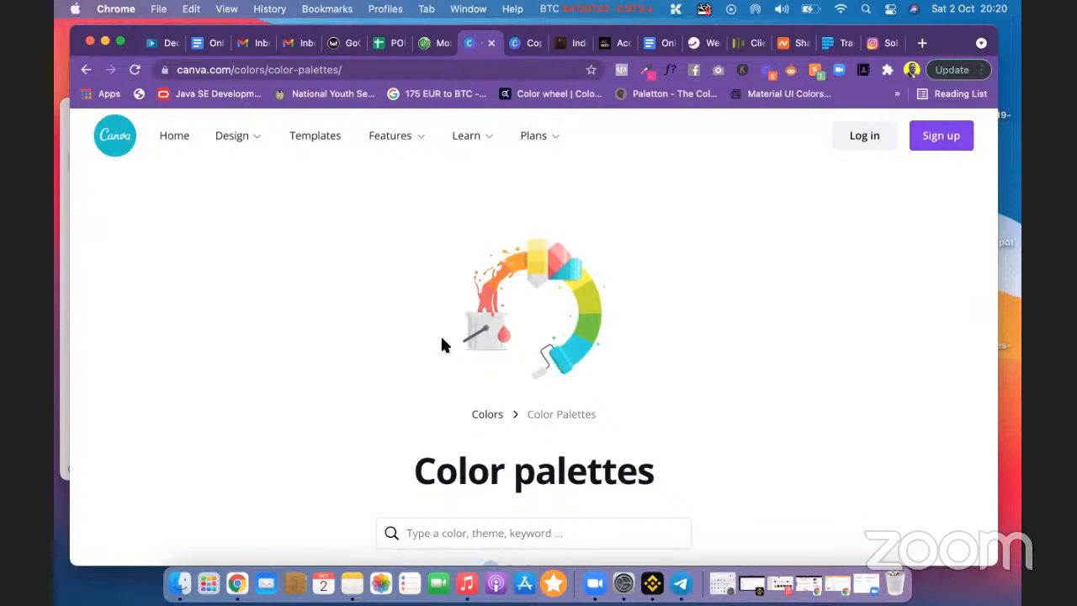
scroll(728, 352, "down", 5)
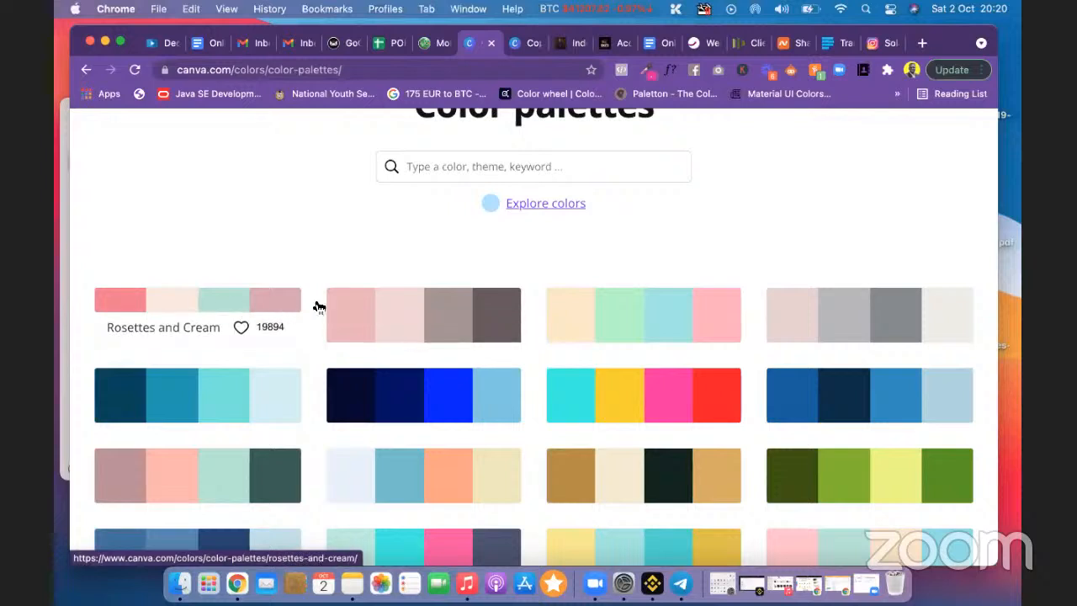
scroll(517, 317, "down", 1)
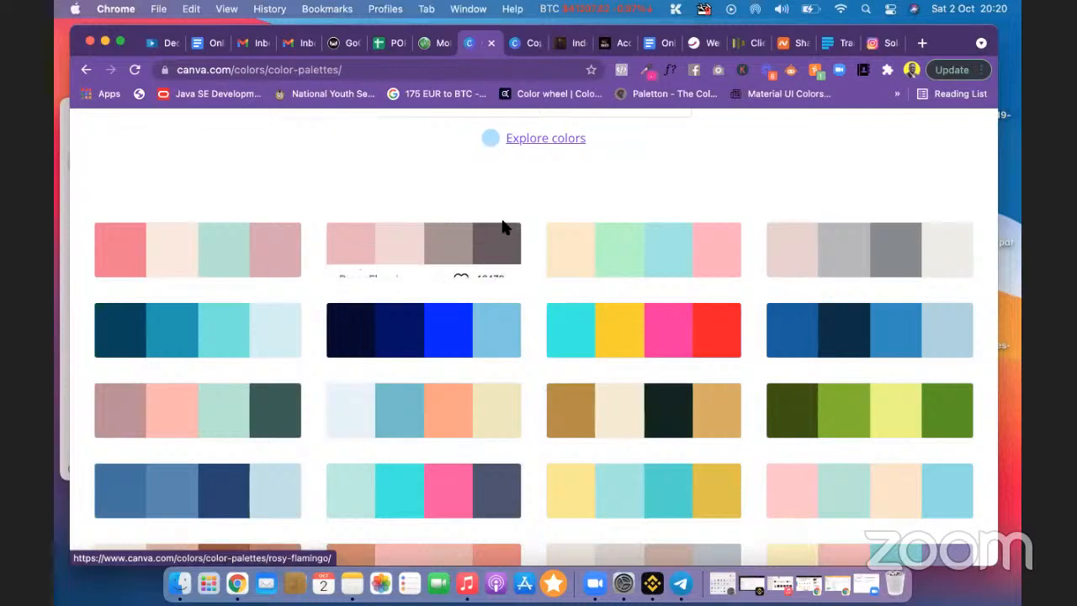
scroll(616, 190, "down", 2)
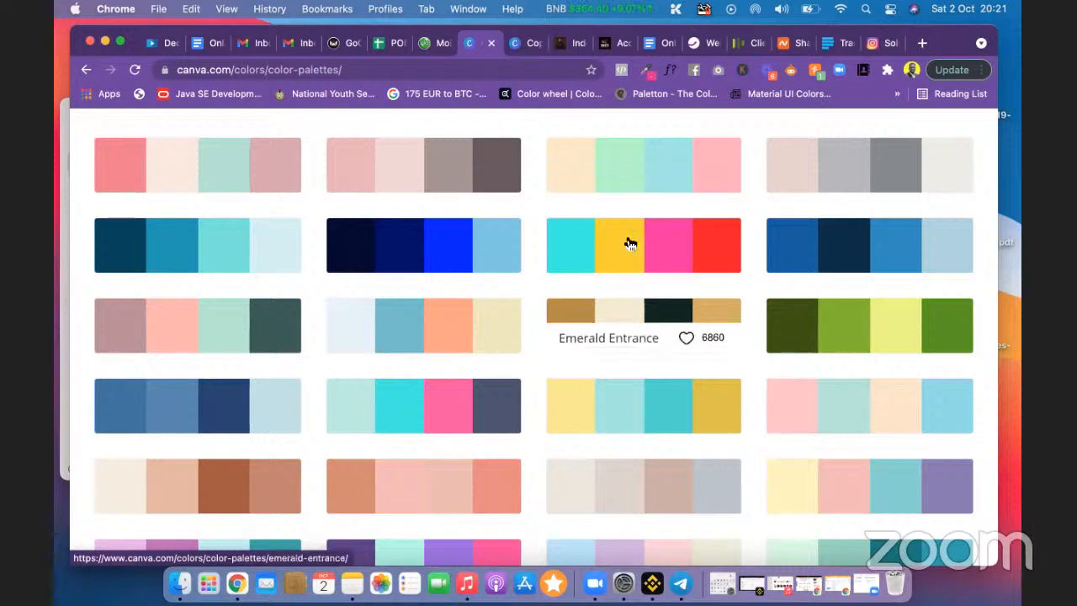
scroll(630, 244, "down", 3)
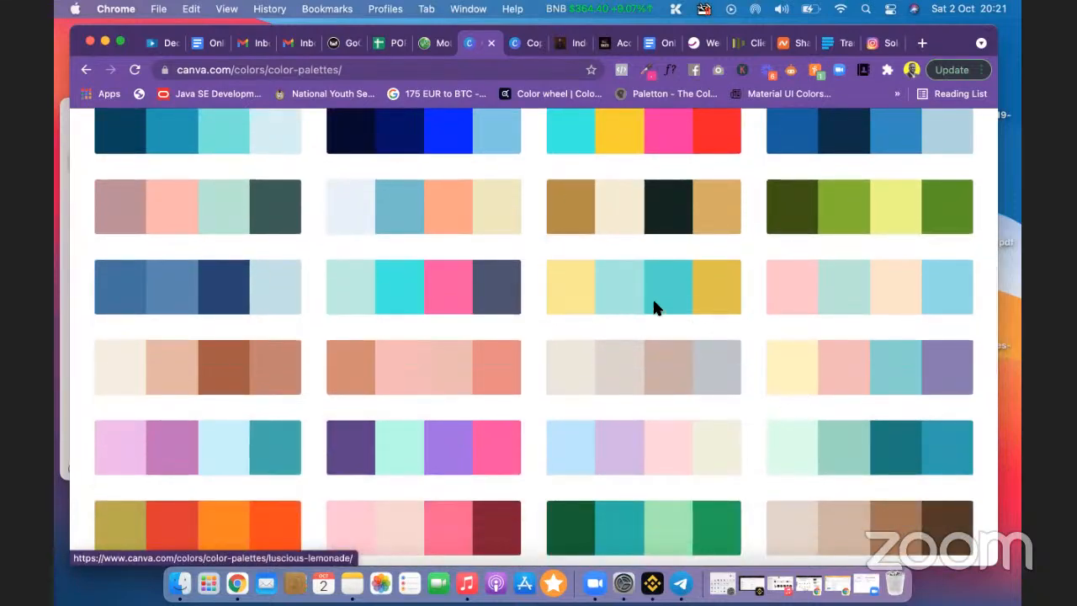
scroll(665, 320, "down", 1)
scroll(666, 328, "up", 4)
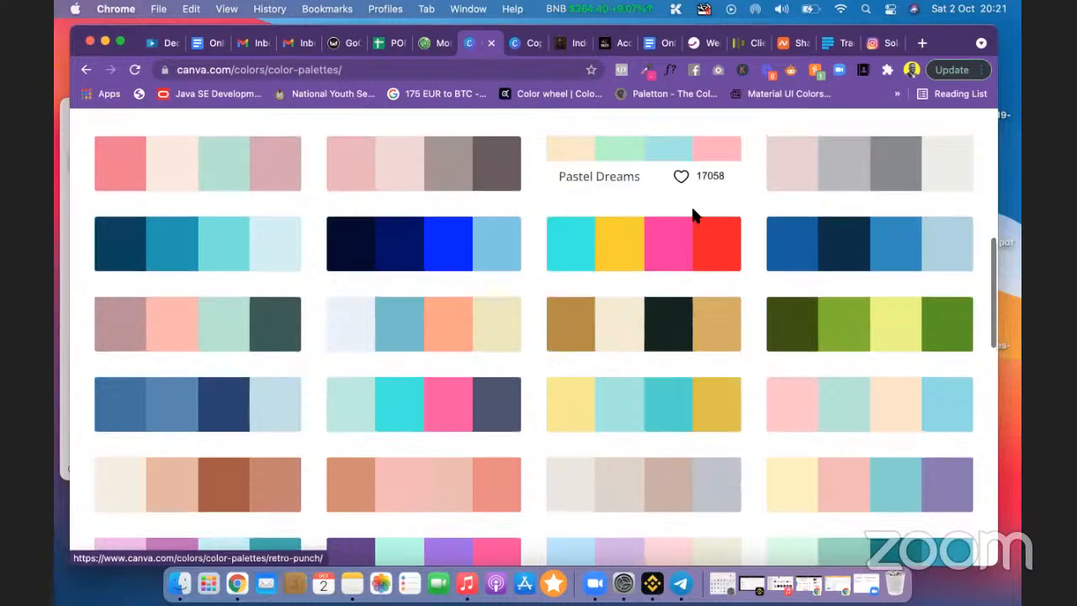
scroll(713, 274, "down", 4)
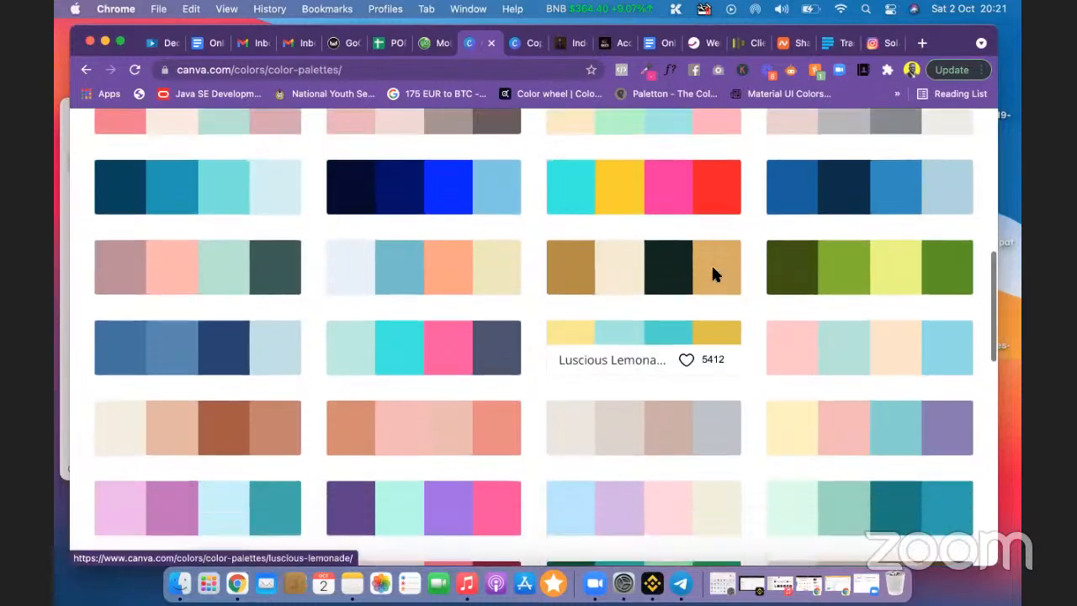
scroll(674, 366, "down", 10)
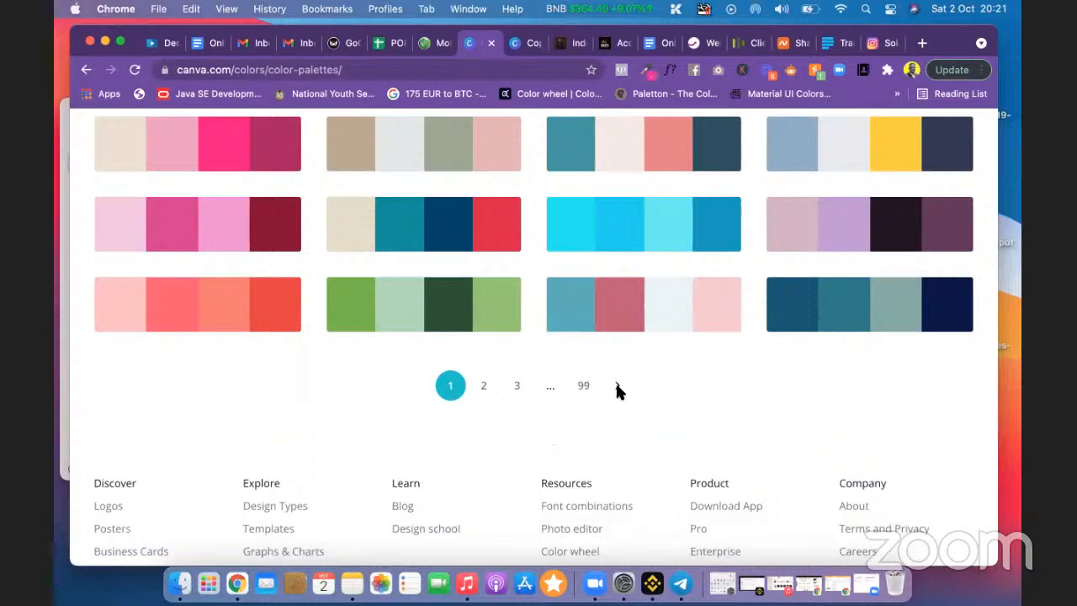
left_click(487, 388)
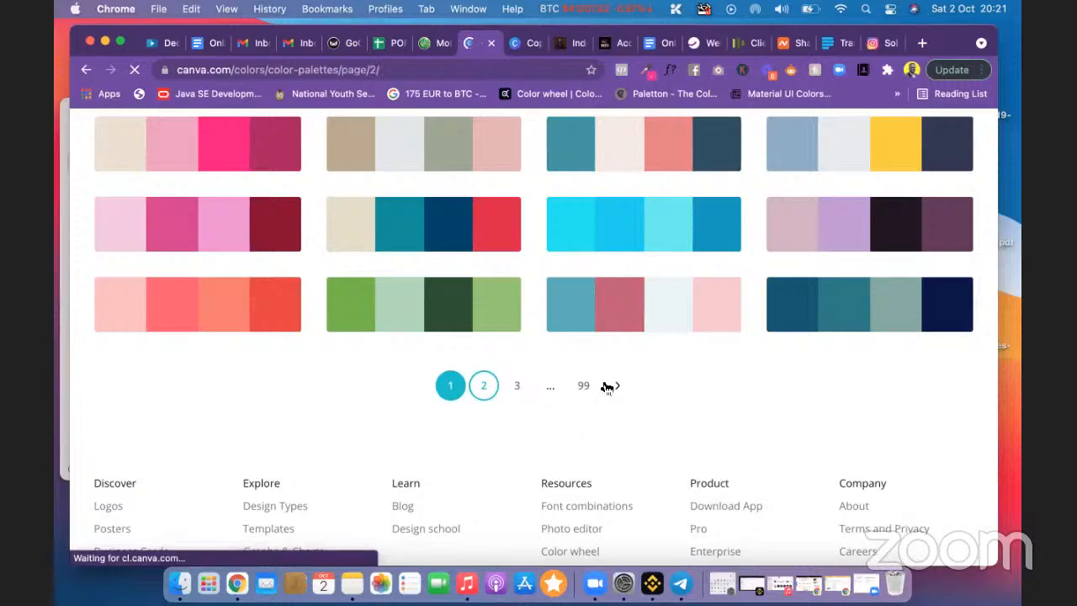
scroll(603, 387, "down", 5)
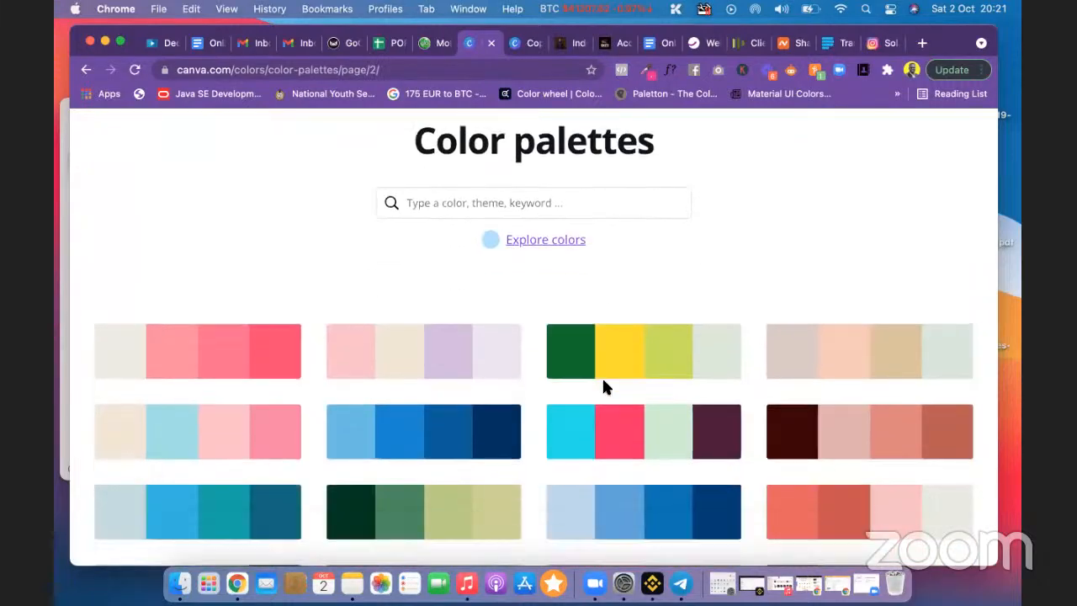
mouse_move(683, 313)
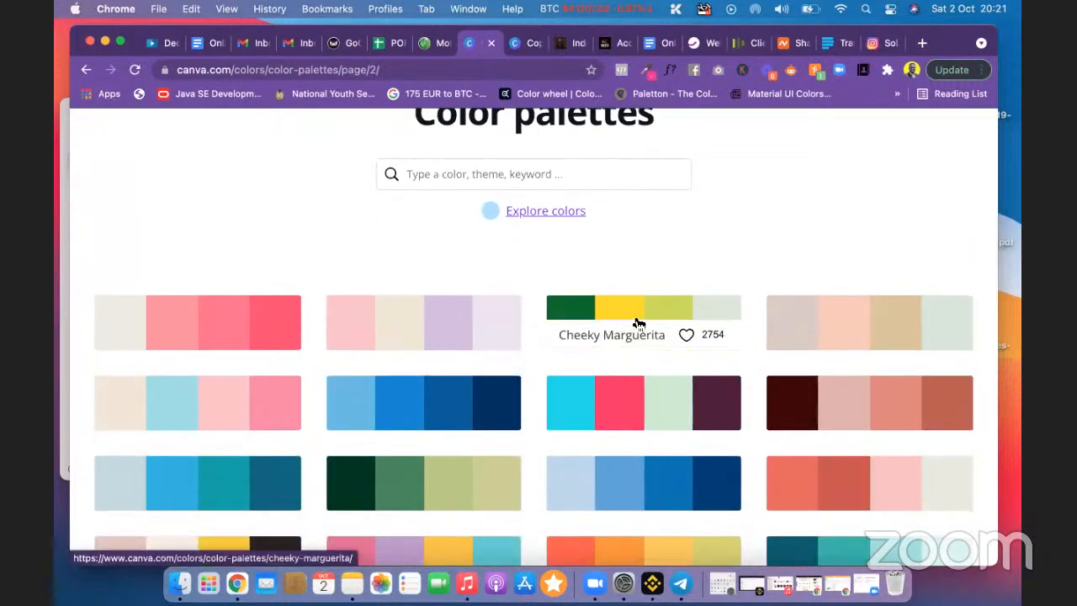
scroll(695, 228, "down", 2)
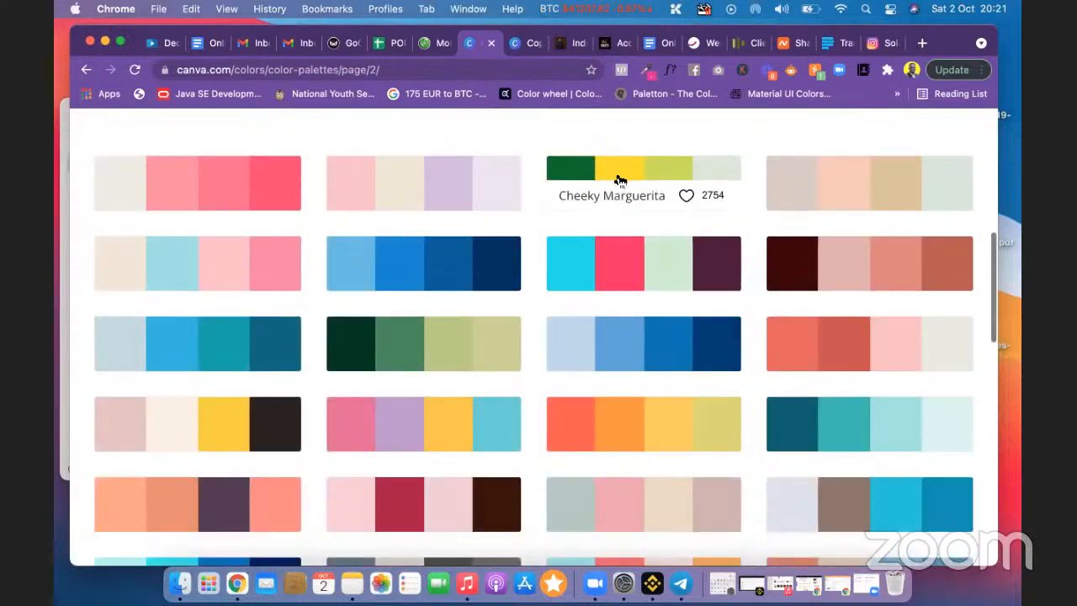
scroll(711, 145, "down", 1)
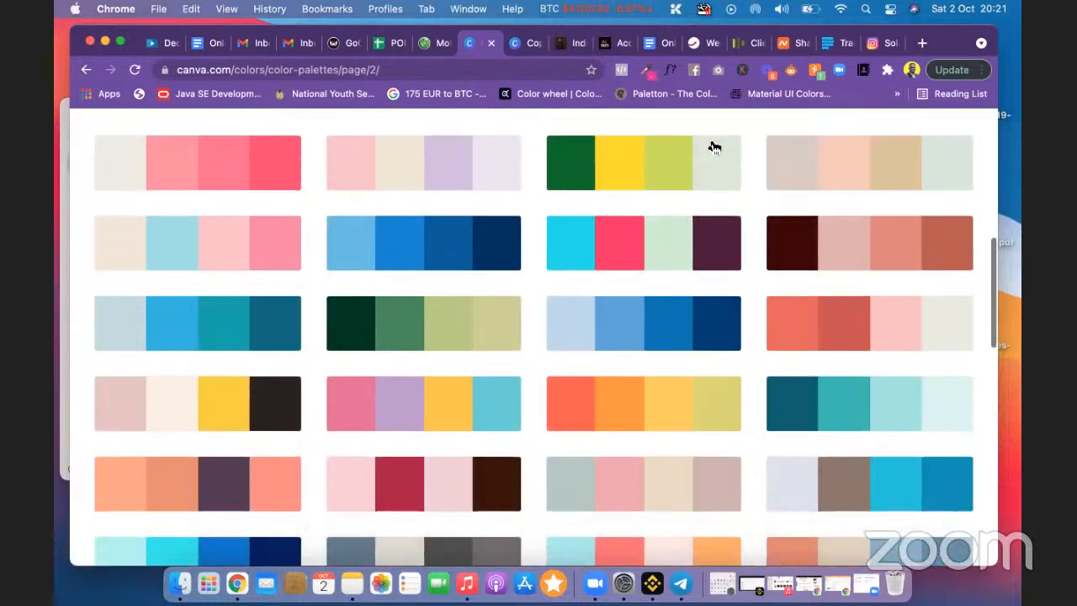
mouse_move(631, 406)
scroll(631, 407, "down", 1)
mouse_move(294, 322)
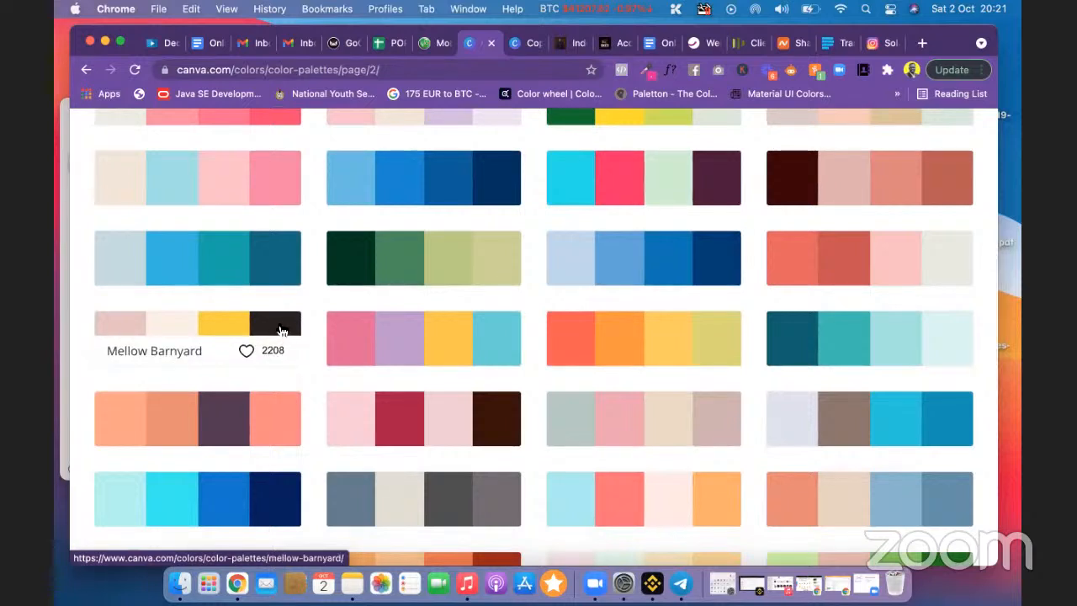
mouse_move(378, 367)
scroll(377, 368, "down", 3)
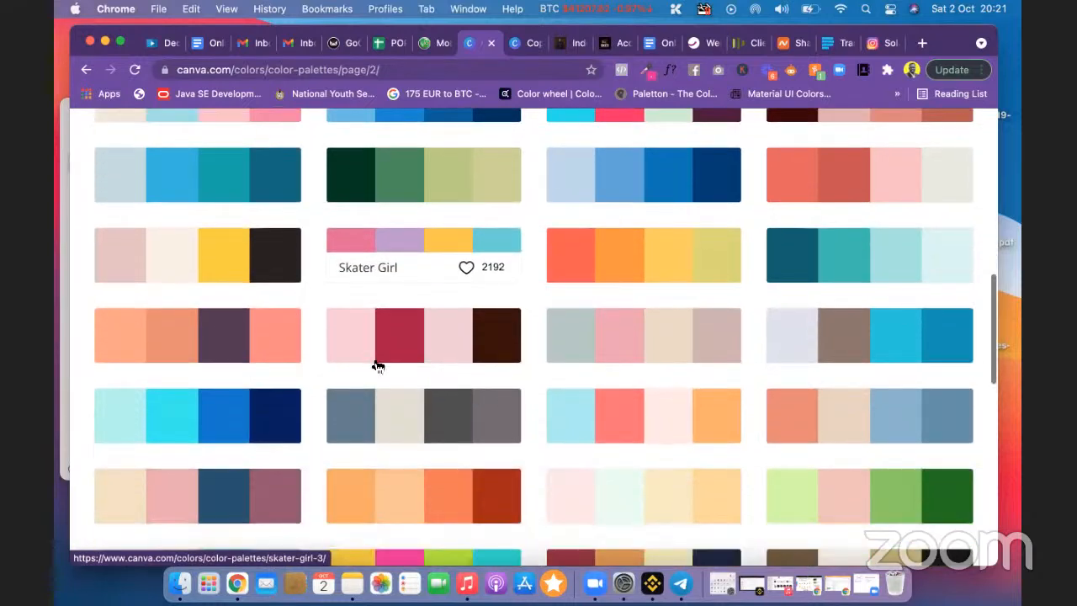
scroll(375, 362, "up", 2)
scroll(376, 364, "up", 4)
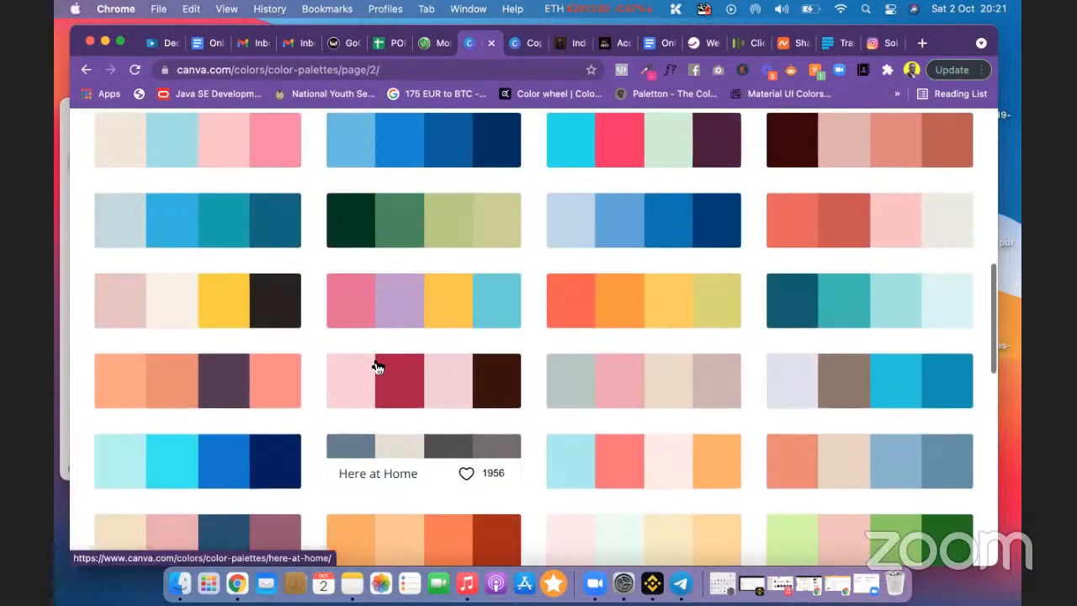
mouse_move(212, 240)
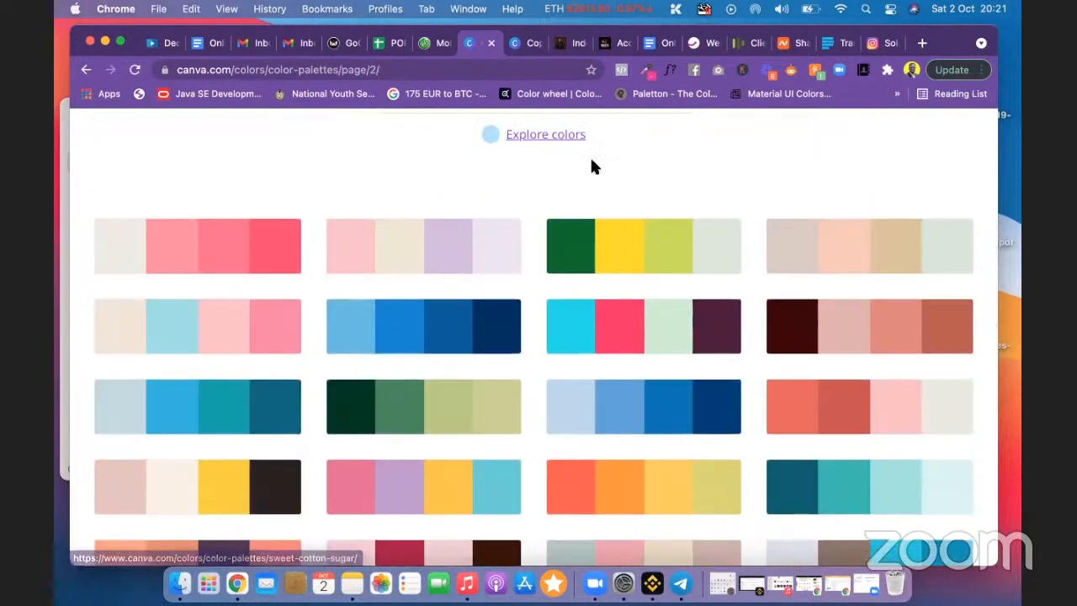
scroll(516, 185, "up", 1)
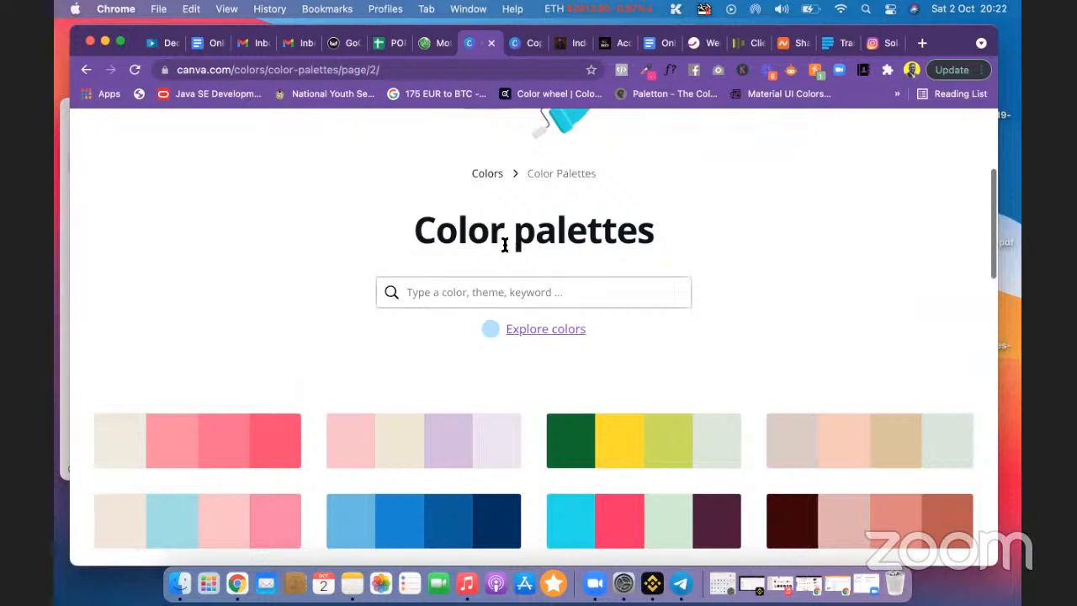
Step: Search the palette library for 'cream' and scroll through the results
left_click(462, 288)
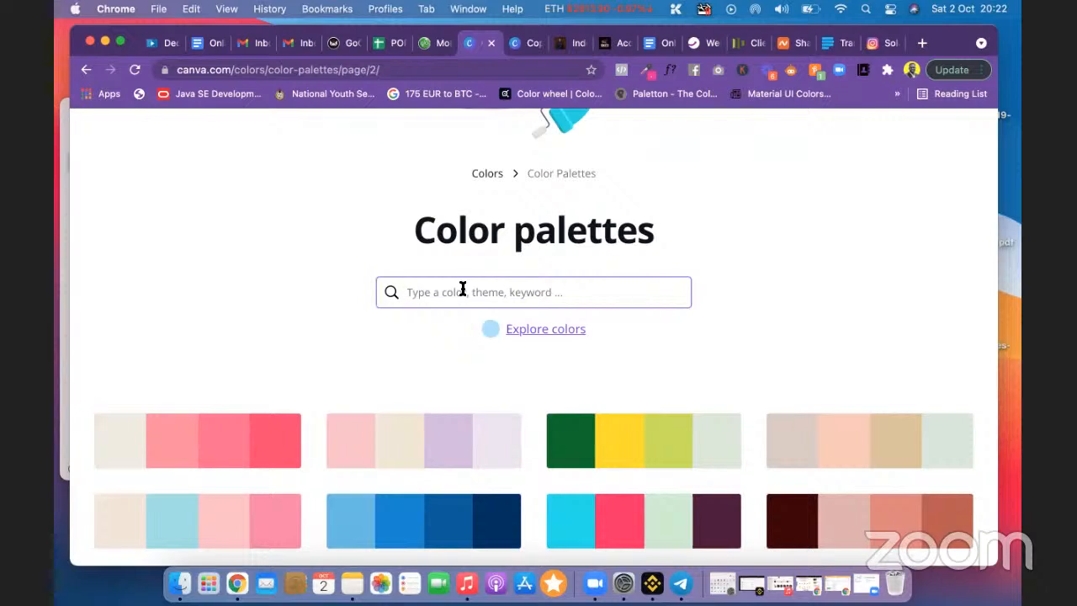
type("crea")
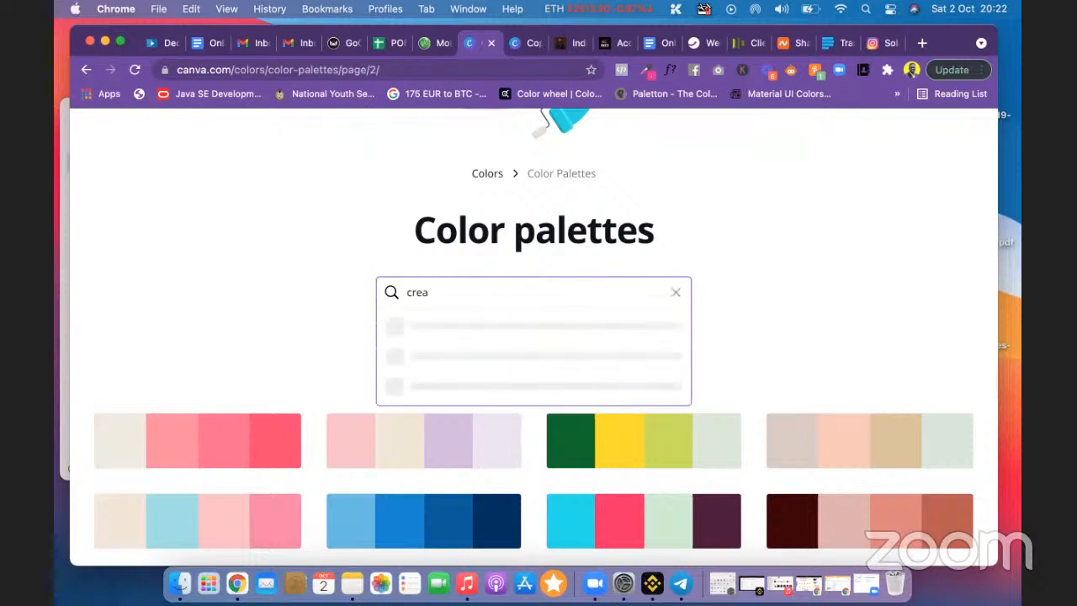
type("m")
key("Return")
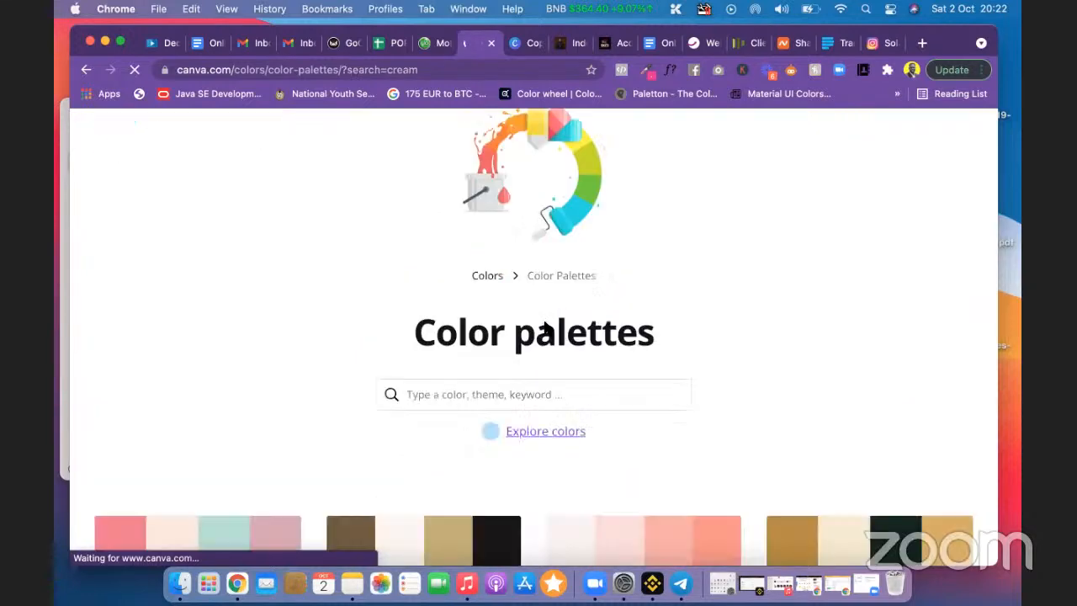
scroll(543, 329, "down", 5)
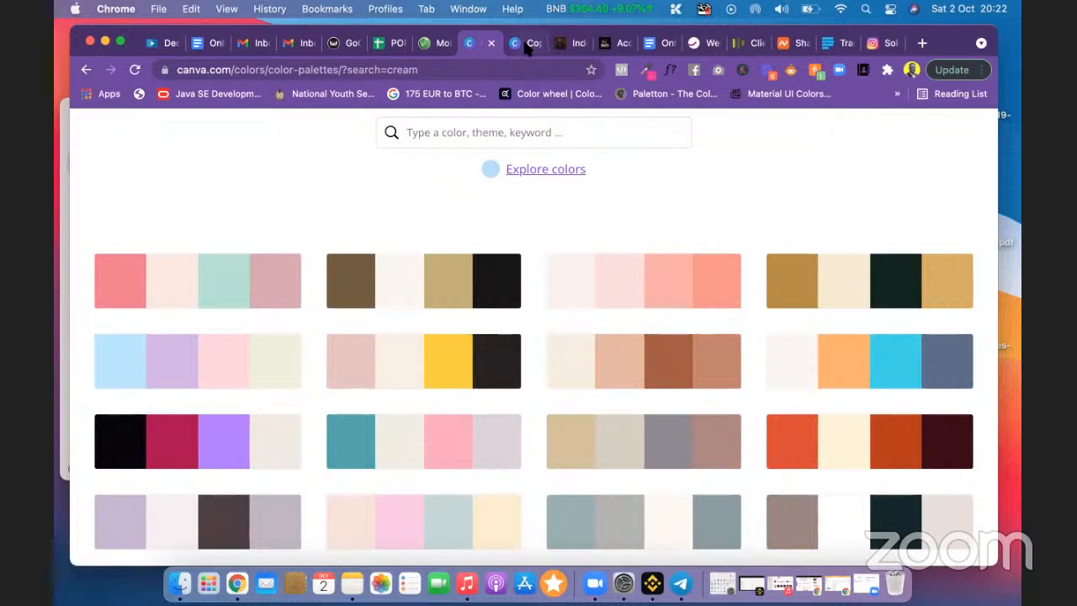
left_click(523, 38)
scroll(564, 392, "down", 5)
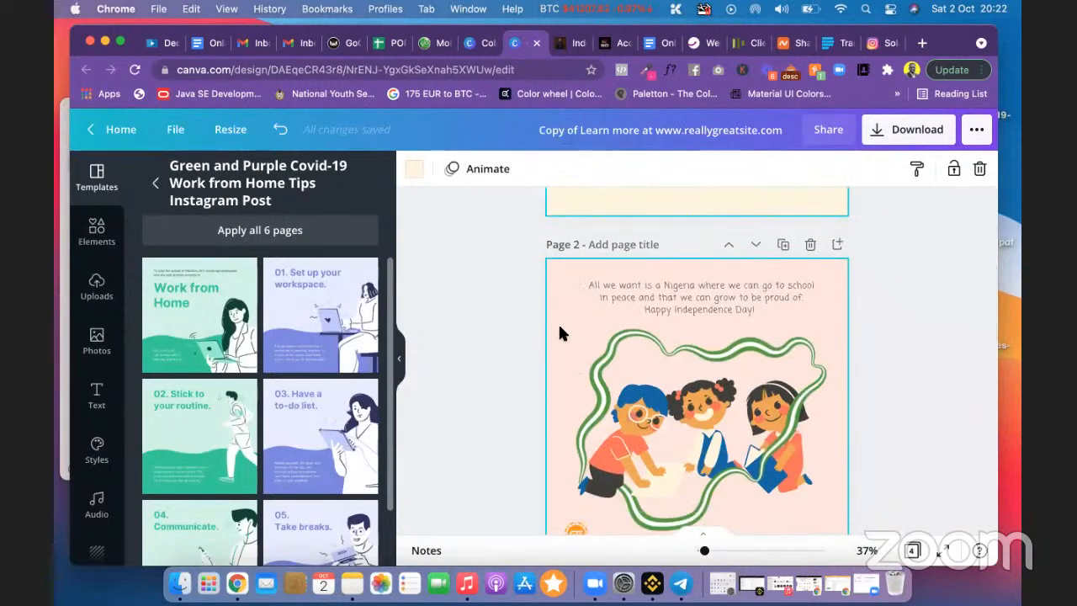
scroll(561, 332, "up", 5)
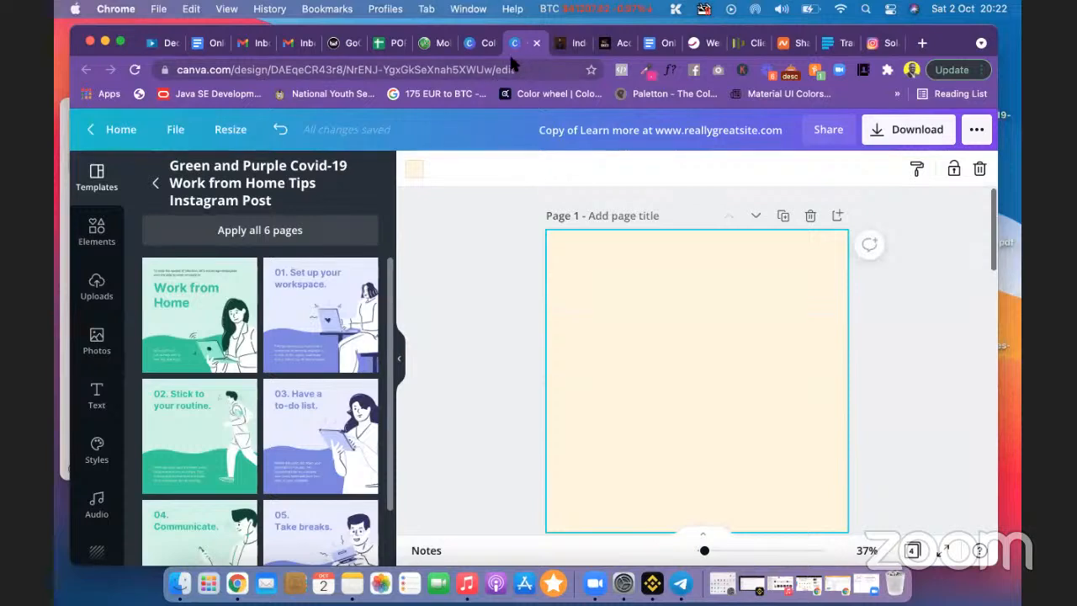
left_click(475, 40)
mouse_move(218, 277)
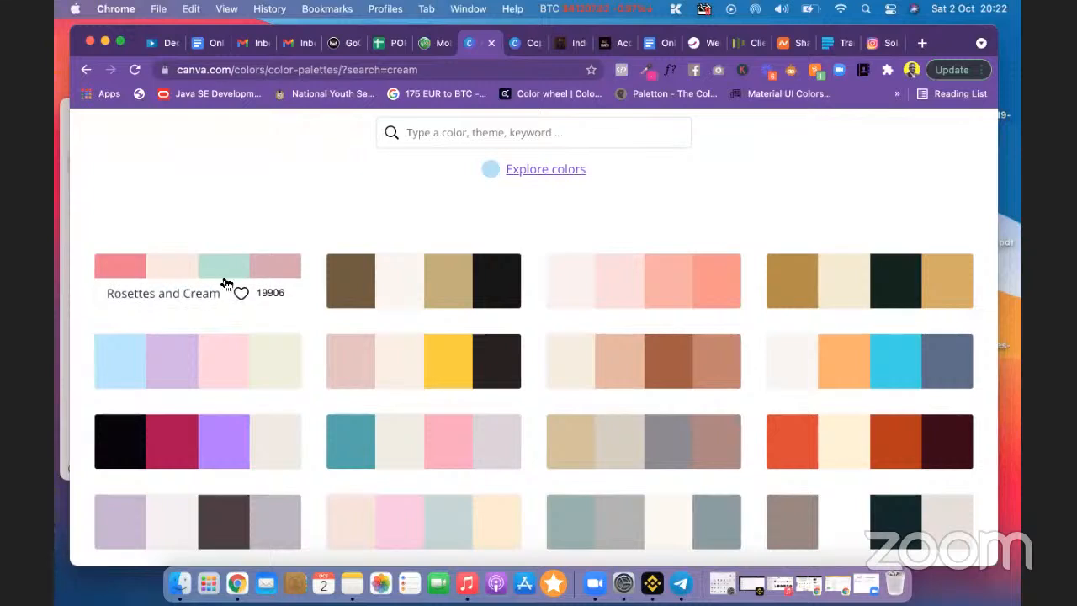
Step: Open the Rosy Dew palette and copy its Cream swatch code #F9F1F0
left_click(643, 277)
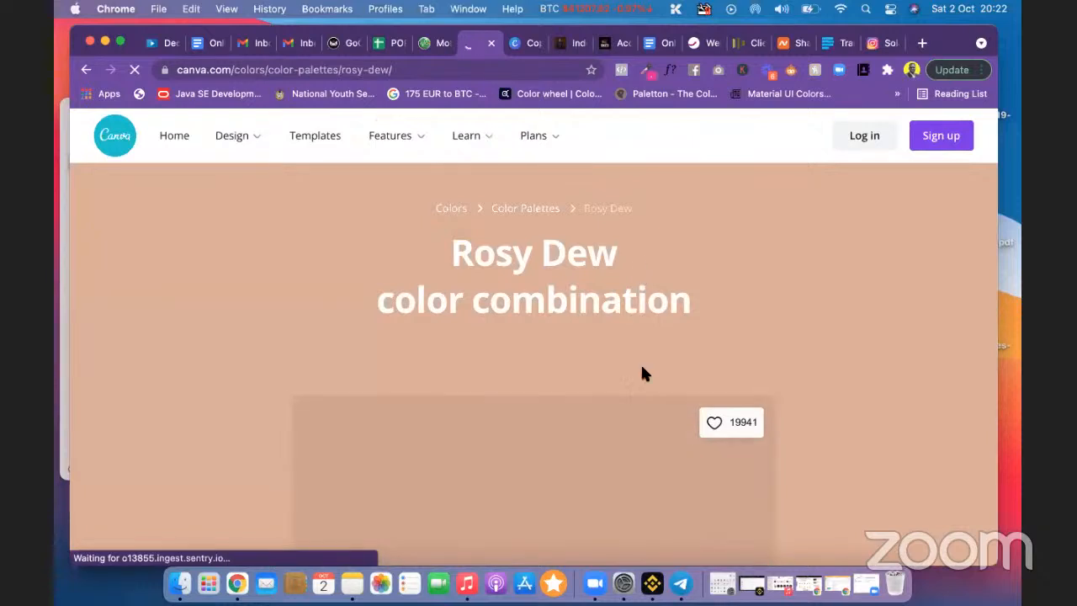
scroll(640, 362, "down", 2)
scroll(614, 396, "down", 2)
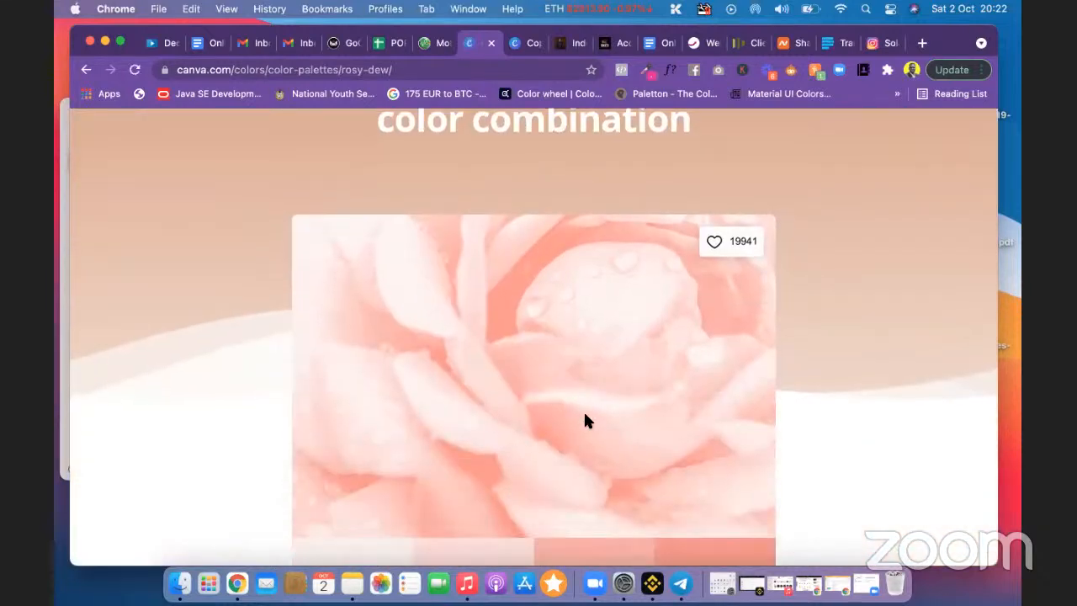
scroll(512, 365, "down", 3)
scroll(515, 366, "down", 2)
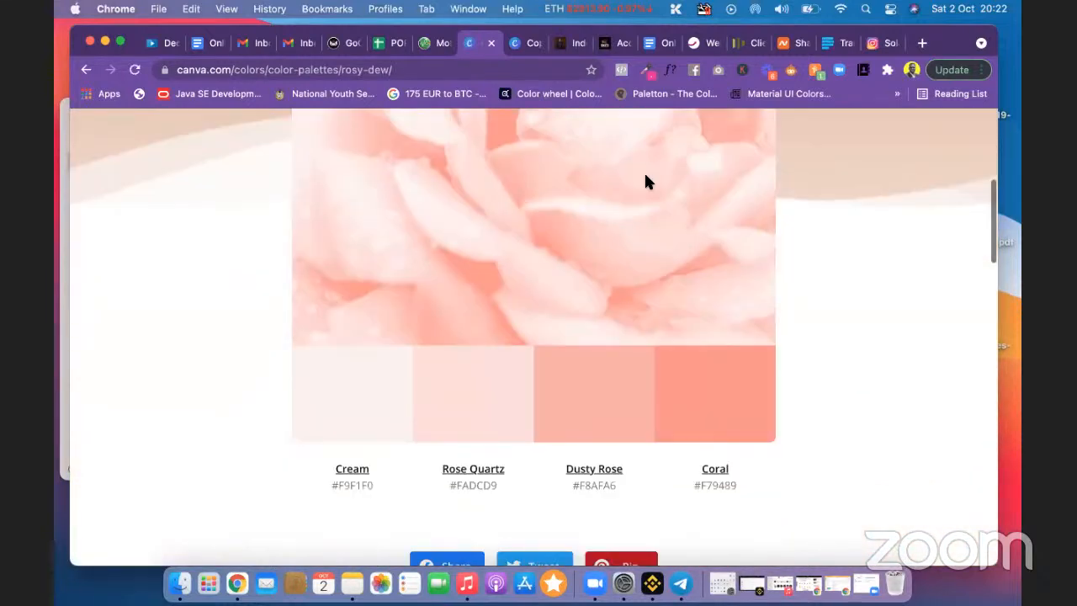
scroll(635, 362, "down", 2)
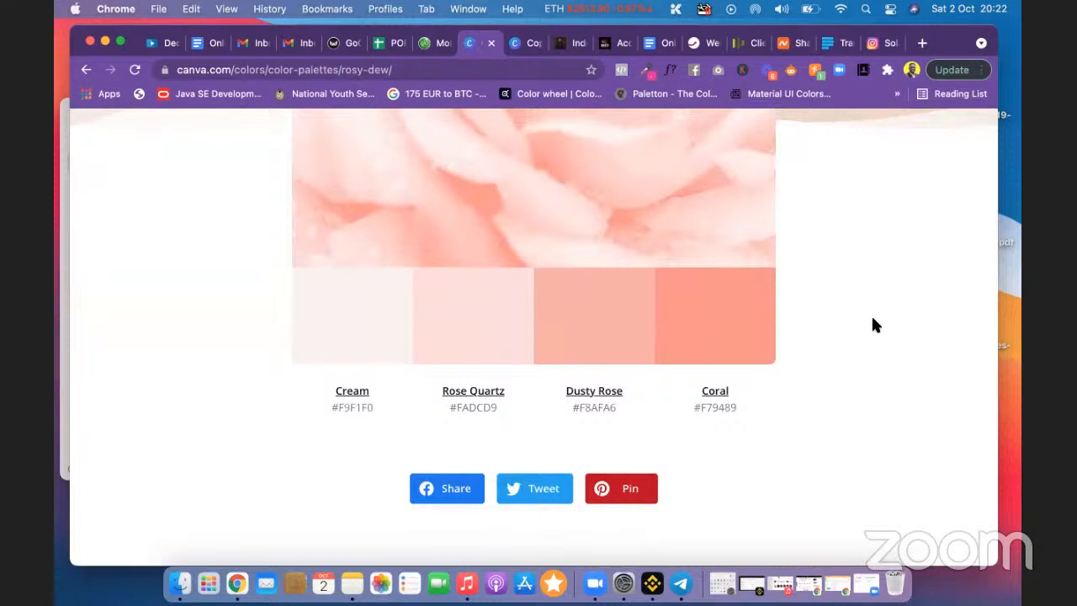
left_click(354, 315)
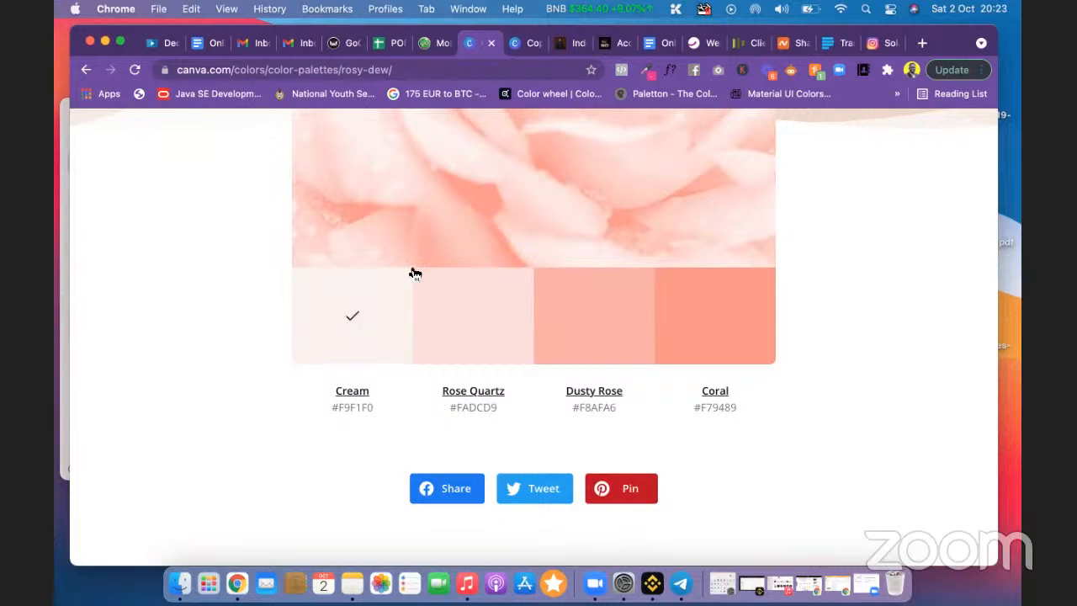
Step: Paste #F9F1F0 as a new custom background colour for page 1
left_click(522, 46)
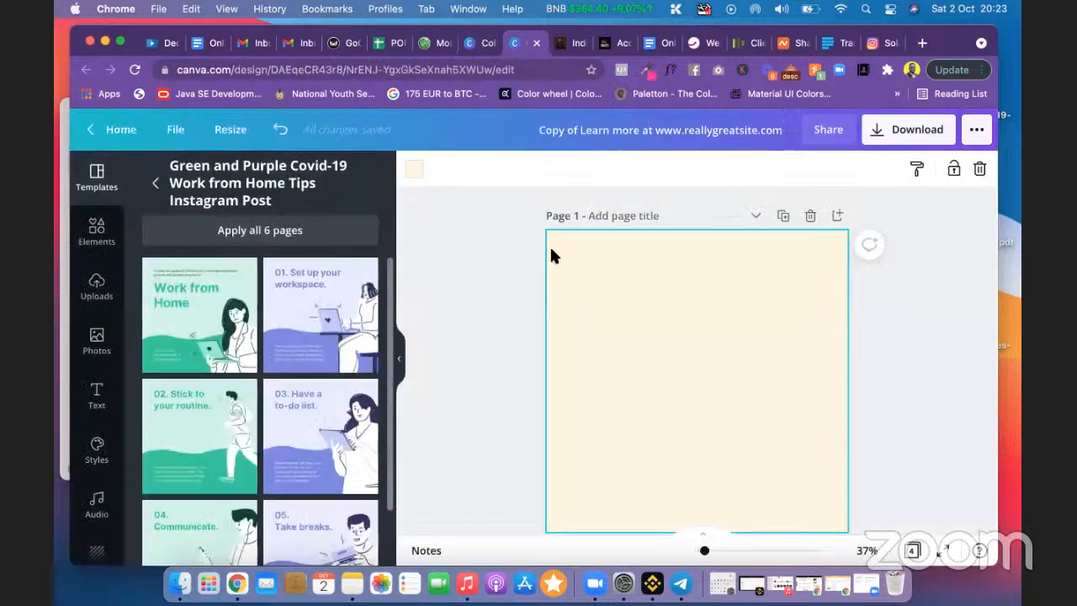
left_click(414, 168)
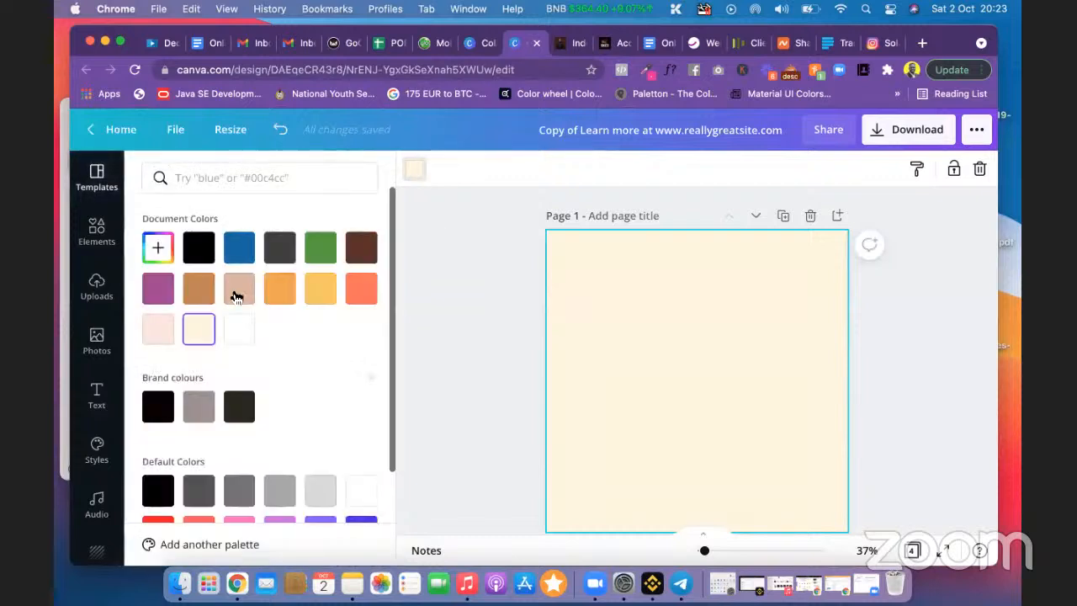
left_click(156, 250)
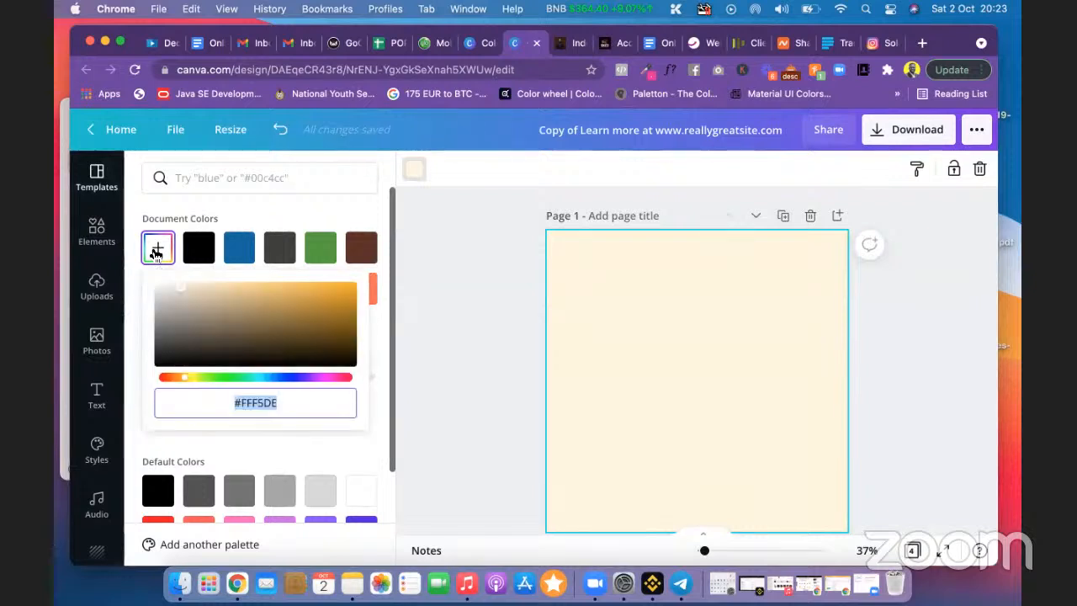
right_click(285, 404)
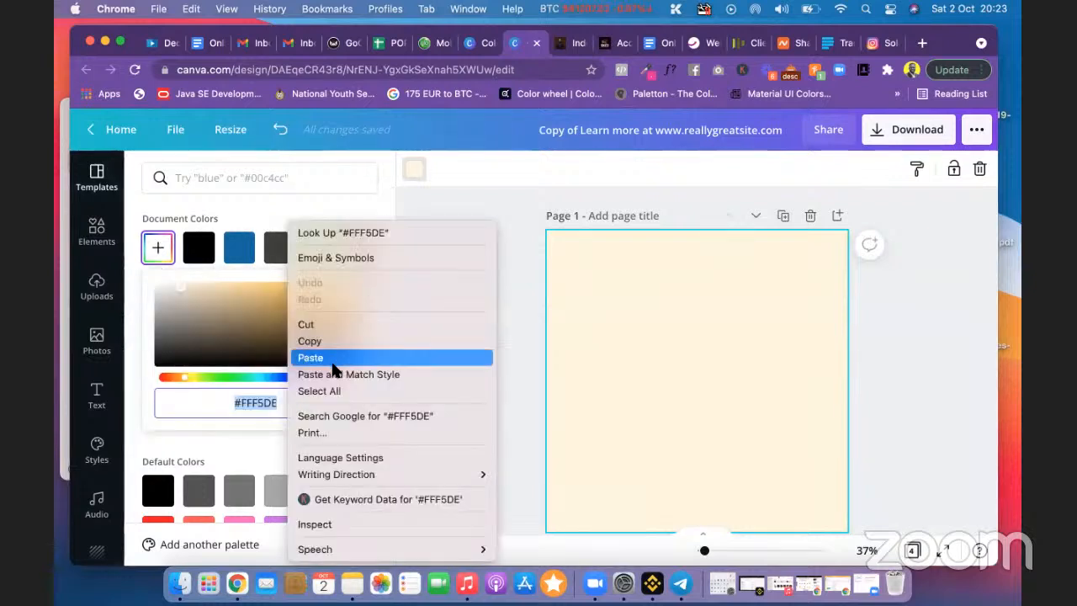
left_click(370, 357)
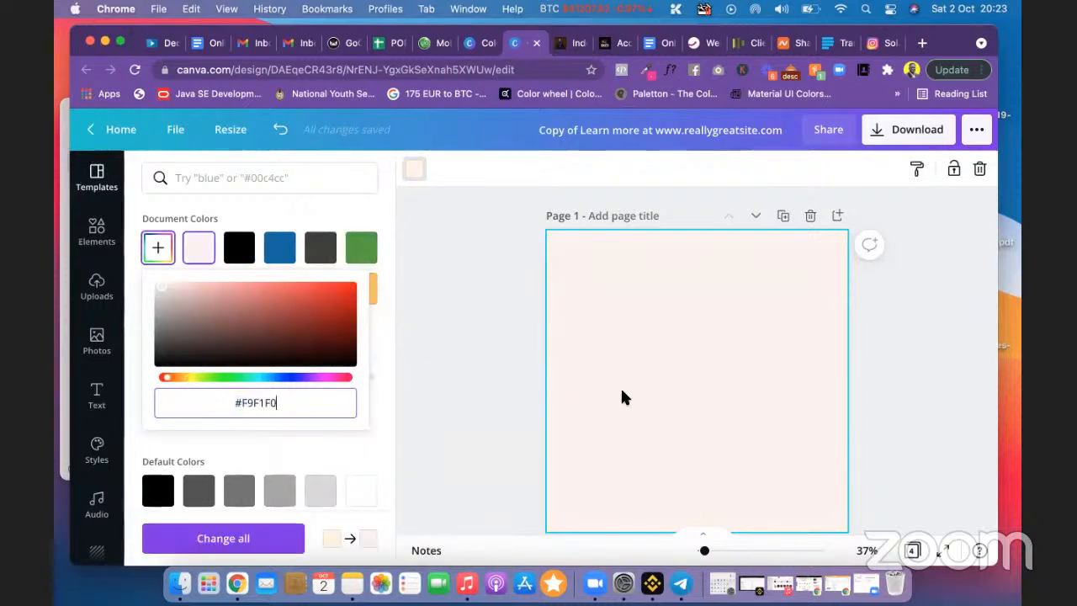
scroll(676, 343, "down", 3)
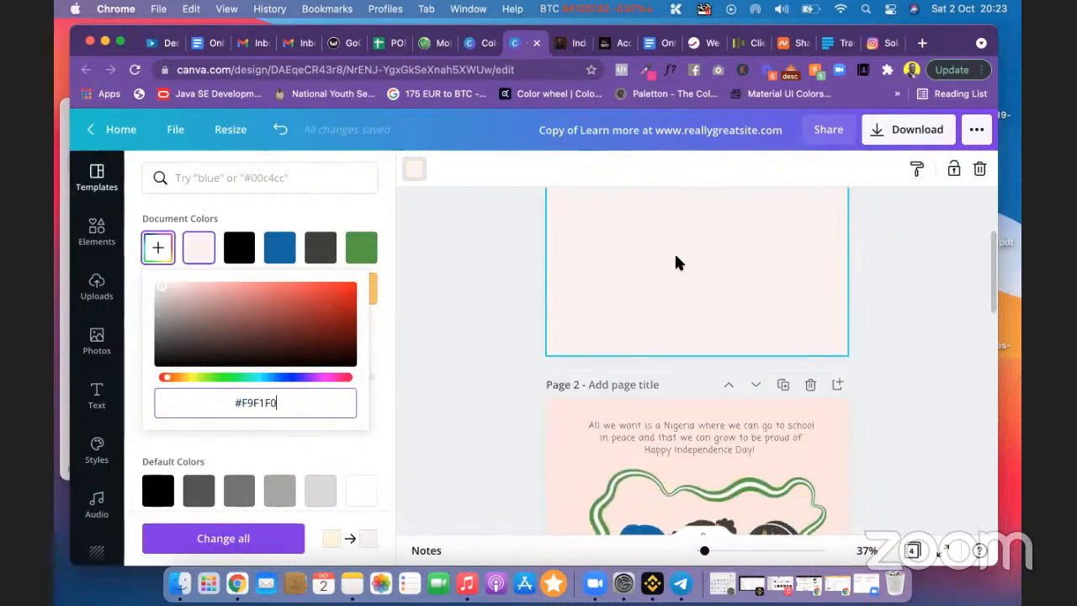
scroll(675, 260, "up", 3)
scroll(671, 322, "down", 3)
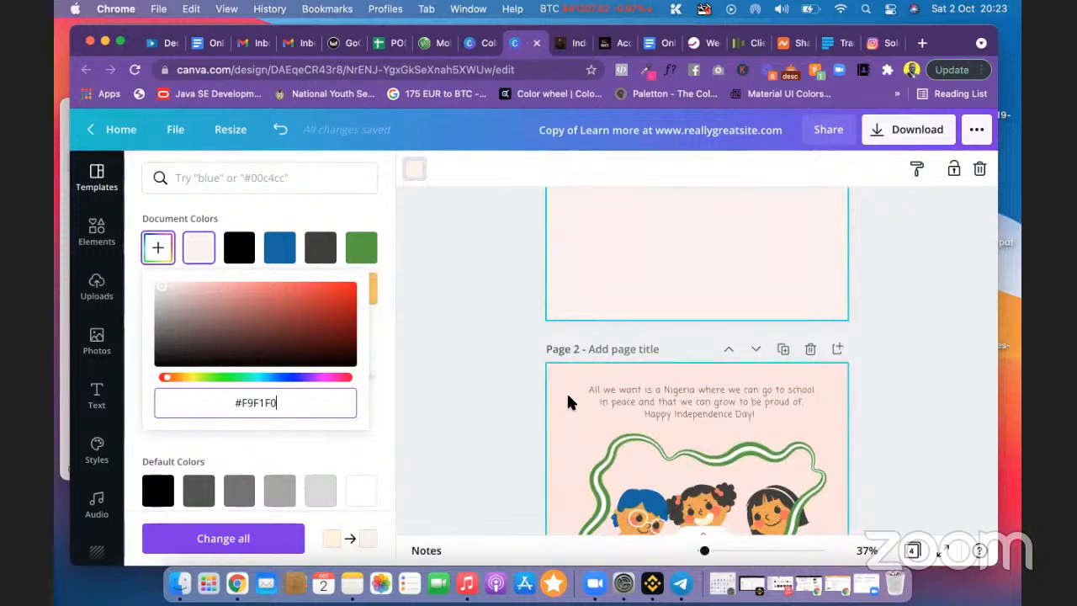
scroll(531, 257, "up", 3)
left_click(498, 307)
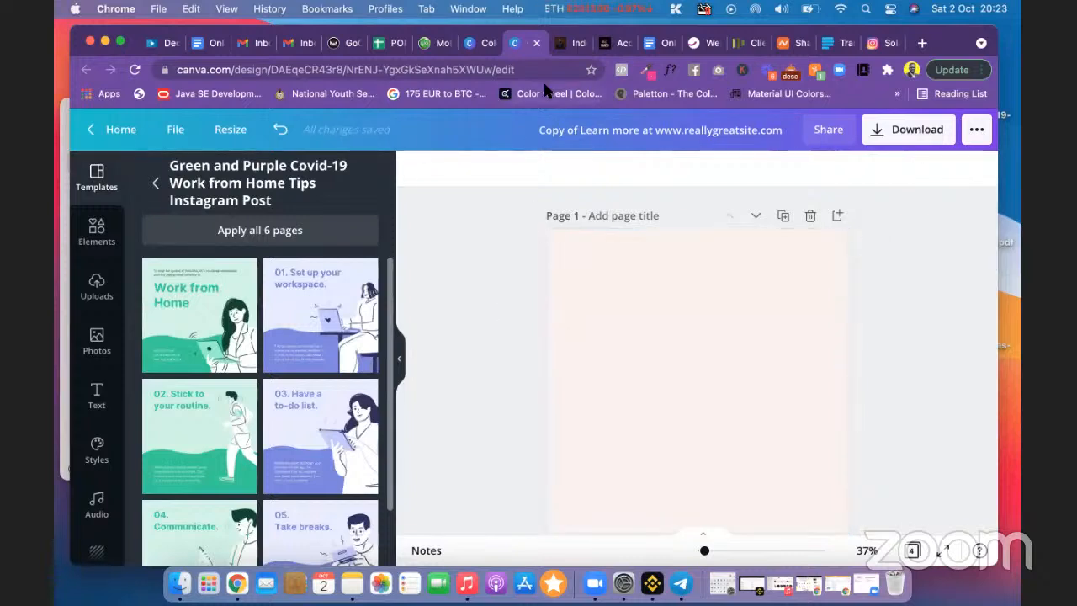
left_click(479, 42)
Step: Open the Mellow Barnyard palette from the cream results and read its Rosewater code #E6C2BF
left_click(86, 69)
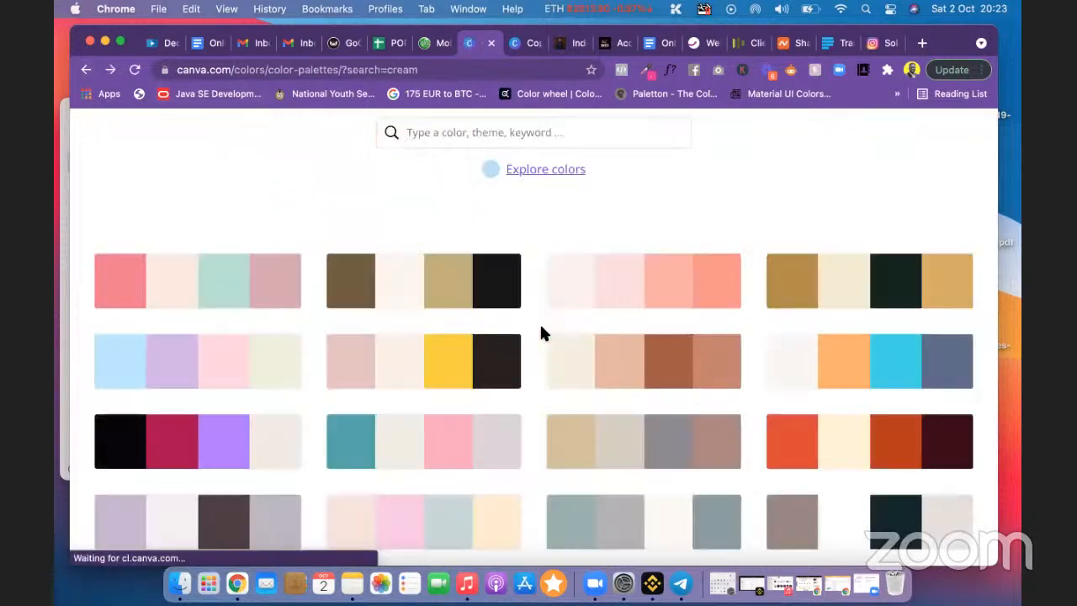
left_click(423, 357)
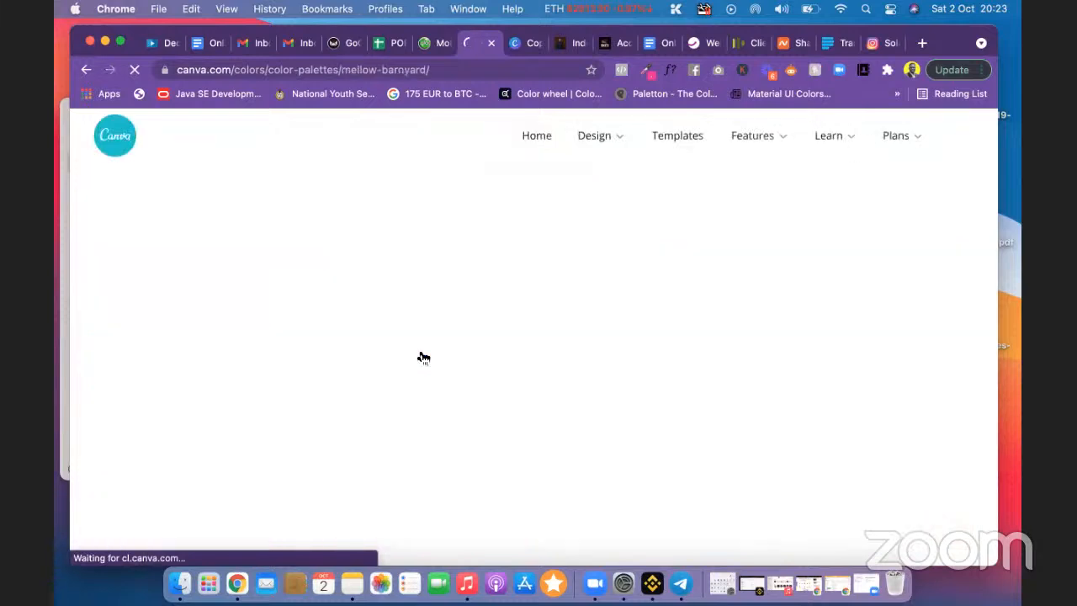
scroll(844, 322, "down", 2)
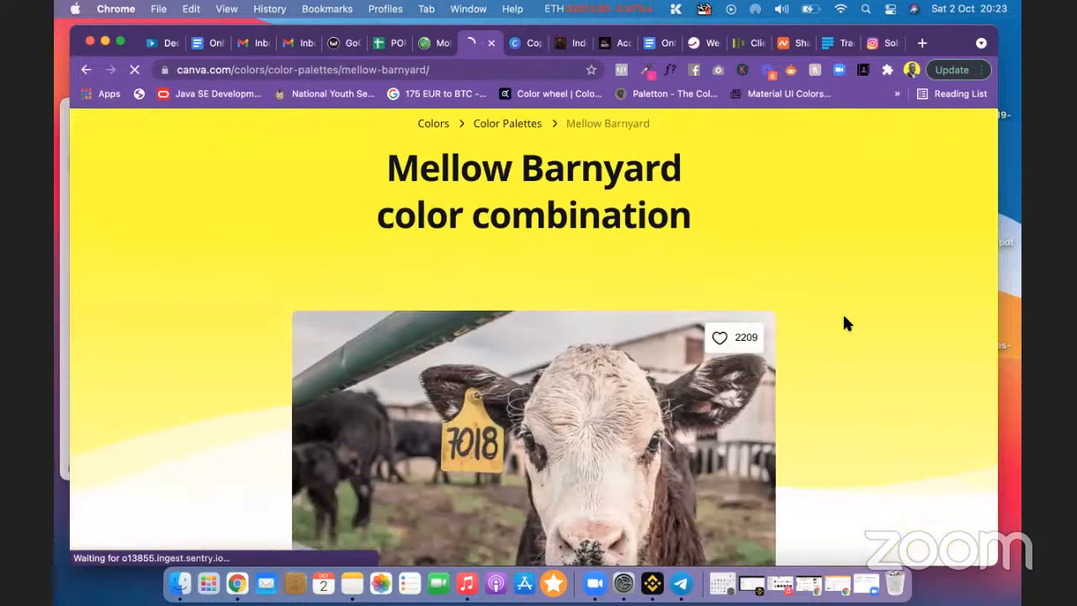
scroll(844, 322, "down", 5)
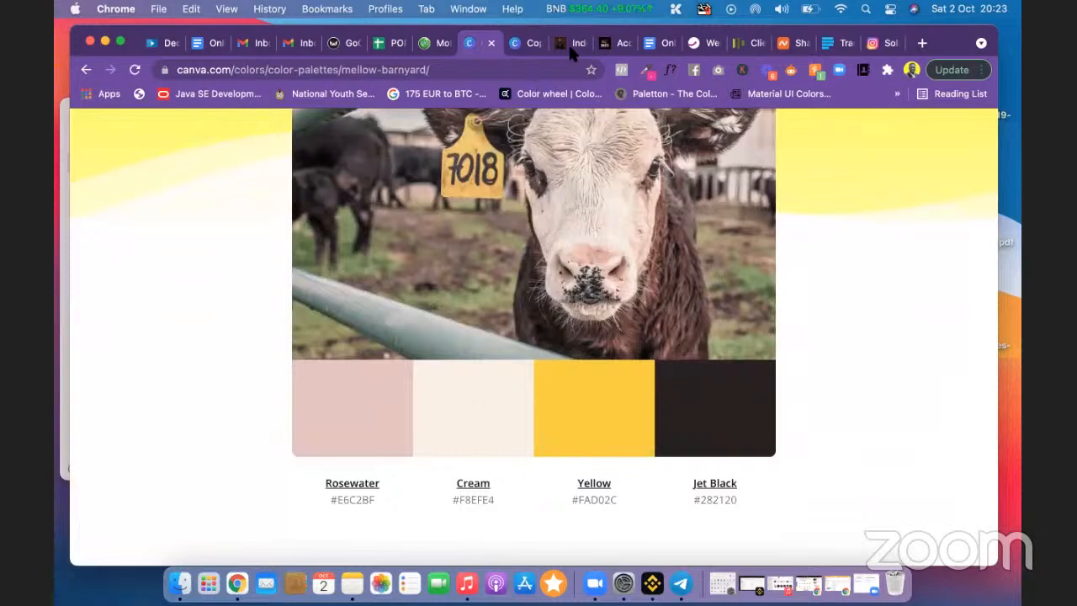
left_click(880, 46)
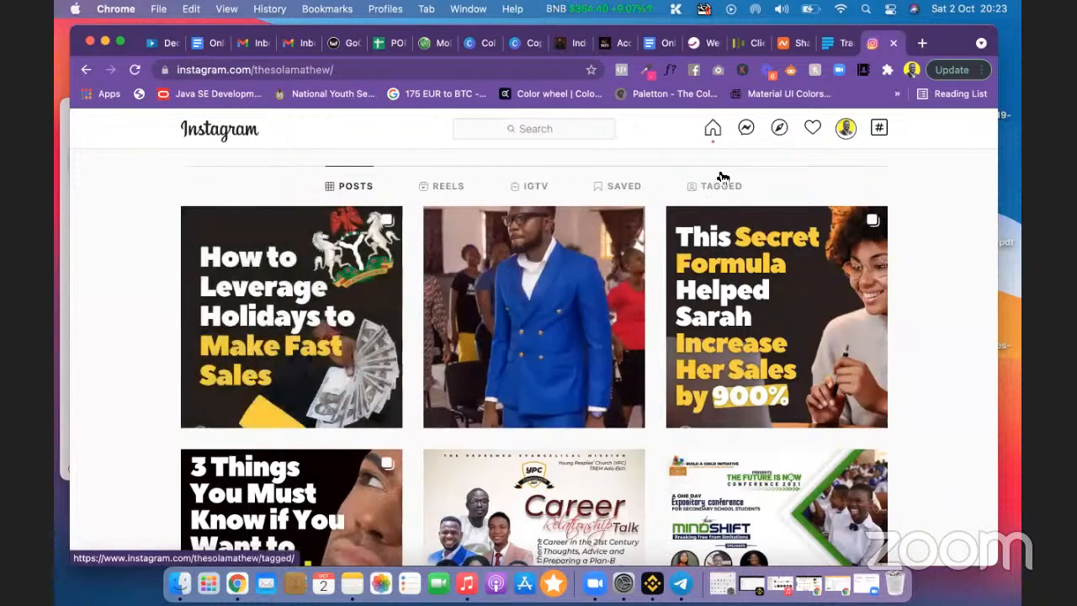
left_click(484, 44)
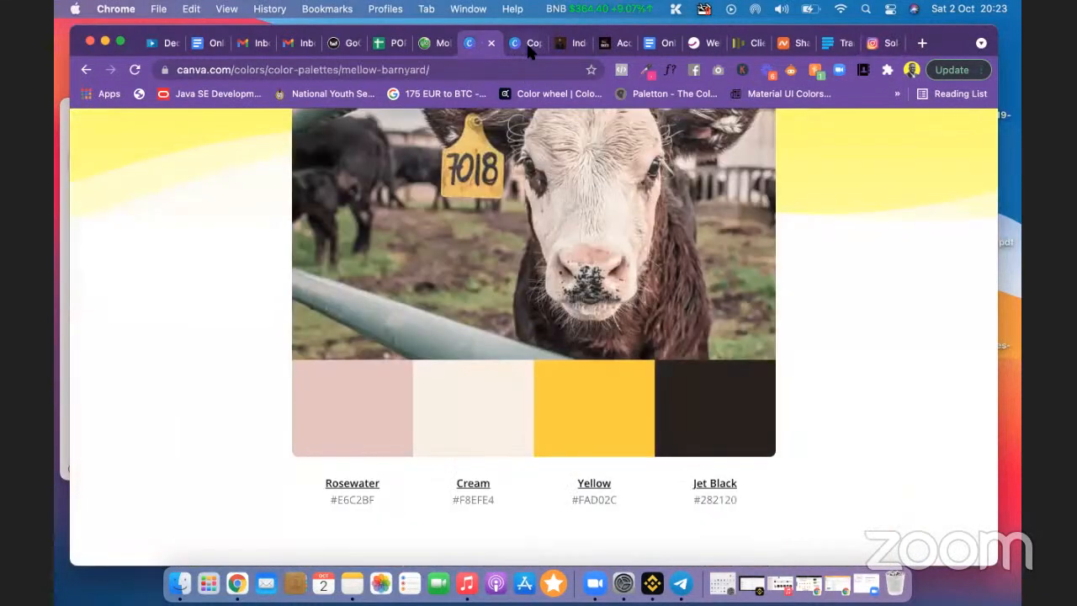
left_click(514, 42)
left_click(482, 44)
scroll(505, 284, "up", 2)
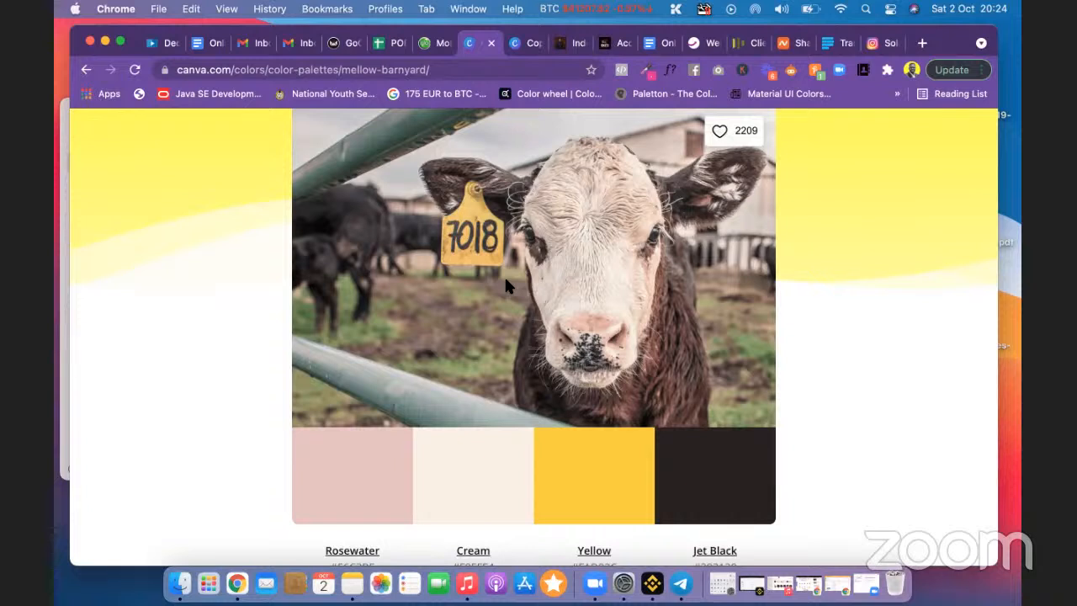
scroll(594, 410, "down", 2)
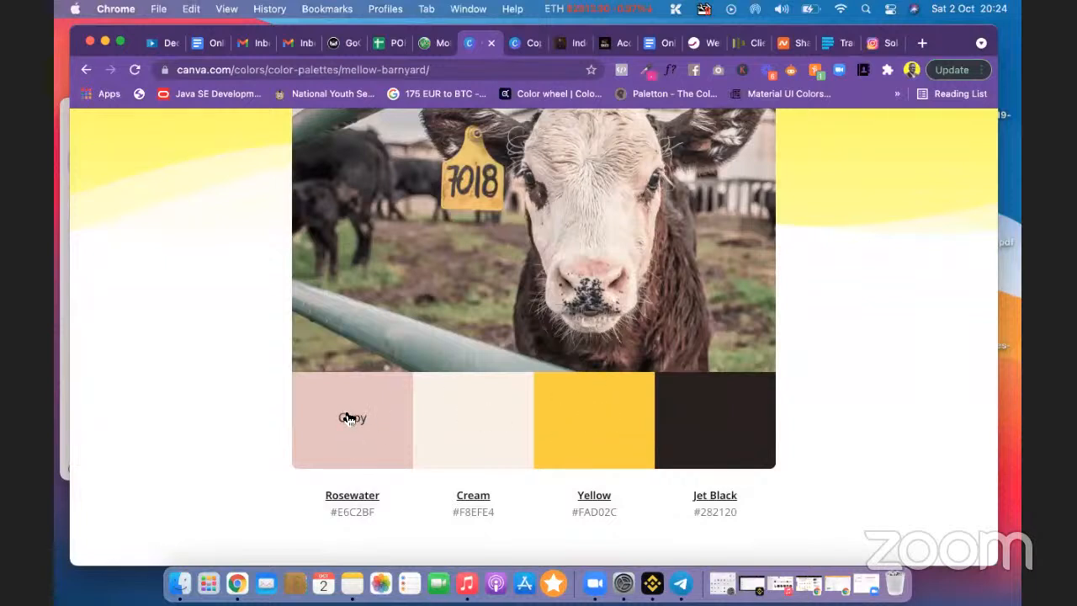
left_click(520, 46)
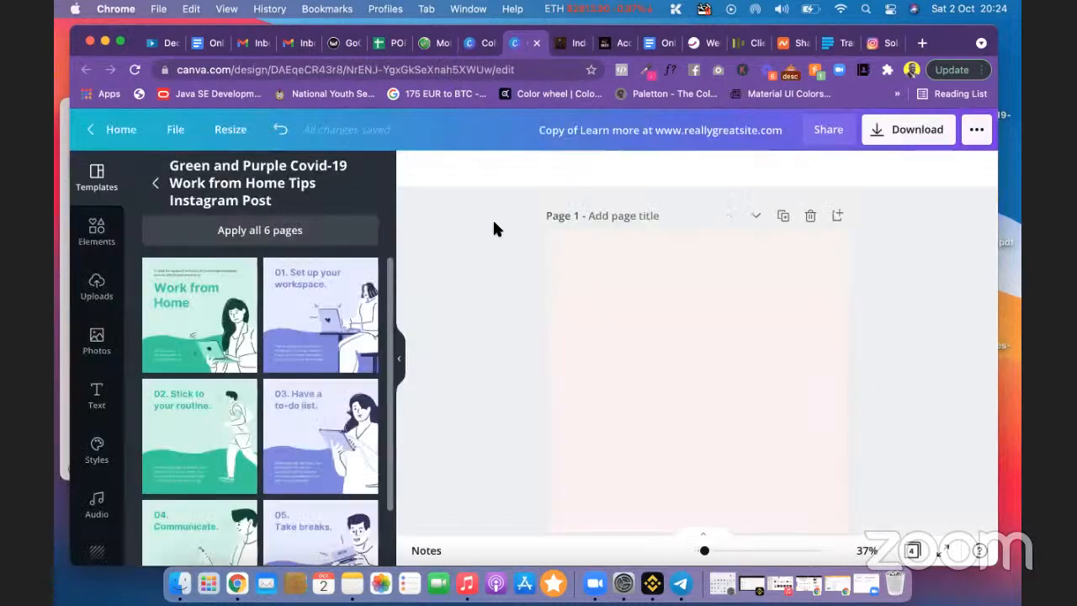
Step: Paste Rosewater #E6C2BF as page 1's new custom background colour
left_click(659, 317)
left_click(415, 171)
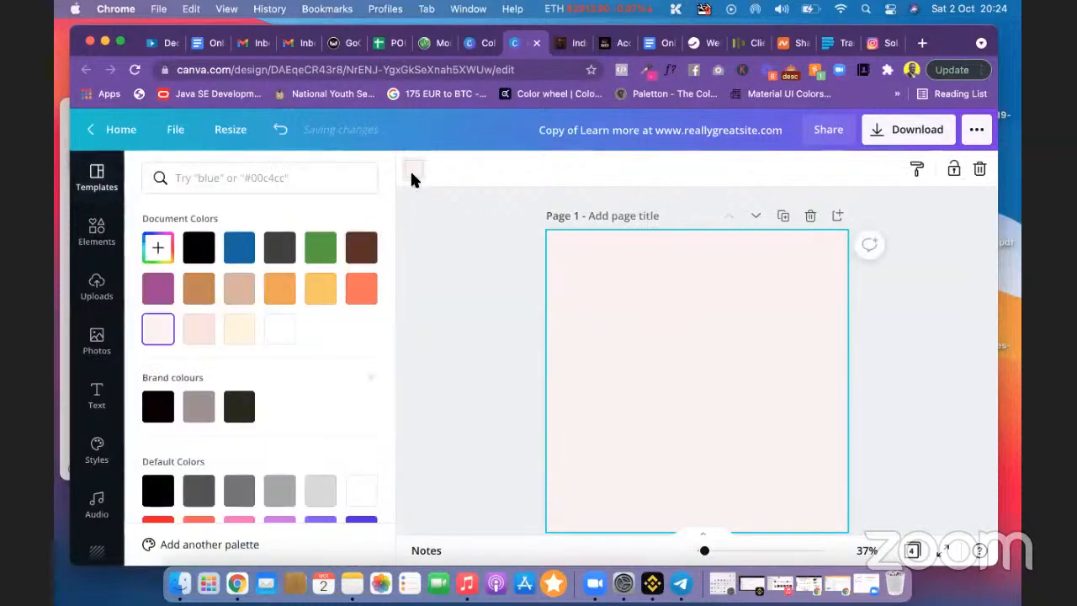
left_click(159, 248)
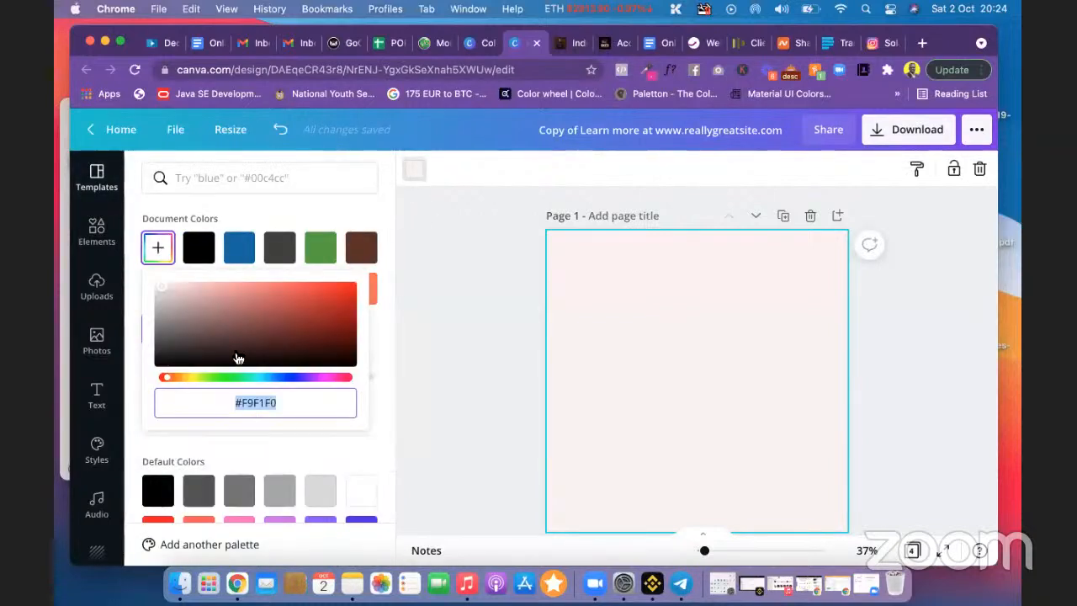
type("#E6C2BF")
scroll(562, 383, "down", 5)
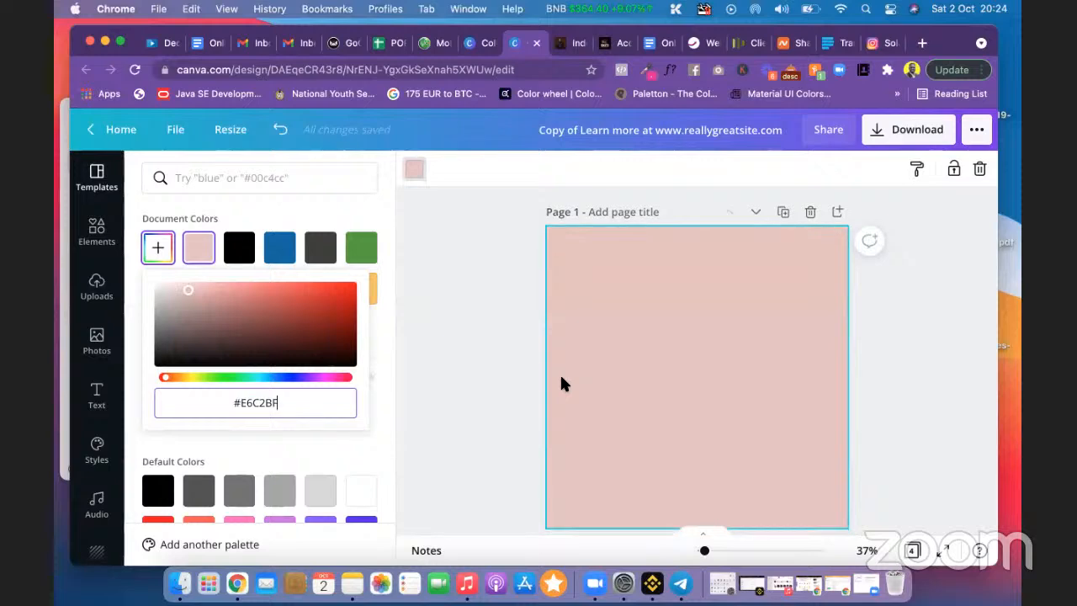
scroll(562, 383, "up", 5)
left_click(516, 339)
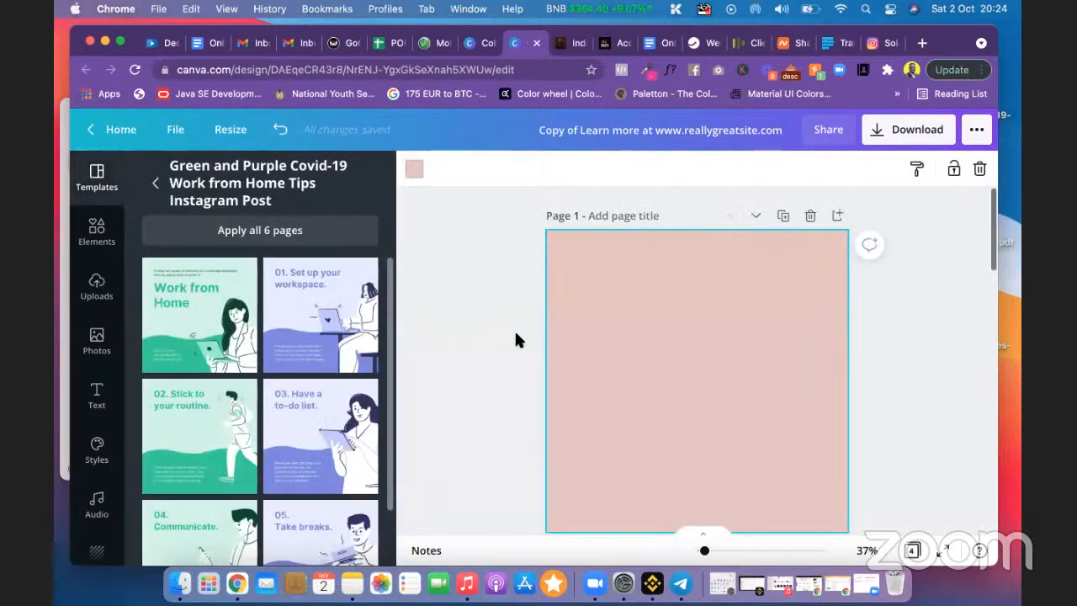
Step: Scroll through the design pages and deselect the pink first page
scroll(541, 344, "down", 4)
scroll(577, 337, "down", 2)
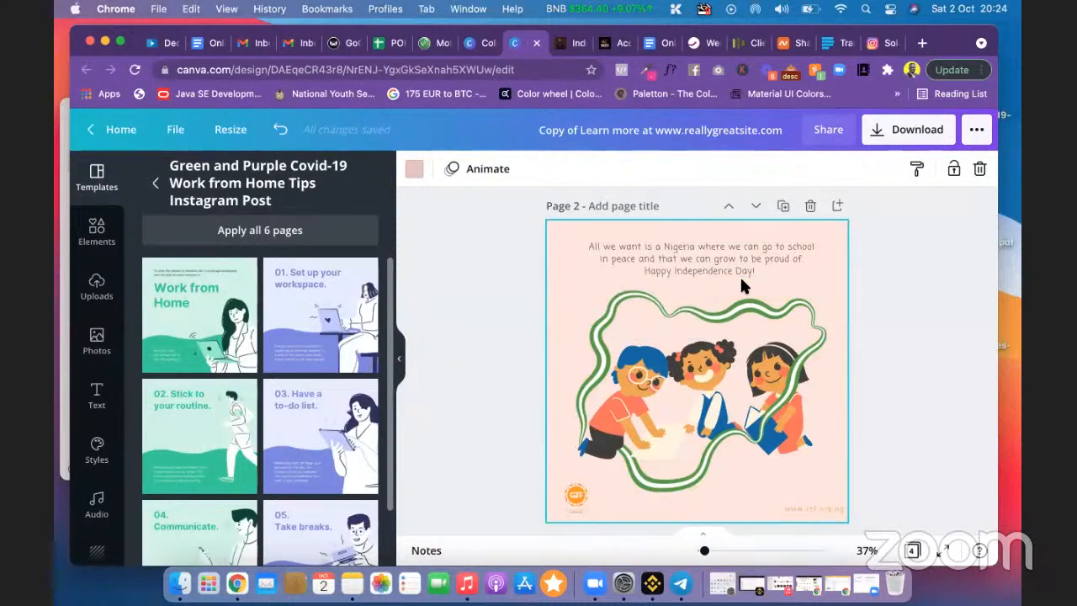
scroll(740, 280, "up", 8)
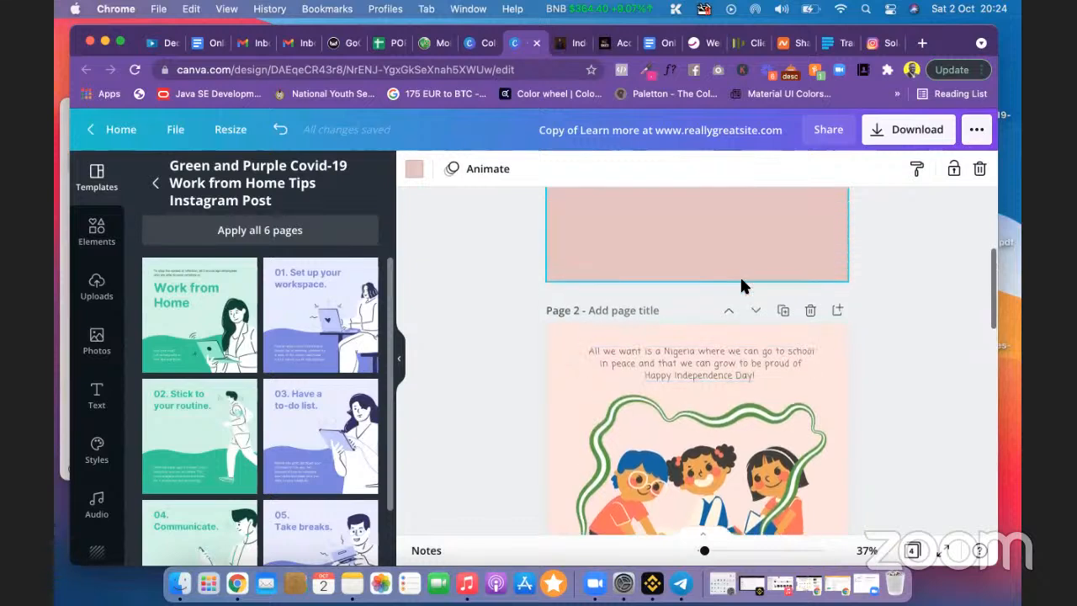
scroll(656, 274, "down", 2)
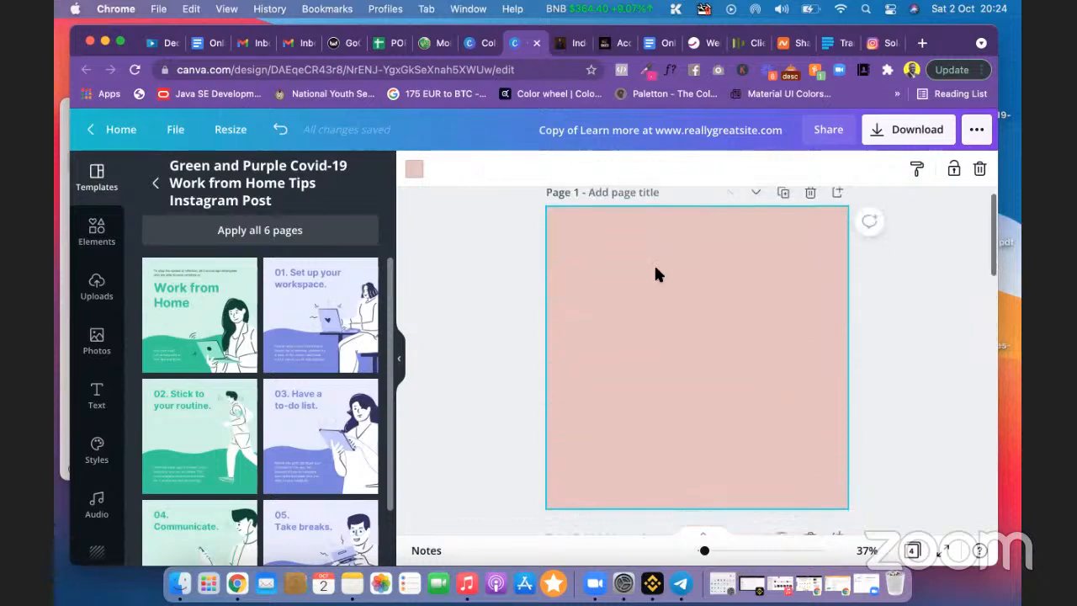
scroll(657, 275, "down", 6)
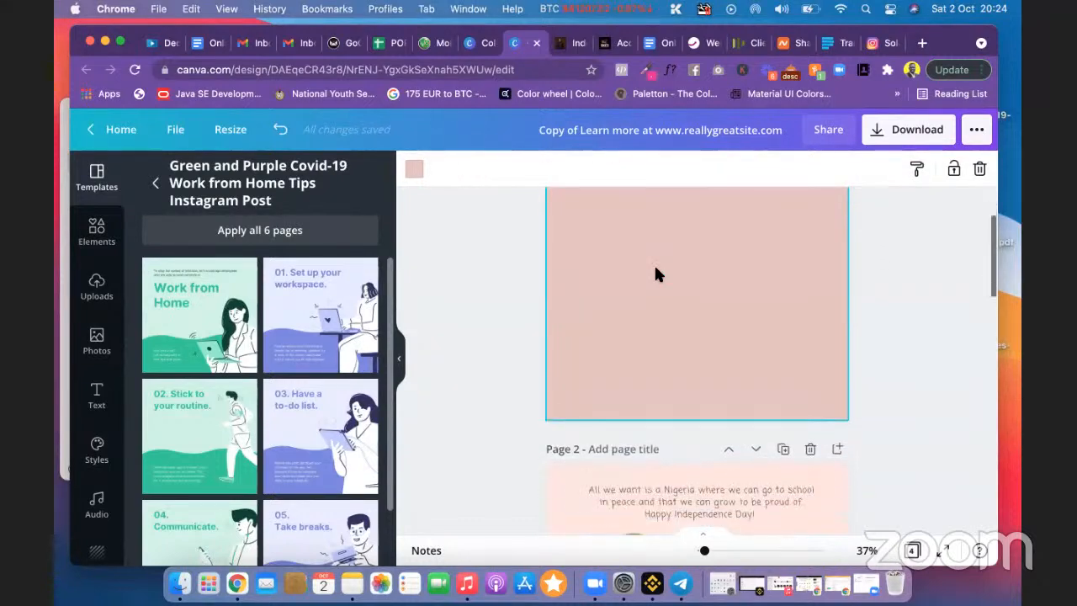
scroll(655, 268, "down", 3)
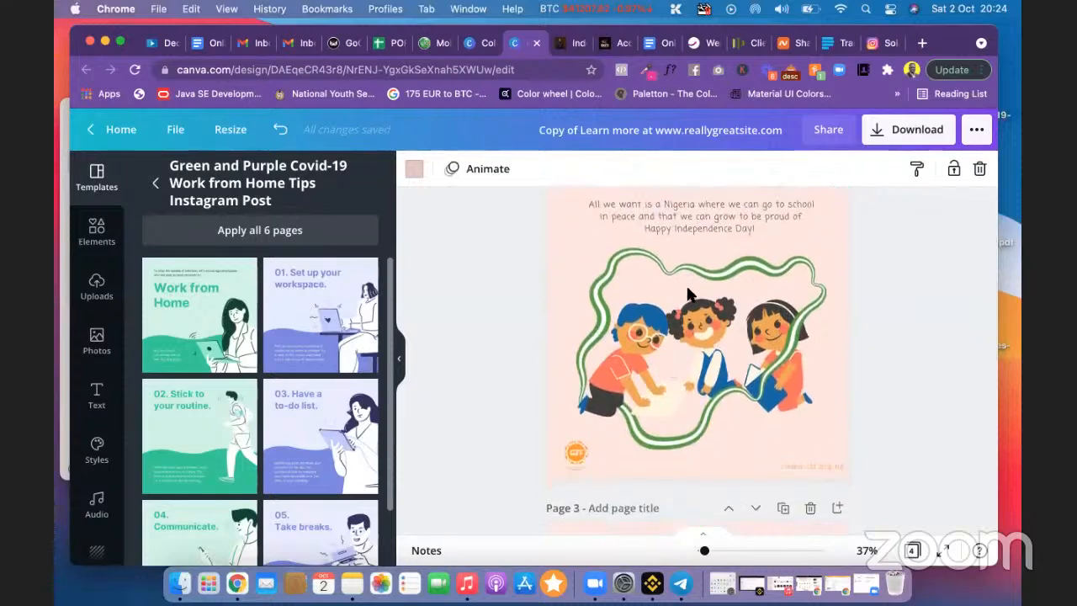
scroll(687, 290, "up", 8)
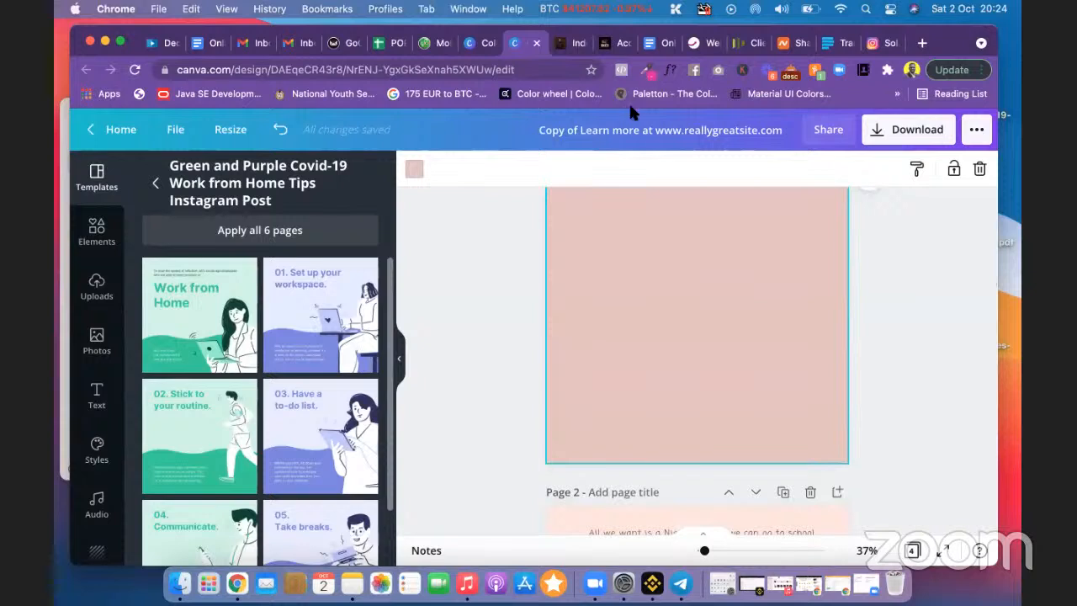
scroll(594, 356, "up", 4)
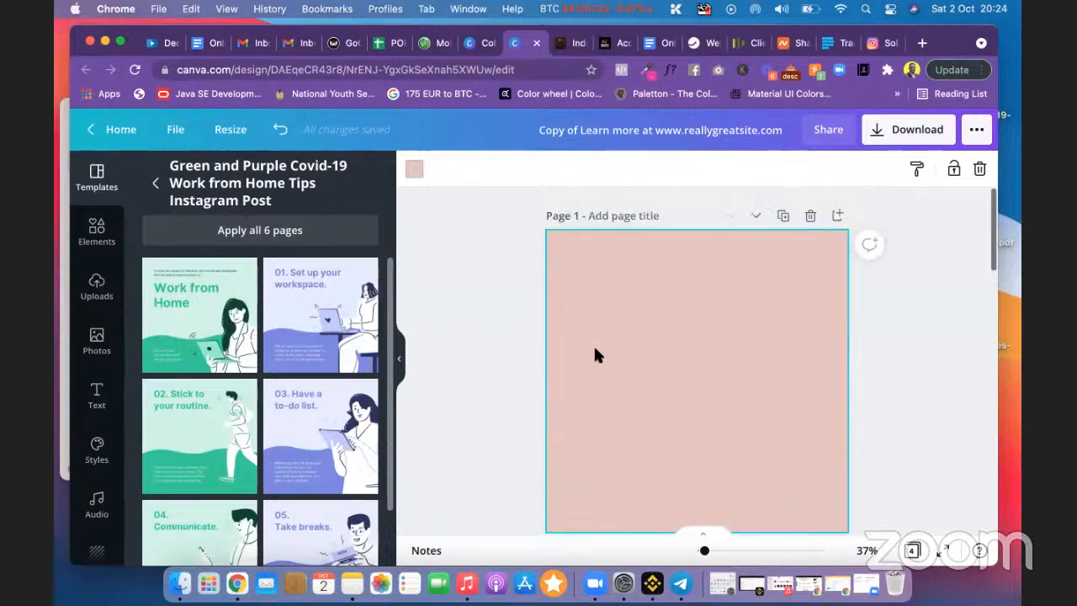
scroll(599, 336, "down", 10)
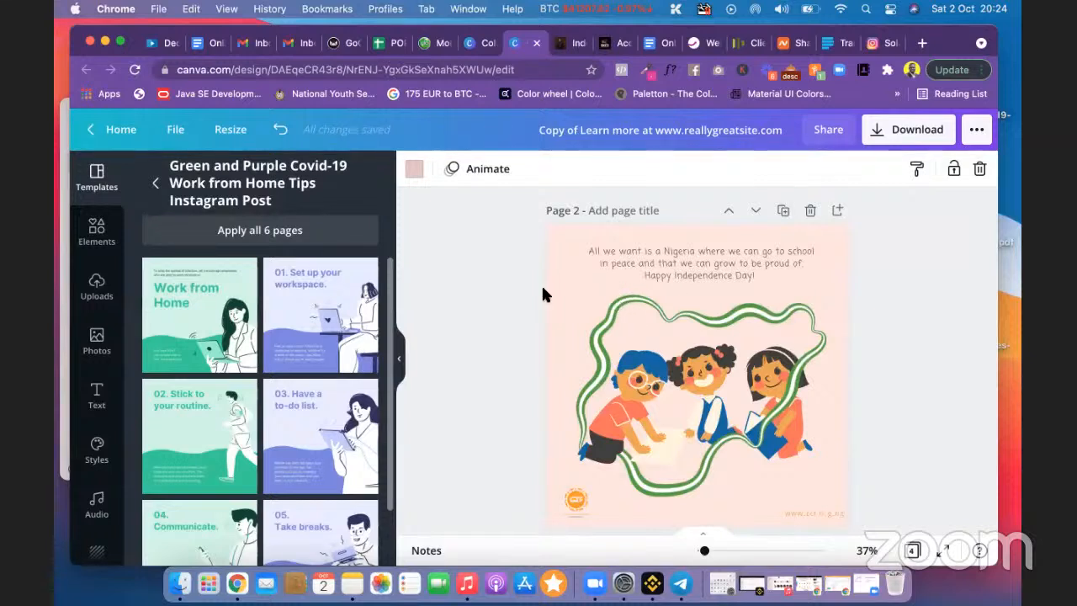
scroll(543, 286, "up", 5)
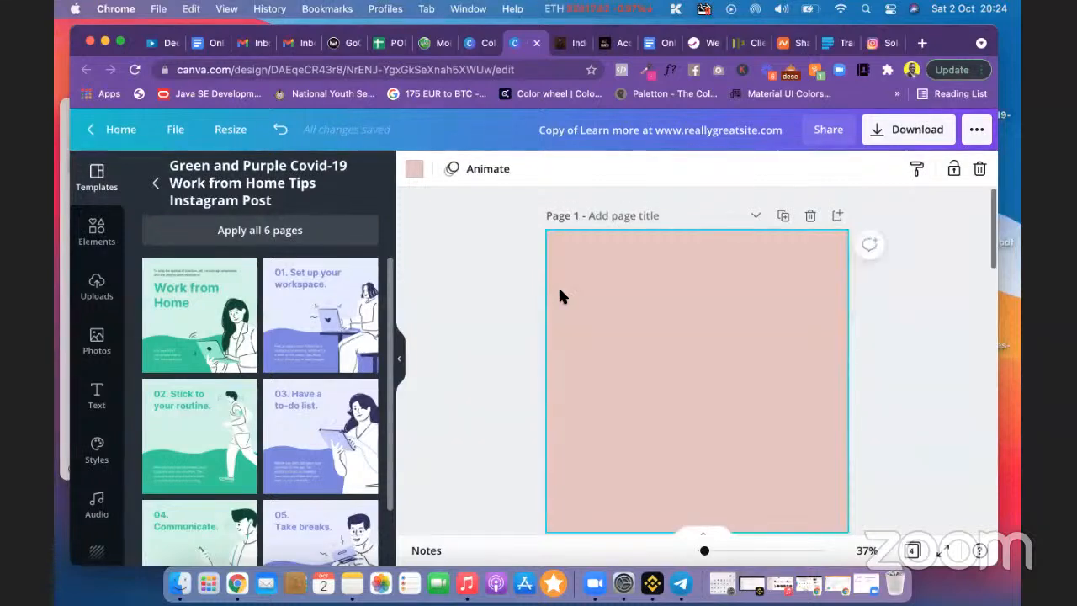
left_click(446, 318)
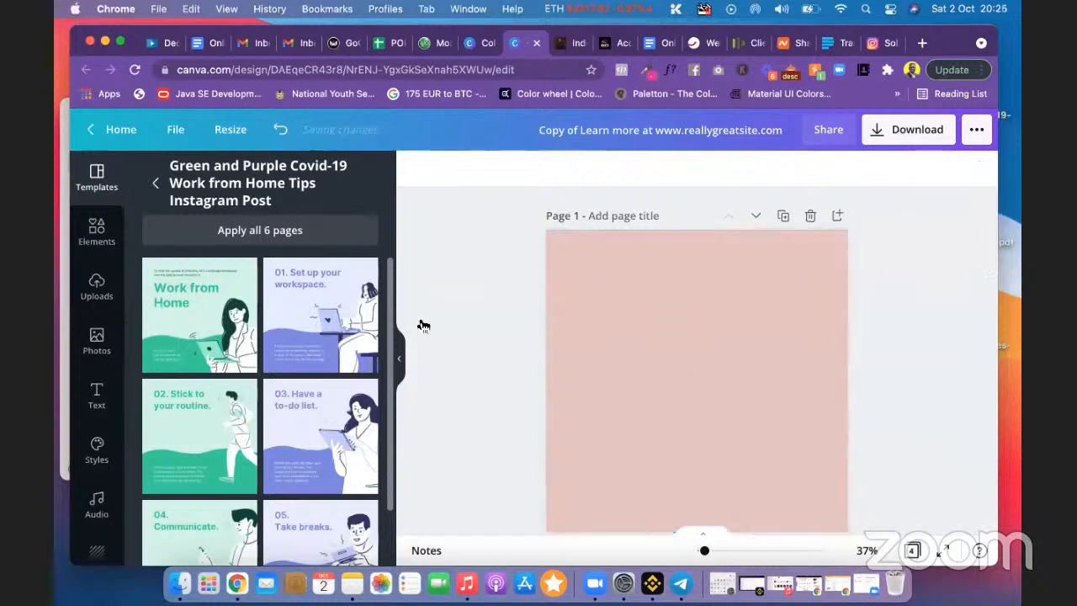
Step: Search Elements for 'nigeria' and browse the flags, outlines and maps
left_click(104, 244)
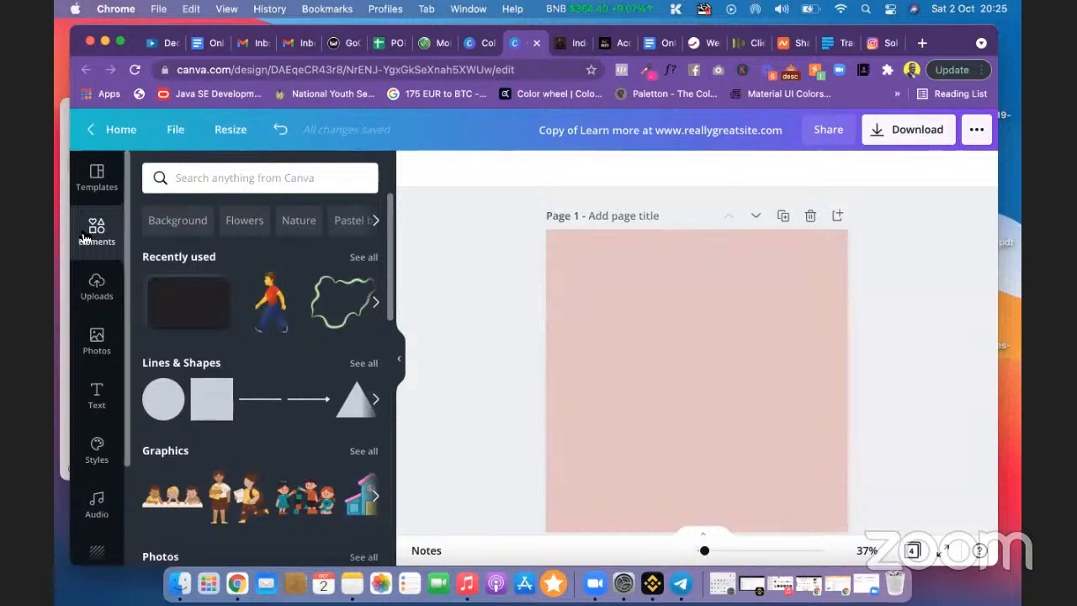
left_click(220, 177)
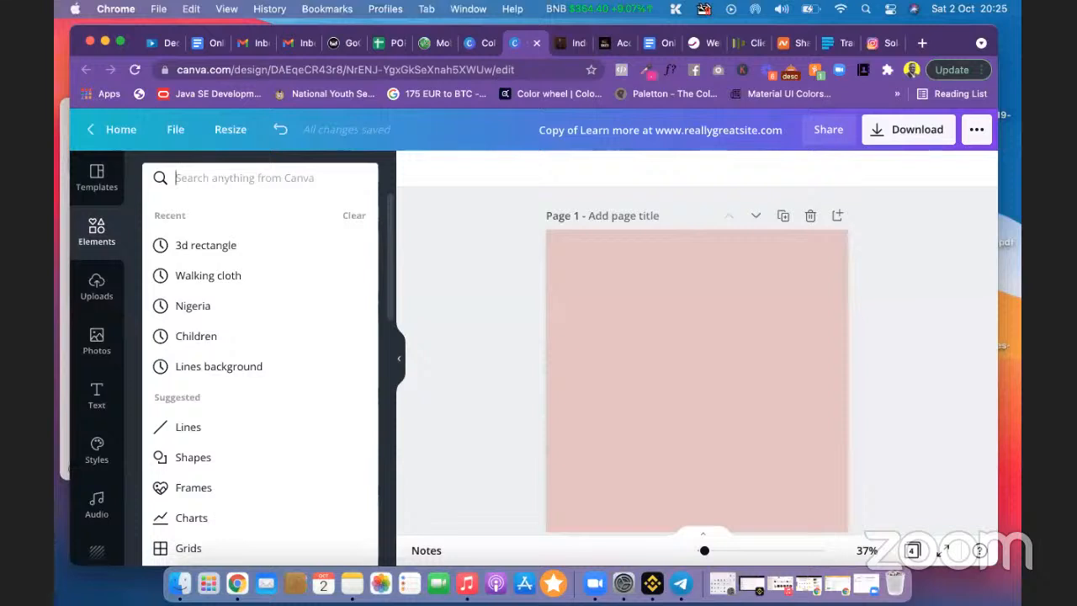
type("nigerian")
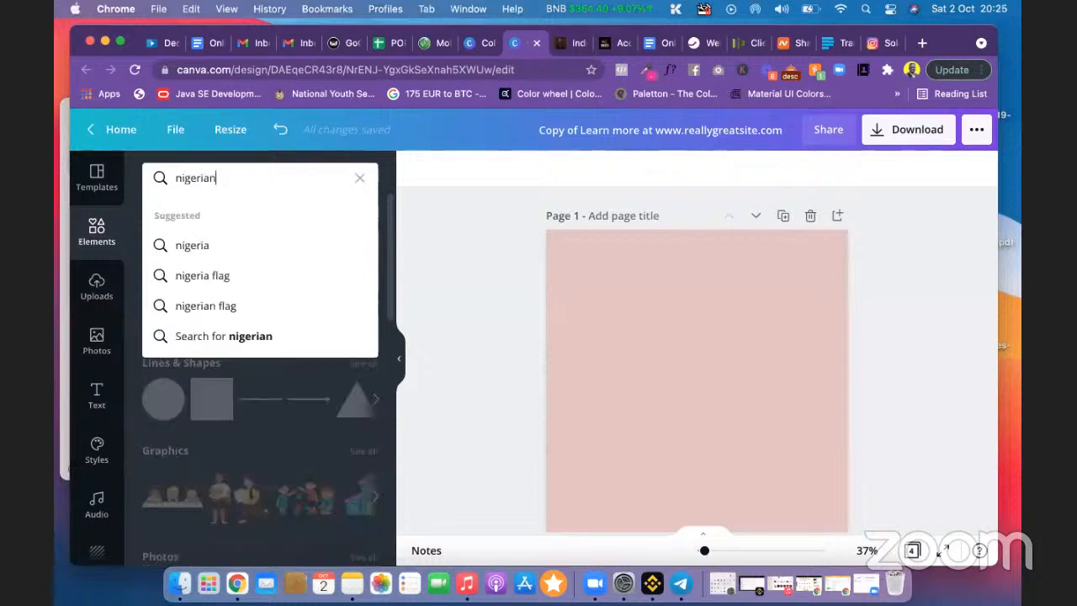
key("BackSpace")
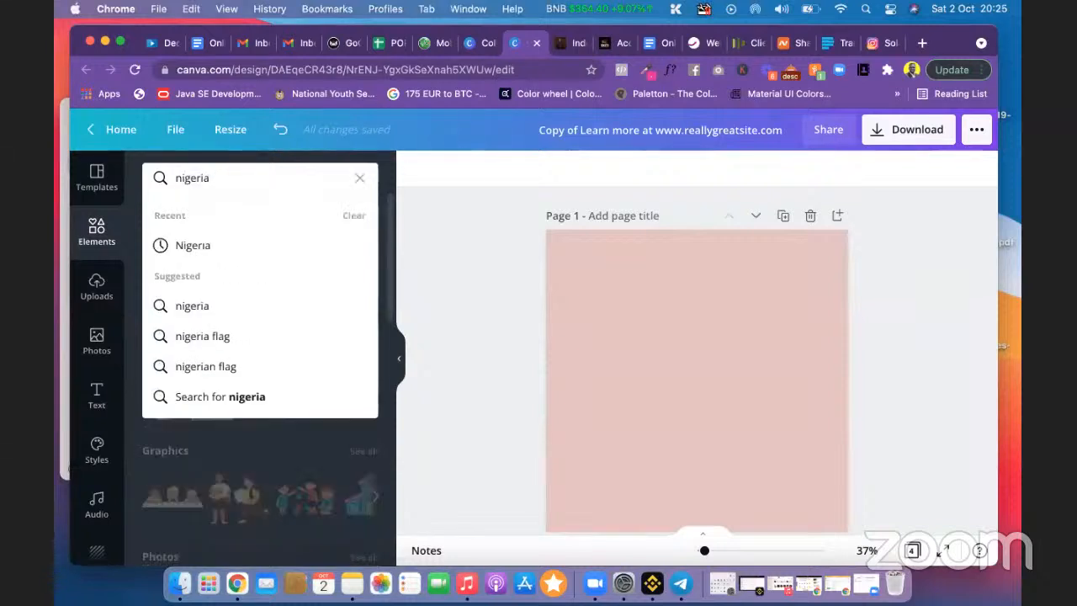
key("Return")
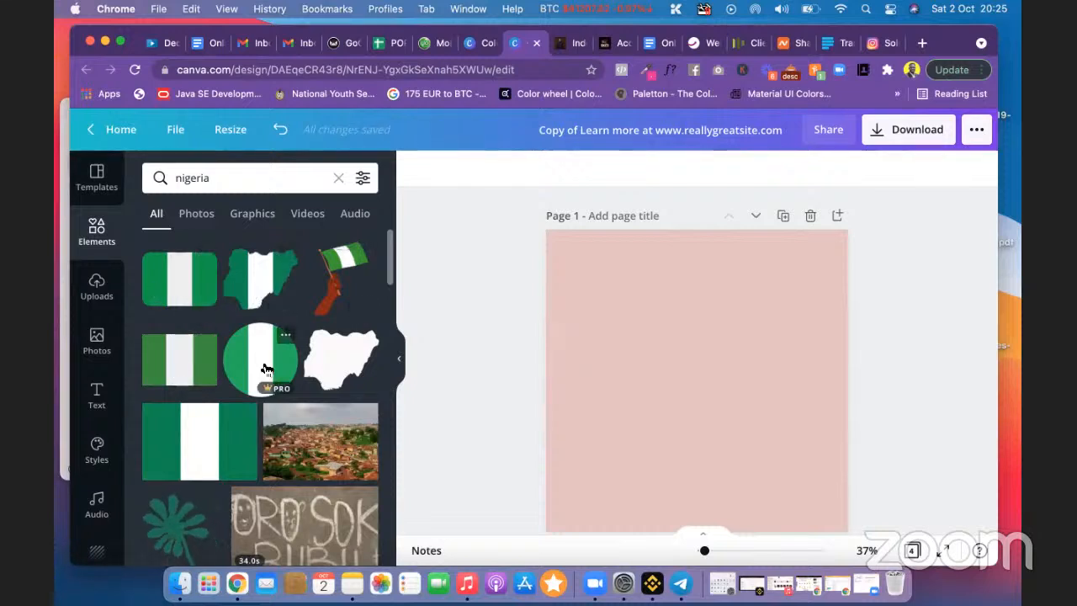
scroll(264, 372, "down", 2)
scroll(264, 372, "down", 10)
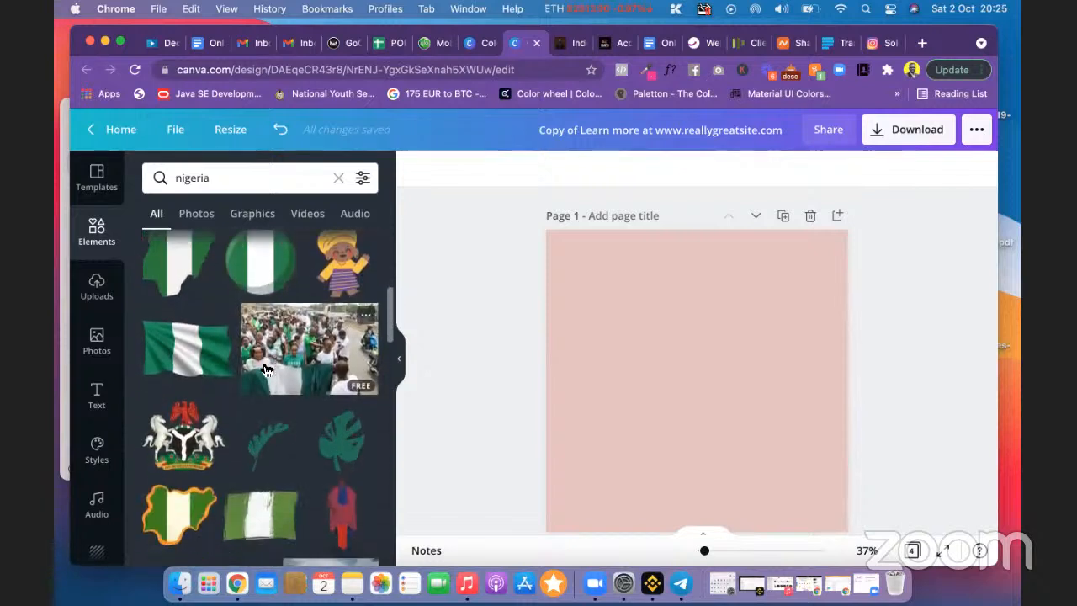
scroll(264, 372, "down", 8)
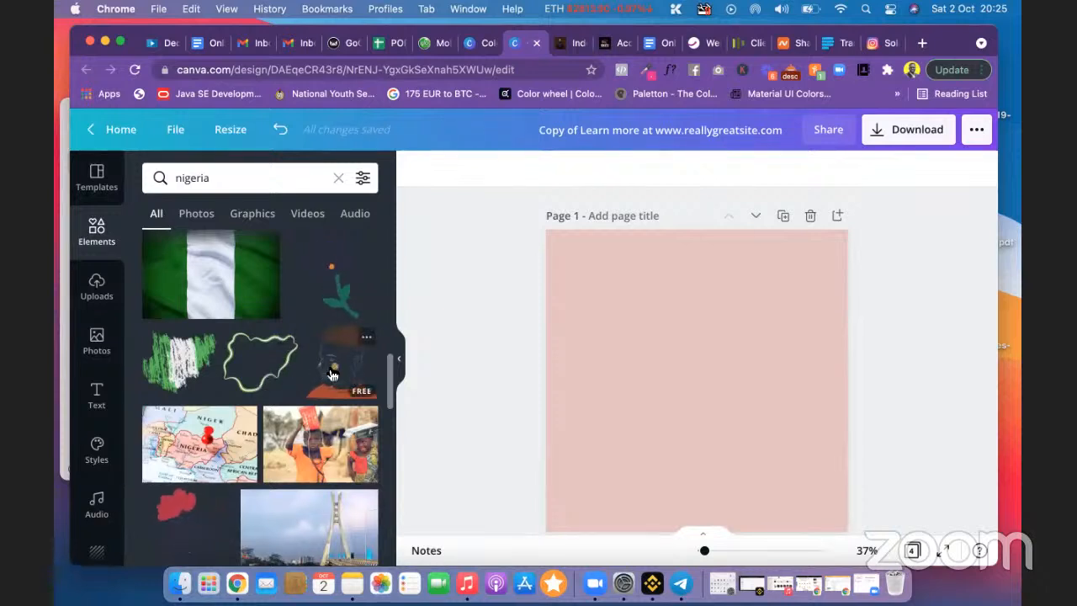
Step: Add the green-and-white Nigeria outline map to page 1 and open its green colour options
left_click(257, 363)
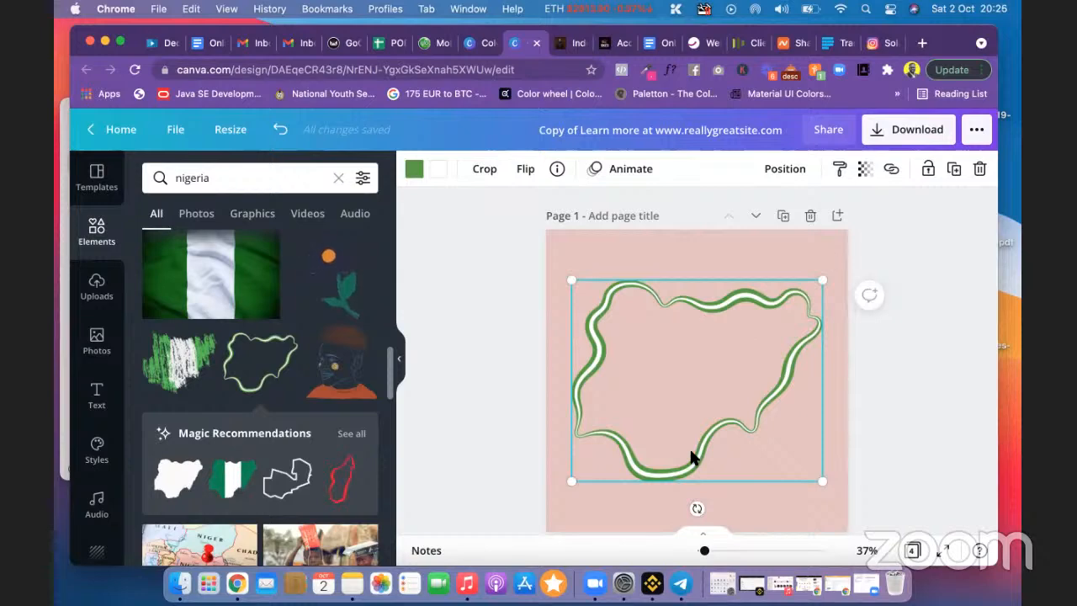
scroll(790, 346, "down", 1)
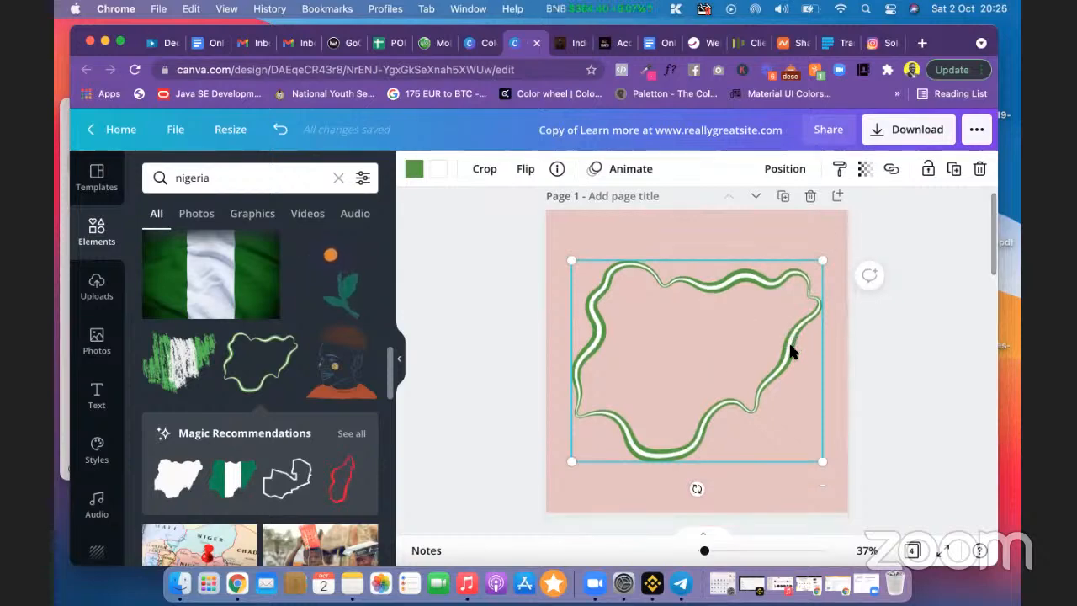
scroll(789, 341, "down", 10)
scroll(811, 294, "up", 10)
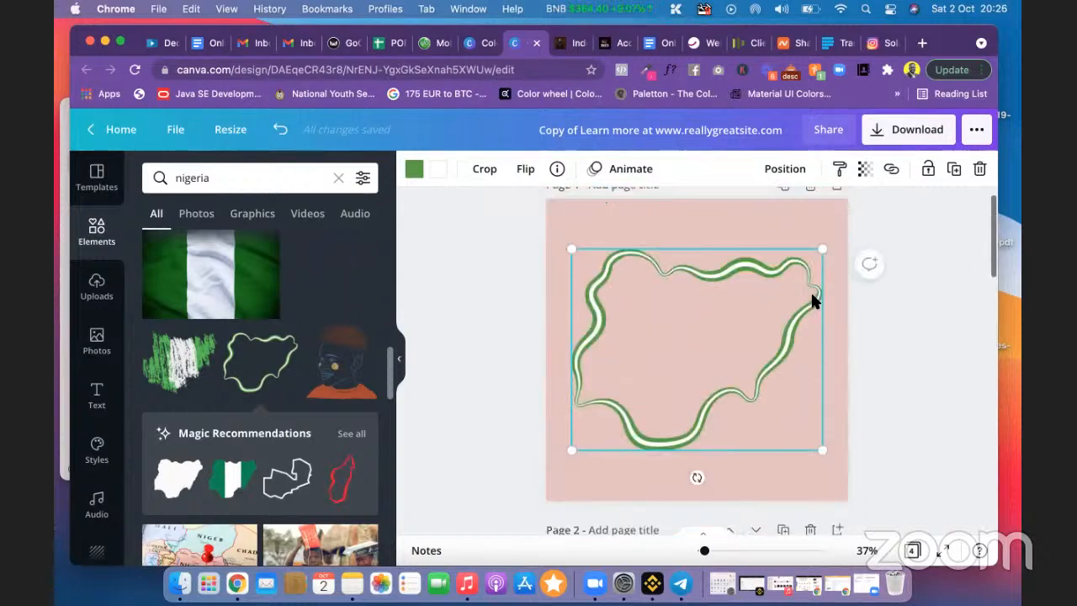
scroll(812, 294, "up", 1)
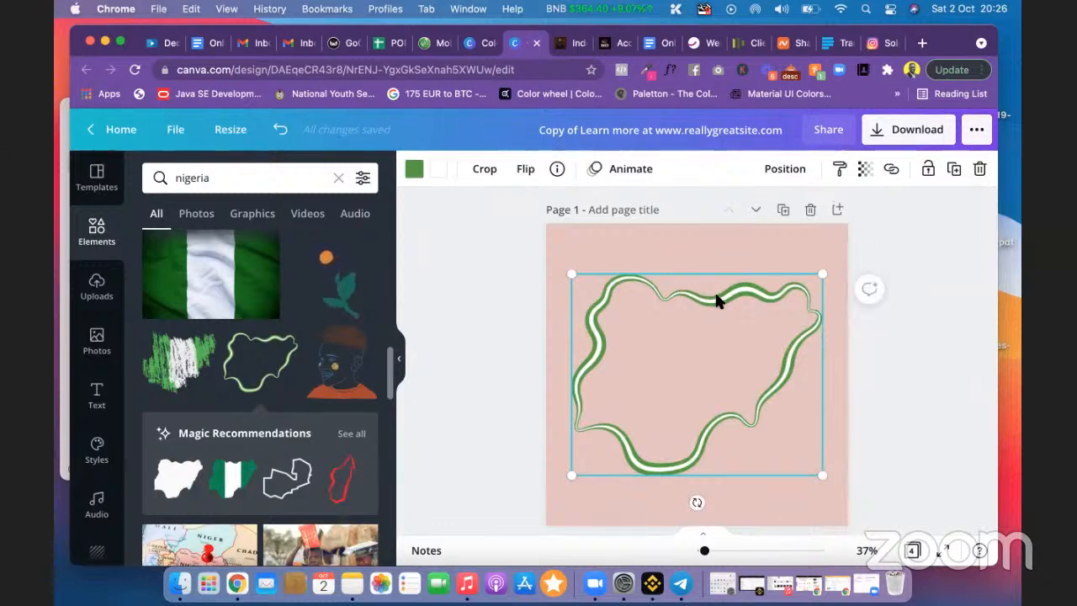
left_click(414, 169)
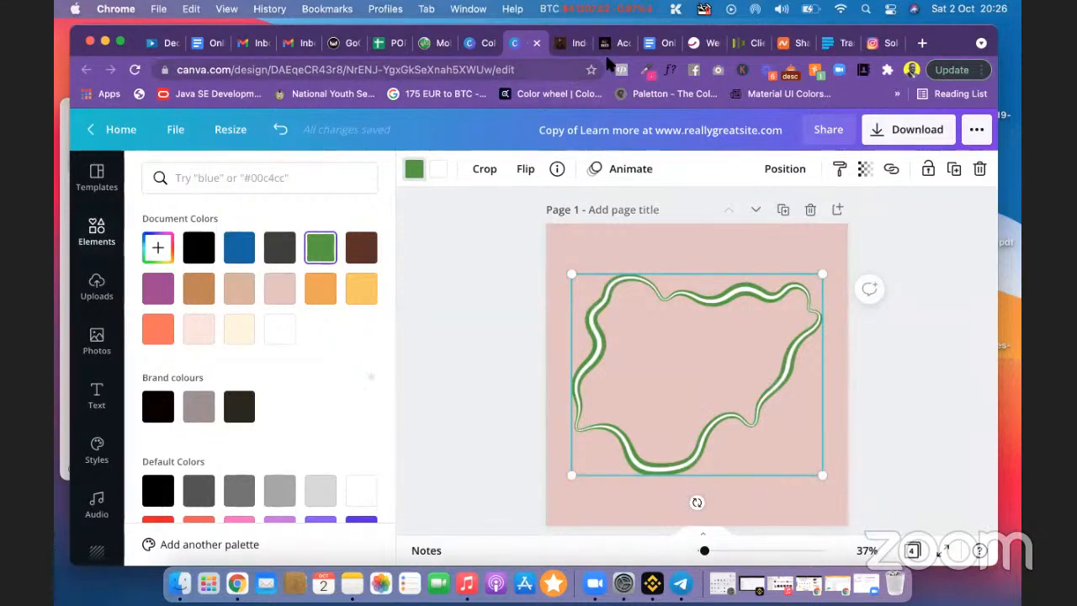
left_click(477, 46)
Step: Search the palettes for 'green' and open the Green Blaze palette
scroll(420, 217, "up", 10)
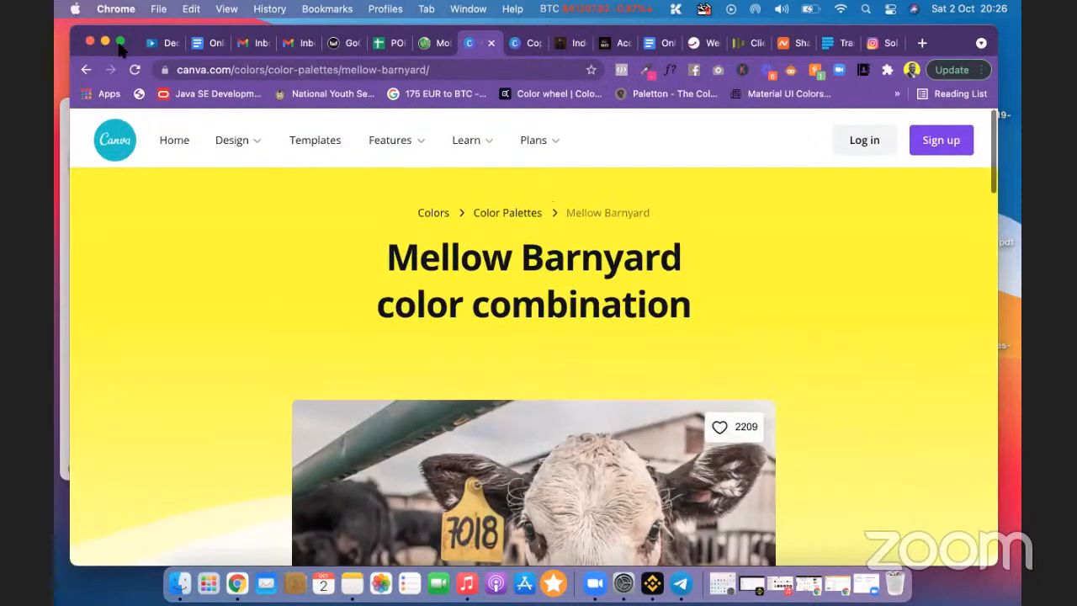
left_click(87, 70)
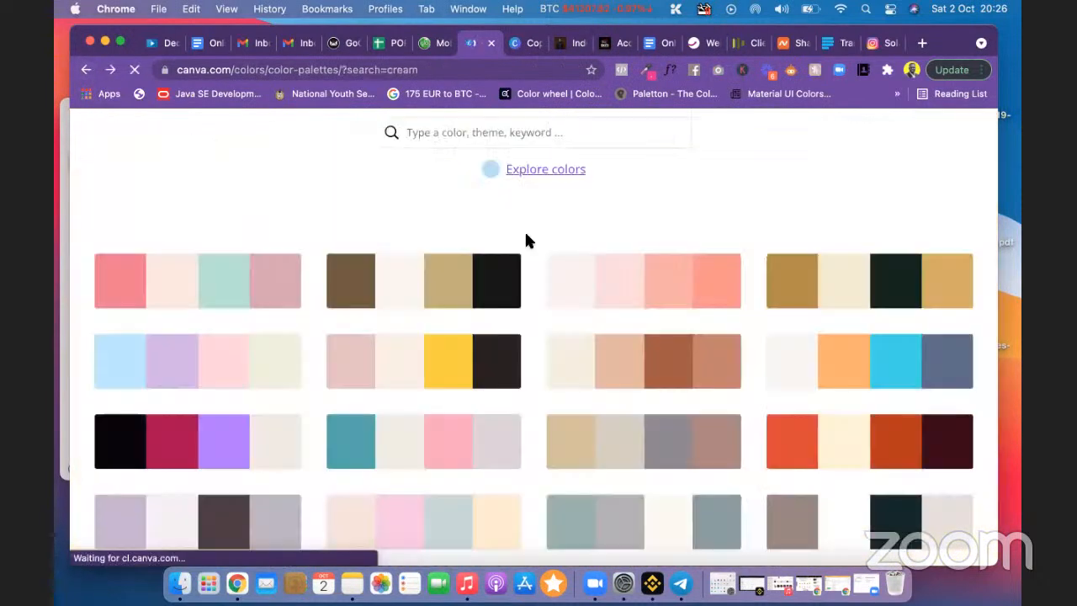
left_click(470, 132)
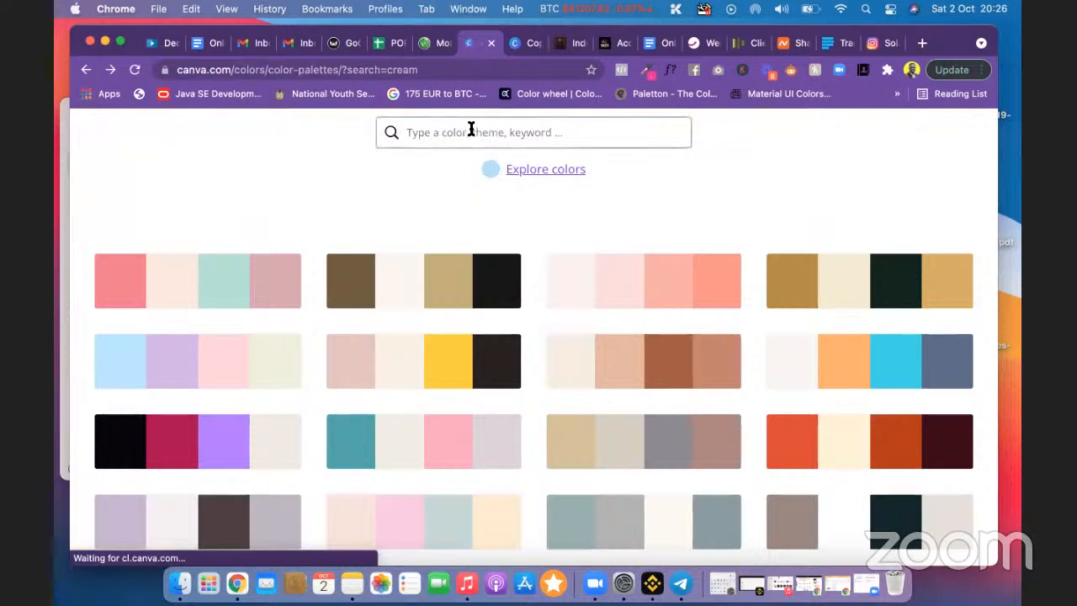
type("g")
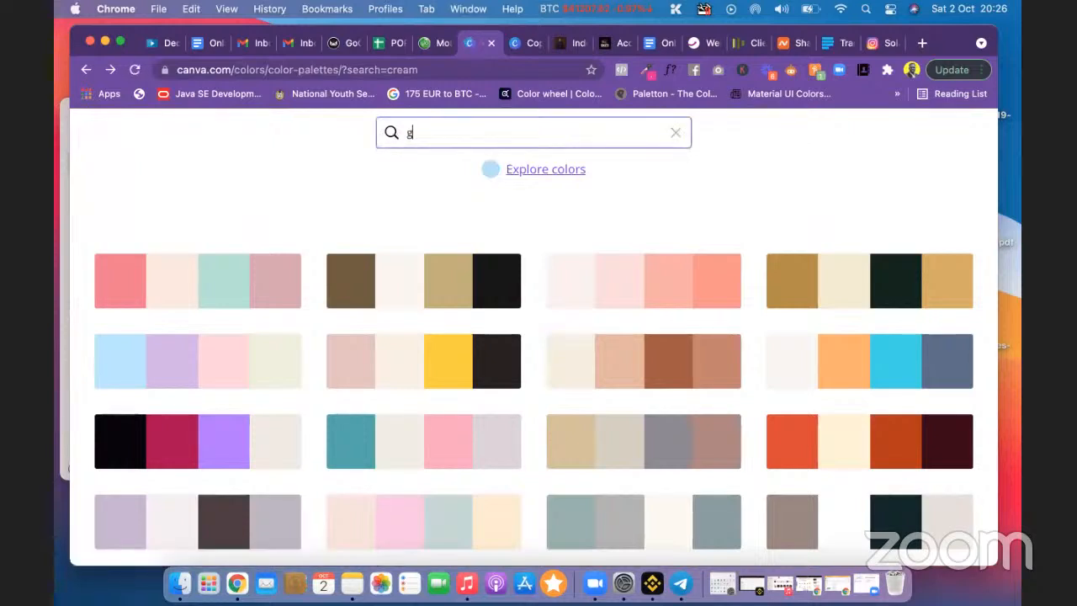
type("reen")
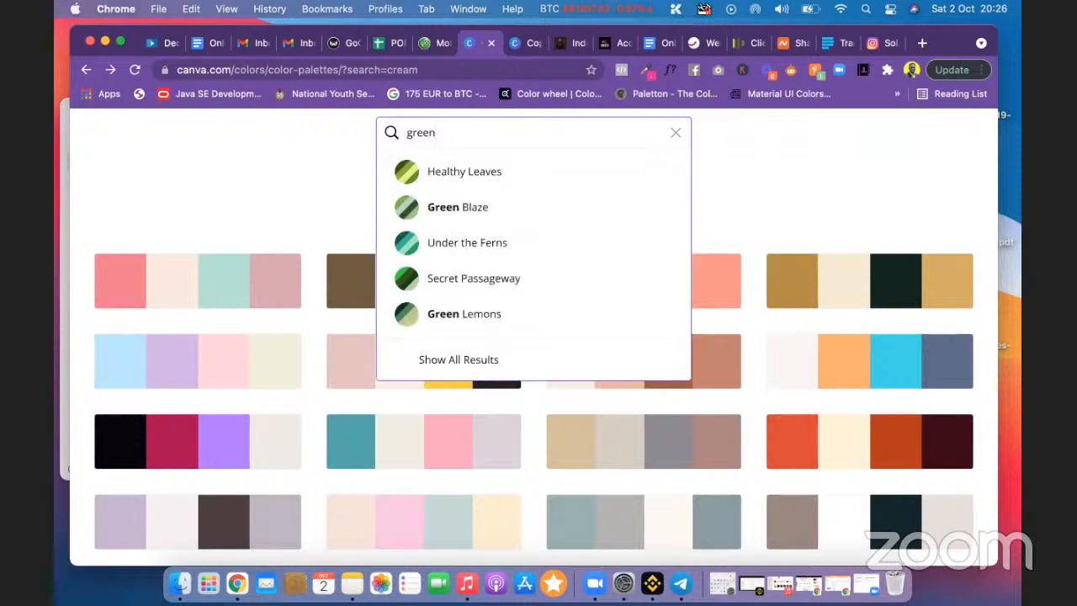
left_click(487, 207)
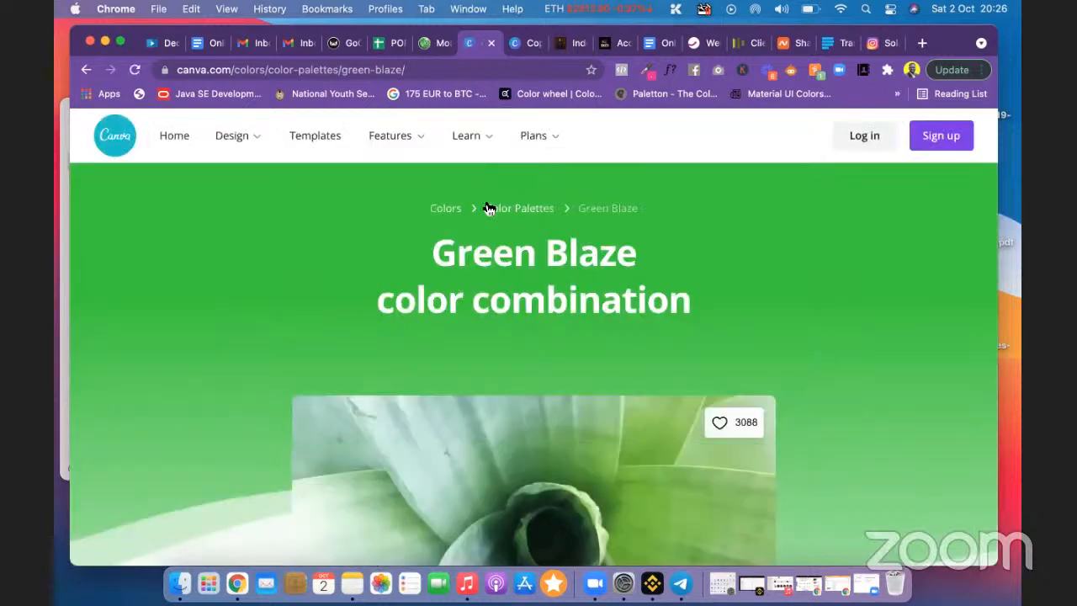
scroll(658, 271, "down", 6)
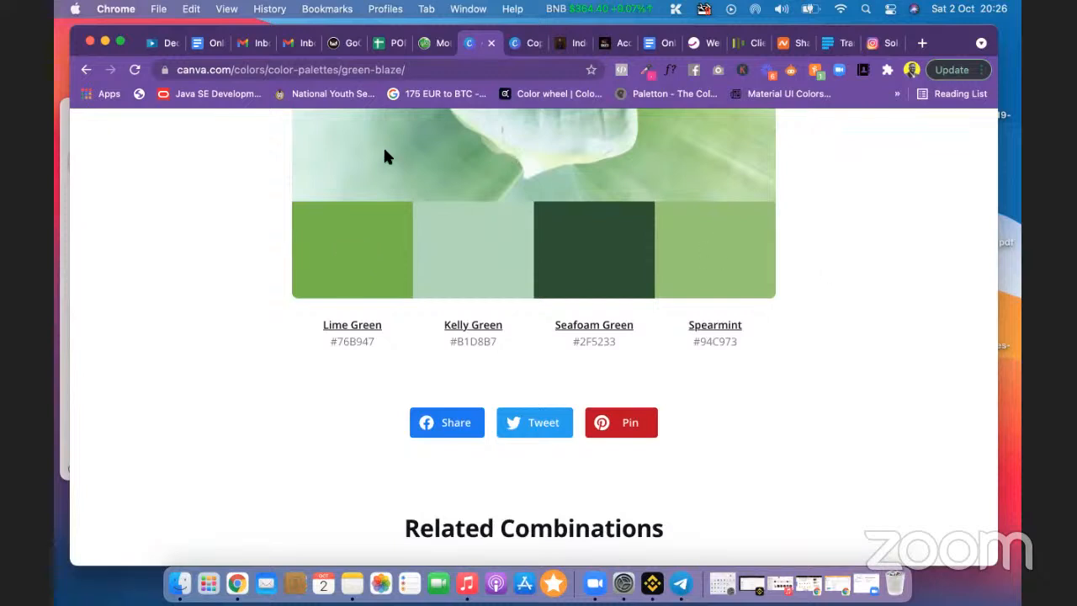
Step: Search 'green' again and open Healthy Leaves to view its swatches, including Lime Green #81B622
left_click(85, 70)
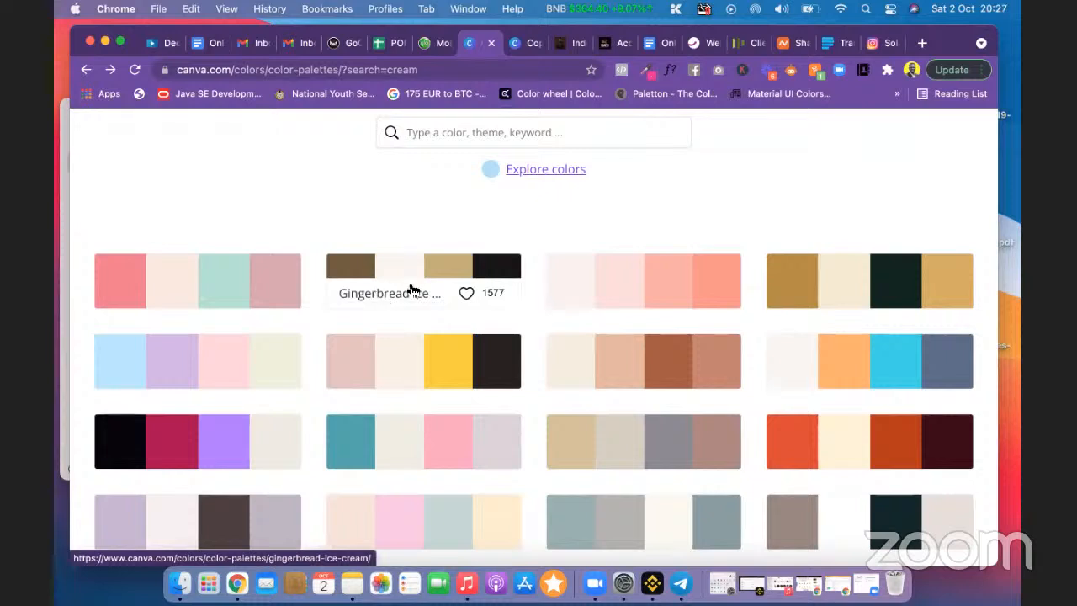
left_click(456, 132)
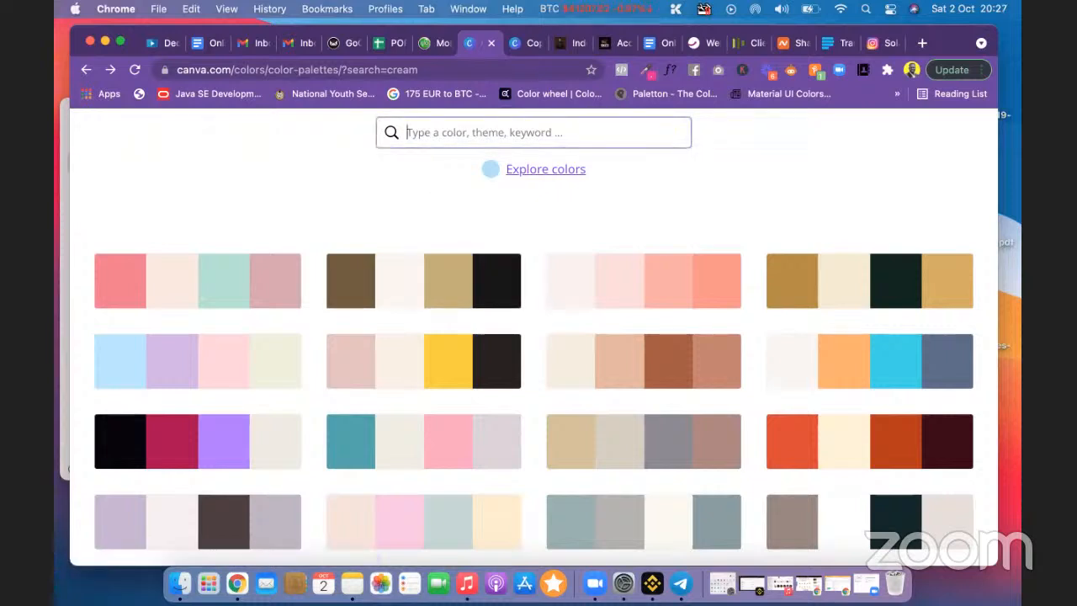
type("green")
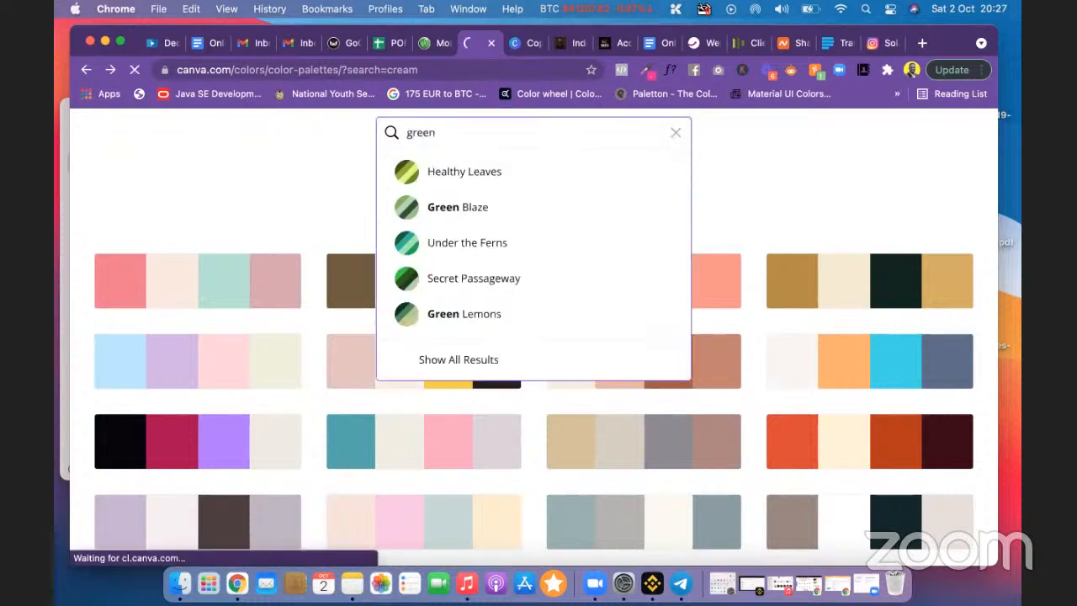
key("Return")
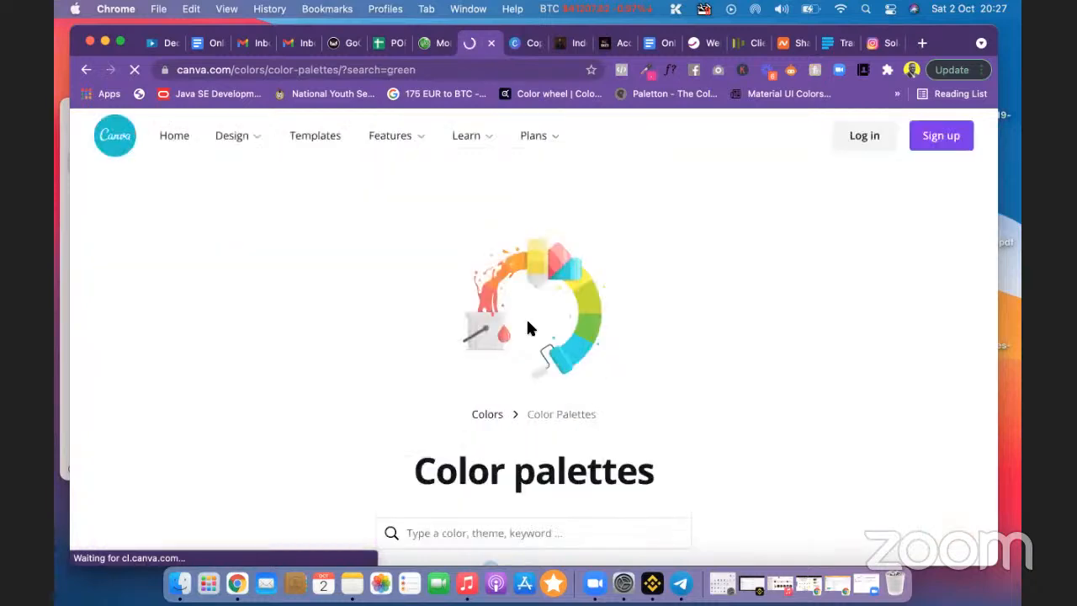
scroll(533, 342, "down", 5)
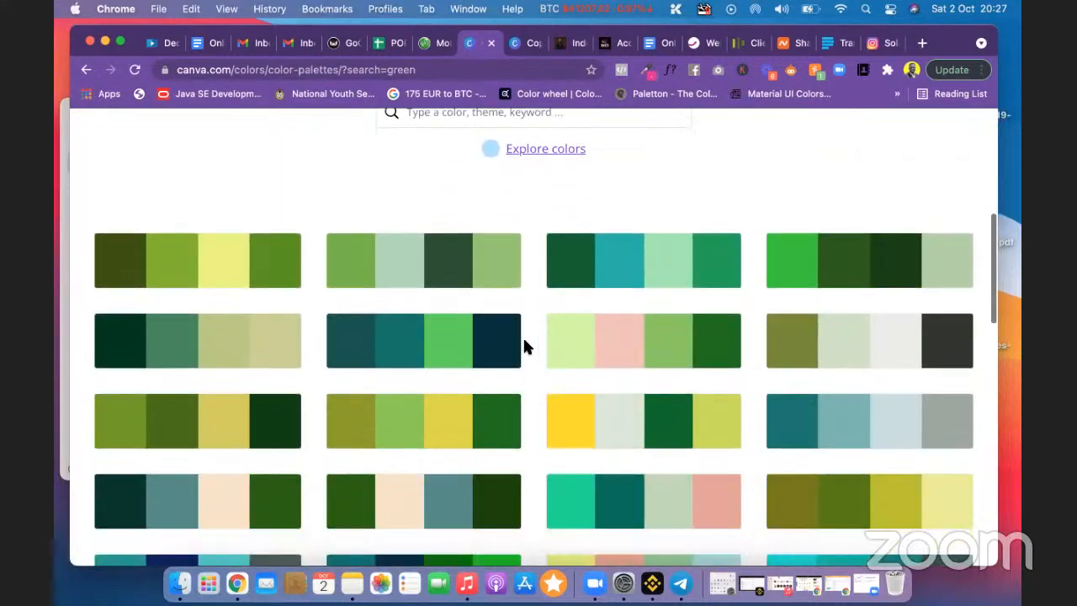
left_click(177, 244)
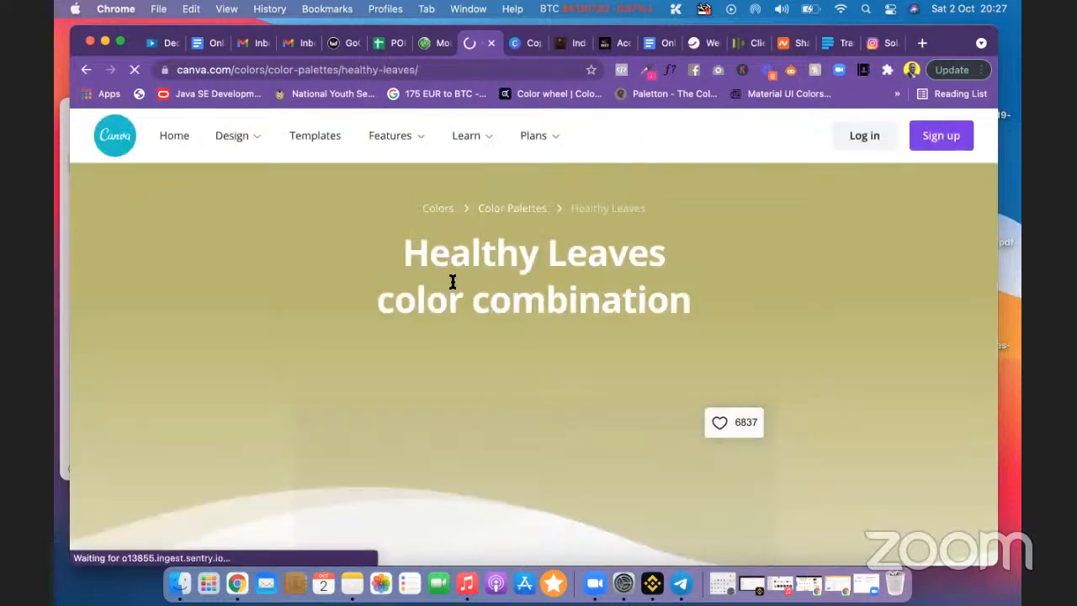
scroll(542, 379, "down", 3)
scroll(542, 378, "down", 3)
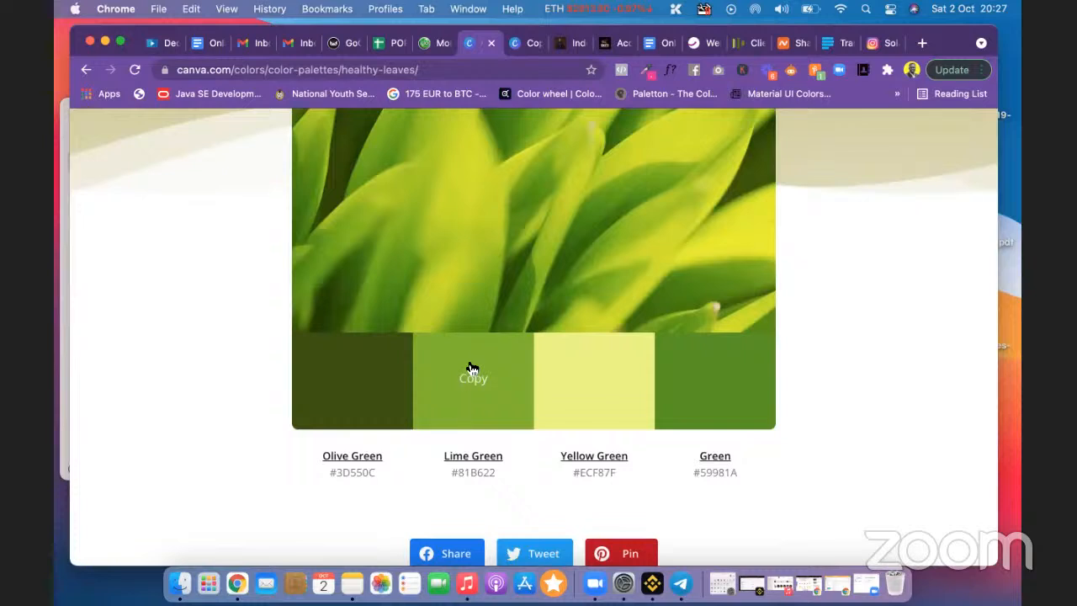
left_click(520, 45)
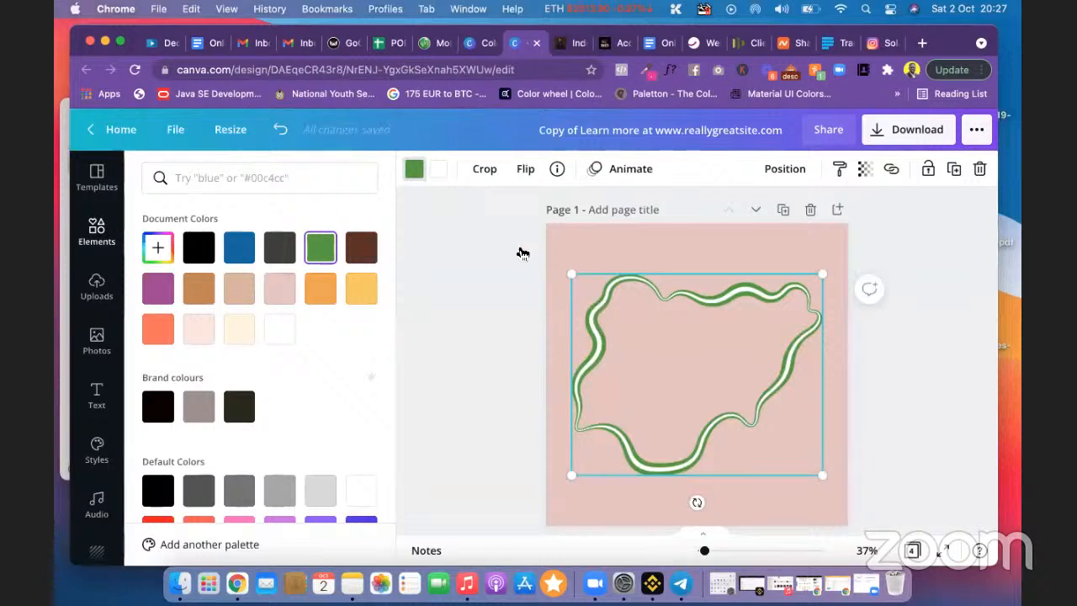
Step: Copy the map outline's current custom green hex code #55A03E from its colour picker
left_click(418, 172)
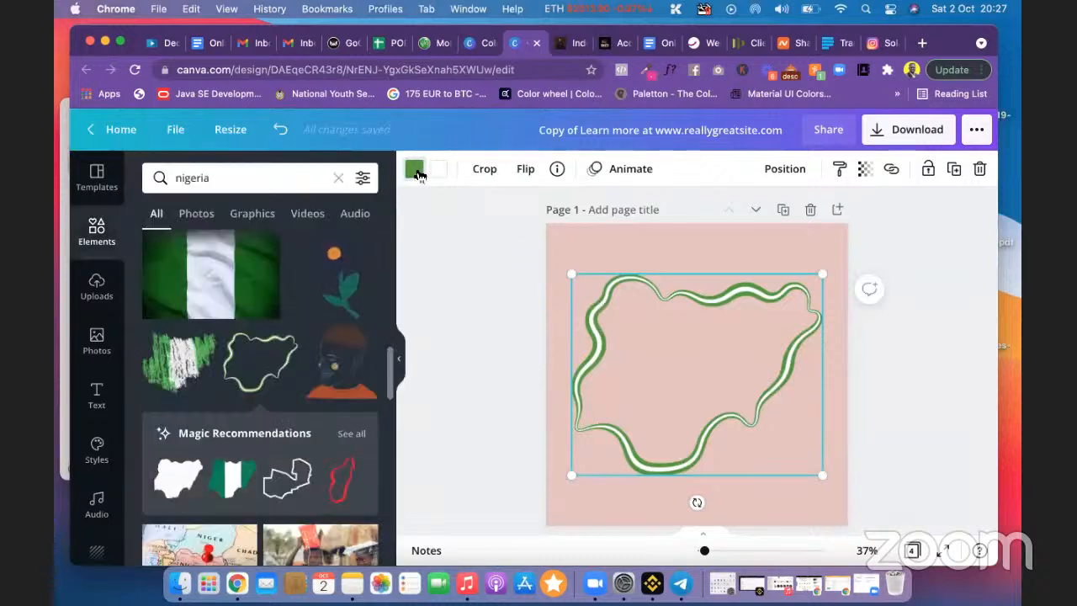
left_click(418, 172)
left_click(157, 246)
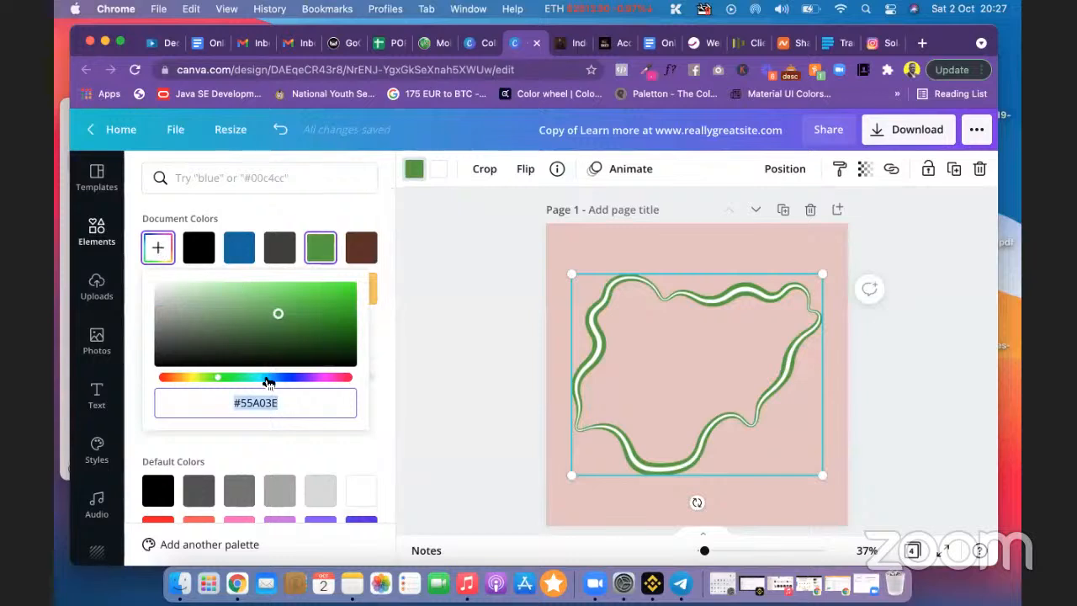
right_click(257, 410)
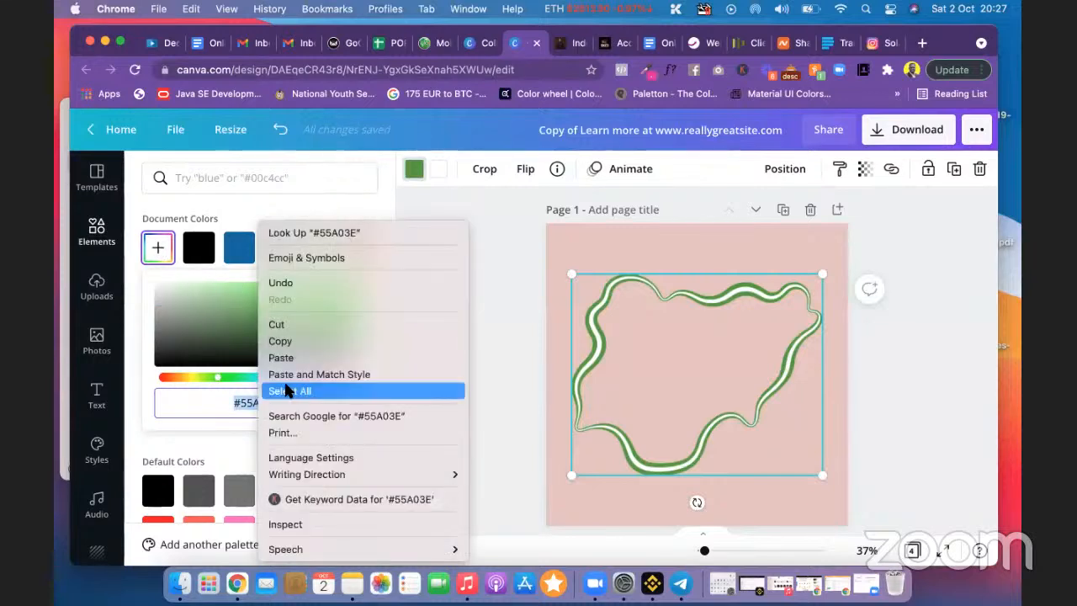
left_click(308, 338)
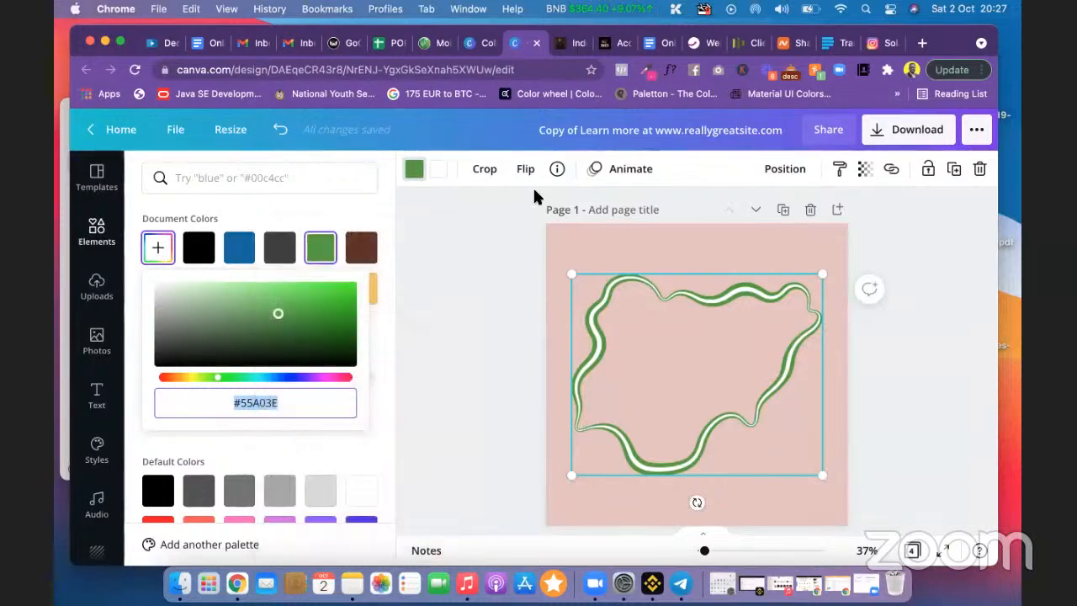
left_click(478, 44)
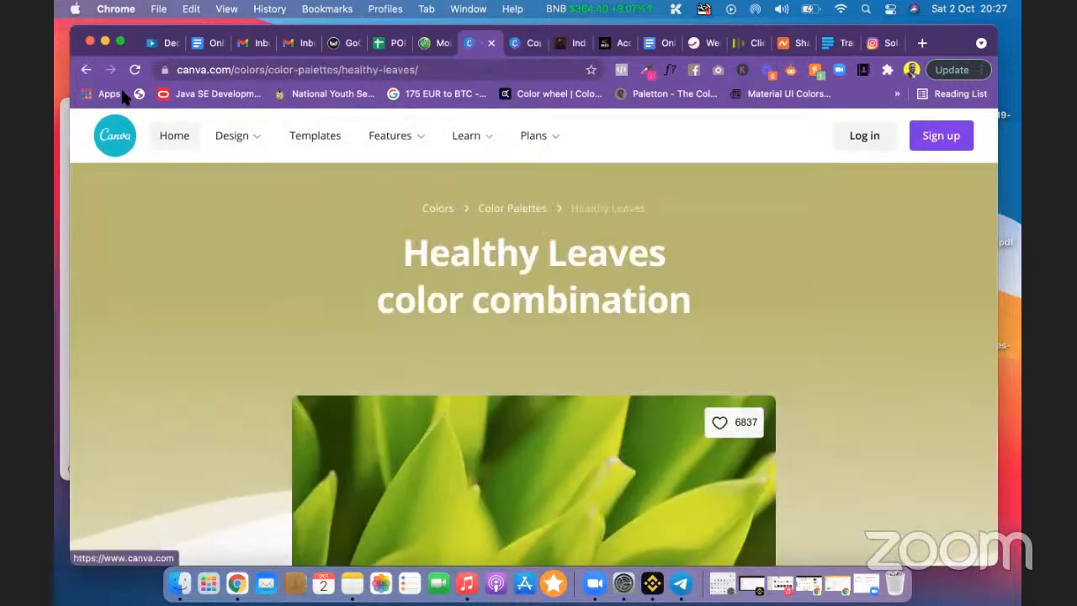
Step: Search palettes by the pasted code #55A03E and view the Wedding Myrtle palette's swatches
left_click(85, 71)
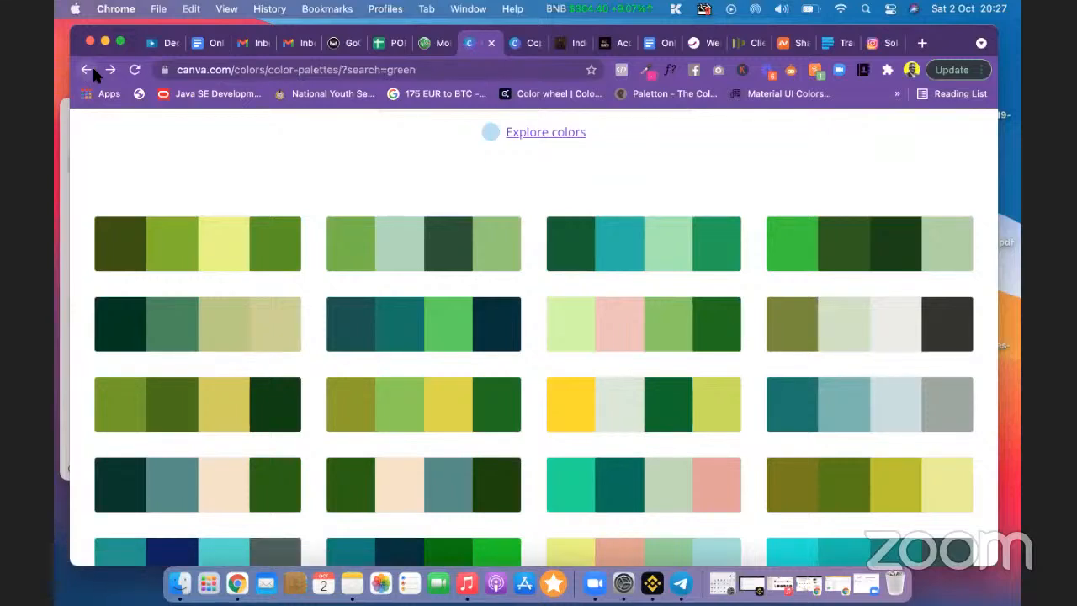
scroll(516, 184, "up", 5)
scroll(513, 180, "up", 3)
left_click(478, 384)
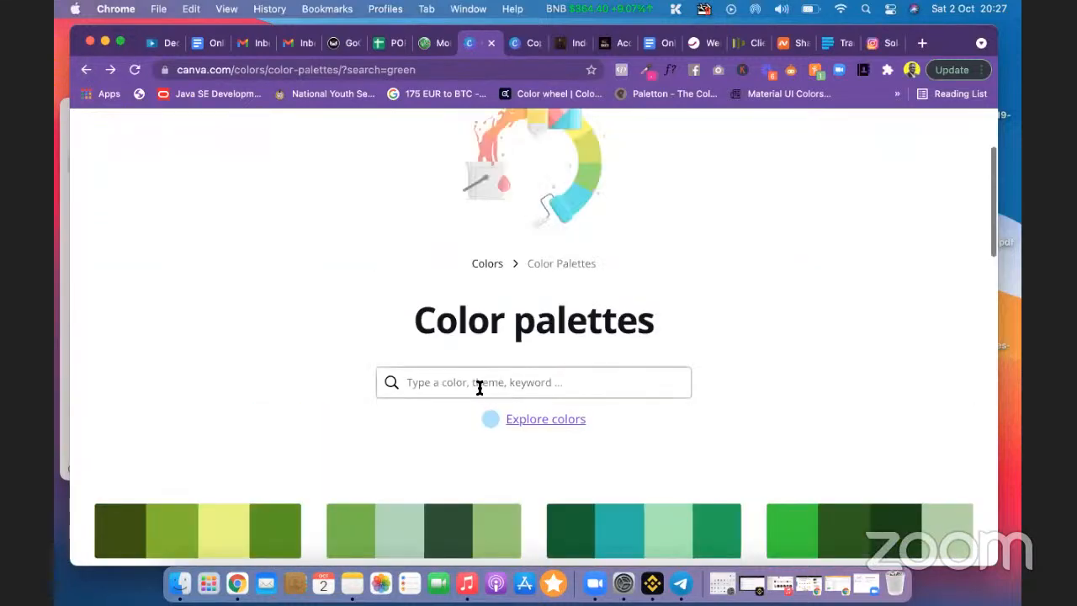
key("super+v")
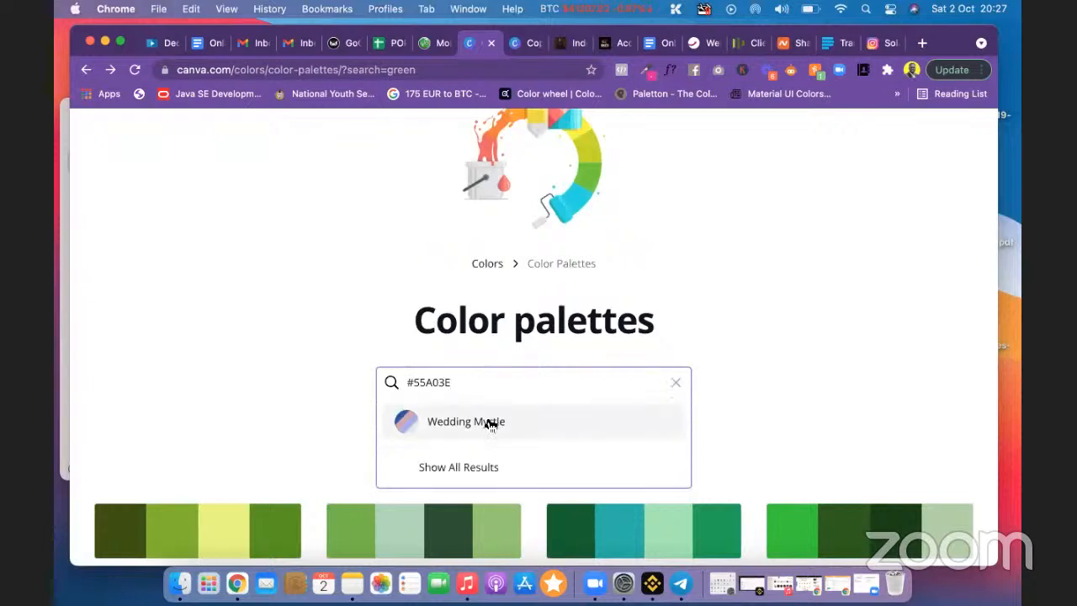
left_click(490, 425)
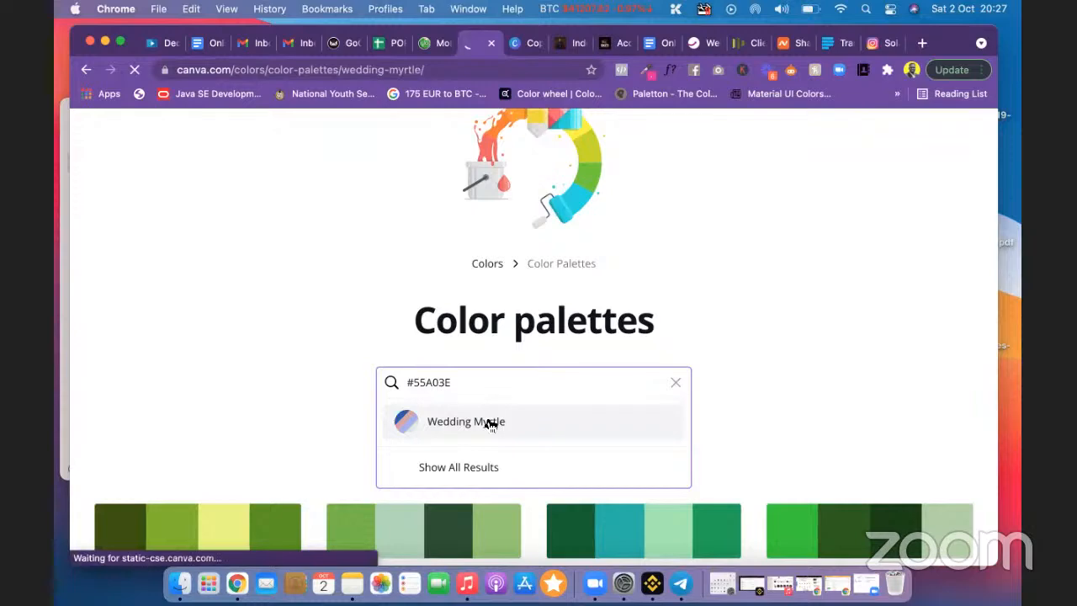
scroll(488, 424, "down", 10)
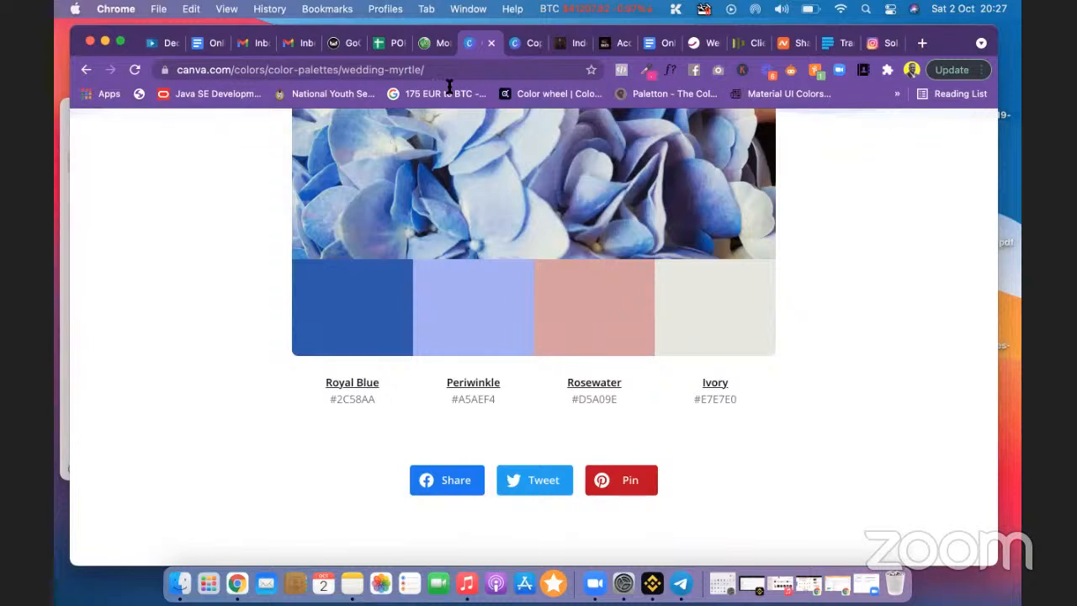
left_click(525, 42)
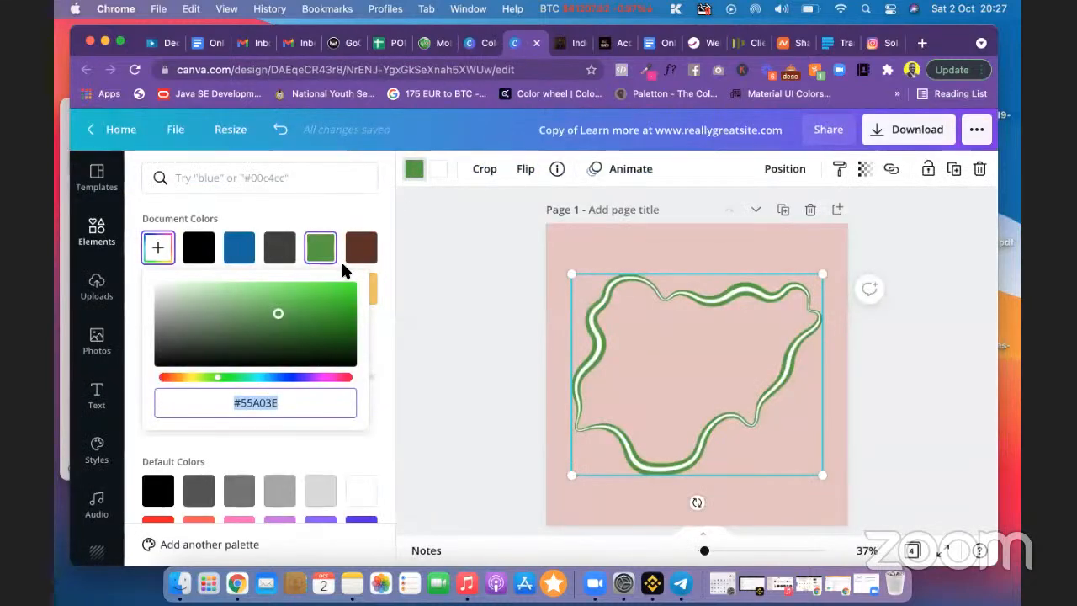
left_click(476, 42)
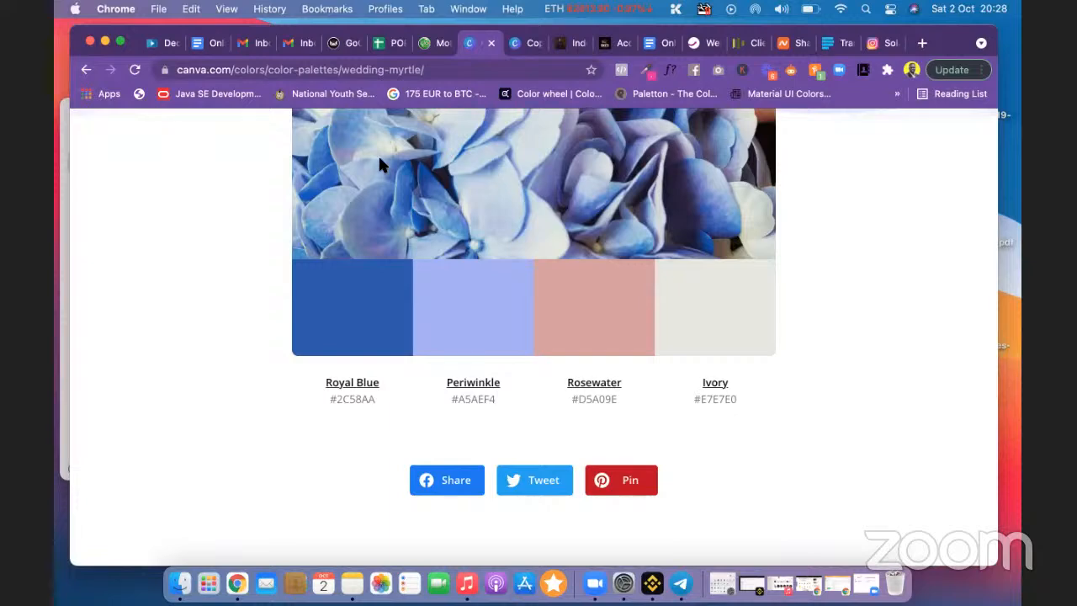
scroll(377, 164, "up", 10)
Step: Search the palettes for 'green' and open the Green Lemons palette
left_click(86, 67)
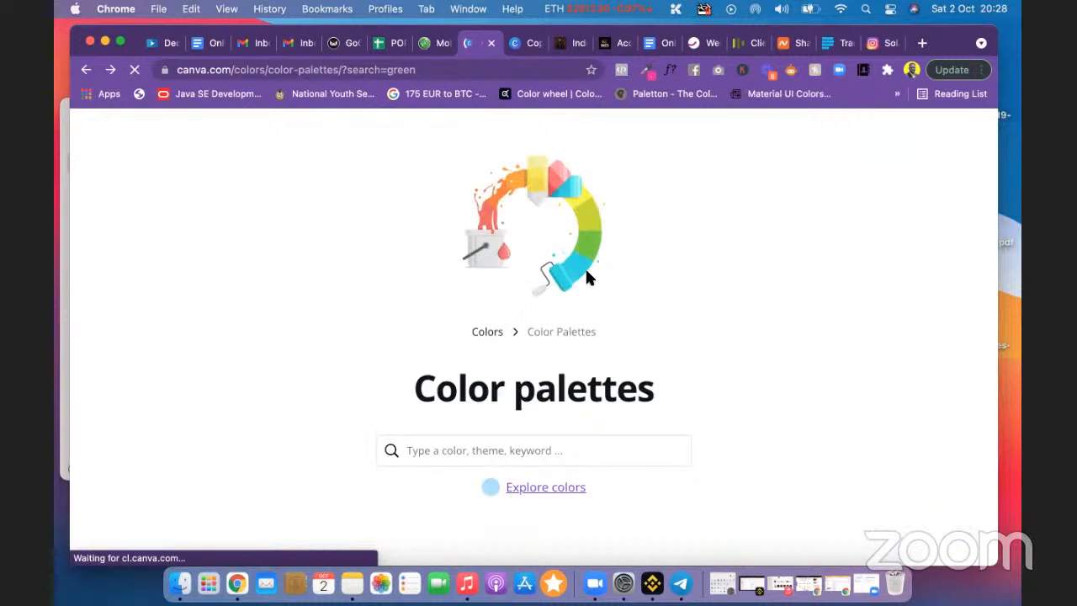
scroll(587, 273, "down", 3)
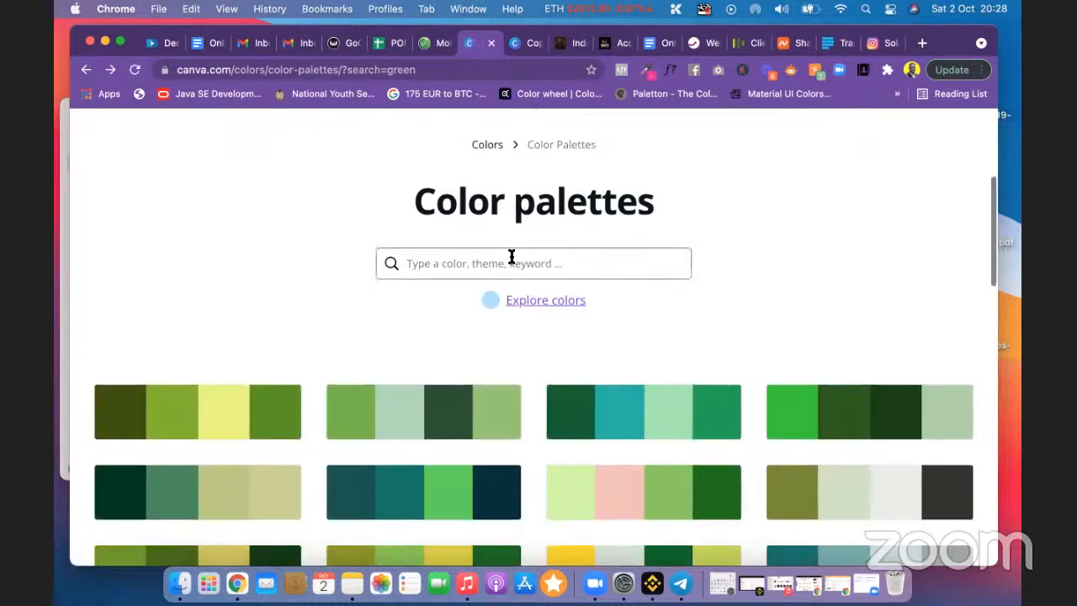
left_click(510, 256)
type("g")
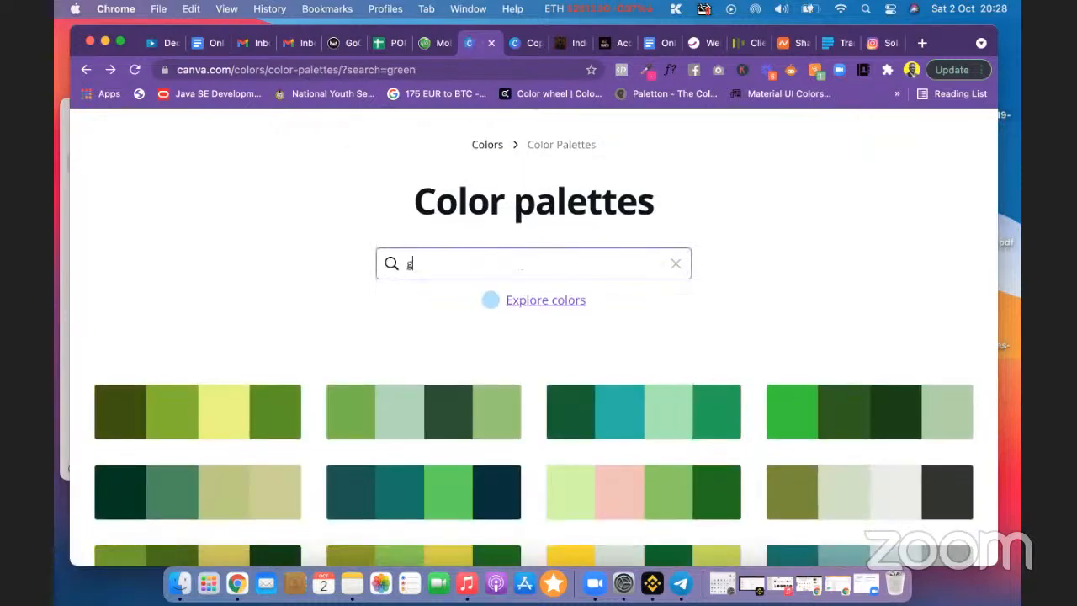
type("reen")
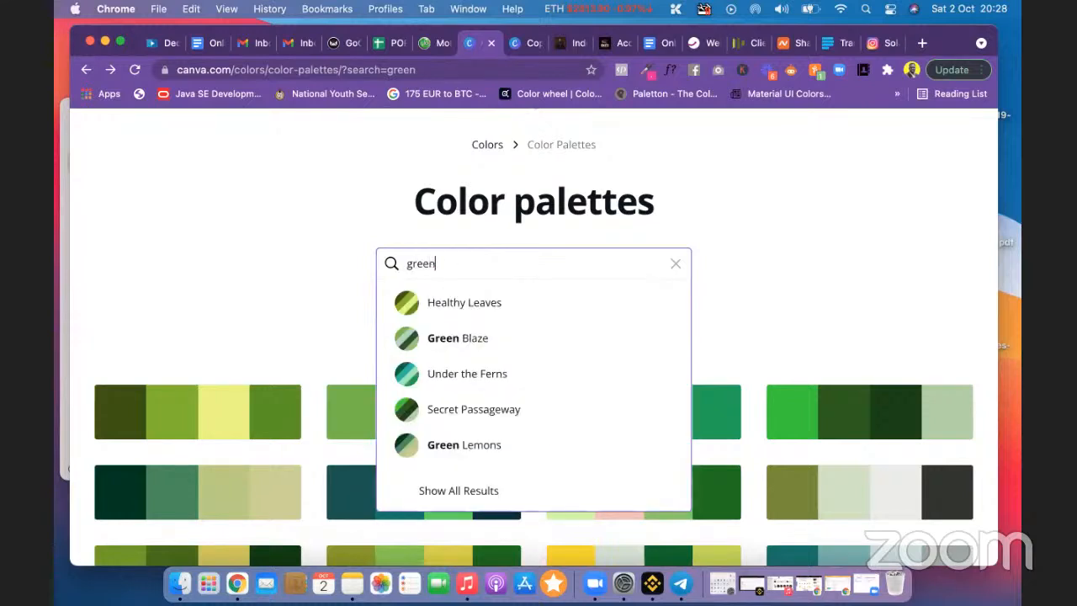
left_click(490, 444)
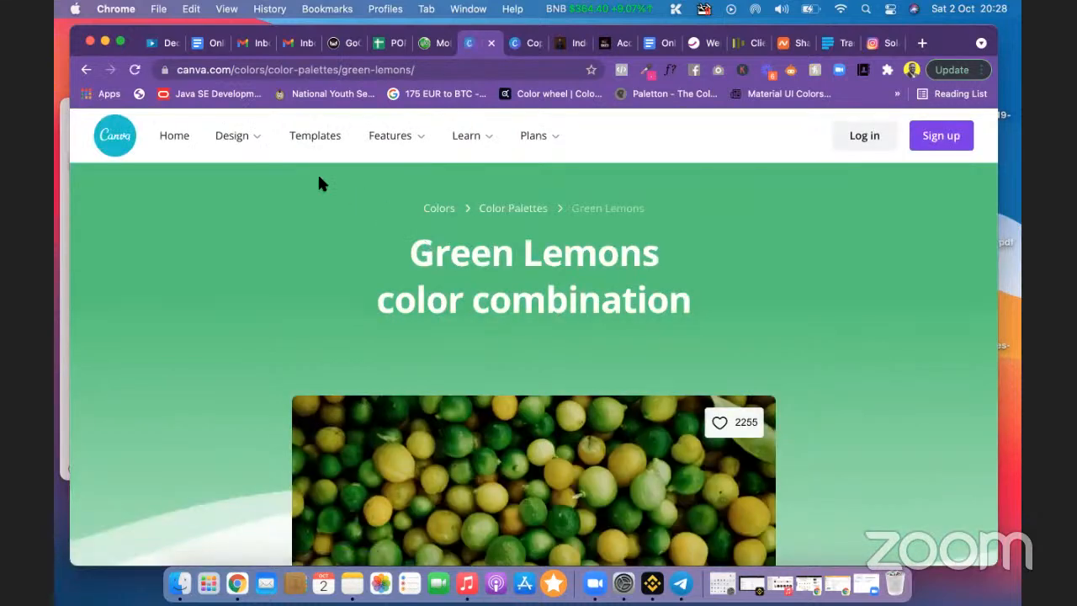
scroll(392, 272, "down", 10)
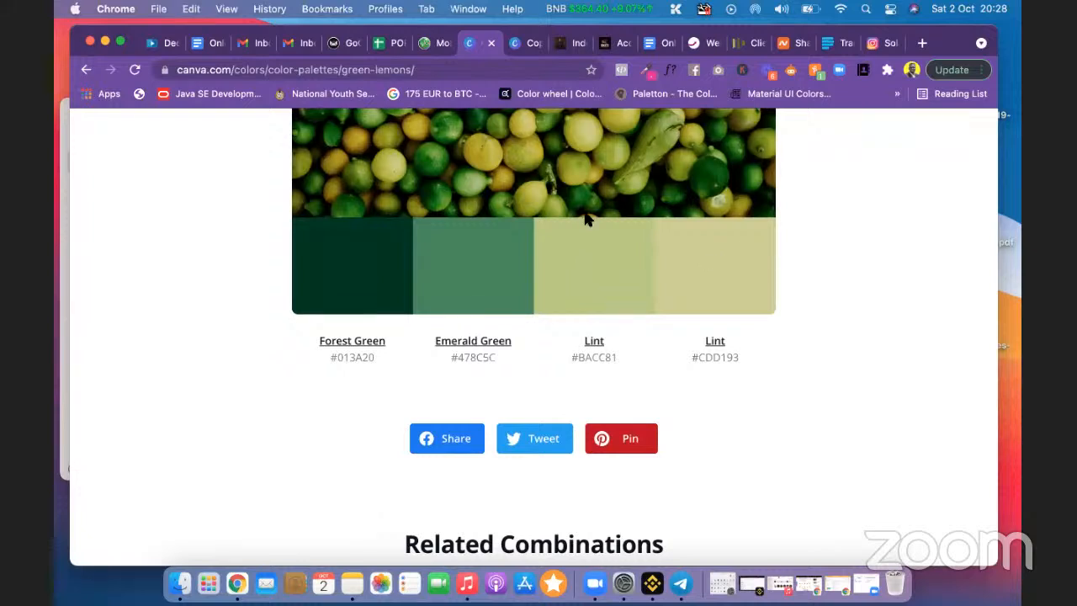
Step: Open the Under the Ferns palette and copy its Green shade #116530
left_click(84, 71)
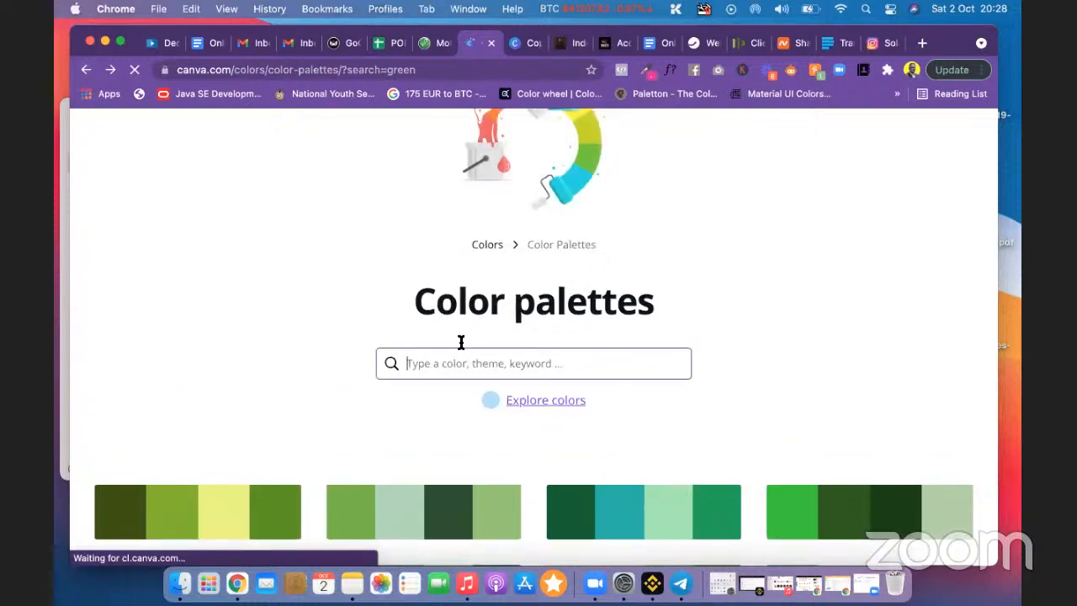
type("green")
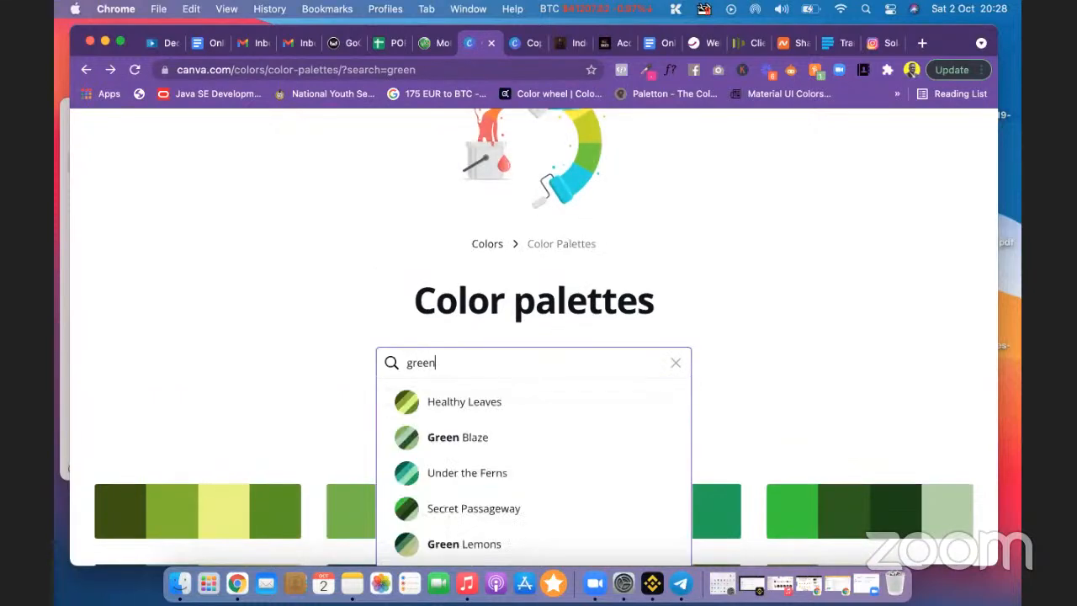
left_click(487, 473)
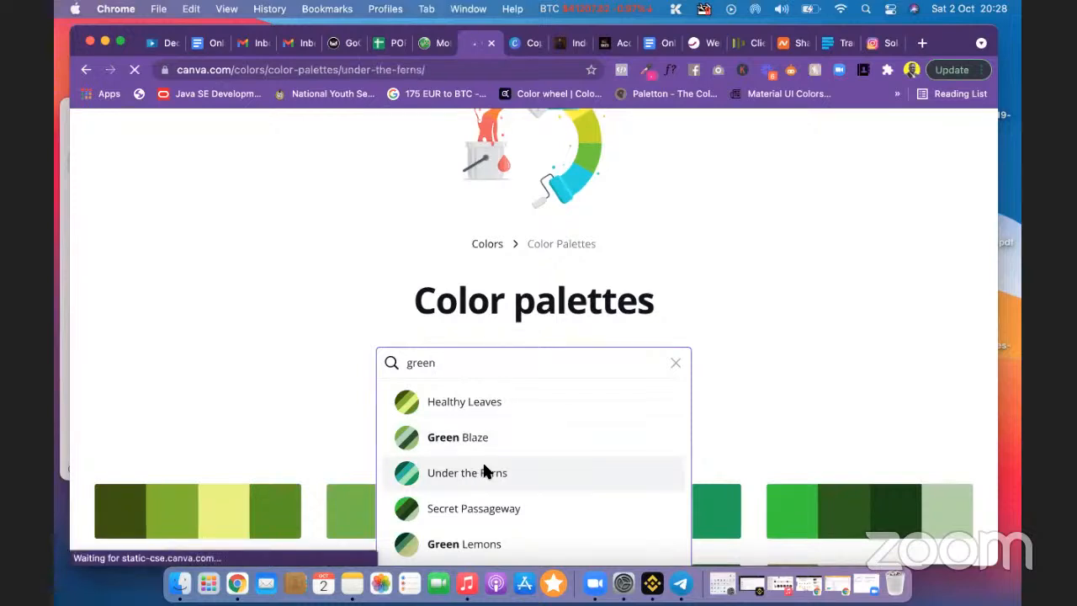
scroll(536, 390, "down", 3)
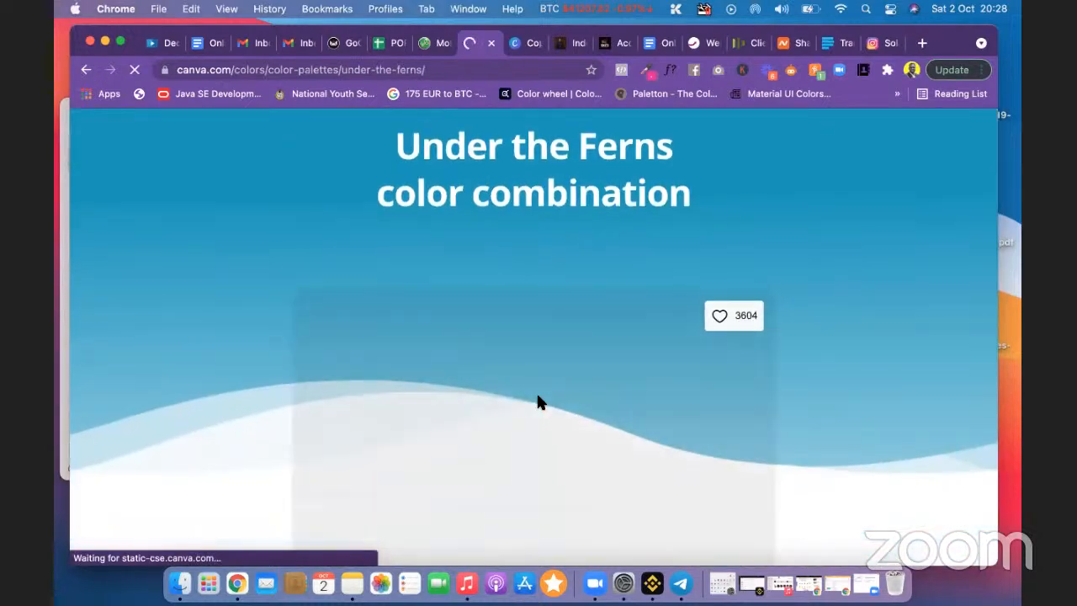
scroll(539, 403, "down", 5)
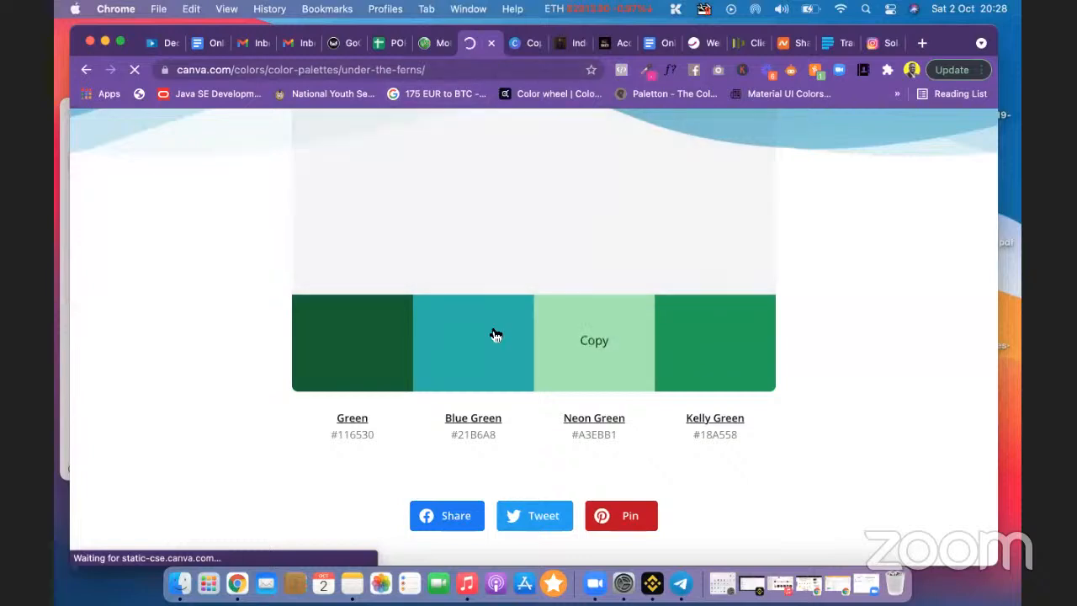
left_click(364, 351)
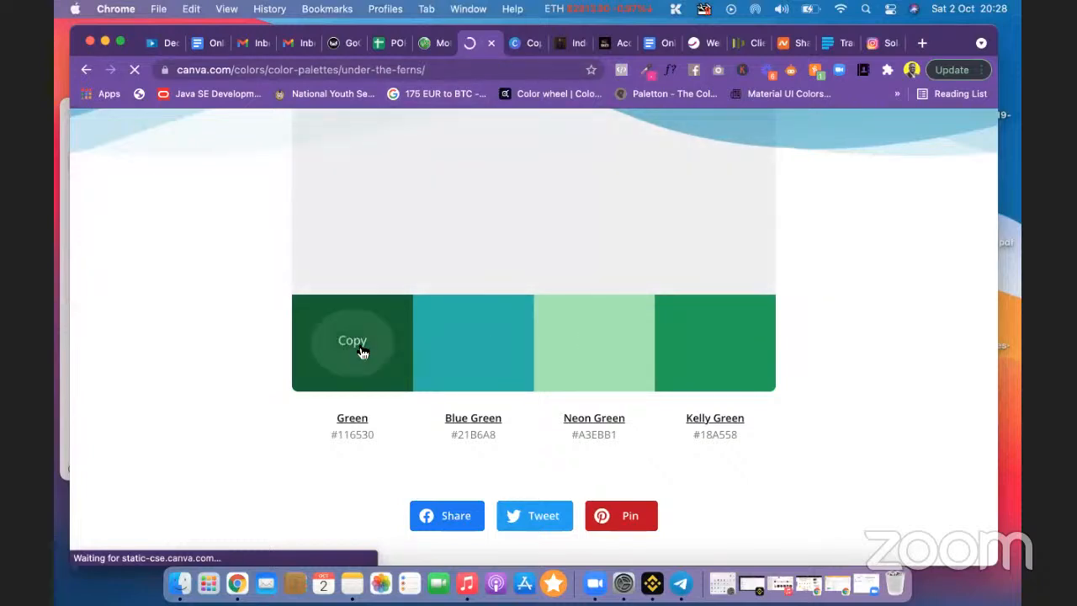
left_click(518, 46)
Step: Set page 1's background to the custom dark green #116530 behind the Nigeria outline
left_click(574, 237)
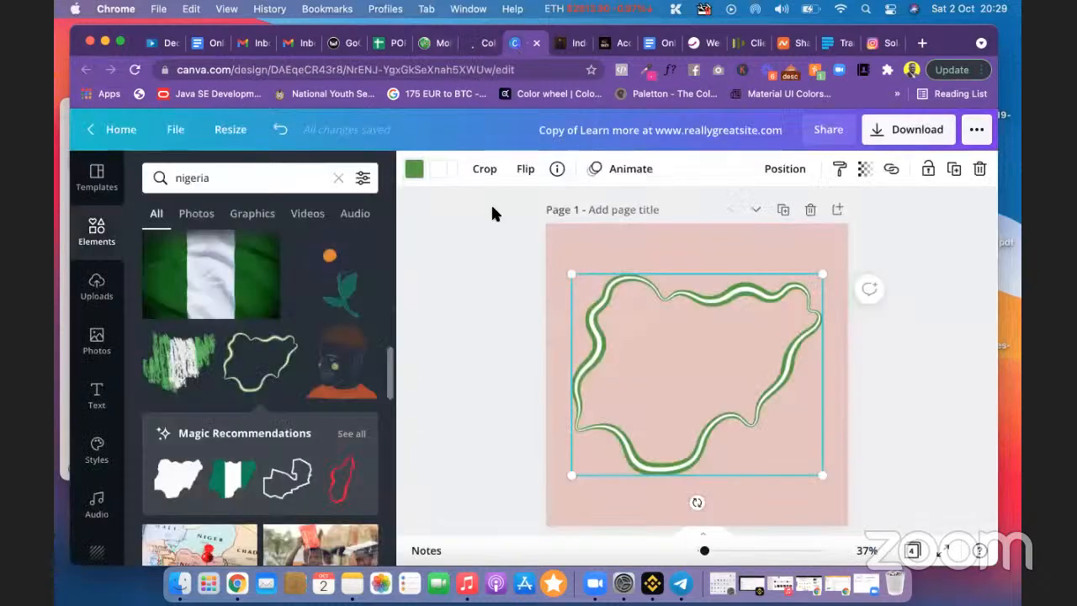
left_click(580, 239)
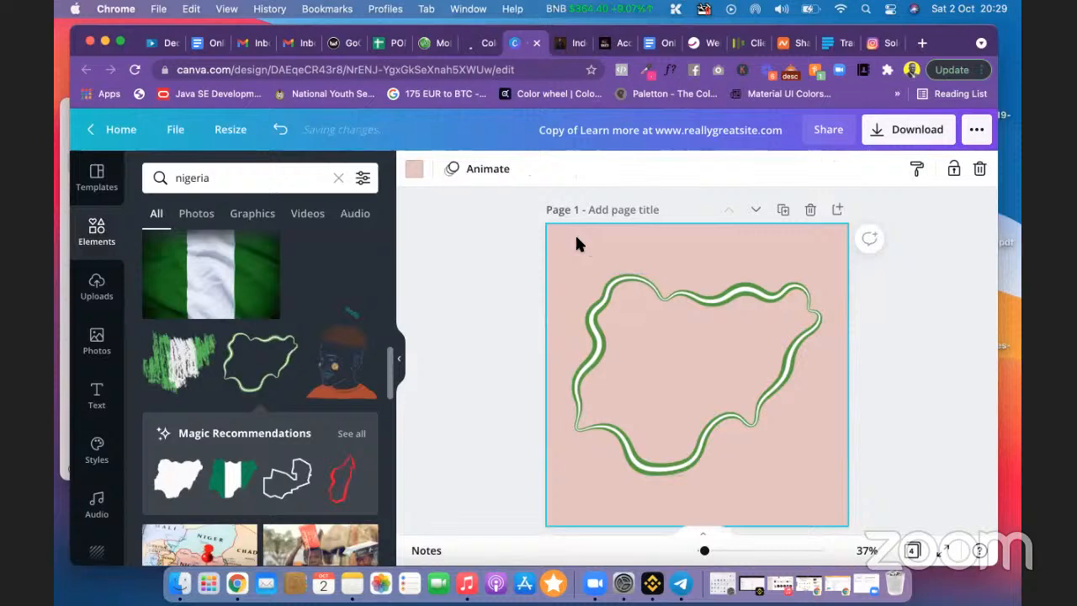
left_click(416, 171)
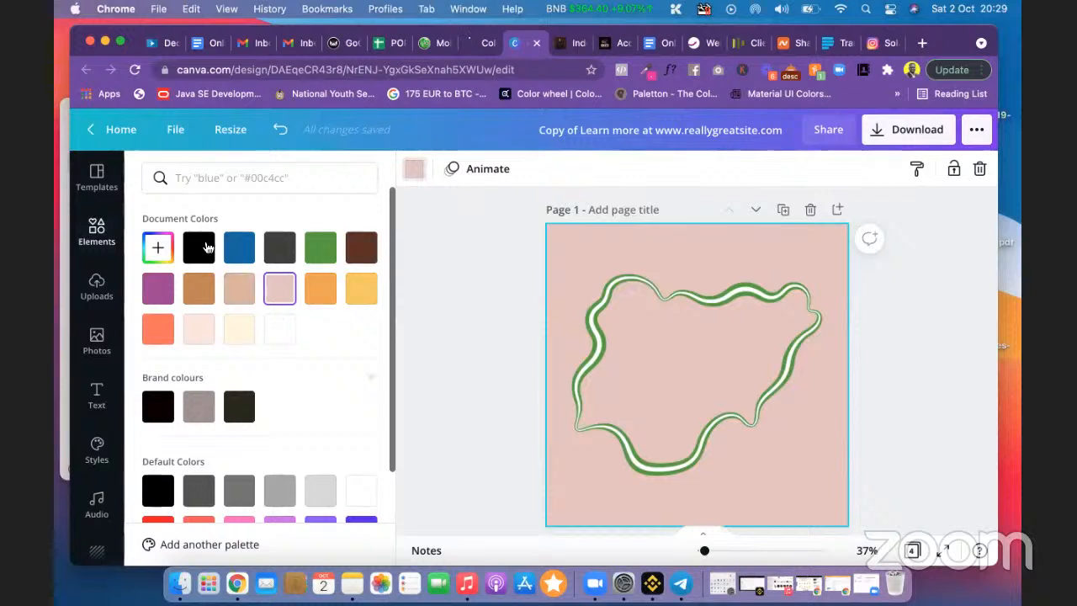
left_click(158, 247)
type("#116530")
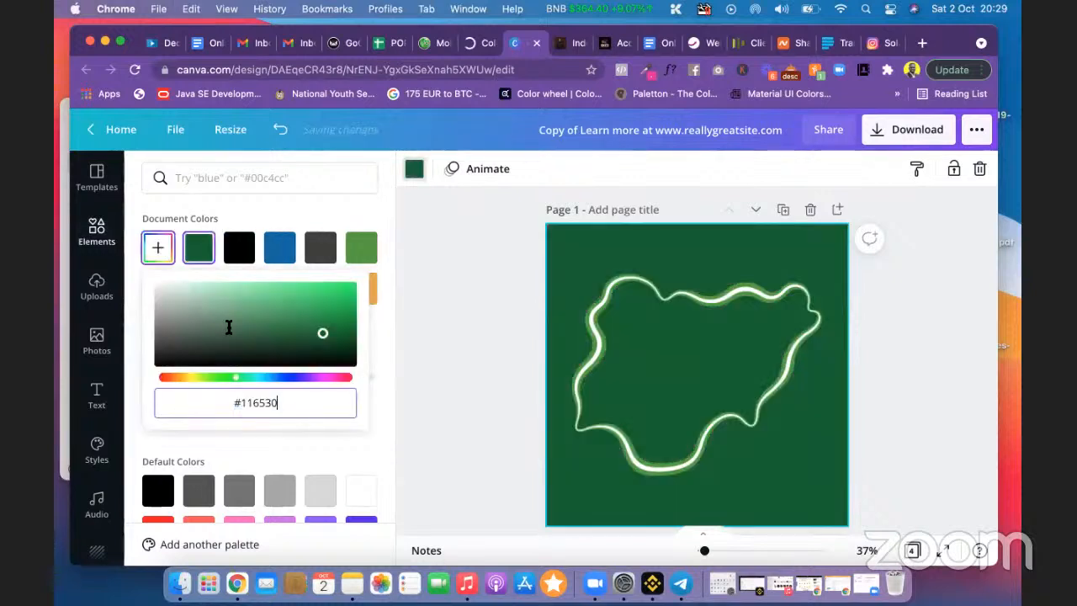
left_click(456, 401)
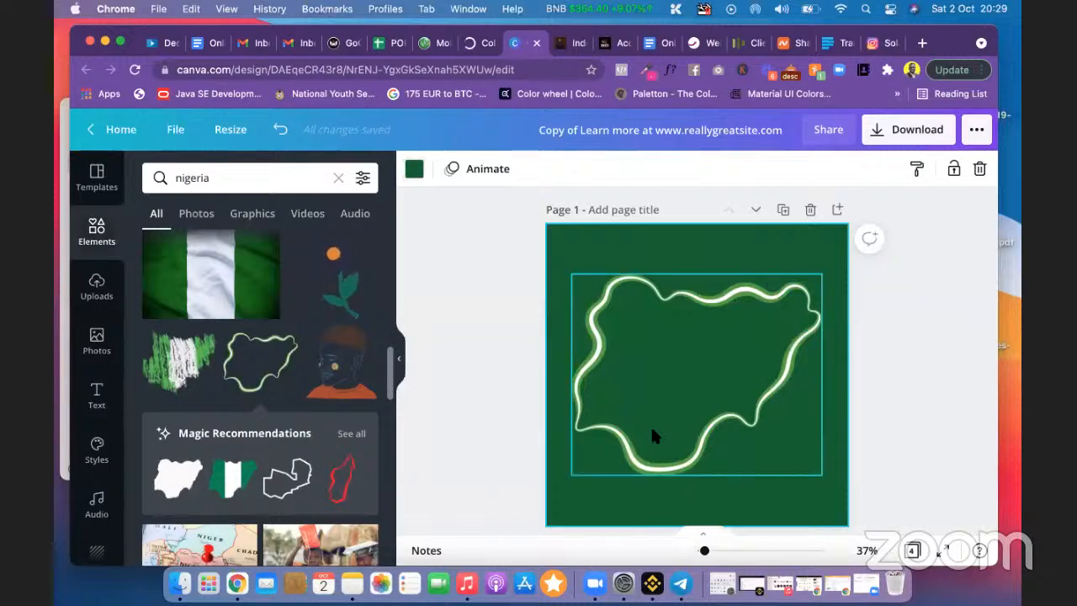
left_click(502, 326)
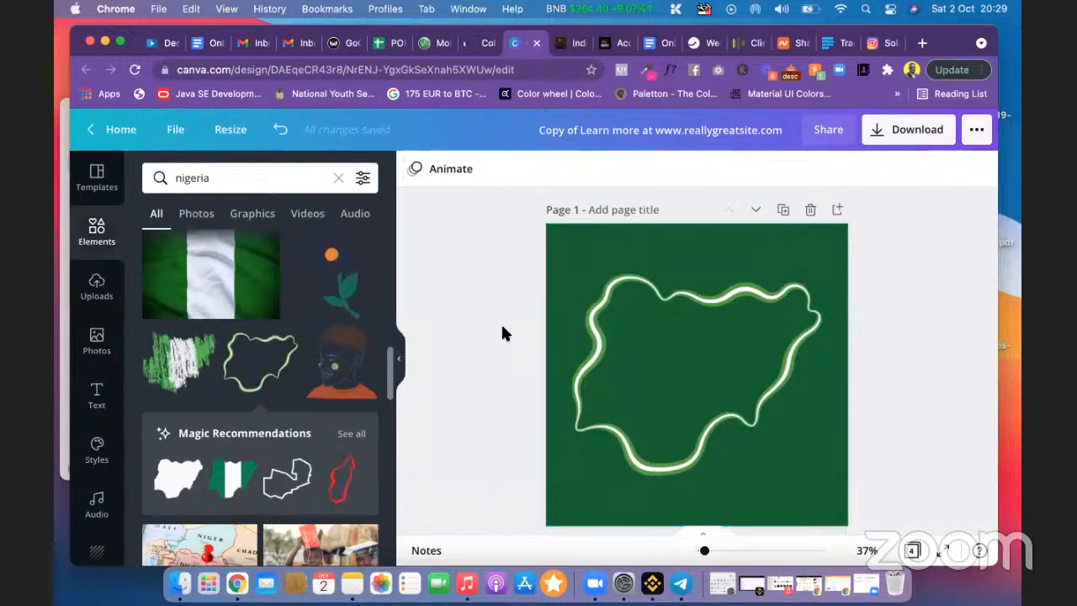
scroll(543, 336, "down", 10)
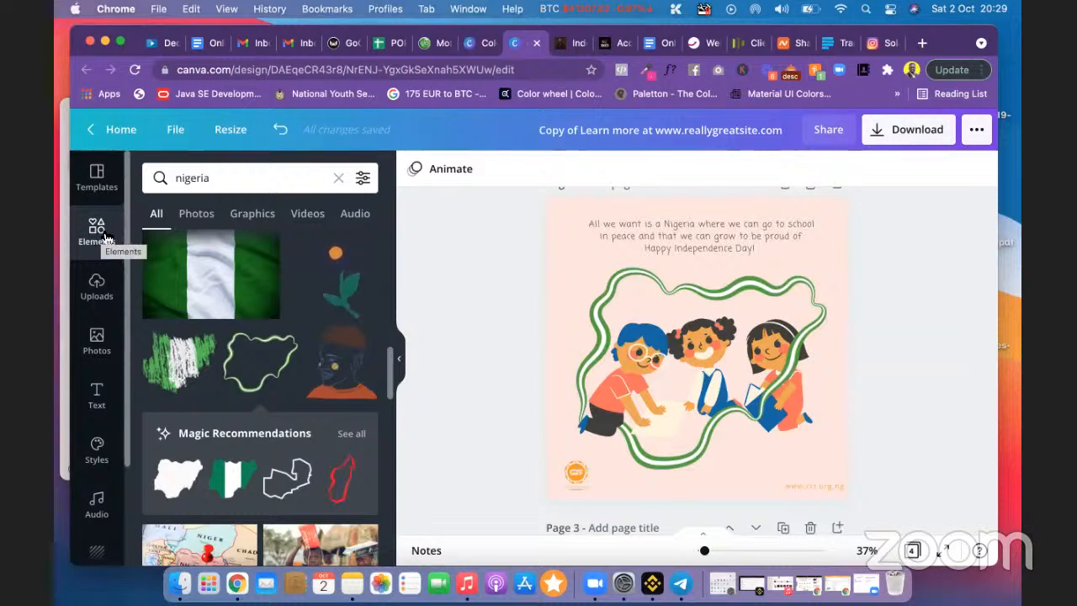
Step: Search Elements for 'Children' and add the three-children illustration to page 1, nudged slightly up-left
left_click(174, 177)
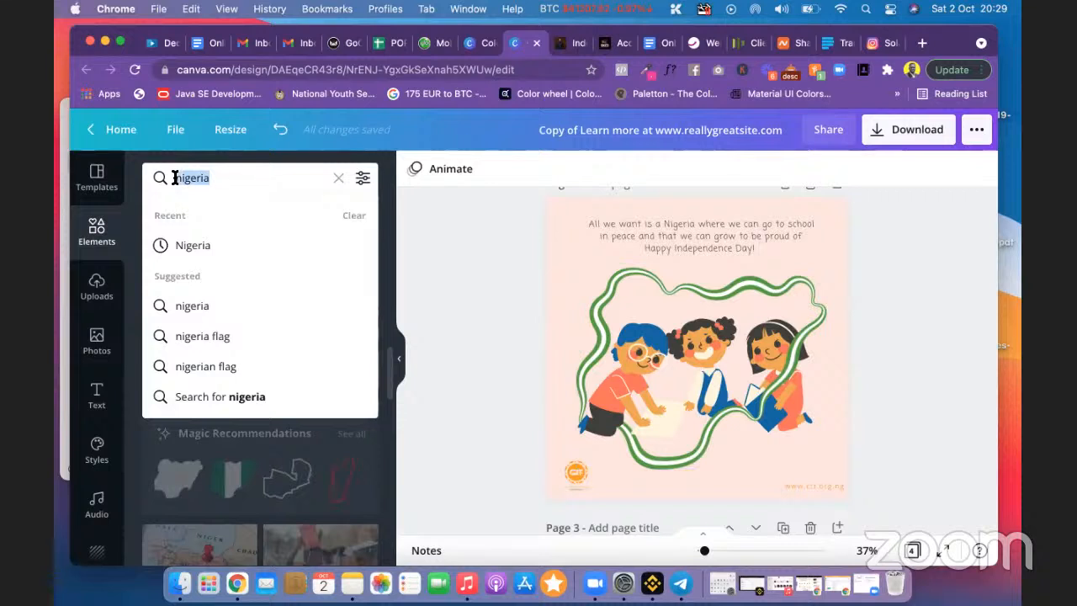
type("chi")
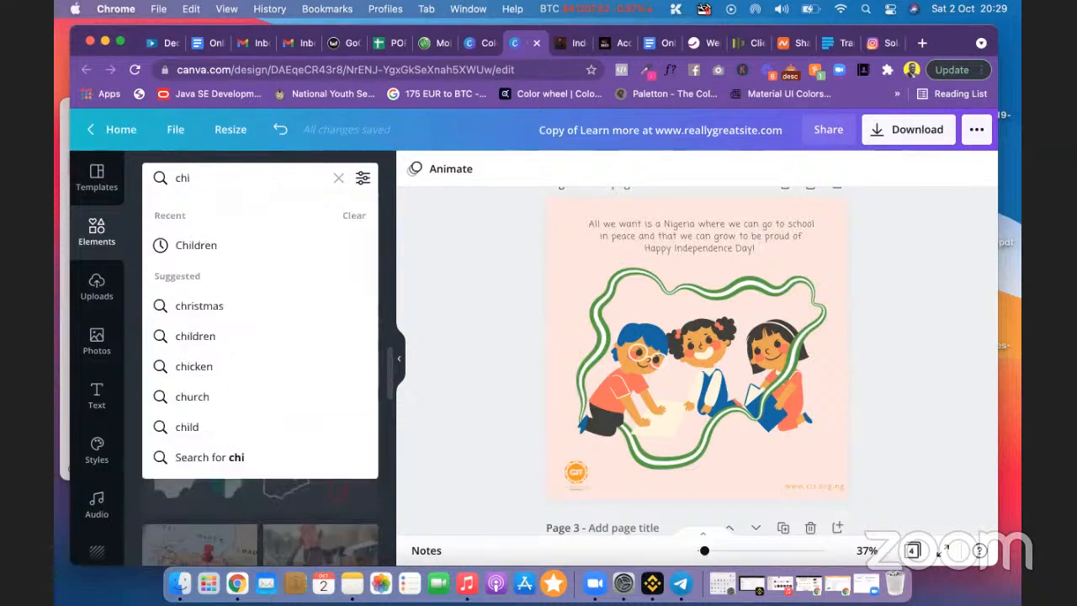
type("ldre")
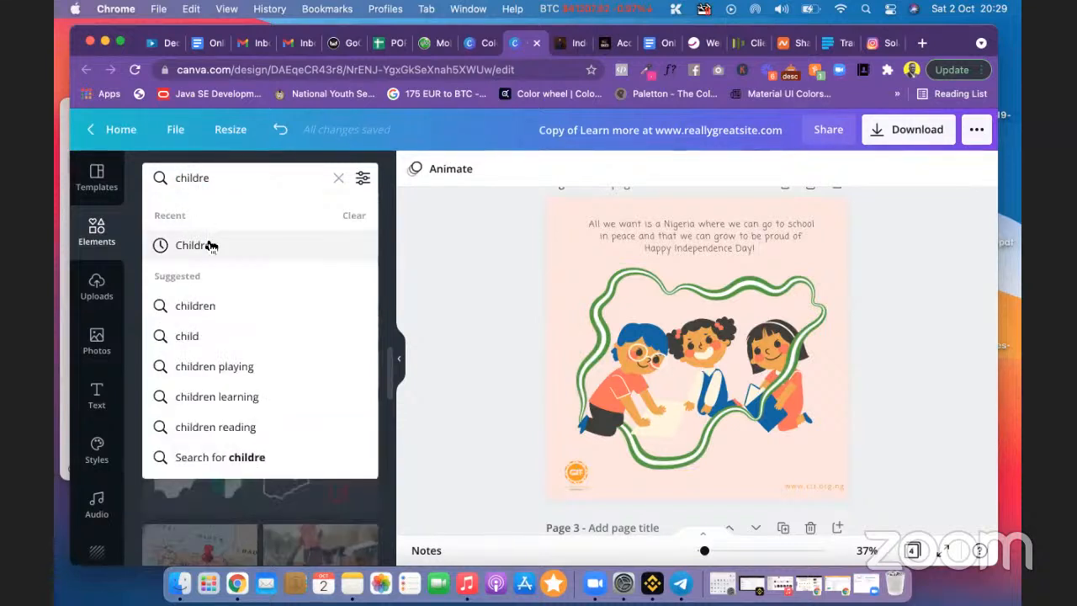
left_click(209, 244)
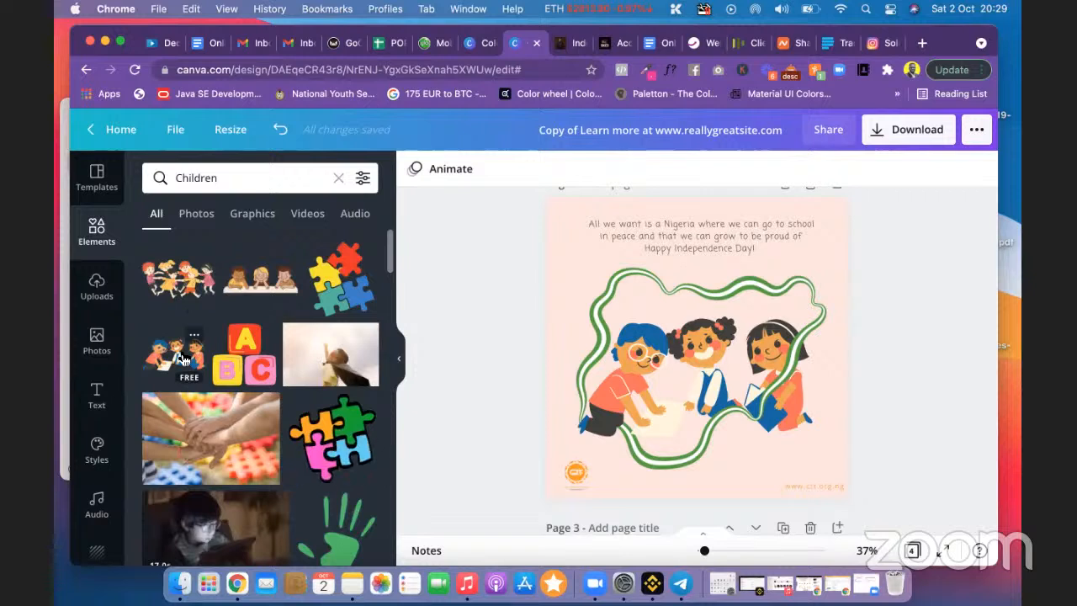
scroll(557, 268, "up", 5)
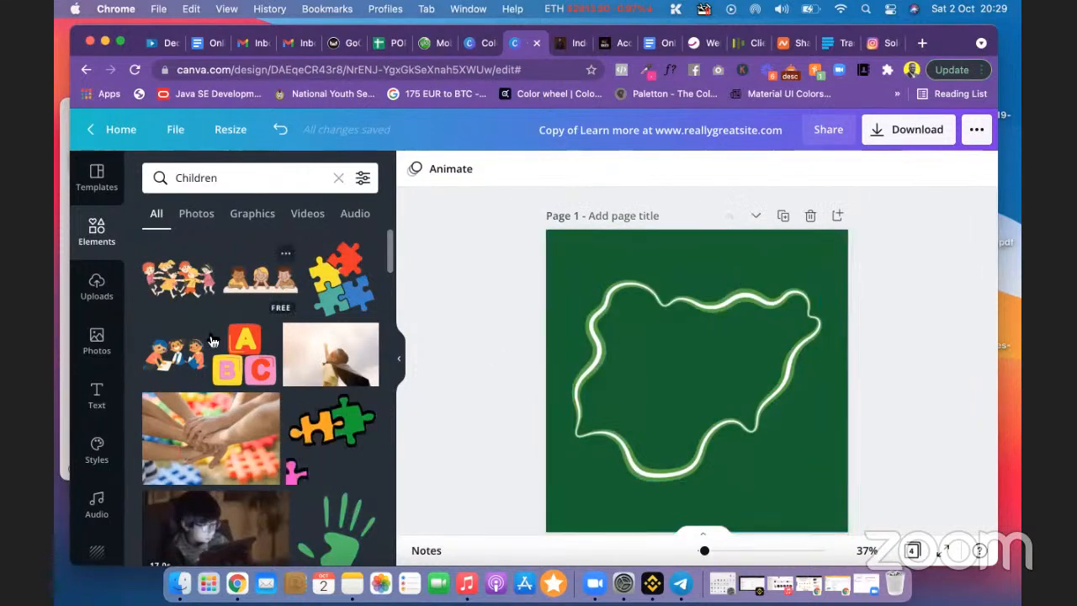
left_click(175, 353)
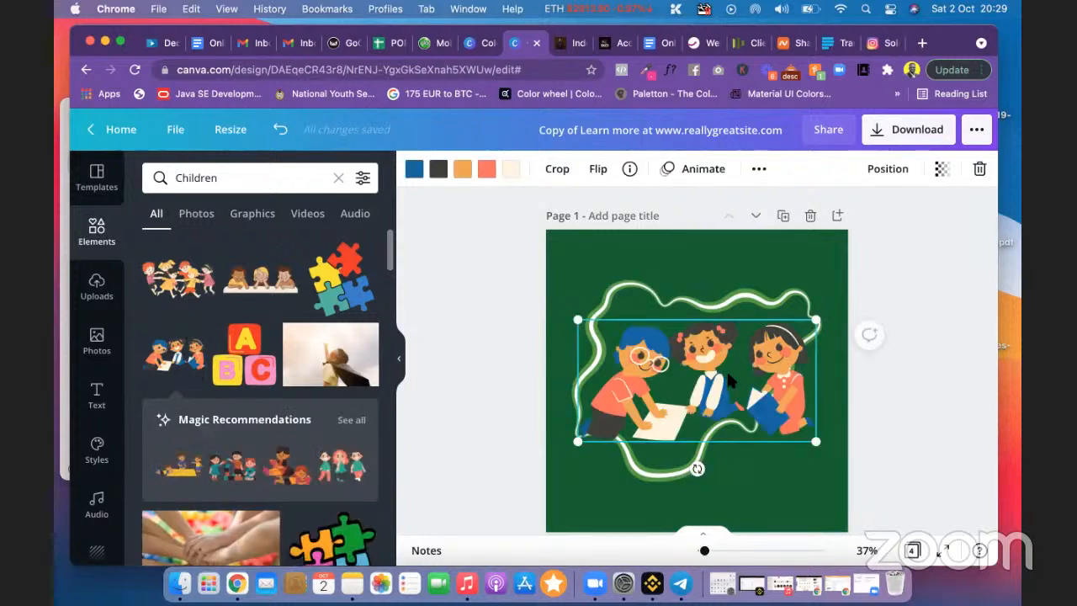
mouse_move(723, 374)
left_mouse_down()
mouse_move(711, 370)
mouse_move(725, 371)
left_mouse_up()
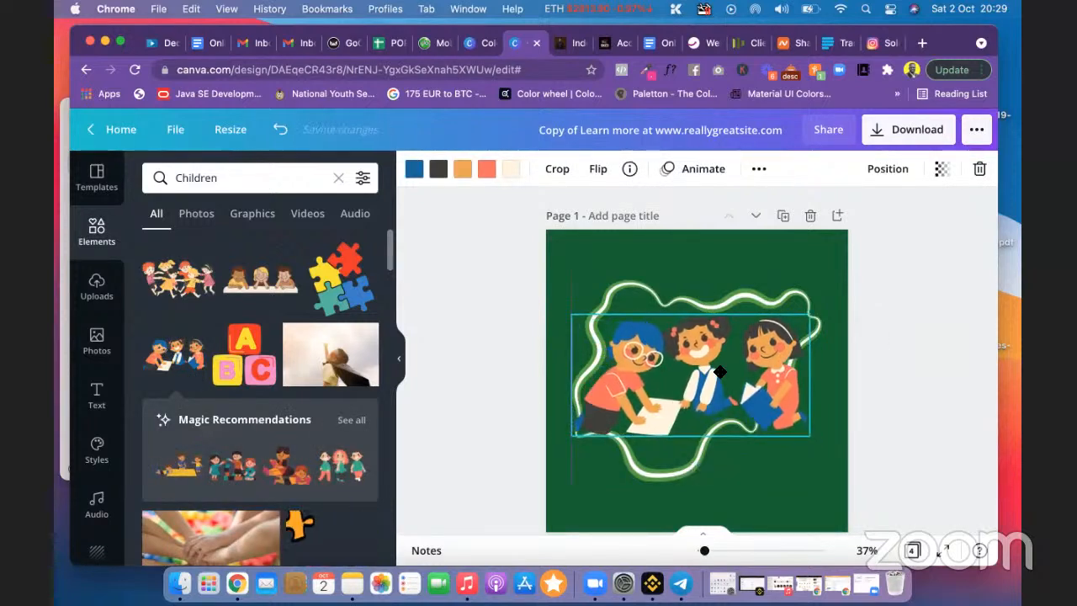
left_click(888, 394)
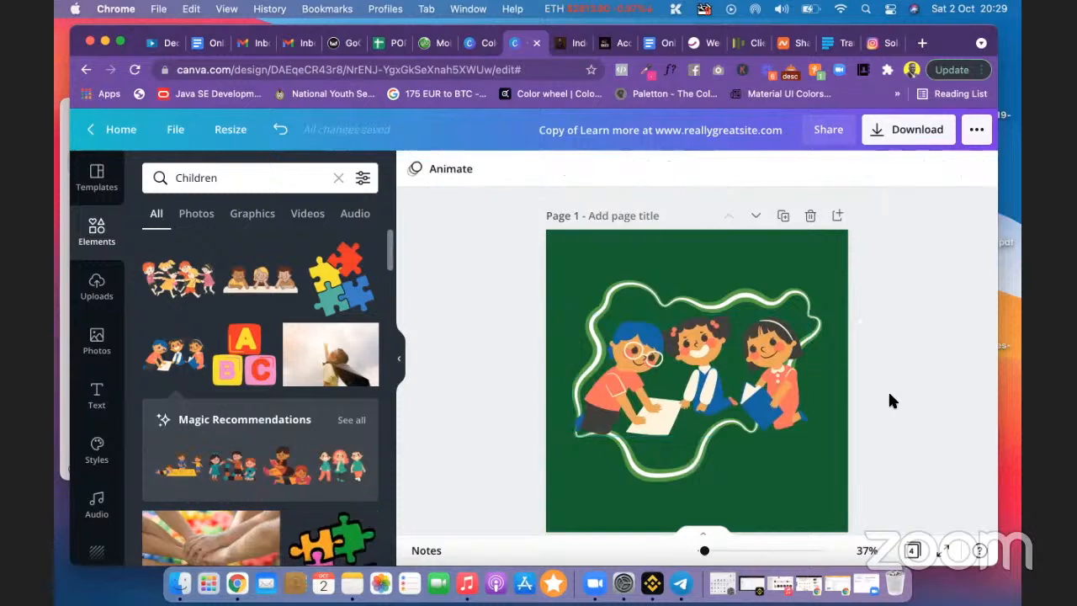
scroll(888, 395, "down", 5)
scroll(891, 401, "down", 3)
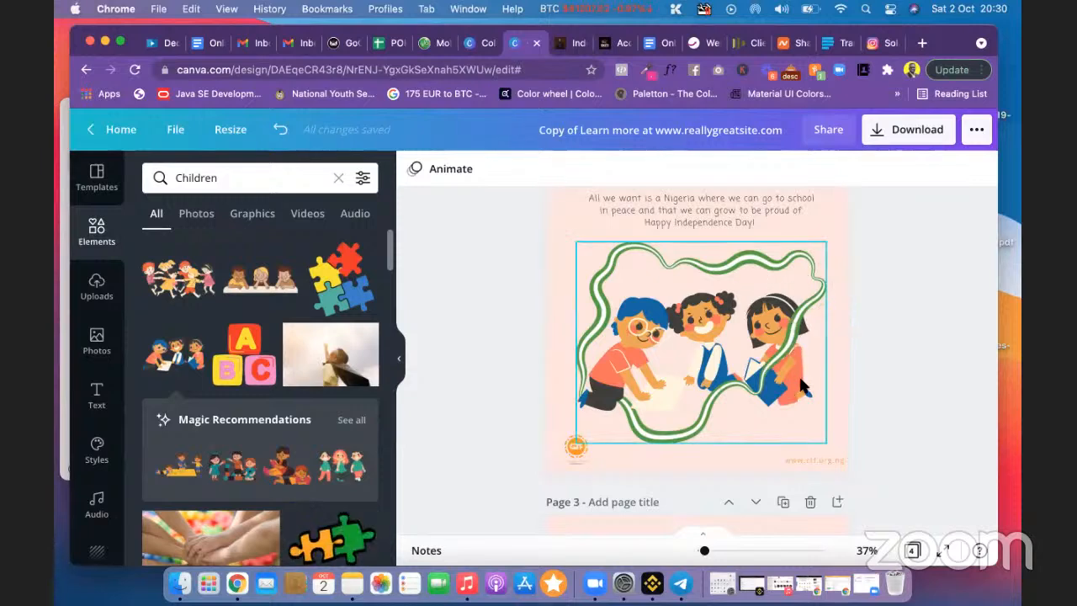
scroll(757, 345, "up", 10)
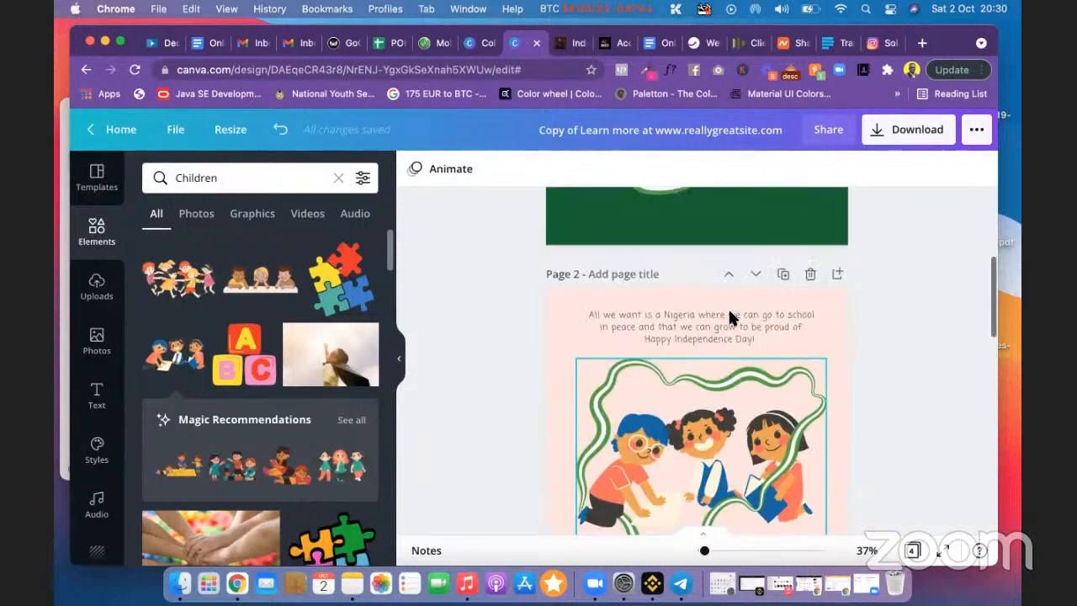
scroll(730, 317, "down", 8)
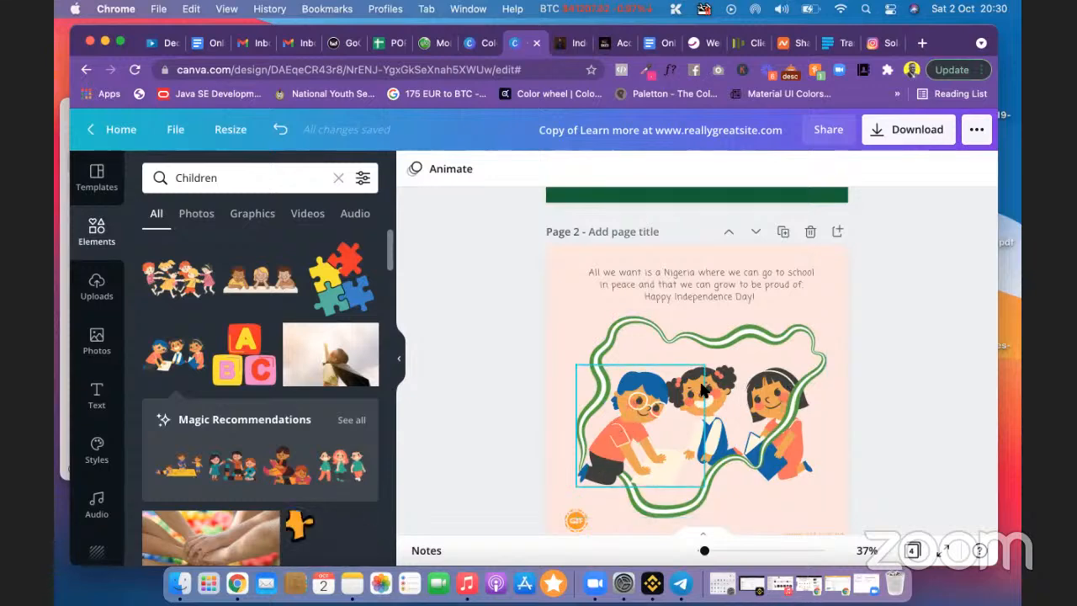
scroll(704, 388, "up", 6)
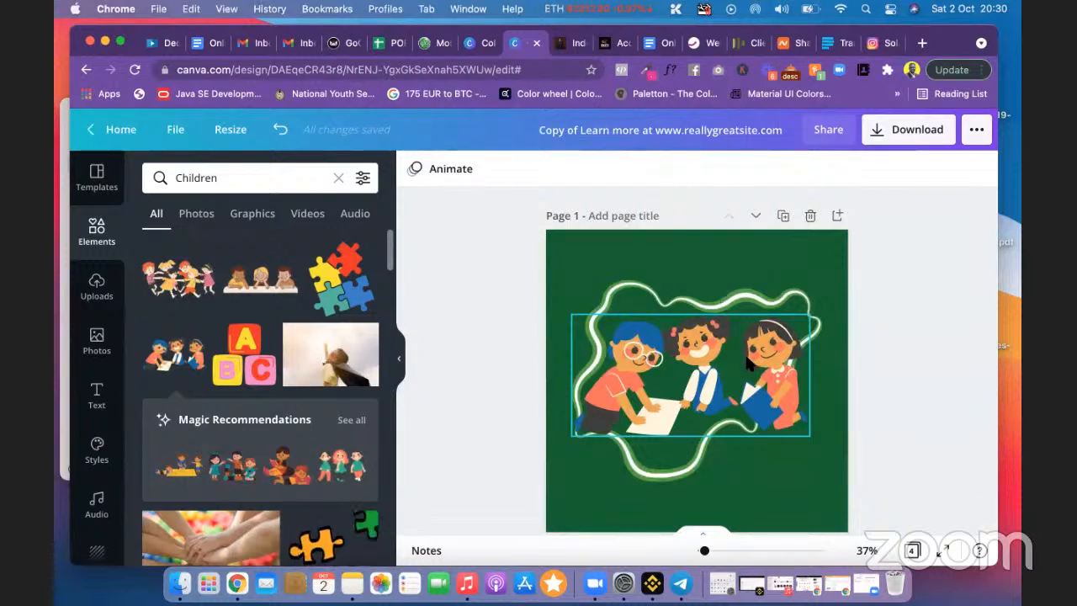
Step: Duplicate the children illustration and move the copy down and right
right_click(748, 362)
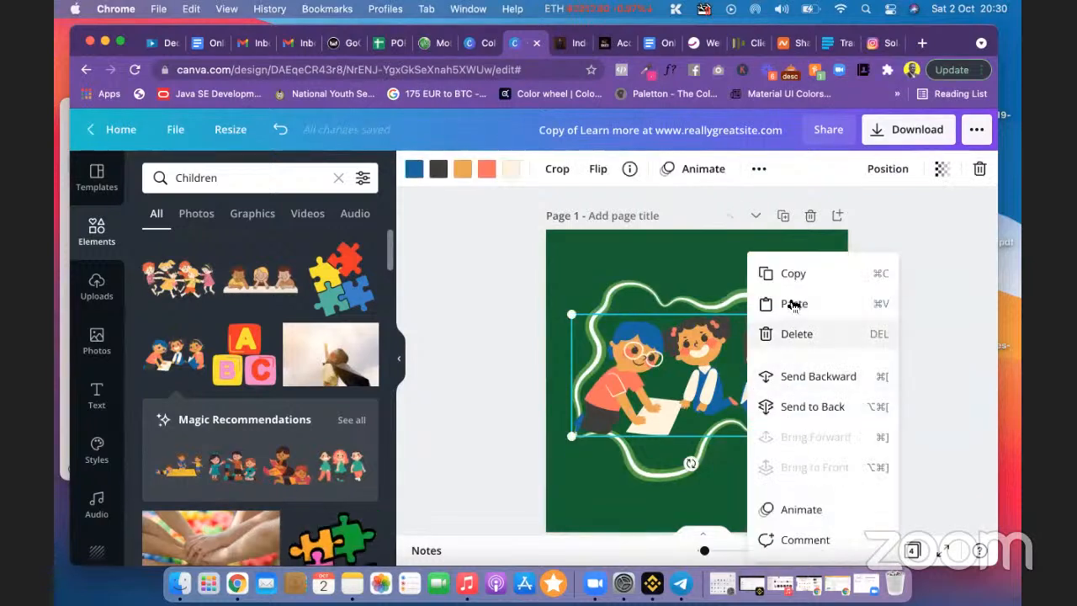
left_click(857, 210)
left_click(735, 335)
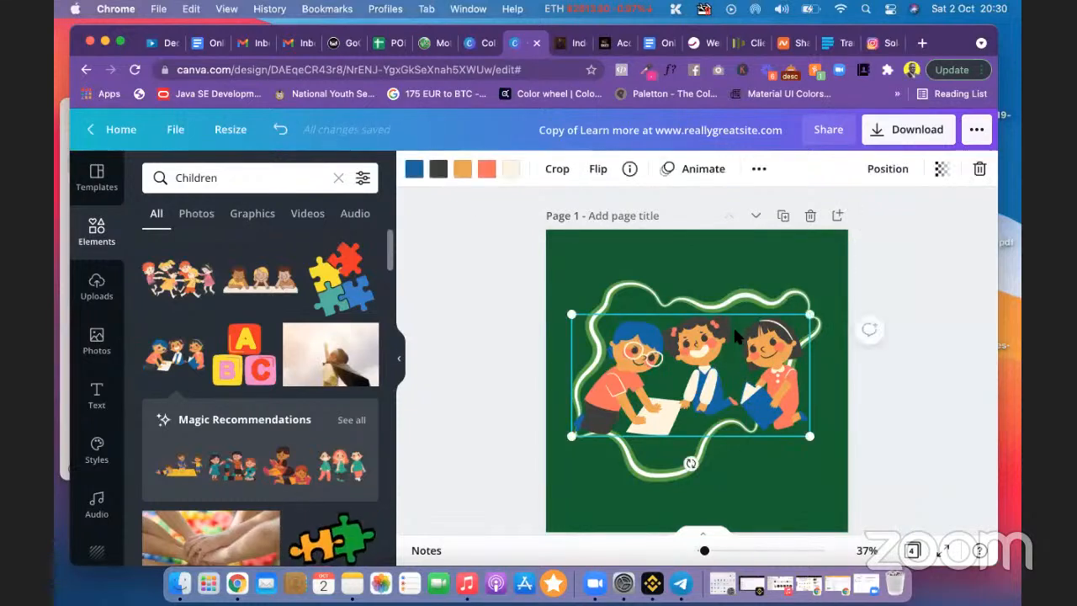
left_click(760, 170)
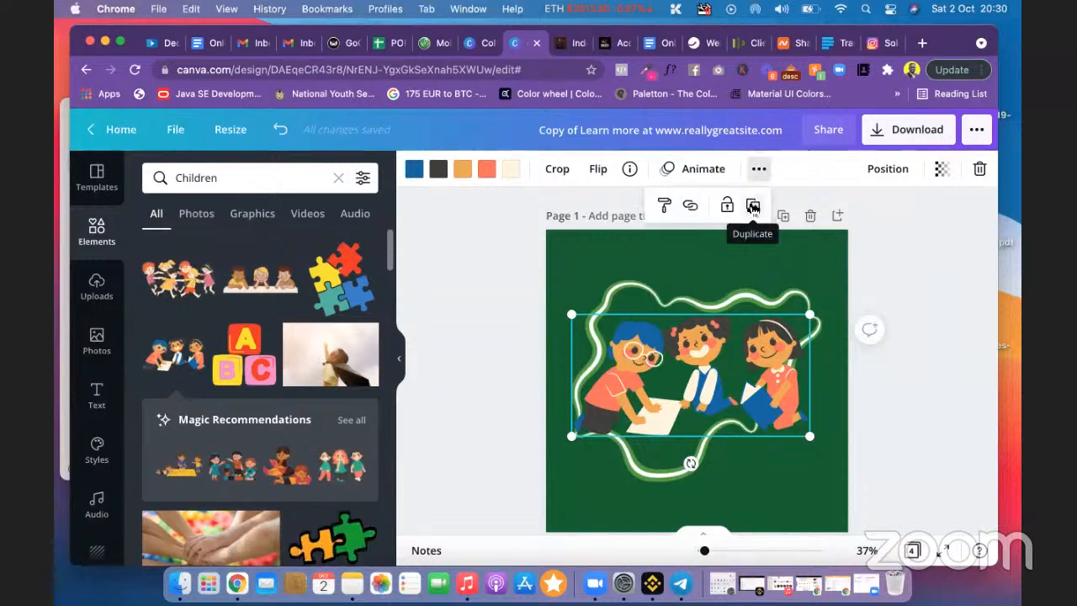
left_click(753, 207)
left_click(729, 379)
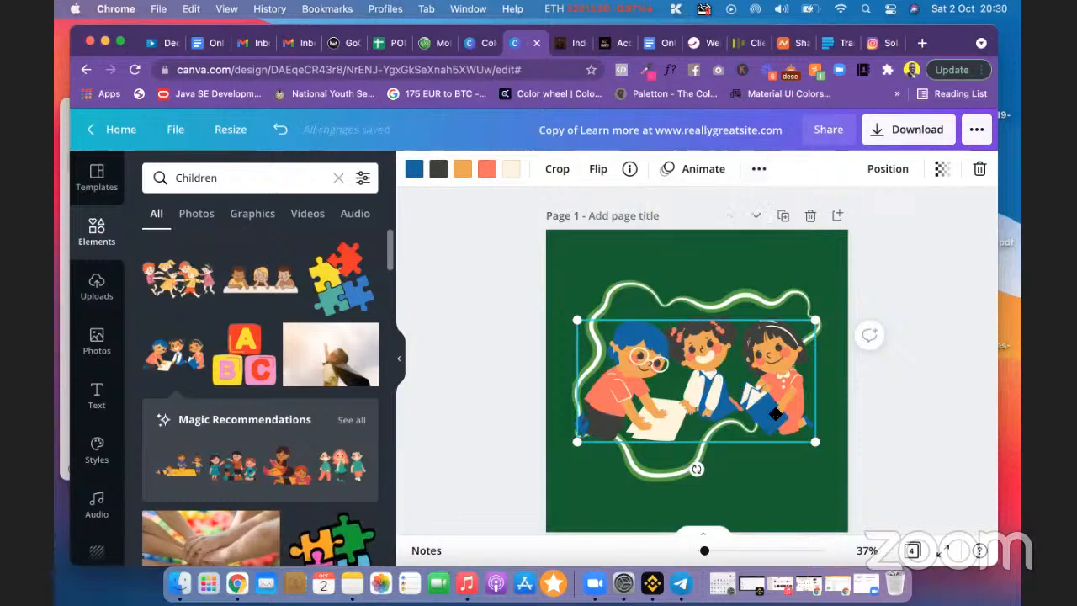
left_click_drag(775, 414, 874, 487)
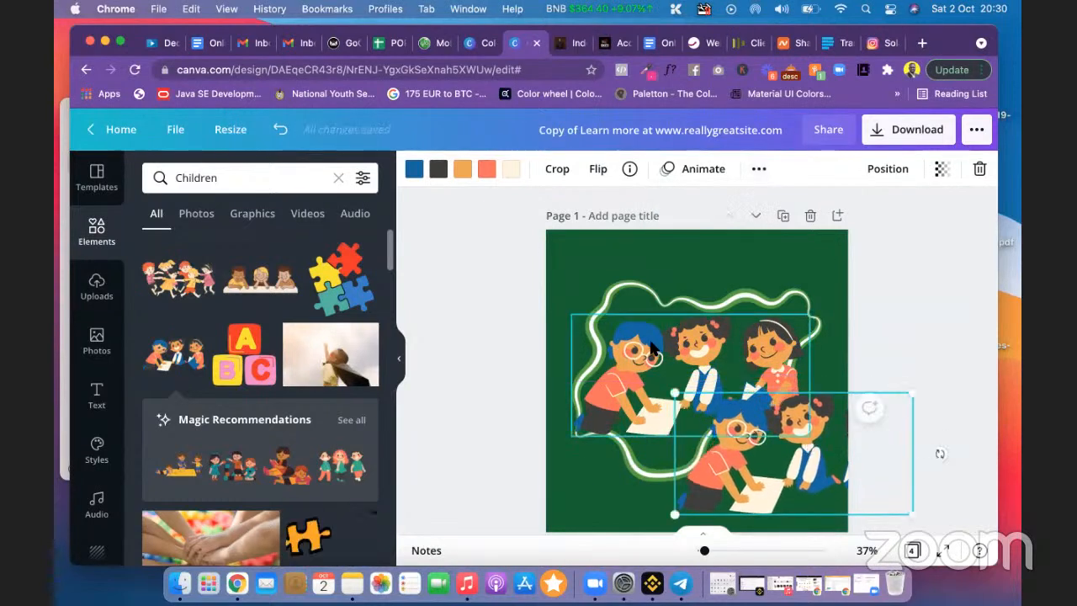
Step: Send the original children illustration one layer backward
left_click(652, 347)
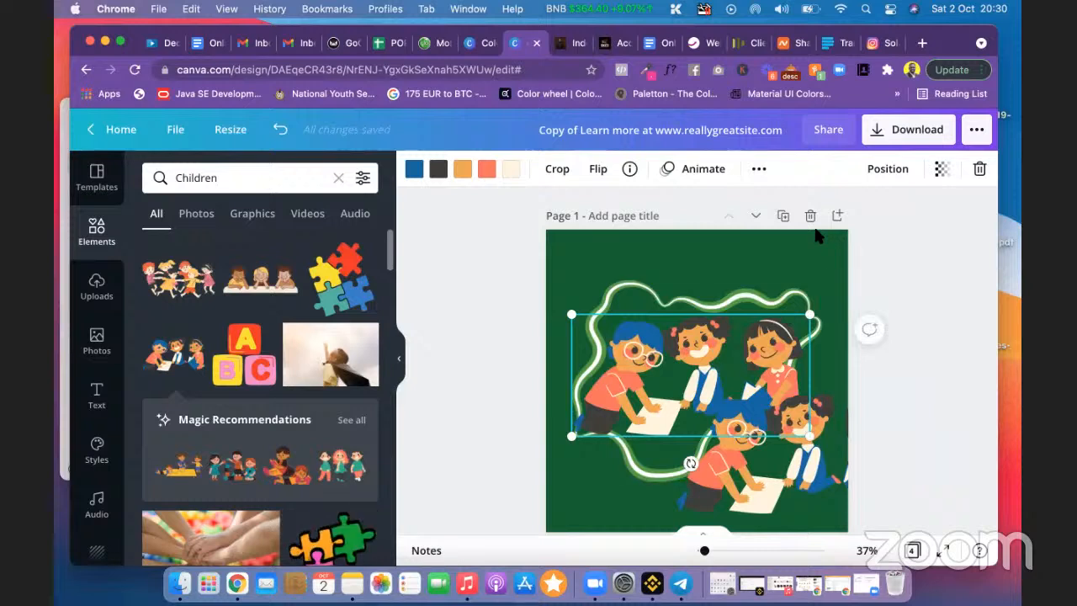
left_click(877, 173)
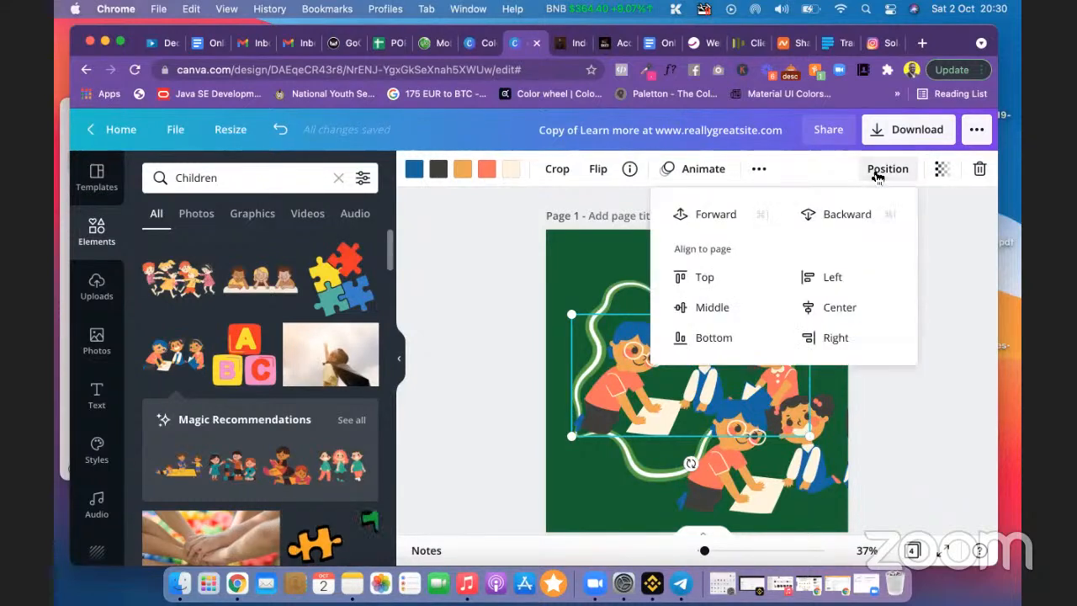
left_click(846, 216)
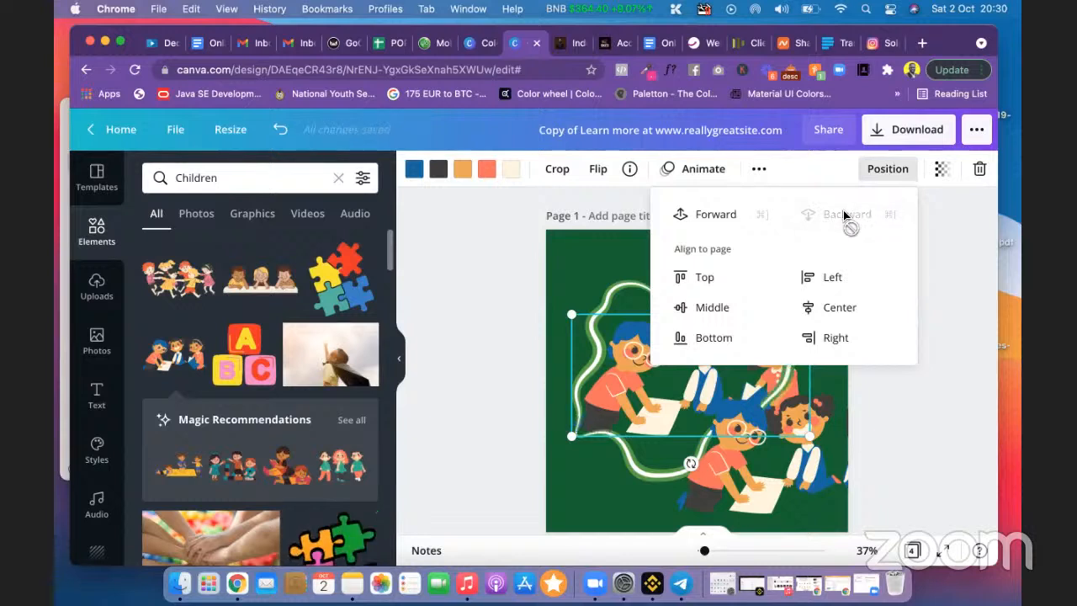
left_click(928, 270)
left_click(928, 270)
scroll(930, 280, "down", 1)
scroll(930, 280, "down", 1)
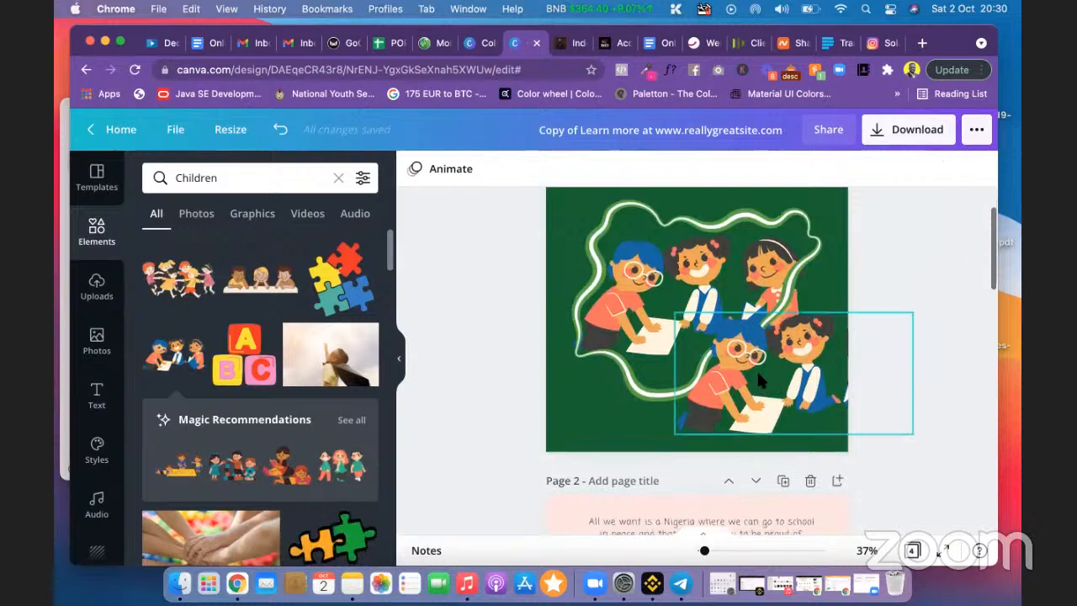
Step: Move the illustration copy up to the centre of page 1
left_click_drag(761, 378, 748, 357)
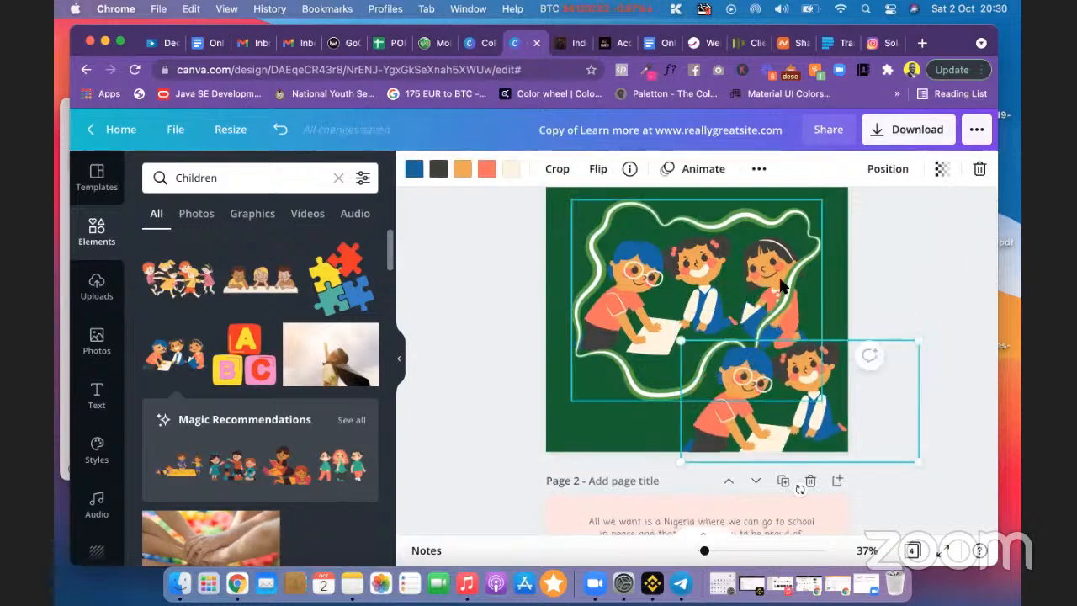
left_click(896, 292)
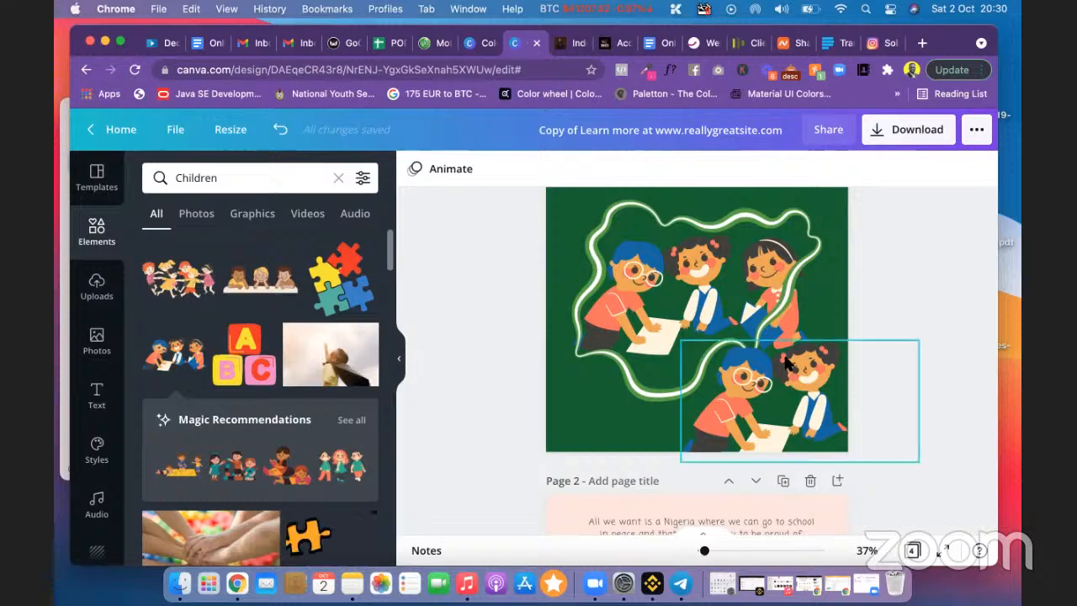
scroll(785, 360, "down", 5)
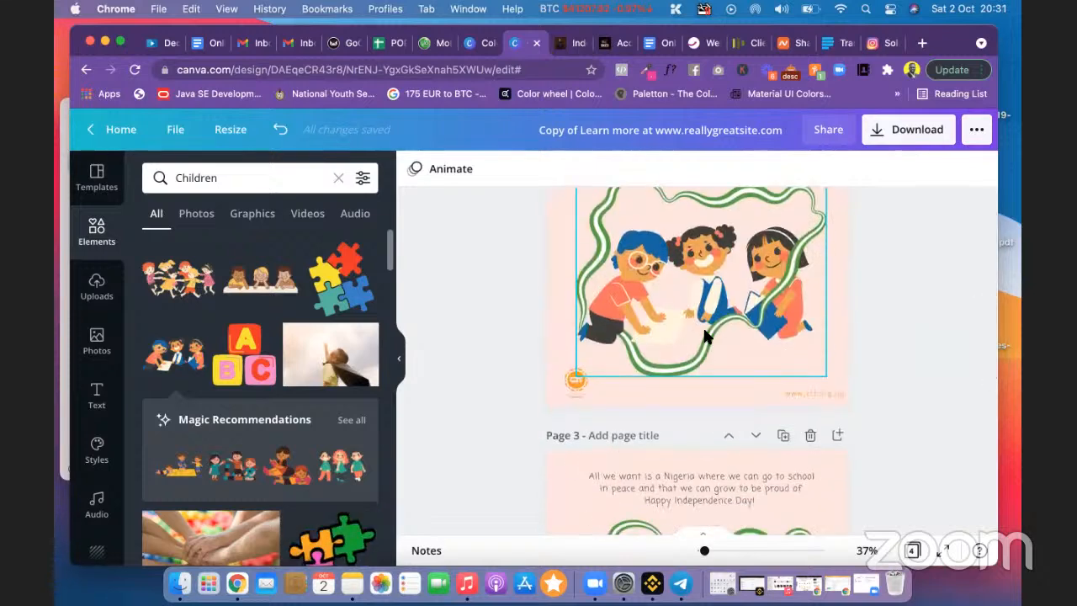
scroll(928, 240, "up", 4)
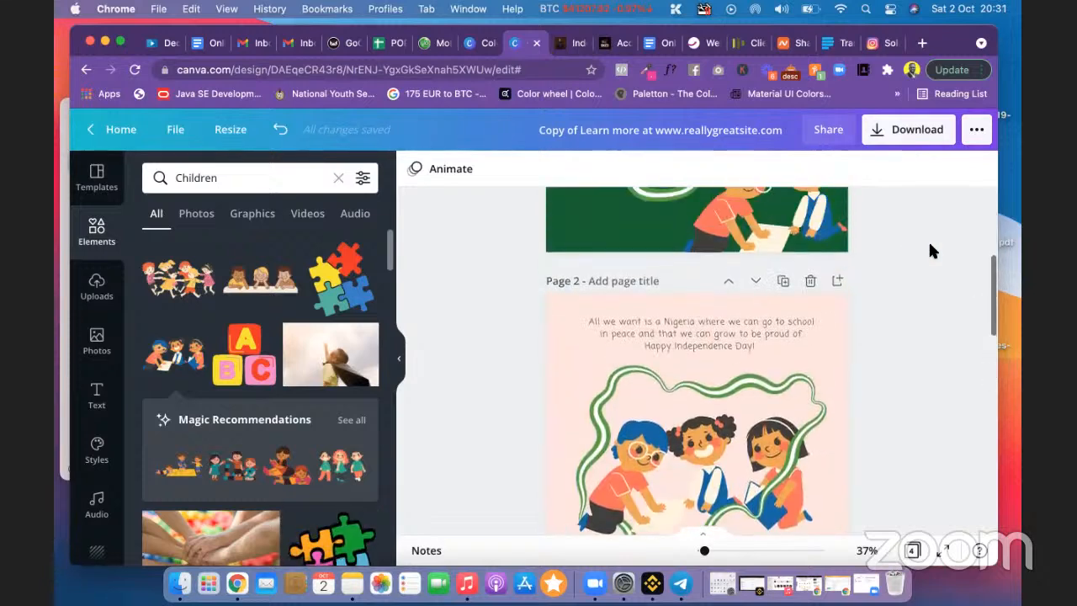
scroll(930, 250, "up", 3)
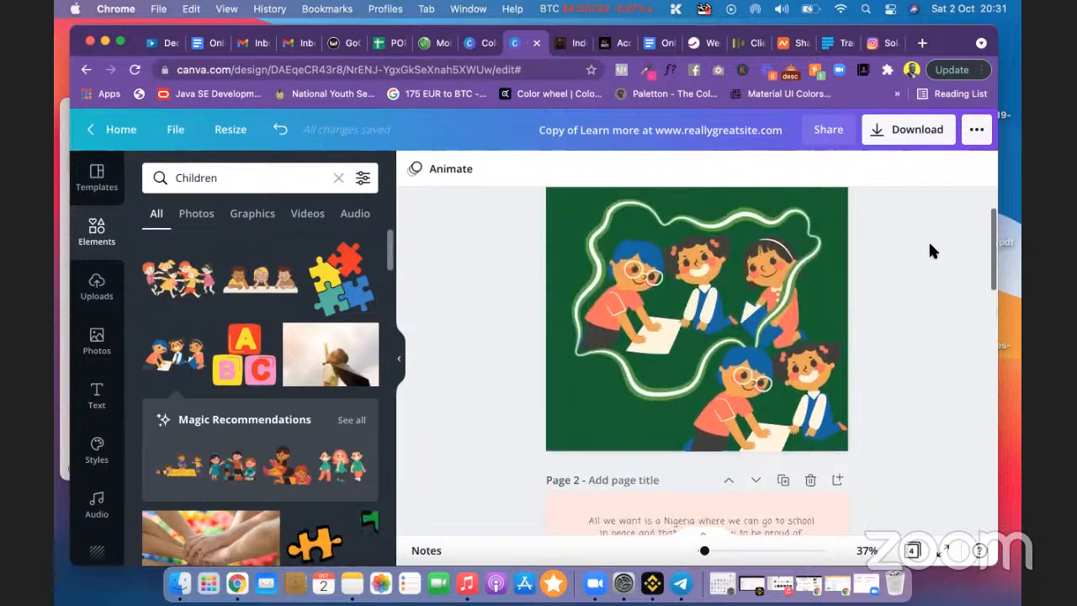
left_click(804, 406)
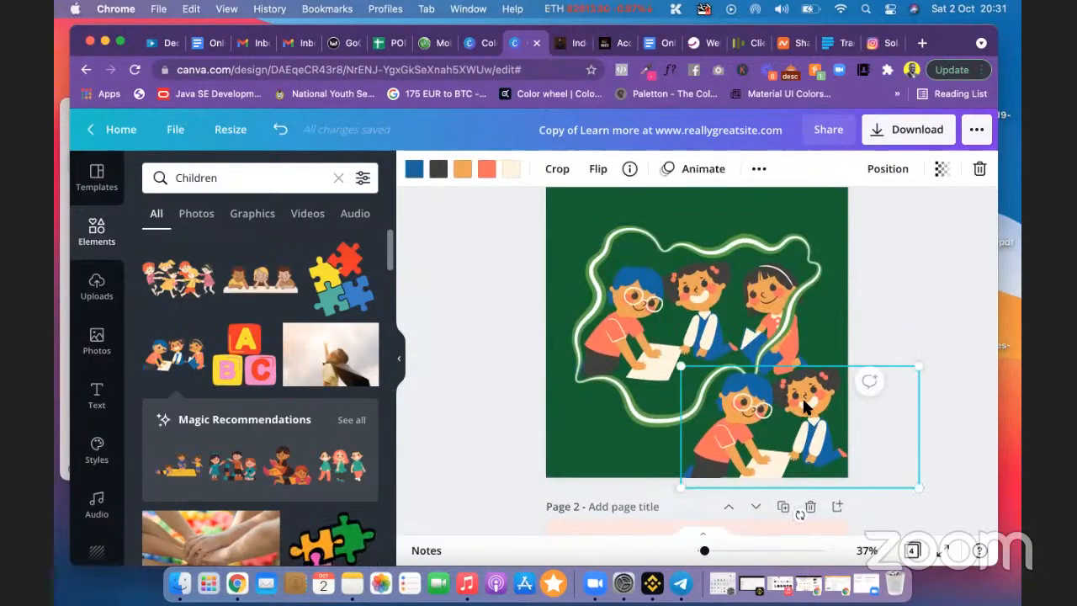
left_click_drag(740, 355, 694, 294)
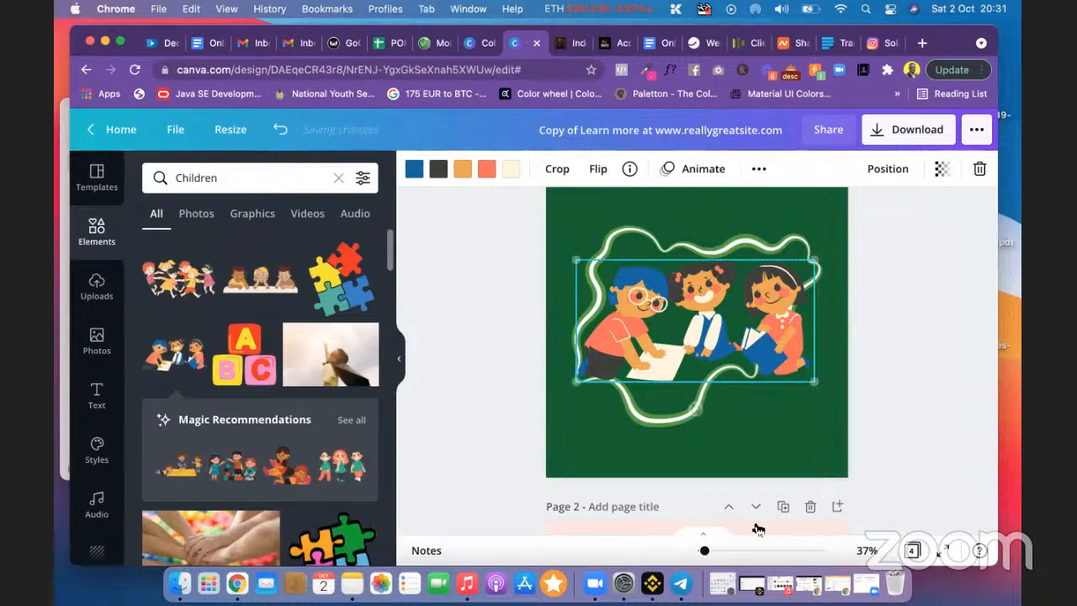
Step: Zoom to 45% and drag the children illustration left onto page 1's centre guide
left_click_drag(709, 553, 707, 552)
scroll(926, 358, "up", 2)
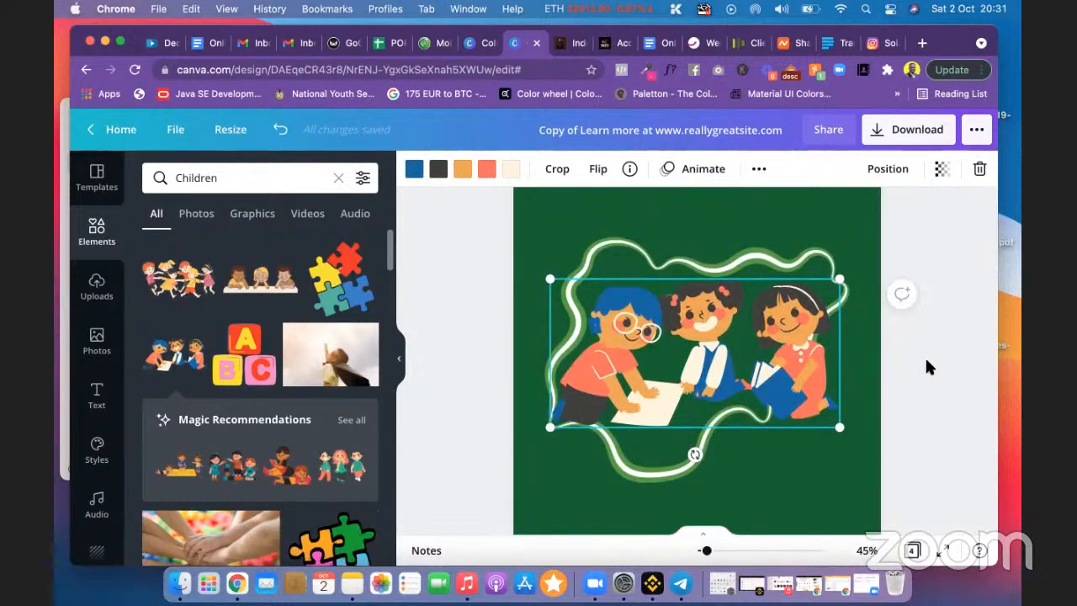
left_click(925, 356)
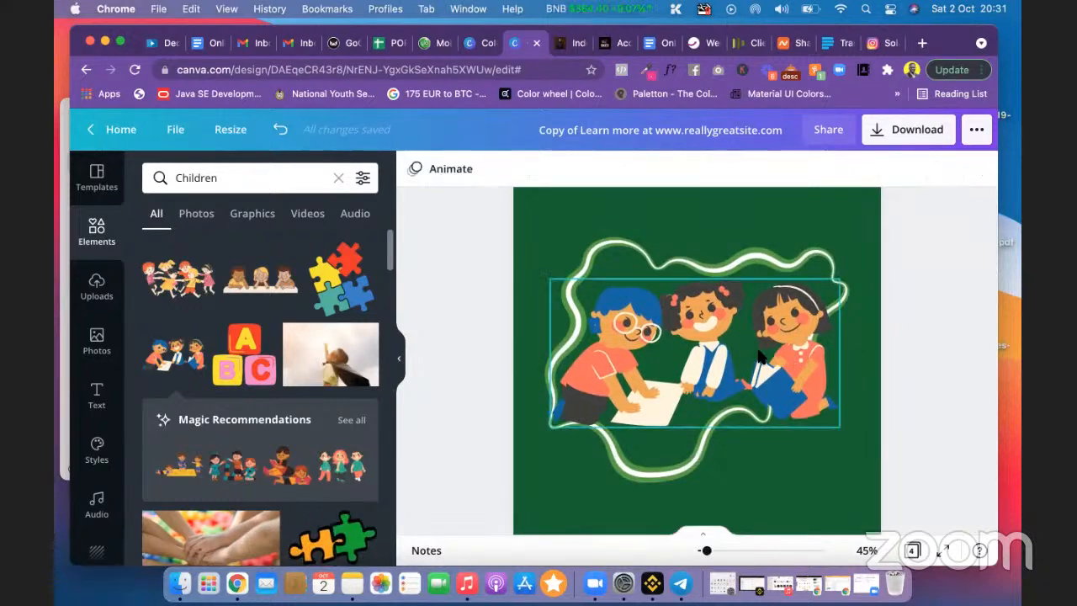
left_click(796, 387)
left_click_drag(801, 390, 751, 351)
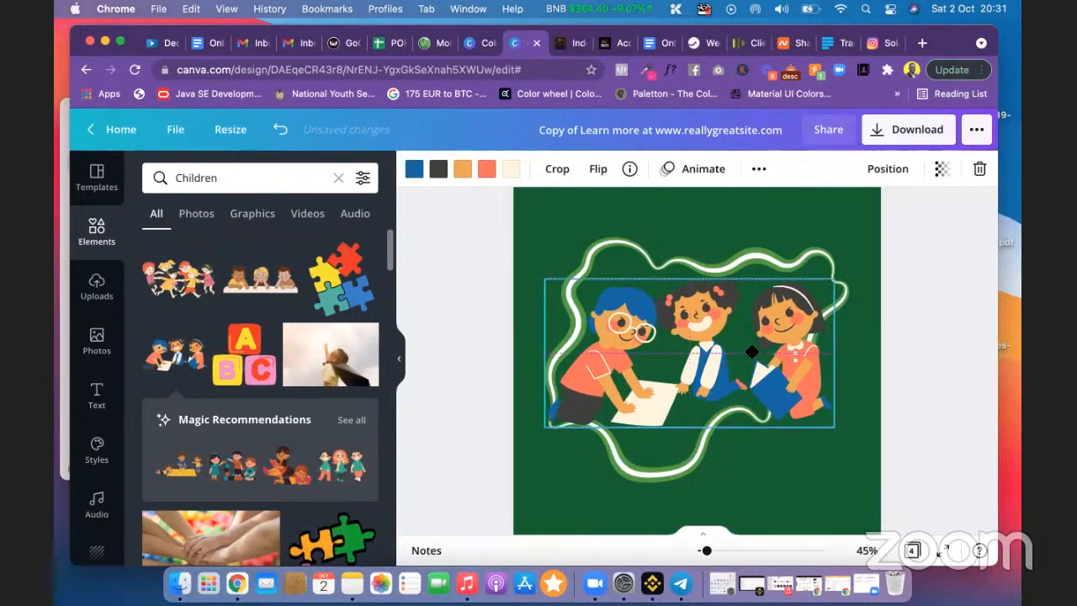
left_click(889, 399)
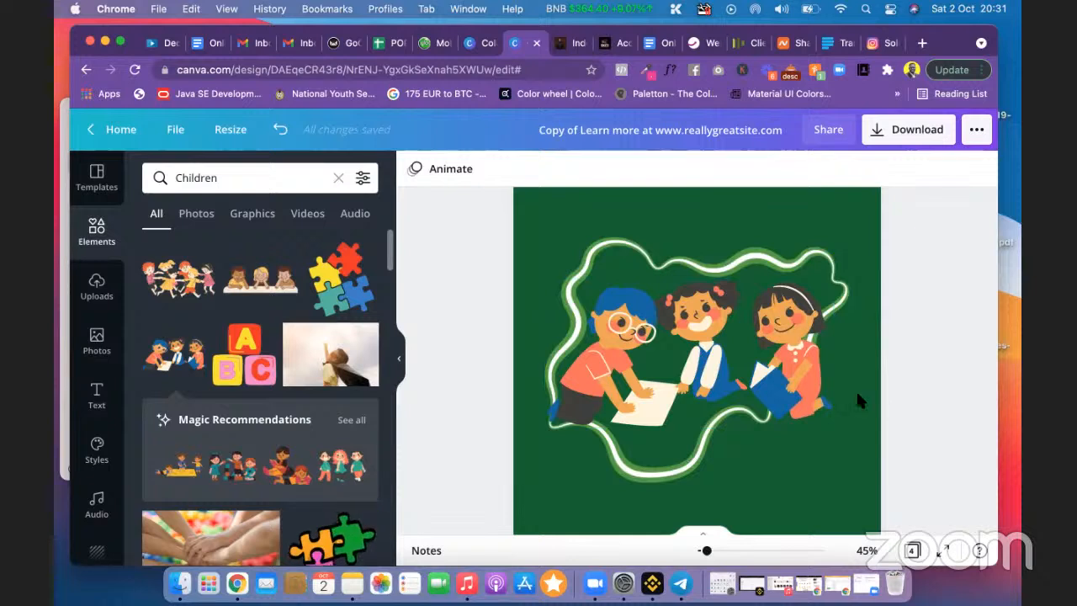
left_click(789, 362)
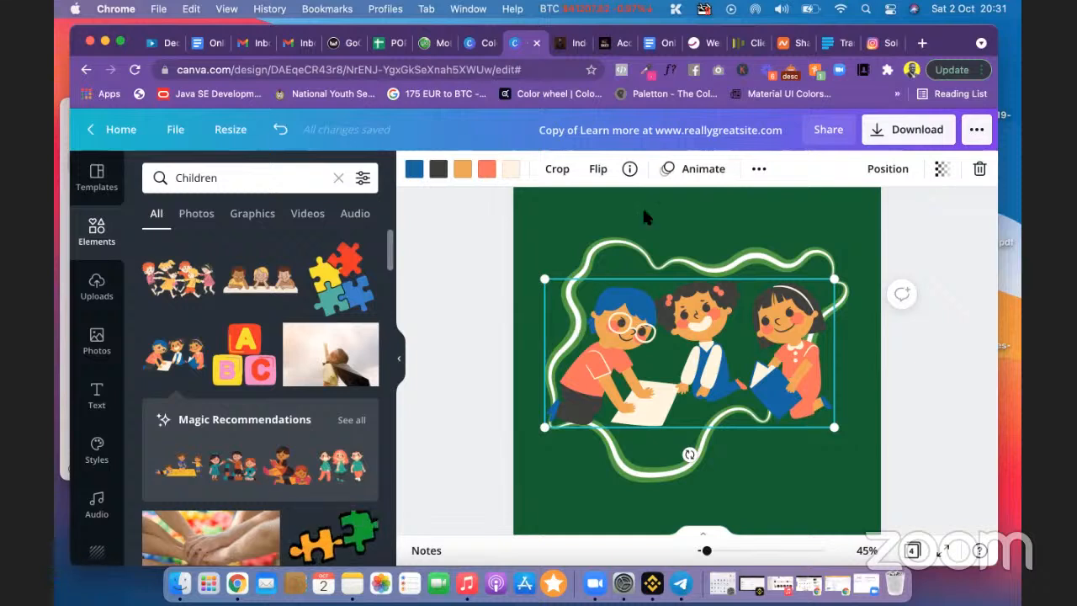
Step: Crop the children illustration by pulling its left edge inward
left_click(558, 170)
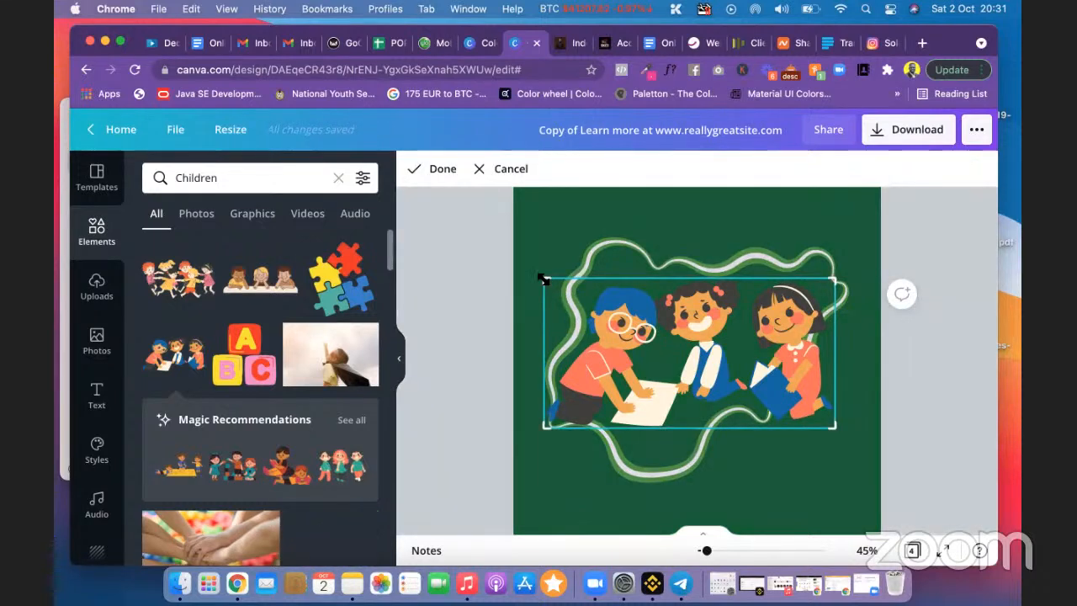
left_click_drag(544, 280, 630, 273)
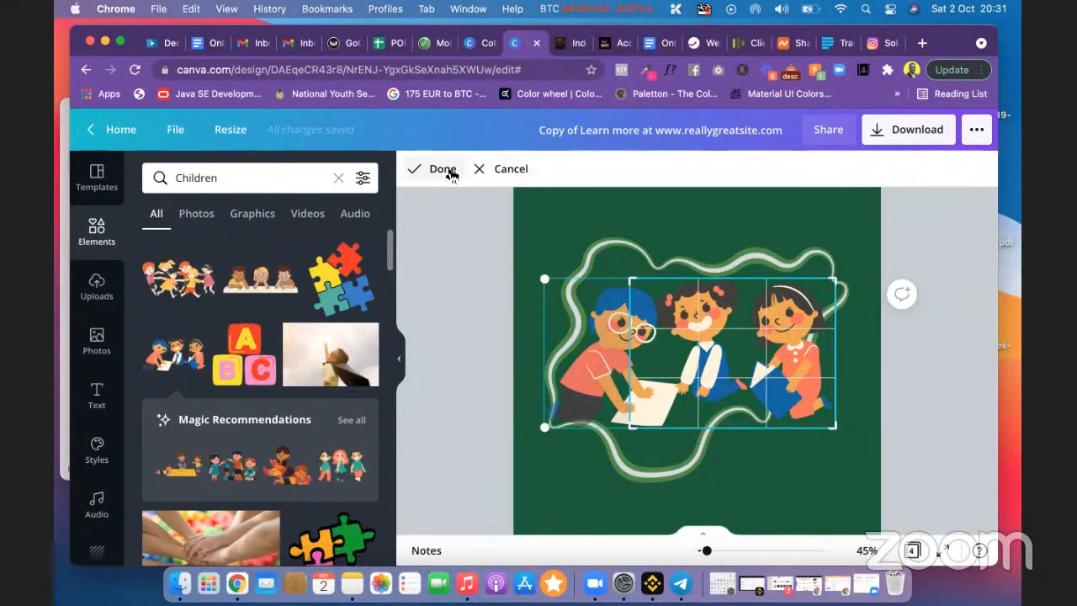
left_click(460, 221)
left_click(489, 317)
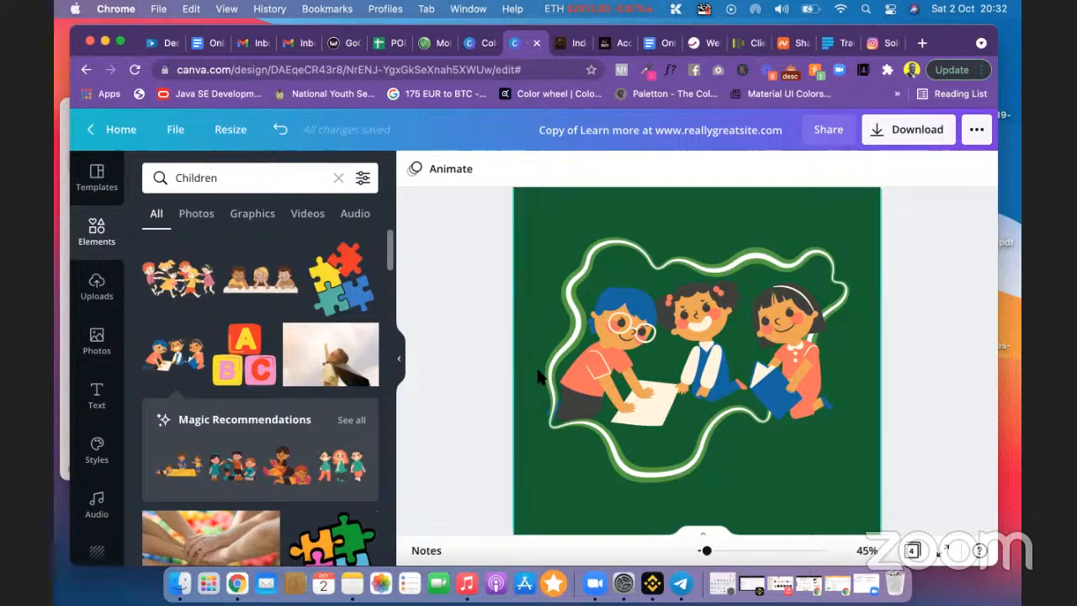
scroll(547, 378, "down", 8)
scroll(618, 315, "up", 8)
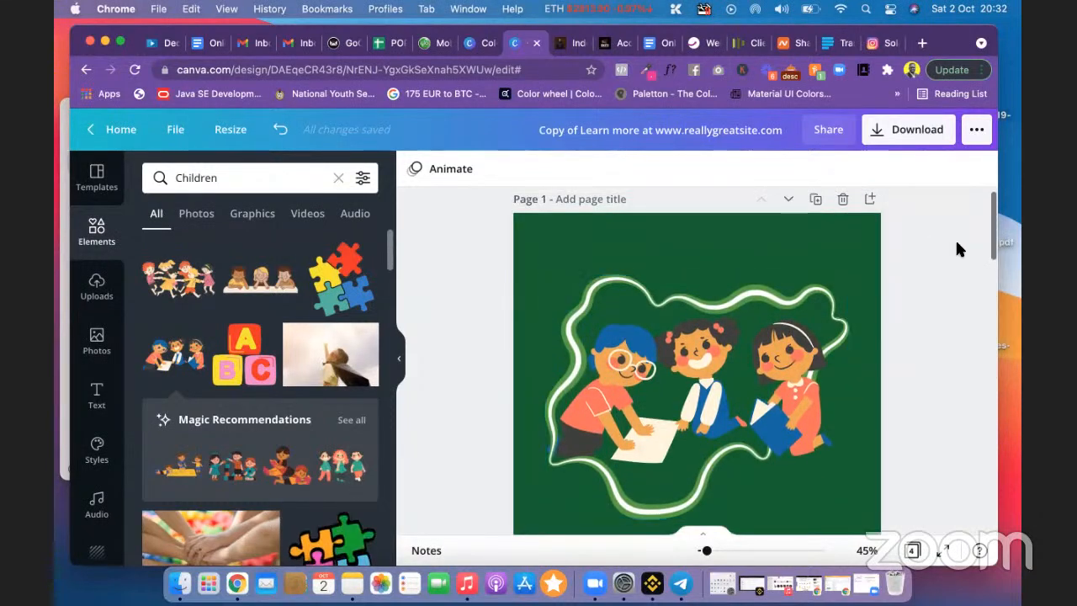
scroll(957, 240, "down", 5)
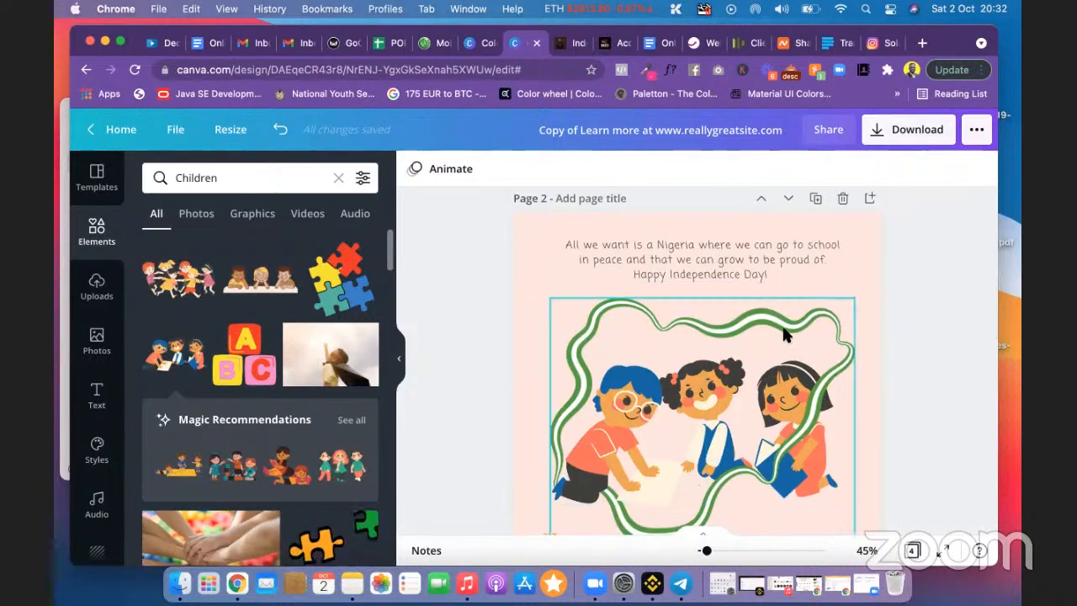
scroll(783, 334, "up", 5)
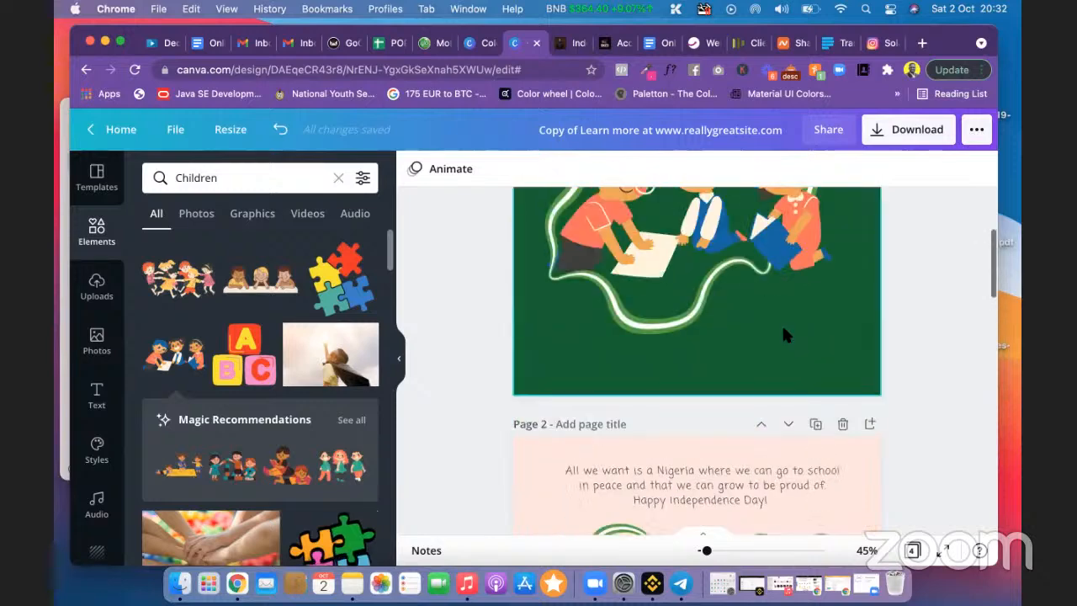
scroll(783, 334, "down", 1)
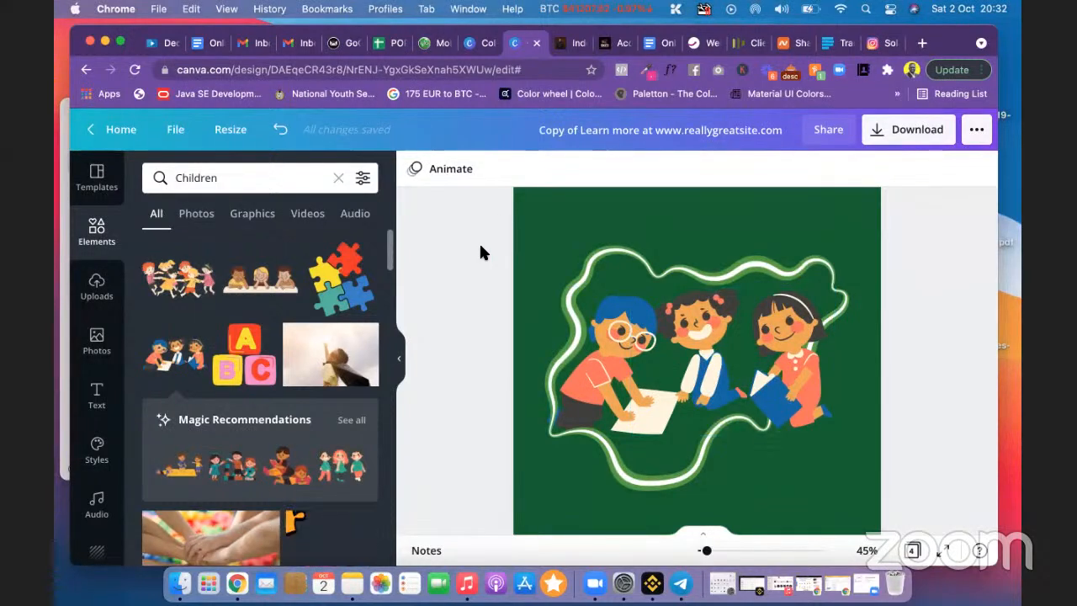
Step: Undo the left-edge crop, then trim the illustration's right side with the bottom-right crop handle
left_click(281, 132)
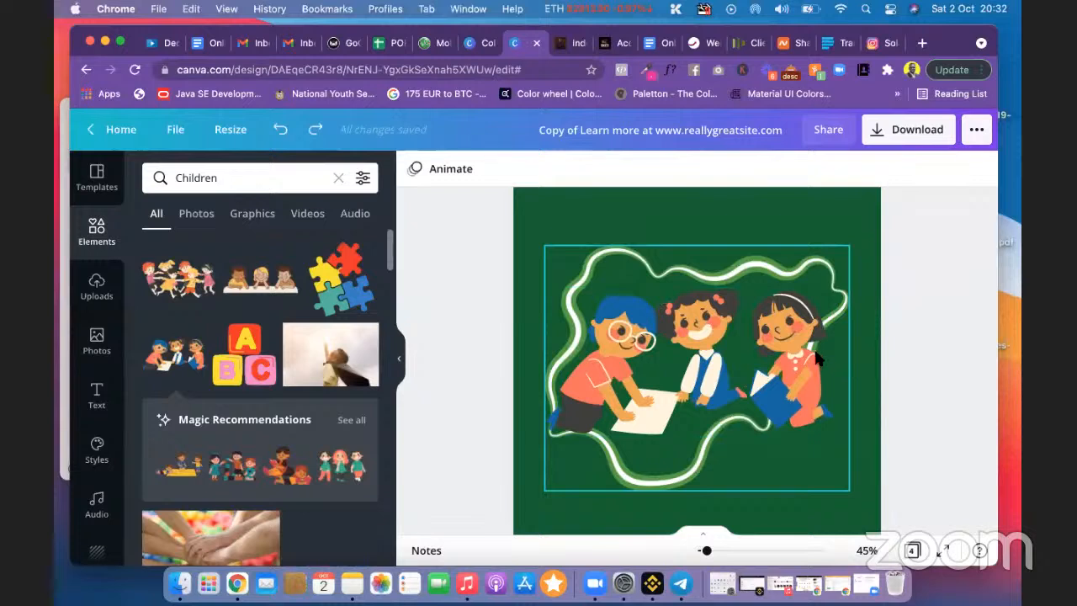
left_click(792, 349)
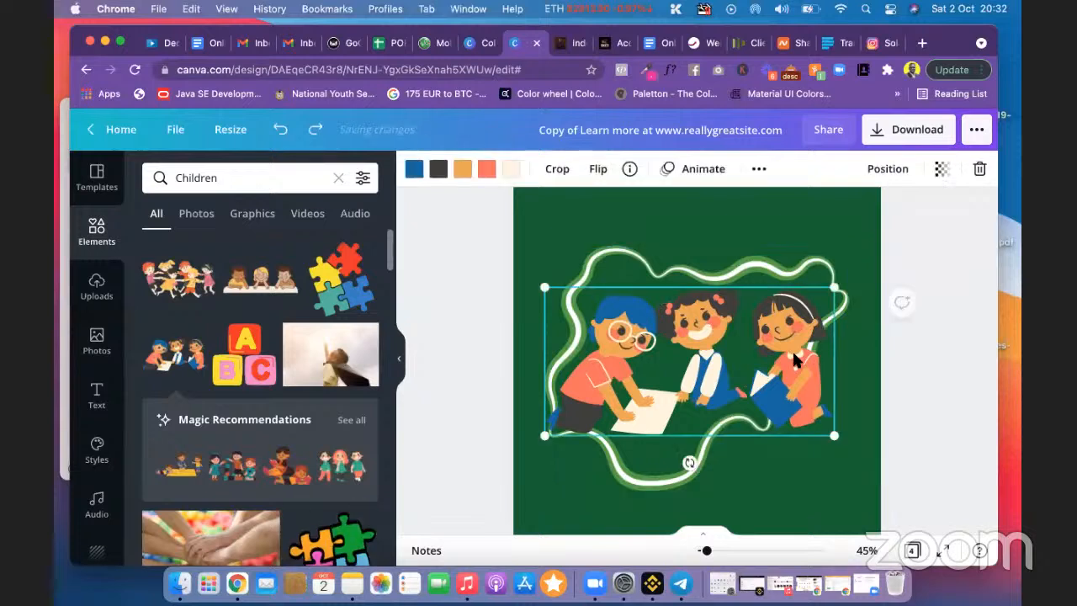
left_click(558, 170)
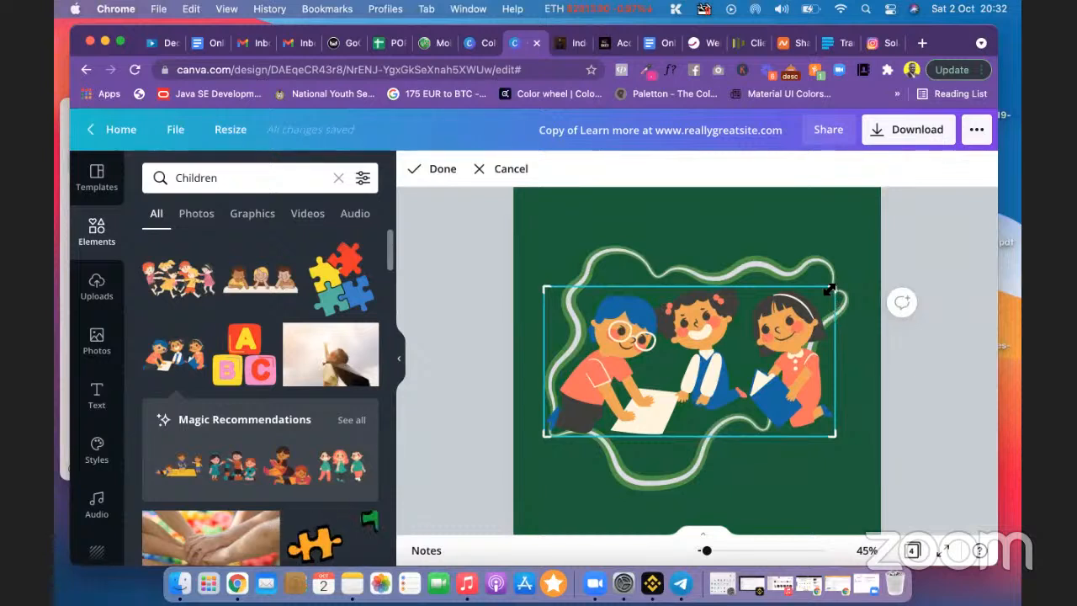
left_click_drag(833, 290, 814, 288)
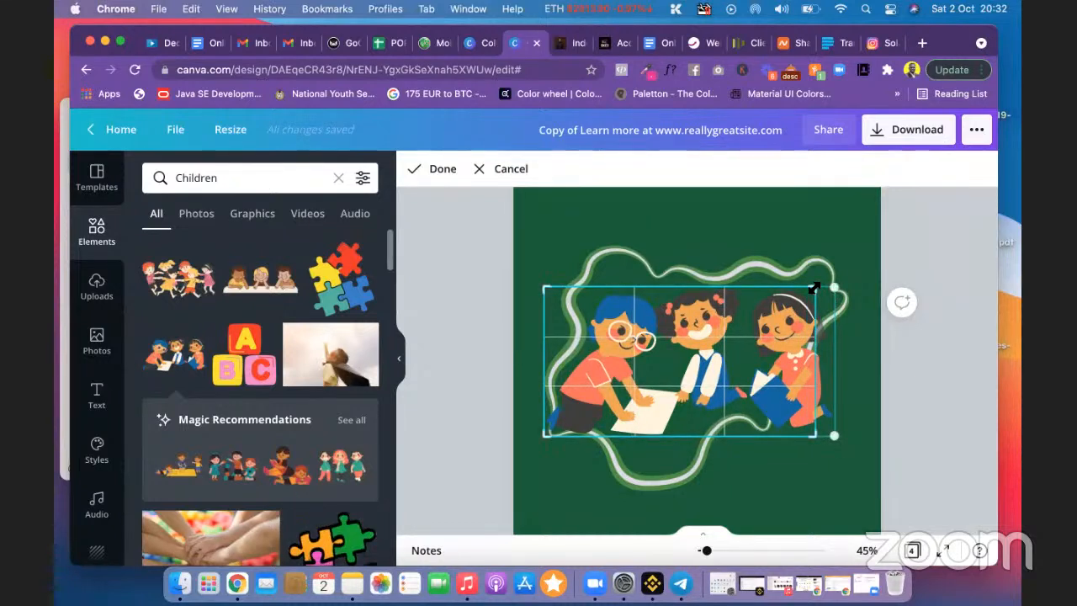
left_click(499, 171)
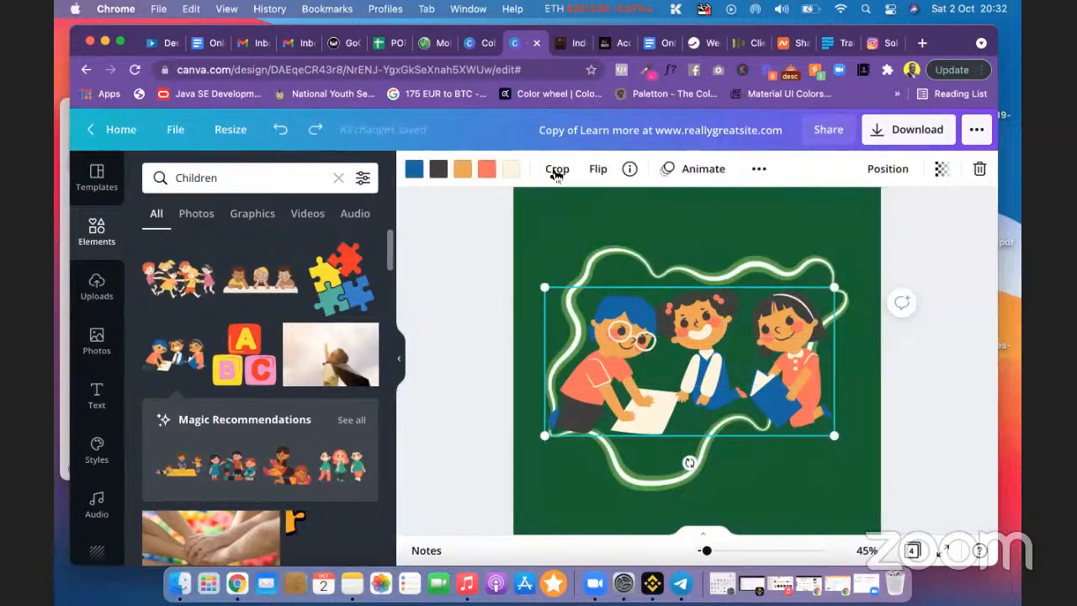
double_click(754, 278)
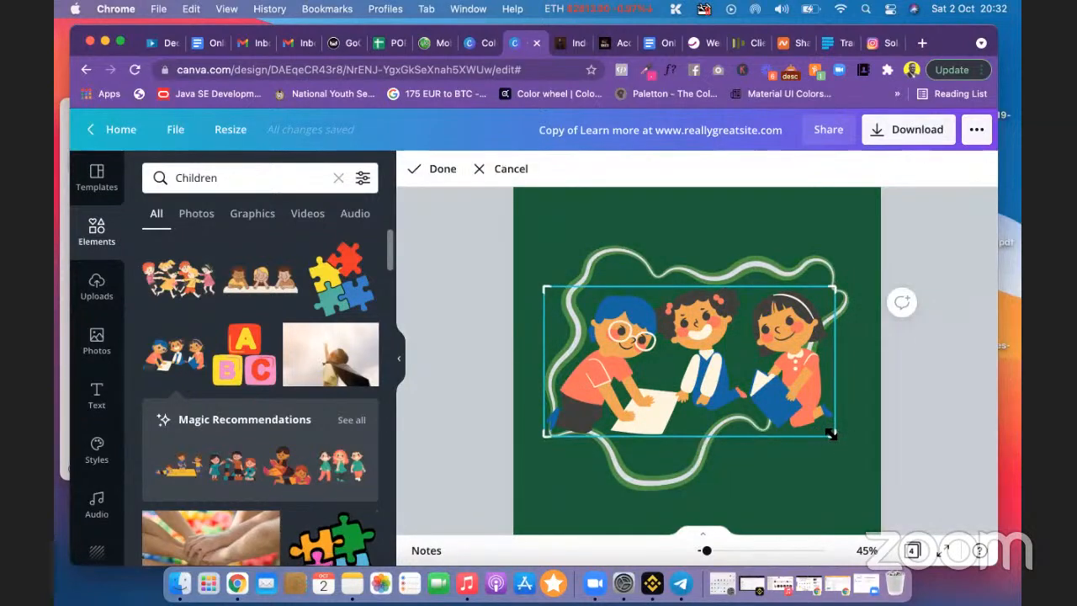
left_click_drag(831, 433, 751, 436)
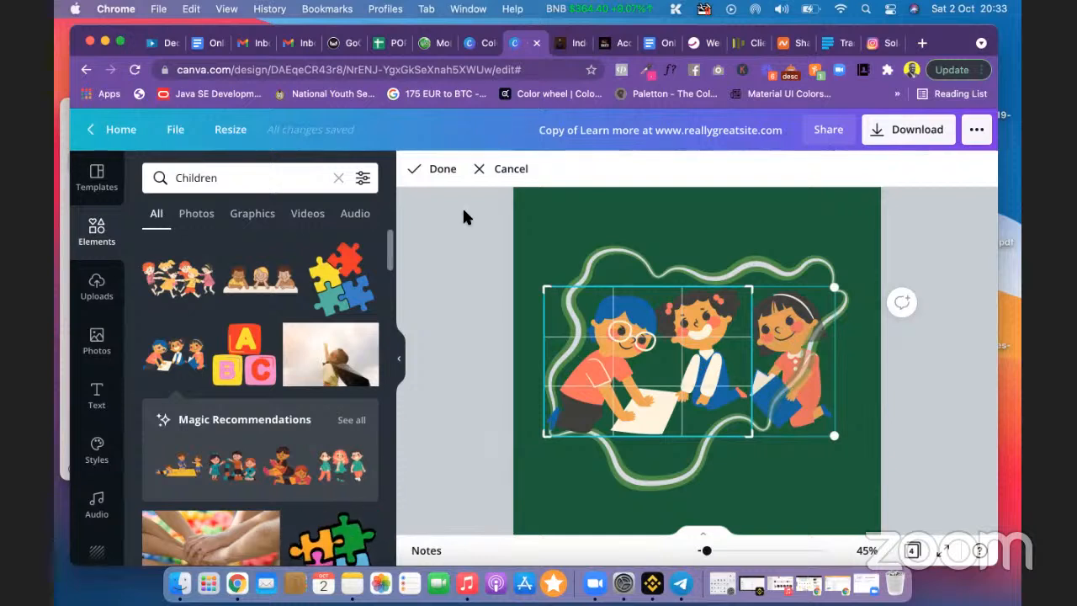
left_click(439, 171)
left_click(461, 264)
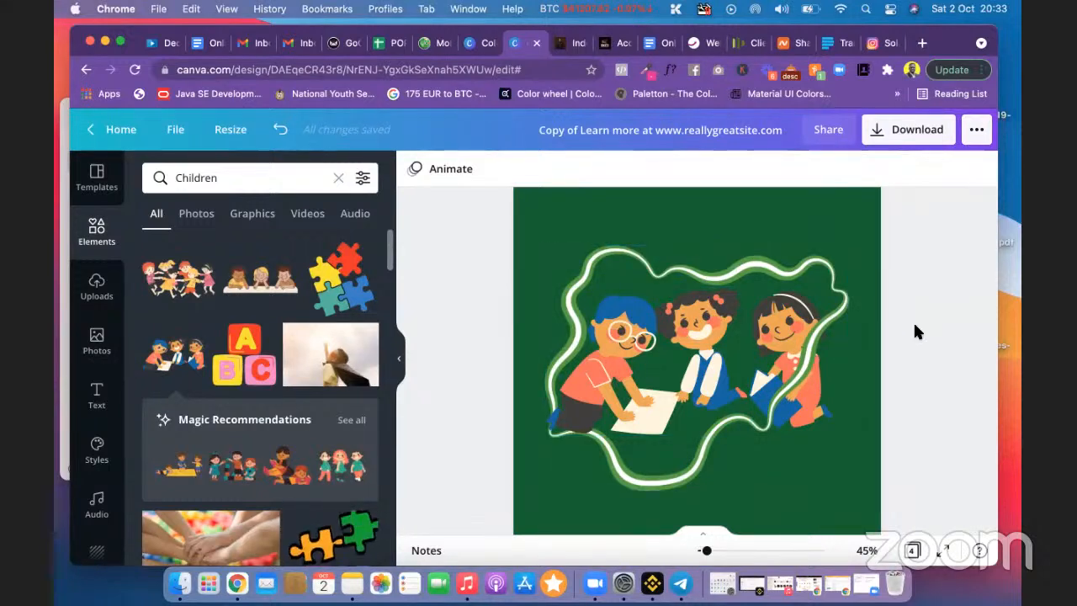
scroll(915, 326, "down", 1)
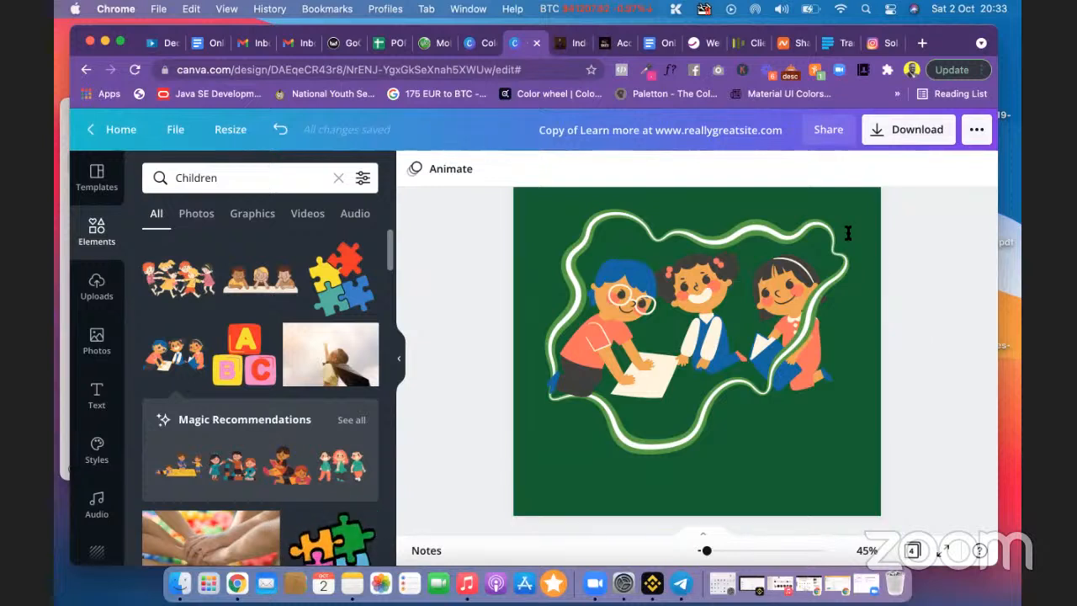
left_click(702, 132)
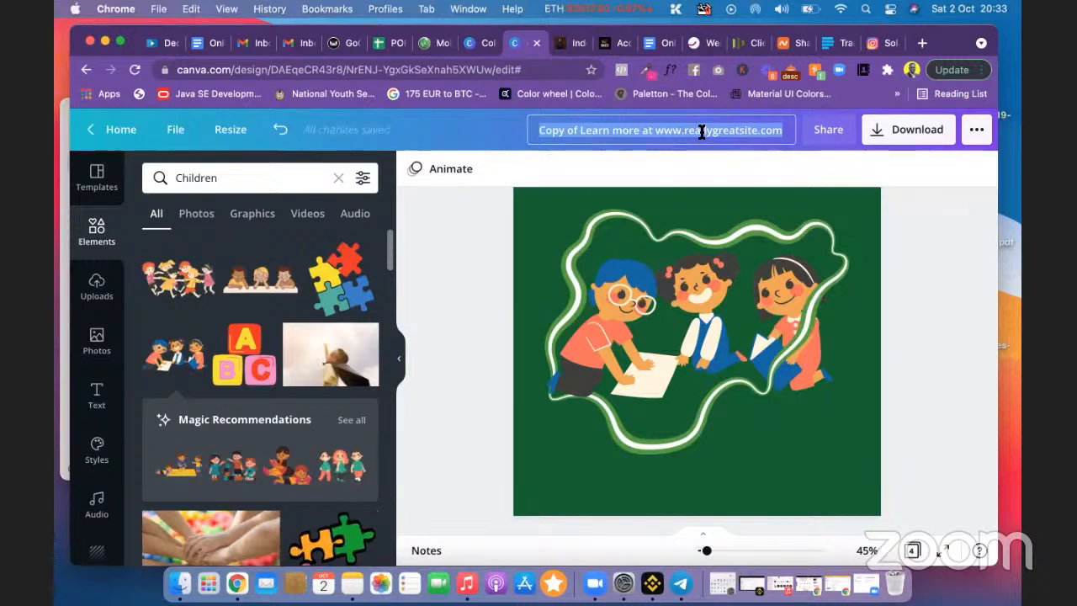
type("CTF")
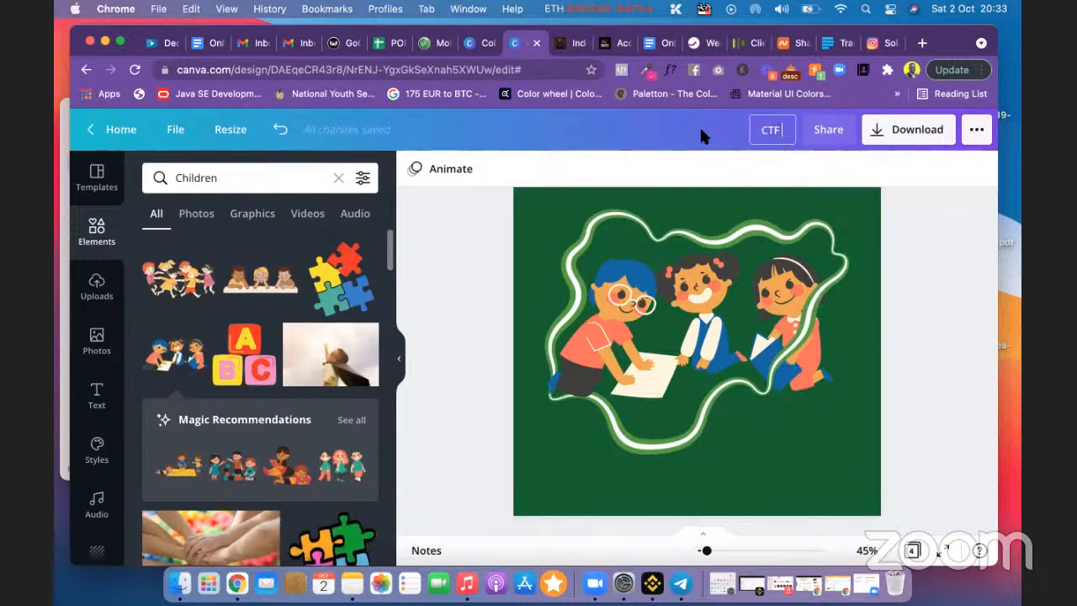
type(" Design")
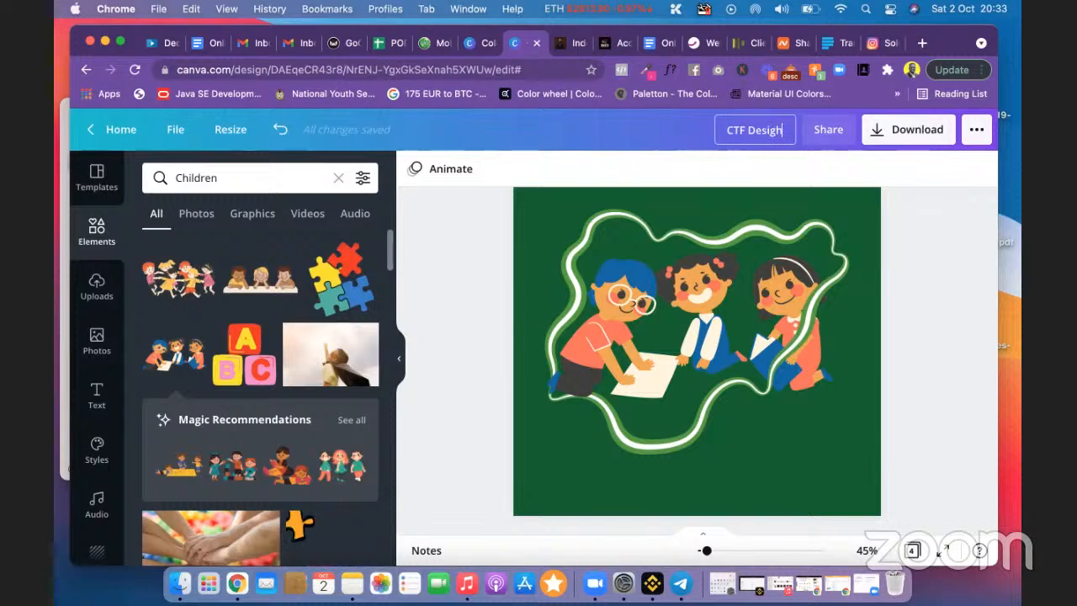
key("BackSpace")
type("n")
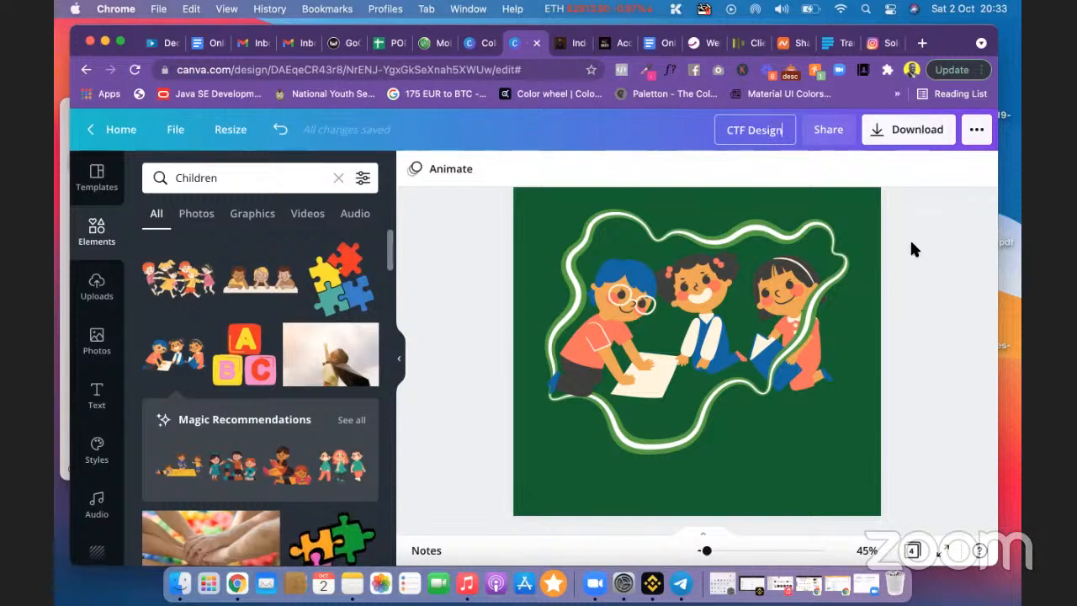
key("Return")
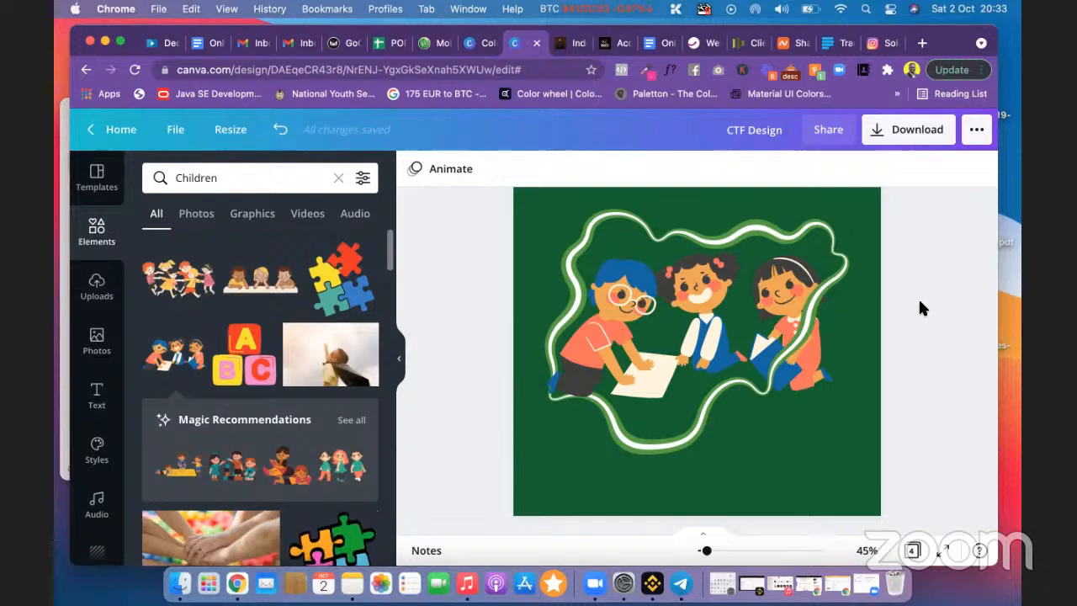
Step: Look through pages 1–3, then show the previously uploaded images in Uploads
scroll(901, 308, "up", 1)
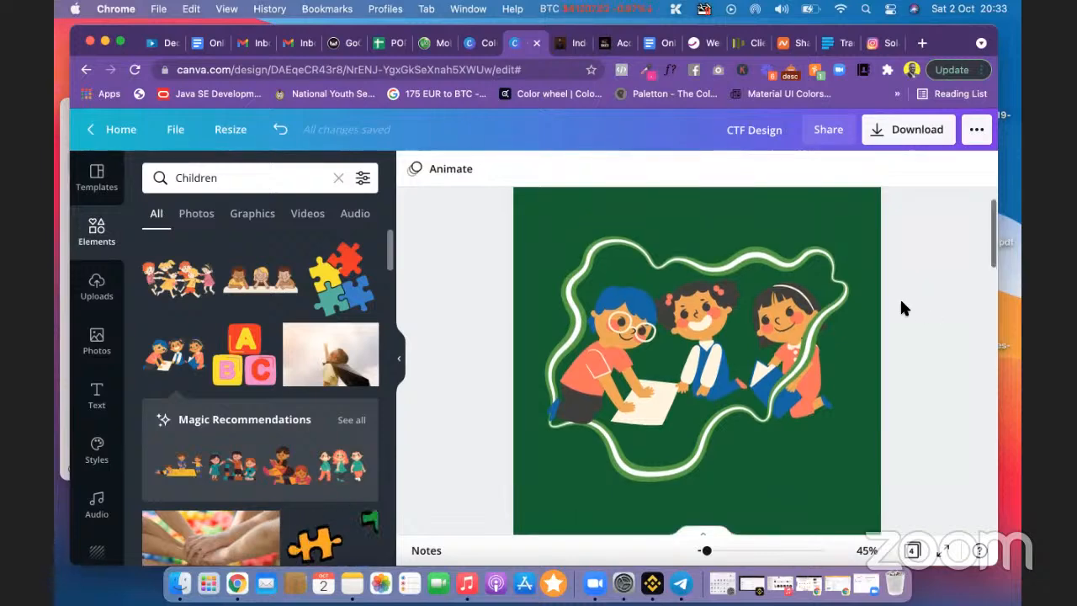
scroll(901, 308, "up", 1)
scroll(901, 308, "down", 10)
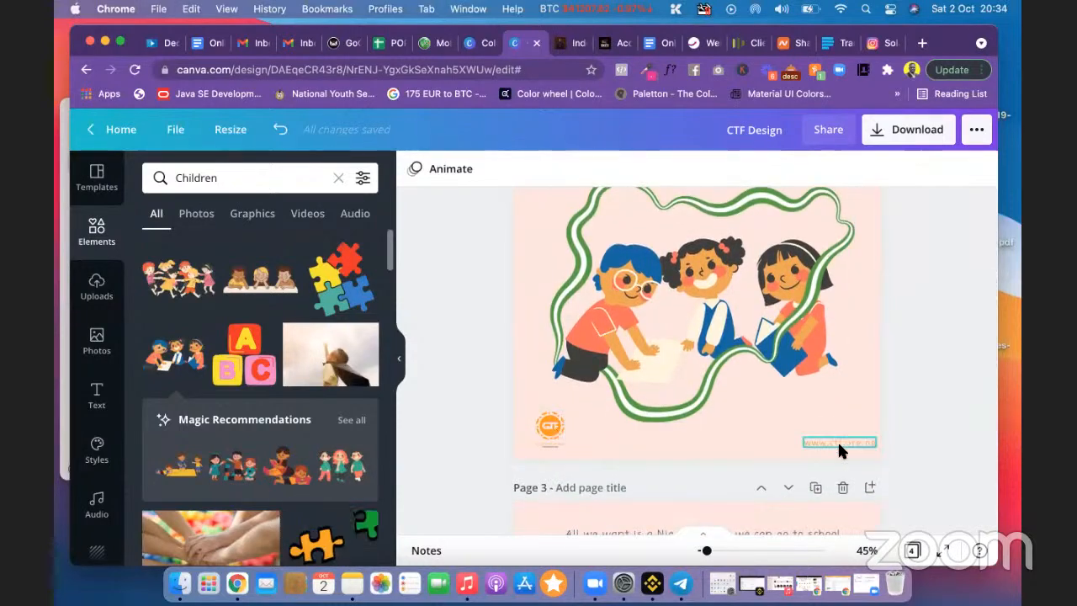
scroll(941, 316, "up", 3)
scroll(941, 316, "up", 10)
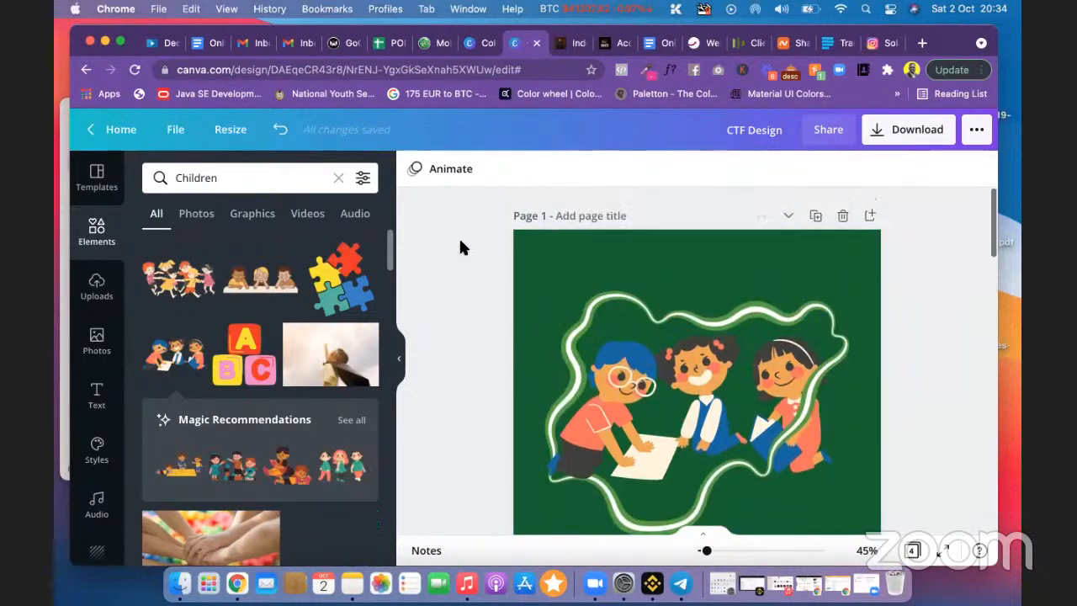
scroll(484, 324, "down", 1)
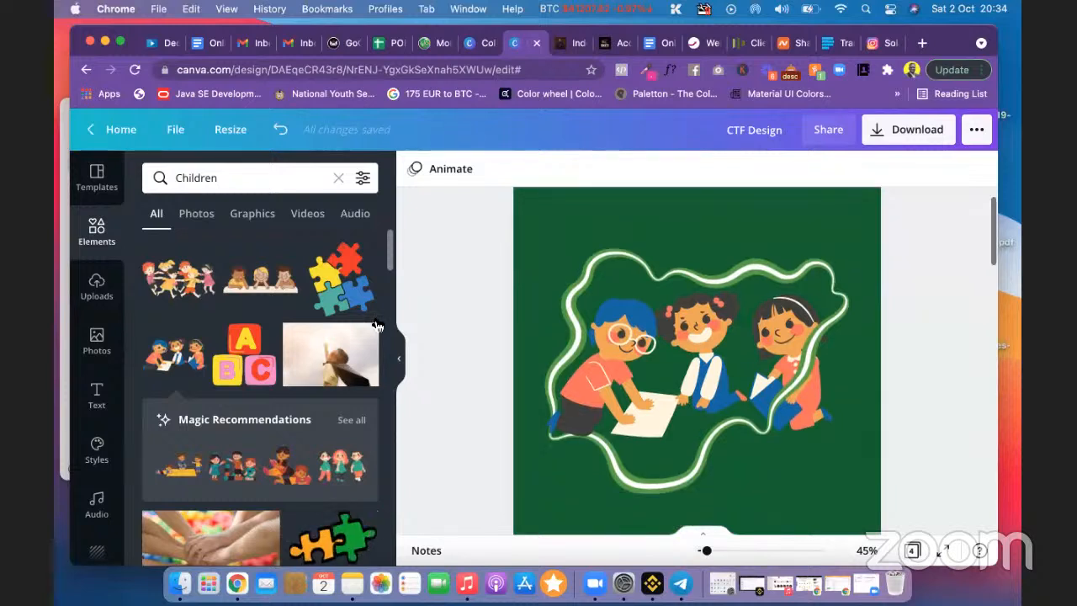
left_click(96, 287)
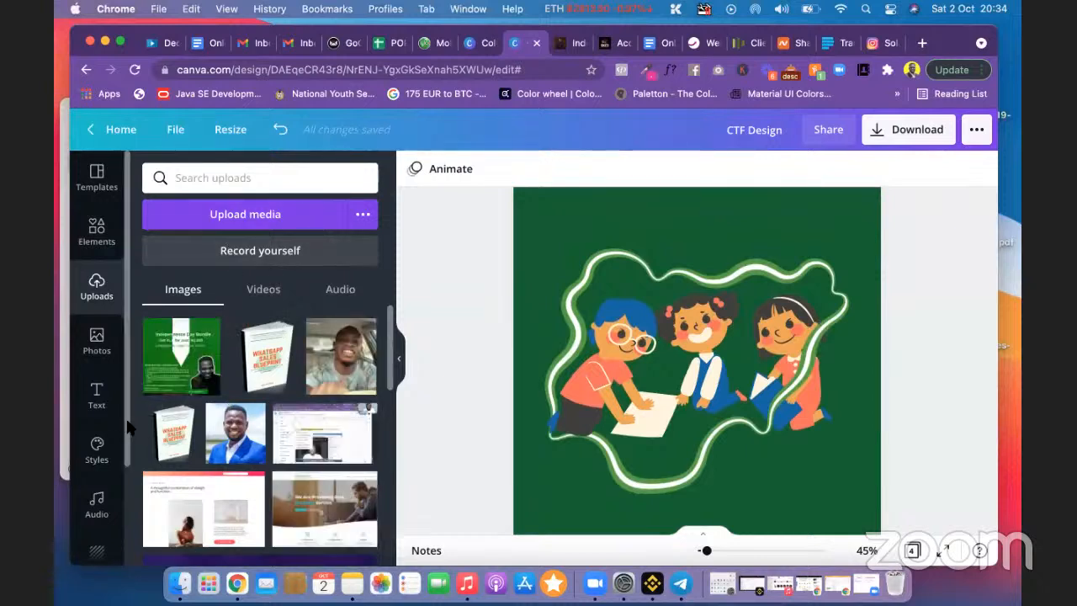
Step: Add the CTF logo from the saved brand Logos to page 1
scroll(96, 396, "down", 1)
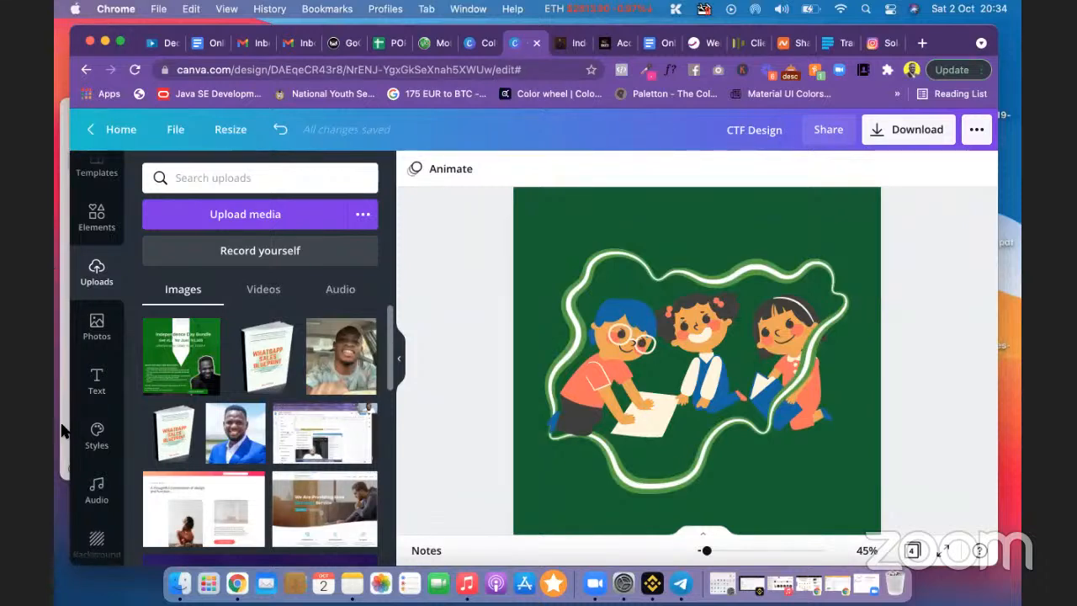
scroll(72, 421, "down", 3)
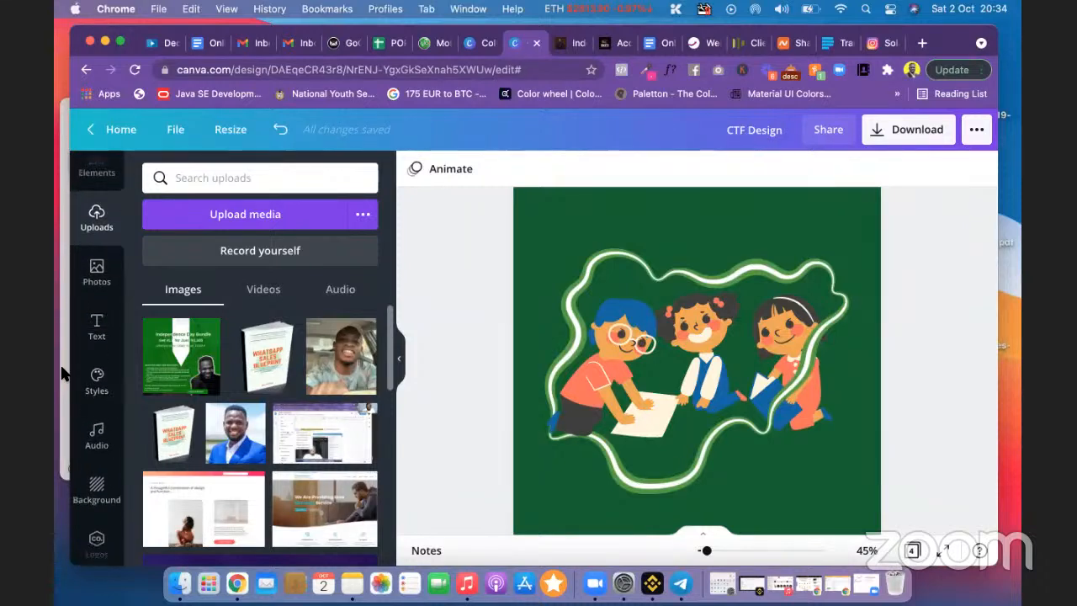
scroll(100, 412, "down", 3)
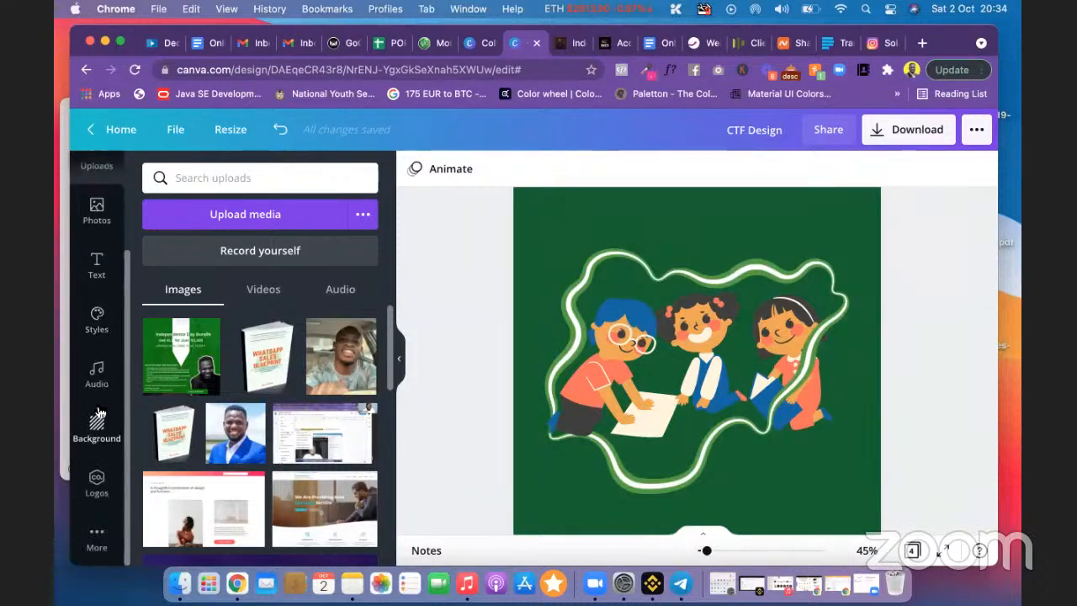
left_click(97, 487)
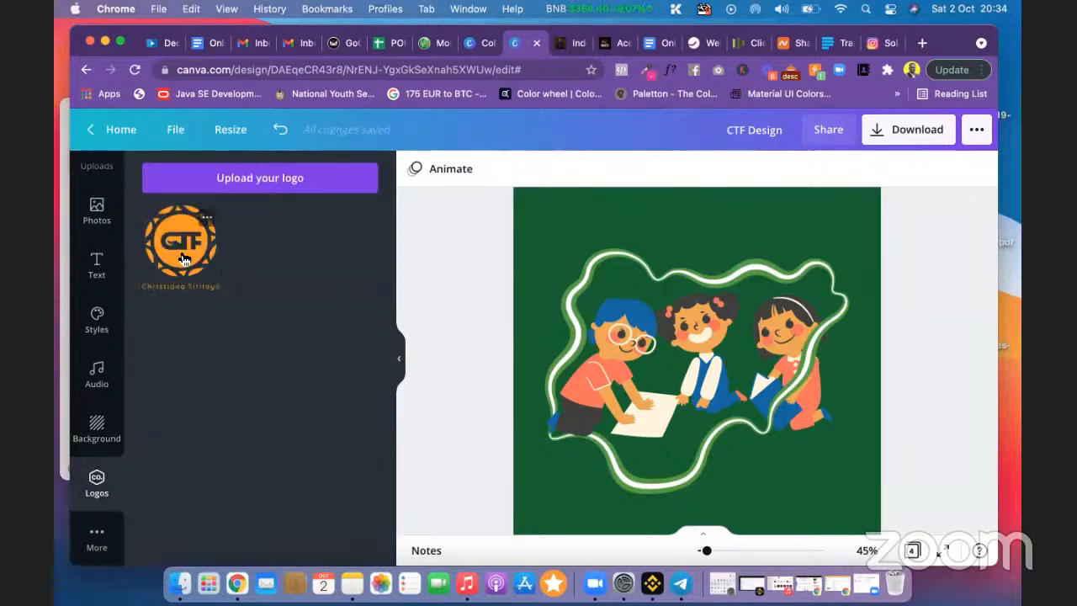
left_click(179, 257)
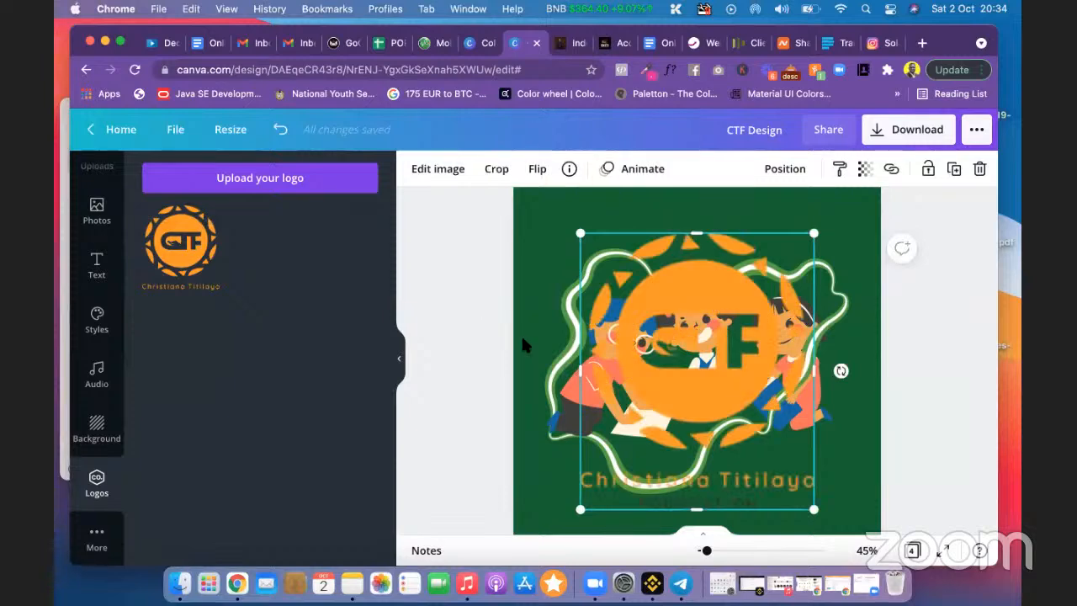
scroll(521, 334, "down", 2)
scroll(493, 282, "up", 2)
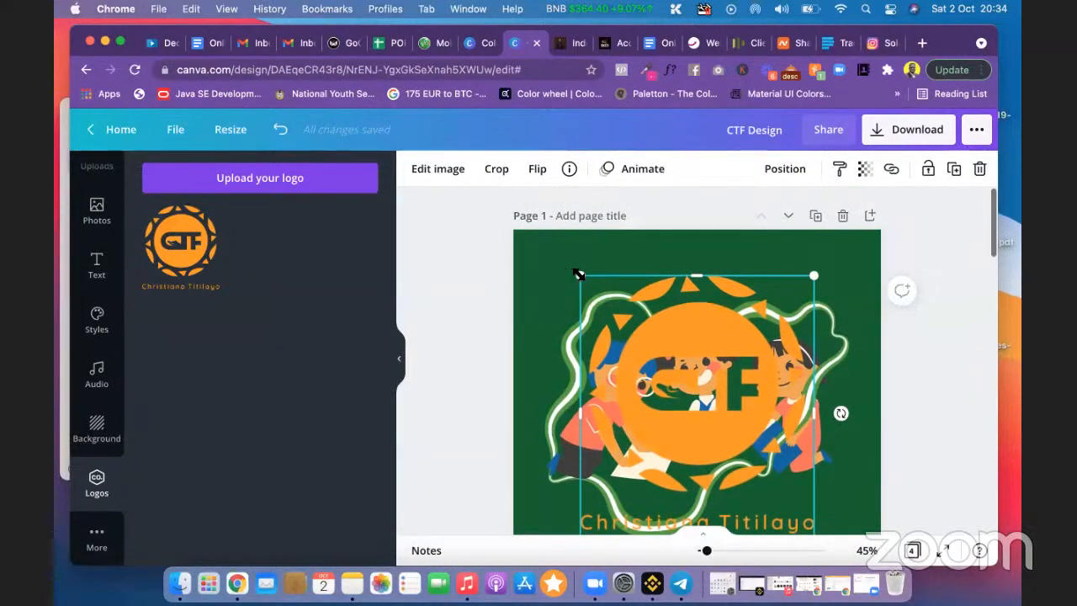
Step: Shrink the CTF logo and place it in page 1's bottom-left corner
left_click_drag(695, 400, 728, 404)
scroll(710, 337, "down", 3)
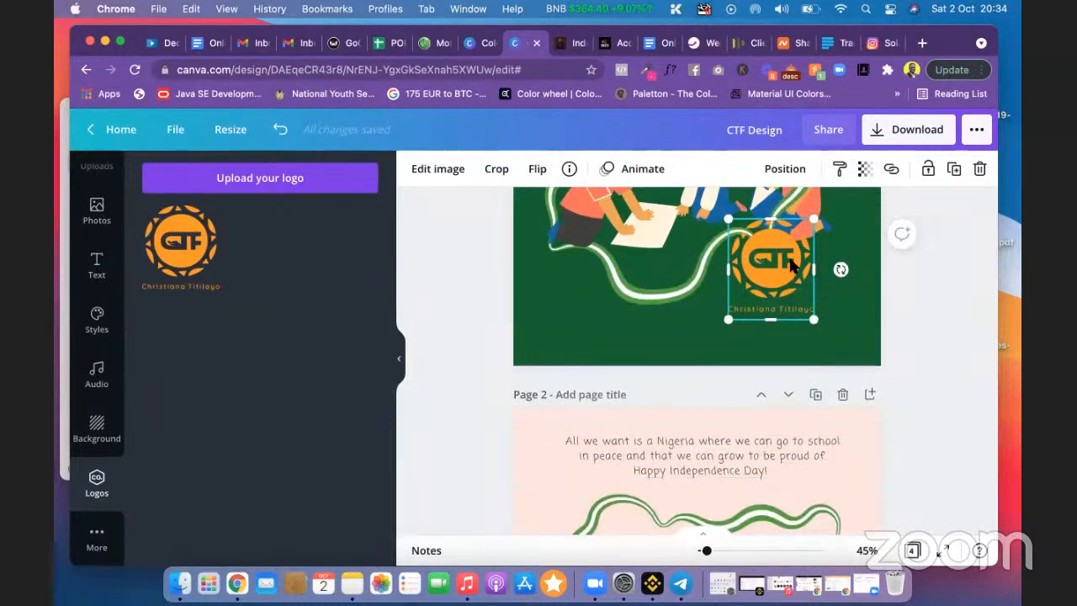
left_click_drag(771, 261, 544, 330)
left_click(483, 305)
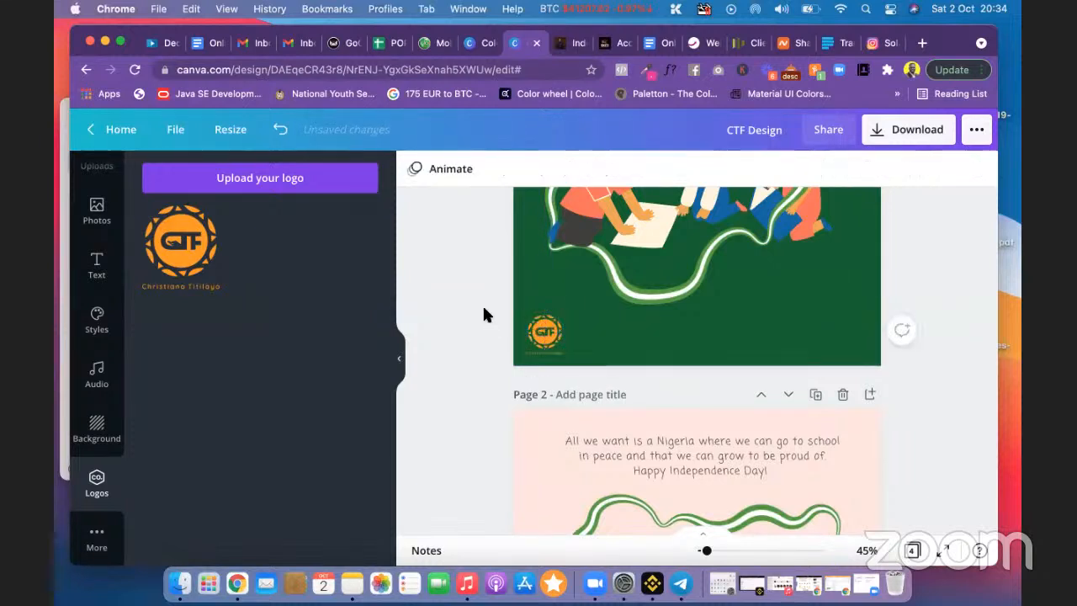
scroll(885, 313, "up", 1)
scroll(886, 313, "up", 4)
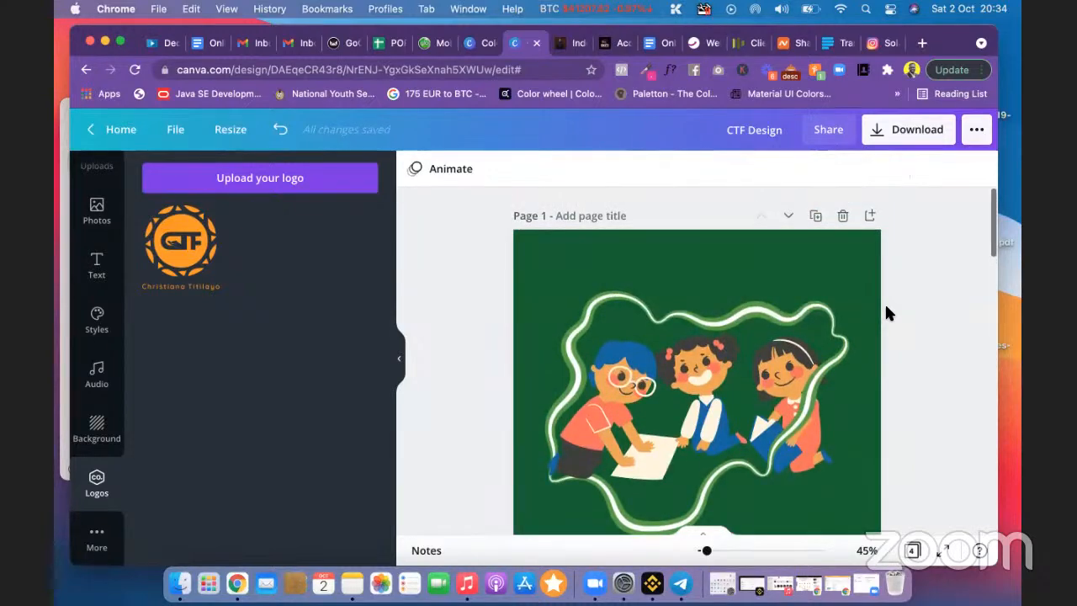
scroll(886, 313, "down", 1)
scroll(886, 313, "down", 2)
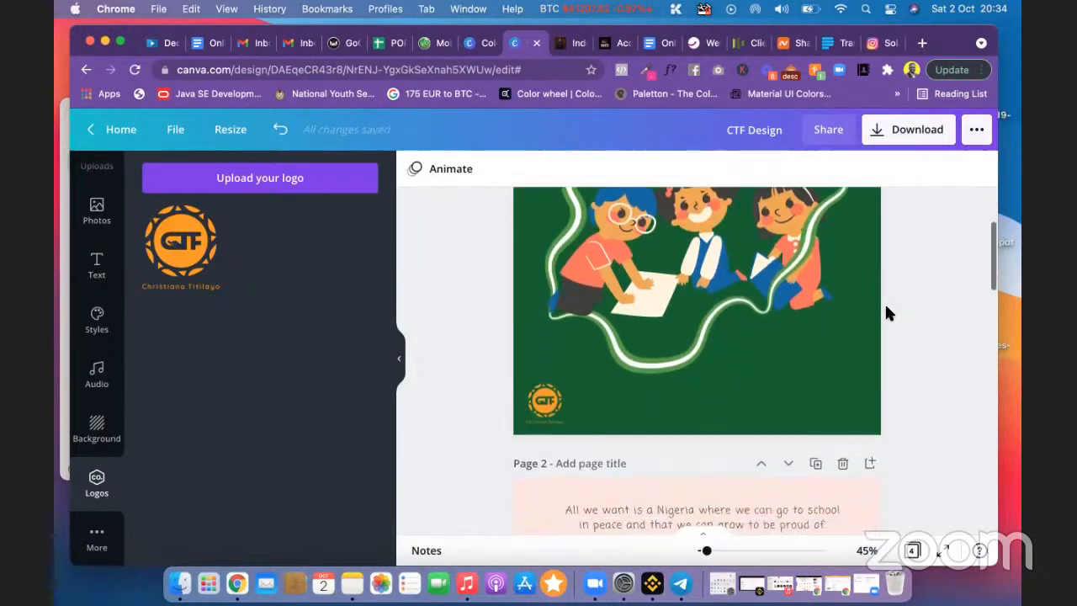
left_click(547, 402)
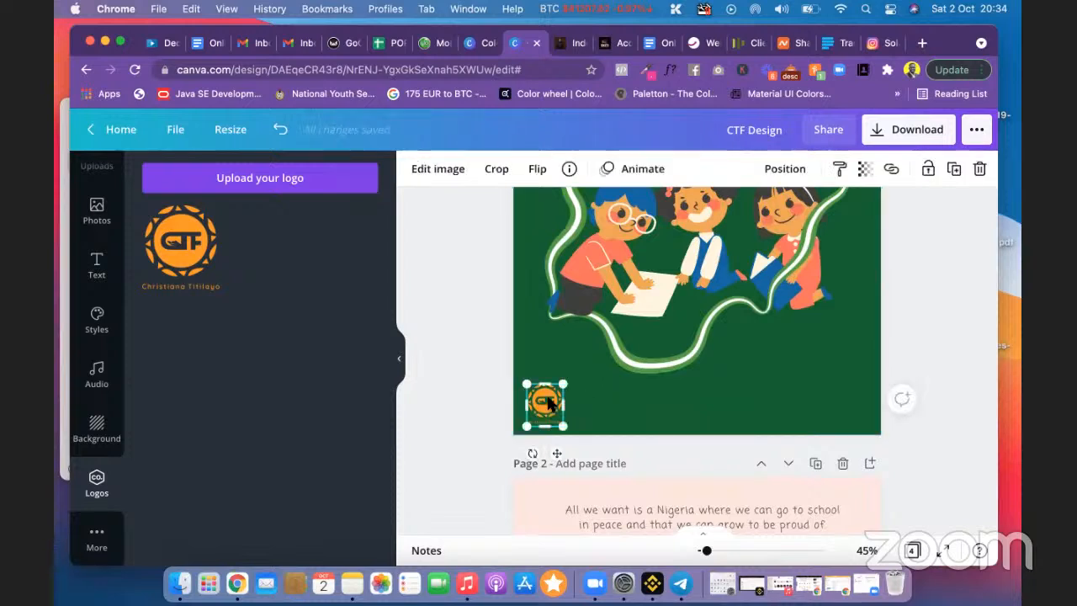
left_click(439, 169)
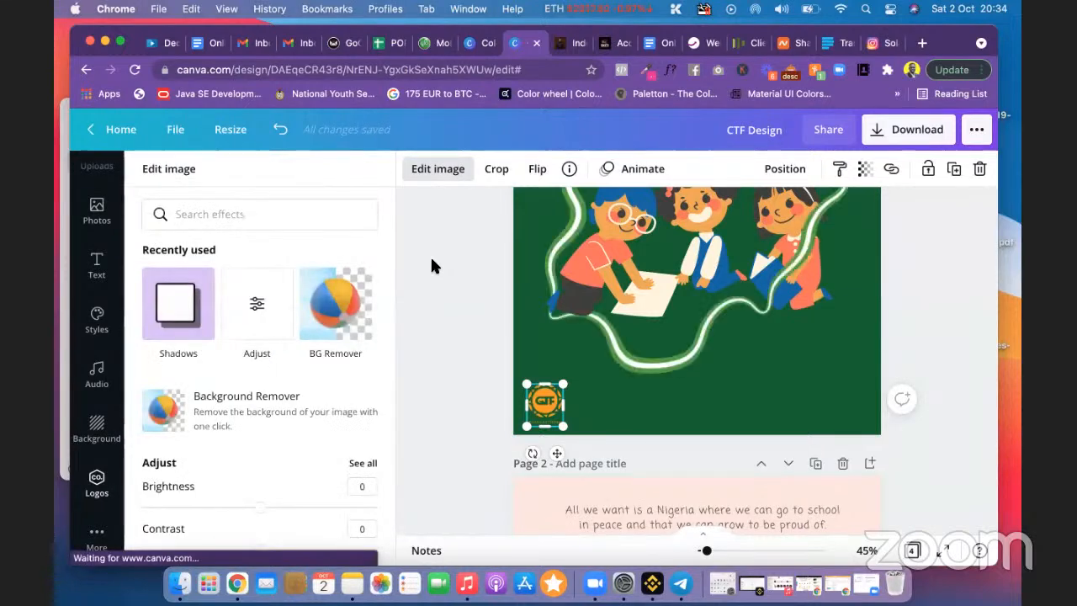
Step: Apply the Pomelo duotone to the CTF logo
scroll(278, 409, "down", 5)
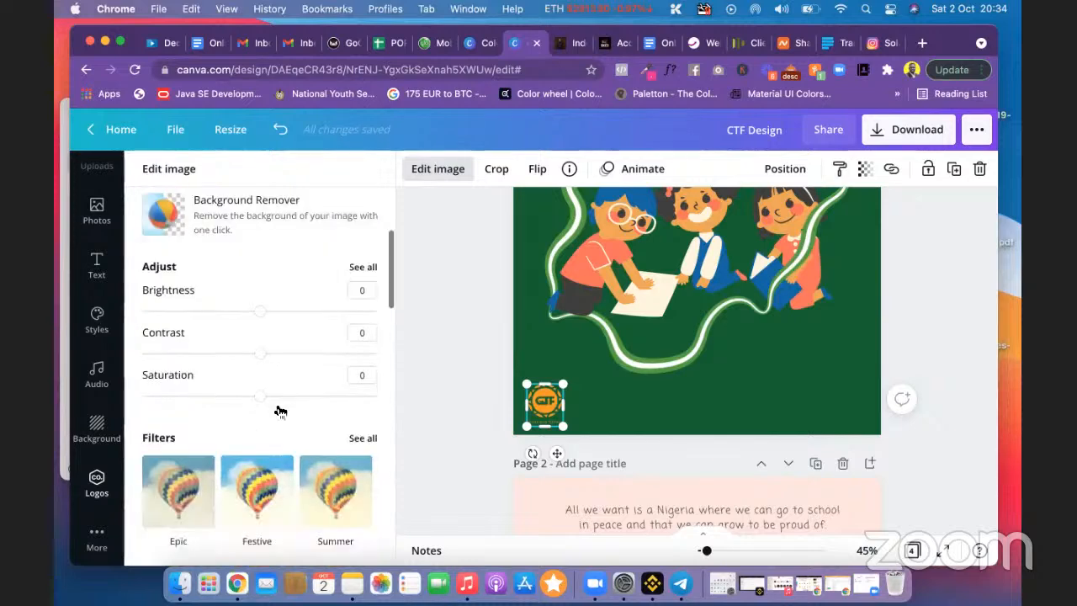
scroll(279, 409, "down", 4)
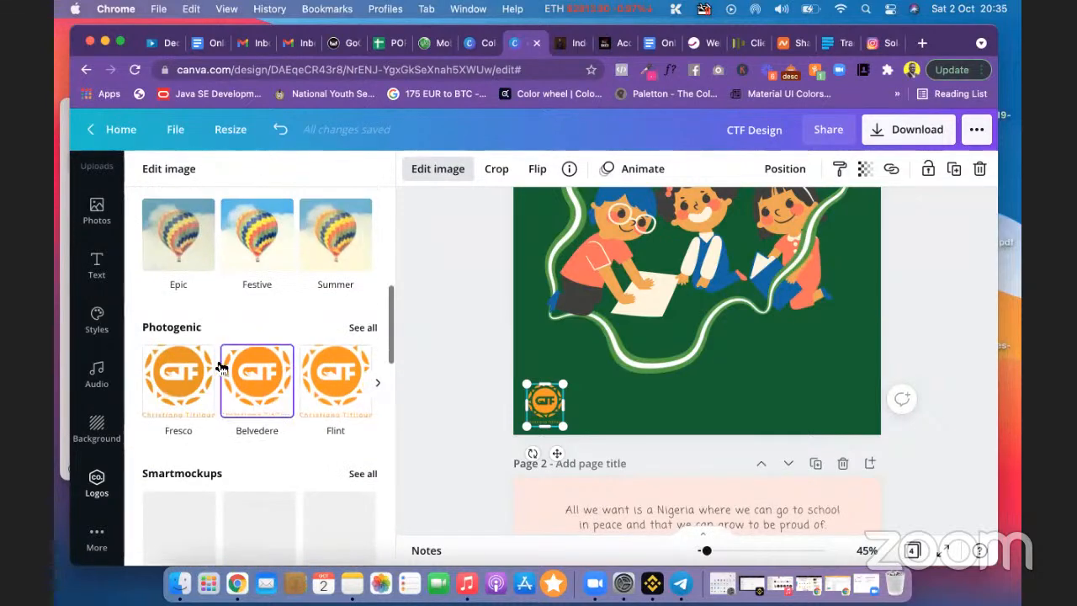
scroll(269, 396, "down", 4)
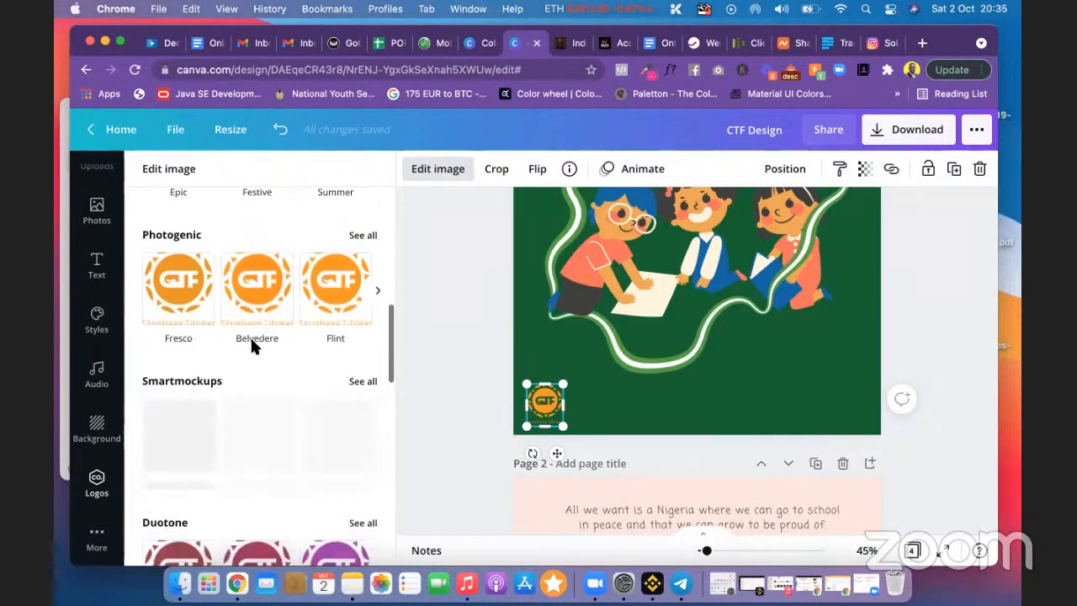
scroll(309, 467, "down", 8)
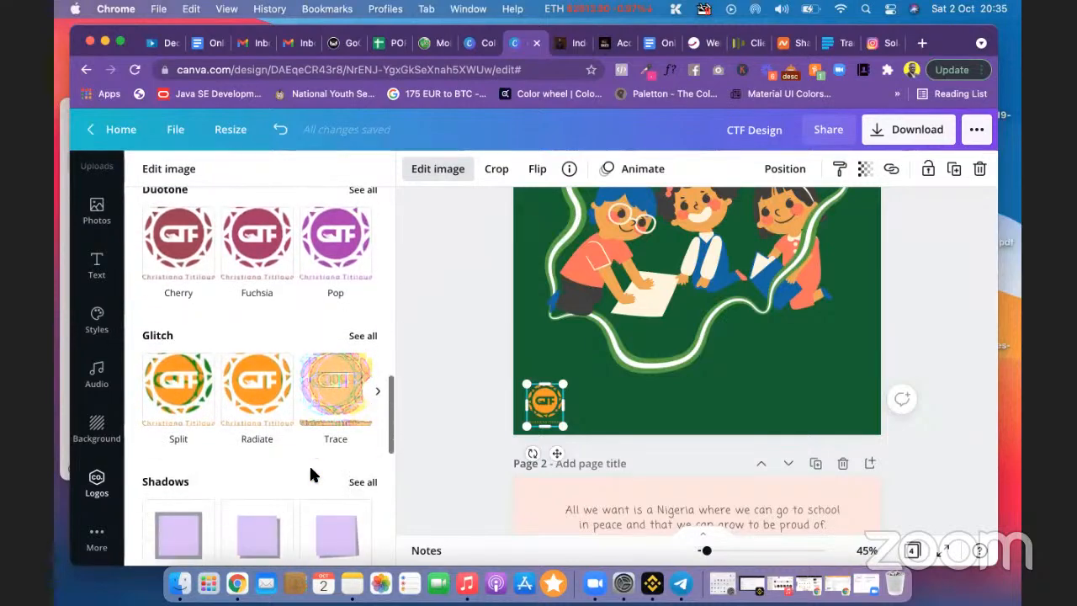
scroll(310, 469, "up", 5)
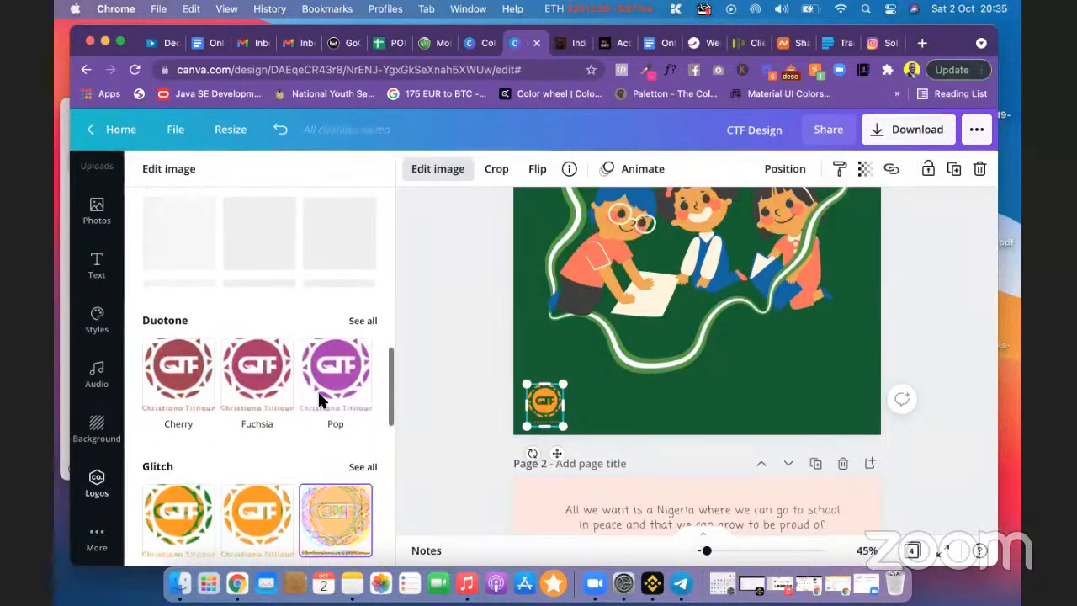
left_click(362, 326)
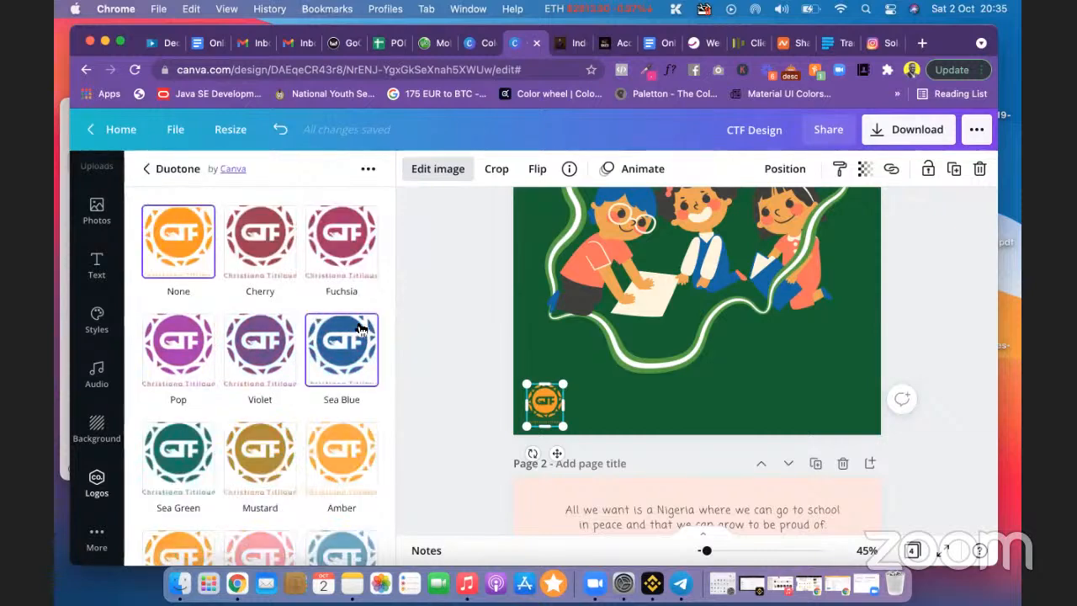
scroll(332, 404, "down", 4)
scroll(324, 435, "down", 5)
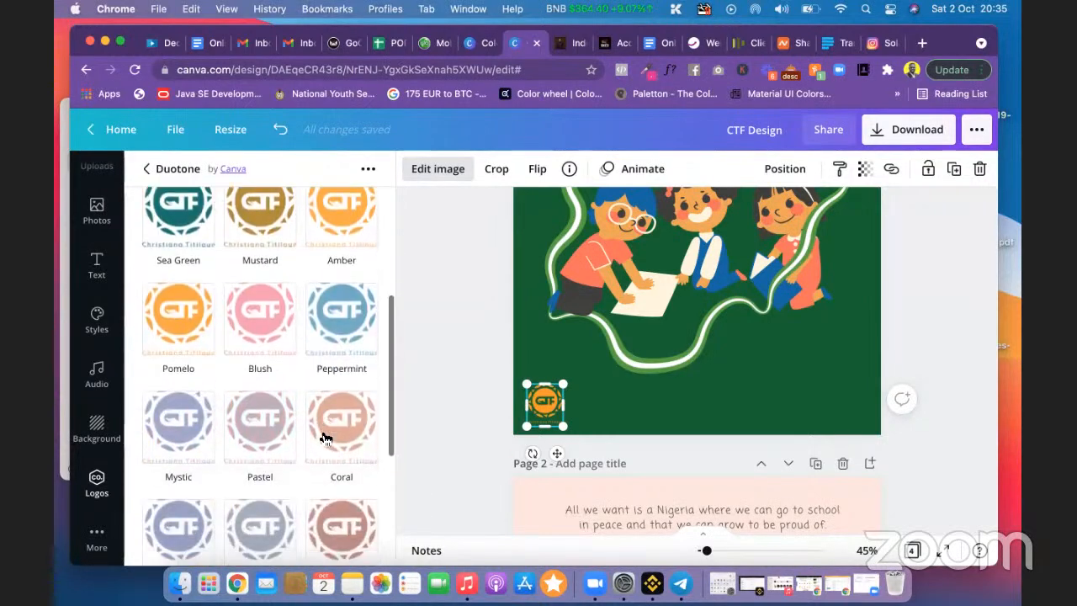
scroll(297, 397, "down", 1)
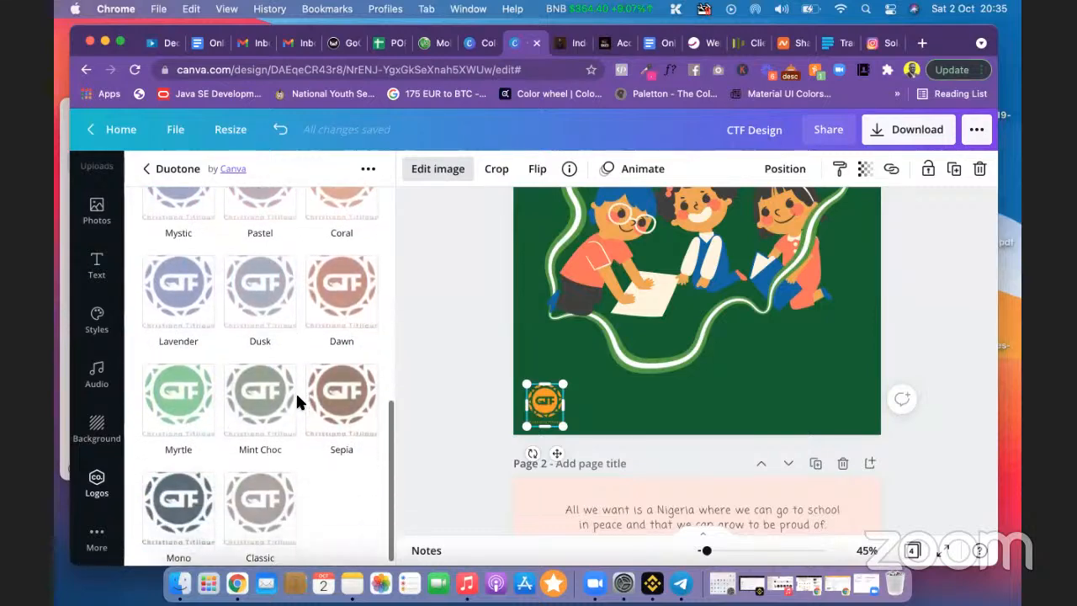
scroll(296, 401, "up", 5)
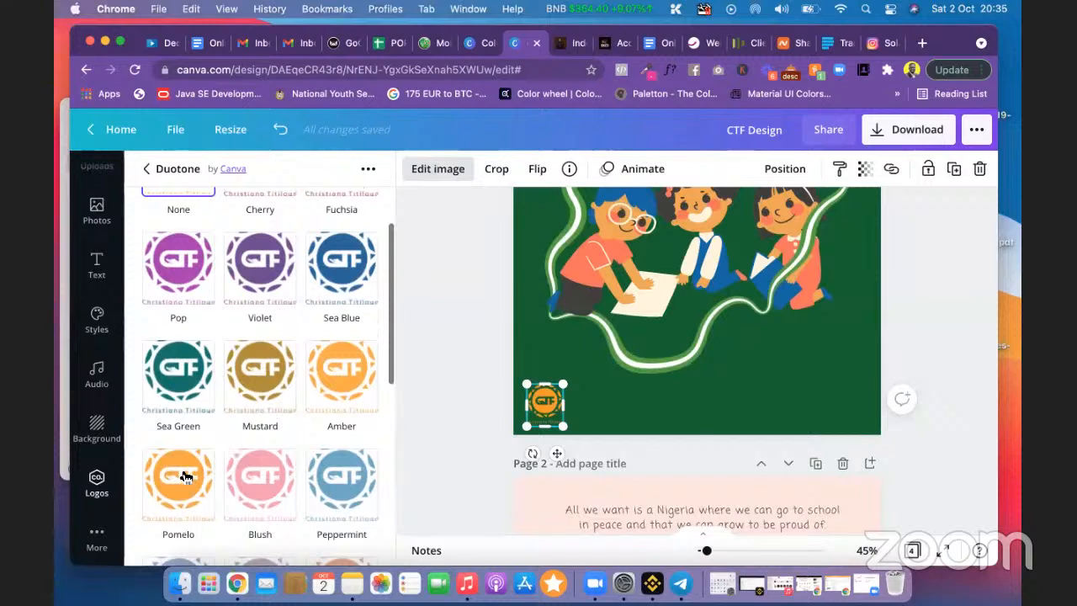
left_click(185, 477)
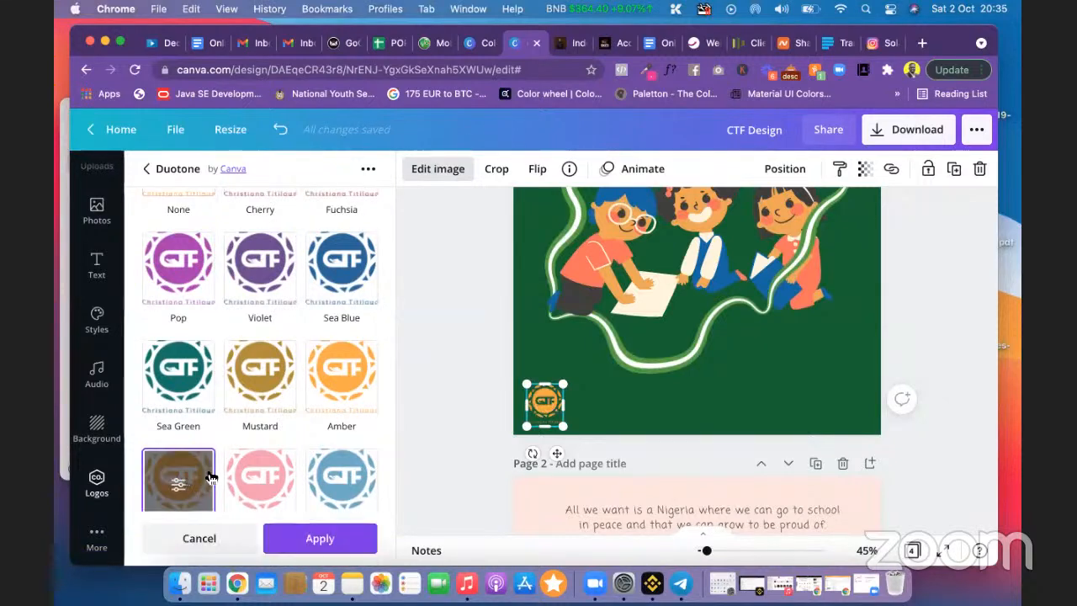
Step: Set the duotone's highlights and shadows both to white and apply it
left_click(177, 485)
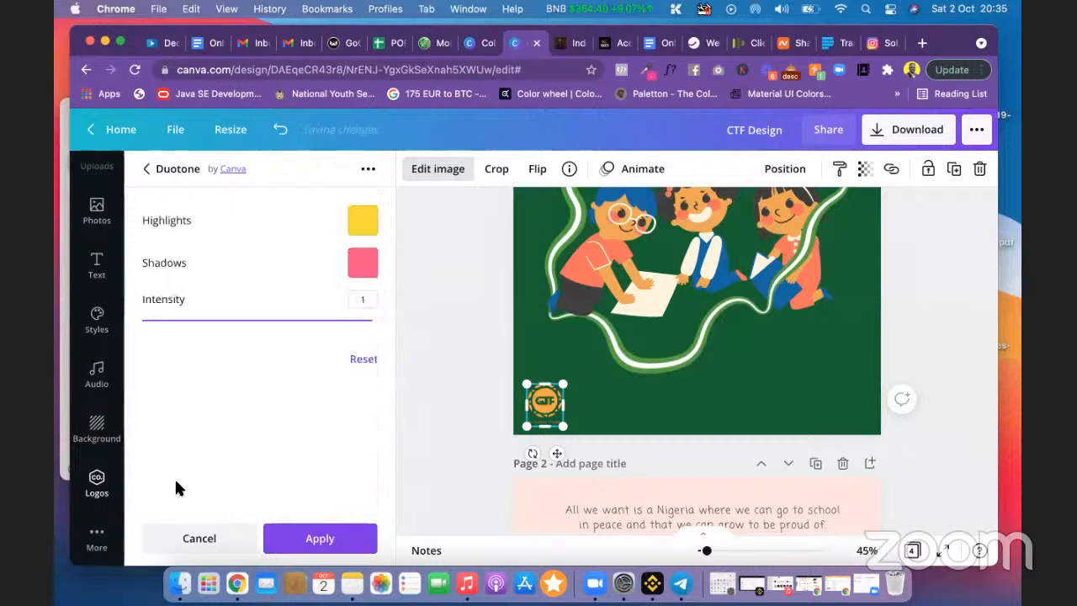
left_click(362, 220)
left_click(490, 368)
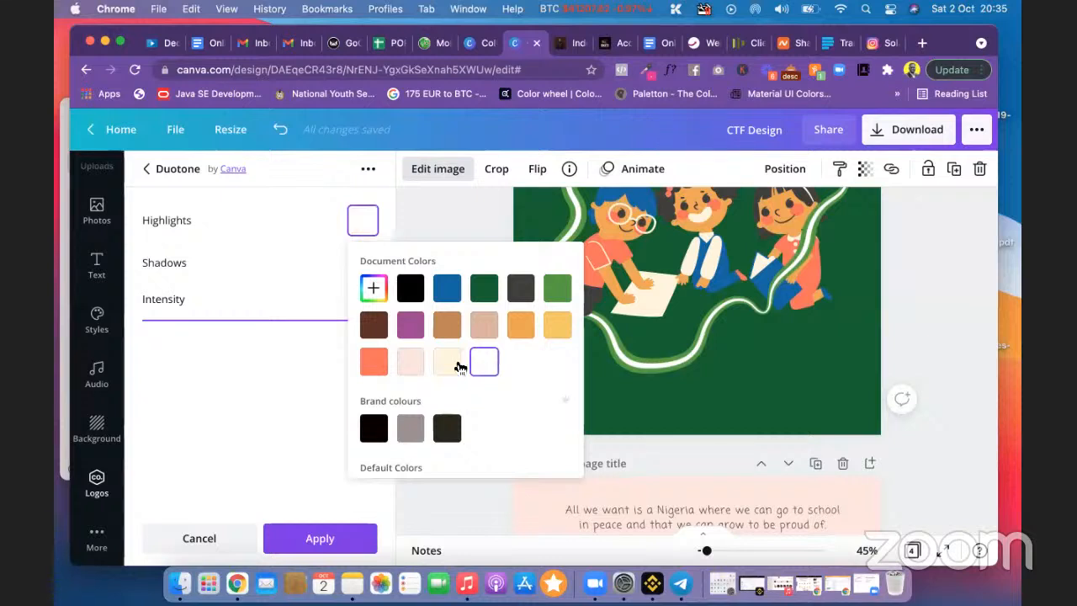
left_click(326, 357)
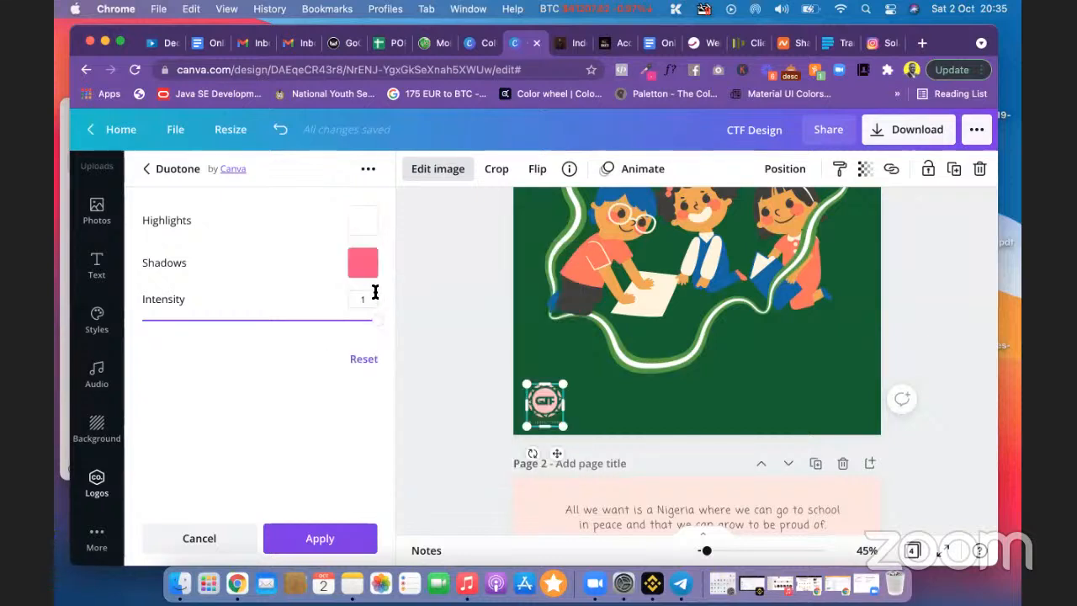
left_click(362, 265)
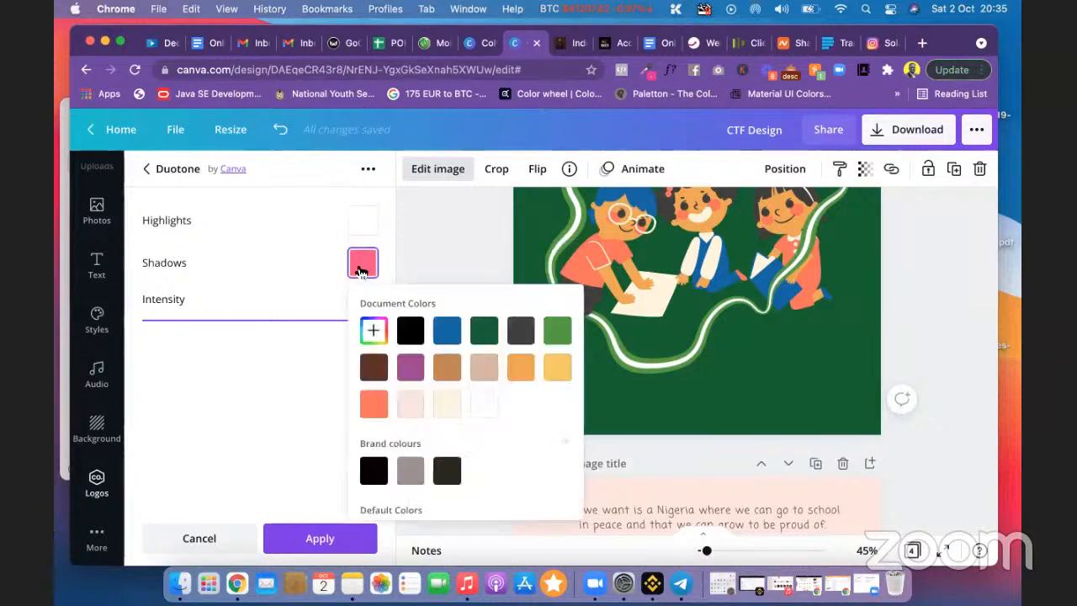
left_click(481, 406)
left_click(435, 209)
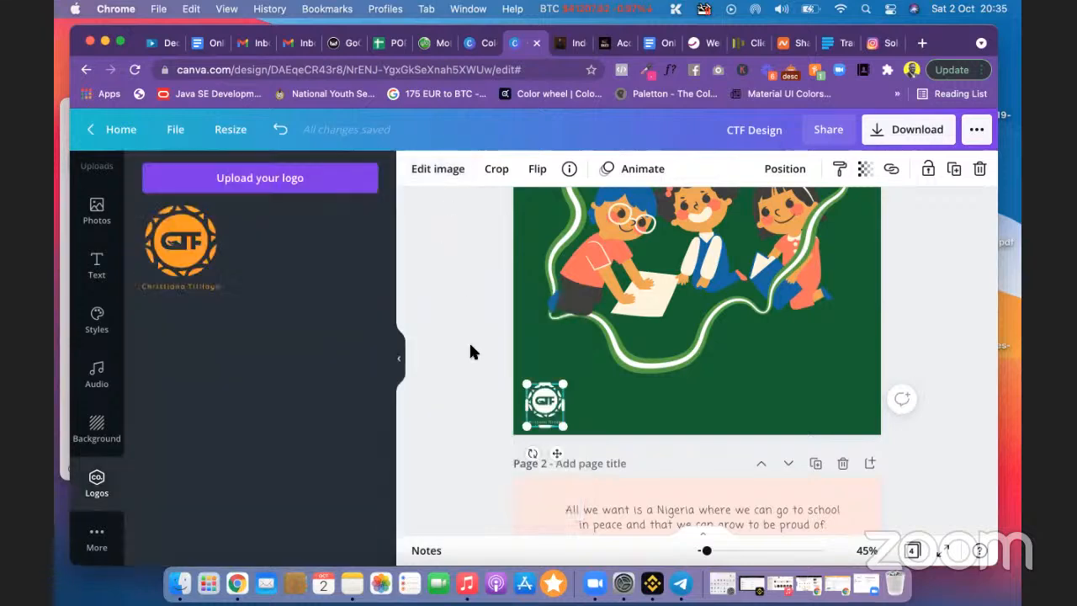
left_click(470, 352)
scroll(462, 351, "up", 3)
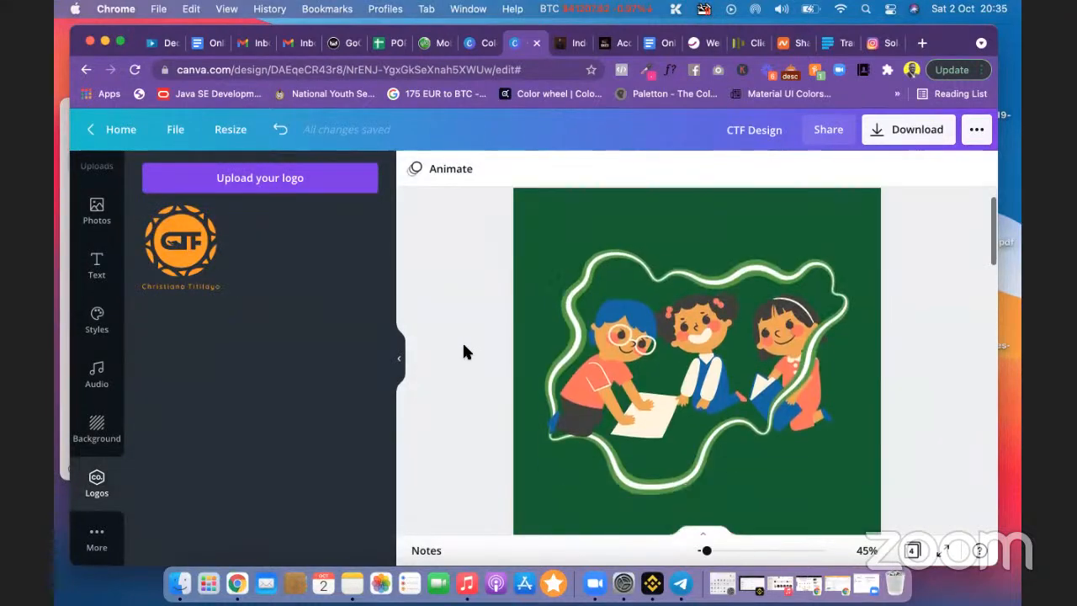
scroll(463, 352, "down", 3)
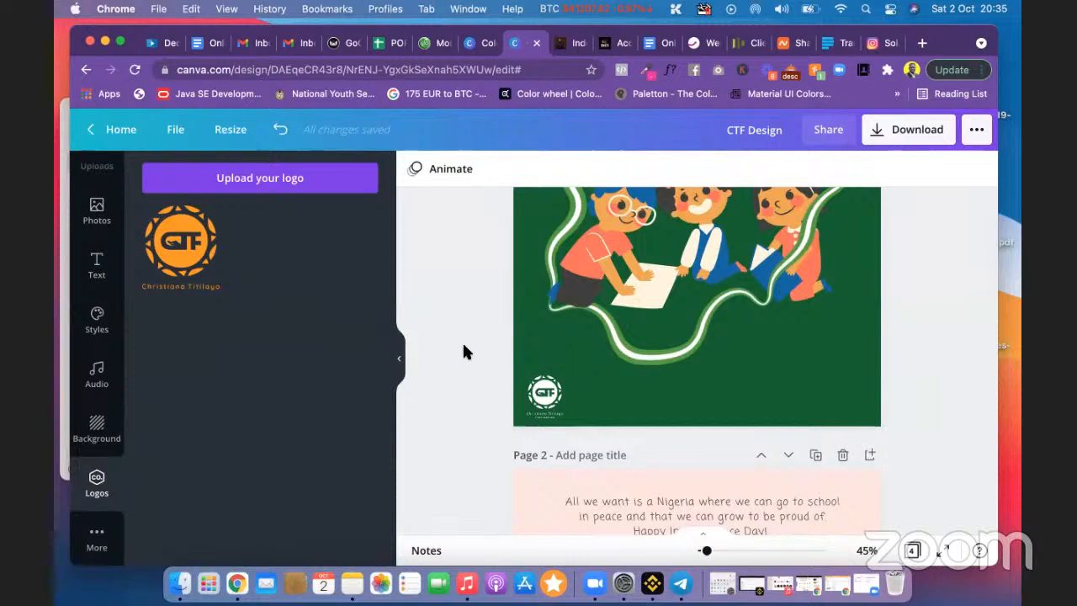
key("super+z")
key("super+z")
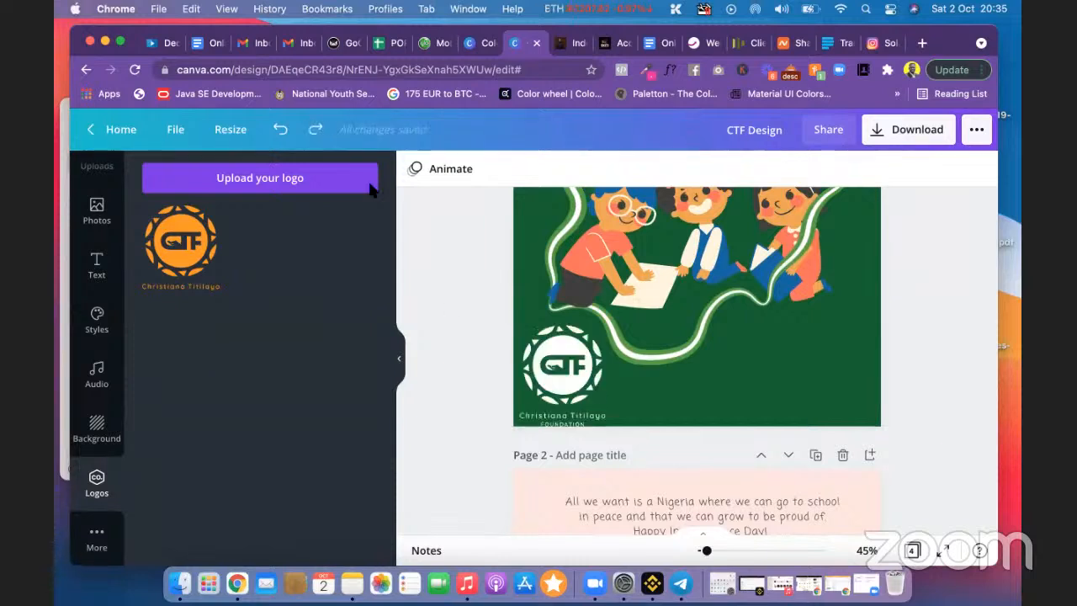
left_click(282, 131)
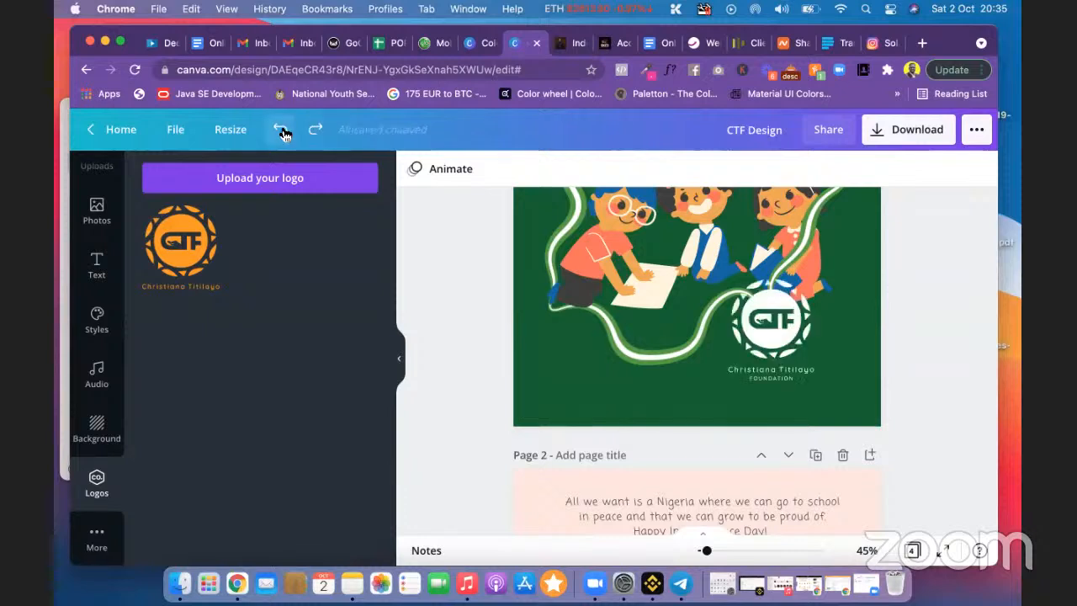
left_click(327, 128)
left_click(327, 128)
left_click(327, 128)
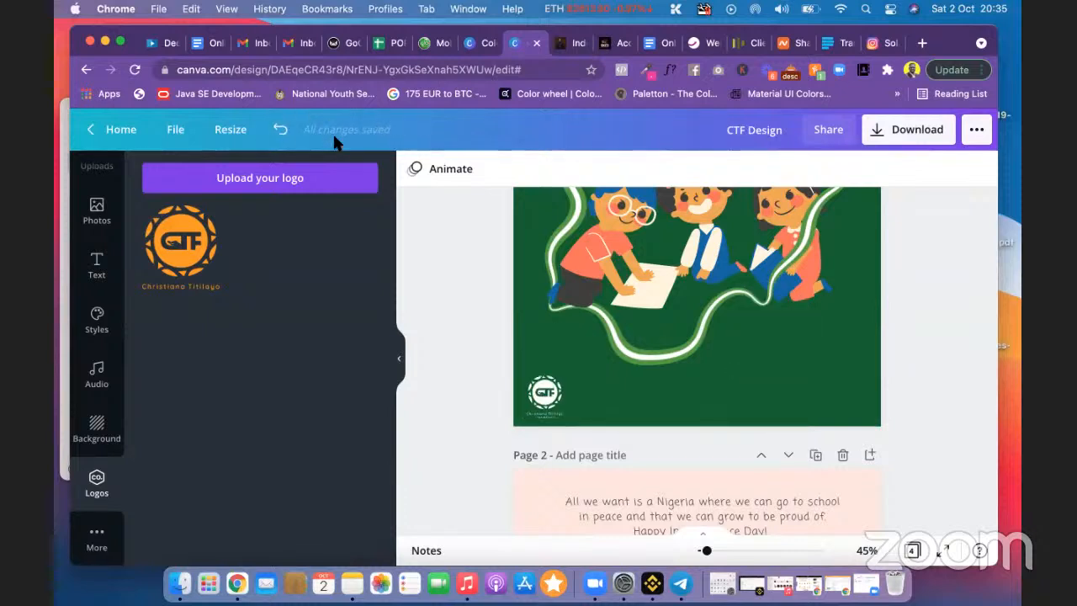
left_click(543, 398)
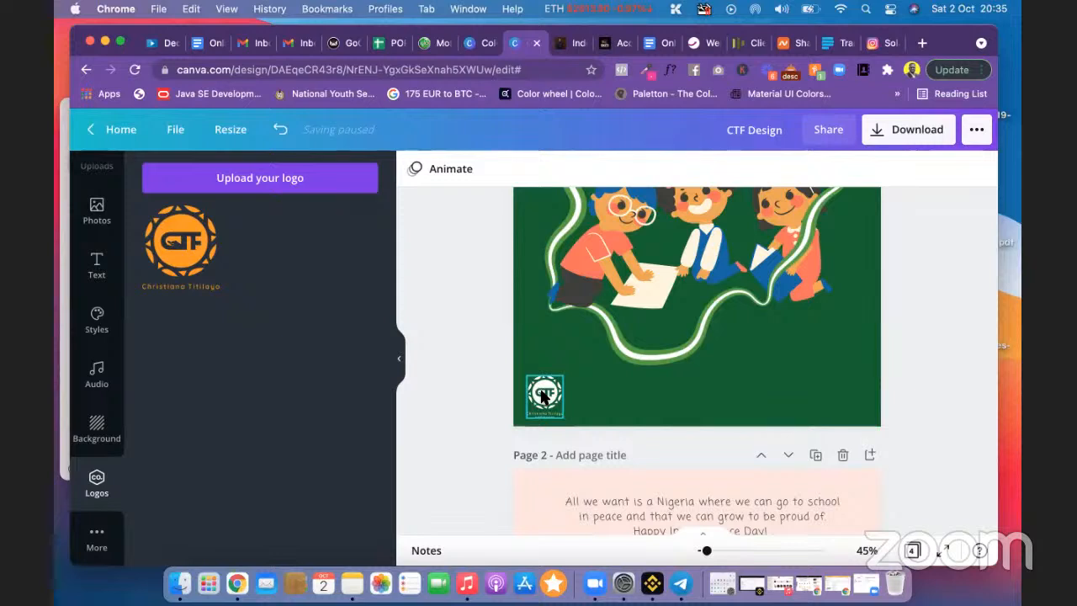
Step: Give the small bottom-left CTF logo the Sea Green duotone from the full duotone list
left_click(545, 395)
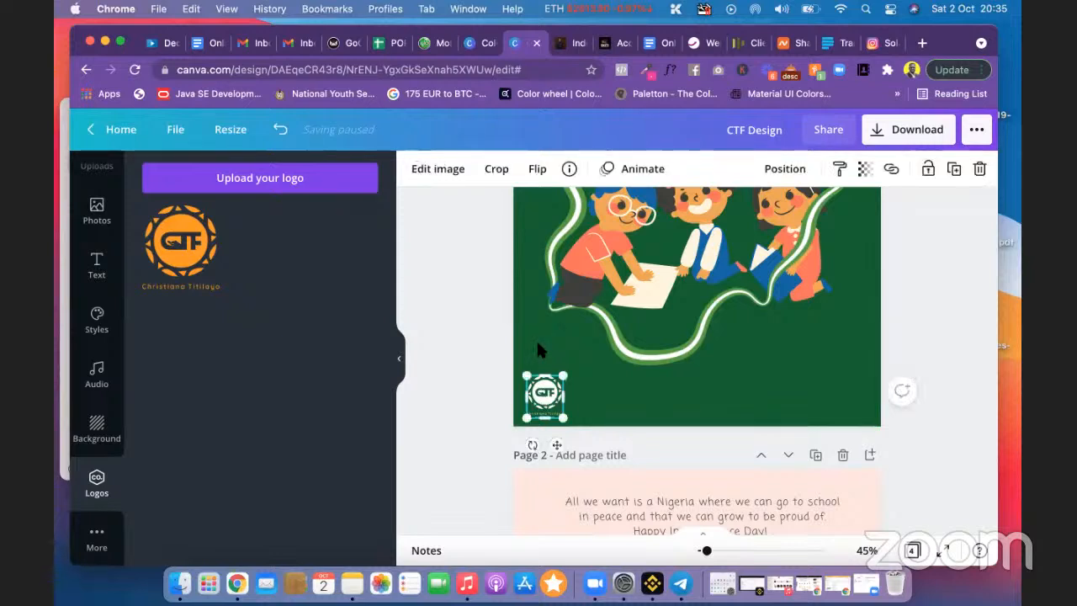
left_click(440, 167)
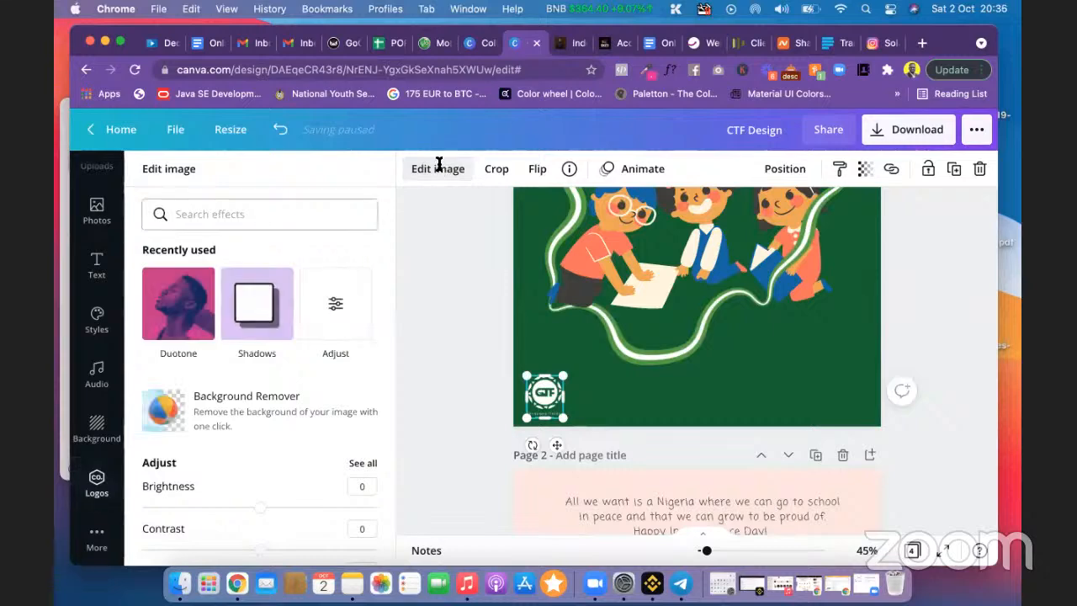
scroll(261, 337, "down", 3)
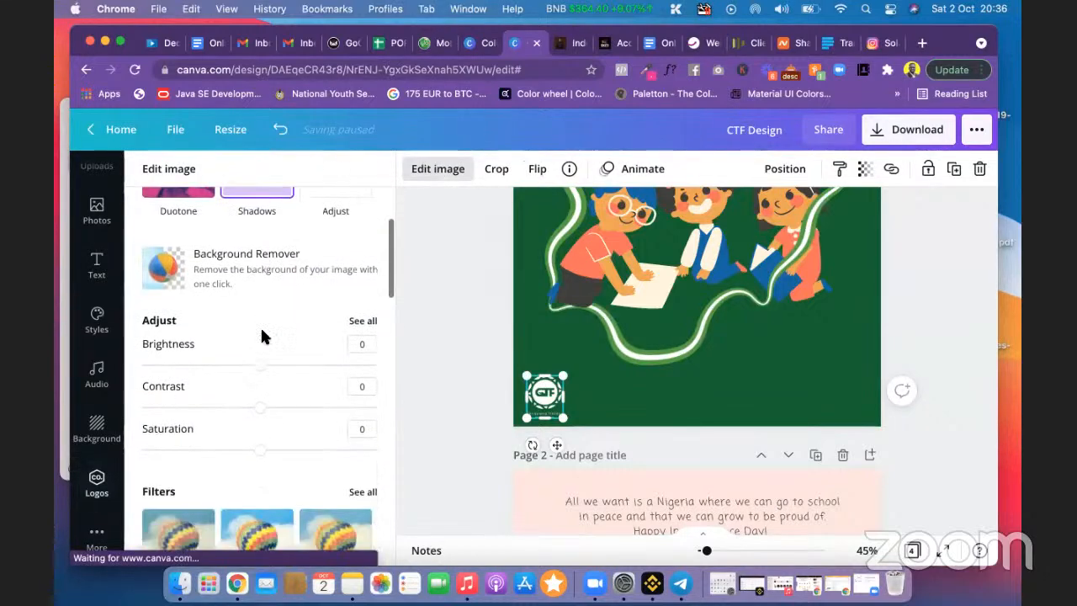
scroll(262, 336, "down", 5)
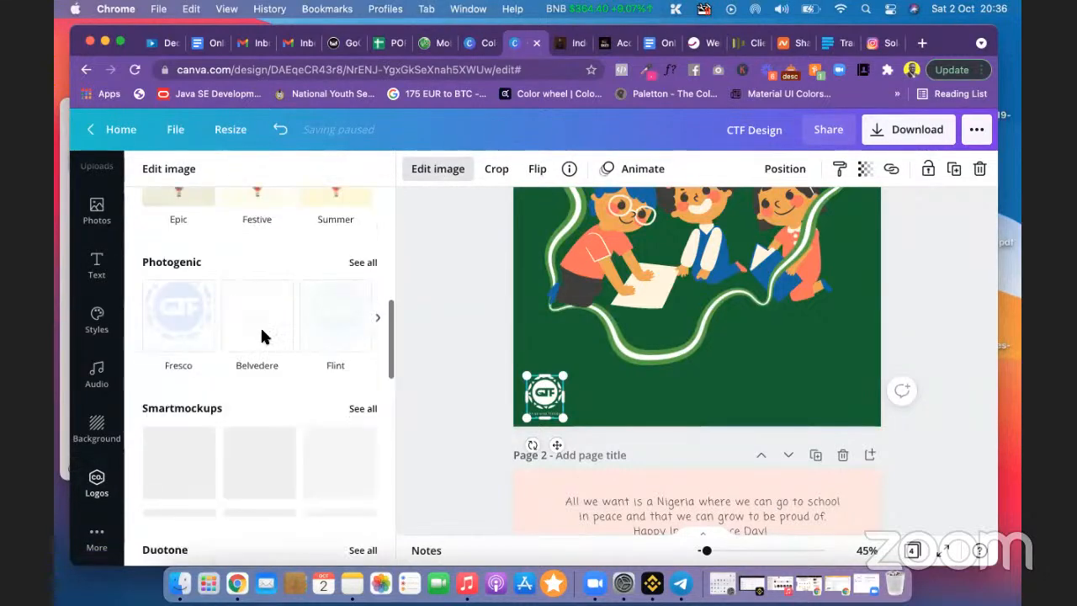
scroll(260, 333, "down", 2)
scroll(260, 333, "down", 3)
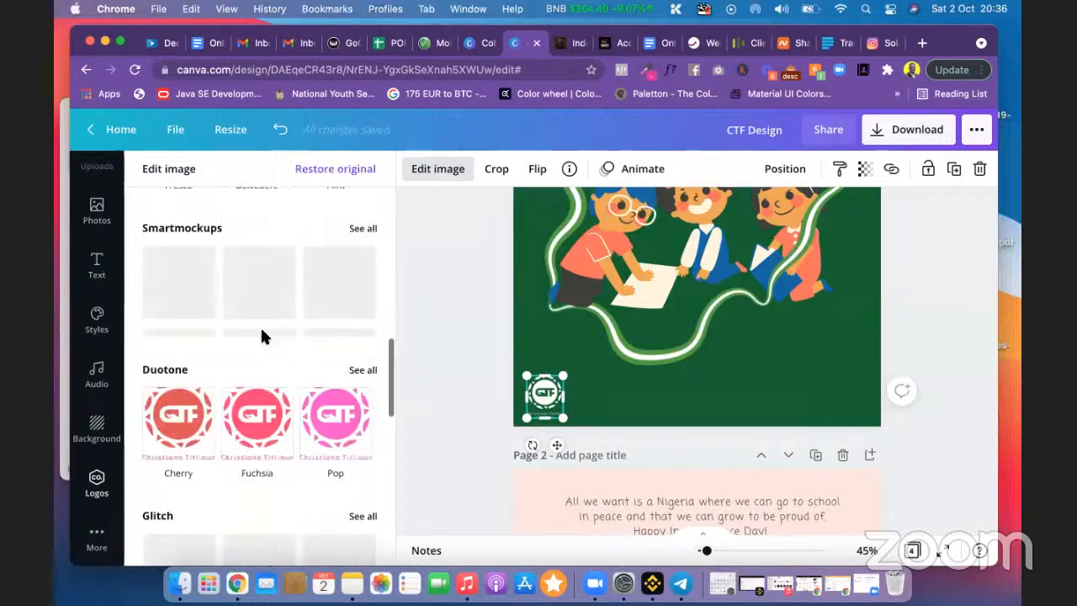
scroll(262, 336, "down", 2)
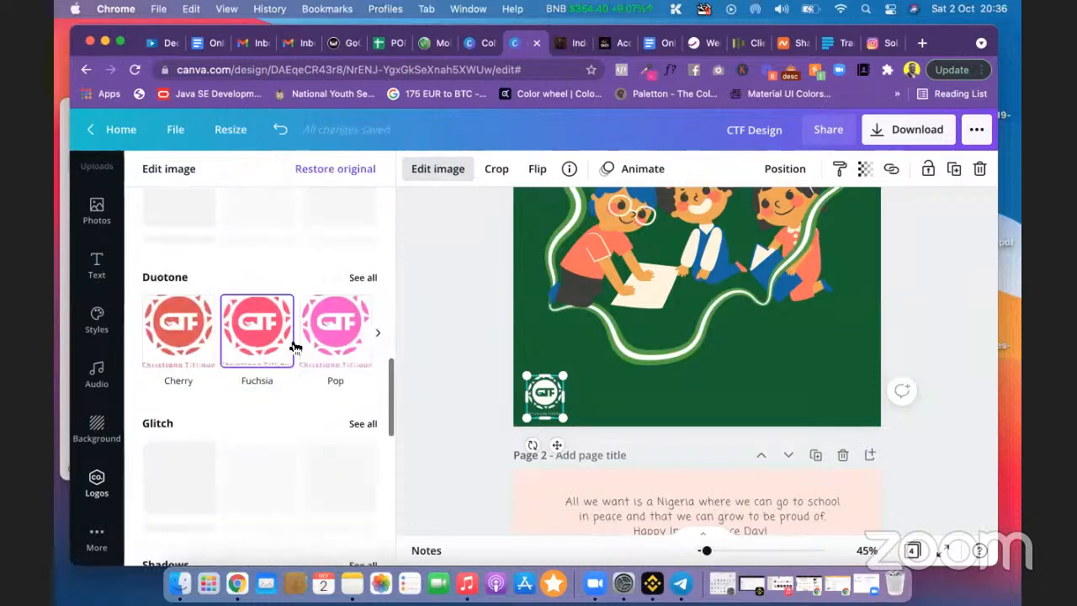
left_click(365, 279)
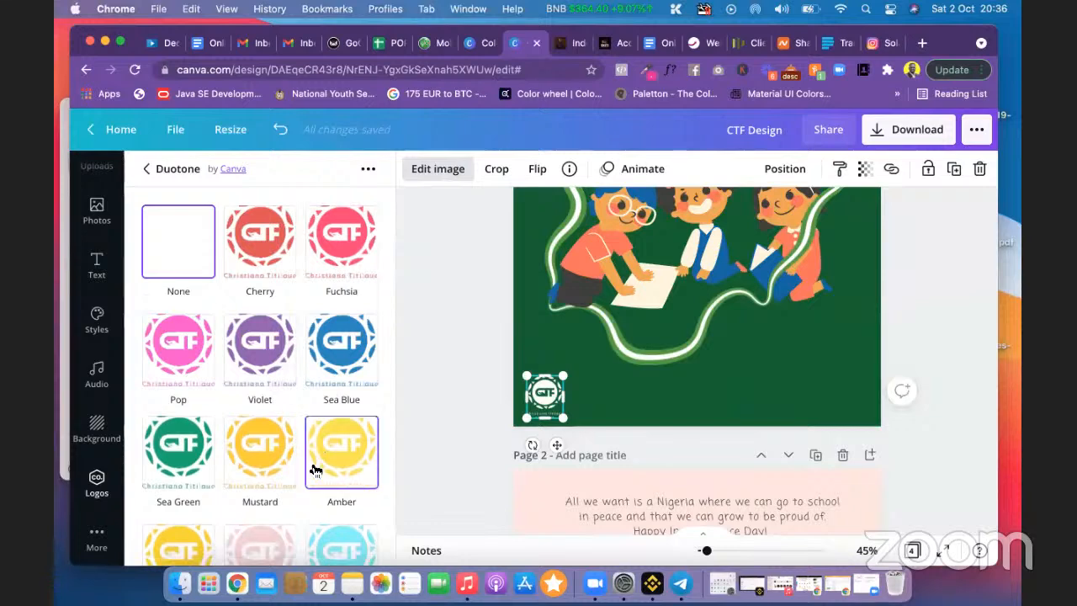
scroll(313, 470, "down", 3)
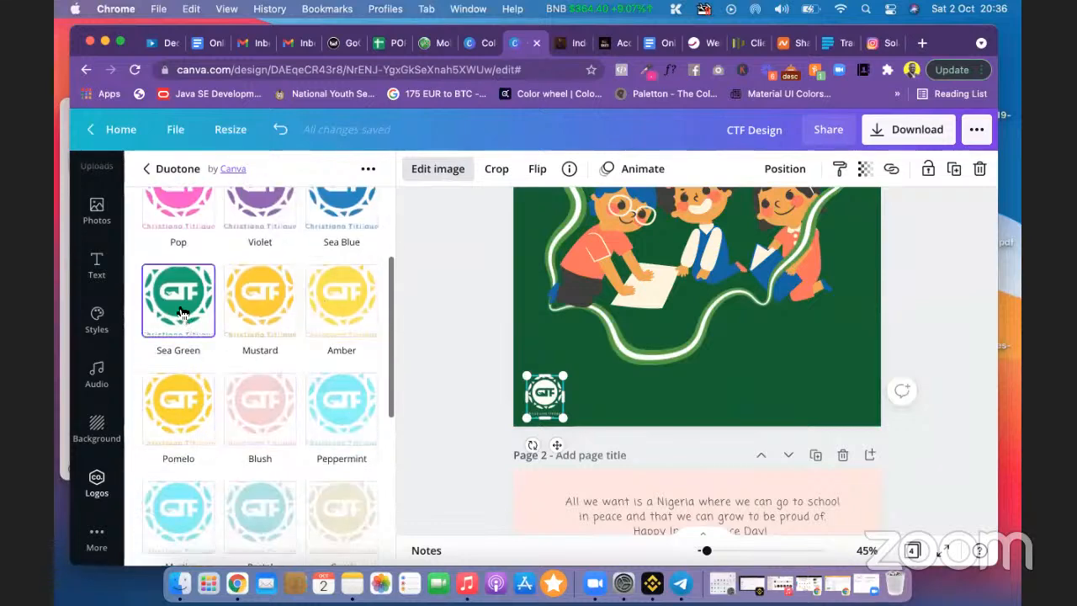
left_click(180, 313)
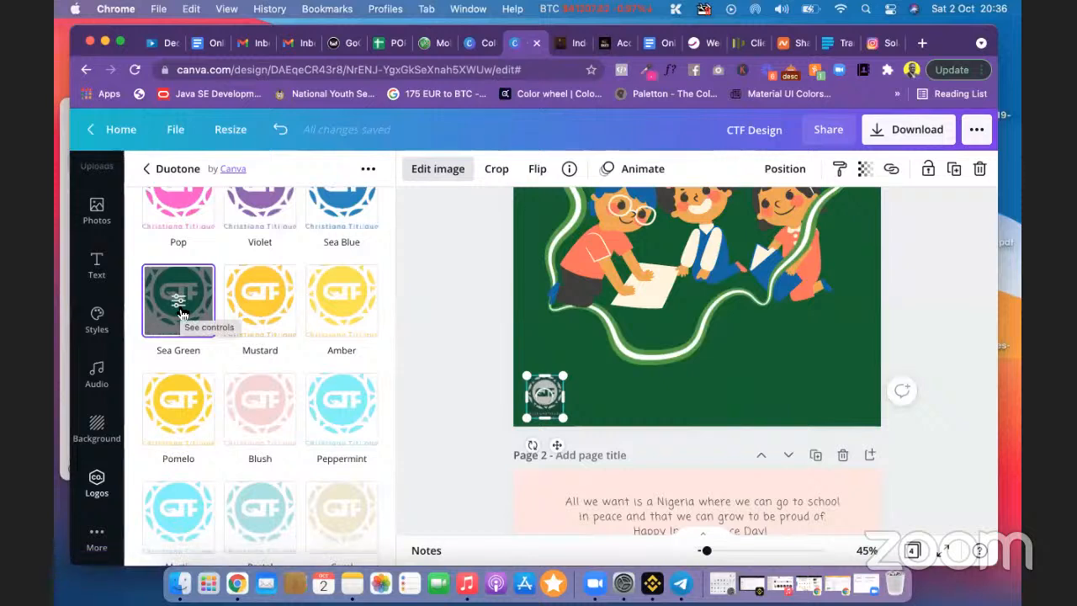
left_click(472, 371)
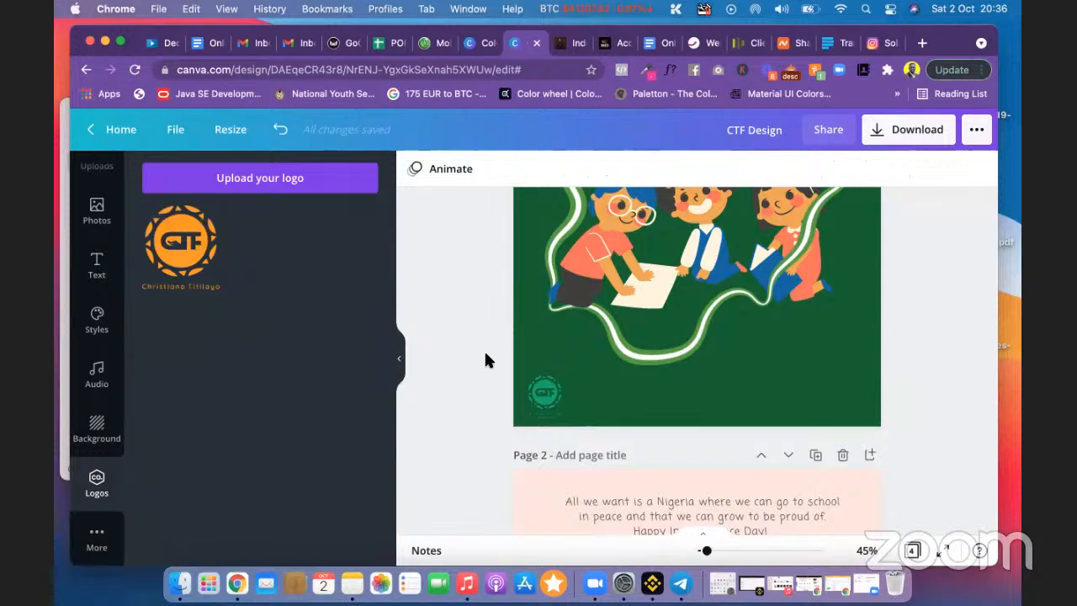
Step: Add another copy of the CTF logo to page 1 and bring up the heading and body text options
scroll(467, 305, "up", 3)
scroll(467, 306, "down", 3)
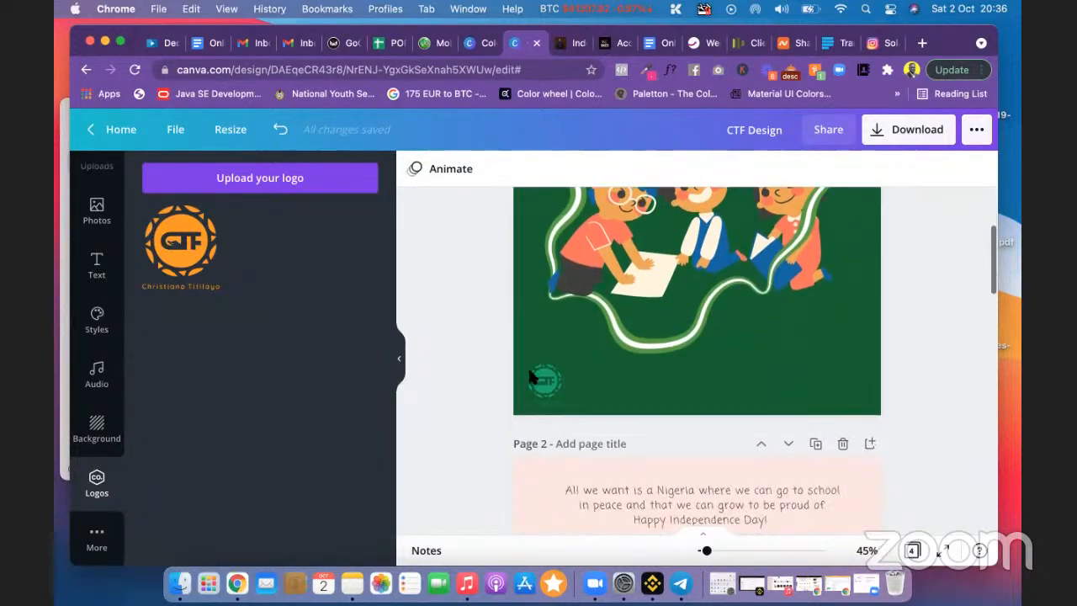
scroll(530, 377, "down", 1)
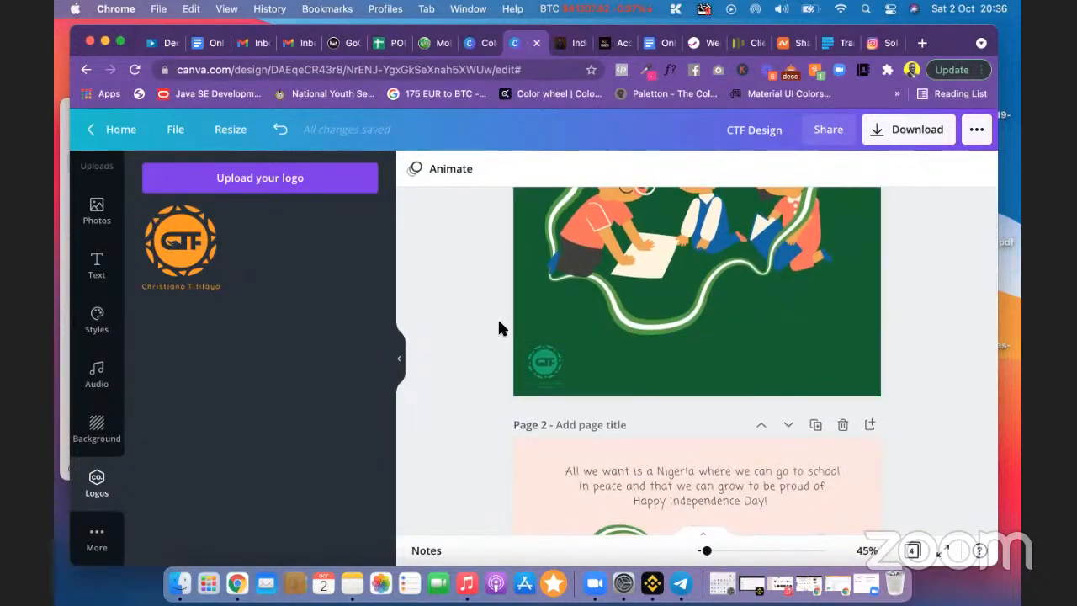
scroll(928, 389, "down", 5)
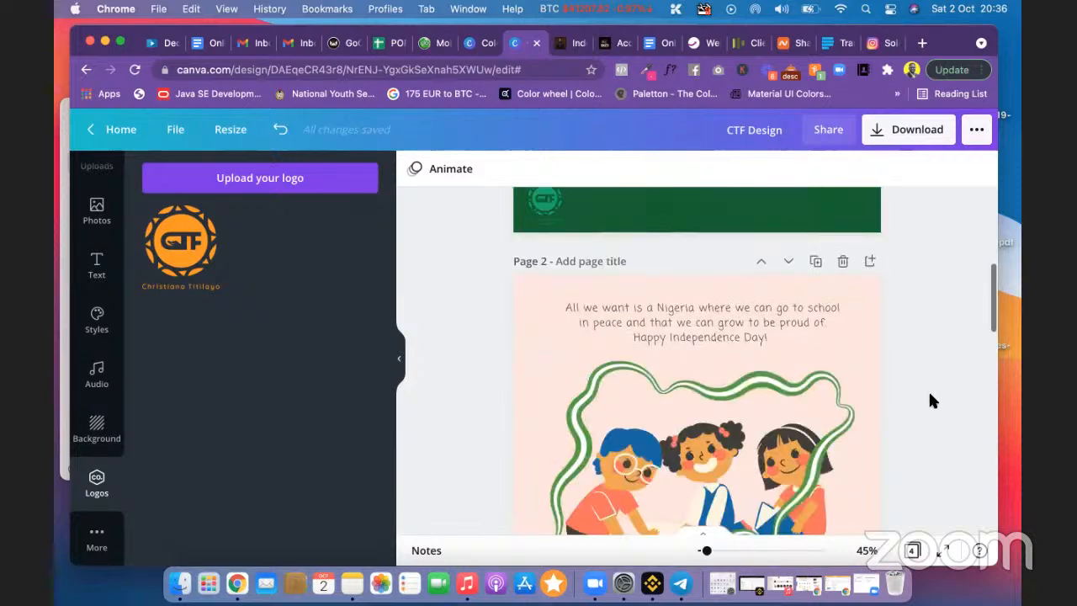
scroll(930, 401, "up", 3)
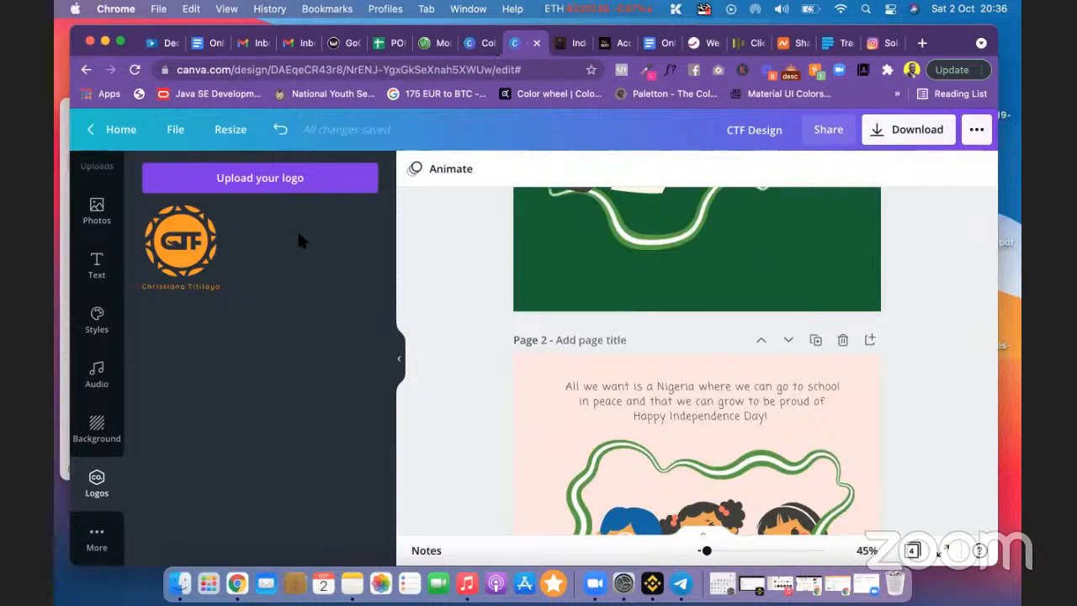
left_click(196, 284)
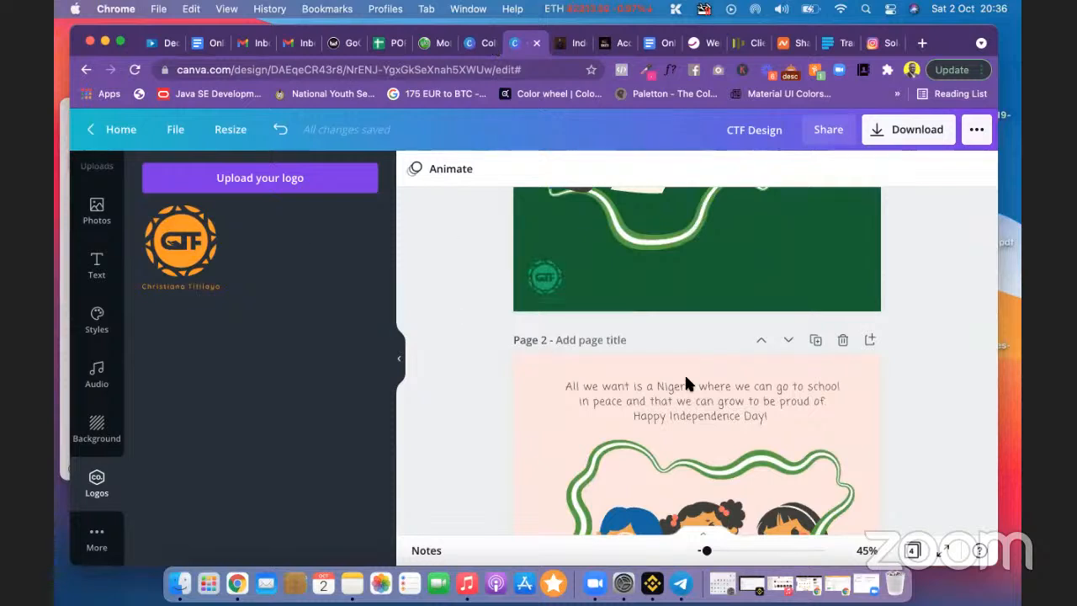
scroll(702, 385, "up", 6)
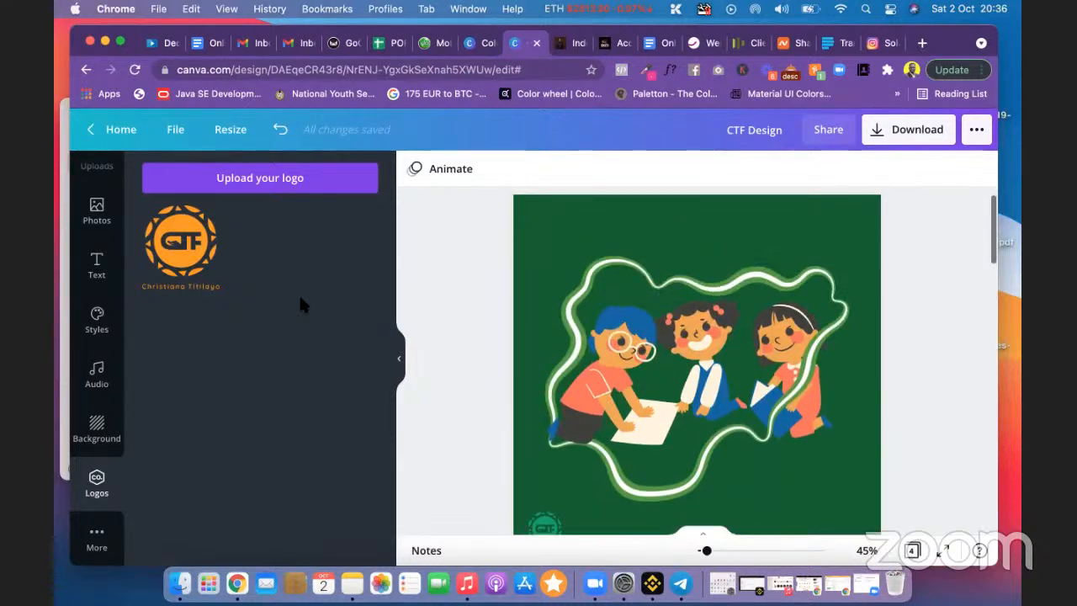
left_click(101, 271)
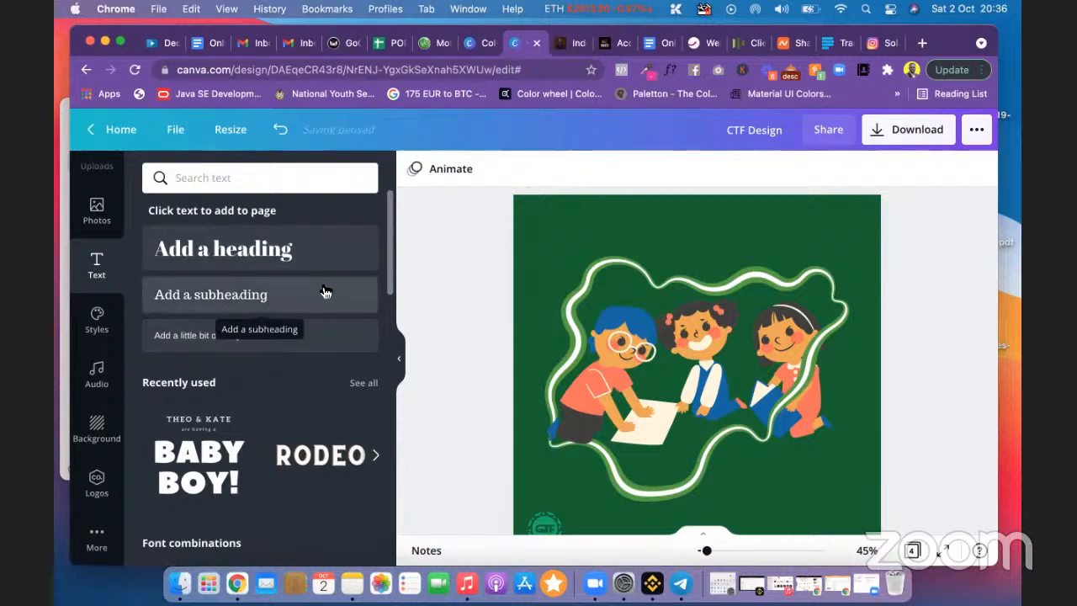
scroll(478, 271, "down", 1)
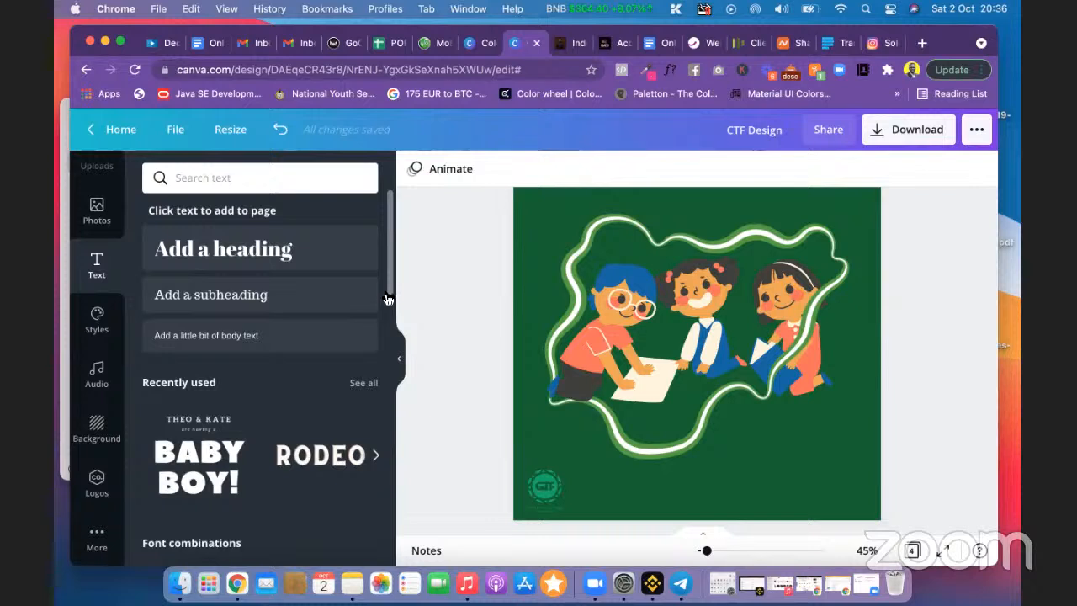
Step: Add a small body text box and move it to the post's bottom-right corner
left_click(235, 340)
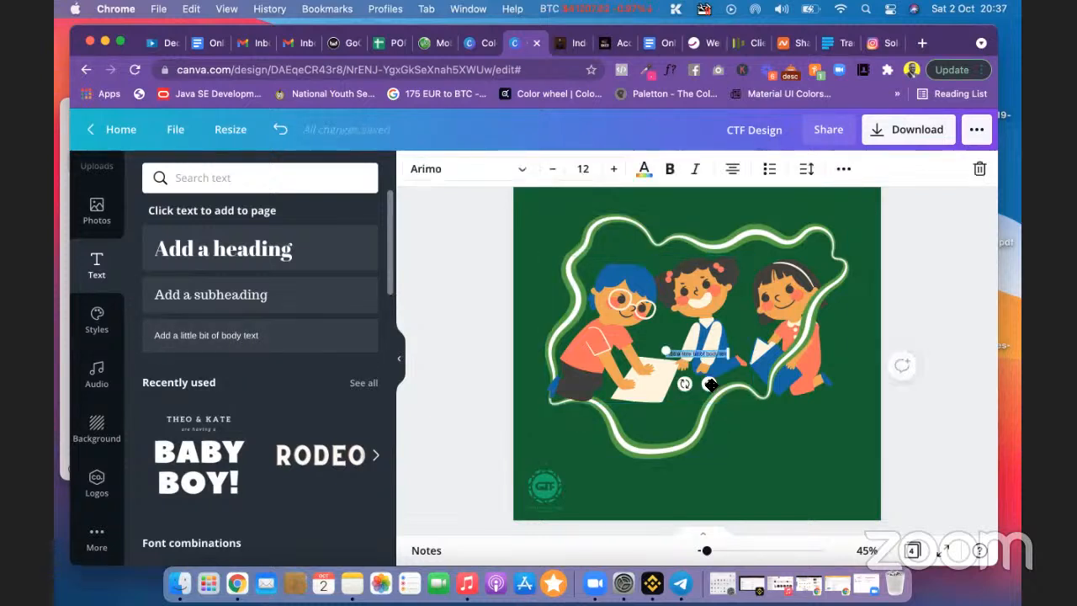
left_click_drag(711, 384, 847, 532)
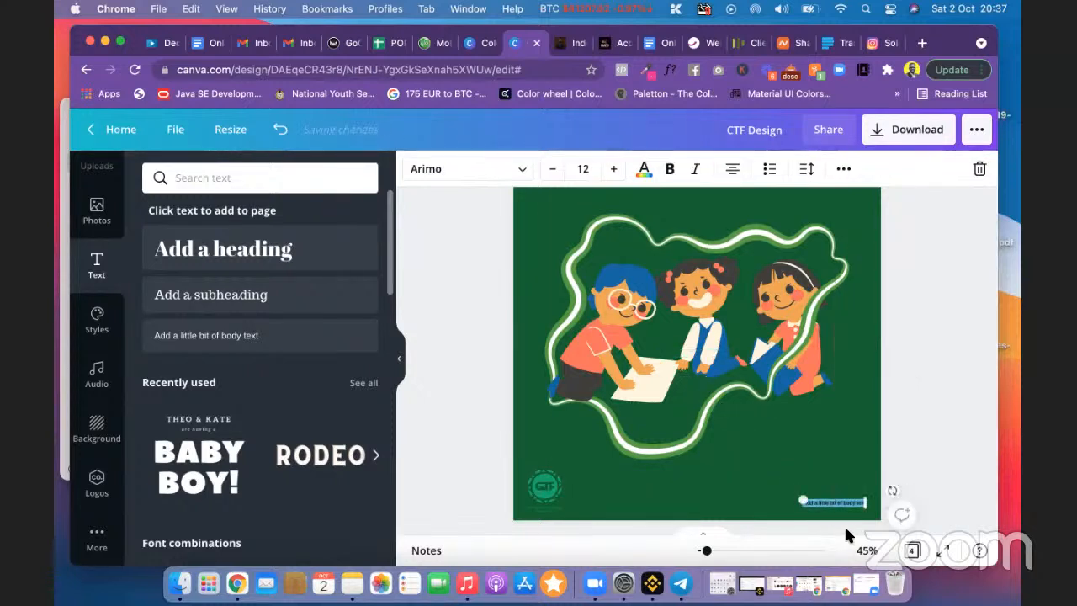
left_click(929, 466)
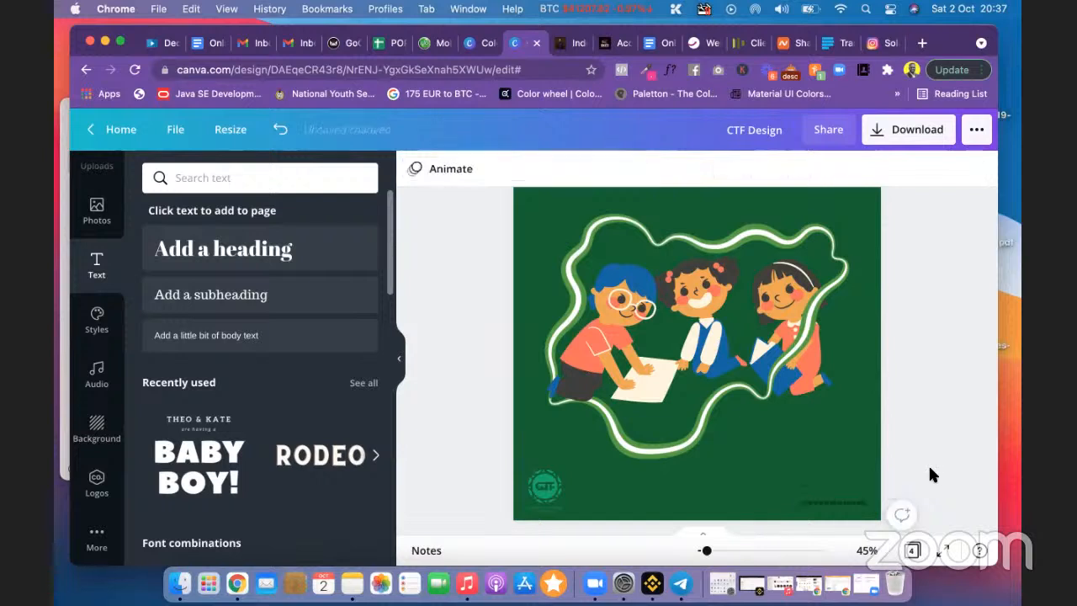
Step: Replace the text box's placeholder with 'CTF2021'
left_click(836, 502)
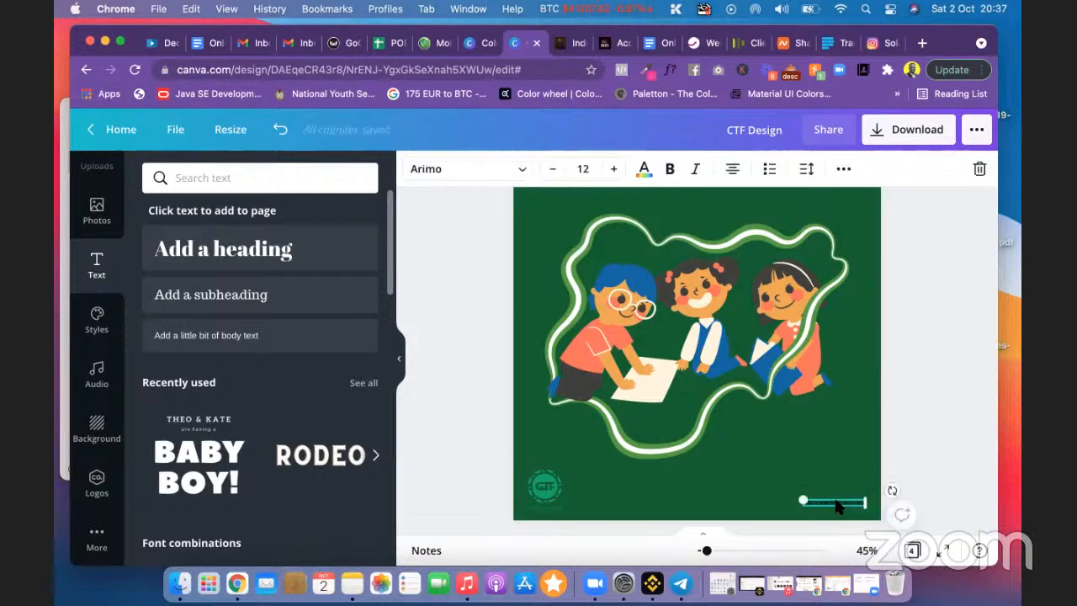
left_click(837, 503)
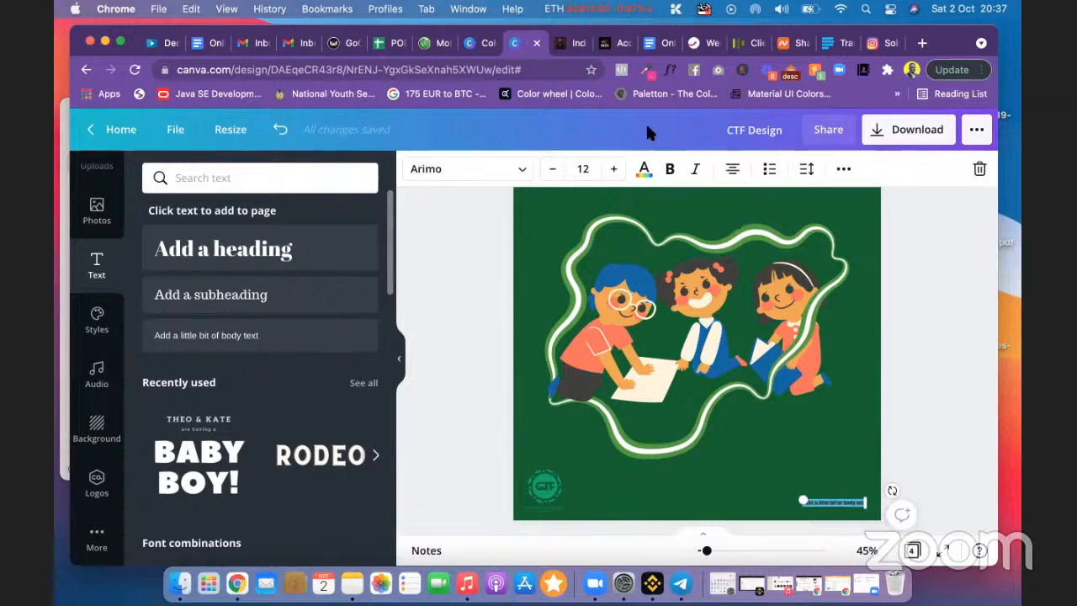
left_click(896, 454)
double_click(838, 500)
key("BackSpace")
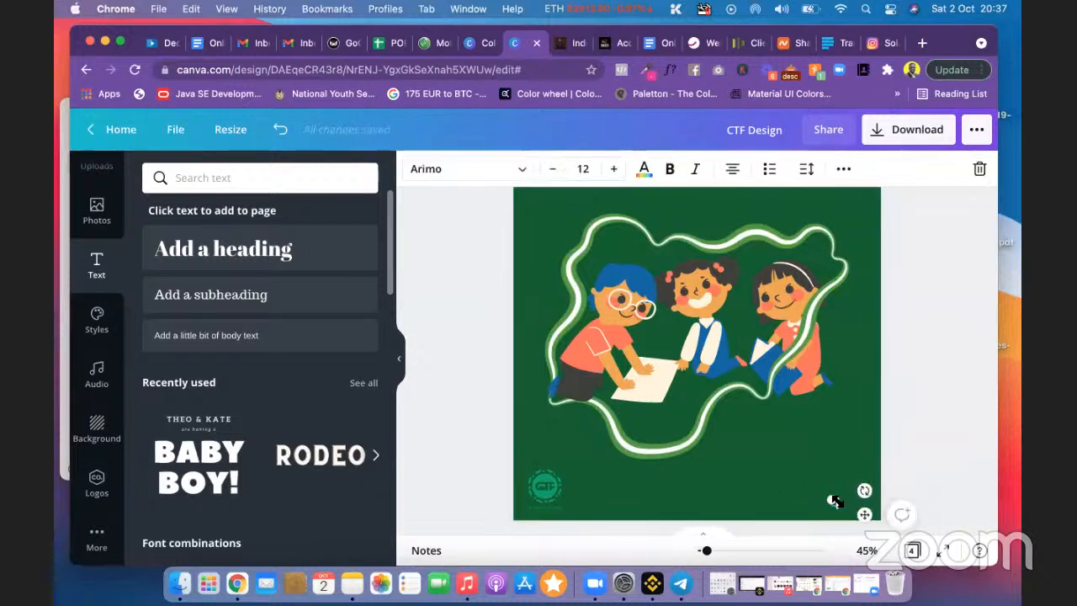
type("CTF2021")
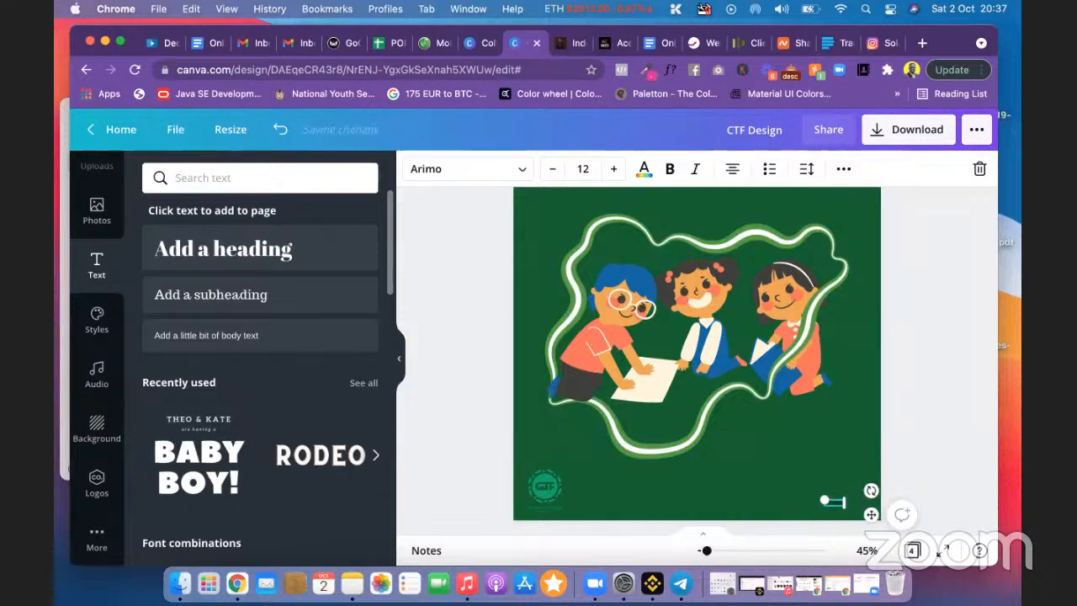
Step: Look at the text colour choices, then switch to the Under the Ferns palette
left_click(644, 171)
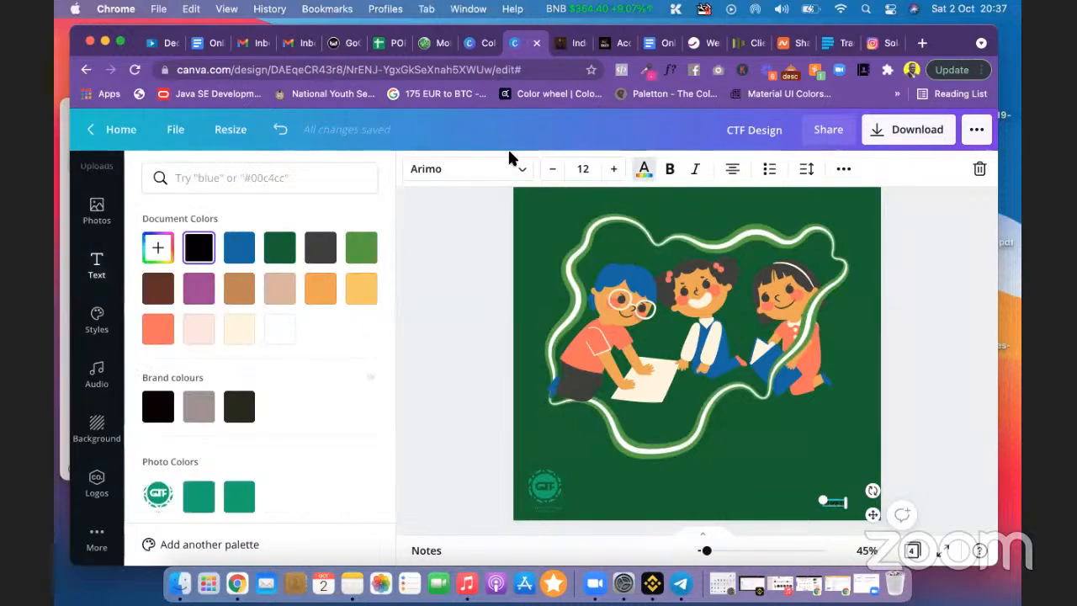
key("Escape")
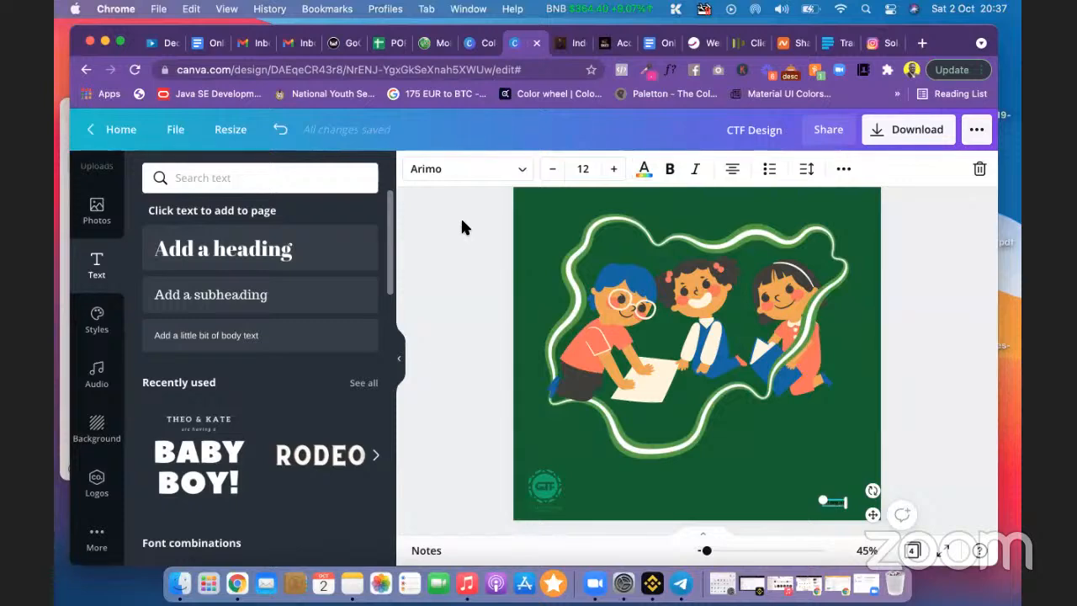
left_click(482, 43)
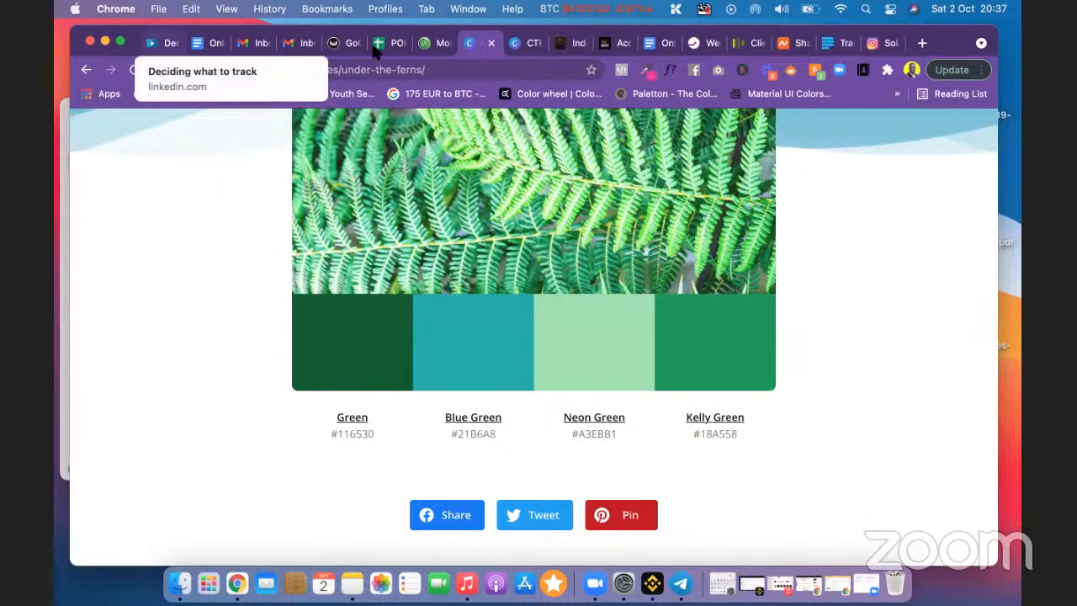
Step: Go back to the CTF Design editor with Neon Green #A3EBB1 copied
left_click(517, 43)
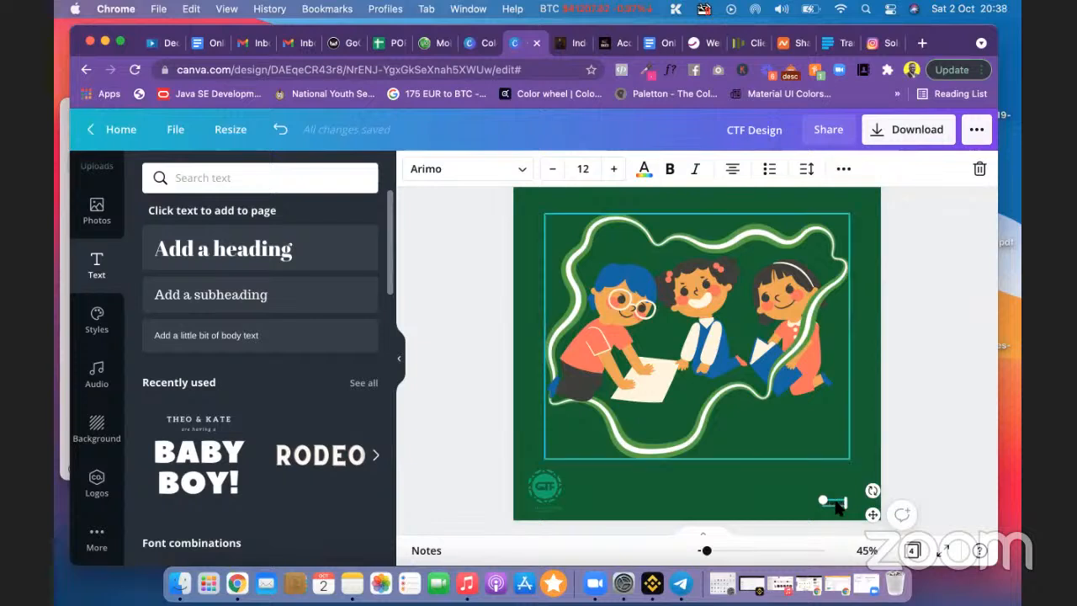
Step: Colour the bottom-right text with the custom Neon Green #A3EBB1
left_click(643, 168)
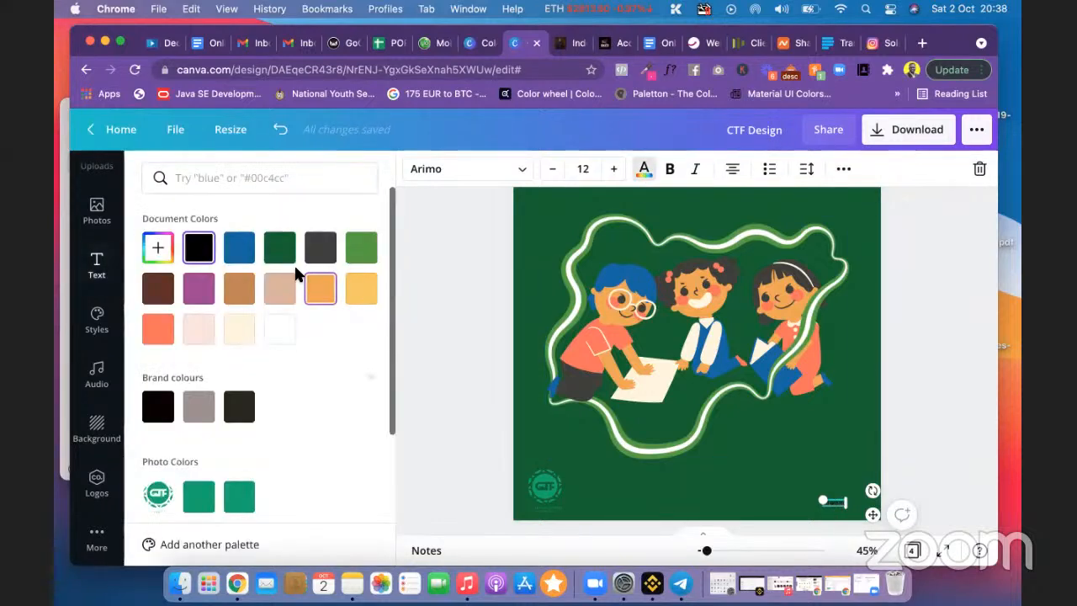
left_click(158, 248)
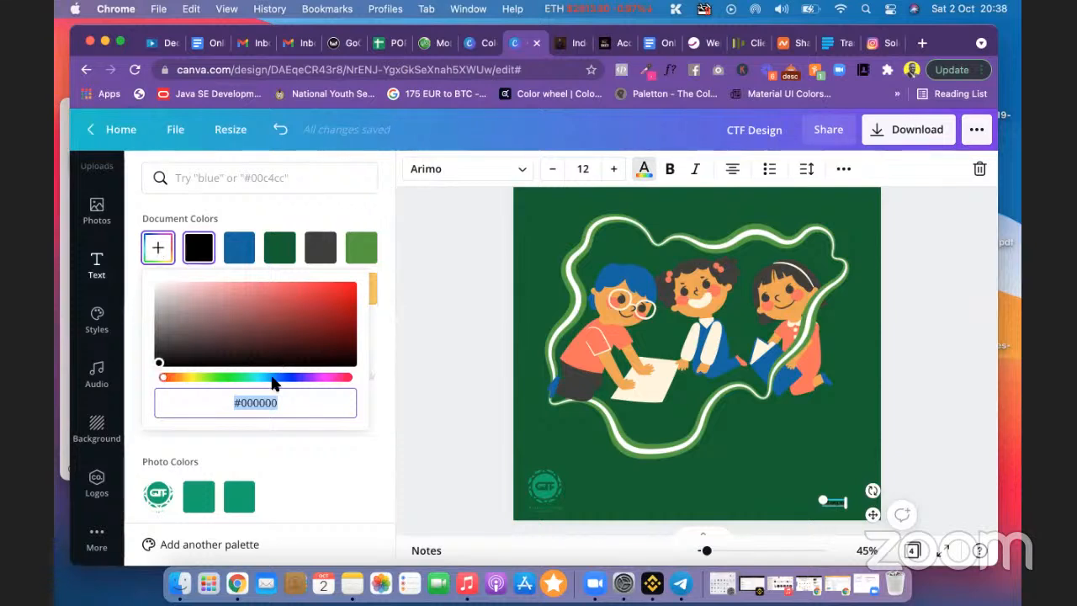
type("#A3EBB1")
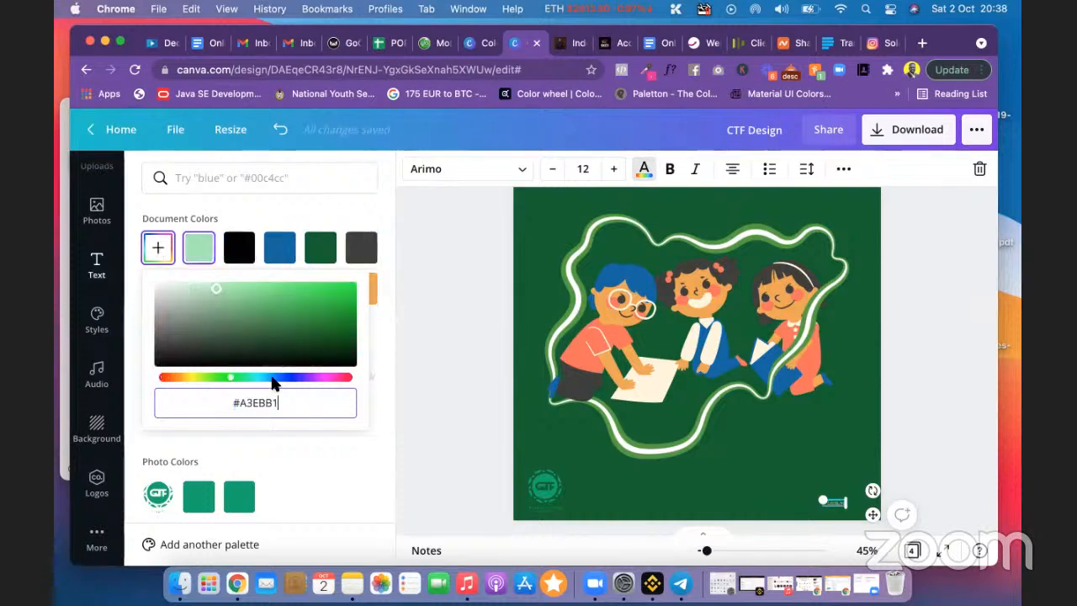
left_click(896, 442)
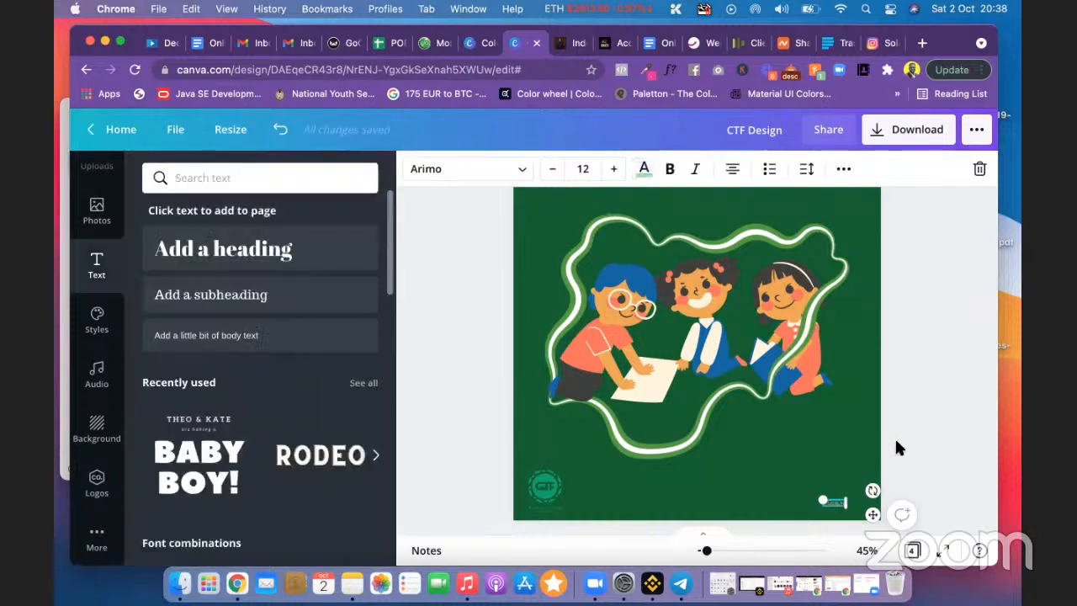
Step: Widen the ctf.org.ng text box so it fits and set the font size to 14
left_click(835, 505)
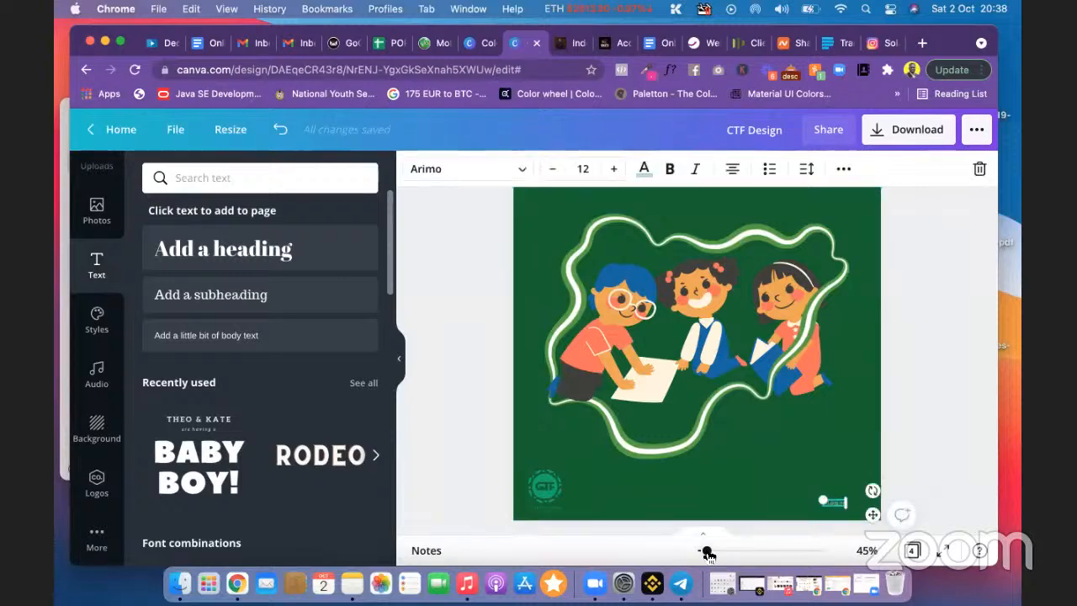
left_click_drag(706, 551, 721, 550)
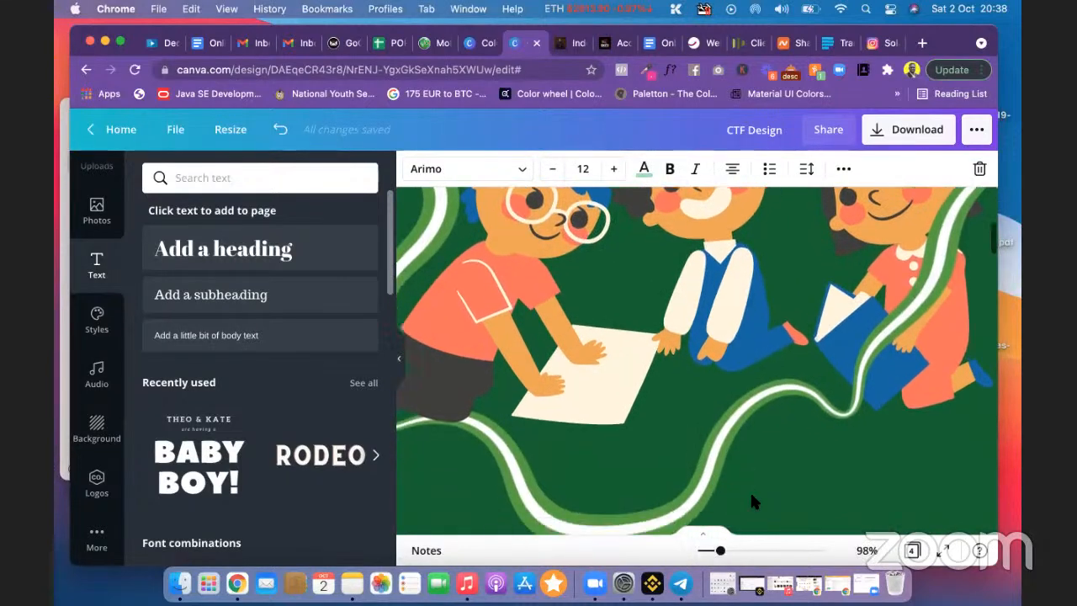
scroll(749, 489, "down", 5)
scroll(750, 491, "right", 3)
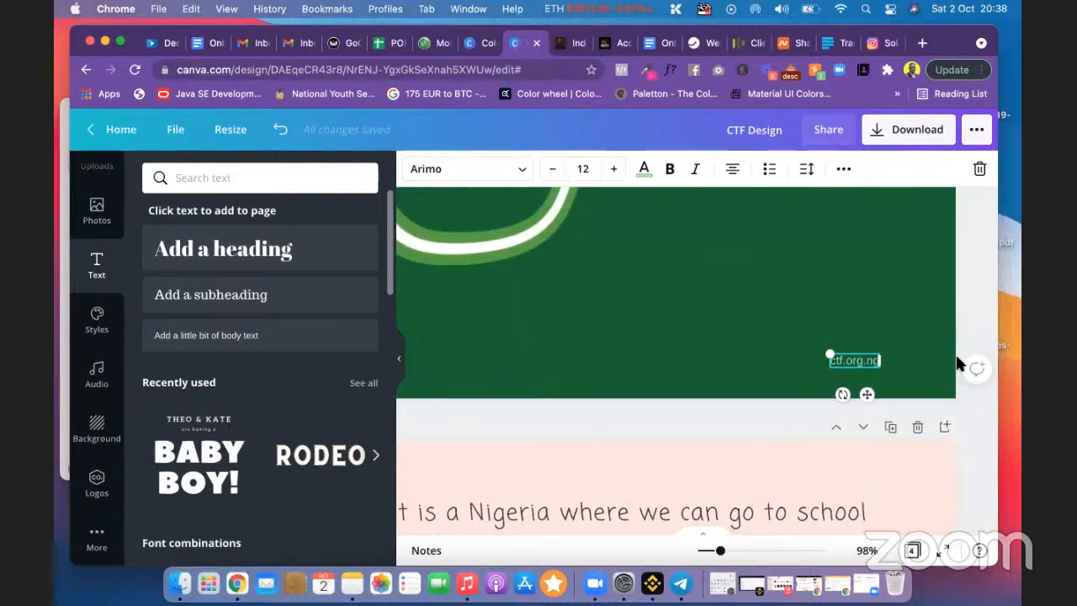
left_click(974, 323)
left_click(872, 361)
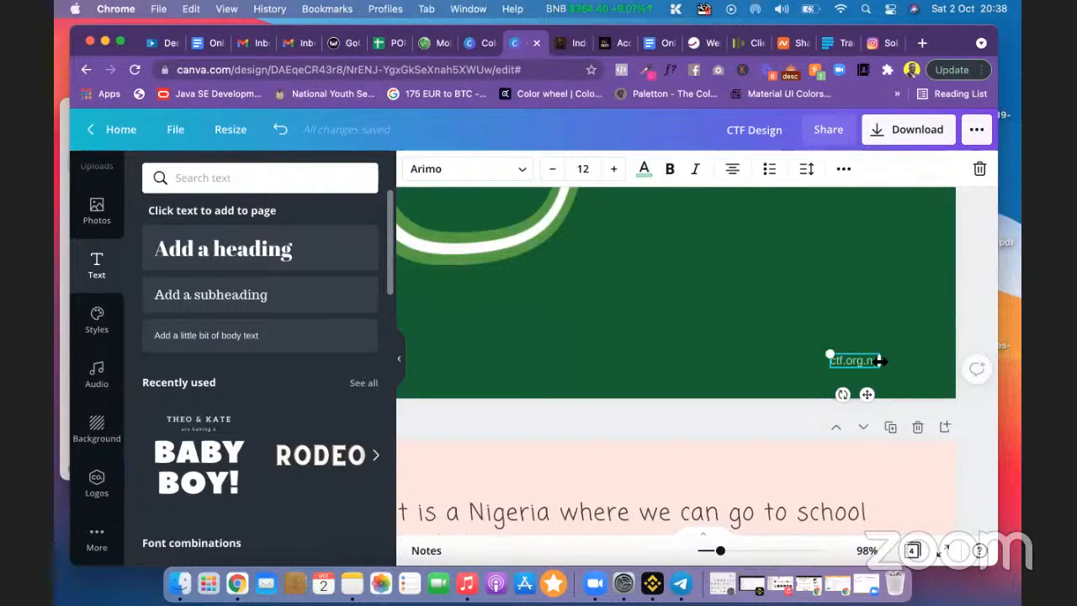
left_click_drag(892, 361, 905, 361)
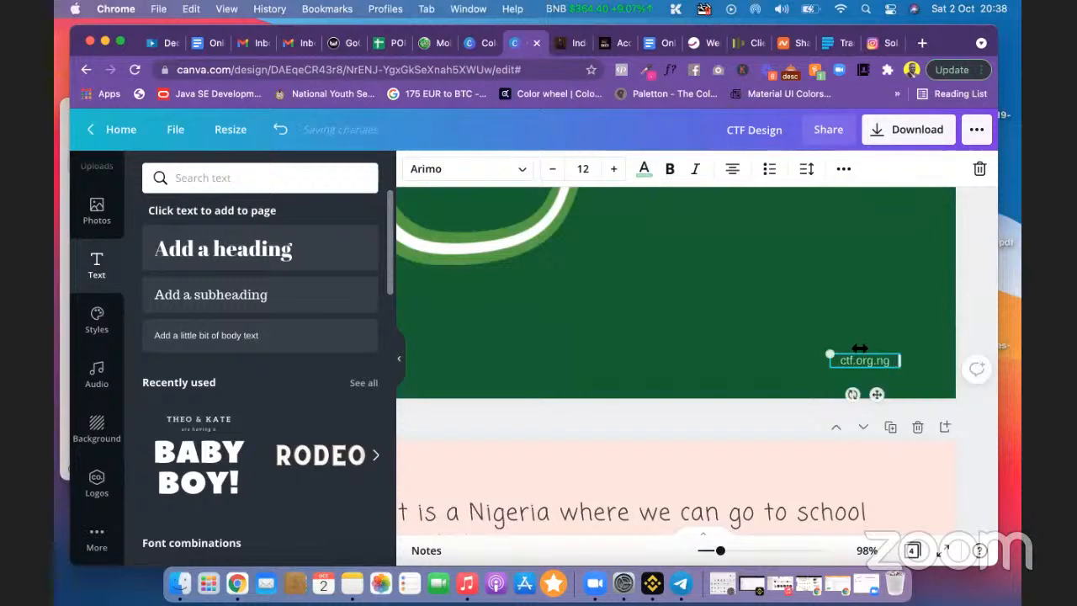
left_click(583, 169)
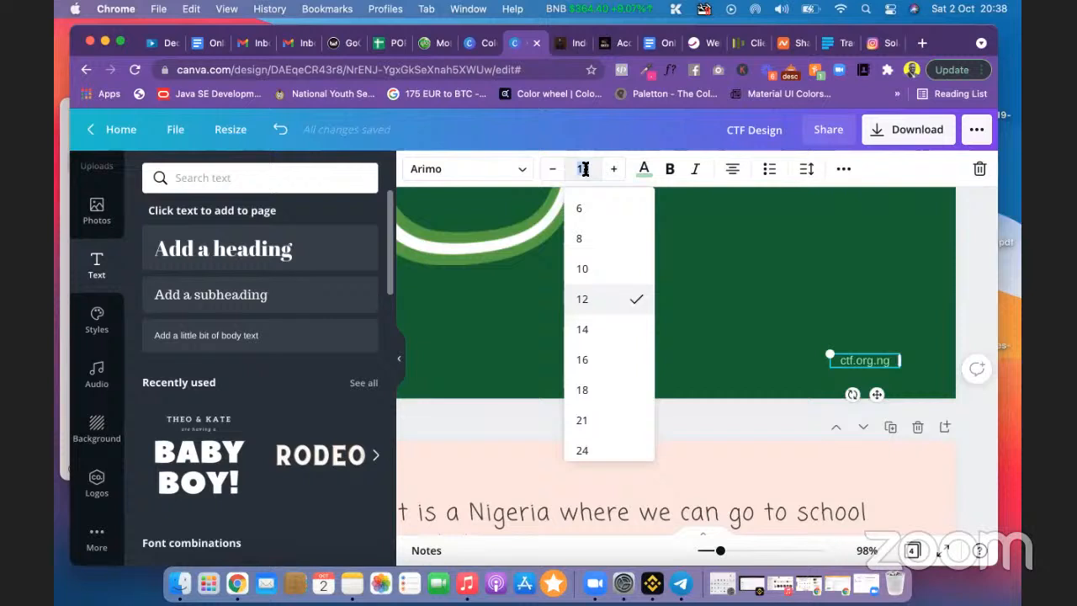
left_click(601, 328)
left_click(971, 322)
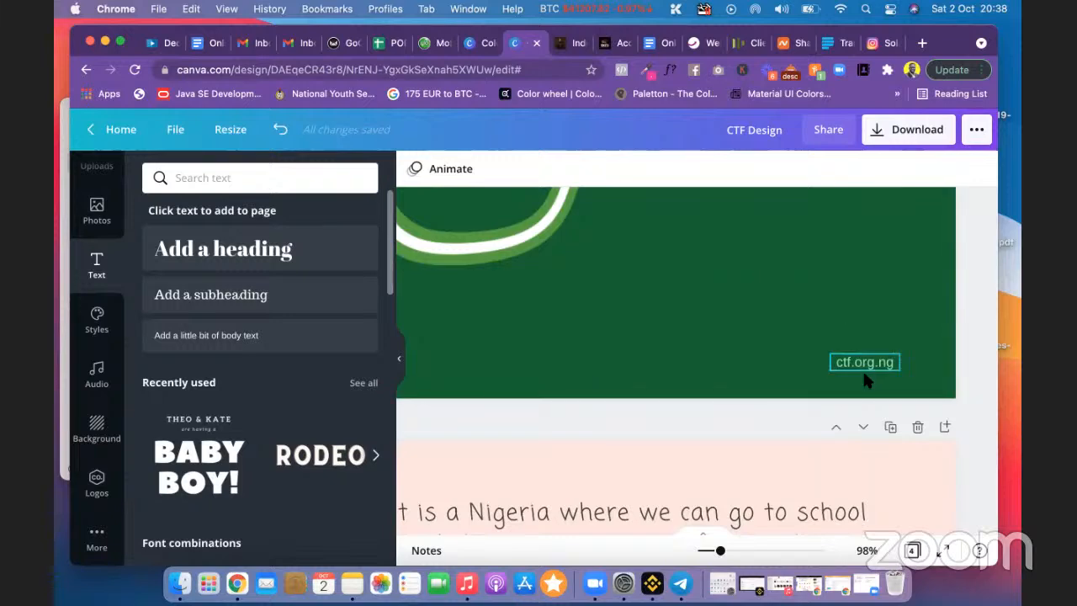
left_click_drag(720, 550, 706, 552)
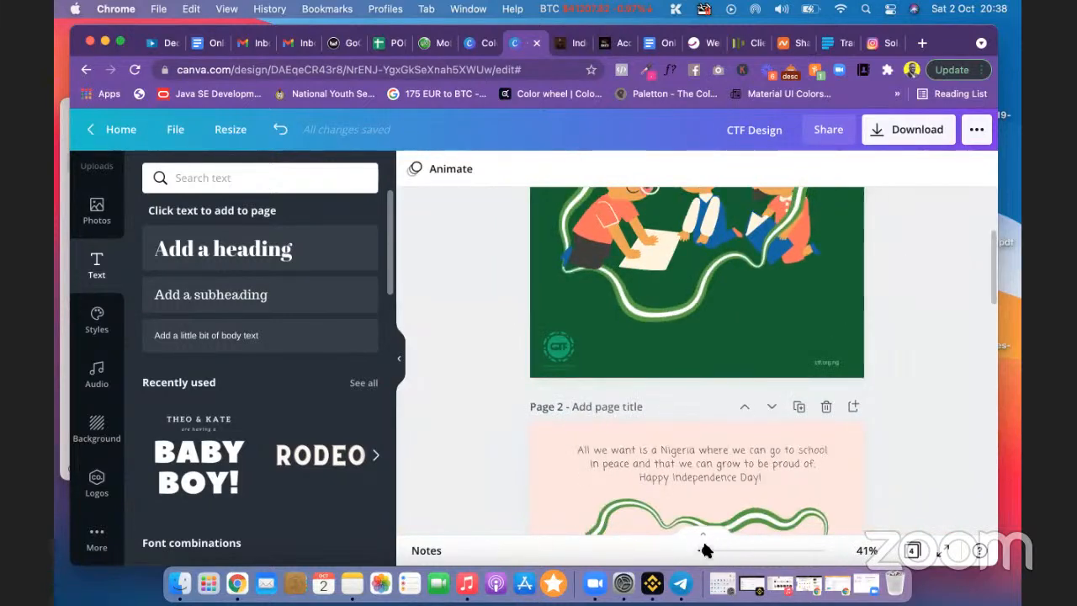
scroll(942, 332, "up", 2)
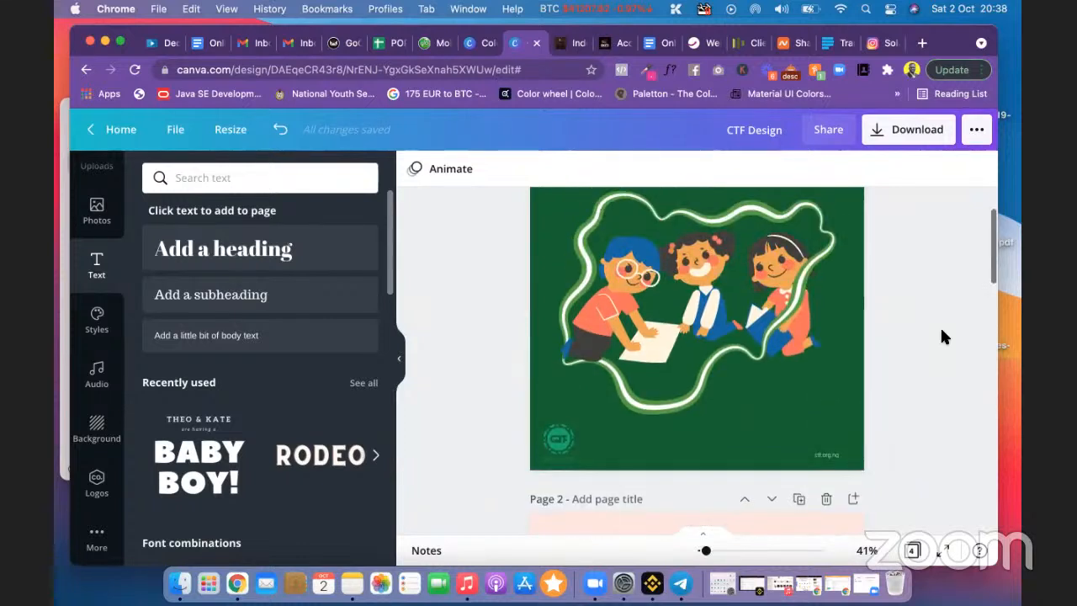
right_click(943, 335)
left_click(934, 269)
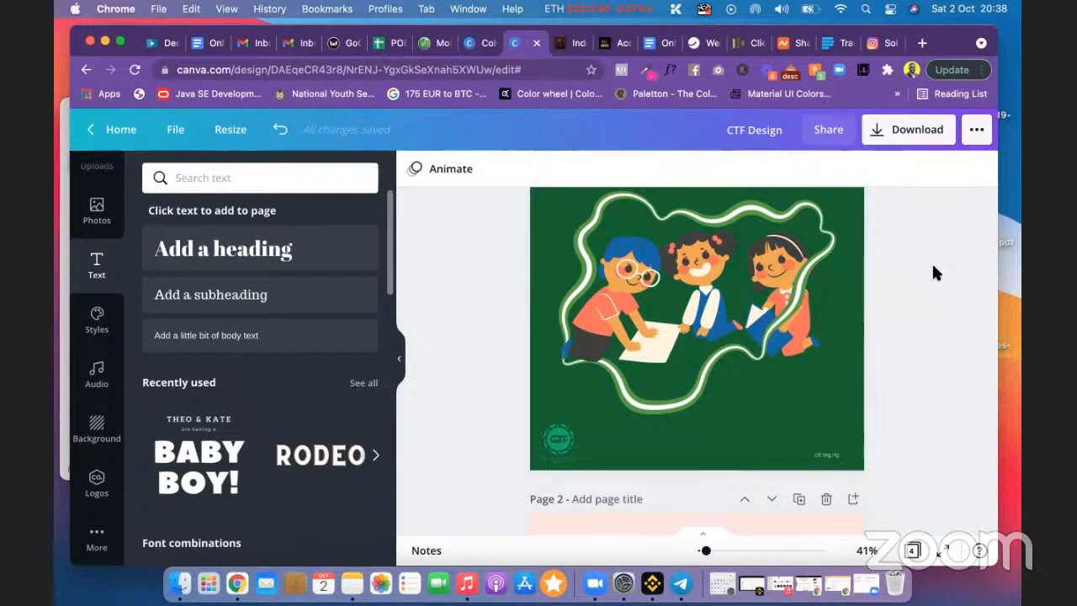
scroll(934, 269, "up", 1)
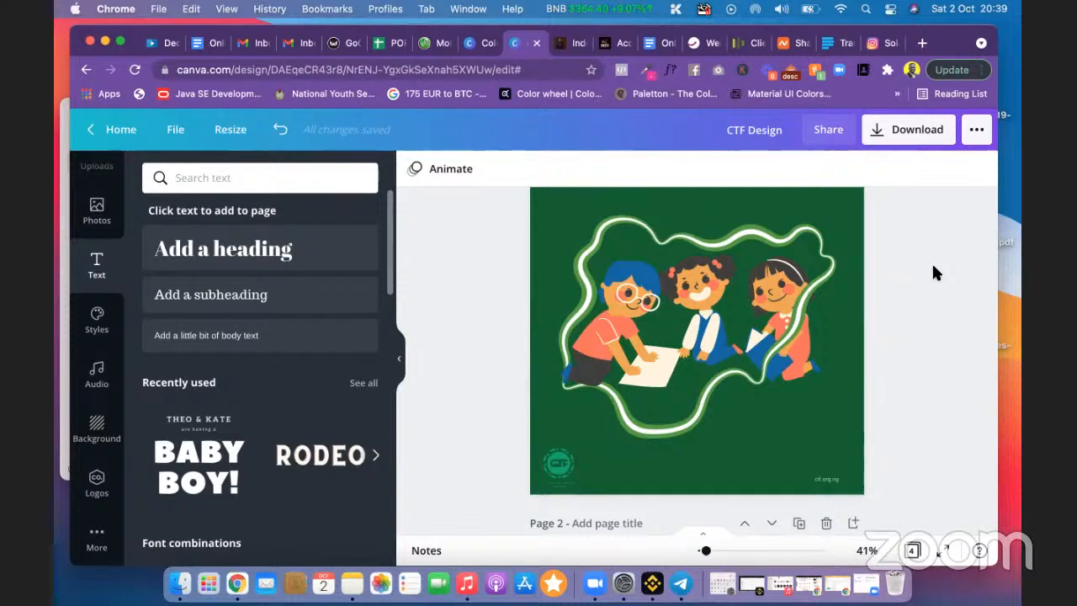
scroll(886, 317, "up", 1)
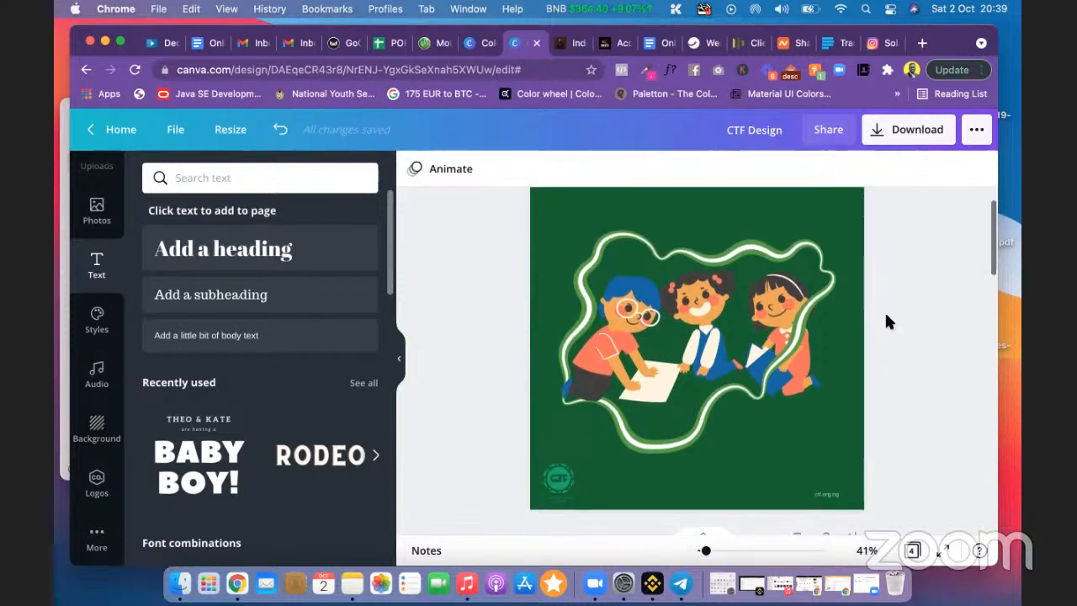
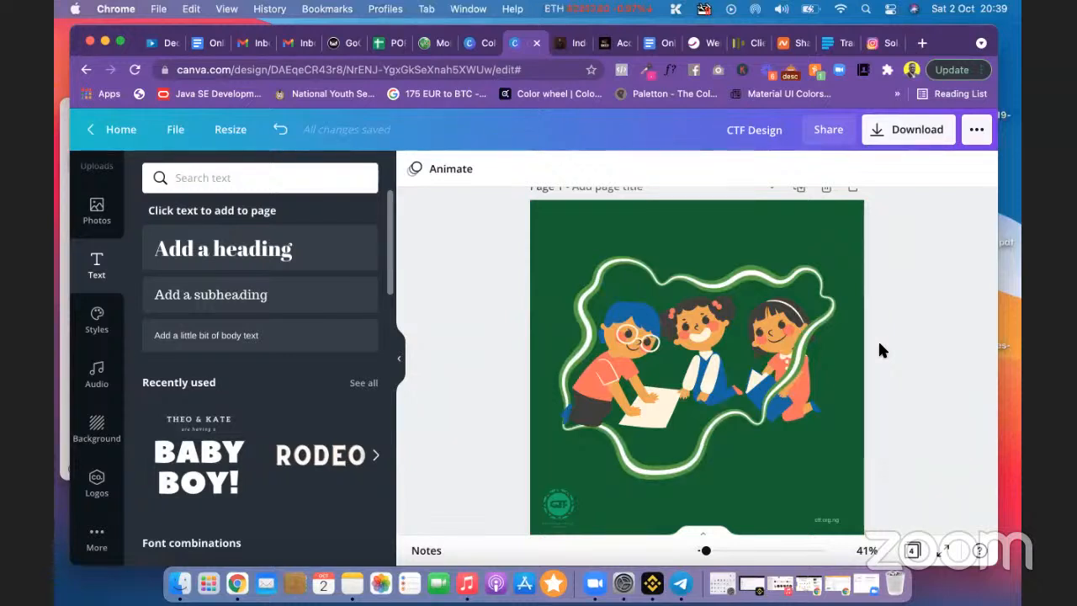
Step: Shrink the bottom-left CTF logo and nudge it slightly left
scroll(879, 344, "down", 2)
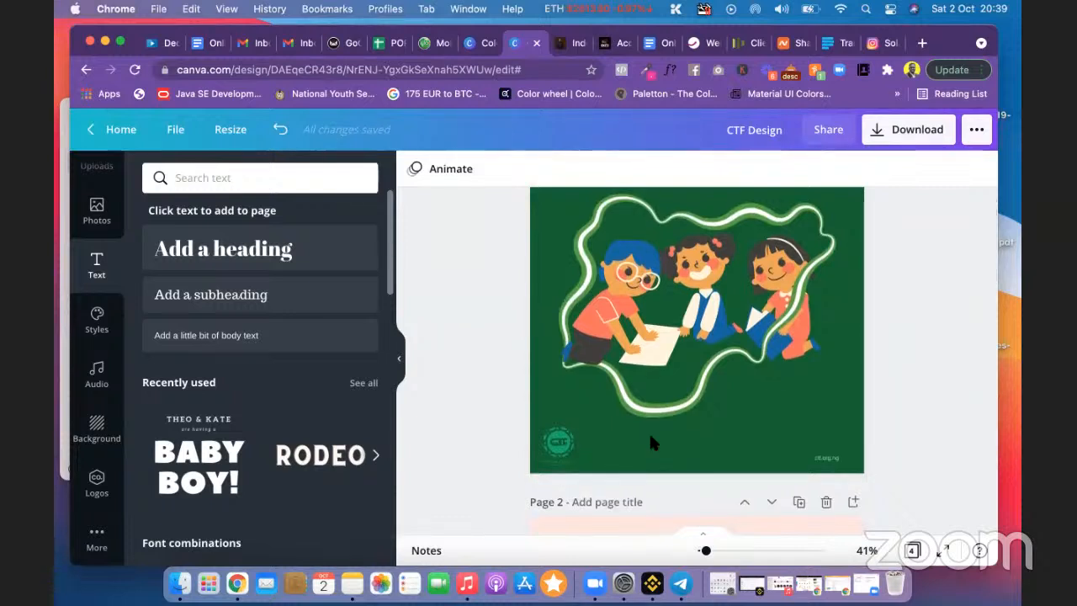
left_click(557, 442)
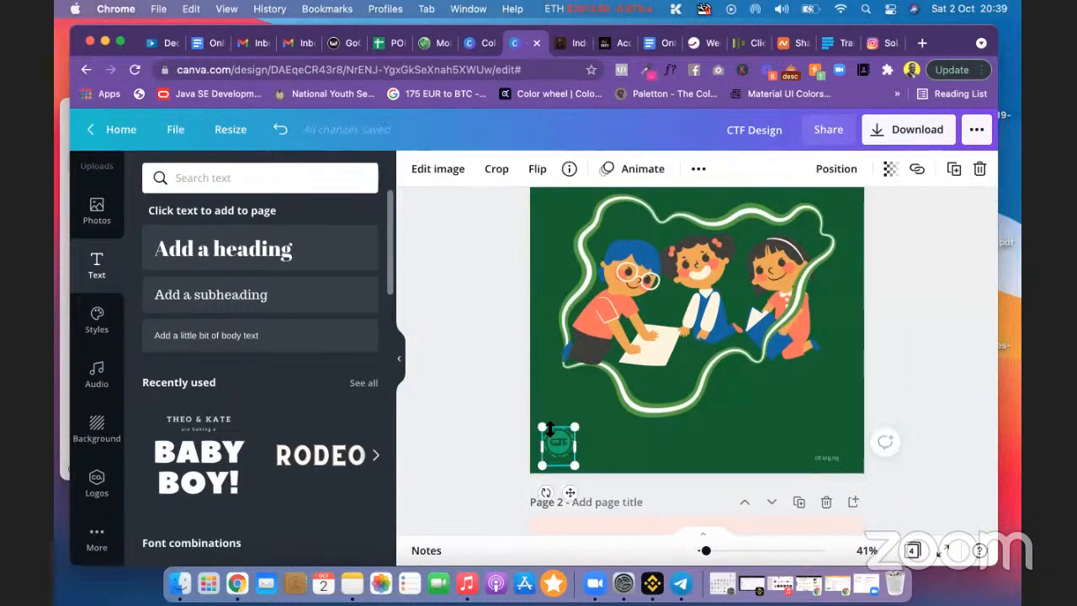
left_click_drag(541, 428, 552, 438)
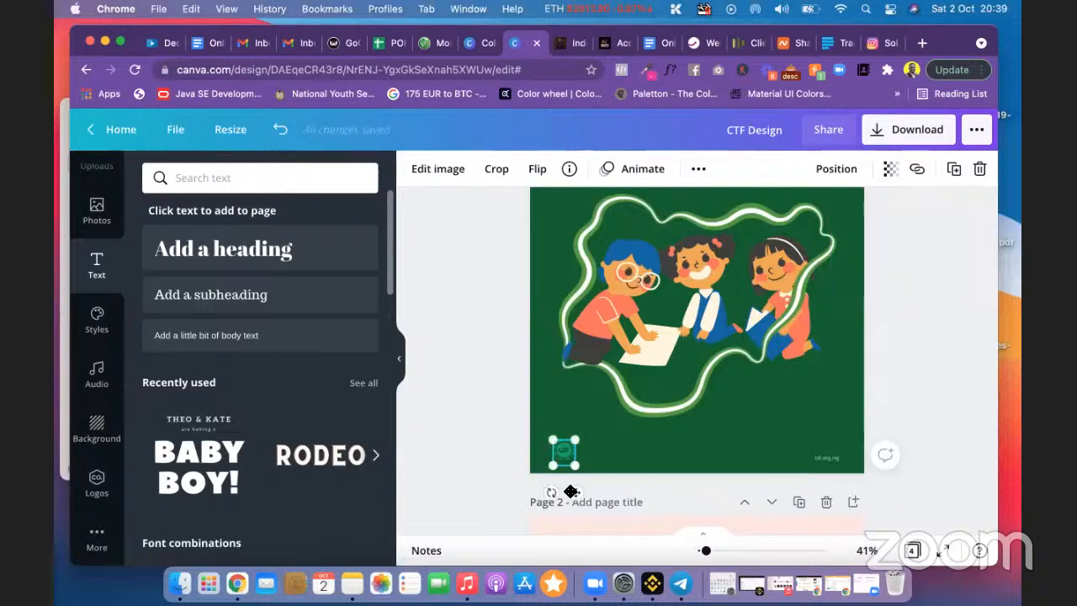
left_click_drag(570, 491, 570, 491)
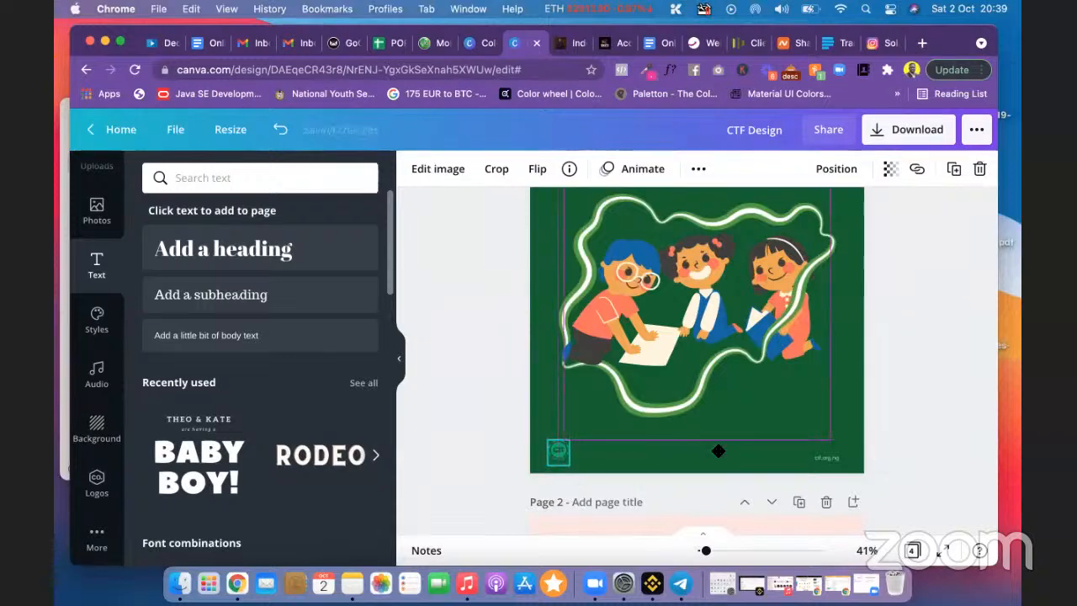
left_click(909, 398)
scroll(907, 400, "up", 2)
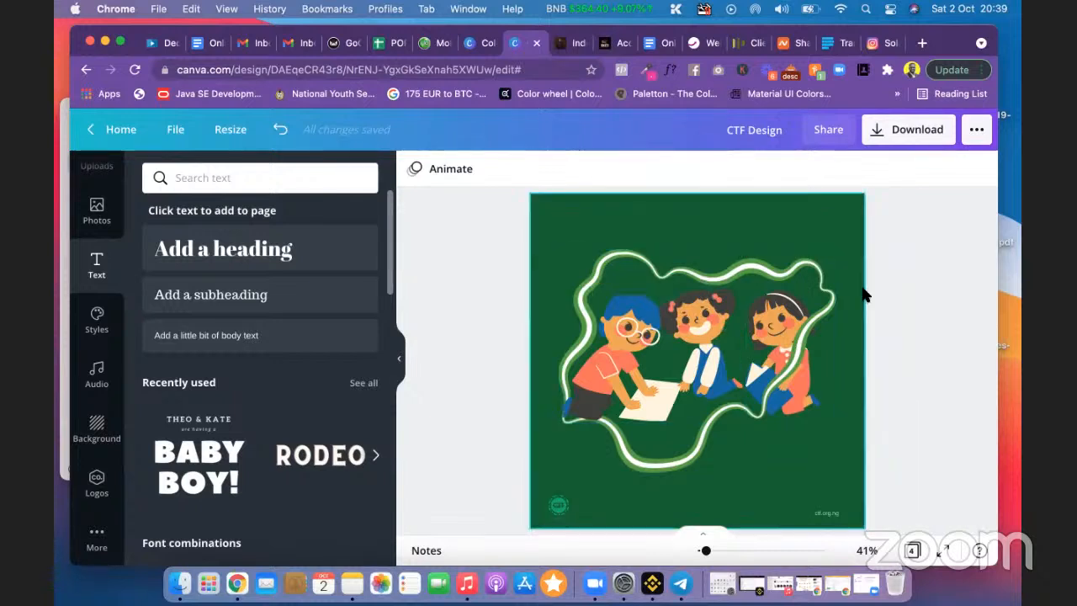
scroll(874, 357, "down", 5)
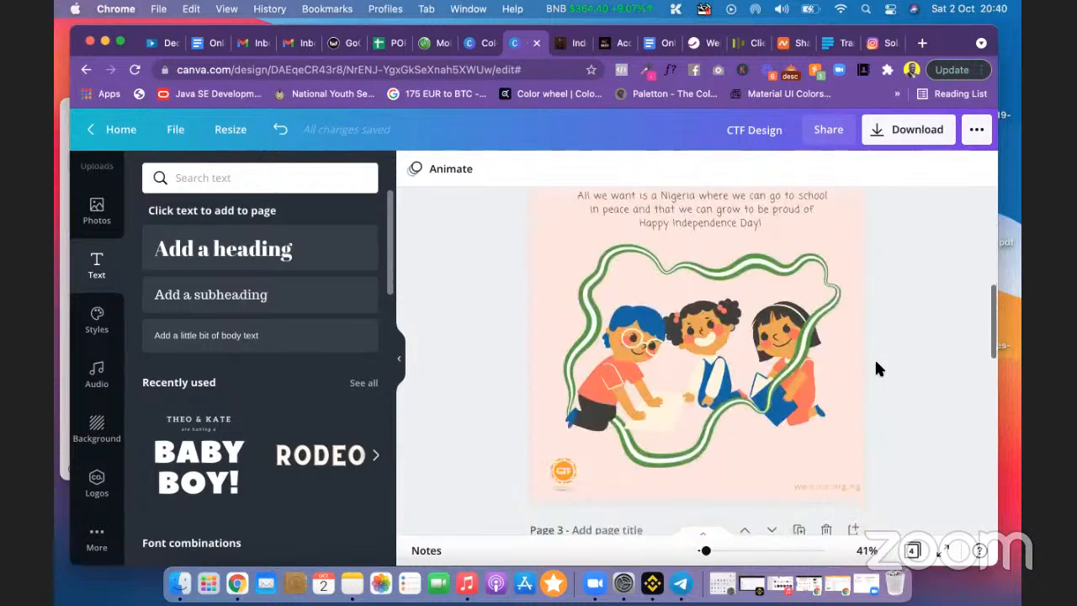
scroll(770, 320, "up", 1)
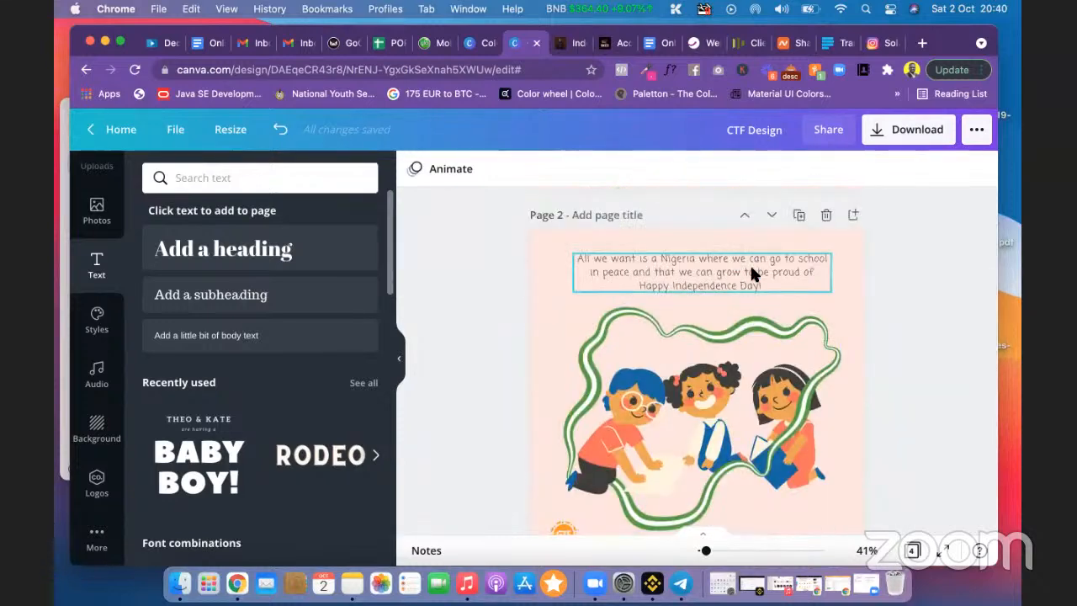
scroll(885, 260, "up", 1)
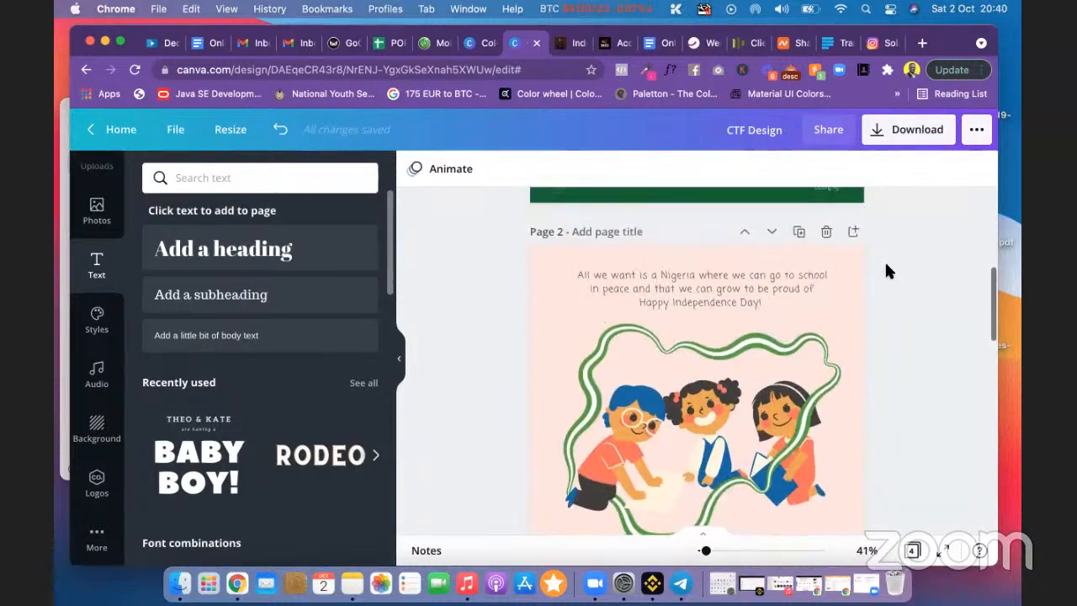
left_click(709, 291)
key("super+a")
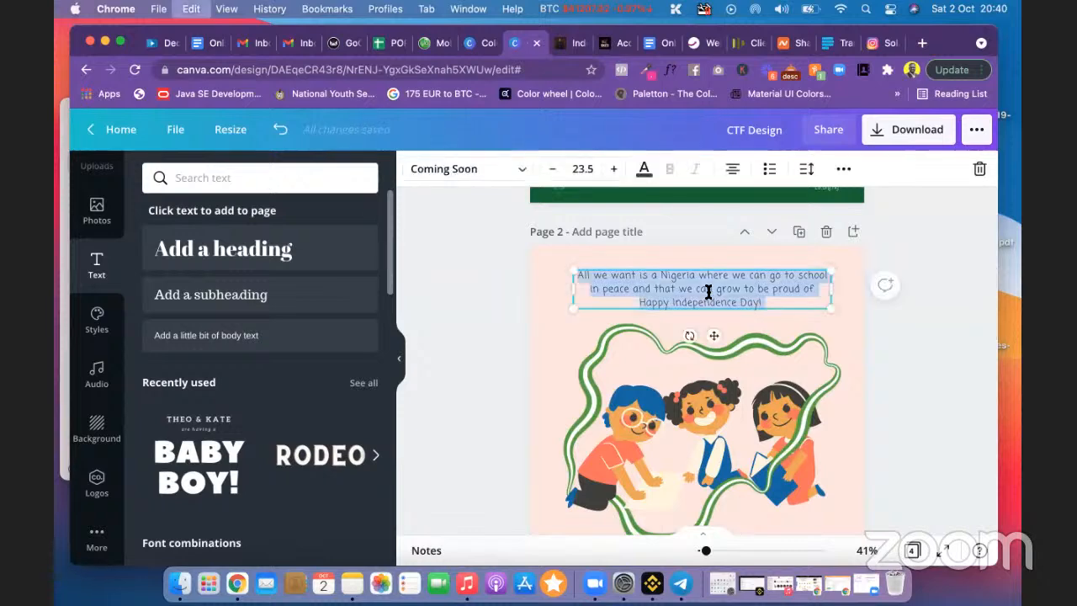
left_click(947, 347)
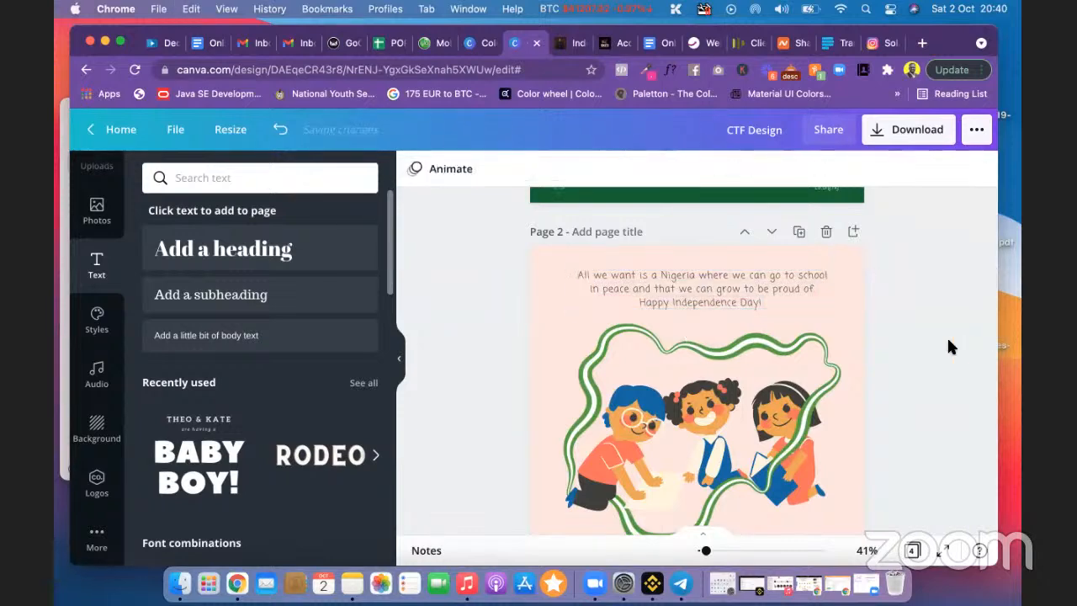
scroll(947, 346, "up", 6)
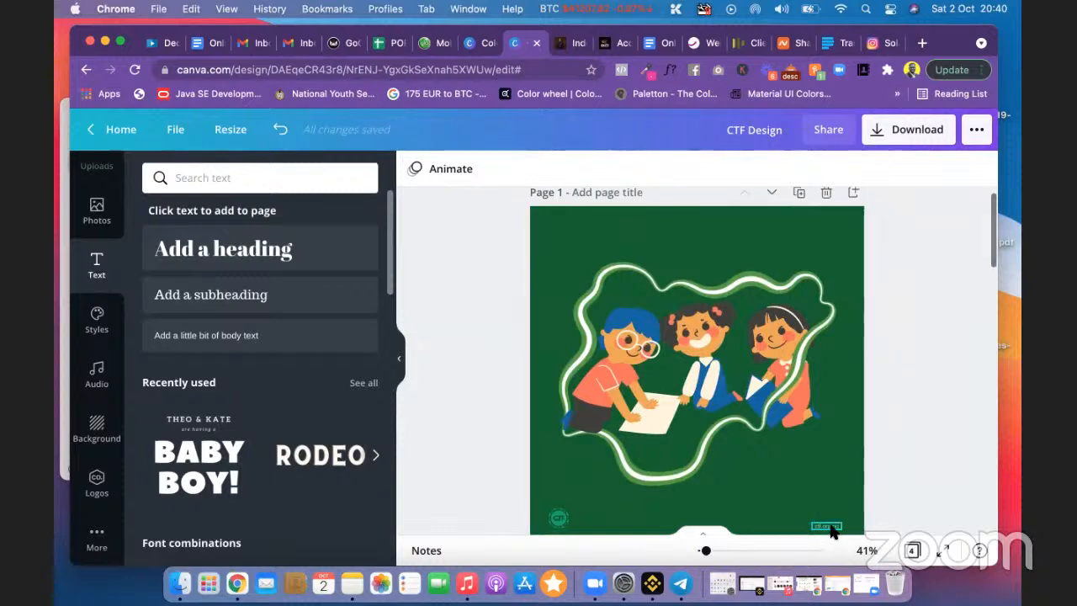
left_click(829, 527)
scroll(844, 520, "down", 1)
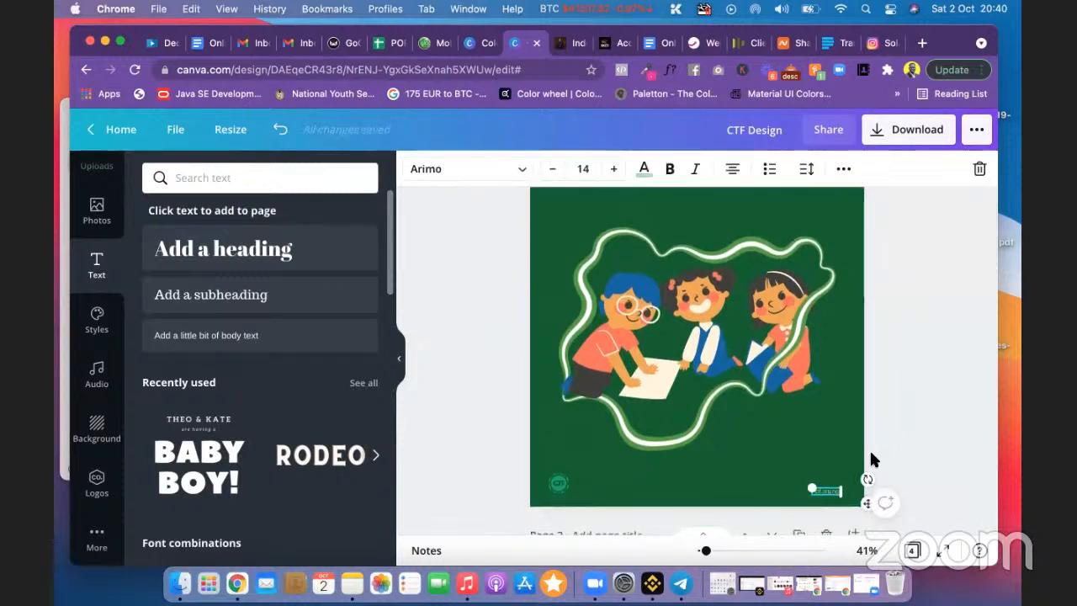
left_click(940, 383)
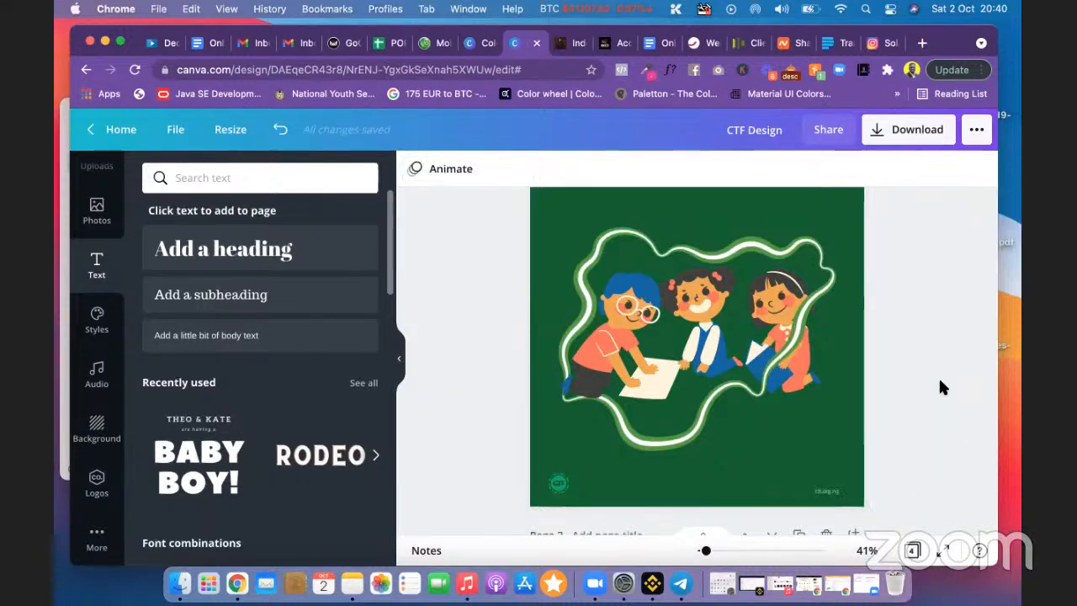
left_click(831, 495)
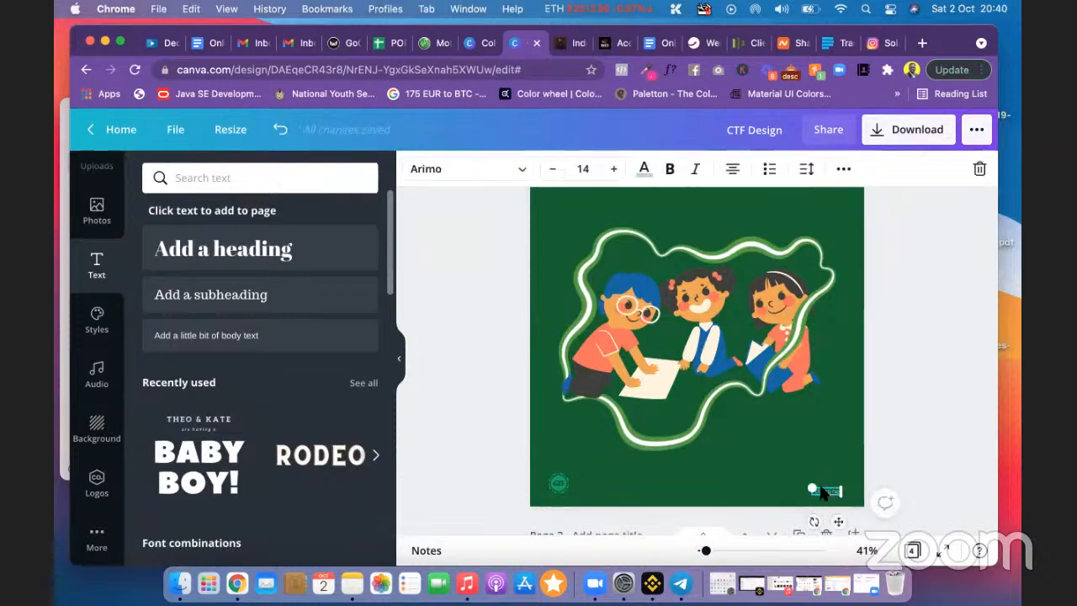
Step: Duplicate the ctf.org.ng website text with Copy and Paste
right_click(823, 493)
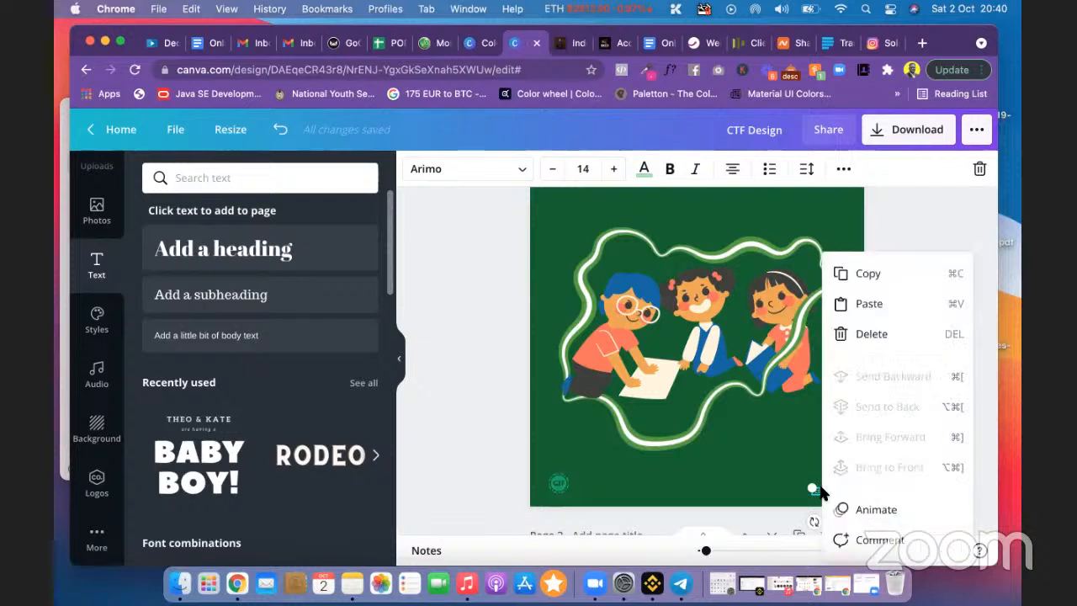
left_click(857, 277)
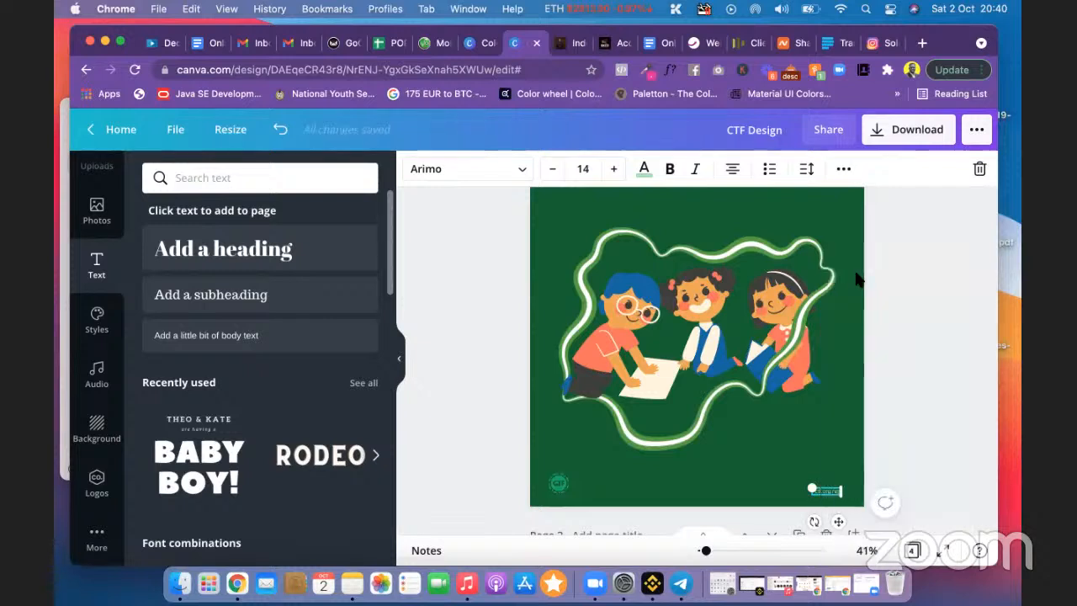
left_click(867, 386)
right_click(837, 370)
left_click(867, 421)
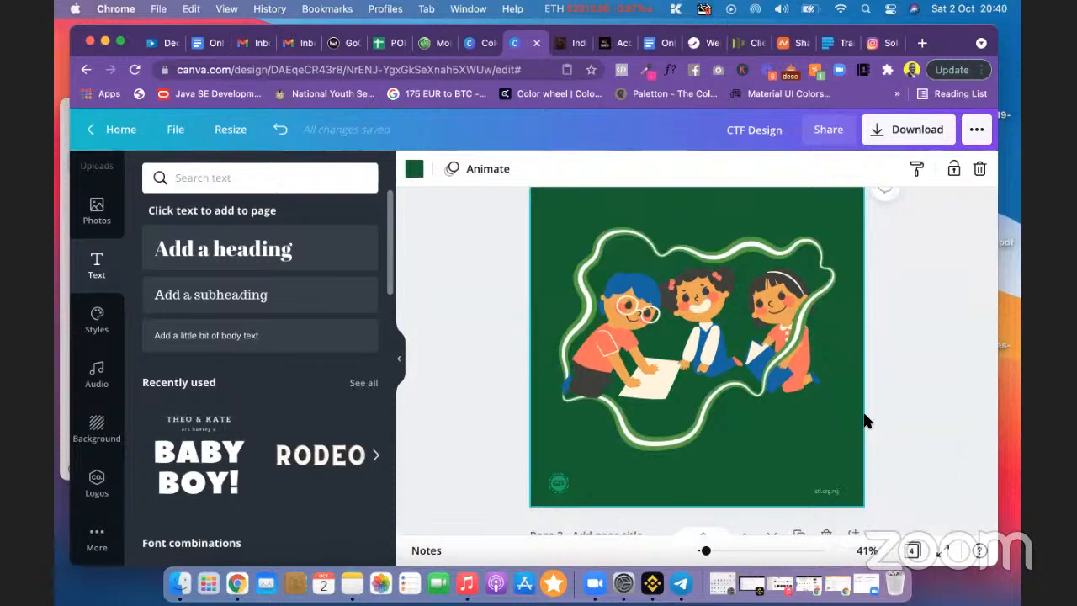
Step: Move the pasted ctf.org.ng copy to the top centre of page 1
left_click_drag(847, 527, 704, 237)
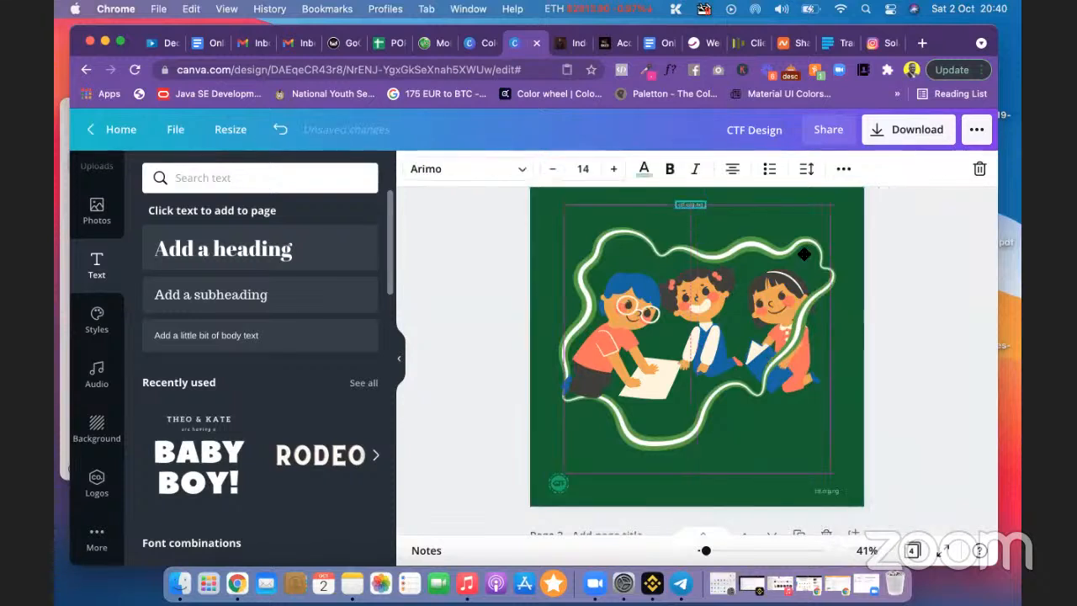
scroll(879, 292, "up", 1)
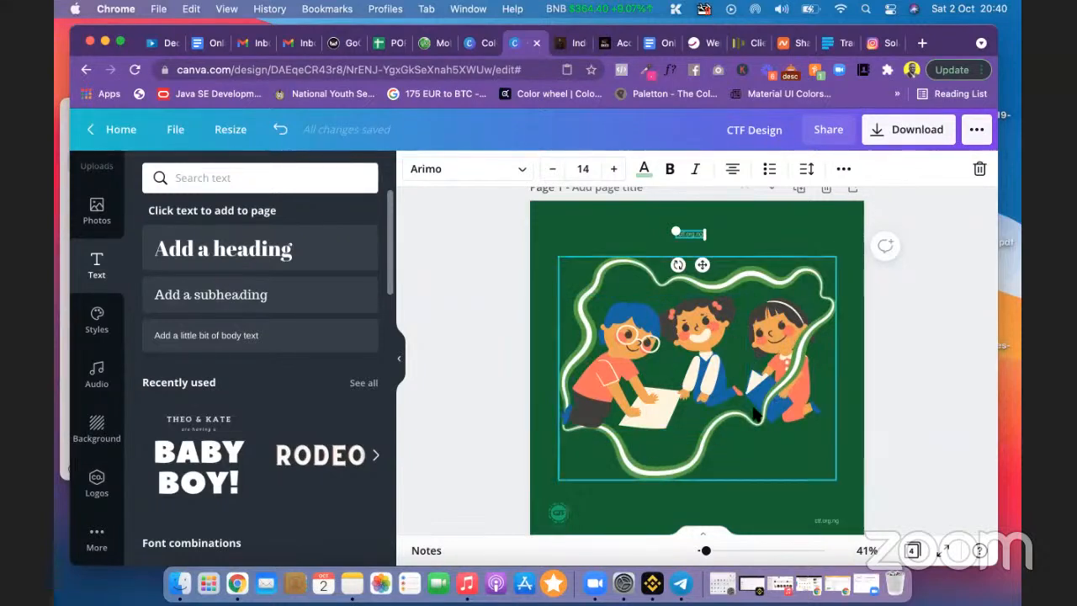
mouse_move(701, 264)
left_mouse_down()
mouse_move(672, 260)
mouse_move(711, 259)
left_mouse_up()
left_click(901, 305)
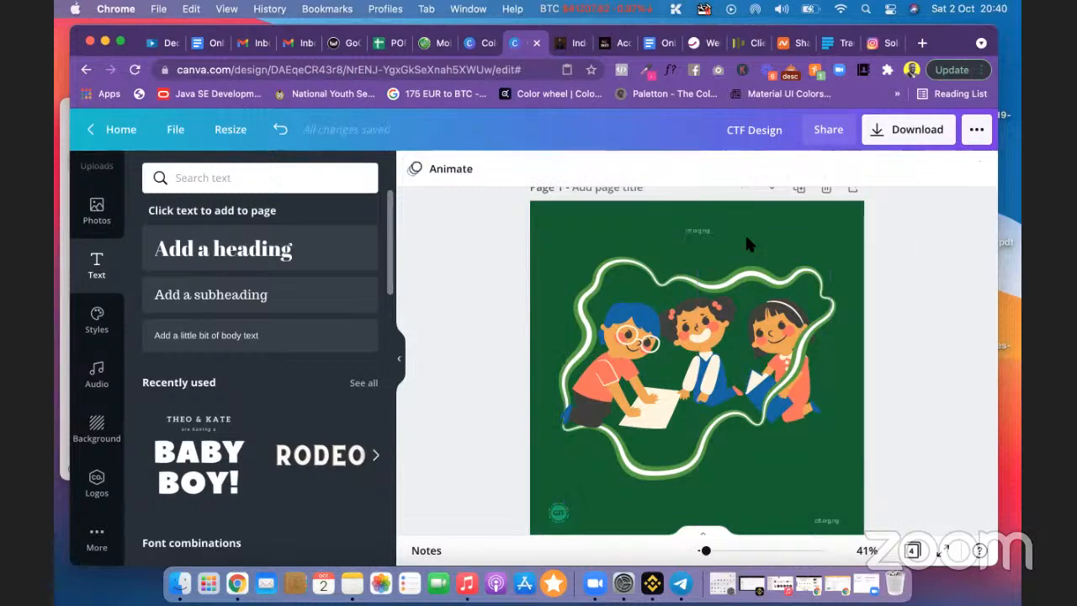
scroll(703, 330, "down", 3)
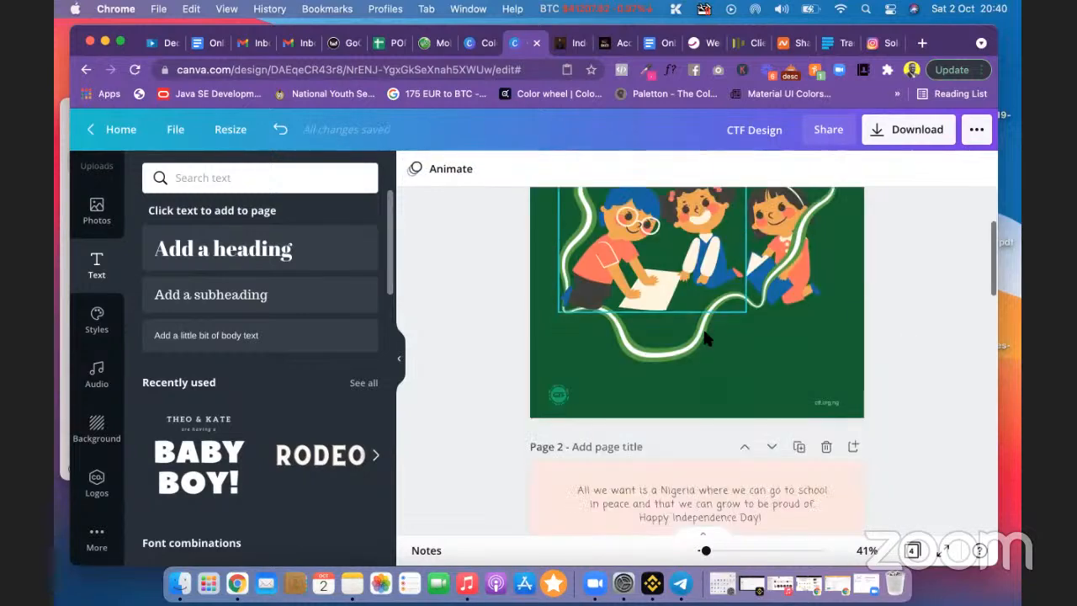
Step: Select the quote text on page 2 and check the saved Instagram post notes
scroll(705, 336, "down", 4)
left_click(670, 336)
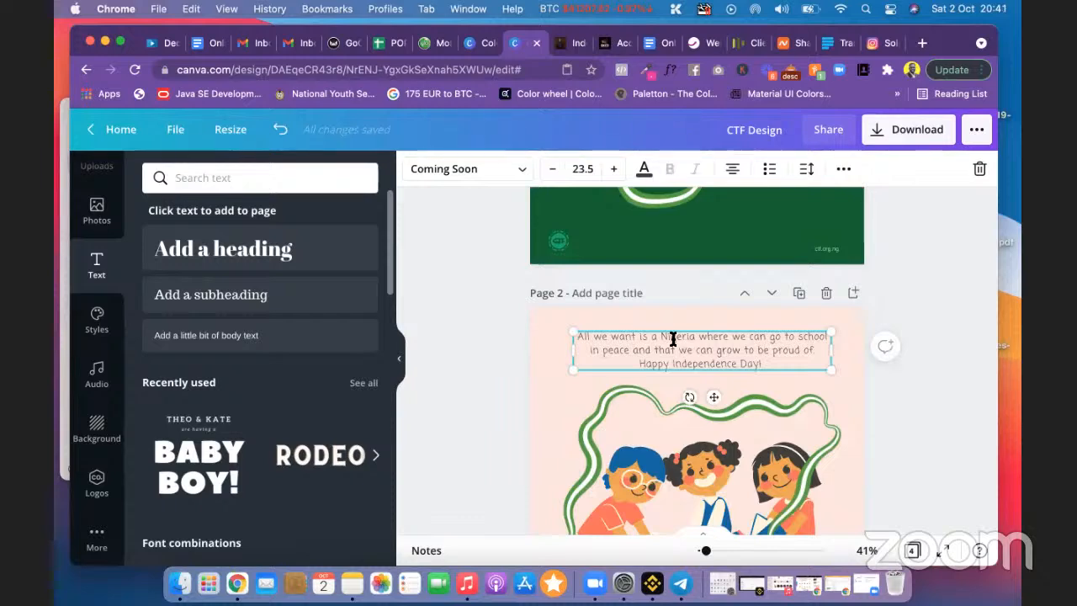
left_click(672, 338)
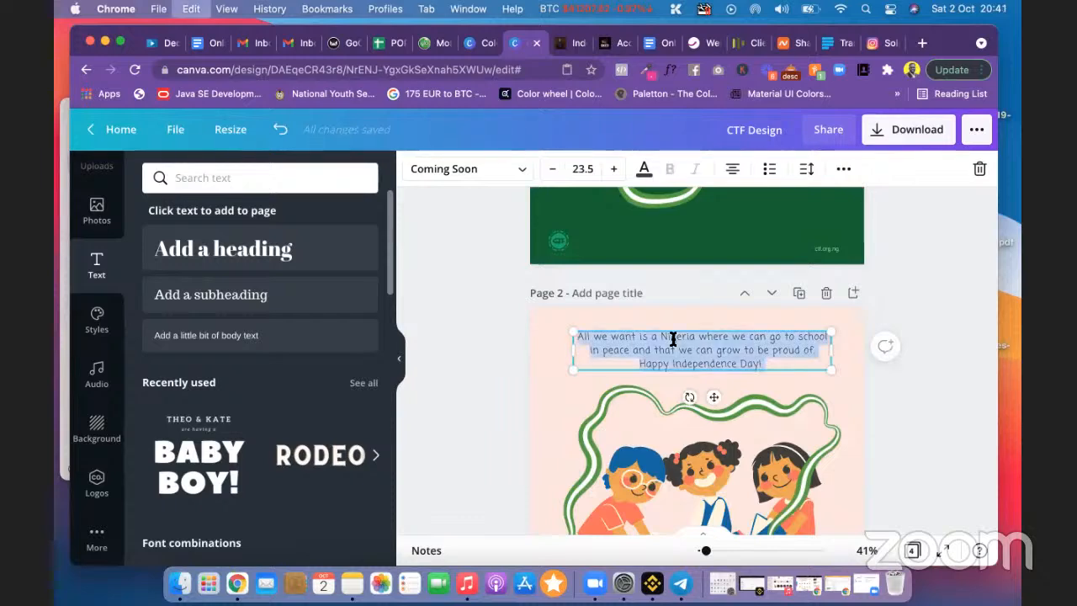
scroll(677, 342, "up", 7)
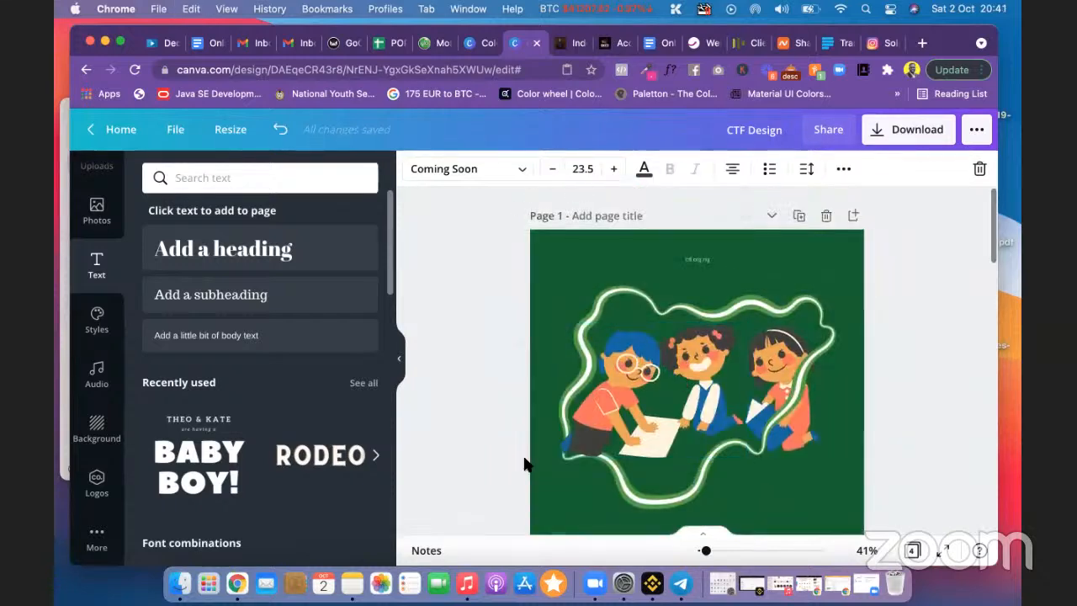
left_click(350, 584)
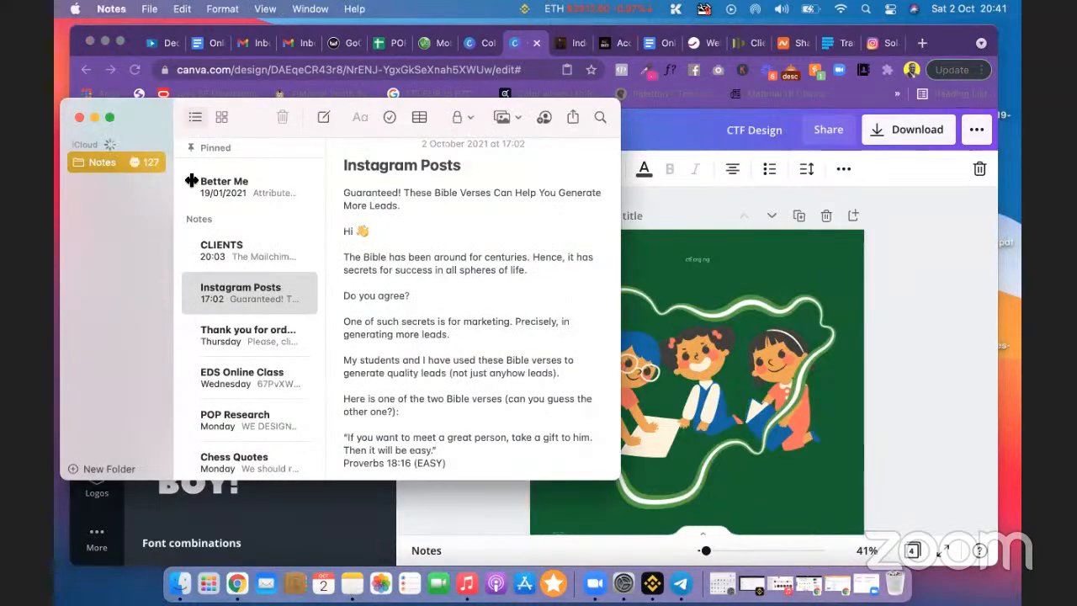
left_click(95, 118)
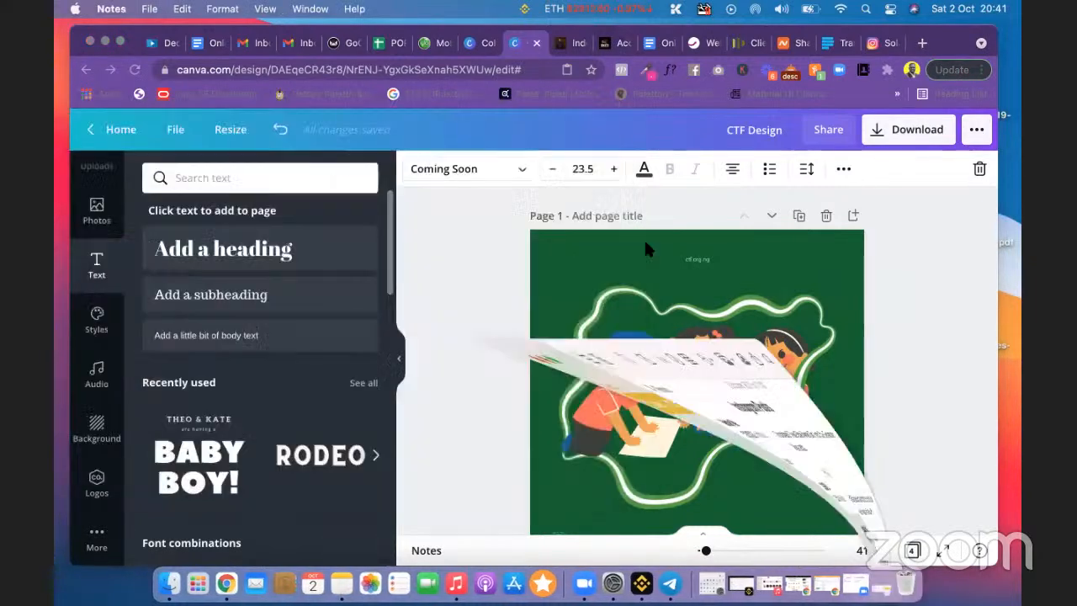
Step: Replace the top text copy with the pasted quote, widened and moved toward top centre
left_click(695, 256)
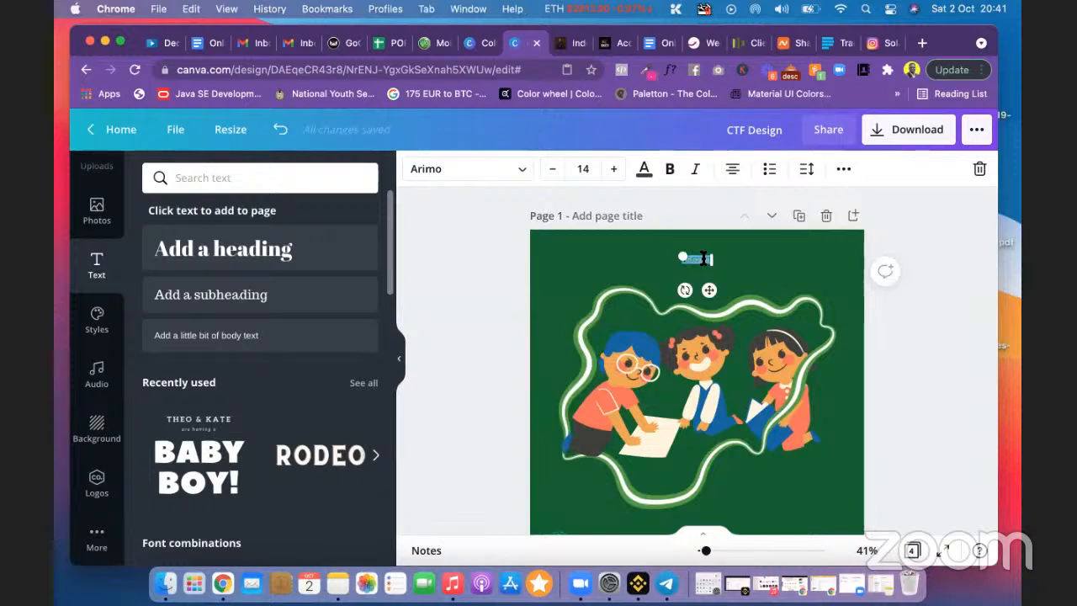
key("super+v")
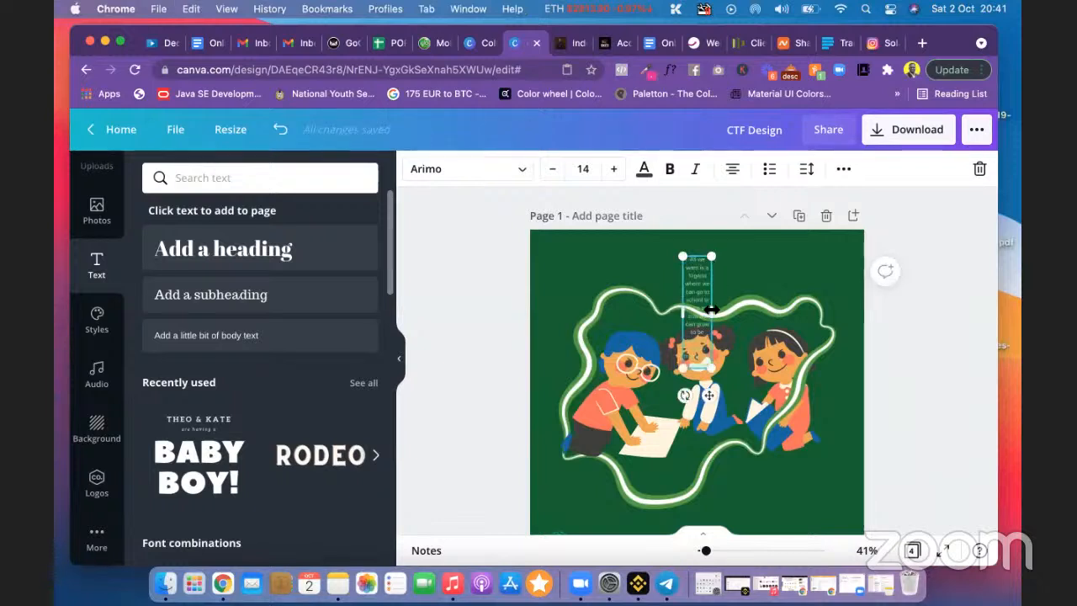
left_click_drag(711, 309, 794, 308)
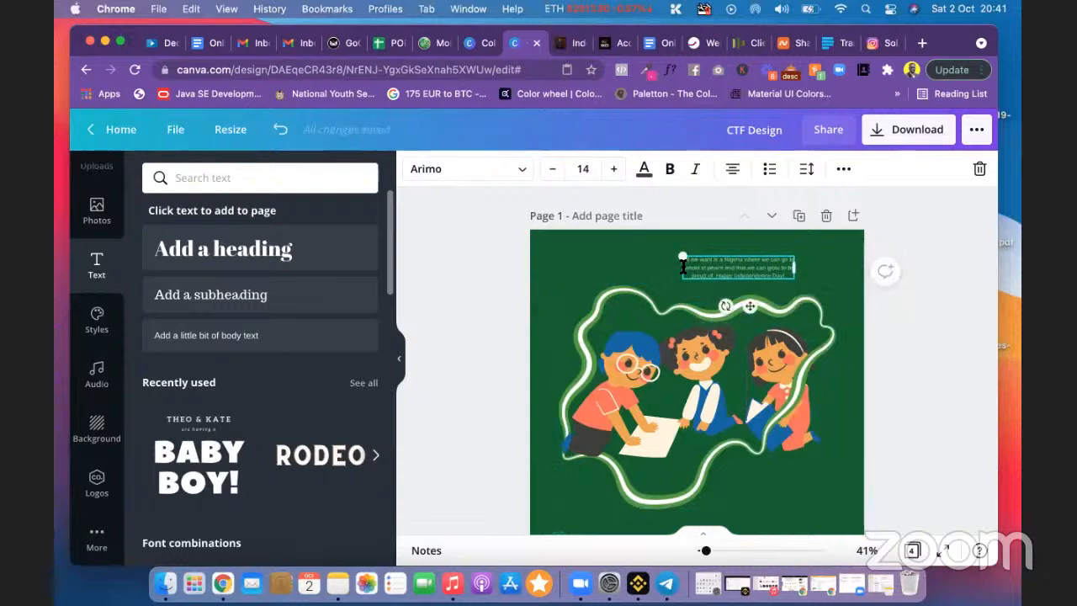
left_click_drag(794, 268, 828, 267)
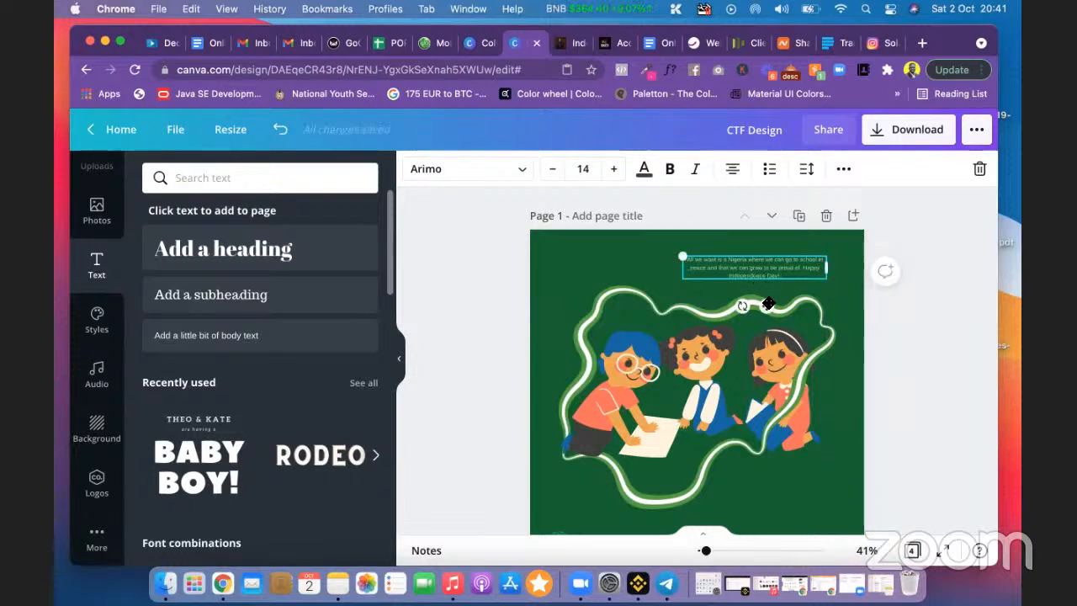
left_click_drag(768, 301, 701, 298)
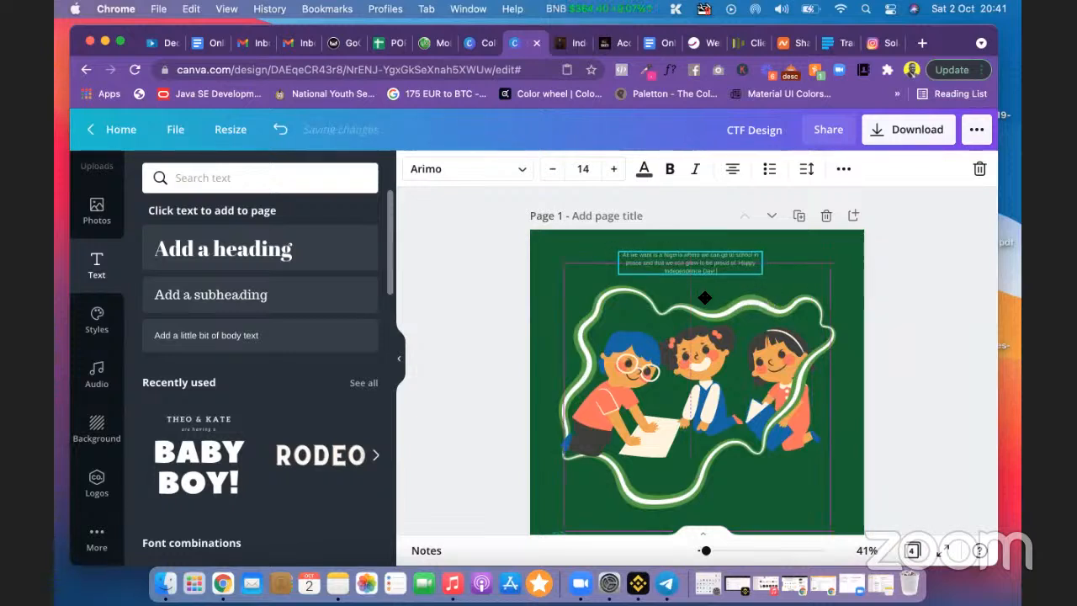
left_click(933, 295)
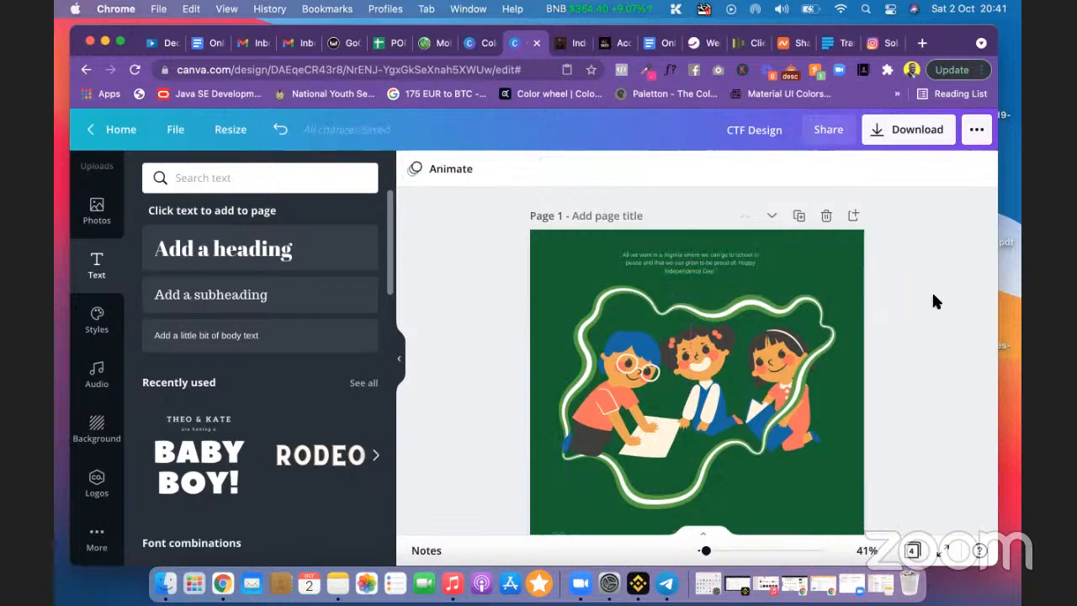
Step: Dismiss the stray browser popup beside the page
scroll(934, 300, "down", 2)
right_click(930, 292)
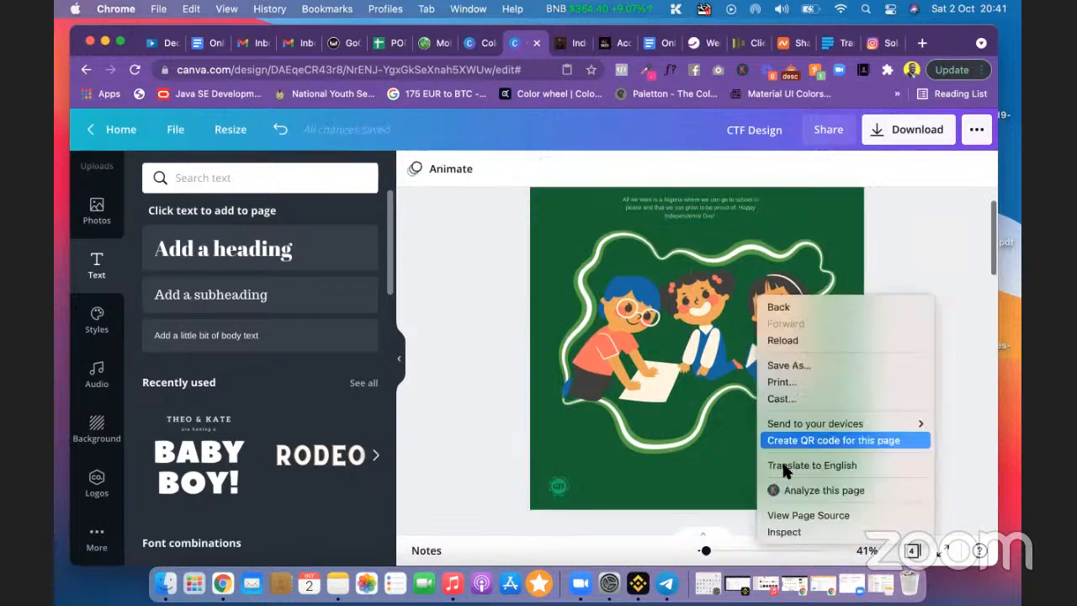
left_click(965, 370)
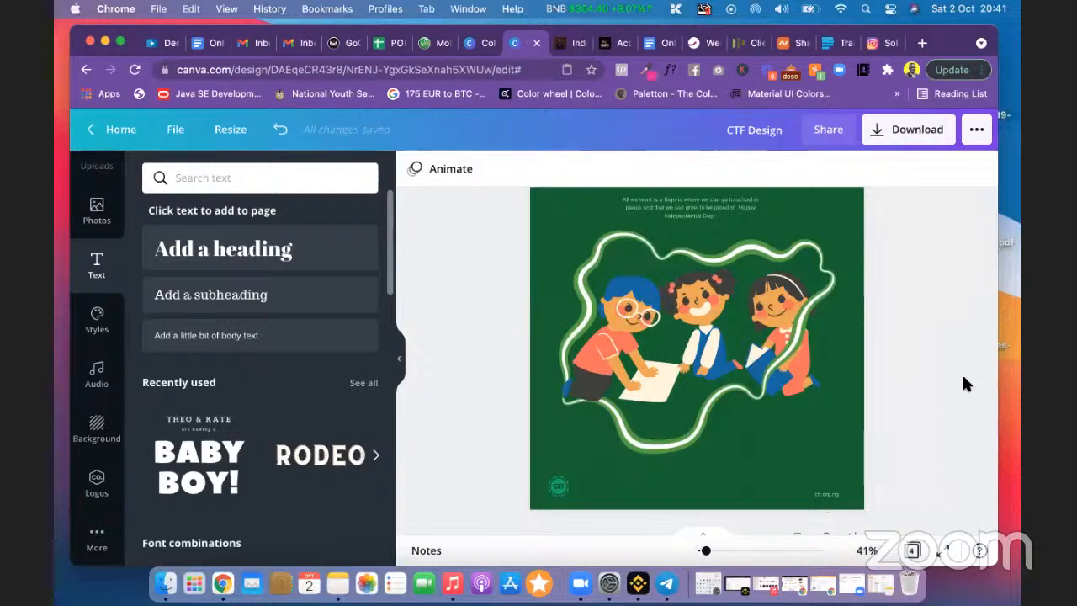
scroll(930, 345, "up", 1)
scroll(898, 341, "up", 1)
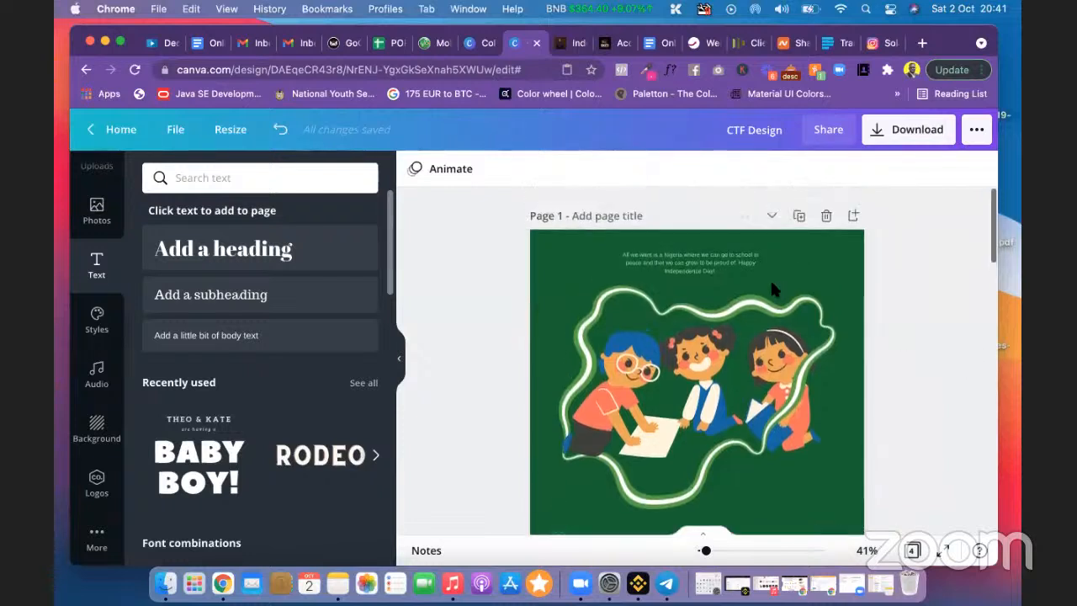
Step: Set the Independence Day quote's font size to 20
left_click(703, 264)
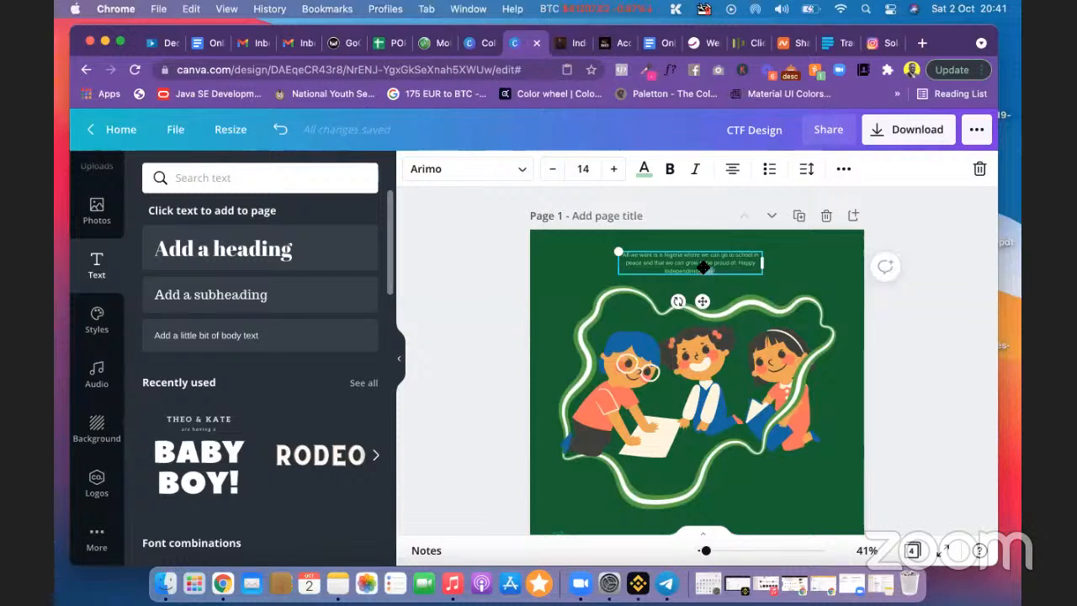
left_click(907, 328)
left_click(728, 263)
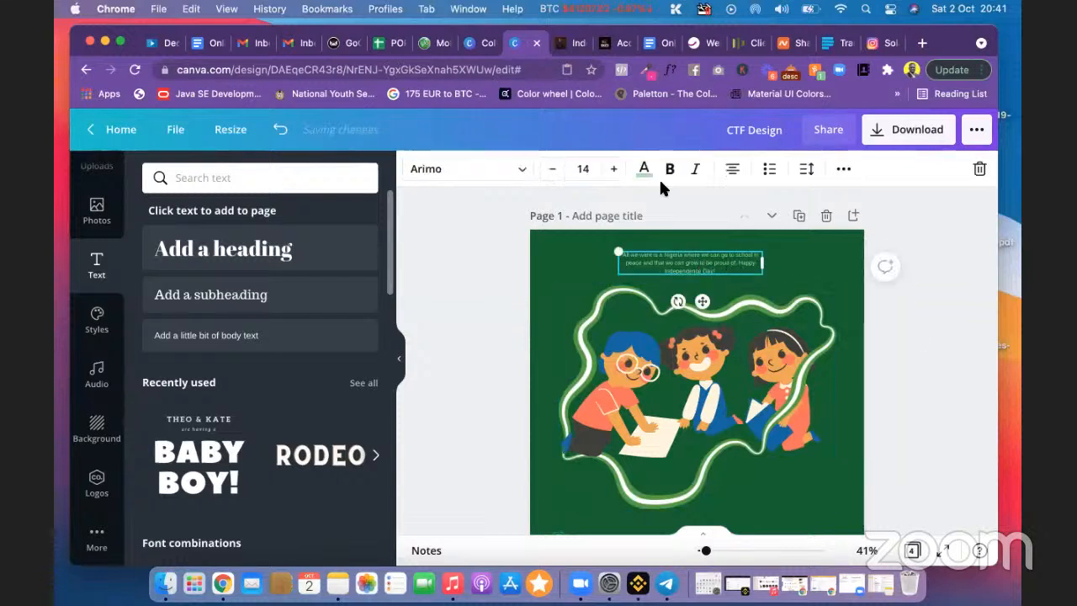
left_click(589, 168)
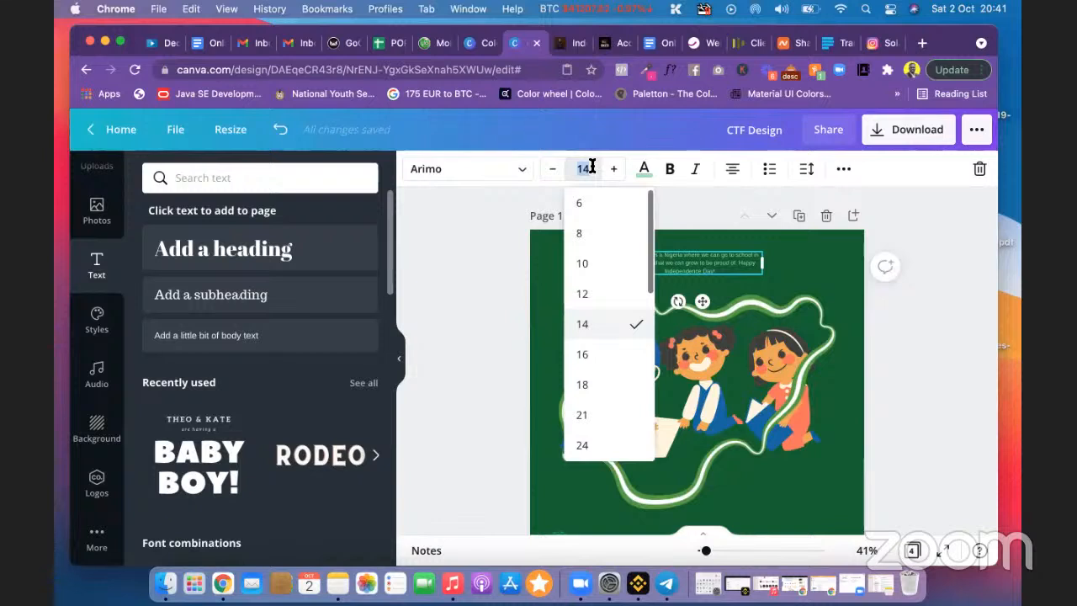
left_click(596, 380)
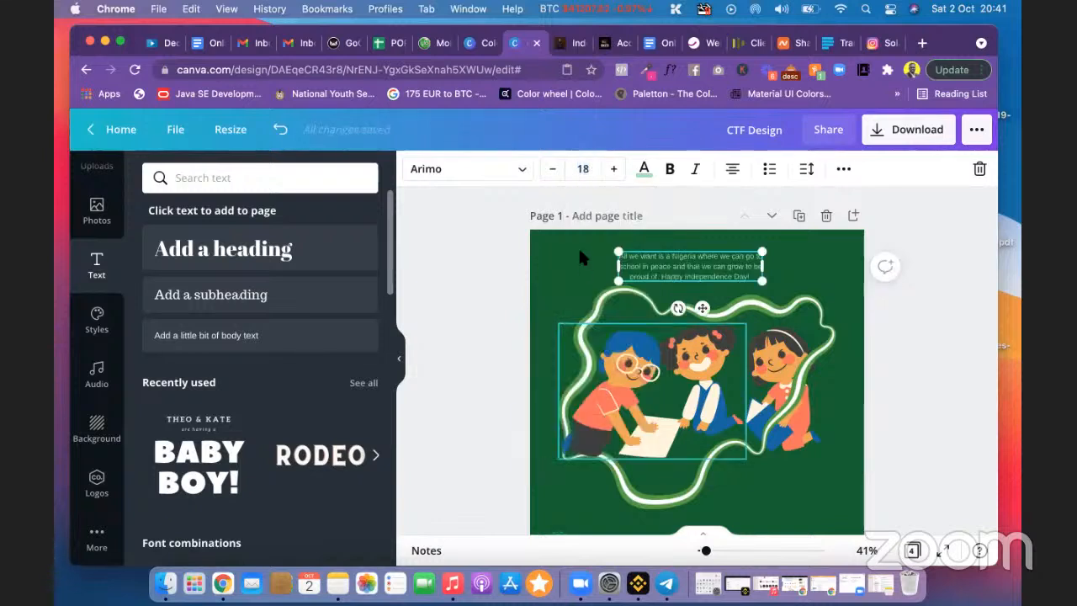
left_click(582, 168)
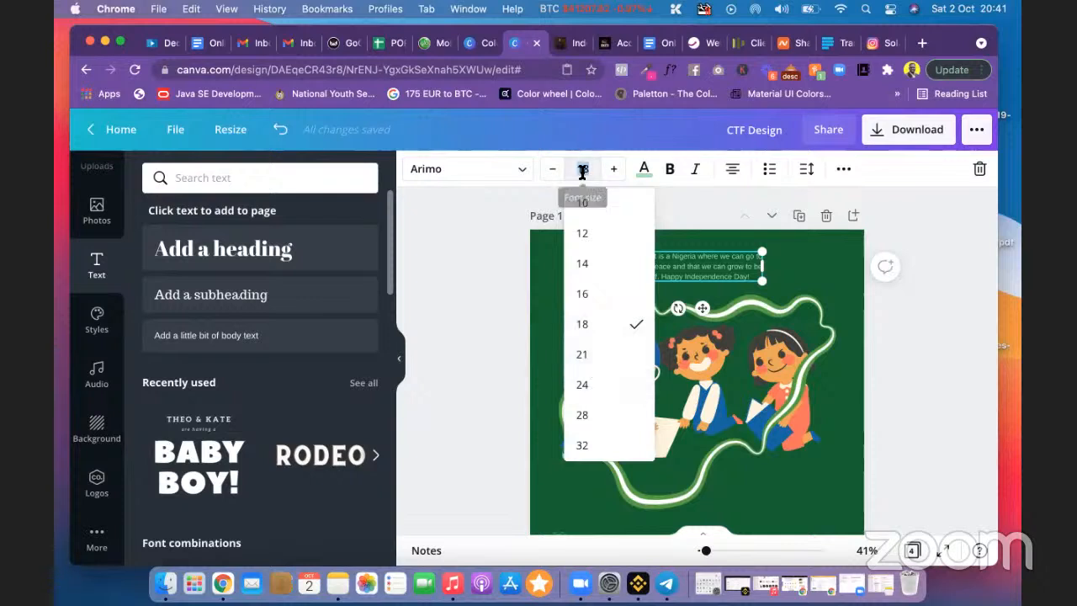
type("20")
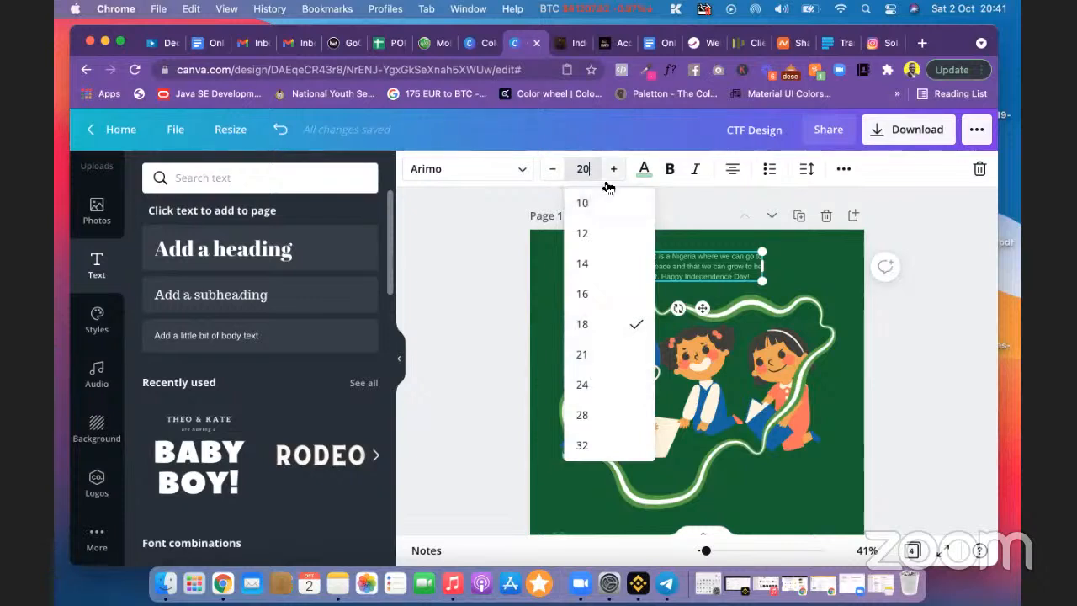
key("Return")
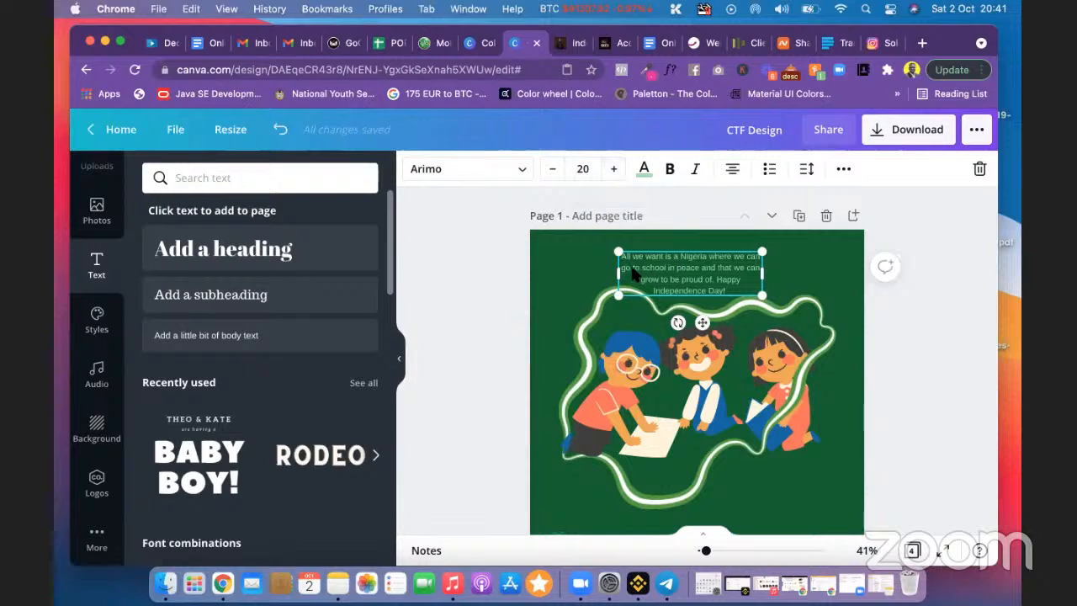
Step: Widen the quote box into three lines and centre it on the page
left_click_drag(619, 271, 585, 268)
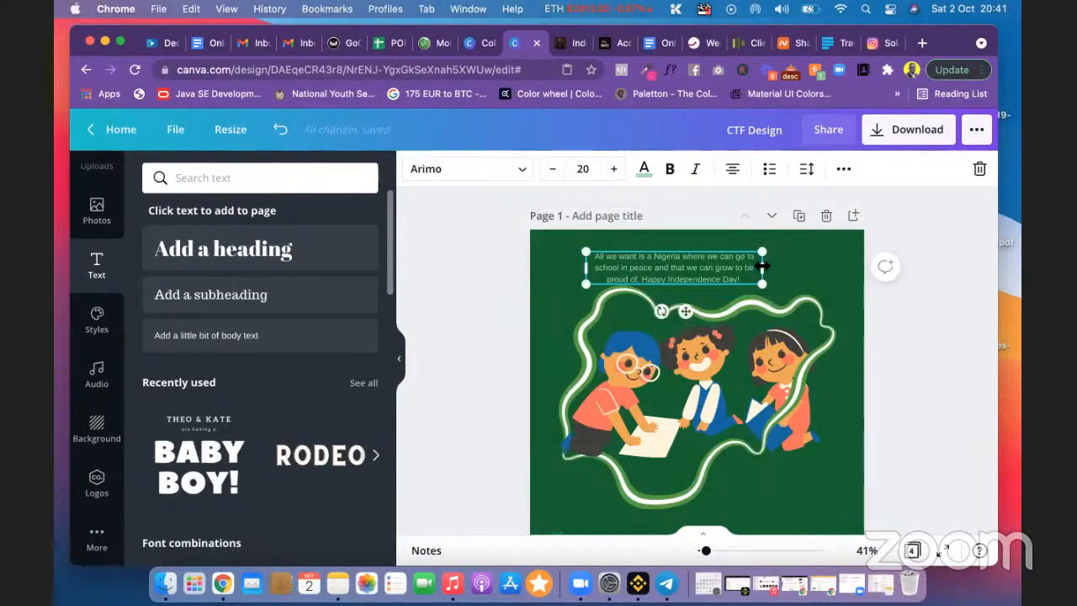
left_click_drag(781, 266, 761, 271)
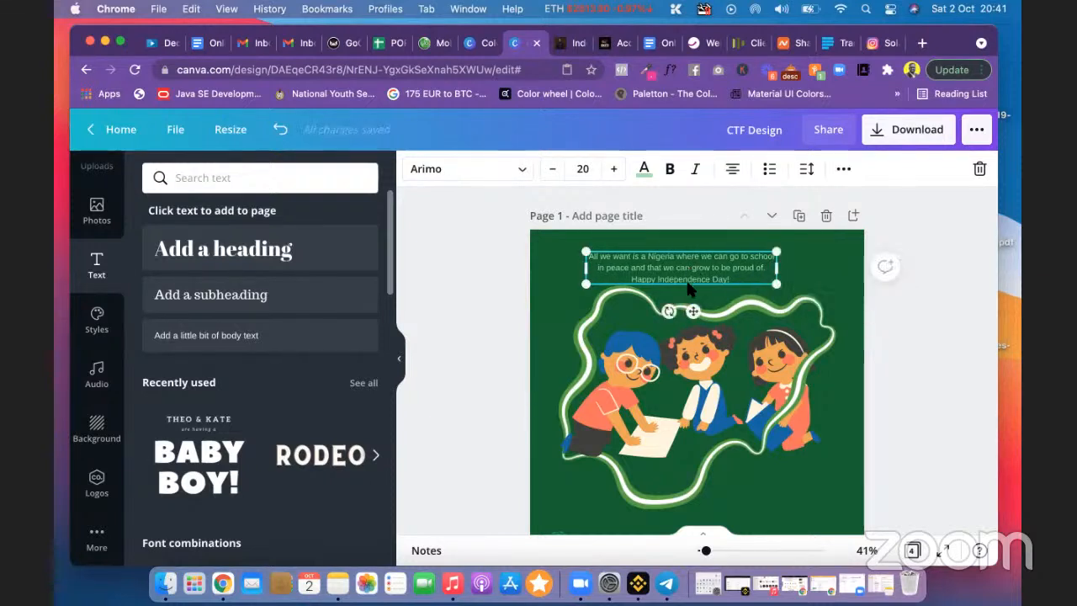
left_click_drag(708, 309, 710, 307)
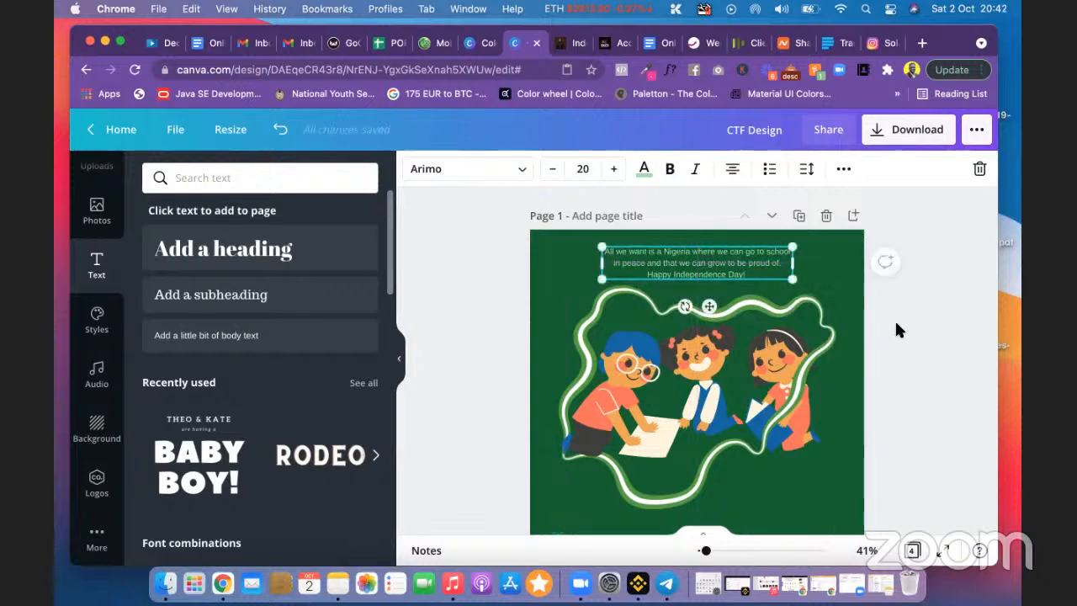
Step: Scroll through the pages and delete the duplicate pink Independence Day page 2
left_click(894, 318)
scroll(895, 318, "down", 1)
scroll(896, 324, "up", 1)
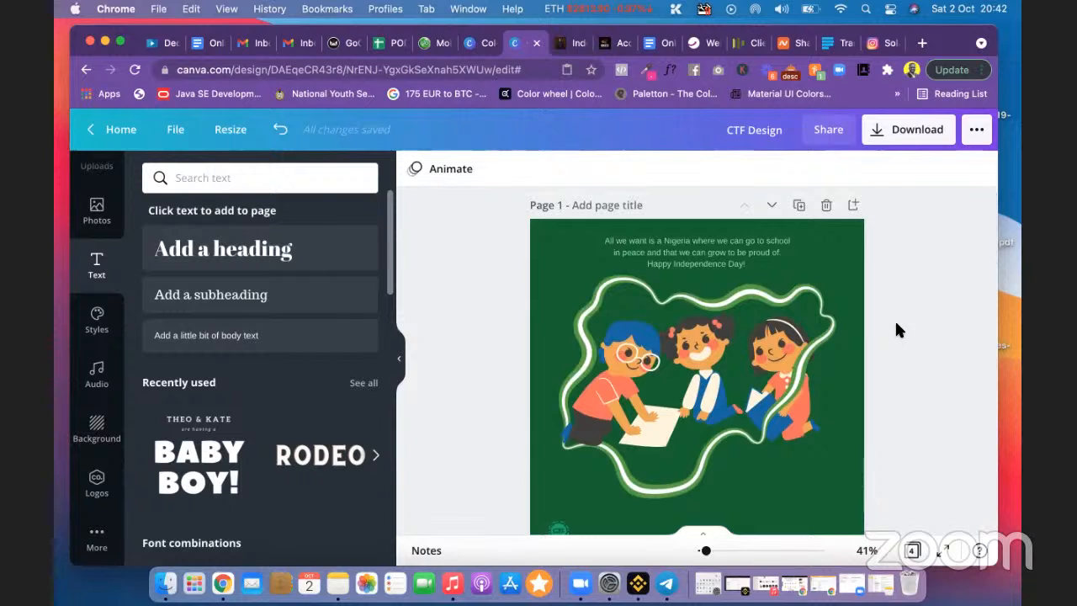
scroll(896, 325, "down", 3)
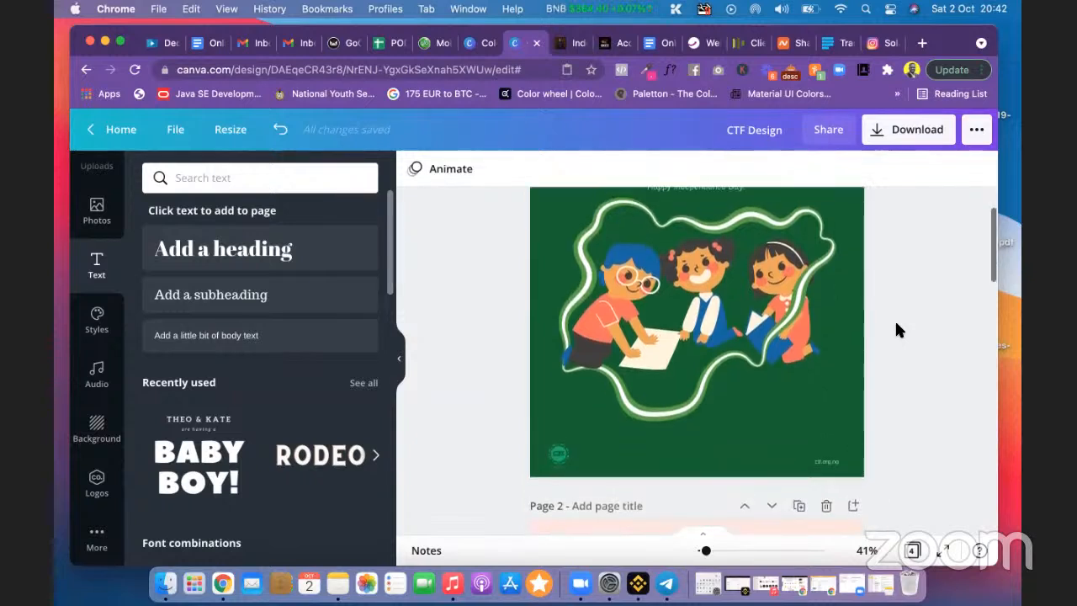
scroll(896, 330, "up", 2)
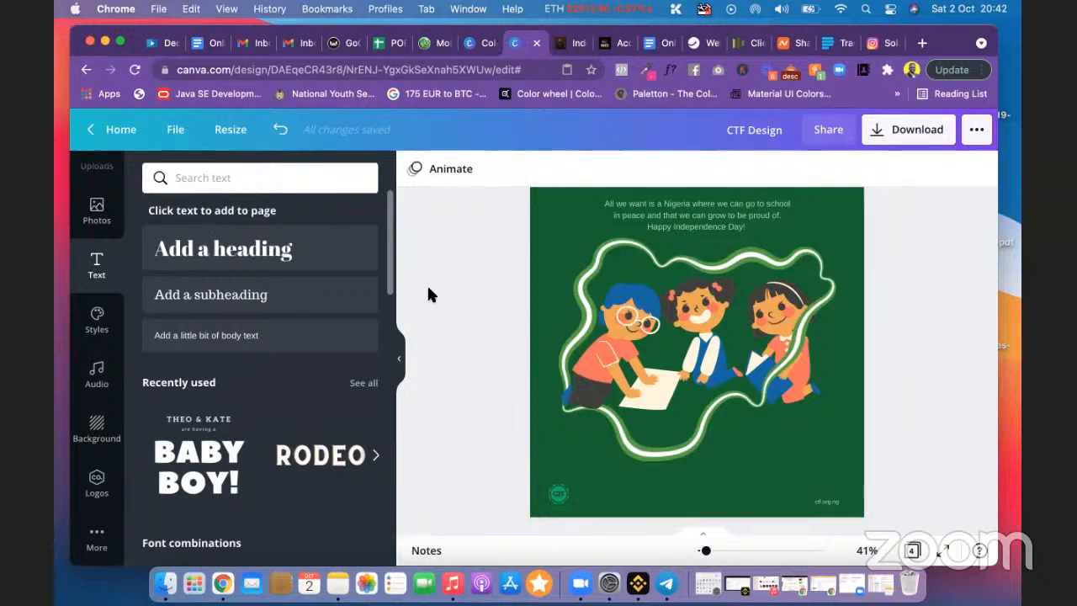
scroll(464, 284, "down", 5)
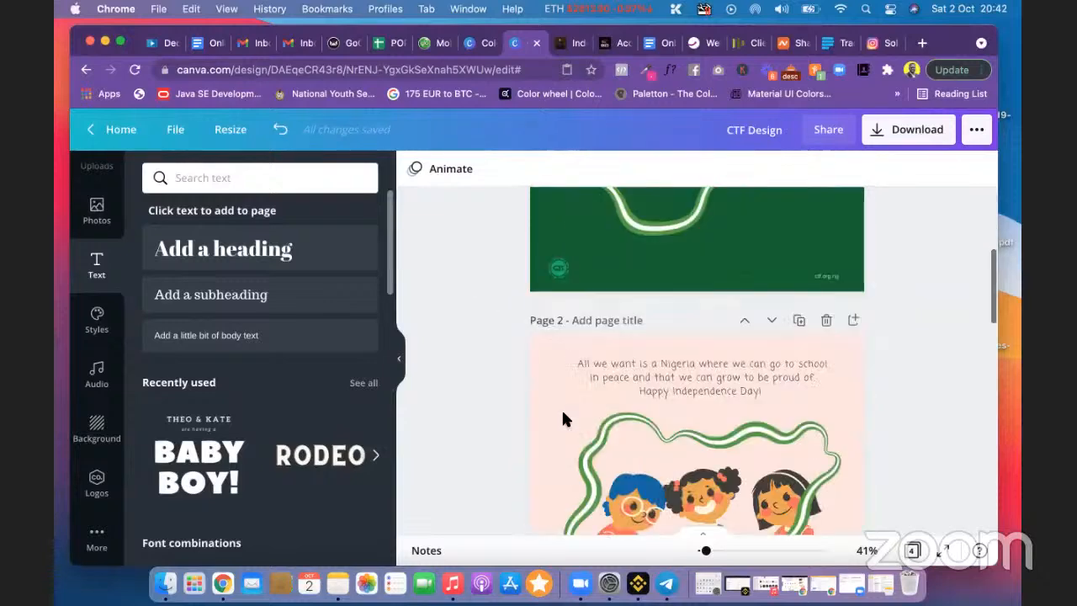
scroll(564, 419, "down", 3)
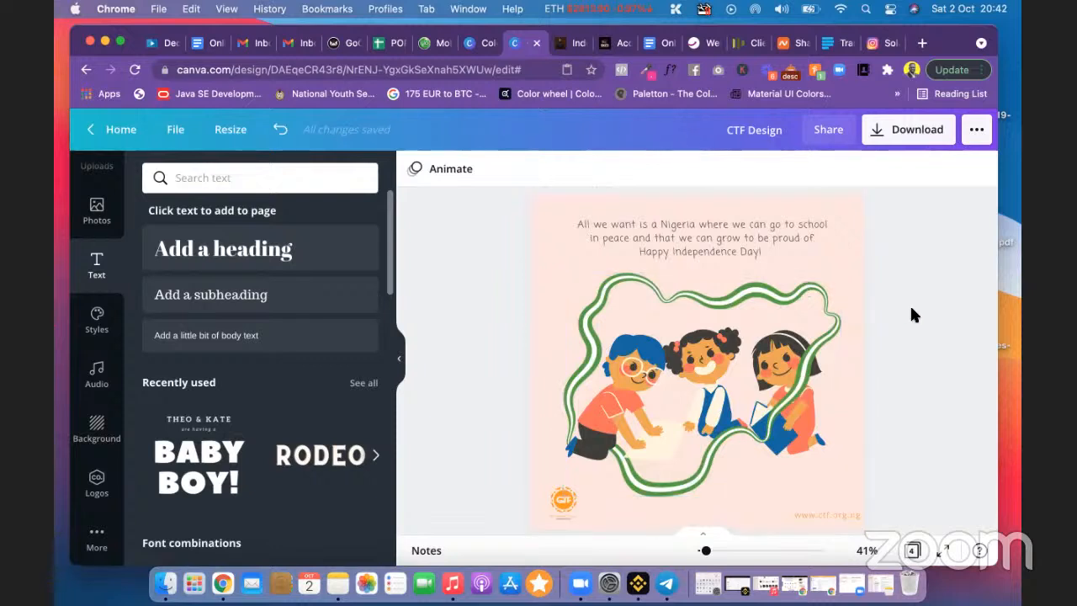
scroll(911, 309, "down", 1)
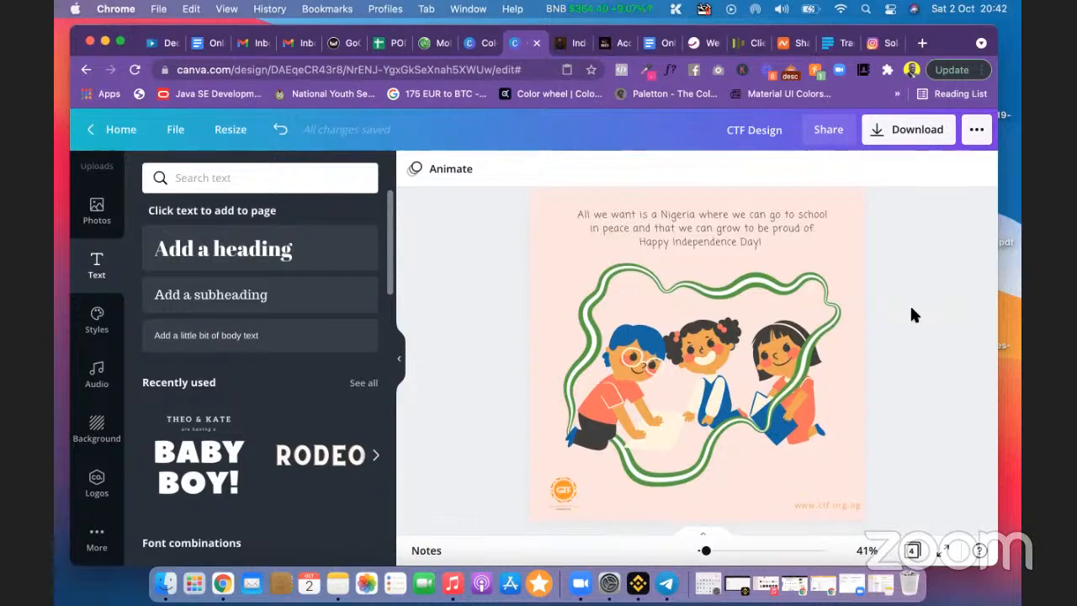
scroll(911, 309, "down", 5)
scroll(912, 311, "down", 5)
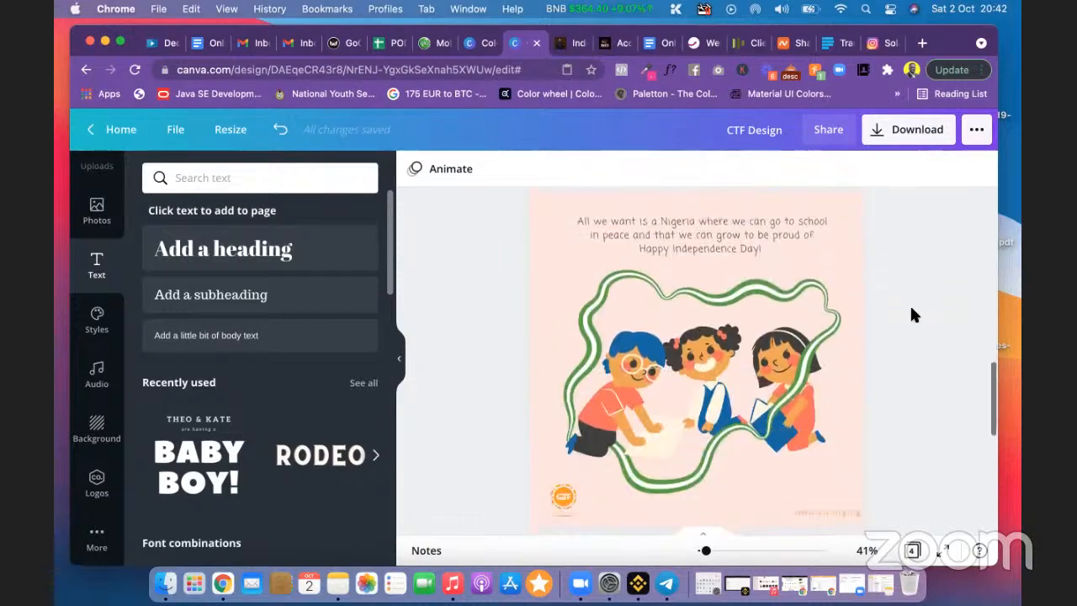
scroll(911, 311, "up", 5)
scroll(912, 311, "down", 4)
scroll(912, 309, "up", 2)
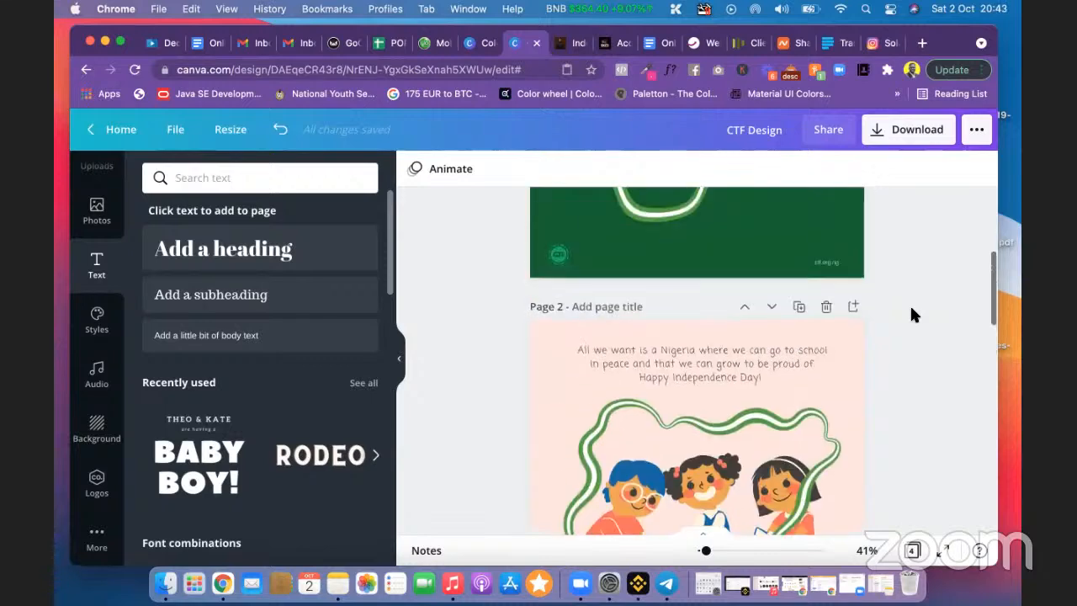
scroll(903, 365, "down", 3)
scroll(903, 368, "down", 5)
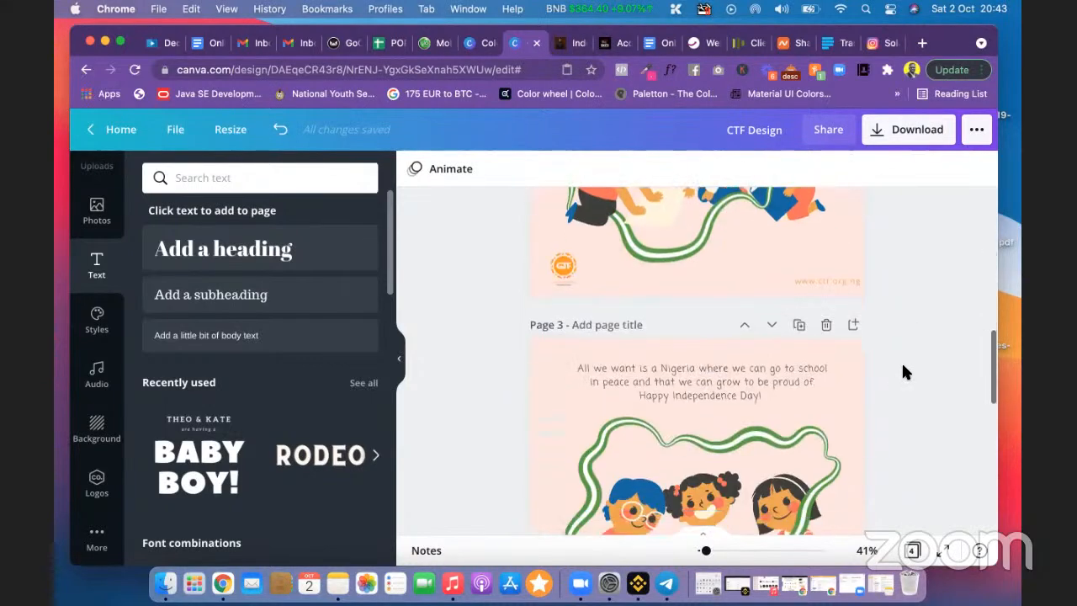
scroll(903, 371, "up", 3)
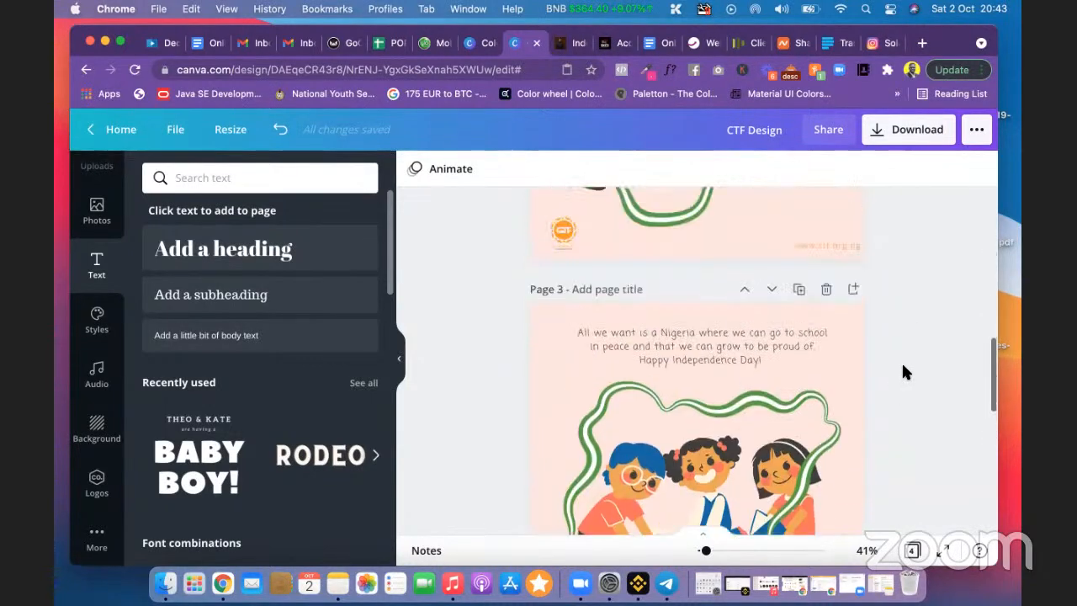
scroll(903, 371, "down", 2)
scroll(903, 371, "up", 2)
scroll(902, 372, "down", 1)
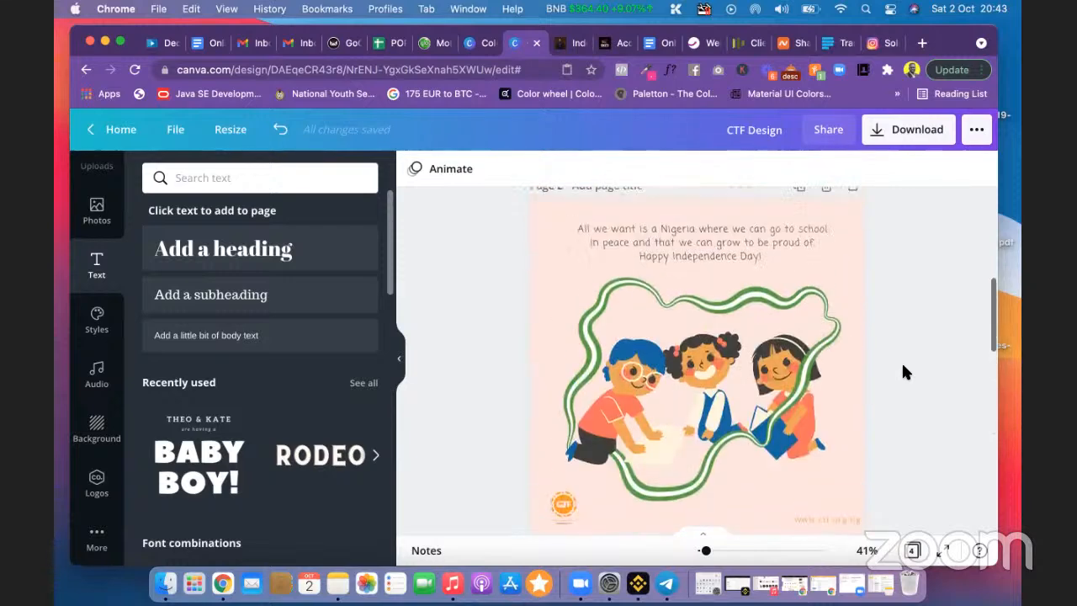
scroll(902, 372, "up", 5)
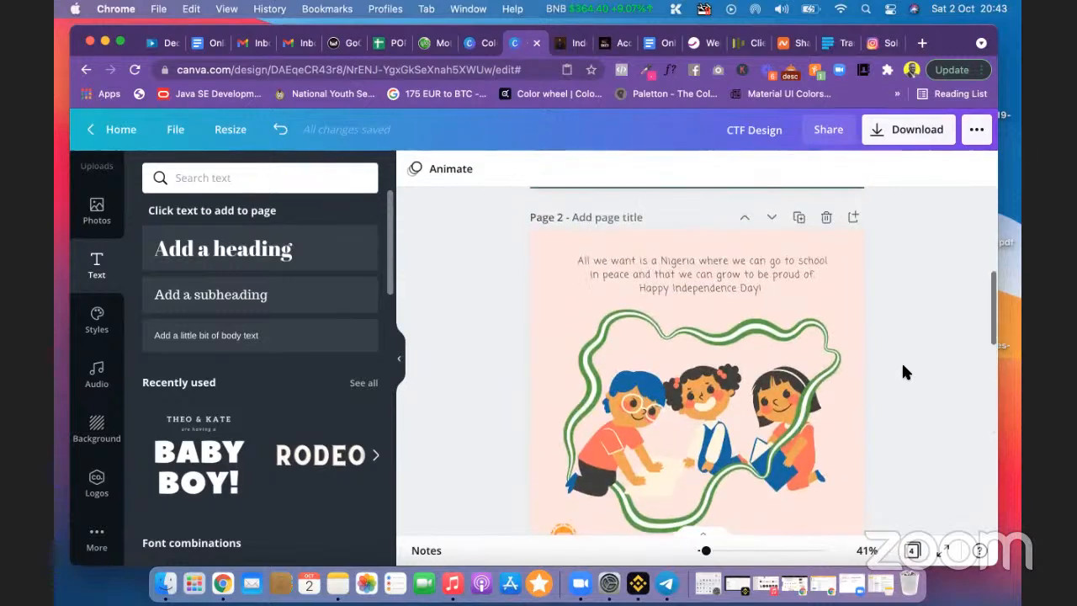
left_click(825, 217)
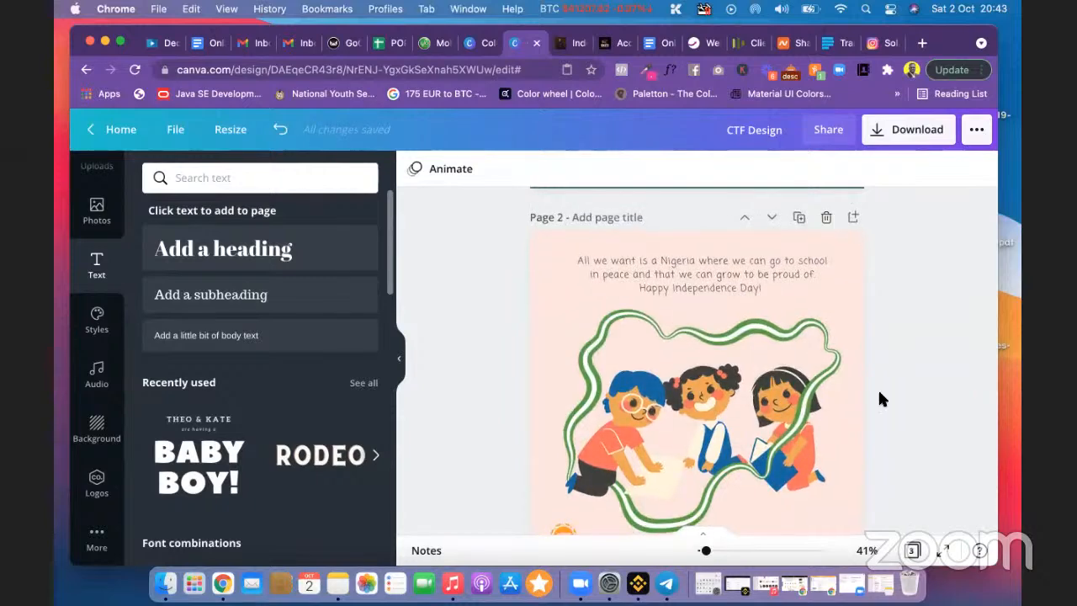
Step: Scroll the canvas to bring page 1 of the green Independence Day design fully into view
scroll(880, 391, "down", 5)
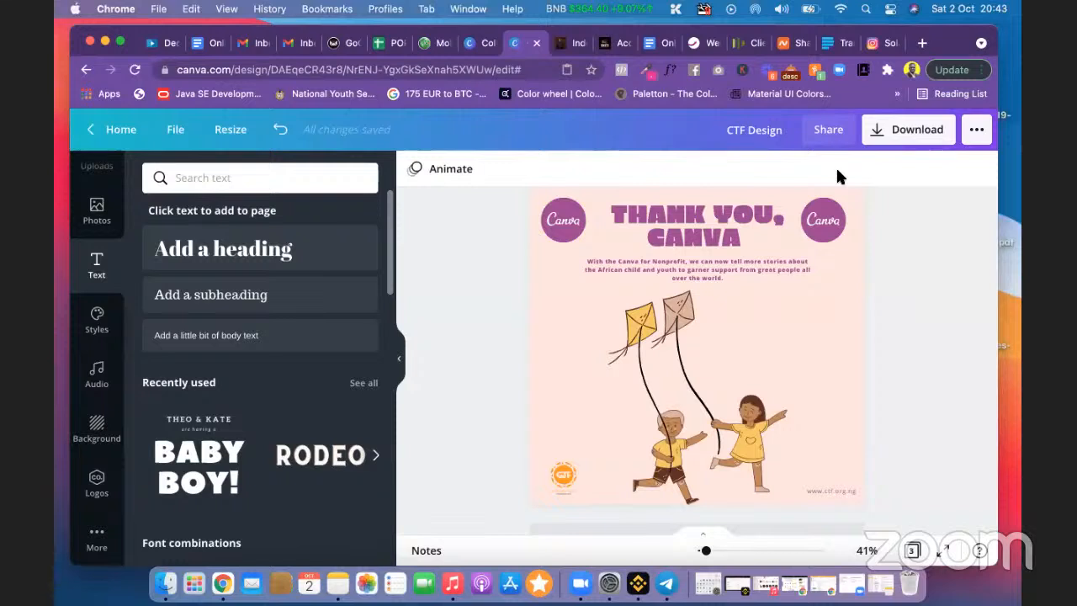
scroll(907, 360, "down", 2)
scroll(907, 360, "up", 2)
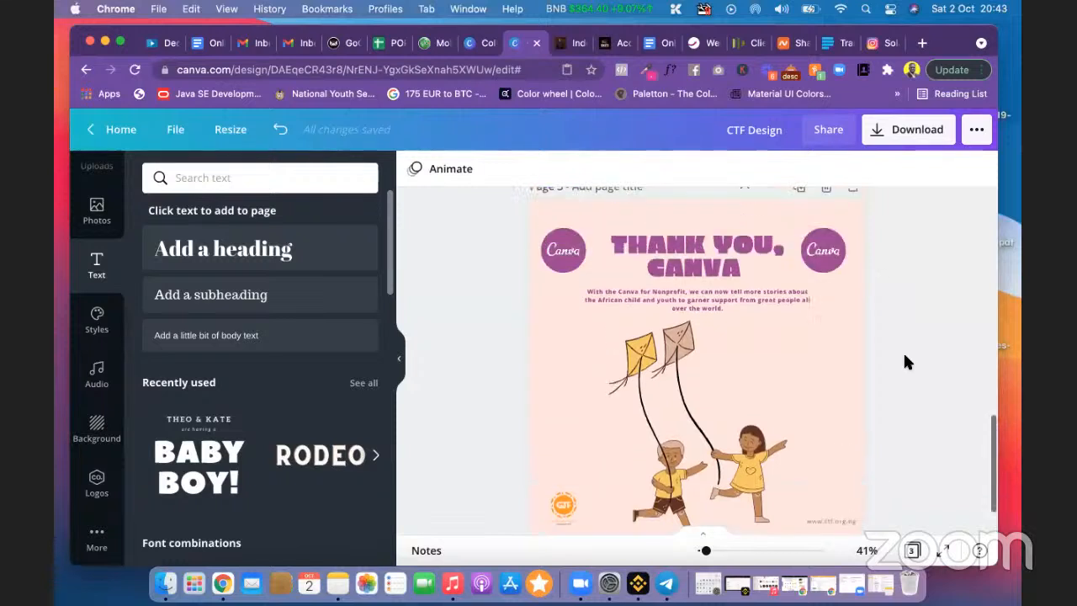
scroll(907, 361, "down", 2)
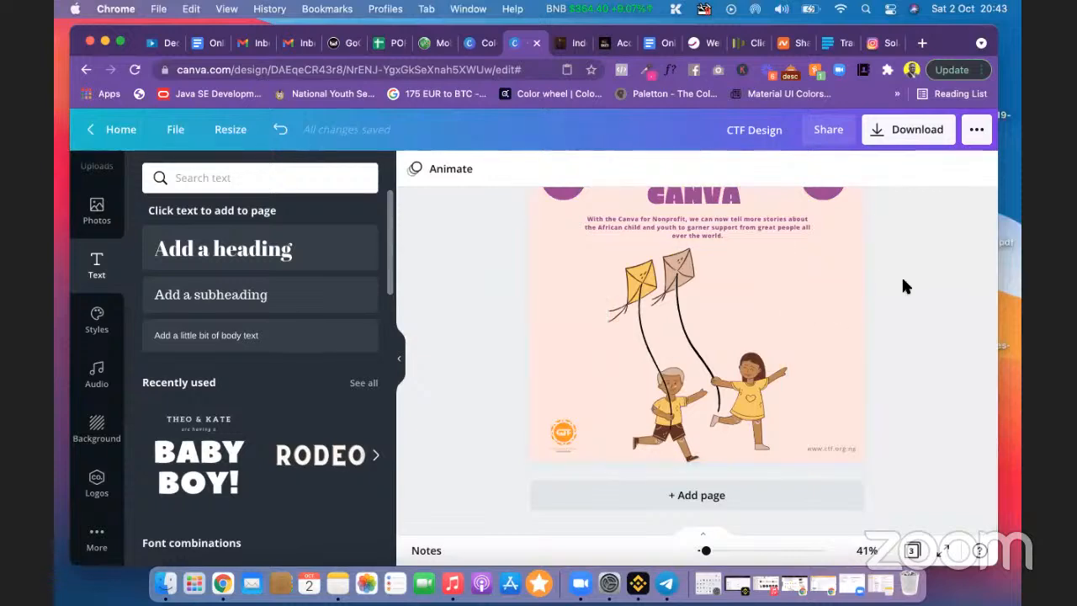
scroll(901, 274, "up", 8)
scroll(901, 269, "up", 6)
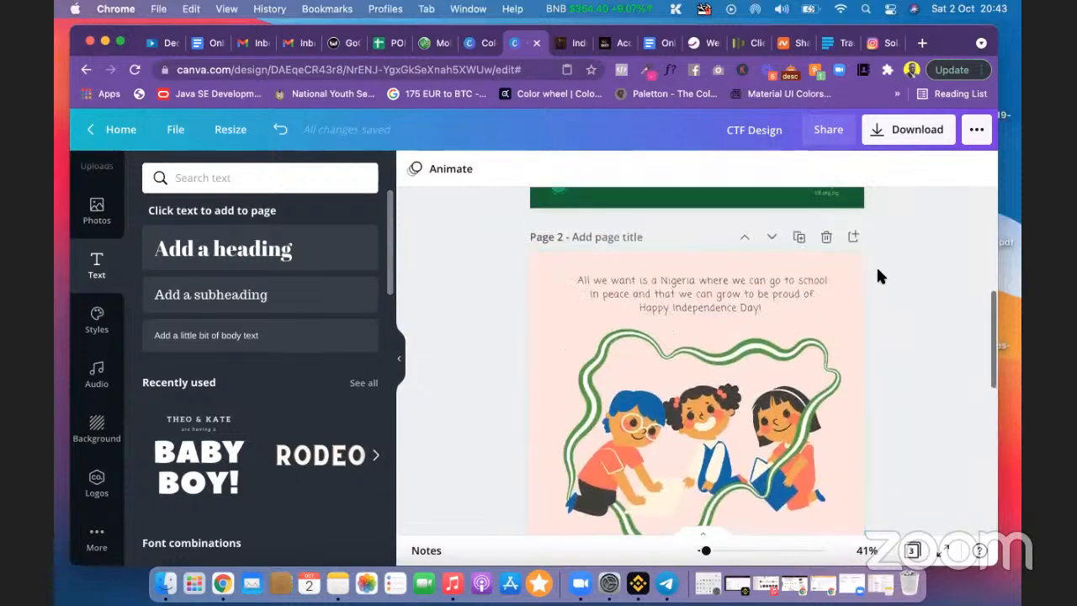
scroll(896, 262, "up", 2)
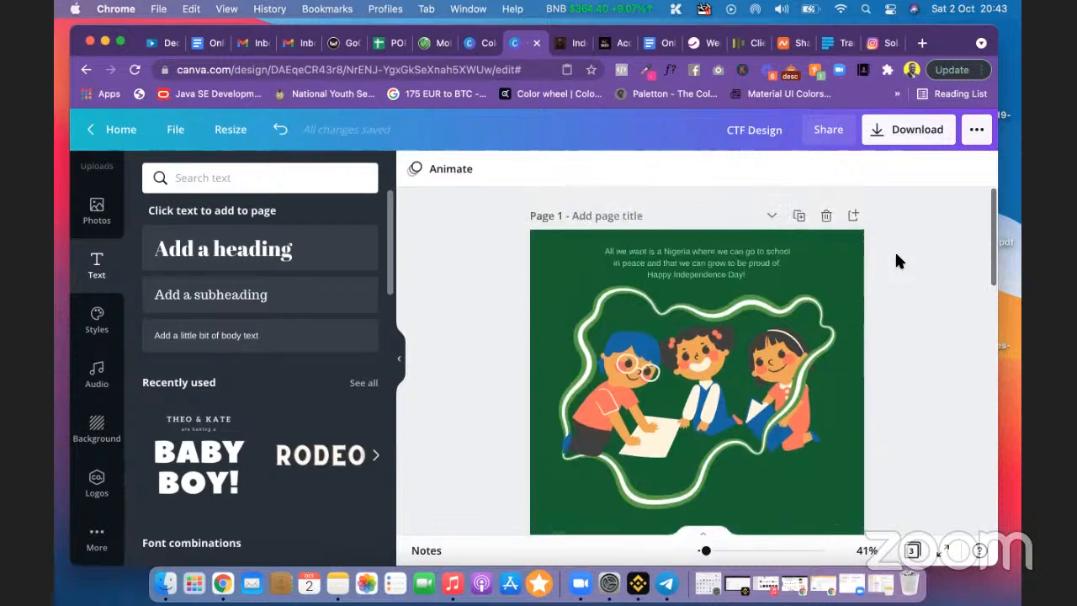
scroll(896, 261, "down", 2)
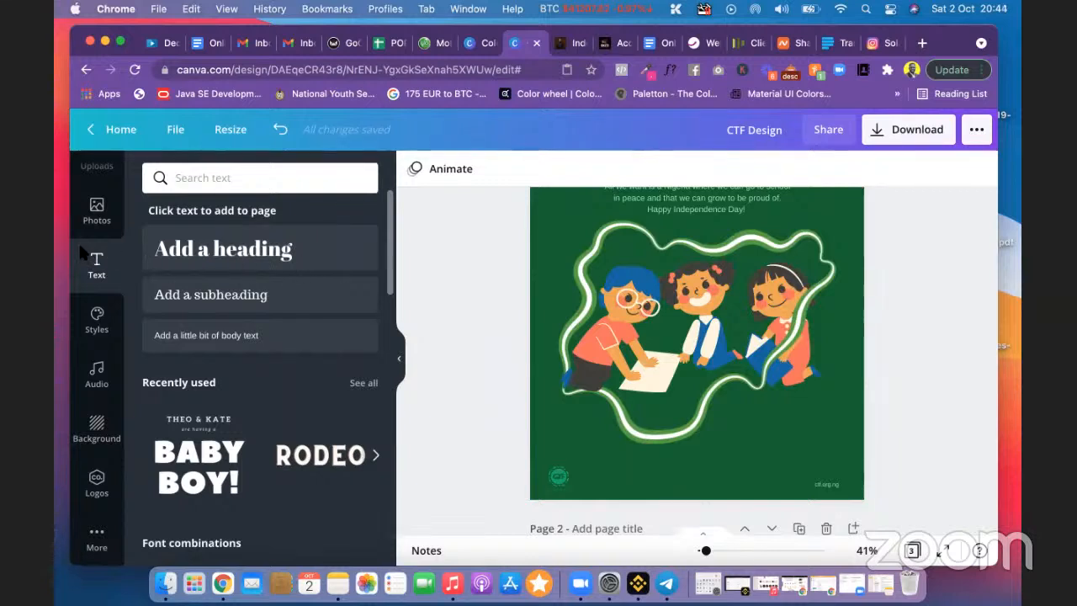
scroll(414, 287, "up", 2)
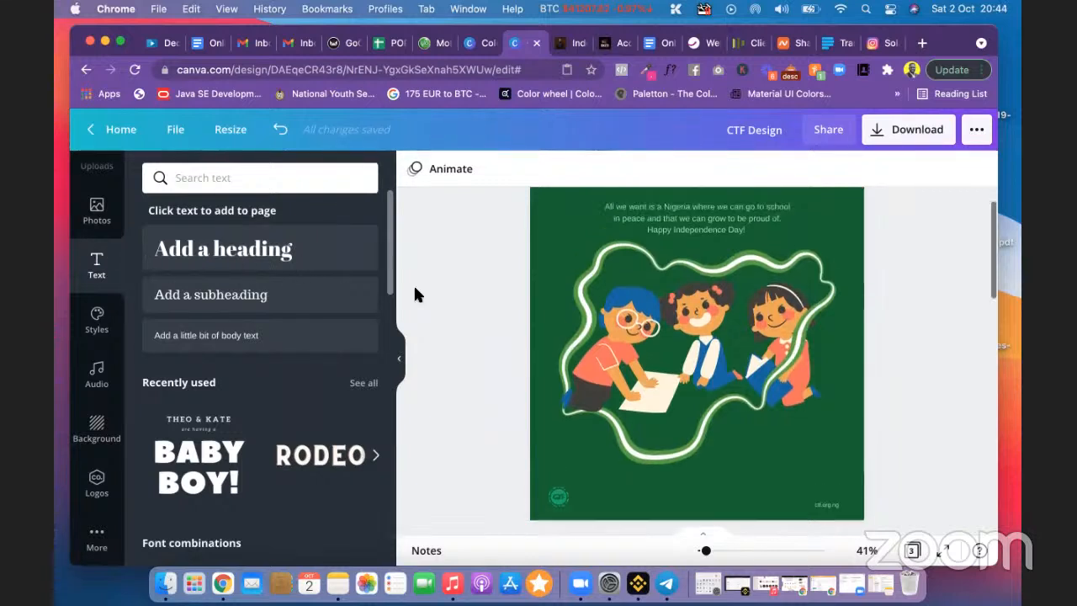
Step: Change page 1's background colour to white from Document Colors
left_click(548, 230)
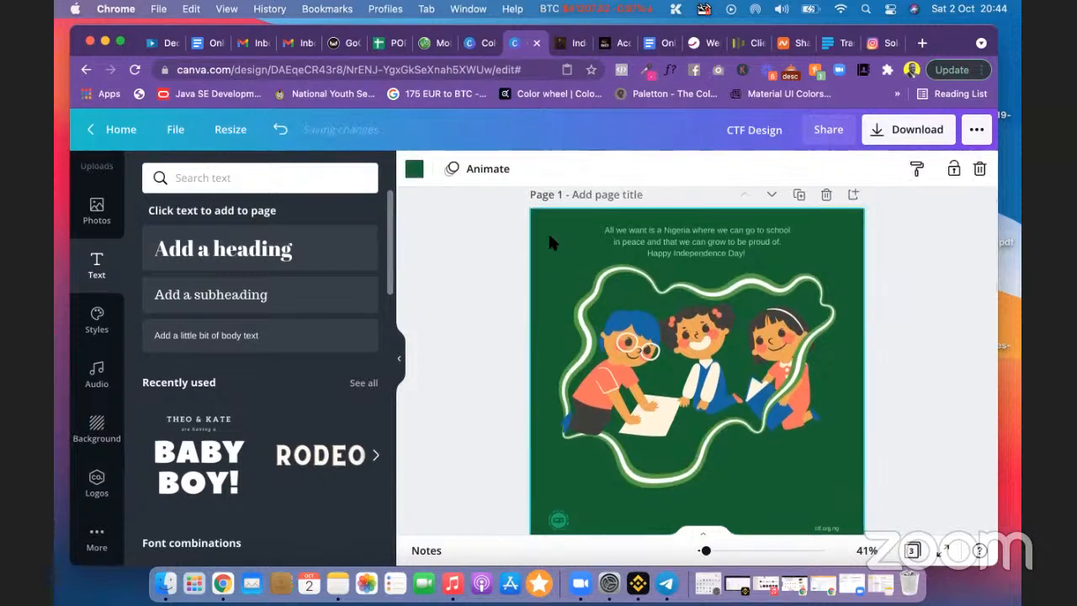
left_click(414, 172)
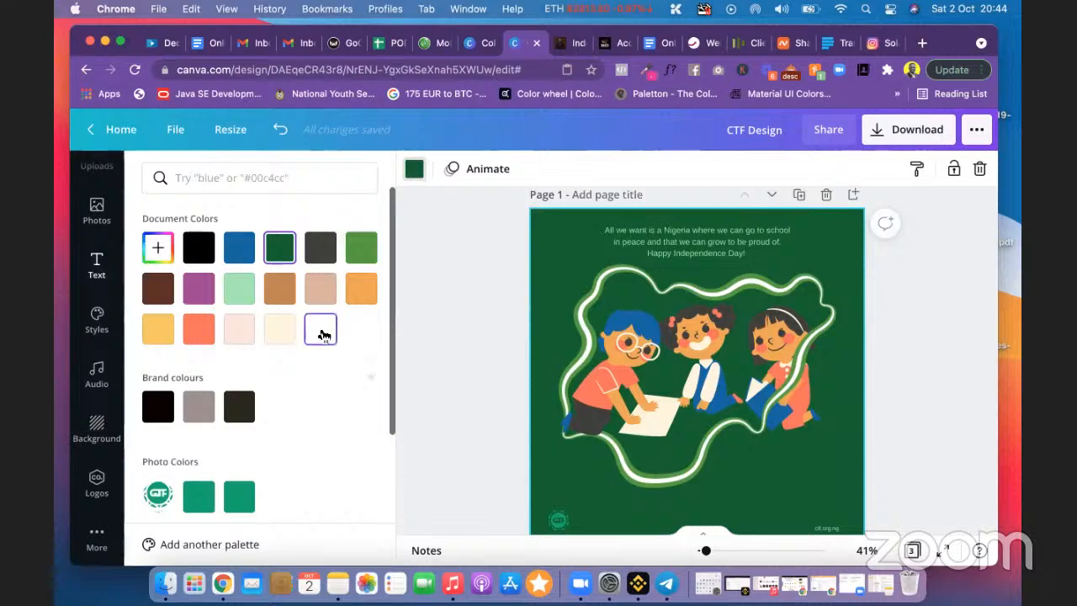
left_click(321, 334)
left_click(461, 314)
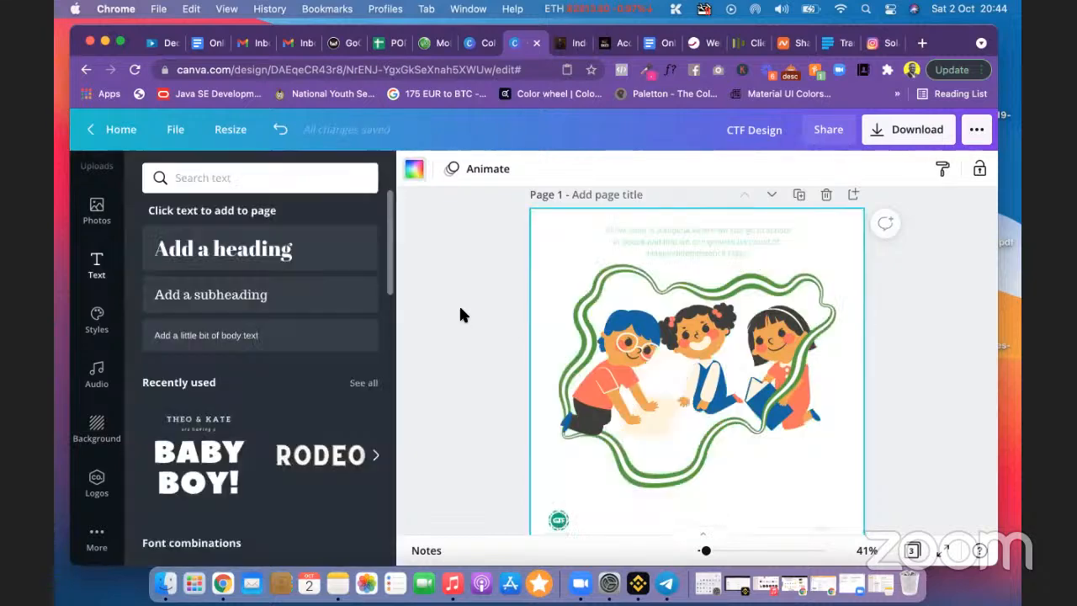
scroll(469, 324, "down", 3)
scroll(470, 327, "up", 3)
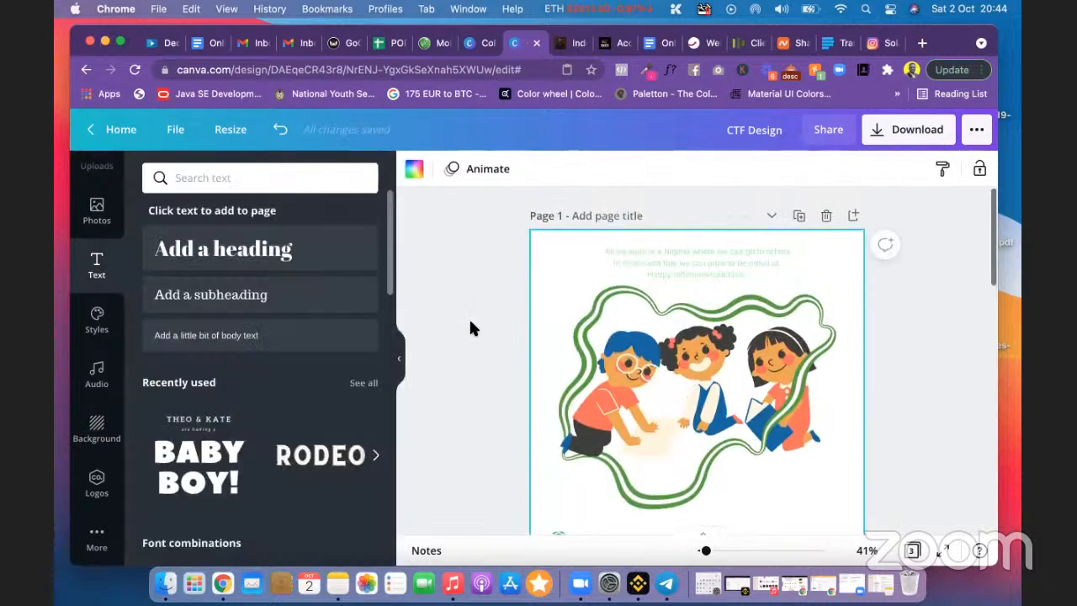
left_click(674, 265)
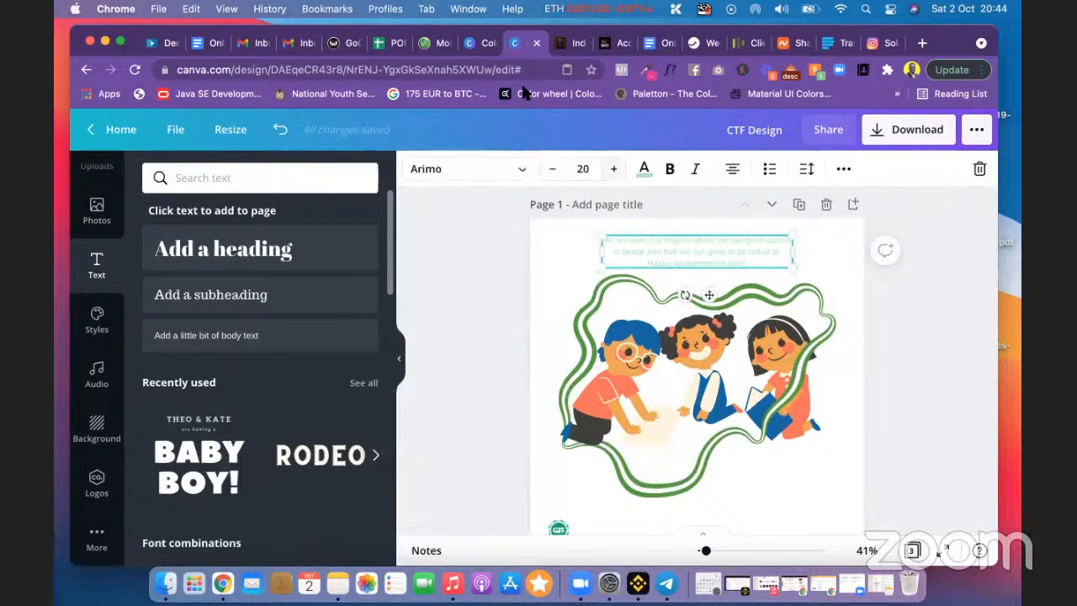
left_click(477, 250)
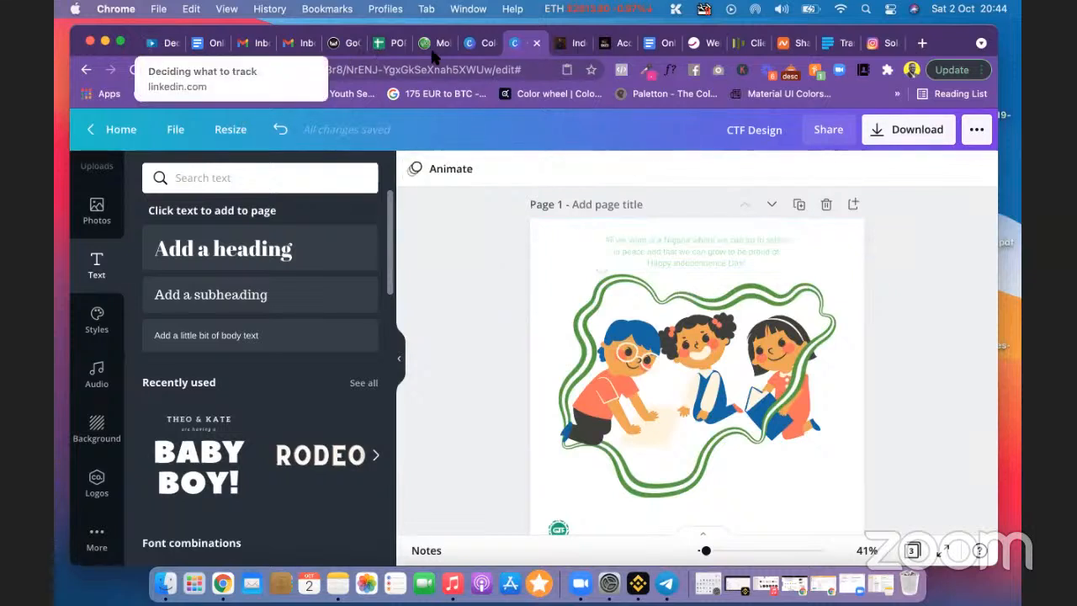
Step: Copy the Kelly Green #18A558 code from the Under the Ferns palette
left_click(481, 43)
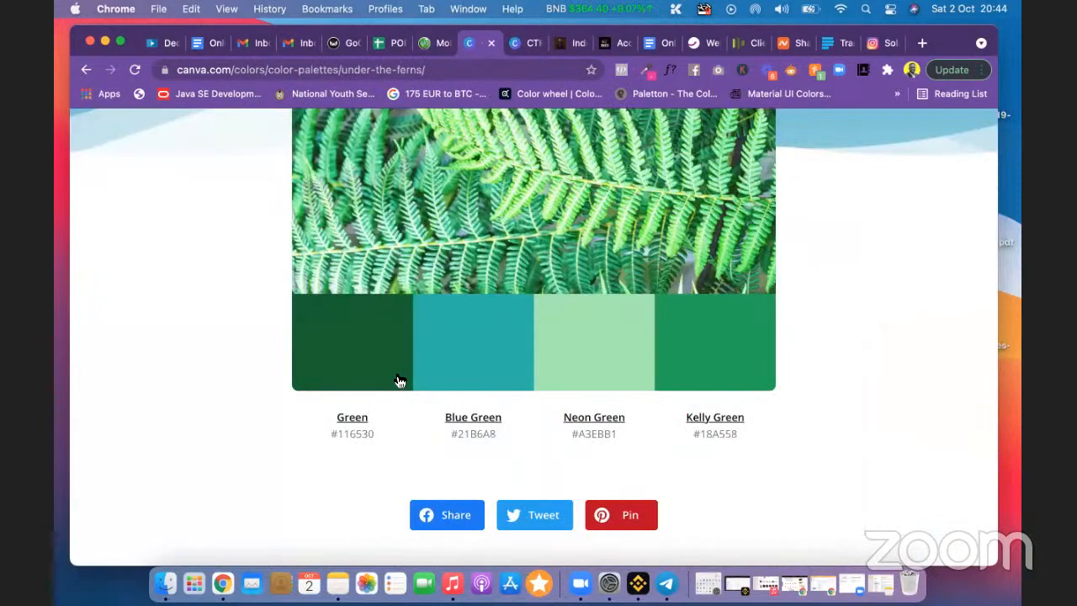
left_click(363, 344)
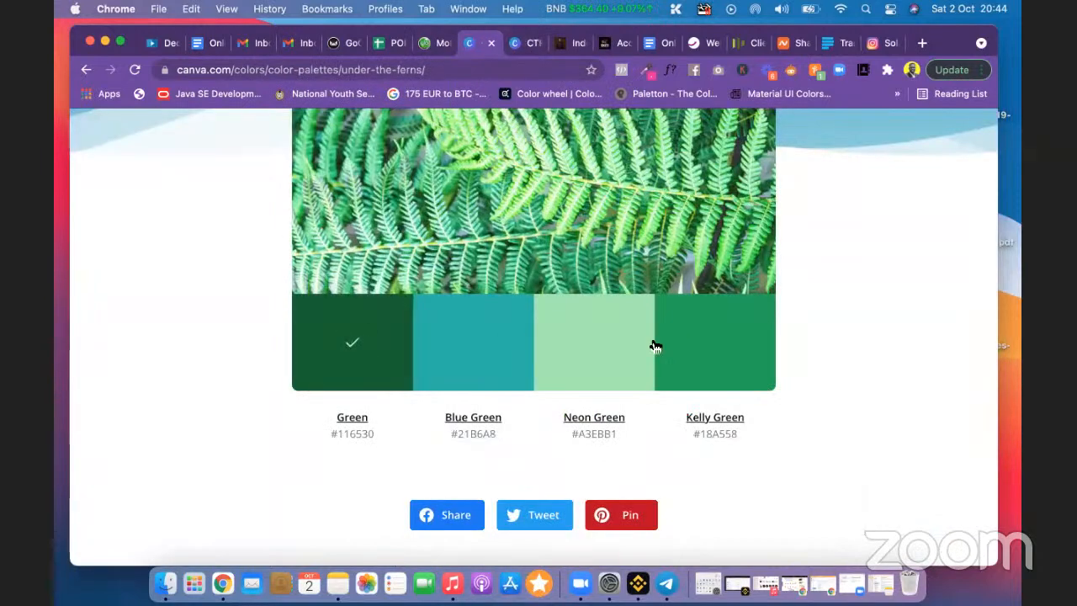
left_click(707, 344)
Step: Undo the white background and duplicate page 1 as a dark green copy
left_click(526, 47)
left_click(659, 243)
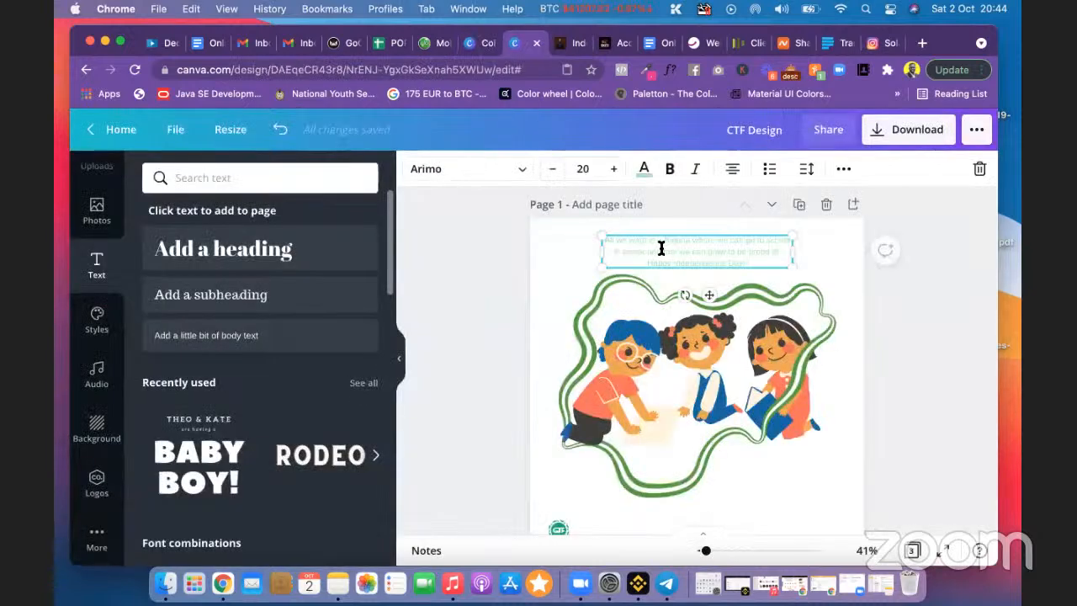
double_click(661, 249)
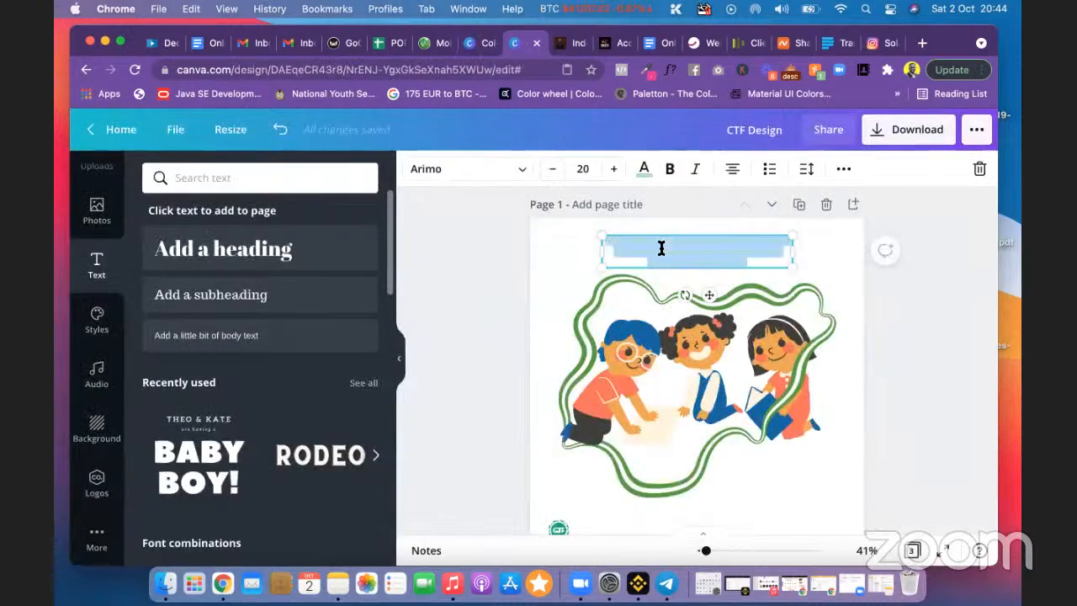
left_click(495, 243)
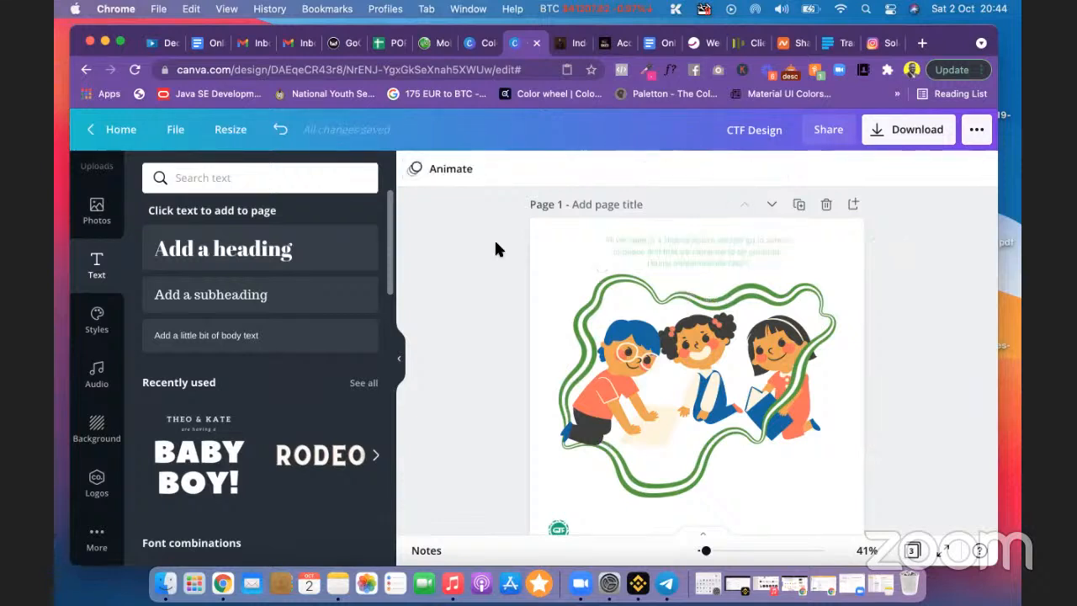
key("super+z")
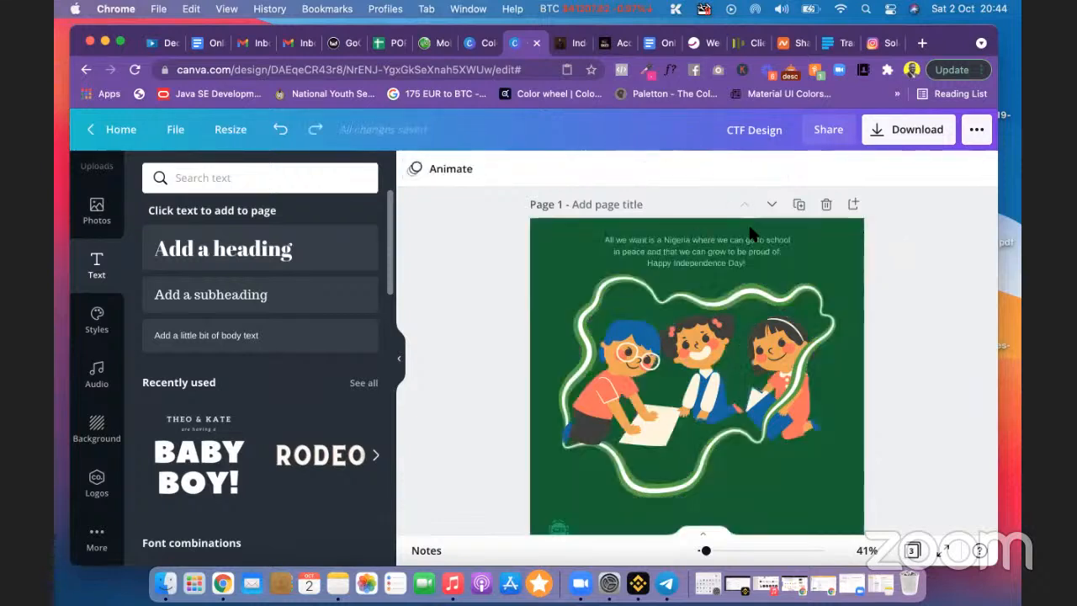
left_click(799, 206)
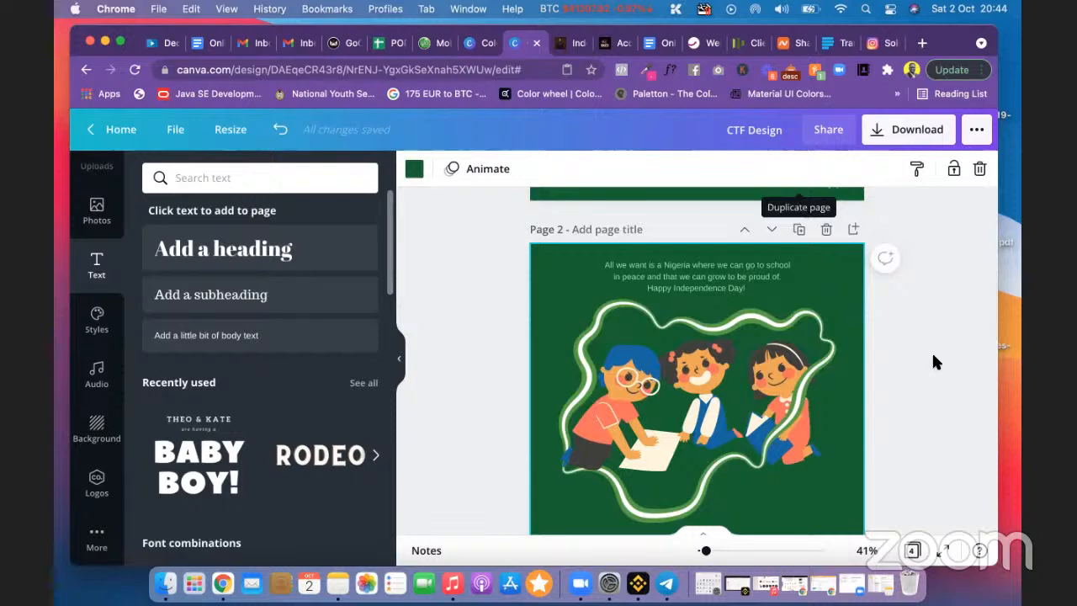
Step: Set page 1's background to white again
scroll(934, 362, "up", 3)
scroll(933, 356, "down", 3)
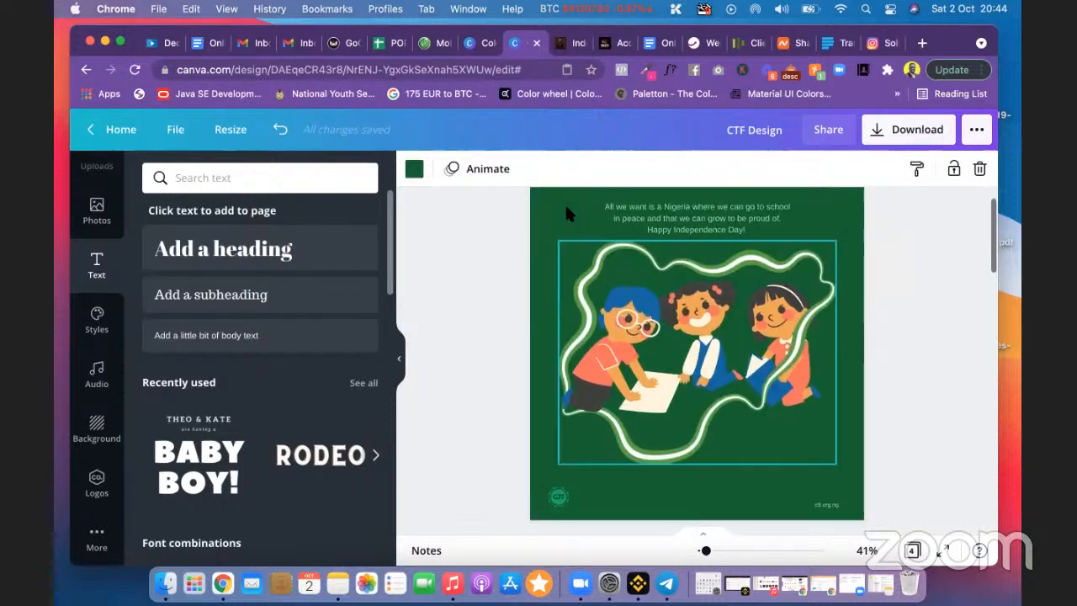
left_click(413, 170)
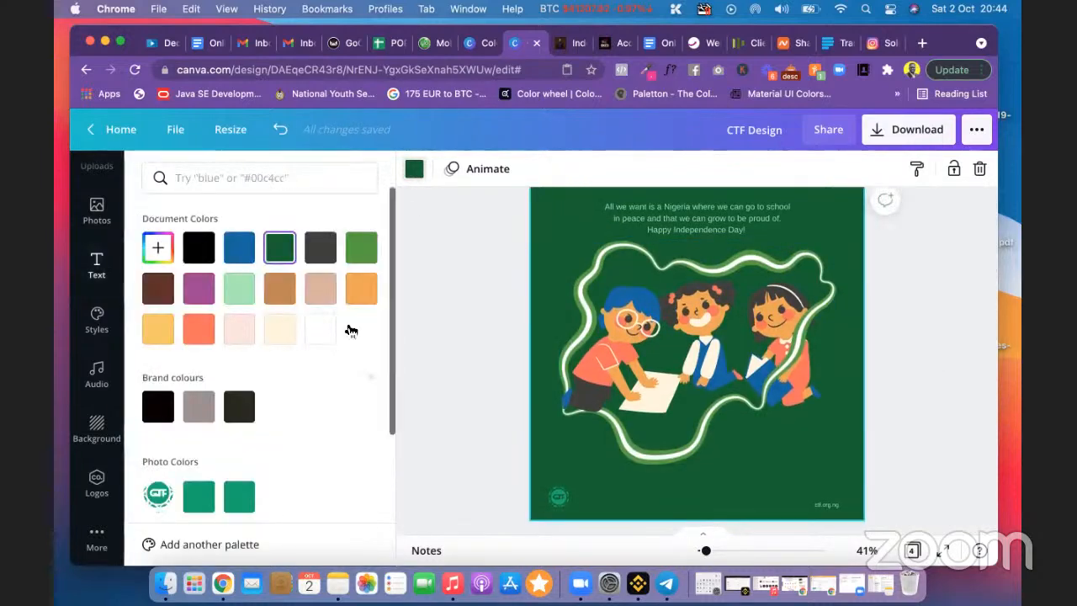
left_click(318, 329)
left_click(462, 259)
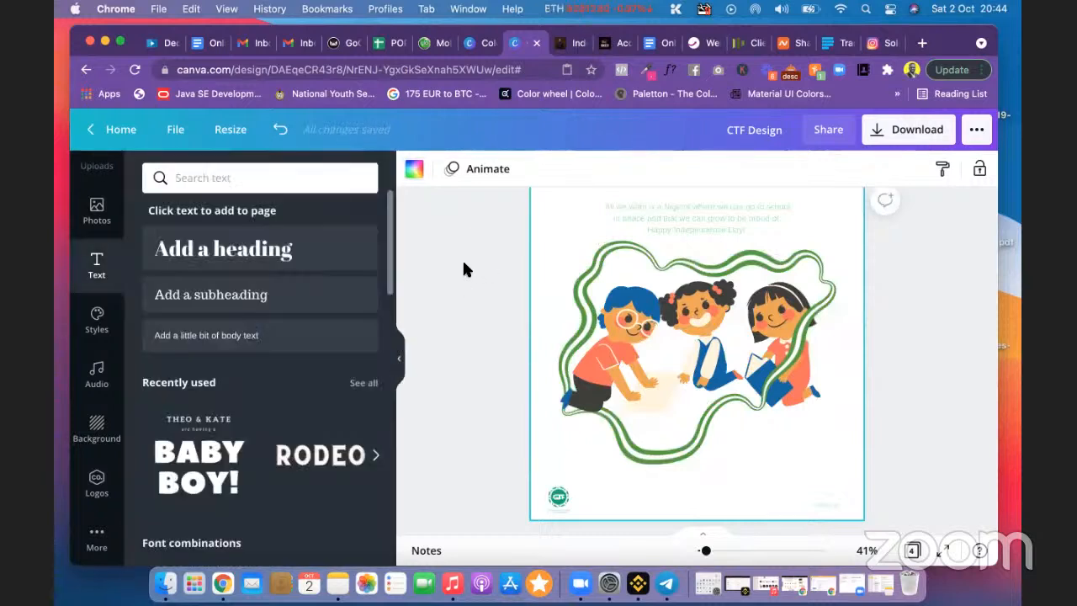
left_click(602, 289)
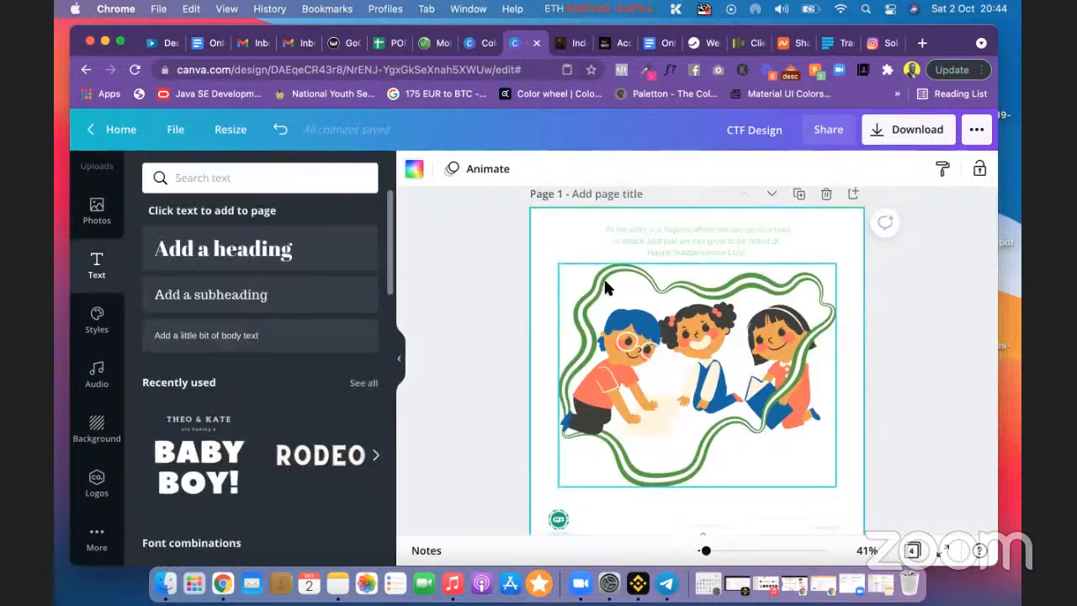
Step: Colour the quote text Kelly Green #18A558
left_click(682, 237)
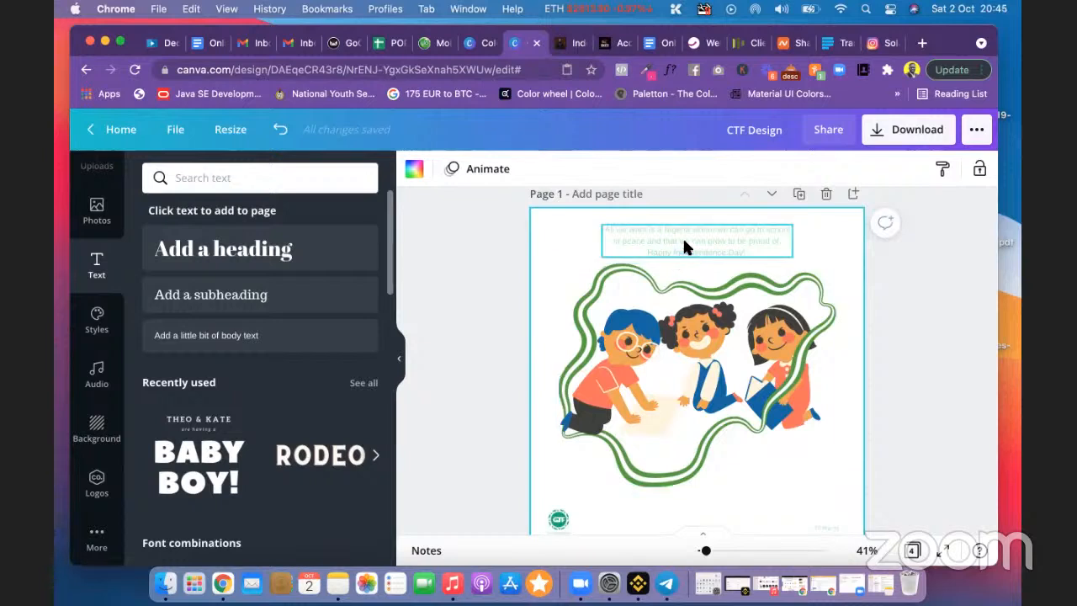
double_click(685, 242)
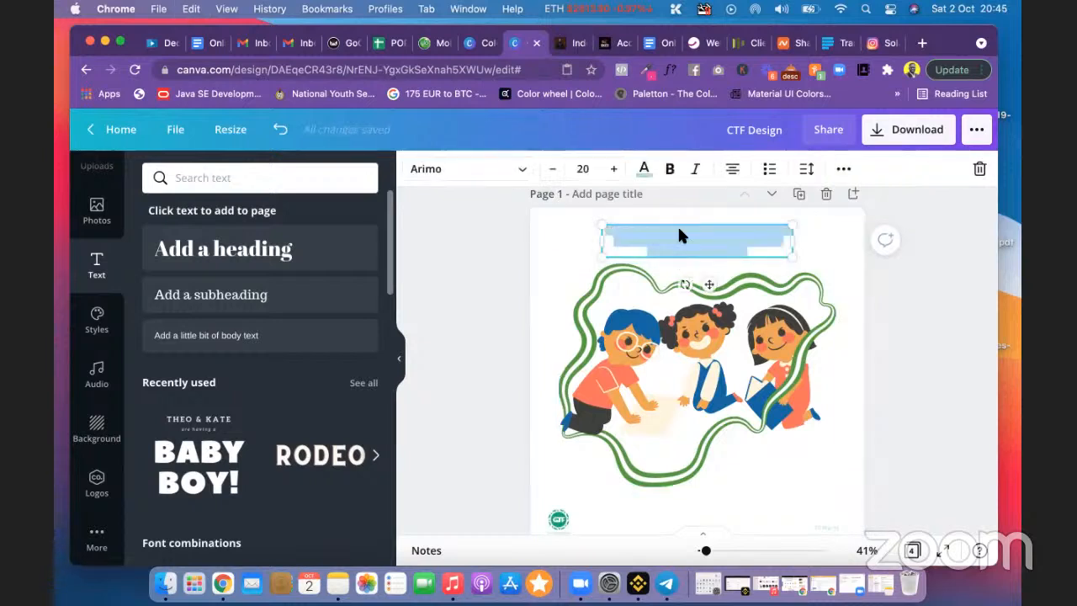
left_click(645, 169)
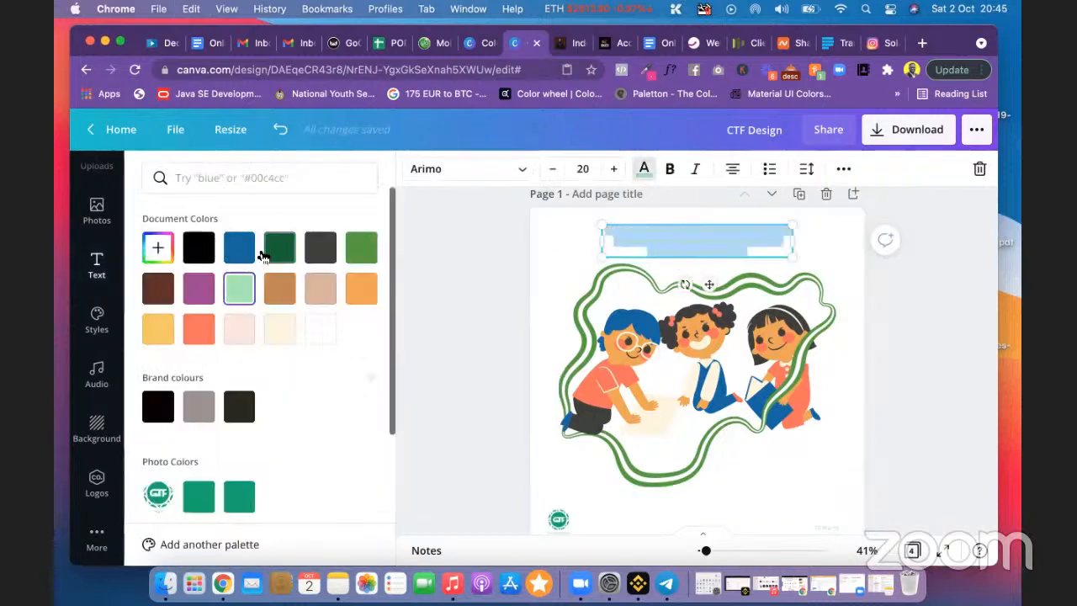
left_click(164, 253)
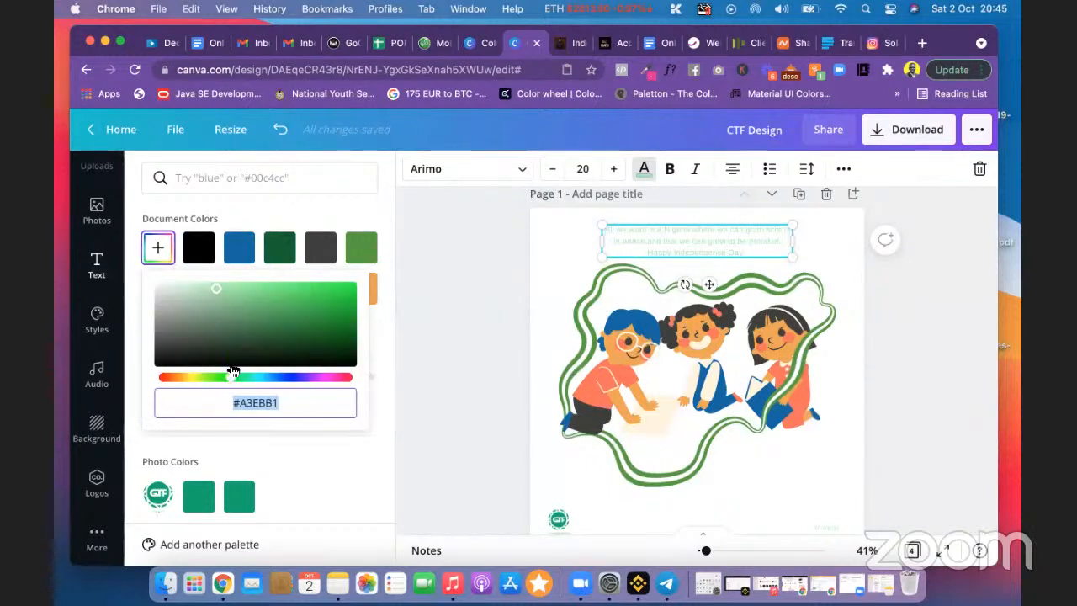
type("#18A558")
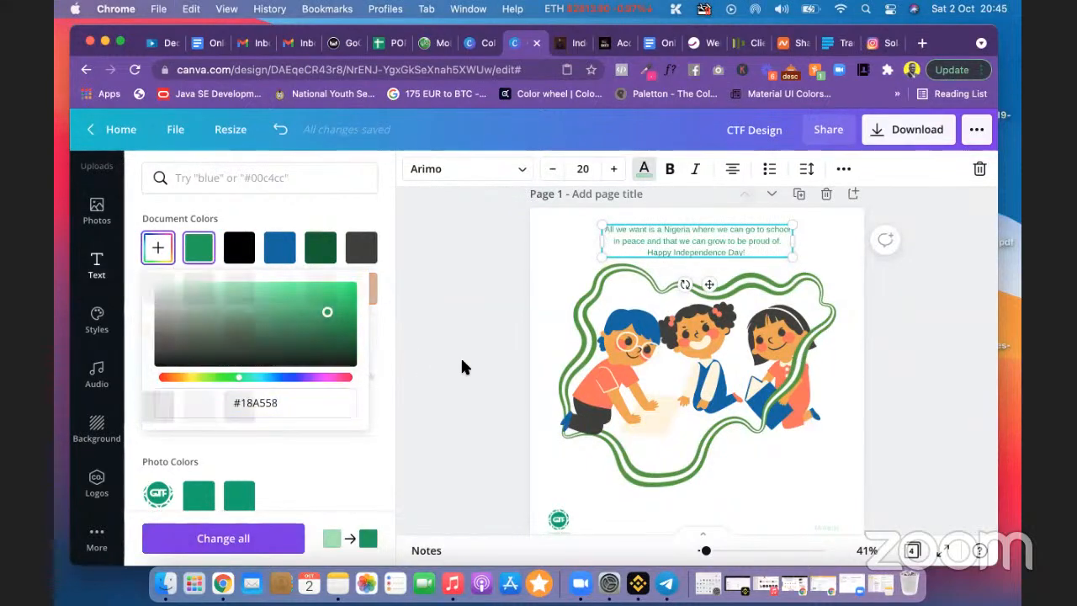
left_click(461, 366)
Step: Colour the bottom-right ctf.org.ng text Kelly Green #18A558
scroll(800, 418, "down", 1)
left_click(829, 467)
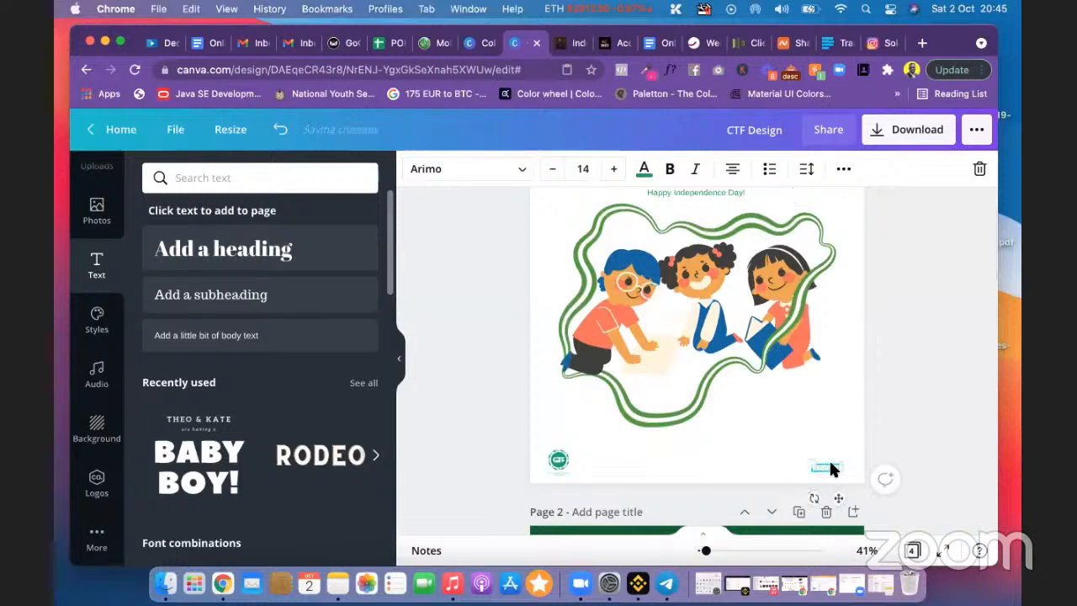
left_click(644, 170)
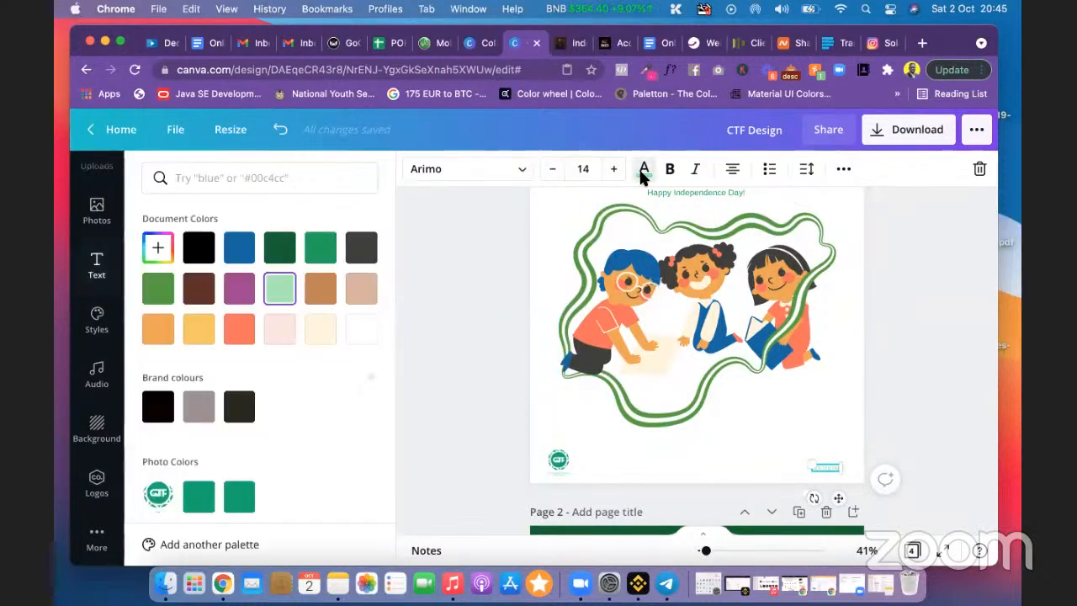
left_click(157, 247)
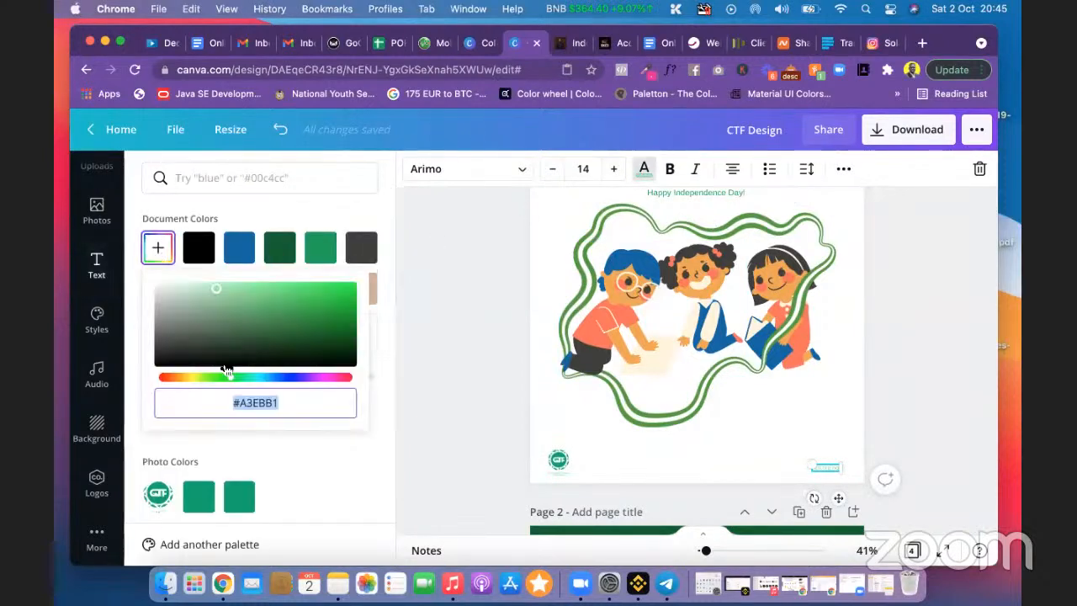
type("#18A558")
left_click(413, 398)
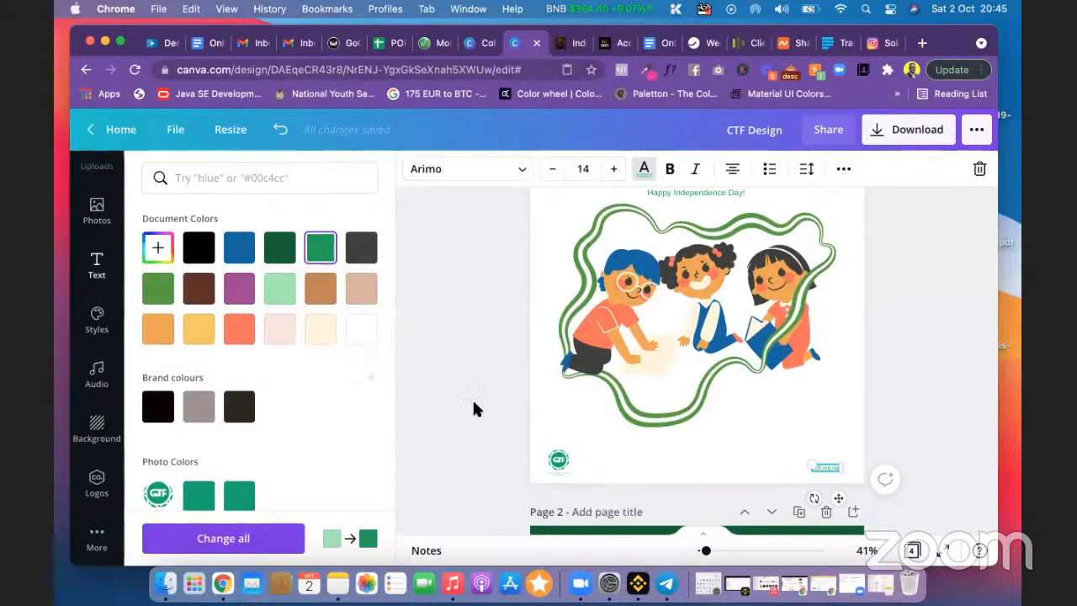
key("Escape")
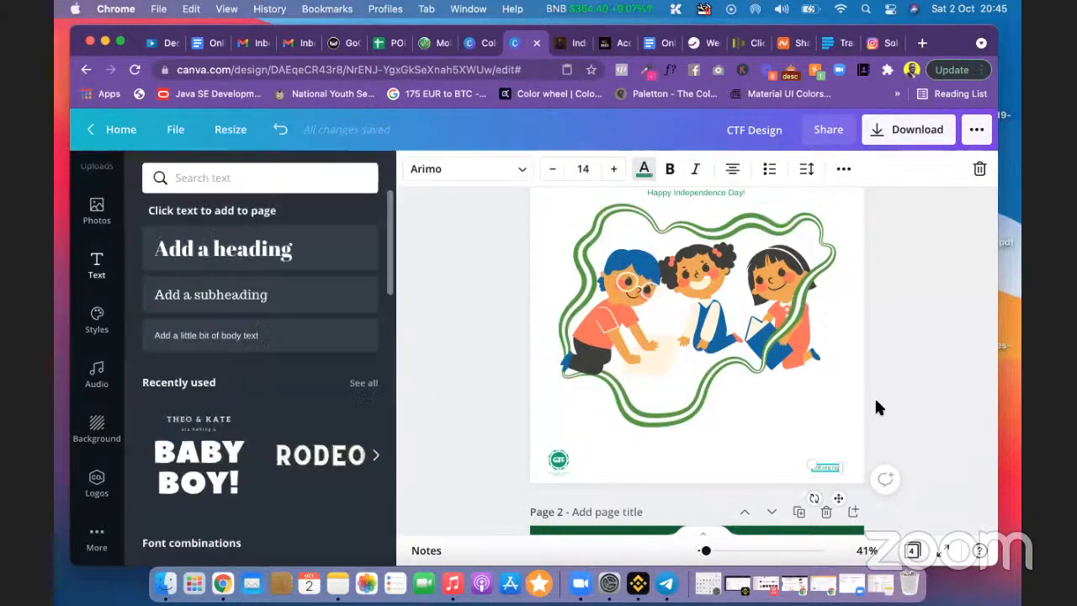
Step: Select the bottom-left logo, then scroll up to the quote at the top of page 1
left_click(558, 460)
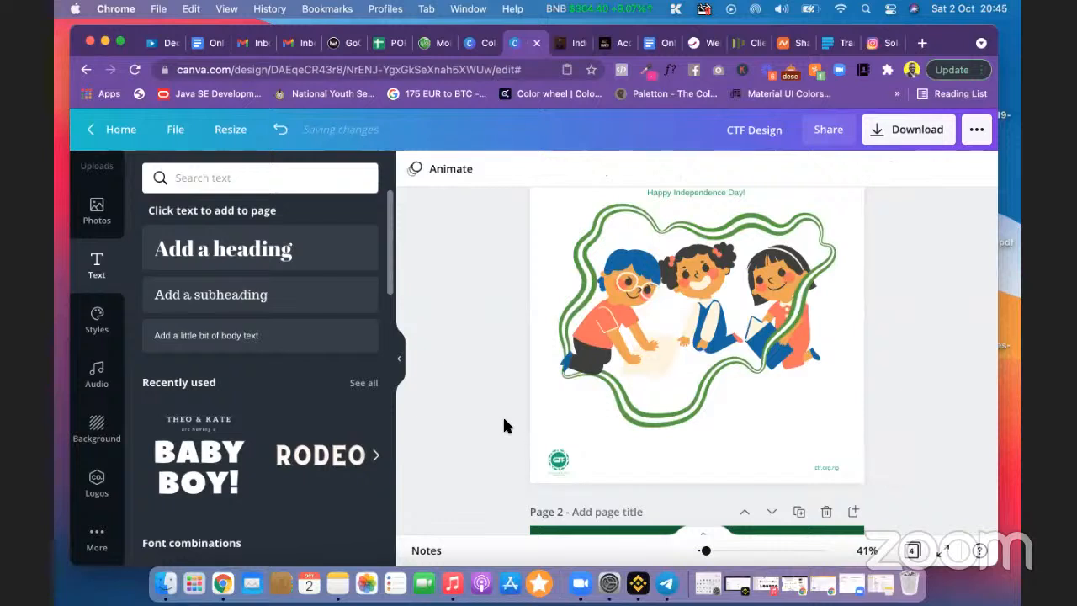
scroll(952, 351, "up", 2)
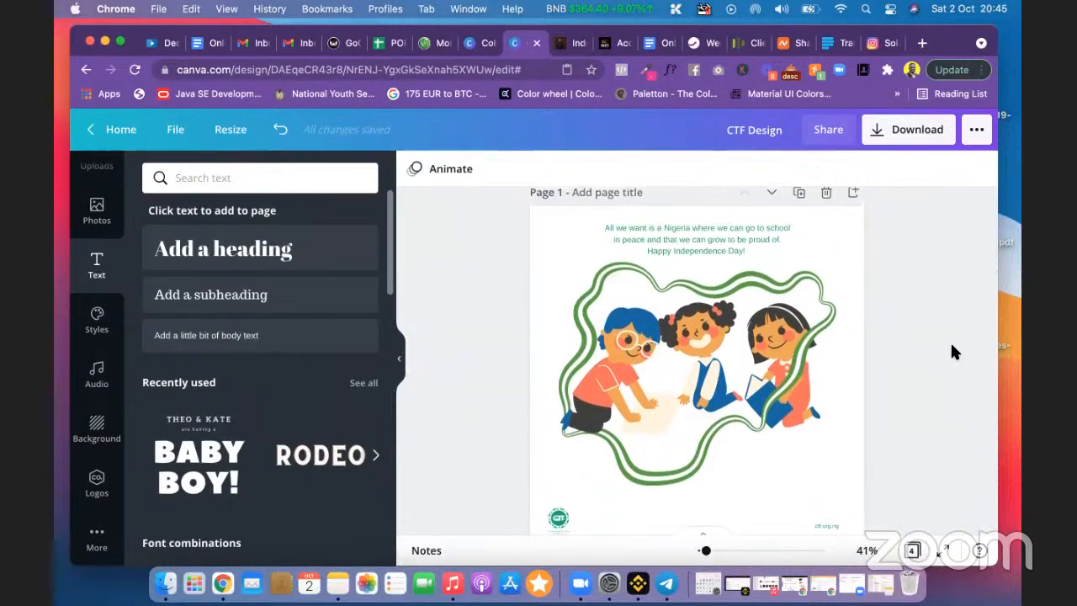
scroll(951, 351, "down", 5)
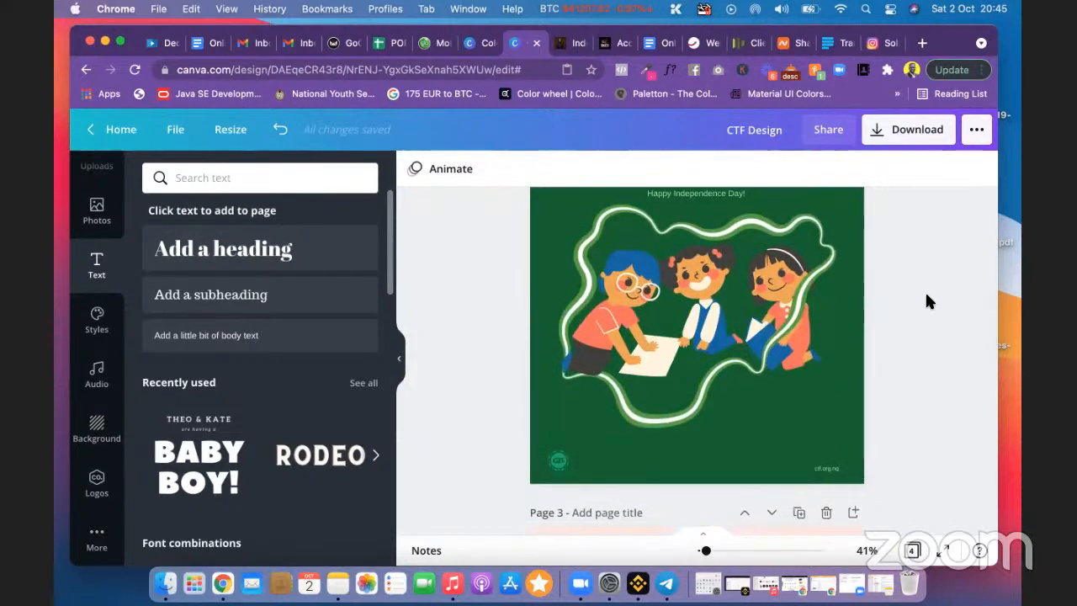
scroll(925, 291, "up", 3)
scroll(928, 300, "up", 3)
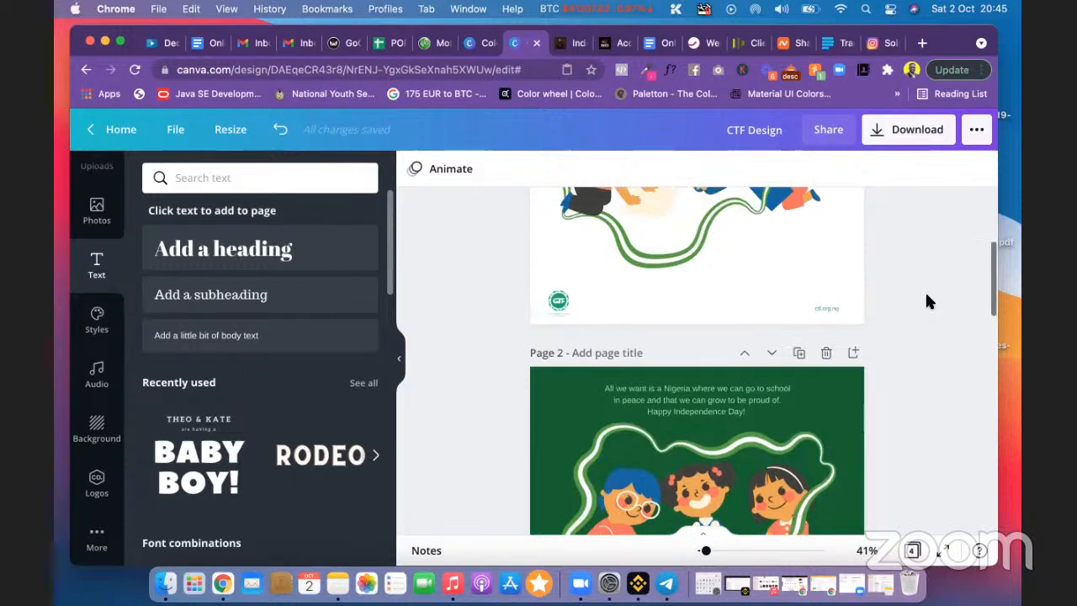
scroll(928, 301, "up", 3)
scroll(928, 301, "up", 1)
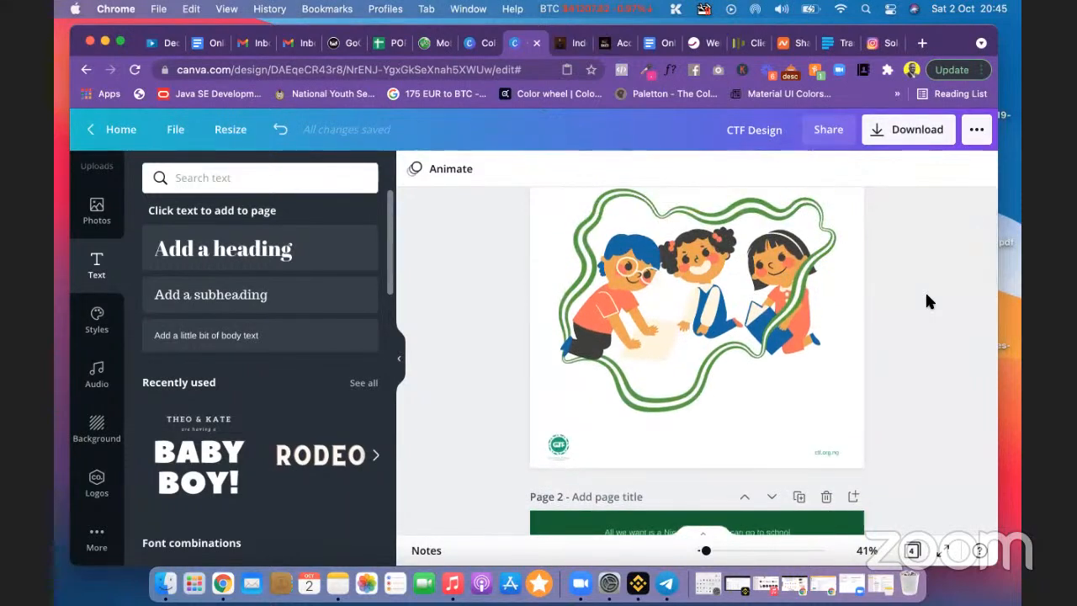
scroll(928, 301, "up", 2)
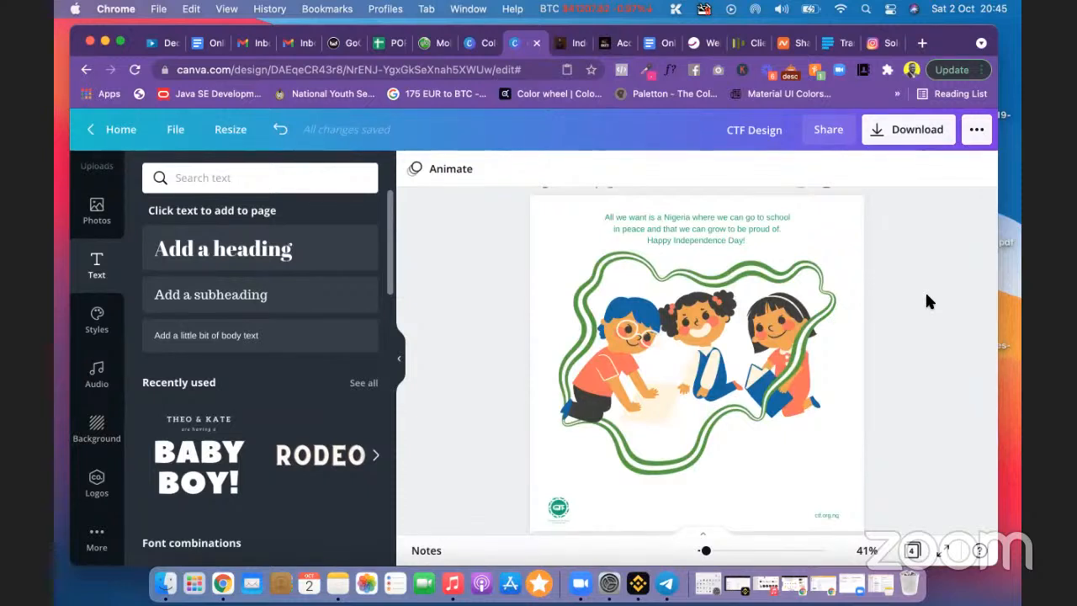
Step: Make the Independence Day quote text on page 1 italic
left_click(735, 235)
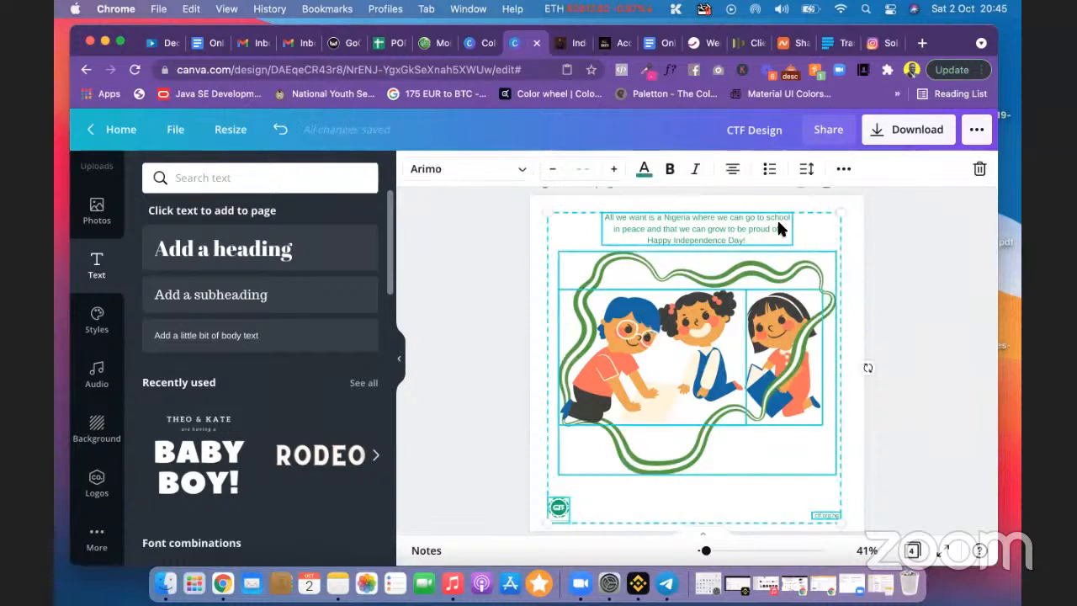
left_click(926, 265)
left_click(702, 224)
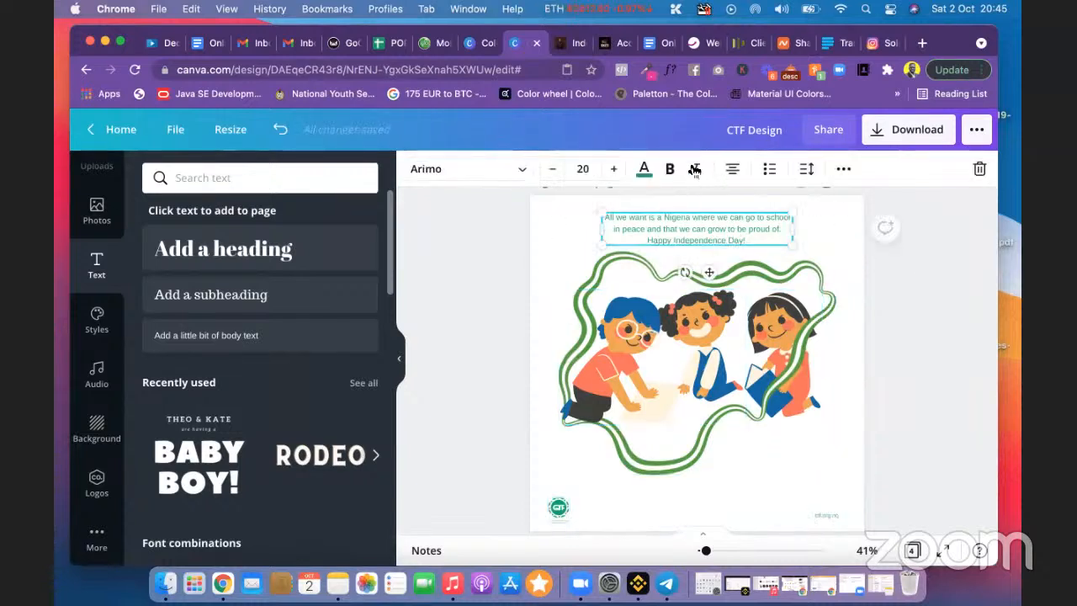
left_click(694, 170)
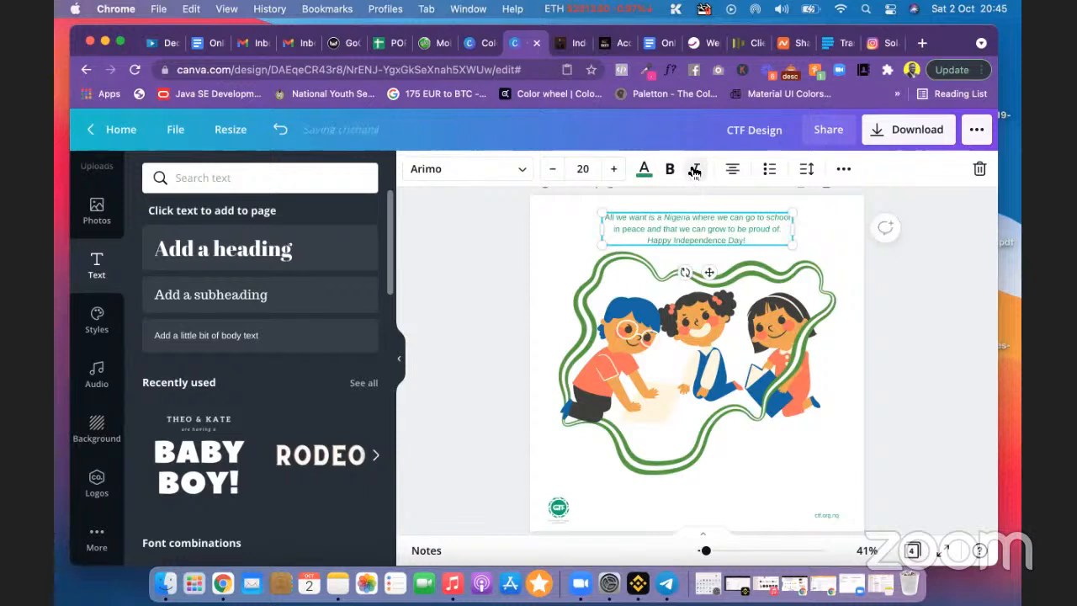
left_click(912, 268)
Step: Scroll through the pages, then return to the Canva home page
scroll(912, 274, "down", 5)
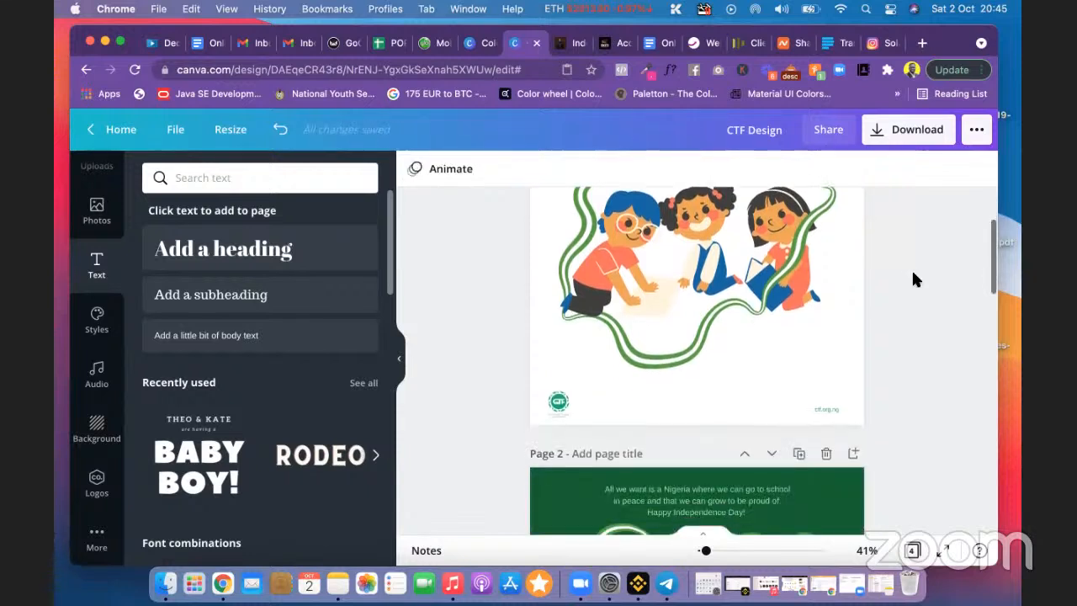
scroll(918, 367, "down", 7)
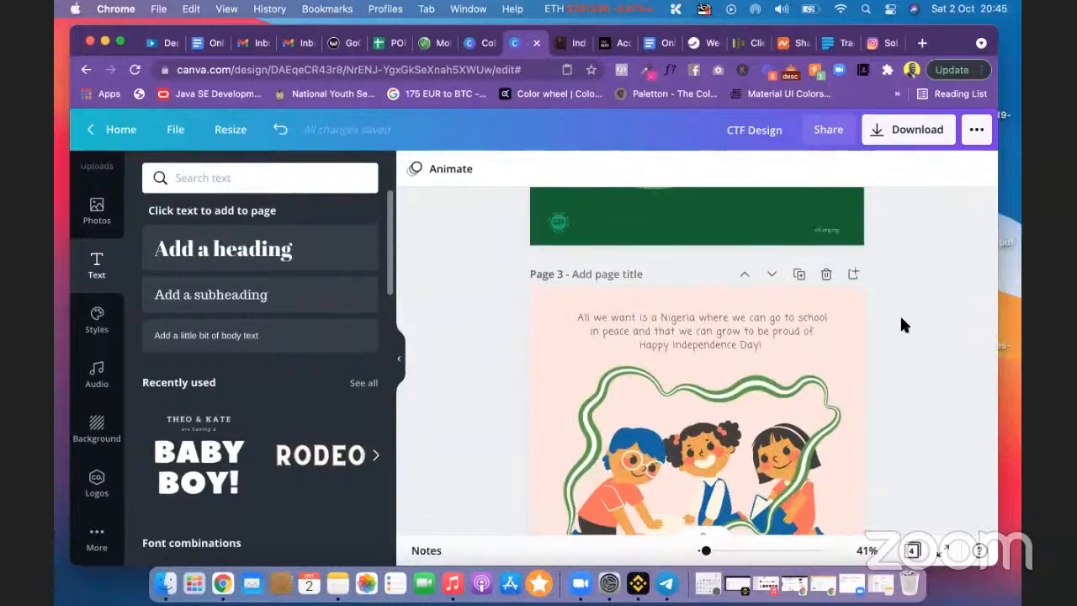
scroll(902, 325, "up", 6)
scroll(902, 324, "up", 4)
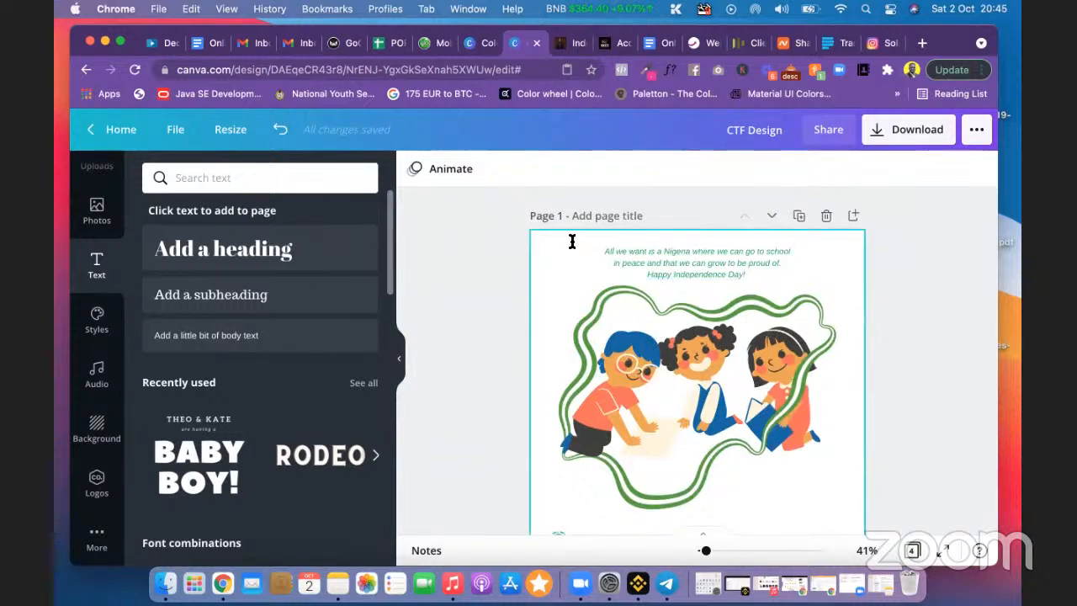
left_click(87, 129)
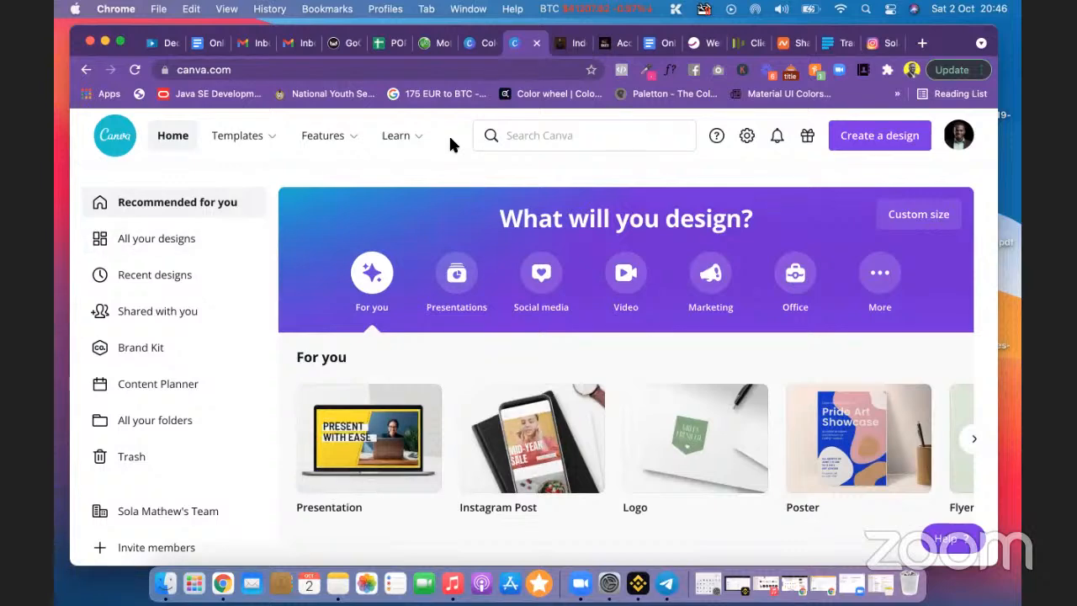
Step: Reopen the CTF Design from Recent designs on the home page
scroll(374, 336, "down", 5)
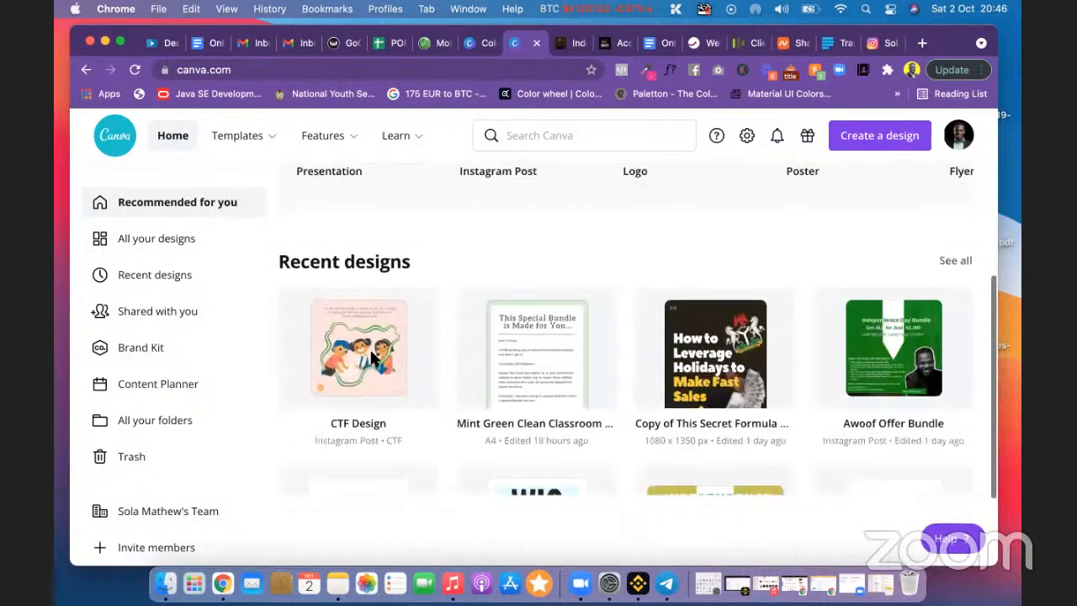
left_click(371, 352)
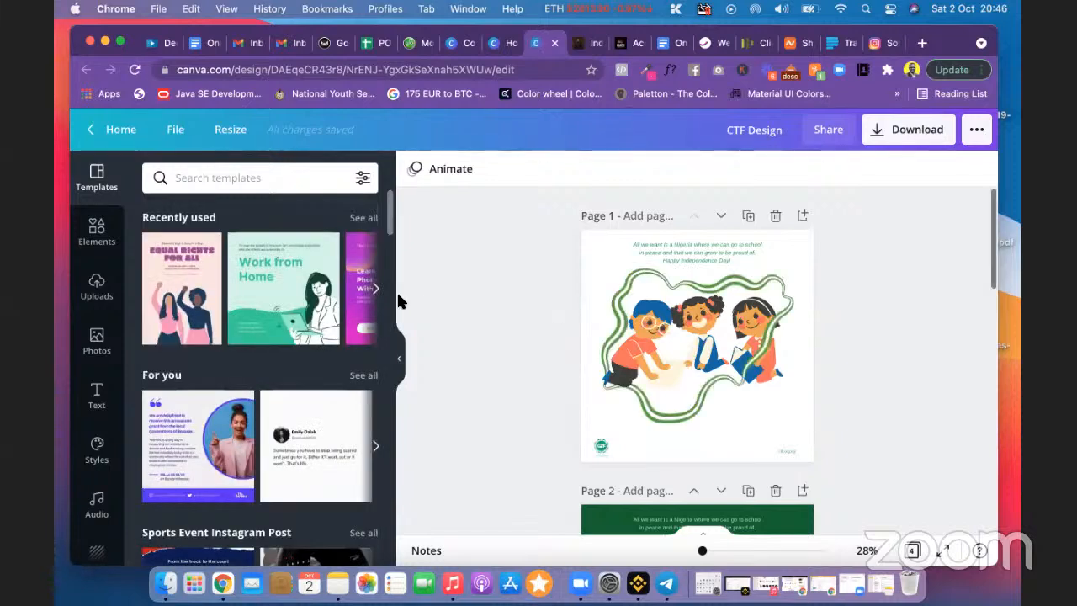
Step: Show the full Lines & Shapes collection in the Elements panel and browse it
left_click(96, 231)
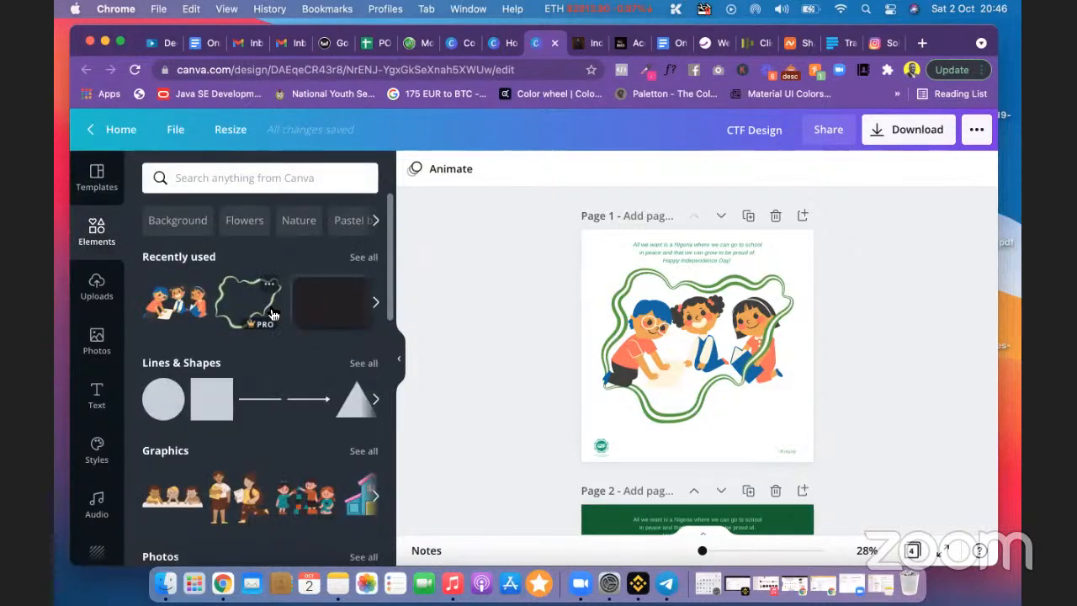
scroll(272, 308, "down", 2)
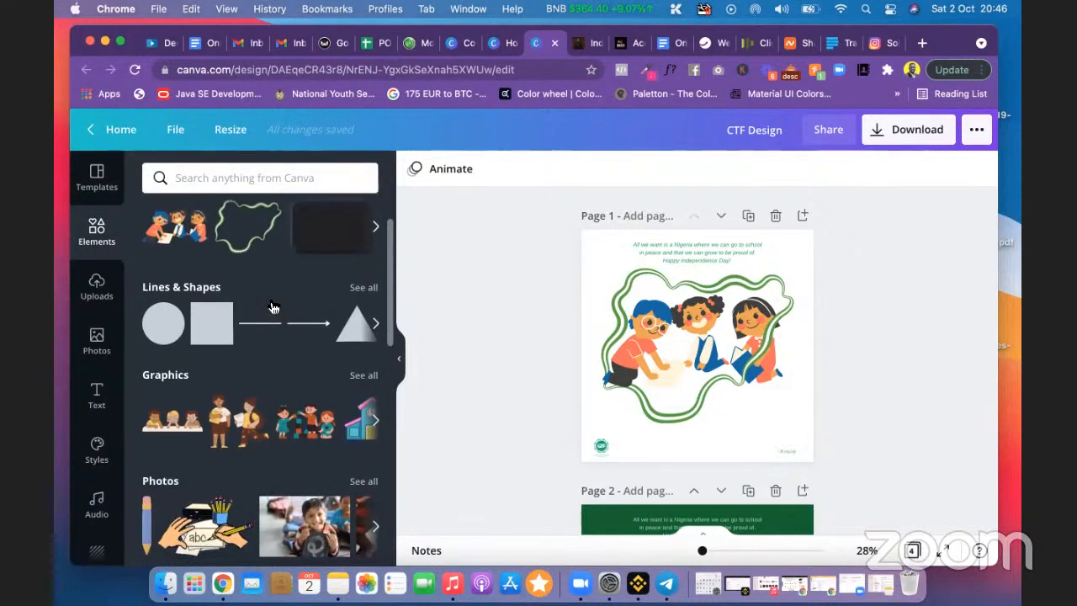
left_click(359, 289)
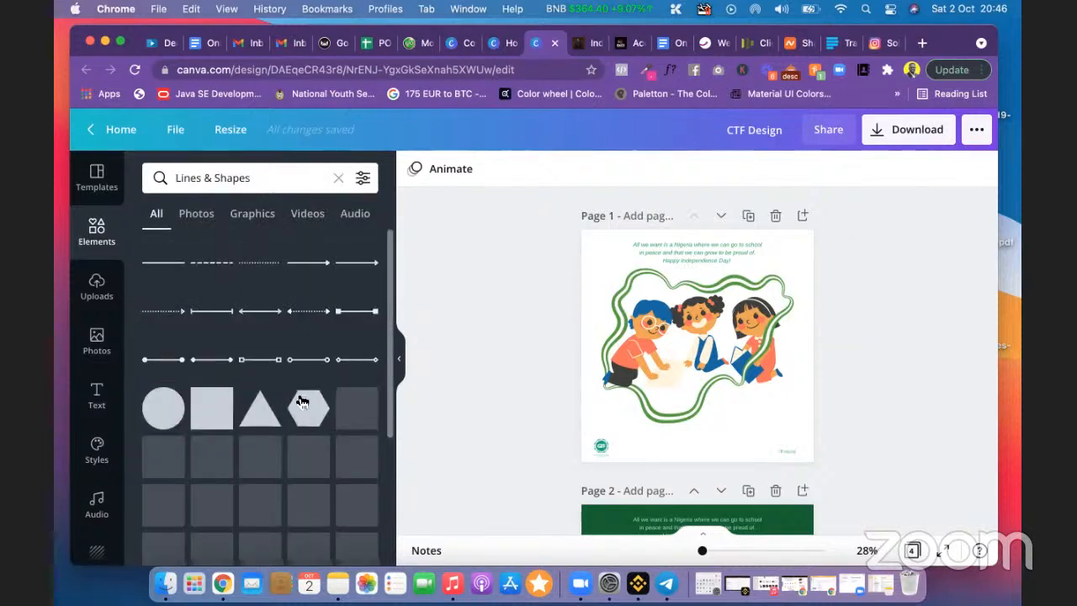
scroll(301, 402, "down", 5)
scroll(302, 402, "down", 4)
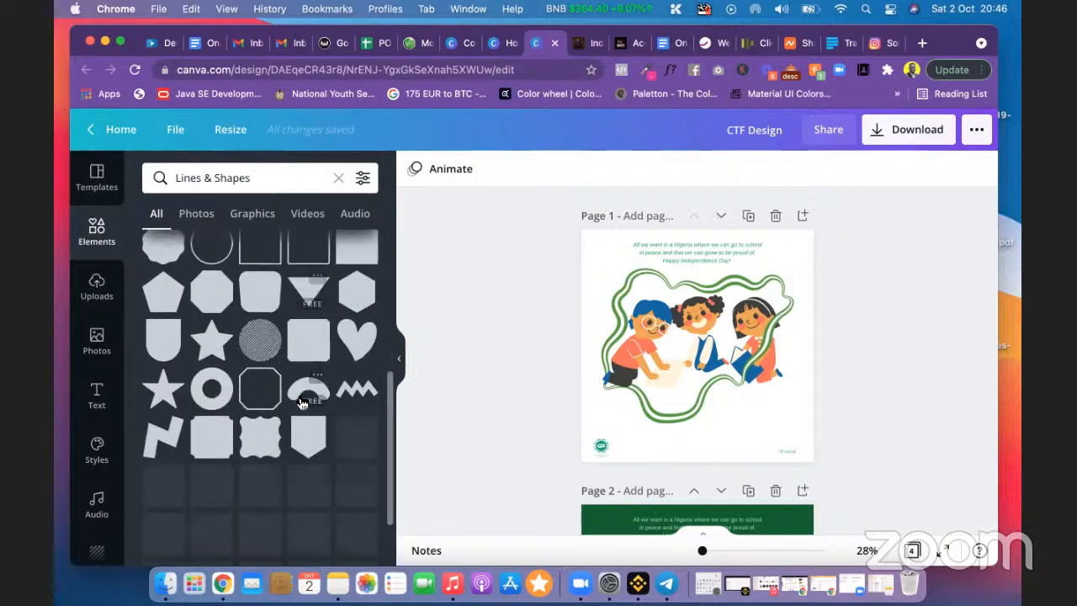
scroll(301, 402, "down", 4)
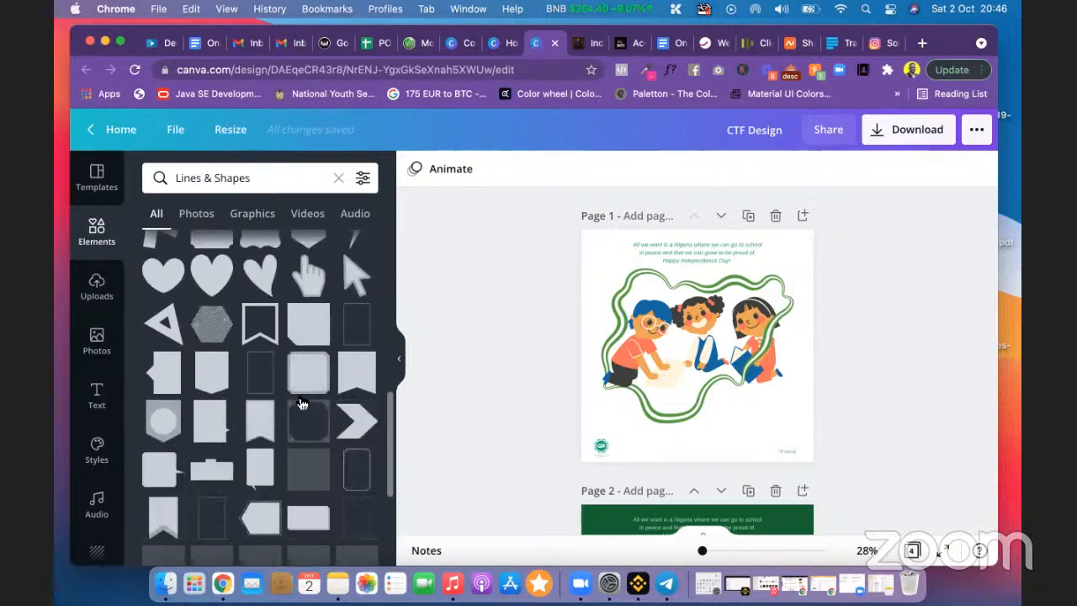
scroll(303, 404, "down", 3)
scroll(302, 400, "up", 4)
scroll(301, 396, "up", 10)
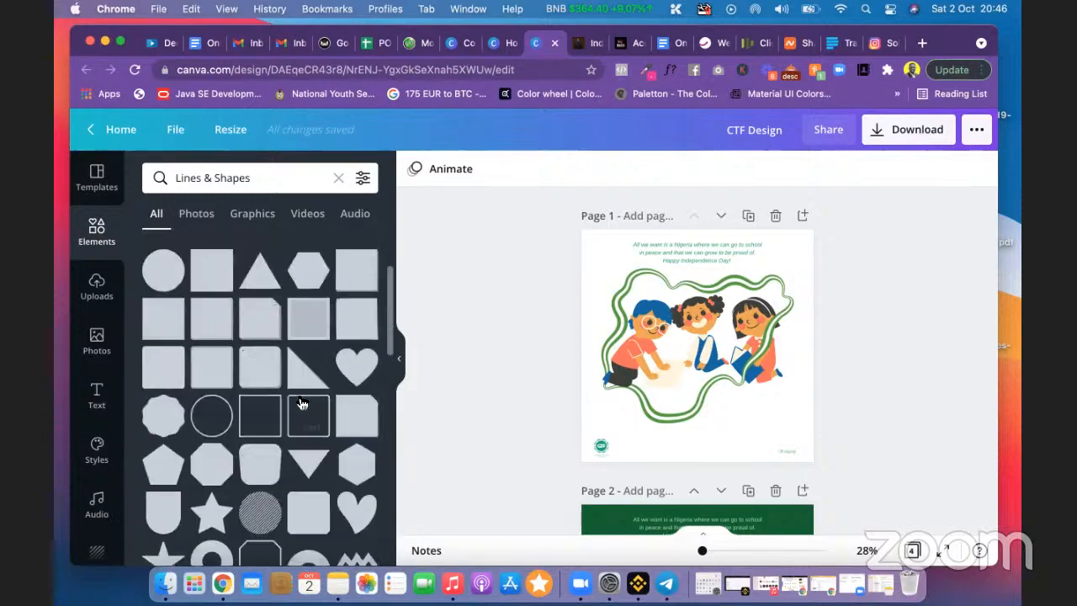
mouse_move(162, 383)
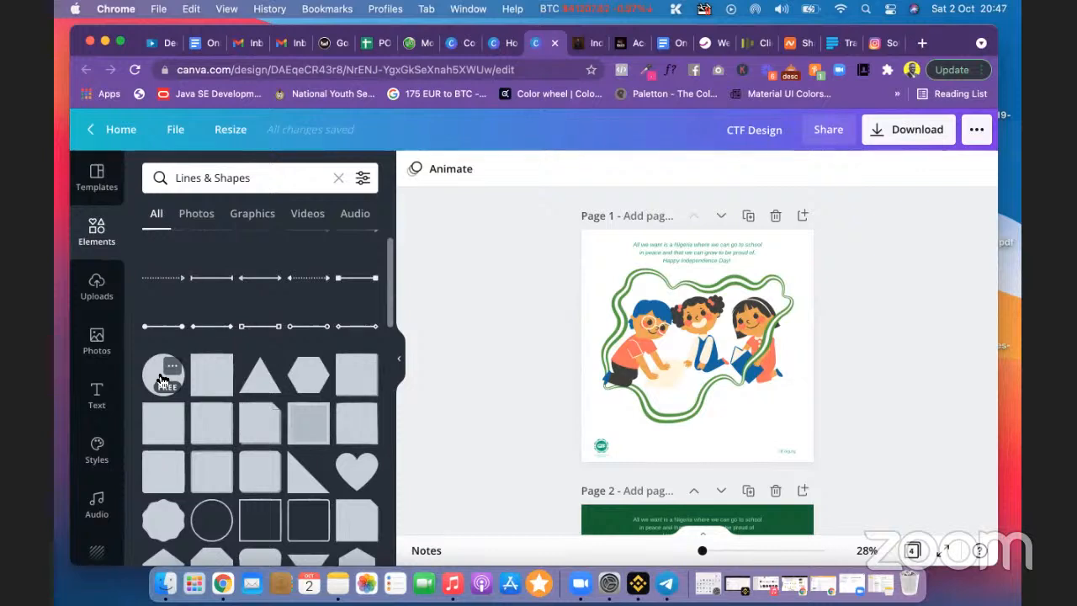
Step: Add a circle, enlarge it to nearly fill page 1, and fill it with the green document colour
left_click(163, 383)
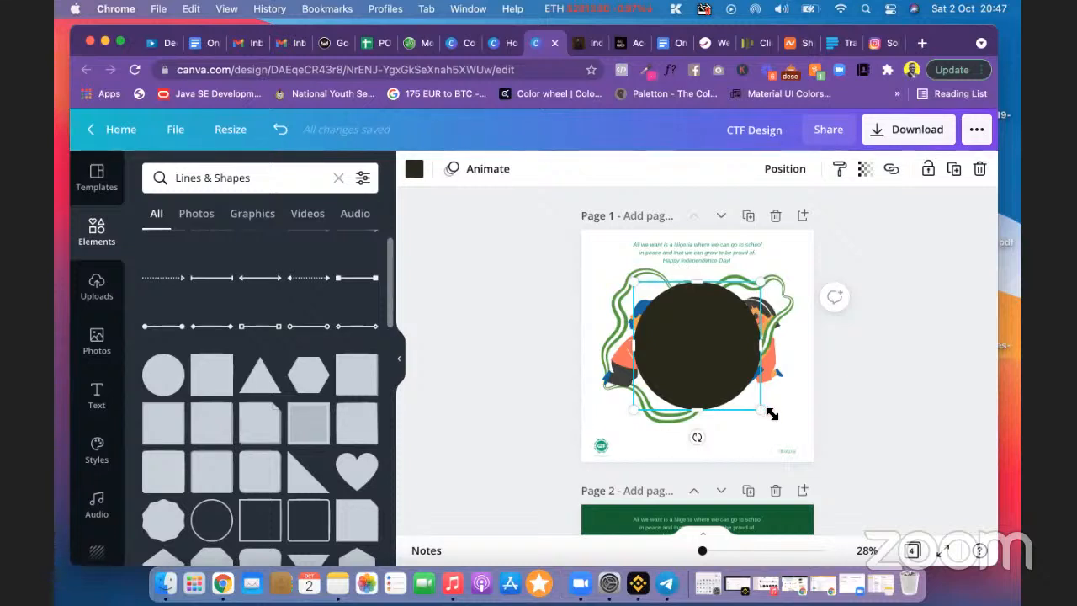
left_click_drag(772, 414, 802, 436)
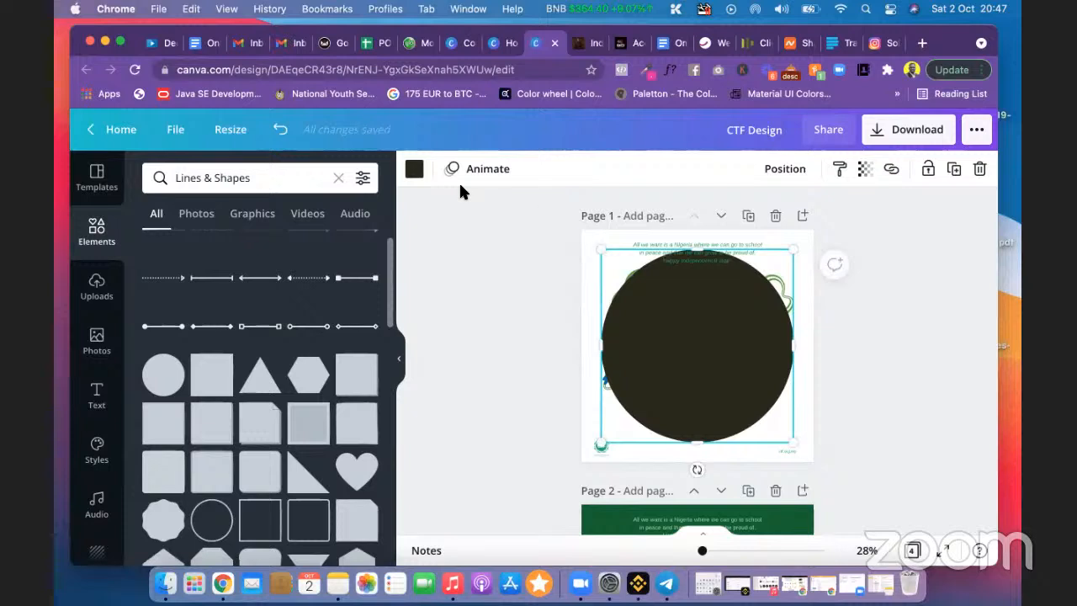
left_click(414, 169)
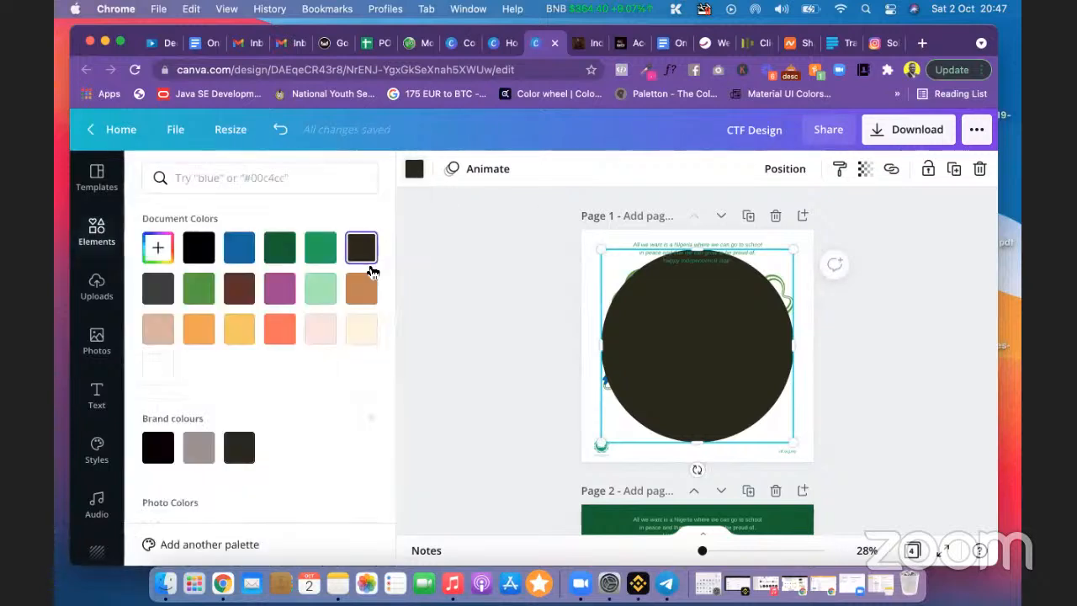
left_click(318, 248)
scroll(509, 410, "down", 5)
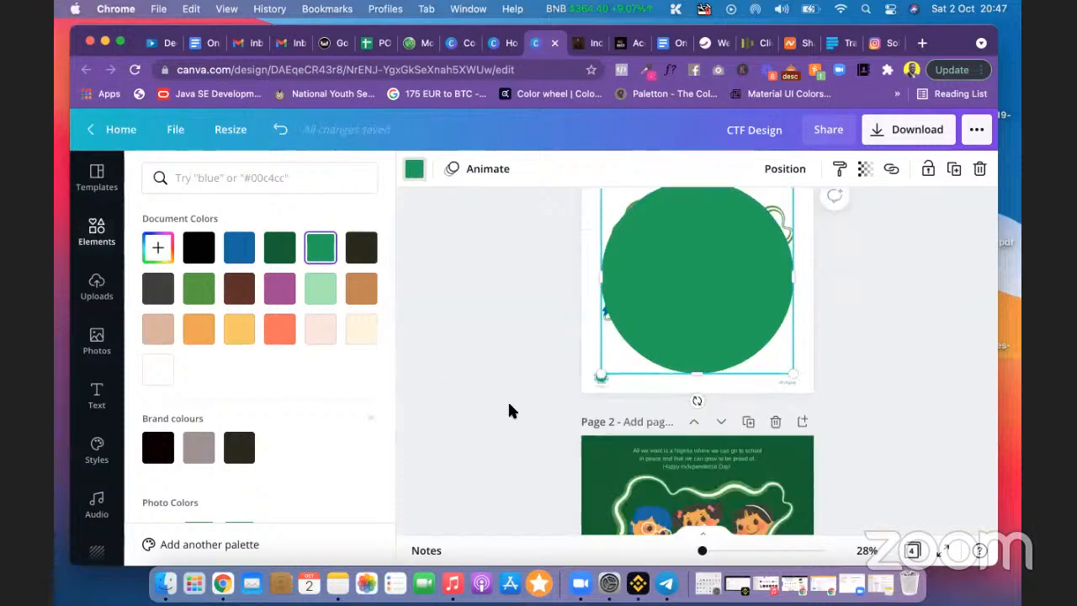
scroll(509, 410, "up", 5)
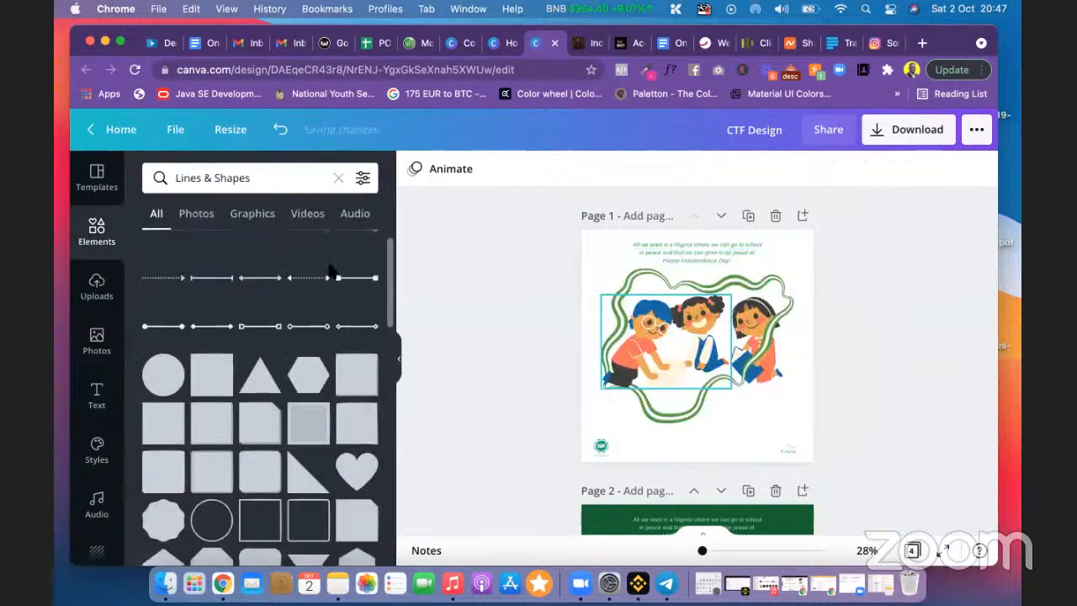
Step: Delete the green circle and search the elements for 'gradie', browsing the results
key("Delete")
left_click_drag(279, 177, 166, 178)
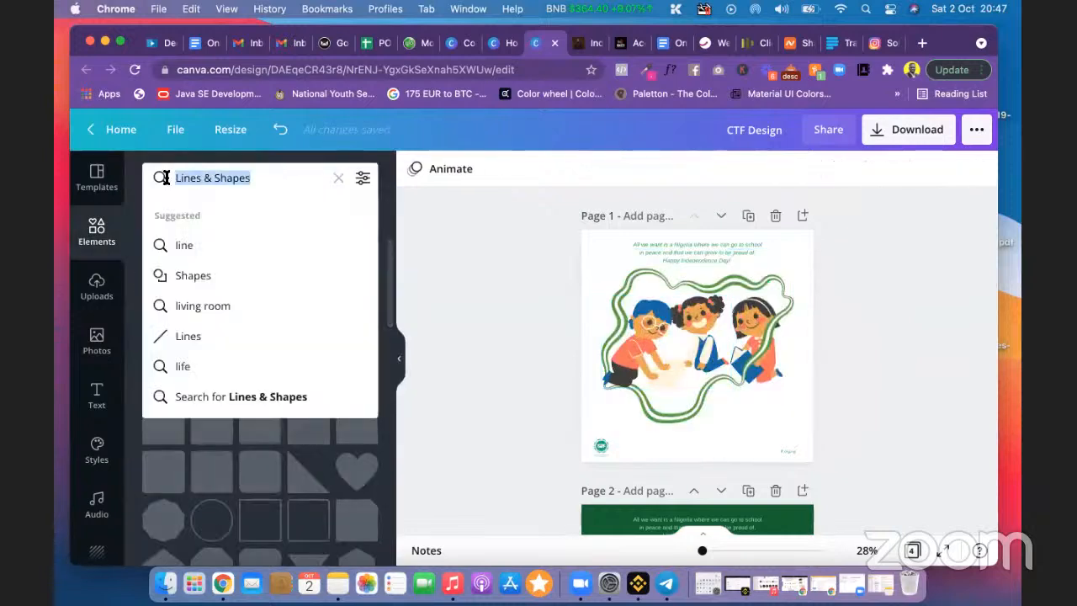
type("grad")
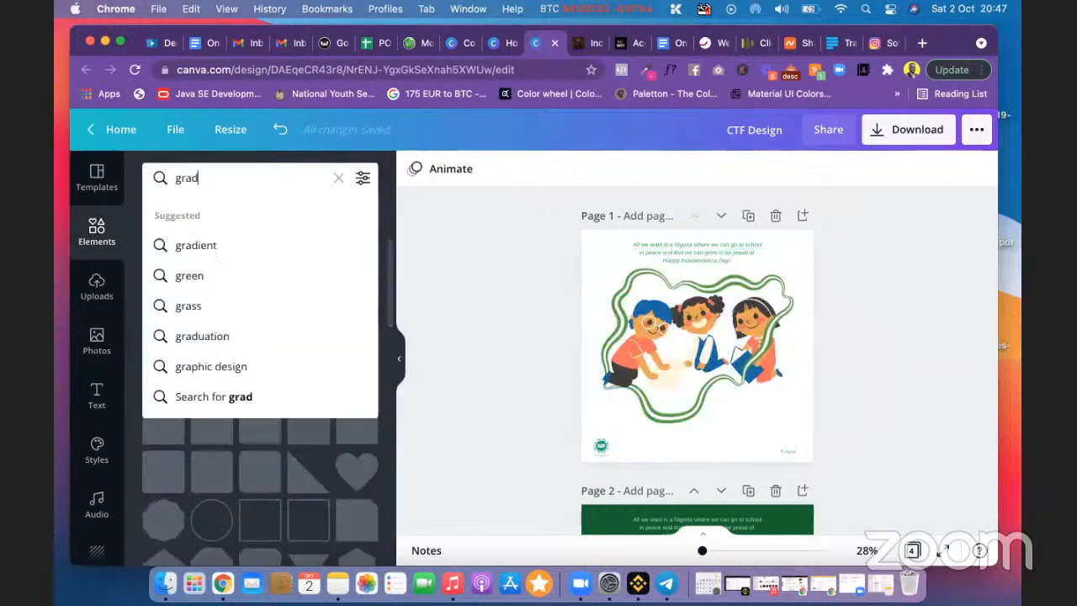
type("ie")
left_click(210, 245)
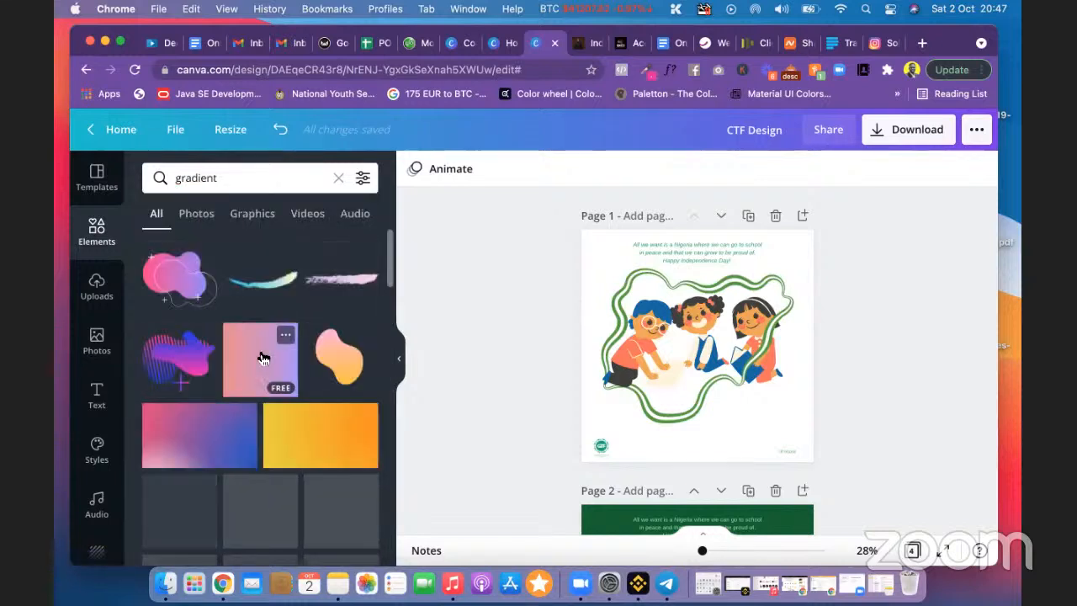
scroll(260, 350, "down", 1)
scroll(260, 356, "down", 8)
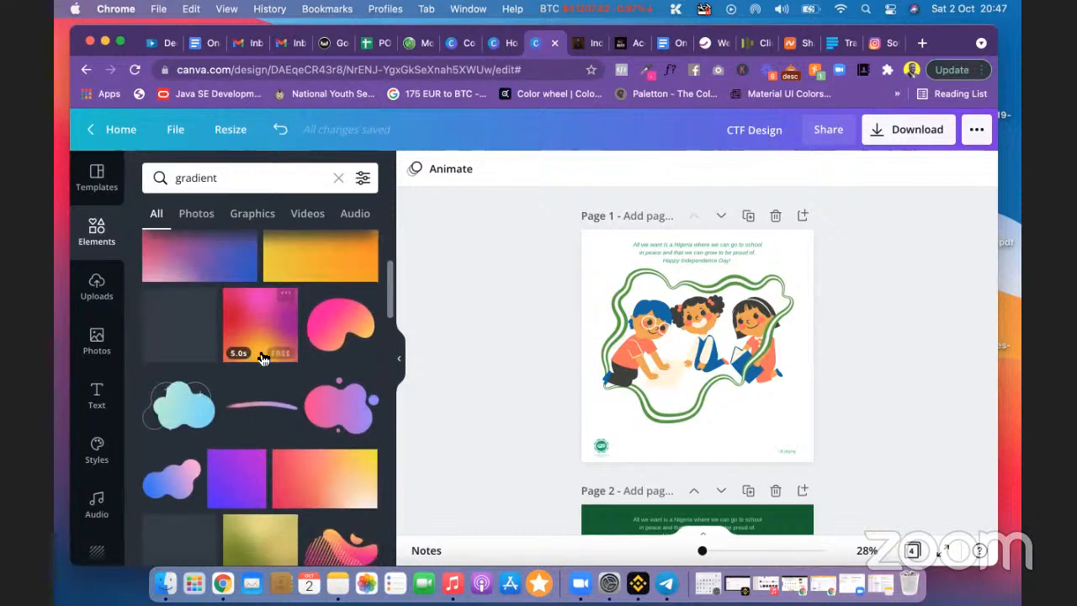
scroll(263, 359, "down", 1)
scroll(264, 359, "up", 2)
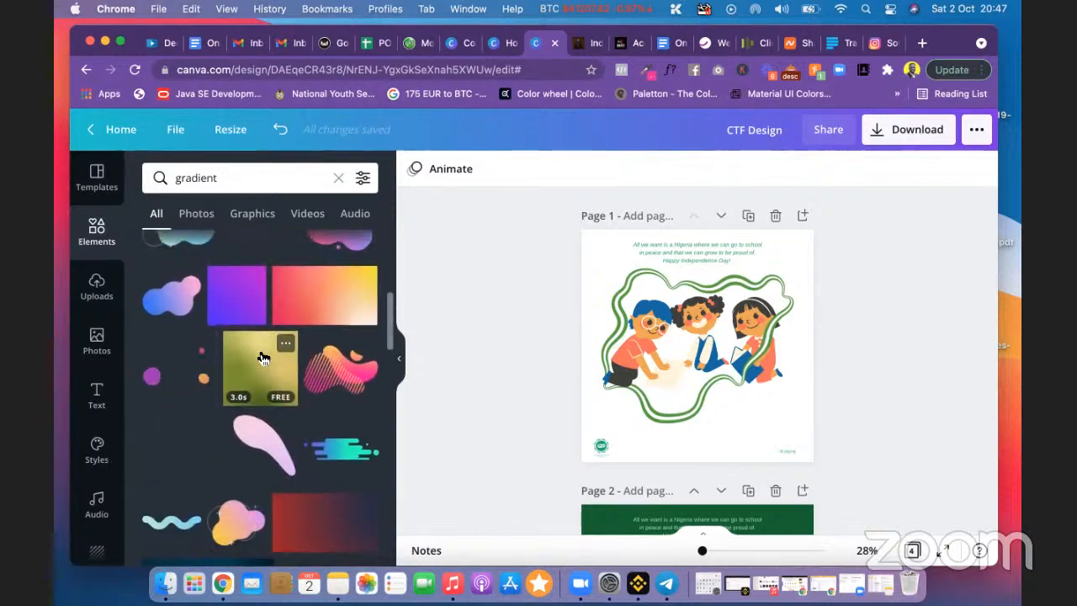
scroll(263, 358, "down", 3)
scroll(261, 360, "down", 2)
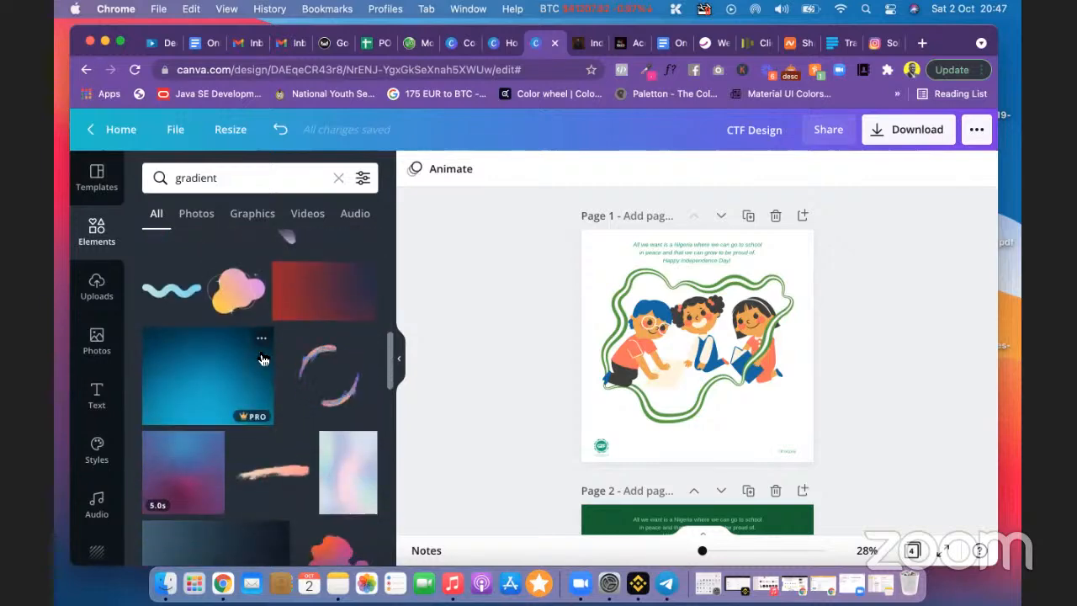
scroll(260, 357, "up", 5)
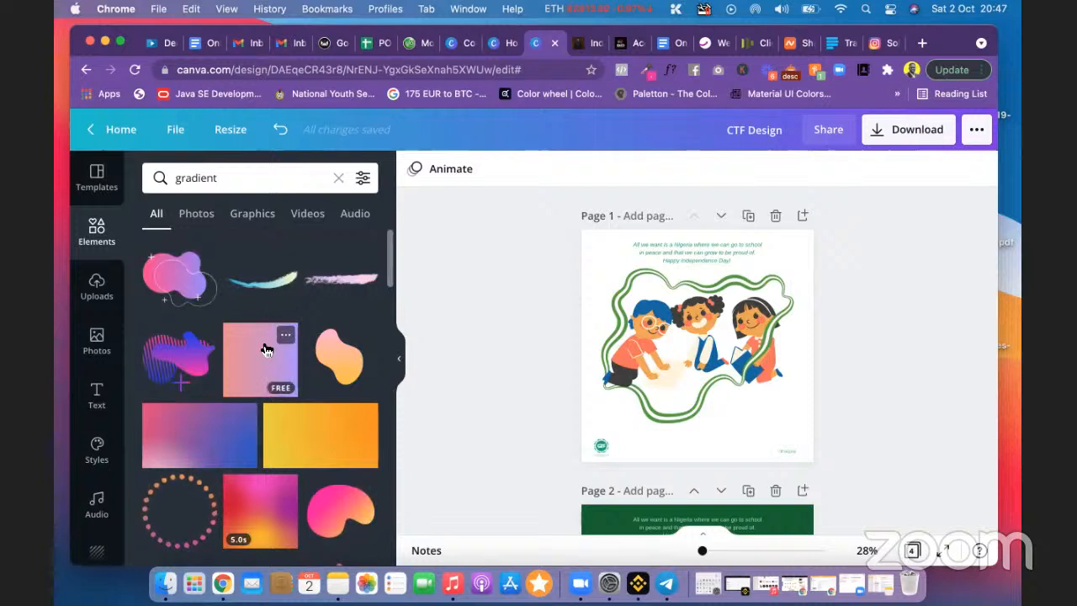
Step: Refine the element search to 'gradient circle'
left_click(212, 172)
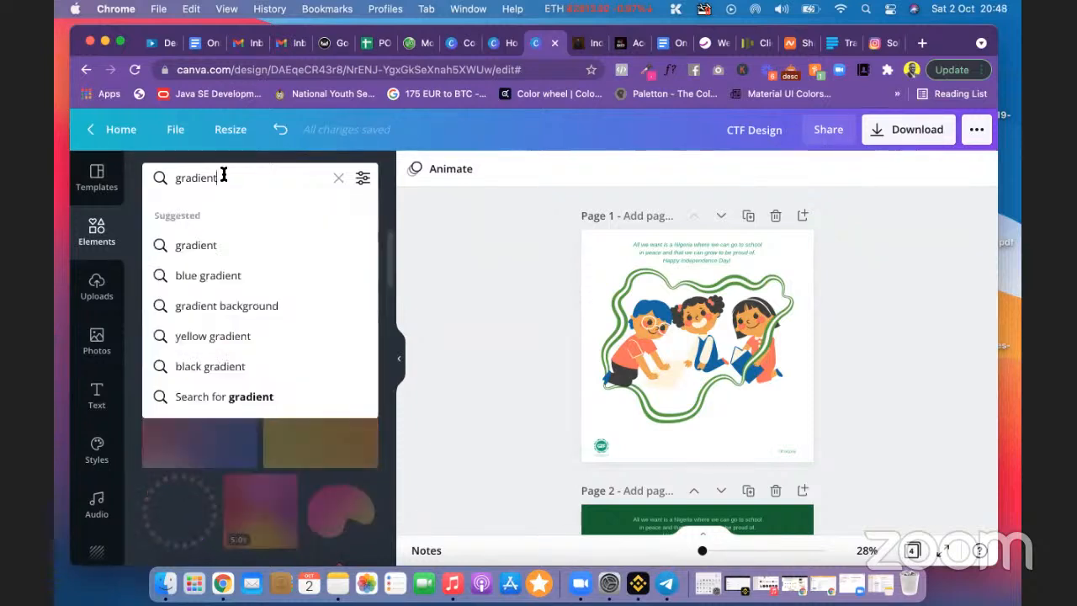
type("circle")
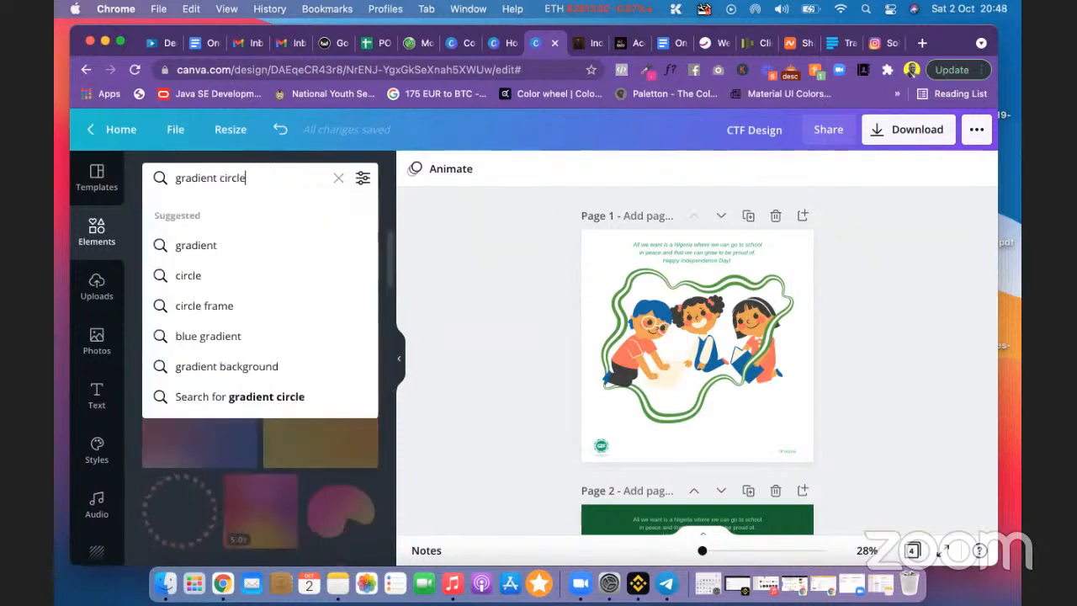
key("Return")
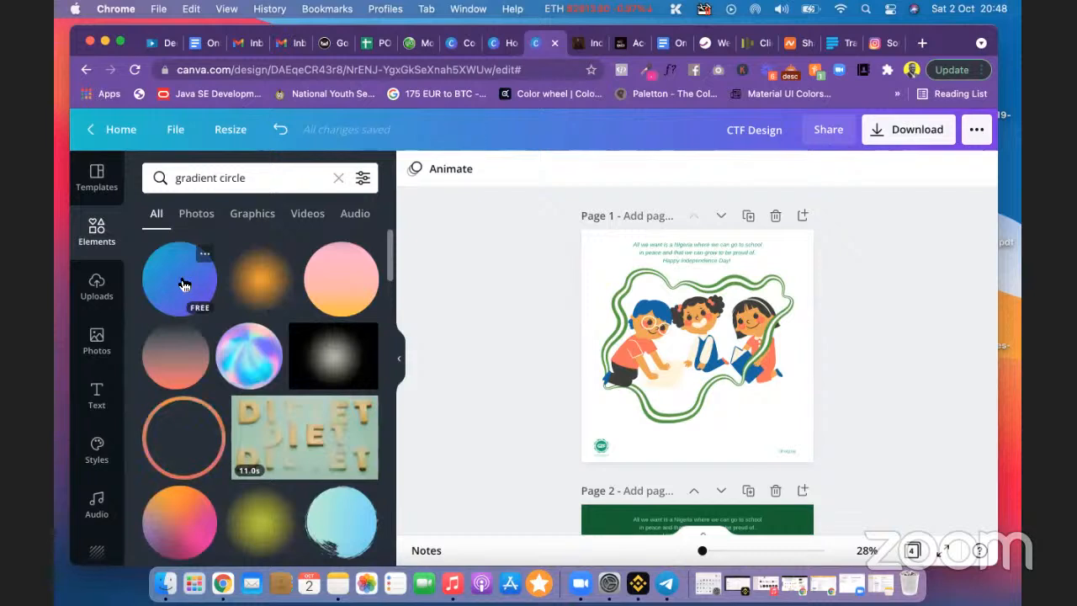
Step: Add the blue gradient circle, enlarge it over the illustration, and recolour it white to dark green
left_click(184, 284)
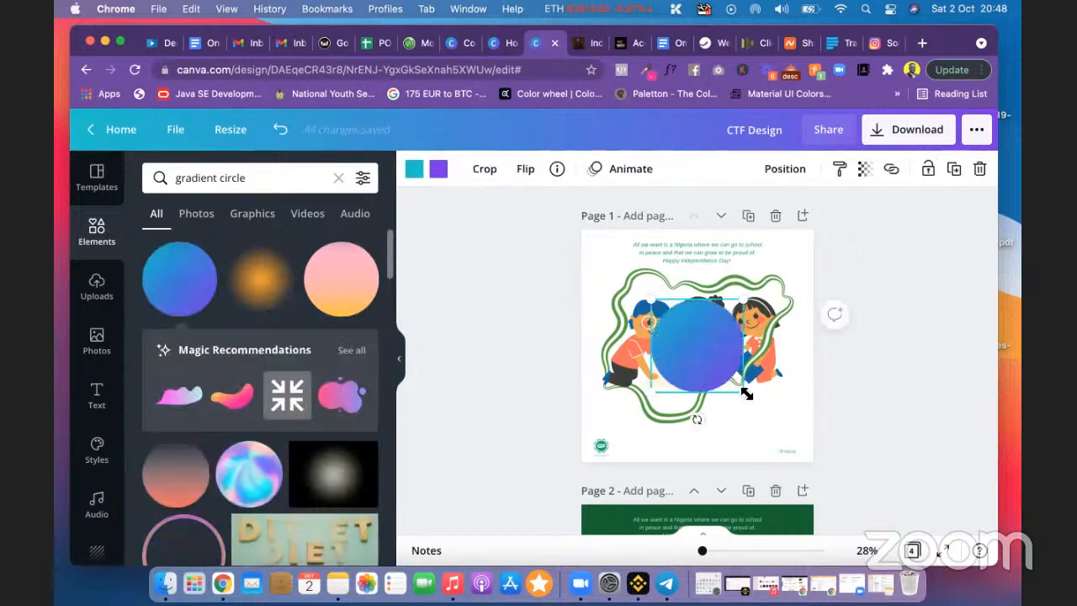
left_click_drag(751, 395, 805, 420)
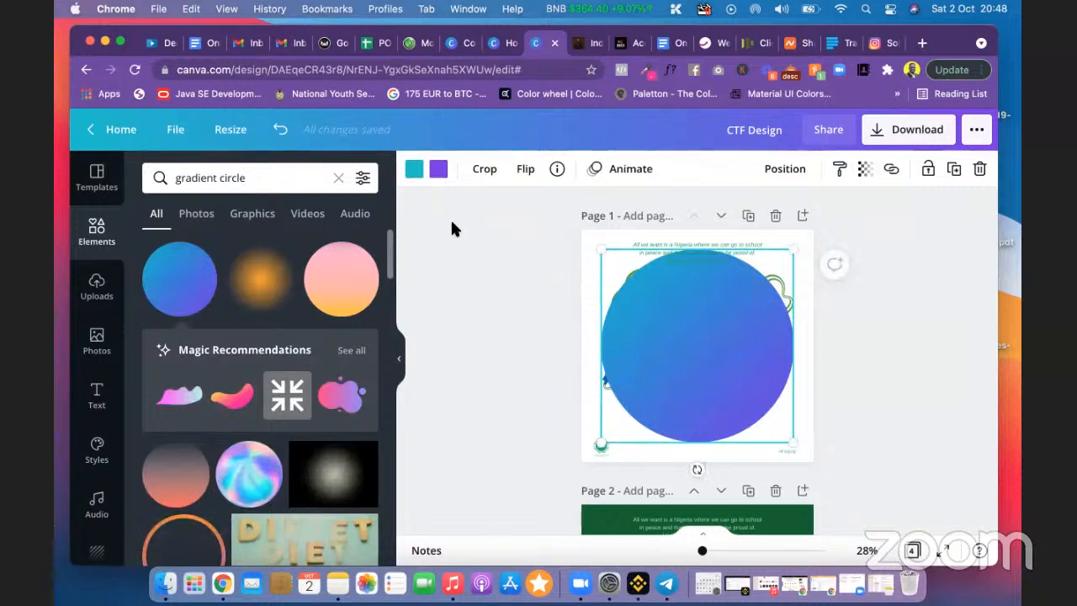
left_click(437, 173)
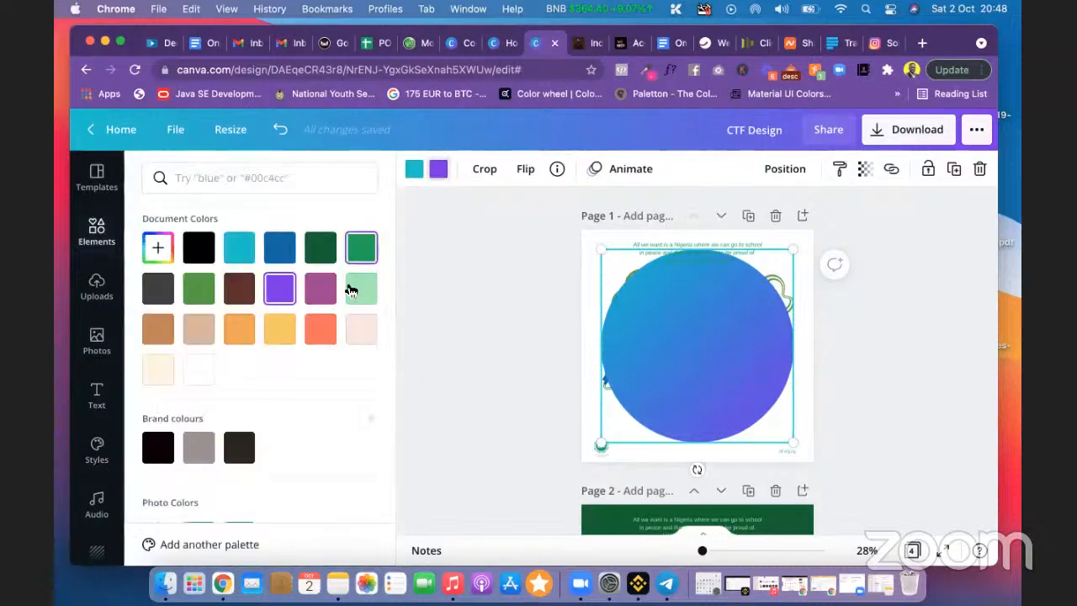
left_click(319, 253)
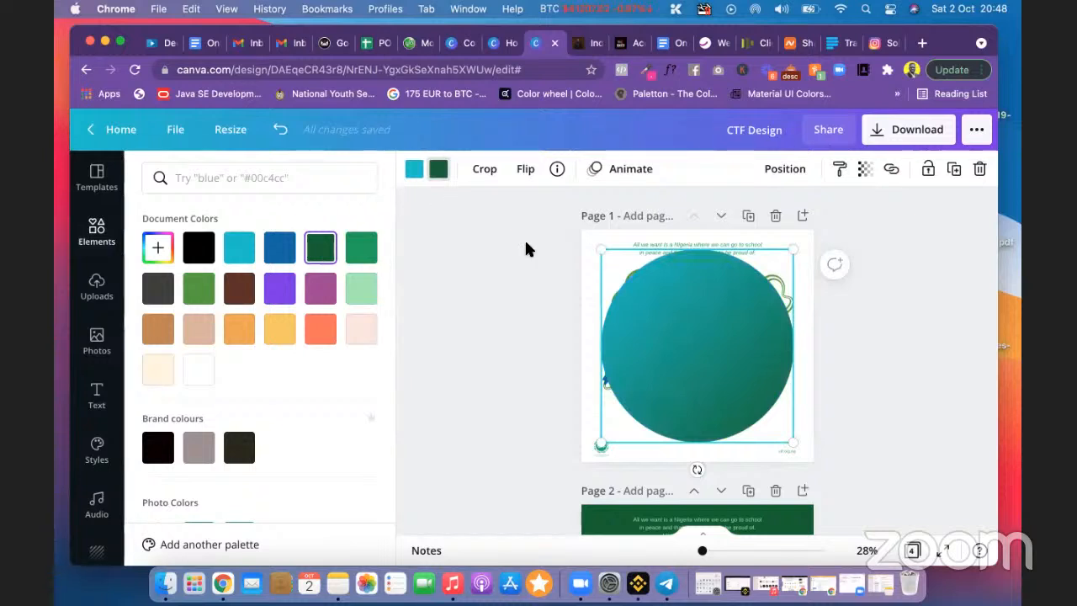
left_click(414, 172)
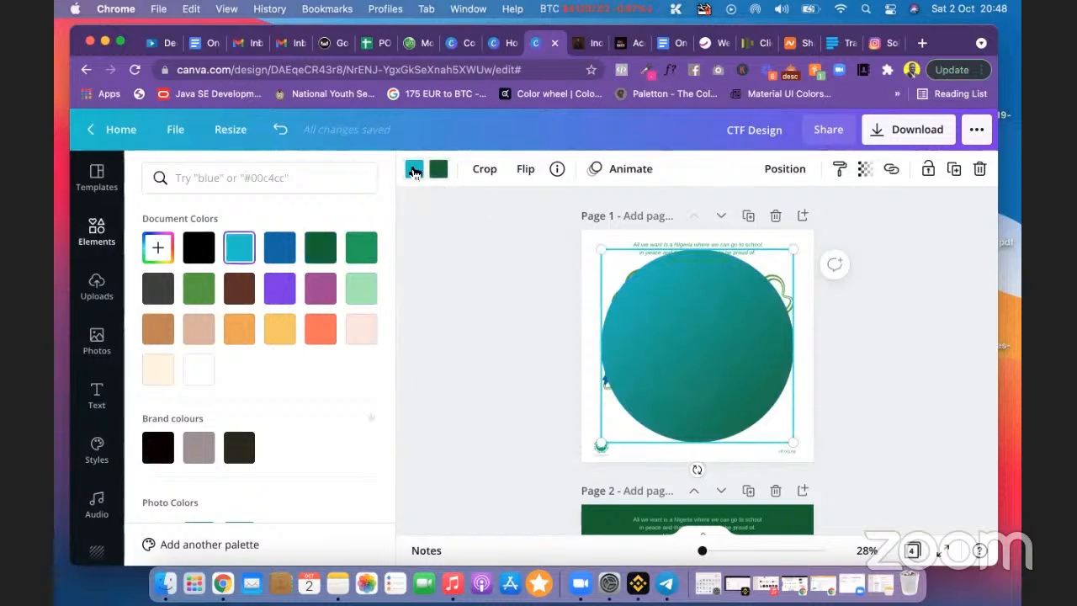
left_click(201, 373)
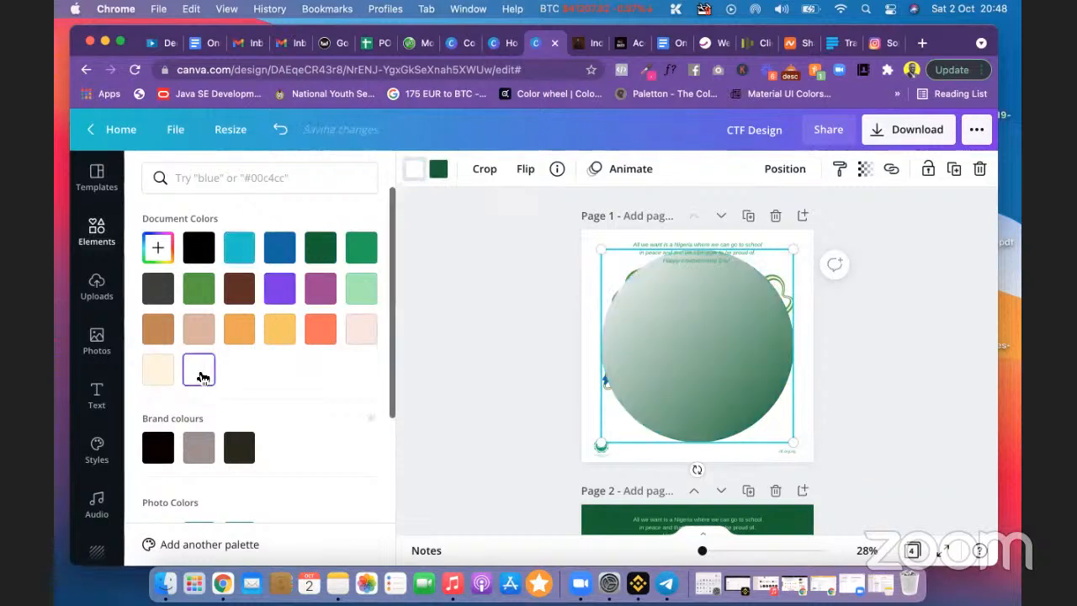
left_click(509, 353)
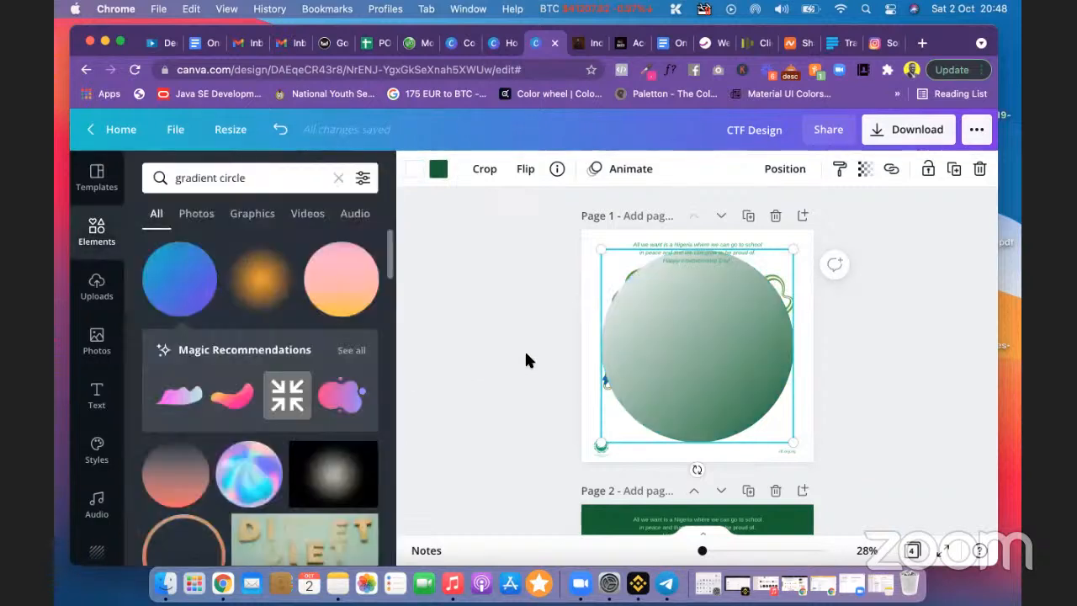
Step: Send the gradient circle backward twice, behind the children and their green outline
right_click(703, 332)
left_click(920, 294)
left_click(743, 345)
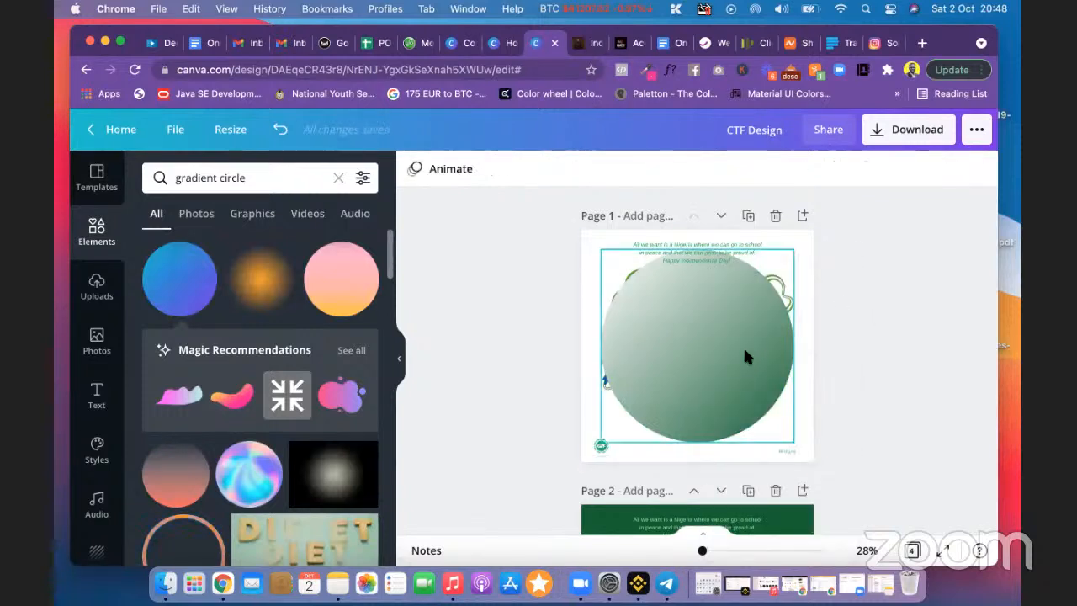
left_click(791, 168)
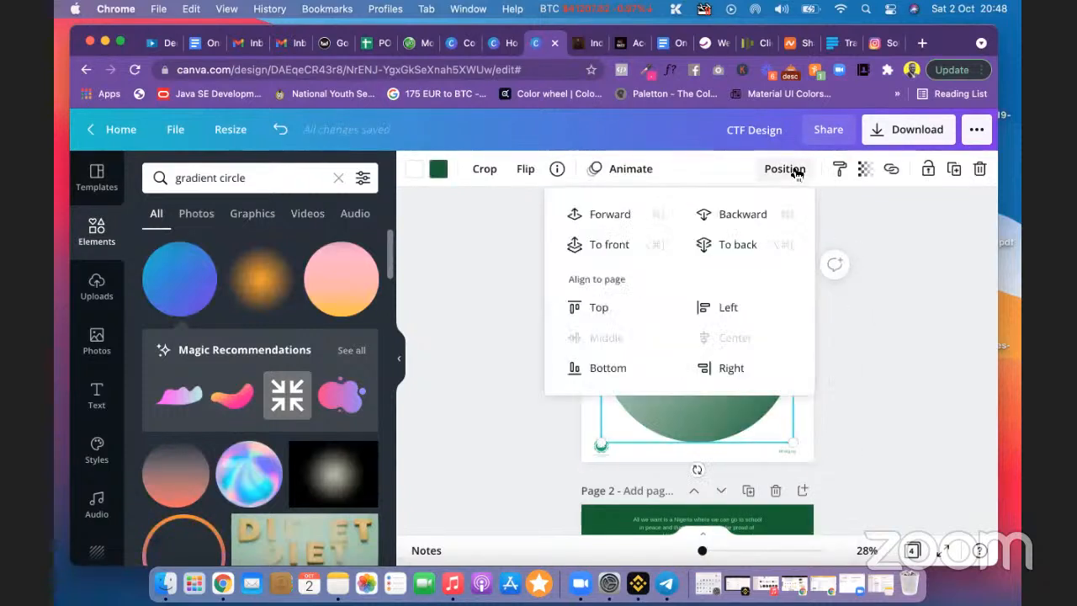
left_click(741, 214)
left_click(702, 551)
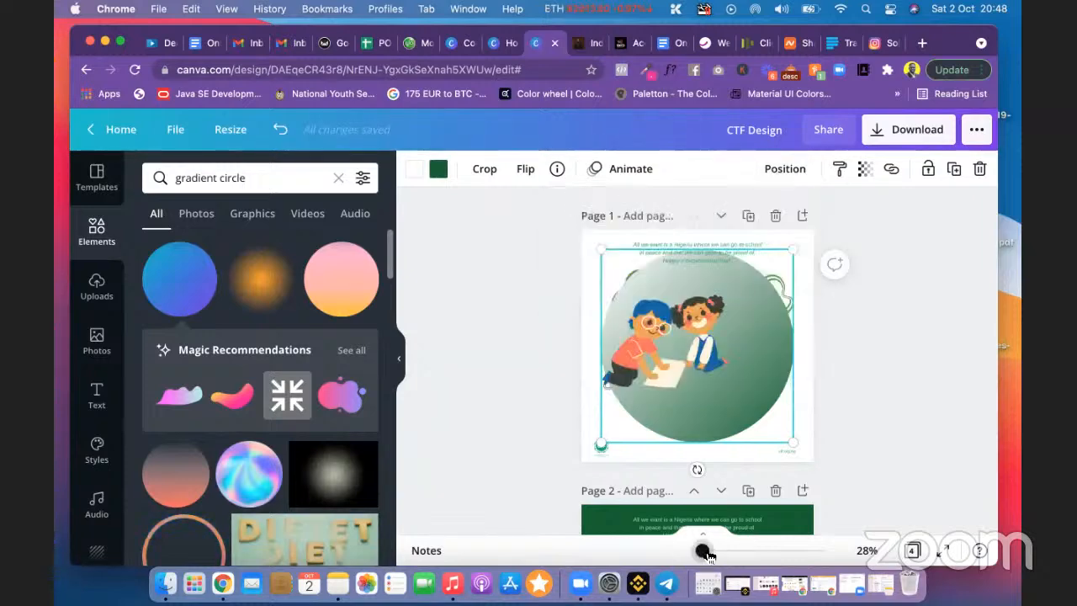
left_click_drag(708, 553, 708, 554)
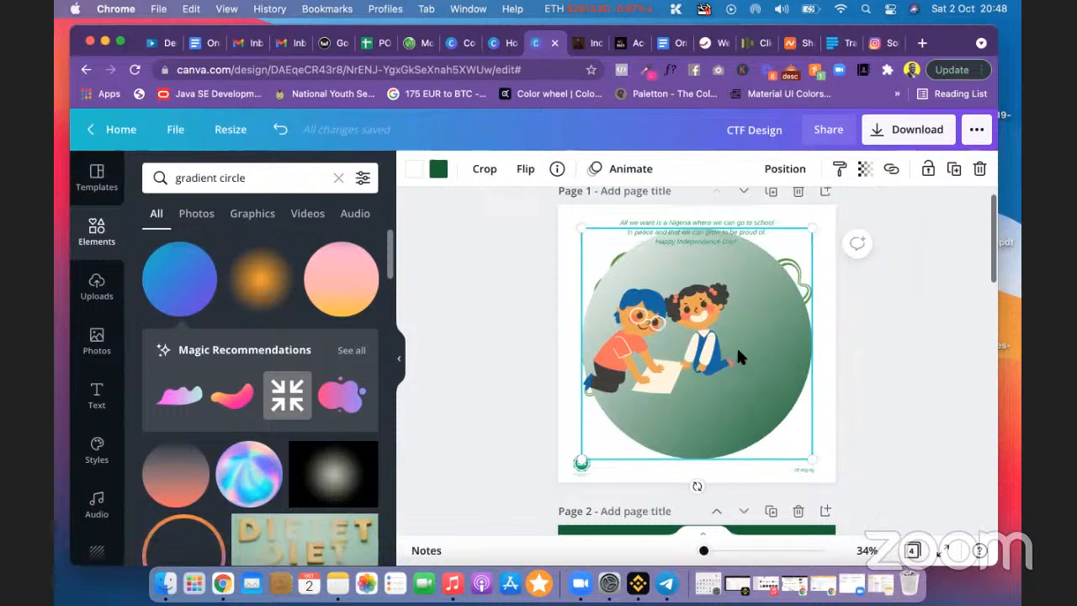
left_click(776, 171)
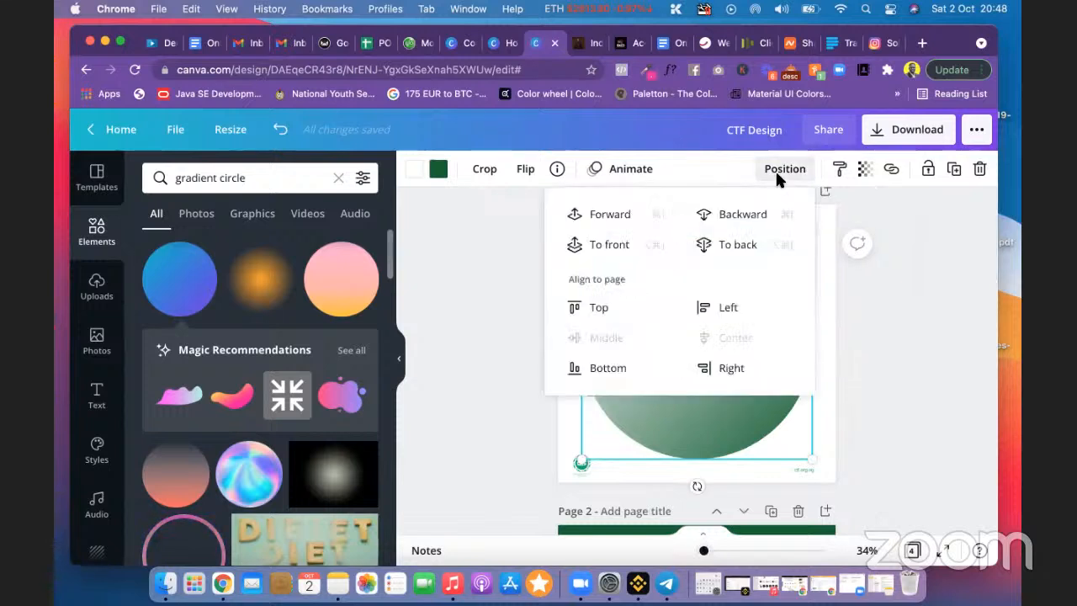
left_click(754, 216)
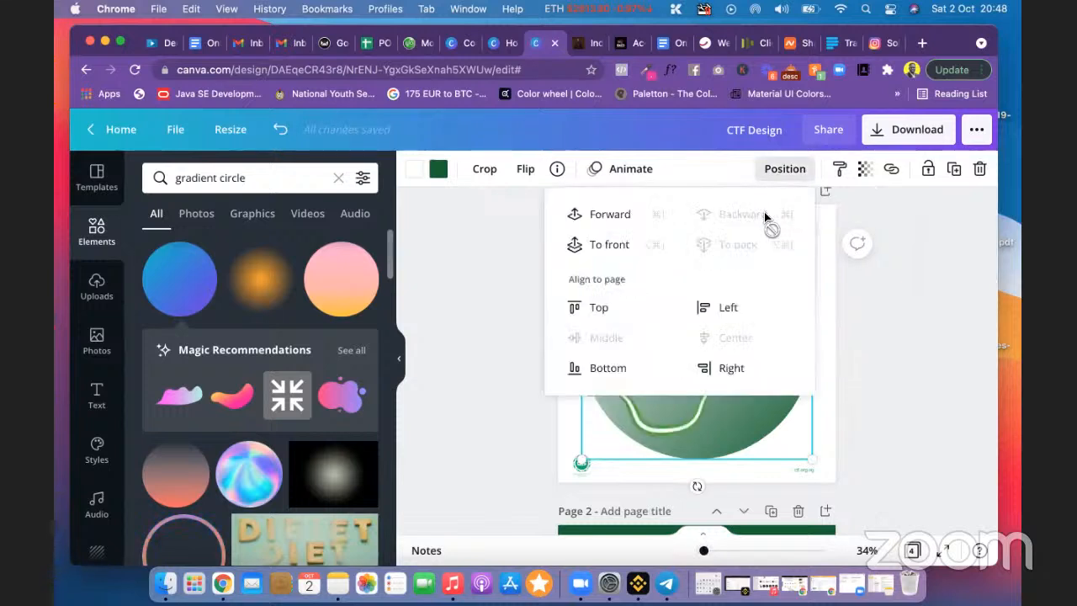
left_click(911, 281)
left_click(913, 299)
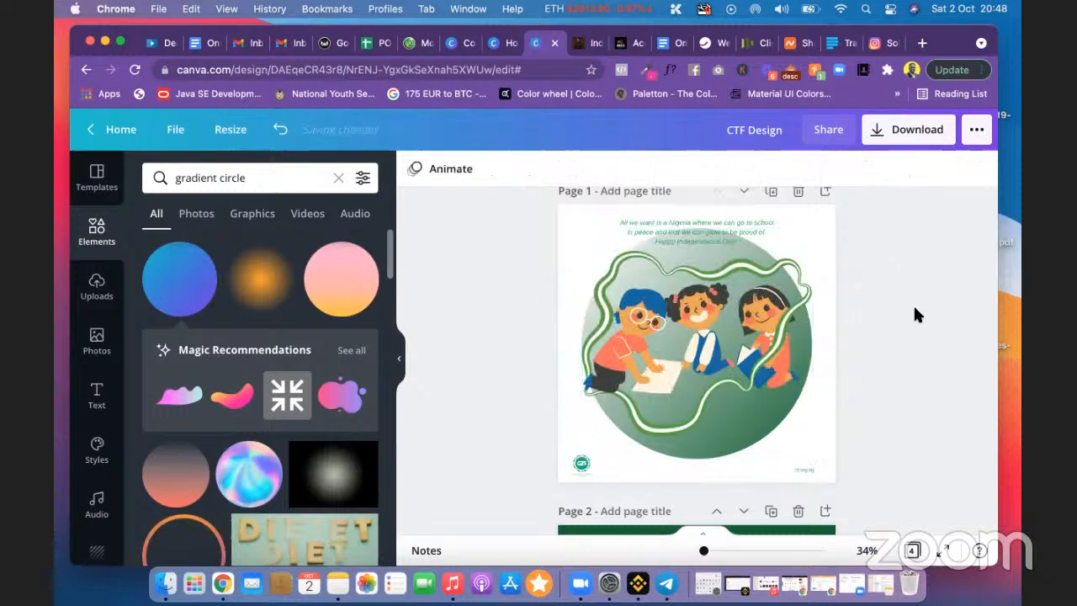
Step: Shrink the gradient circle to 758 × 758 so it sits within the page
left_click(719, 452)
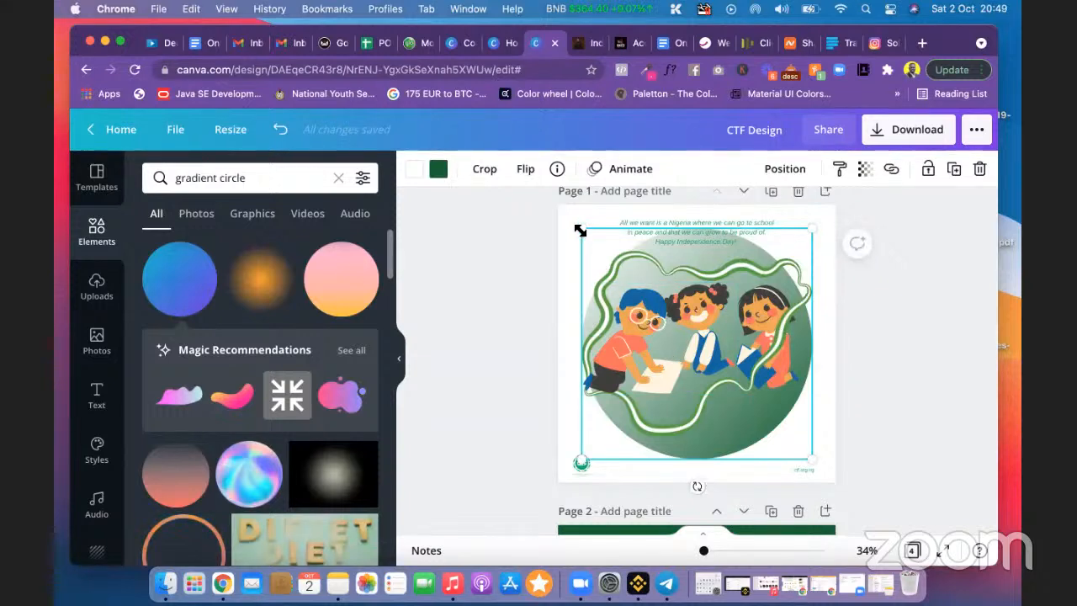
mouse_move(605, 246)
left_mouse_down()
mouse_move(619, 322)
mouse_move(619, 260)
mouse_move(627, 268)
mouse_move(580, 249)
mouse_move(592, 253)
left_mouse_up()
left_click(945, 306)
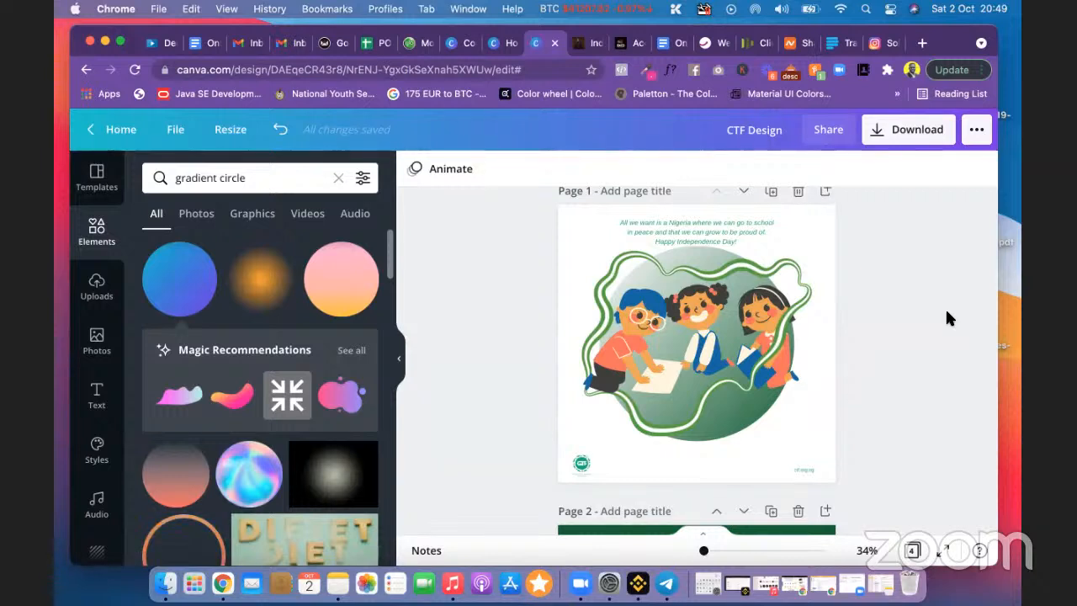
Step: Try enlarging the gradient circle past the page edges, then undo back to the circle
left_click(745, 421)
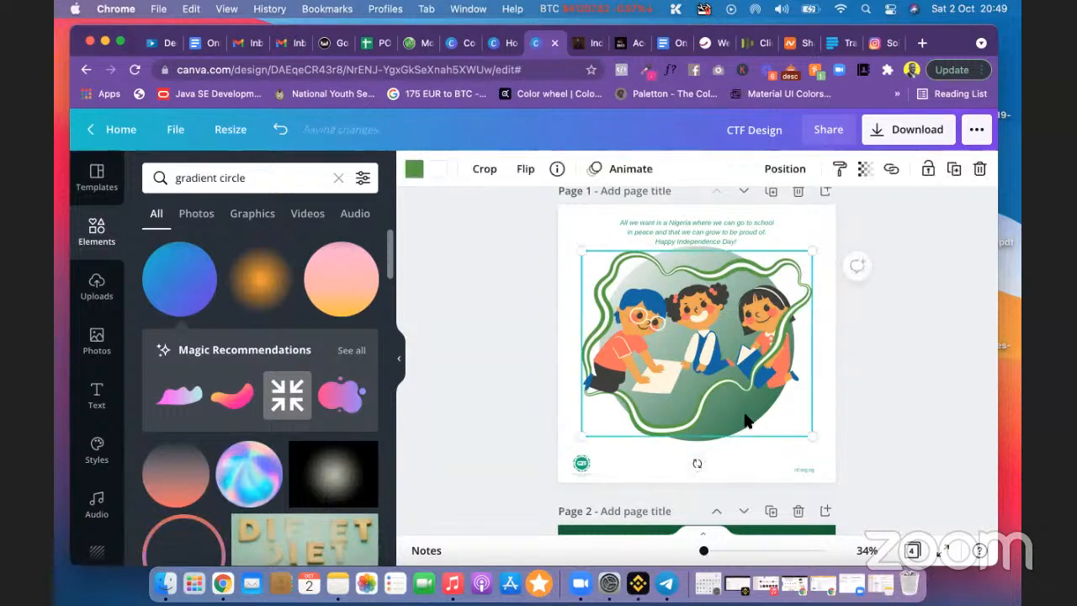
left_click(943, 454)
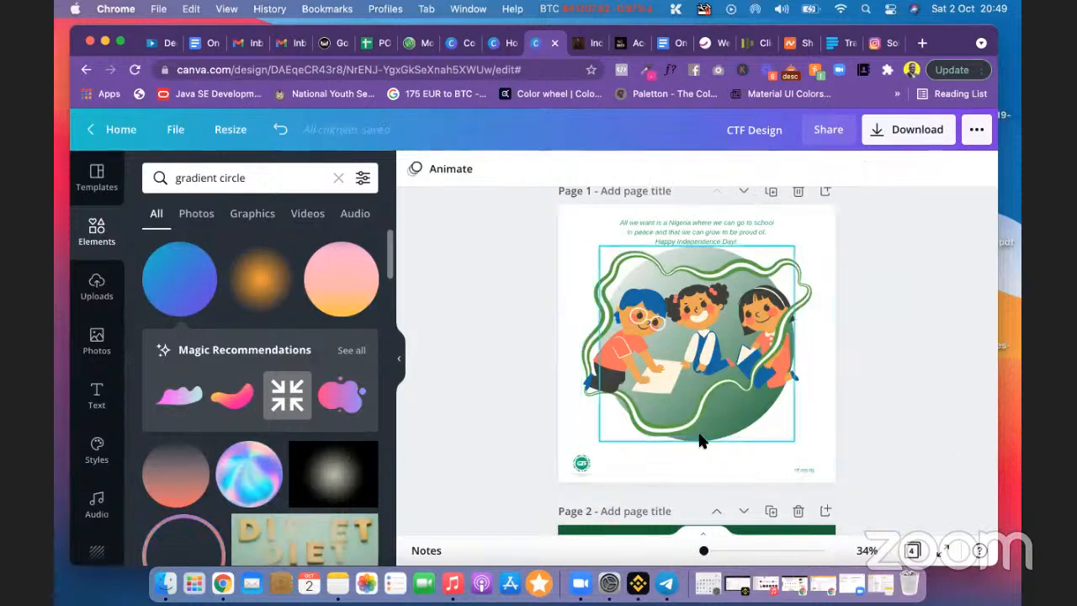
left_click(701, 443)
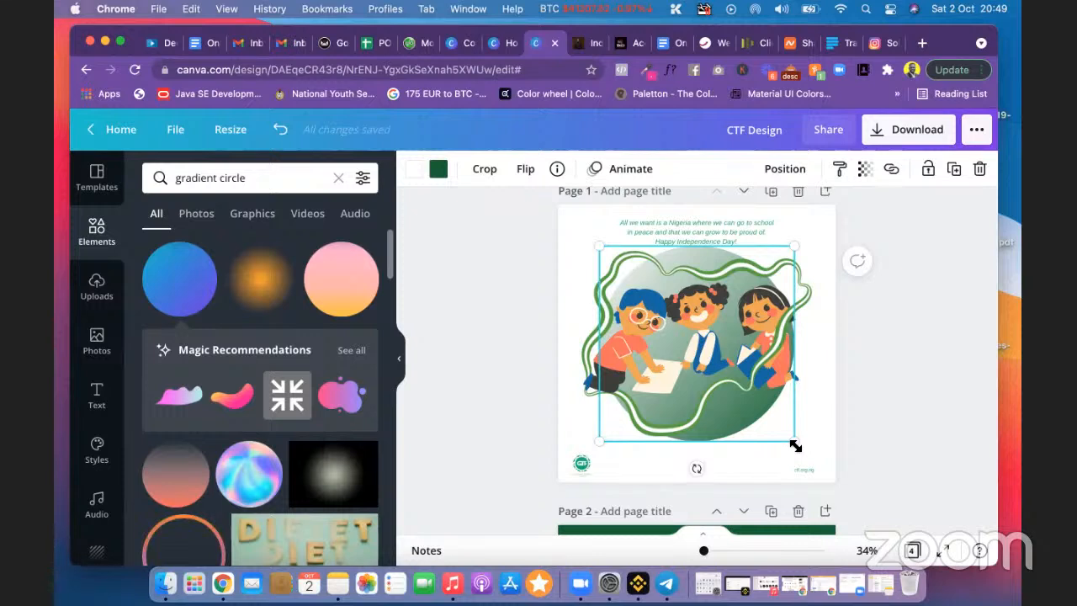
left_click_drag(795, 446, 936, 538)
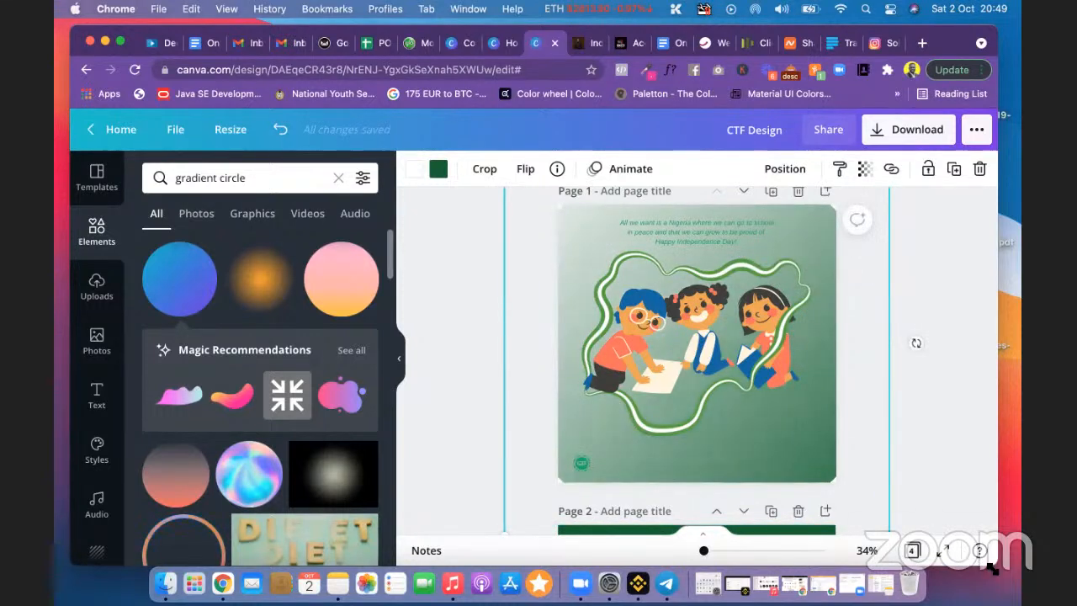
scroll(884, 469, "down", 1)
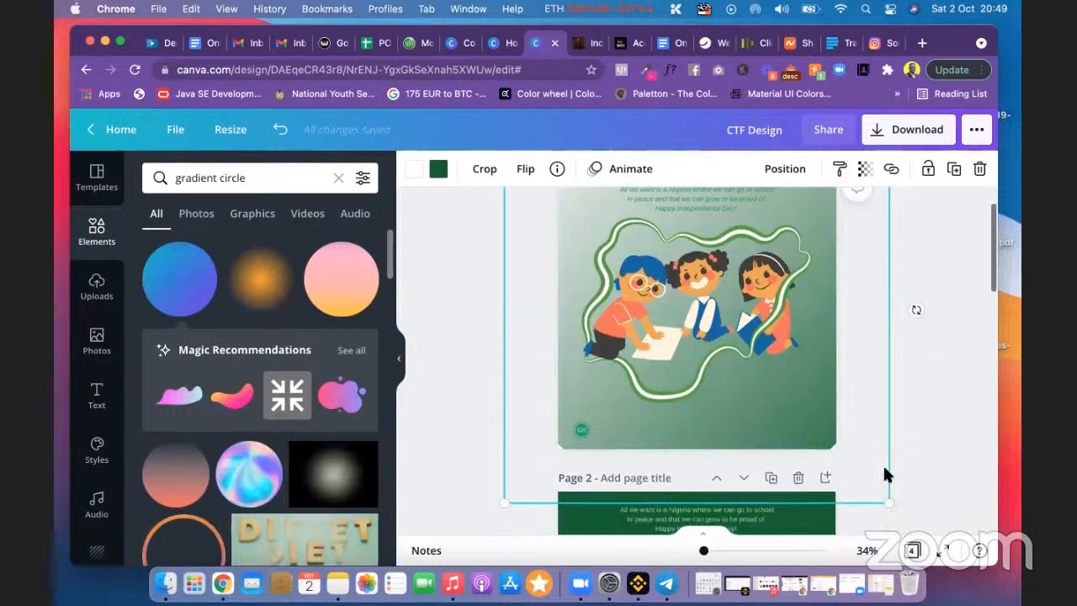
left_click_drag(887, 500, 905, 514)
scroll(917, 313, "up", 2)
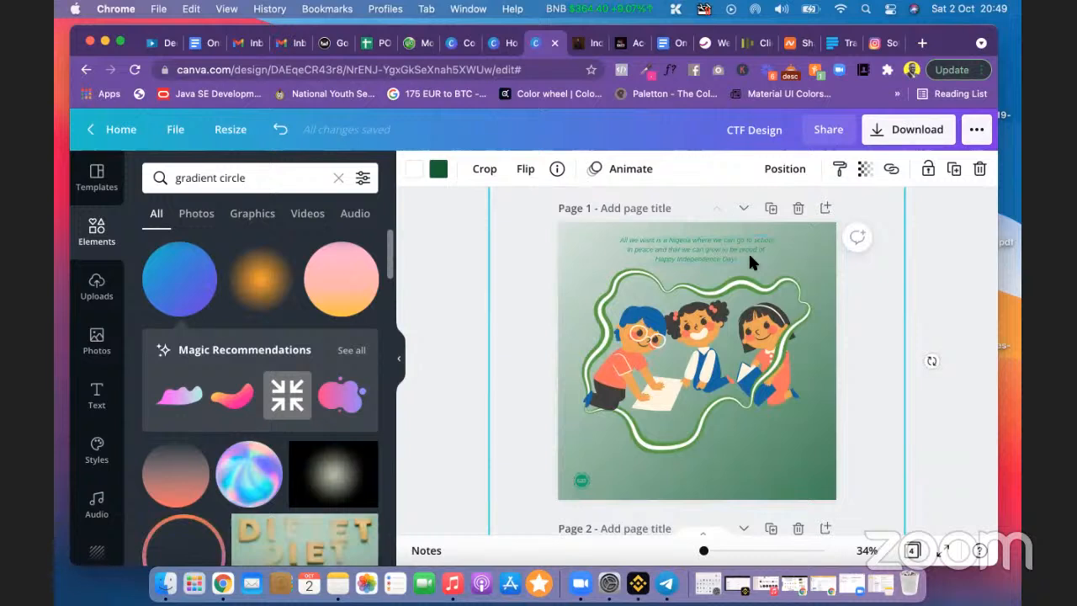
key("super+z")
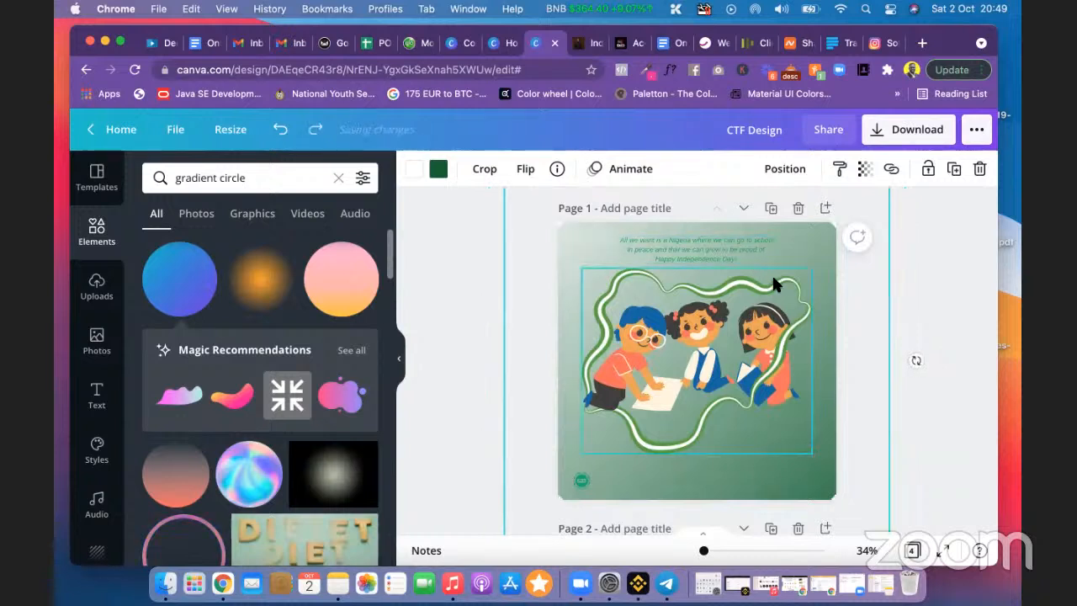
key("super+z")
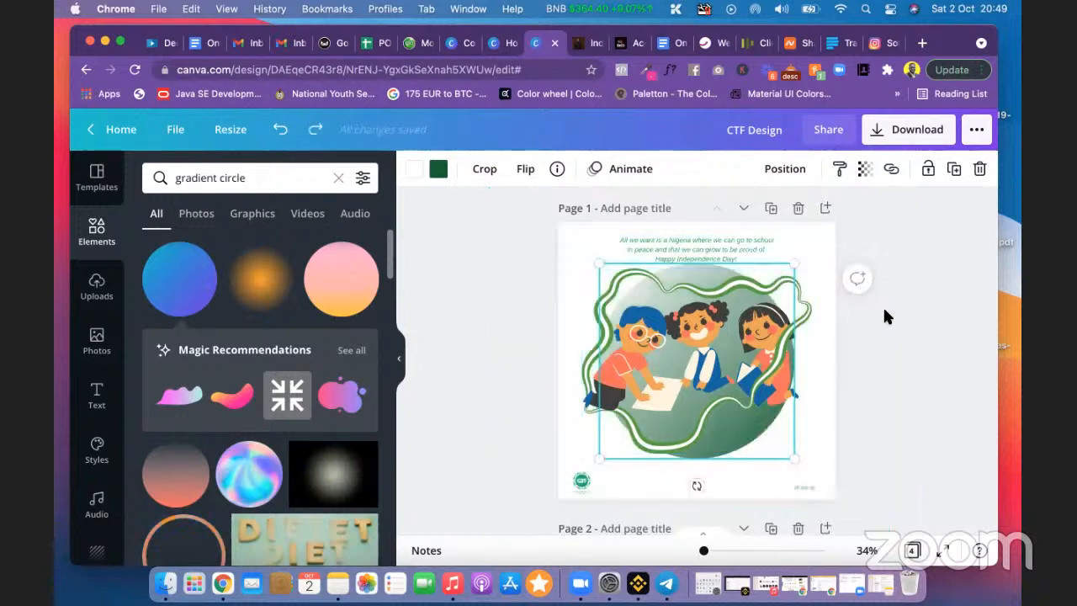
Step: Duplicate Page 1 to keep the circle version, keeping Page 1's circle centred
left_click(771, 208)
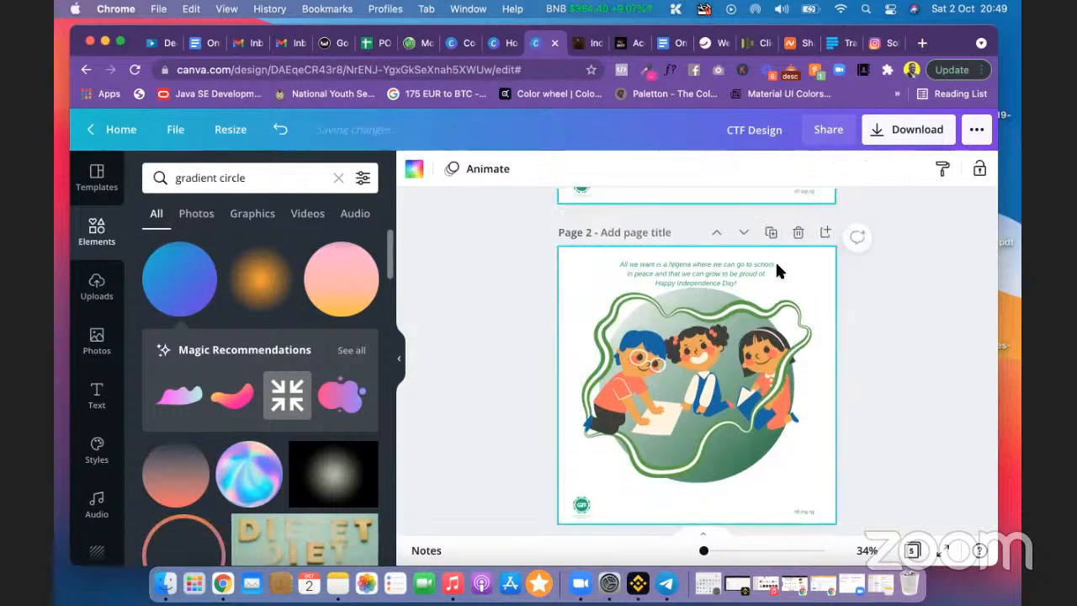
scroll(775, 271, "up", 5)
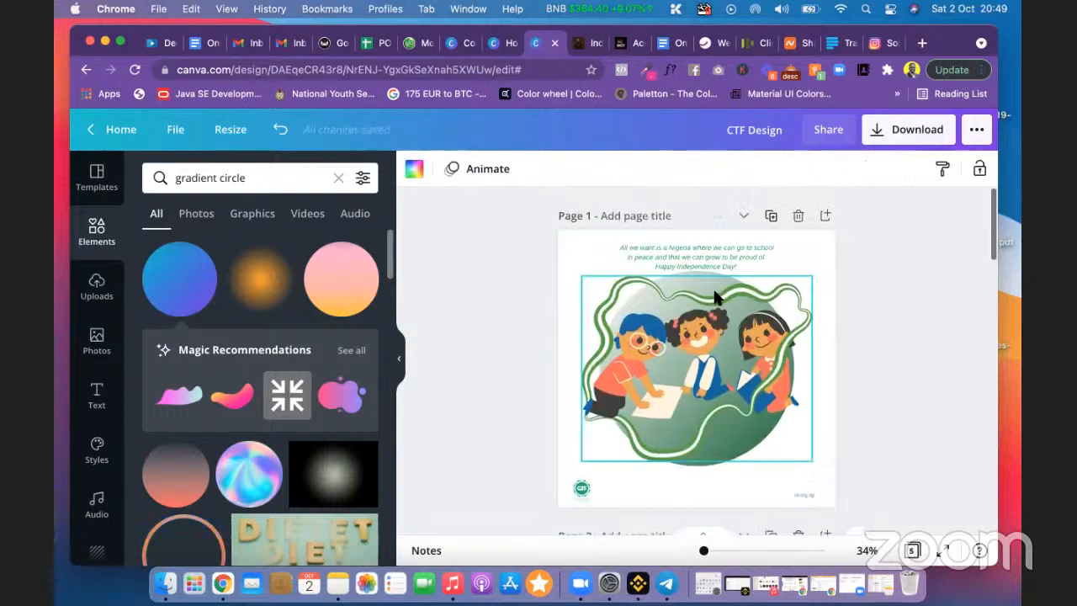
left_click(705, 467)
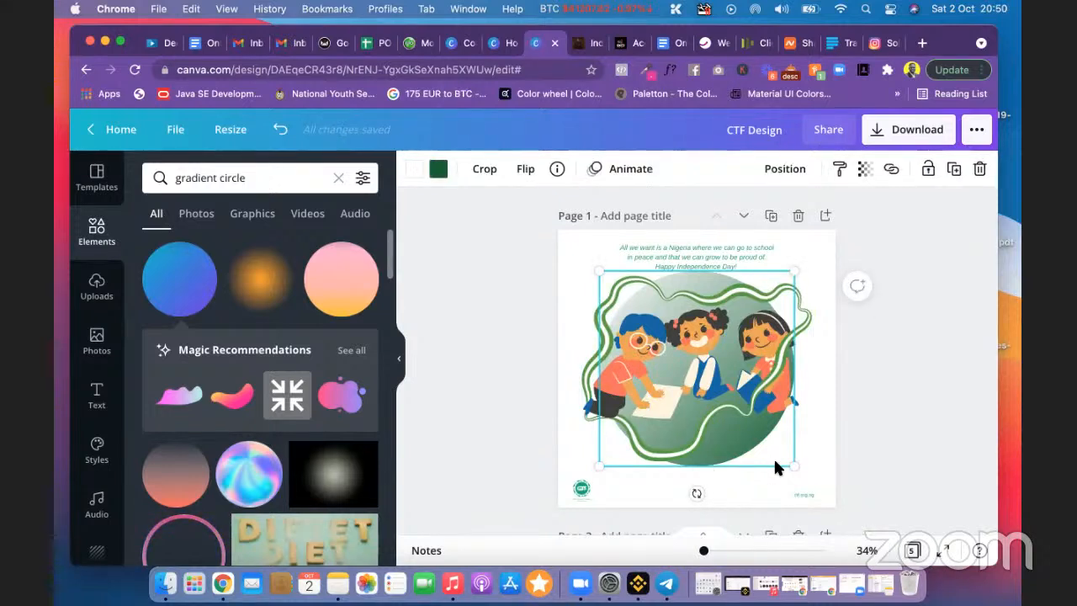
left_click_drag(777, 461, 845, 511)
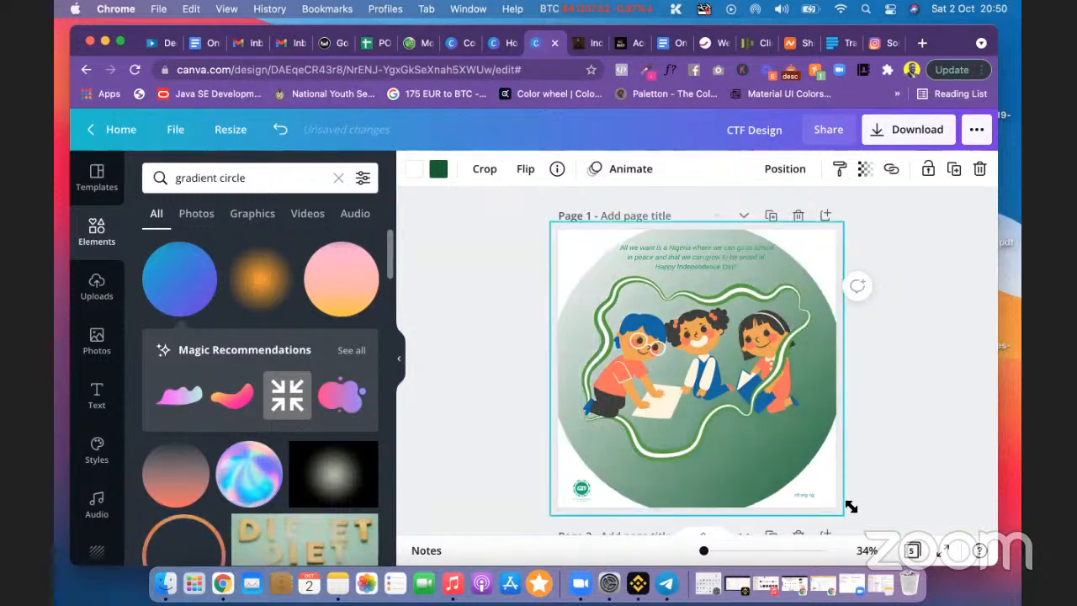
Step: Enlarge Page 1's gradient circle until it covers the entire page background
scroll(897, 412, "down", 2)
left_click(897, 412)
scroll(859, 402, "down", 1)
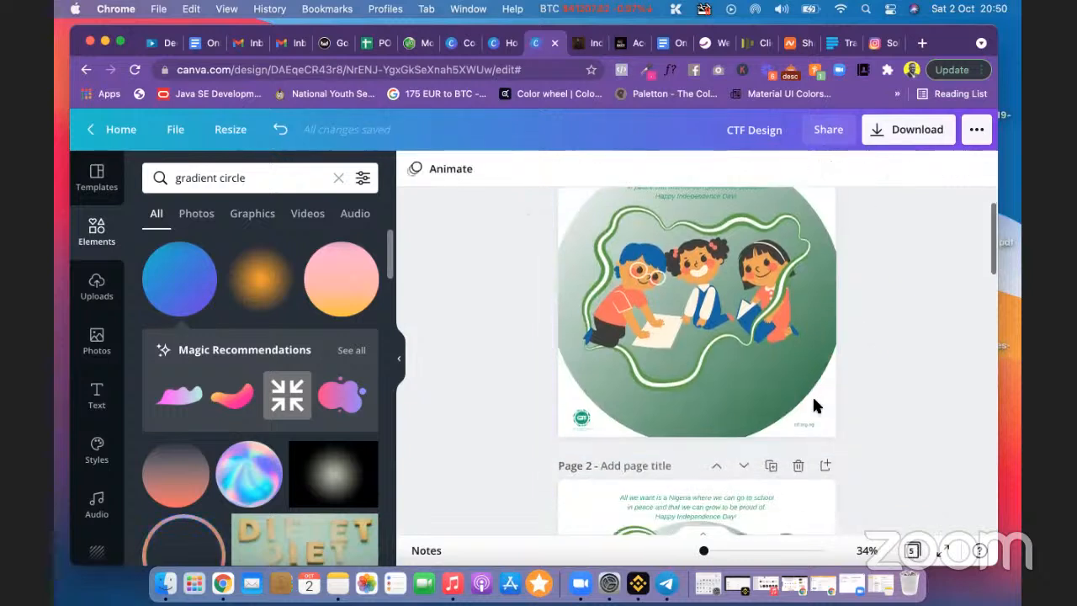
left_click(769, 391)
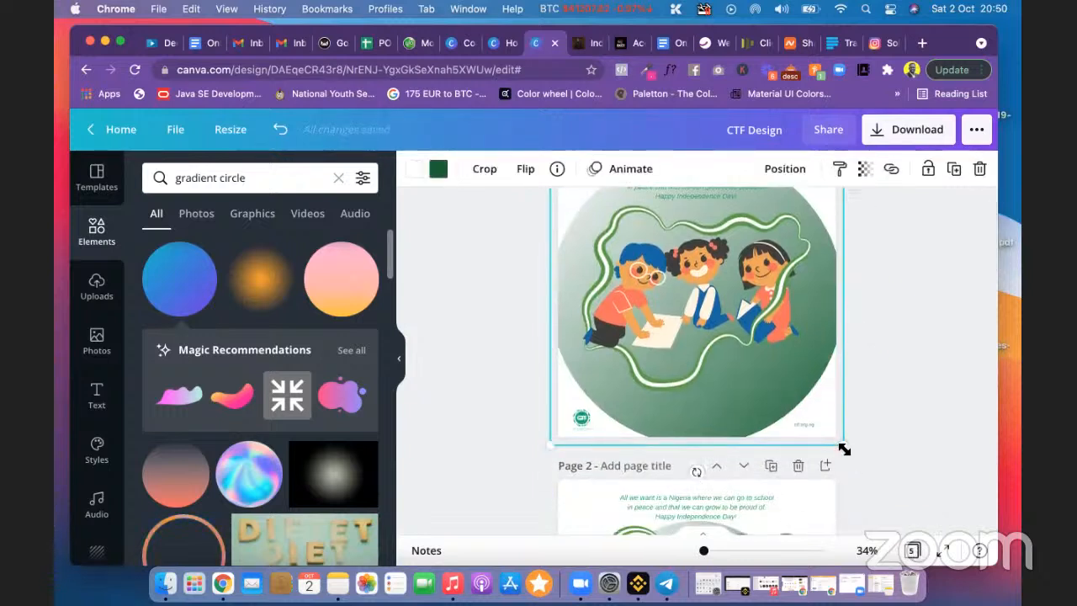
left_click_drag(844, 449, 946, 510)
scroll(869, 339, "up", 2)
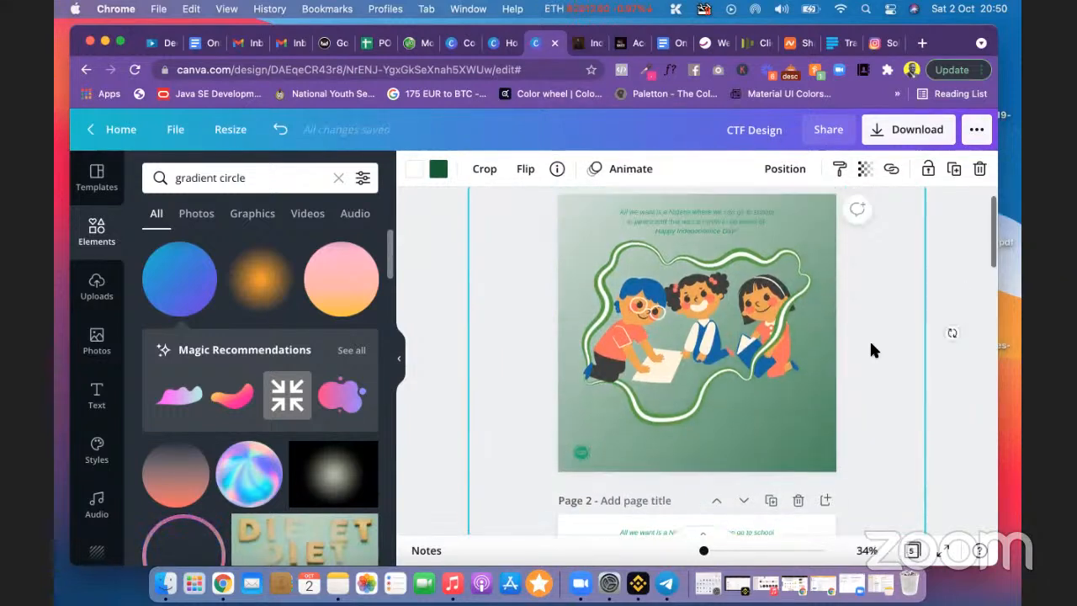
left_click(688, 254)
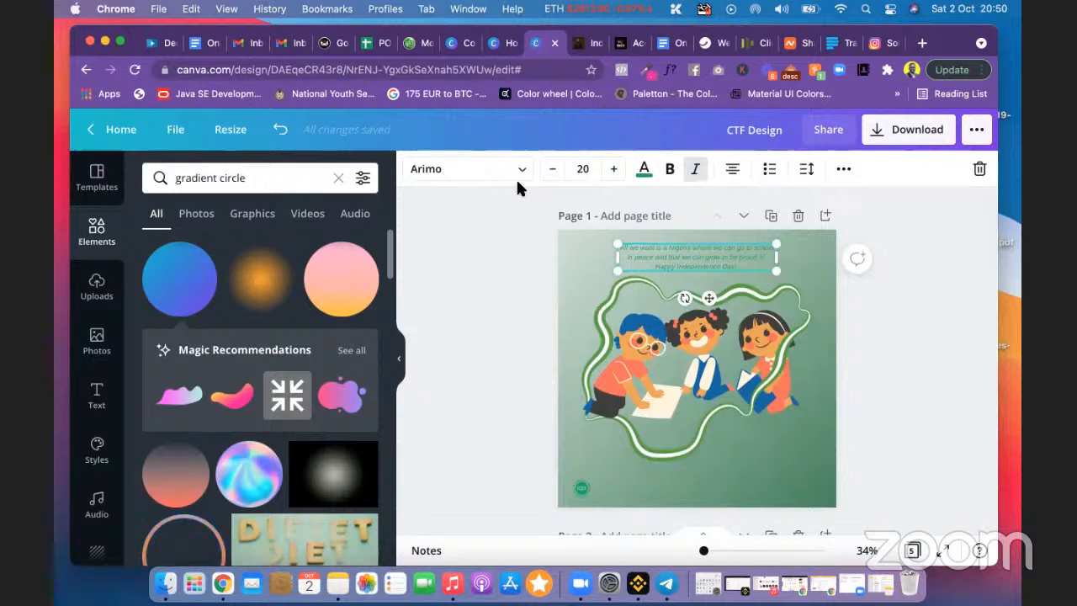
Step: Make the quote text white and browse the Duotone presets for the bottom-left logo
left_click(643, 172)
left_click(360, 335)
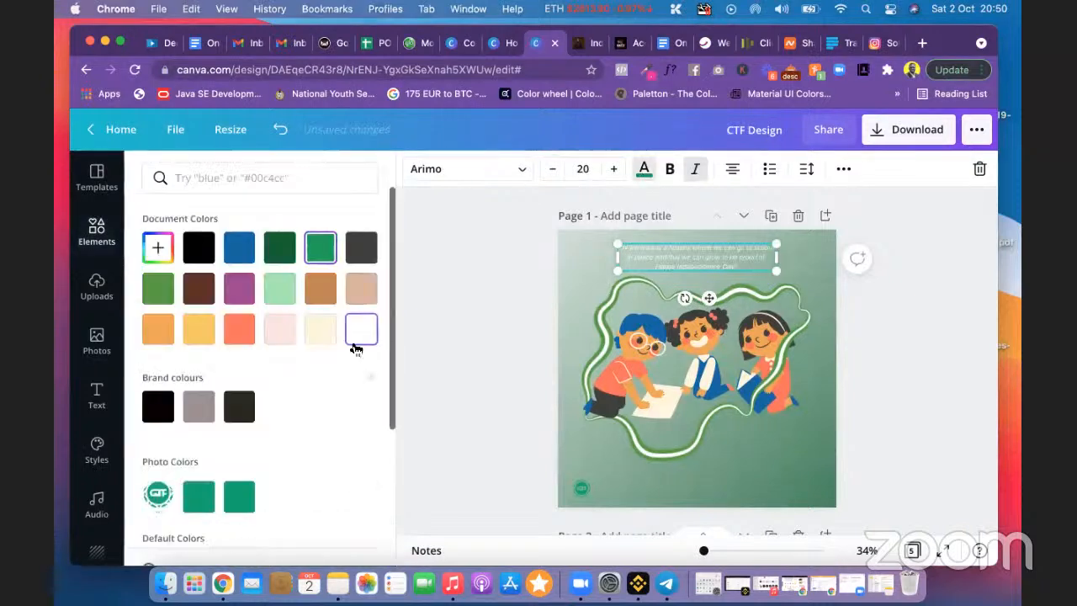
left_click(577, 491)
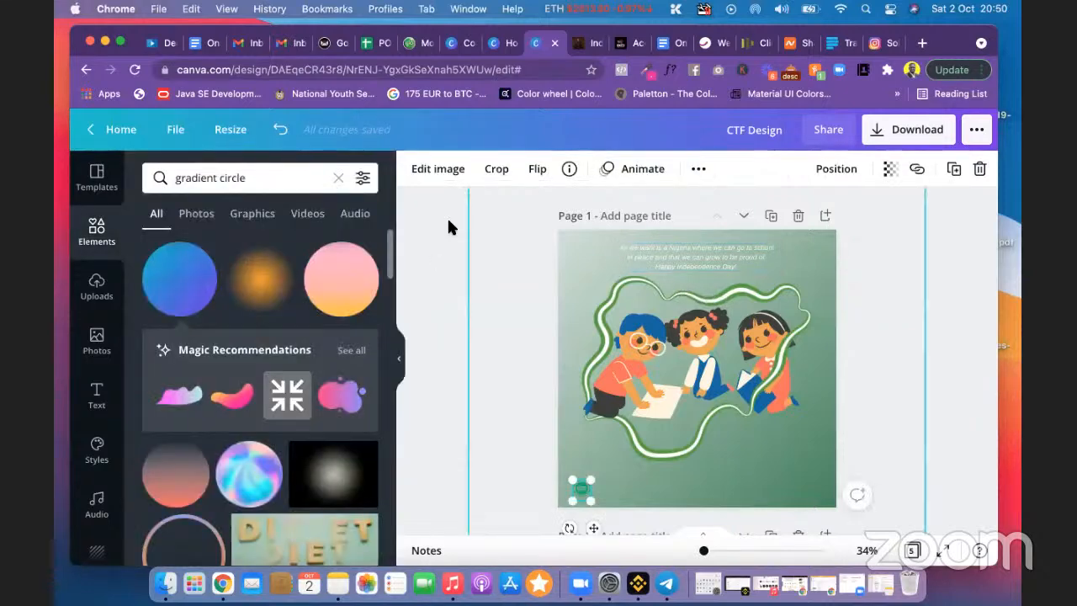
left_click(438, 170)
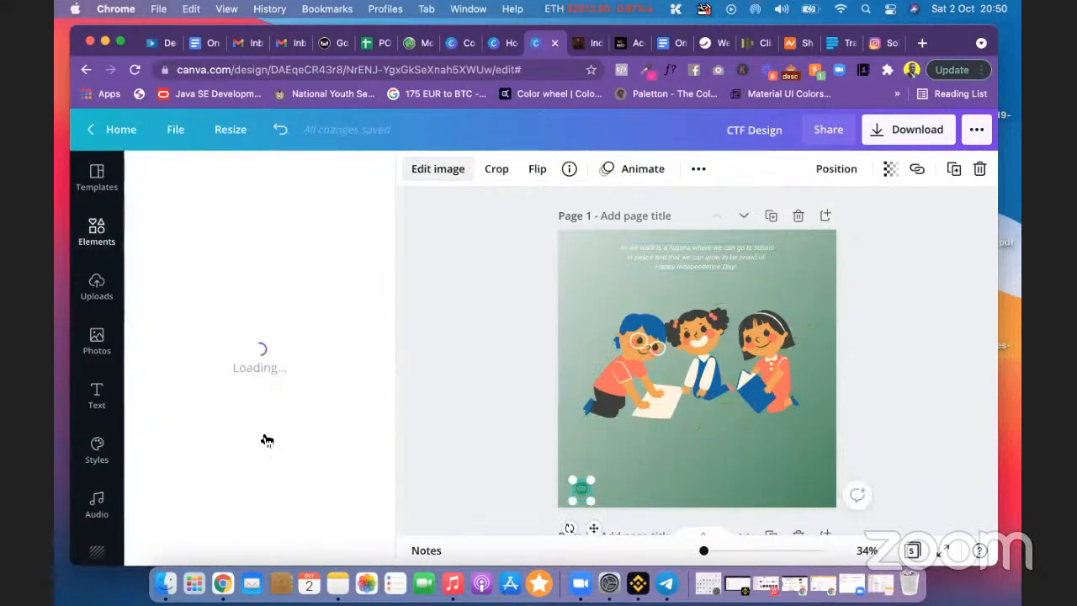
scroll(264, 436, "down", 3)
scroll(263, 436, "down", 5)
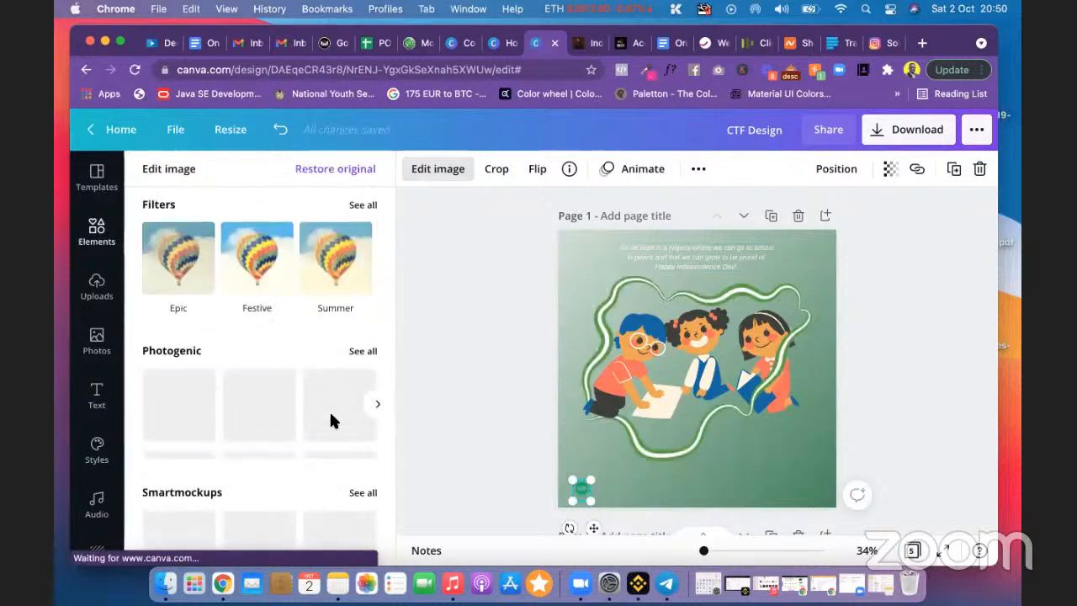
scroll(331, 417, "down", 2)
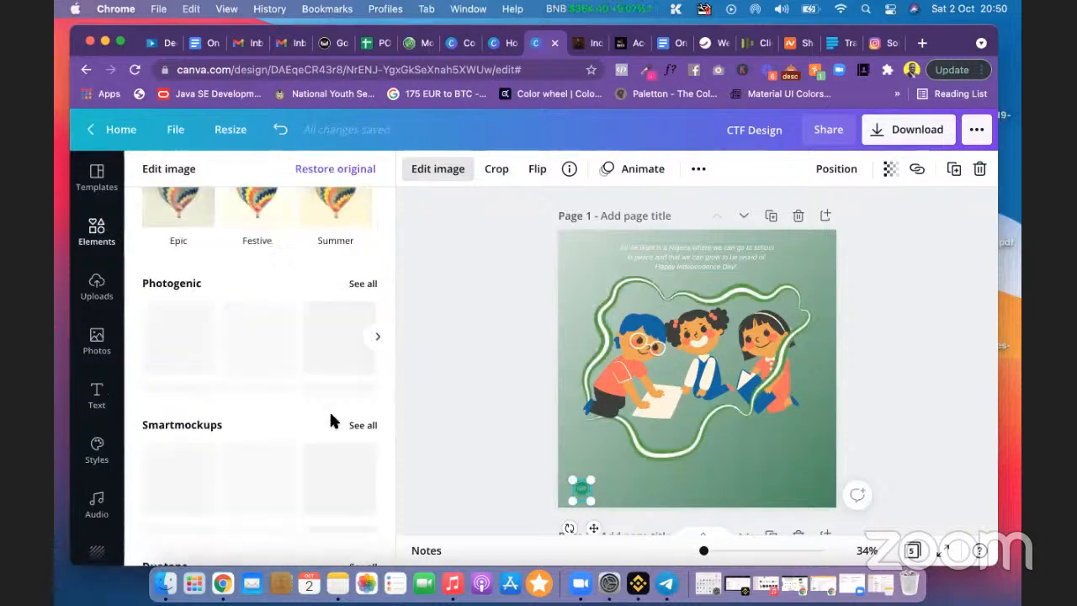
scroll(331, 416, "down", 5)
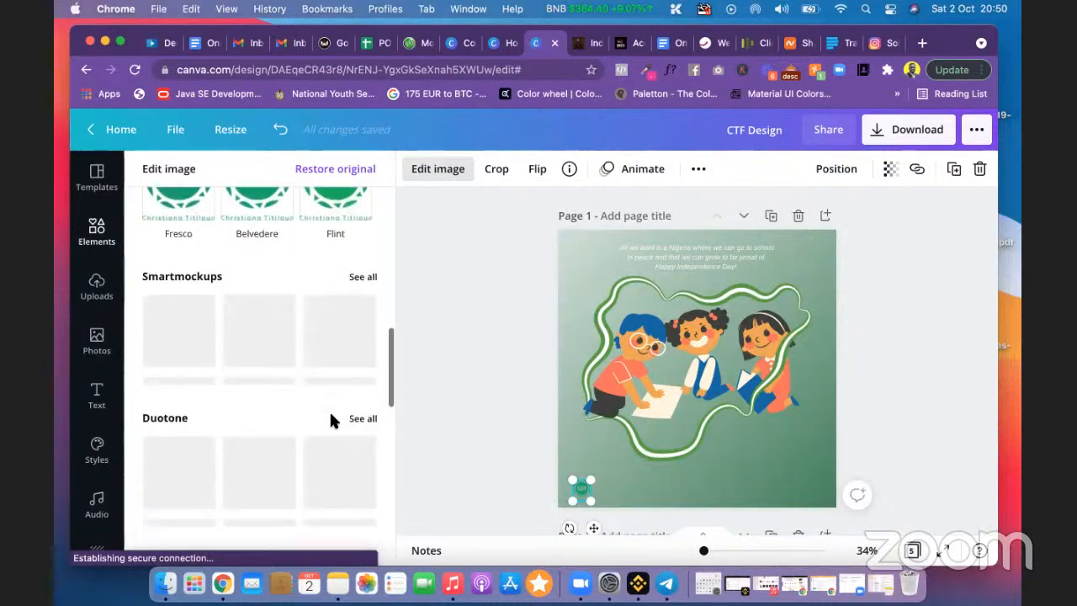
scroll(324, 396, "down", 2)
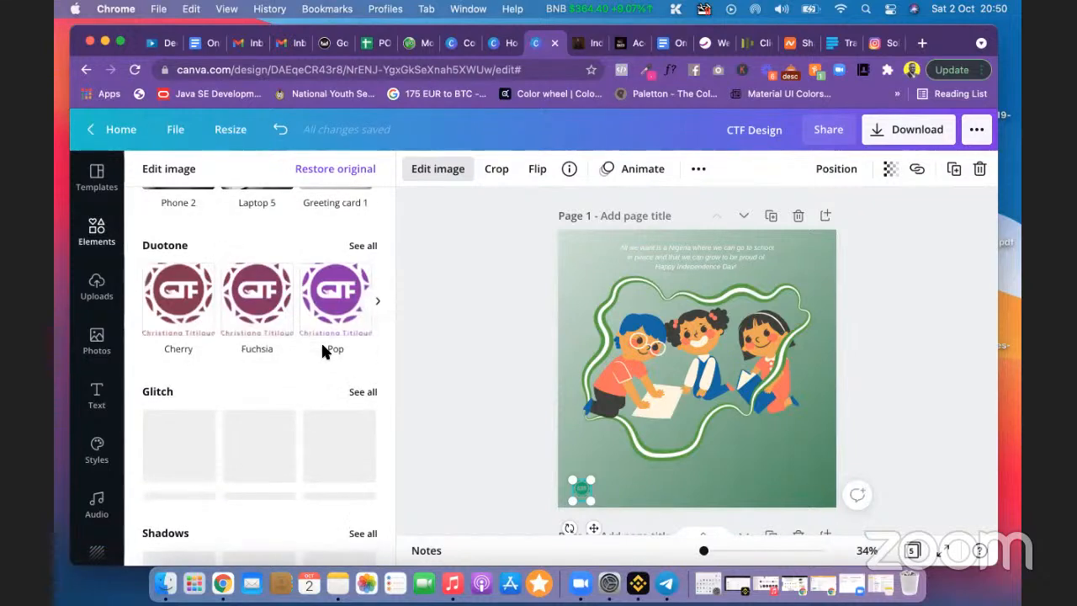
left_click(378, 302)
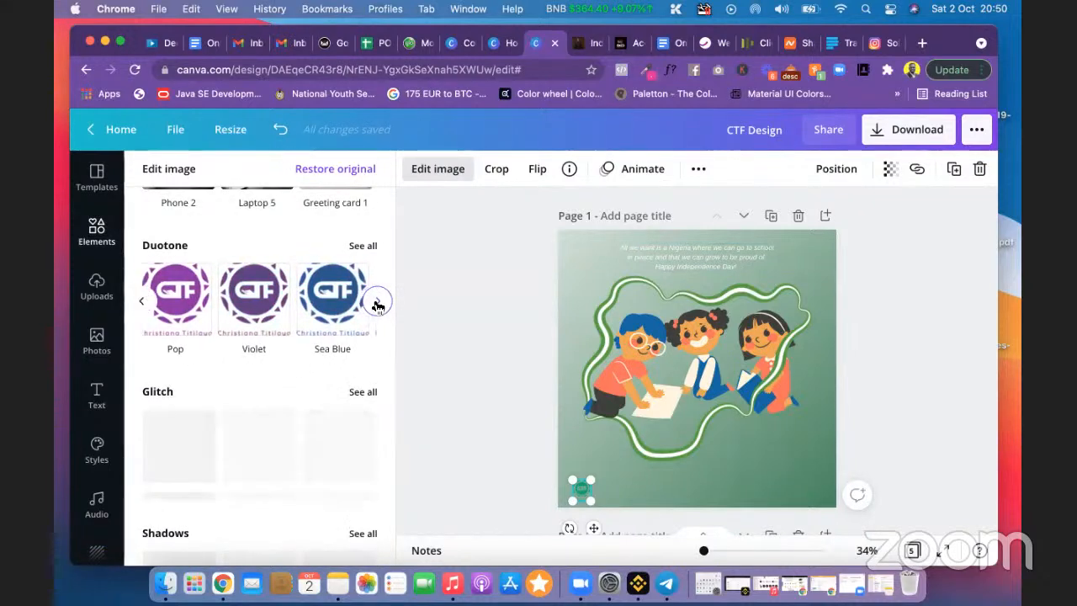
left_click(363, 245)
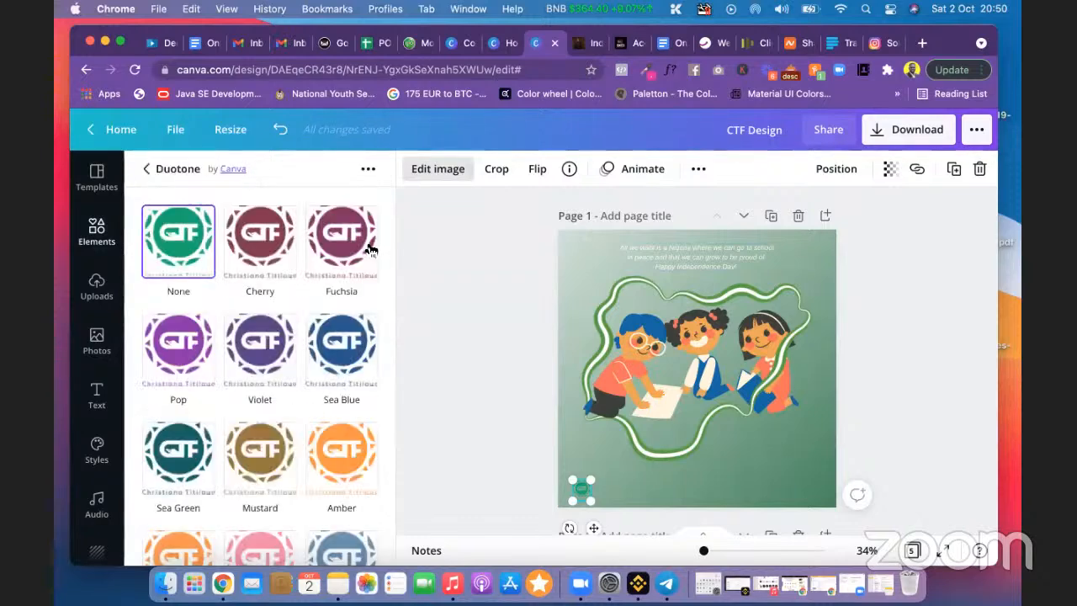
scroll(322, 379, "down", 10)
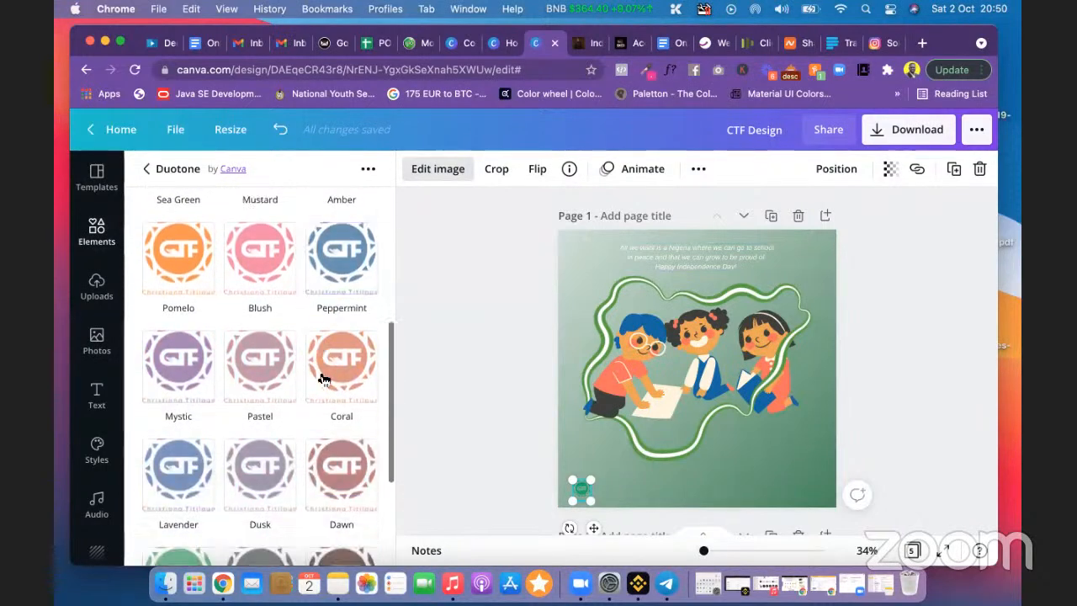
scroll(322, 379, "down", 2)
scroll(322, 378, "up", 5)
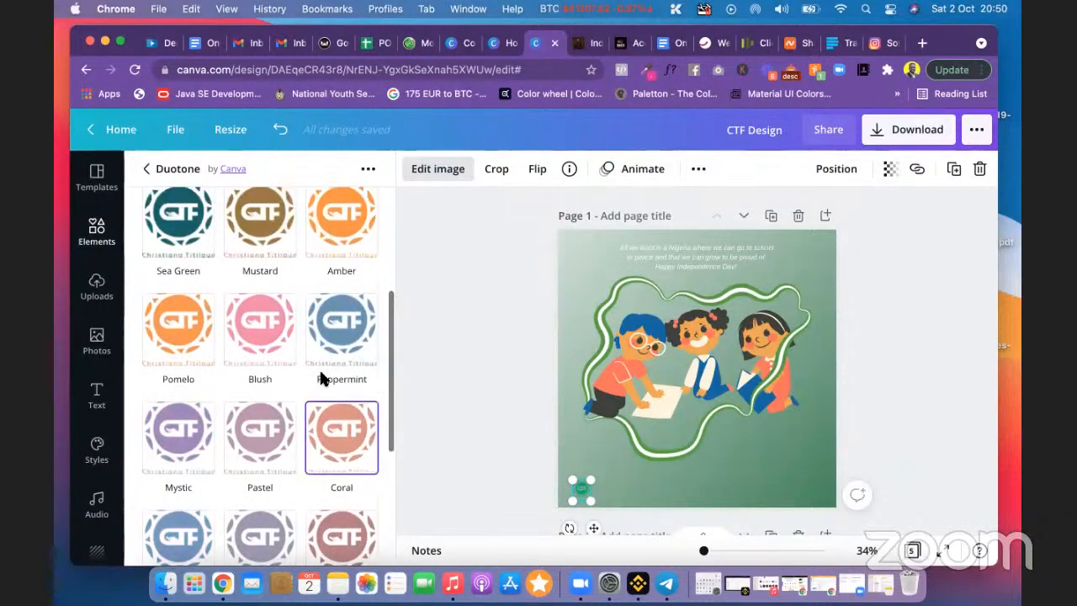
scroll(321, 378, "up", 1)
Step: Apply a Duotone to the logo with white highlight and white shadow colours
left_click(341, 396)
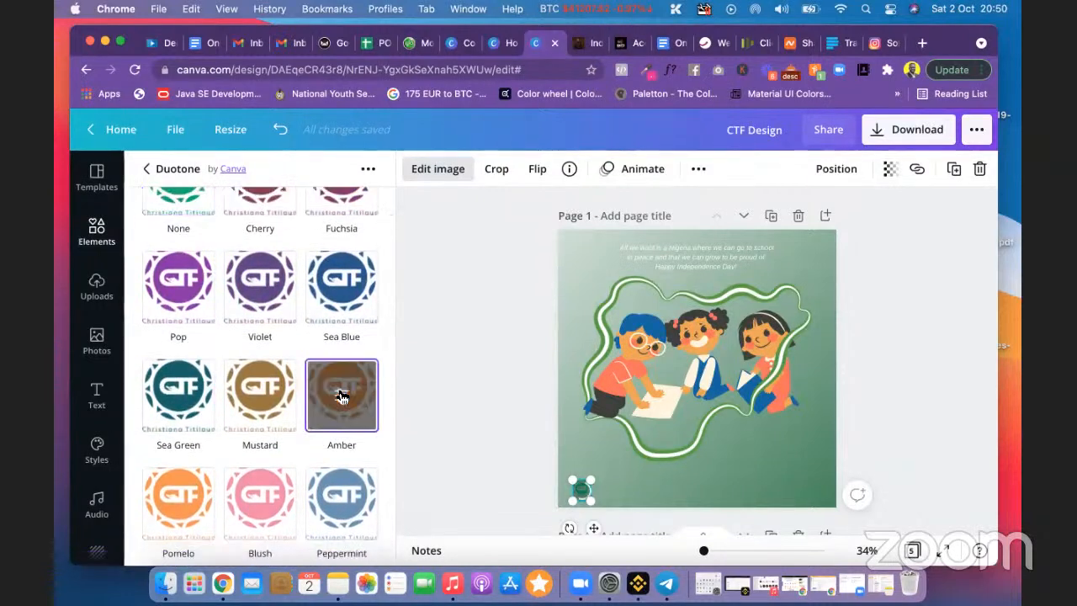
left_click(342, 396)
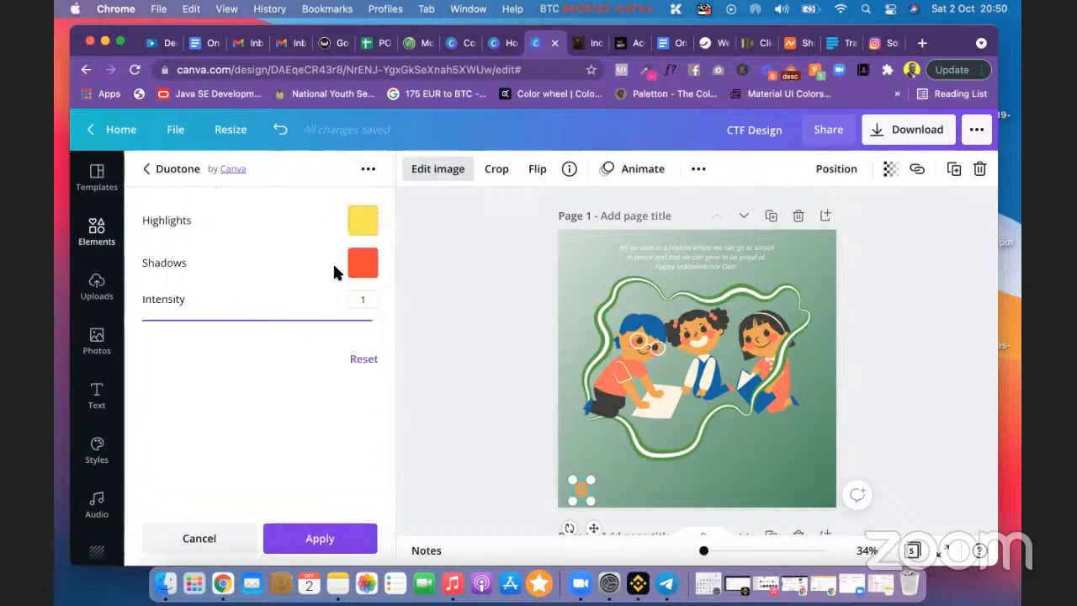
left_click(363, 221)
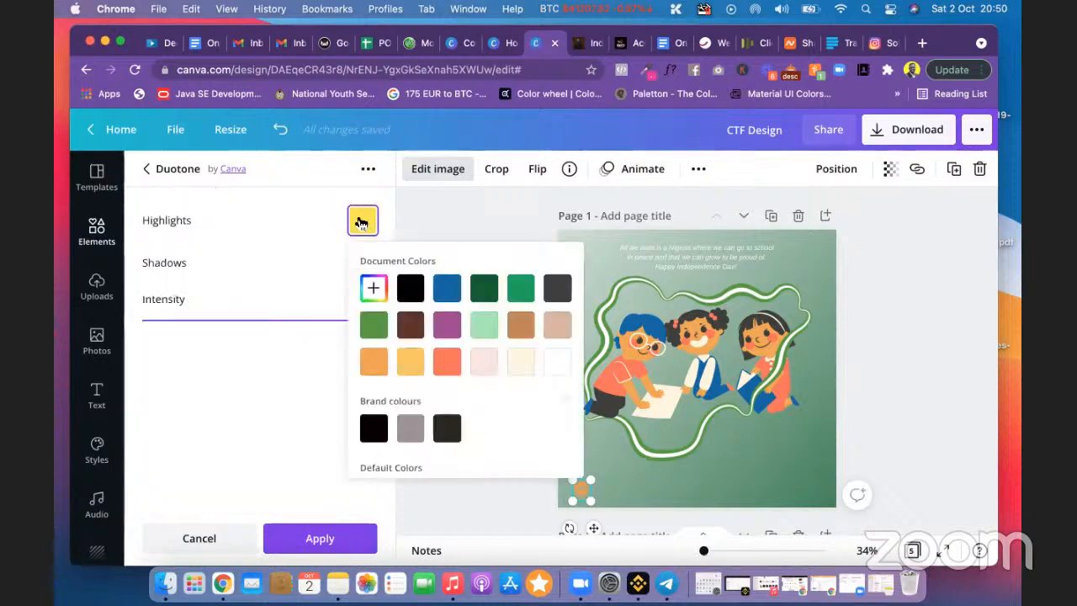
left_click(556, 363)
left_click(318, 358)
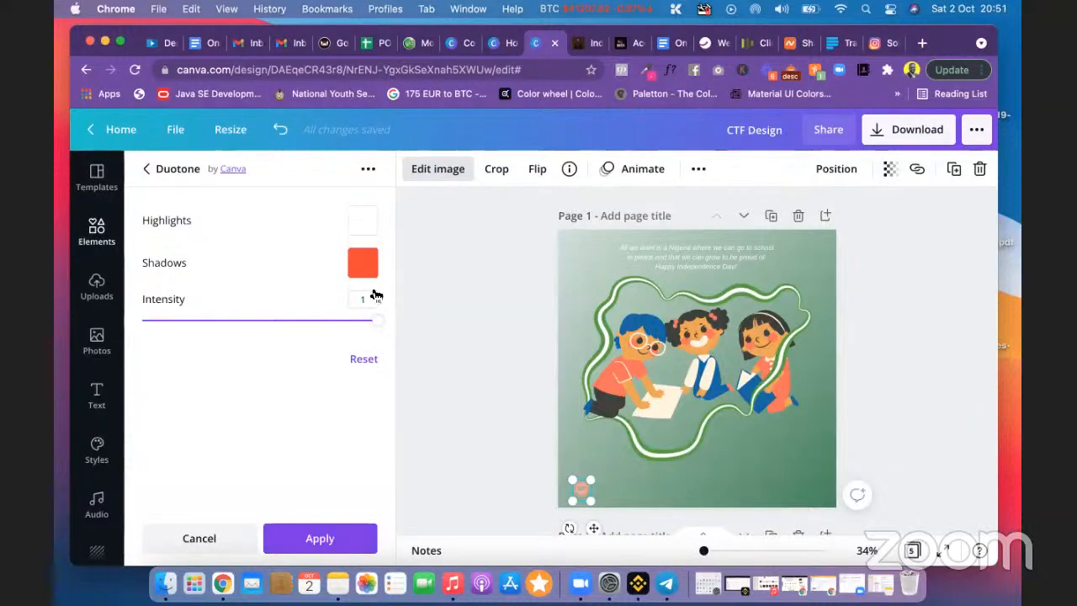
left_click(362, 262)
left_click(557, 406)
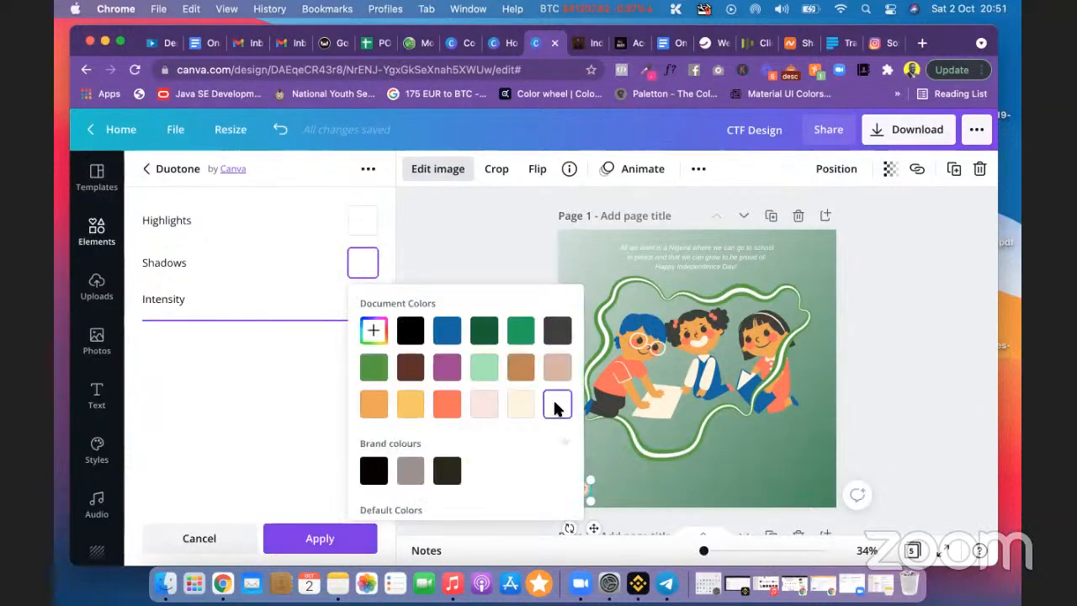
left_click(337, 398)
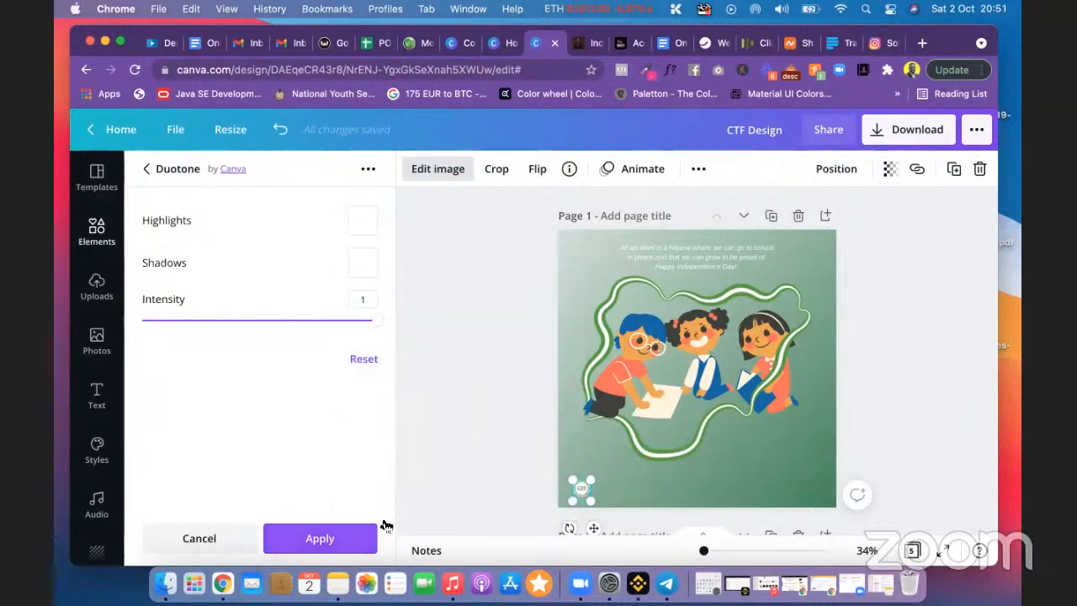
left_click(336, 530)
left_click(471, 412)
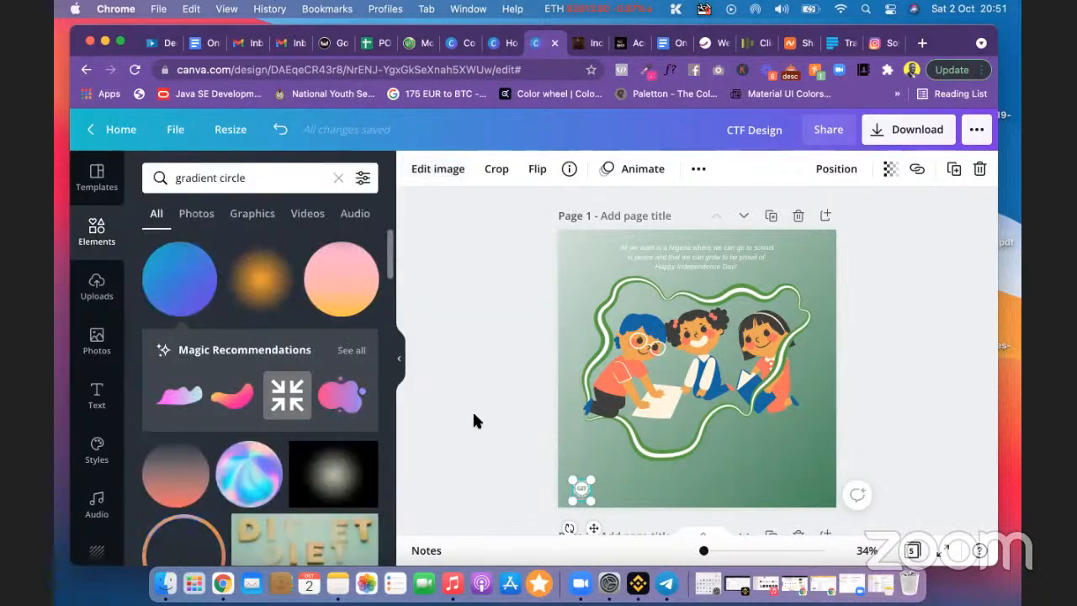
left_click(473, 411)
Step: Recolour the small bottom-right ctf.org.ng text white
left_click(803, 494)
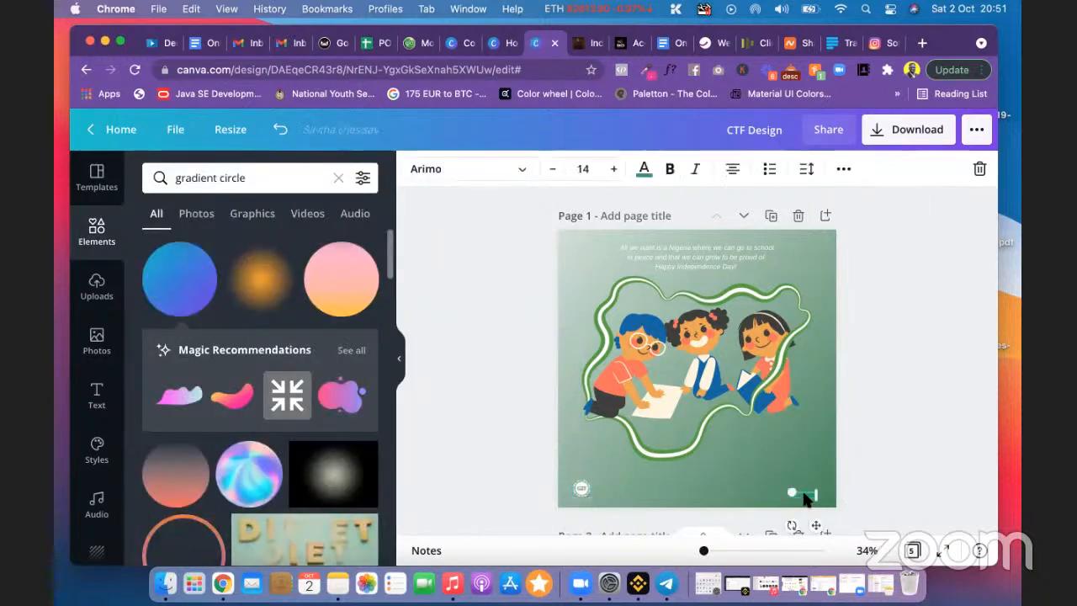
key("Delete")
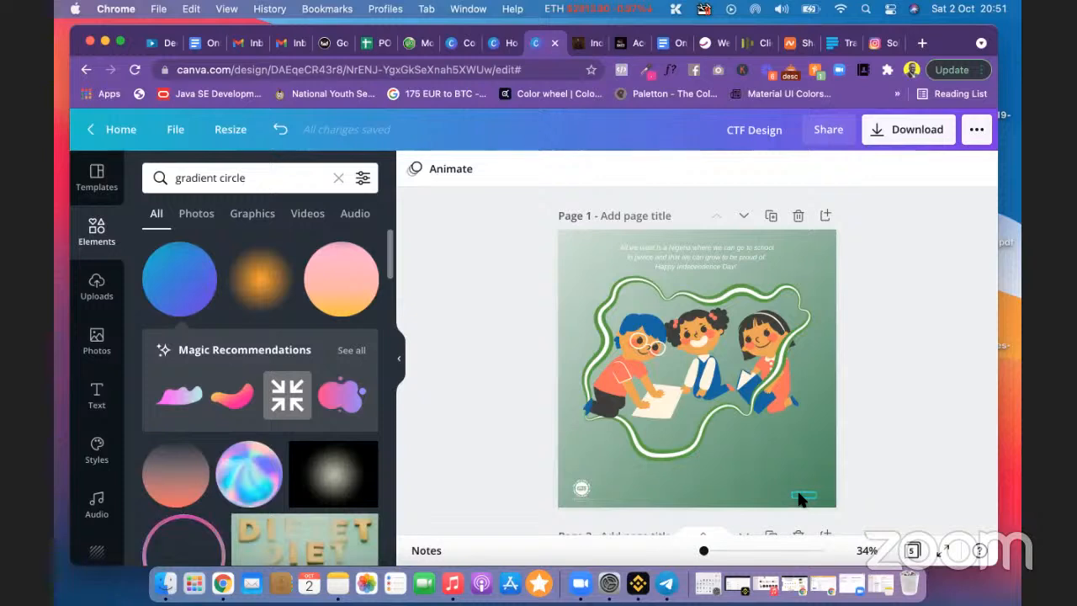
key("super+z")
left_click(645, 170)
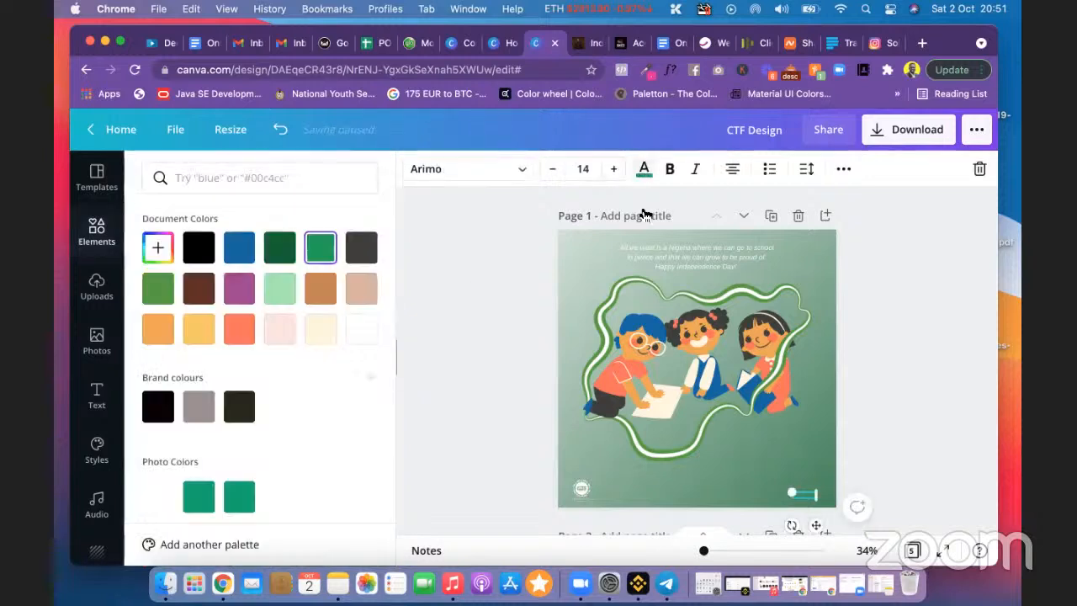
left_click(359, 329)
left_click(502, 329)
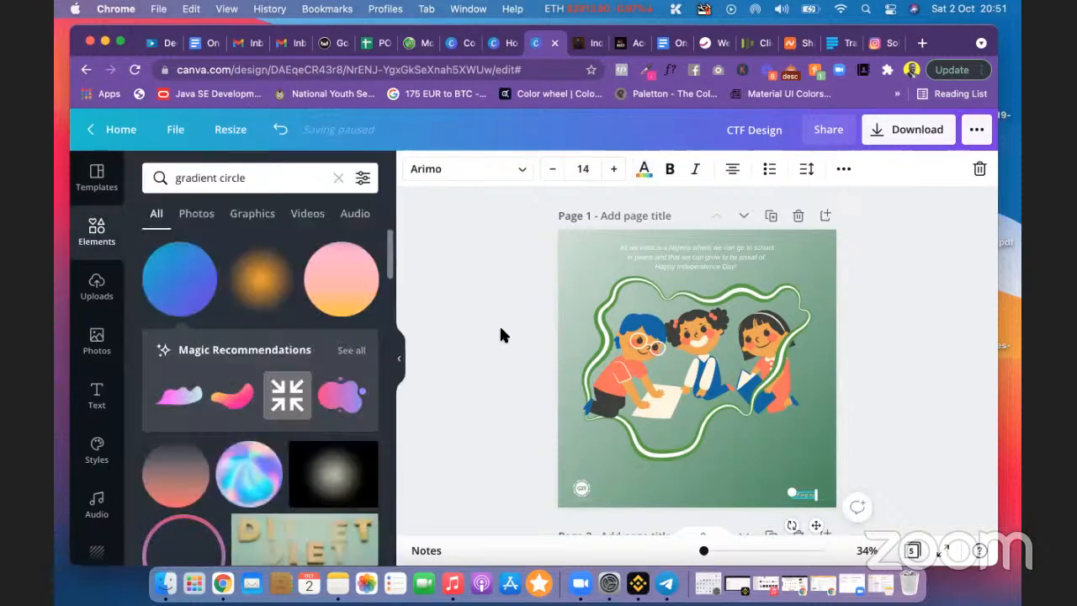
left_click(501, 329)
left_click(572, 278)
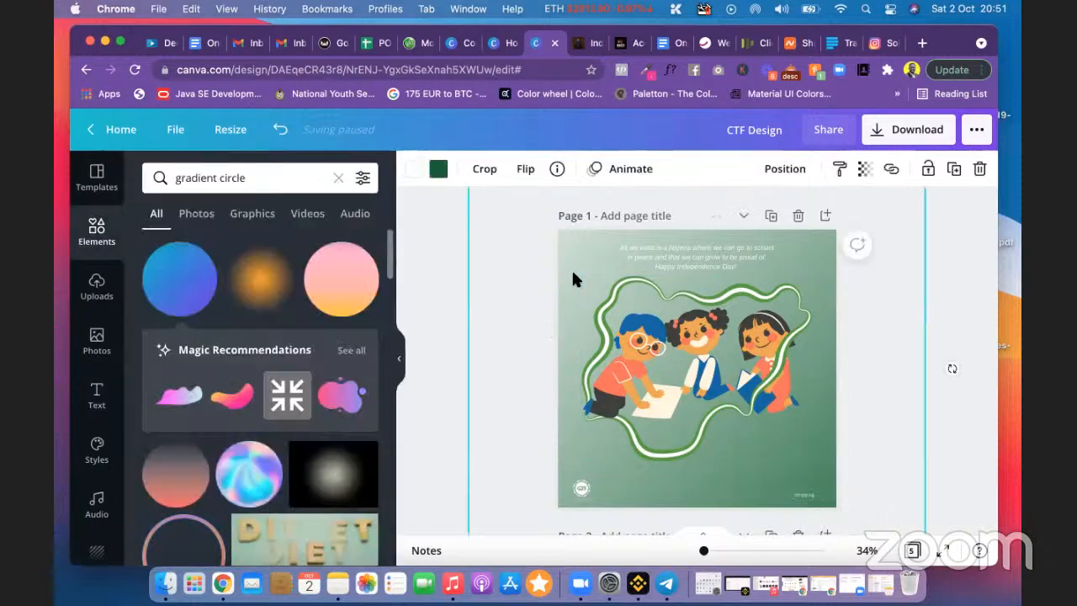
Step: Rotate page 1's gradient background to -41° and nudge it slightly down
scroll(572, 277, "down", 5)
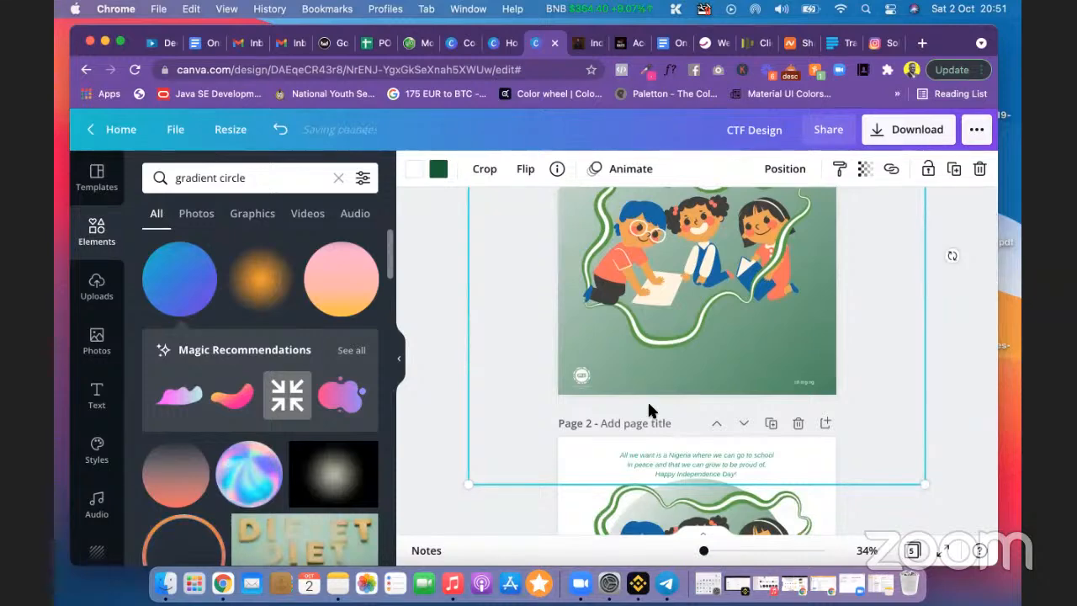
scroll(650, 409, "up", 1)
left_click_drag(704, 551, 700, 551)
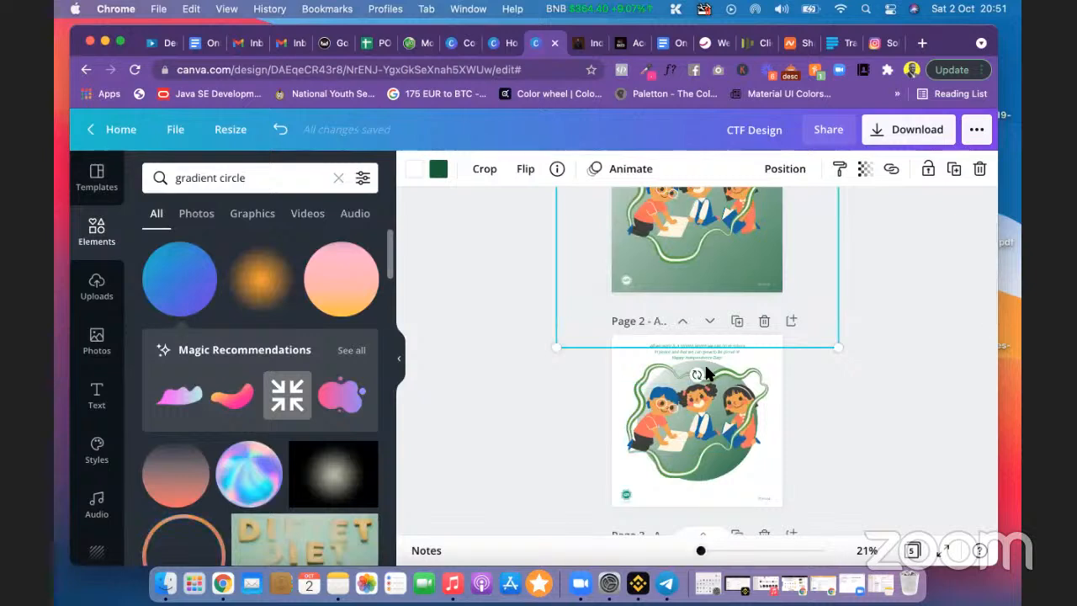
scroll(768, 373, "up", 4)
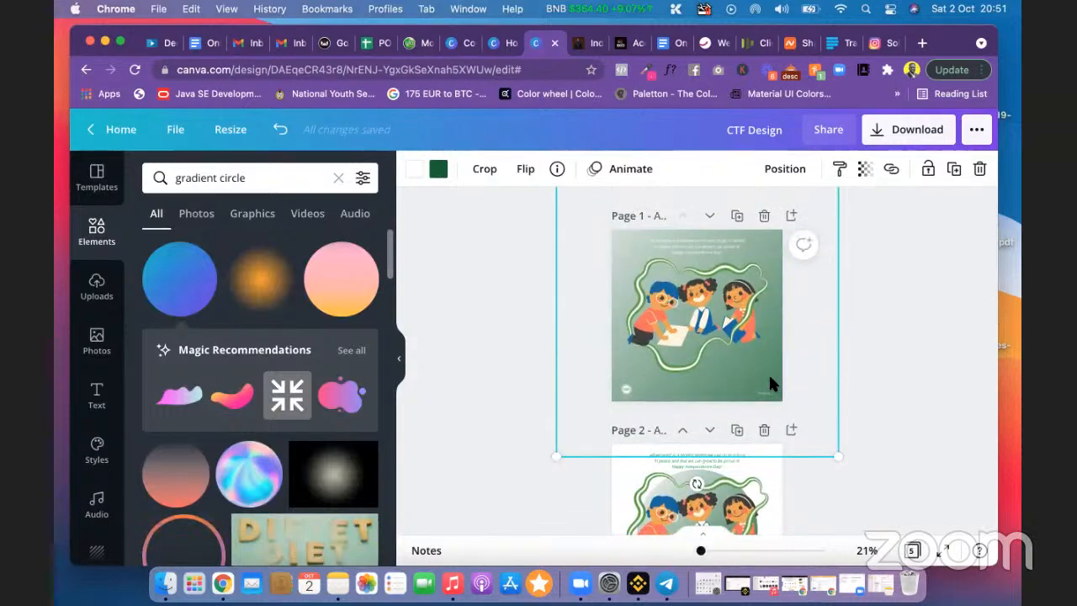
left_click_drag(728, 481, 846, 247)
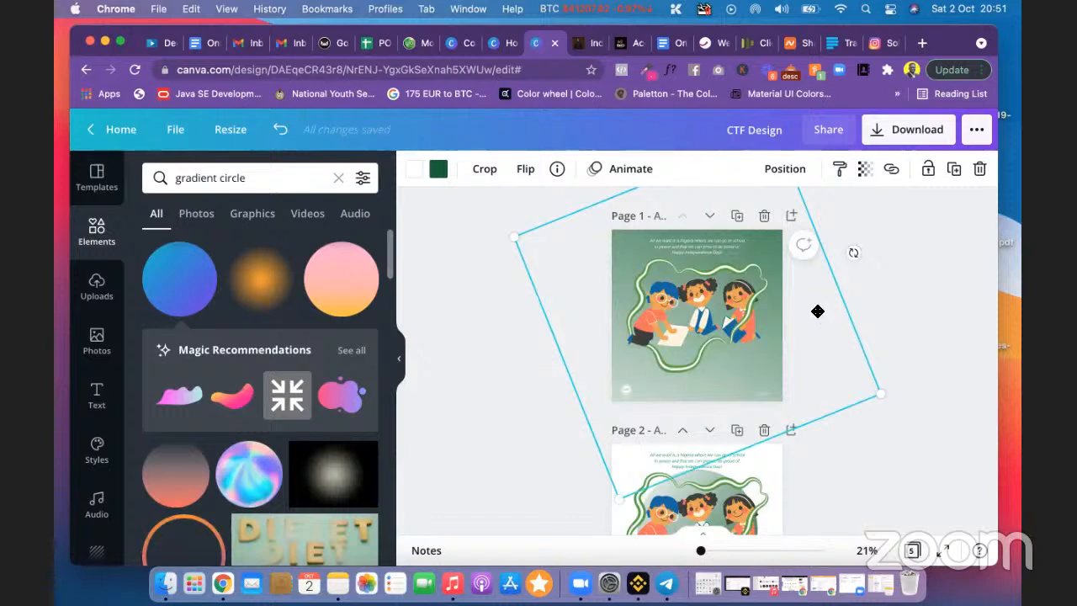
mouse_move(817, 310)
left_mouse_down()
mouse_move(816, 325)
mouse_move(805, 314)
mouse_move(786, 325)
mouse_move(820, 312)
mouse_move(808, 320)
left_mouse_up()
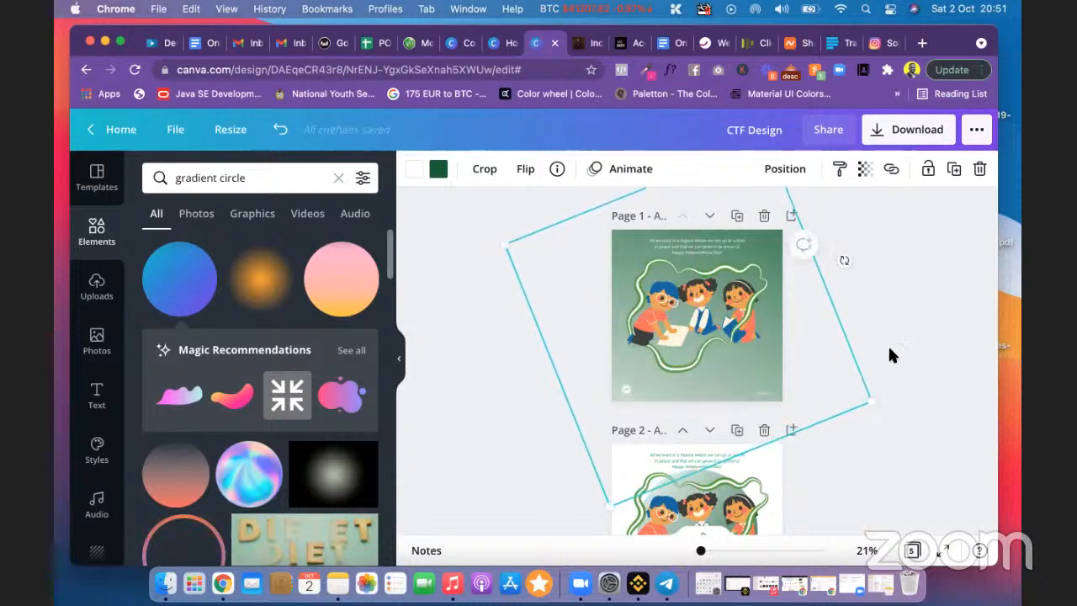
left_click(889, 353)
left_click_drag(701, 553, 705, 553)
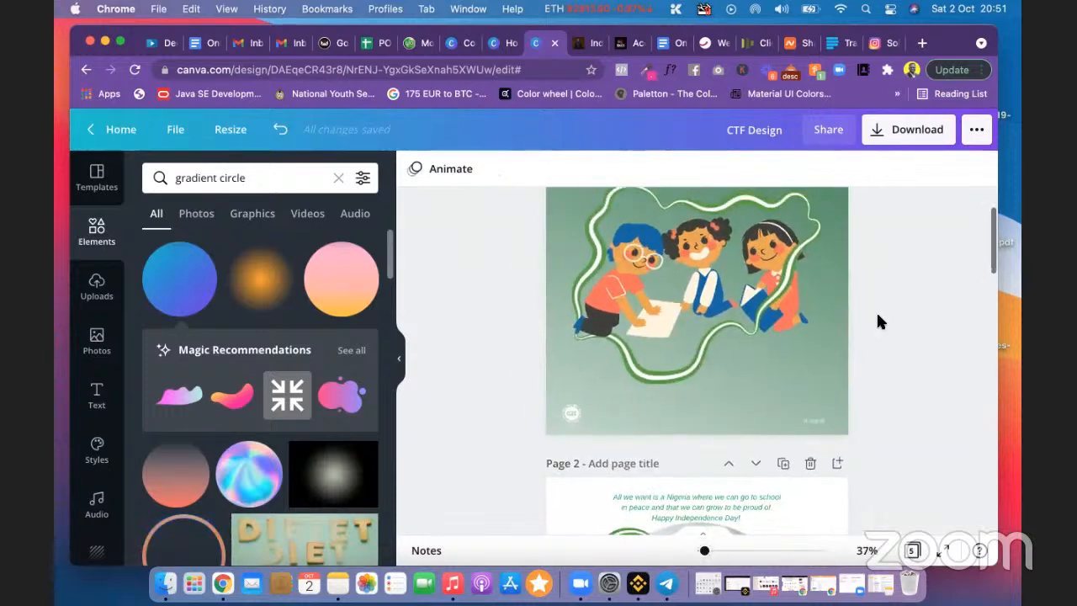
scroll(878, 320, "up", 2)
scroll(878, 315, "down", 4)
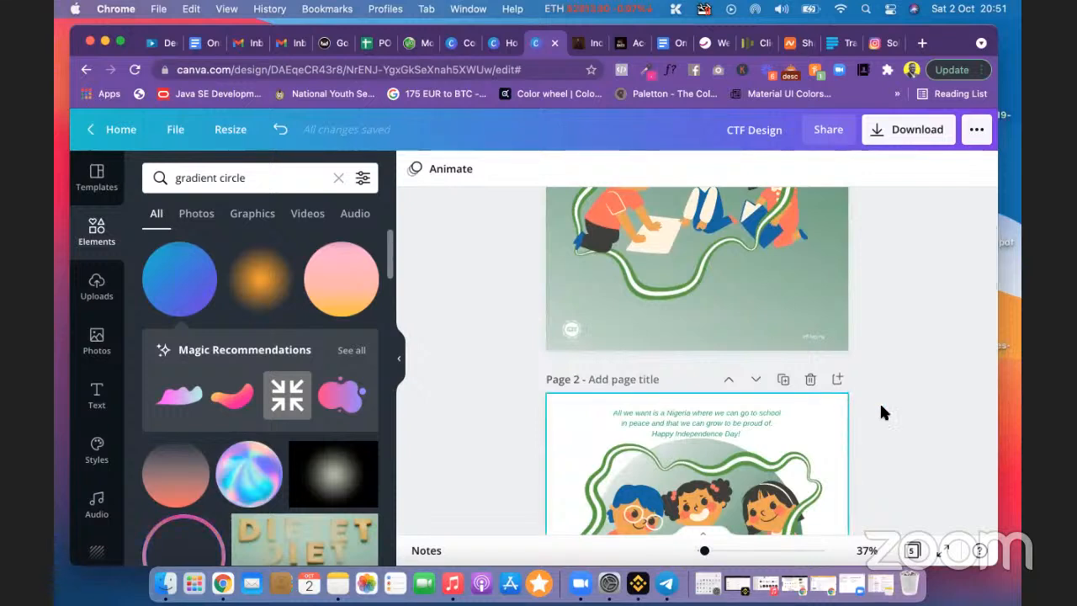
scroll(880, 360, "up", 4)
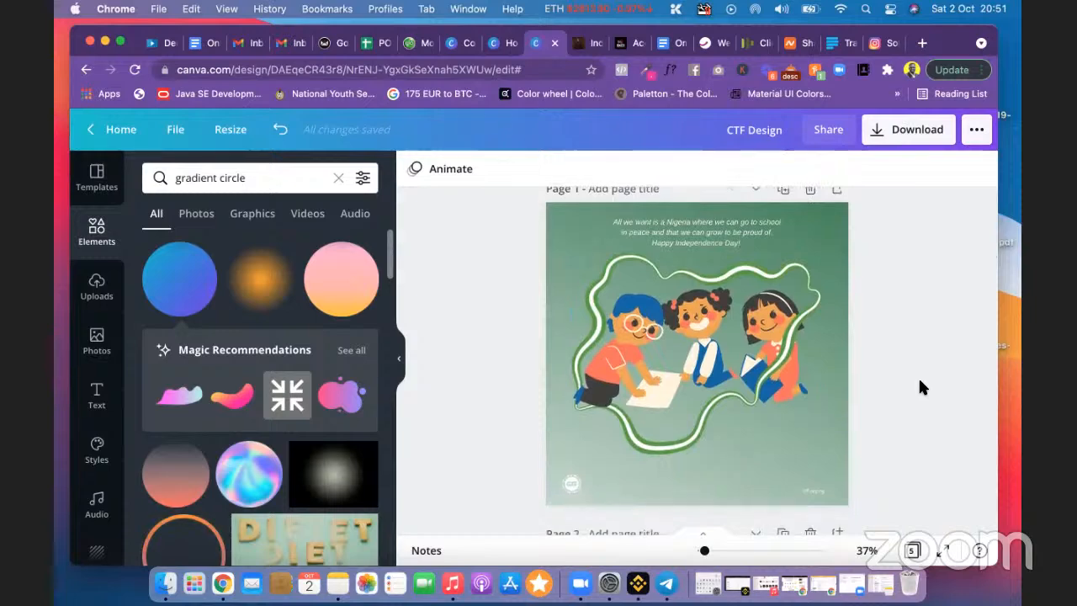
scroll(919, 381, "down", 4)
scroll(919, 387, "down", 5)
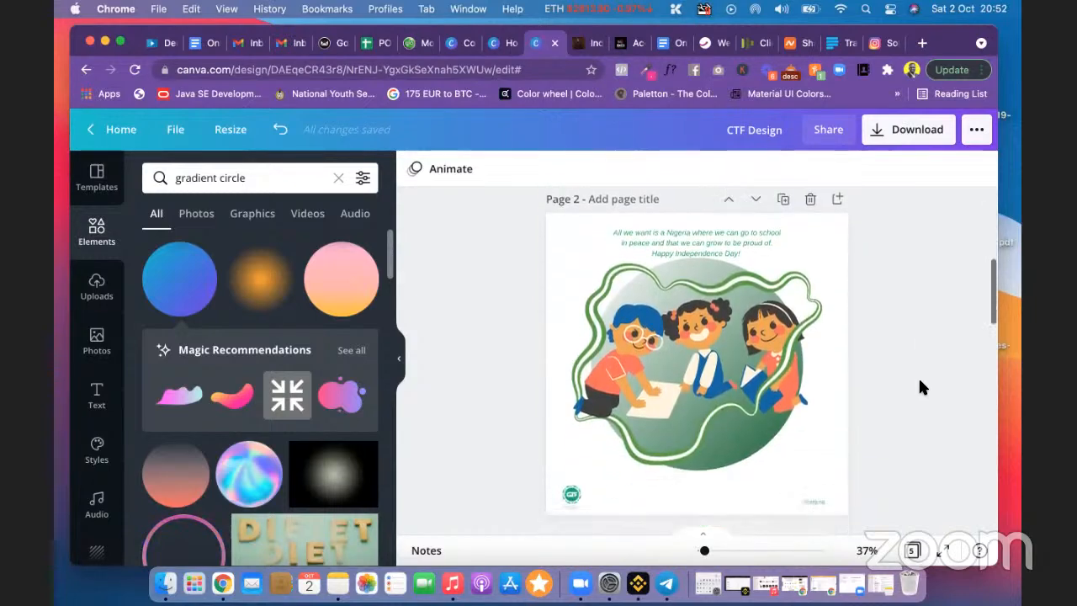
scroll(920, 387, "down", 3)
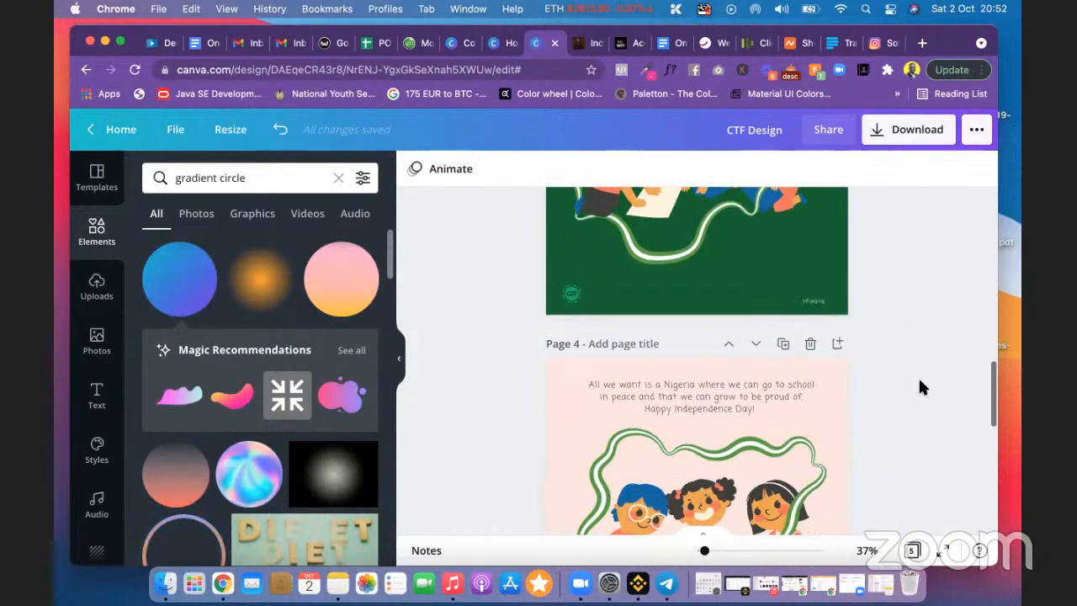
scroll(919, 387, "up", 5)
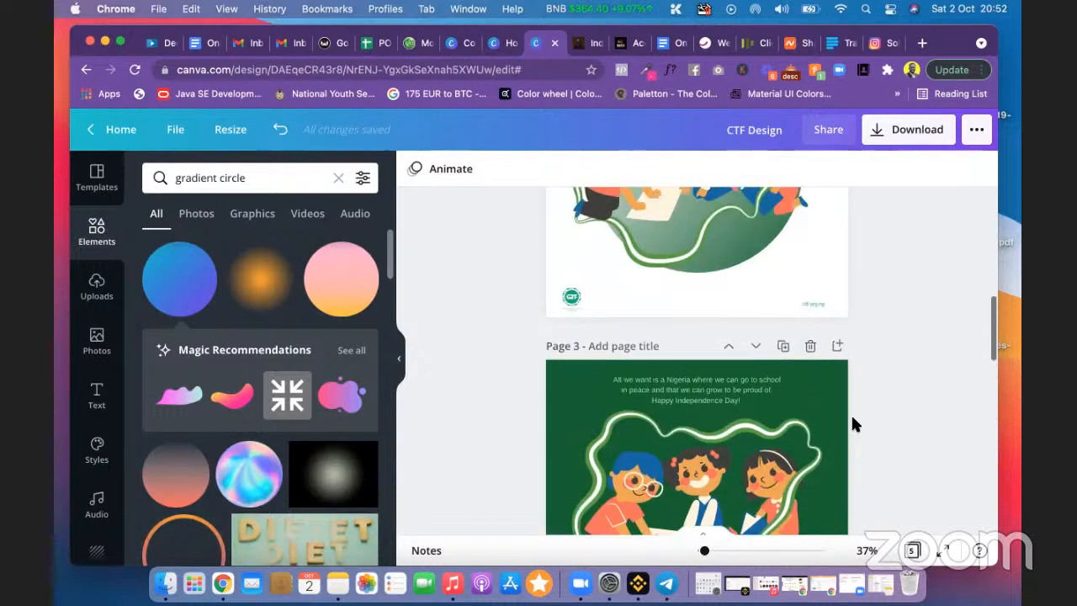
scroll(862, 409, "down", 3)
scroll(862, 407, "down", 4)
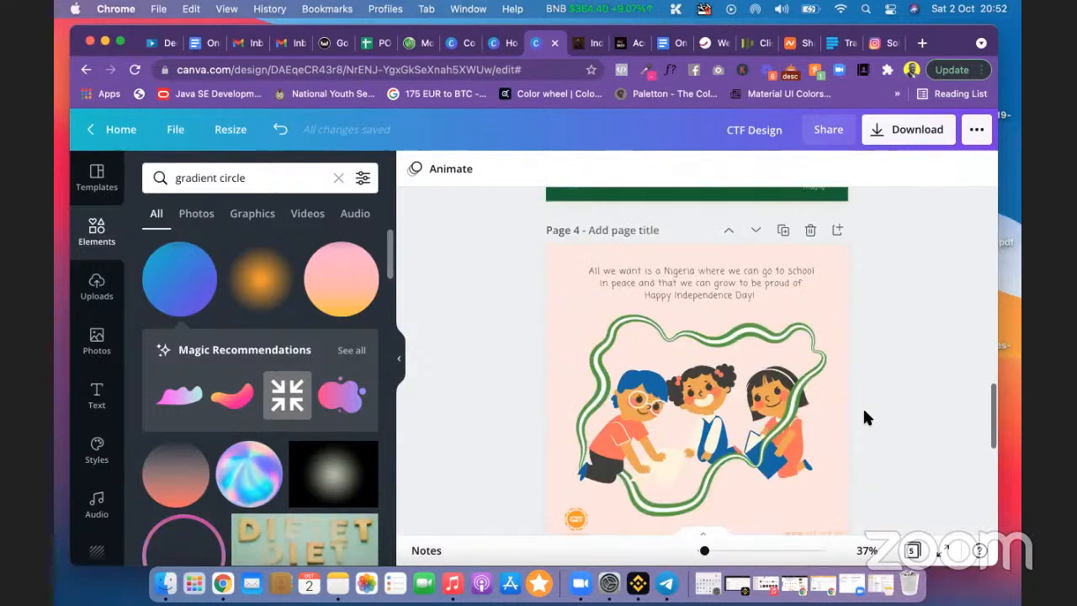
scroll(872, 367, "up", 2)
scroll(872, 366, "up", 7)
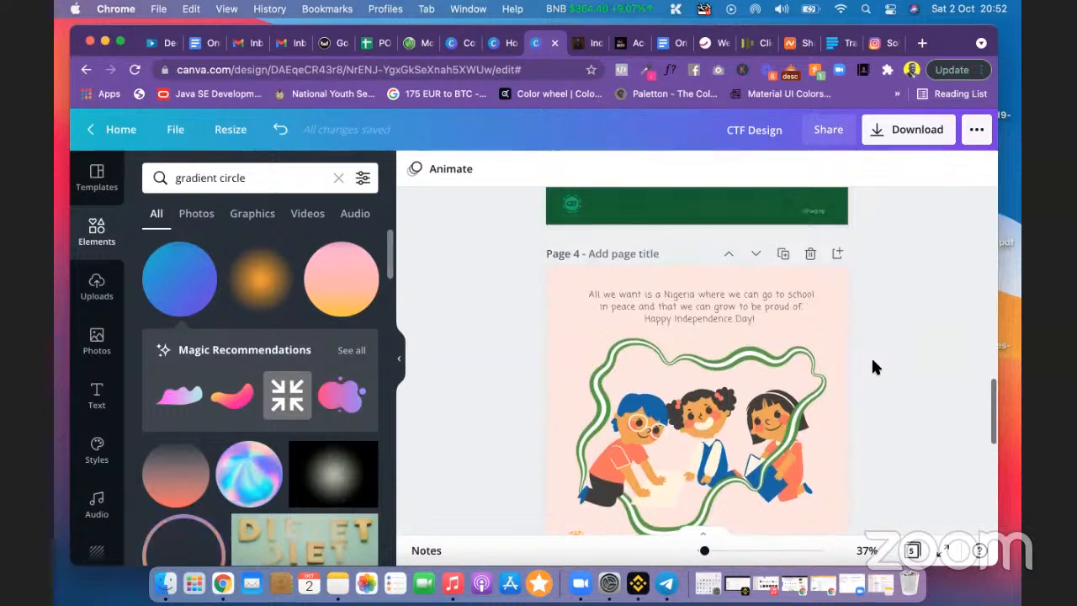
scroll(873, 367, "up", 4)
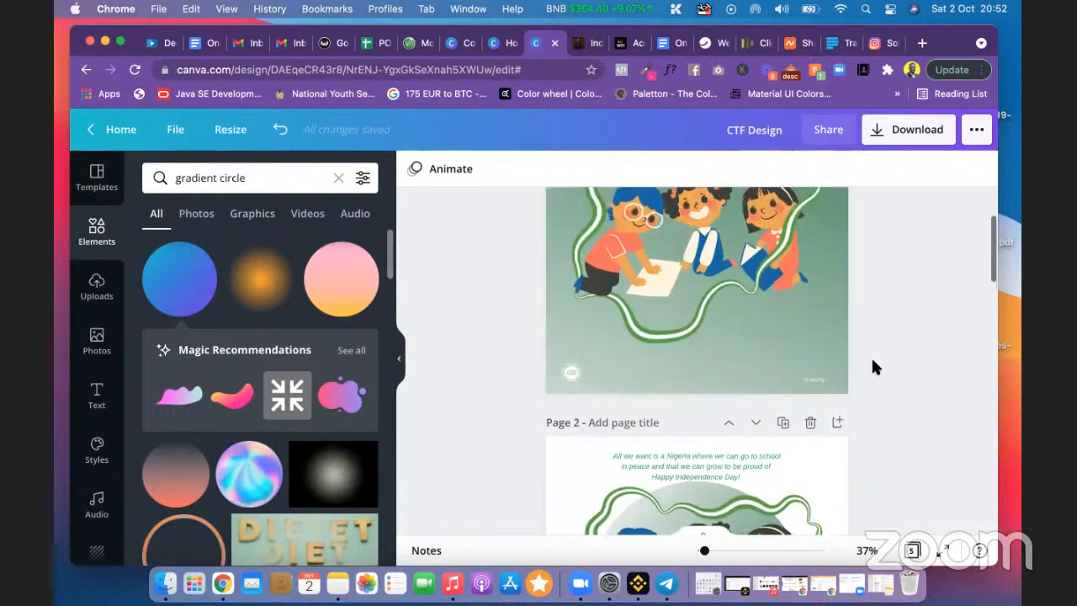
right_click(689, 309)
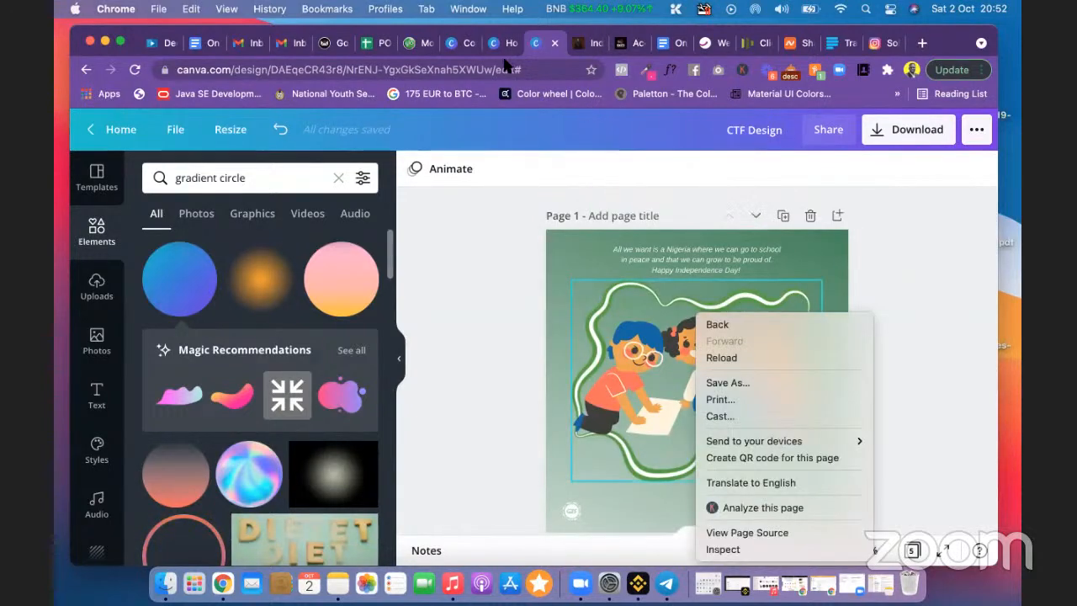
Step: Dismiss the context menu and return to Canva's home page showing Recent designs
left_click(494, 40)
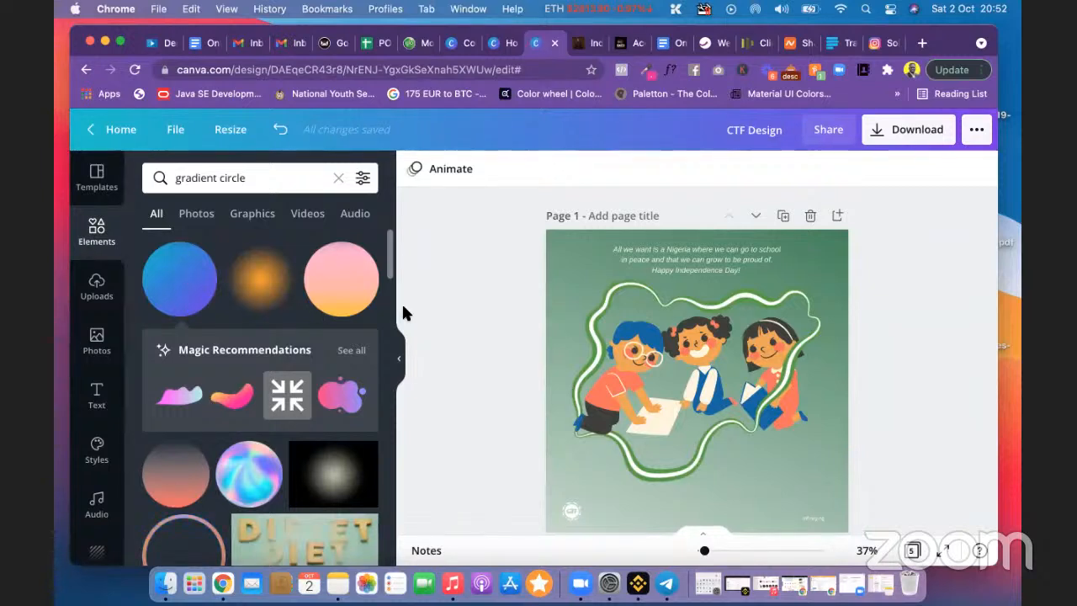
scroll(455, 313, "down", 2)
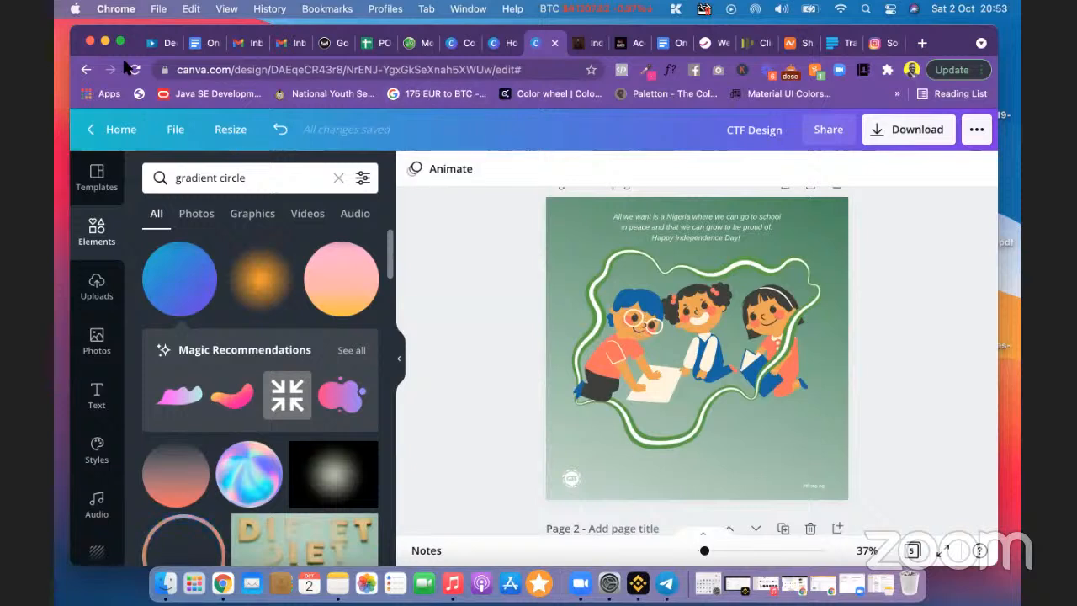
mouse_move(121, 44)
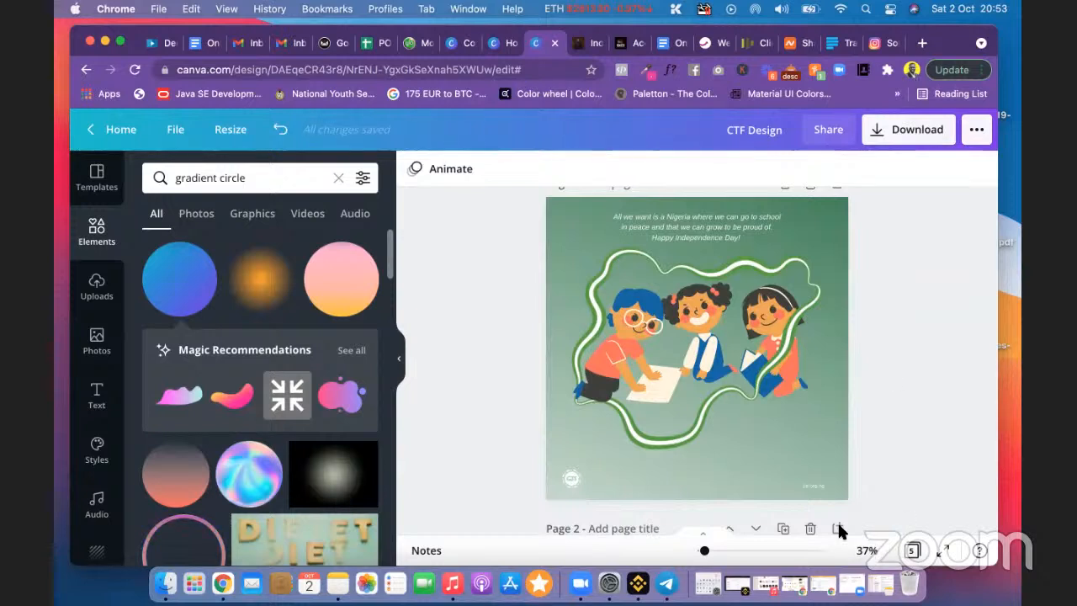
scroll(864, 294, "down", 1)
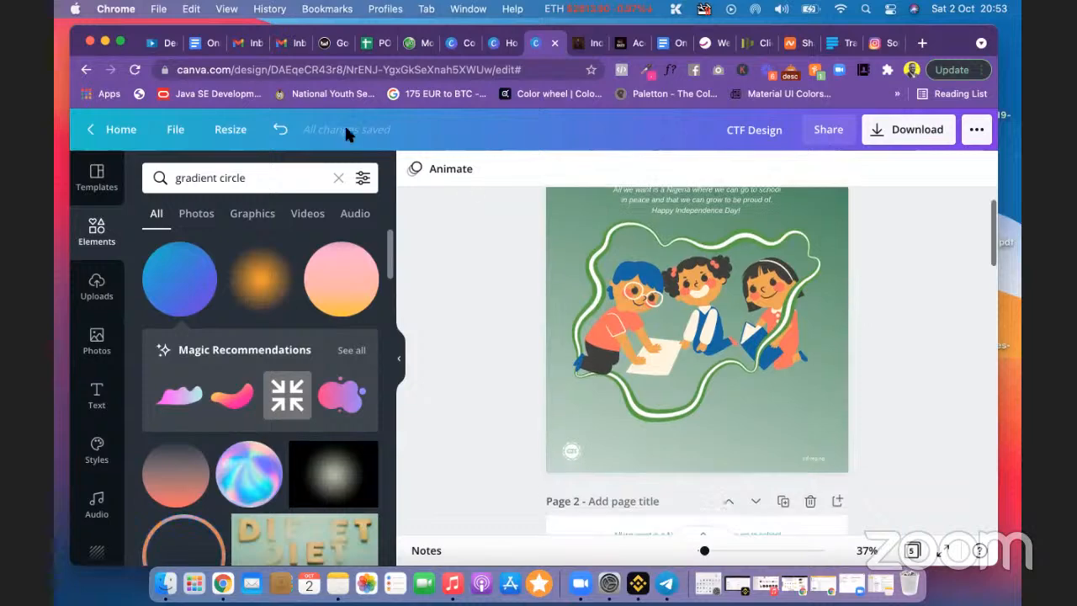
left_click(498, 44)
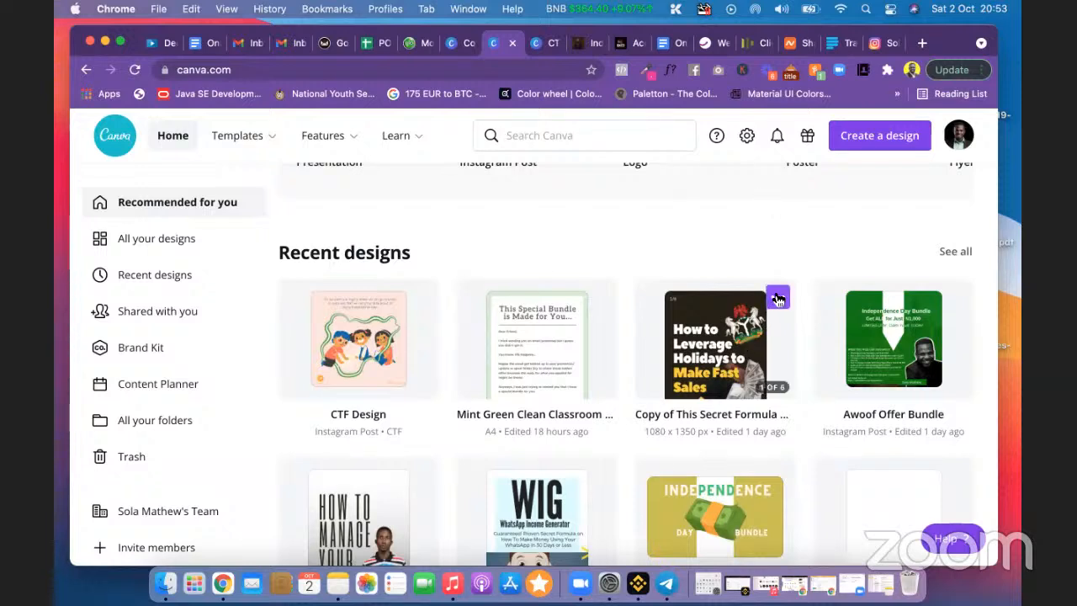
Step: Make a copy of the How to Leverage Holidays to Make Fast Sales design and open it
left_click(775, 297)
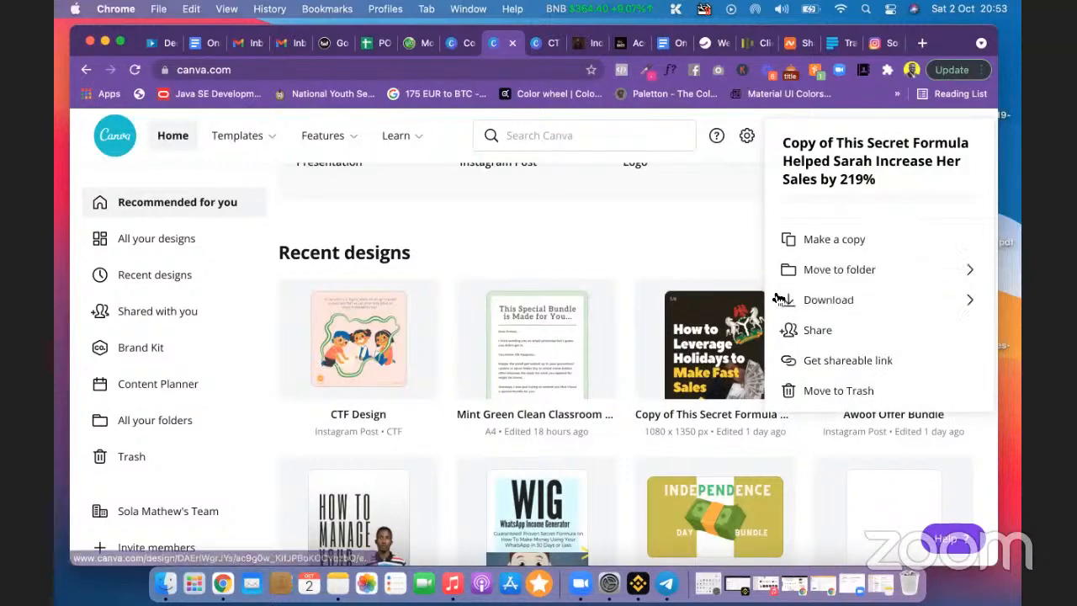
left_click(833, 250)
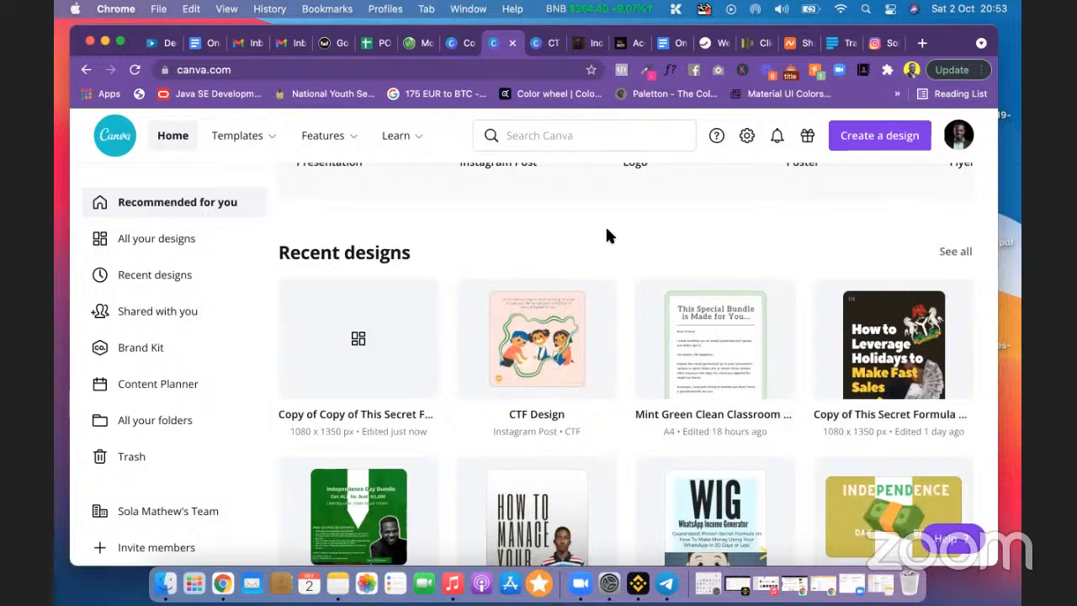
left_click(354, 372)
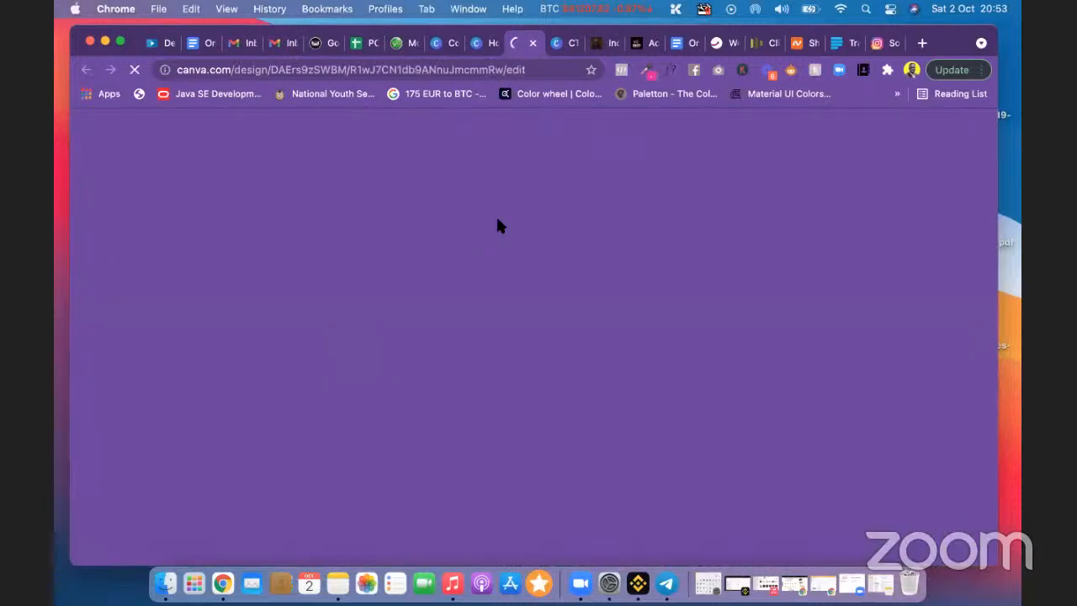
Step: Close the Home and CTF Design tabs, leaving the copied design's editor active
left_click(487, 46)
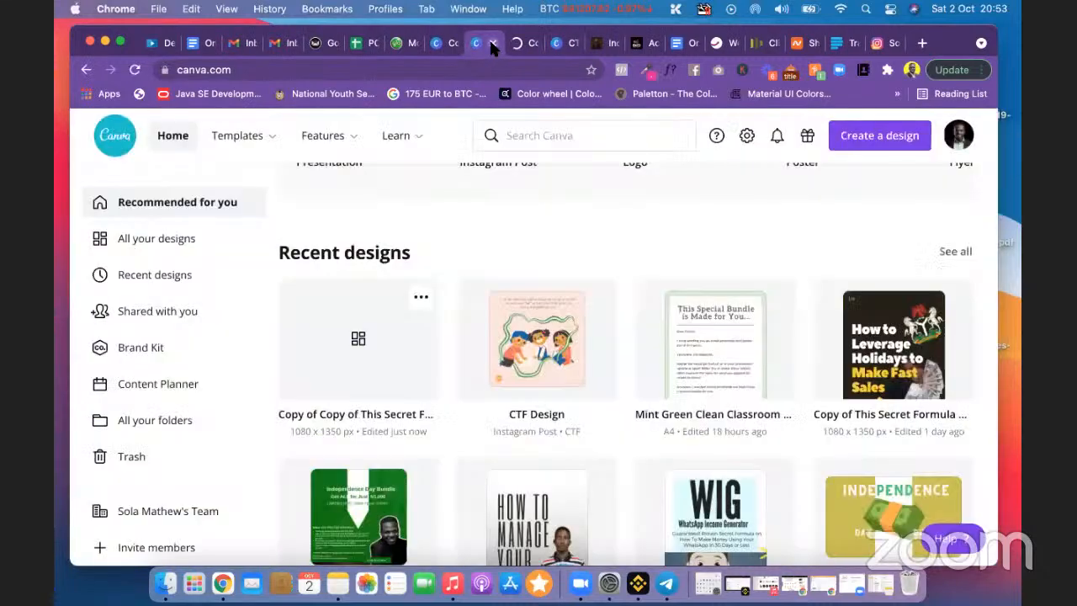
left_click(493, 44)
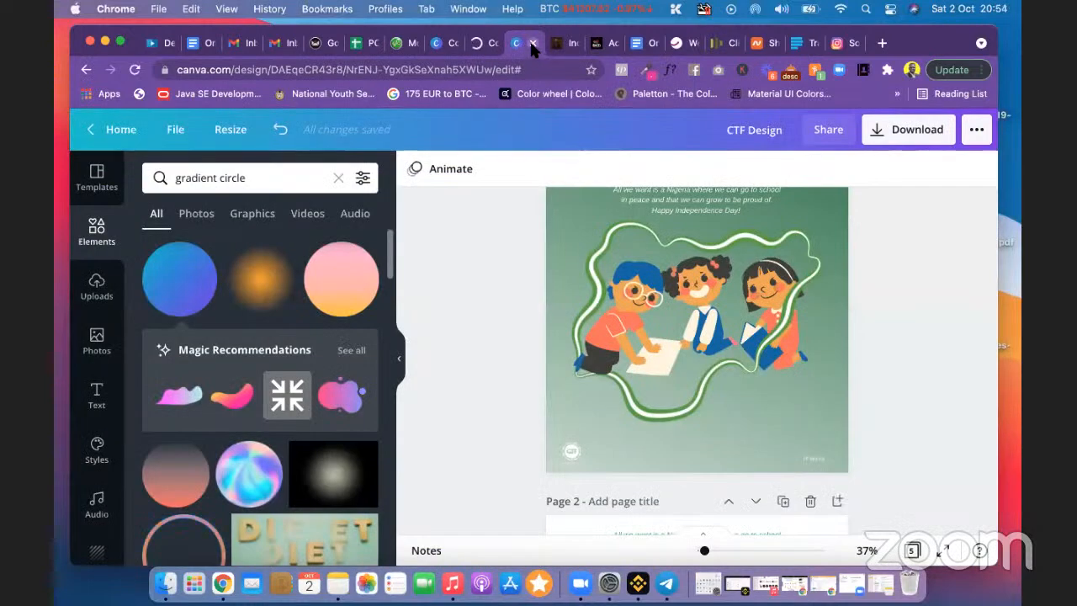
left_click(532, 44)
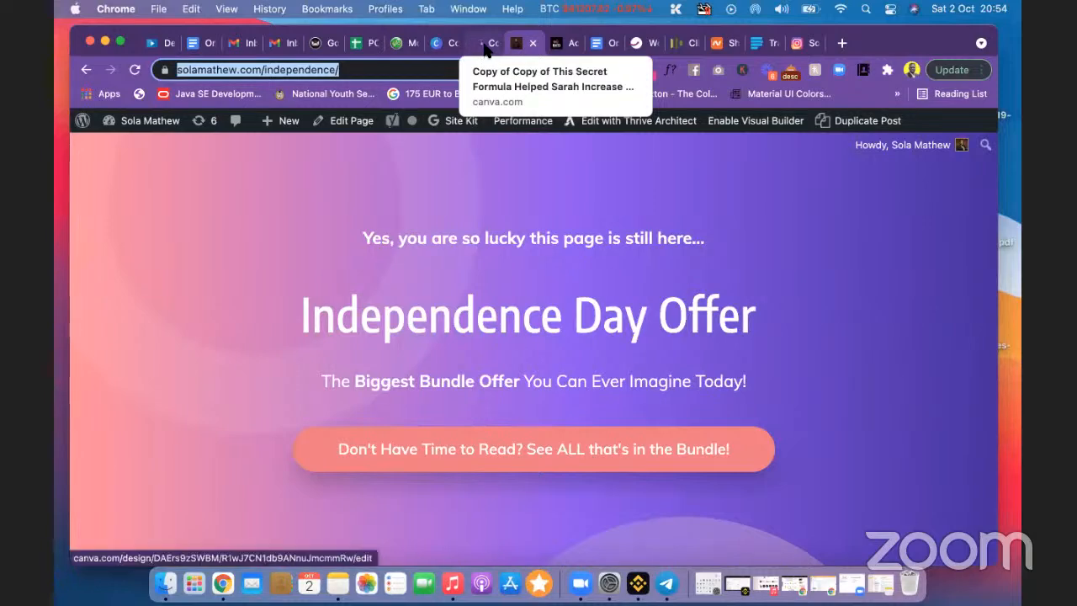
left_click(484, 49)
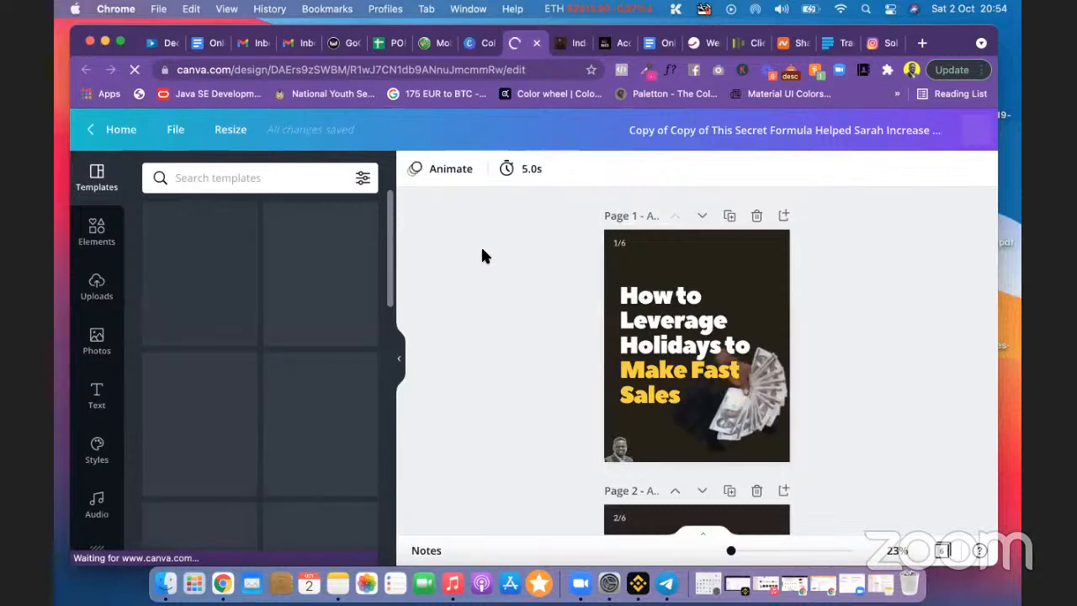
left_click(337, 581)
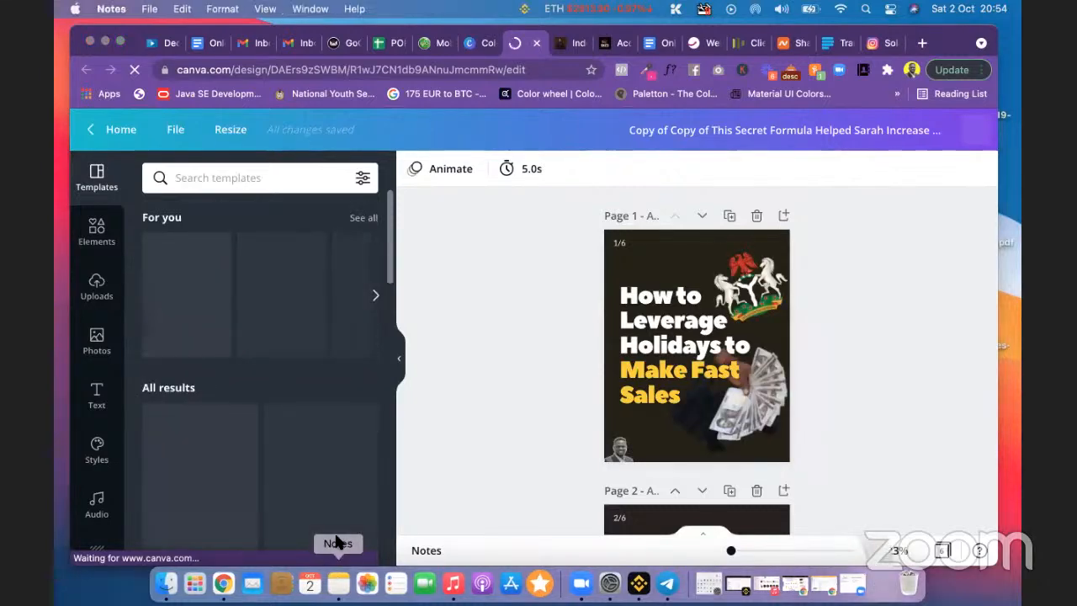
Step: Select the five colour code lines in the IG Post note
scroll(424, 322, "down", 10)
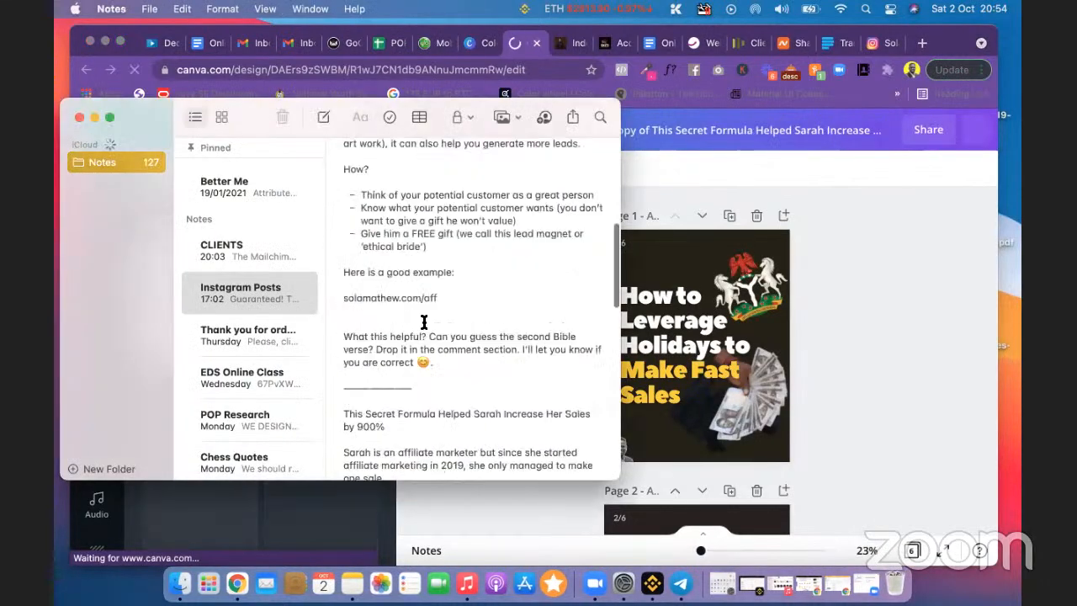
scroll(424, 323, "down", 5)
scroll(423, 322, "up", 15)
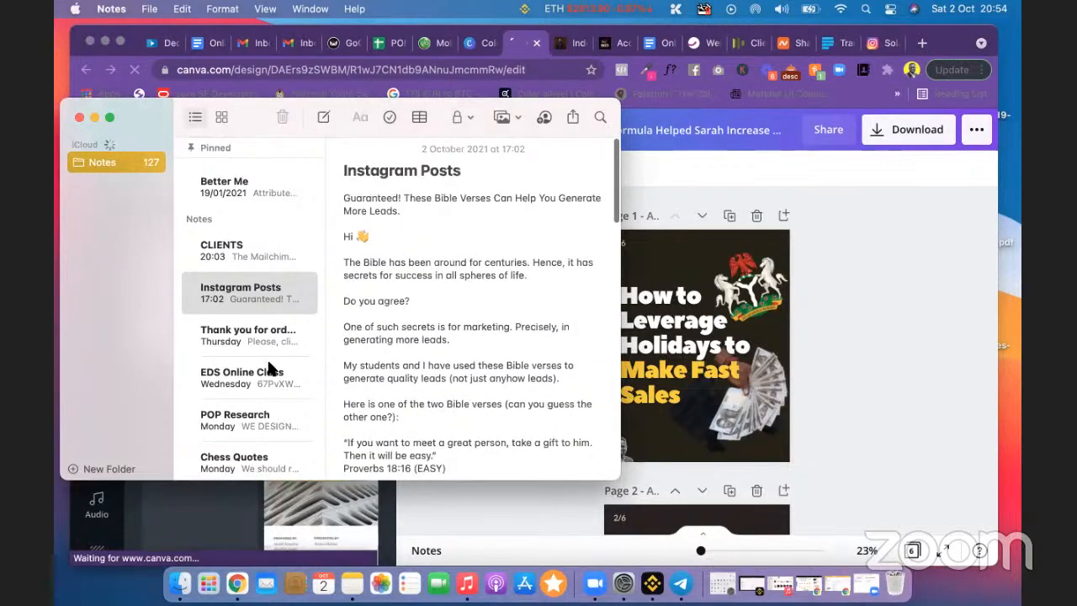
scroll(270, 367, "down", 3)
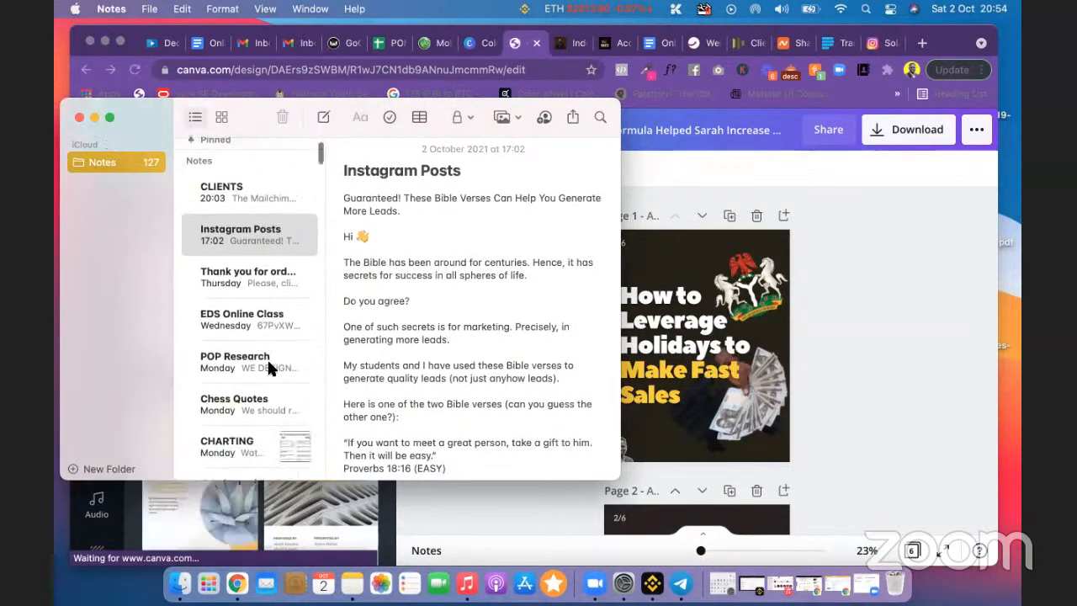
scroll(268, 360, "down", 8)
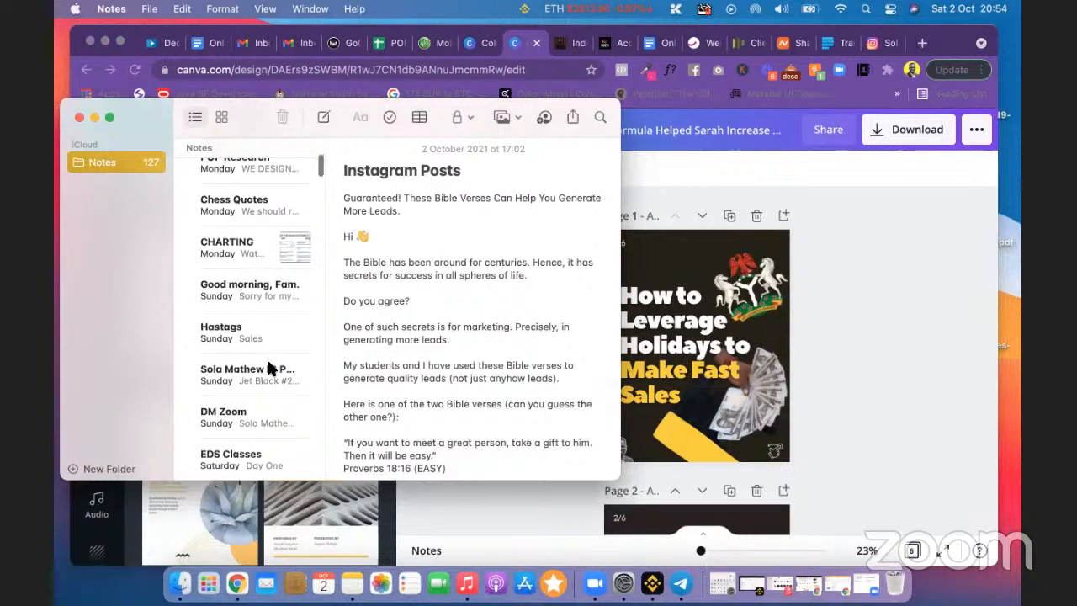
scroll(269, 368, "down", 2)
left_click(262, 343)
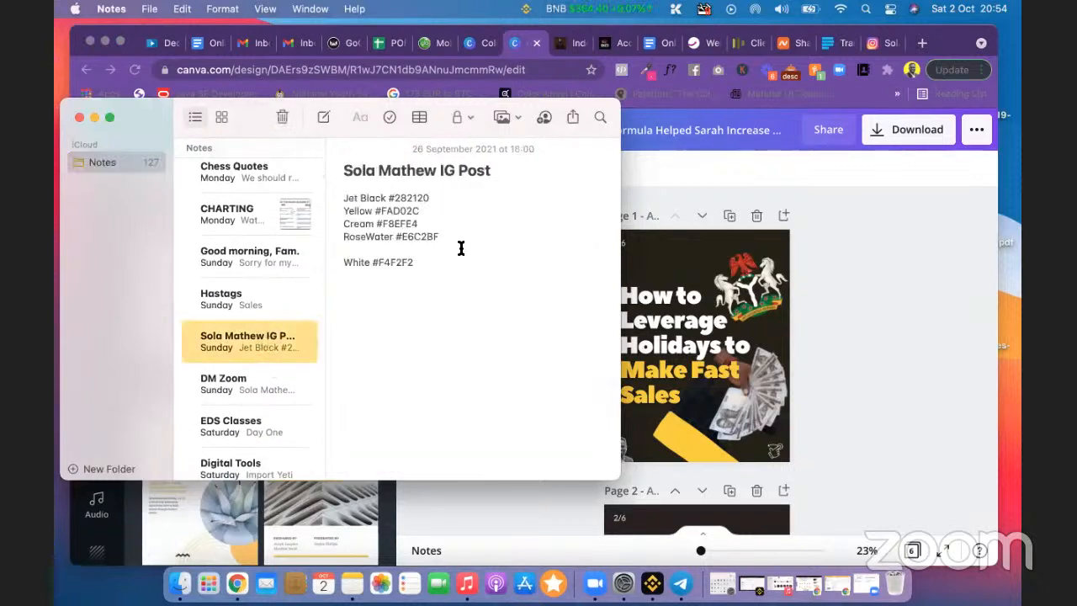
key("Tab")
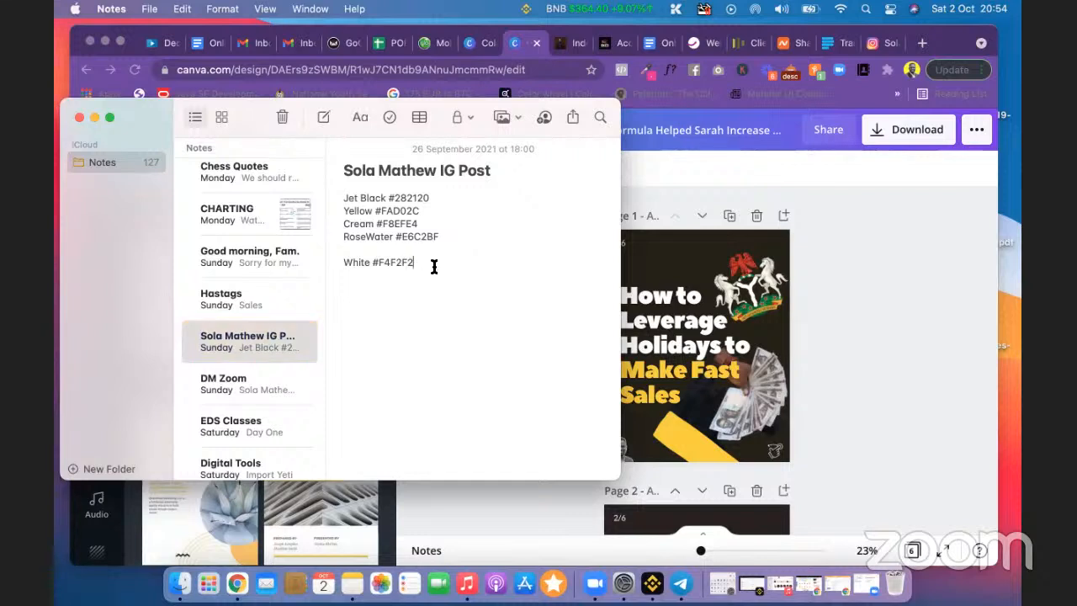
left_click_drag(342, 200, 453, 264)
Step: Paste the colour codes, Jet Black #282120 through White #F4F2F2, atop the Instagram Posts note
scroll(248, 235, "up", 10)
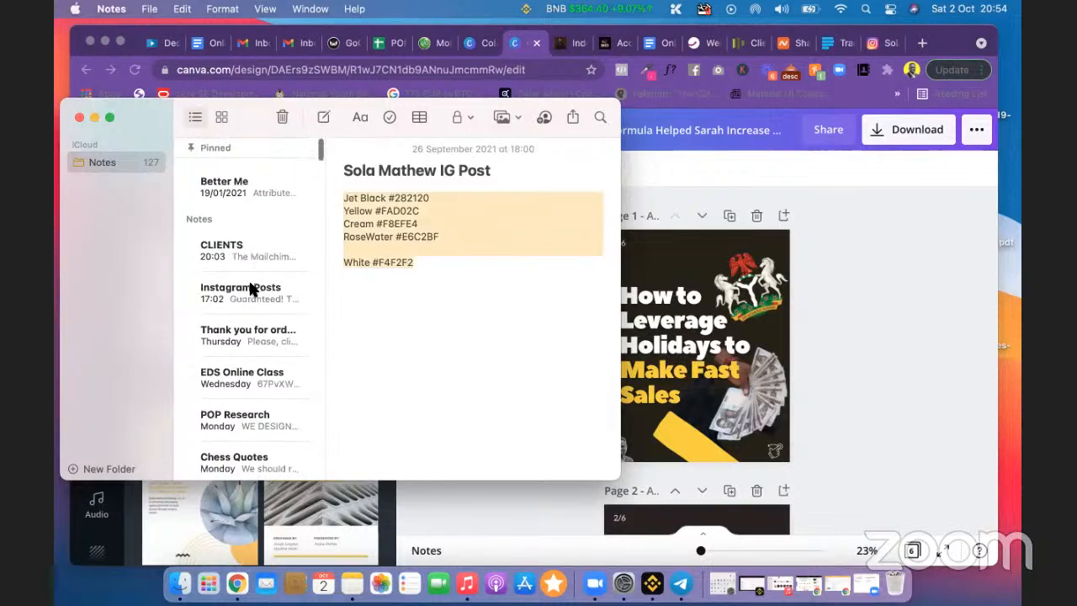
left_click(252, 288)
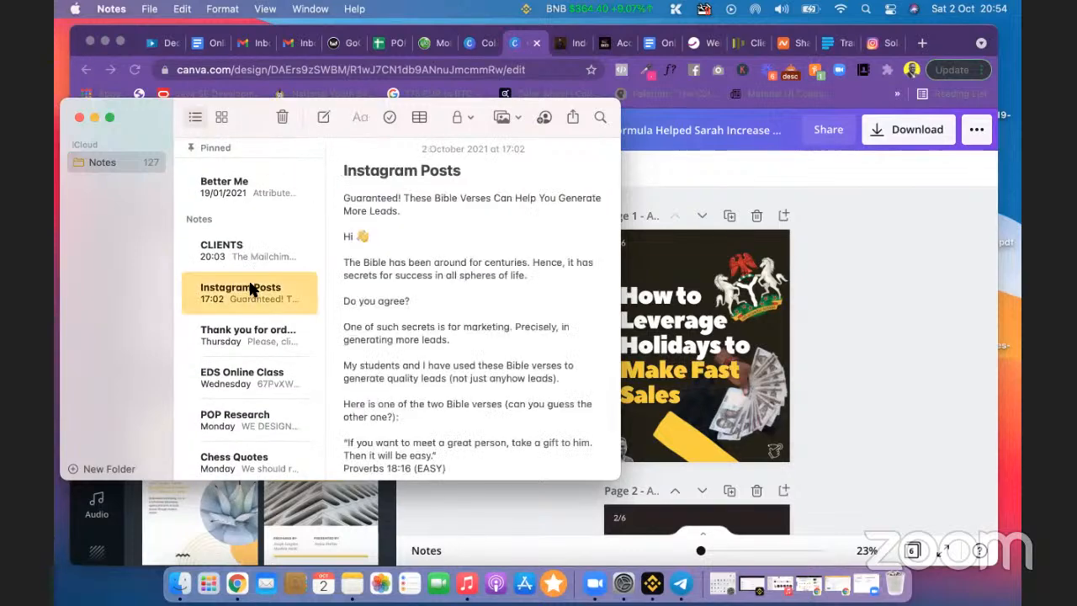
left_click(339, 200)
key("Return")
key("Return")
key("Return")
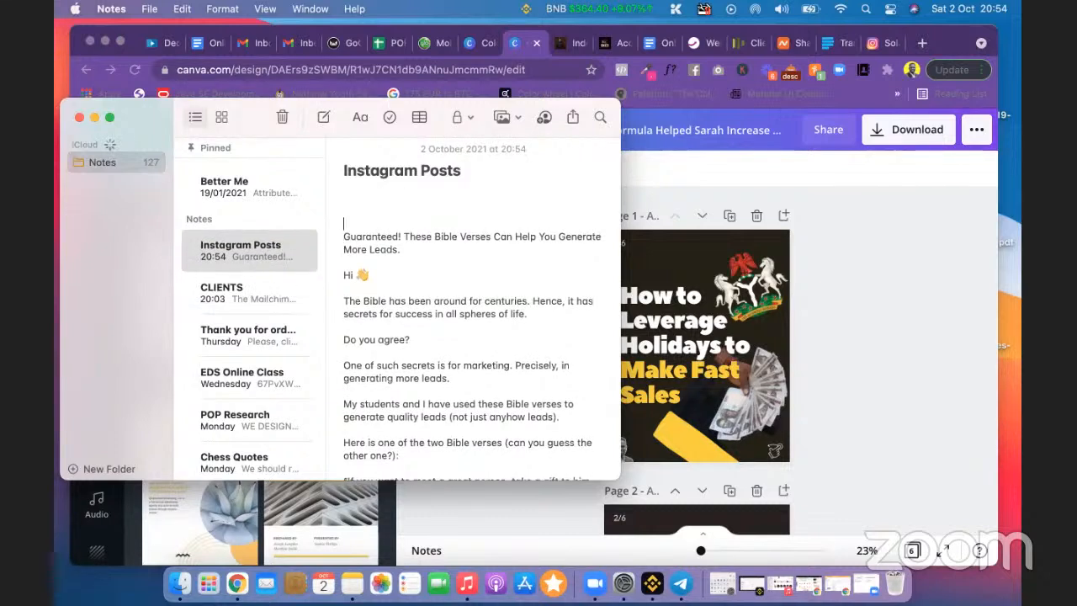
left_click(354, 204)
type("Jet Black #282120 Yellow #FAD02C Cream #F8EFE4 RoseWater #E6C2BF  White #F4F2F2")
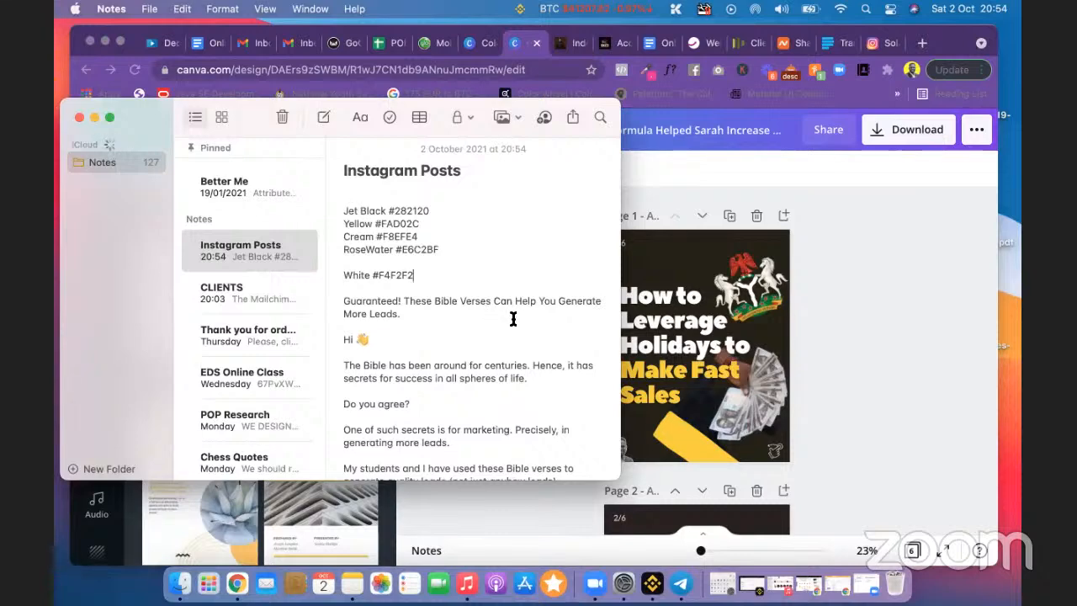
left_click(837, 364)
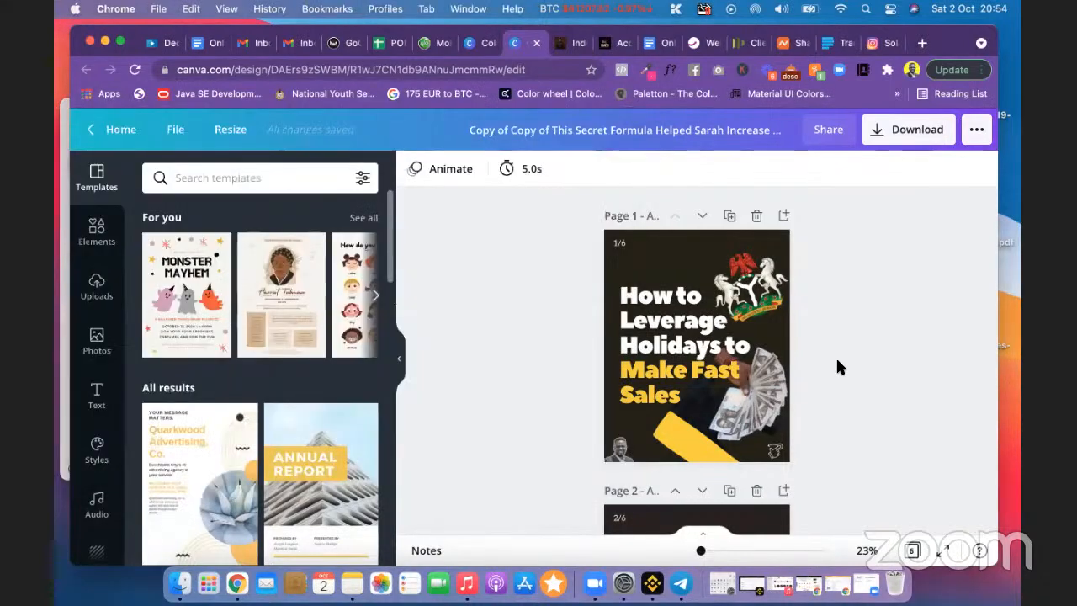
Step: Zoom in on page 1 and make the Chrome window full screen
left_click_drag(703, 551, 701, 552)
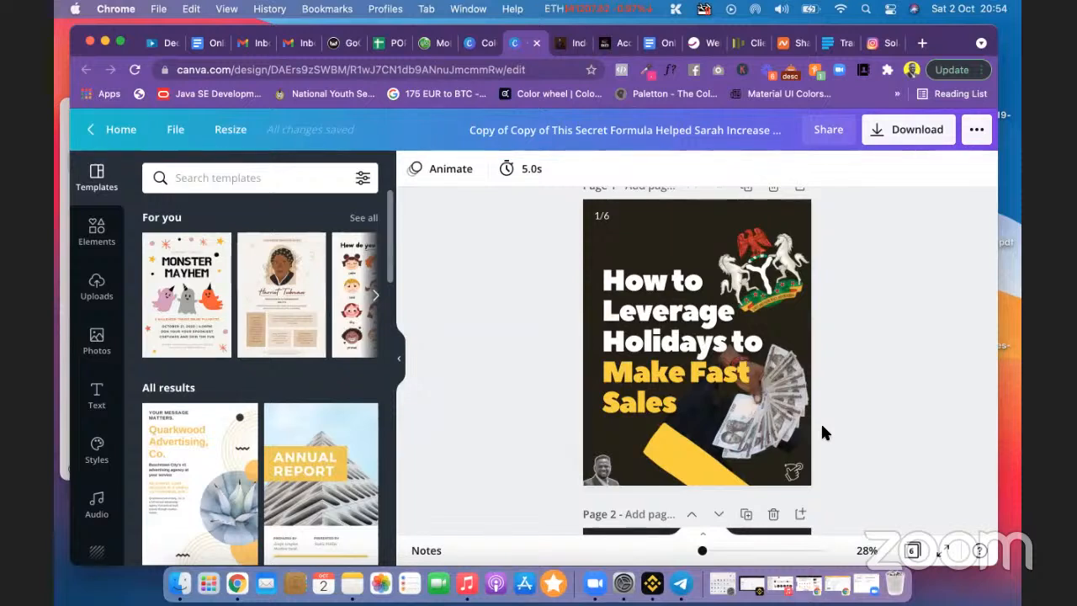
left_click(120, 43)
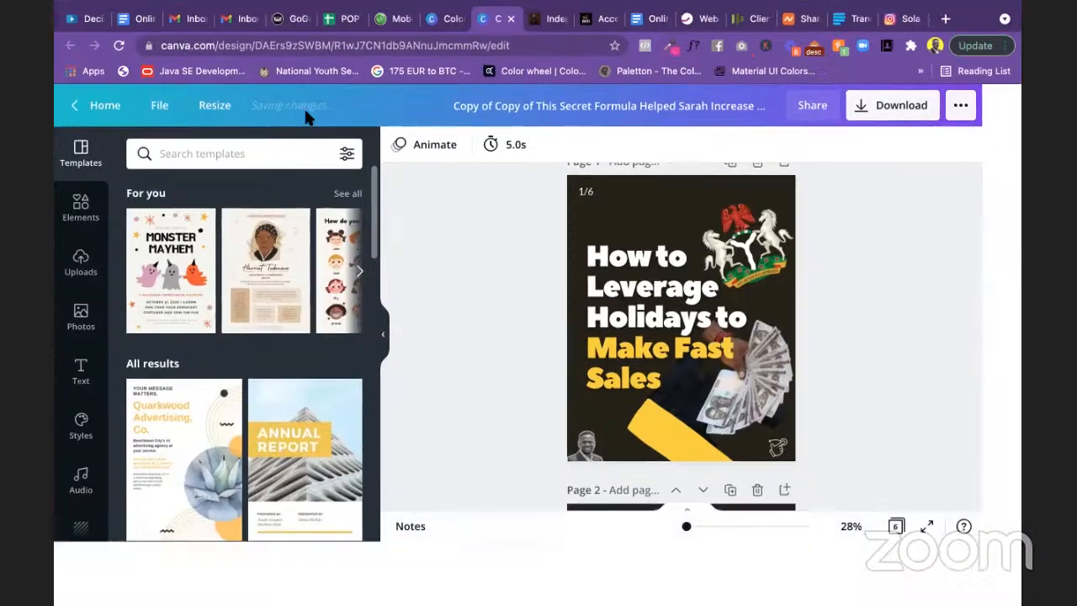
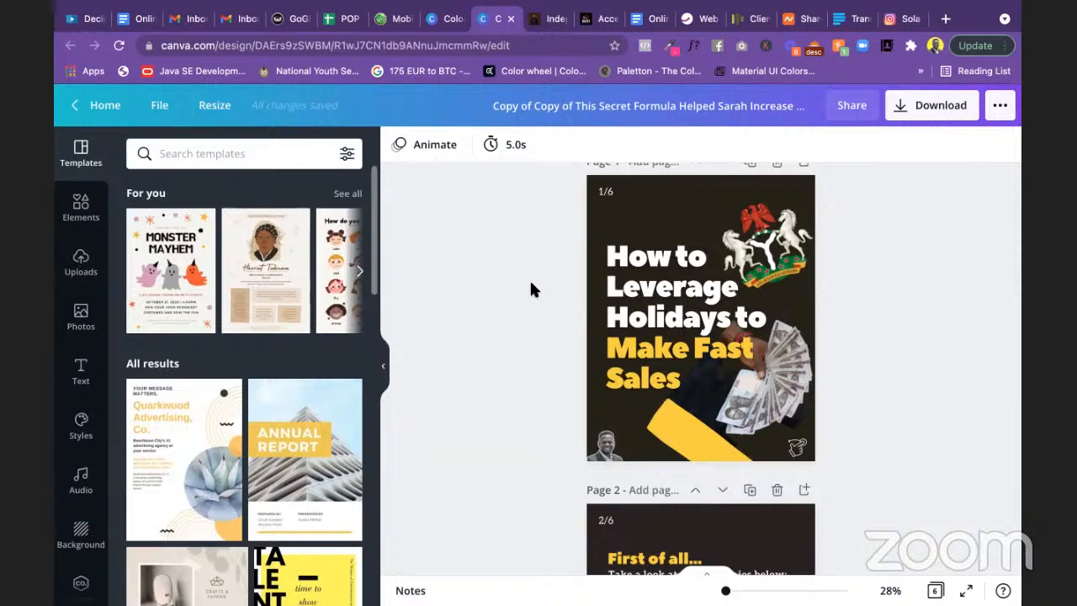
Step: Delete the coat-of-arms graphic from page 1, leaving the 'How to Leverage Holidays' cover
scroll(943, 386, "down", 8)
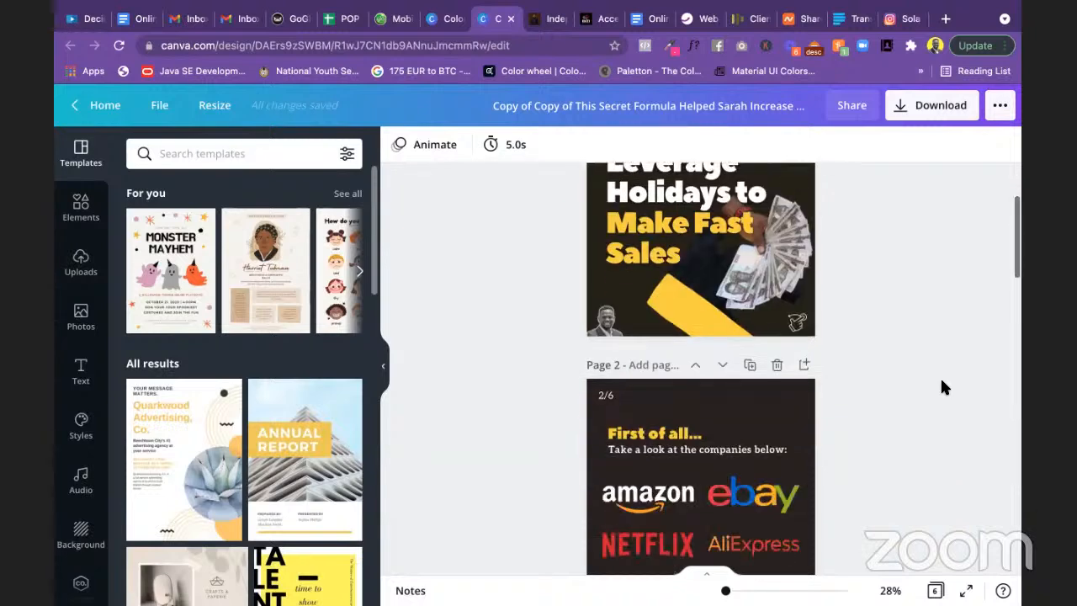
scroll(893, 371, "down", 1)
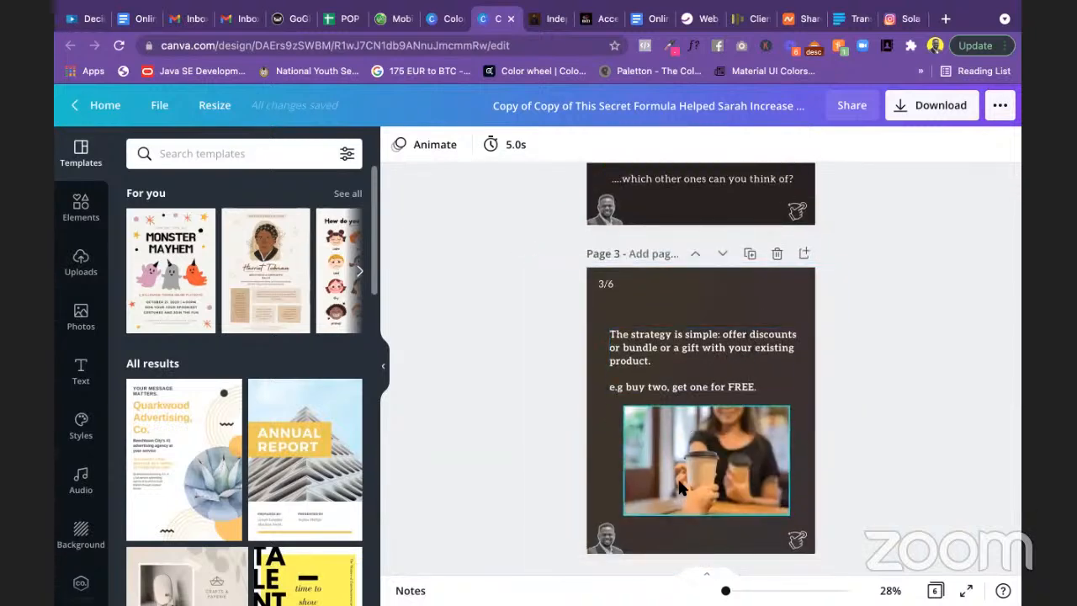
scroll(931, 373, "down", 5)
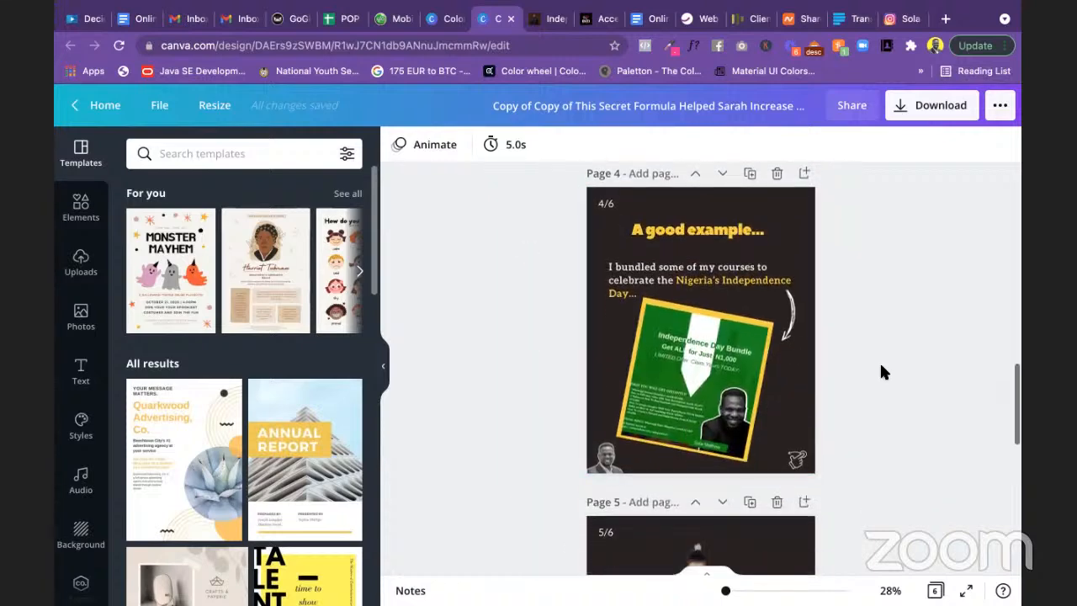
scroll(879, 362, "down", 8)
scroll(882, 372, "up", 8)
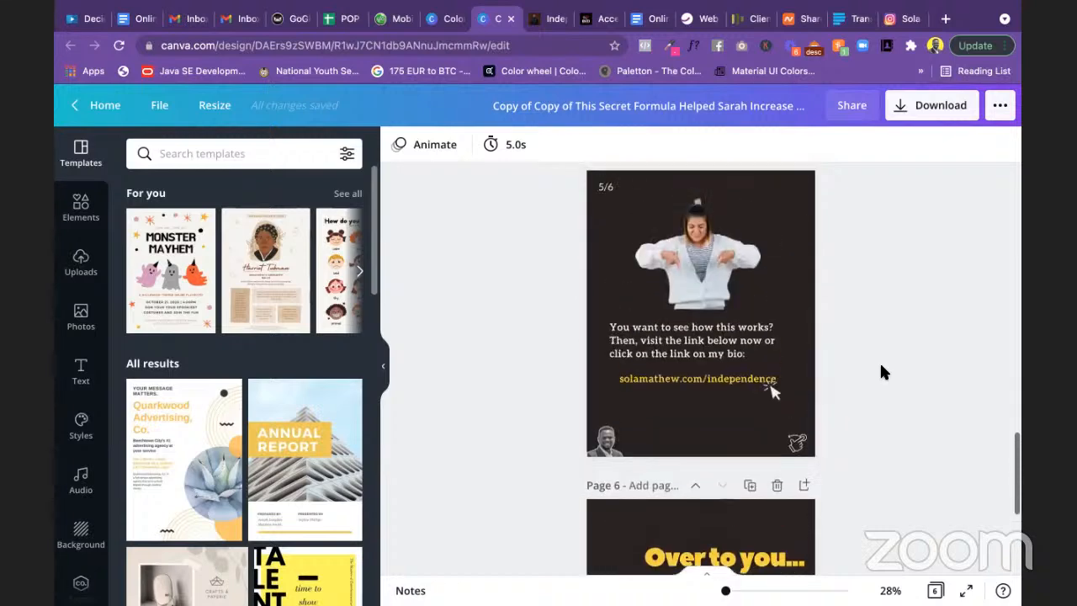
scroll(882, 372, "up", 12)
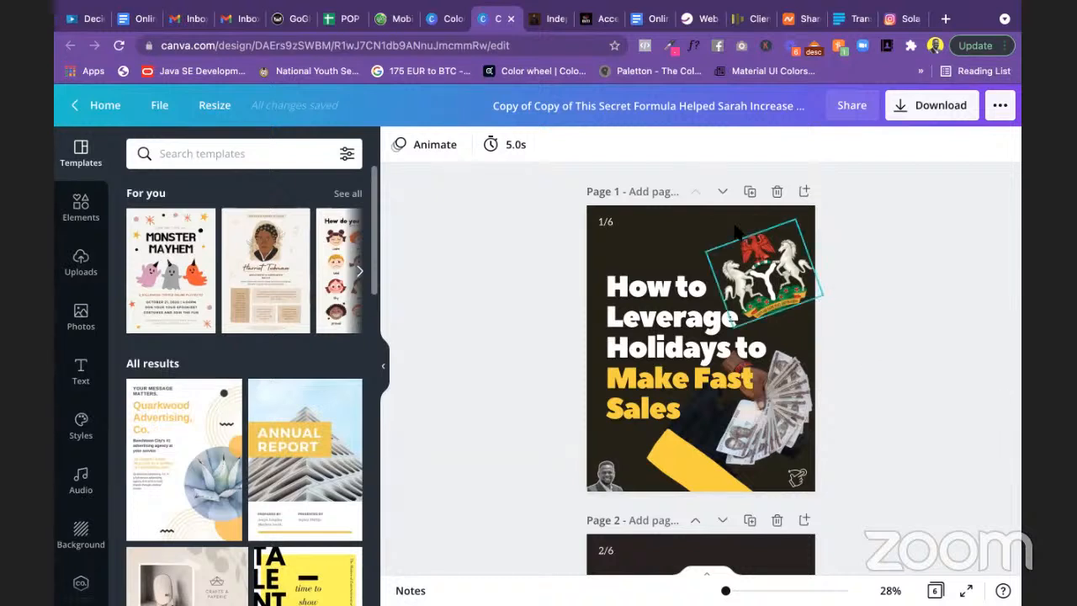
left_click(765, 256)
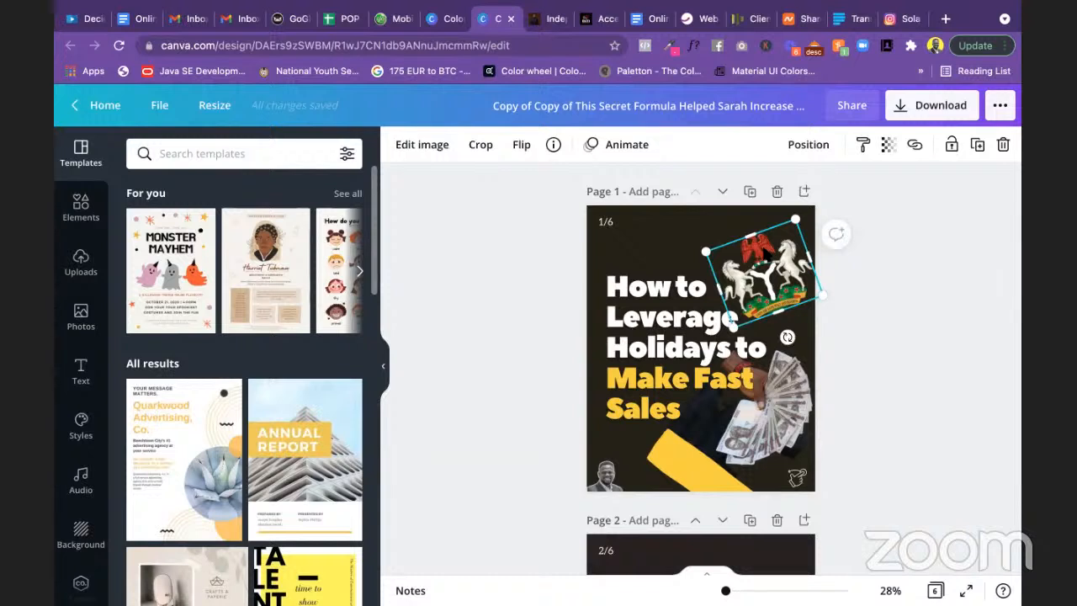
key("Delete")
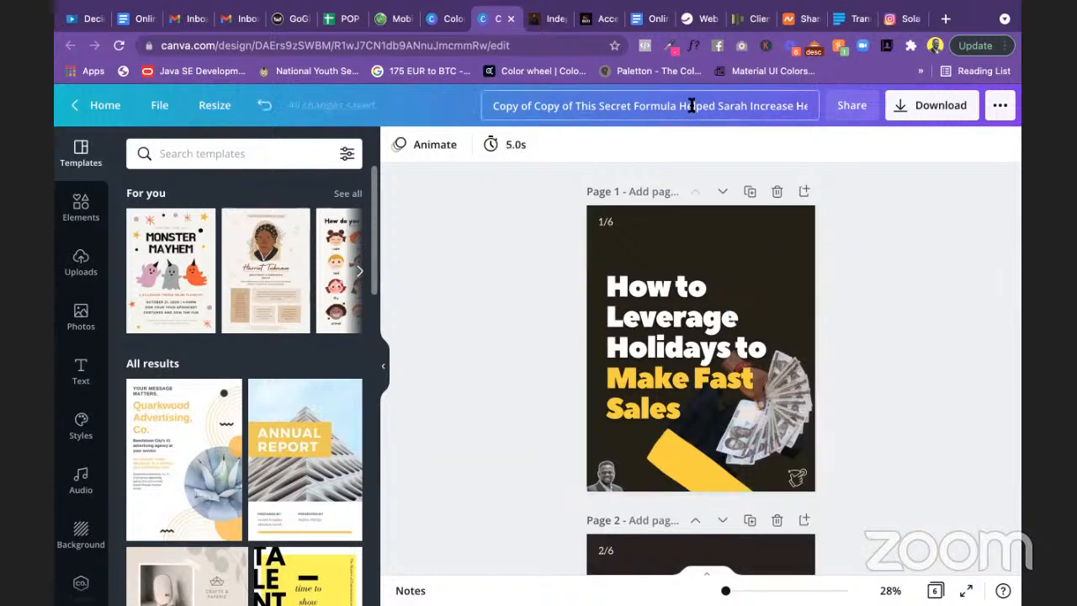
left_click(691, 105)
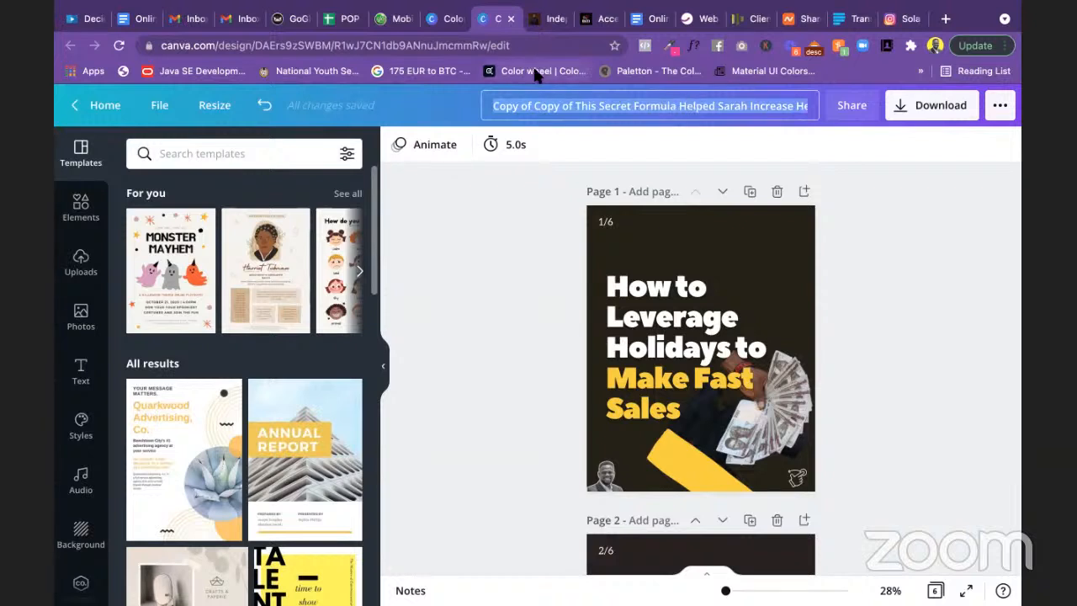
key("super+Tab")
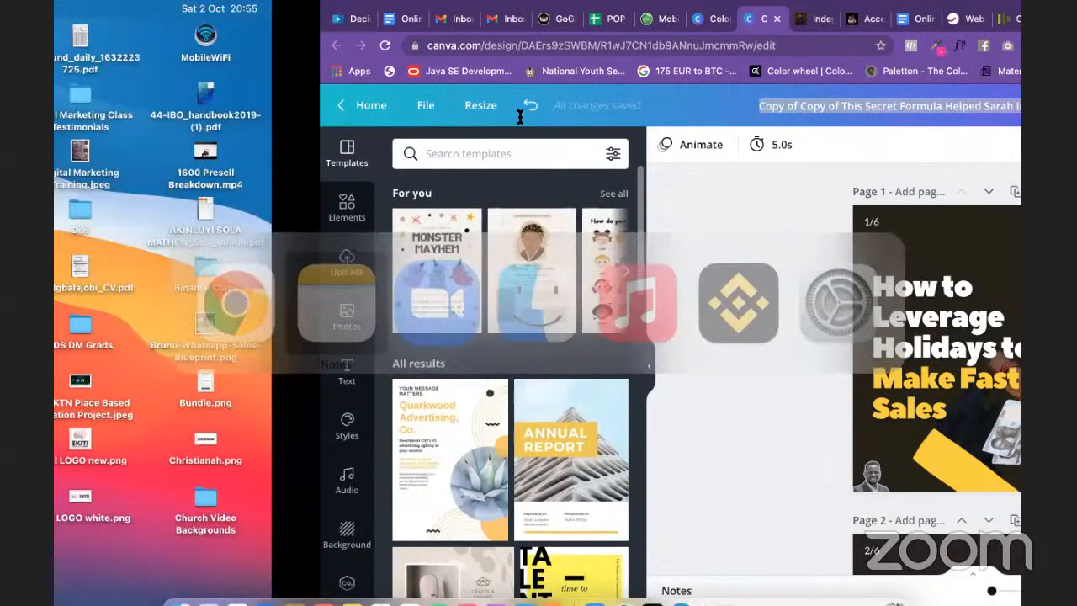
Step: Copy the 'Guaranteed! These Bible Verses Can Help You Generate More Leads.' line from the Instagram Posts note
scroll(404, 280, "down", 5)
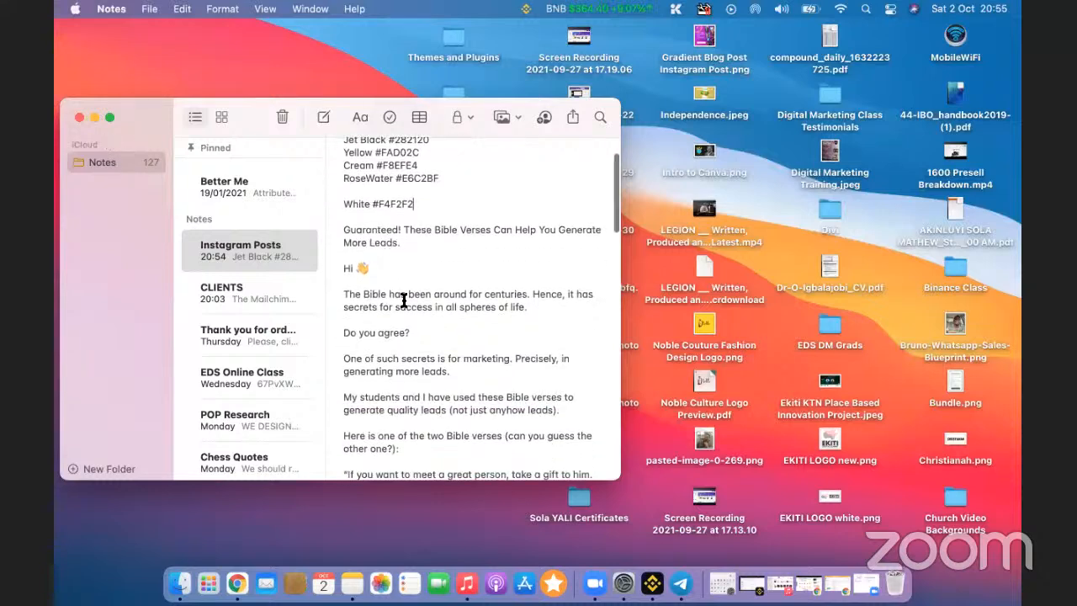
left_click_drag(342, 197, 415, 215)
key("super+c")
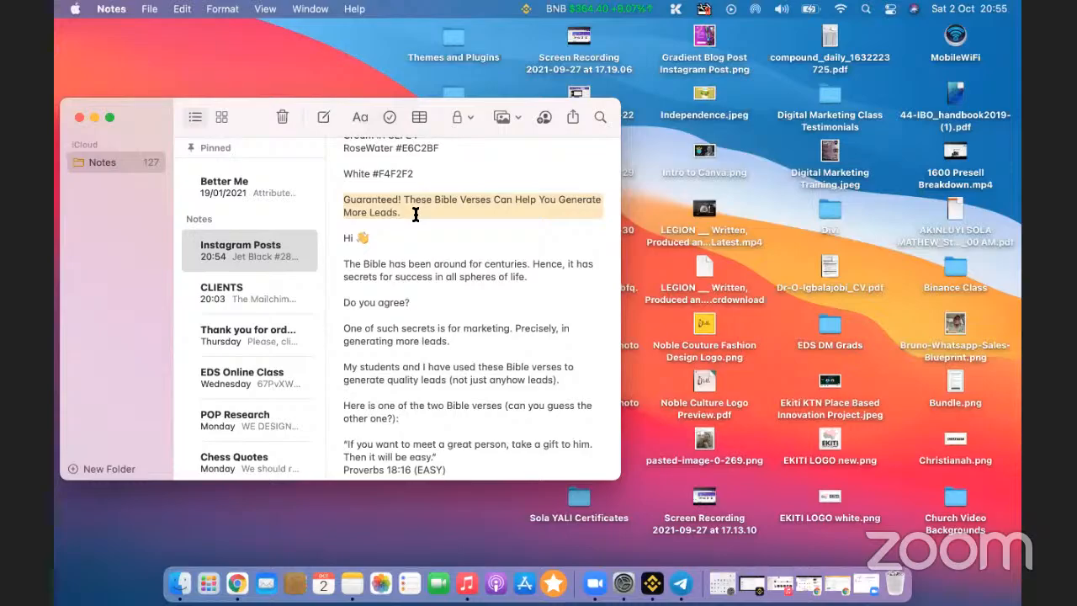
key("super+Tab")
left_click(680, 332)
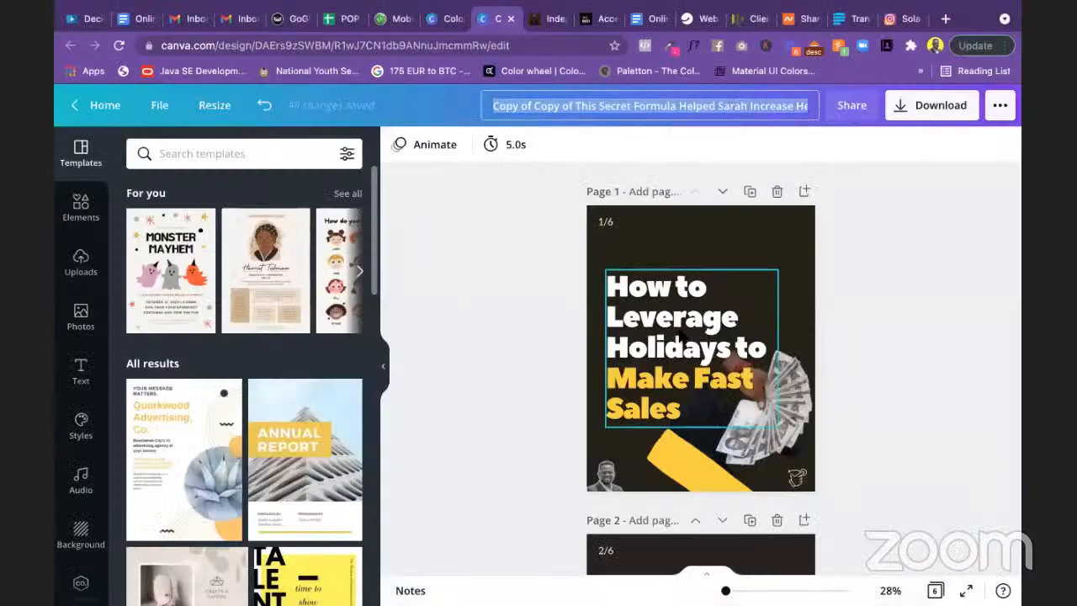
Step: Replace the page 1 title with the pasted 'Guaranteed! These Bible Verses…' headline
double_click(680, 331)
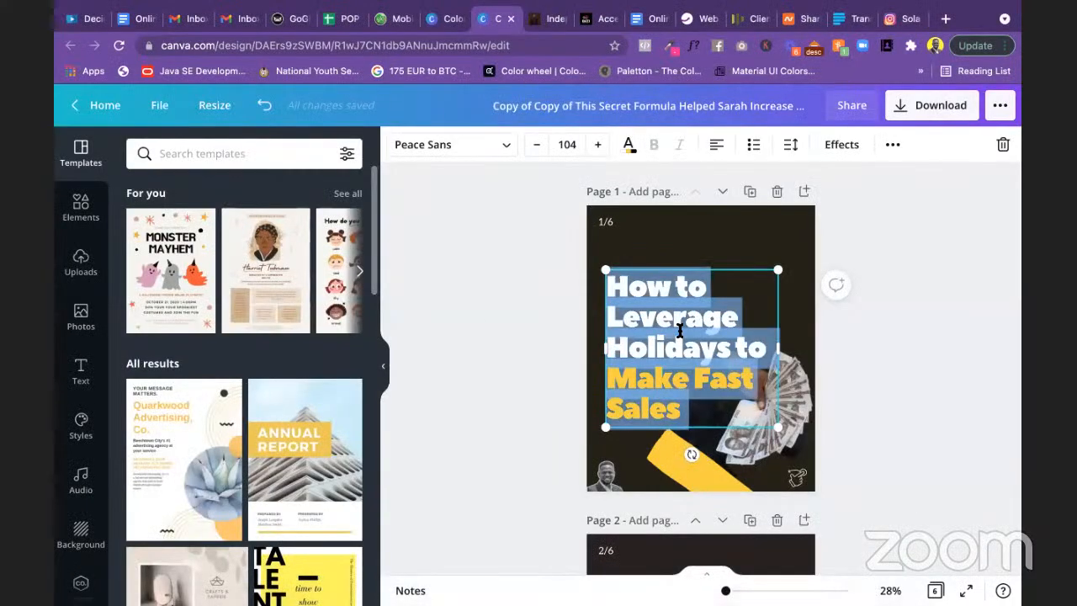
key("super+v")
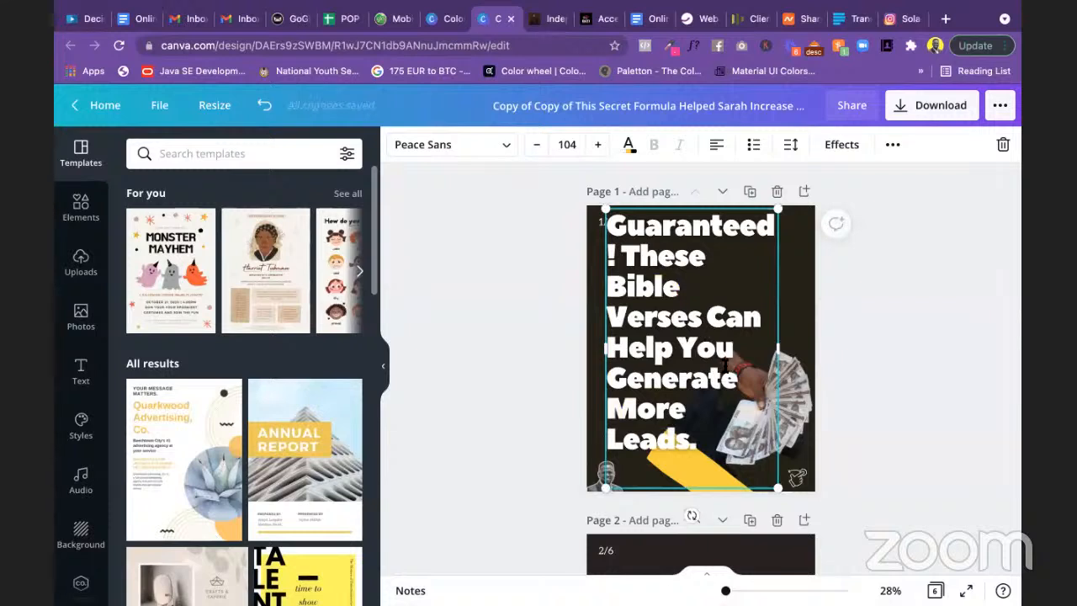
left_click(892, 411)
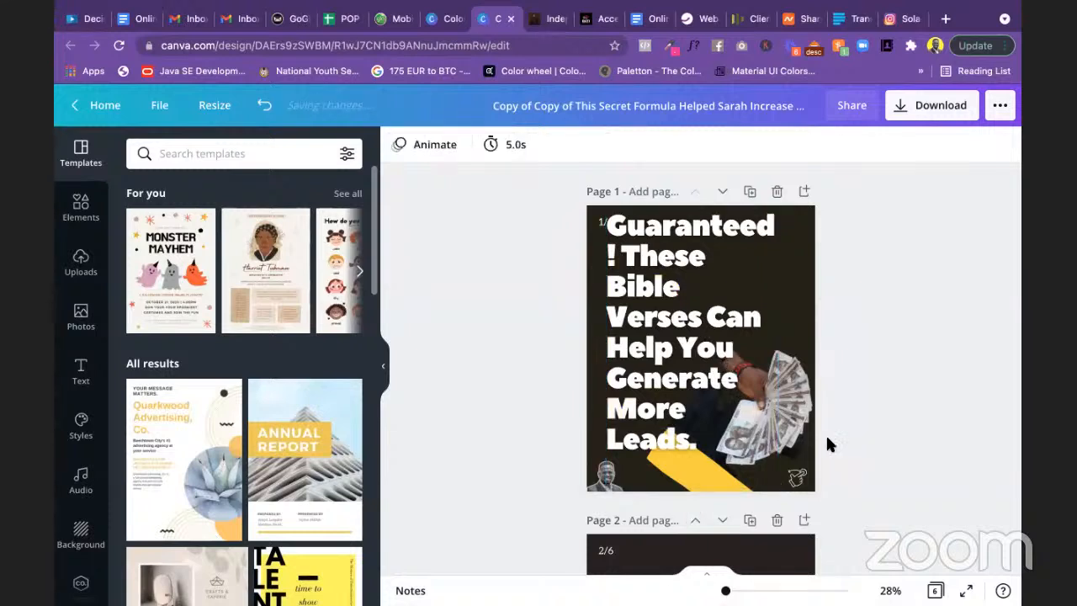
left_click(691, 468)
left_click(888, 489)
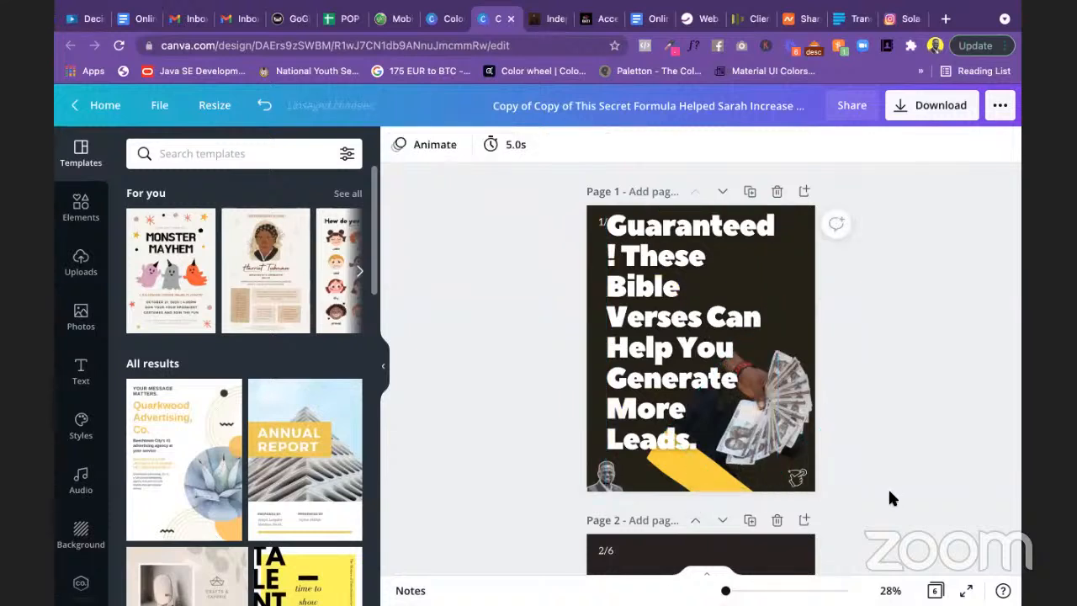
Step: Delete the yellow diagonal stripe and the fanned-money photo from page 1
left_click(720, 490)
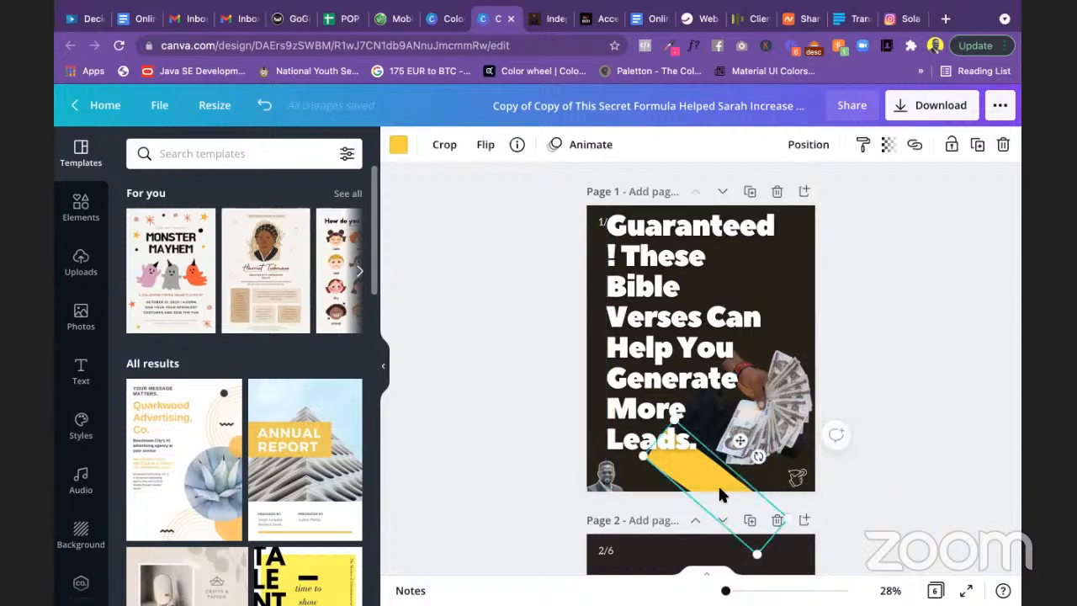
key("Delete")
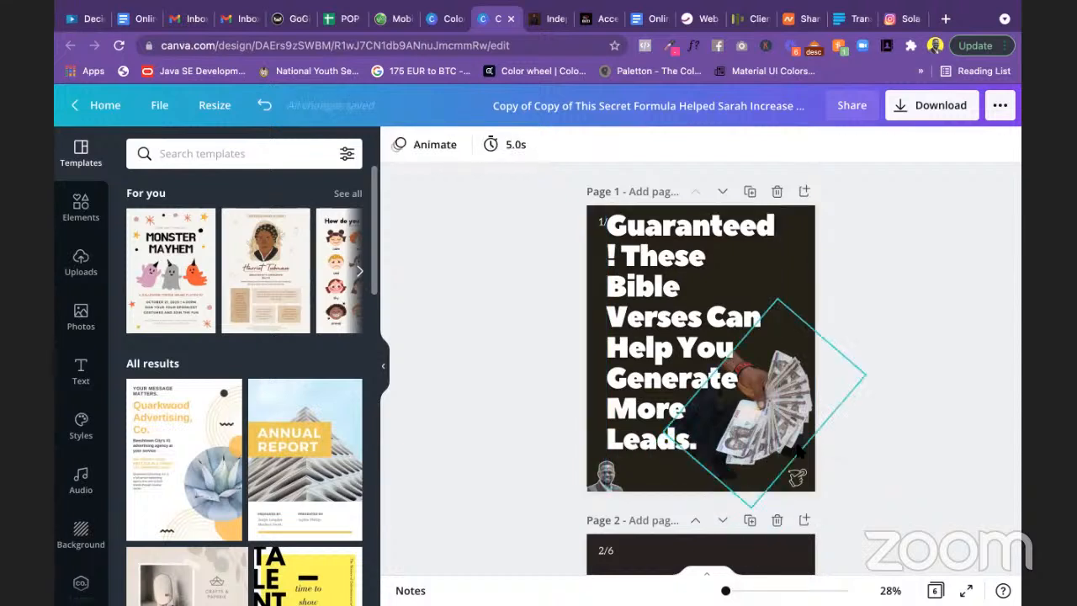
left_click(782, 410)
key("Delete")
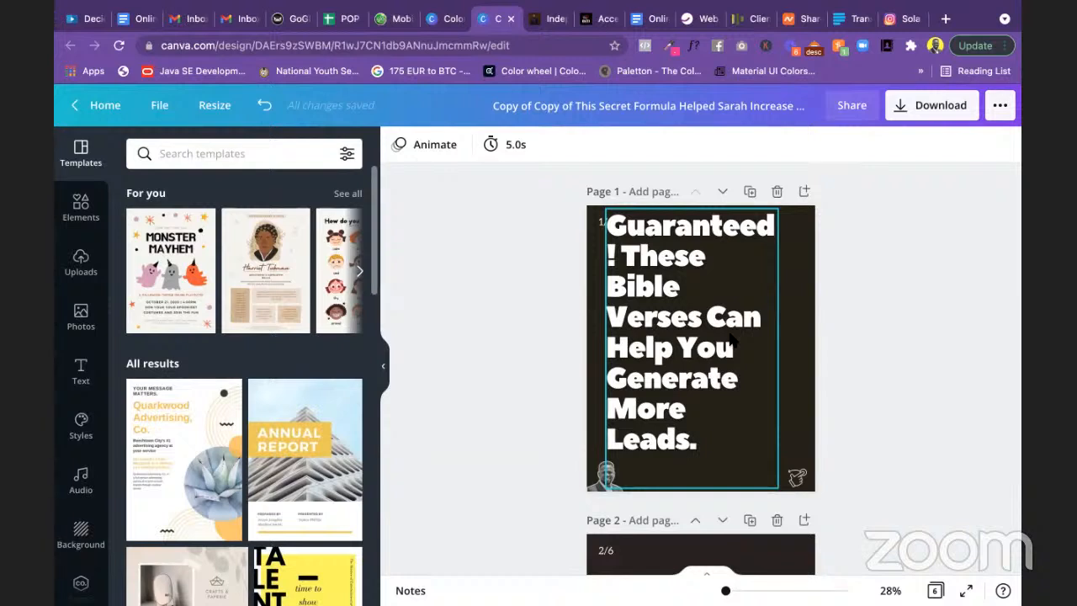
Step: Reduce the headline font size to 95.2
left_click(703, 311)
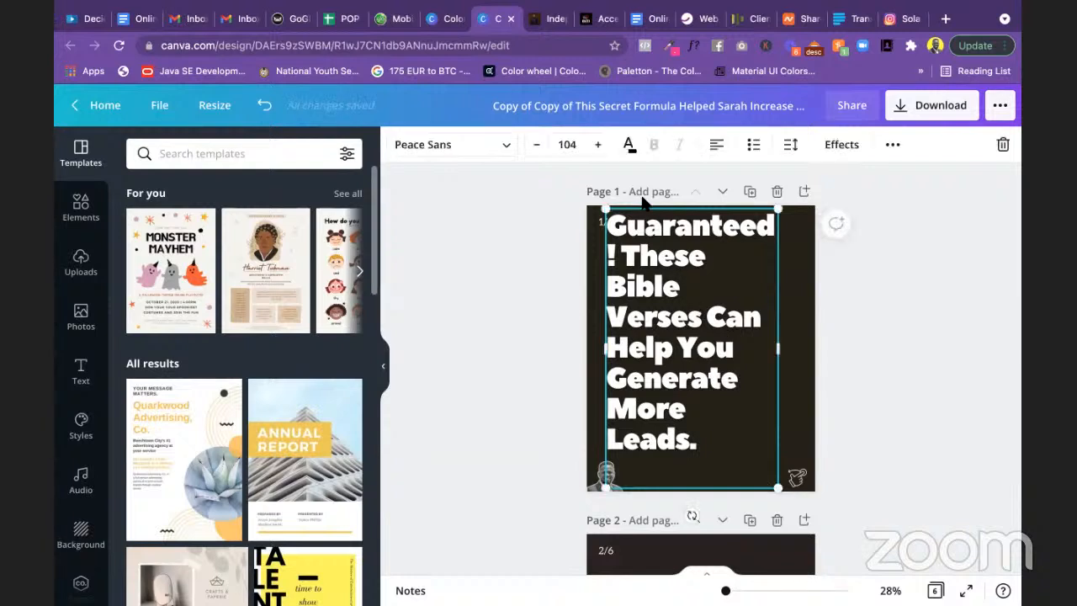
left_click(537, 146)
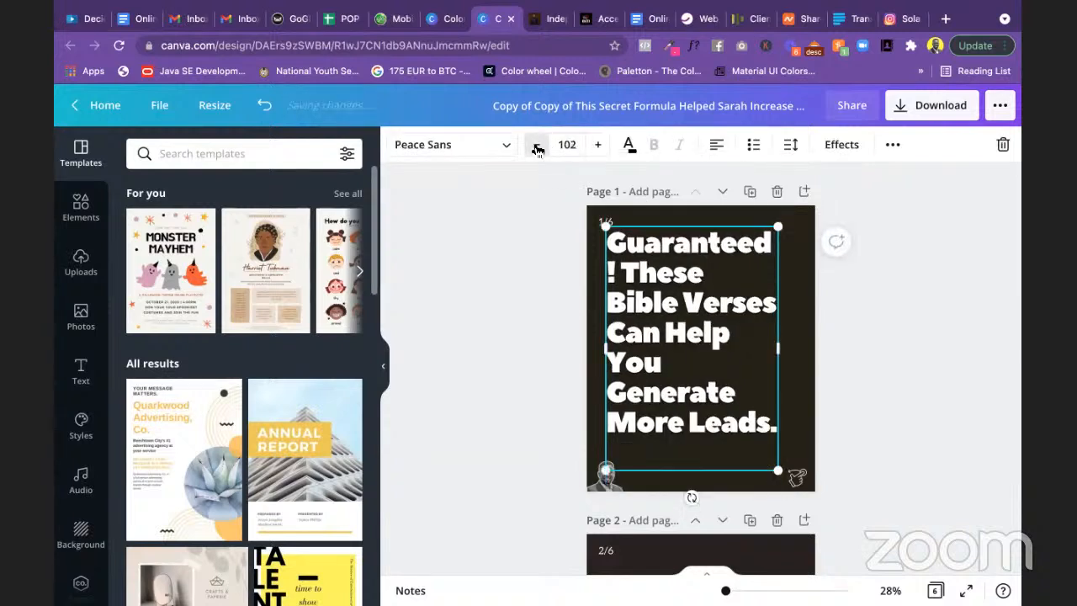
left_click(537, 146)
left_click(537, 146)
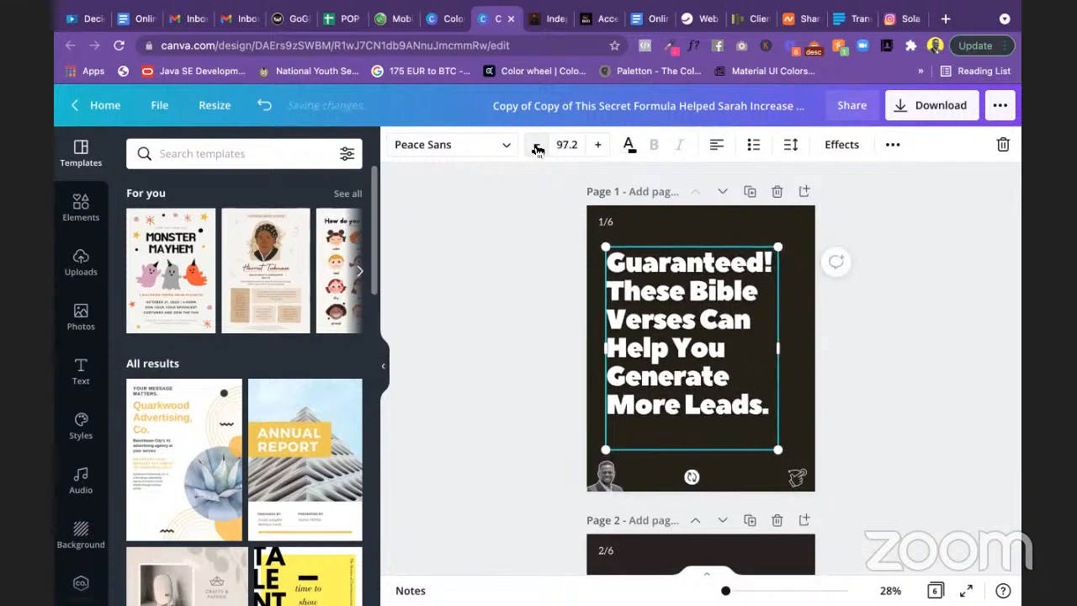
left_click(536, 147)
left_click(537, 146)
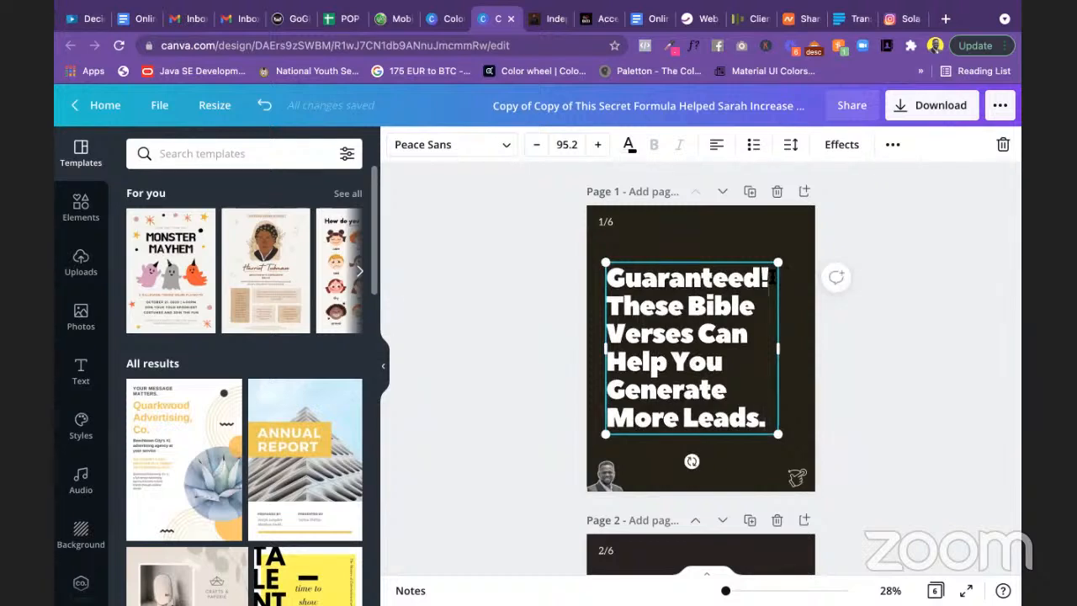
Step: Select 'Guaranteed!' in the headline and copy the yellow code #FAD02C from Notes
left_click_drag(771, 276, 608, 271)
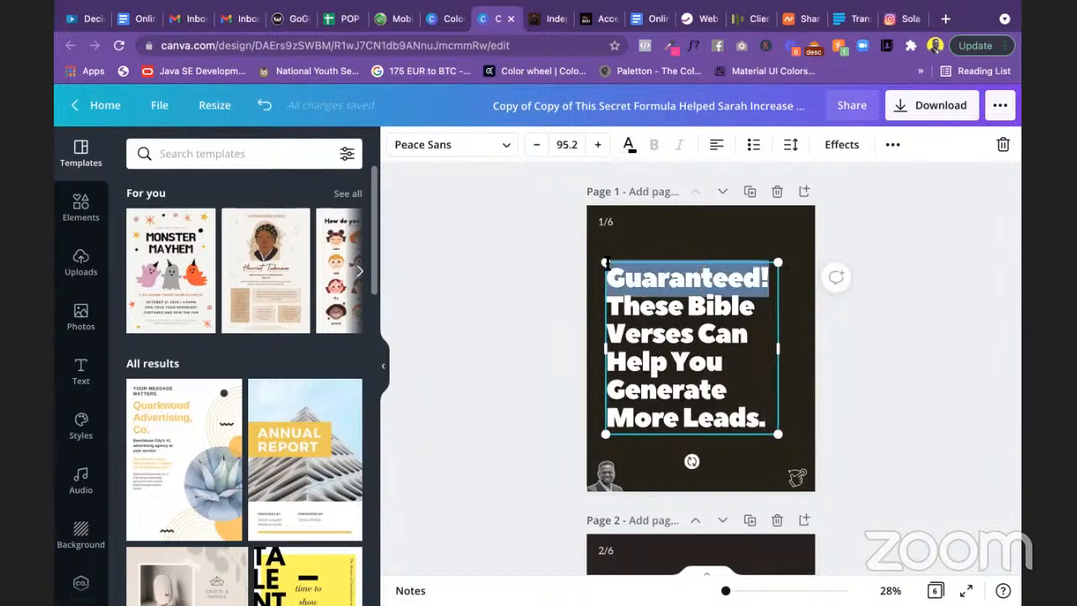
left_click(629, 145)
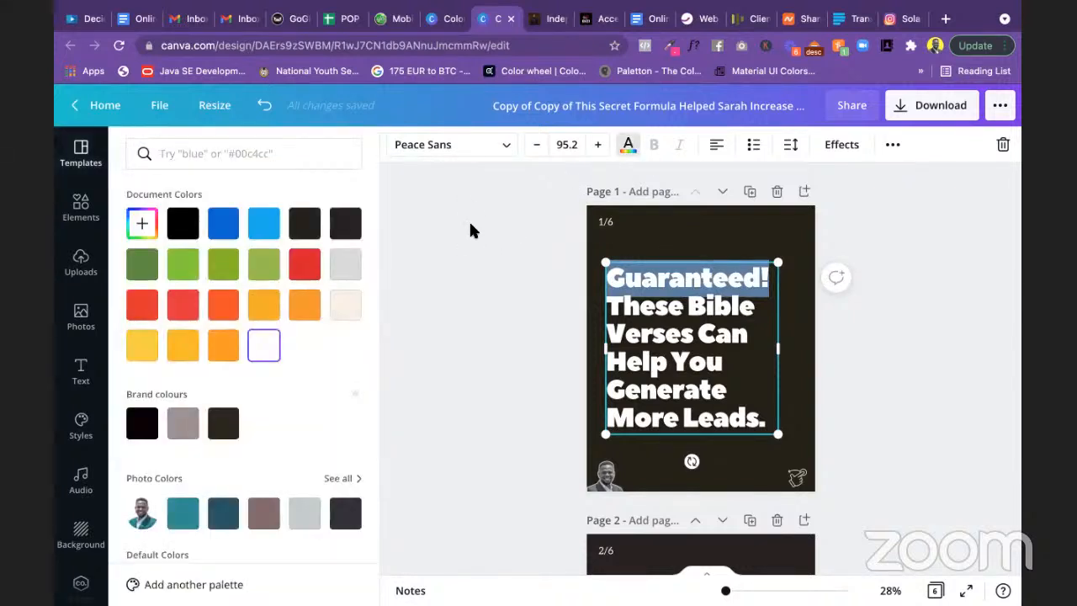
key("super+Tab")
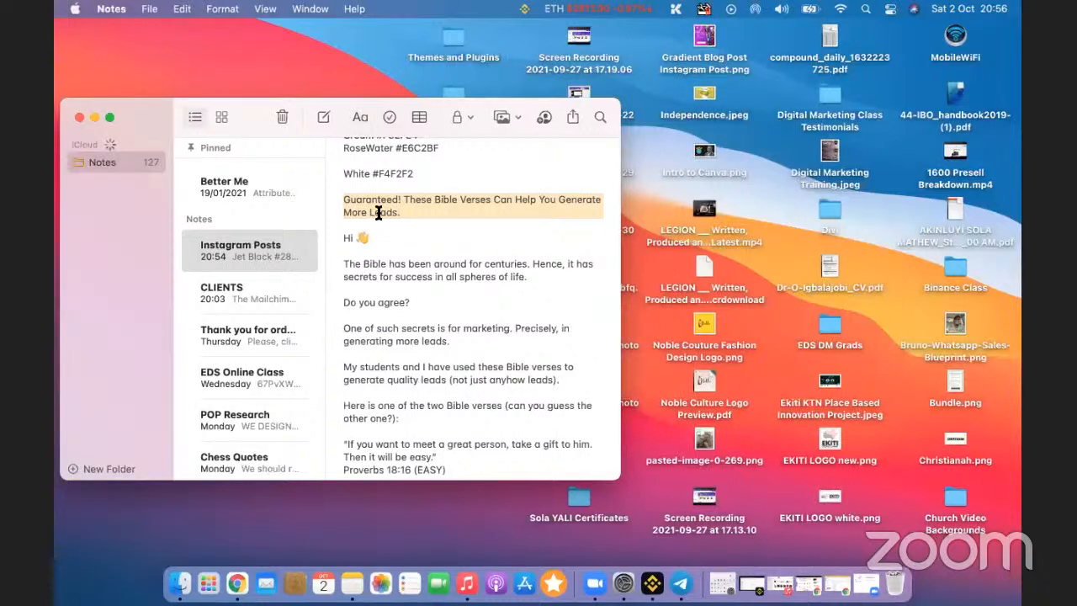
scroll(378, 214, "up", 5)
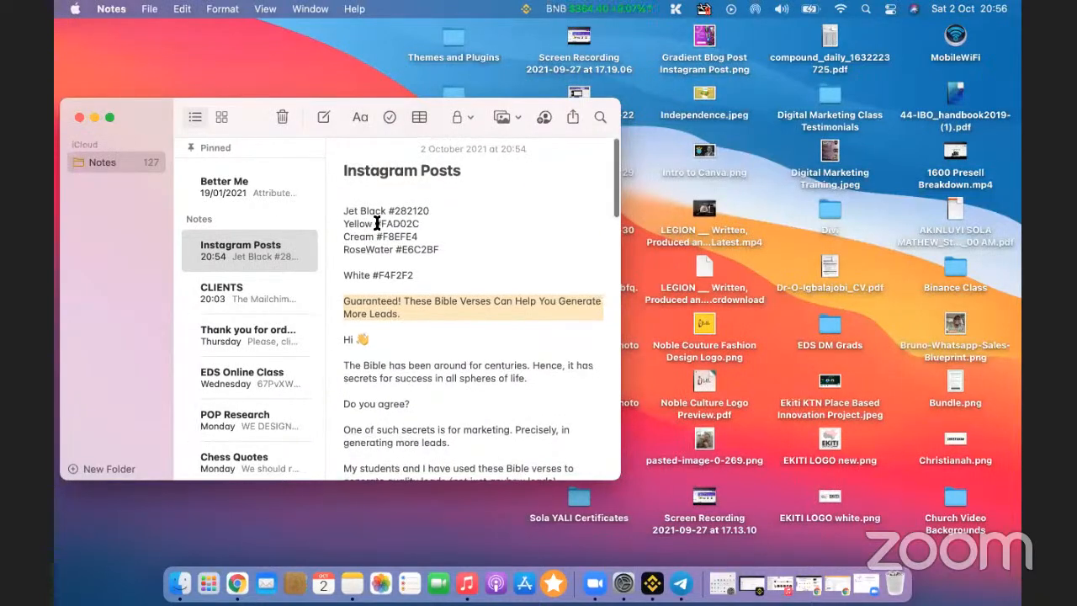
left_click_drag(376, 223, 438, 223)
key("super+c")
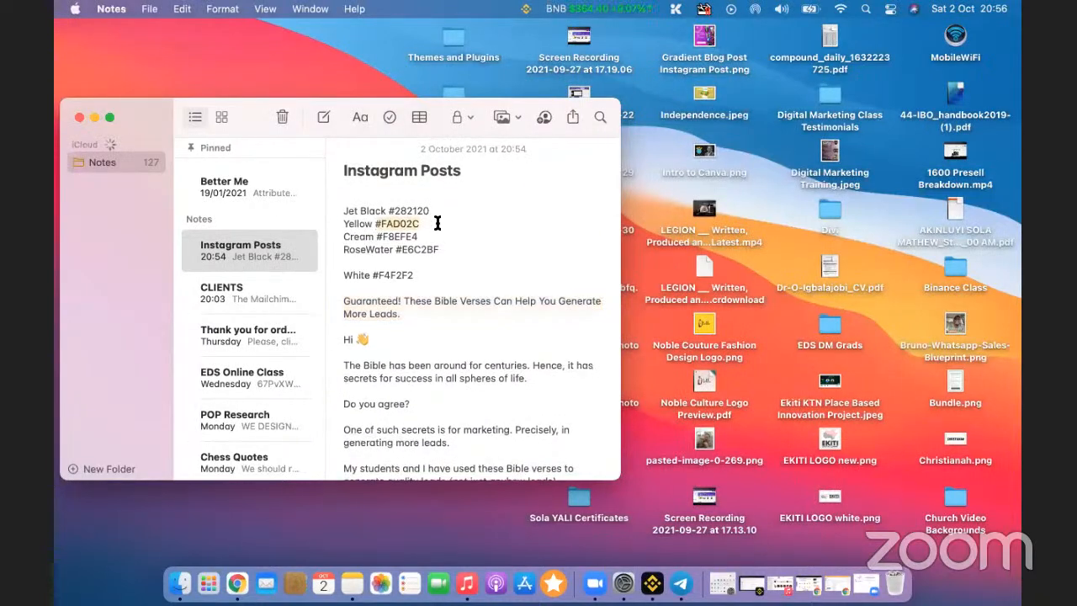
key("super+Tab")
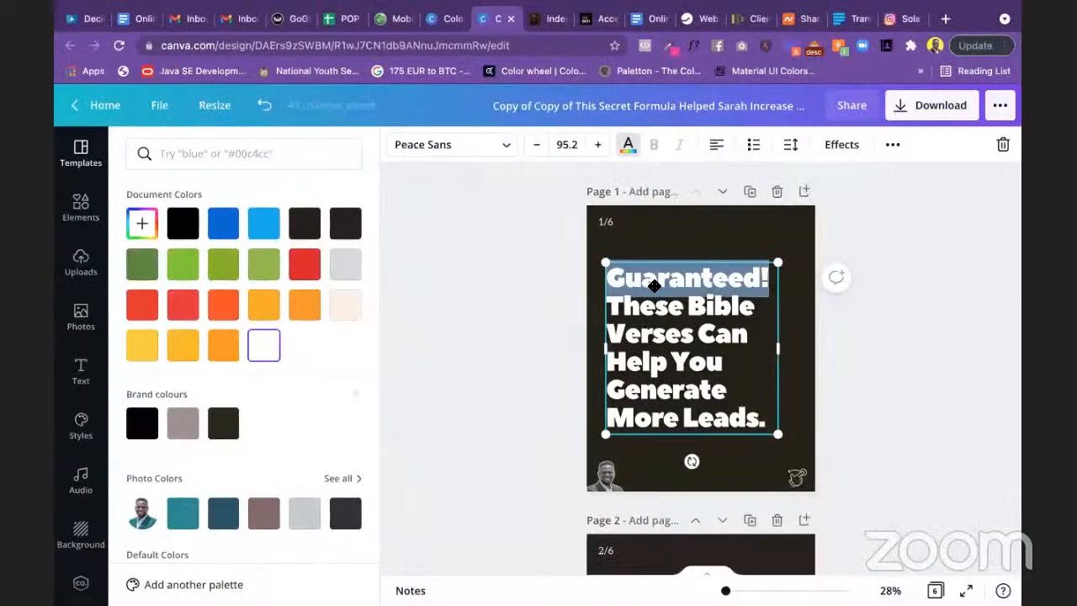
Step: Colour the word 'Guaranteed!' with a new custom yellow, #FAD02C
left_click(627, 144)
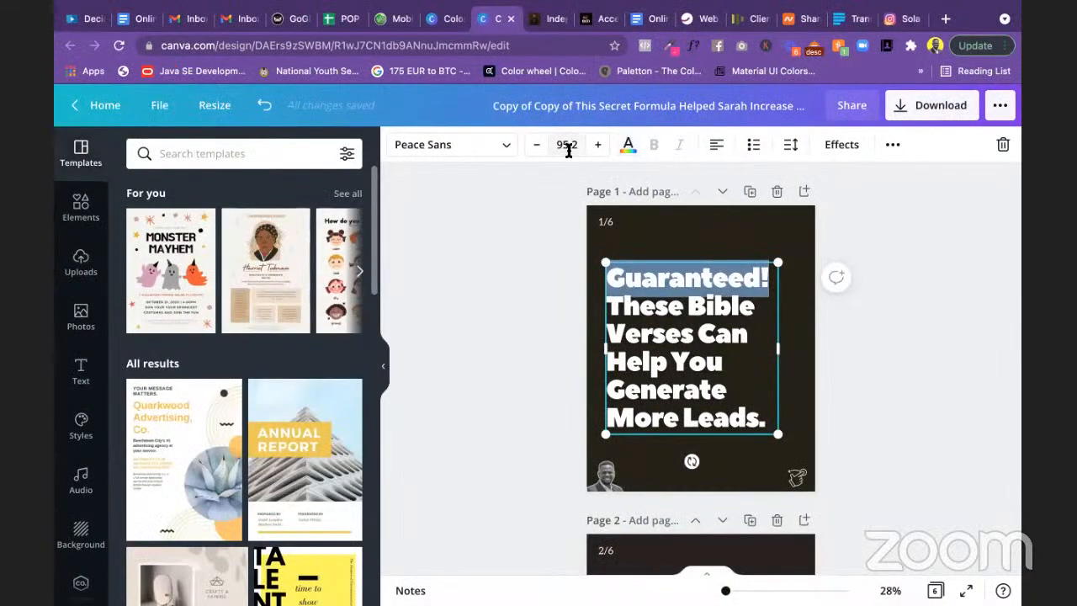
left_click(628, 144)
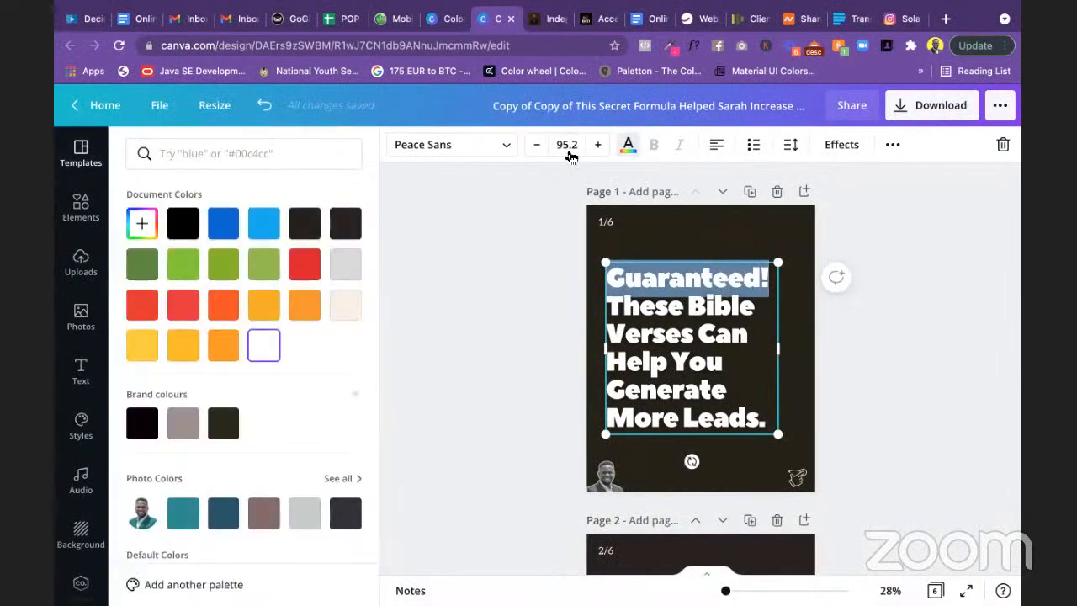
left_click(142, 223)
key("ctrl+v")
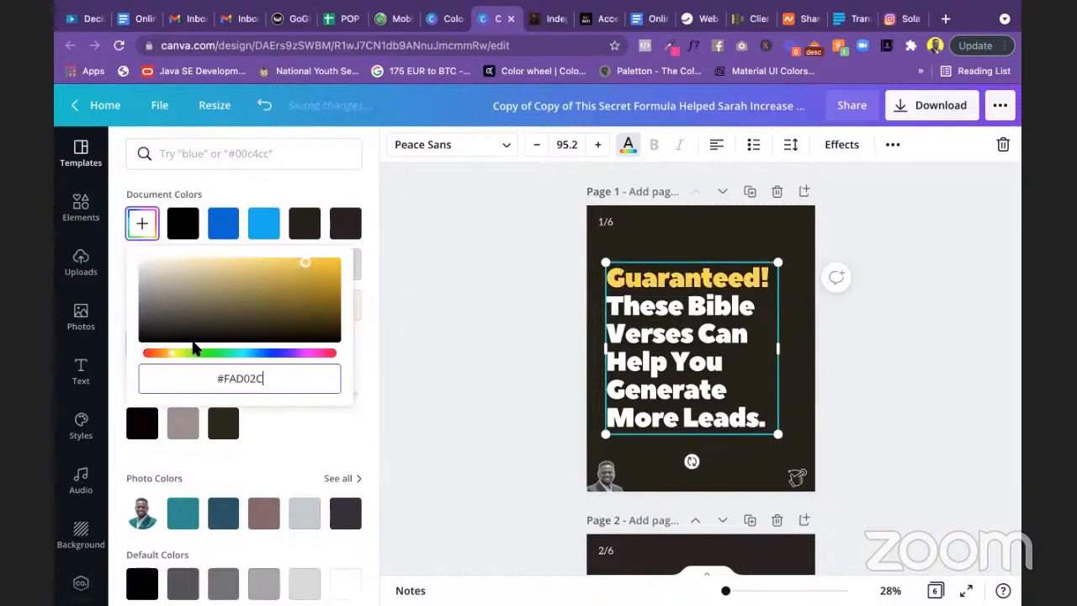
left_click(416, 362)
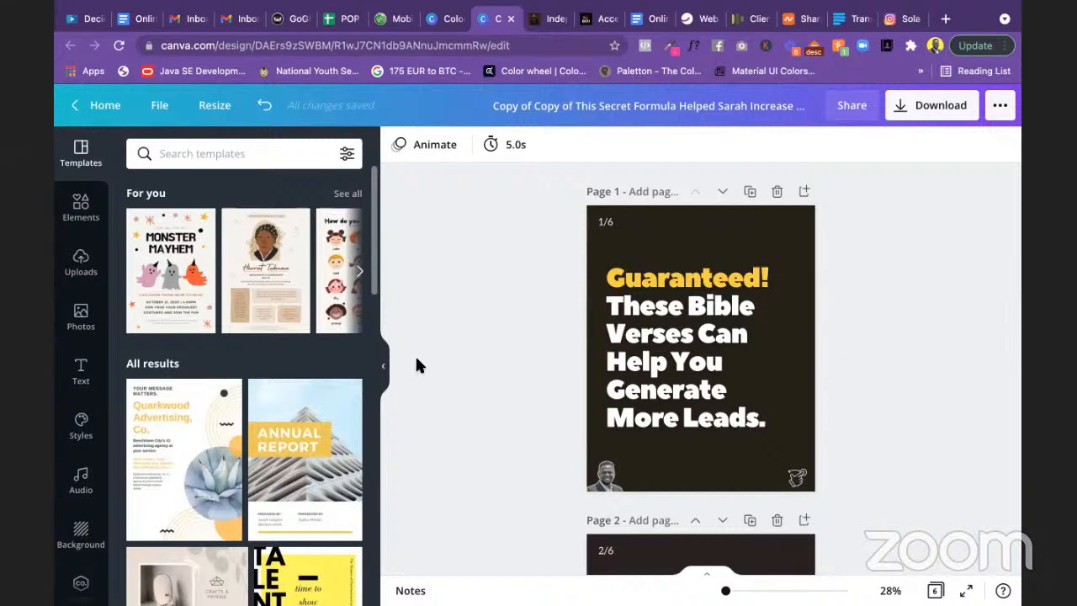
left_click(624, 390)
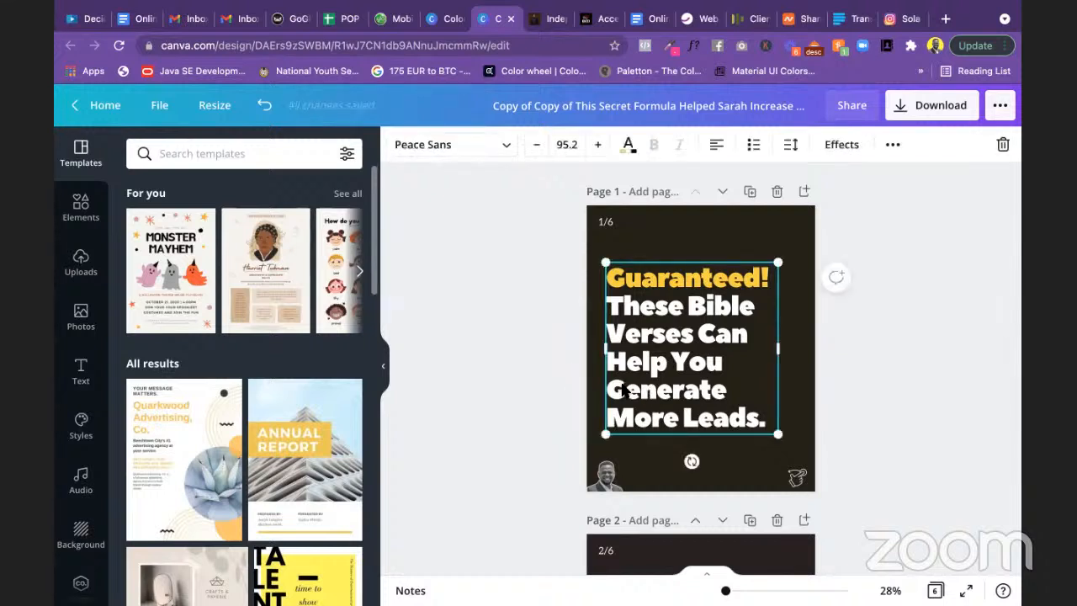
left_click_drag(607, 389, 756, 420)
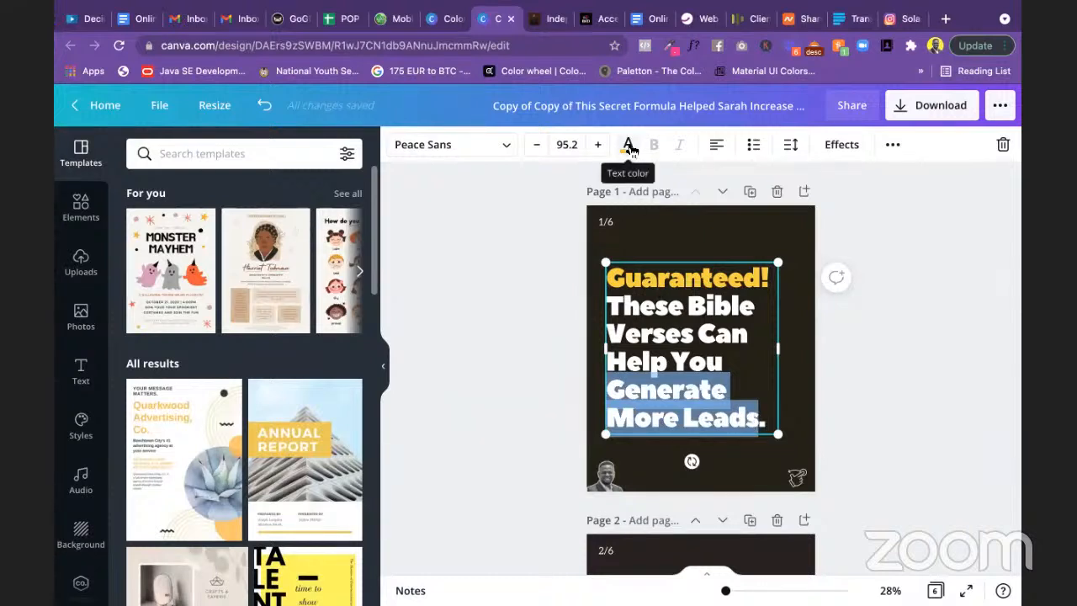
left_click(507, 321)
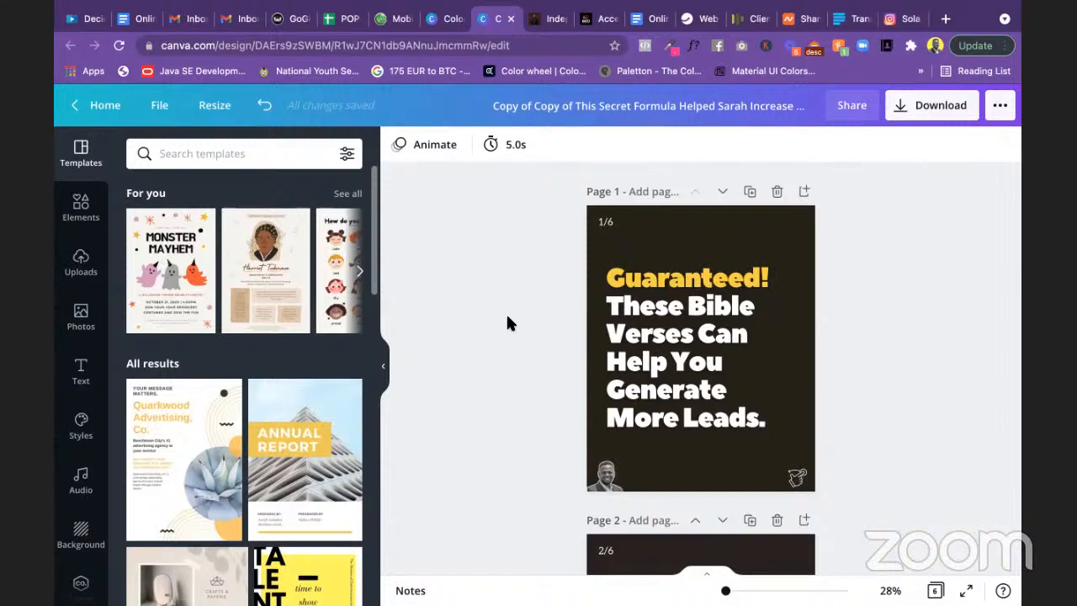
Step: Add a square from Elements, flatten it into a thin bar and colour it #FAD02C
left_click(81, 211)
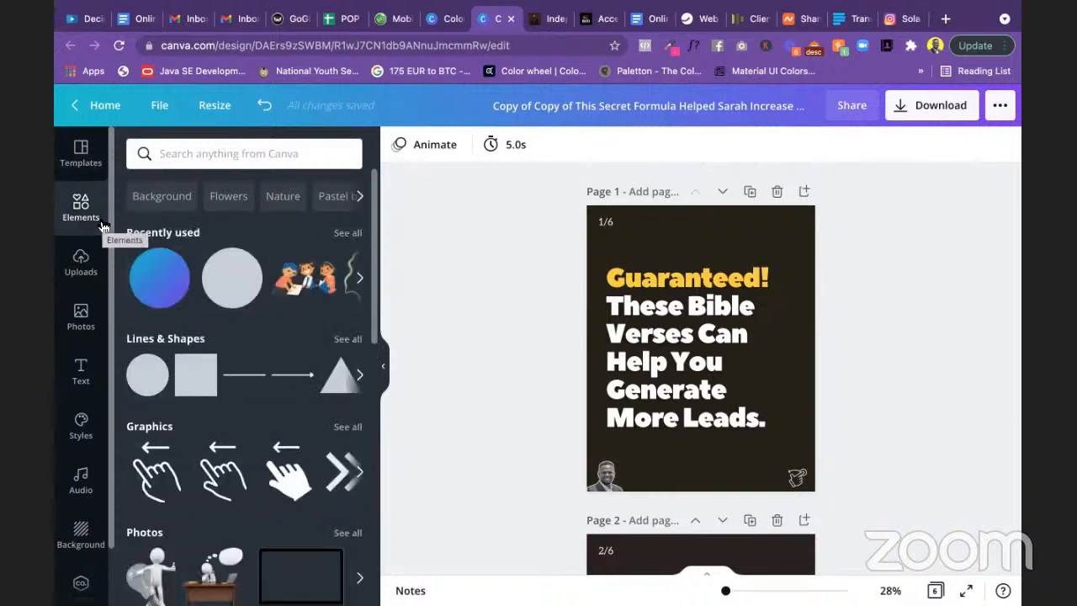
left_click(193, 383)
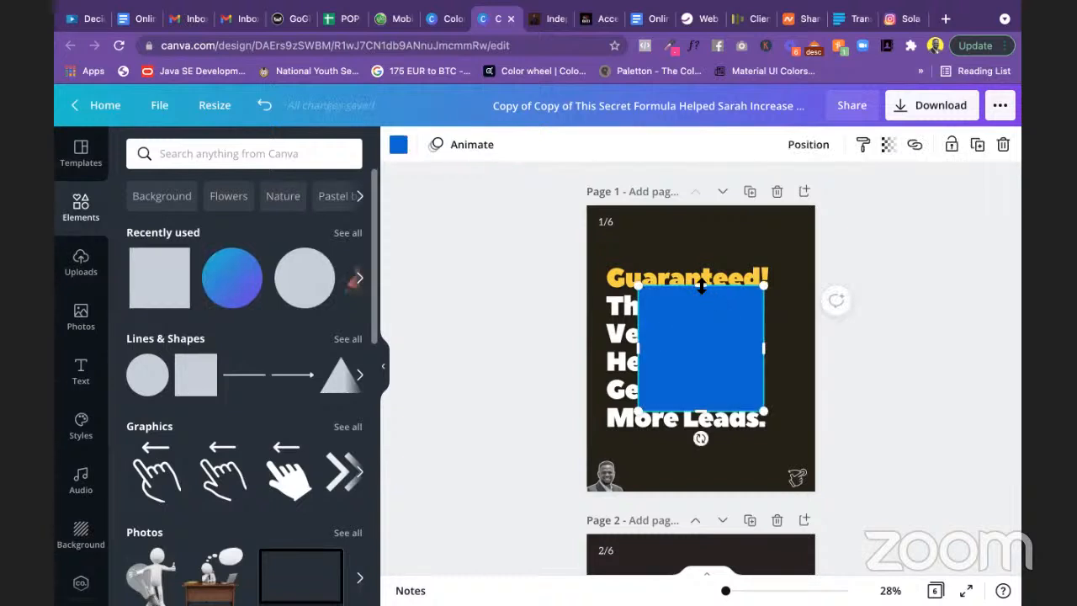
left_click_drag(701, 287, 707, 406)
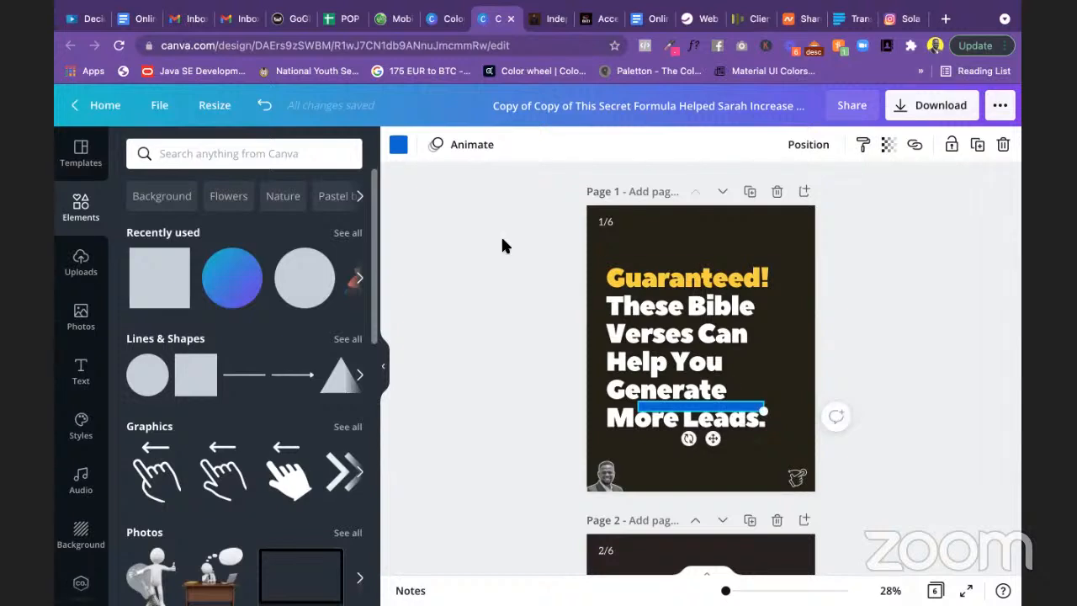
left_click(399, 147)
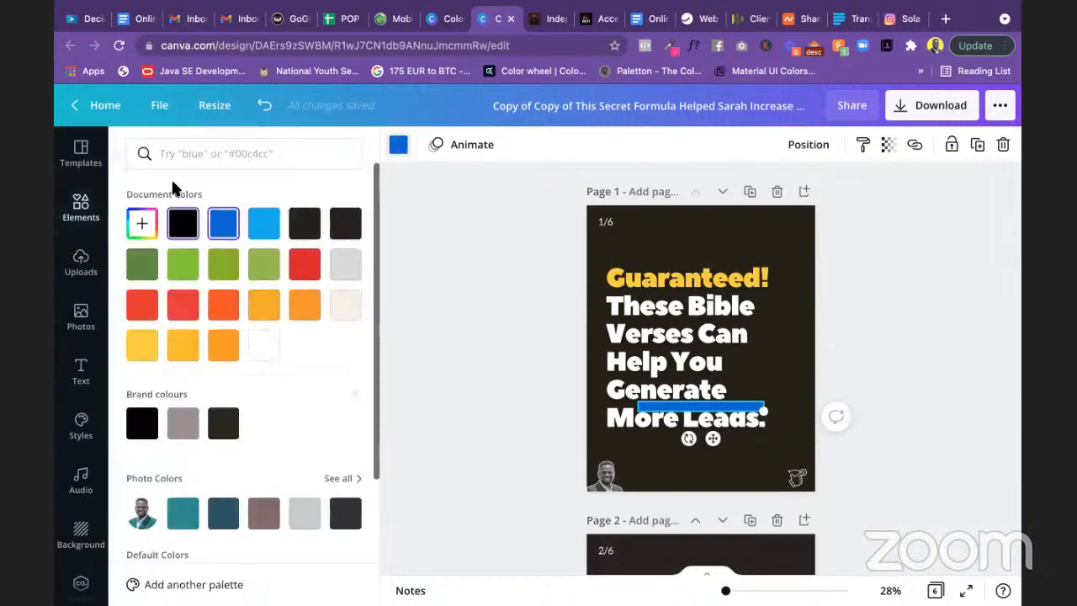
left_click(150, 233)
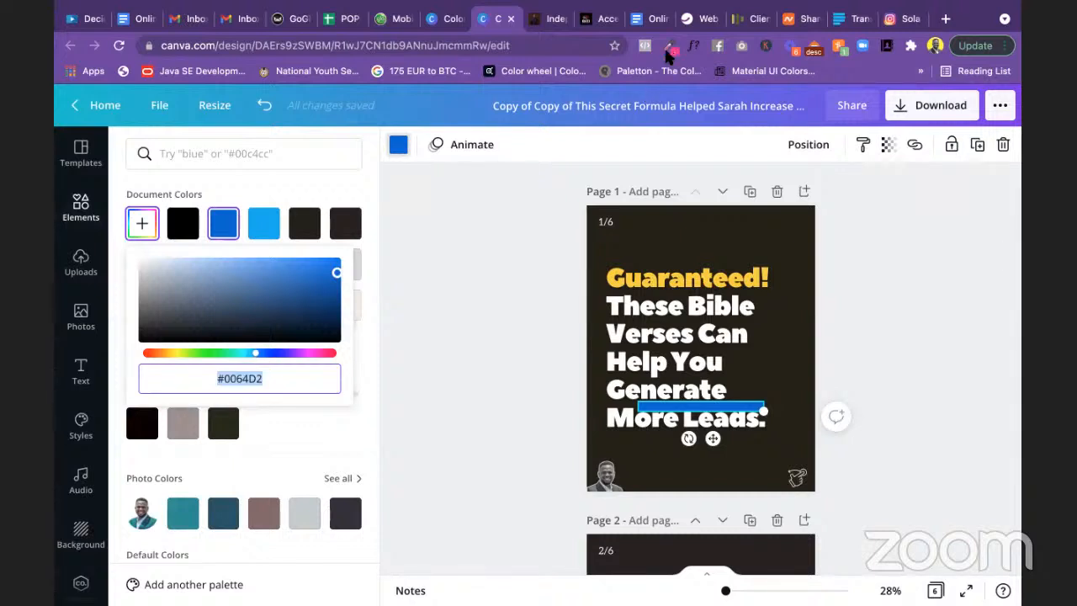
left_click(289, 381)
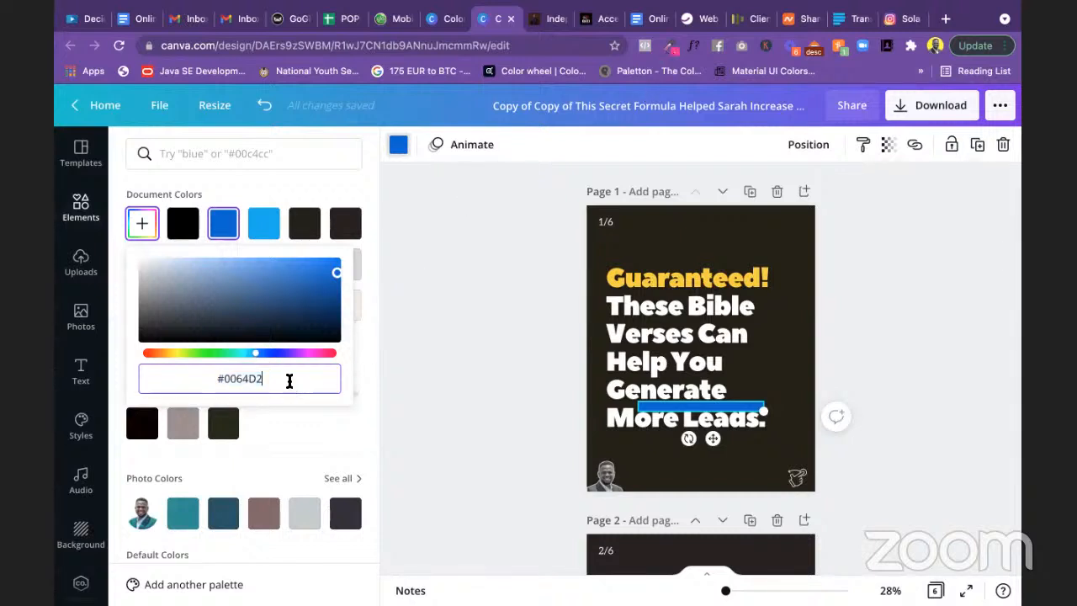
triple_click(289, 381)
key("ctrl+v")
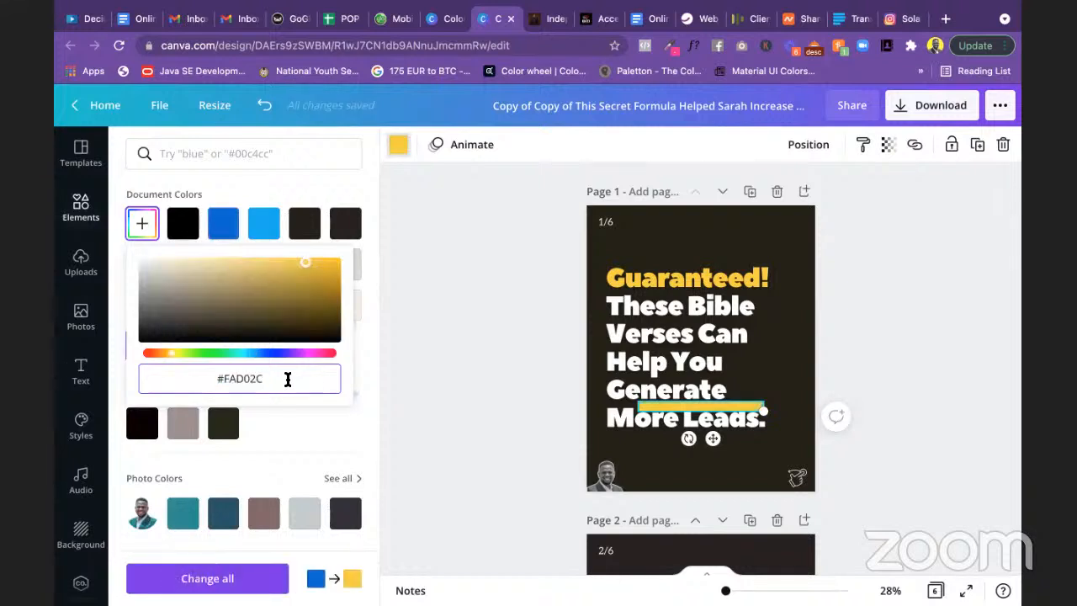
left_click(474, 399)
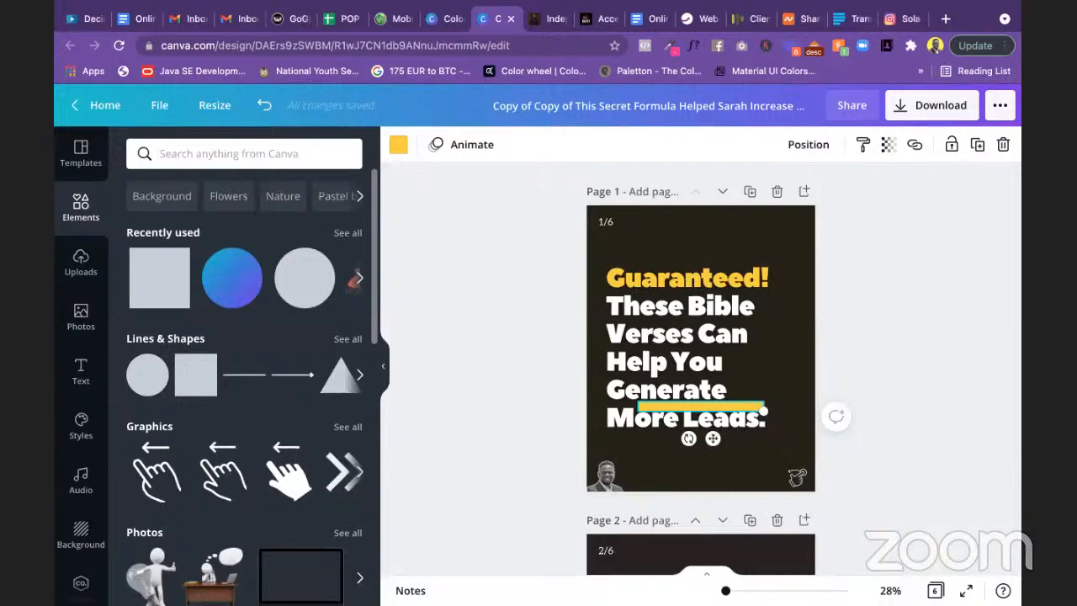
Step: Place the yellow bar under 'Generate', send it backward and shorten it to fit
left_click_drag(725, 590, 731, 590)
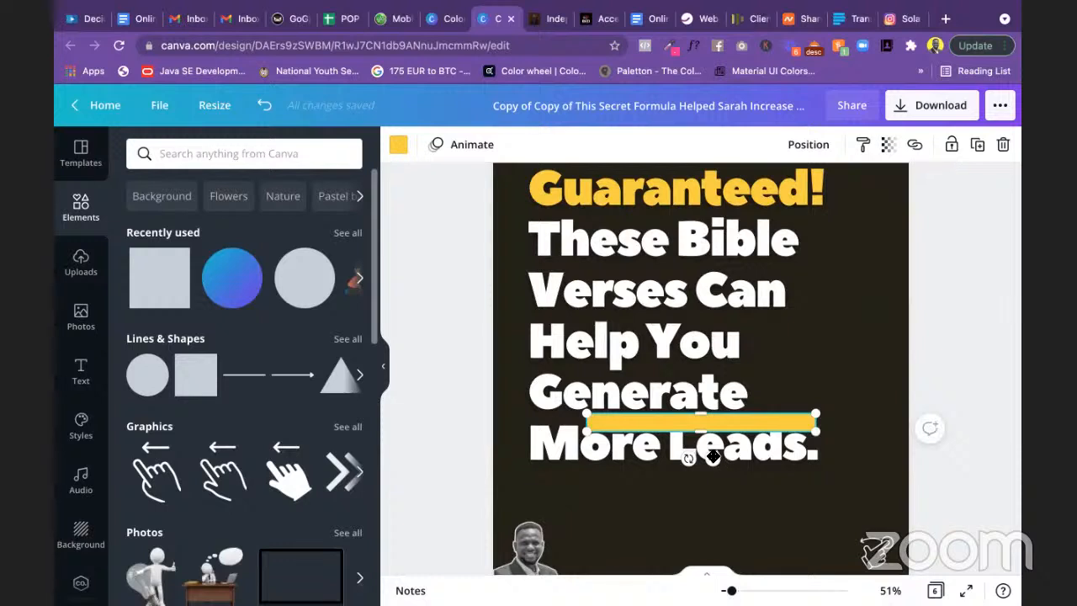
left_click_drag(641, 434, 654, 438)
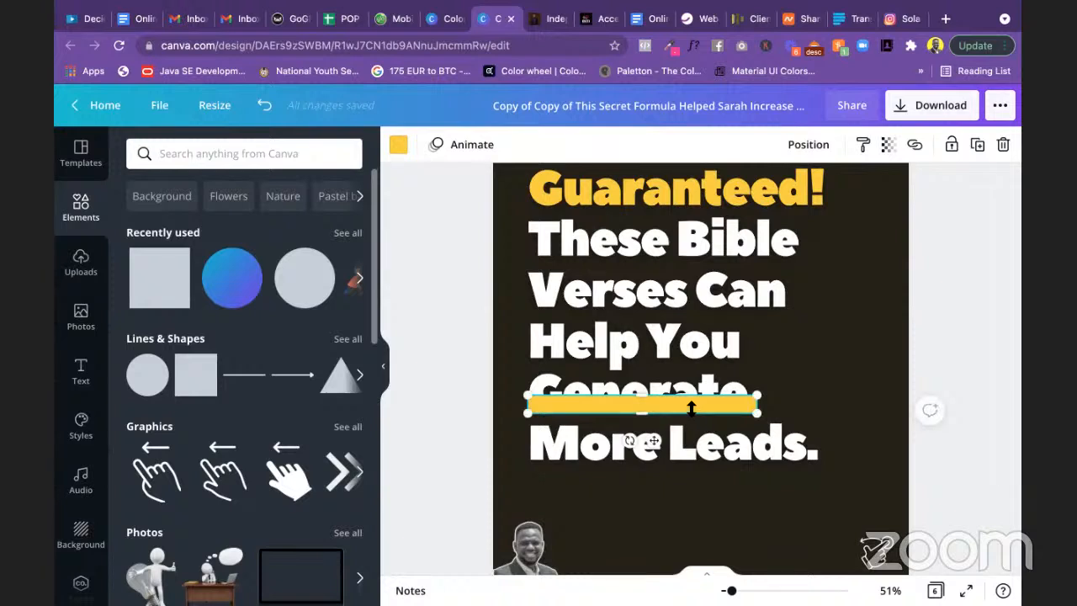
left_click(809, 146)
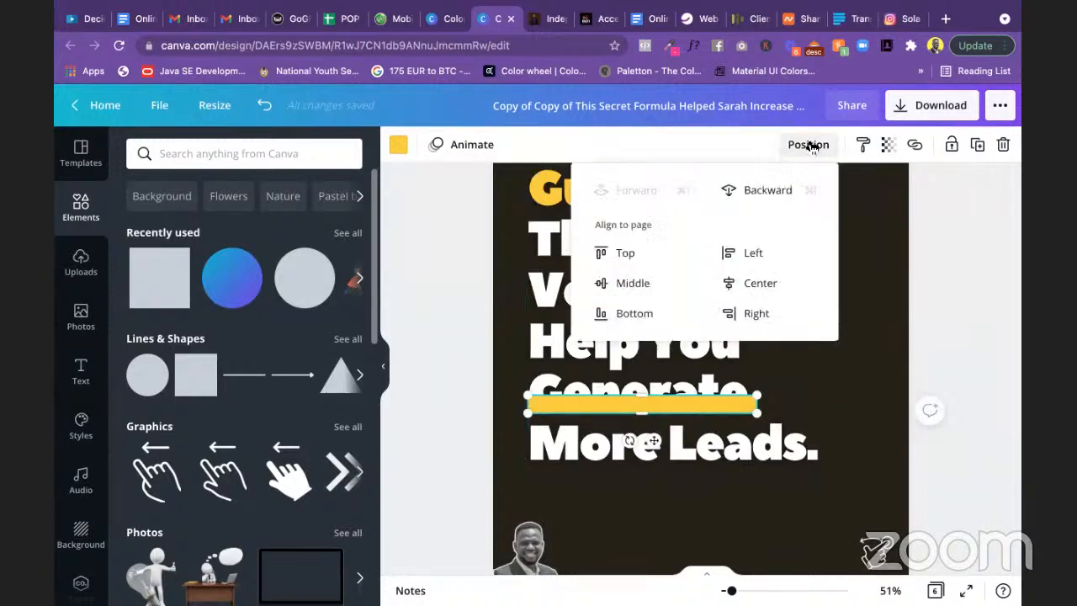
left_click(767, 187)
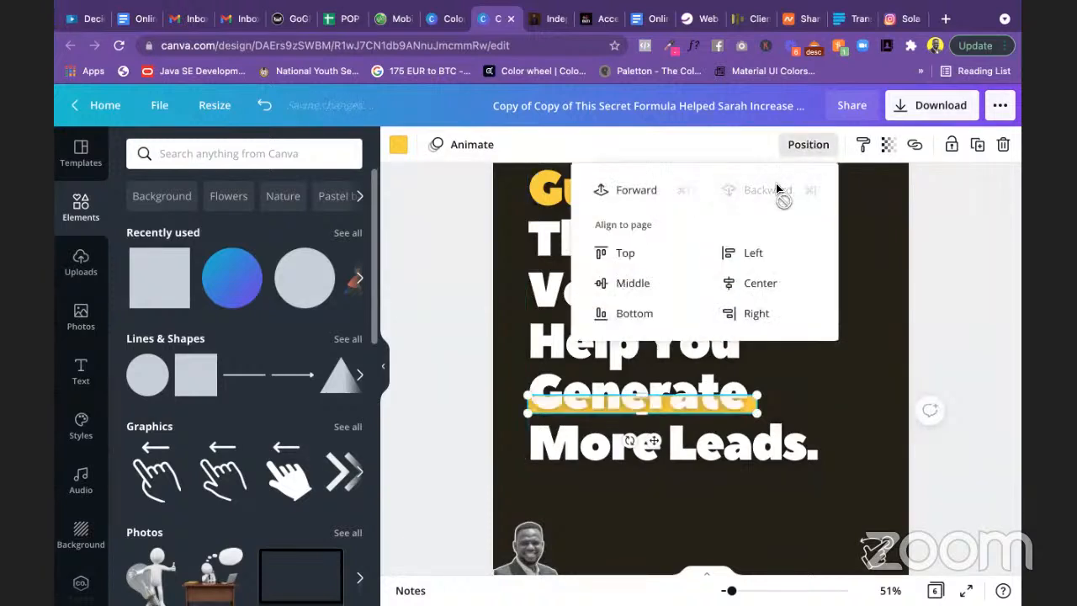
left_click(949, 287)
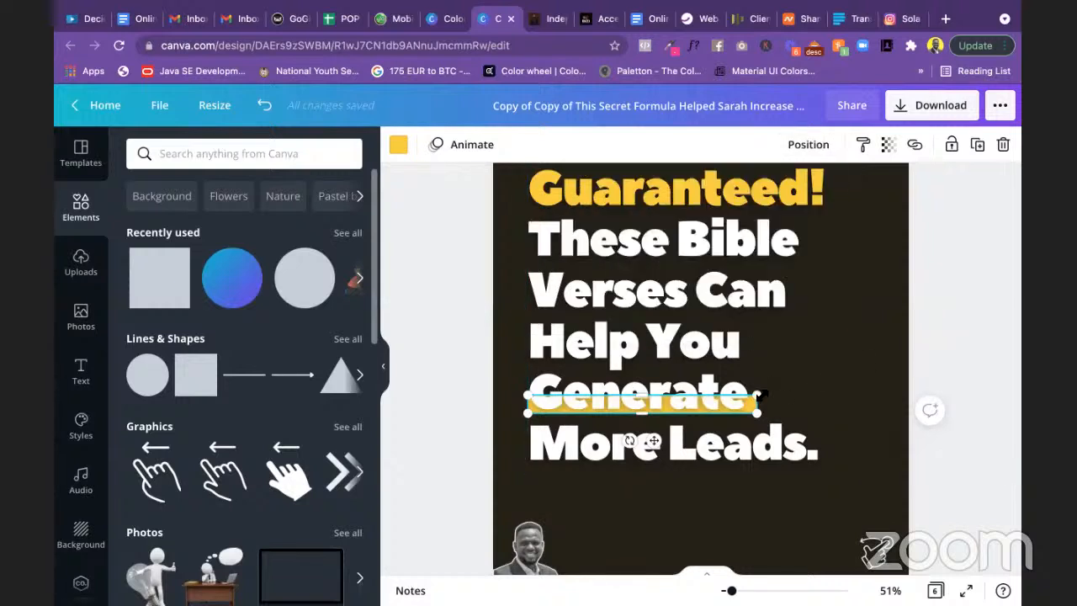
left_click_drag(756, 395, 751, 395)
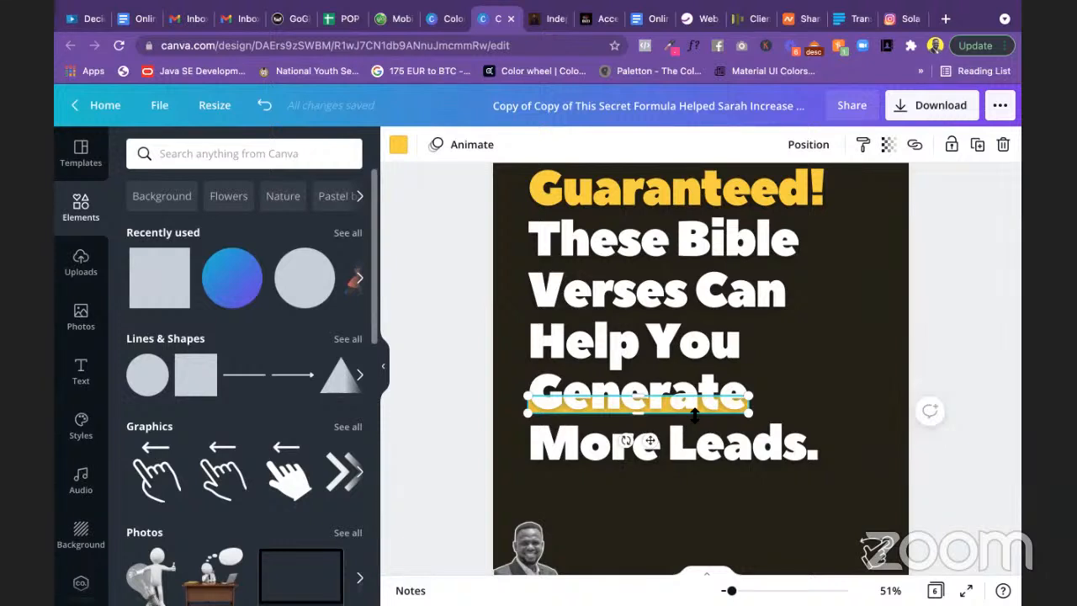
Step: Resize the yellow bar to 572 × 46 so it sits under the lower half of 'Generate'
scroll(693, 414, "up", 3)
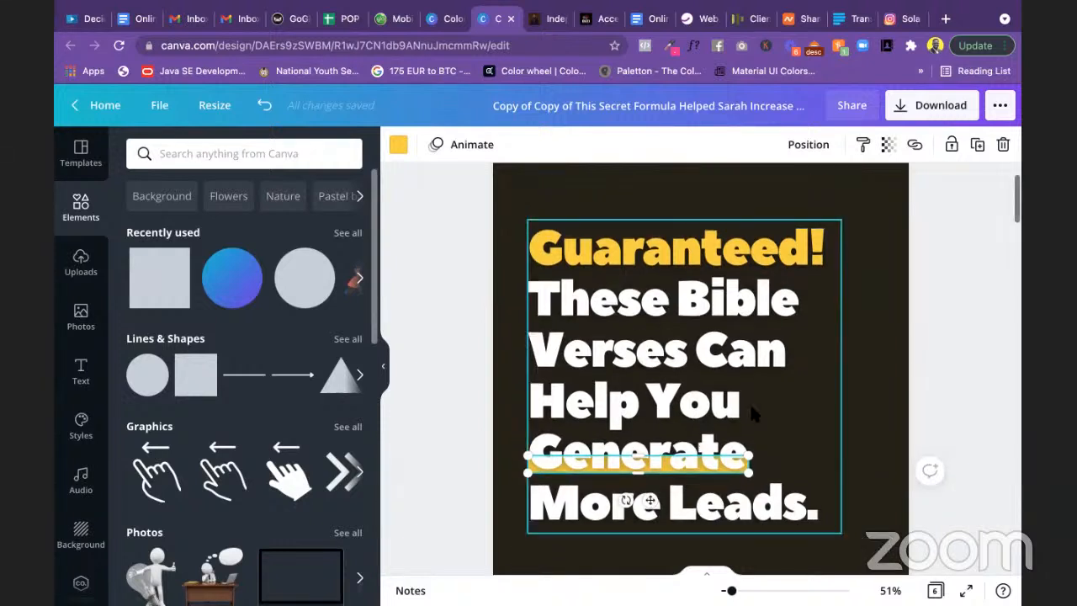
left_click(940, 409)
scroll(940, 409, "down", 3)
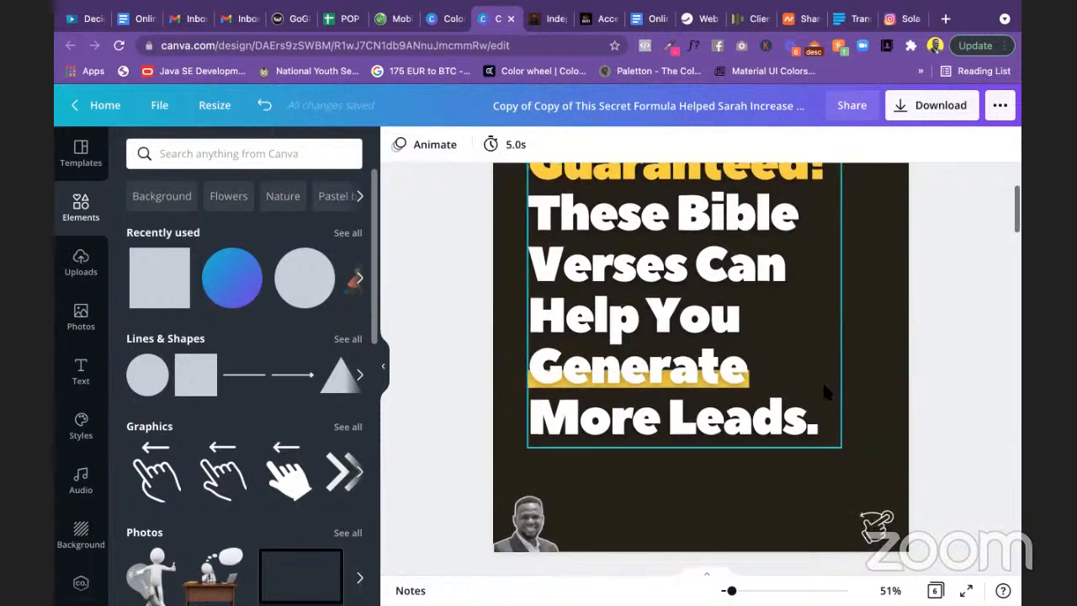
scroll(707, 390, "up", 3)
left_click(715, 387)
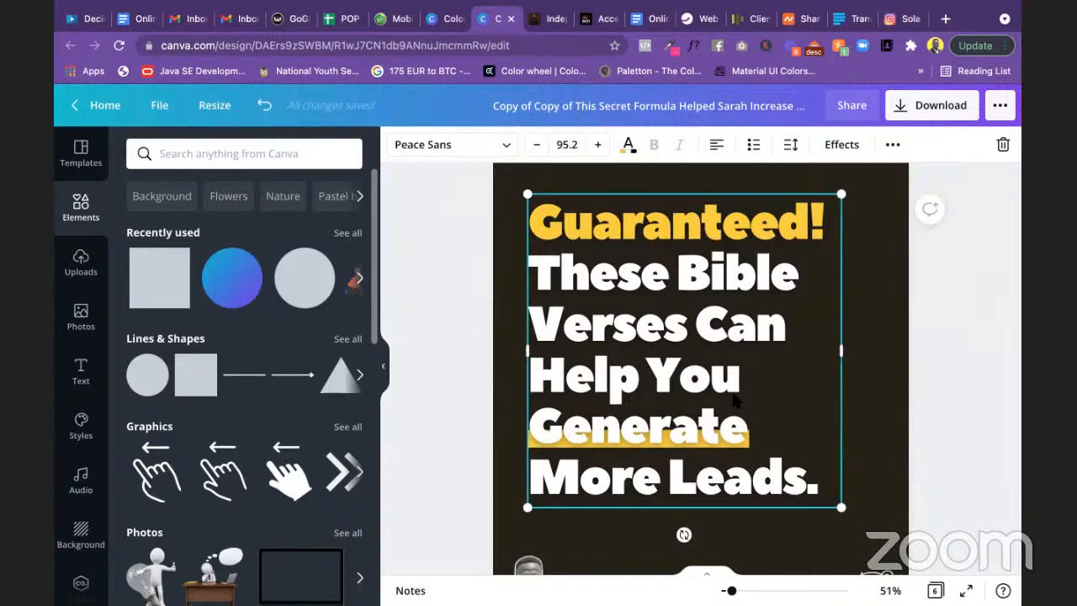
left_click(670, 445)
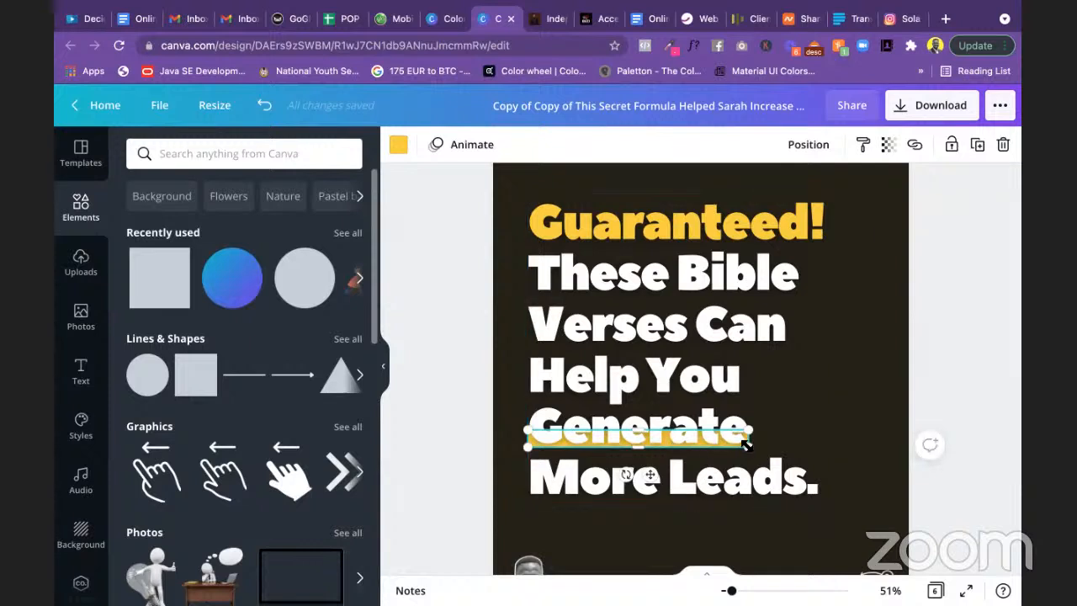
mouse_move(748, 446)
left_mouse_down()
mouse_move(757, 440)
mouse_move(746, 437)
left_mouse_up()
left_click(969, 358)
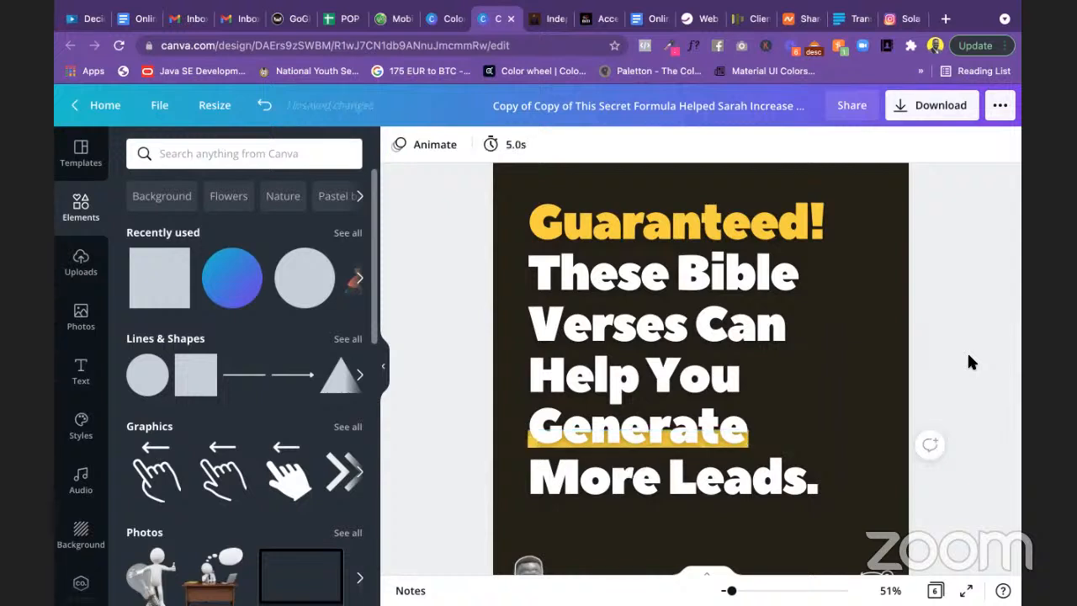
scroll(967, 353, "down", 1)
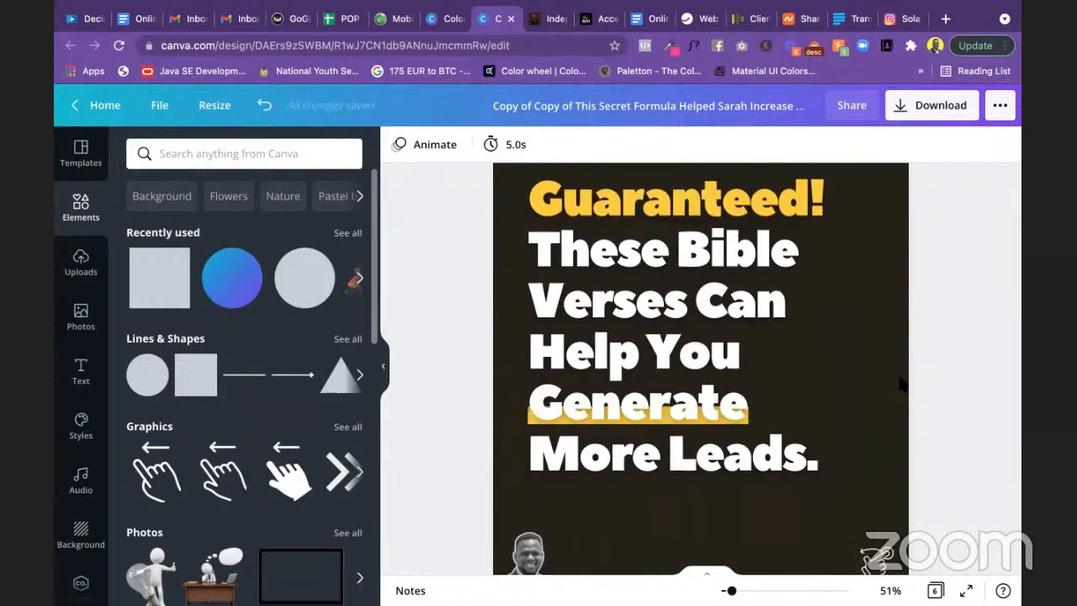
Step: Add a second yellow bar widened behind 'More Leads.' and send it backward
left_click(543, 426)
left_click(589, 421)
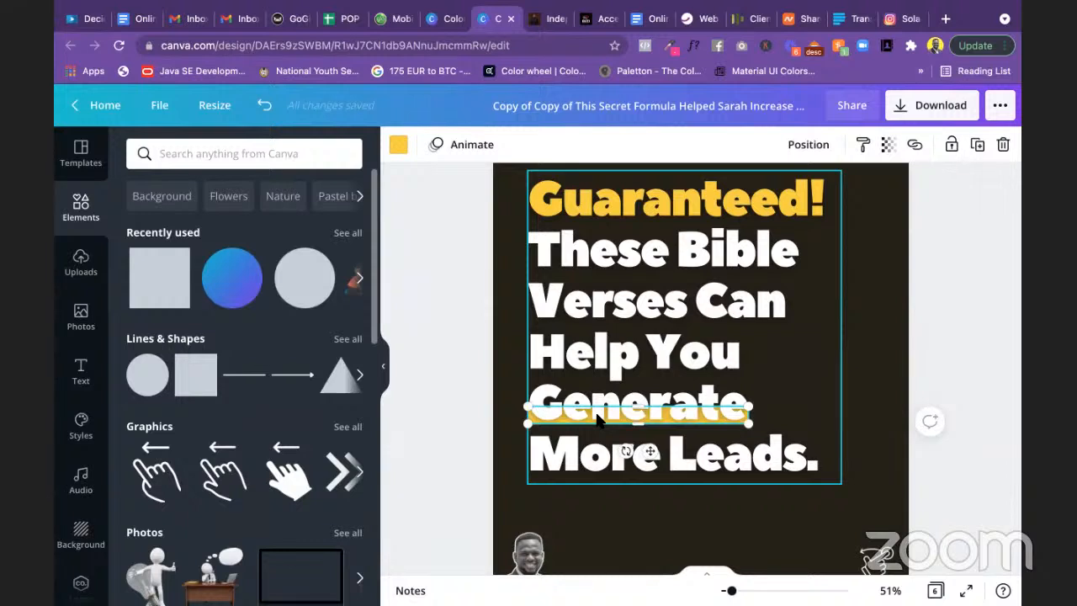
left_click_drag(597, 418, 632, 466)
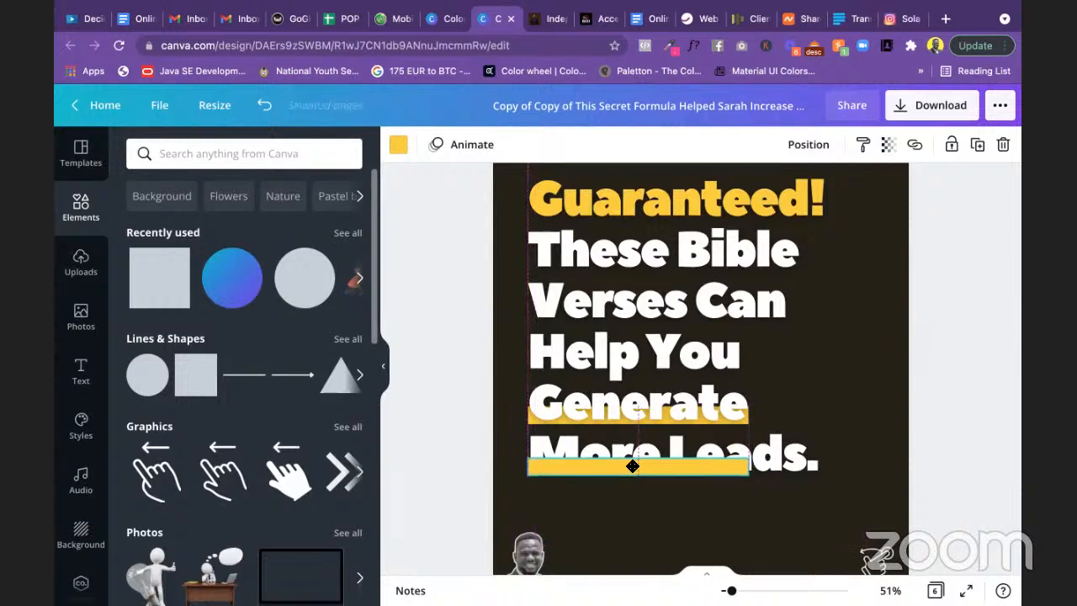
left_click_drag(749, 467, 820, 464)
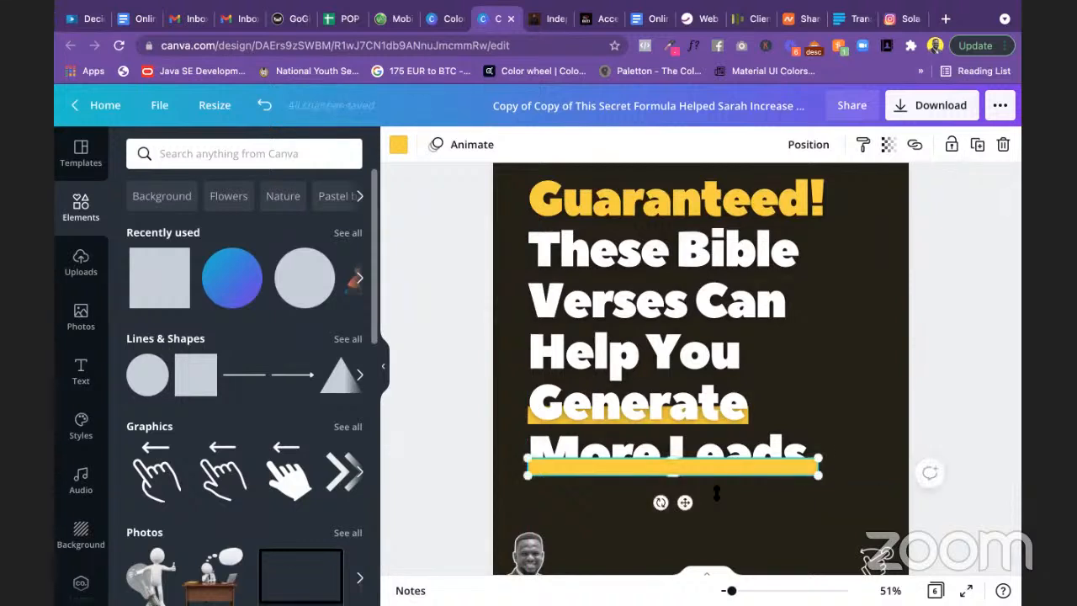
left_click(810, 144)
left_click(764, 190)
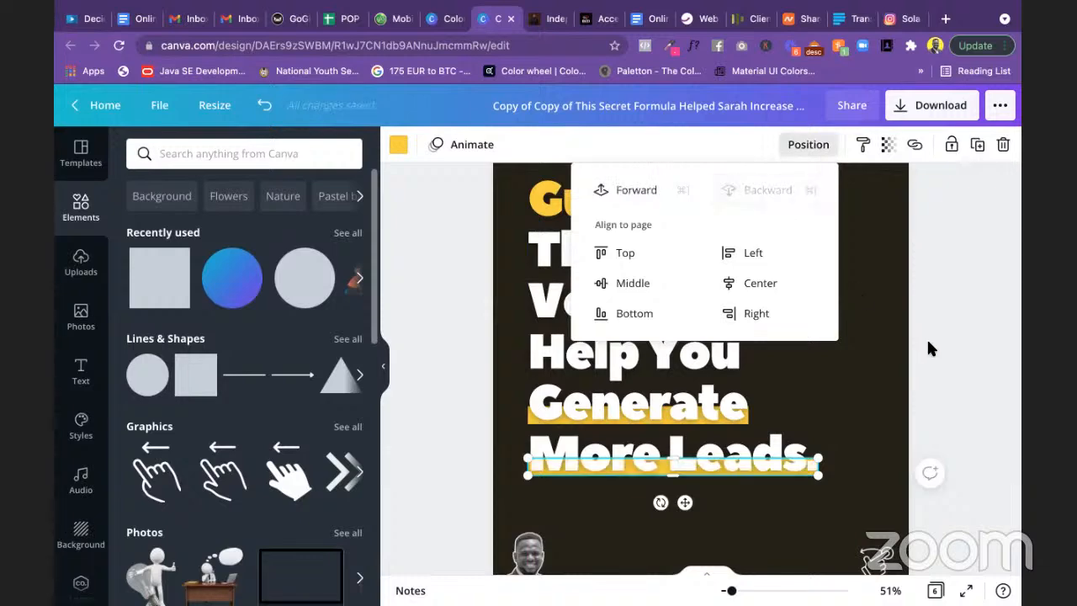
left_click(929, 348)
left_click(929, 348)
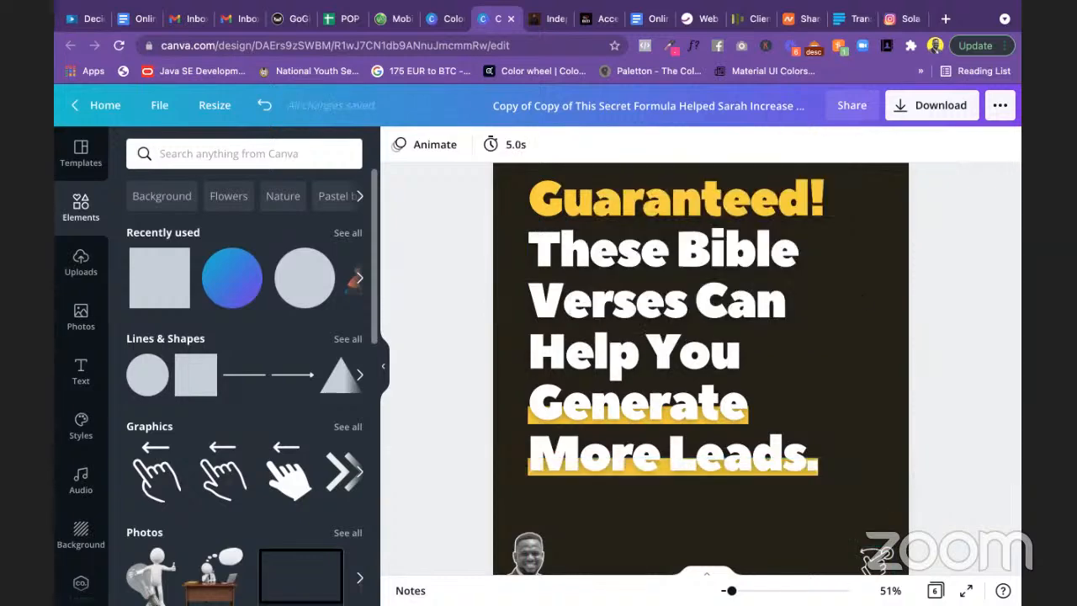
left_click_drag(731, 591, 724, 592)
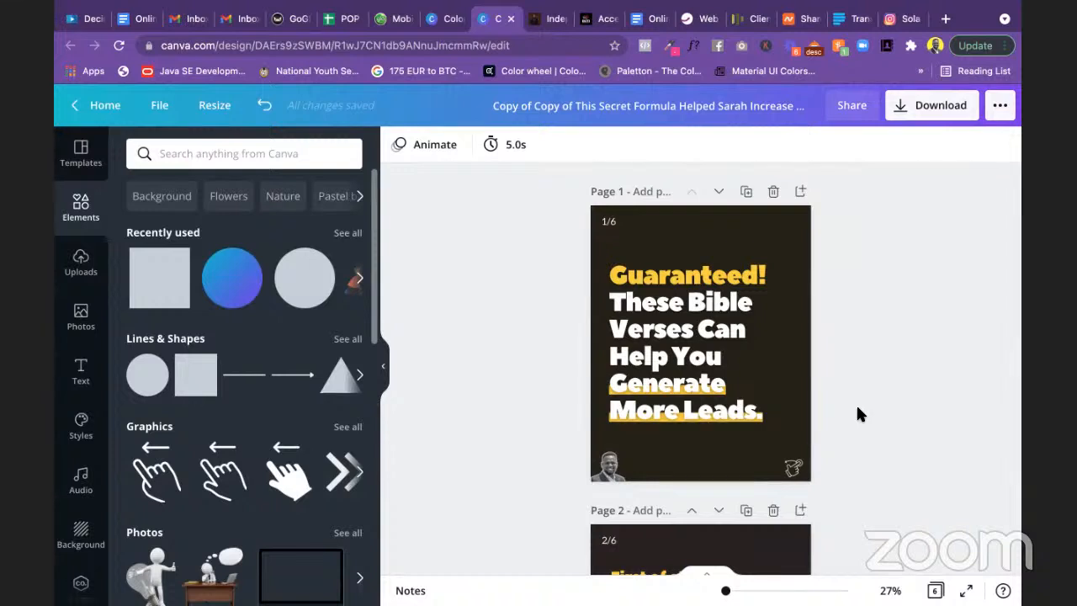
Step: Shrink the page 1 headline font from 95.2 to 93.2
left_click(680, 335)
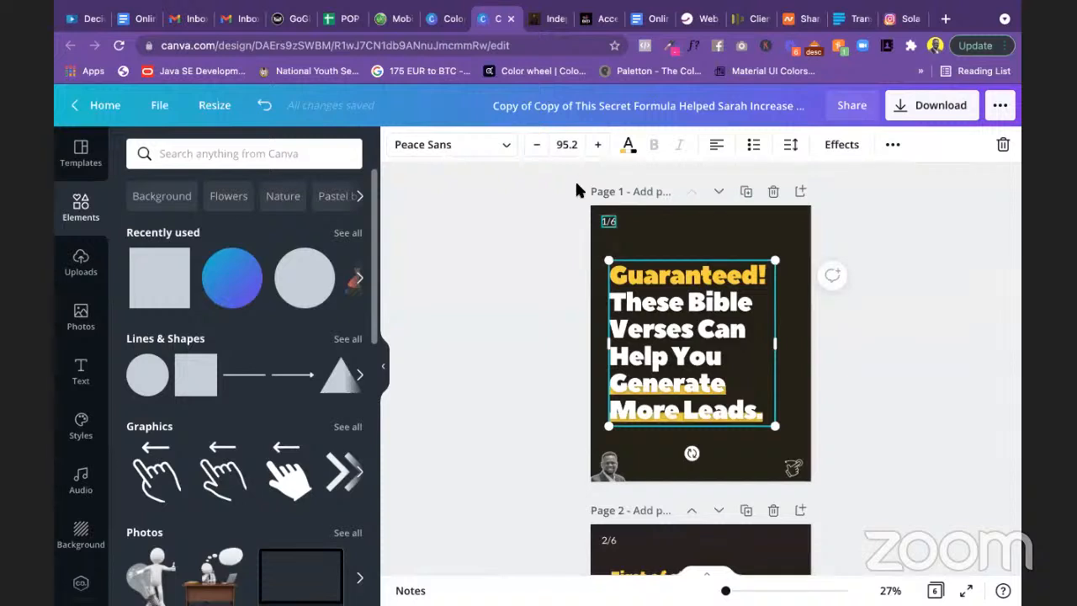
left_click(539, 146)
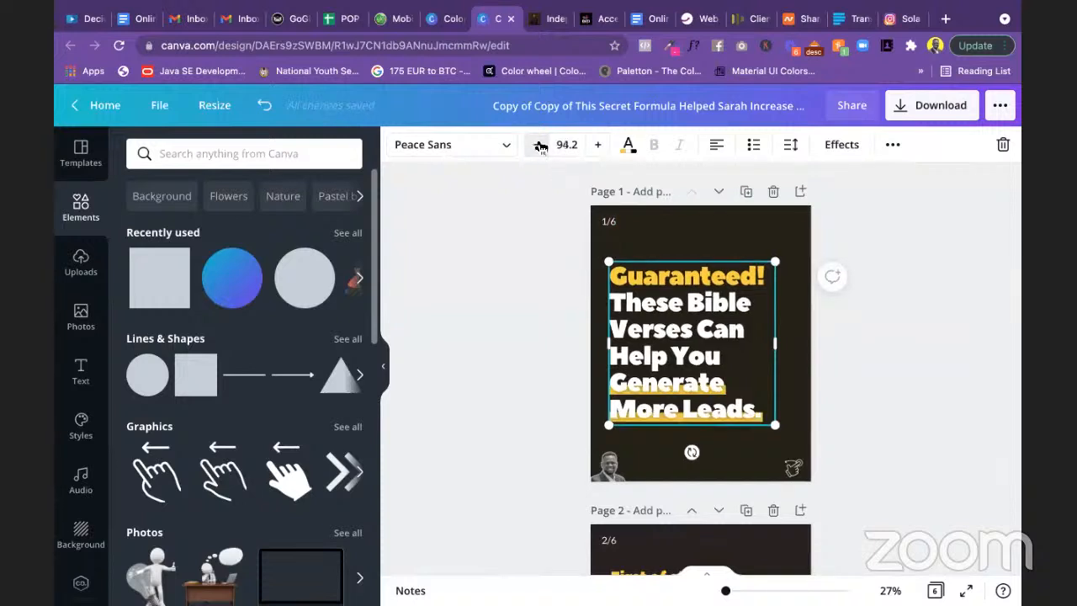
left_click(538, 145)
left_click(538, 146)
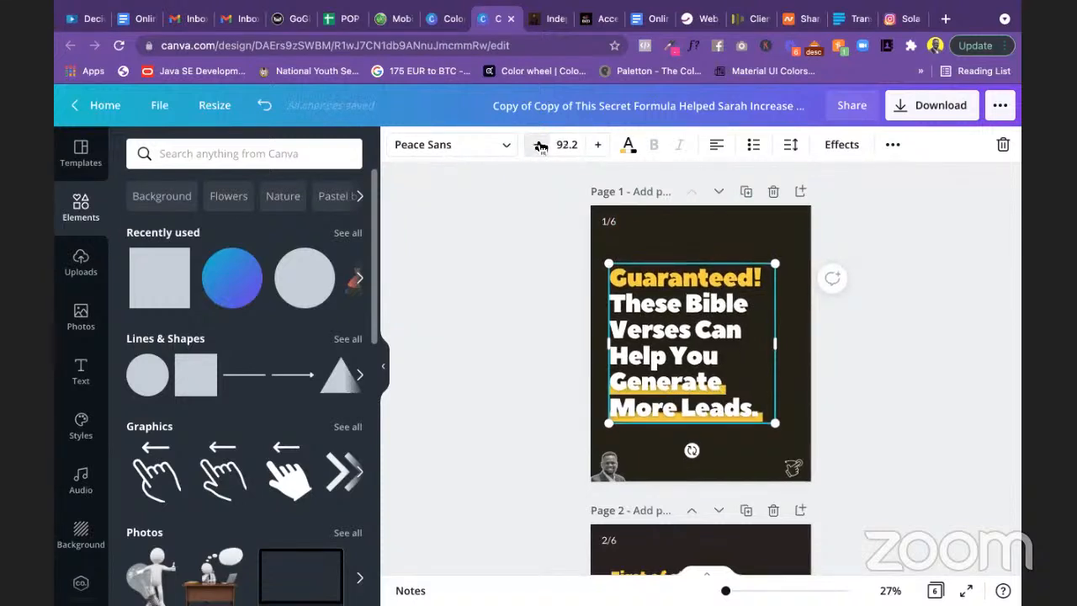
left_click(599, 145)
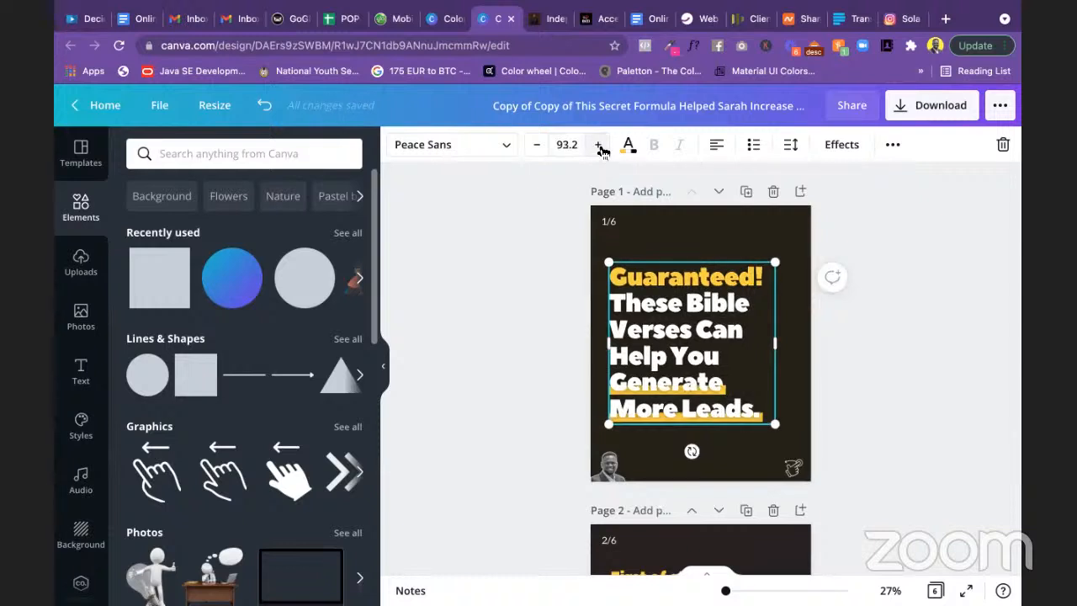
left_click(919, 357)
Step: Nudge the headline into position on page 1 with small moves and arrow keys
left_click(702, 344)
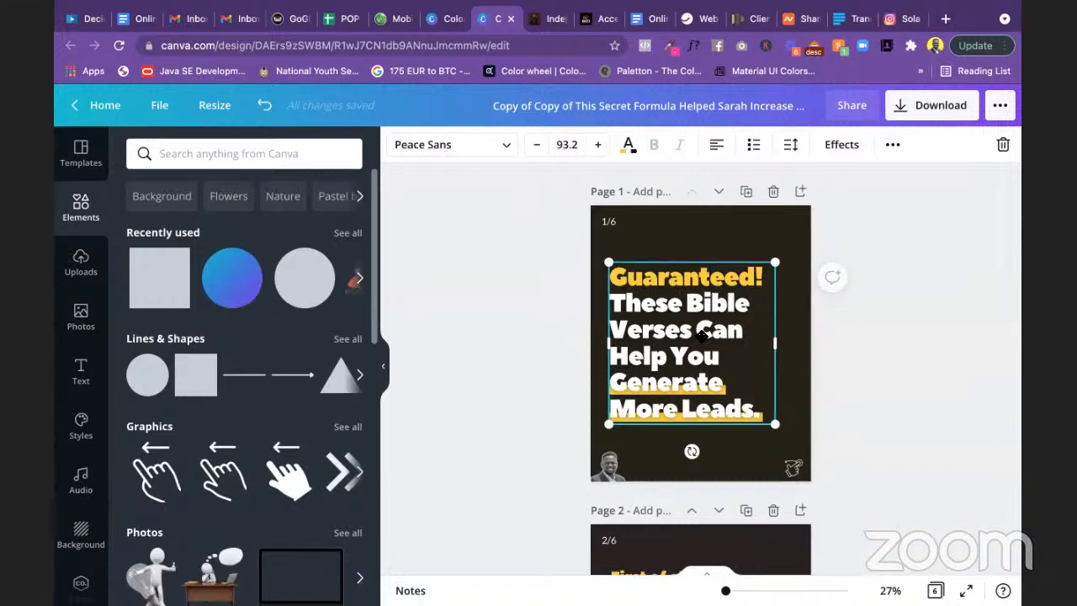
left_click_drag(702, 337, 702, 334)
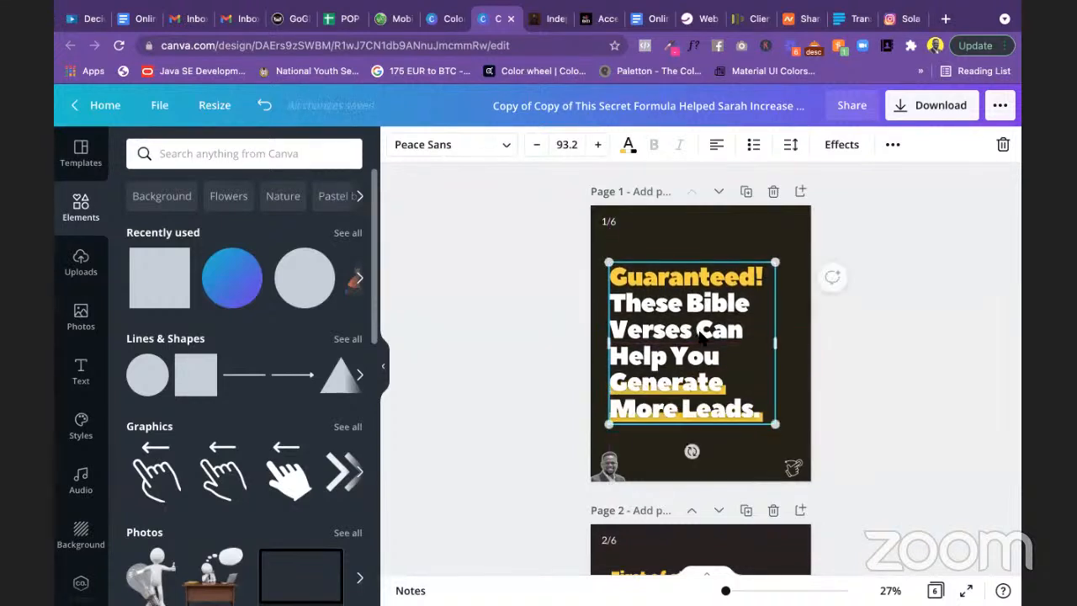
key("Down")
key("Down")
key("Down")
key("Down")
key("Down")
key("Down")
key("Down")
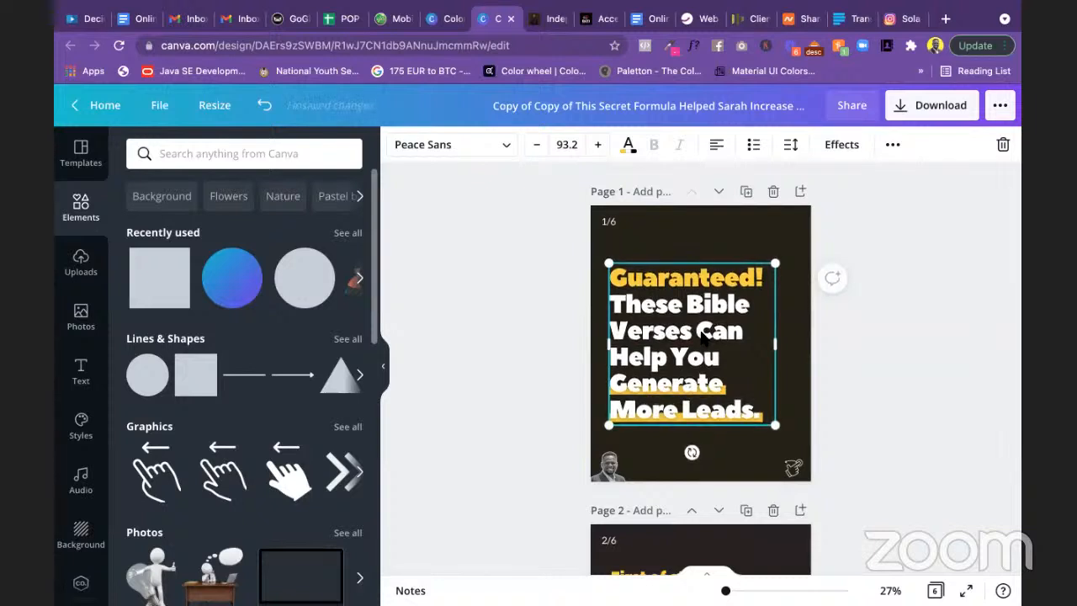
key("Down")
key("Down")
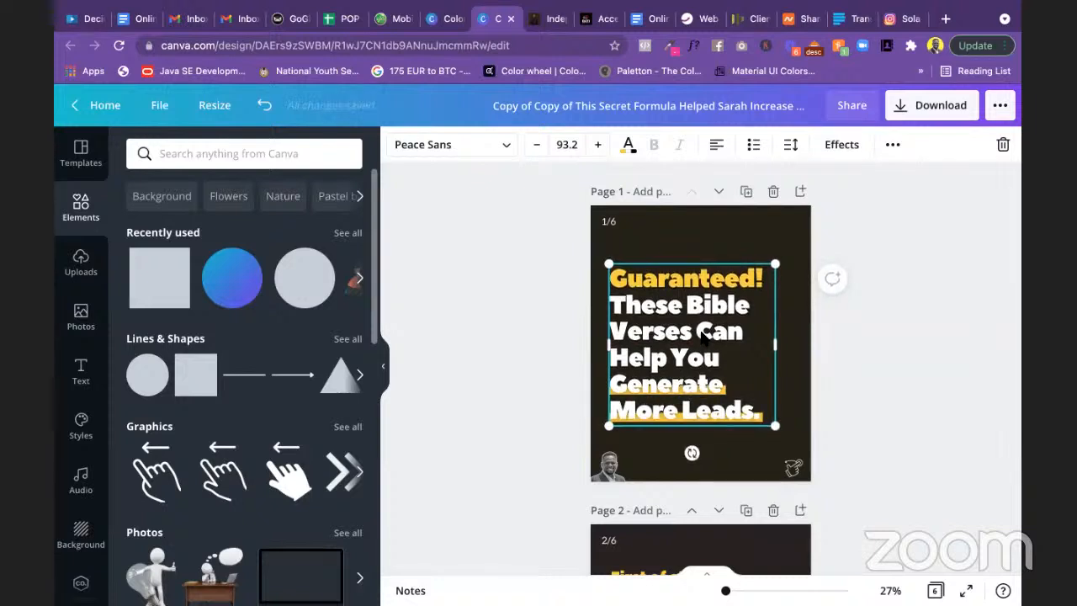
key("Up")
key("Up")
key("Up")
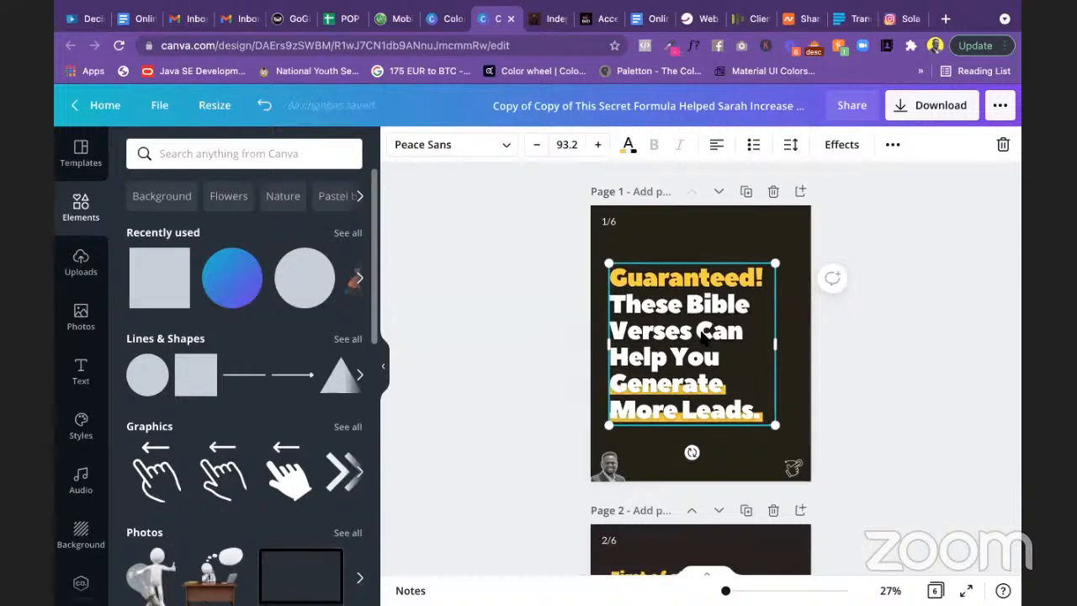
key("Up")
key("Up")
key("Up")
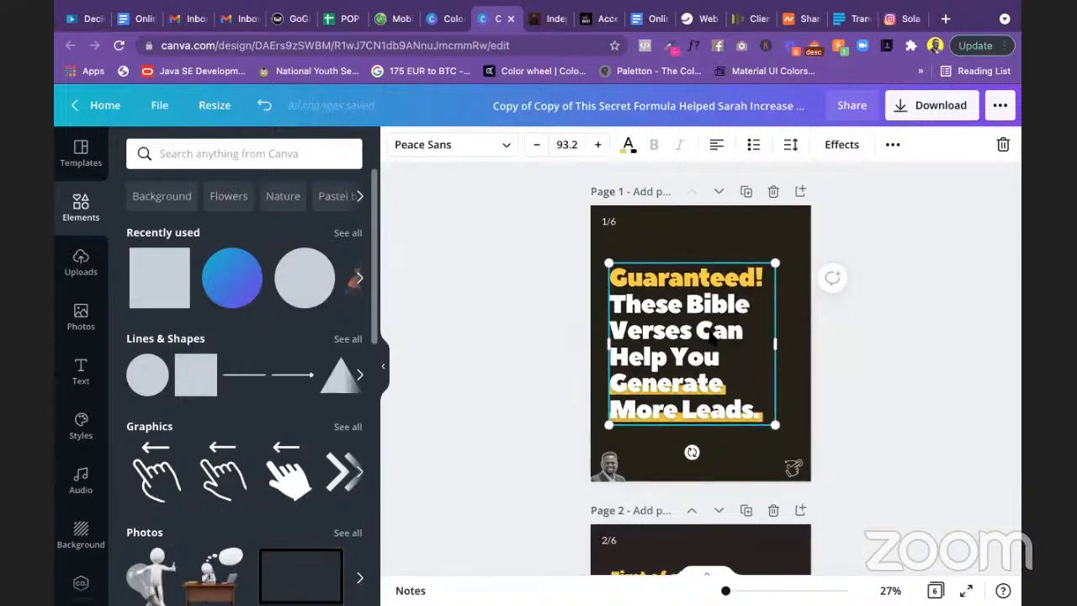
left_click(984, 390)
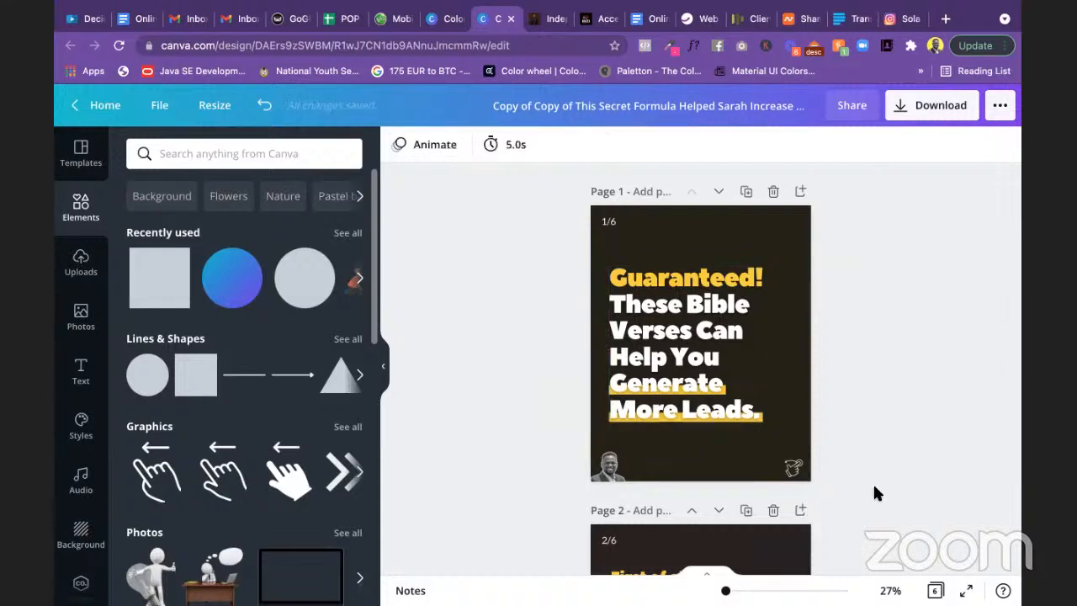
left_click_drag(725, 590, 729, 590)
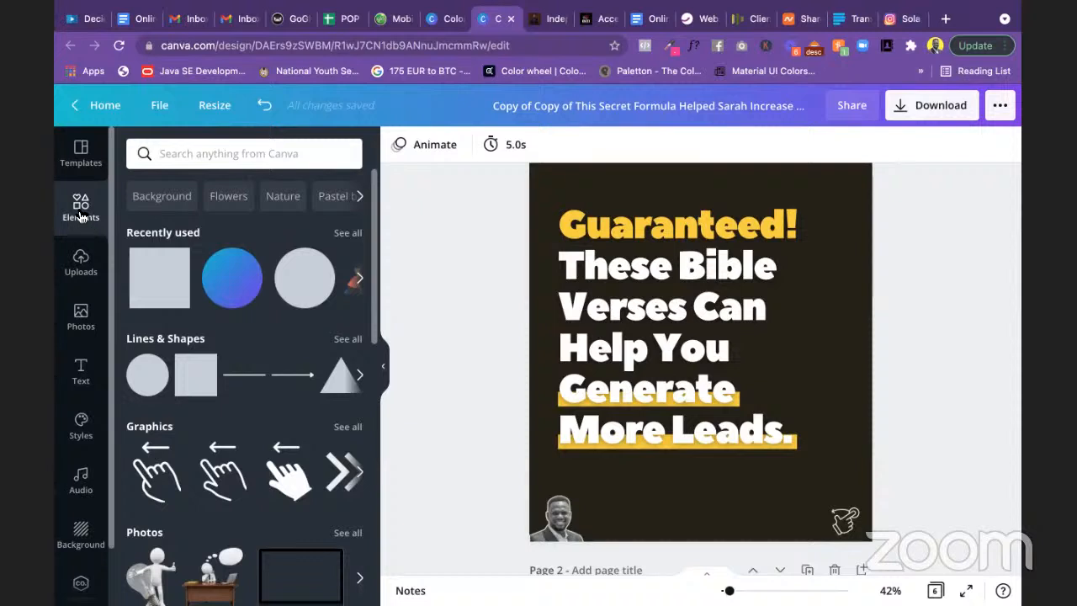
Step: Search Elements for 'bible' and browse the results
left_click(226, 152)
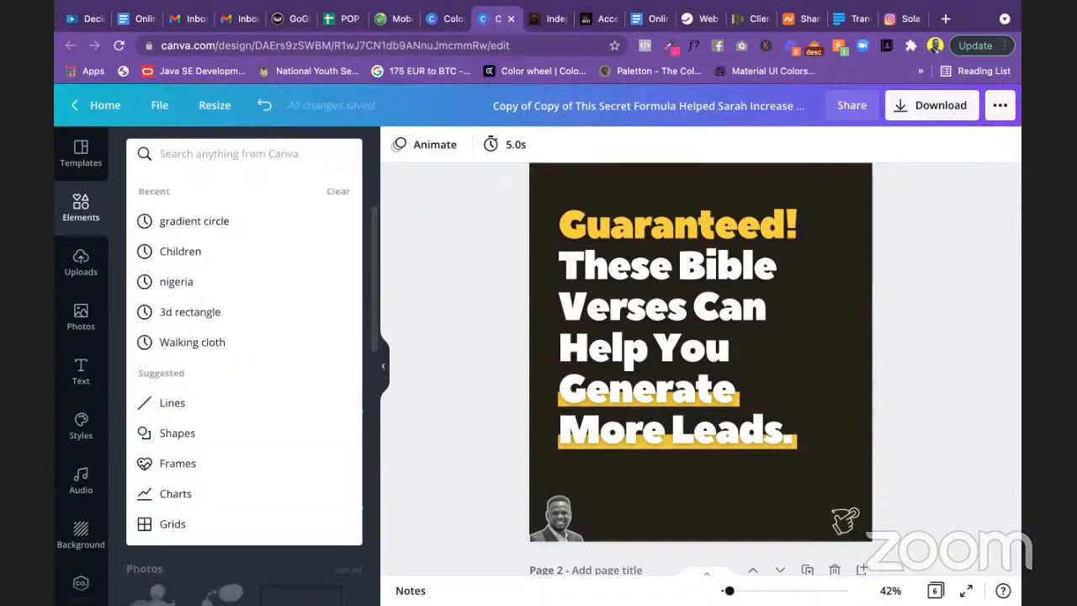
type("bible")
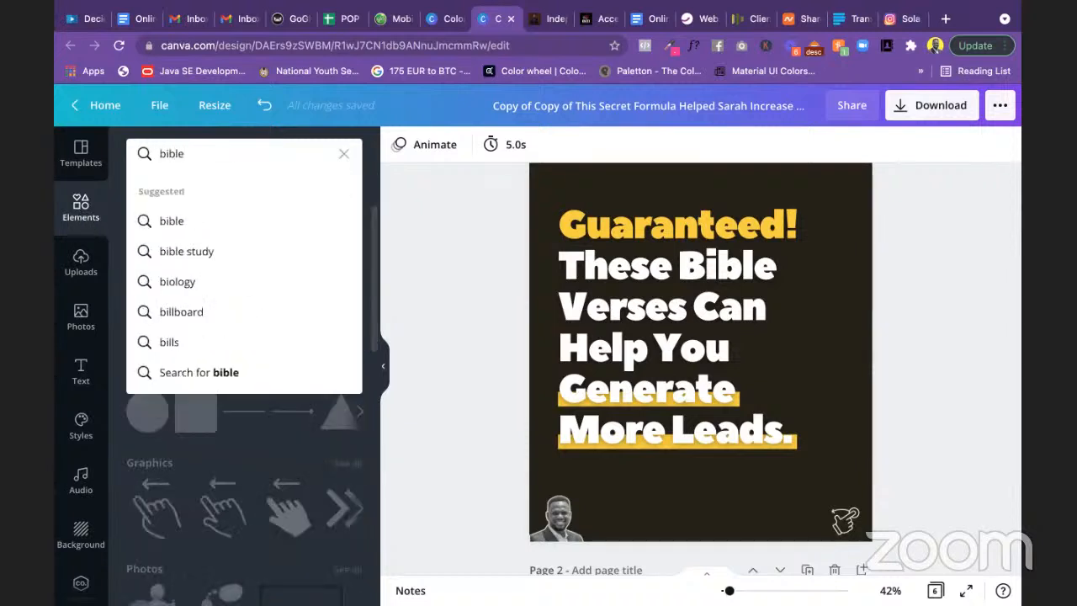
key("Return")
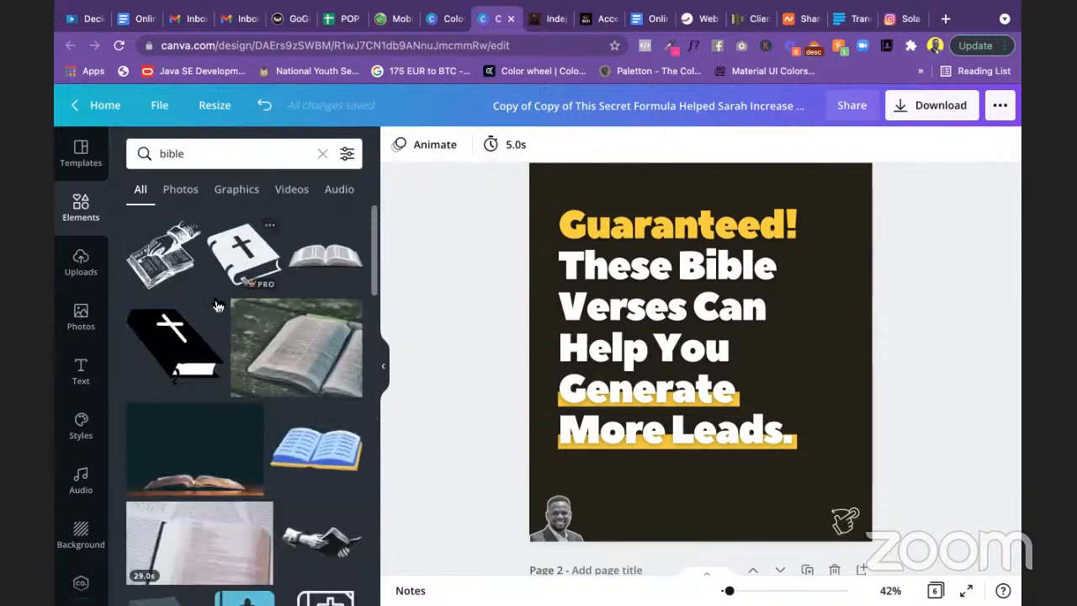
scroll(192, 354, "down", 1)
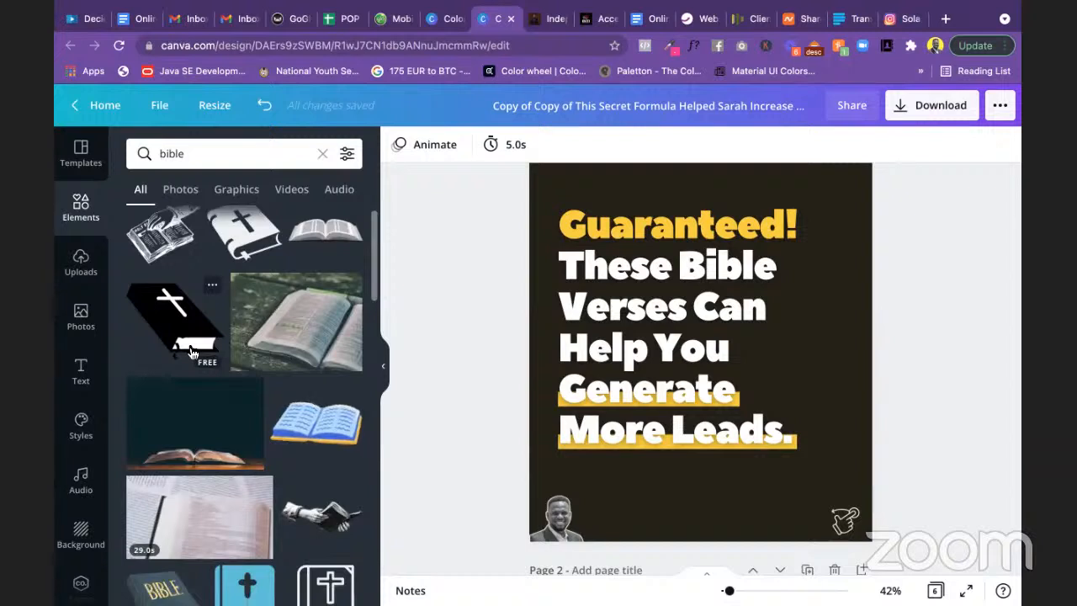
scroll(201, 378, "down", 3)
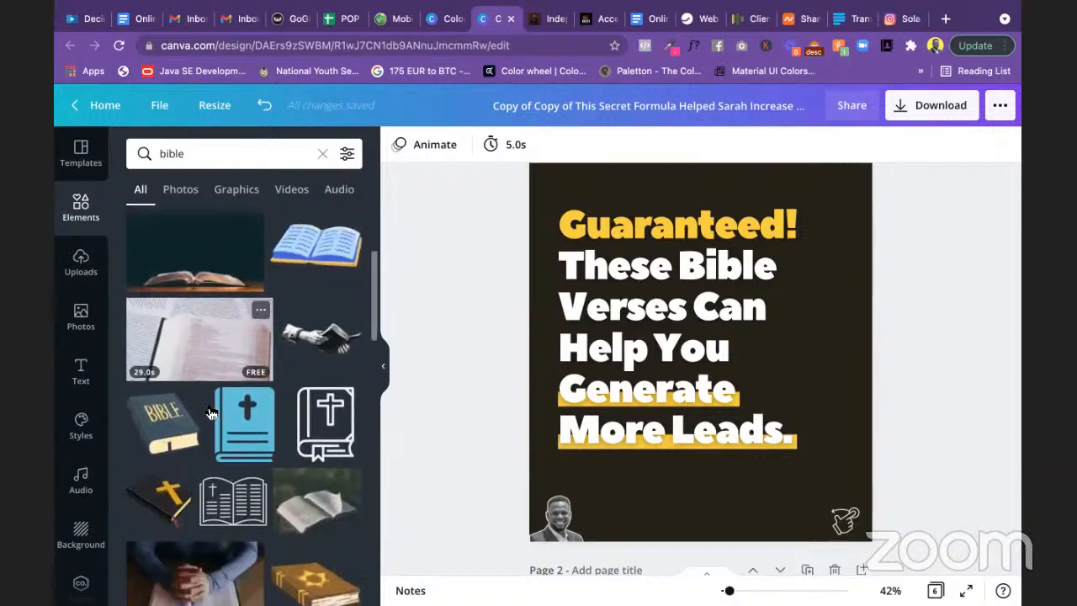
scroll(211, 412, "down", 2)
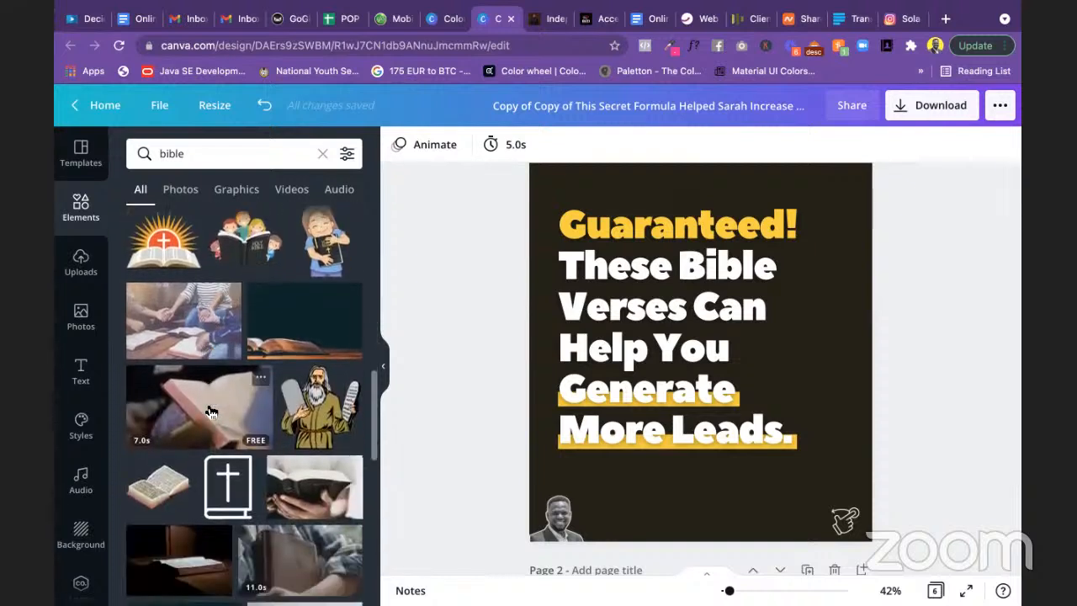
scroll(210, 411, "down", 1)
scroll(210, 411, "down", 2)
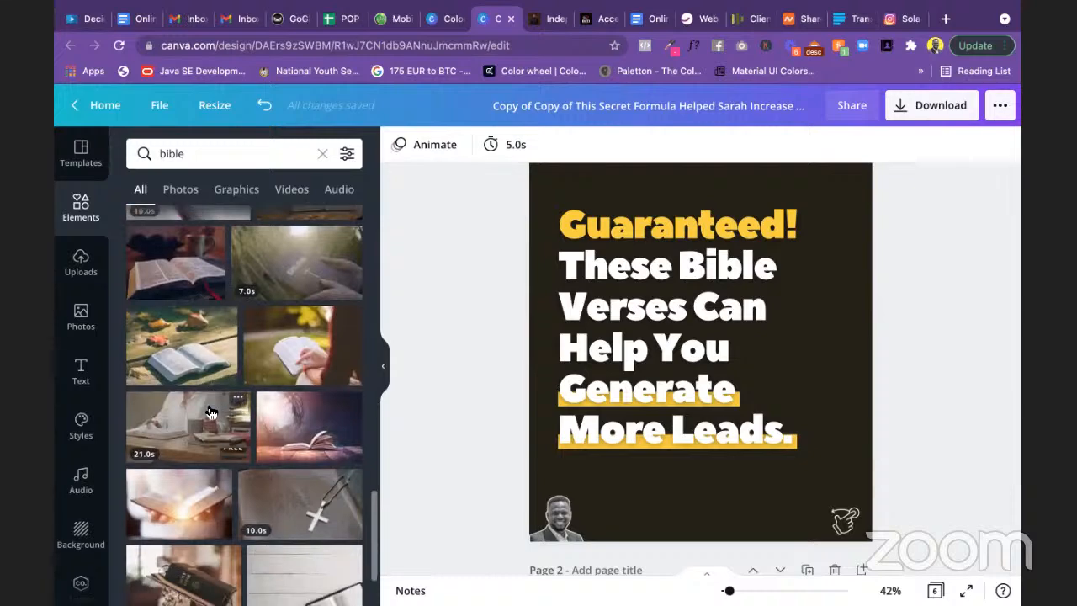
scroll(211, 412, "down", 8)
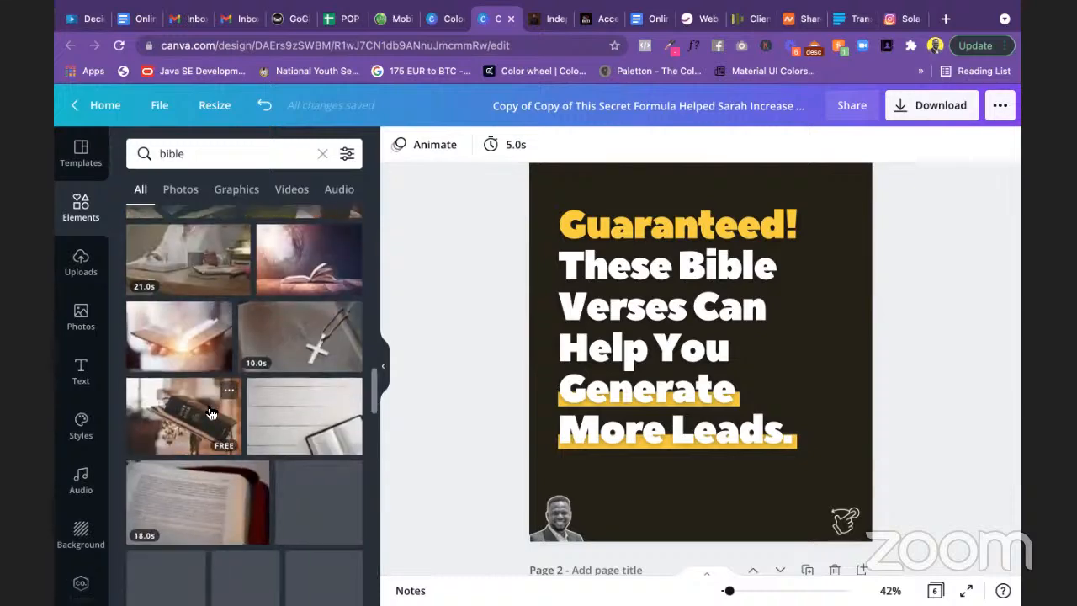
Step: Filter to Photos and add the woman-holding-a-Bible photo to page 1
left_click(180, 189)
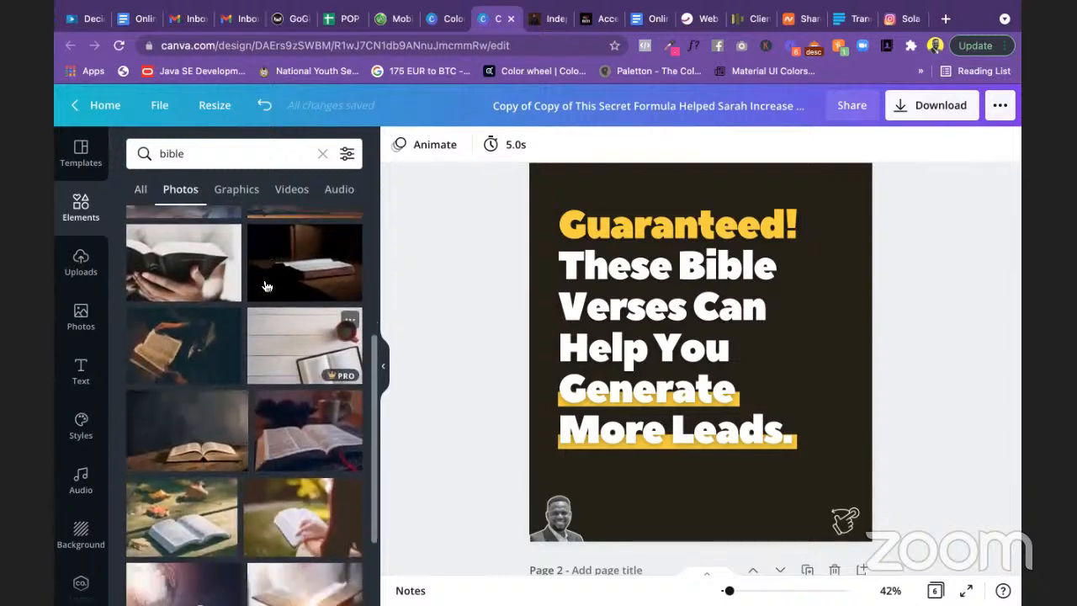
scroll(286, 354, "down", 5)
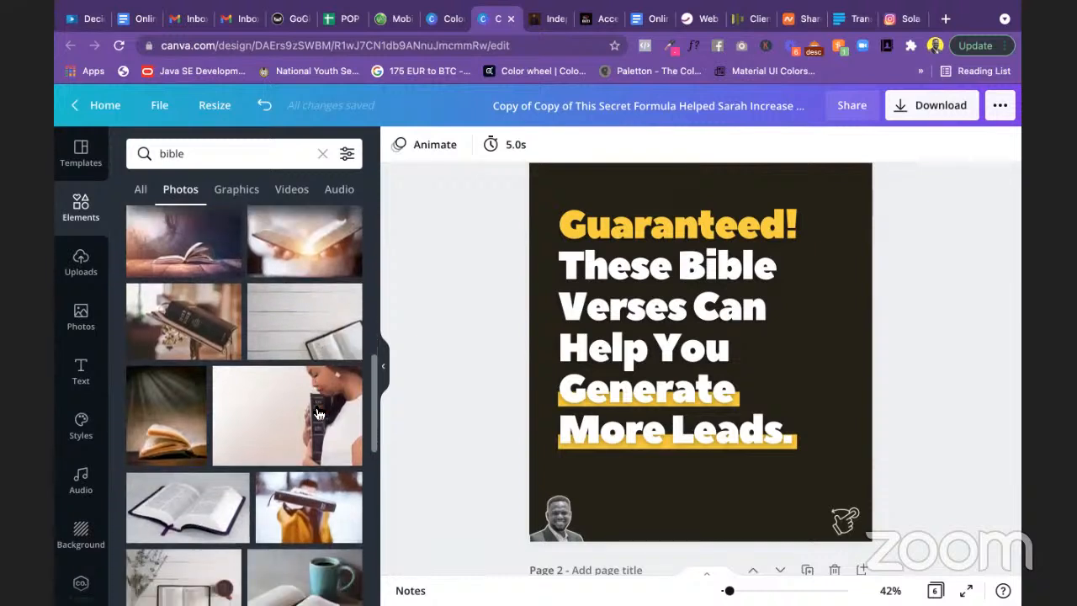
scroll(315, 395, "down", 1)
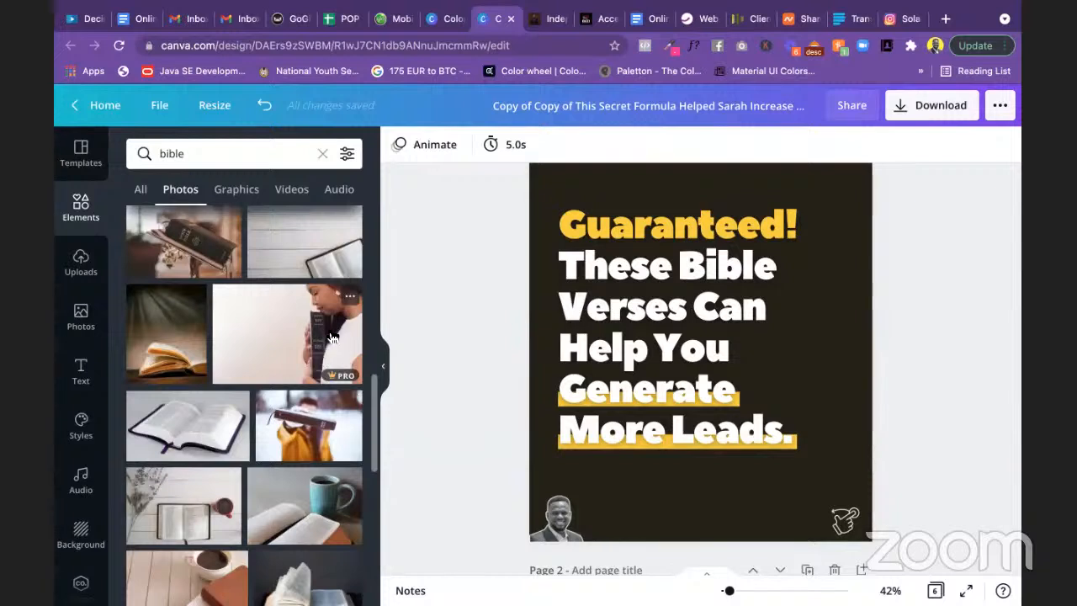
left_click(331, 336)
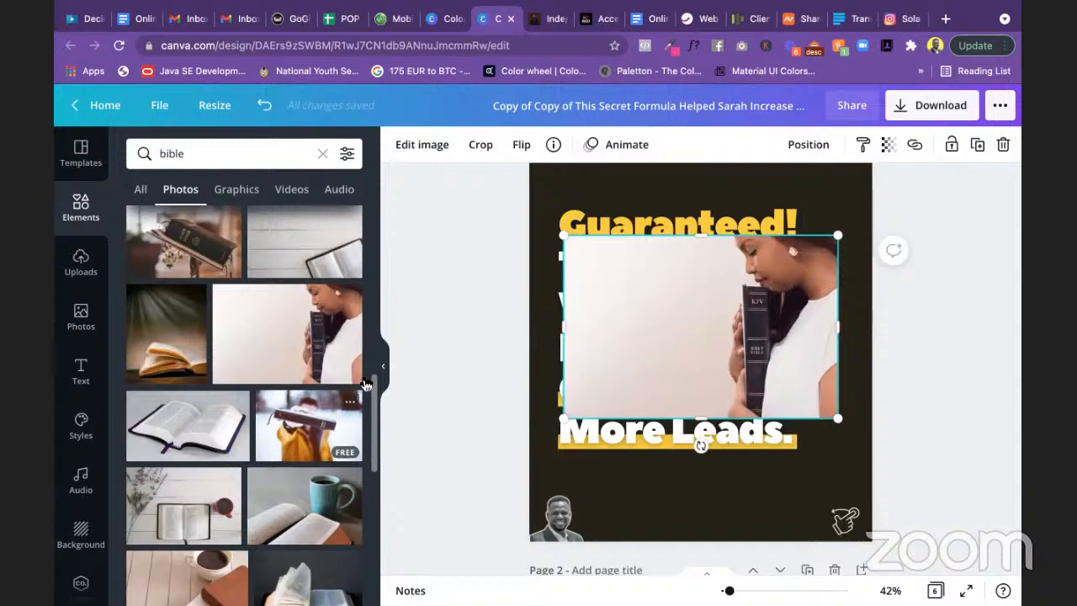
scroll(362, 370, "down", 3)
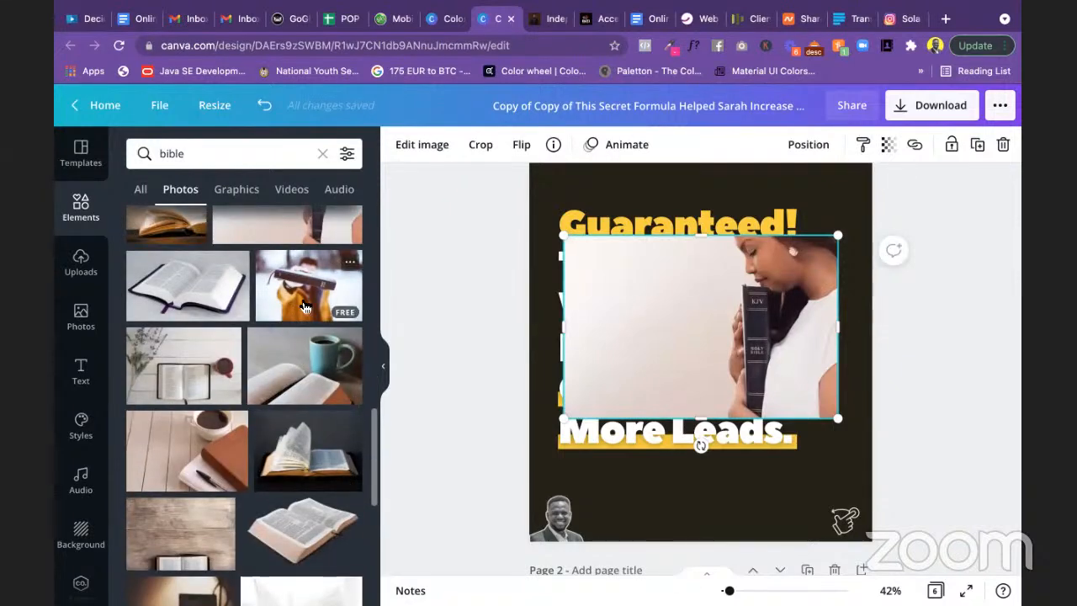
scroll(299, 410, "down", 4)
scroll(296, 408, "down", 8)
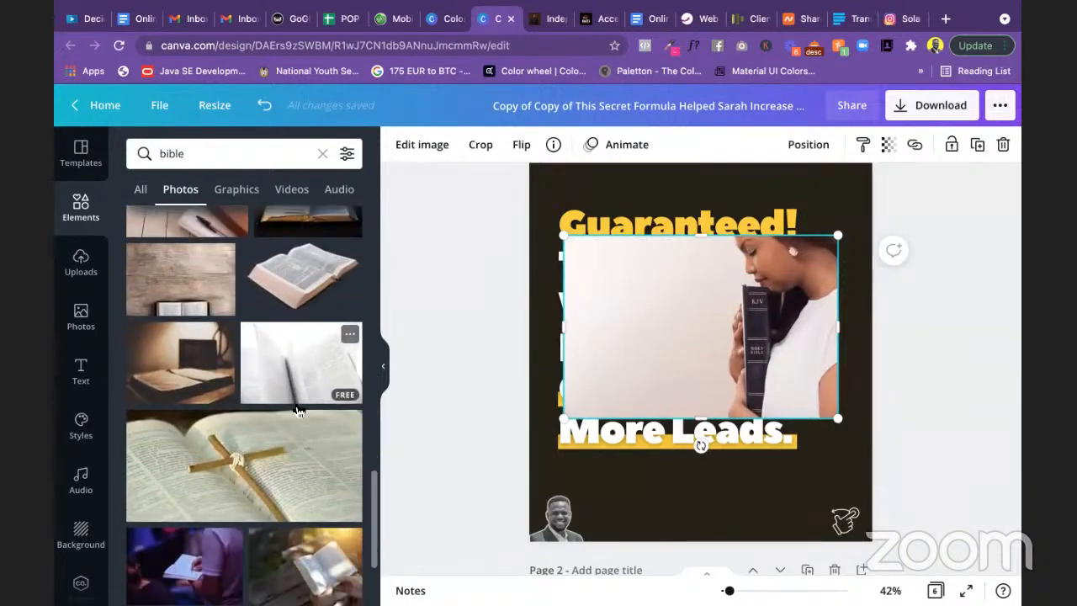
scroll(295, 409, "down", 1)
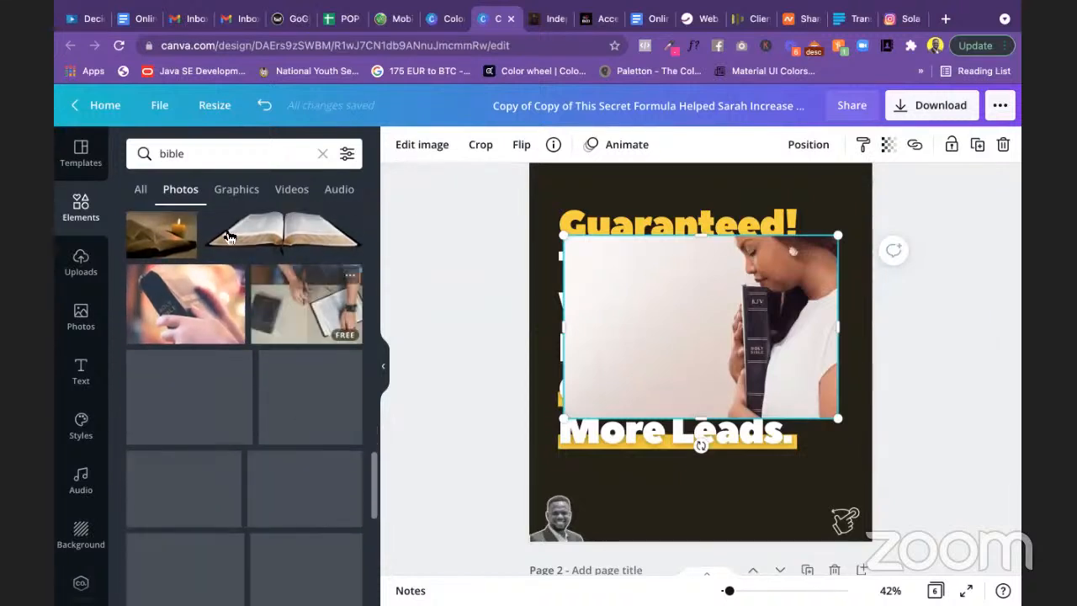
left_click_drag(205, 155, 145, 151)
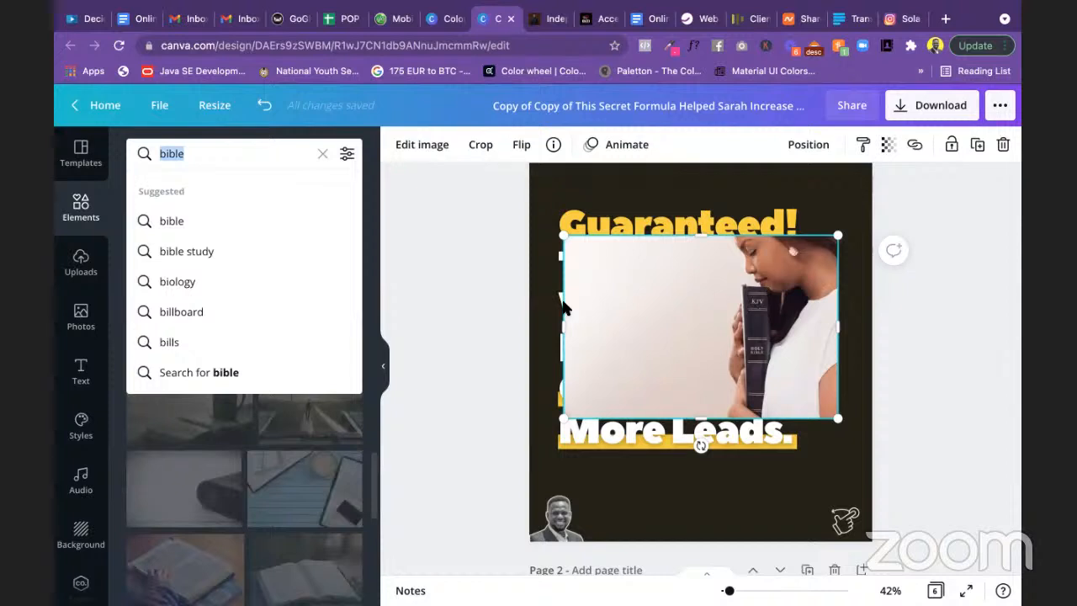
Step: Search Elements for 'woman holding bible' and browse the Photos results
type("wom")
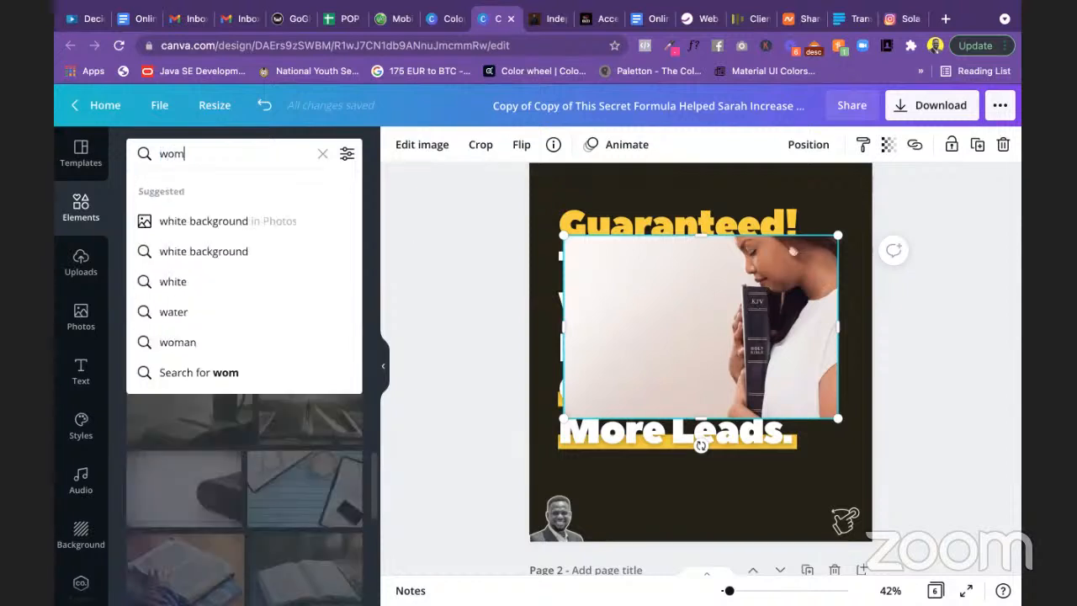
key("BackSpace")
key("BackSpace")
type("w")
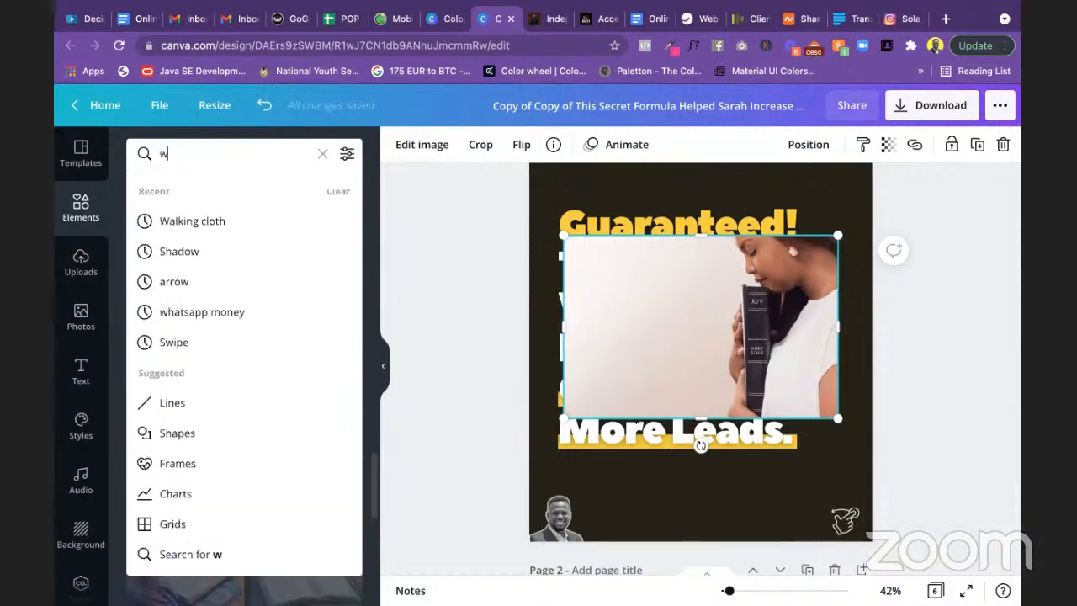
type("oman ho")
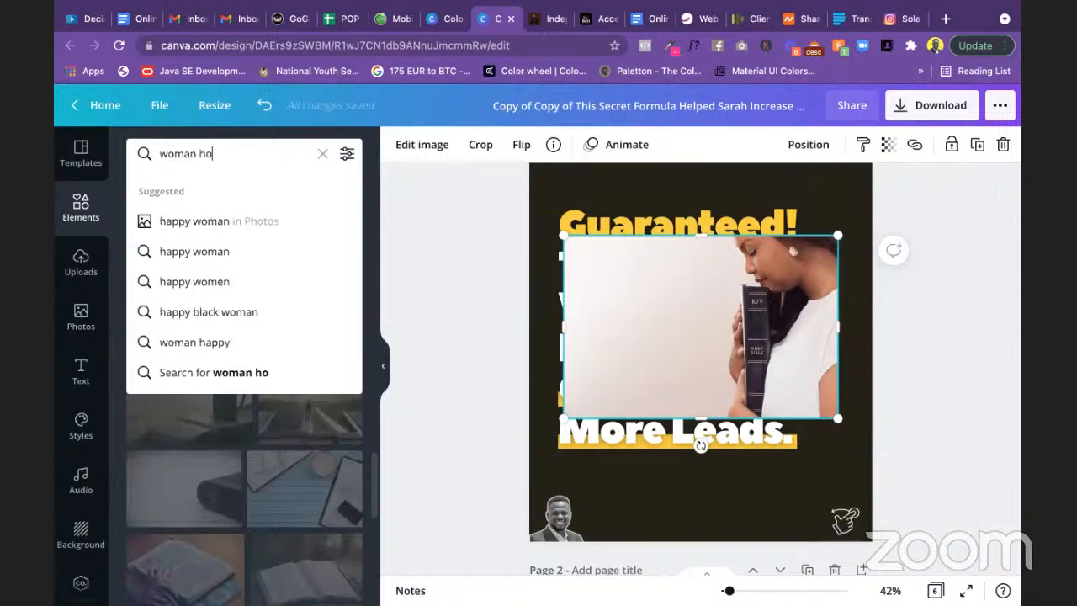
type("lding bible")
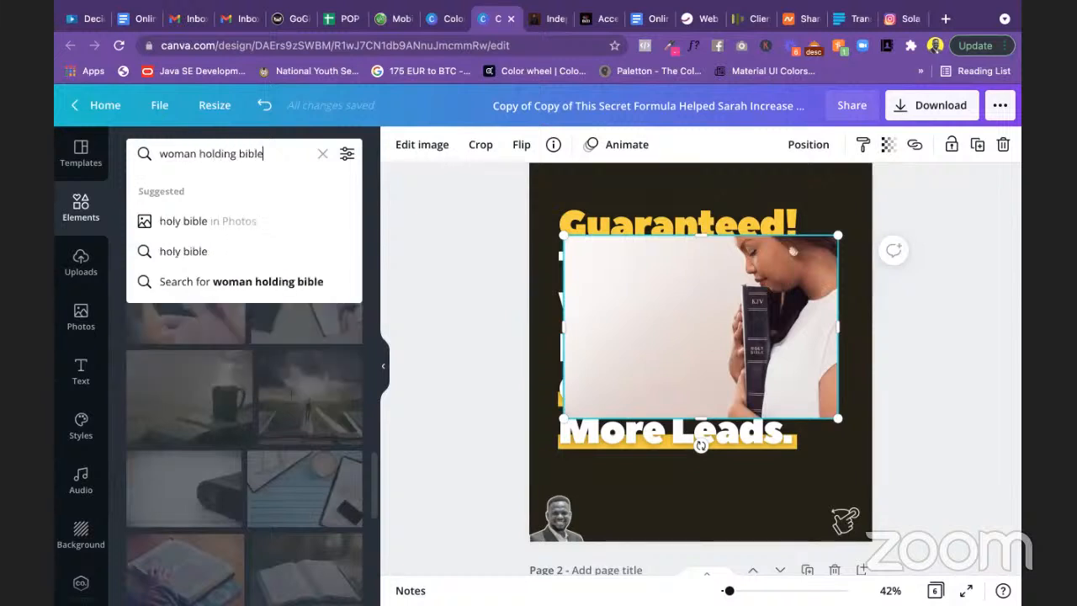
key("Return")
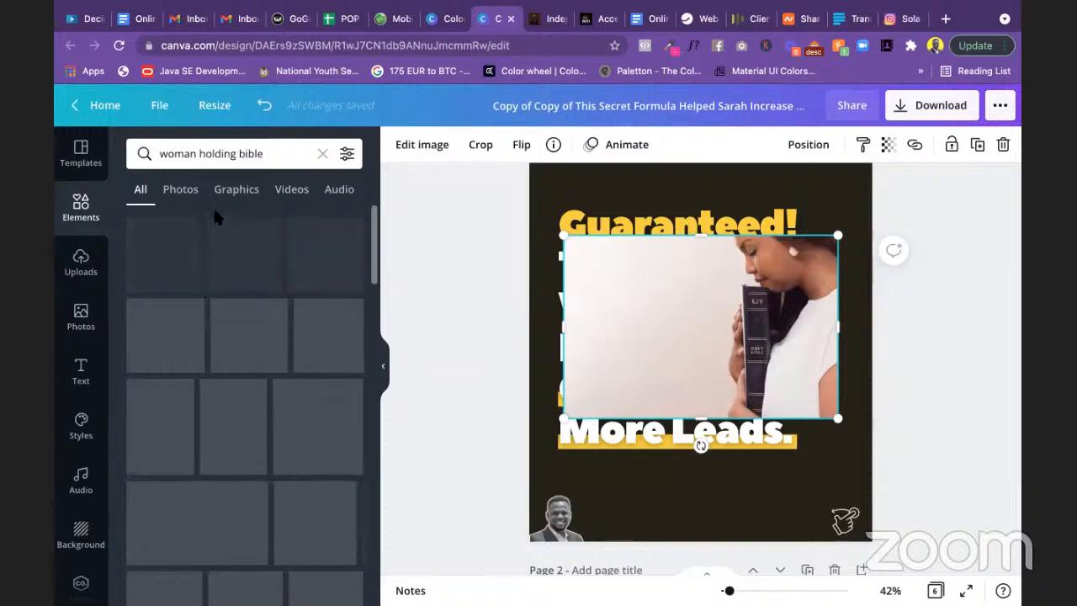
left_click(182, 195)
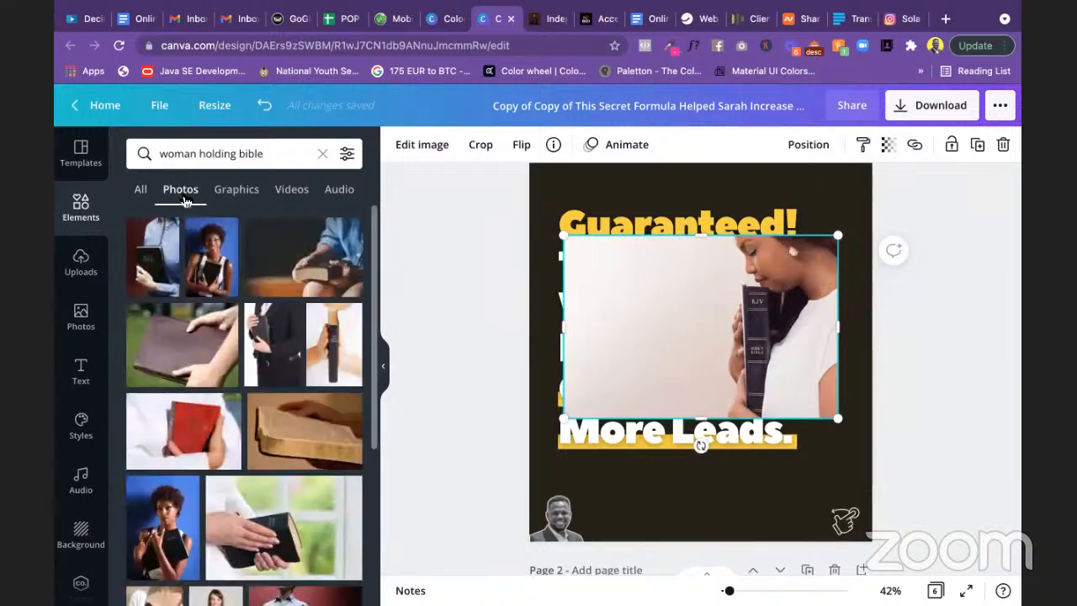
scroll(261, 411, "down", 2)
scroll(261, 410, "down", 5)
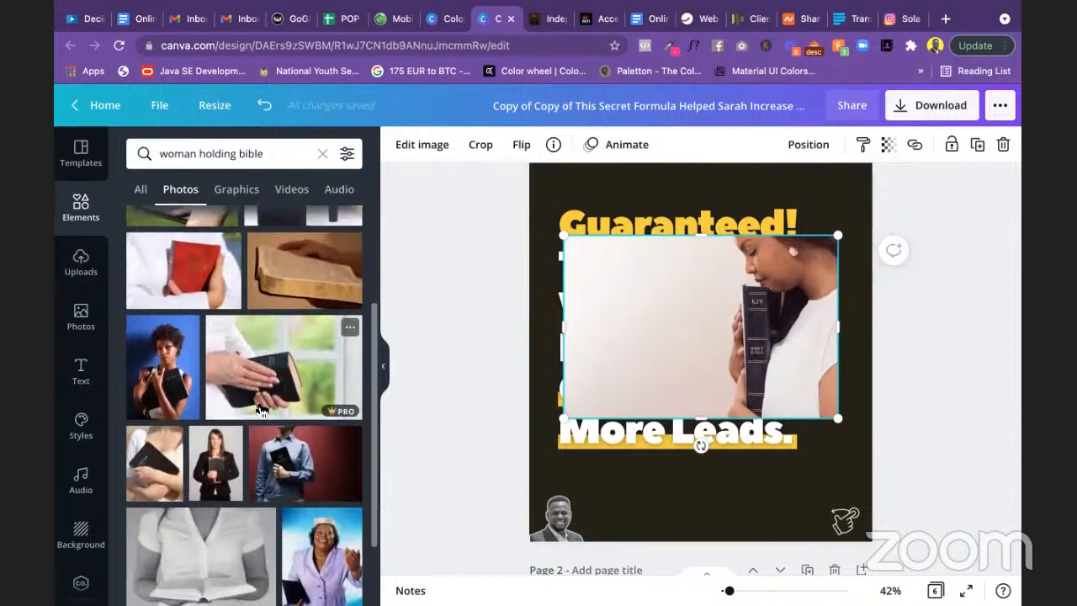
scroll(260, 410, "down", 3)
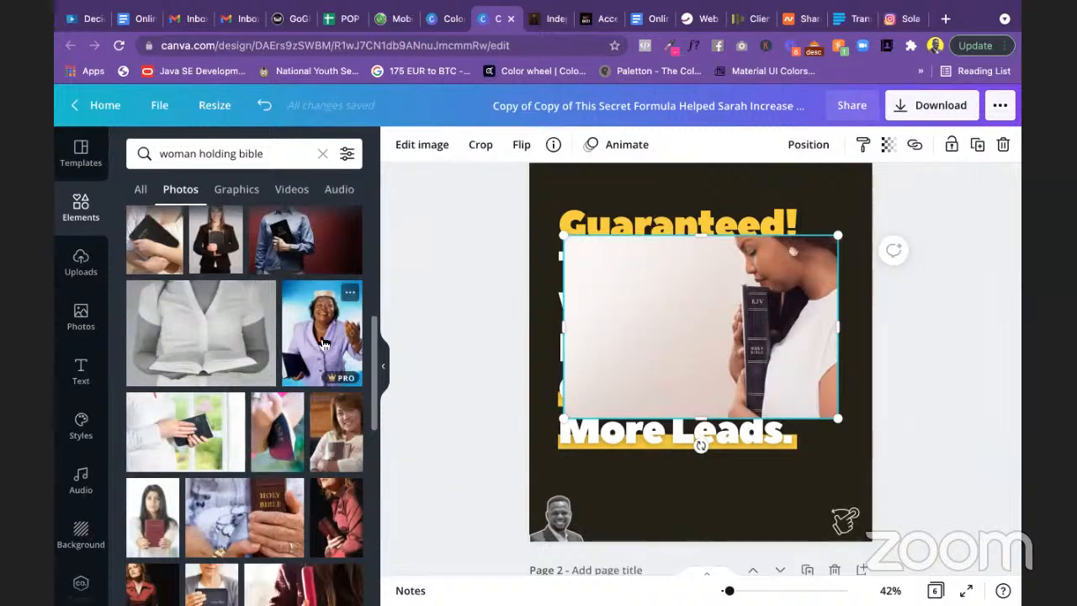
Step: Add the purple-suit woman photo, shrink it, and place it at the page's top right
left_click(323, 345)
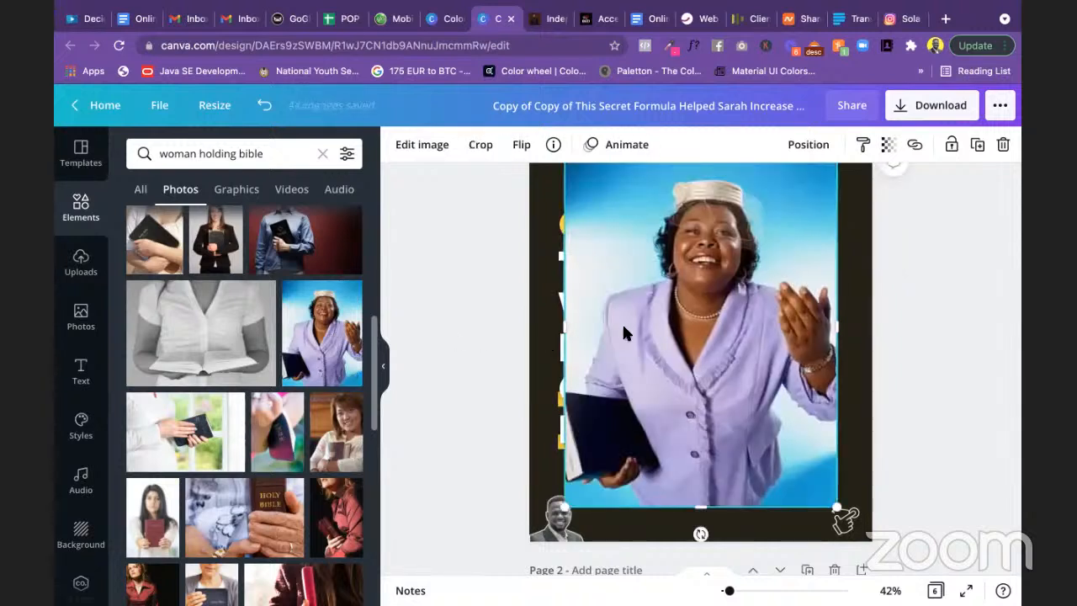
scroll(657, 333, "up", 1)
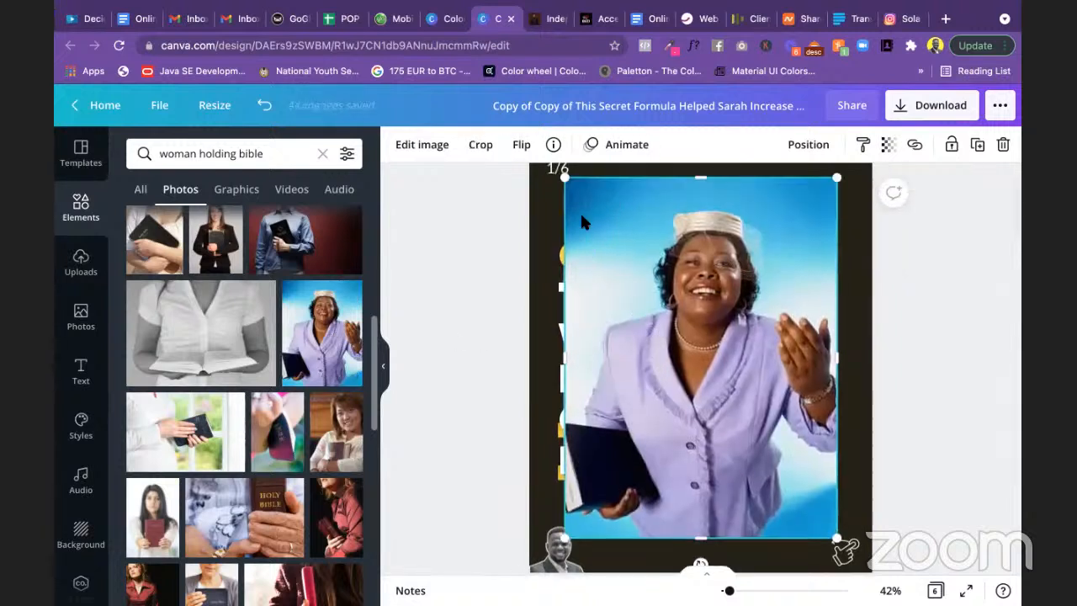
left_click_drag(562, 173, 694, 350)
left_click_drag(782, 404, 788, 217)
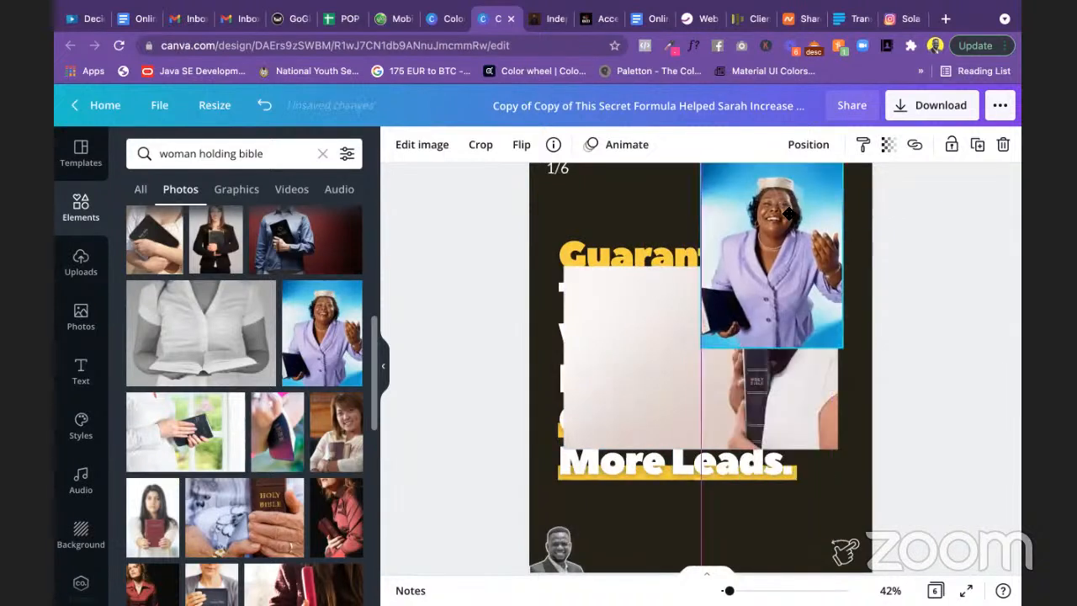
scroll(286, 361, "down", 4)
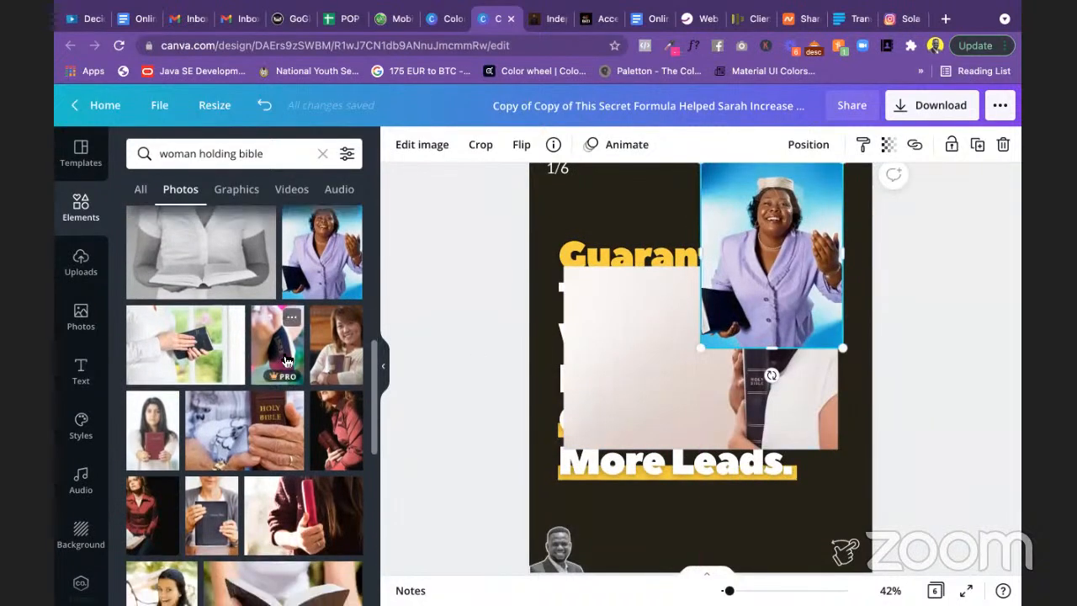
scroll(286, 362, "down", 10)
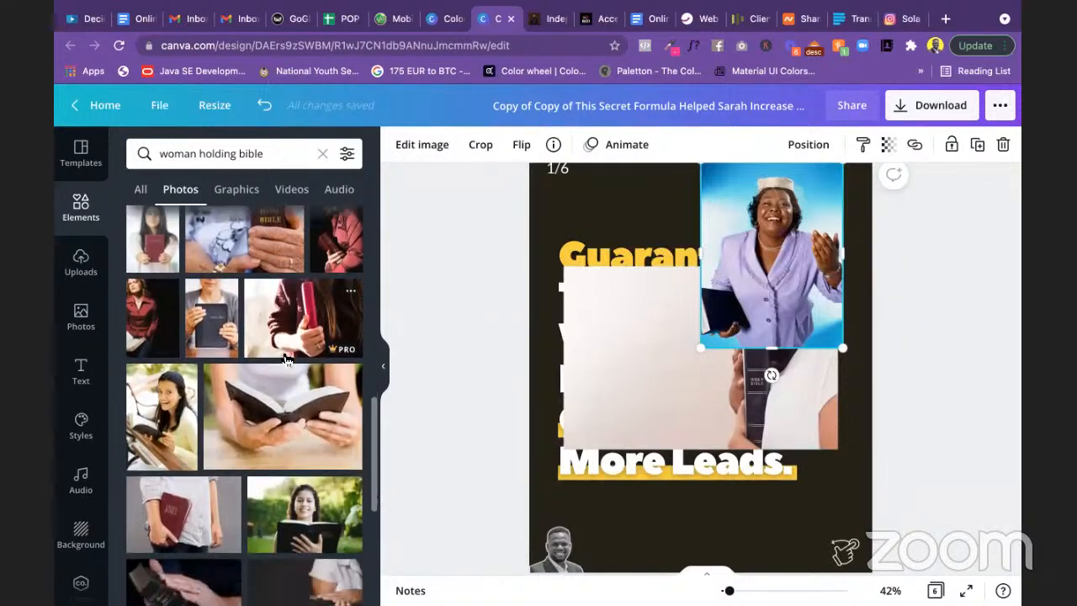
scroll(286, 362, "down", 5)
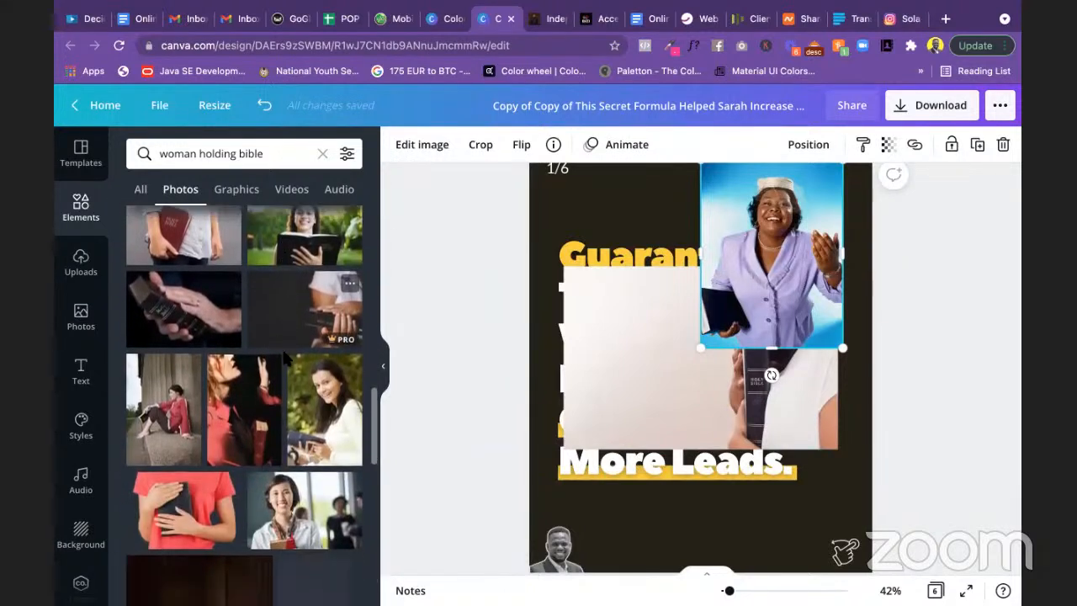
scroll(236, 232, "down", 10)
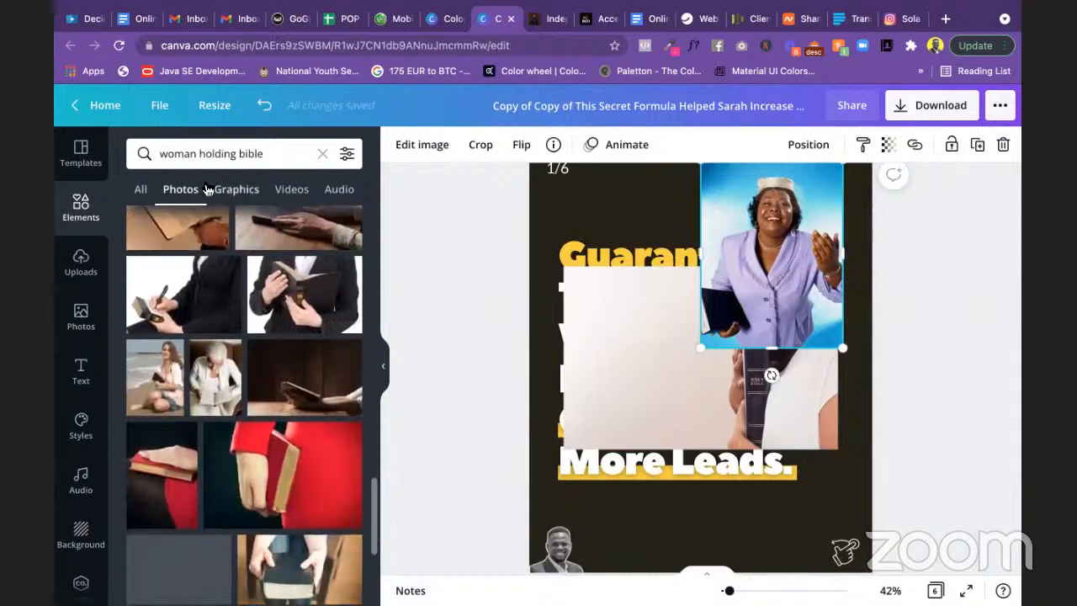
Step: Search Photos for 'black woman holding bible'
left_click(158, 155)
type("balck")
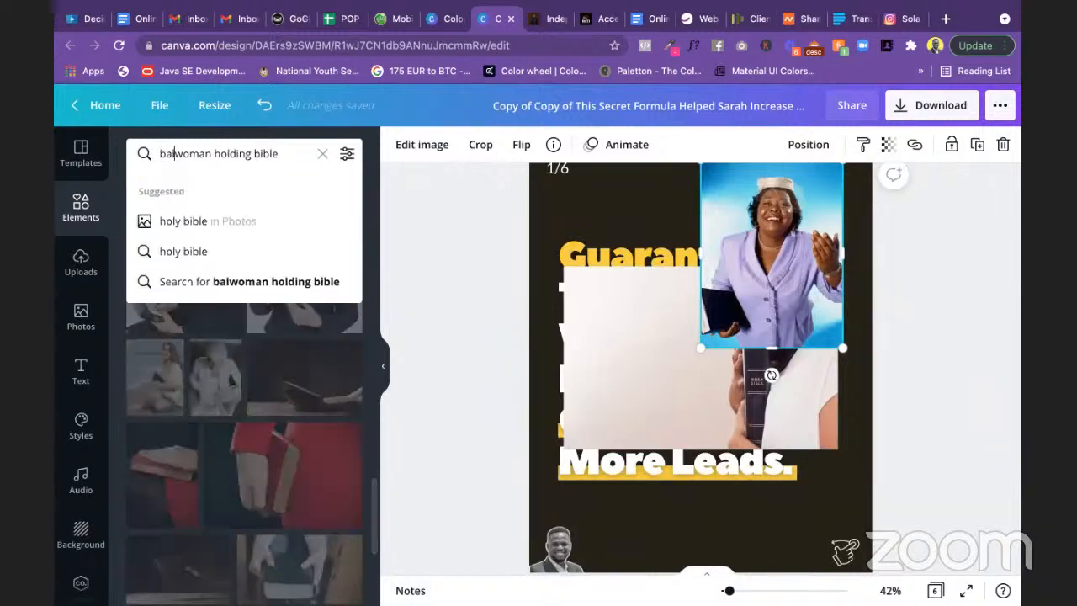
key("BackSpace")
key("BackSpace")
key("BackSpace")
key("BackSpace")
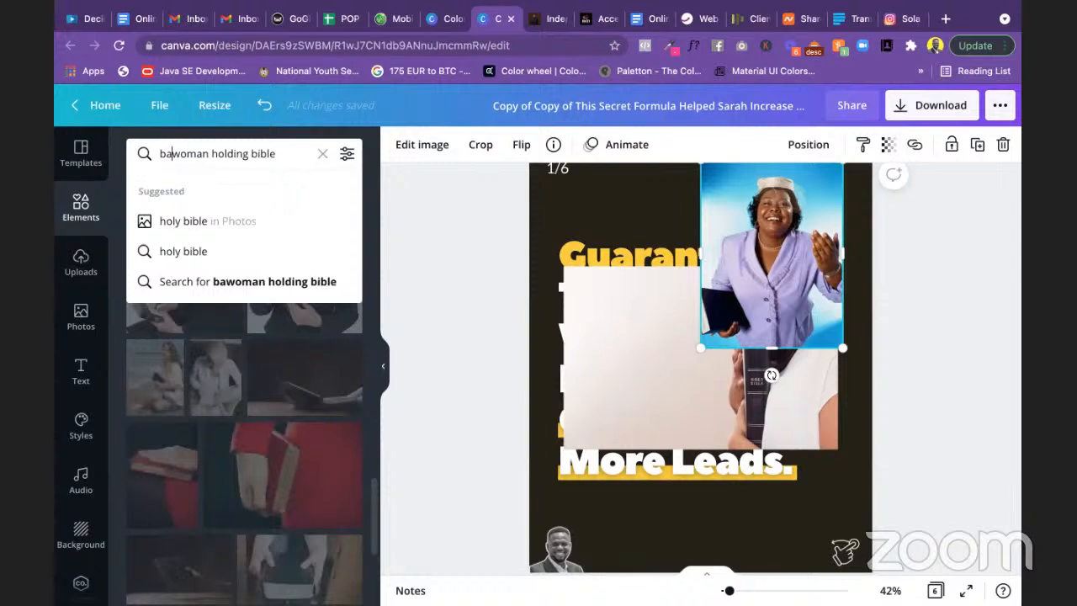
type("lack")
key("Return")
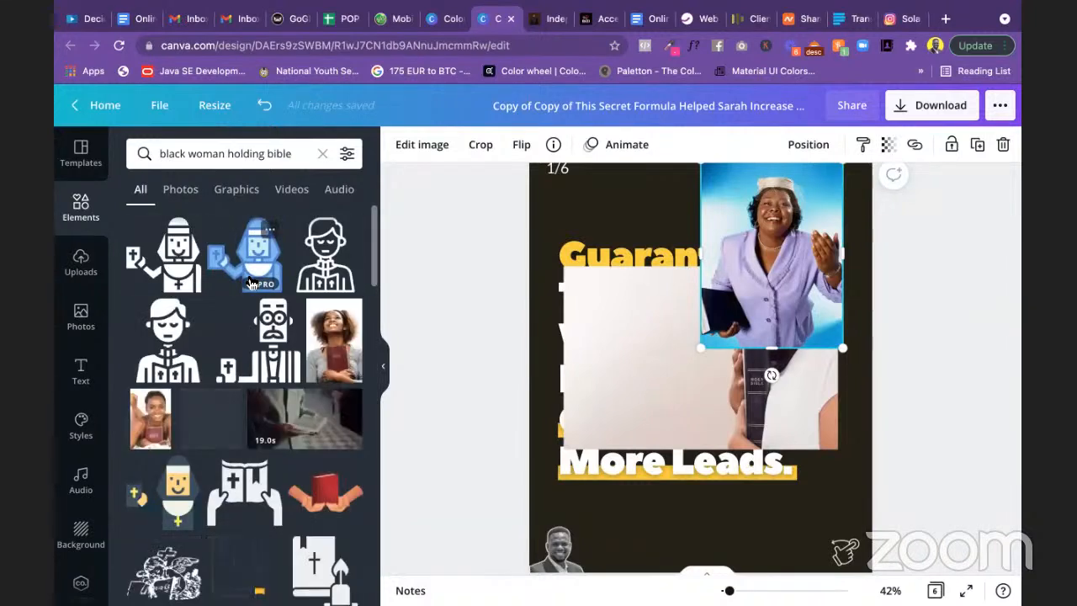
left_click(190, 191)
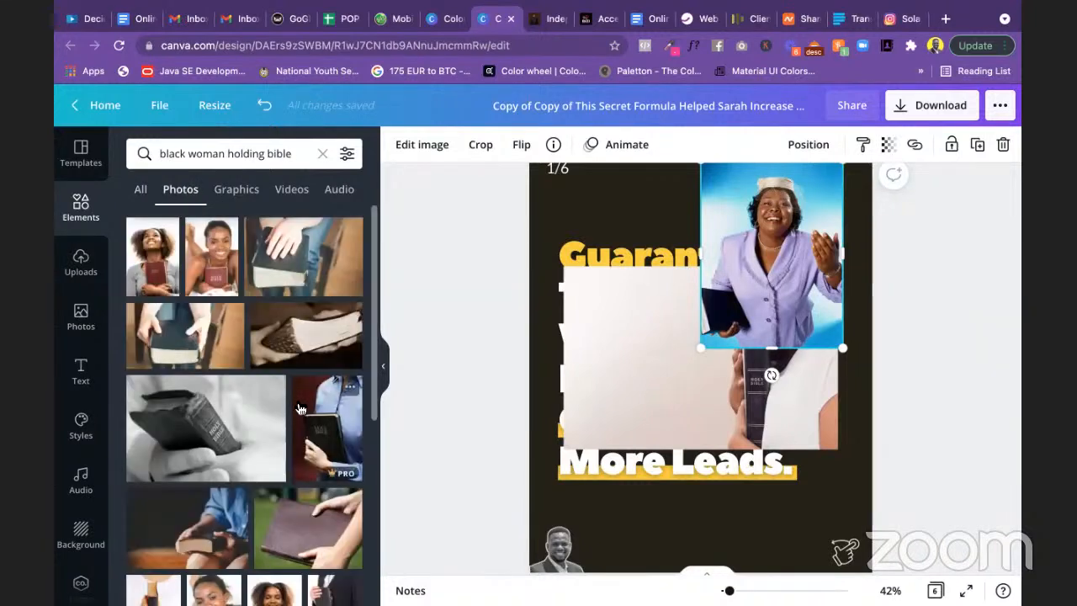
Step: Try the woman holding Holy Bible photo, delete it, and browse more results
left_click(215, 270)
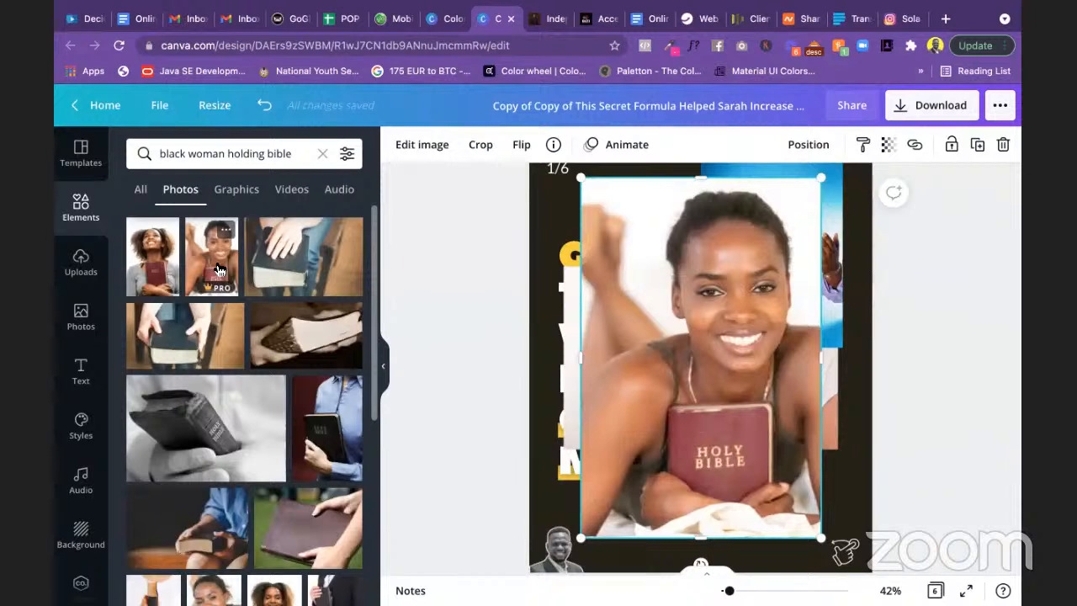
key("Delete")
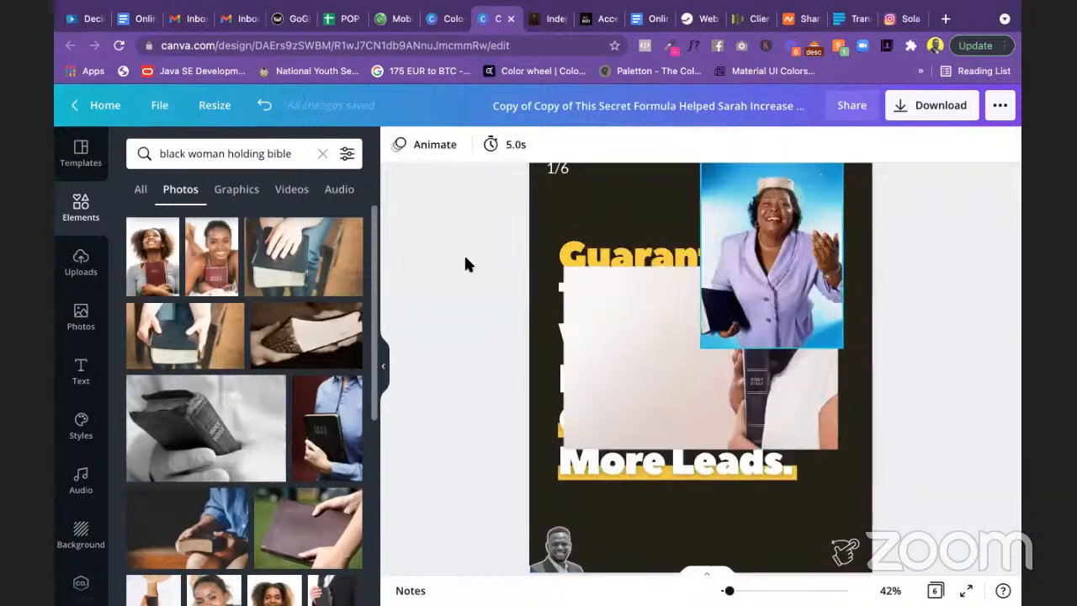
scroll(276, 311, "down", 4)
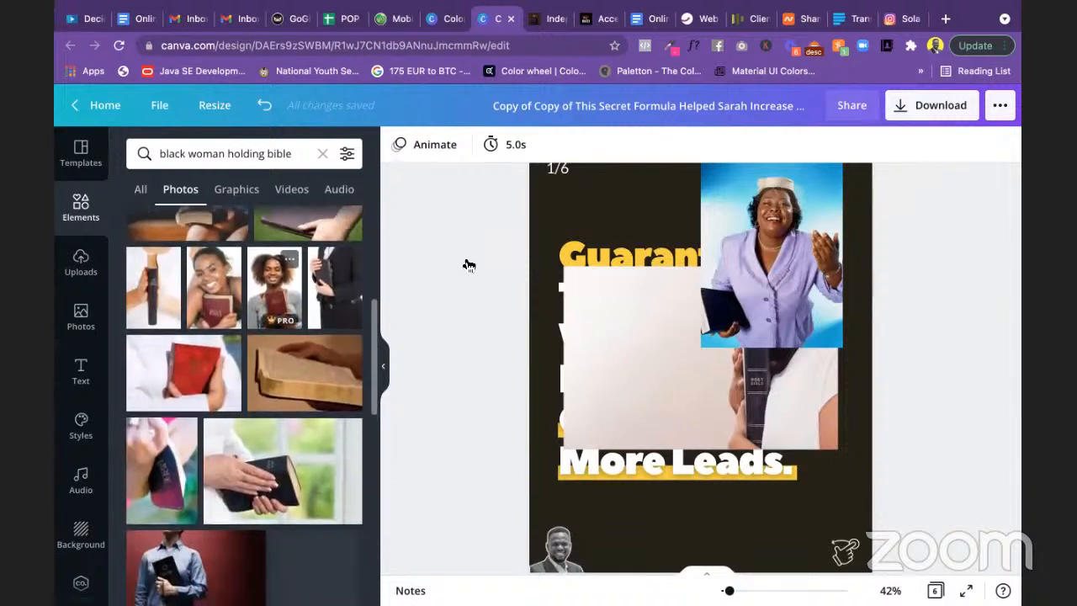
scroll(281, 350, "down", 1)
scroll(281, 349, "up", 1)
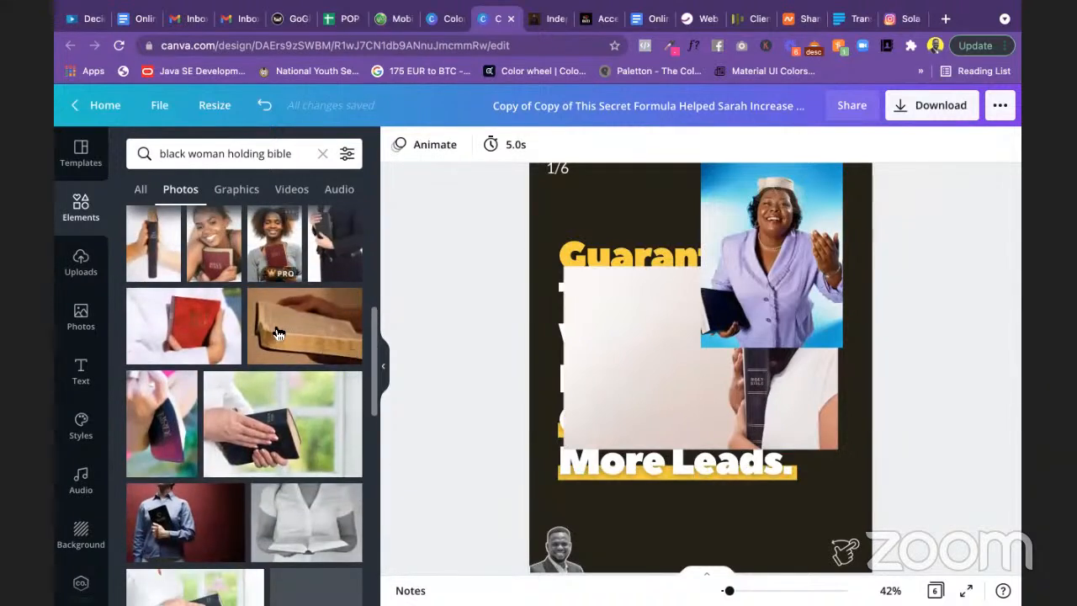
scroll(278, 337, "down", 3)
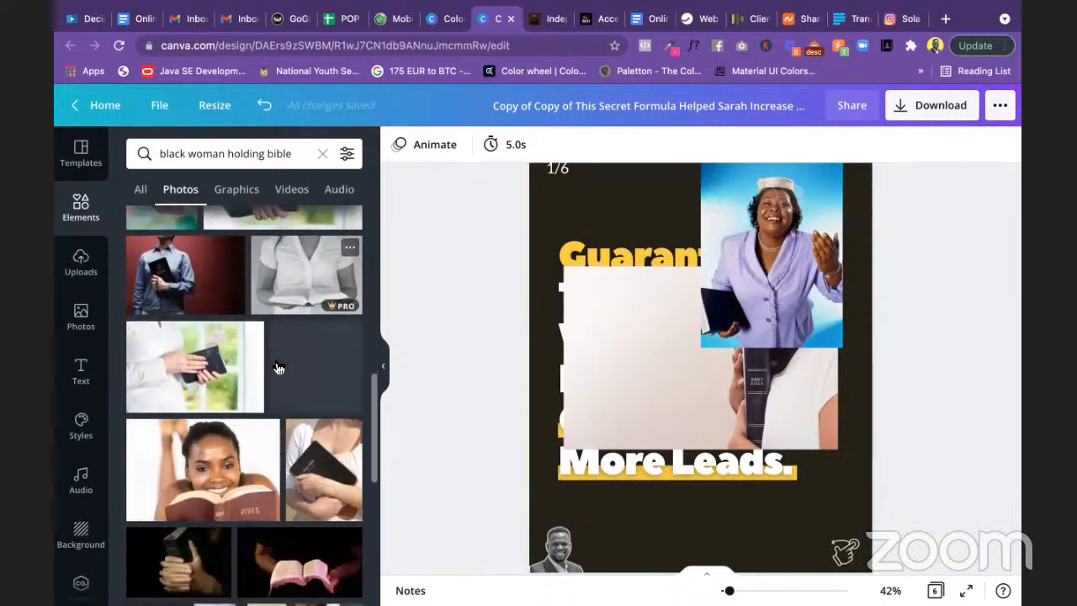
scroll(278, 368, "down", 2)
scroll(278, 366, "up", 2)
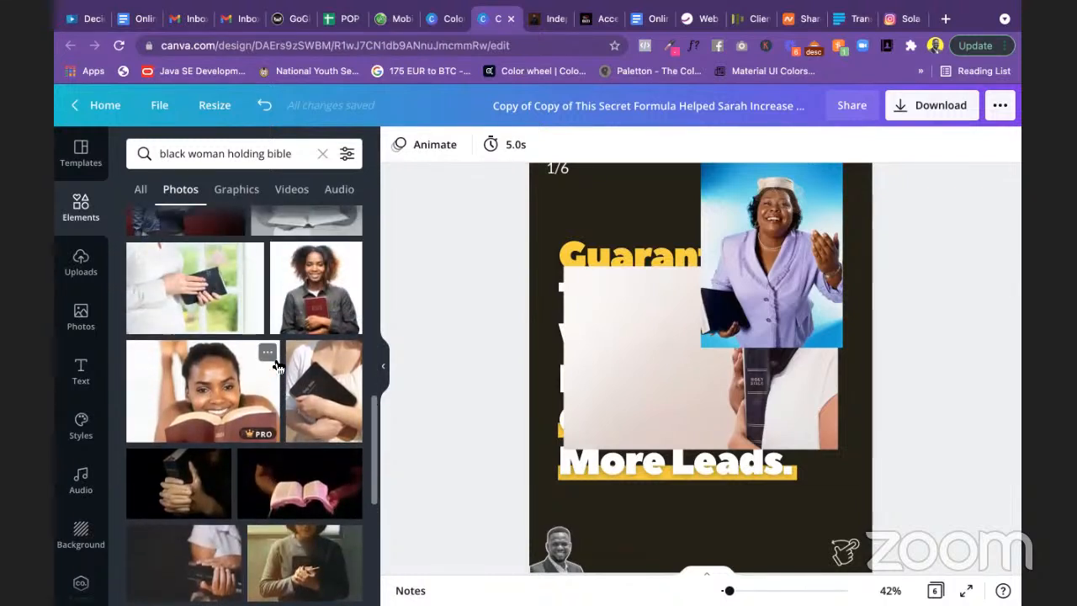
scroll(277, 366, "down", 1)
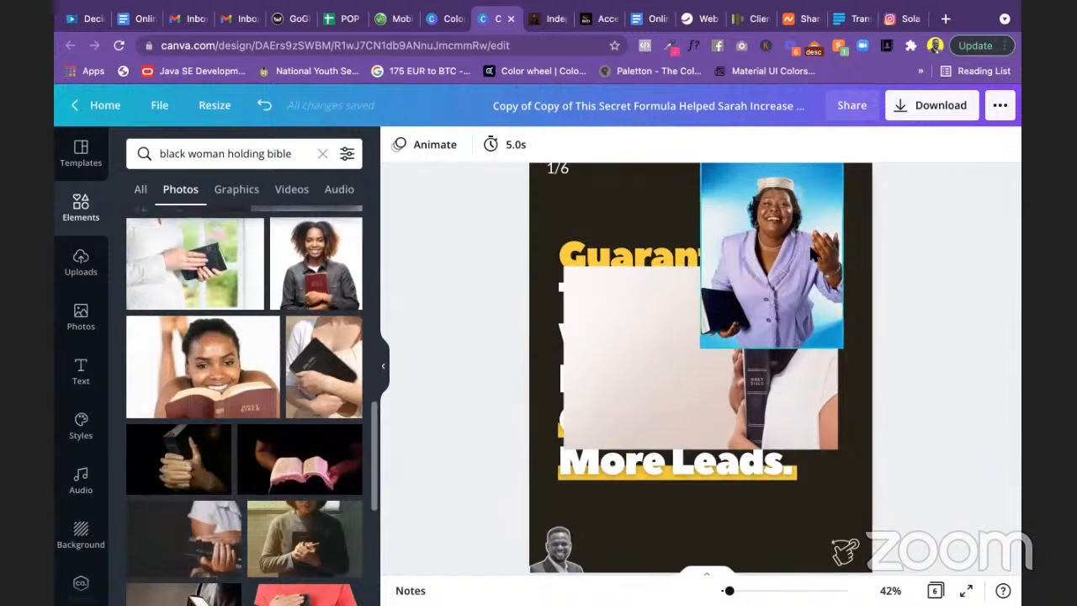
scroll(310, 462, "down", 8)
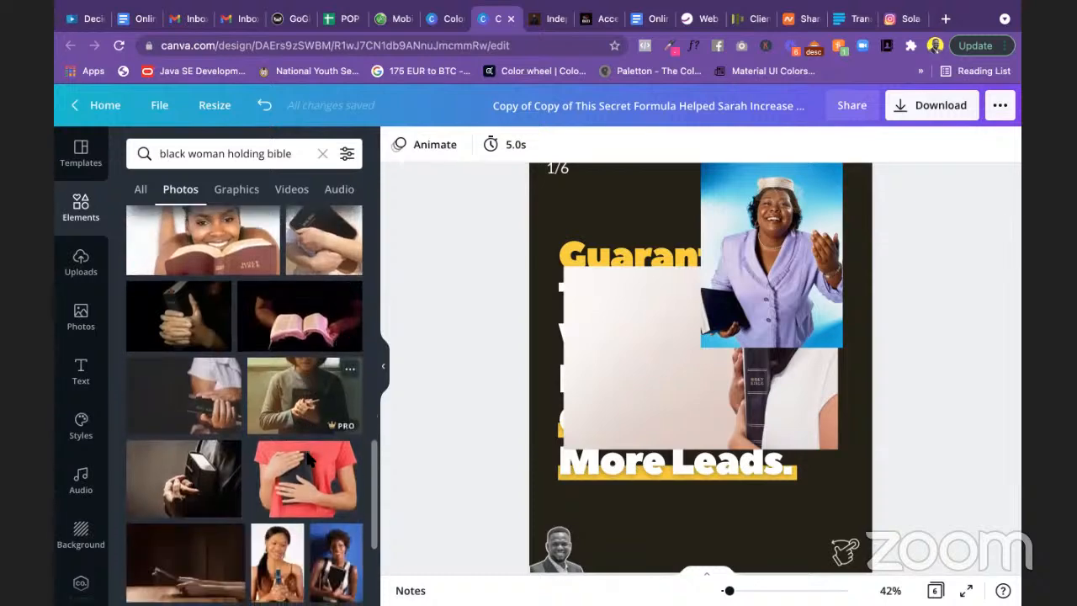
scroll(286, 421, "down", 3)
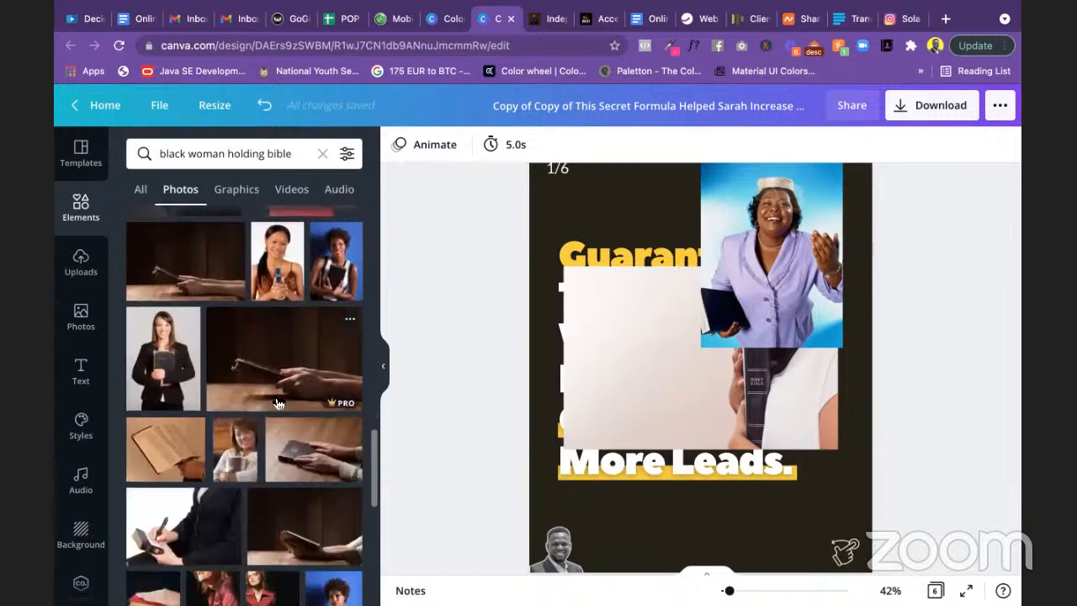
scroll(278, 402, "down", 10)
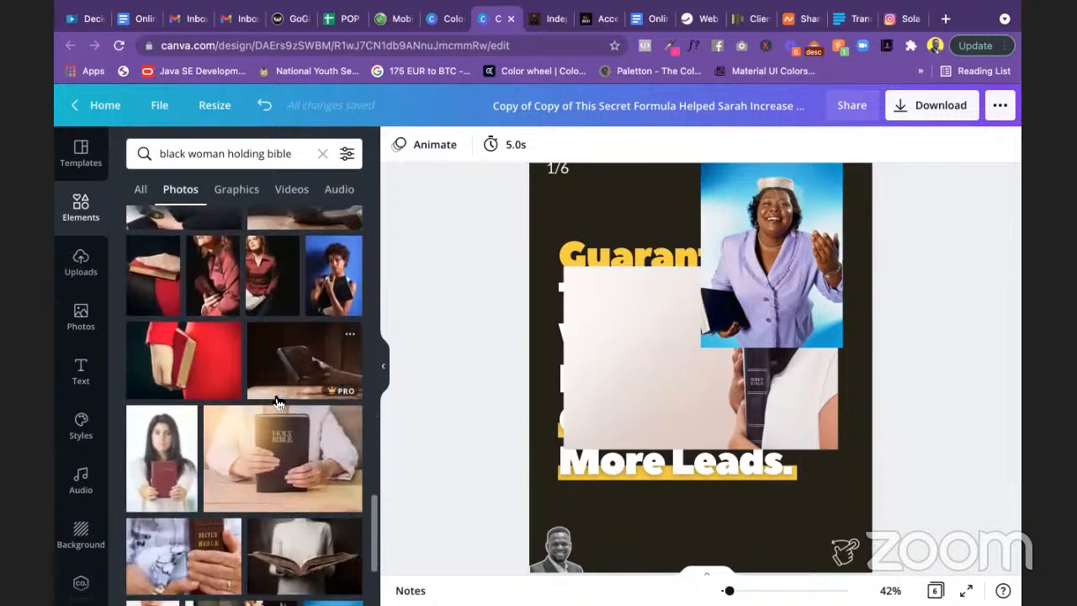
scroll(278, 401, "down", 2)
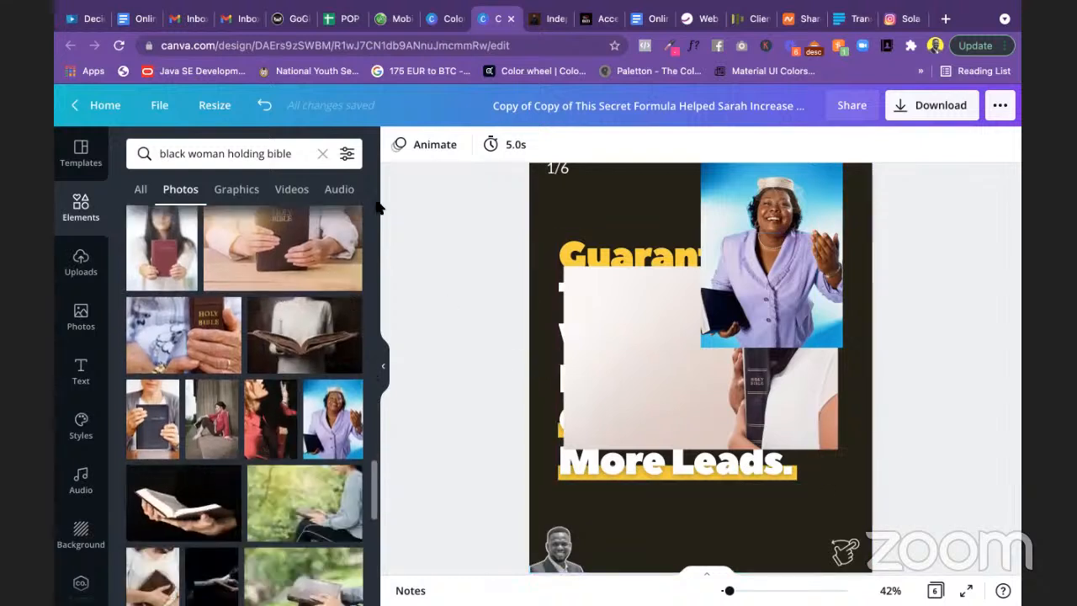
Step: Clear the photo search and delete the Bible photo from the slide
left_click(321, 153)
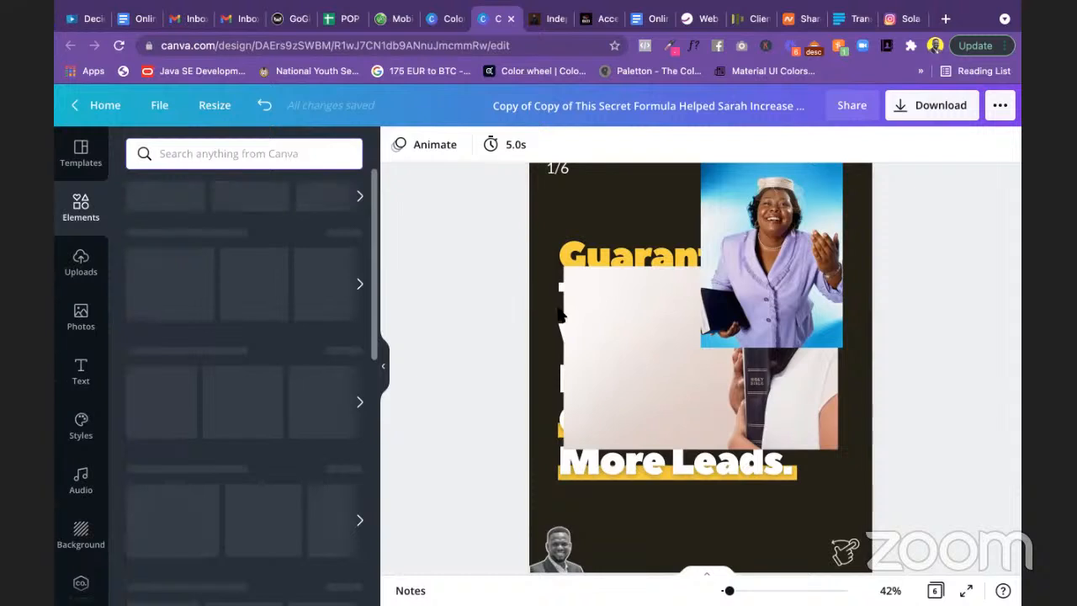
left_click(608, 366)
key("Delete")
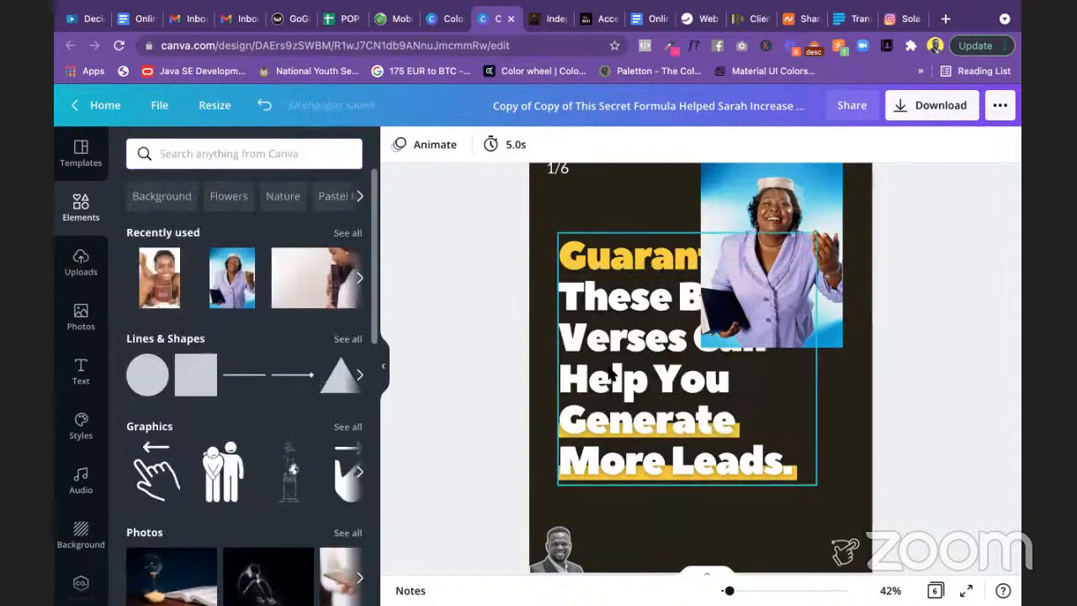
Step: Enlarge the lavender-suit woman's photo and set it against the page's right edge
scroll(914, 370, "up", 1)
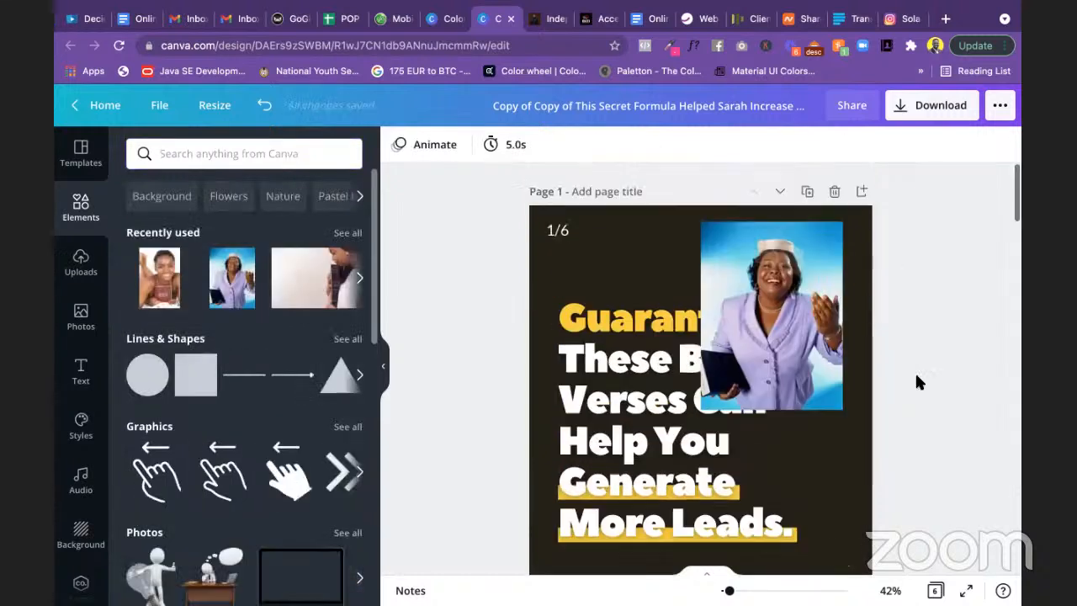
left_click(804, 353)
scroll(799, 337, "down", 1)
left_click_drag(783, 303, 792, 389)
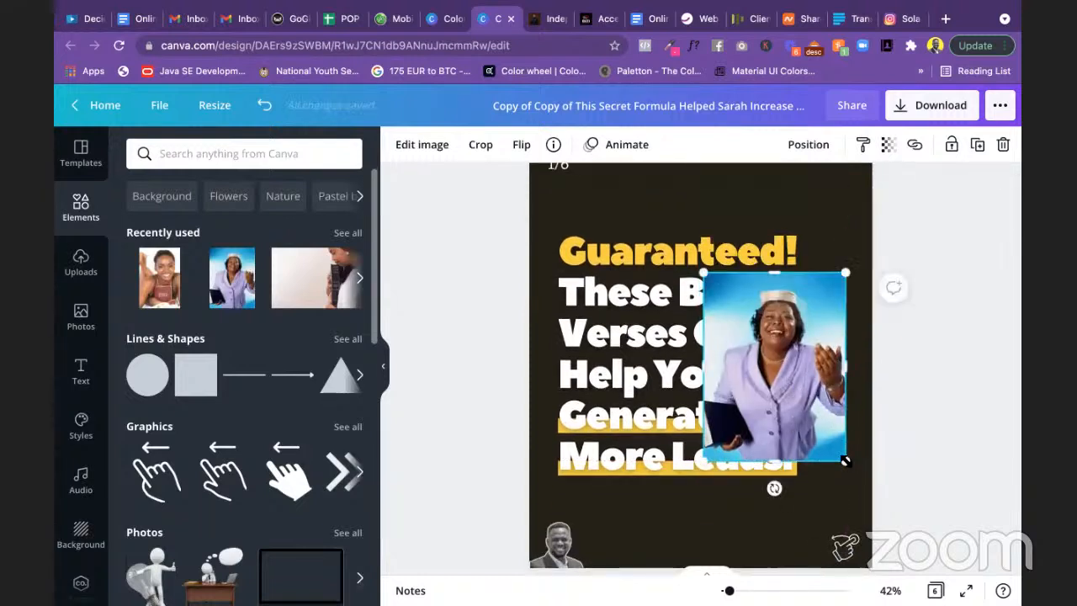
left_click_drag(844, 461, 875, 497)
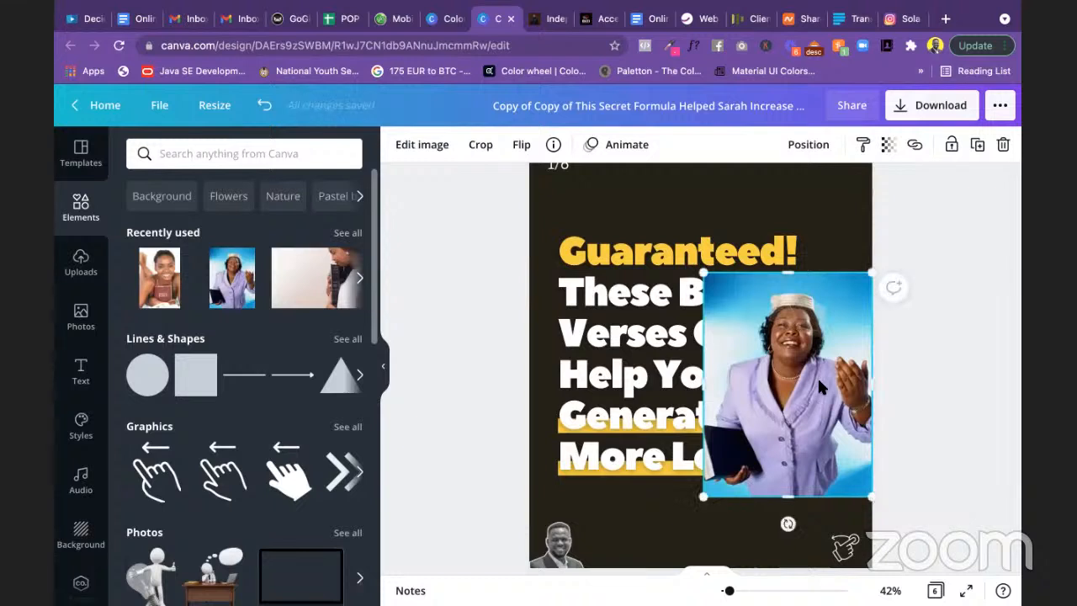
left_click_drag(817, 376, 815, 368)
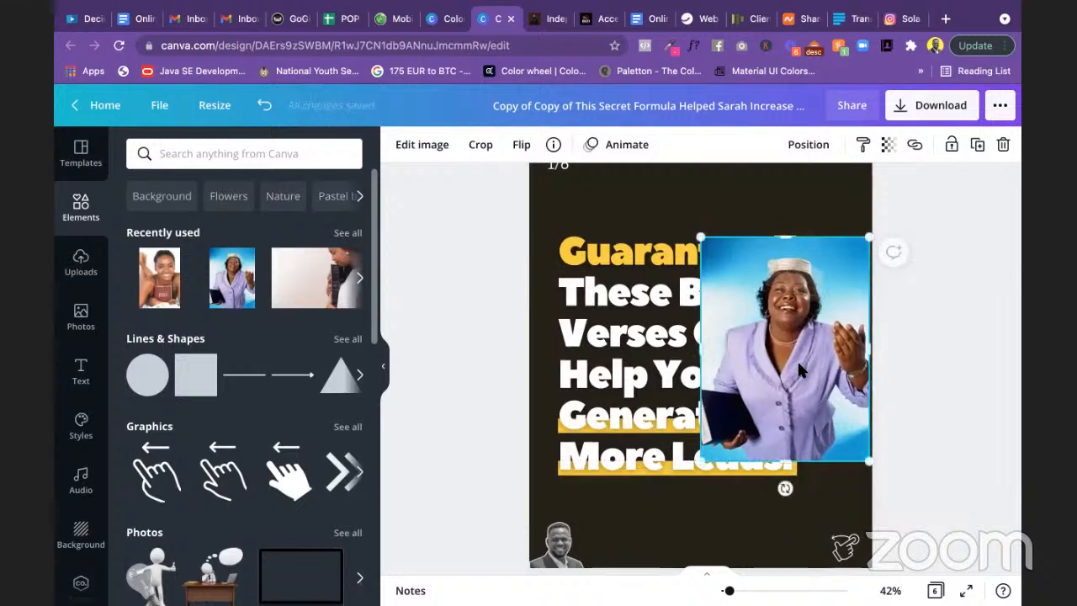
Step: Open Edit image for the woman's photo, then open a new blank Chrome tab
left_click(421, 145)
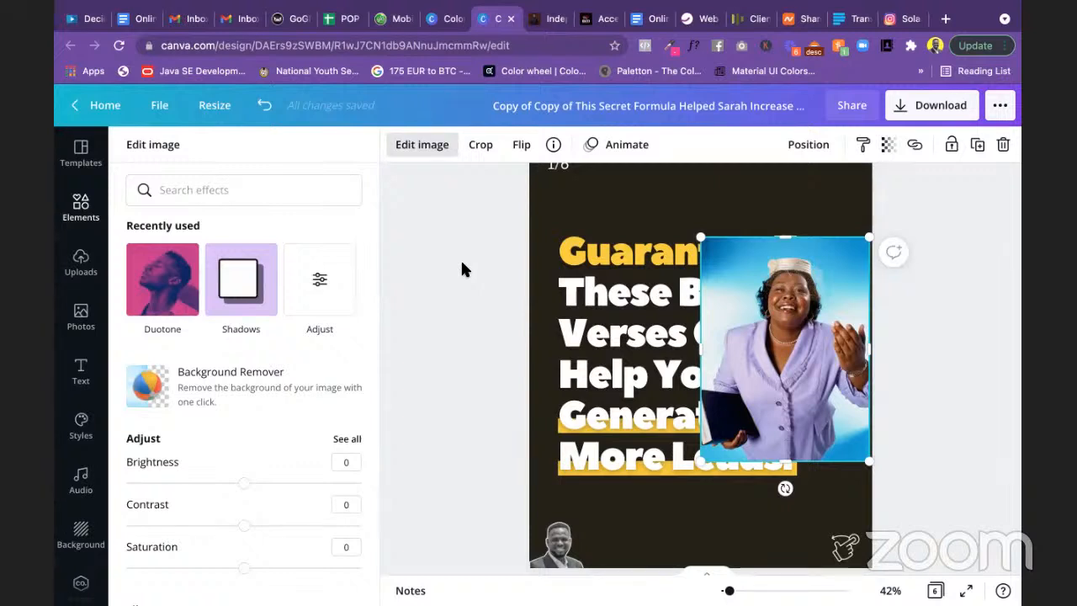
mouse_move(436, 1)
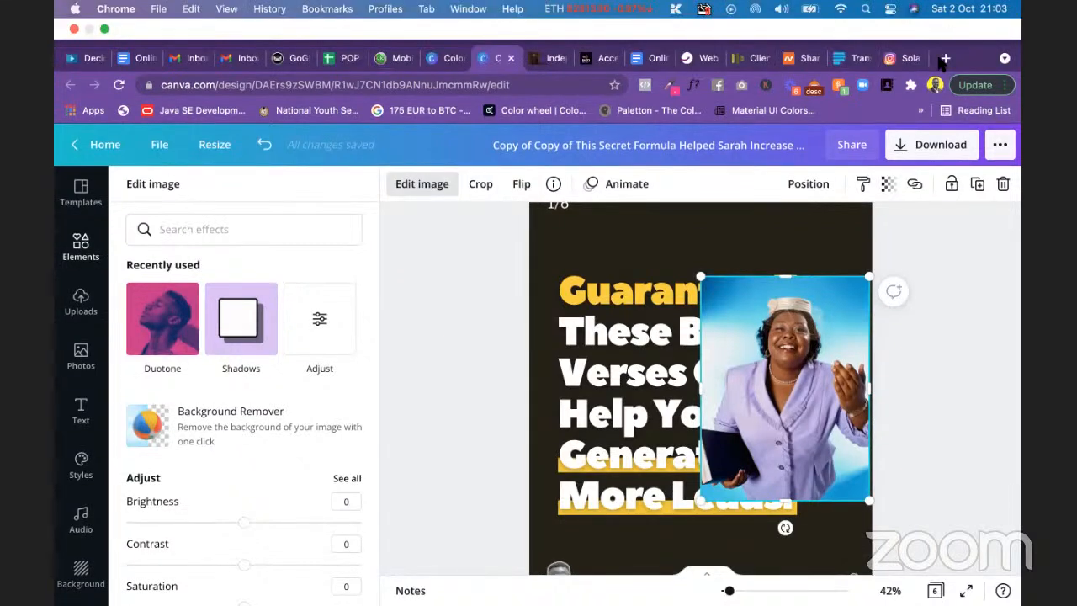
left_click(946, 58)
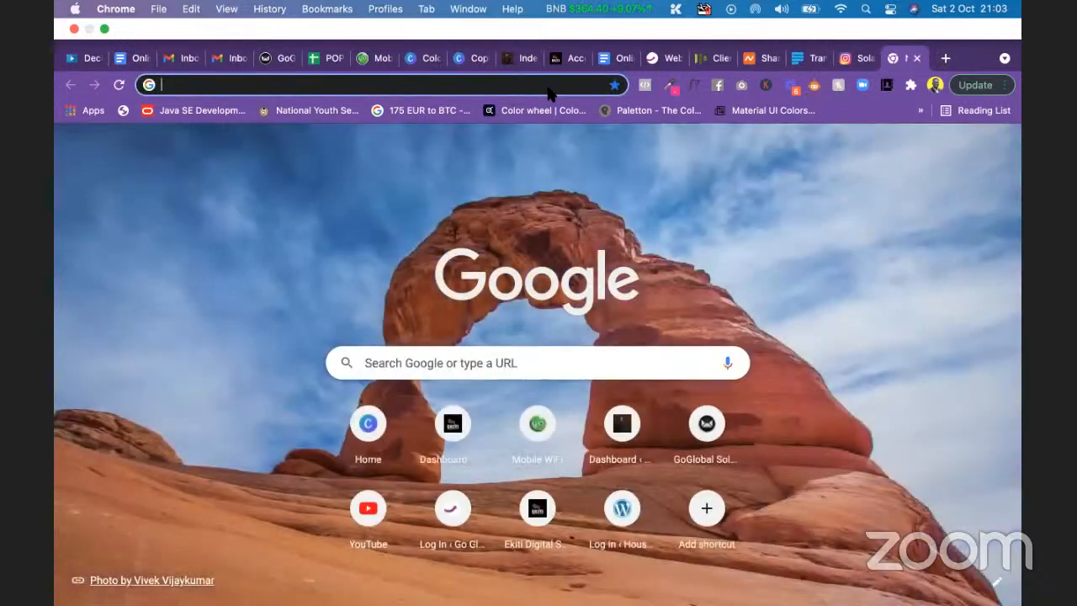
Step: Load the pixabay.com homepage in the new tab
left_click(548, 86)
type("pixabay.com/videos/search/jesus/")
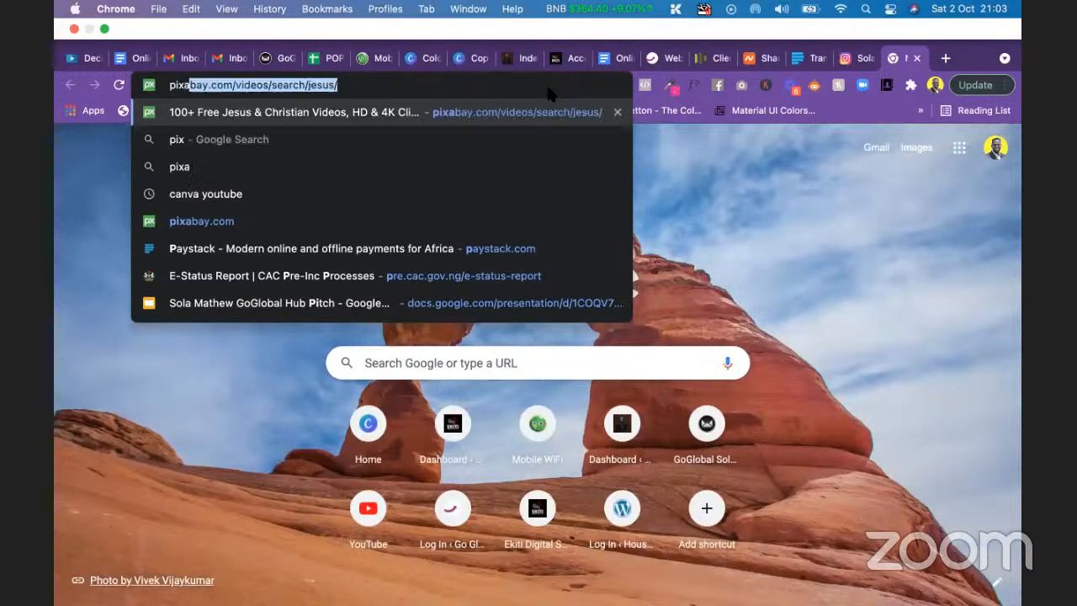
key("Right")
key("BackSpace")
key("BackSpace")
key("BackSpace")
key("BackSpace")
key("BackSpace")
key("BackSpace")
key("BackSpace")
key("BackSpace")
key("BackSpace")
key("BackSpace")
key("BackSpace")
key("BackSpace")
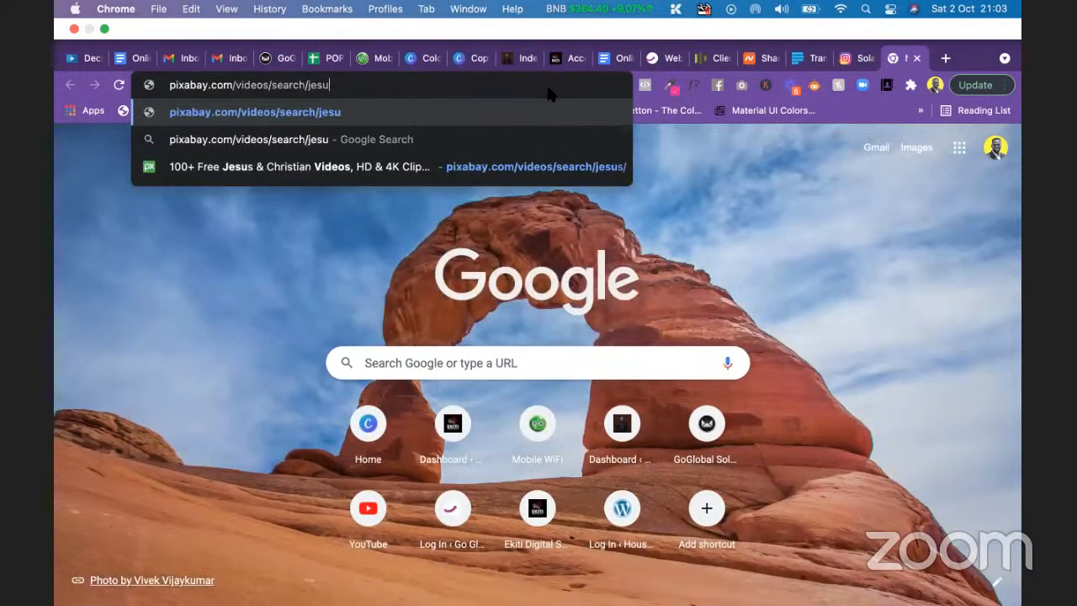
key("BackSpace")
key("BackSpace")
key("BackSpace")
key("BackSpace")
key("BackSpace")
key("BackSpace")
key("BackSpace")
key("BackSpace")
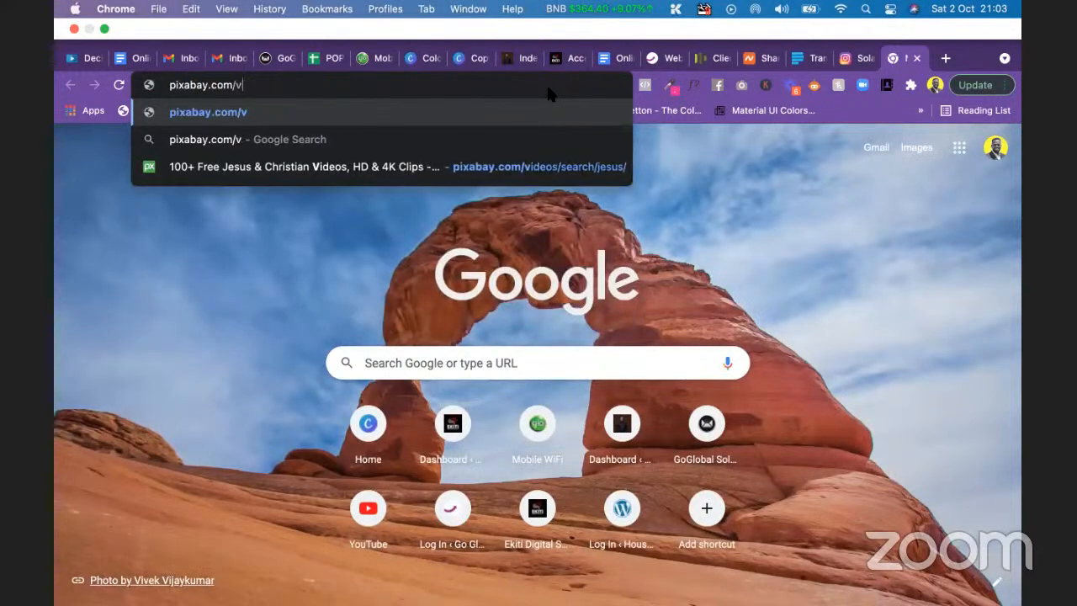
key("Return")
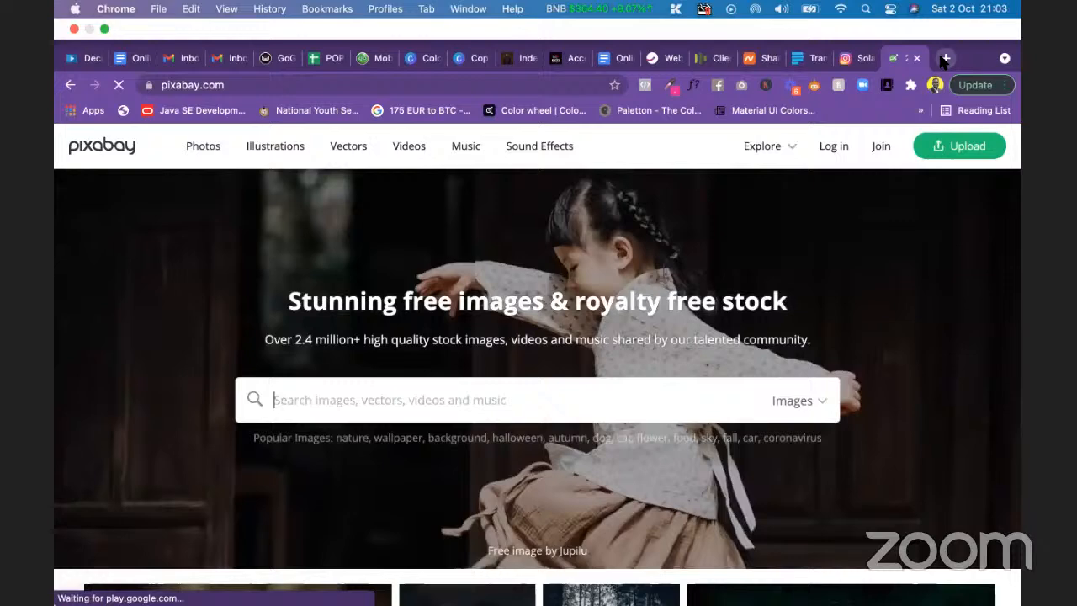
Step: Load unsplash.com in another tab, glance at it, then close that tab
left_click(943, 58)
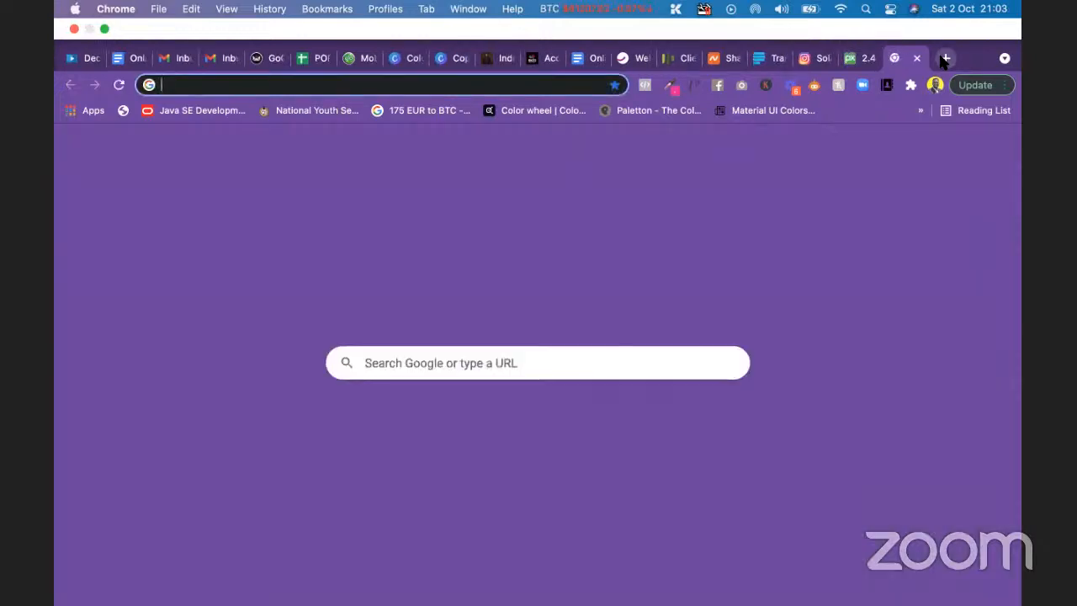
type("unspa")
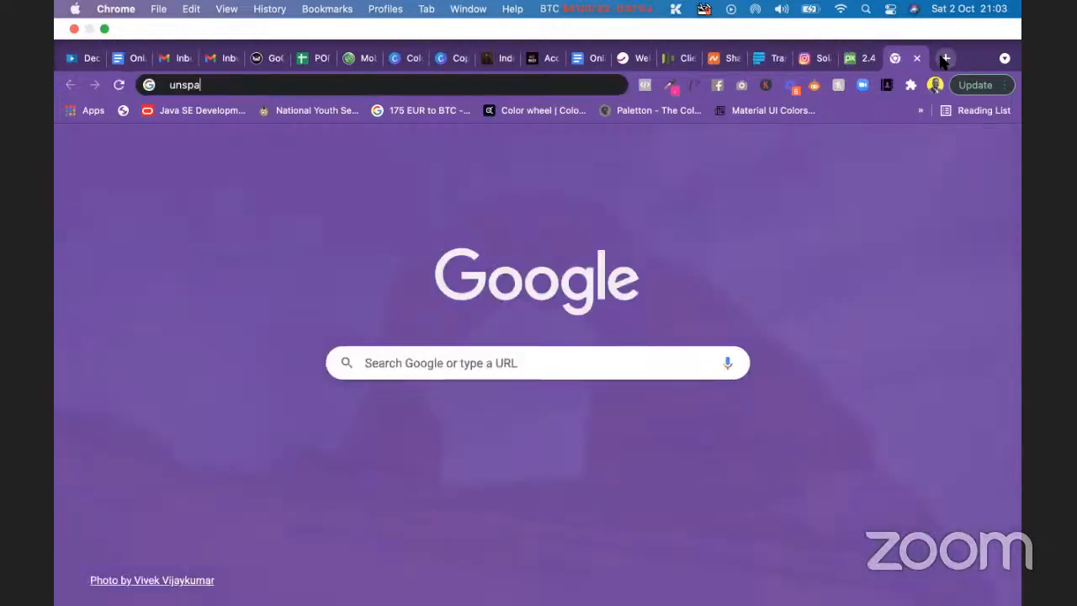
key("BackSpace")
type("l")
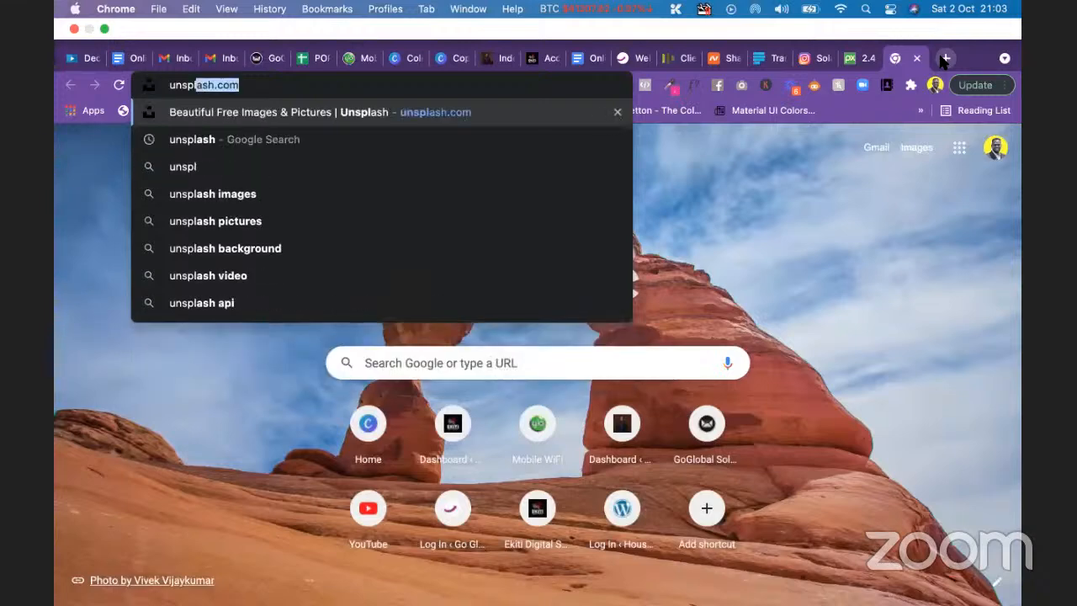
key("Return")
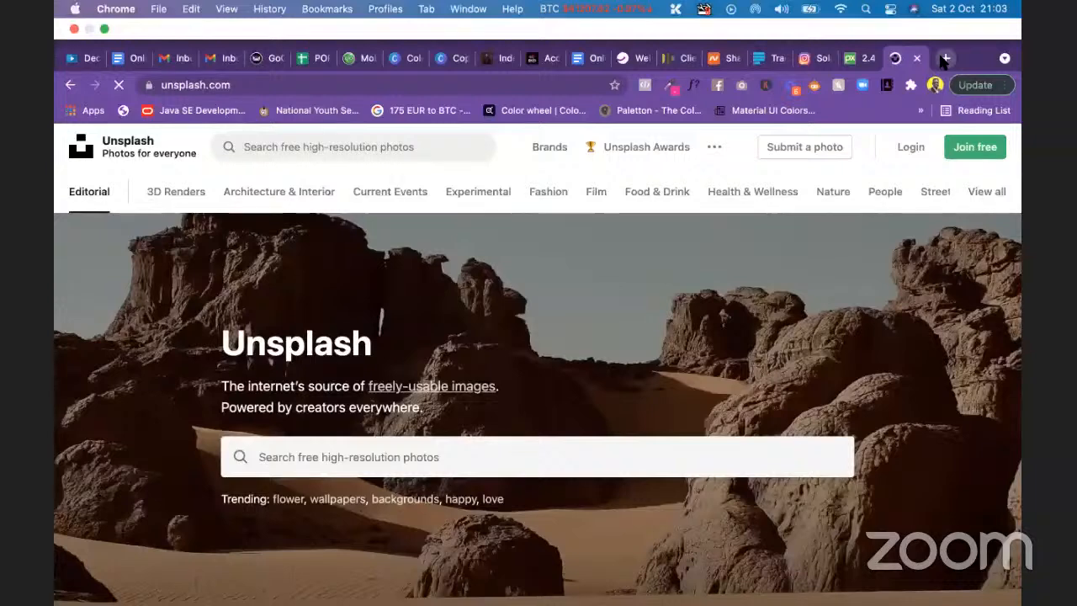
scroll(807, 396, "down", 4)
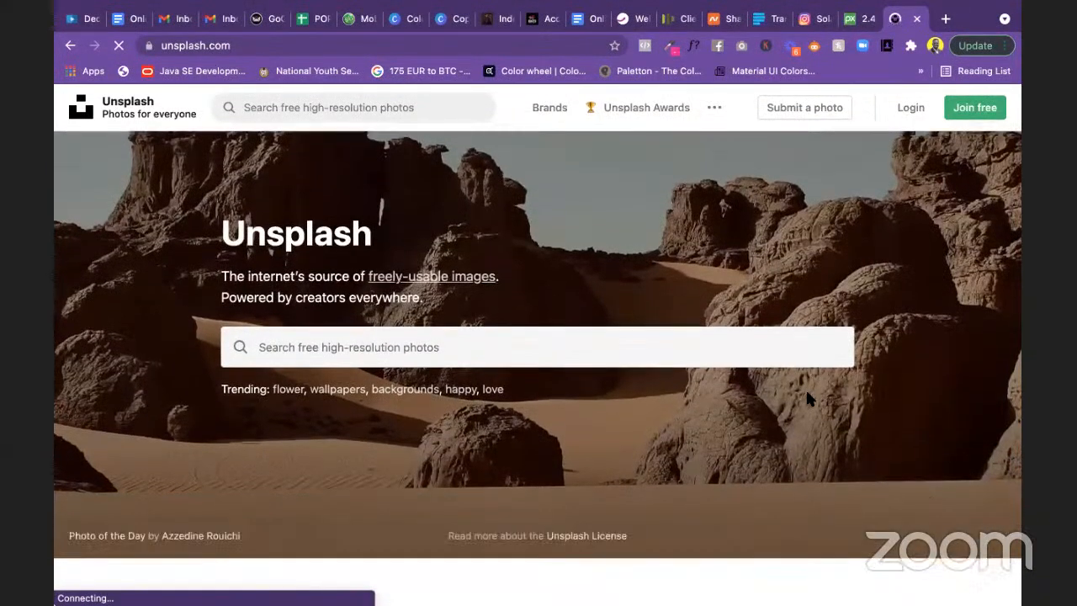
scroll(806, 391, "up", 3)
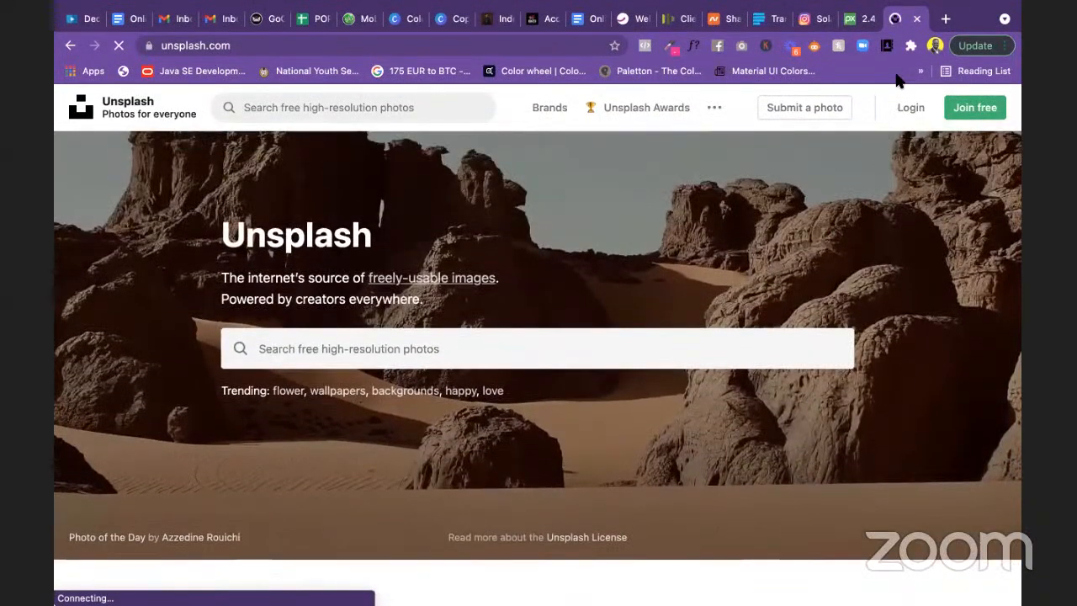
left_click(915, 17)
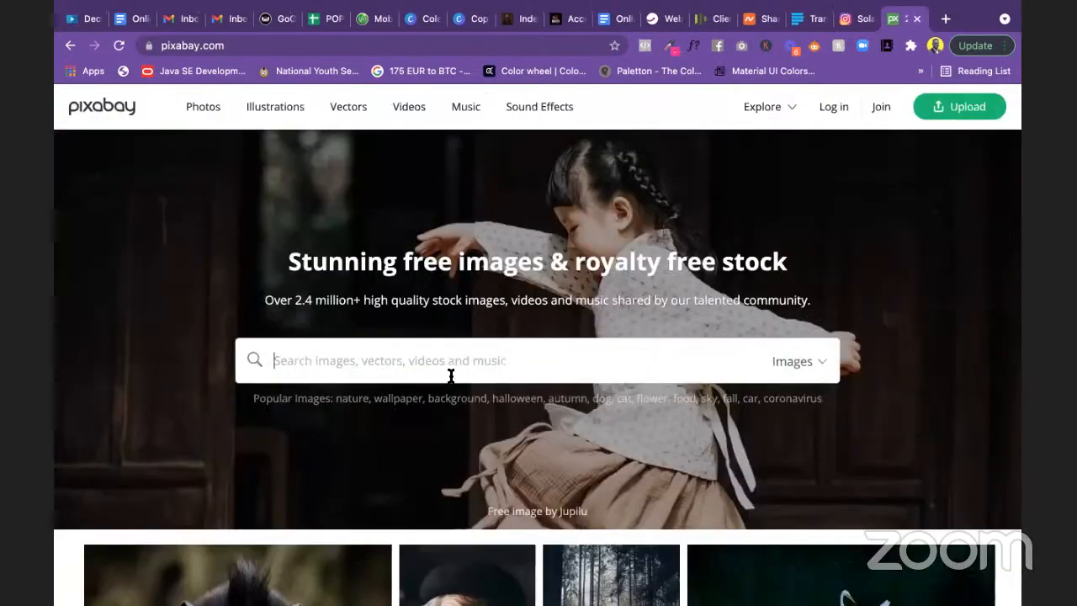
Step: Search Pixabay for 'woman holding bible', which finds no matches
type("woman holding")
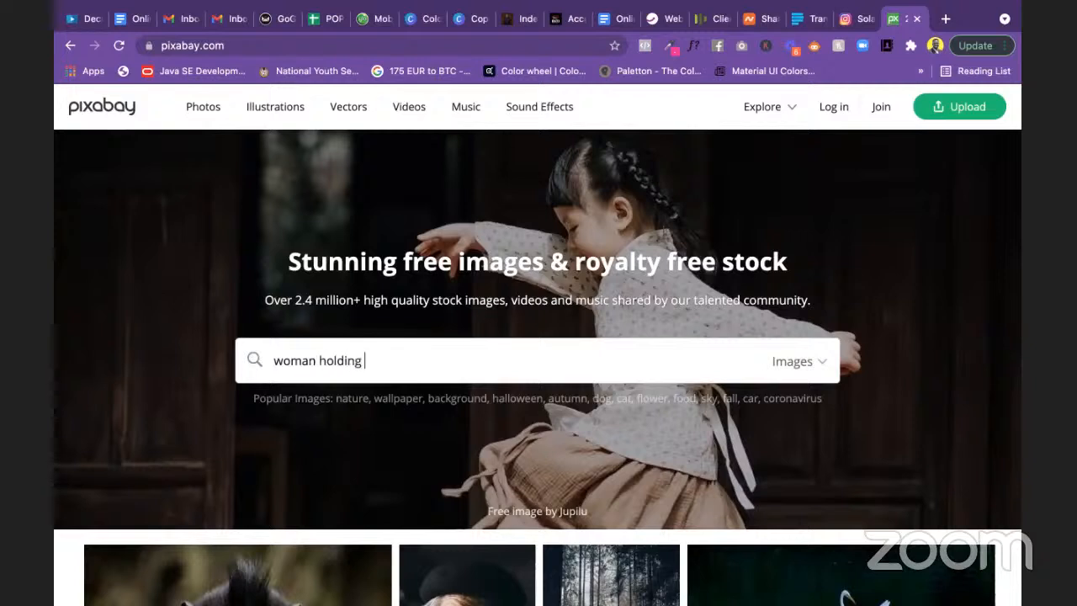
type(" bible")
key("Return")
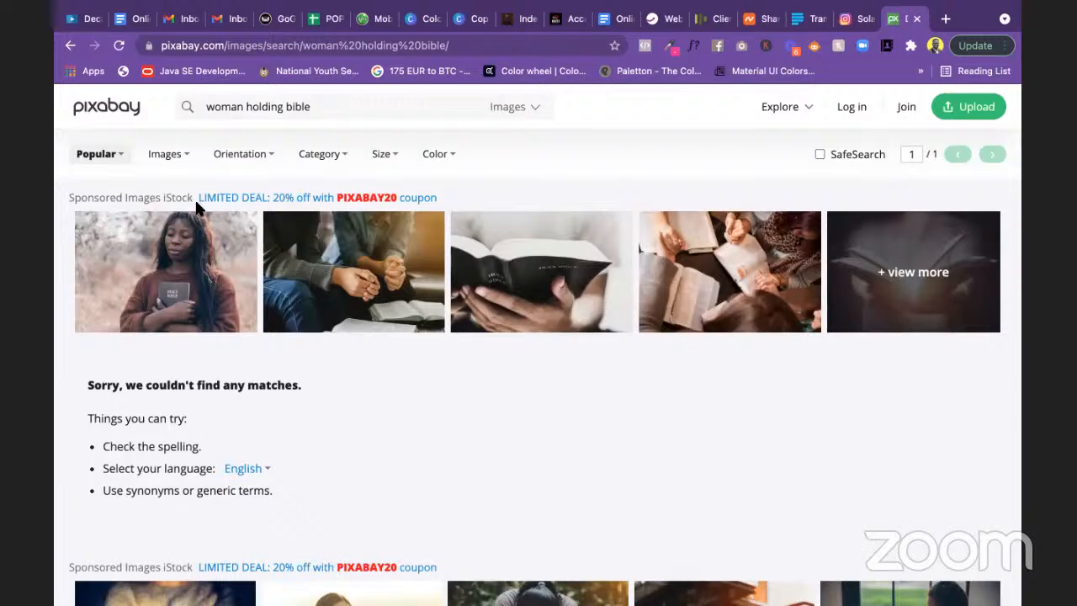
scroll(299, 337, "down", 4)
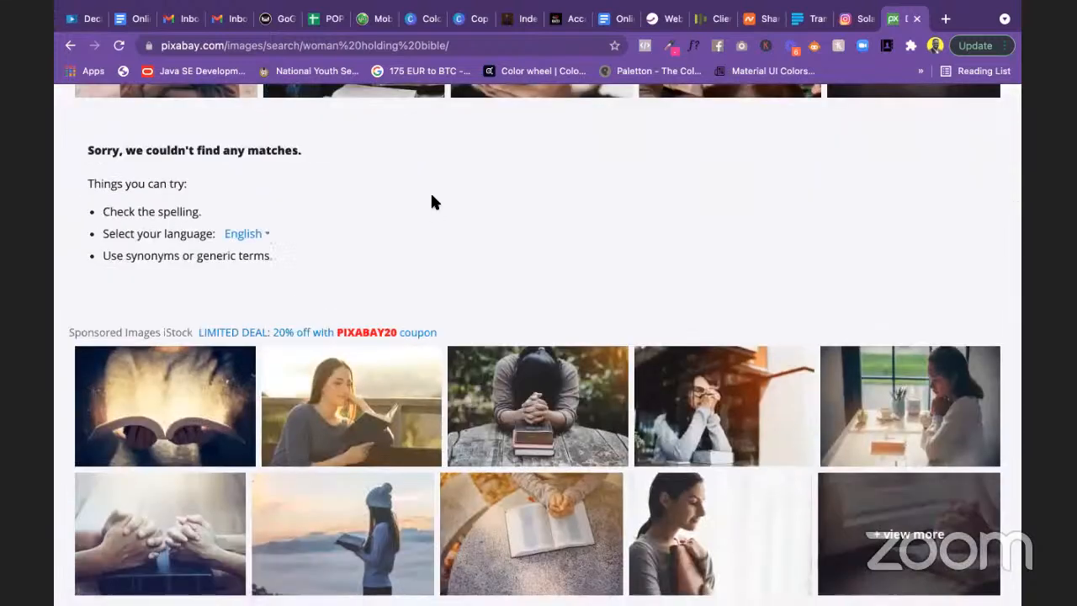
scroll(459, 210, "up", 1)
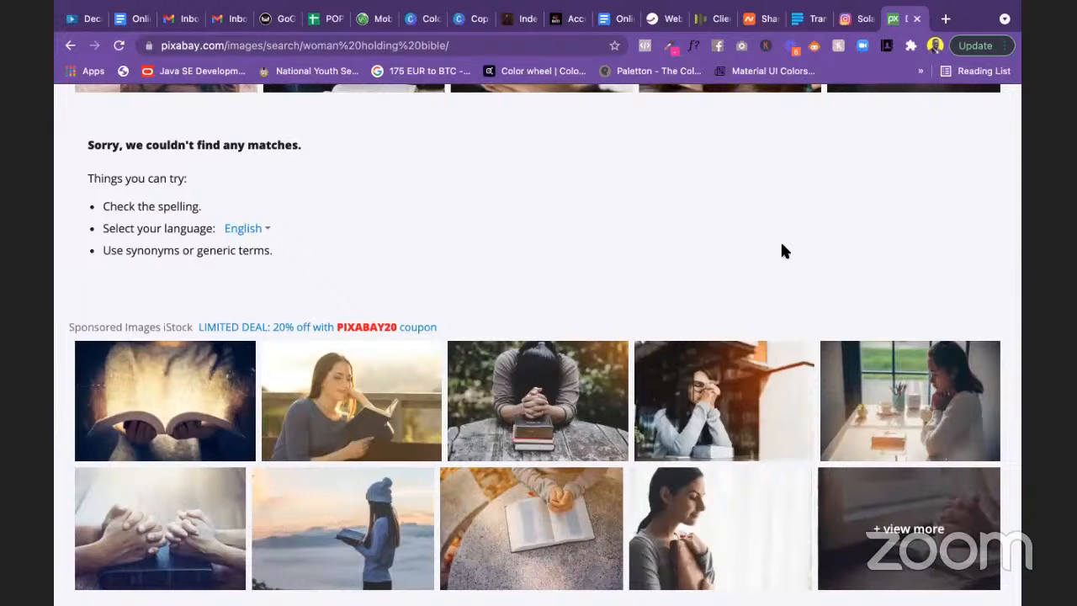
scroll(613, 328, "up", 1)
scroll(550, 298, "up", 2)
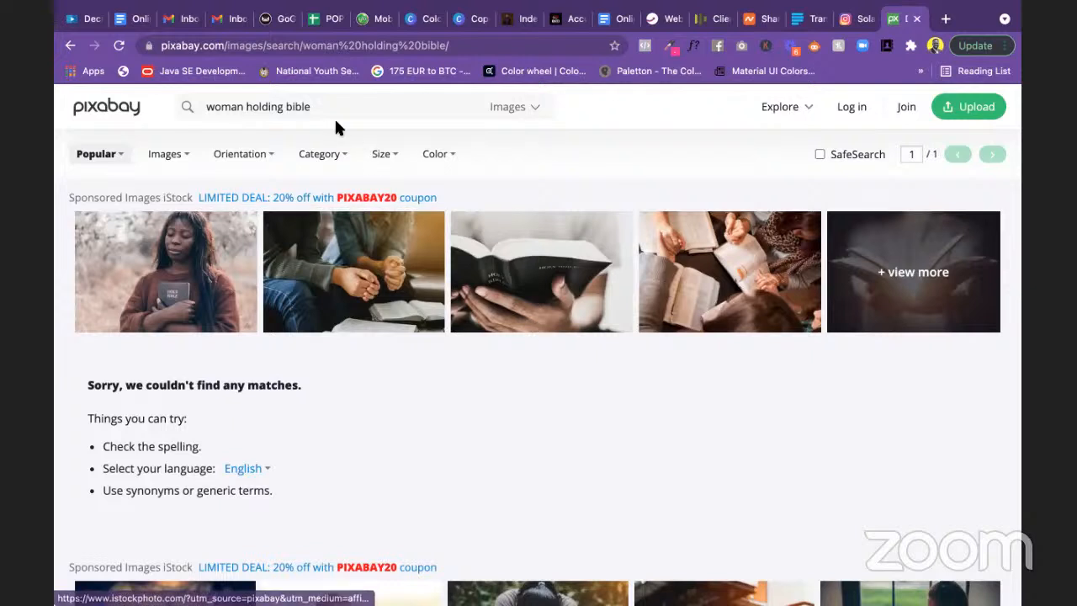
Step: Drop 'holding' and rerun the search, getting 74 'woman bible' results
mouse_move(285, 106)
left_mouse_down()
mouse_move(234, 99)
mouse_move(279, 106)
left_mouse_up()
left_click(252, 107)
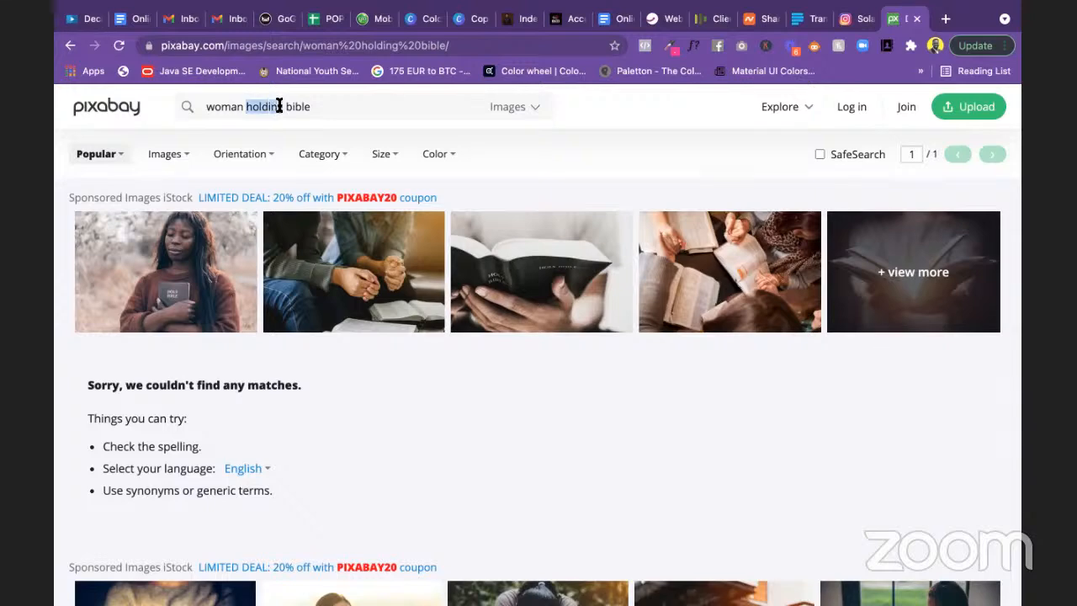
key("BackSpace")
key("Return")
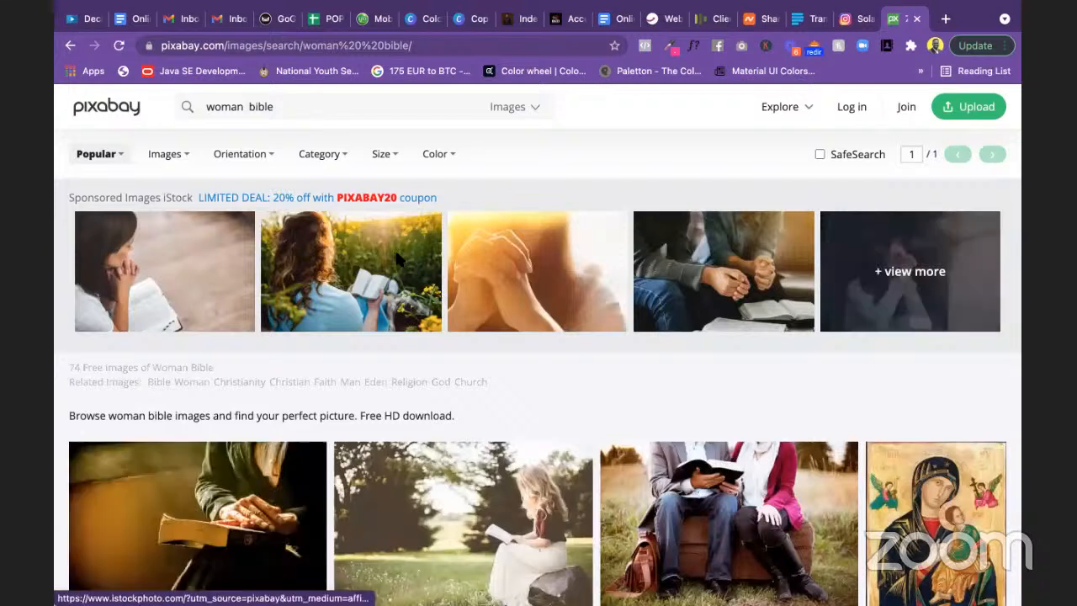
Step: Tidy the query to 'woman bible', then broaden it to just 'bible' (3,120 images)
left_click(249, 103)
key("BackSpace")
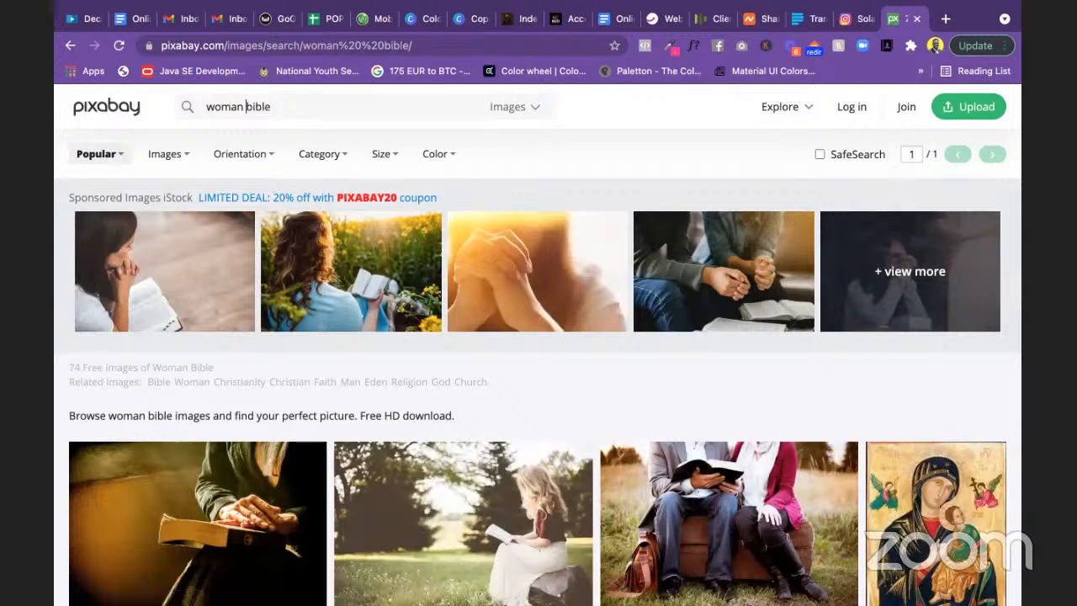
key("Return")
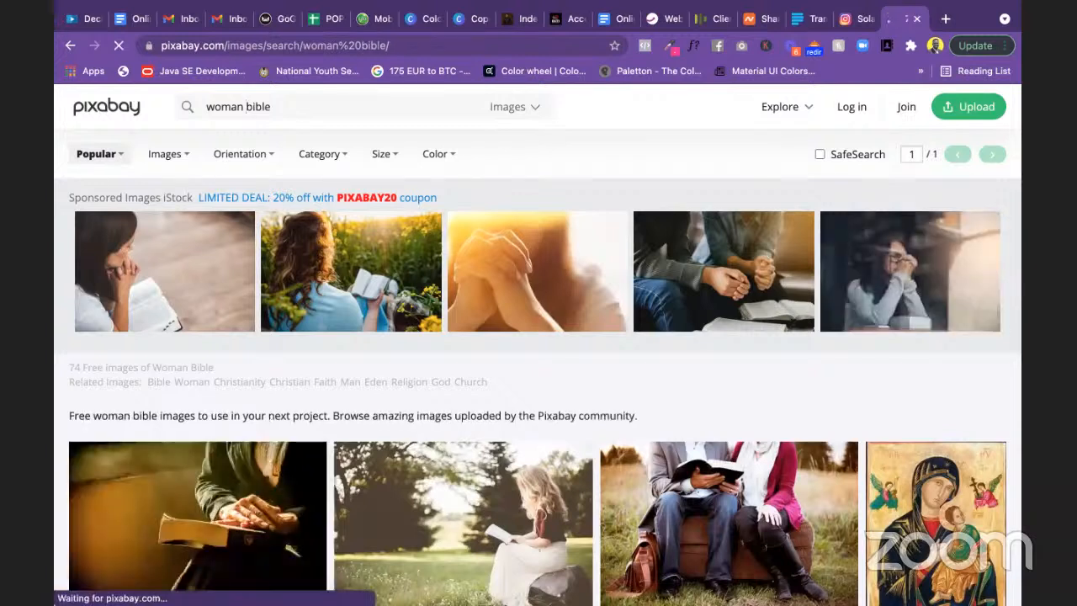
left_click_drag(244, 103, 203, 96)
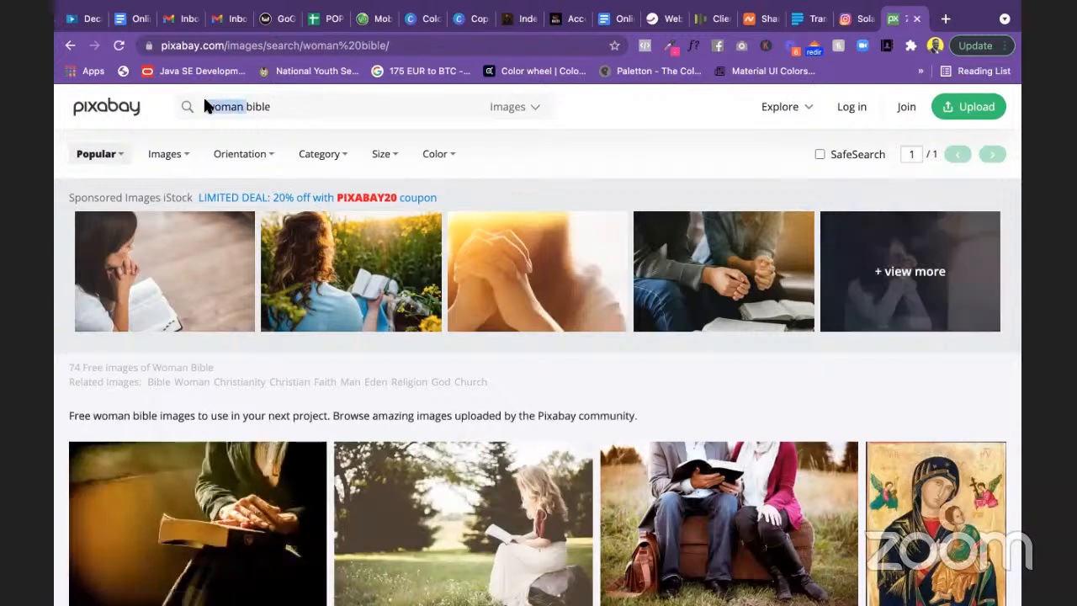
key("BackSpace")
key("Return")
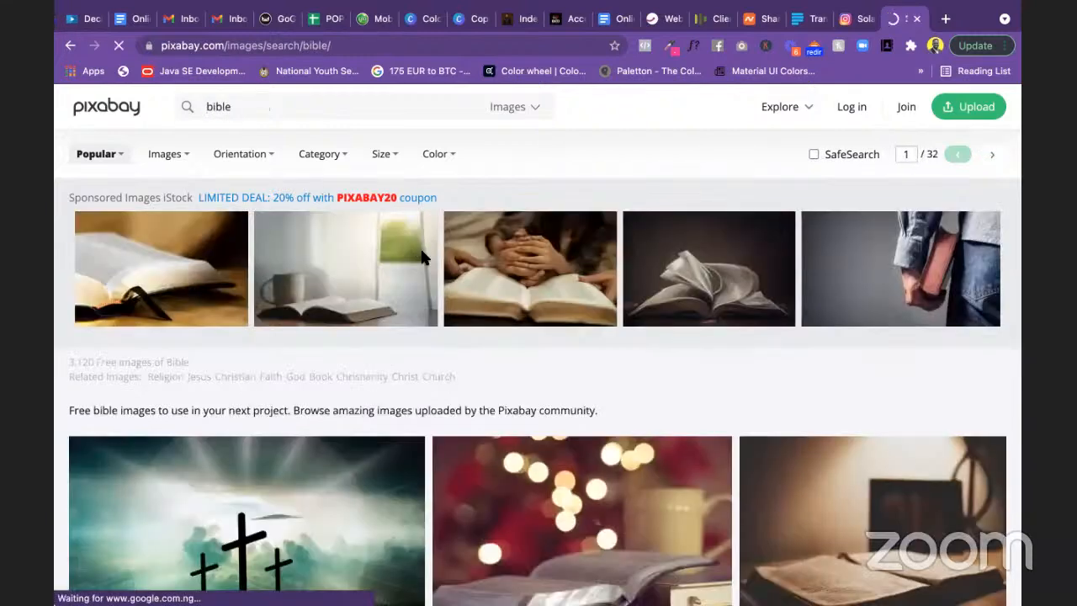
Step: Browse the bible image results and close the Pixabay tab
scroll(548, 378, "down", 3)
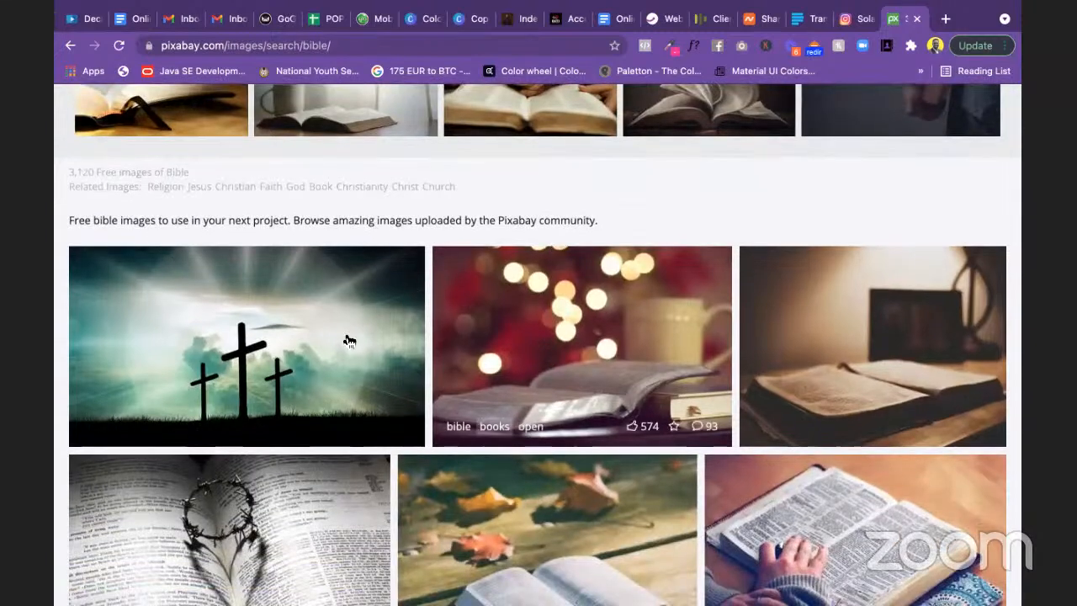
scroll(475, 427, "down", 2)
scroll(475, 427, "down", 3)
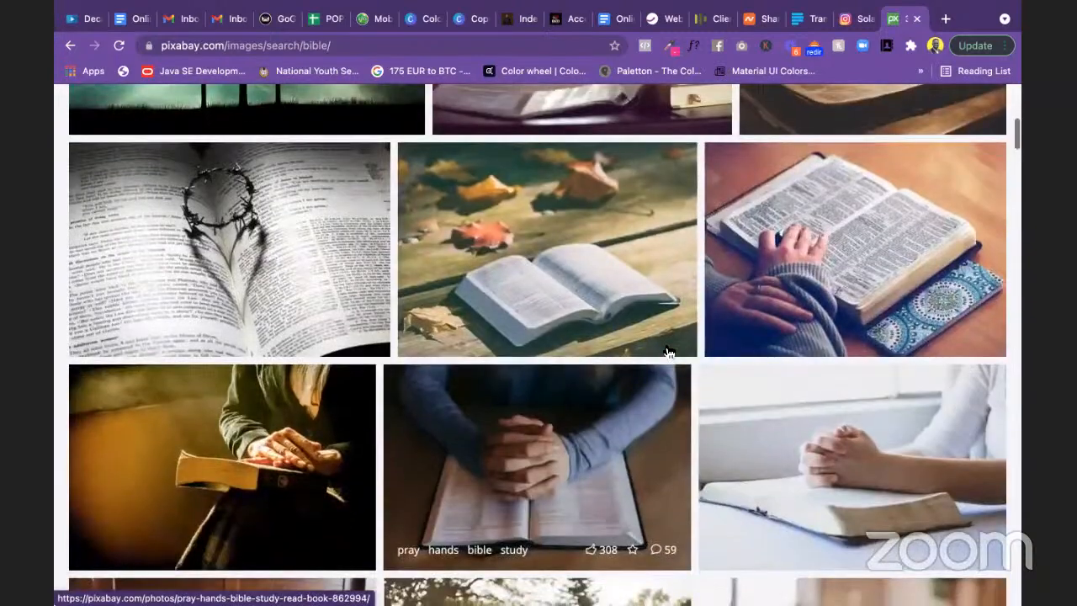
scroll(378, 290, "down", 5)
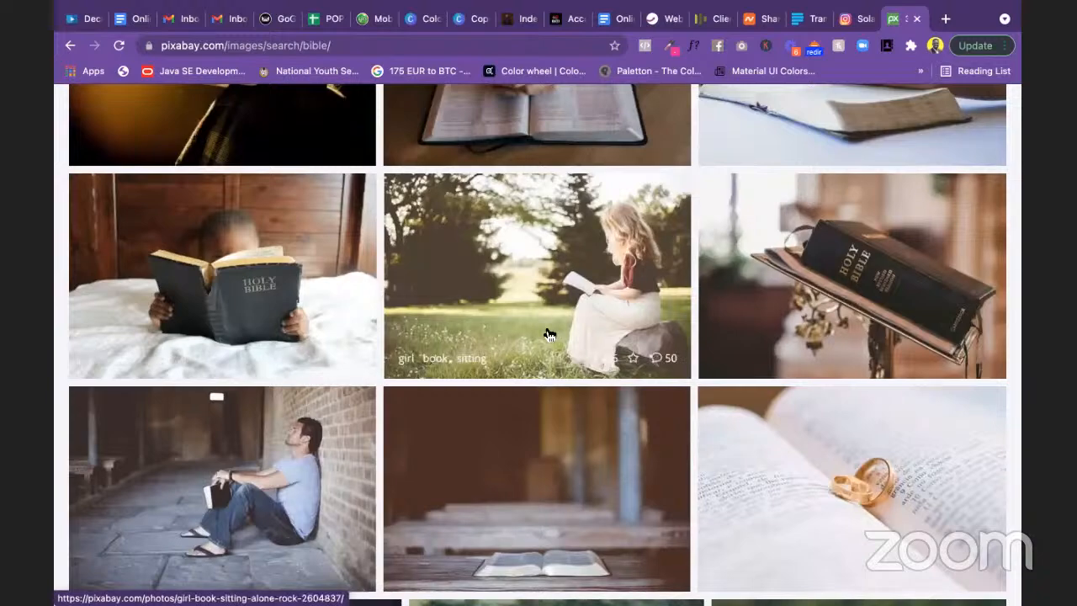
scroll(548, 334, "down", 1)
scroll(547, 335, "down", 7)
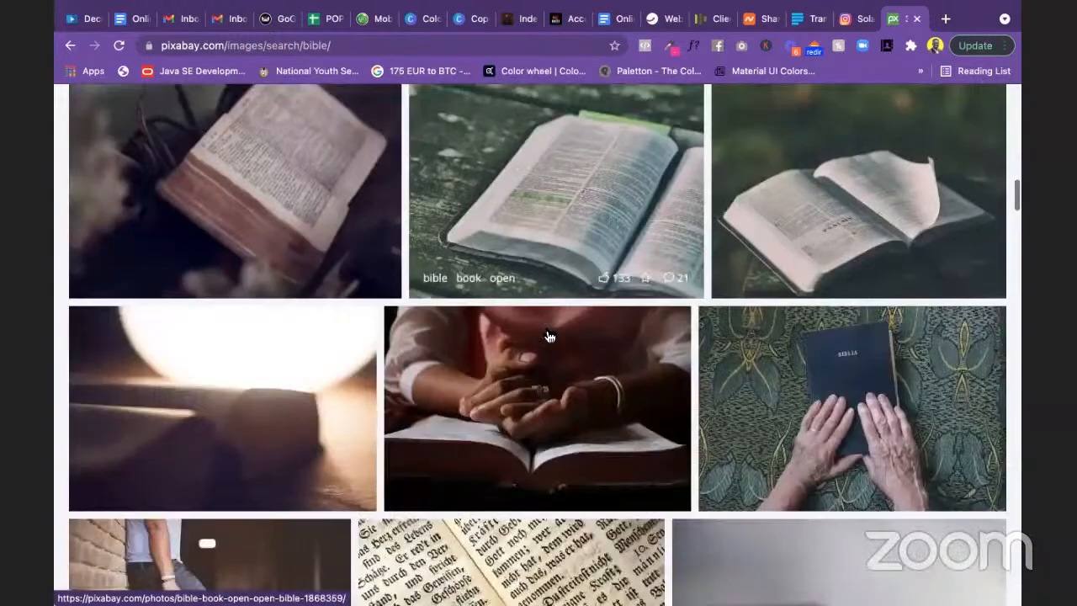
scroll(547, 335, "up", 15)
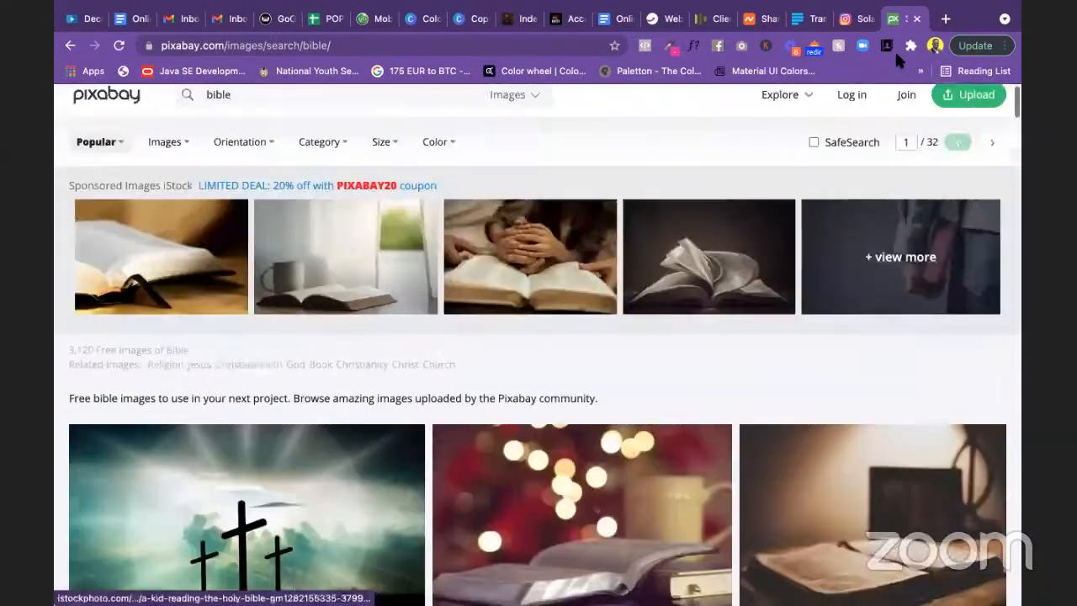
left_click(917, 19)
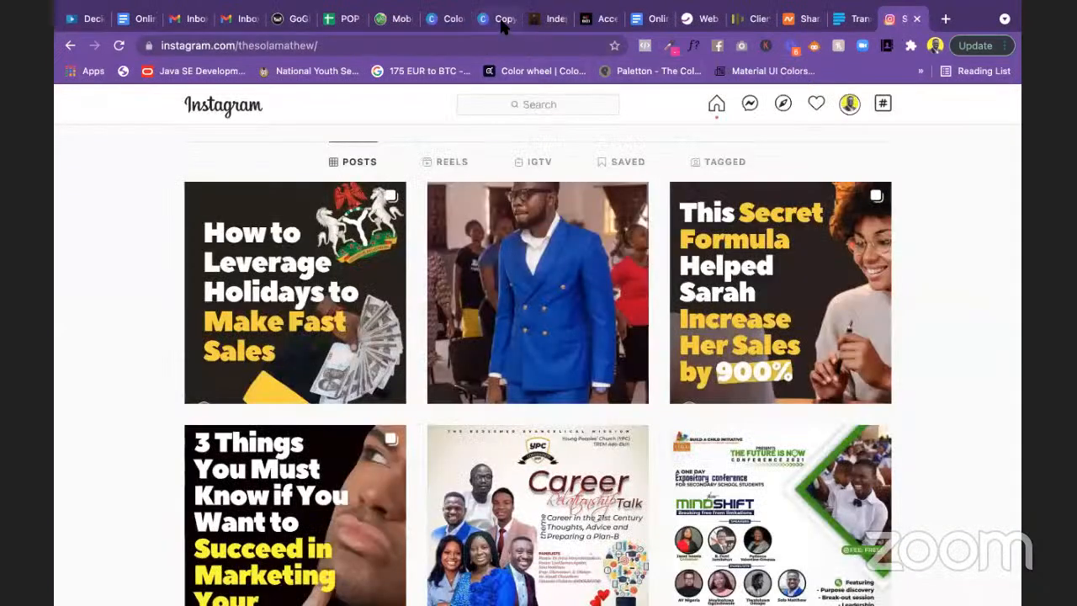
Step: Back in Canva, search Photos for 'woman seeking bible'
left_click(504, 25)
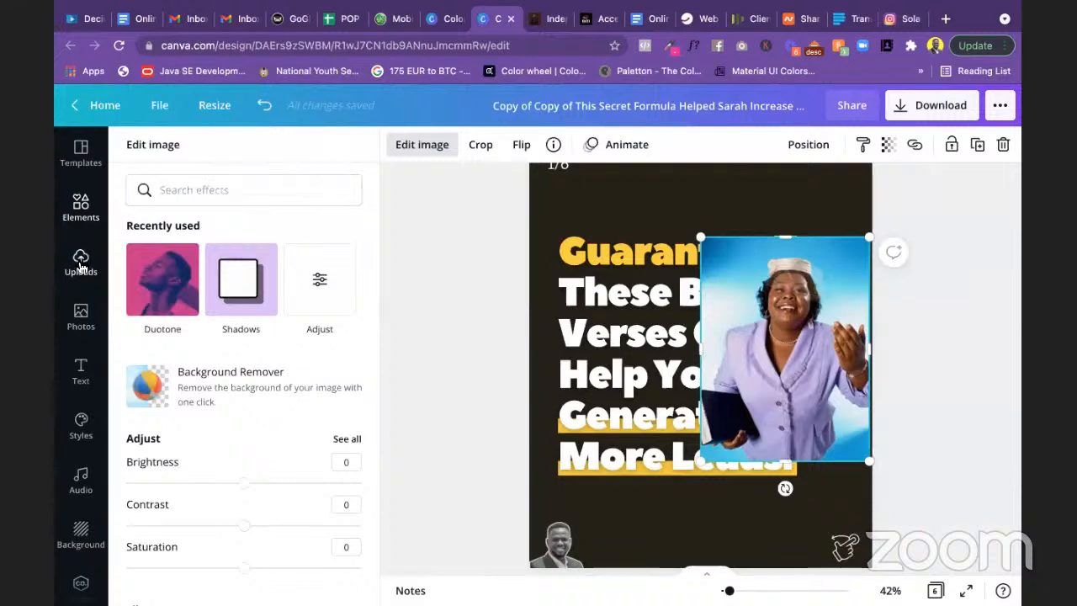
left_click(81, 313)
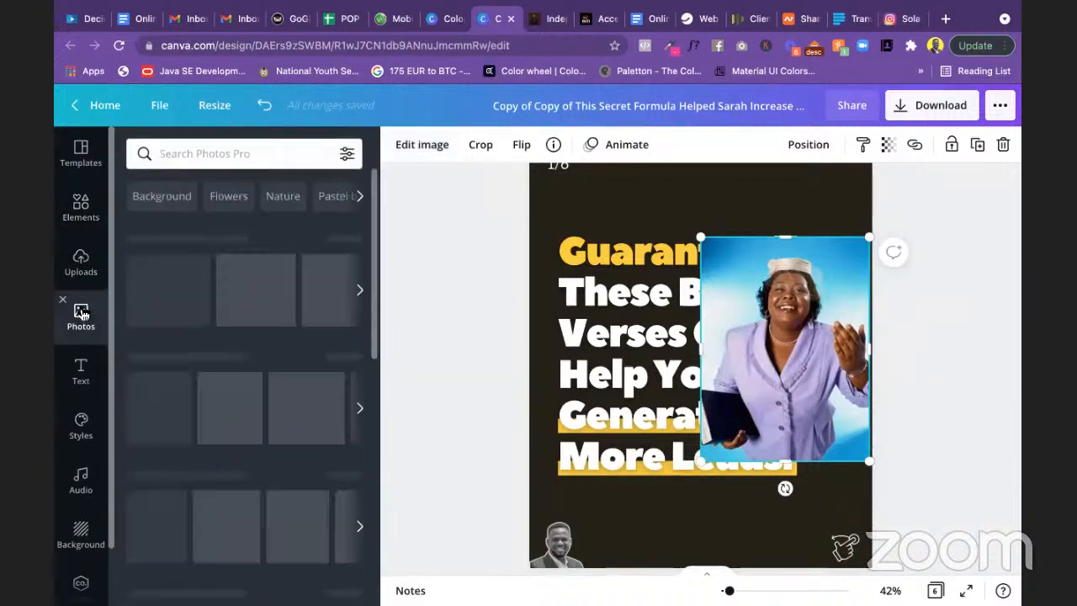
left_click(190, 155)
type("wo")
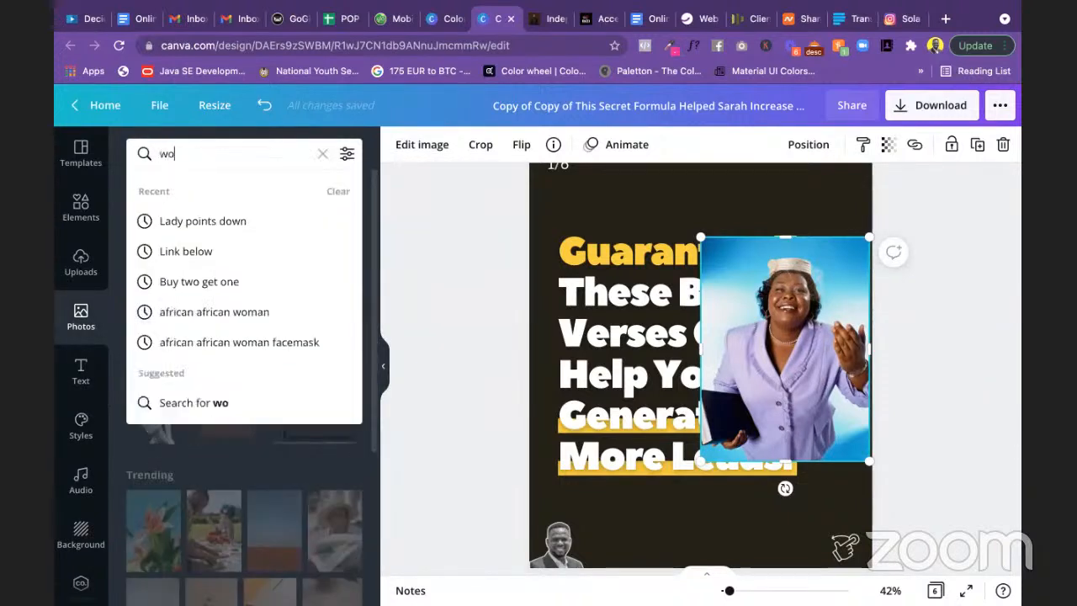
type("man ")
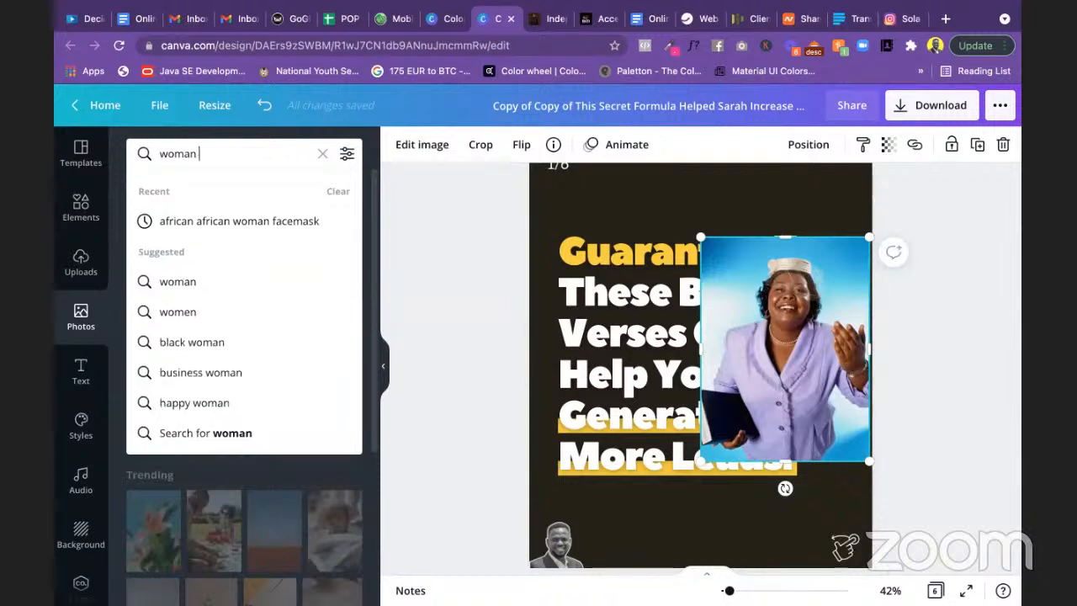
type("seeking ")
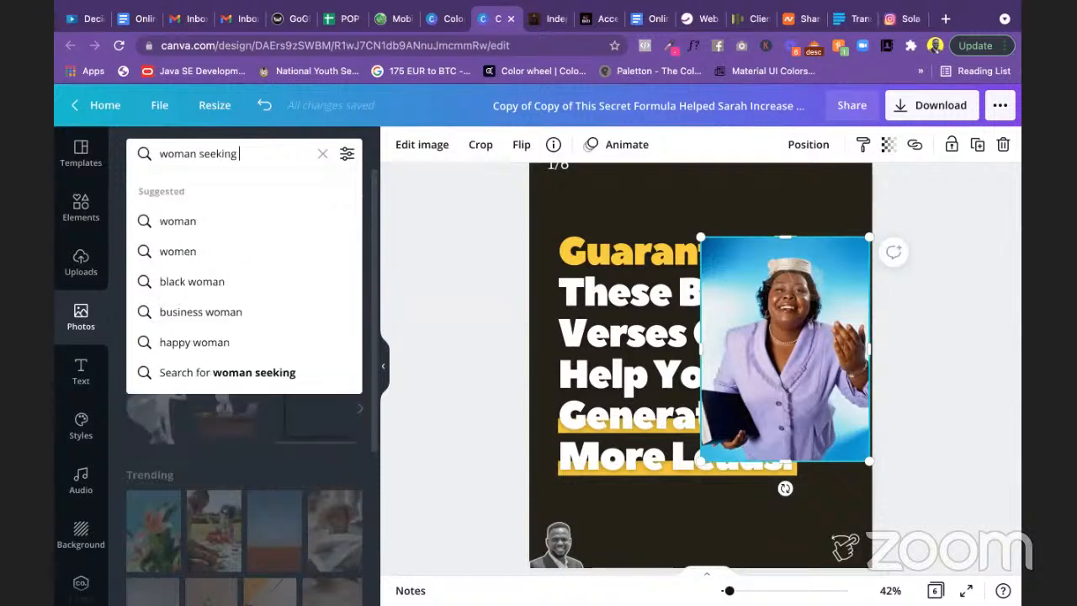
type("bible")
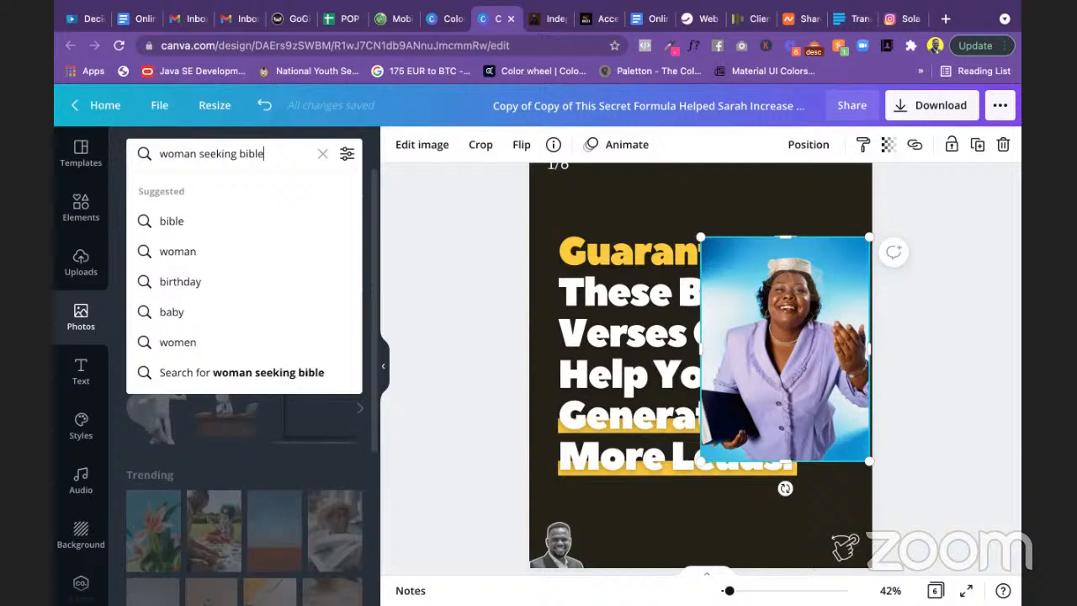
key("Return")
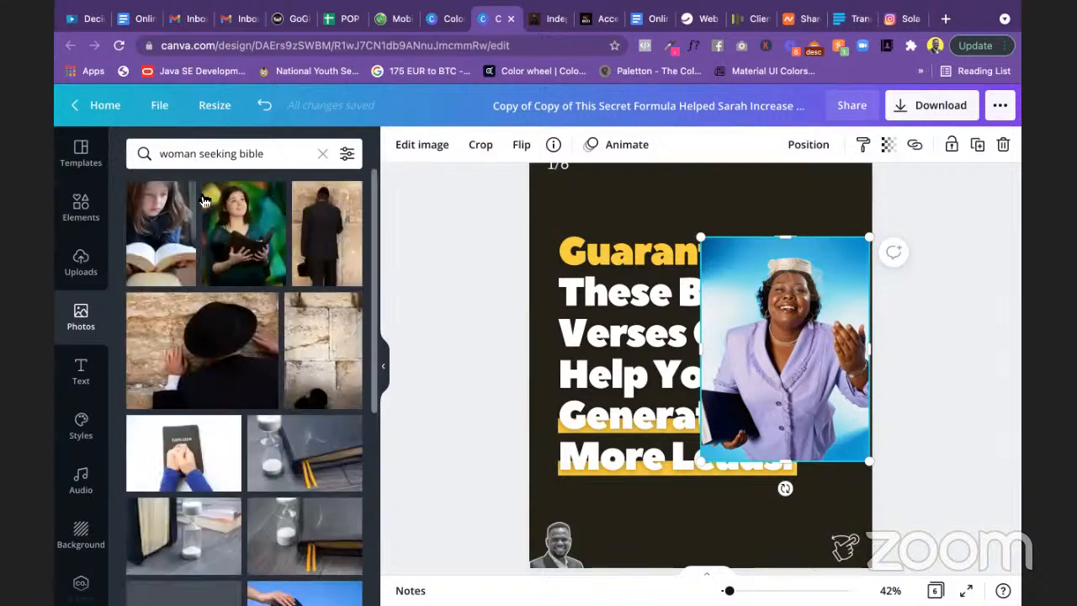
scroll(259, 351, "down", 5)
scroll(259, 352, "down", 10)
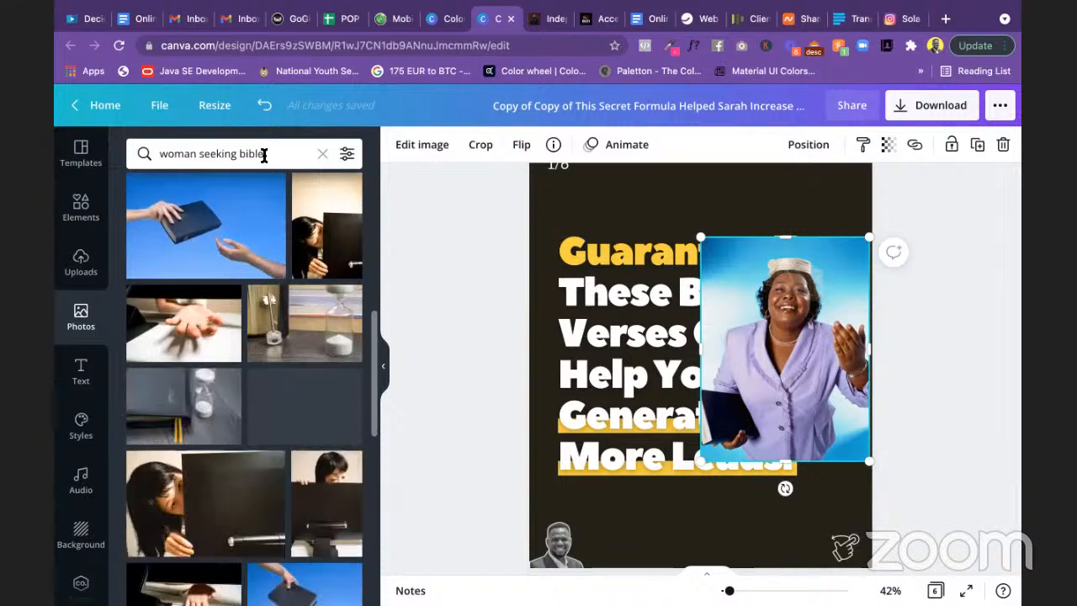
Step: Replace the query with 'secret seeking in bible' and run it
left_click_drag(268, 153, 148, 153)
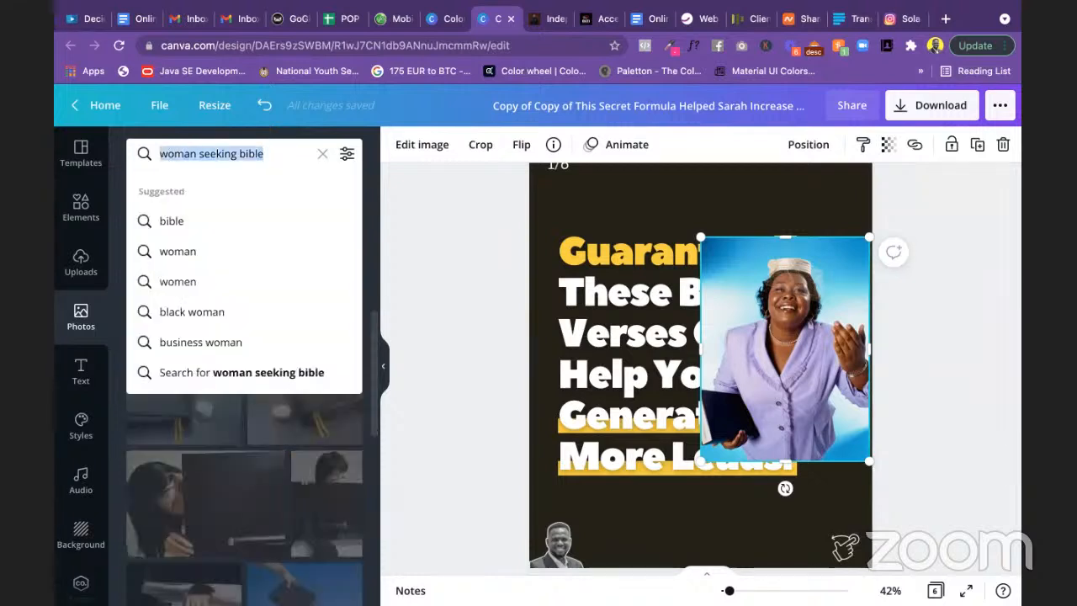
type("secret")
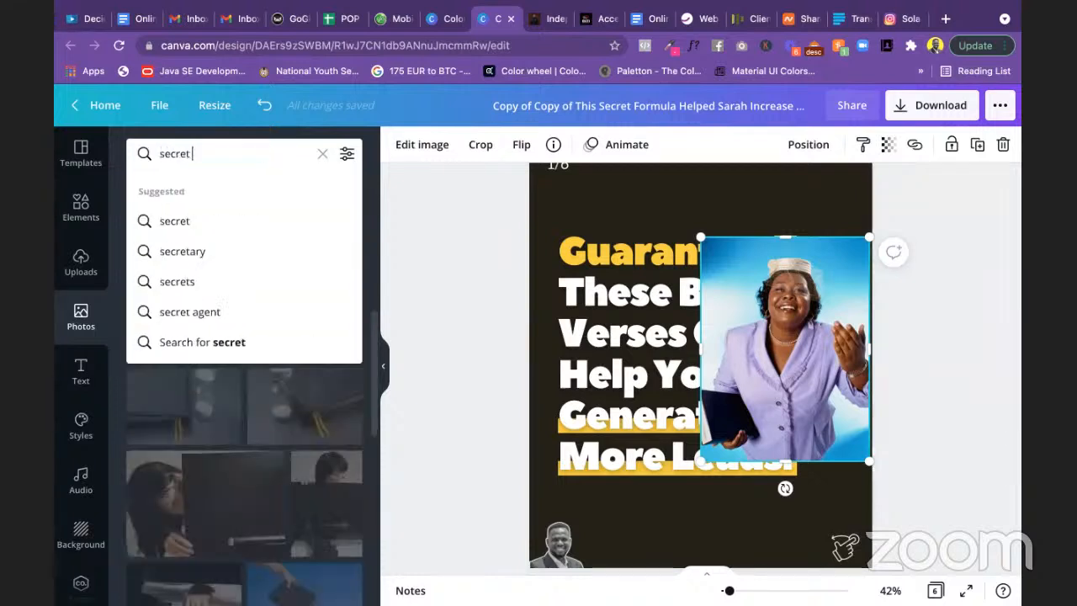
type("bibl")
key("BackSpace")
key("BackSpace")
key("BackSpace")
key("BackSpace")
type("seeking in")
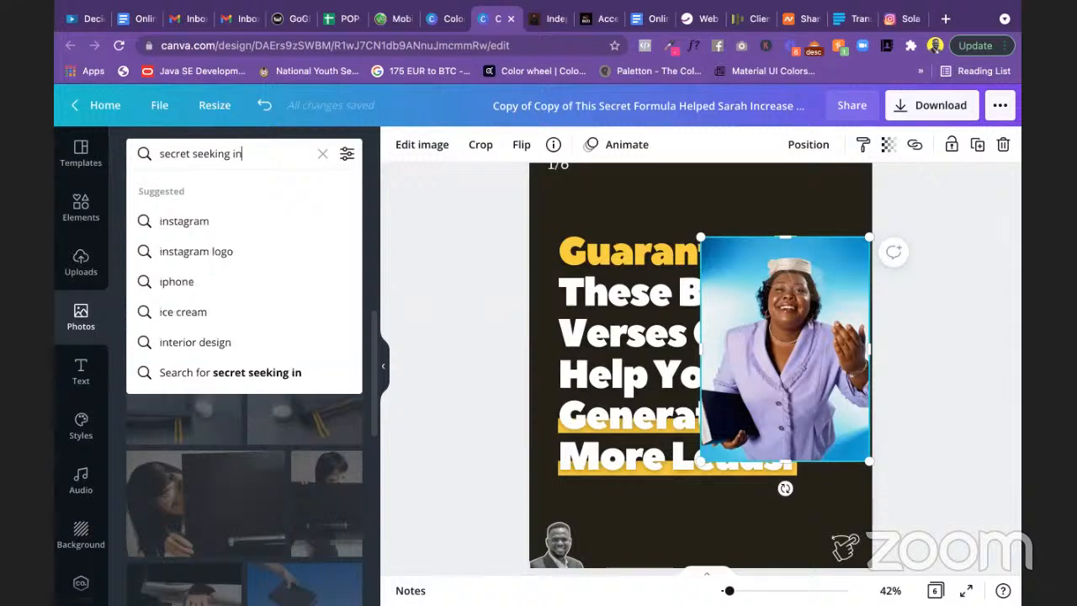
type(" bible")
key("Return")
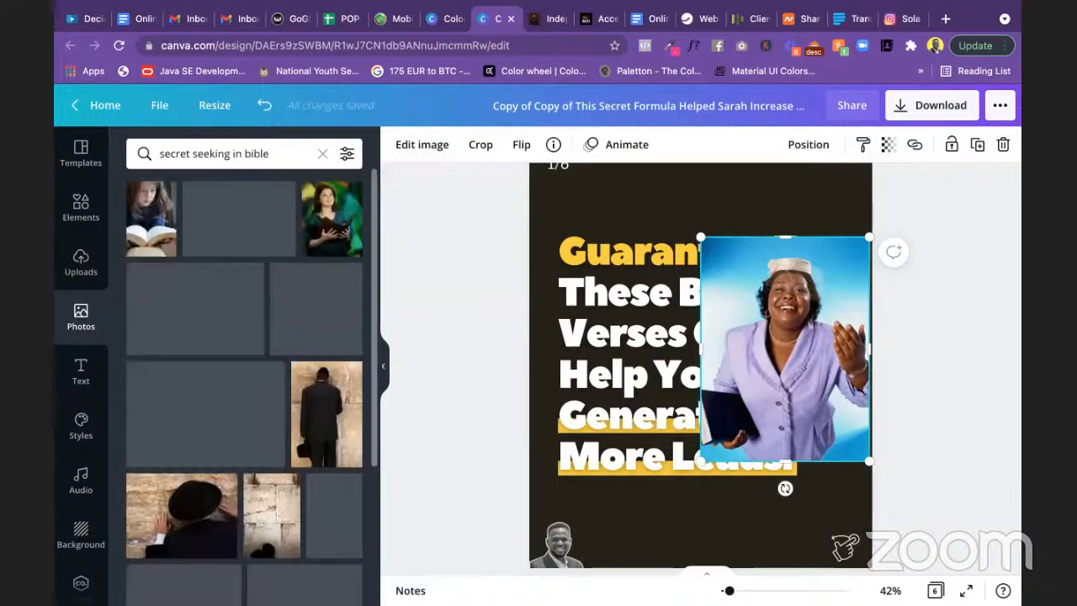
Step: Scroll the 'secret seeking in bible' results, then clear that search query
scroll(233, 360, "down", 1)
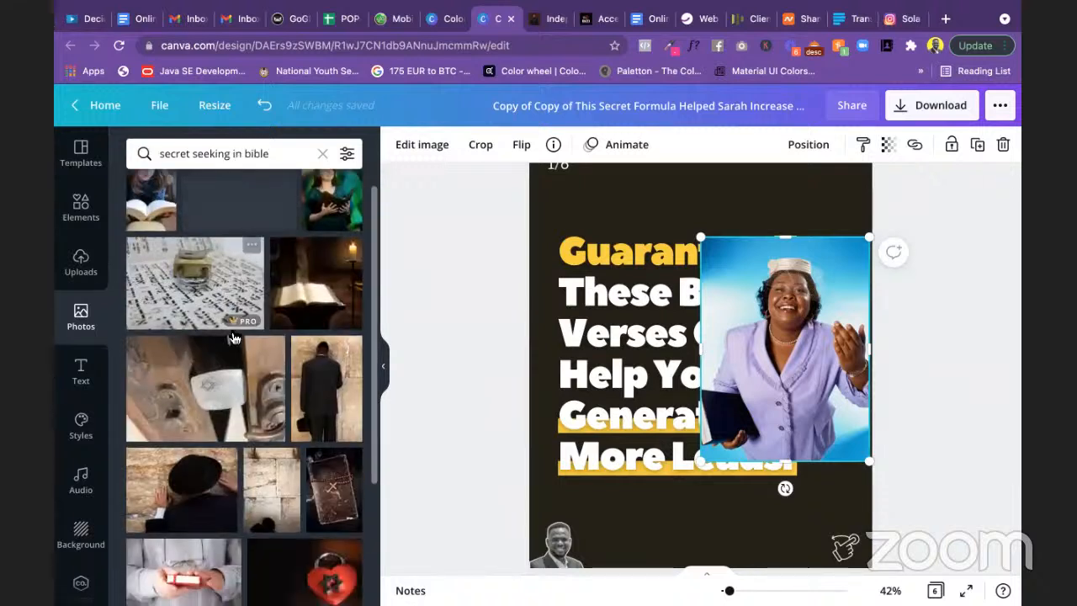
scroll(234, 359, "down", 10)
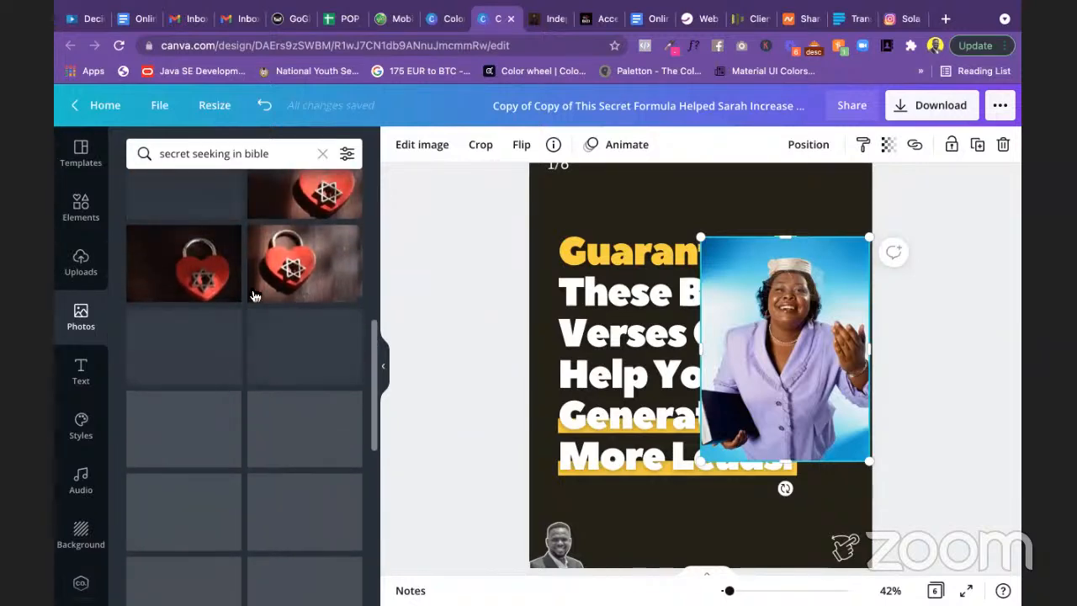
left_click(323, 154)
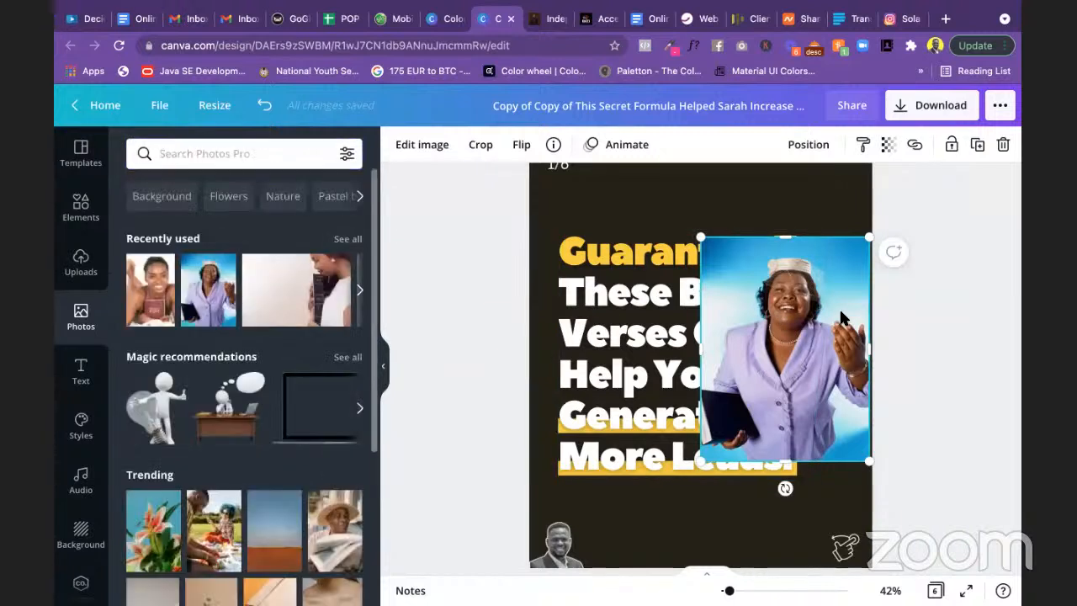
Step: Apply Background Remover to the lavender-suit woman's photo, then resize and reposition it beside the headline
left_click(420, 147)
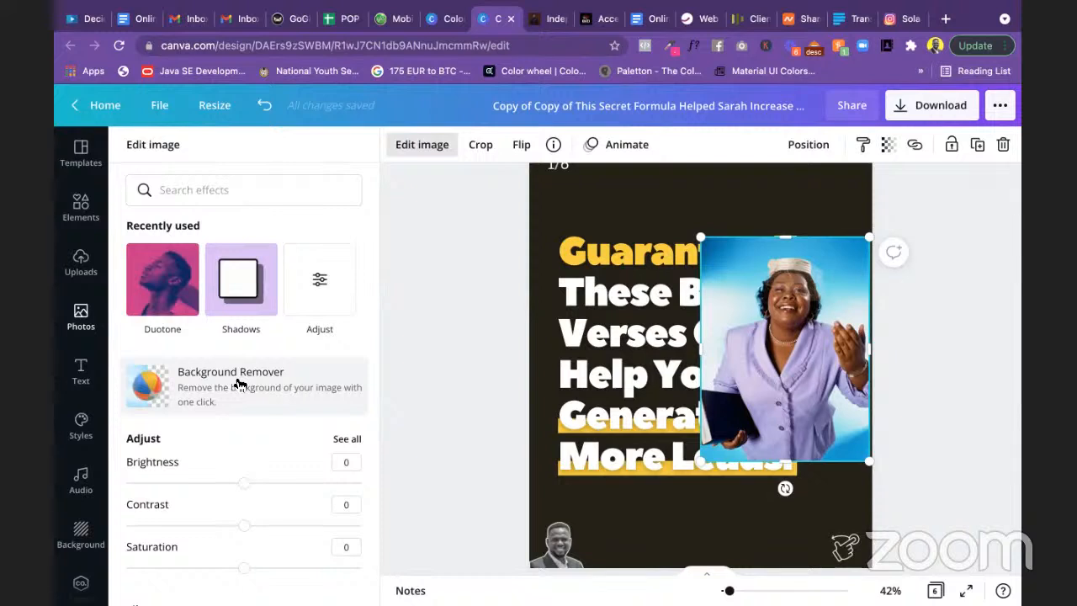
left_click(235, 384)
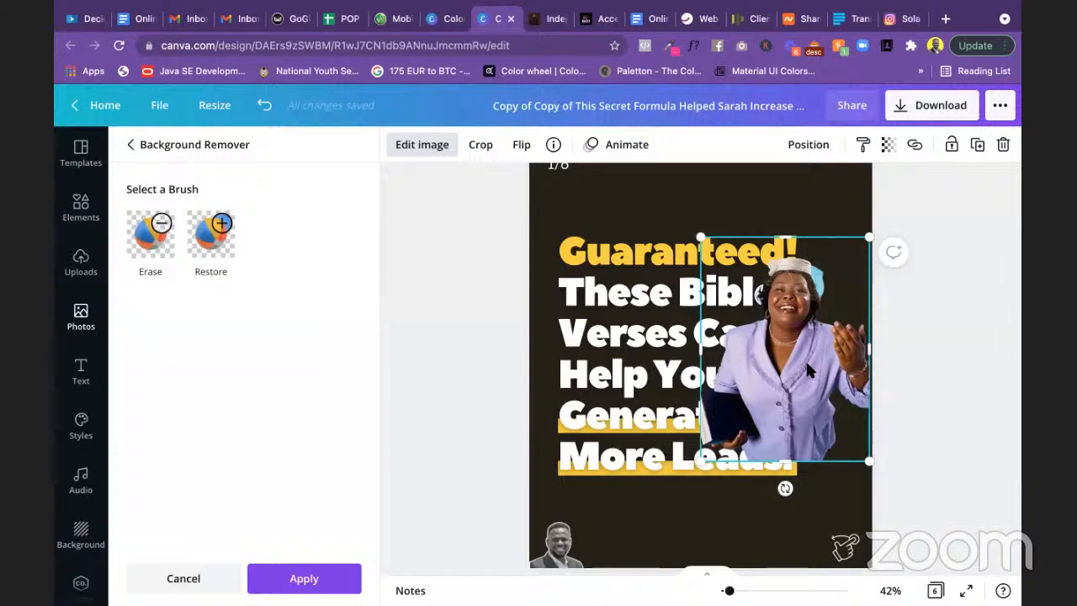
left_click_drag(807, 359, 890, 371)
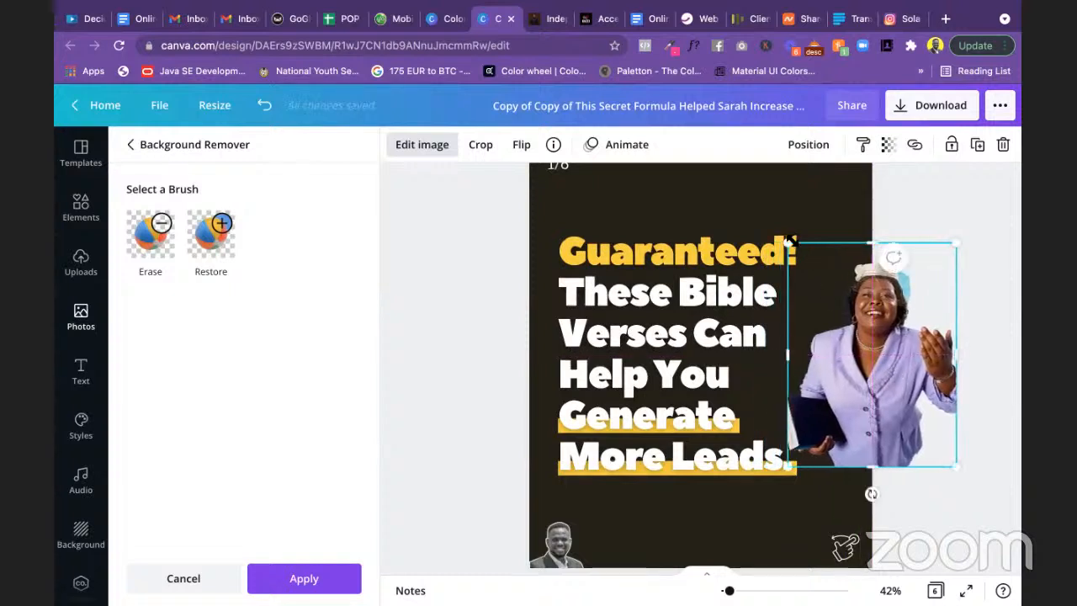
left_click_drag(776, 224, 753, 196)
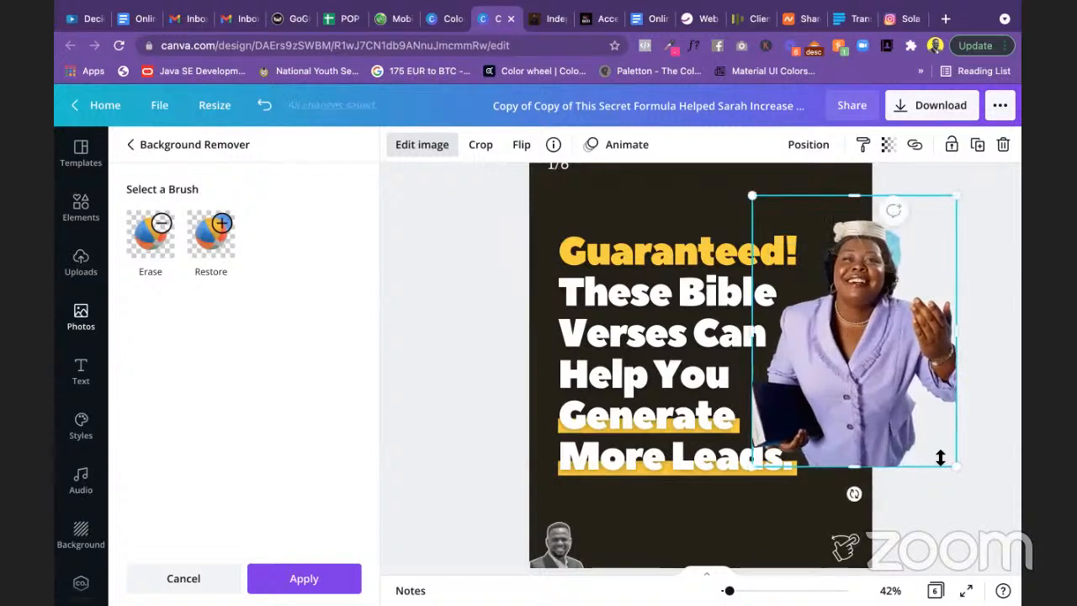
left_click_drag(959, 469, 911, 465)
left_click_drag(870, 389, 871, 401)
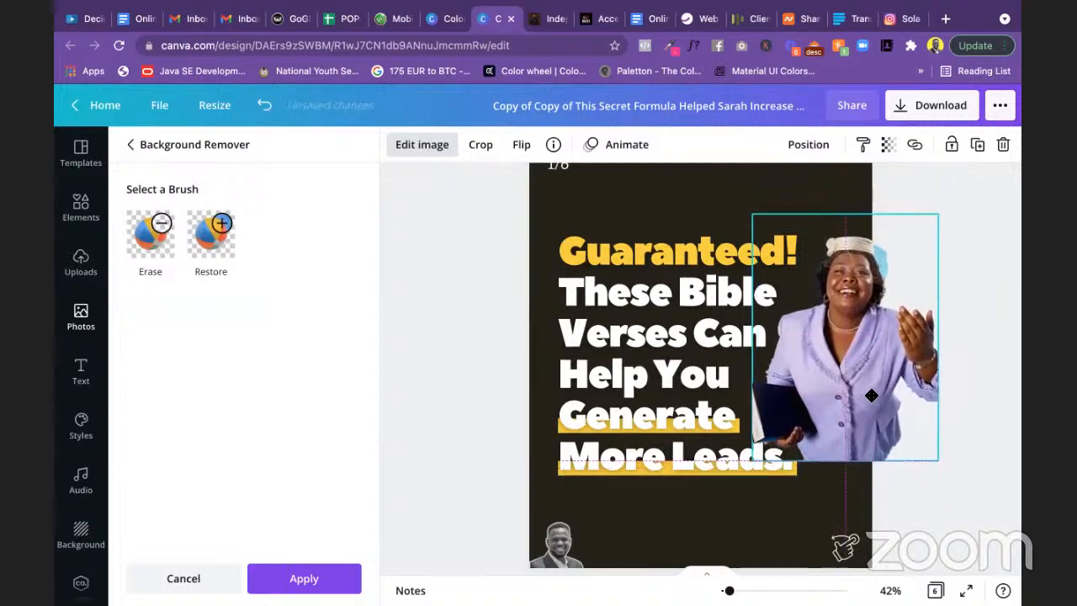
left_click(949, 406)
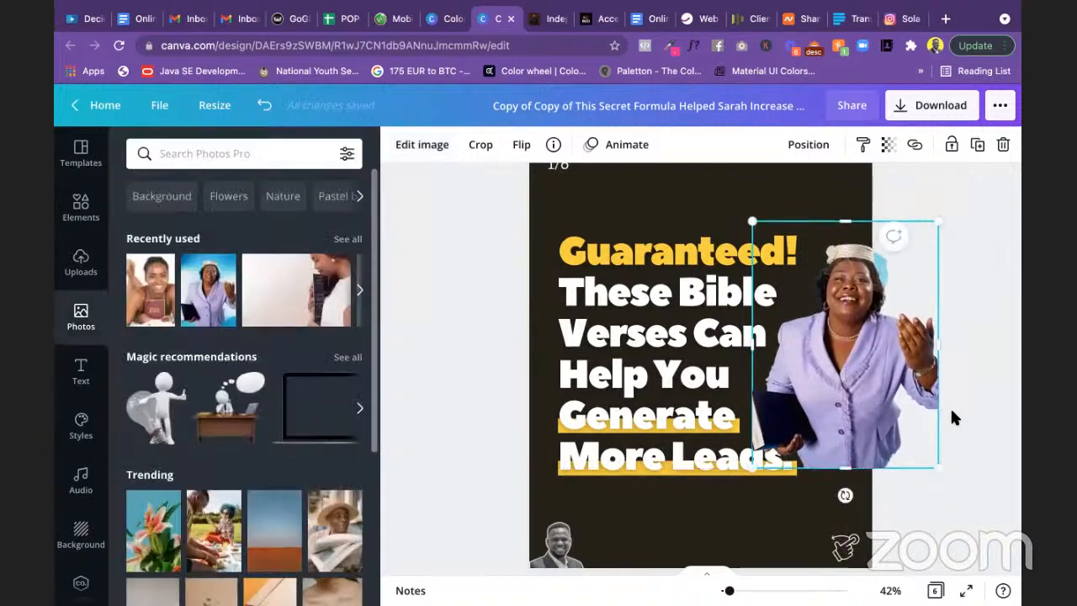
Step: Shift the cover slide's headline text box slightly to the left
left_click(965, 415)
scroll(965, 421, "down", 3)
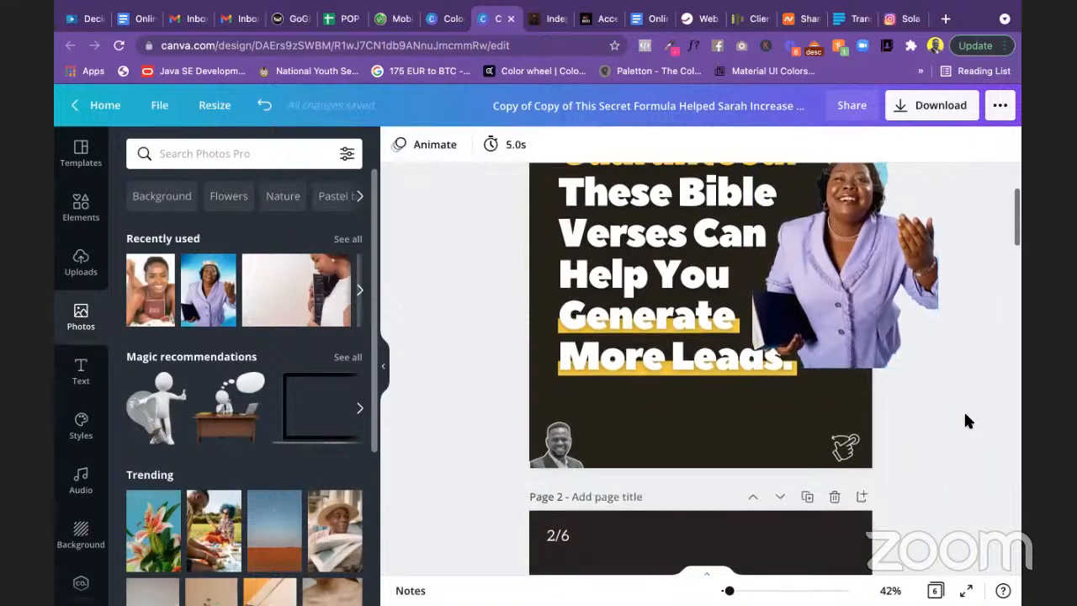
scroll(965, 421, "up", 2)
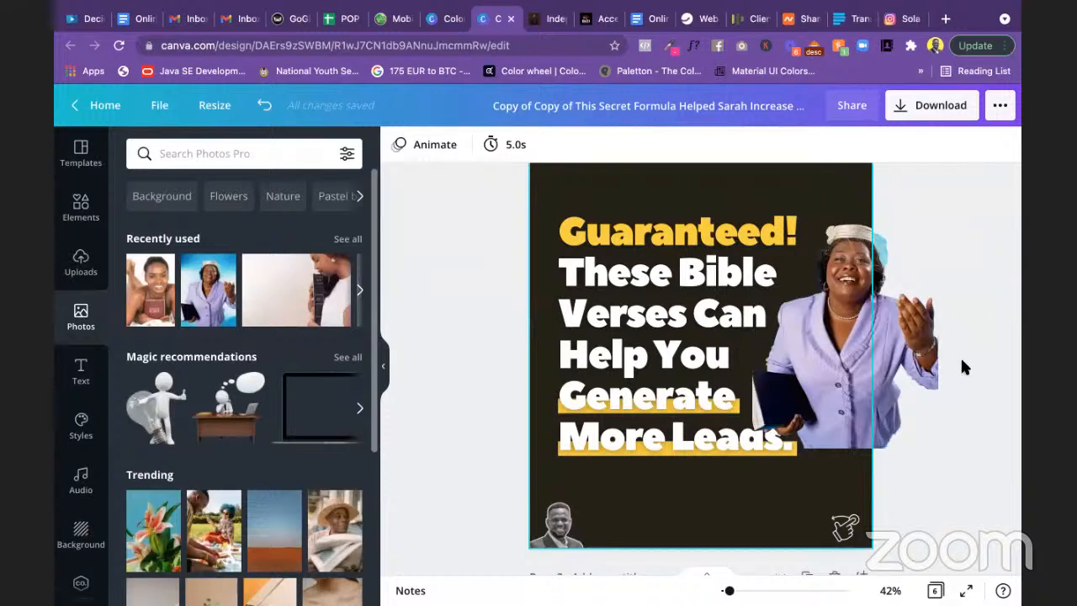
scroll(960, 360, "down", 3)
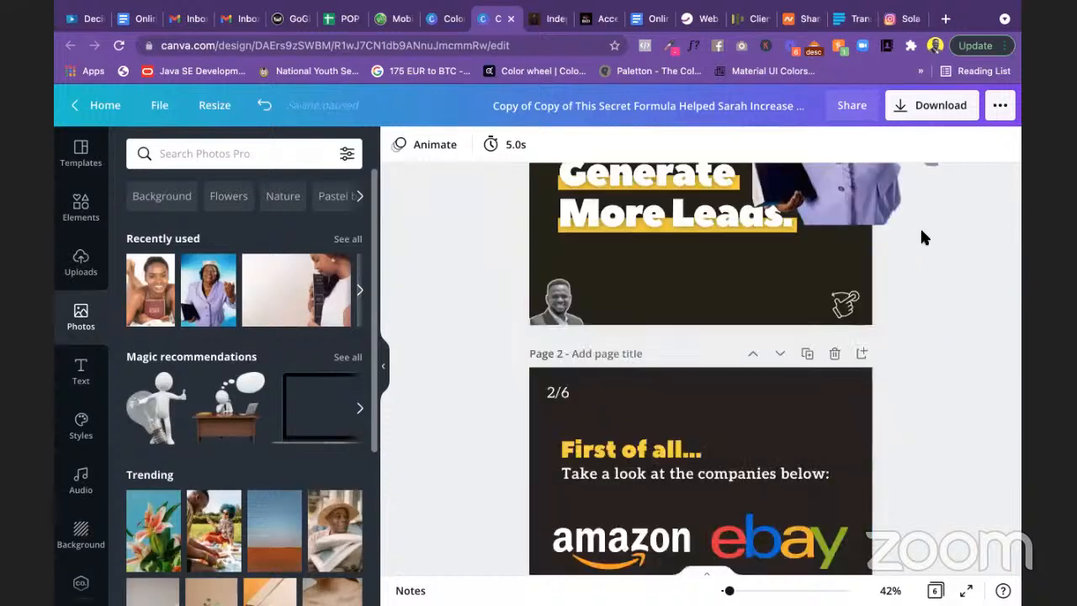
left_click(791, 412)
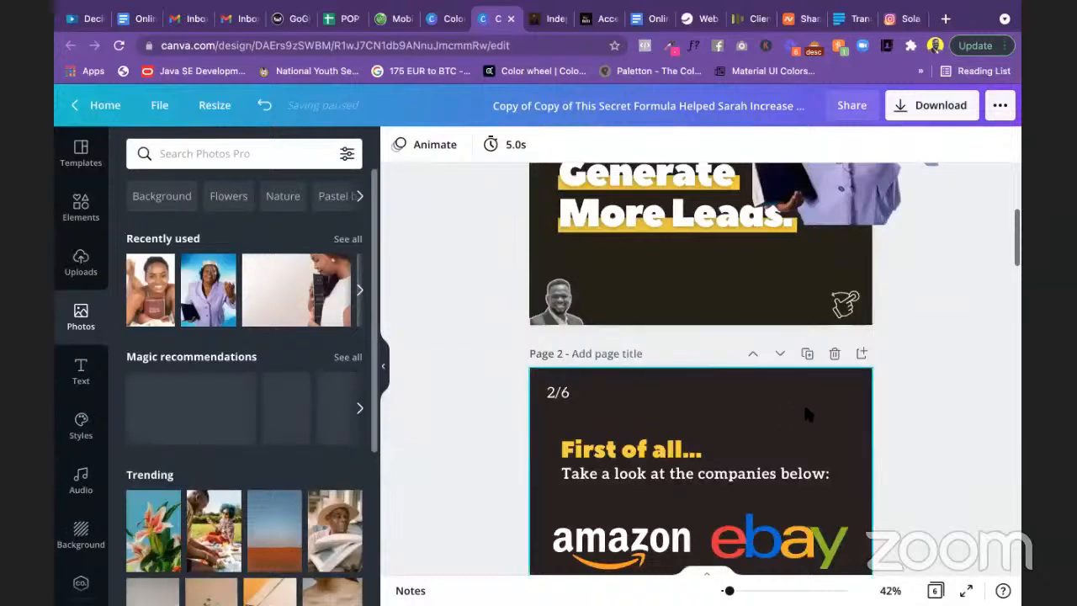
scroll(803, 409, "up", 5)
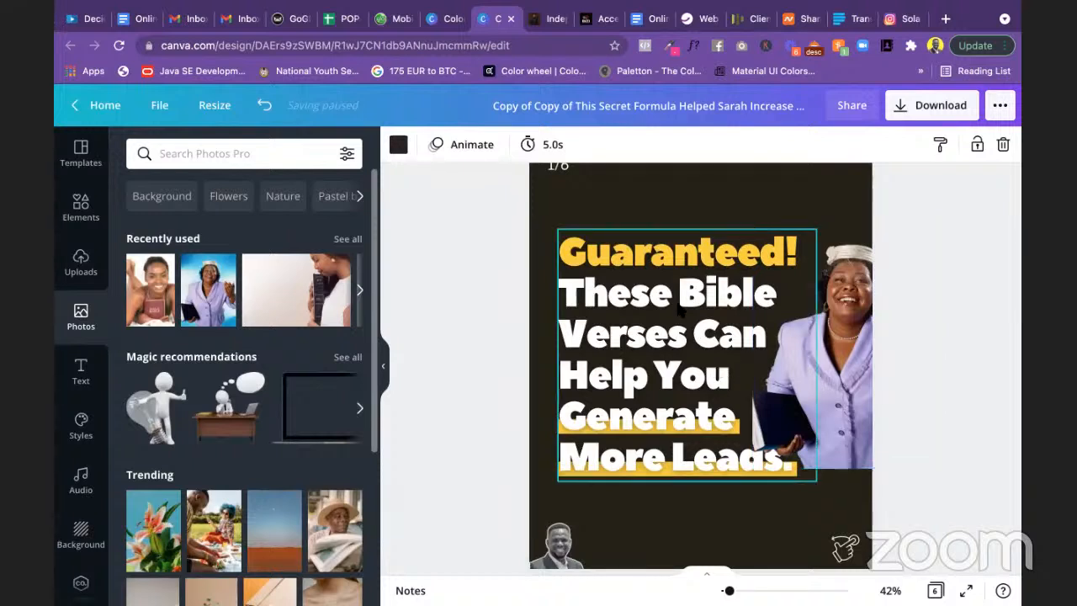
left_click(726, 333)
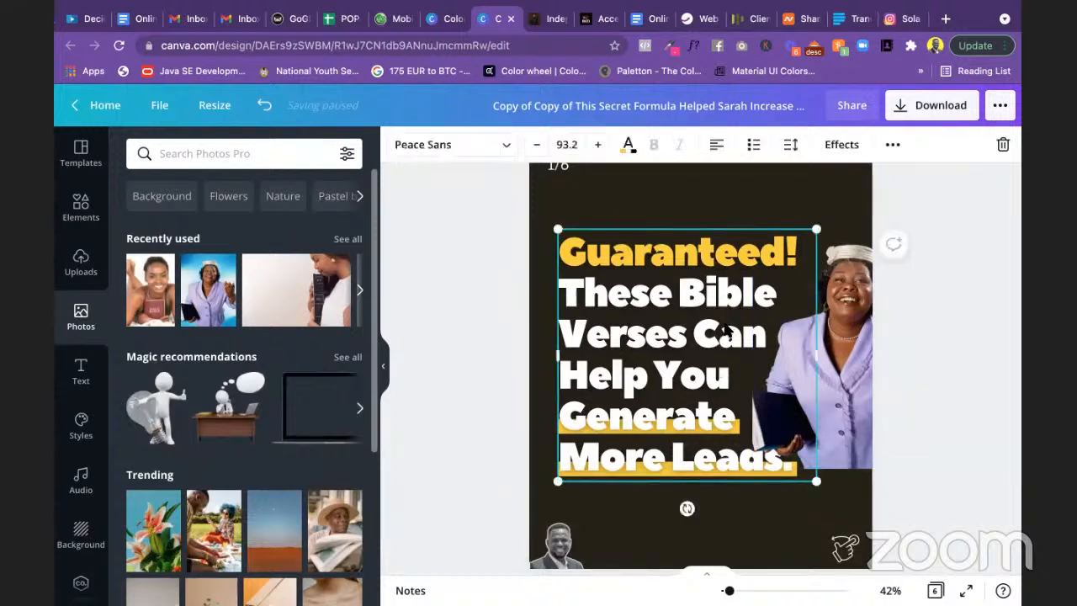
mouse_move(712, 327)
left_mouse_down()
mouse_move(695, 326)
mouse_move(711, 328)
left_mouse_up()
left_click(907, 498)
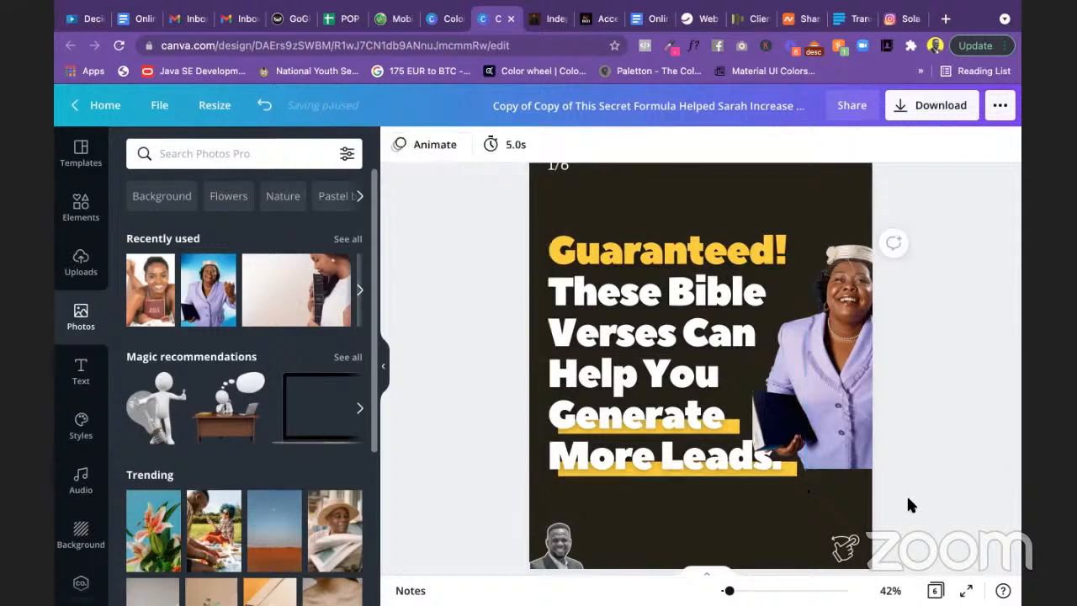
Step: Move the yellow highlight bars under 'Generate' and 'More Leads.' left to line up with the headline
left_click(734, 430)
left_click(735, 429)
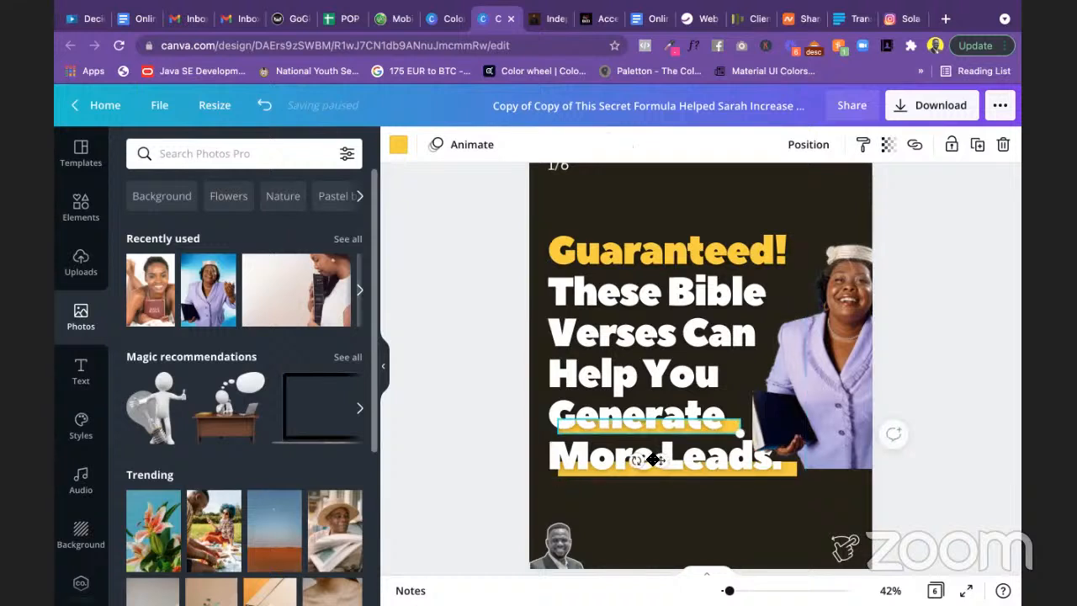
left_click_drag(655, 460, 652, 459)
left_click(721, 476)
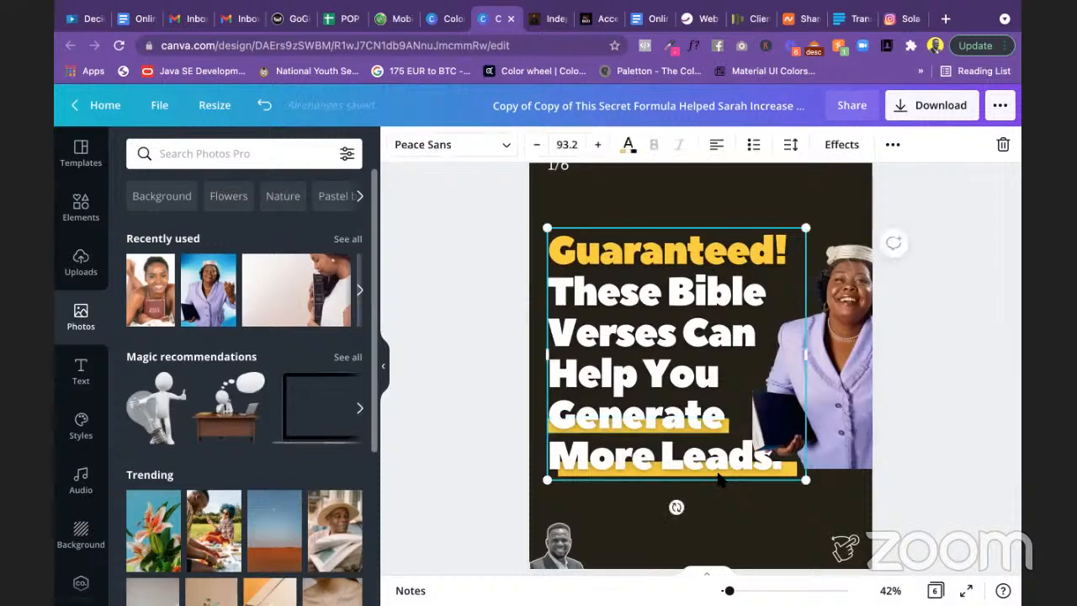
left_click(720, 476)
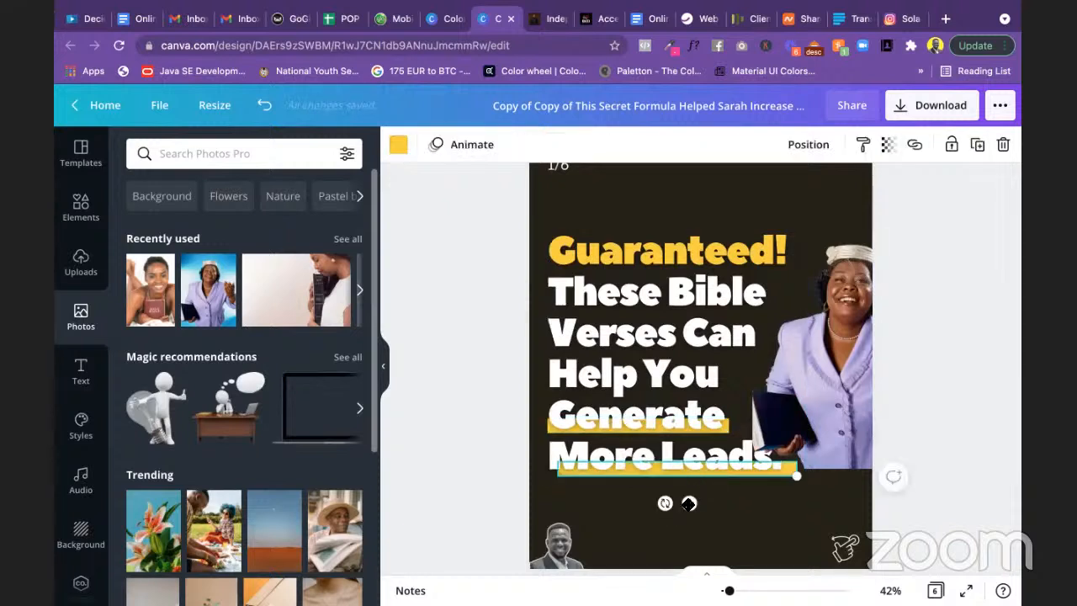
Step: Enlarge the lavender-suit woman's photo, extend it to the bottom edge and shift it right
left_click(949, 325)
left_click(841, 379)
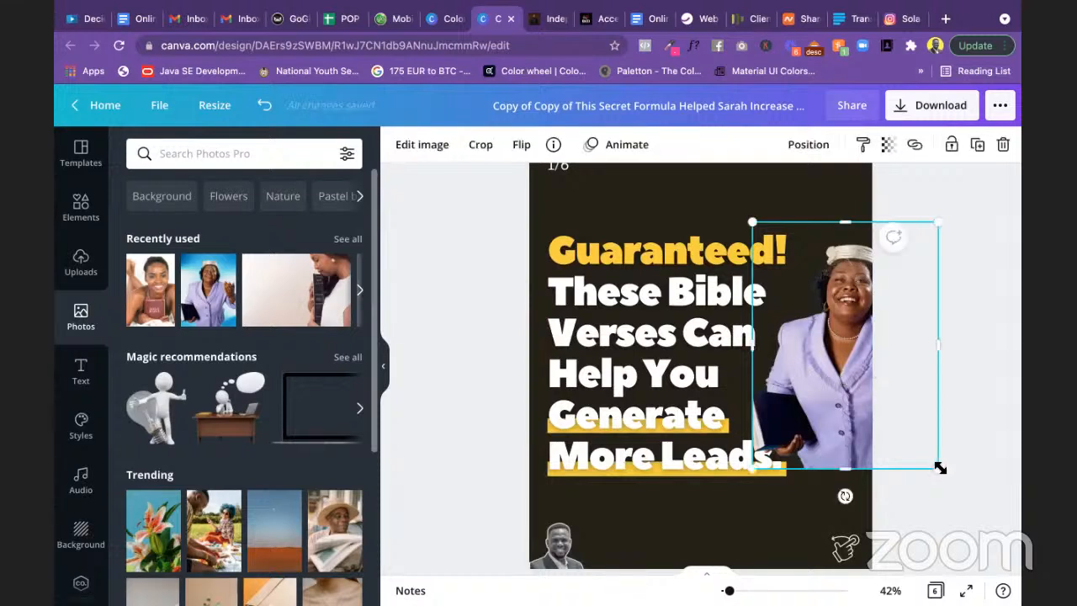
left_click_drag(939, 468, 972, 482)
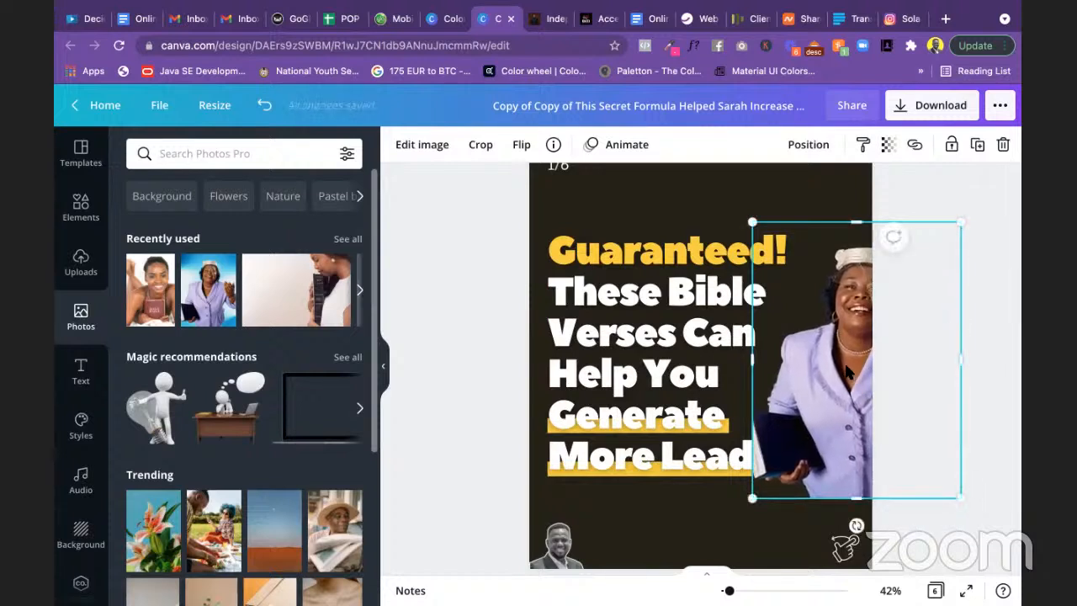
left_click_drag(847, 371, 841, 326)
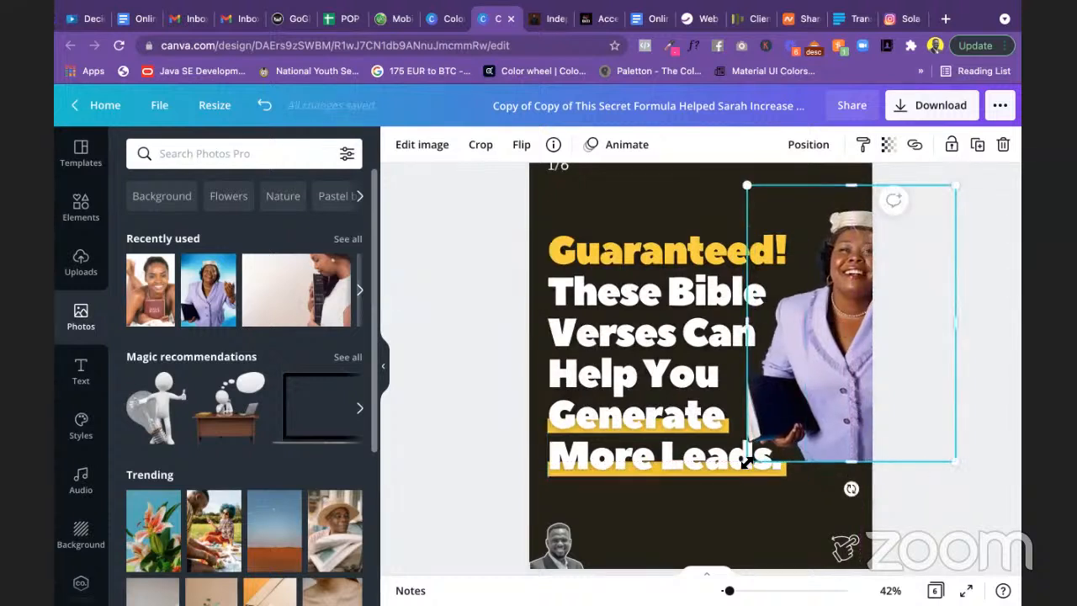
left_click_drag(747, 461, 697, 567)
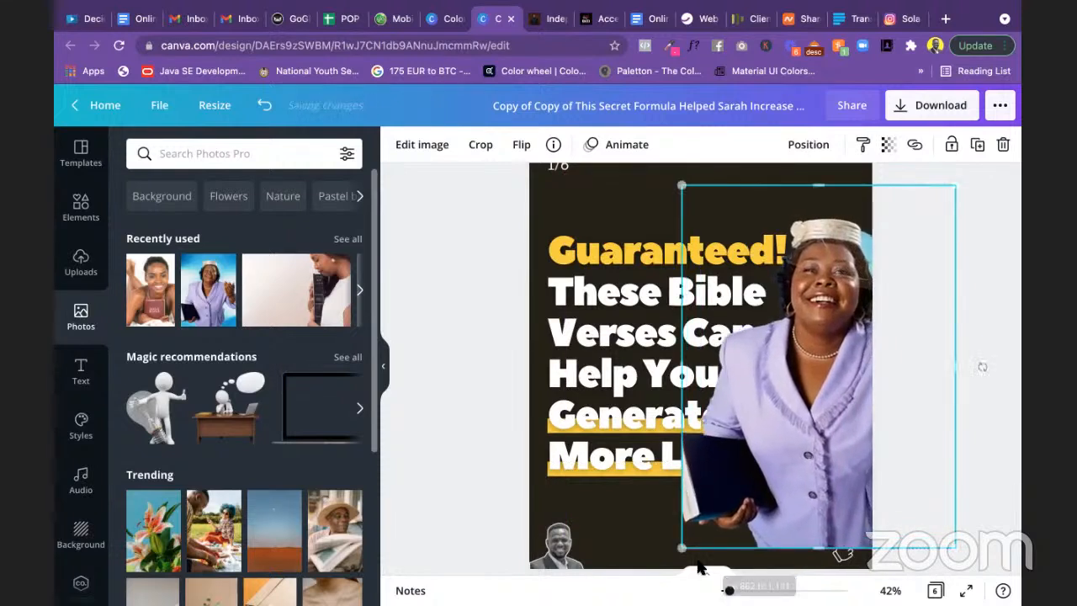
scroll(909, 436, "down", 2)
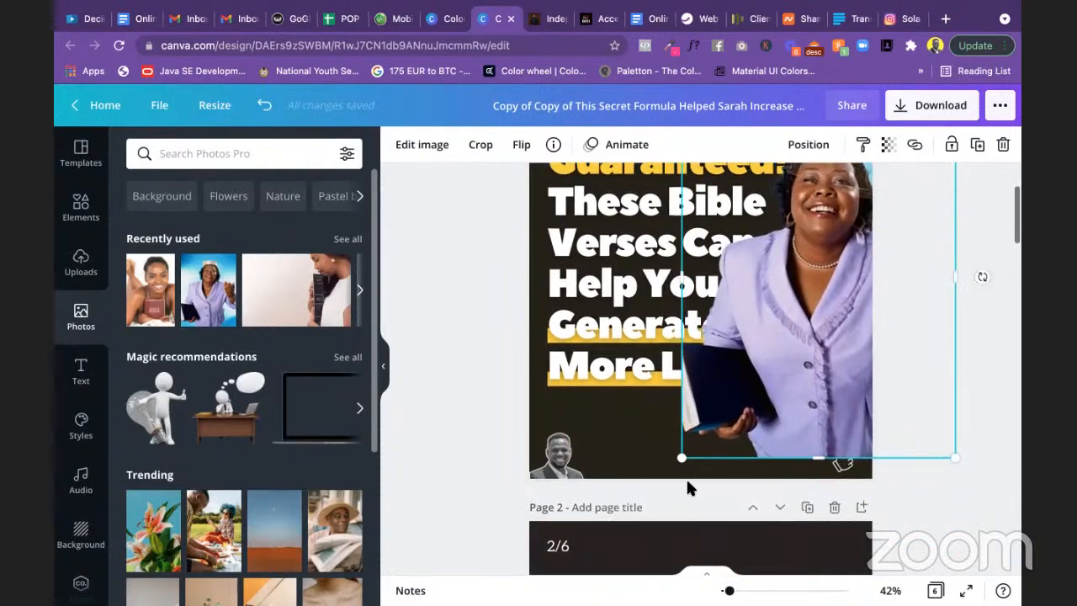
left_click_drag(682, 458, 670, 489)
scroll(953, 337, "up", 2)
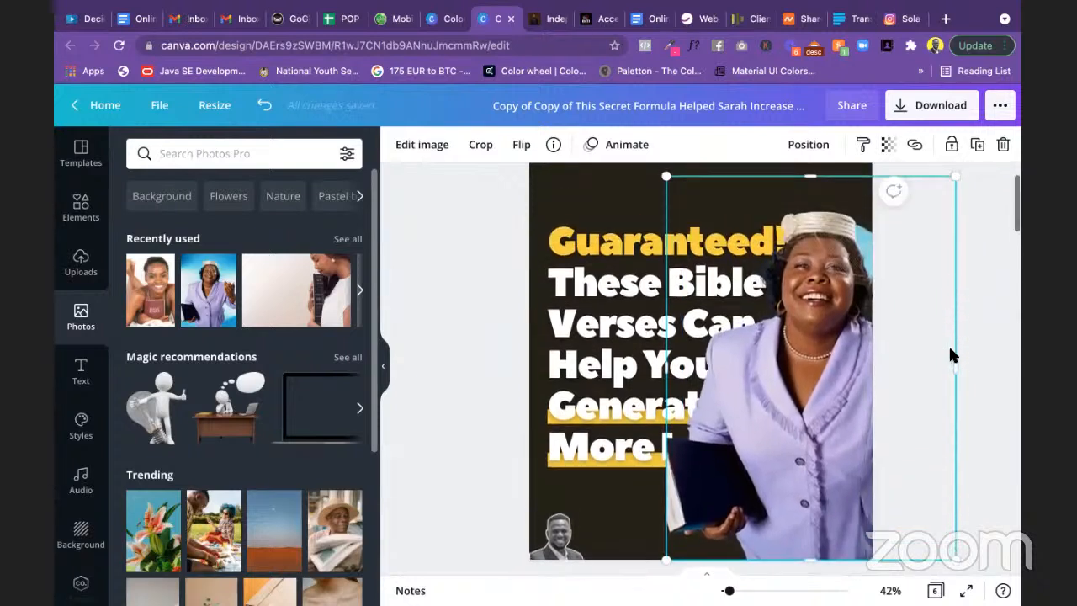
left_click_drag(830, 378, 869, 375)
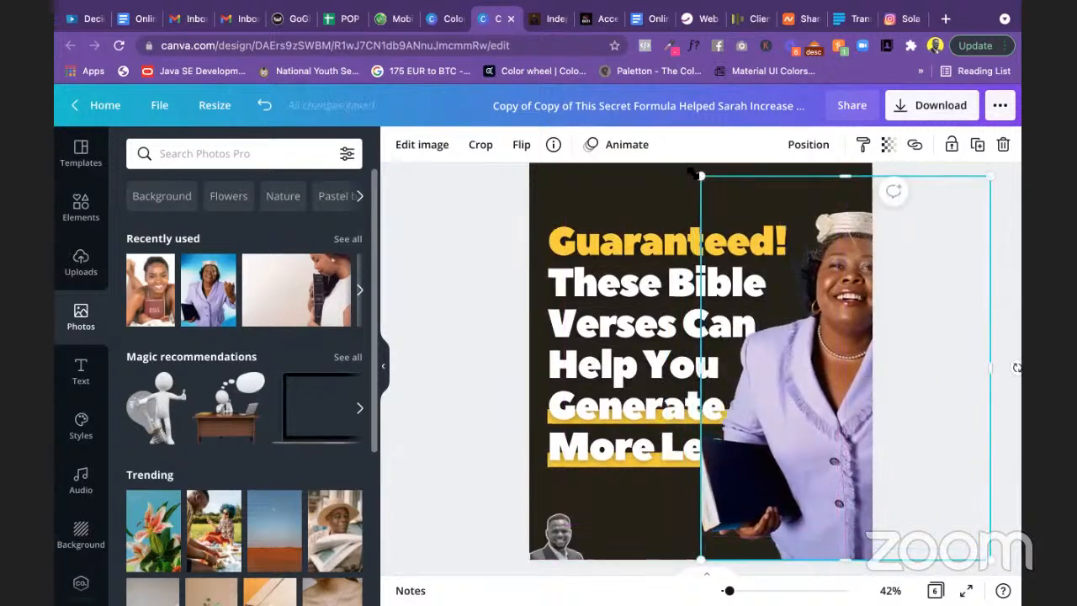
left_click_drag(695, 174, 696, 174)
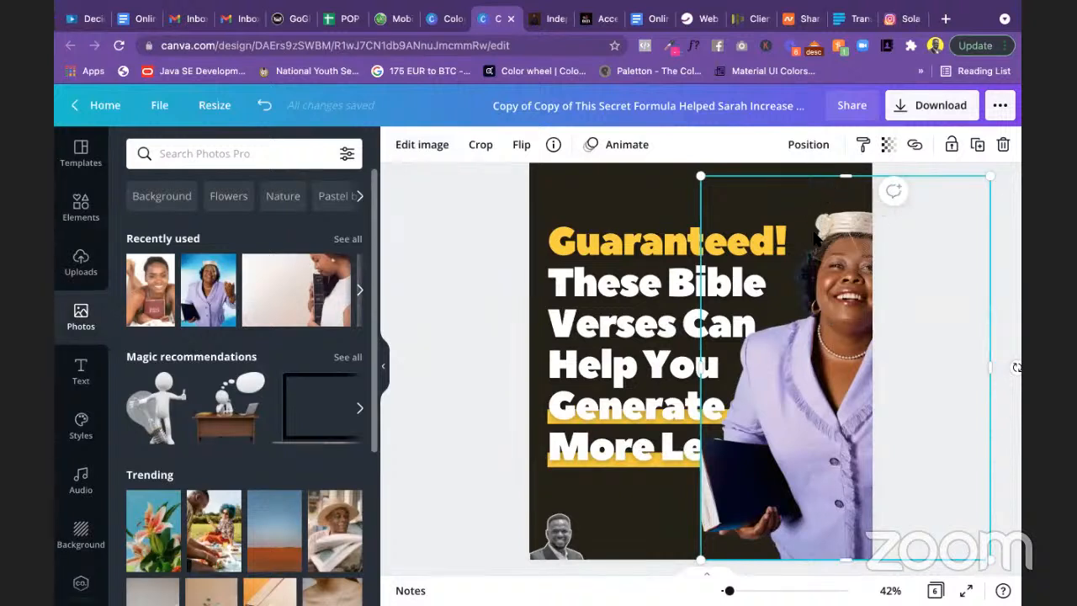
right_click(829, 242)
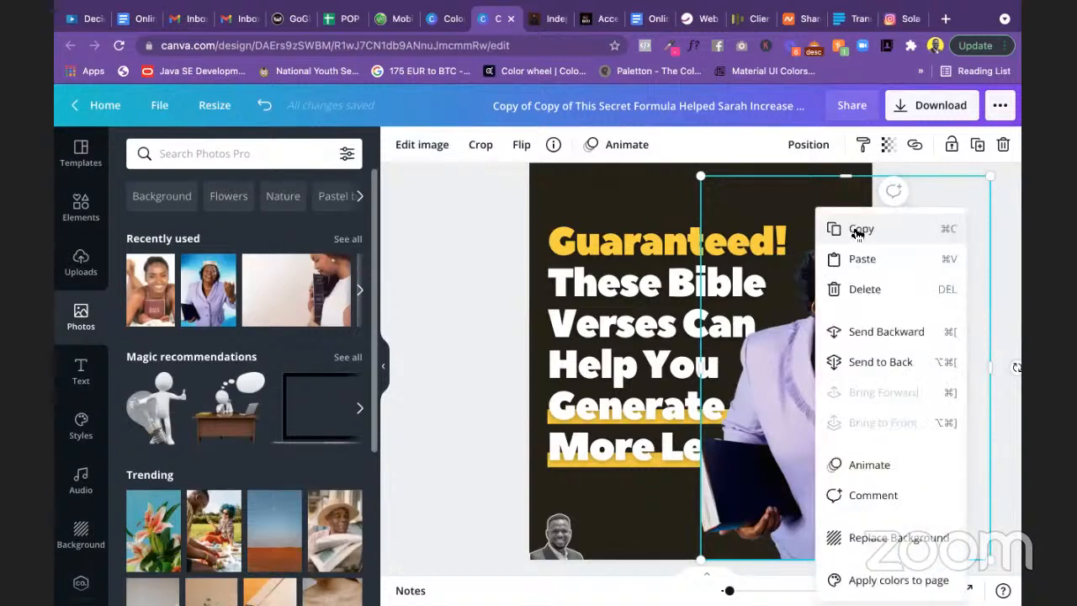
left_click(855, 231)
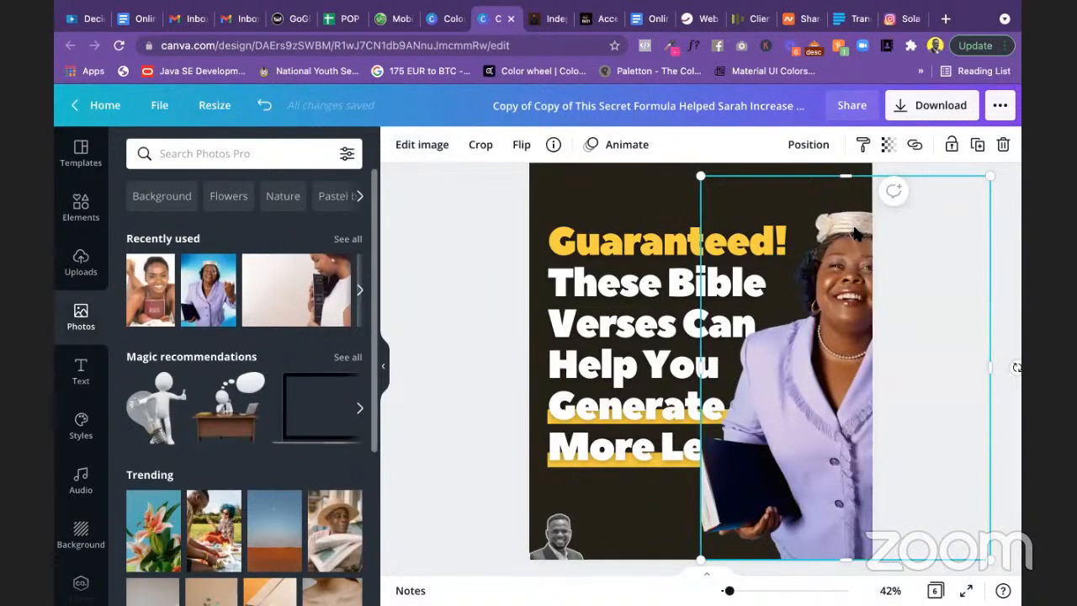
key("ctrl+v")
left_click_drag(848, 312, 854, 311)
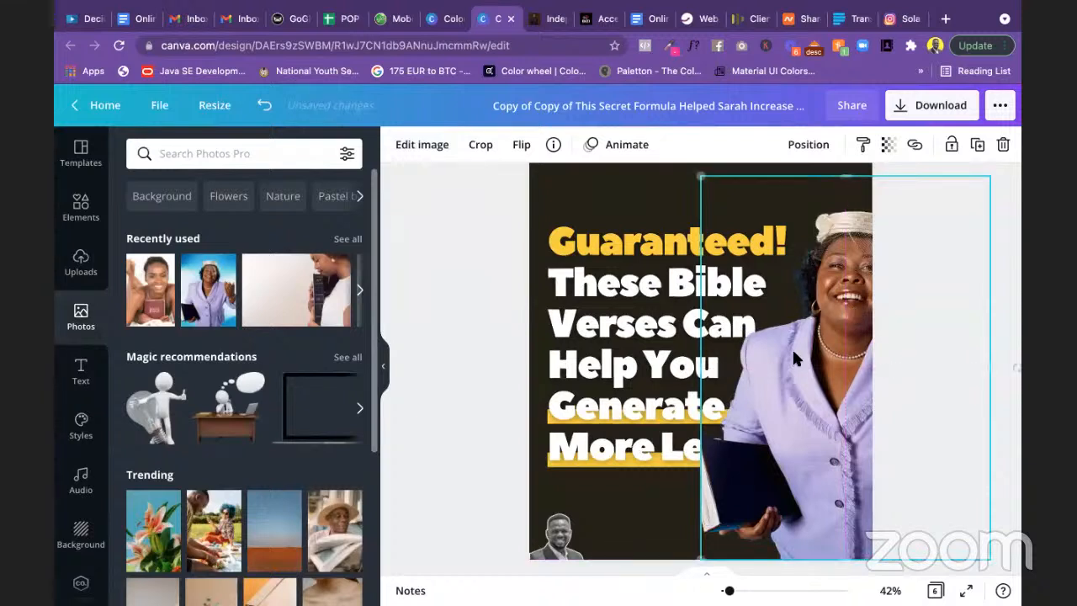
left_click_drag(713, 368, 871, 360)
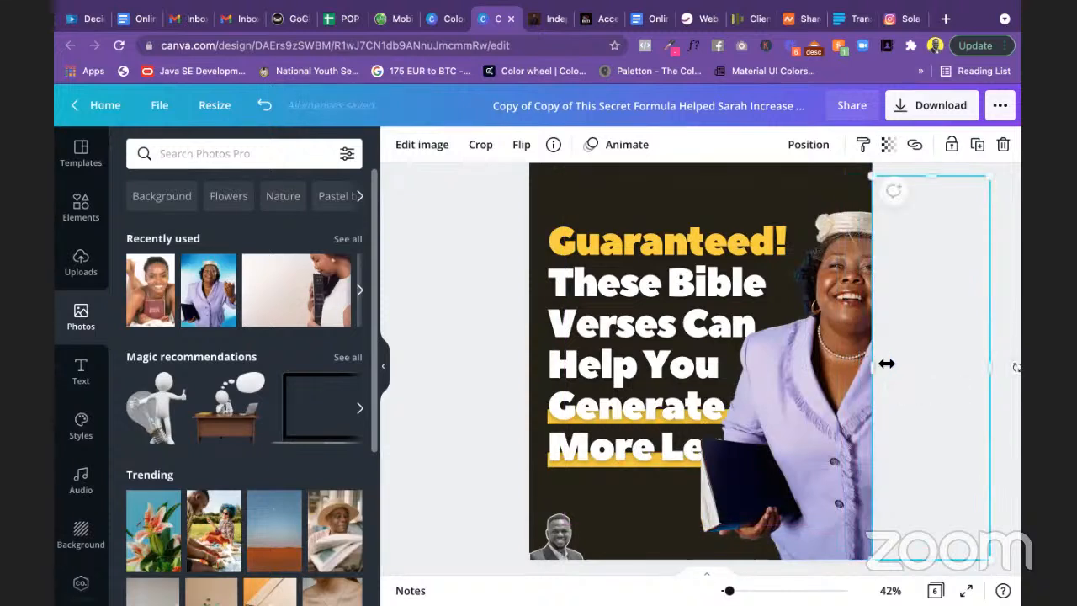
left_click(915, 385)
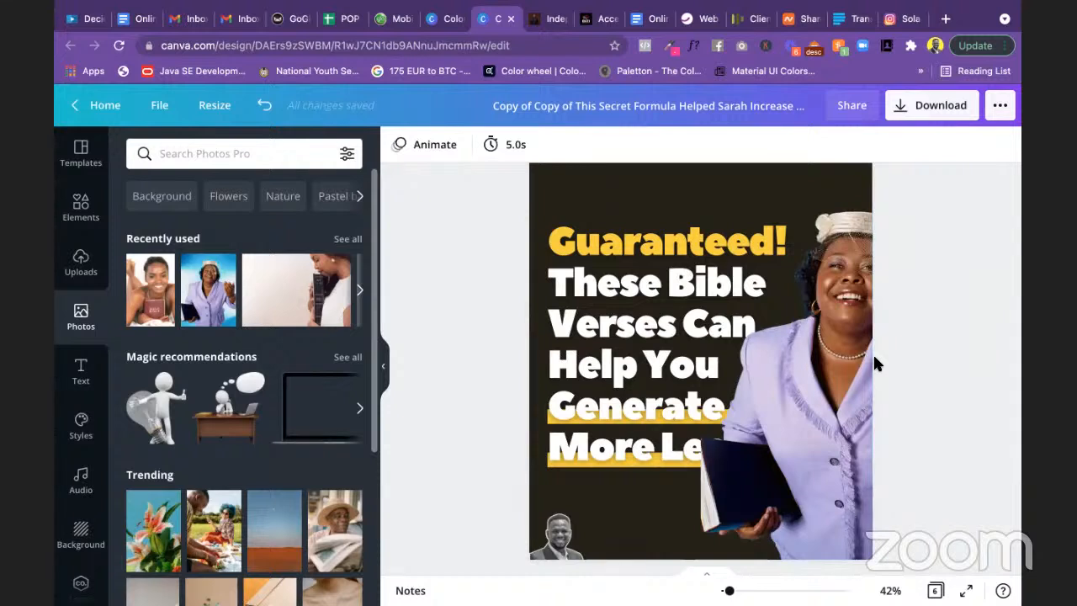
key("super+z")
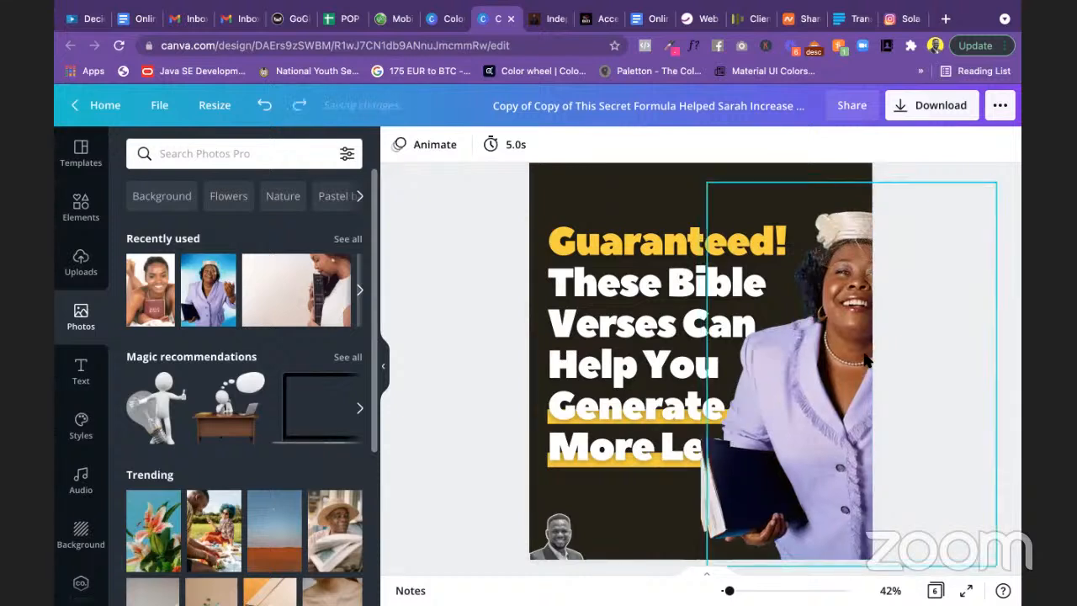
left_click(843, 358)
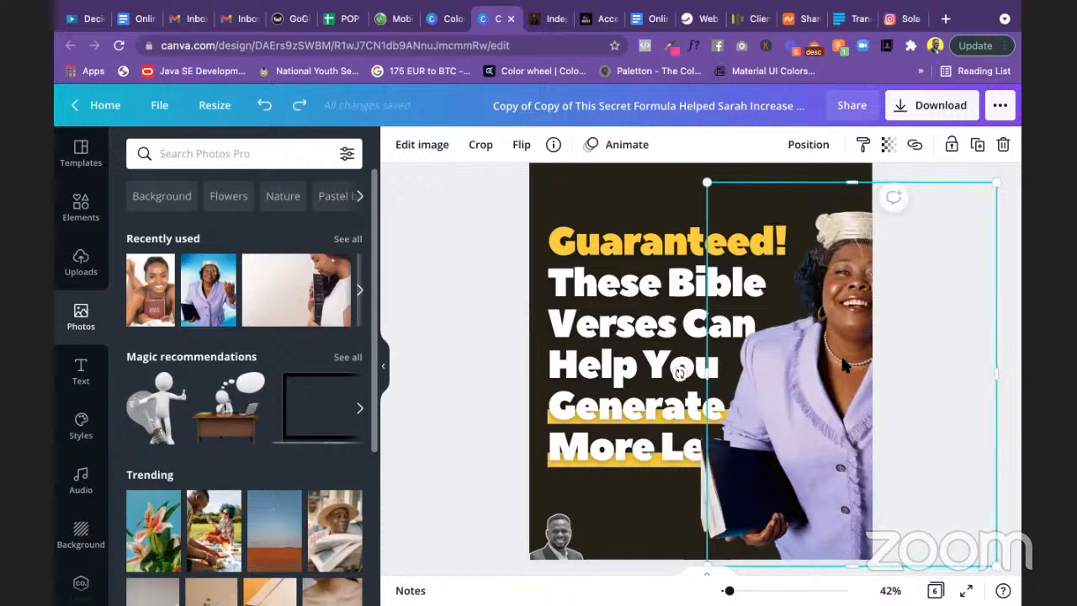
key("Delete")
mouse_move(846, 364)
left_mouse_down()
mouse_move(880, 364)
mouse_move(867, 366)
left_mouse_up()
key("super+z")
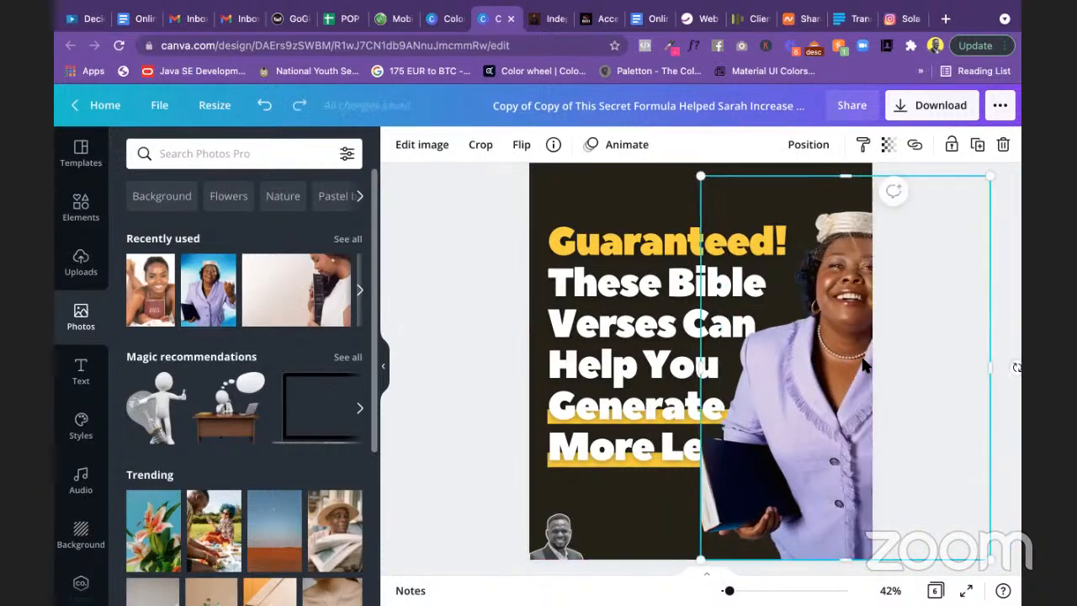
left_click(508, 344)
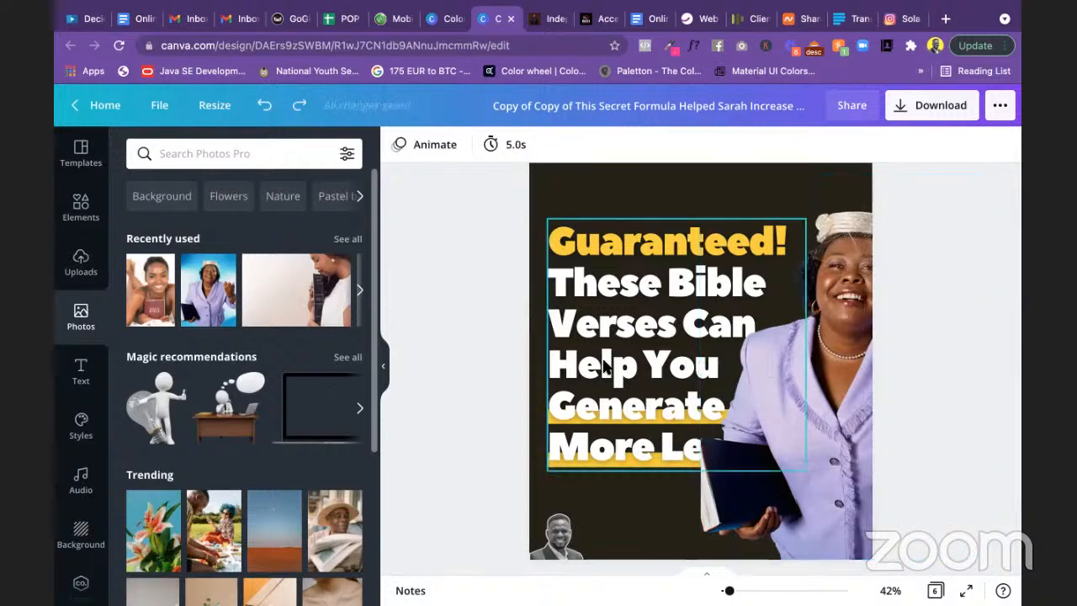
left_click(824, 331)
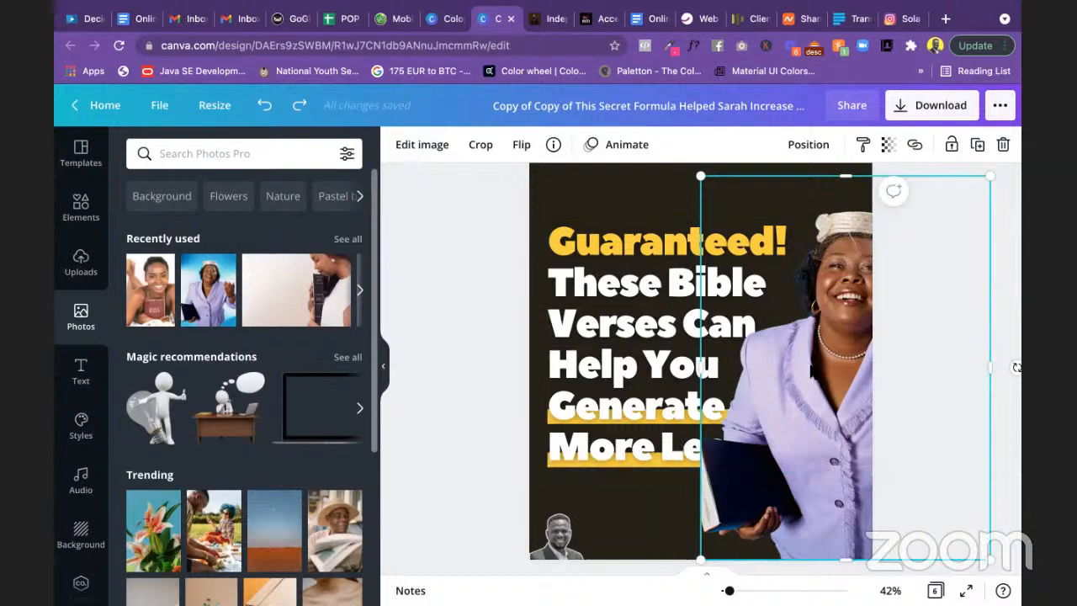
left_click(417, 303)
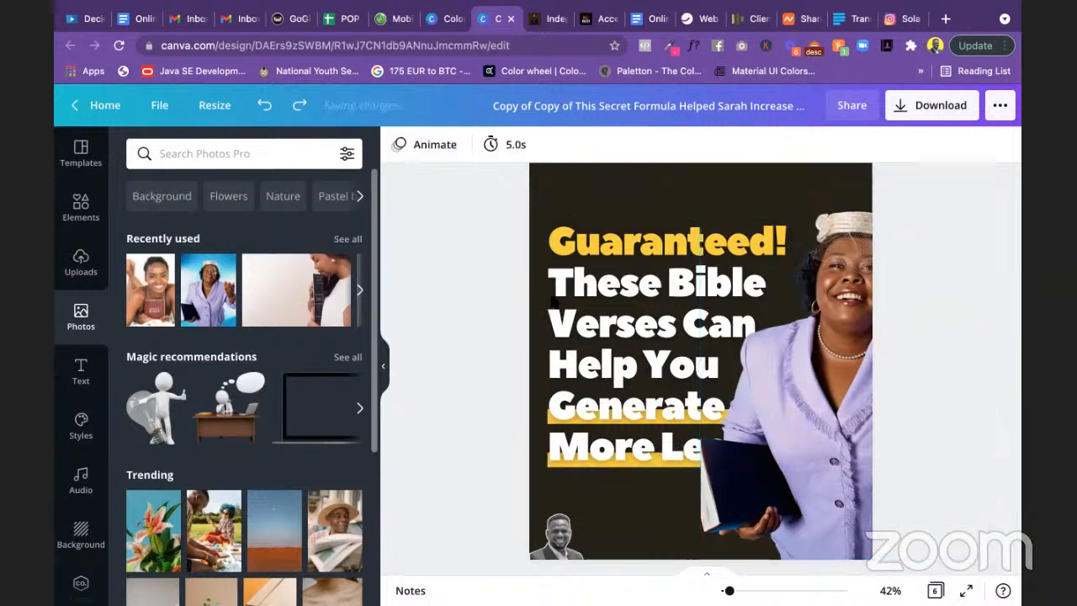
left_click(843, 384)
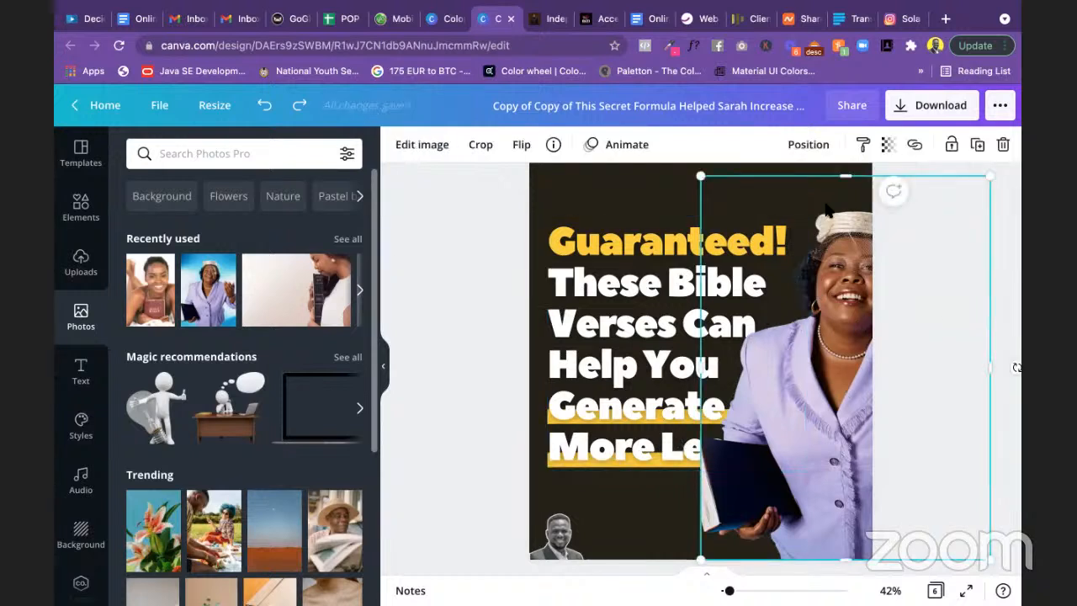
Step: Send the woman's photo backward until 'More Leads.' and its yellow bar show fully over it
left_click(807, 145)
left_click(769, 190)
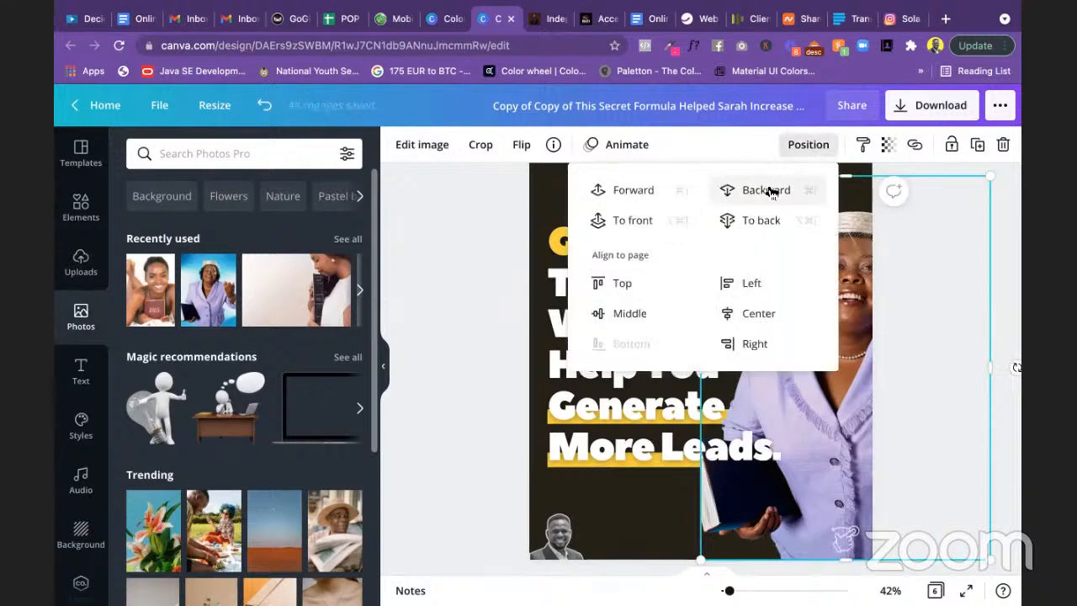
left_click(769, 190)
left_click(769, 190)
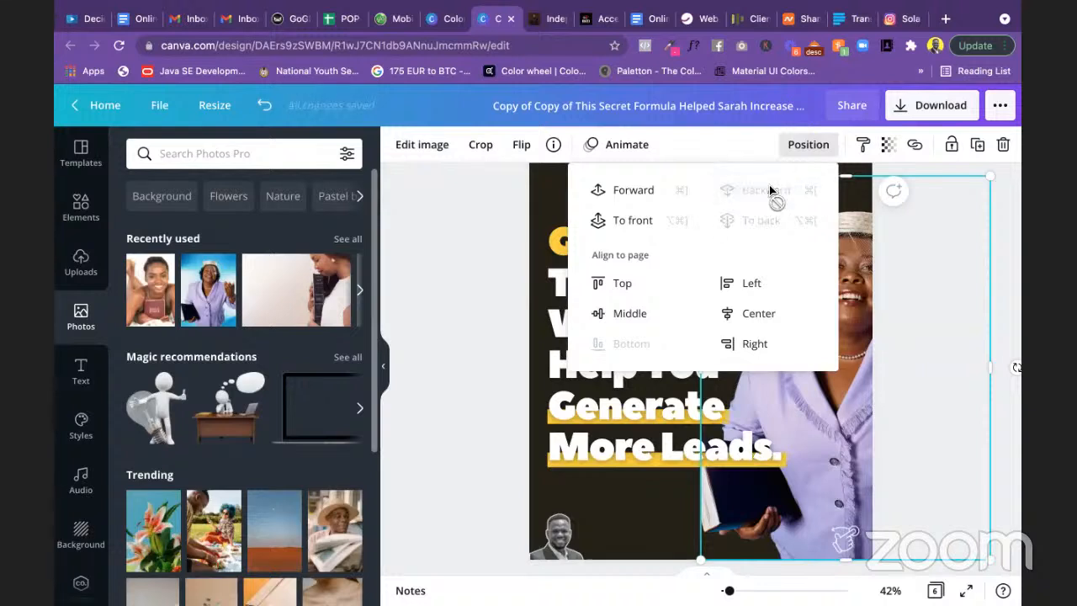
left_click(491, 221)
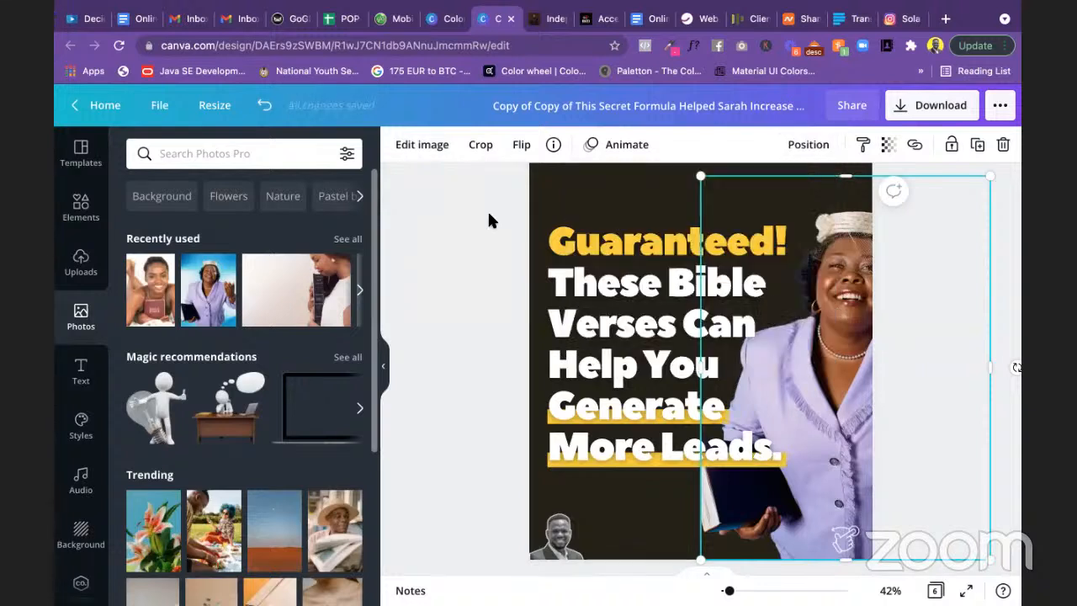
left_click(490, 221)
Step: Delete slide 2's brand logos, including amazon, and the closing question line
scroll(503, 248, "down", 2)
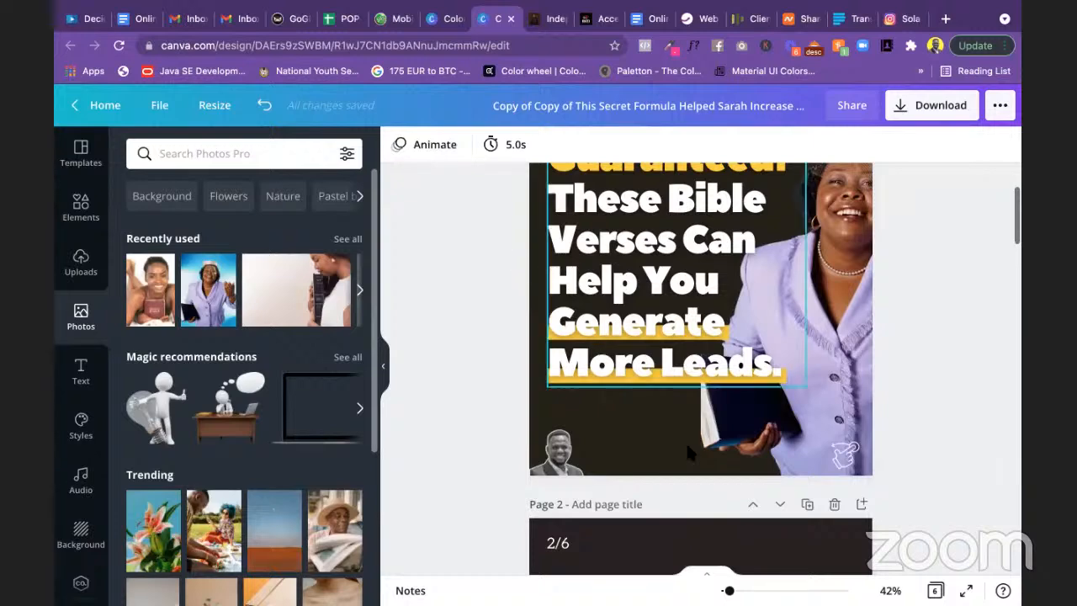
left_click_drag(729, 590, 723, 591)
scroll(840, 499, "down", 5)
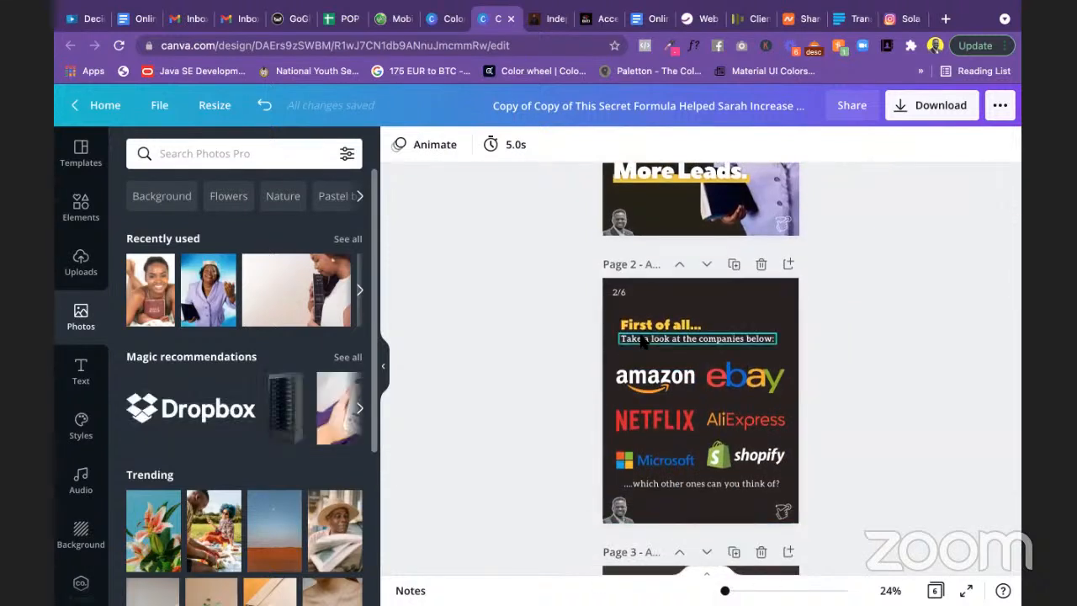
left_click_drag(673, 325, 807, 476)
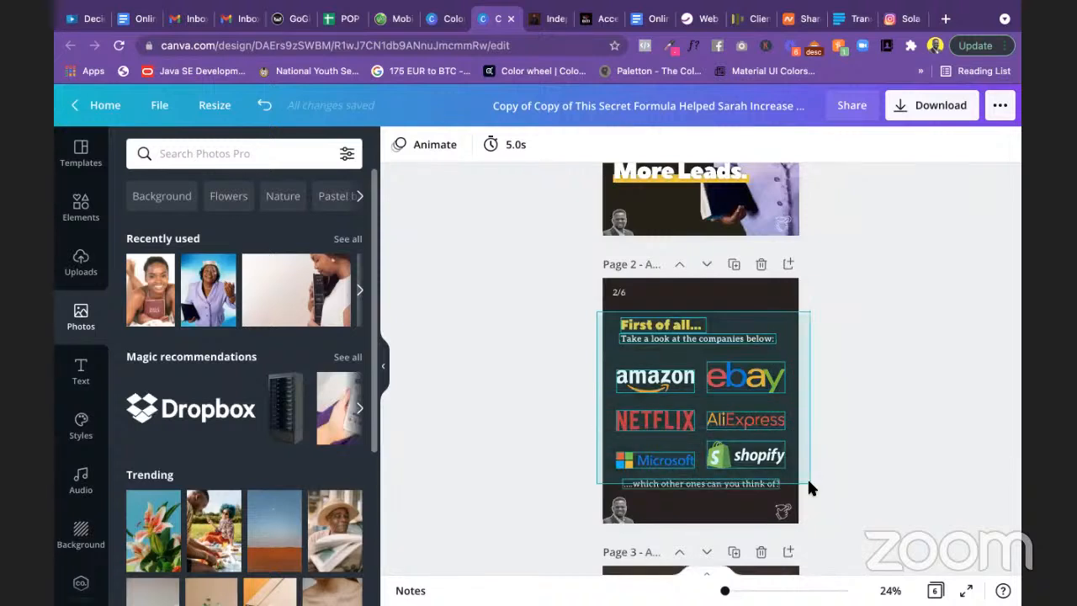
left_click_drag(807, 476, 807, 477)
left_click(824, 436)
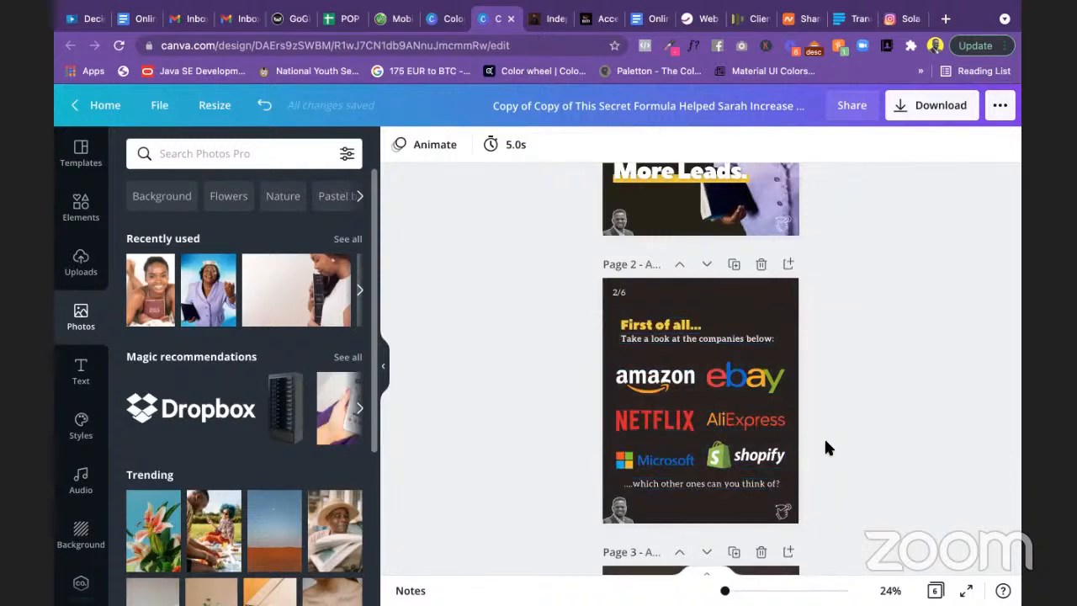
left_click(646, 378)
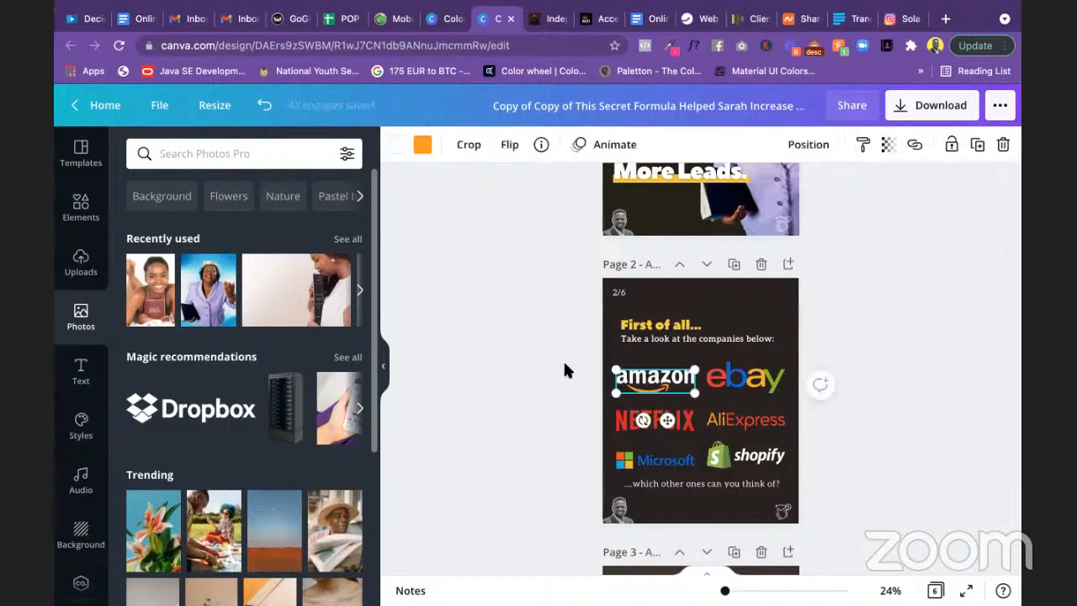
left_click_drag(564, 366, 800, 488)
key("Delete")
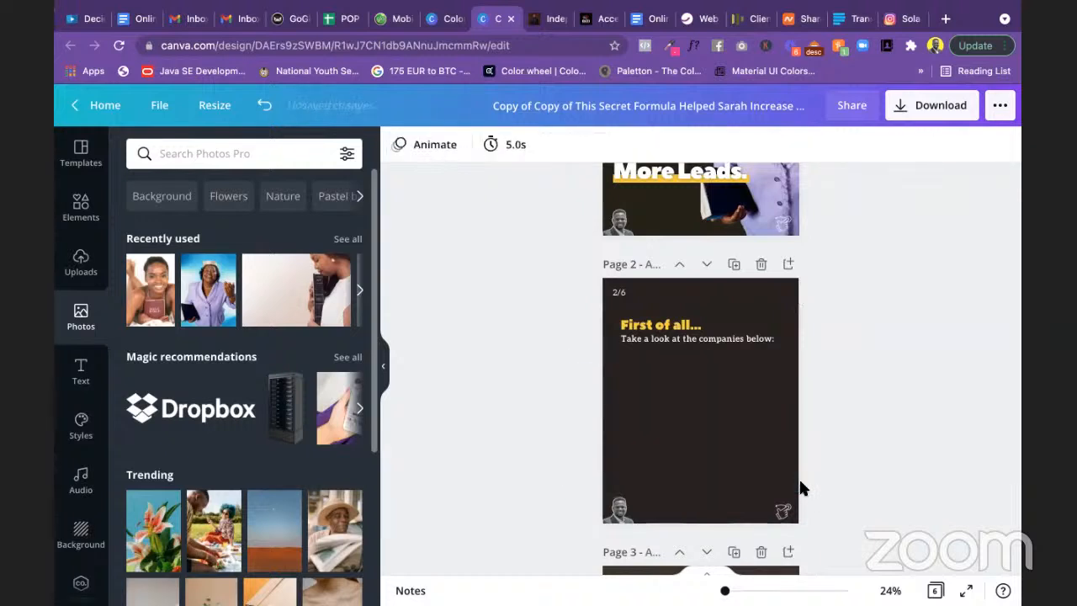
scroll(748, 362, "up", 3)
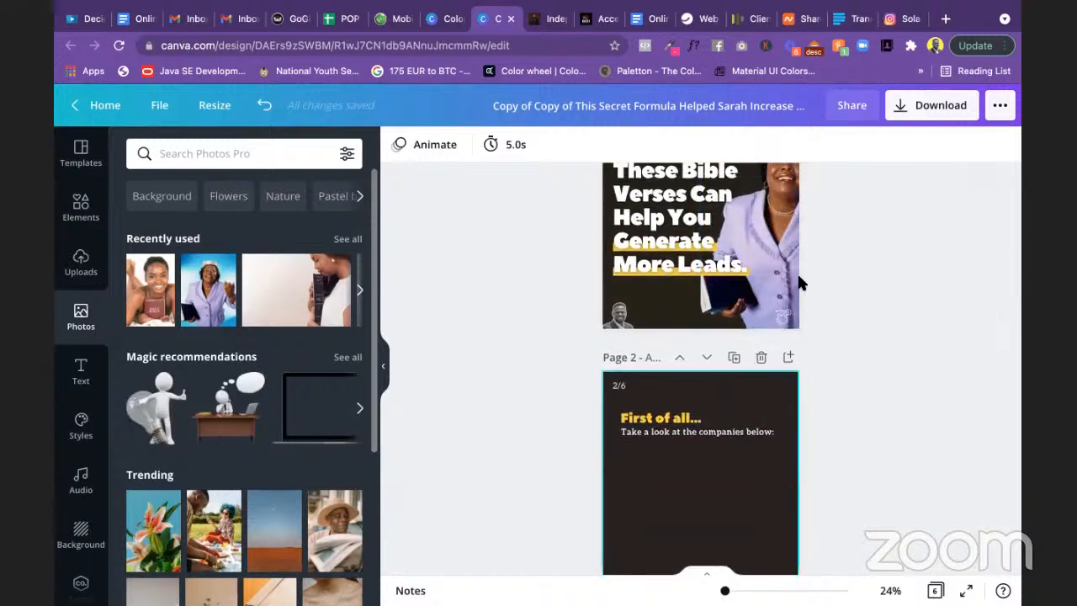
Step: Copy the lavender-suit woman photo from slide 1 and paste it onto slide 2
scroll(803, 202, "up", 1)
left_click(772, 276)
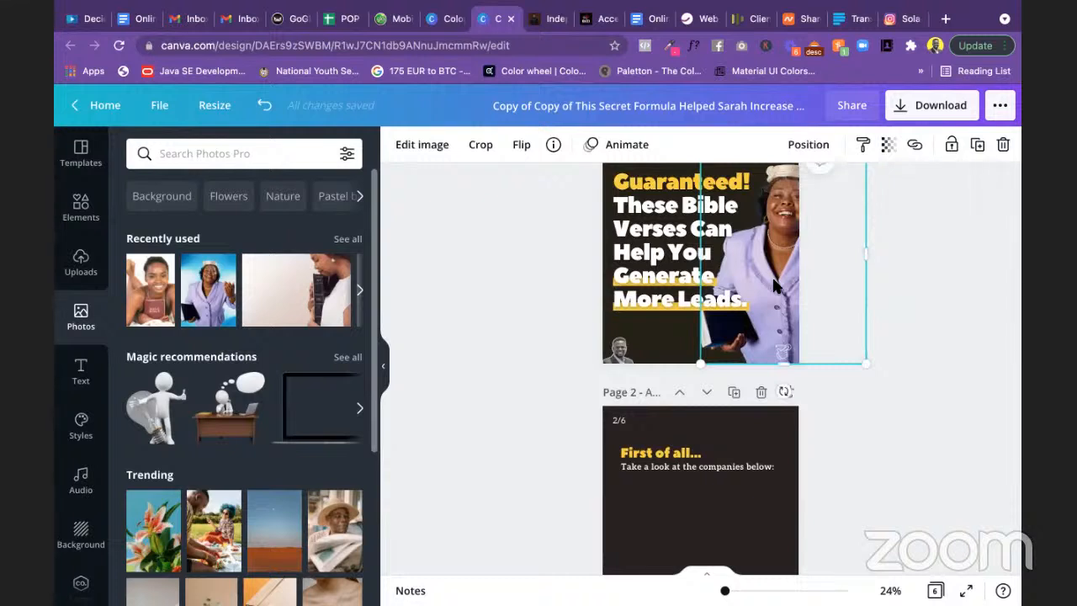
left_click_drag(774, 283, 776, 284)
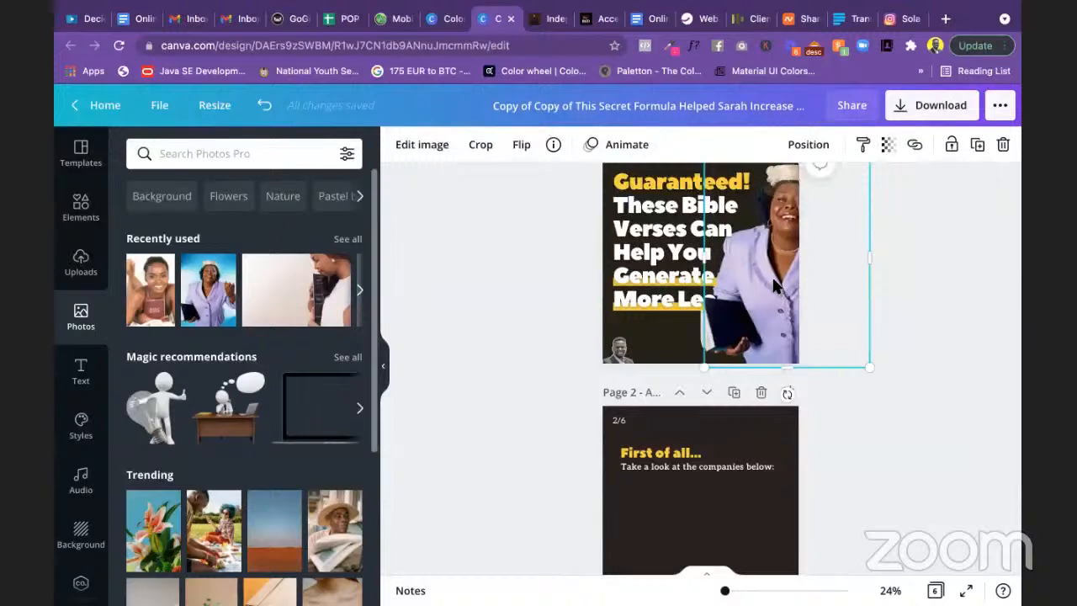
left_click_drag(775, 286, 771, 280)
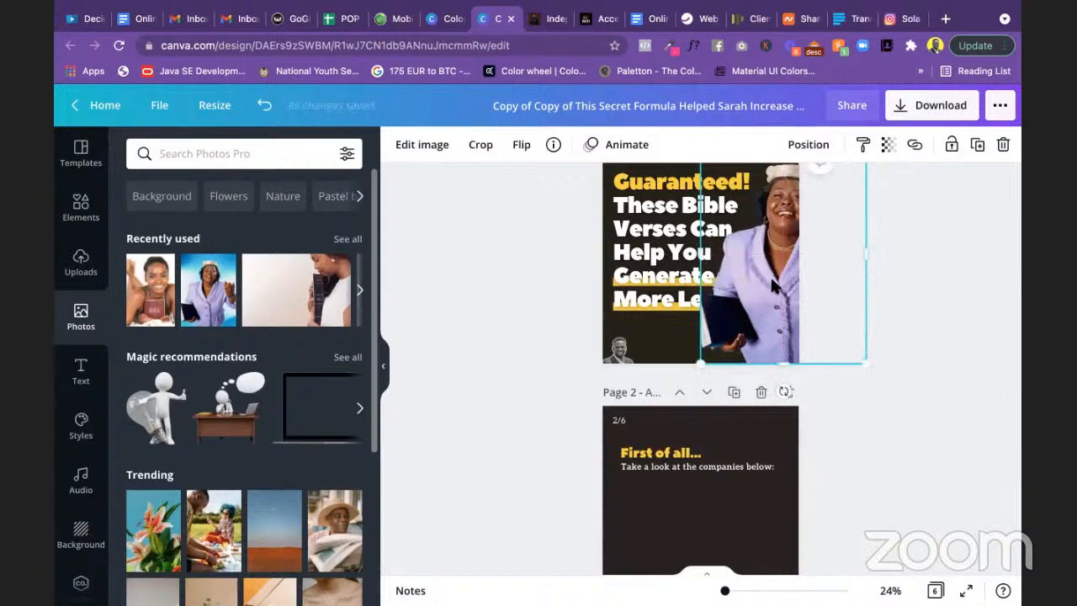
key("Escape")
scroll(770, 276, "down", 5)
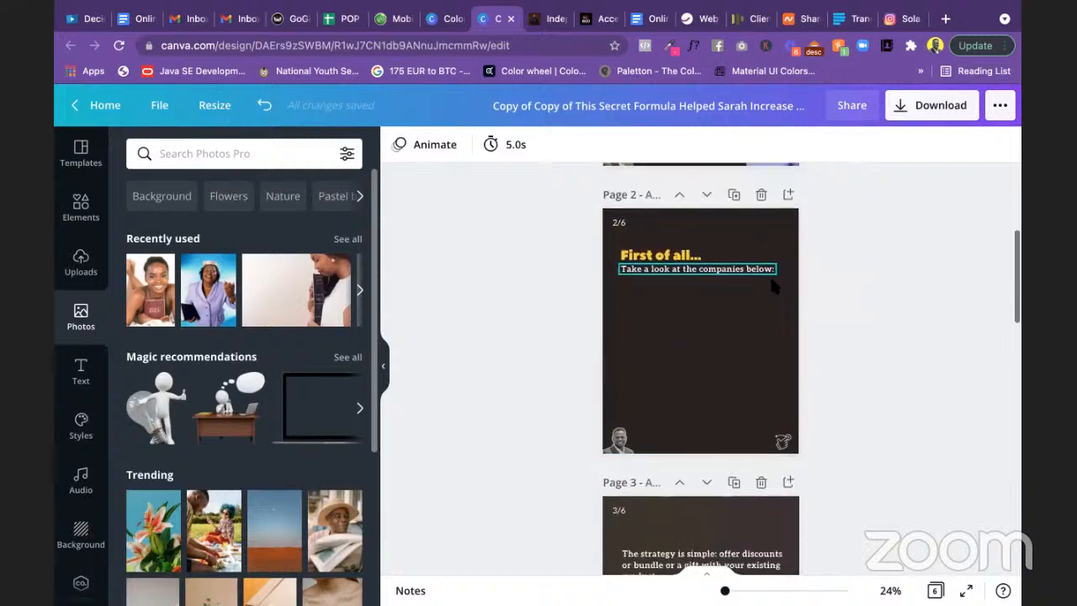
key("ctrl+v")
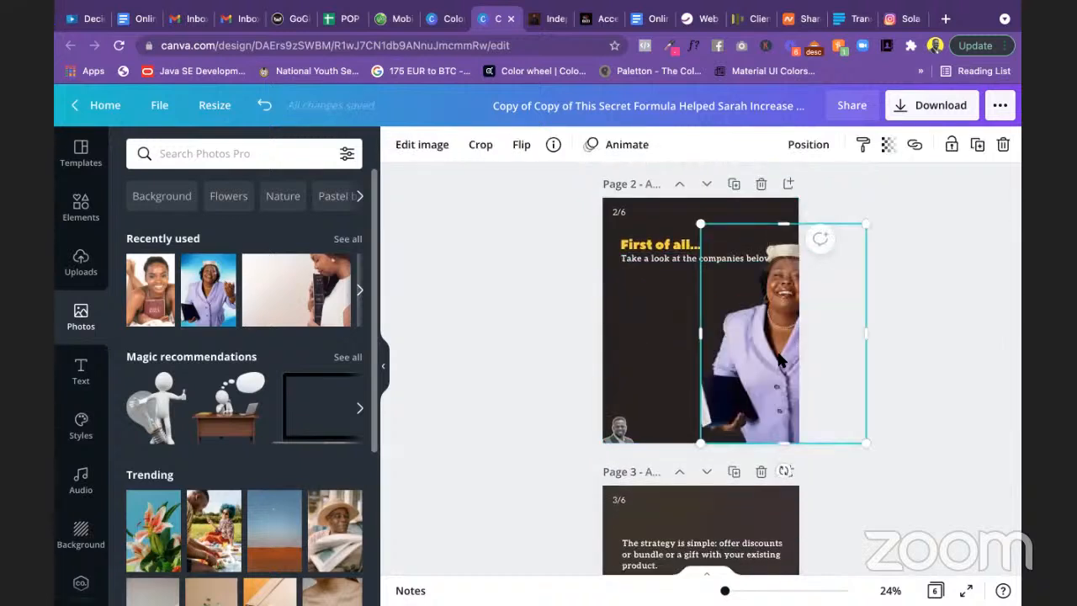
scroll(779, 360, "up", 5)
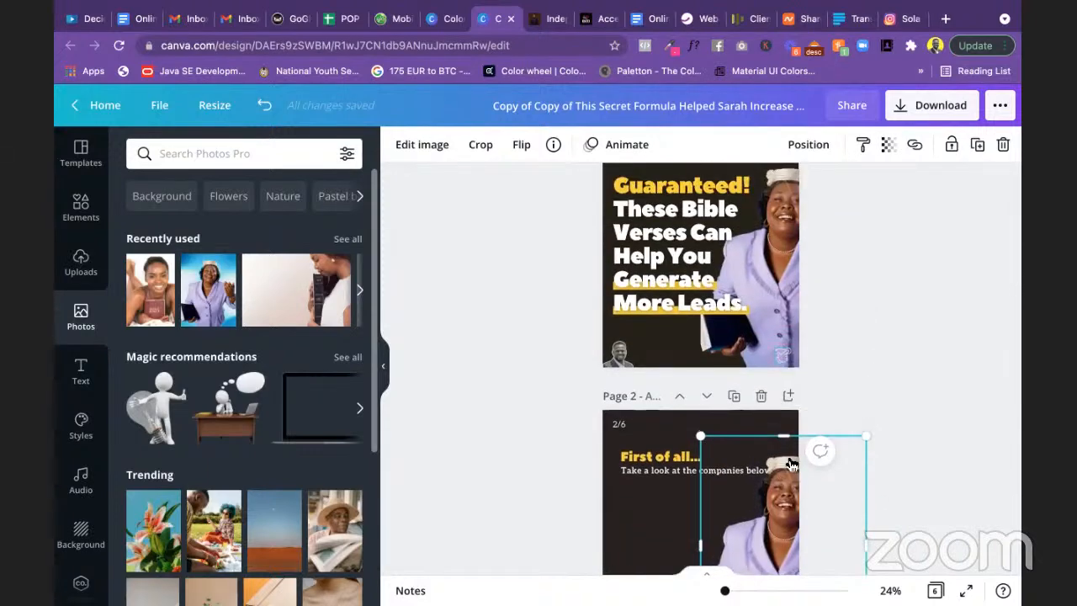
scroll(554, 356, "down", 5)
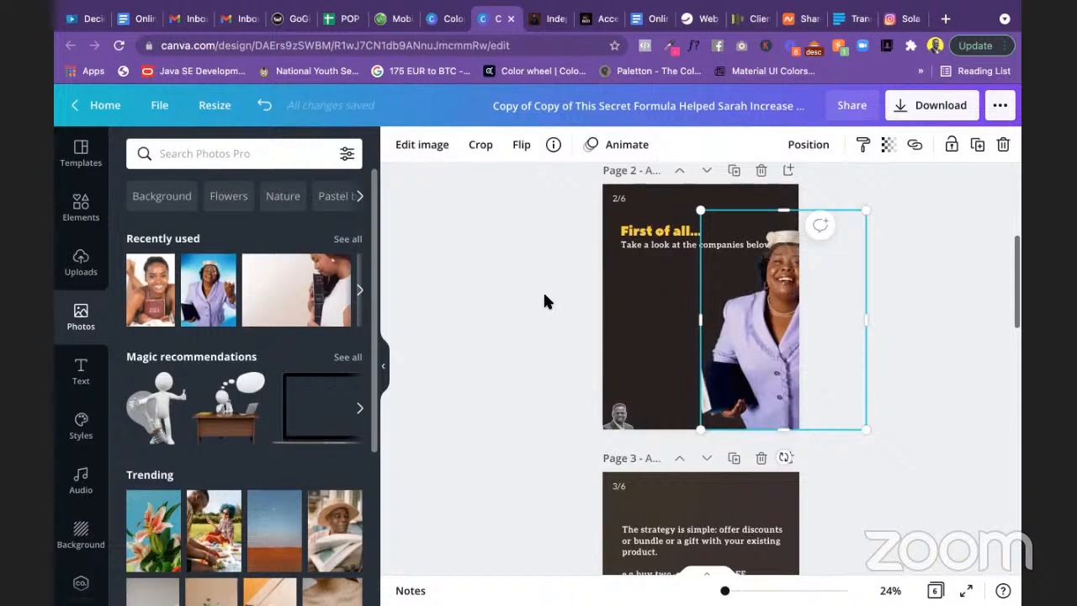
scroll(545, 295, "up", 1)
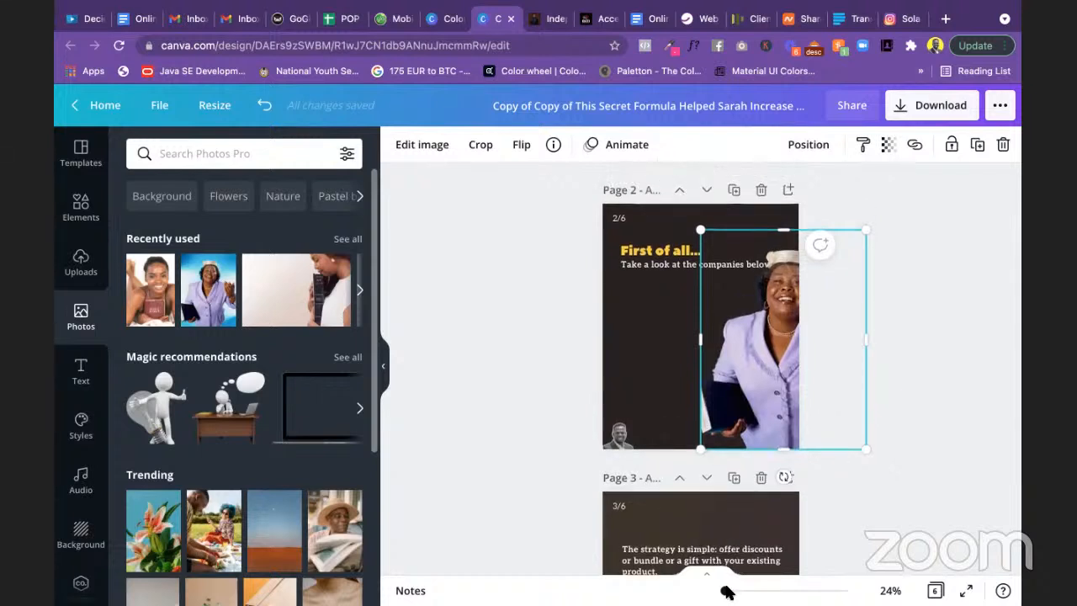
left_click_drag(726, 591, 715, 591)
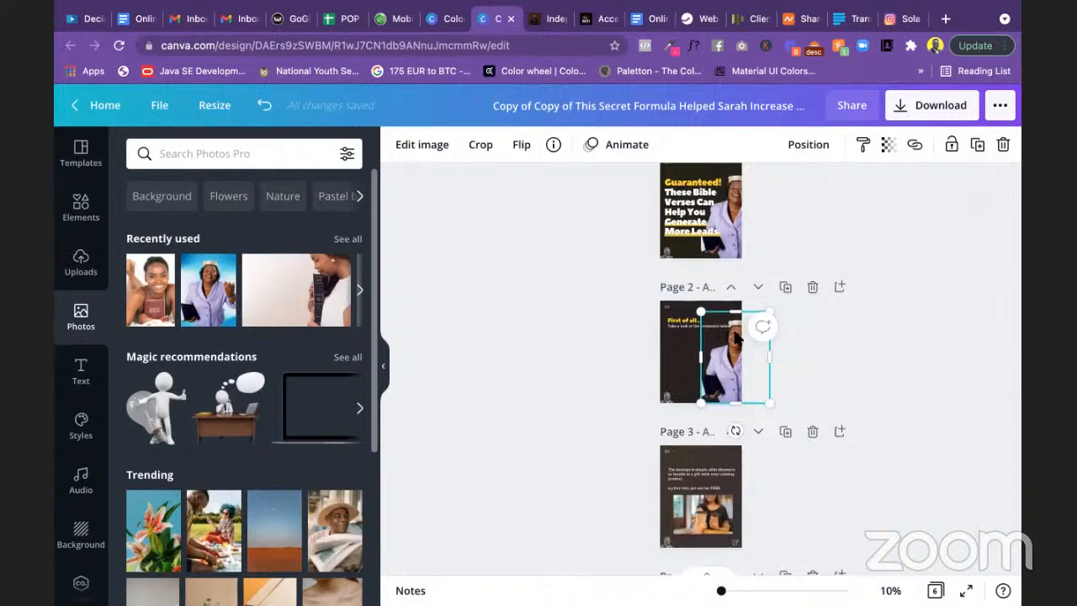
left_click(595, 327)
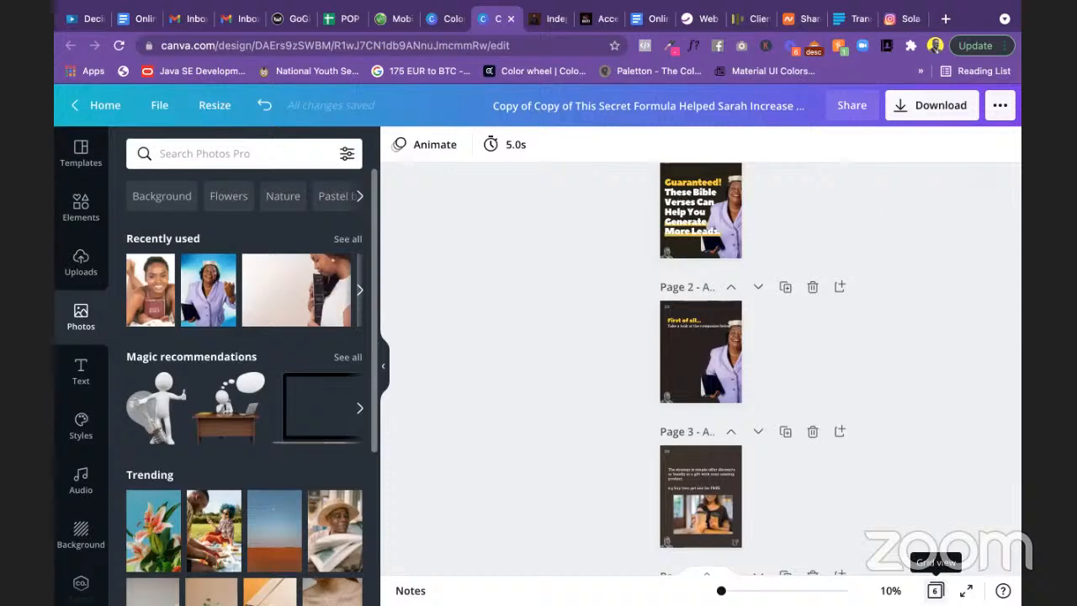
left_click(935, 590)
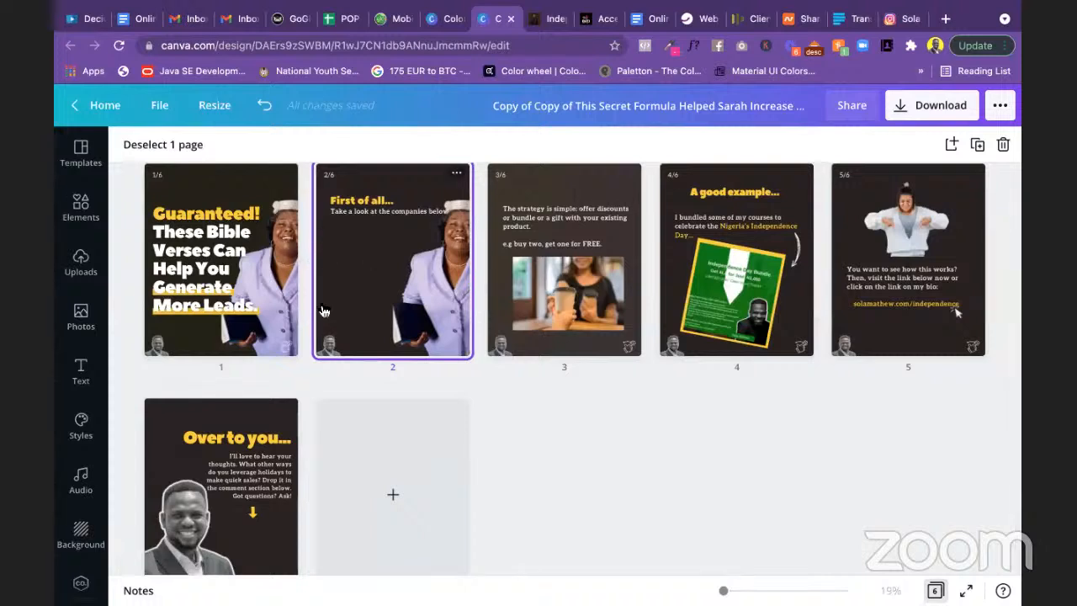
mouse_move(307, 260)
left_click(935, 590)
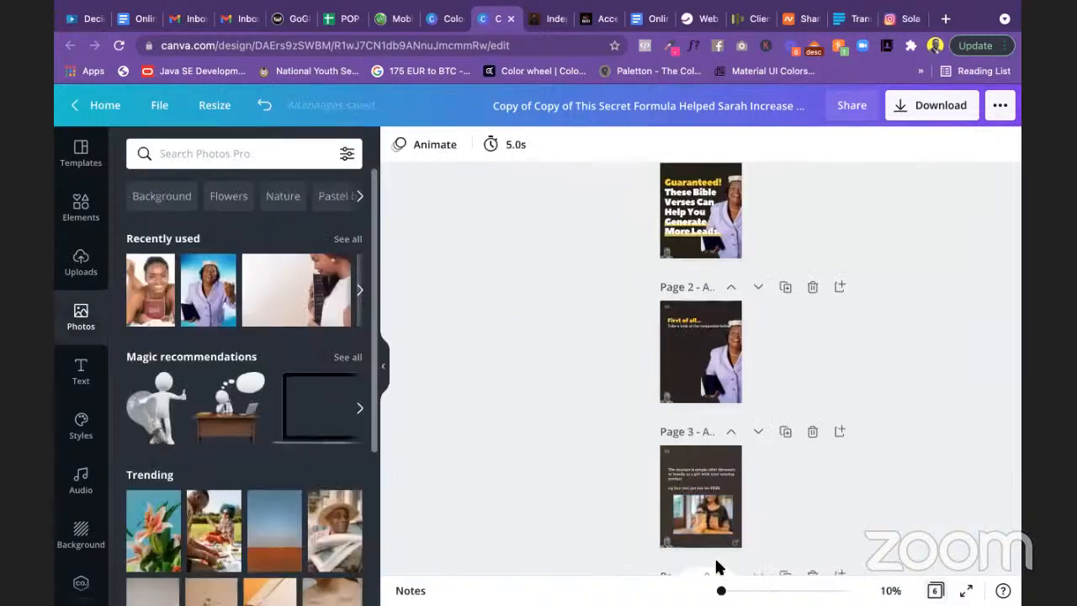
Step: Crop slide 2's woman photo narrower from the left and move it to the left edge
left_click_drag(721, 590, 721, 590)
left_click(740, 374)
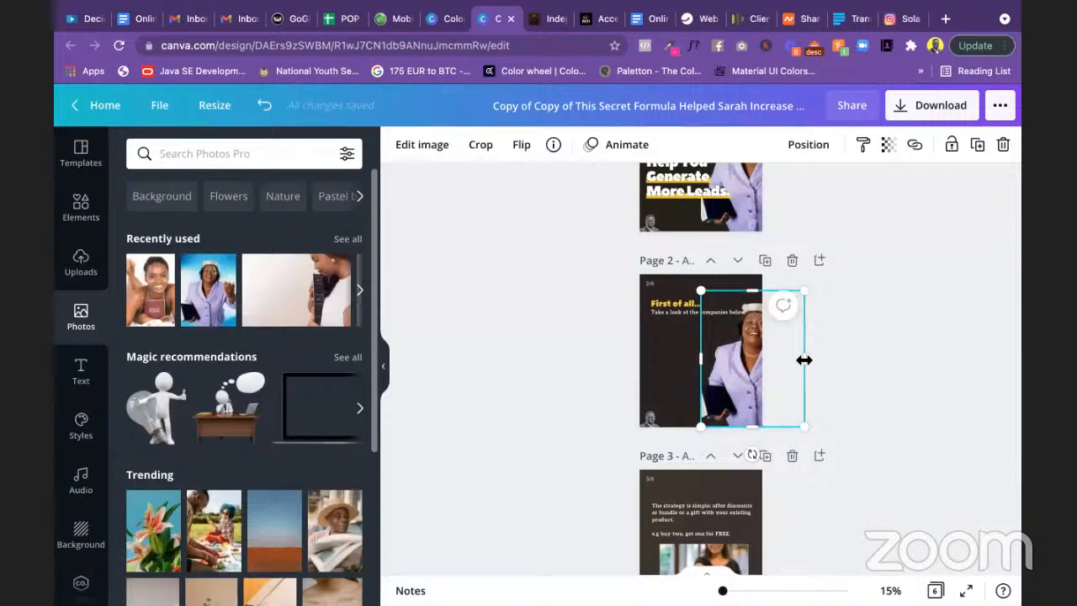
left_click_drag(805, 360, 806, 360)
key("ctrl+z")
key("Delete")
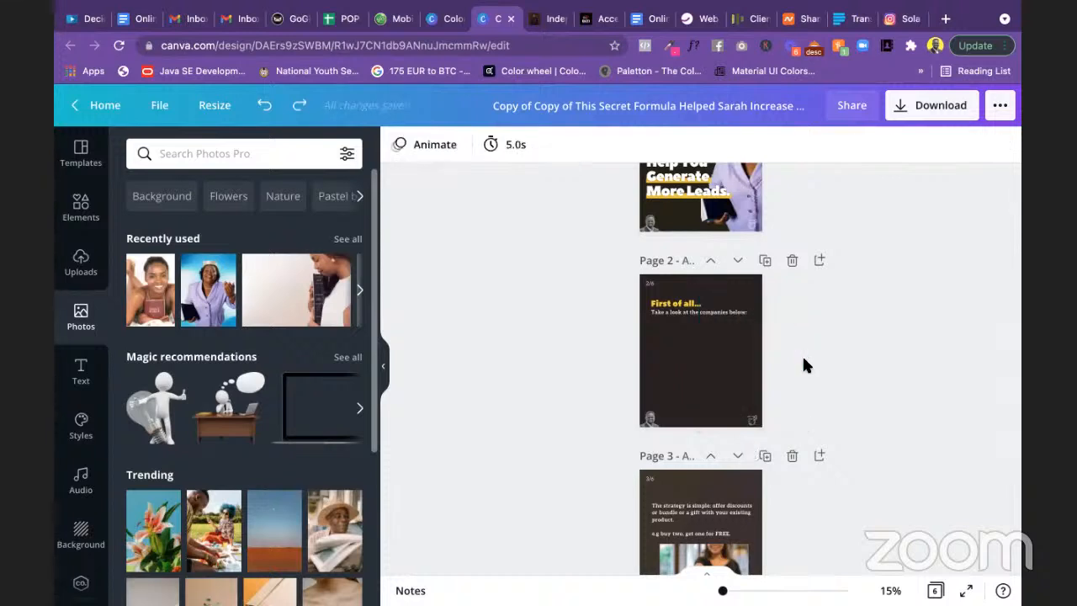
key("ctrl+z")
left_click(758, 374)
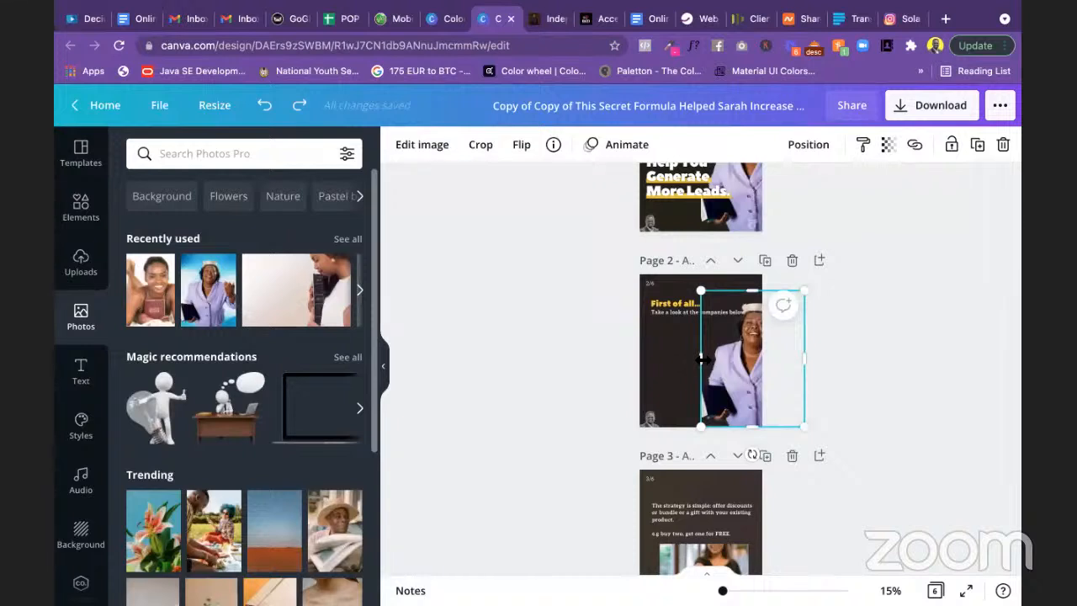
left_click_drag(700, 359, 763, 357)
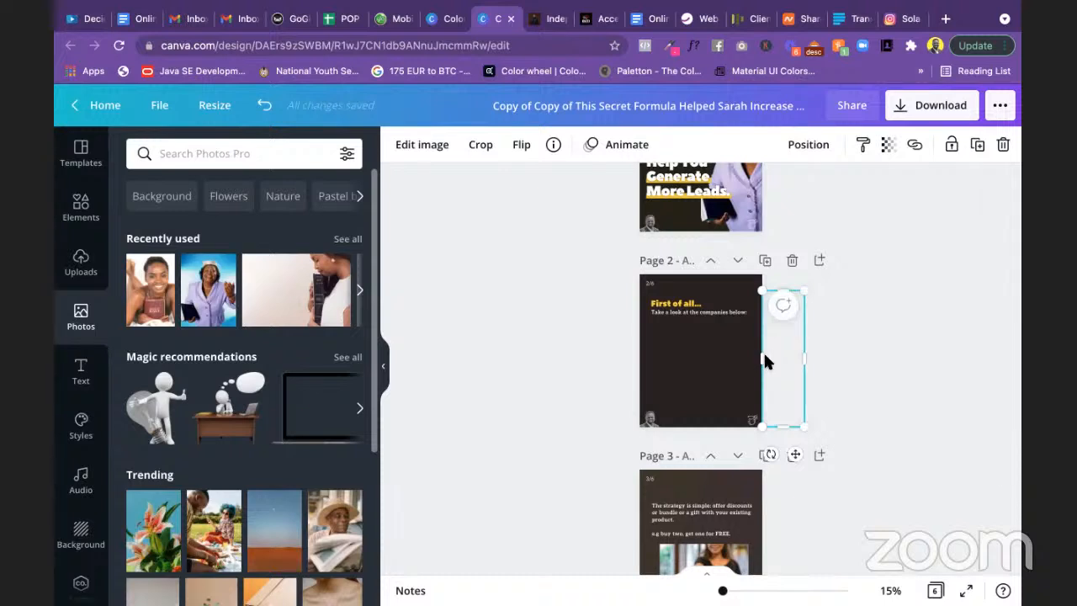
left_click_drag(784, 358, 661, 360)
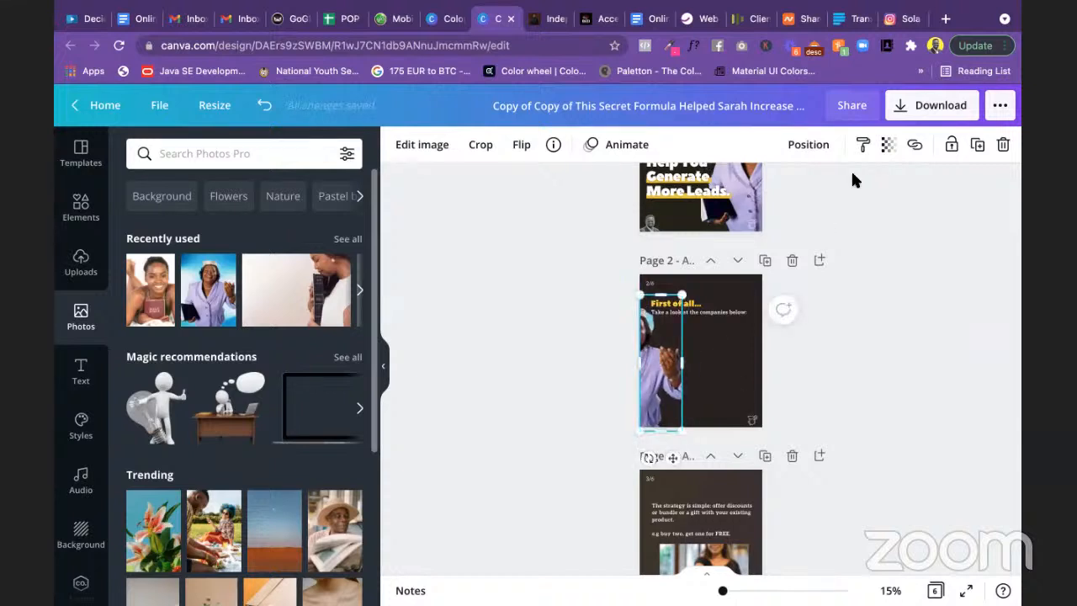
Step: Send the photo behind the 'First of all…' heading and show all slides in grid view
left_click(811, 146)
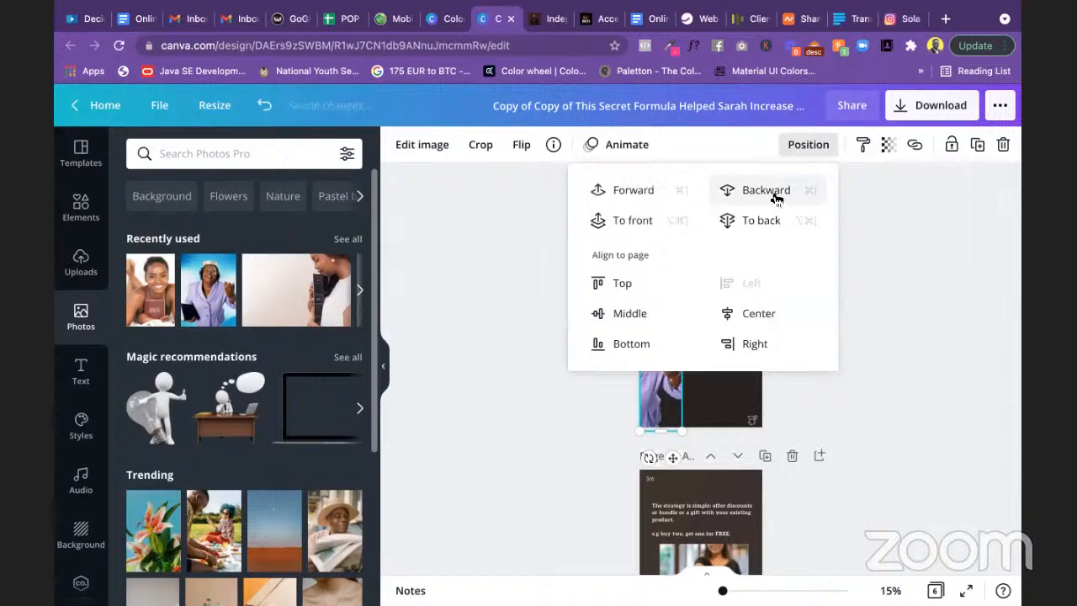
left_click(774, 191)
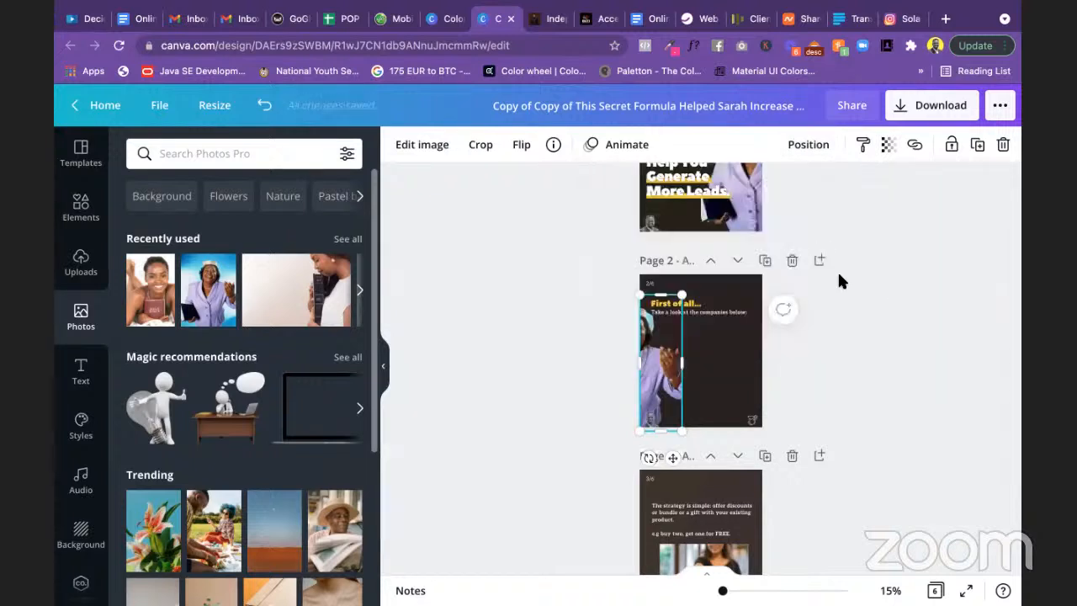
left_click(839, 275)
left_click(935, 590)
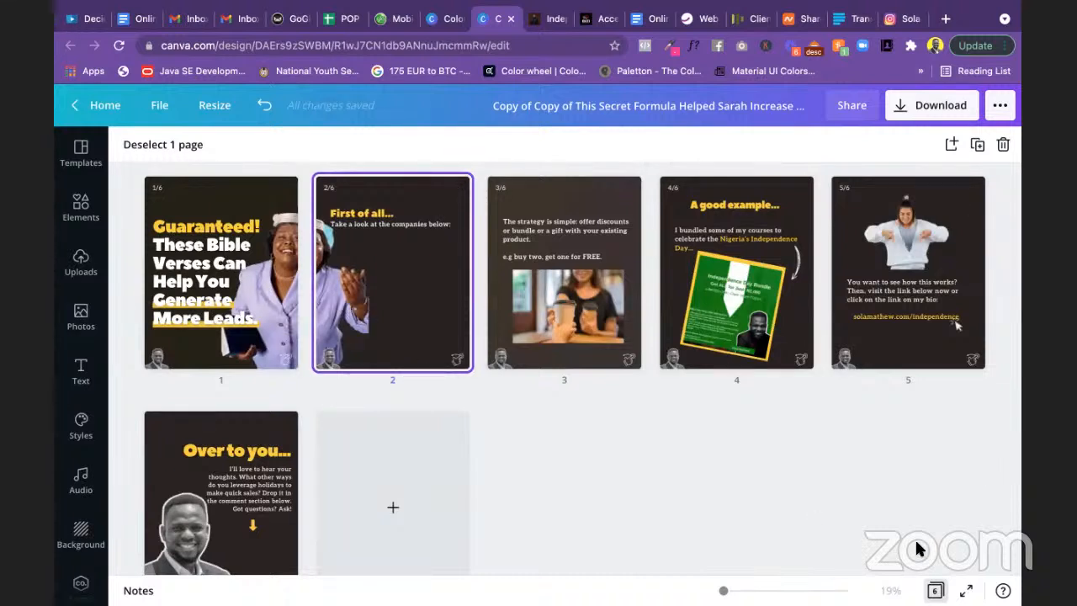
Step: Adjust the crop framing of page 1's woman photo
left_click(935, 590)
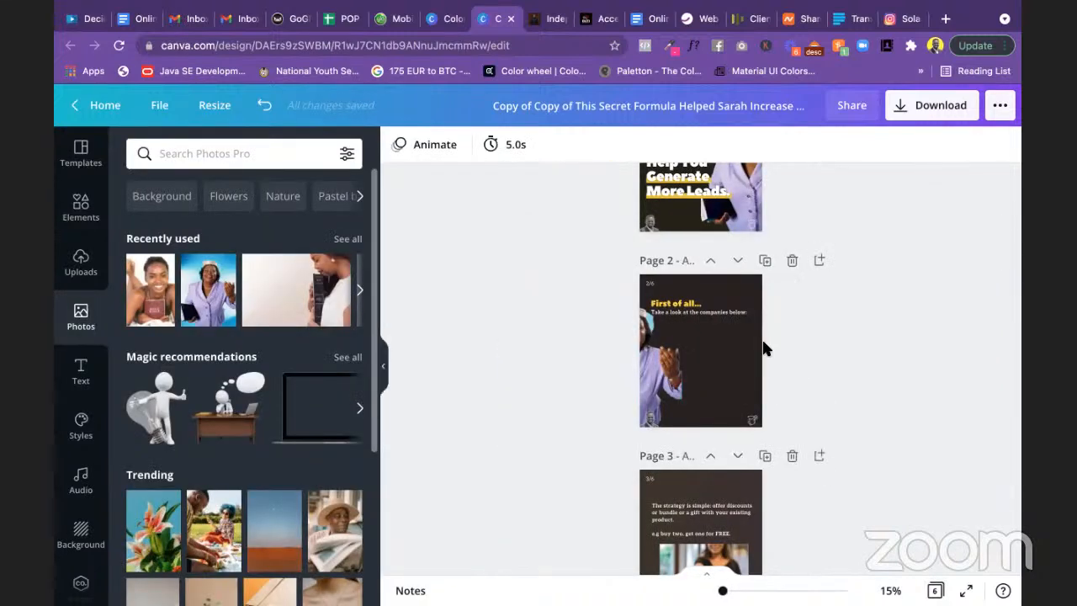
scroll(834, 359, "up", 2)
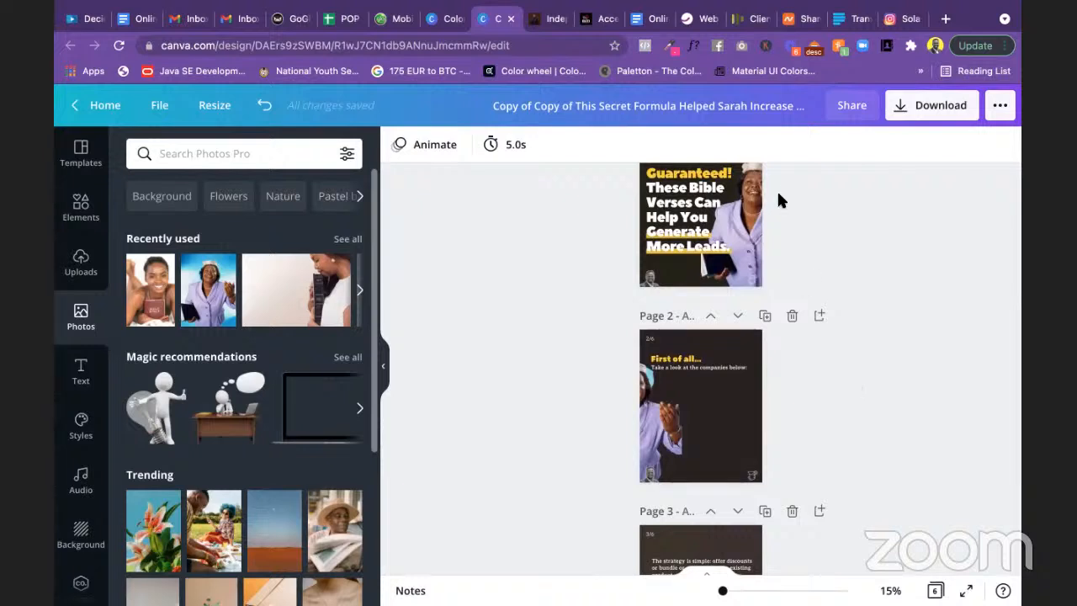
left_click(652, 435)
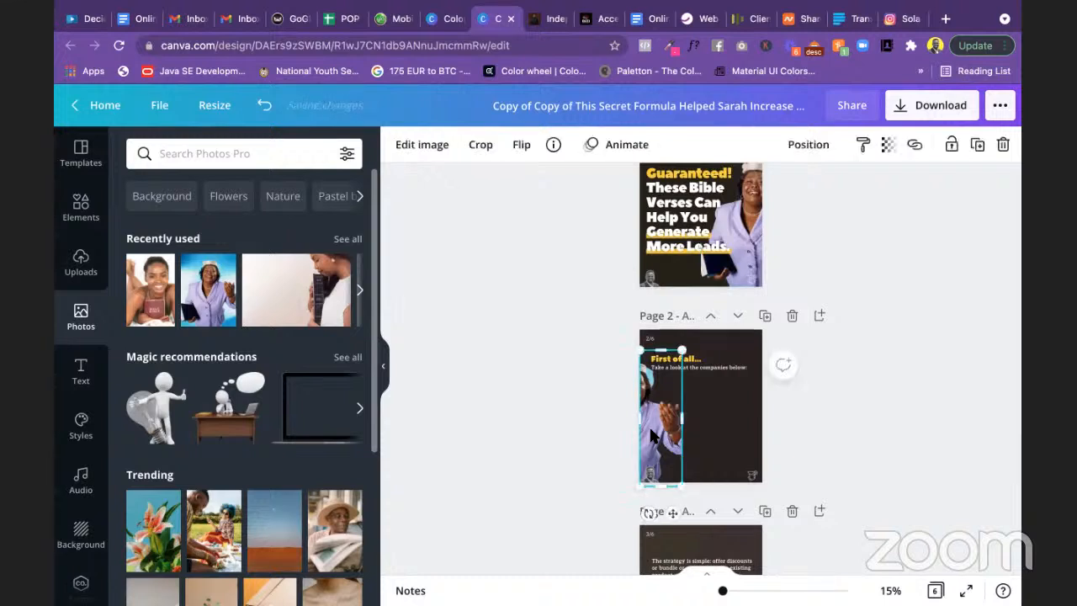
double_click(755, 238)
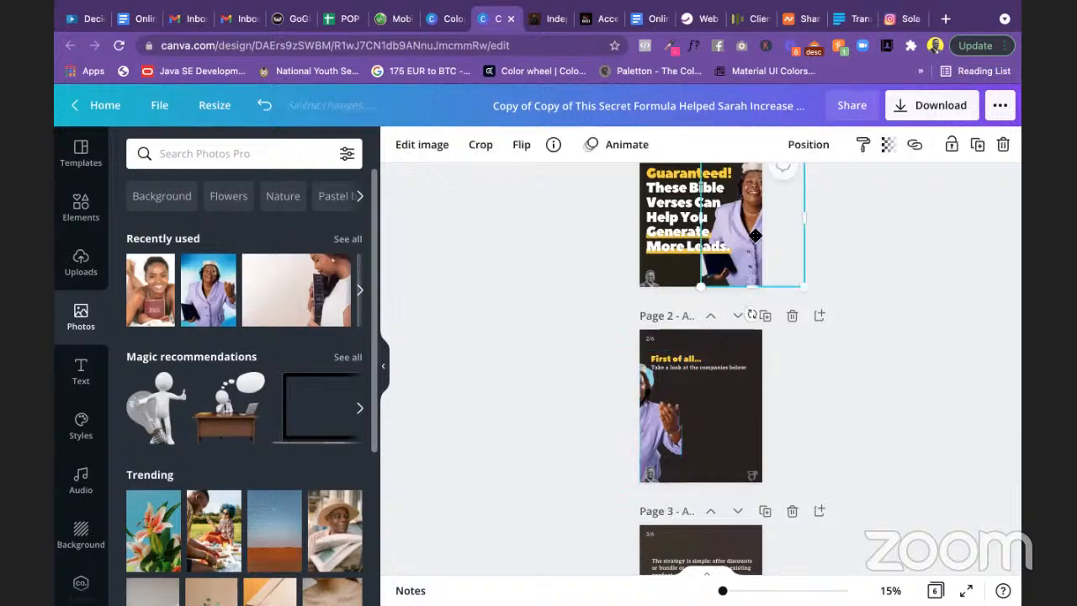
left_click(872, 303)
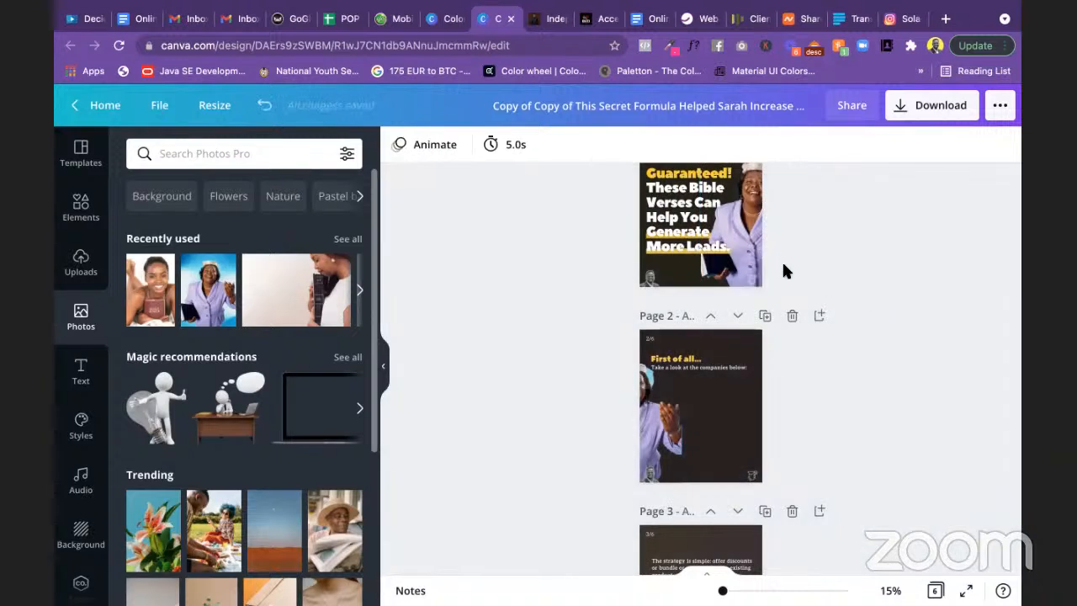
left_click(766, 269)
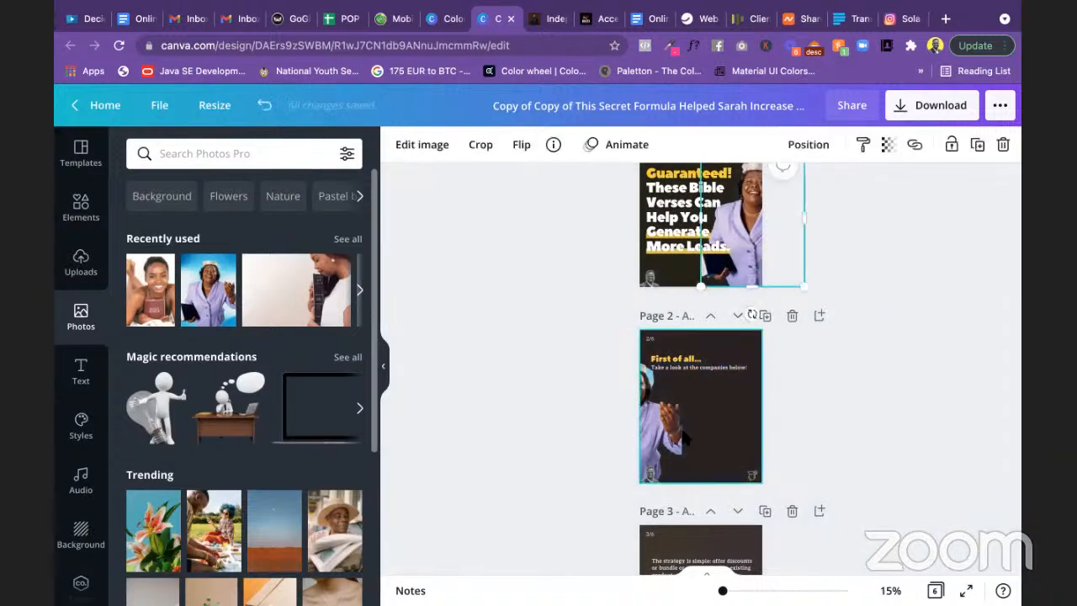
Step: Snap page 2's woman photo to the page's bottom edge and zoom in on the pages
left_click(661, 431)
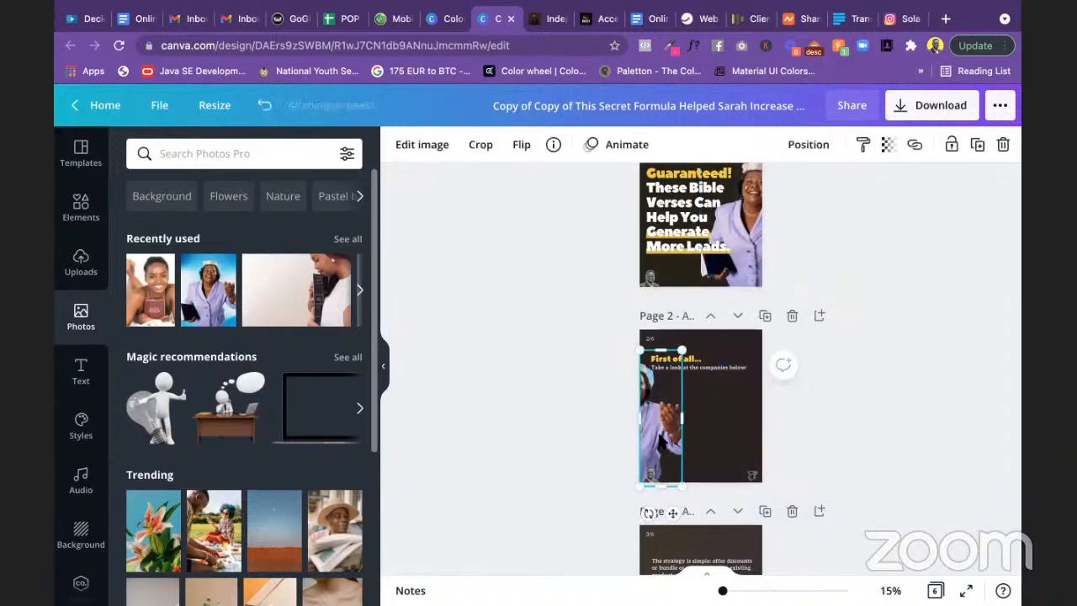
left_click_drag(659, 435, 660, 431)
left_click(935, 590)
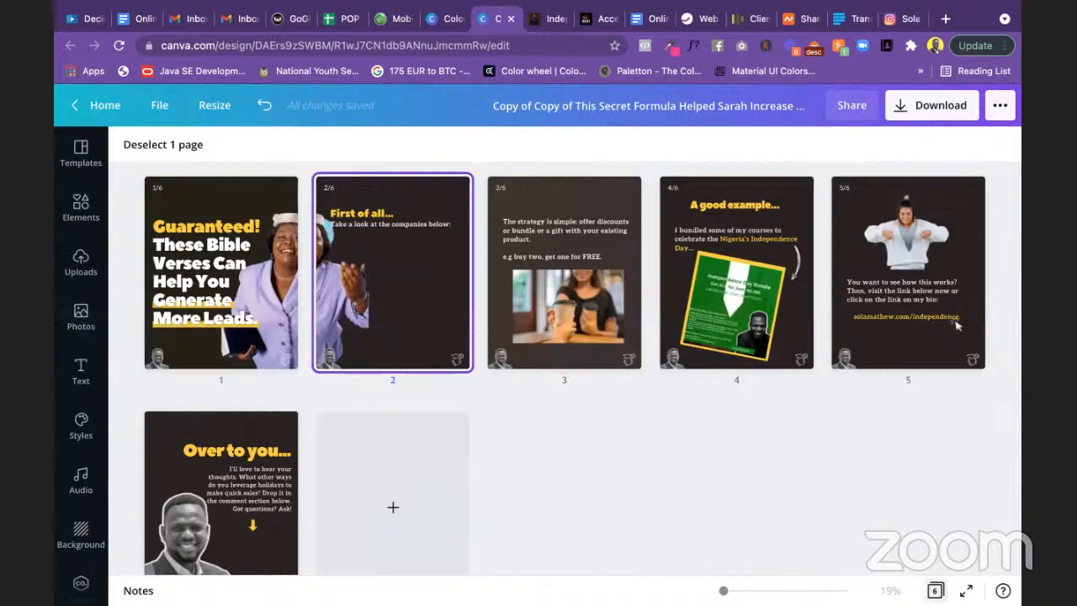
left_click(932, 589)
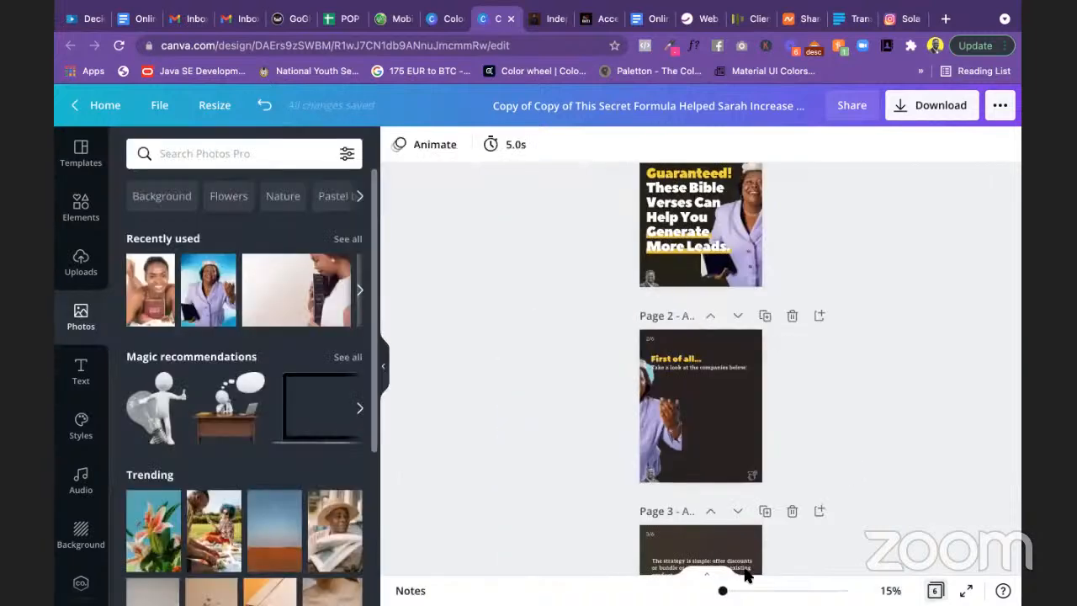
left_click_drag(722, 590, 723, 591)
scroll(841, 431, "up", 1)
scroll(841, 431, "down", 3)
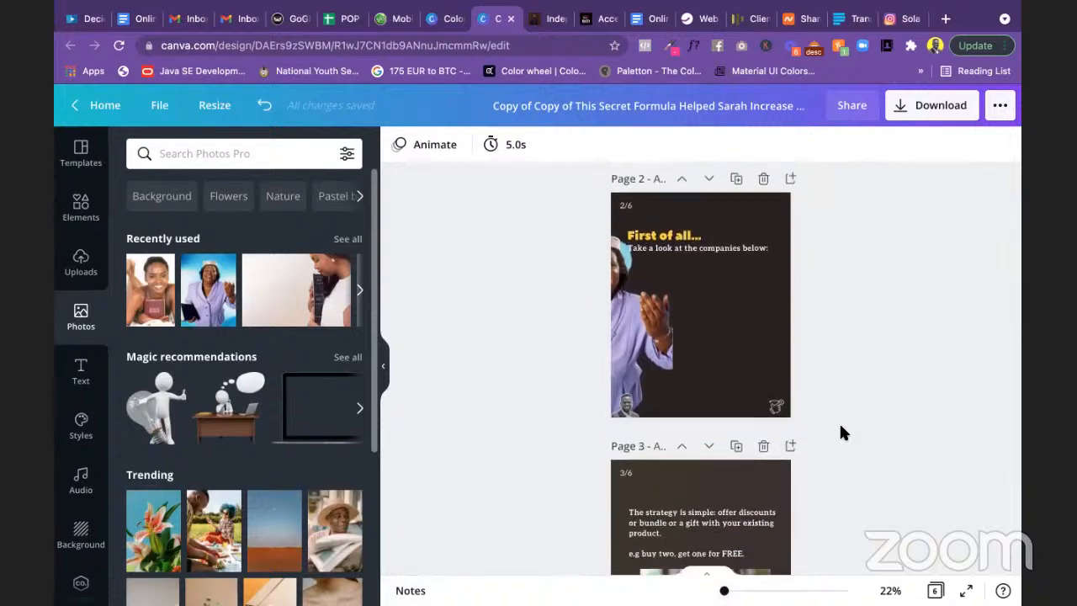
Step: Review the 'Hi 👋' greeting and opening paragraph in the Instagram Posts note
key("super+Tab")
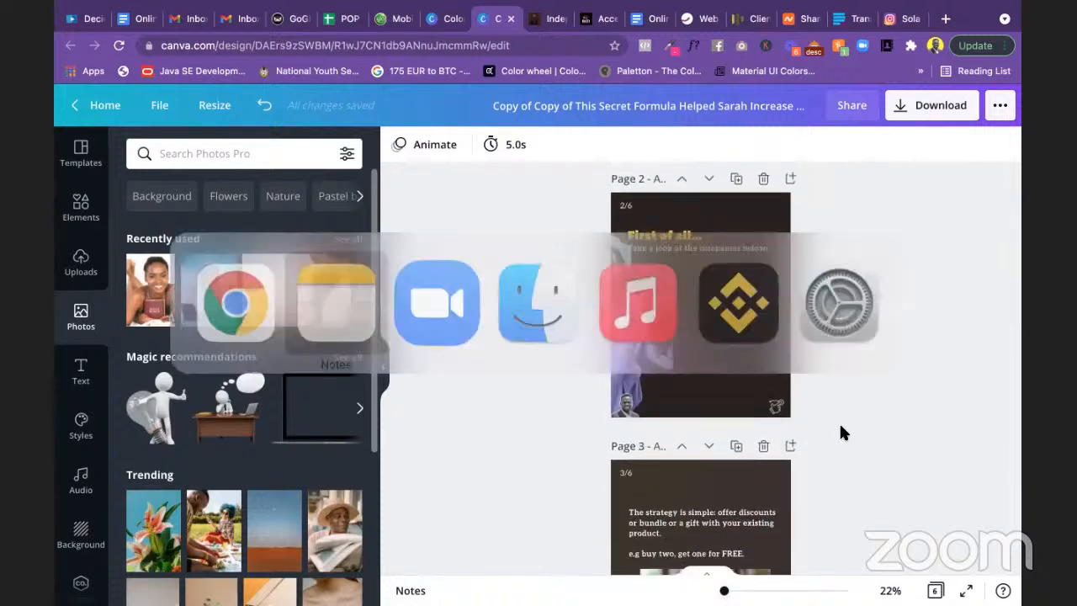
scroll(429, 297, "down", 5)
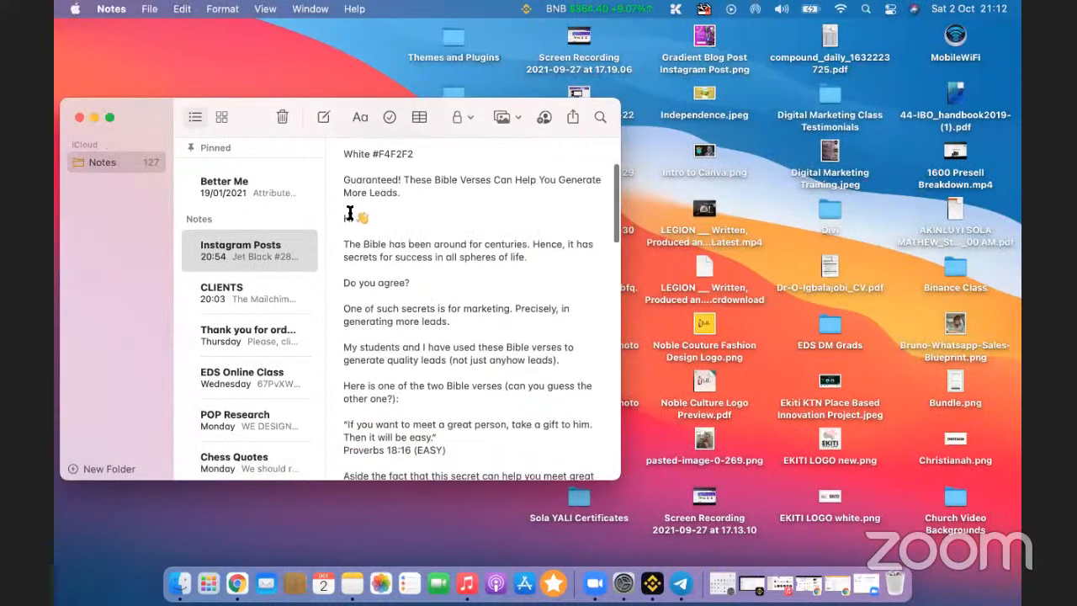
left_click_drag(353, 218, 488, 274)
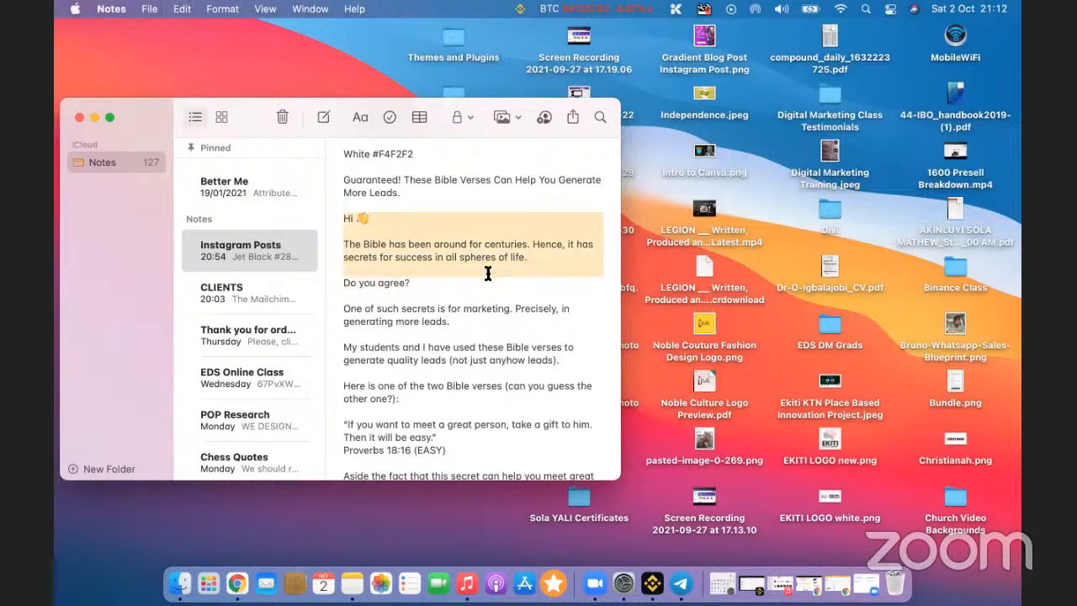
left_click(550, 384)
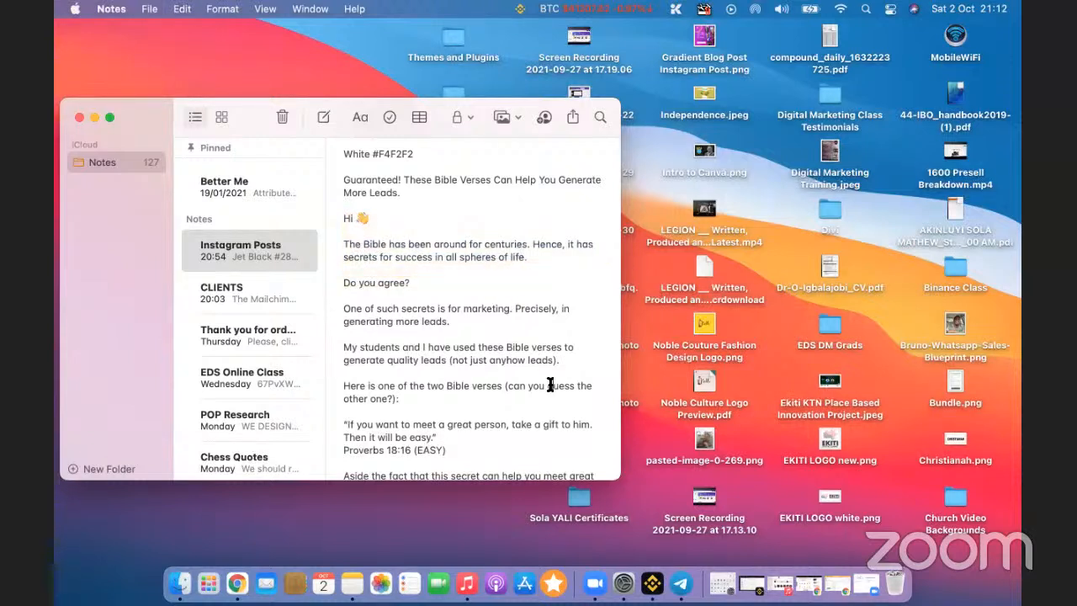
key("ctrl+Right")
Step: Replace page 2's 'First of all…' heading text with 'Hi'
scroll(716, 418, "down", 3)
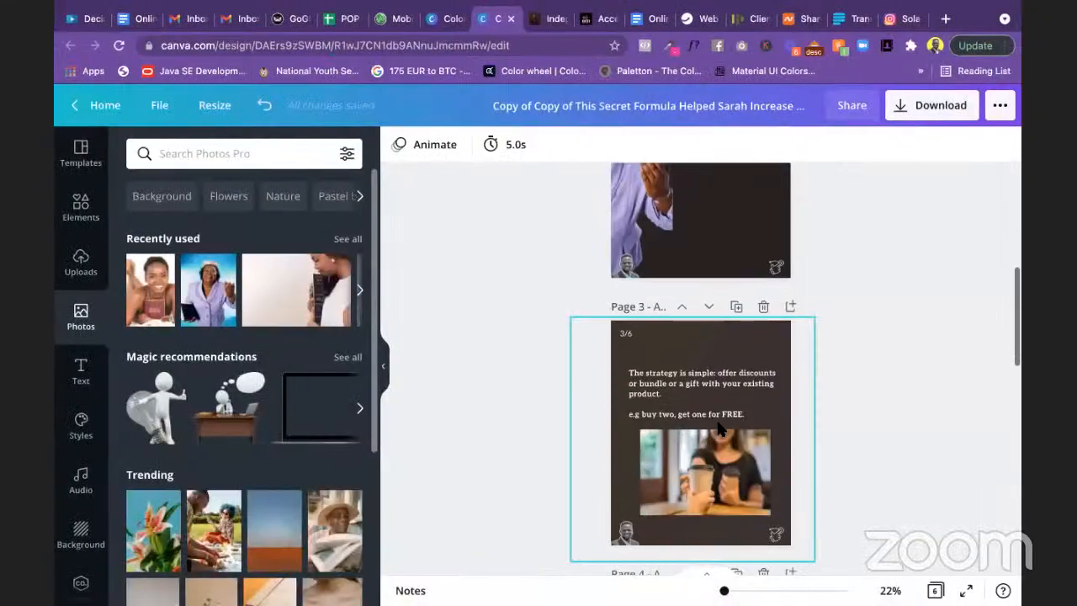
scroll(719, 425, "up", 3)
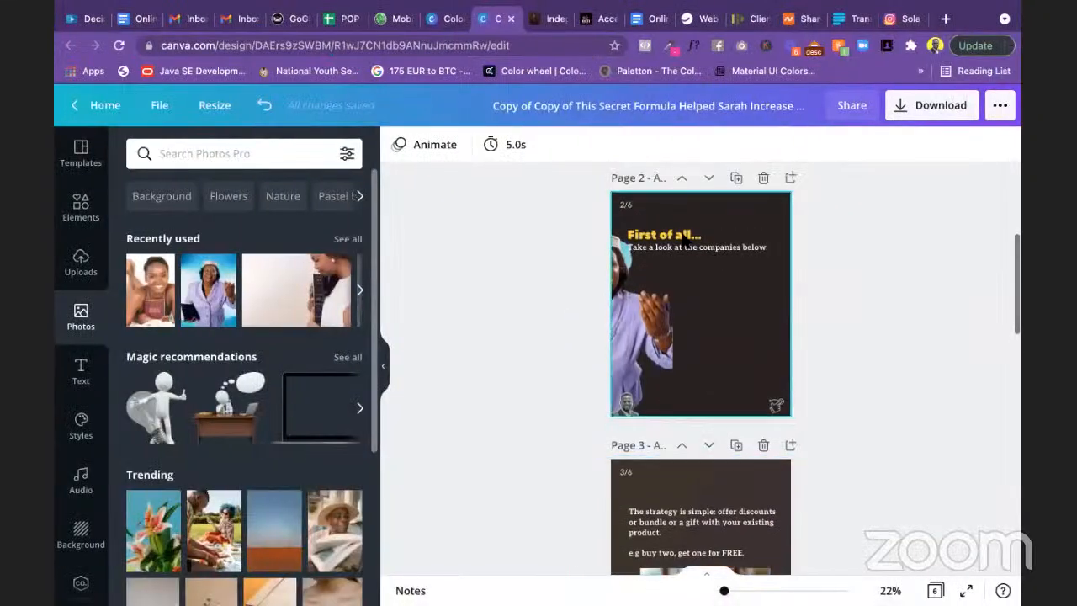
left_click(681, 235)
left_click(682, 235)
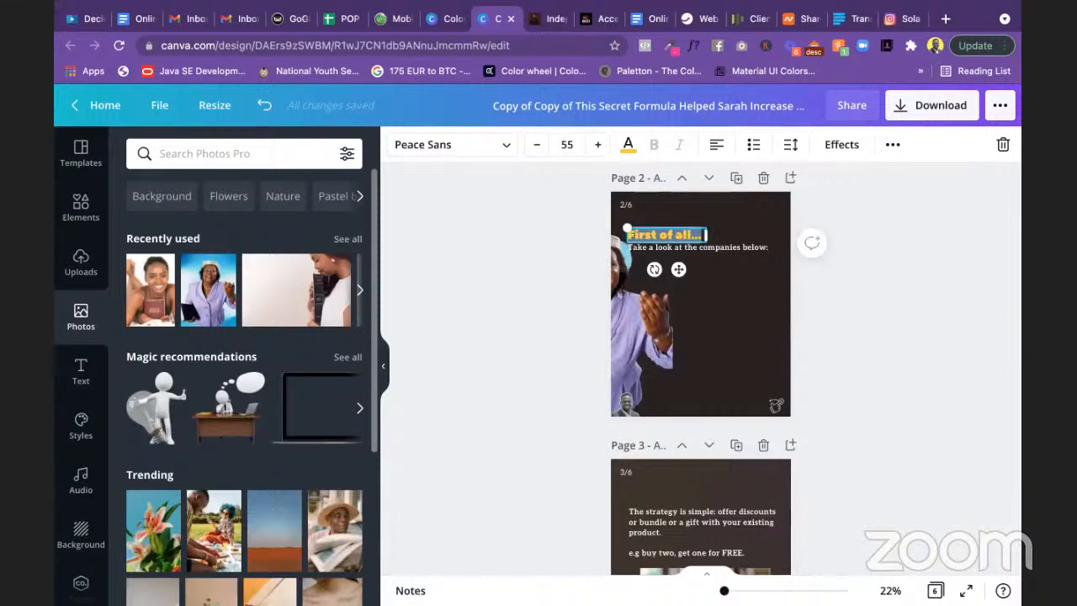
type("al")
key("BackSpace")
key("BackSpace")
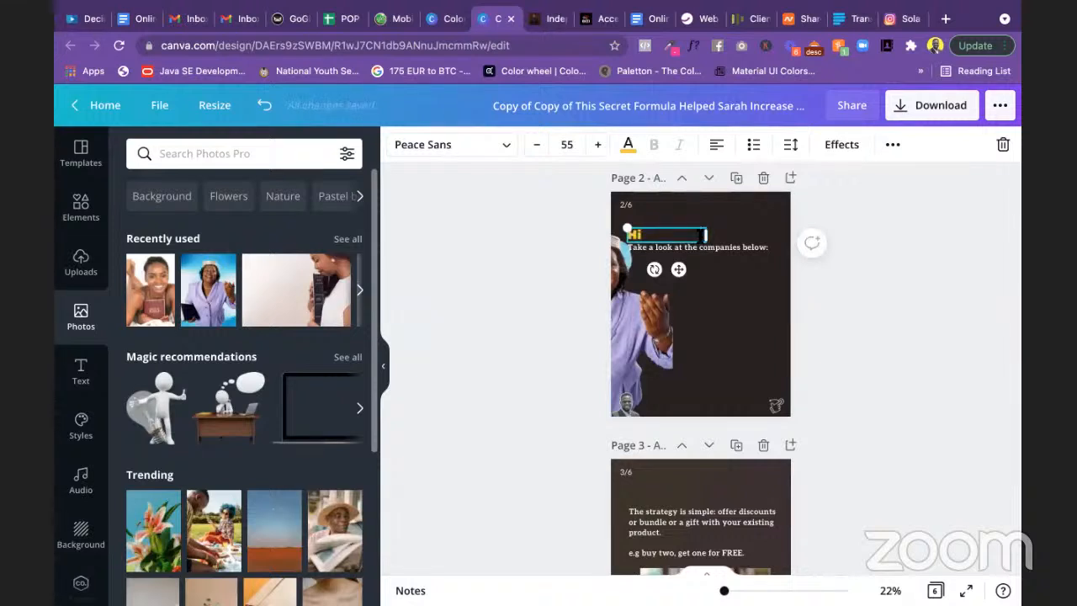
left_click(859, 283)
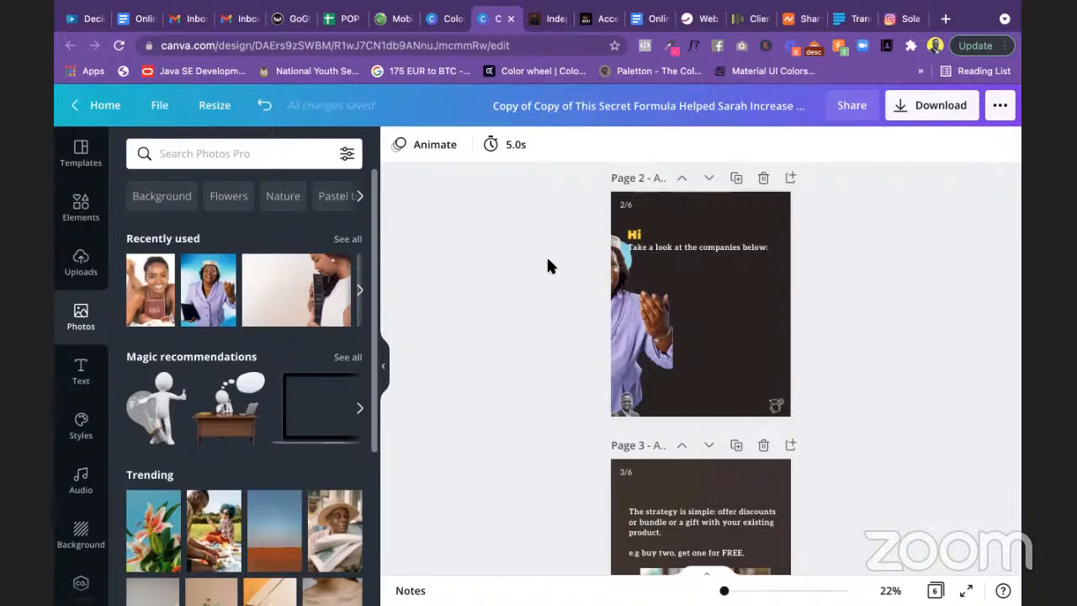
Step: Search Elements for 'emoji hello' and add the yellow waving-hand sticker to page 2
left_click(83, 211)
left_click(205, 152)
type("em")
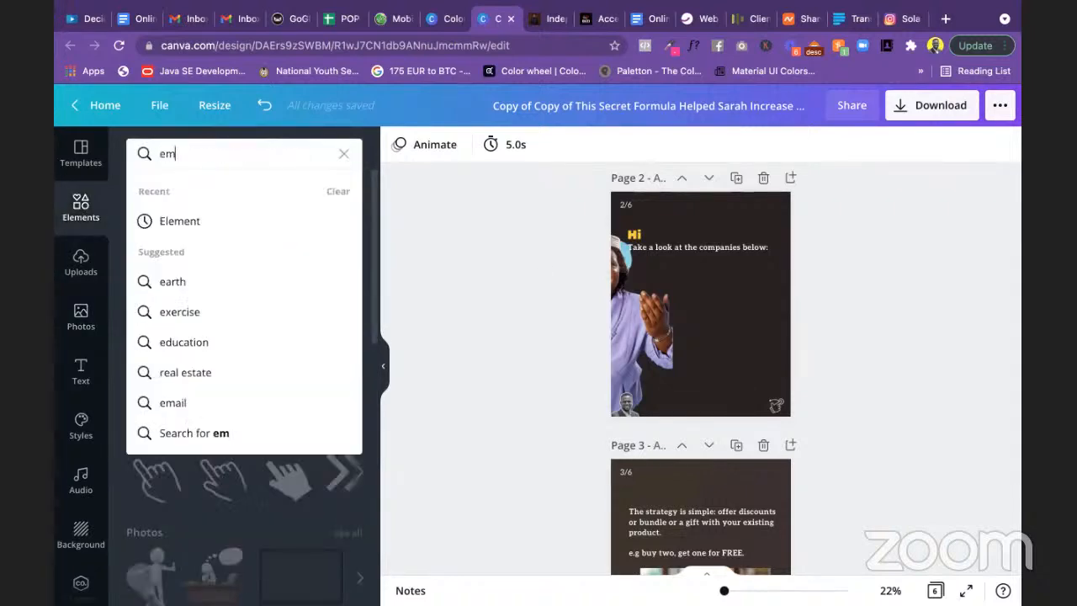
type("oji")
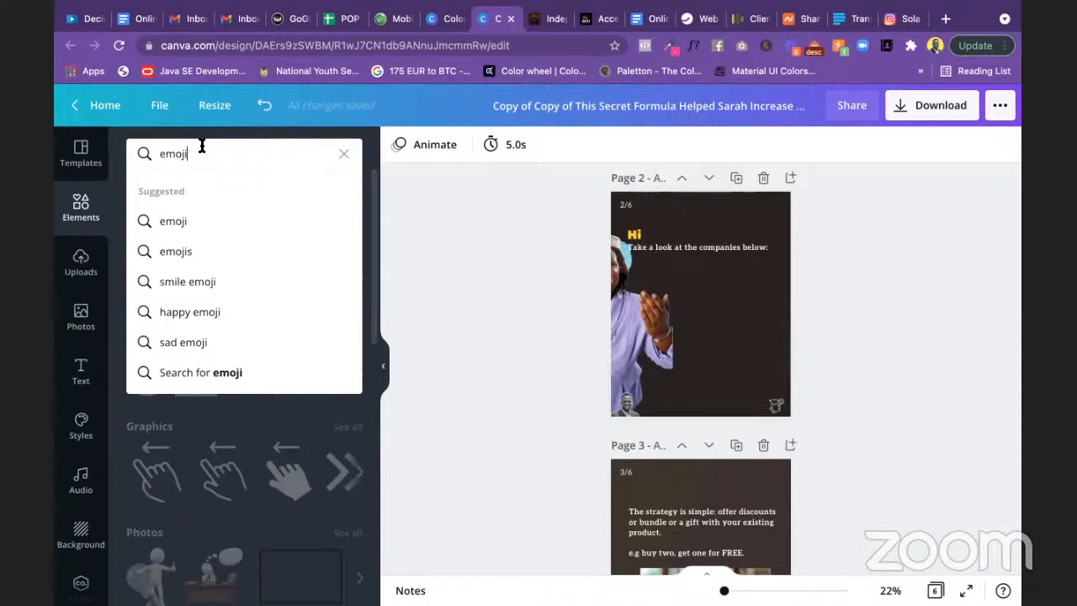
type("hello")
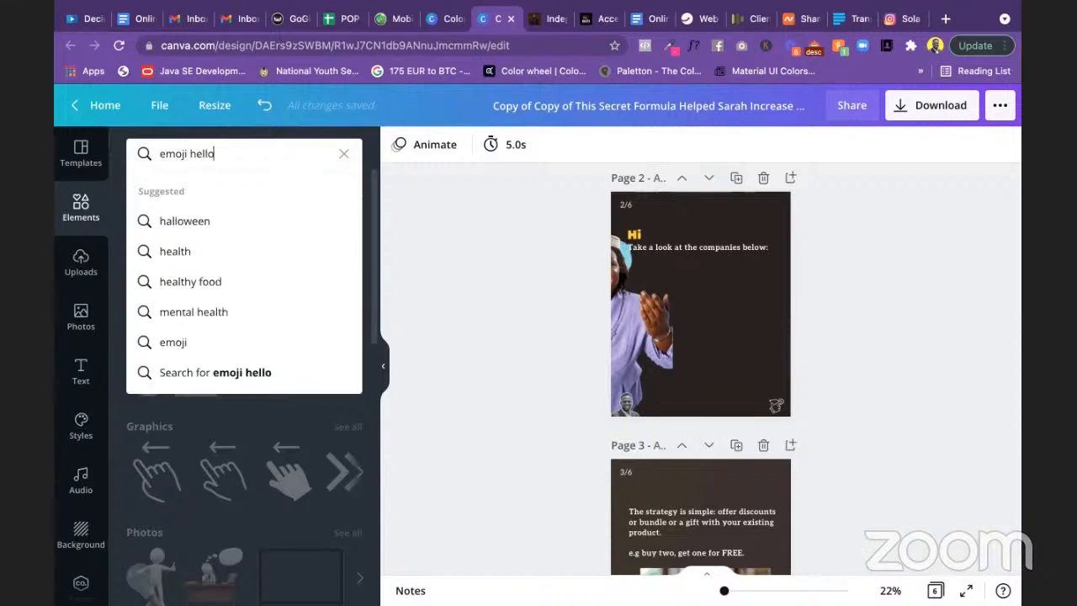
key("Return")
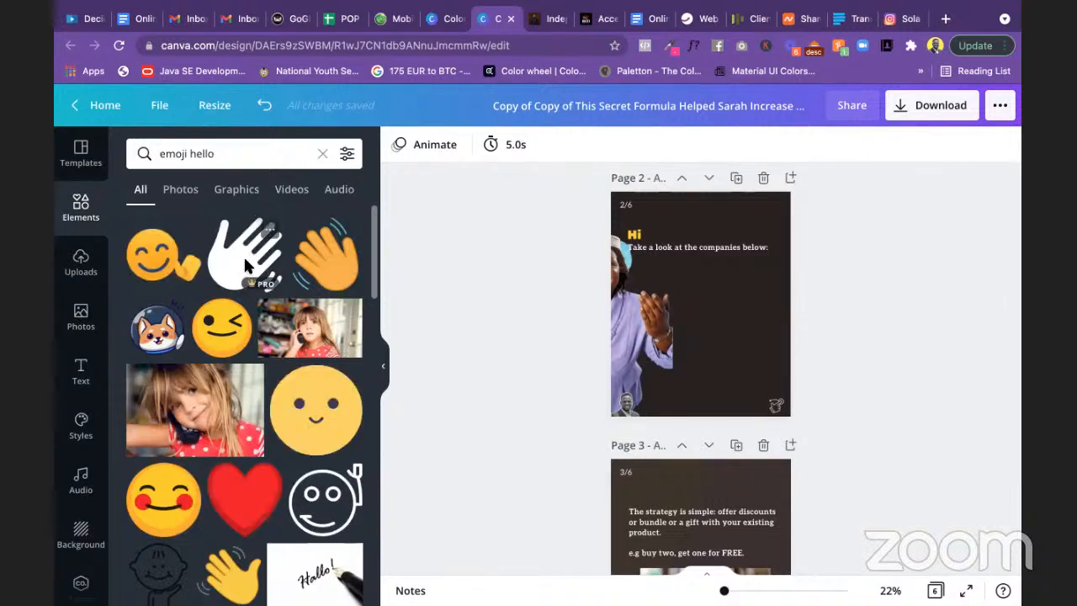
scroll(245, 260, "down", 2)
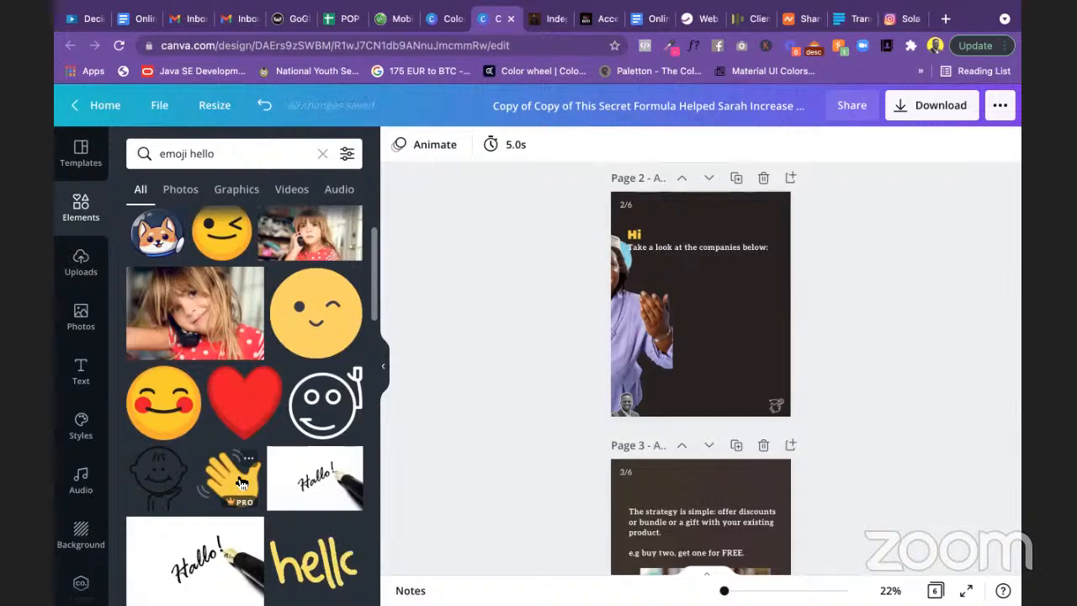
left_click(241, 482)
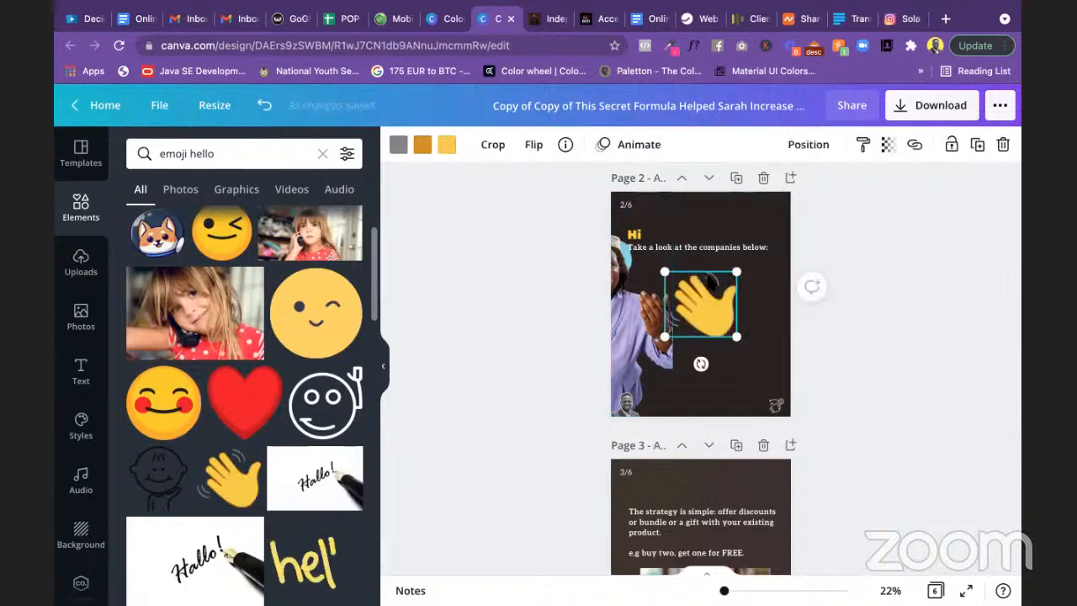
Step: Shrink the waving hand and place it right beside 'Hi' to read 'Hi 👋'
left_click_drag(664, 272, 735, 316)
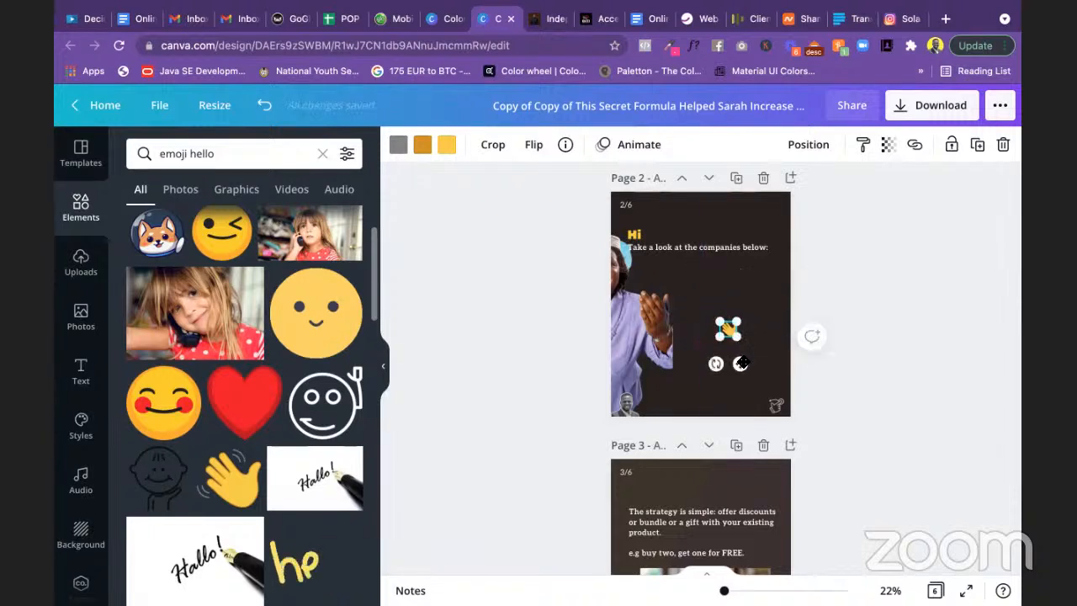
left_click_drag(740, 363, 668, 266)
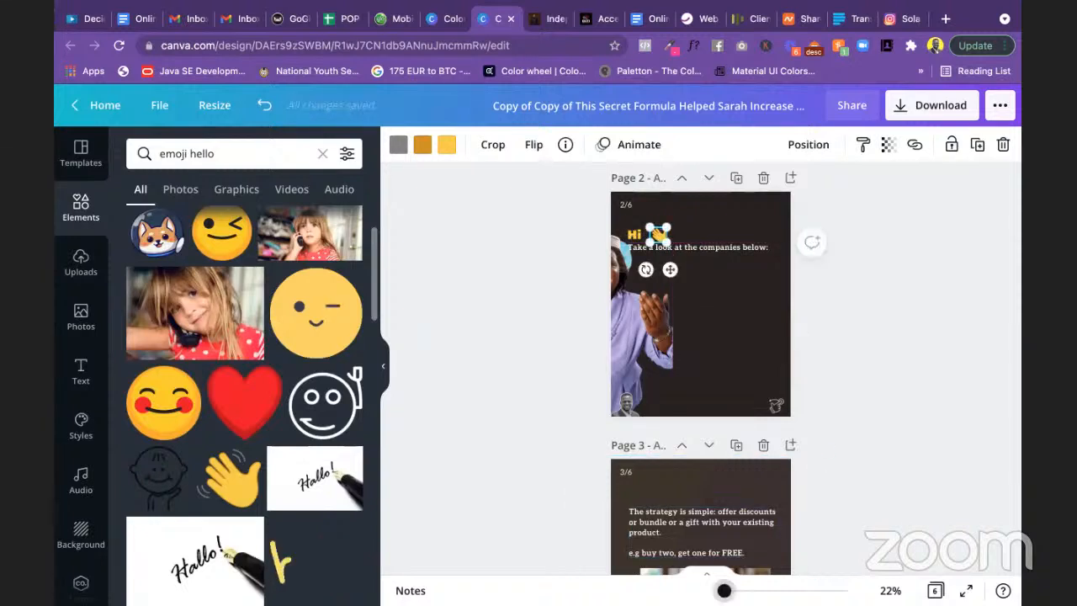
scroll(707, 311, "up", 5)
scroll(755, 322, "down", 3)
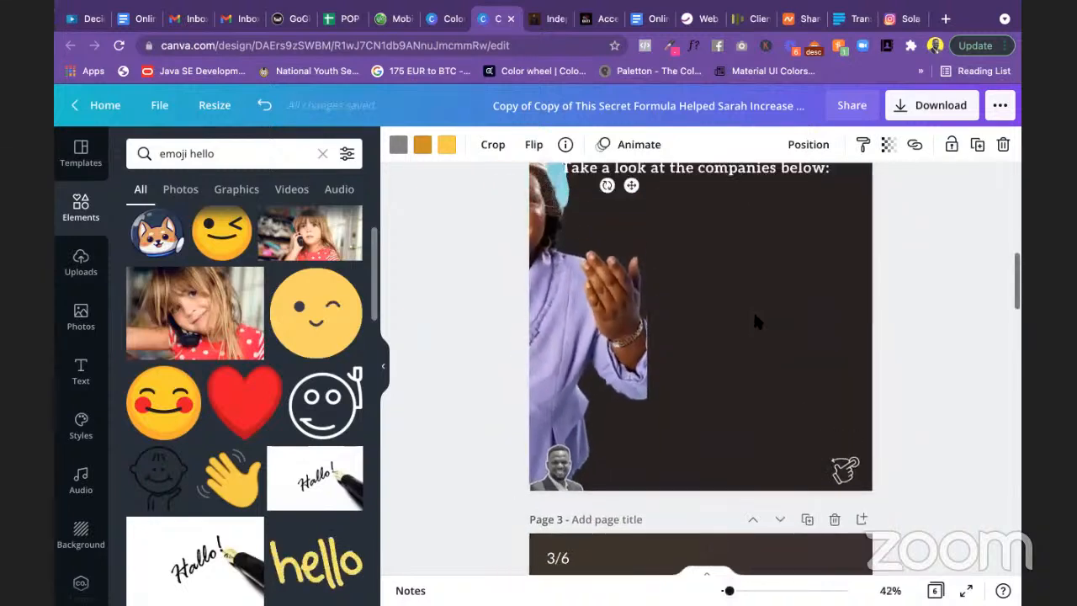
scroll(754, 321, "up", 3)
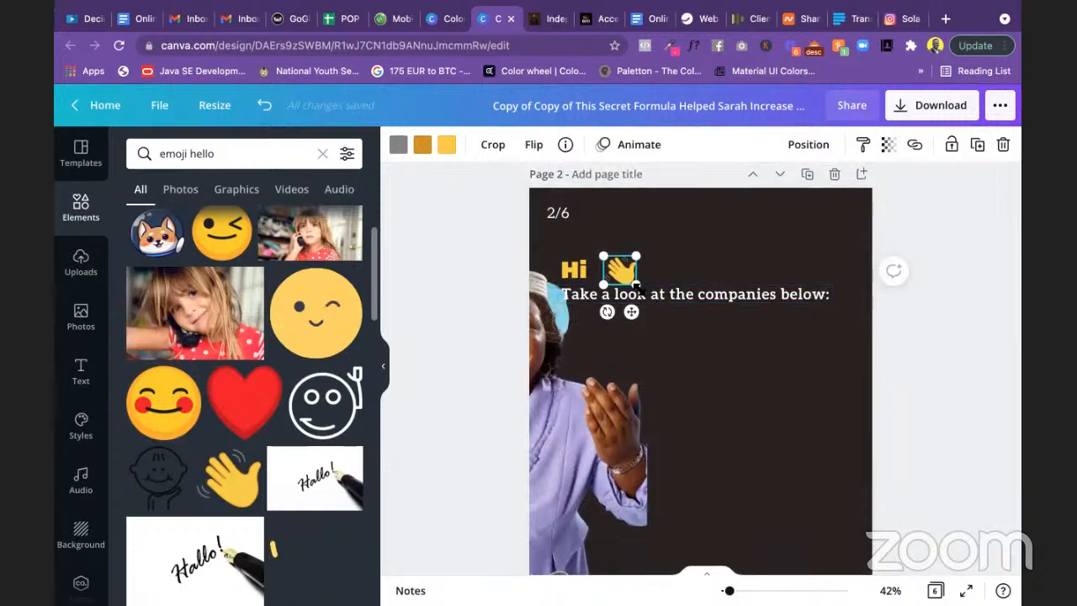
left_click_drag(637, 286, 618, 309)
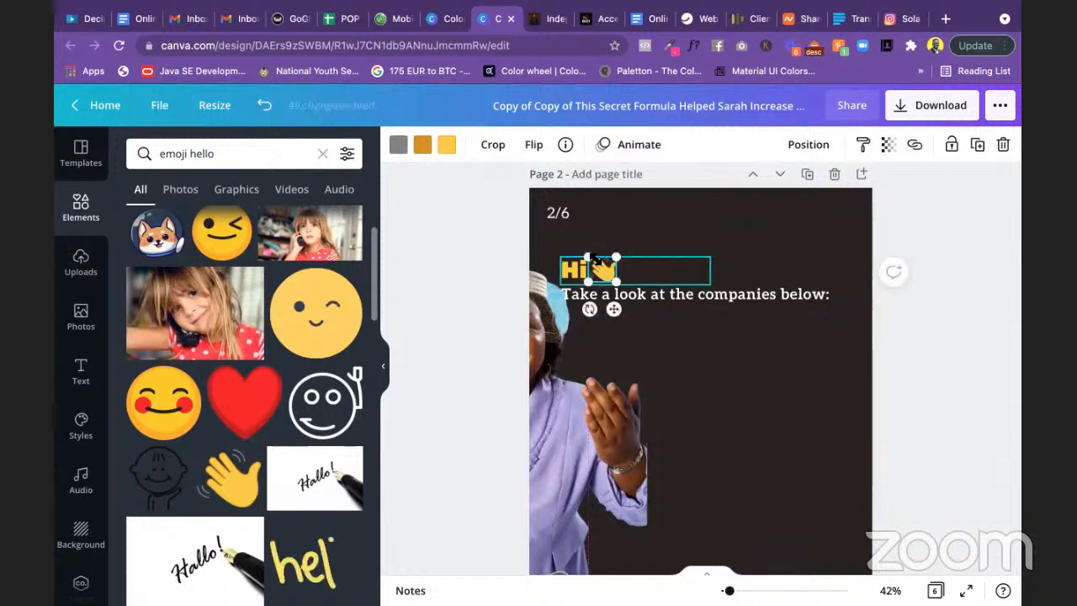
left_click_drag(594, 258, 588, 254)
left_click(923, 285)
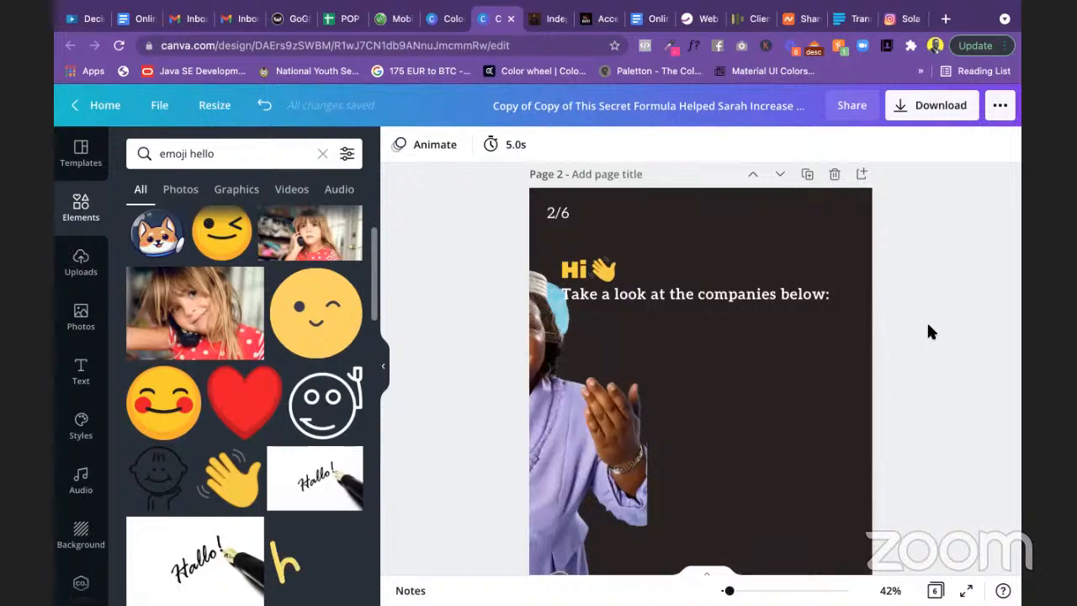
left_click_drag(747, 297, 769, 330)
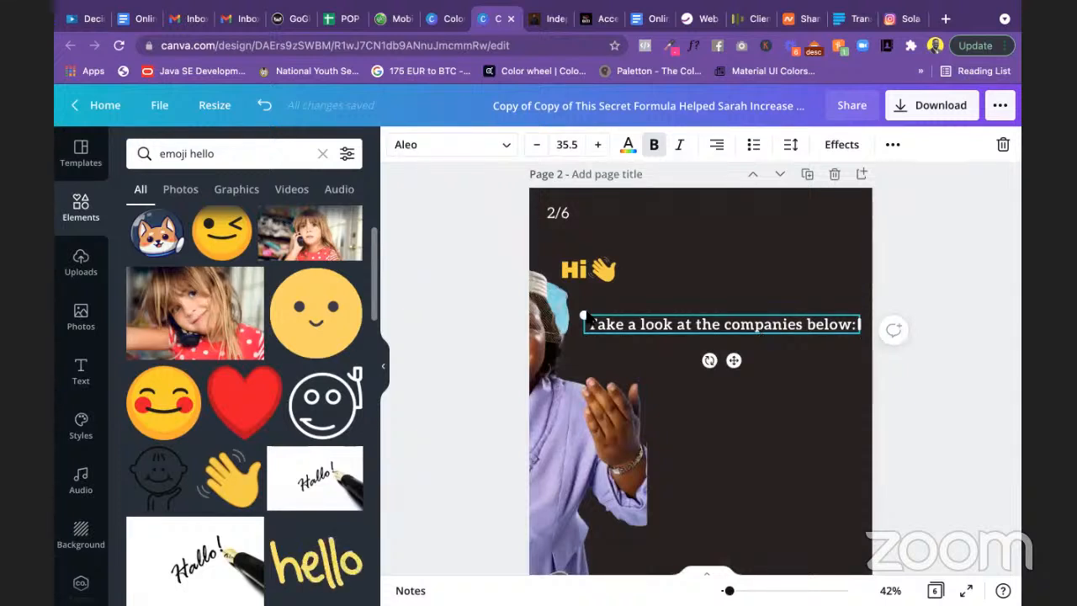
left_click(80, 371)
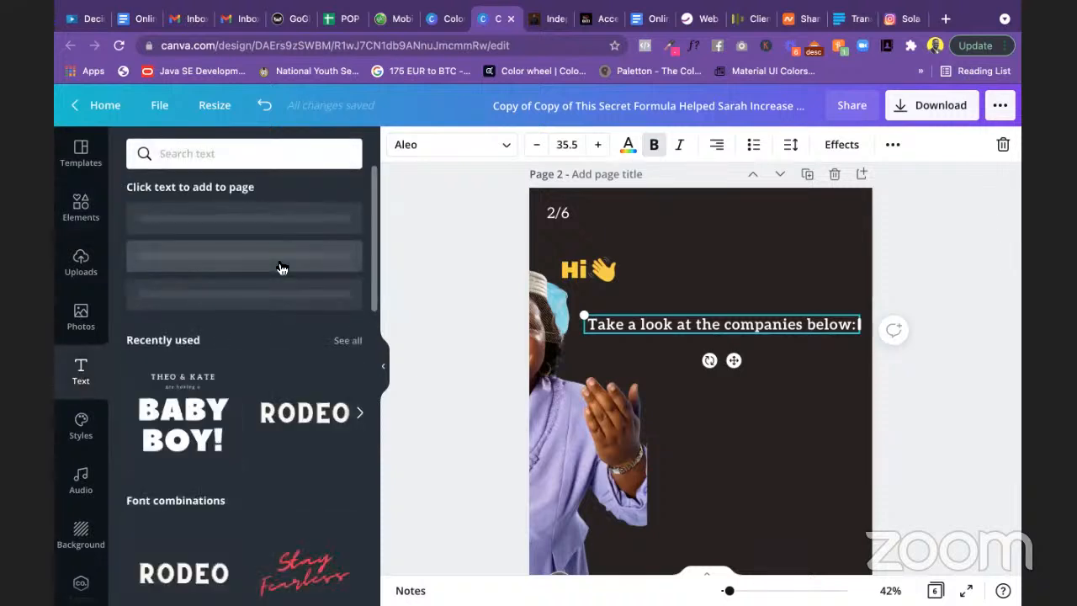
scroll(241, 459, "down", 5)
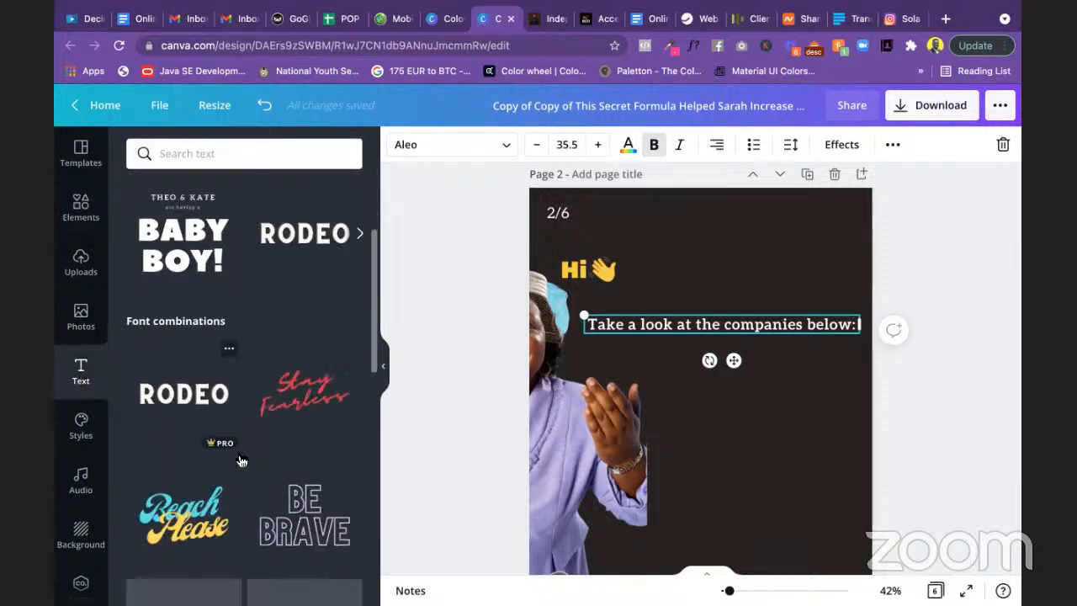
scroll(240, 458, "down", 1)
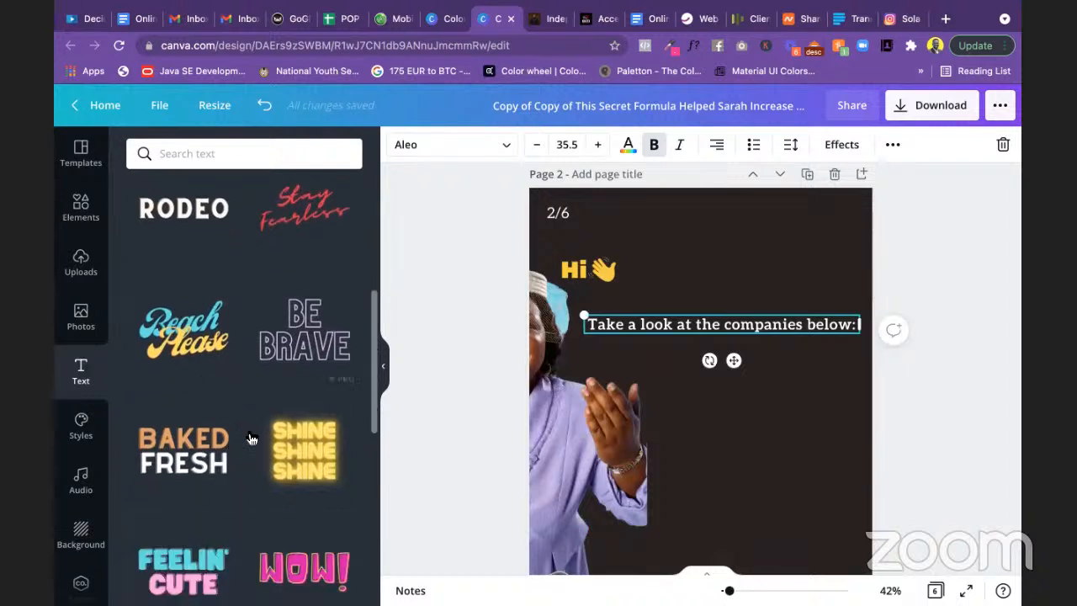
scroll(244, 393, "up", 3)
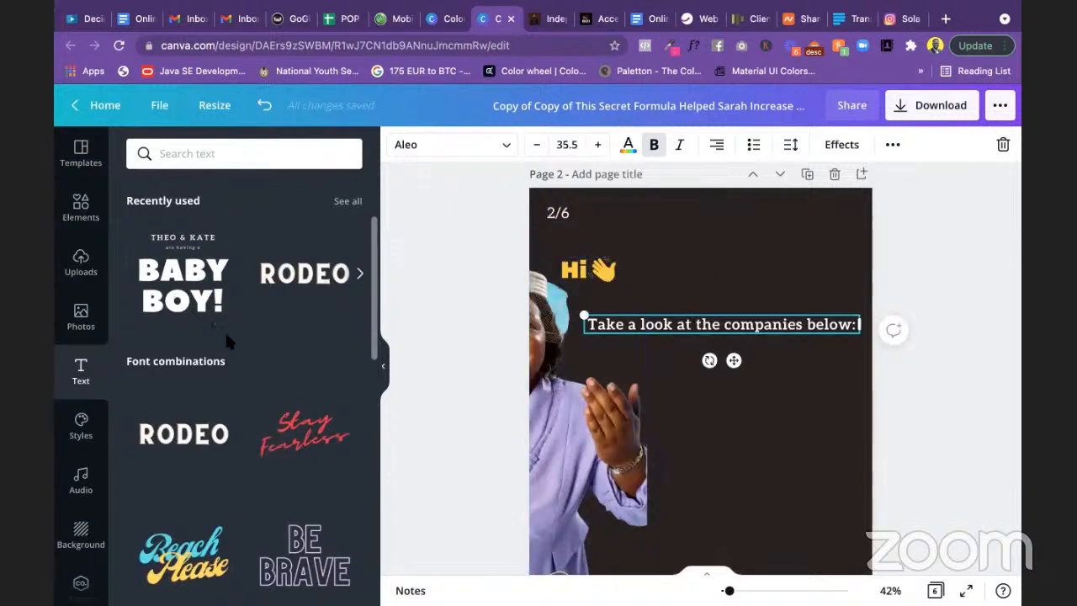
scroll(227, 341, "down", 15)
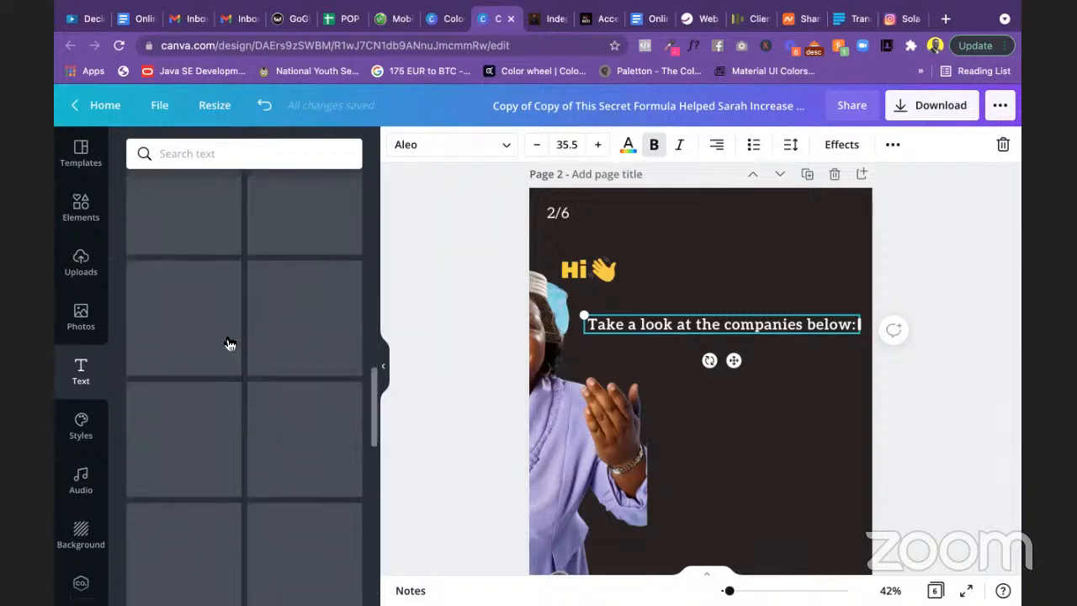
scroll(228, 342, "down", 5)
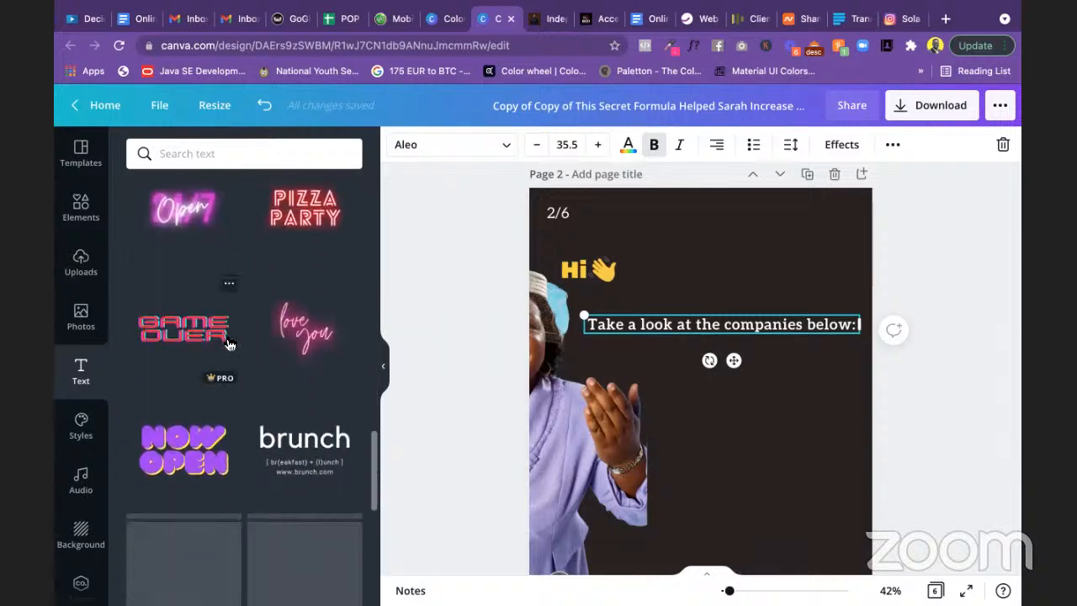
scroll(228, 343, "down", 5)
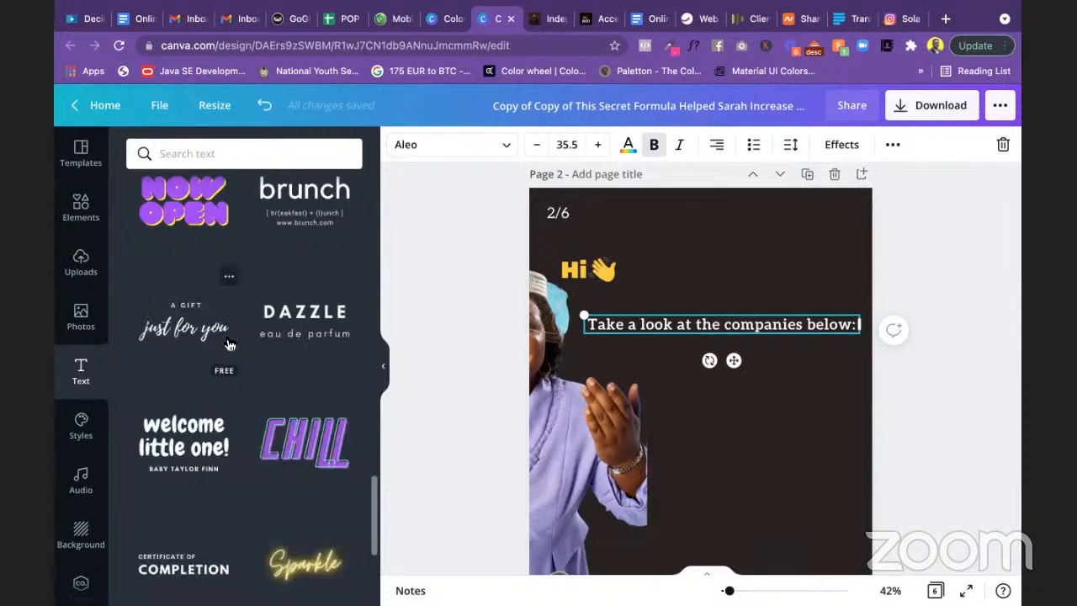
scroll(227, 343, "down", 5)
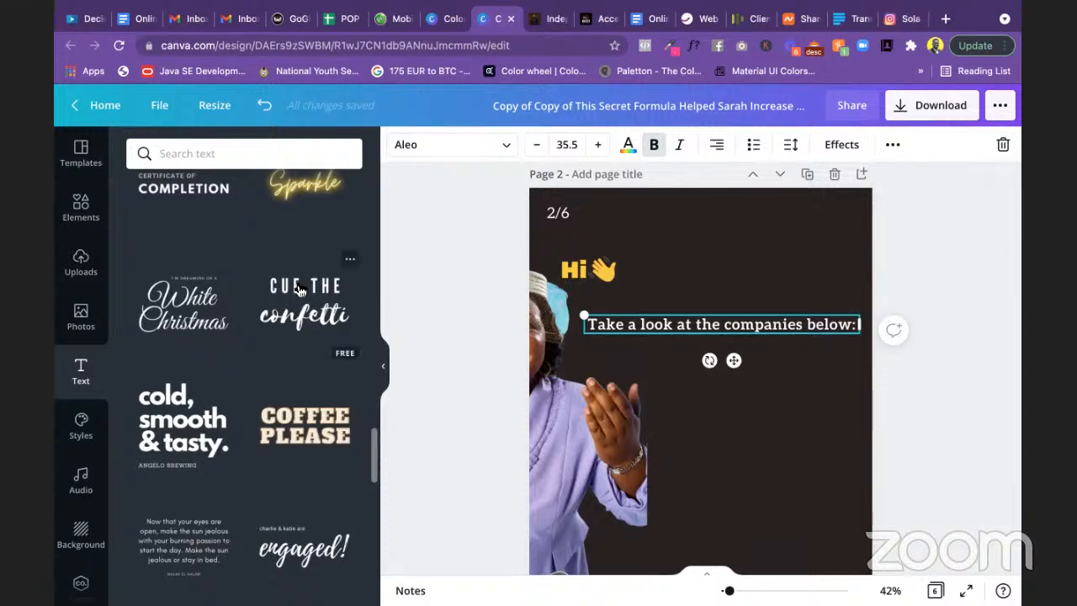
scroll(266, 409, "up", 1)
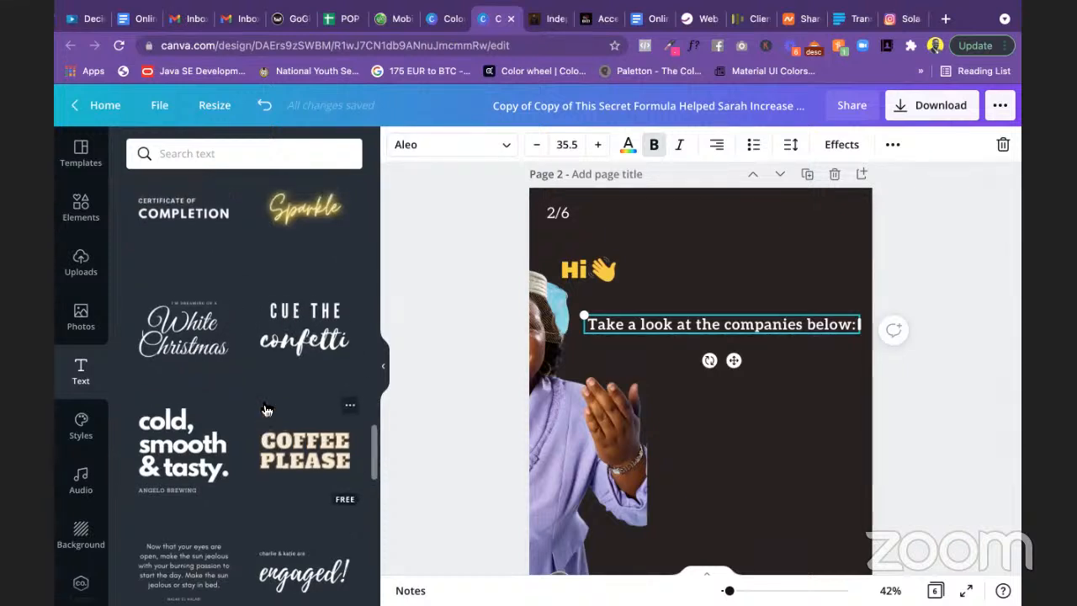
scroll(266, 410, "down", 5)
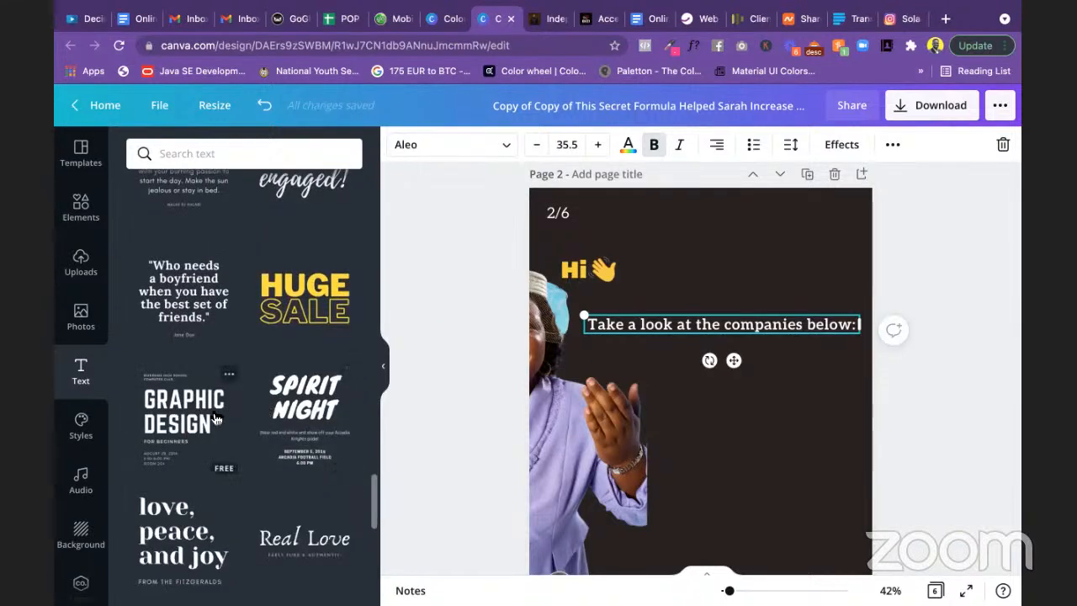
scroll(283, 437, "down", 1)
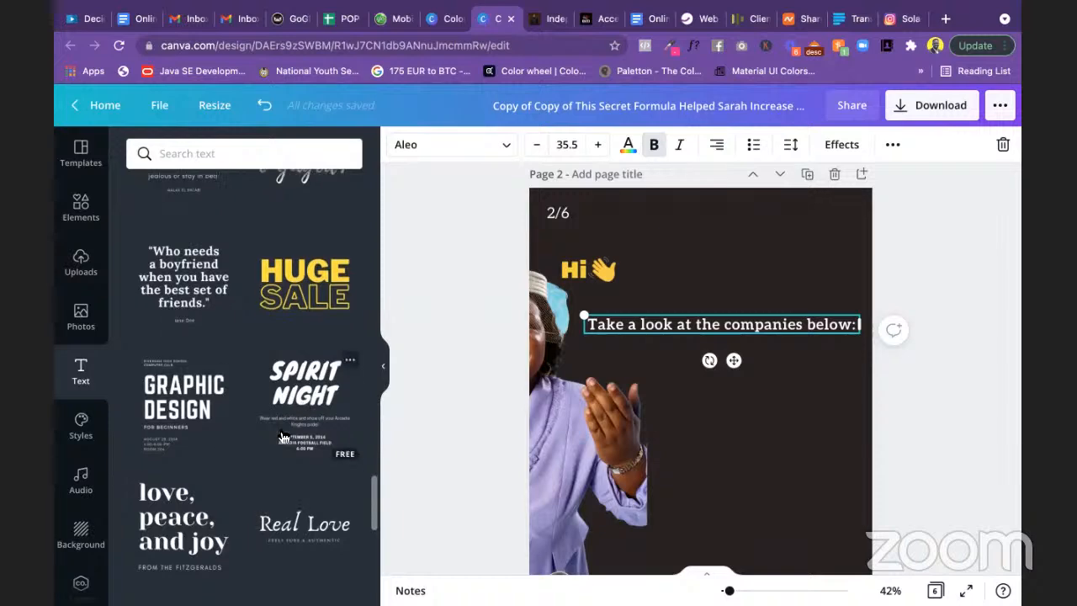
scroll(284, 436, "down", 4)
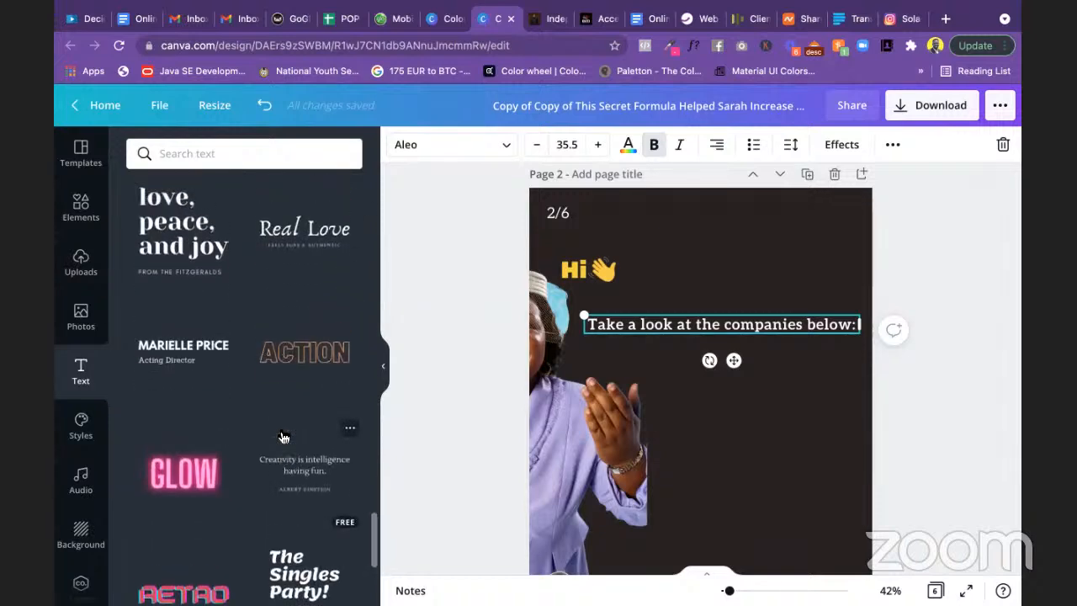
scroll(283, 437, "up", 10)
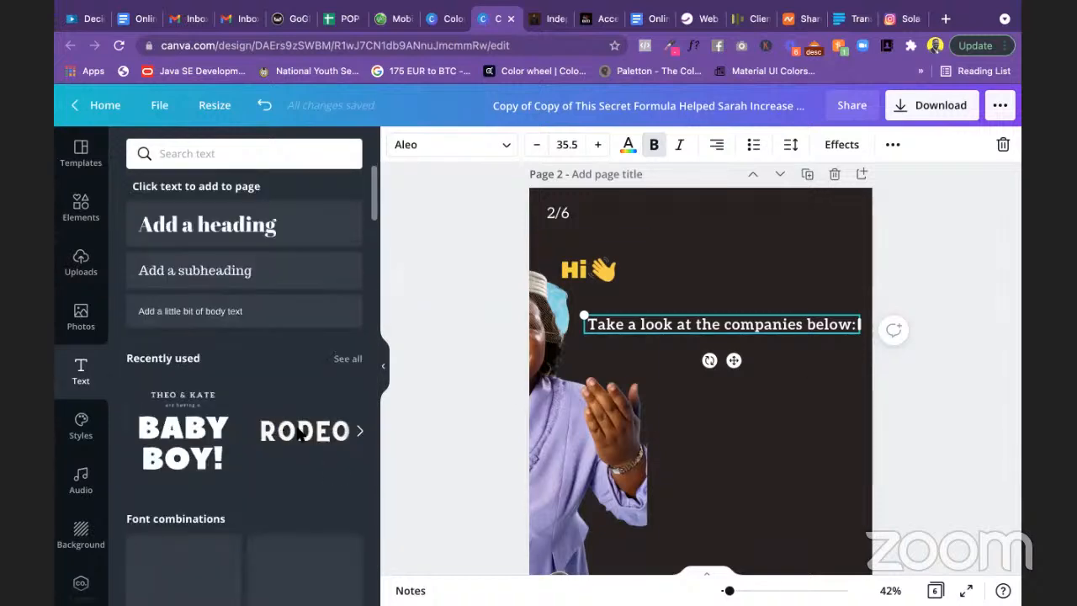
Step: Paste the Bible-secrets paragraph over the companies line and delete its duplicate 'Hi 👋' line
triple_click(773, 324)
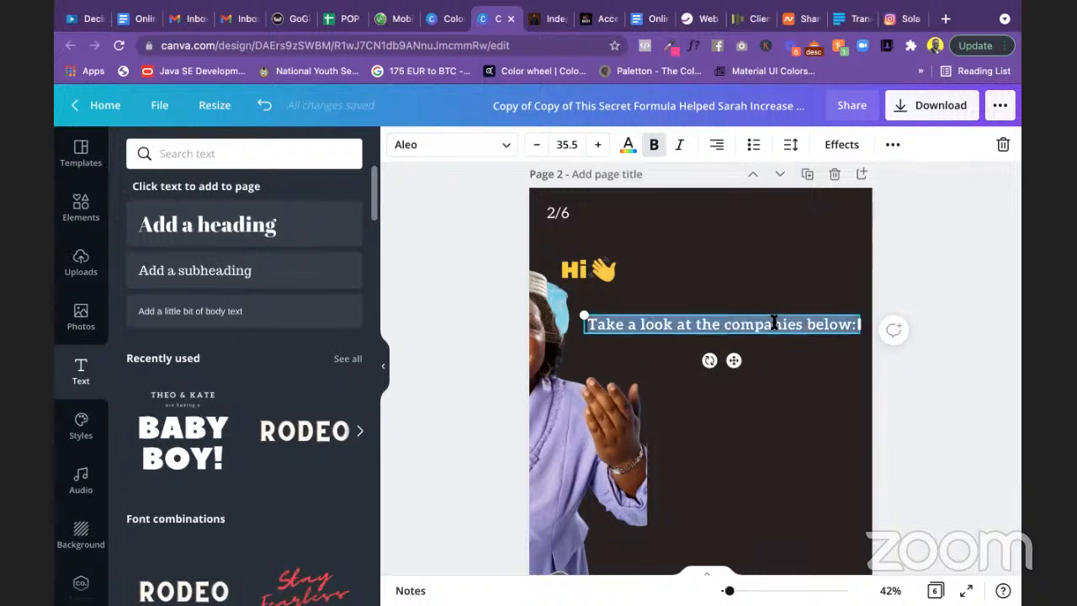
type("Hi 👋  The Bible has been around for centuries. Hence, it has secrets for success in all spheres of life.")
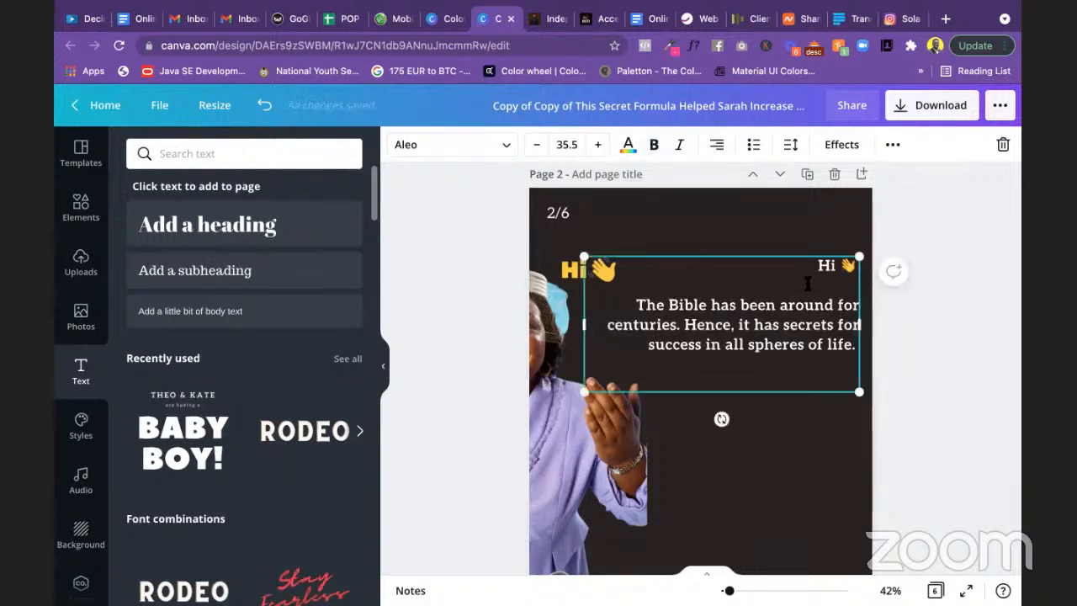
left_click_drag(816, 266, 850, 269)
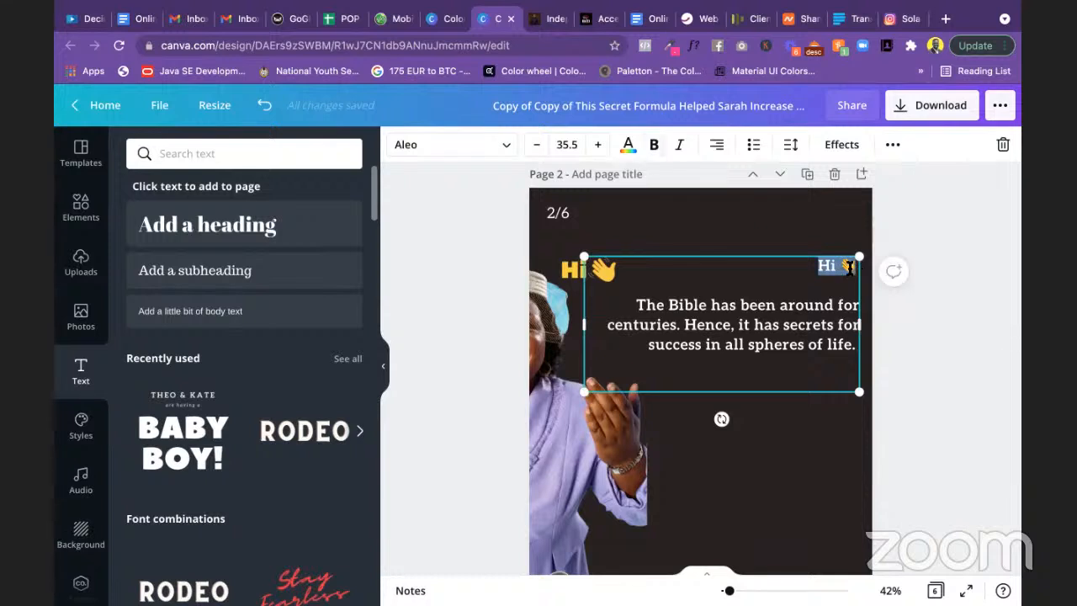
key("ctrl+b")
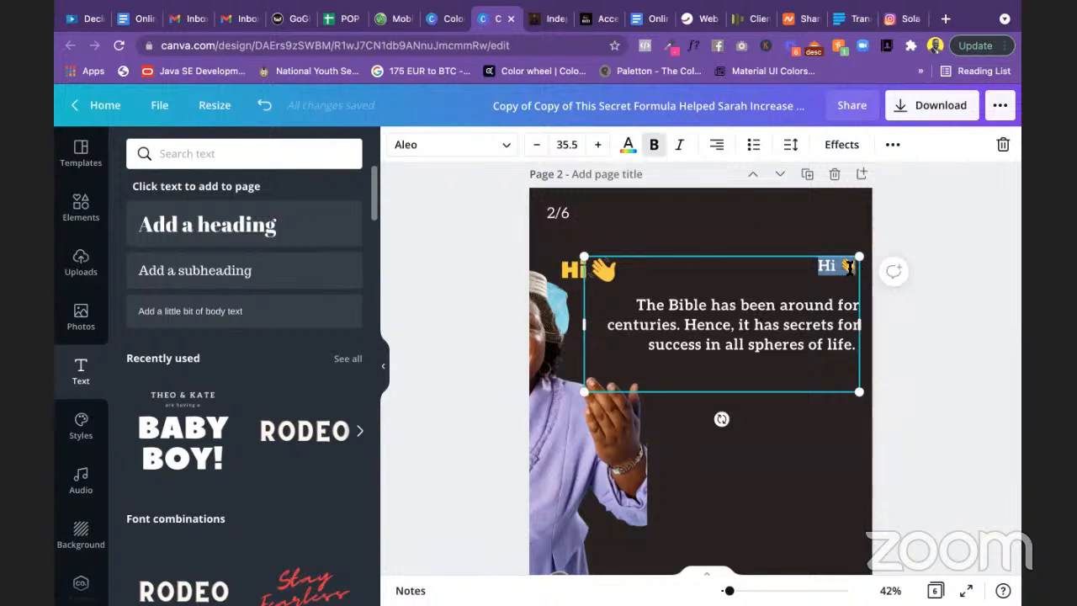
left_click(850, 267)
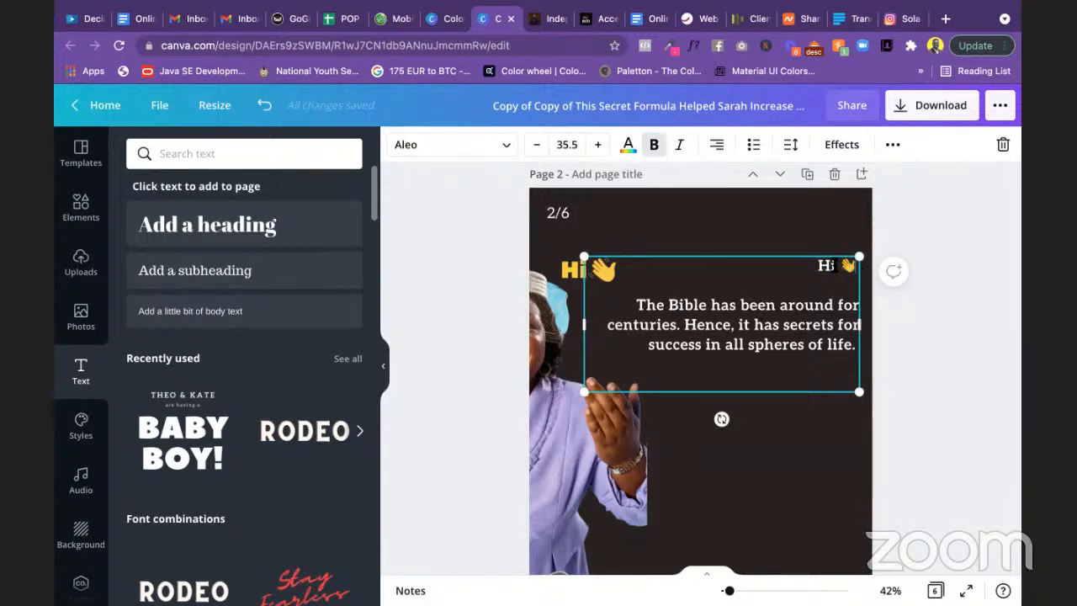
left_click_drag(841, 265, 855, 264)
key("BackSpace")
key("BackSpace")
key("BackSpace")
key("BackSpace")
Step: Remove the blank lines around the paragraph and change 'Hence' to 'And'
left_click(955, 346)
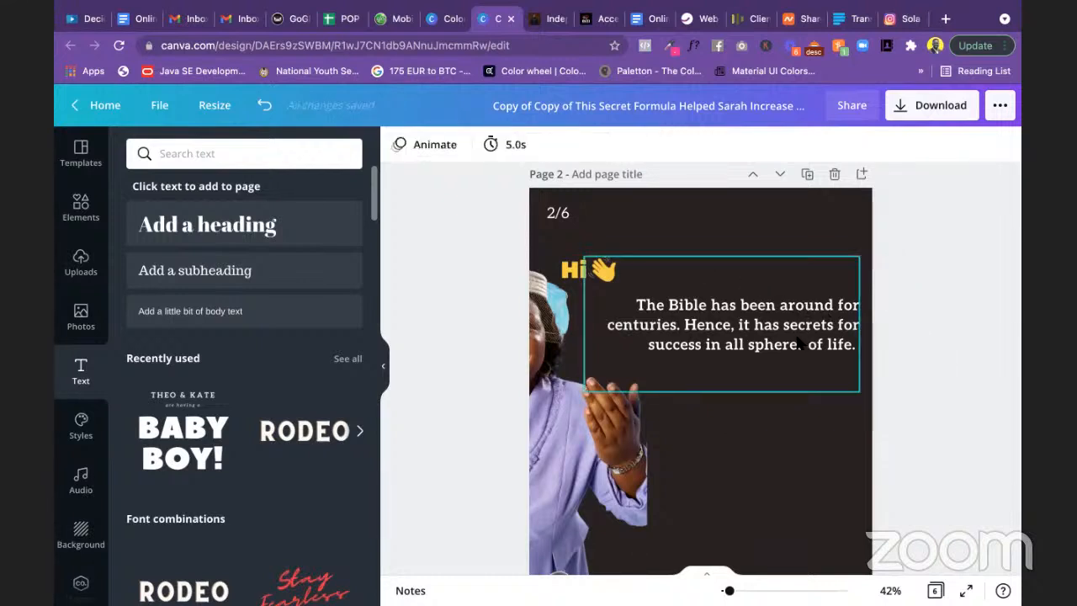
left_click(685, 312)
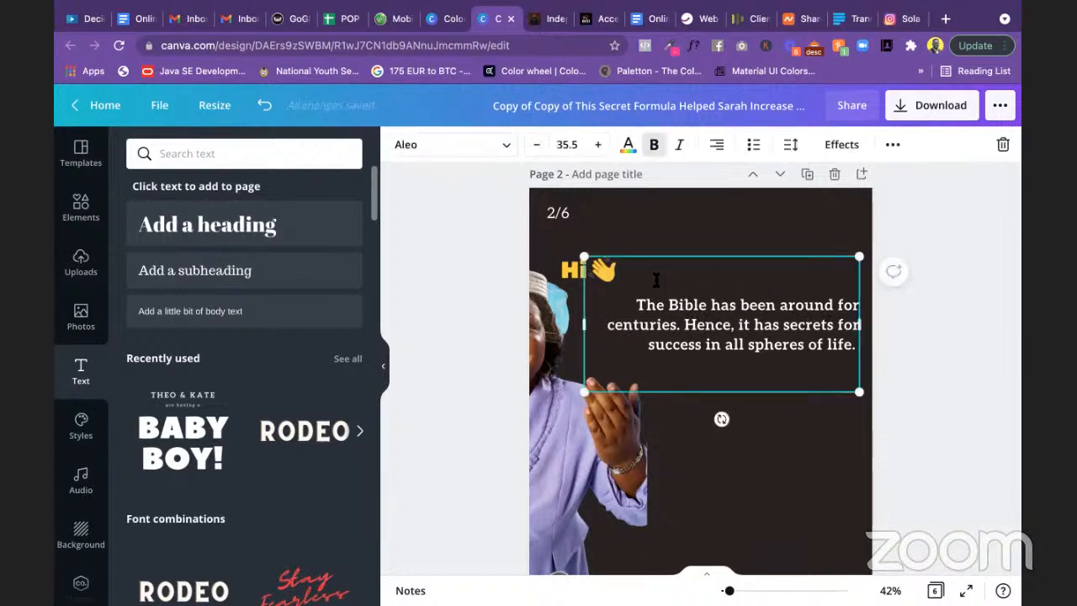
left_click(634, 300)
key("BackSpace")
key("BackSpace")
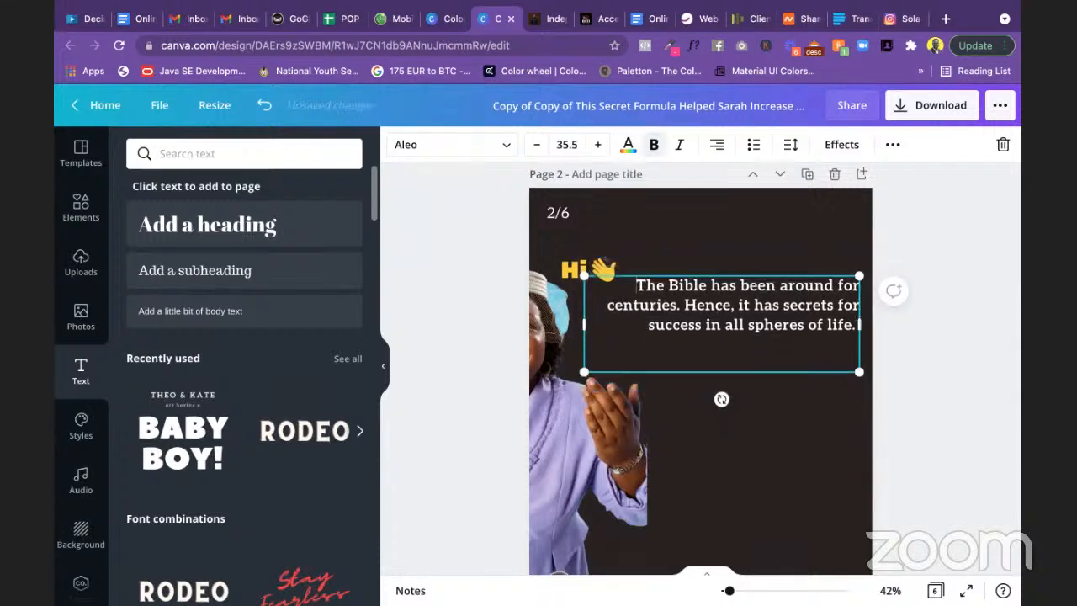
key("Delete")
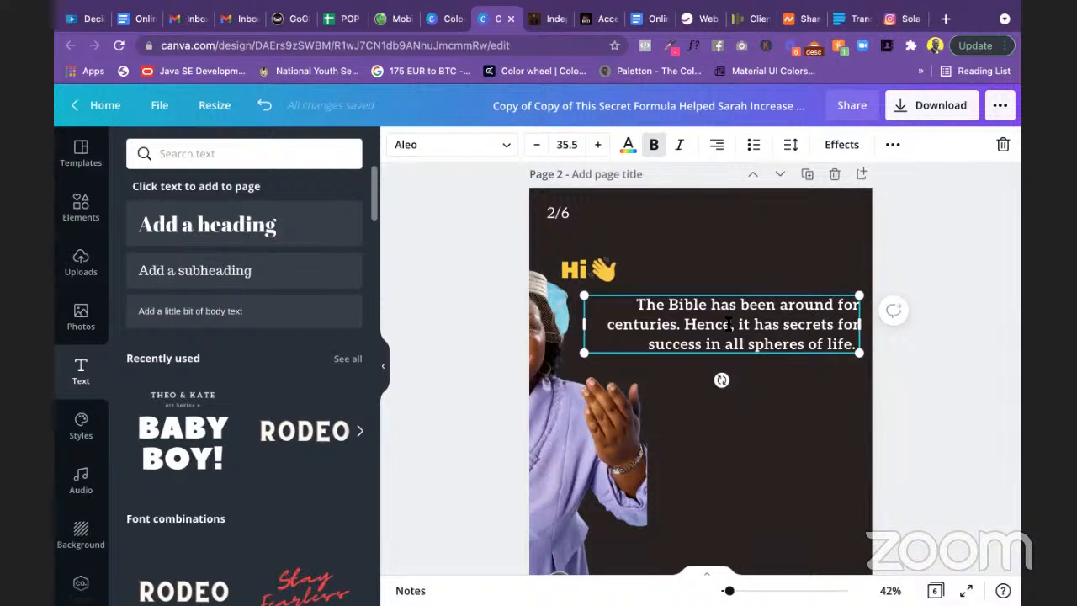
left_click_drag(729, 325, 687, 326)
type("And")
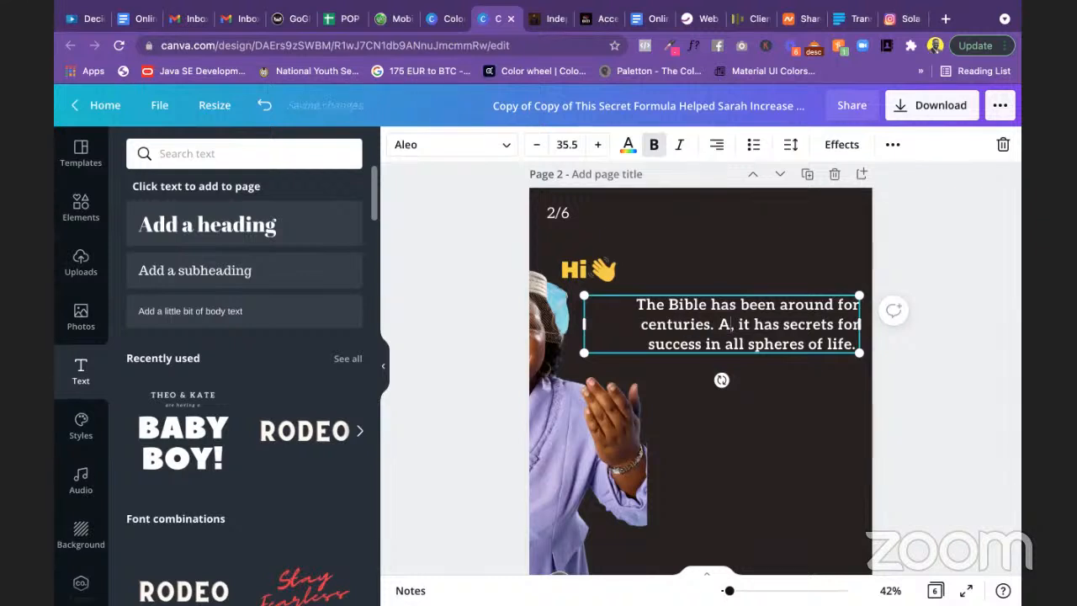
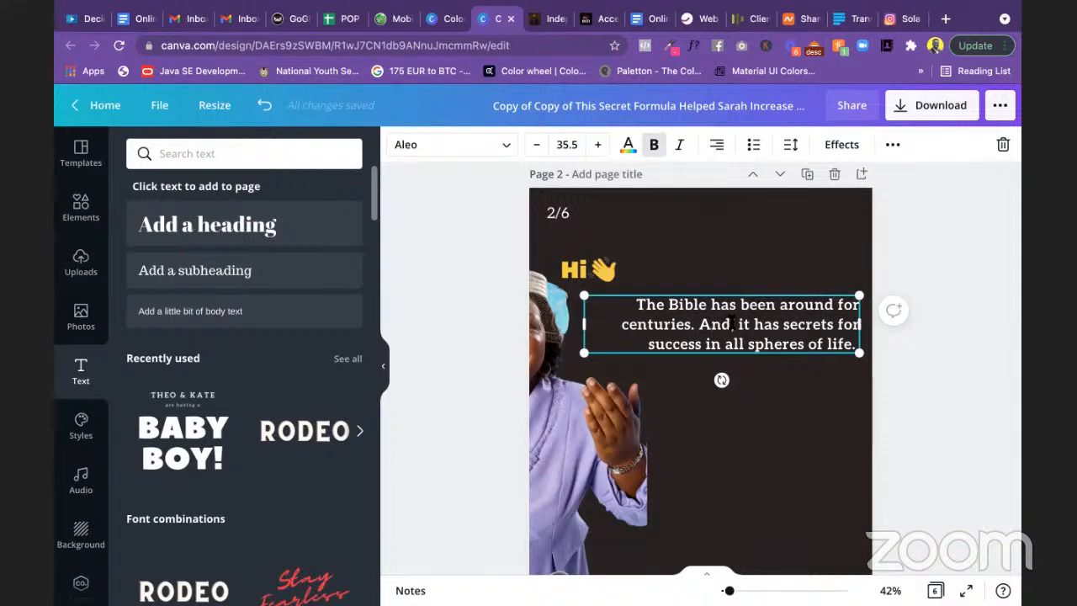
Step: Reword the Bible sentence to read 'centuries and it has secrets for success'
left_click(732, 324)
key("BackSpace")
key("BackSpace")
key("BackSpace")
key("BackSpace")
key("BackSpace")
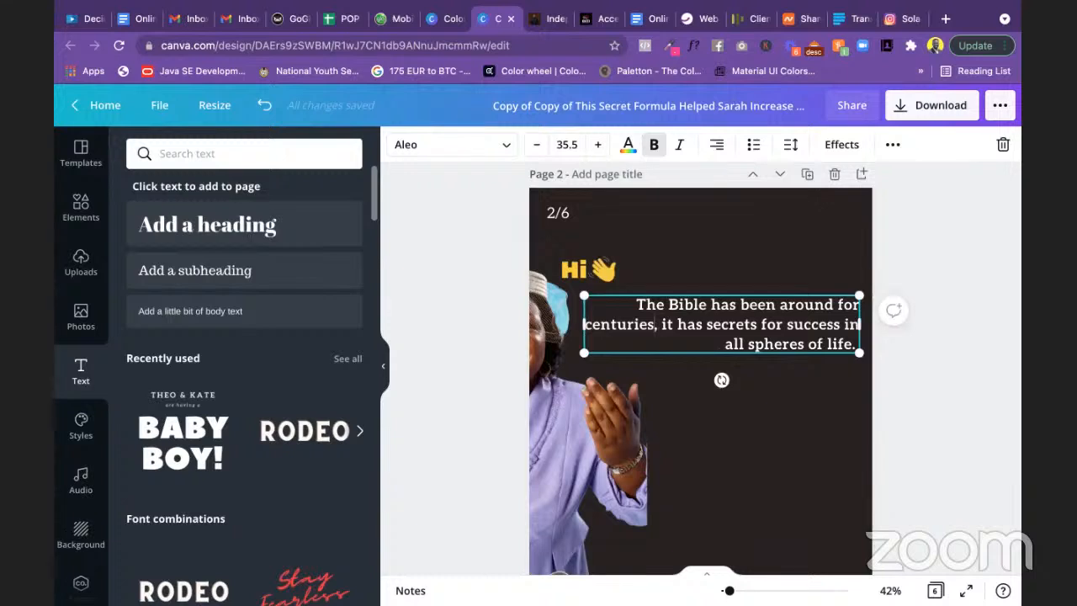
key("BackSpace")
type("and")
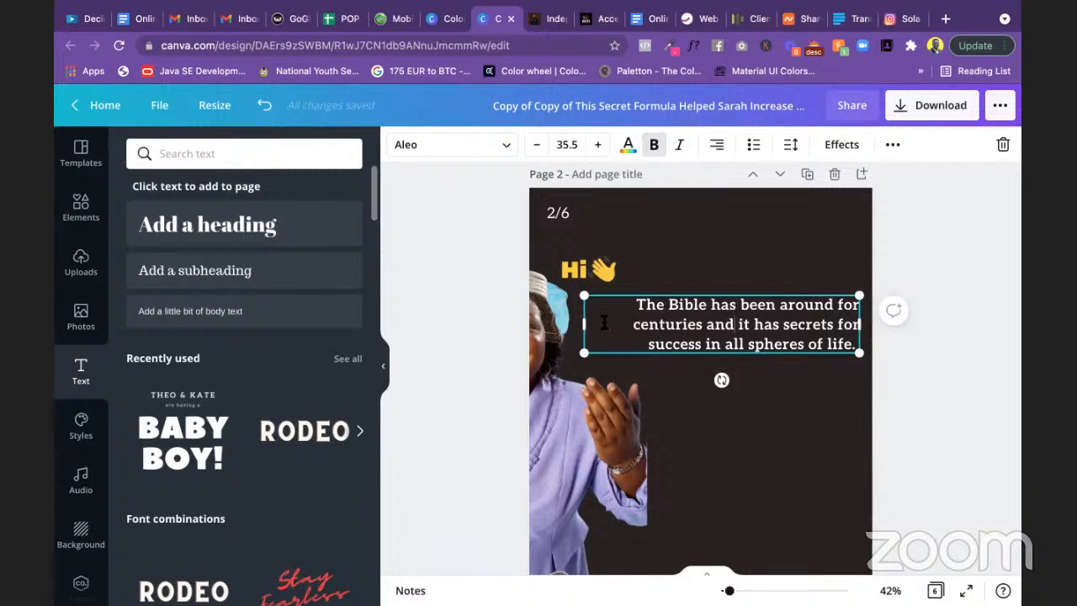
Step: Narrow the Bible text box from the left and right-align its text
left_click_drag(584, 322, 624, 323)
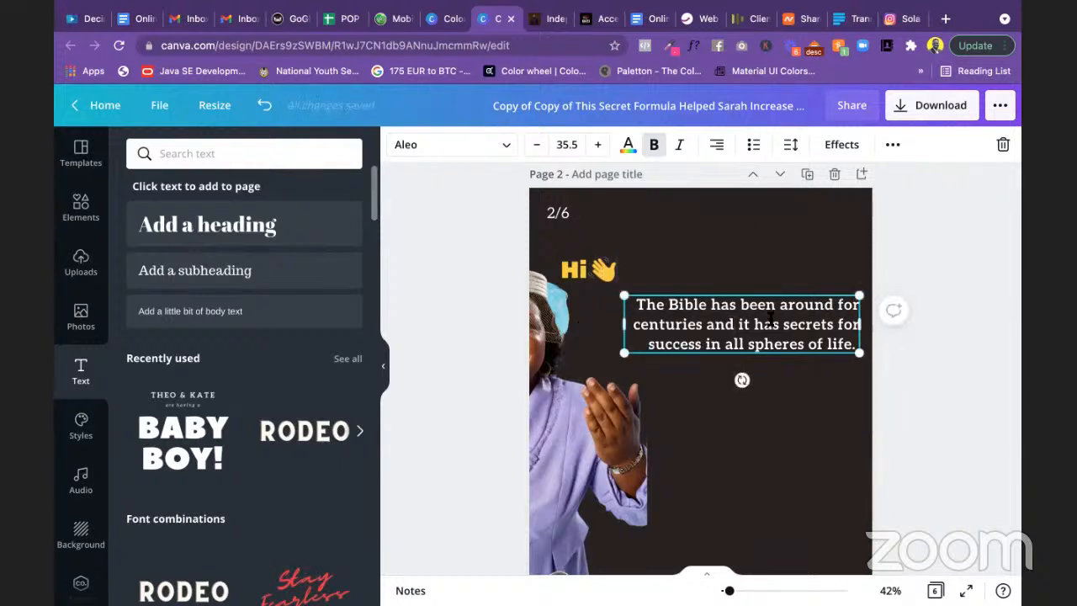
left_click(717, 146)
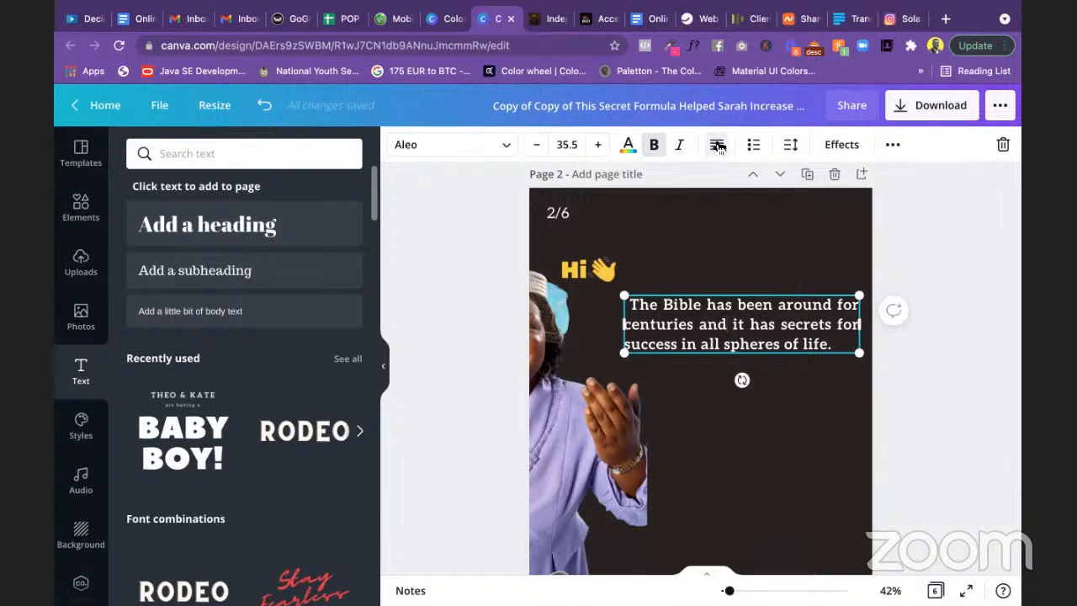
left_click(717, 146)
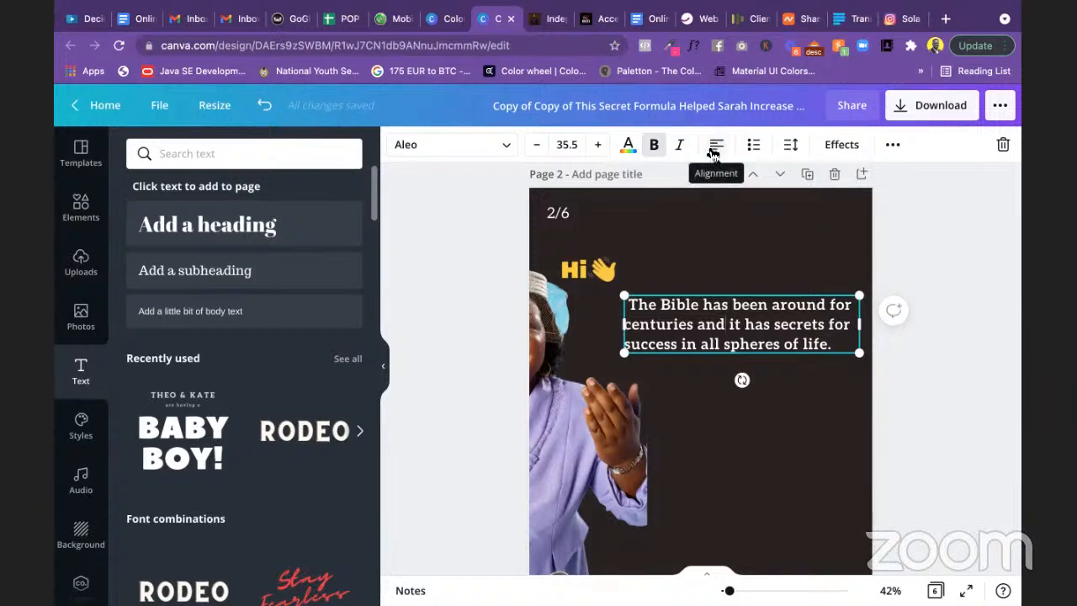
left_click(713, 150)
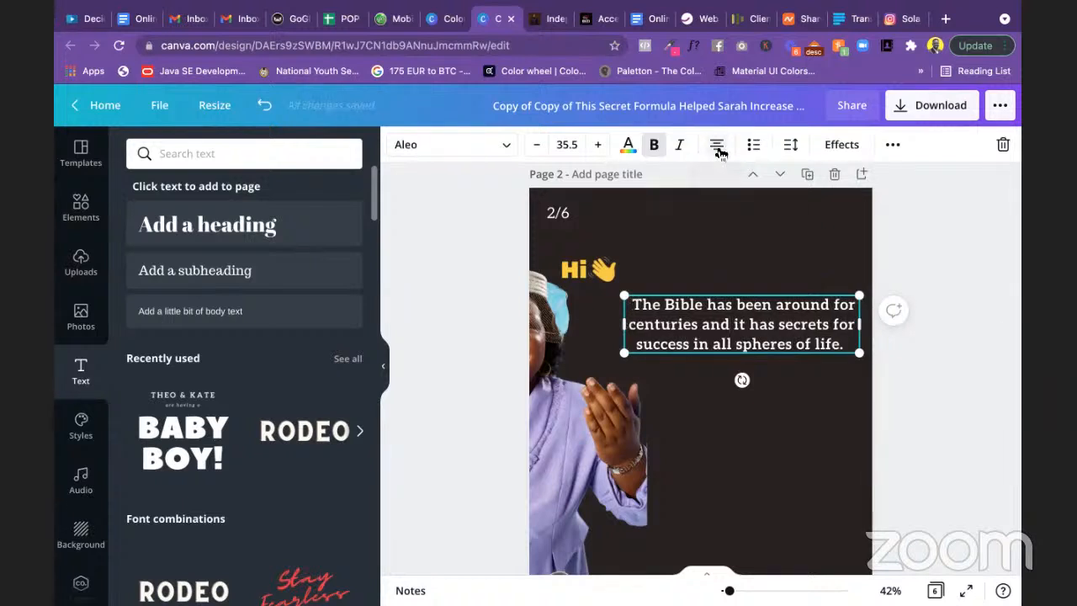
left_click(714, 148)
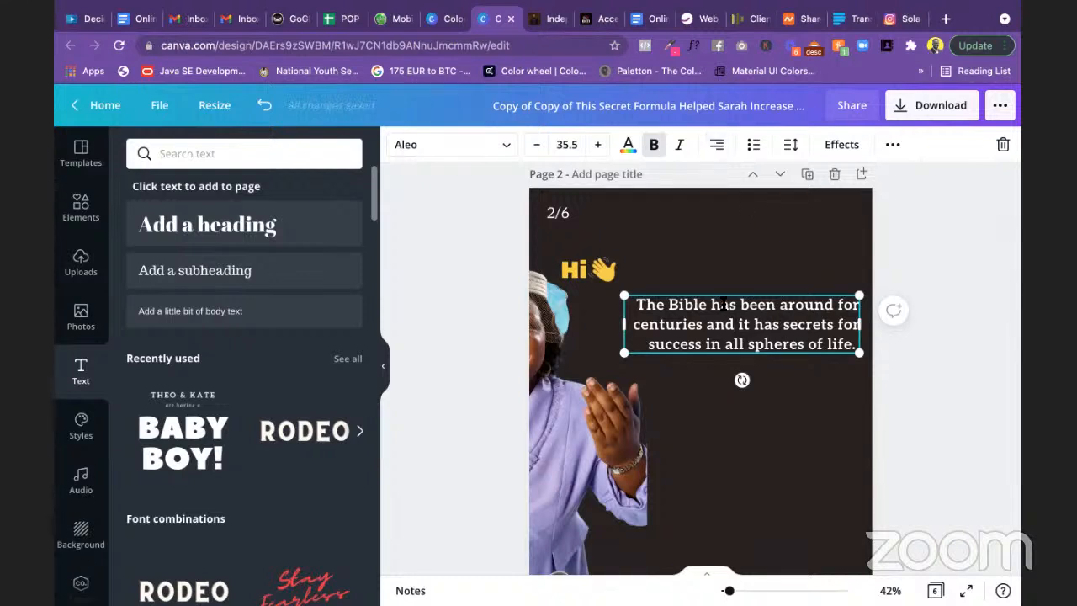
left_click(579, 270)
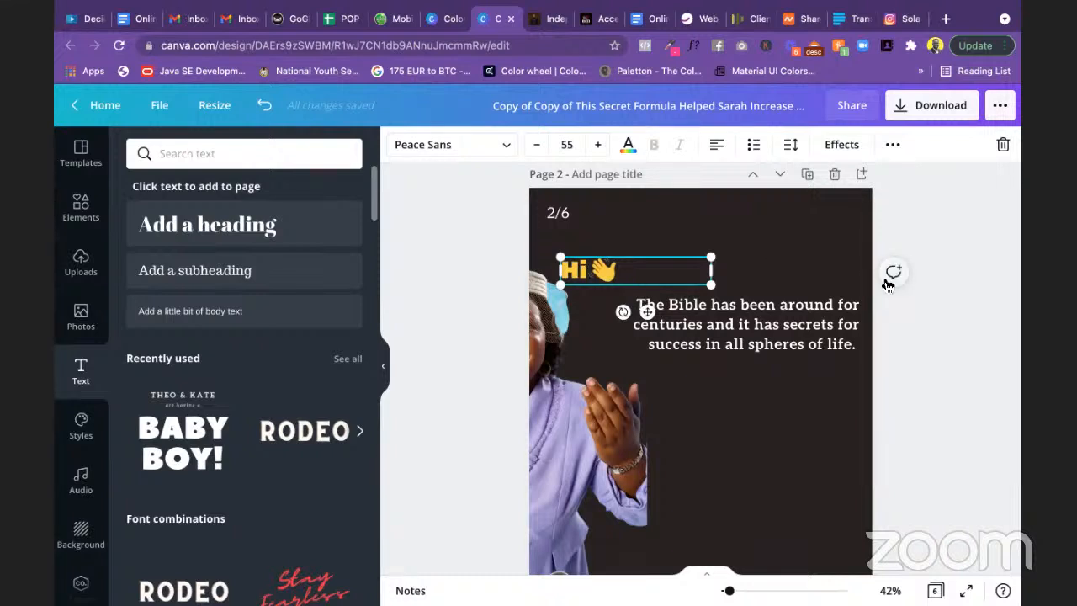
Step: Shrink the Hi text box to fit the word and select it with the wave emoji
left_click_drag(711, 270, 463, 251)
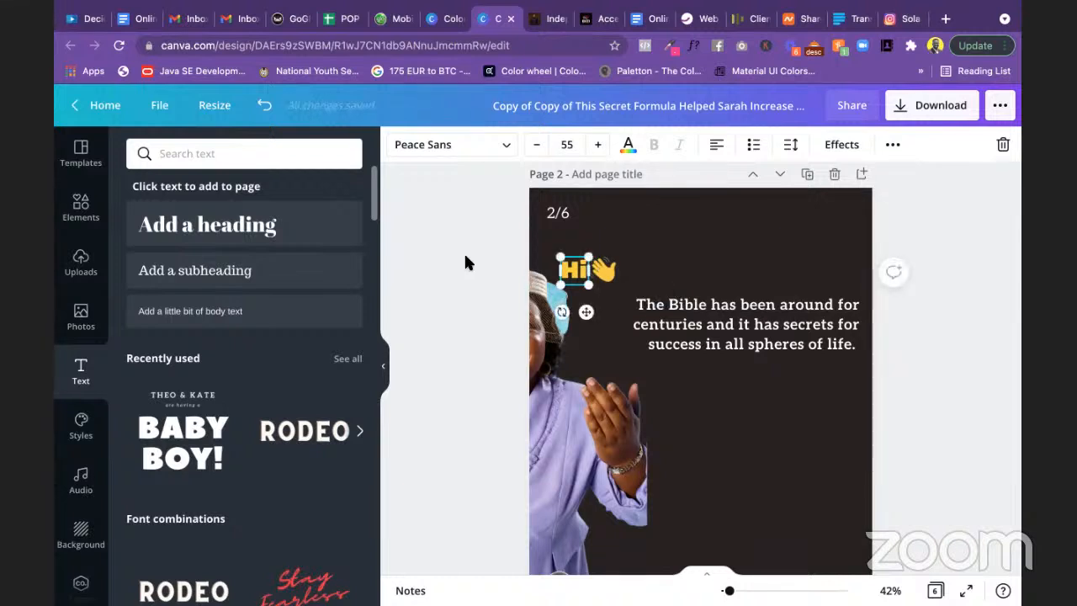
left_click(464, 251)
left_click(574, 280)
left_click(467, 257)
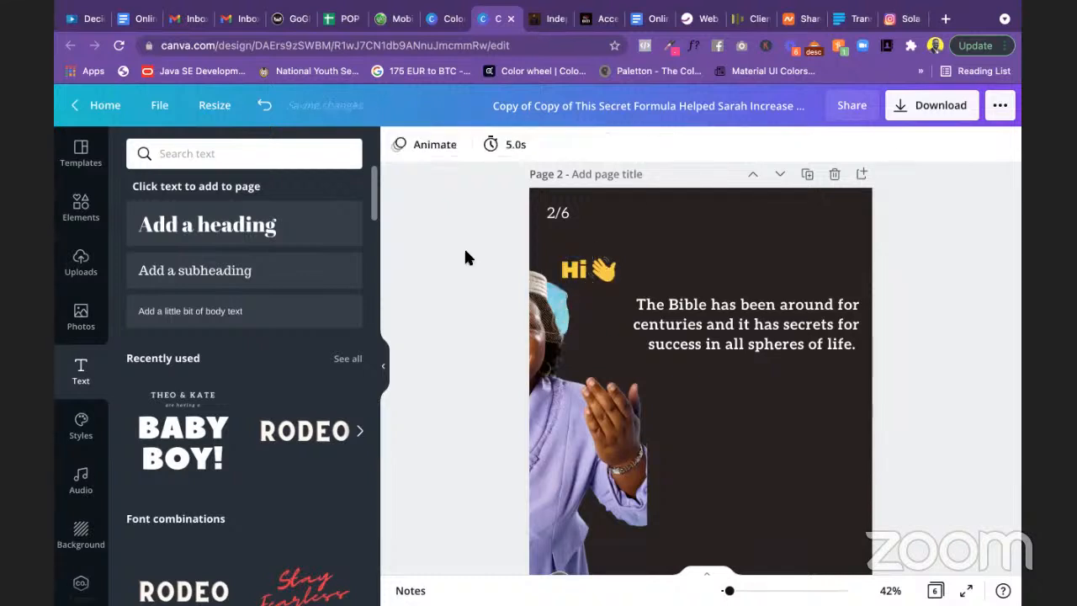
left_click(571, 274)
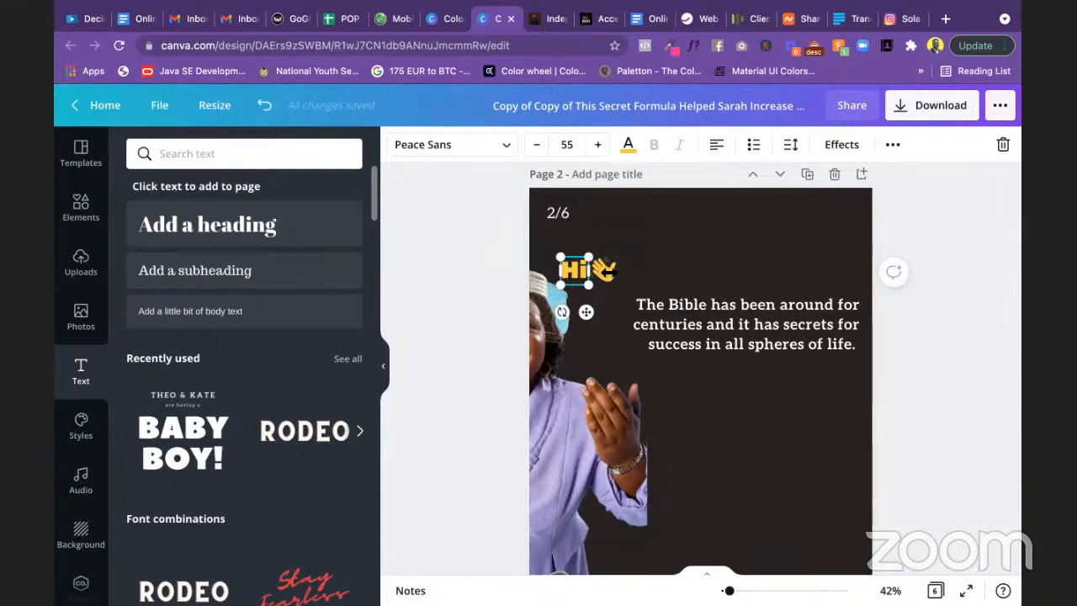
left_click(497, 262)
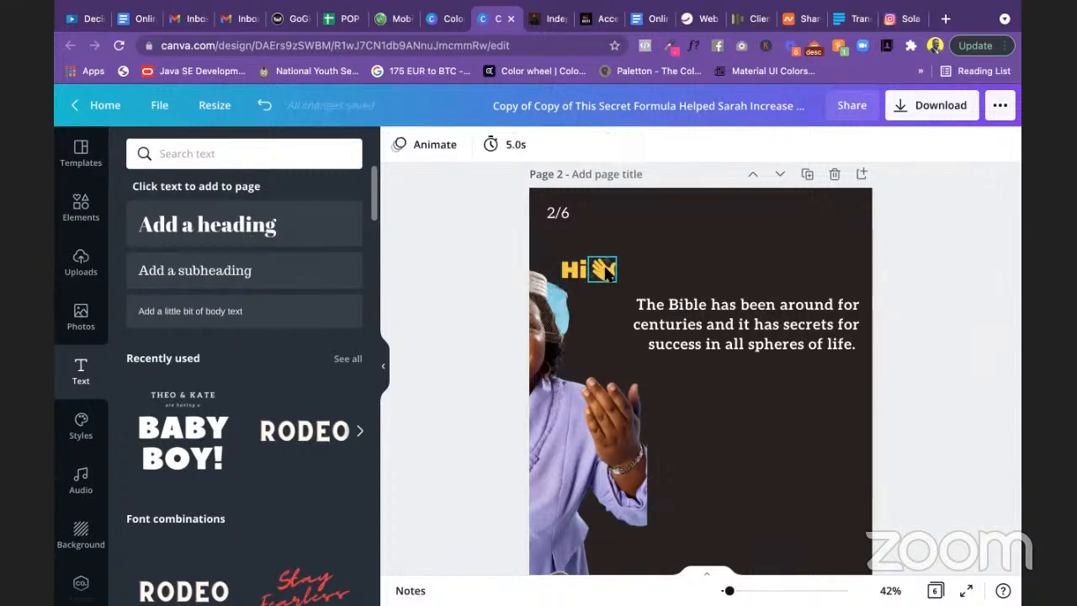
left_click(602, 268)
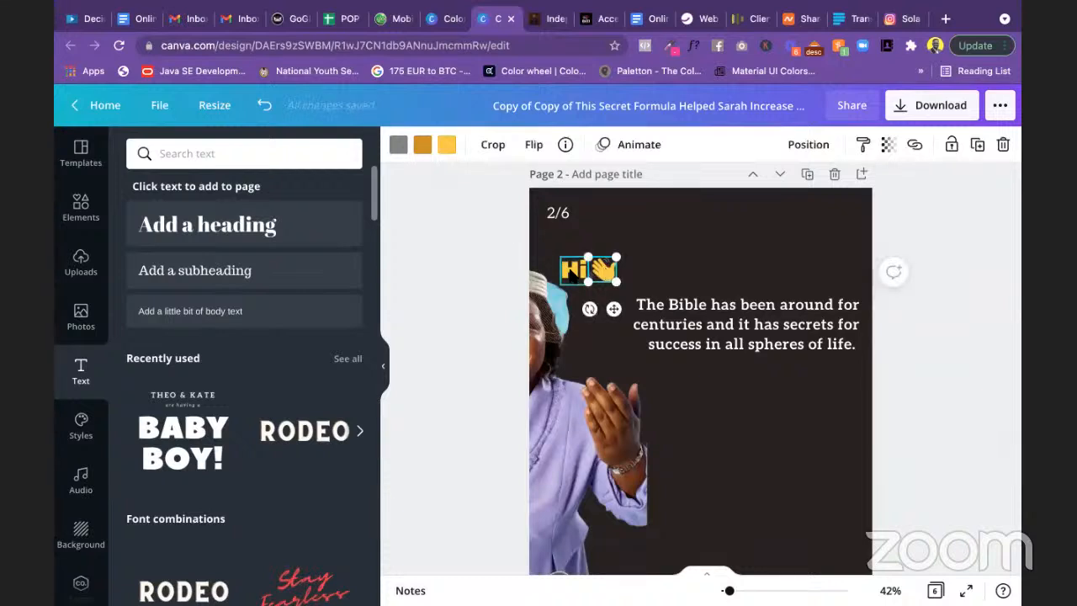
left_click(572, 272)
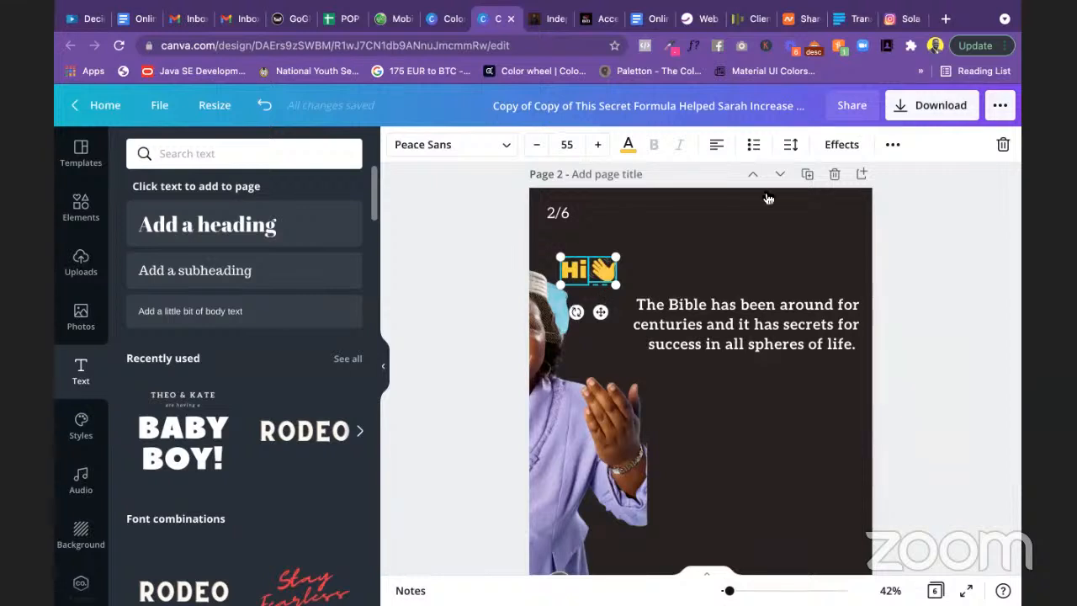
Step: Group 'Hi' with the wave emoji and move the group right, above the Bible text
left_click(892, 145)
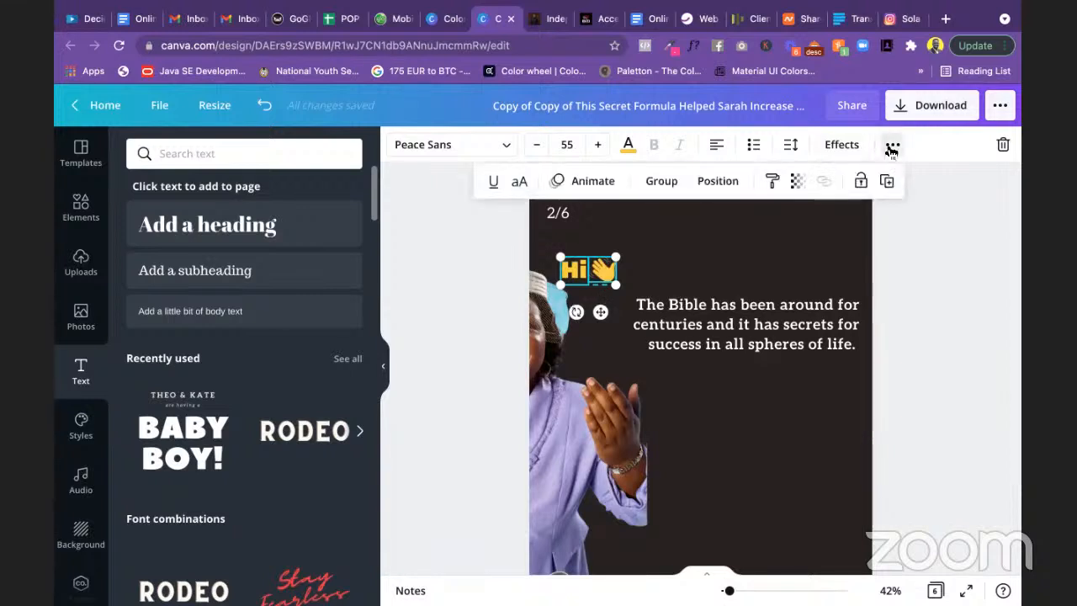
left_click(662, 181)
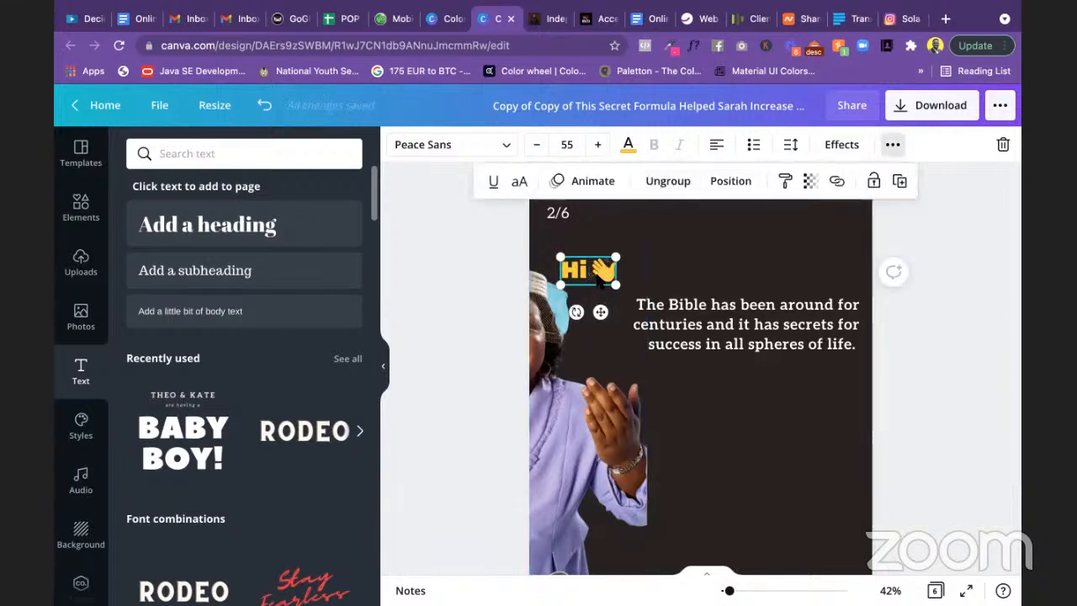
left_click_drag(601, 313, 831, 309)
left_click(944, 384)
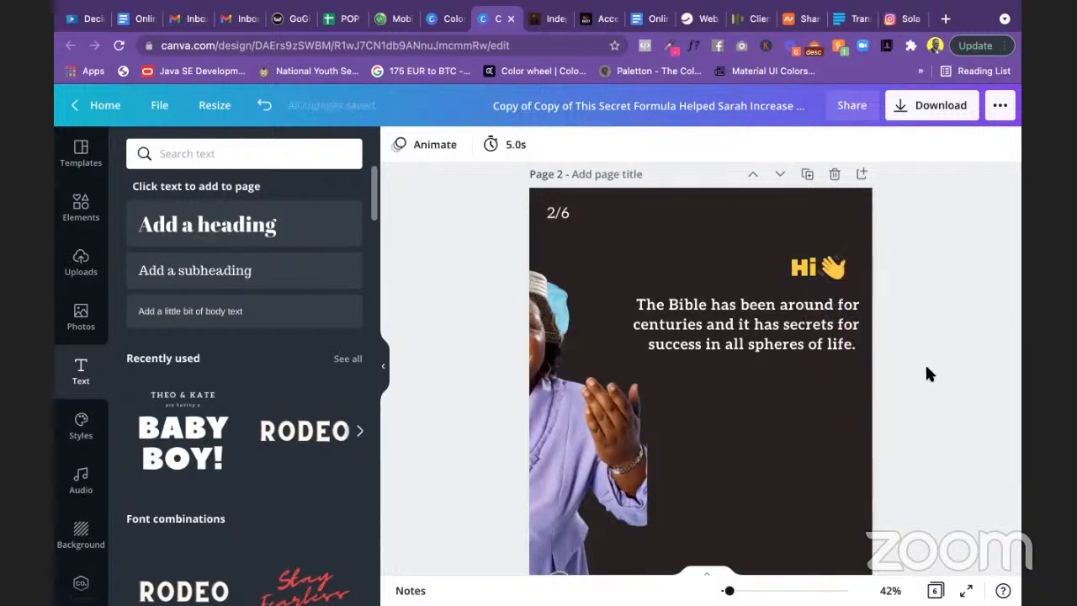
scroll(926, 373, "down", 2)
scroll(926, 368, "down", 1)
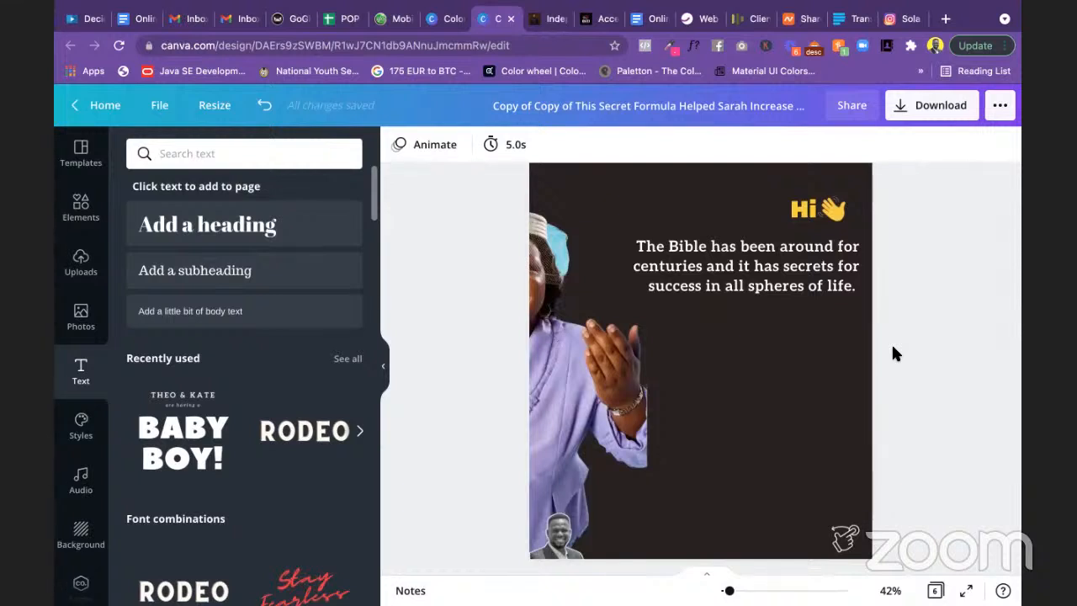
Step: Colour the words 'secrets for success' yellow from the colour palette
left_click(808, 268)
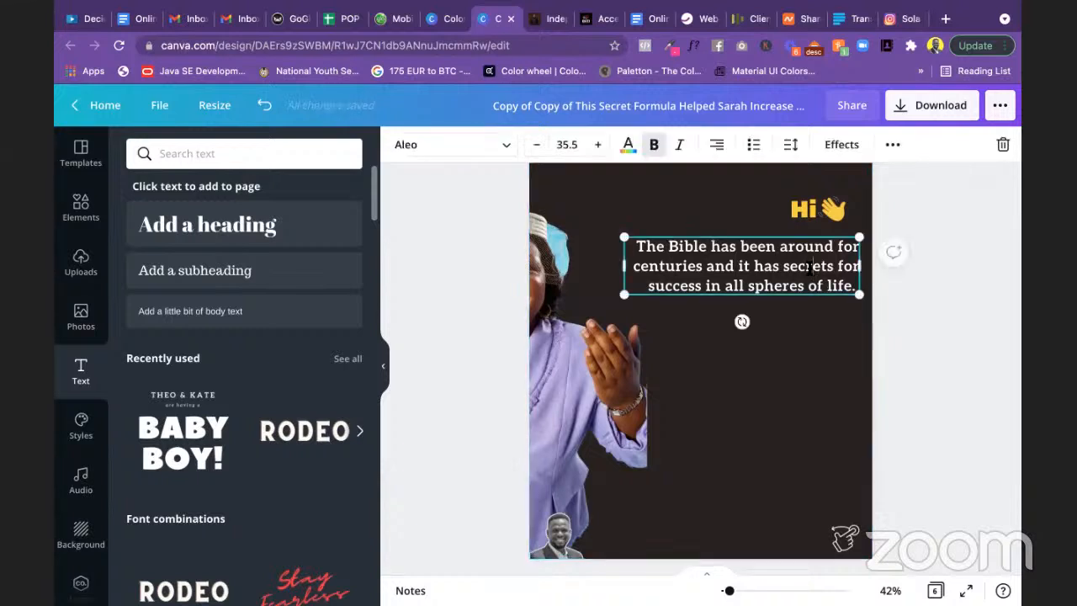
left_click_drag(783, 266, 703, 283)
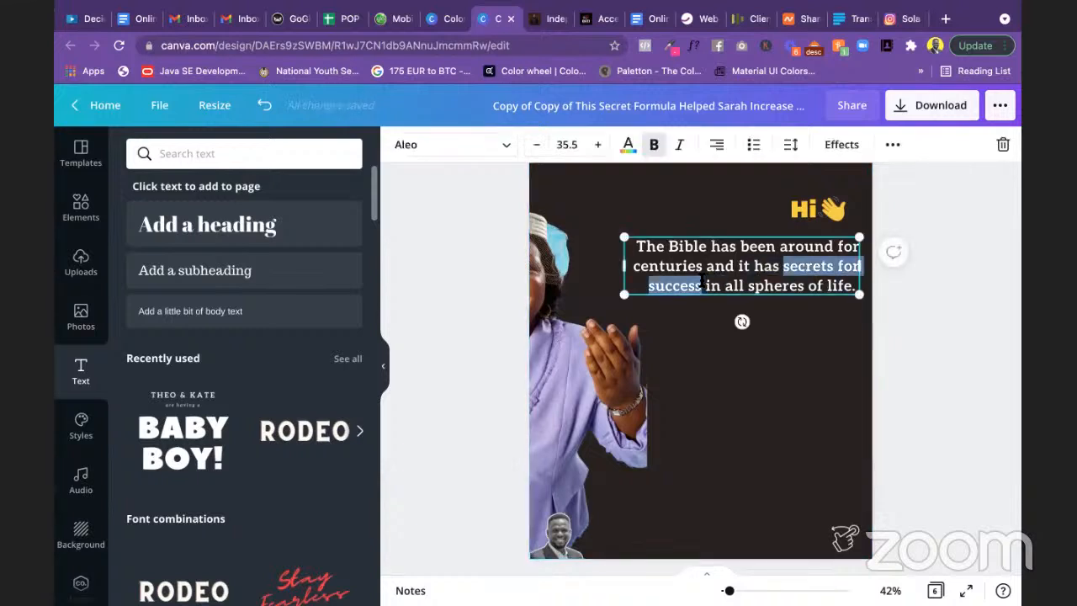
left_click(628, 143)
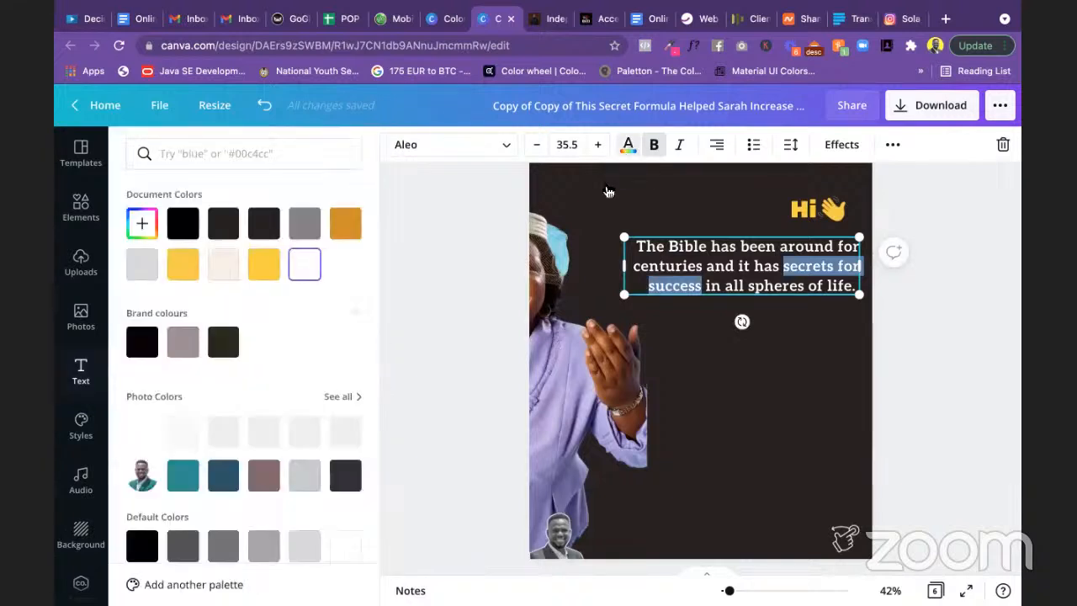
left_click(266, 270)
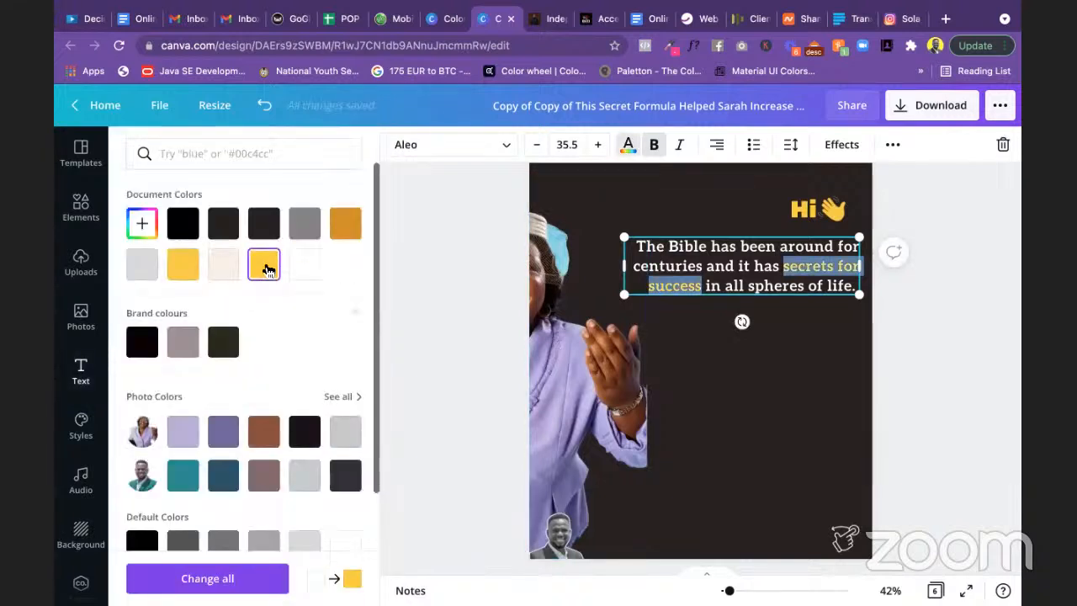
left_click(427, 291)
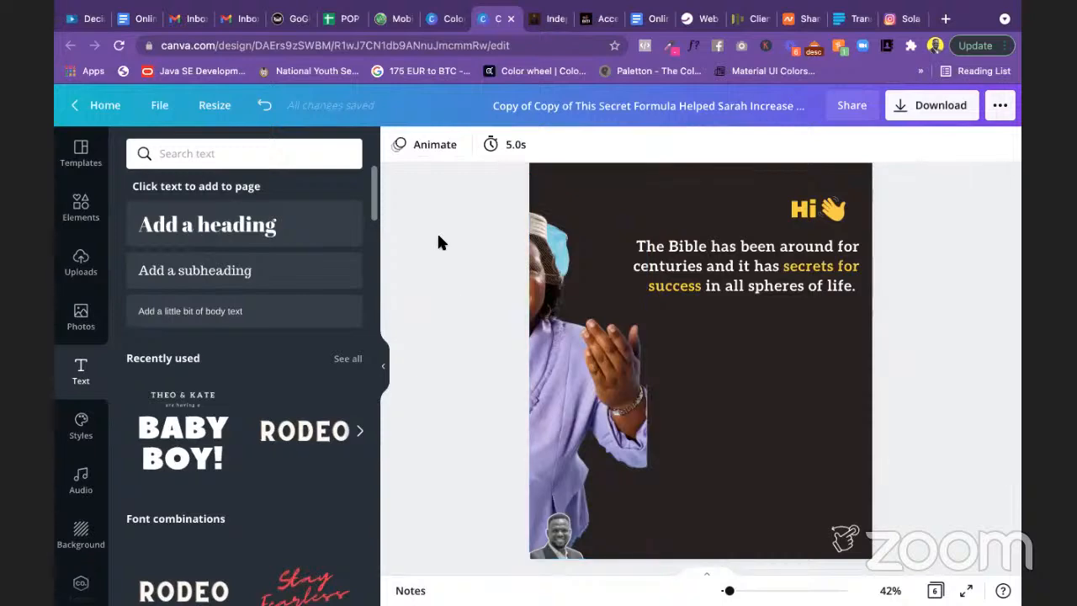
Step: Copy the brand Yellow hex code #FAD02C from the colour notes
left_click(445, 18)
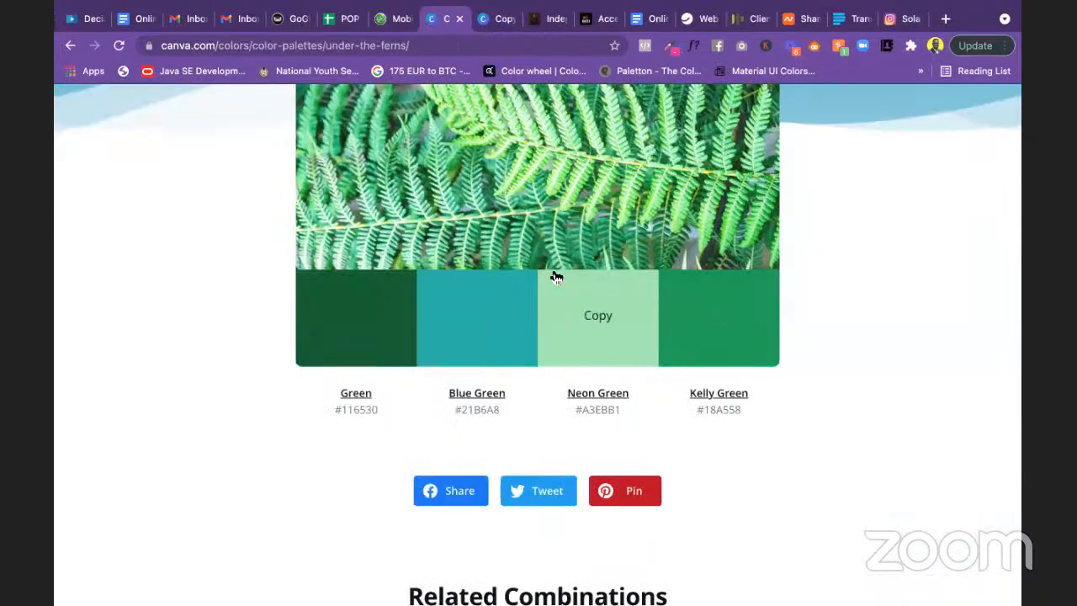
left_click(490, 19)
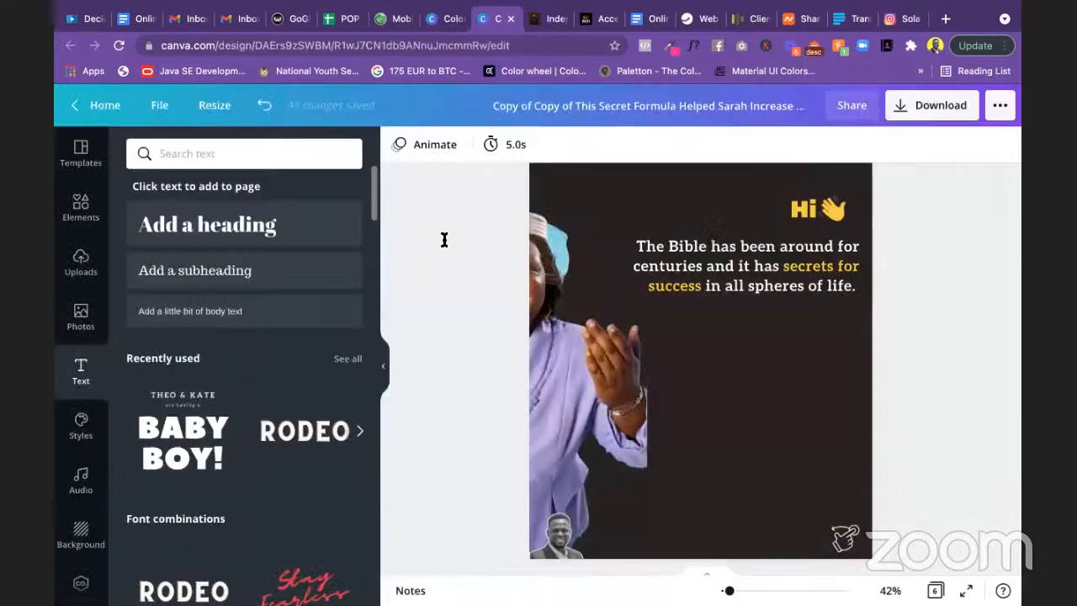
key("ctrl+Left")
scroll(443, 238, "up", 3)
left_click_drag(420, 223, 380, 223)
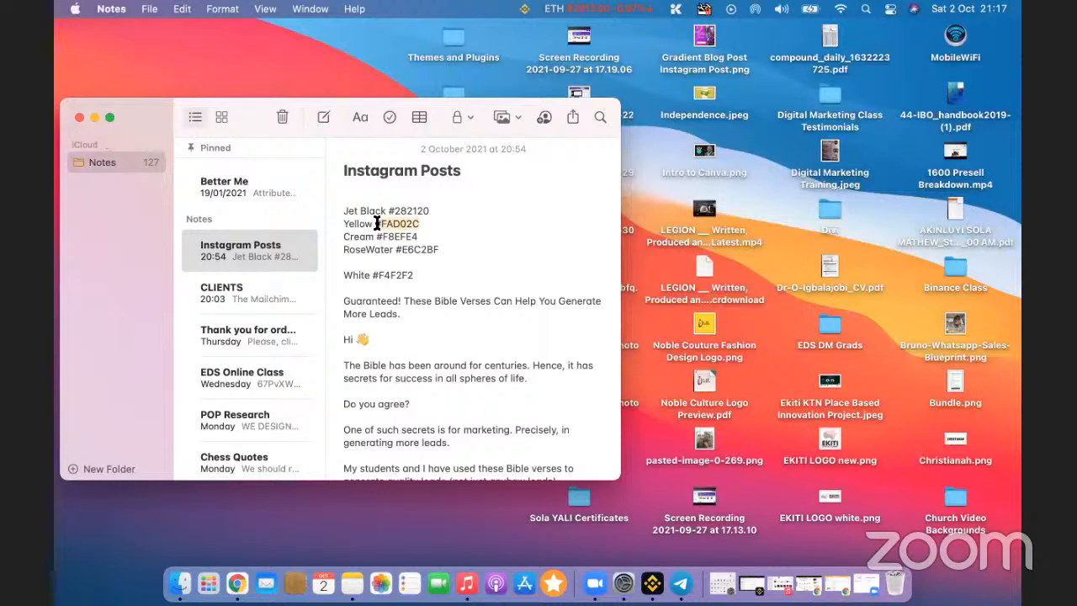
key("ctrl+Right")
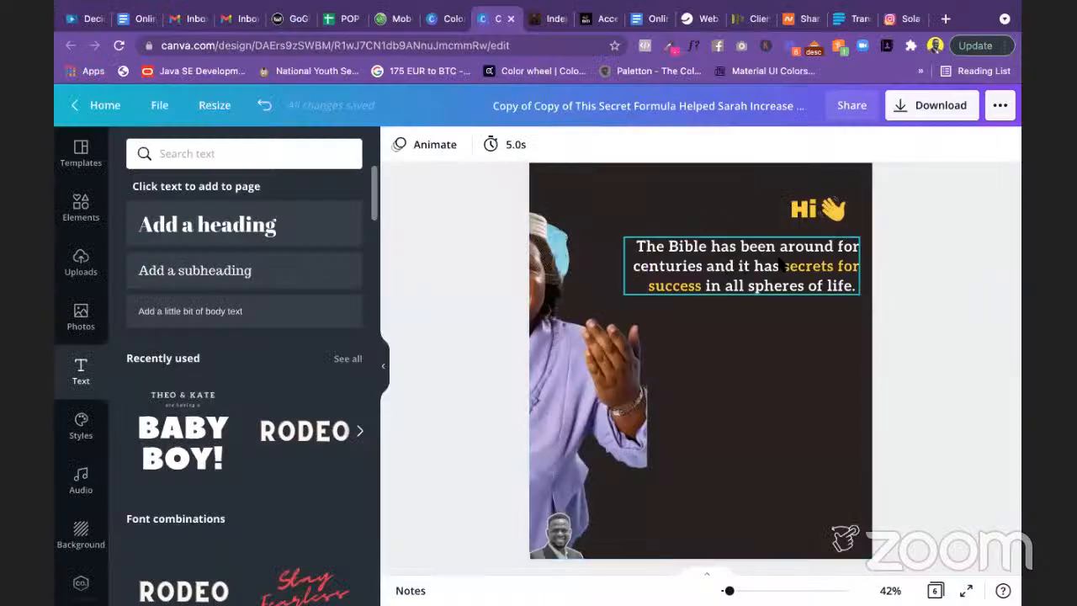
Step: Apply the custom colour #FAD02C to 'secrets for success'
left_click(785, 265)
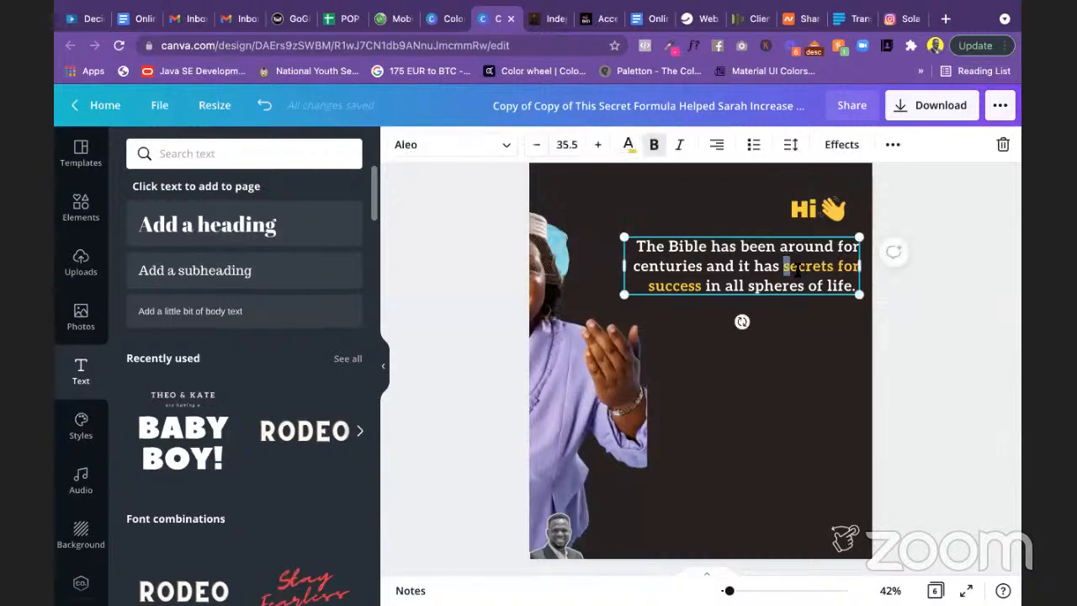
left_click_drag(783, 265, 697, 285)
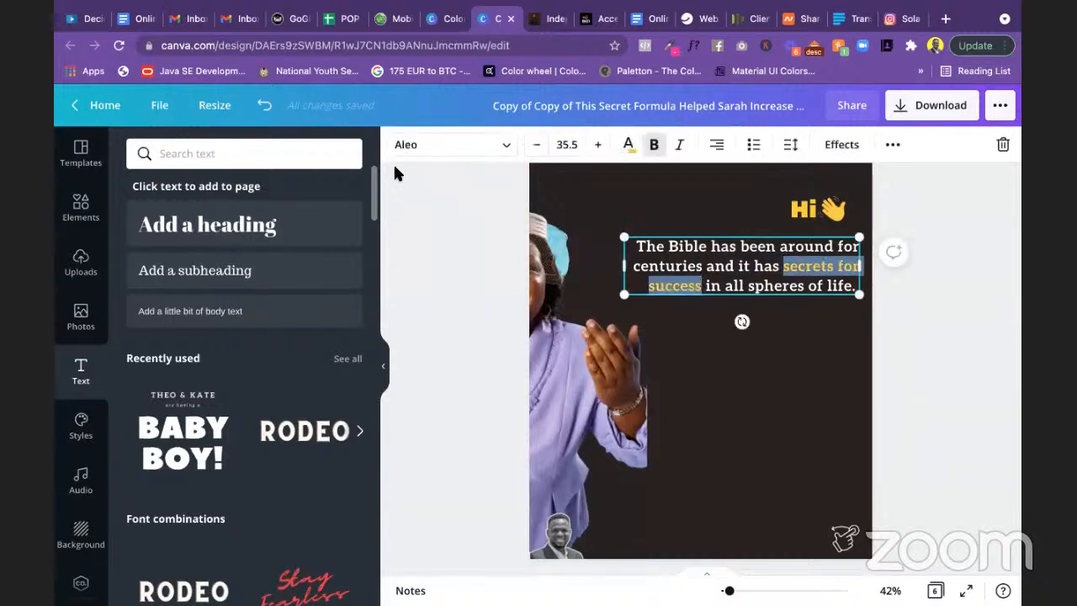
left_click(628, 145)
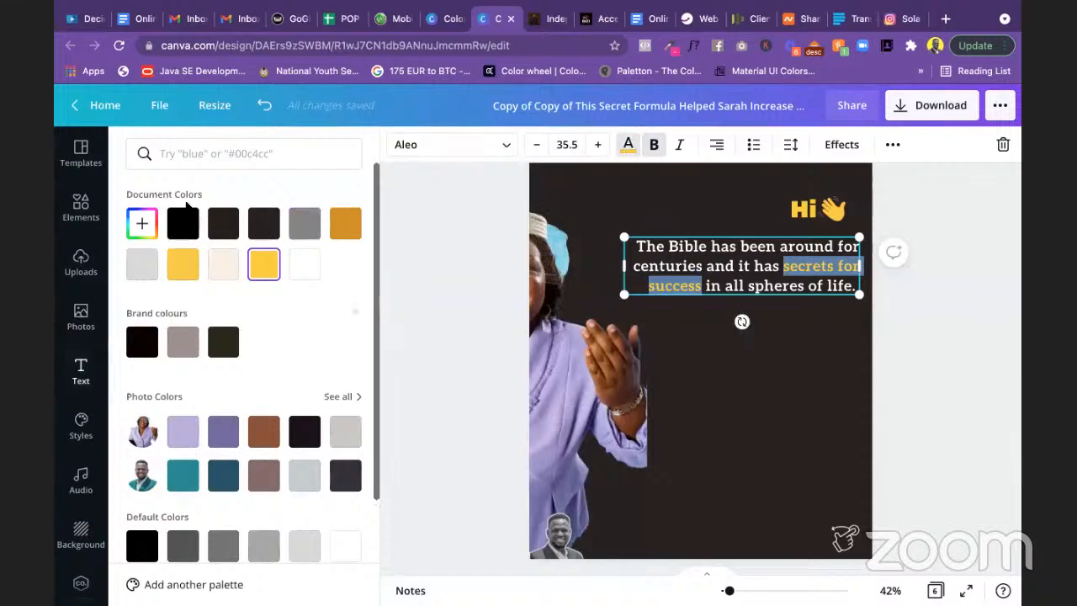
left_click(142, 227)
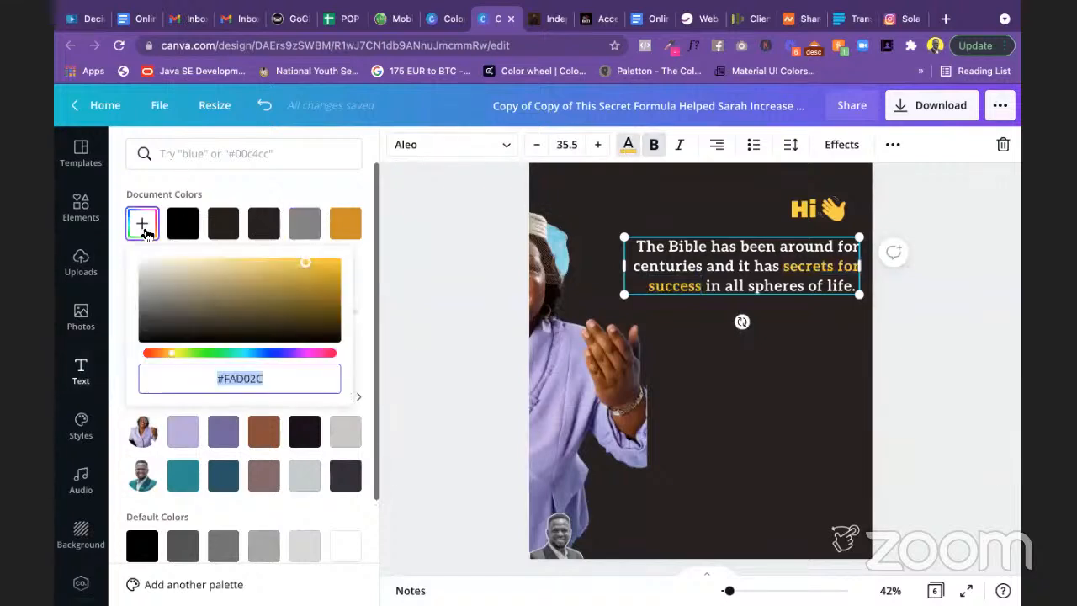
type("#FAD02C")
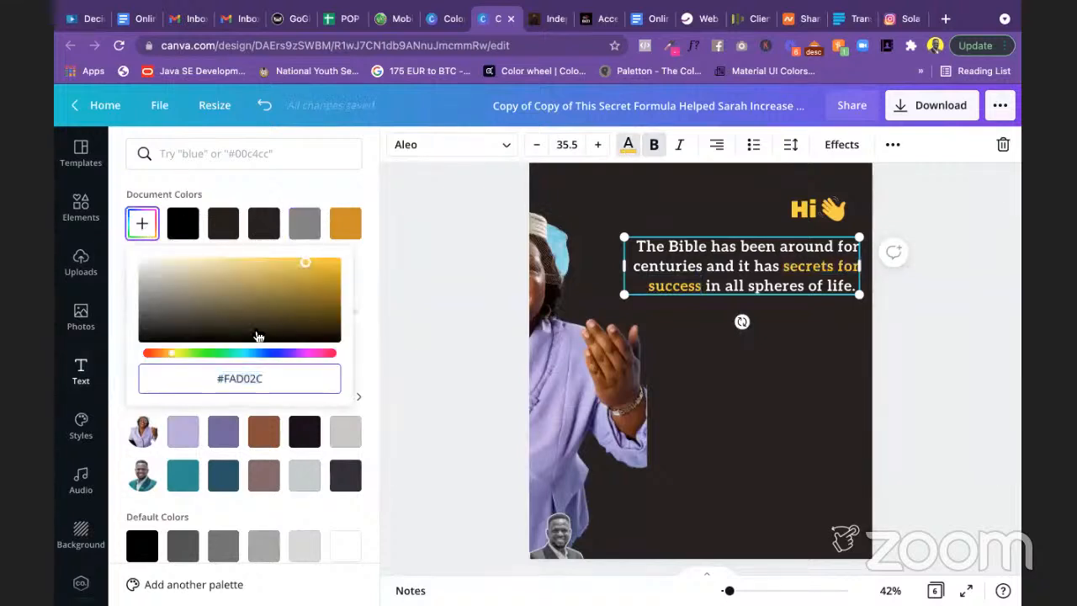
left_click(434, 352)
left_click(467, 360)
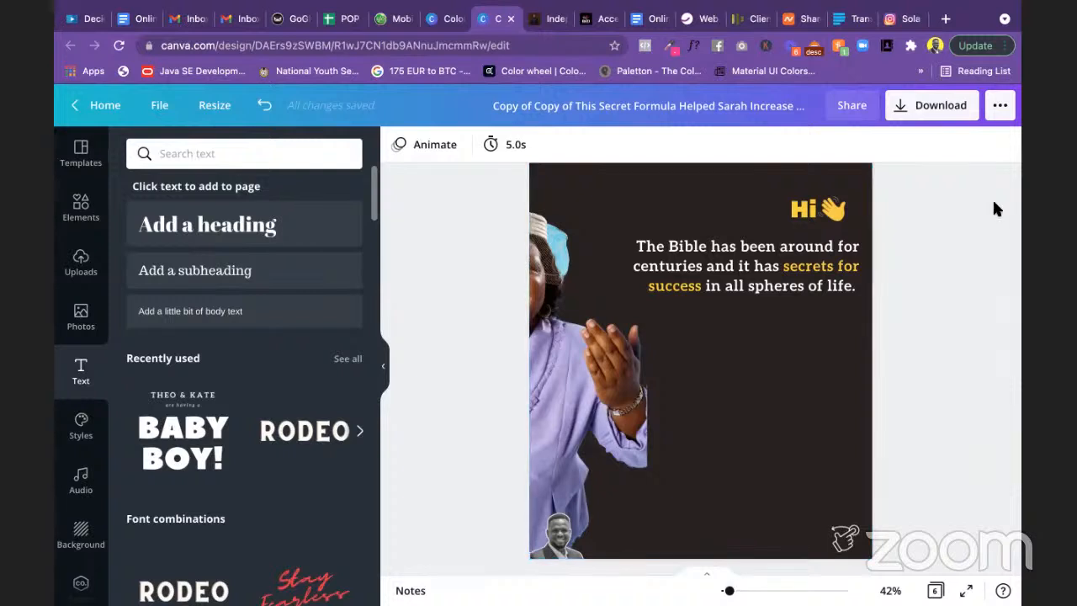
Step: Move the Bible text lower and narrow it so it wraps onto four lines
left_click_drag(788, 272, 796, 338)
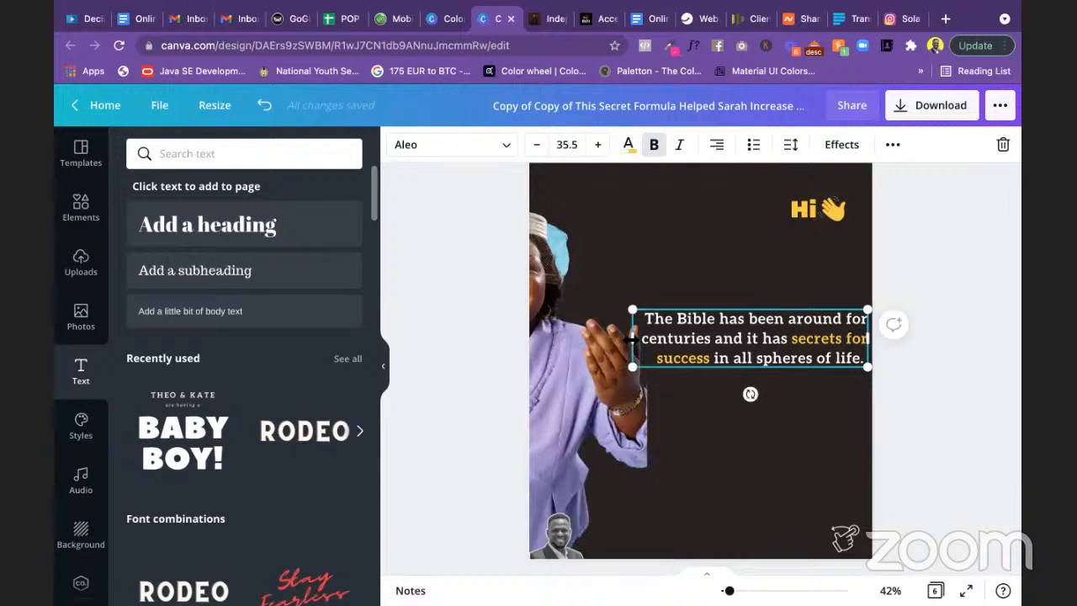
left_click_drag(633, 338, 642, 338)
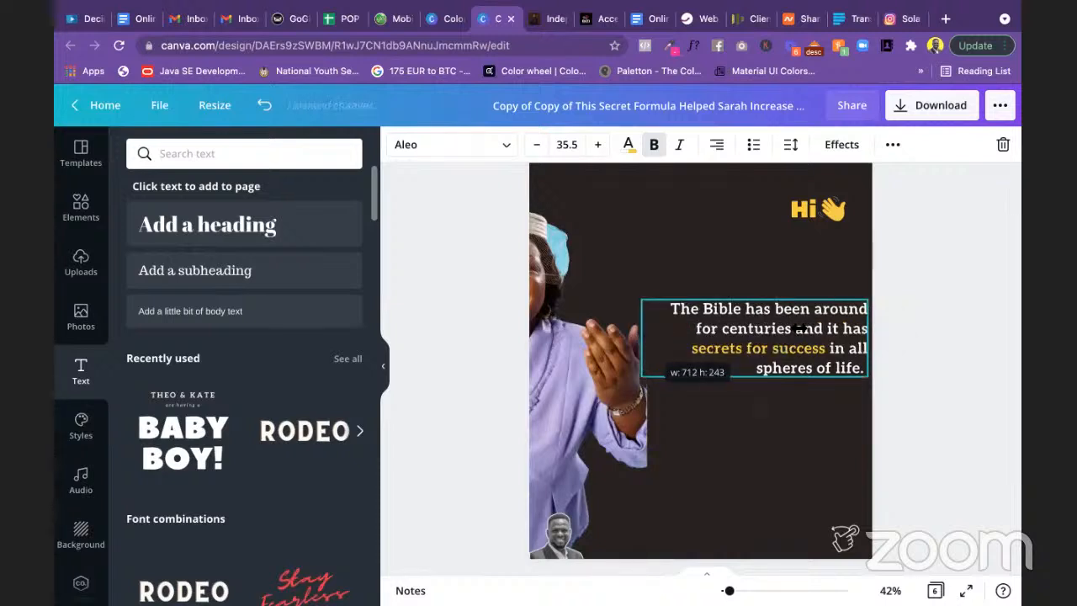
left_click_drag(830, 328, 797, 336)
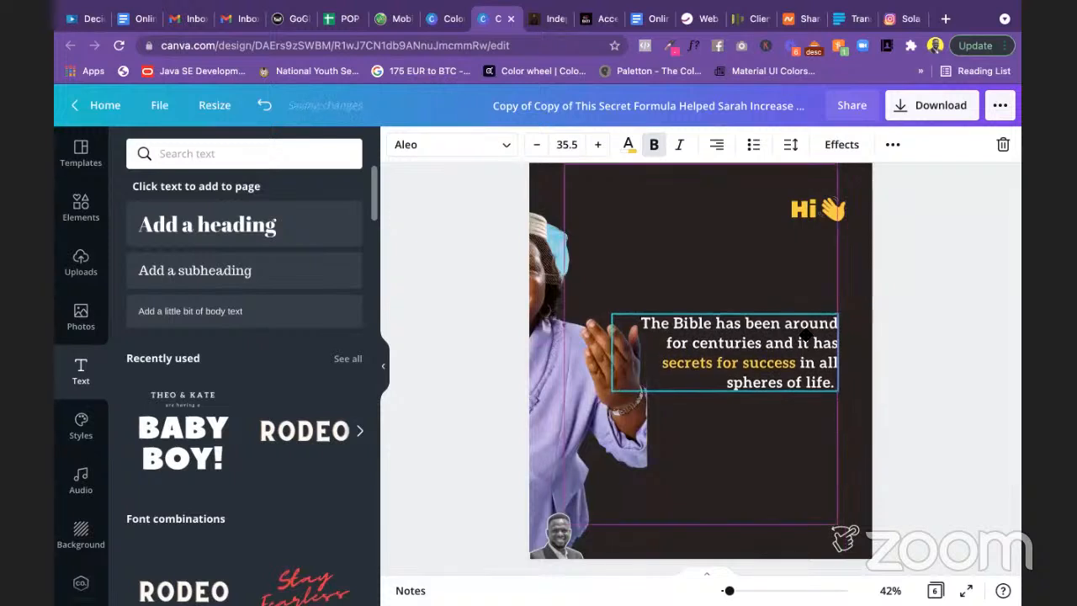
Step: Lower the 'Hi 👋' heading to sit just above the Bible text
left_click_drag(833, 208, 827, 281)
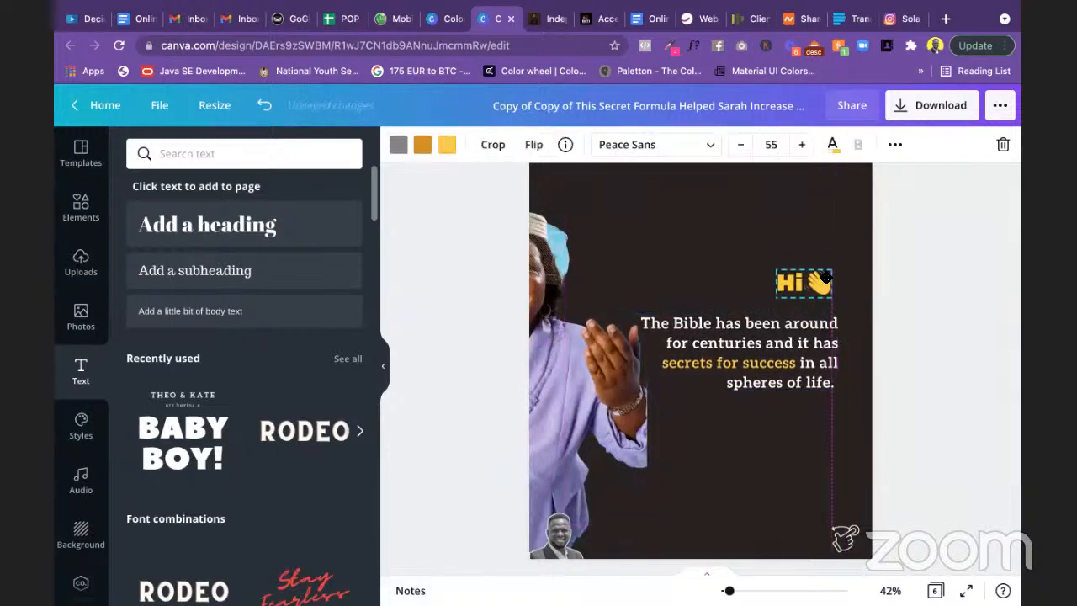
left_click(940, 308)
scroll(942, 308, "up", 1)
scroll(942, 308, "down", 2)
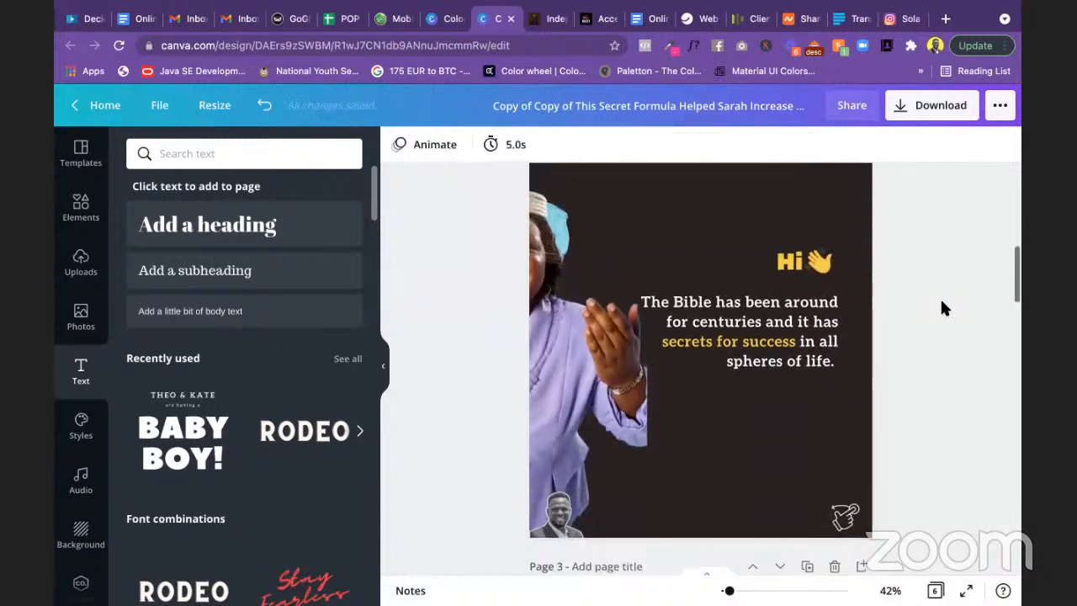
right_click(941, 307)
left_click(928, 250)
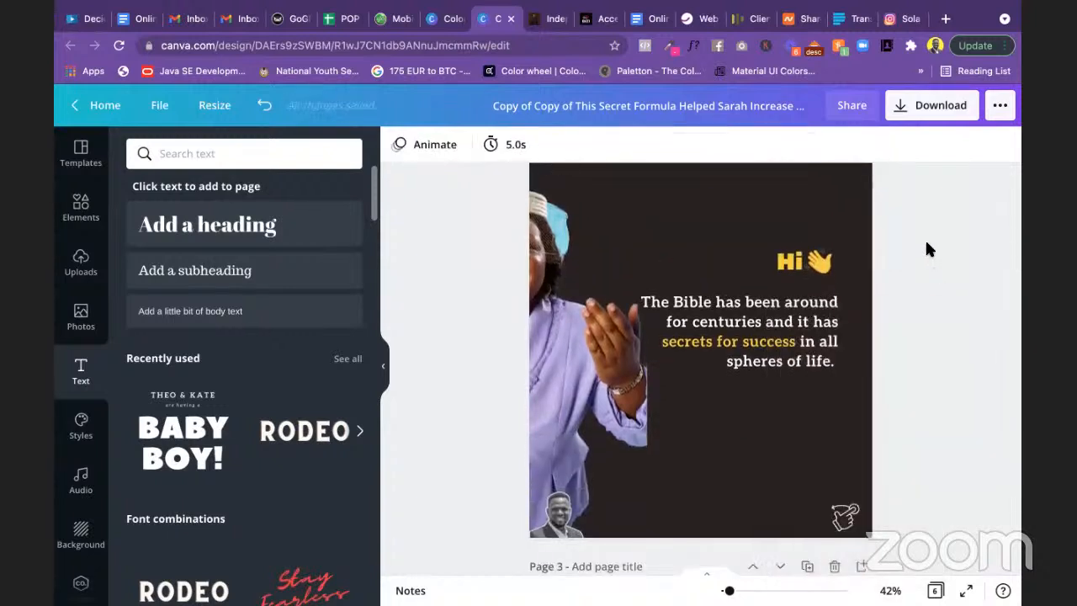
scroll(929, 249, "up", 1)
scroll(928, 249, "up", 1)
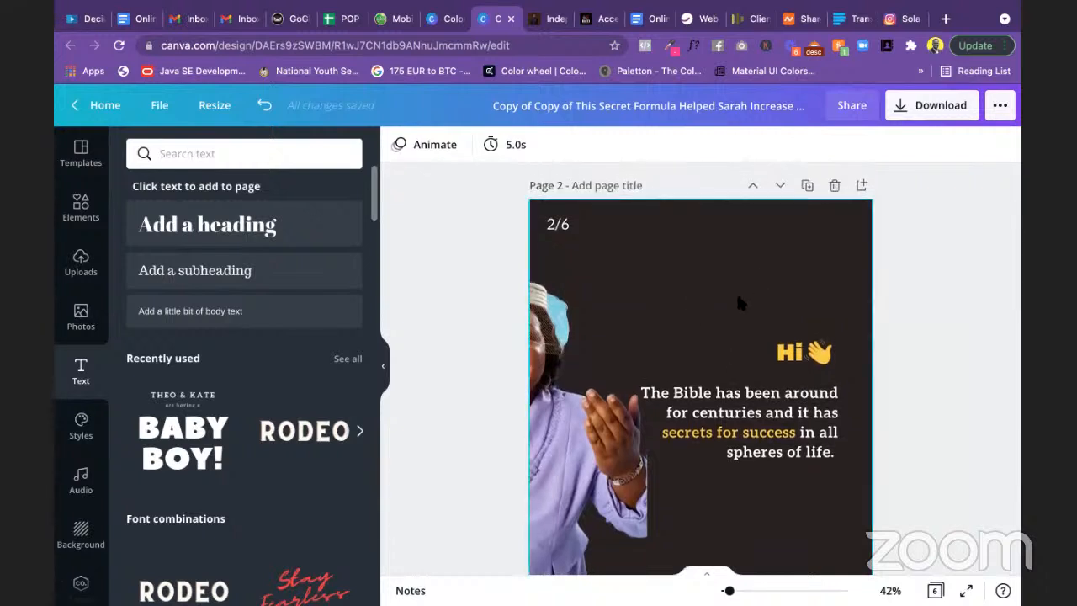
scroll(782, 262, "down", 4)
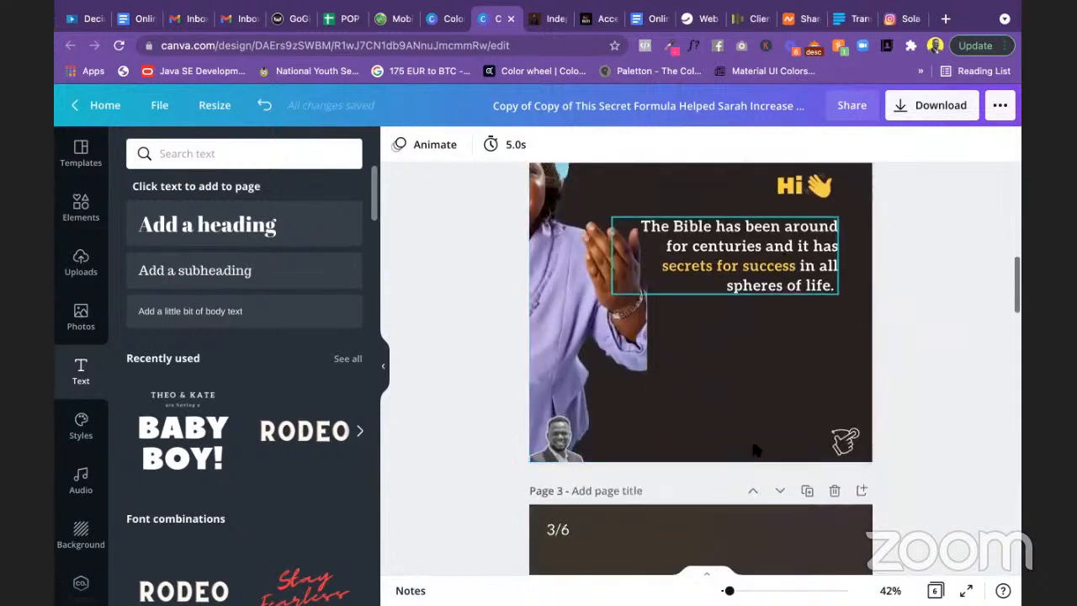
scroll(763, 364, "up", 3)
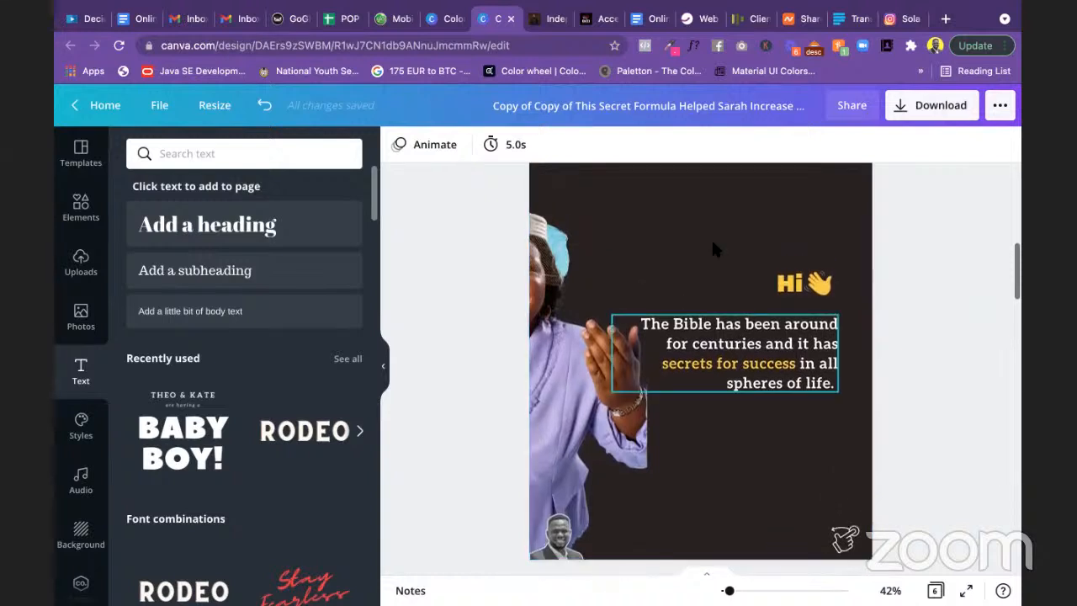
scroll(744, 288, "up", 1)
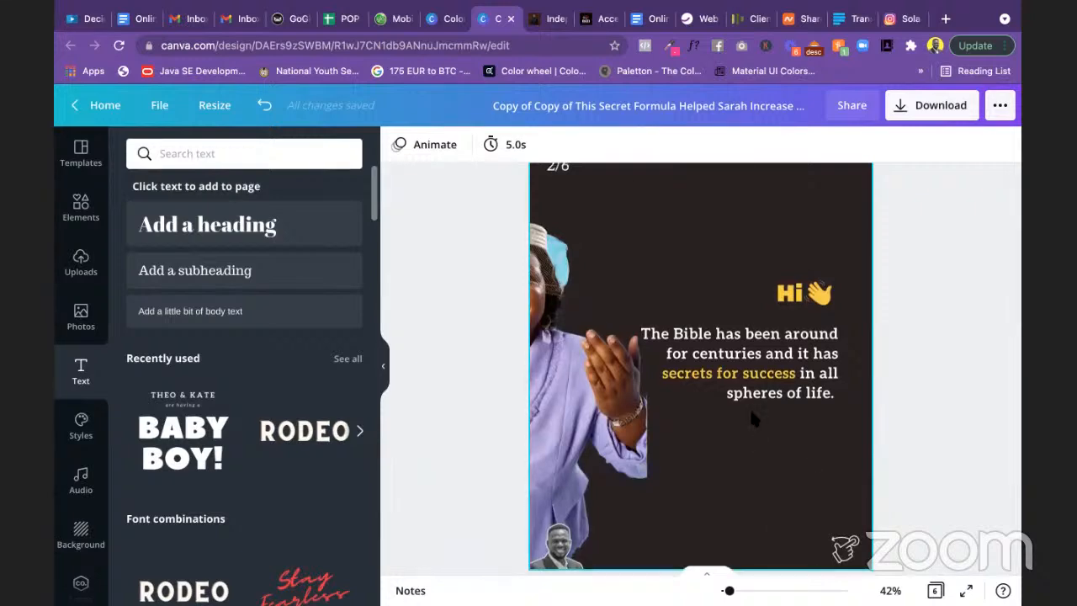
scroll(460, 316, "up", 1)
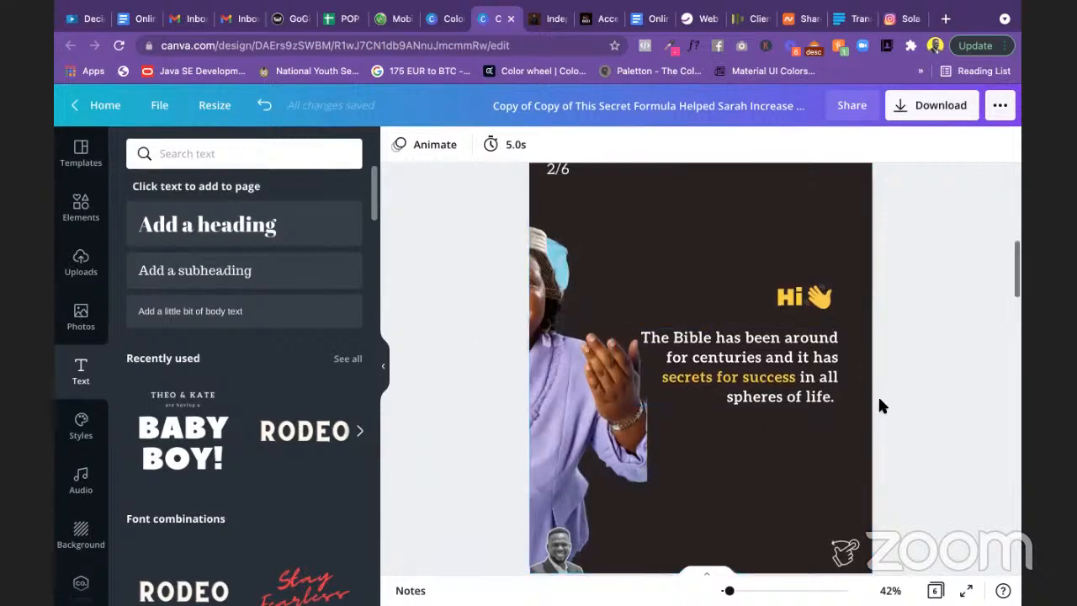
scroll(879, 404, "down", 5)
scroll(878, 406, "down", 3)
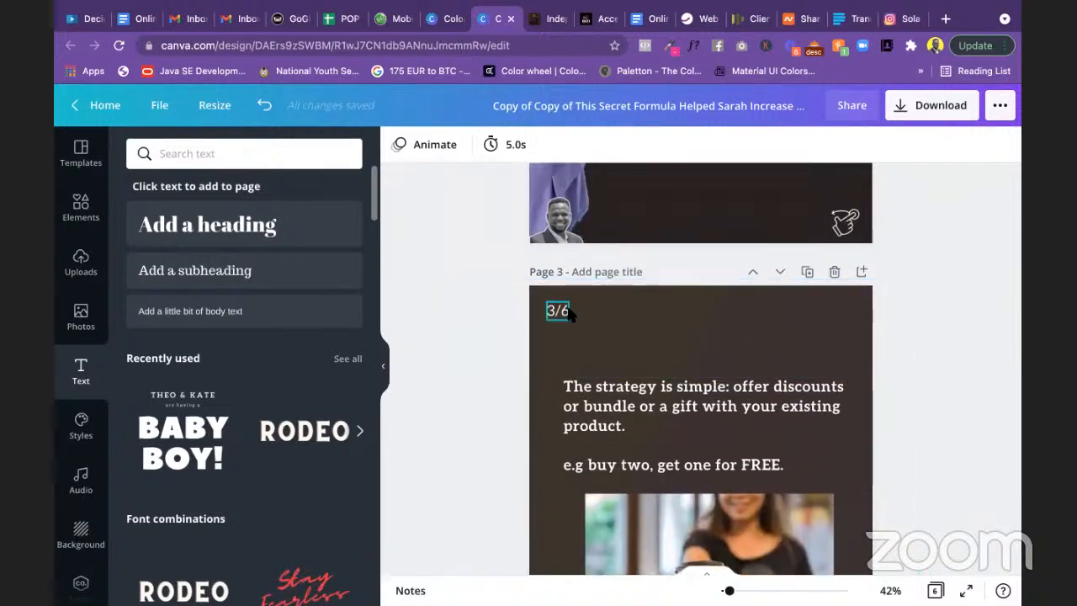
Step: Search elements for 'emoji hello', then change the search to 'swipe' and browse the results
left_click(222, 152)
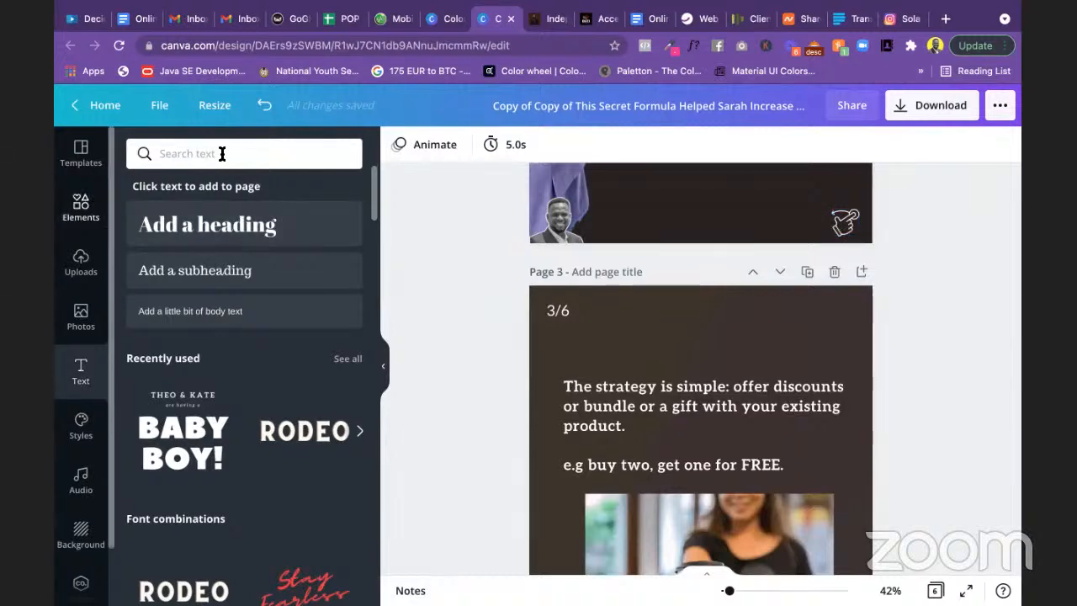
type("emoji hello")
left_click_drag(220, 154, 139, 154)
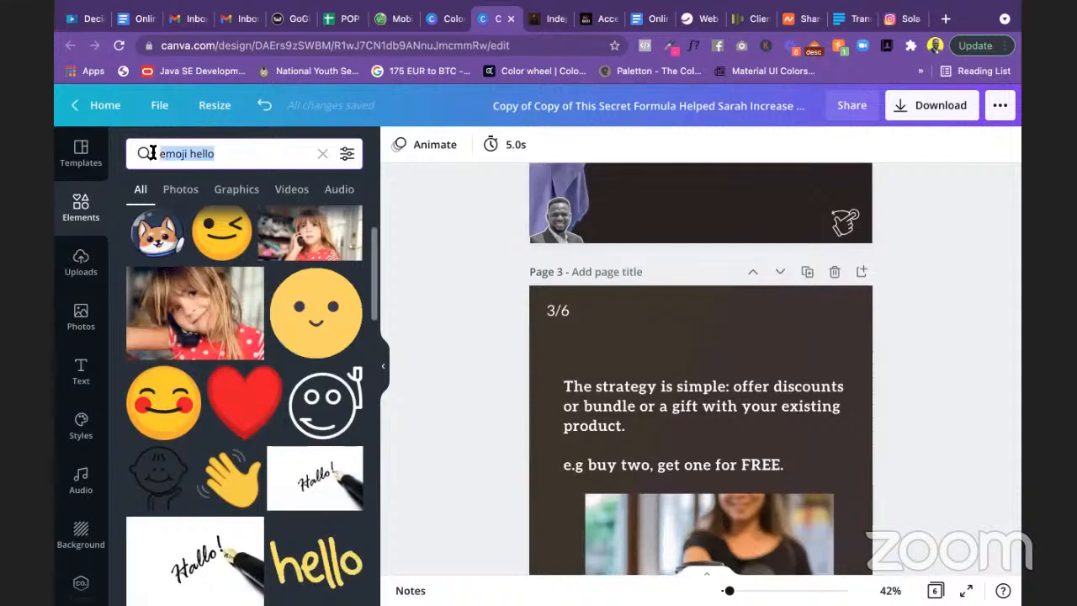
key("BackSpace")
type("swipe")
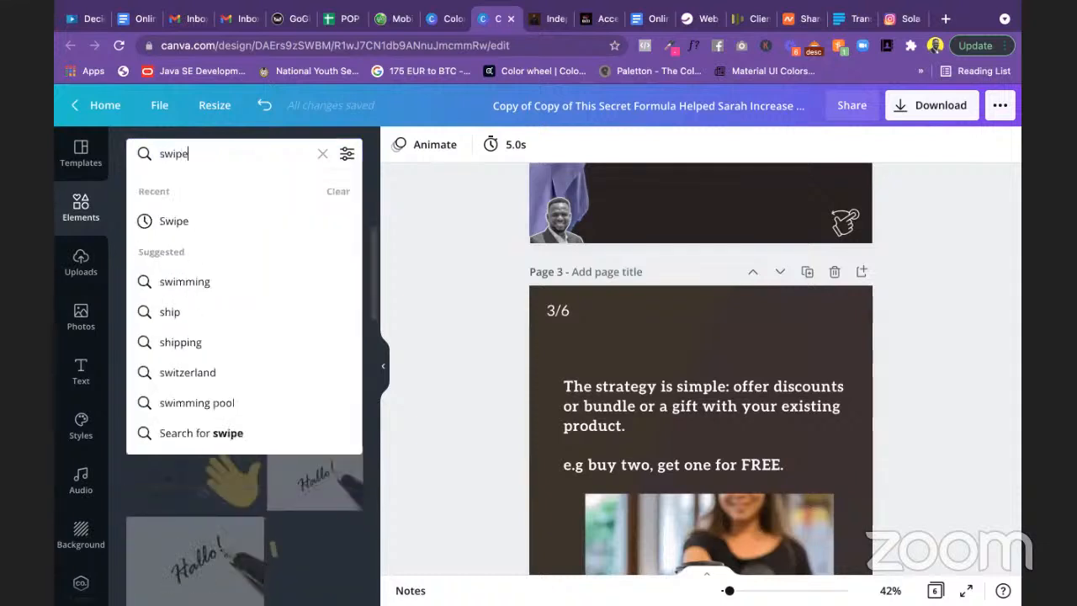
key("Return")
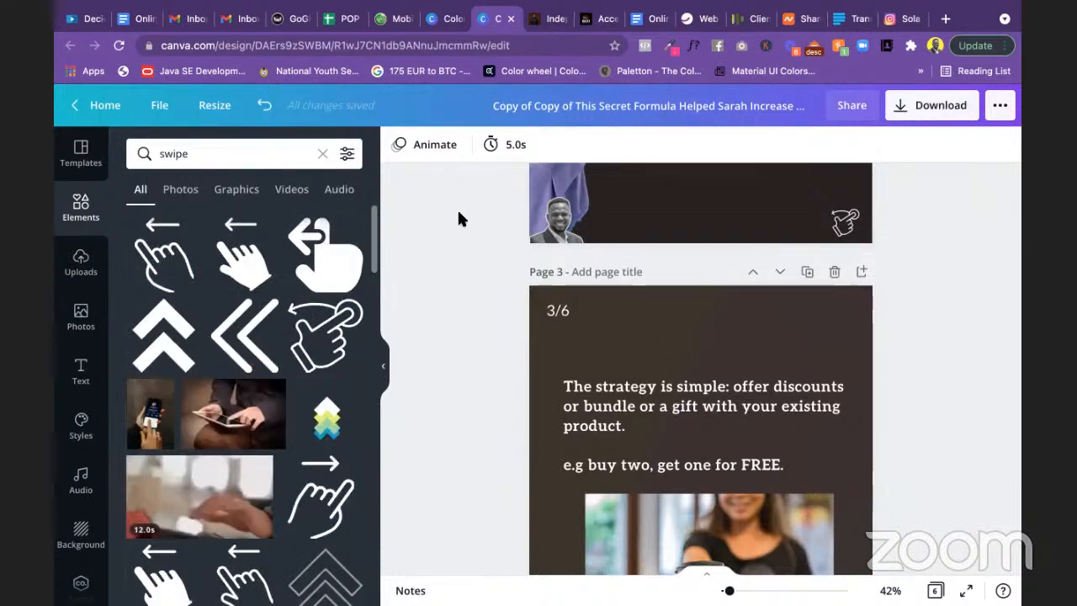
scroll(459, 278, "up", 5)
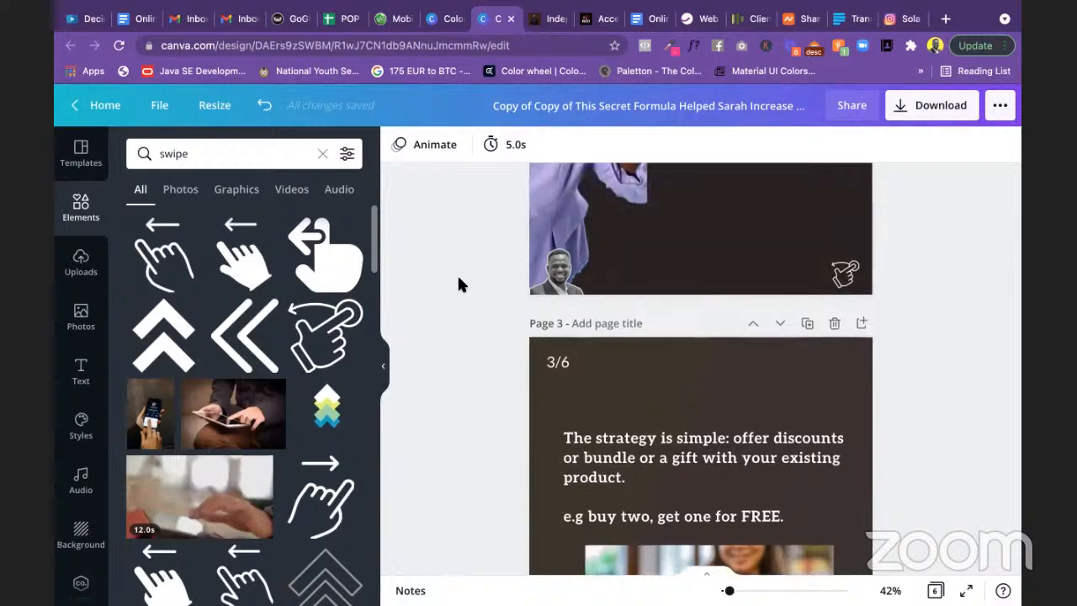
scroll(459, 285, "down", 3)
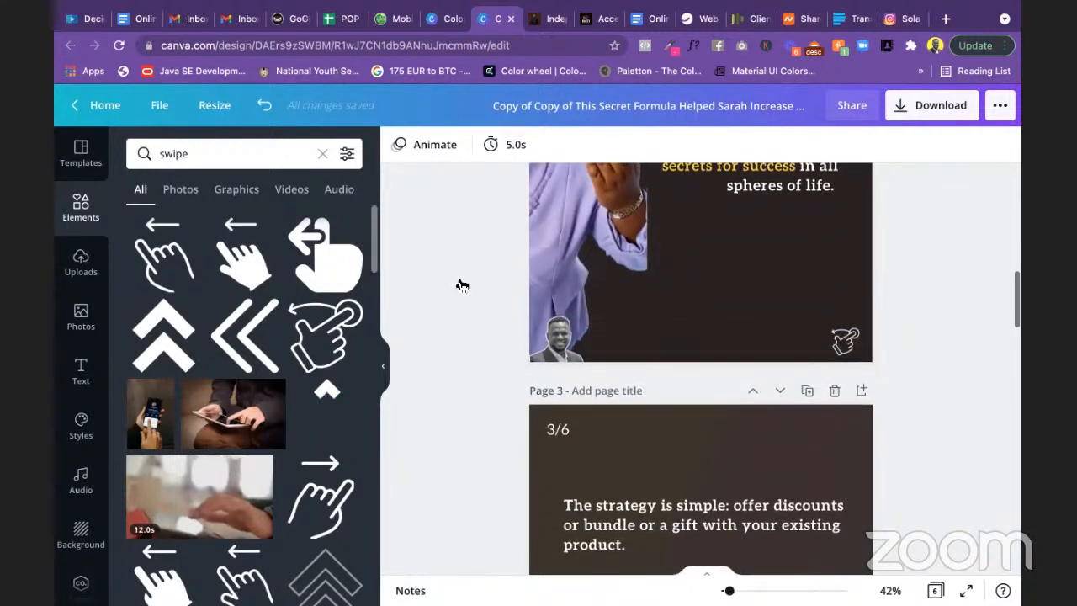
scroll(476, 308, "down", 4)
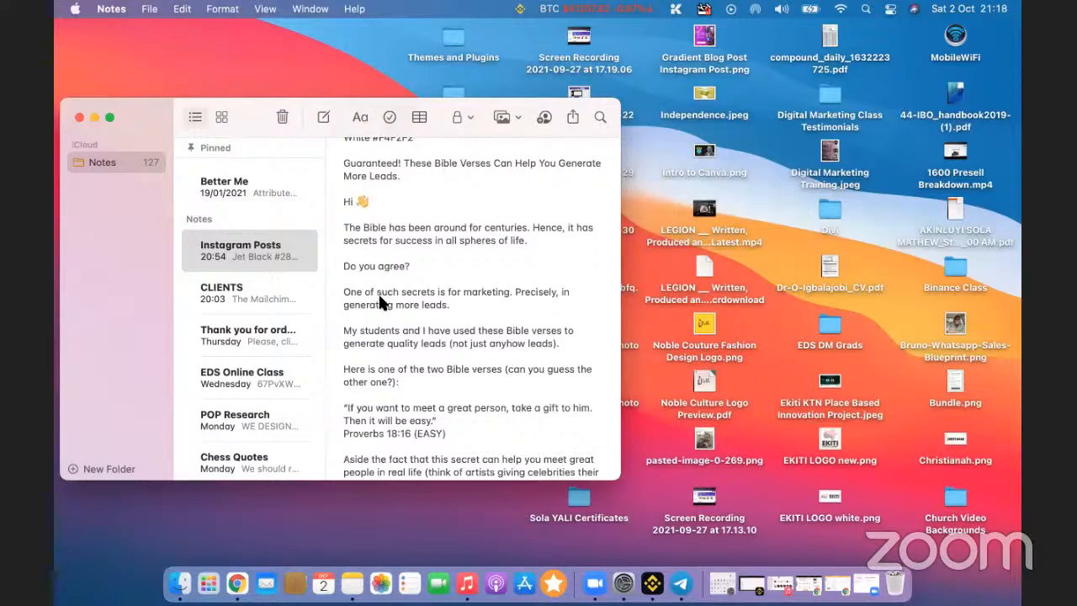
key("ctrl+Right")
scroll(386, 288, "up", 2)
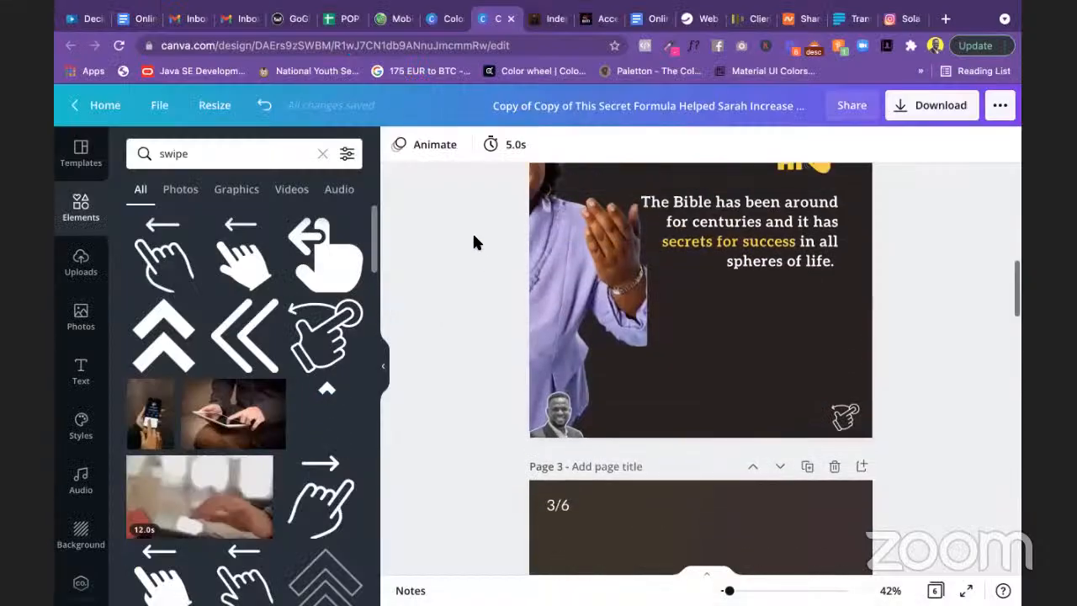
scroll(474, 238, "up", 1)
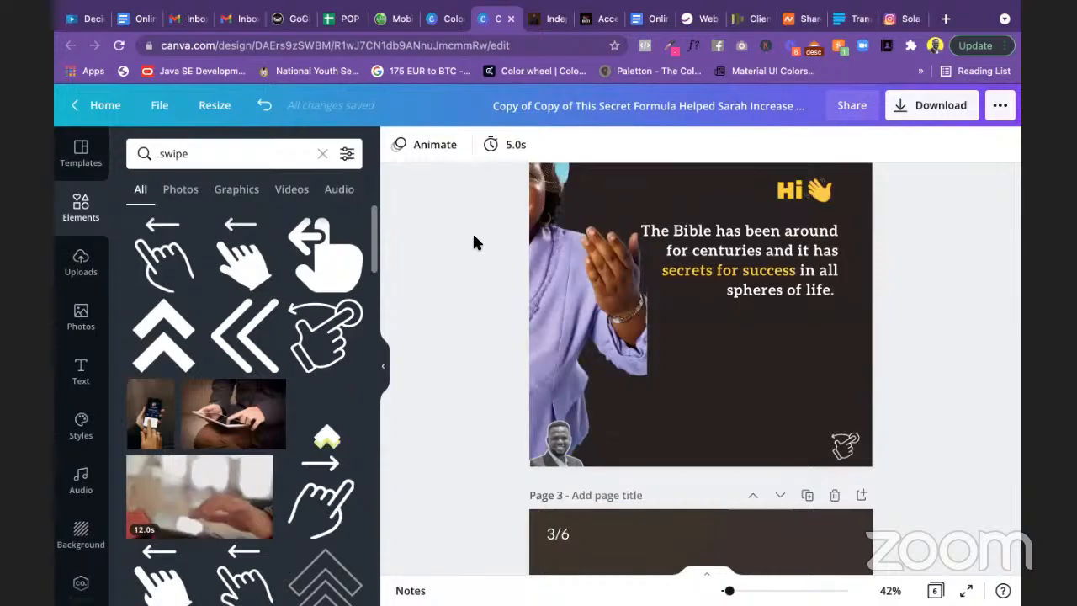
key("super+Tab")
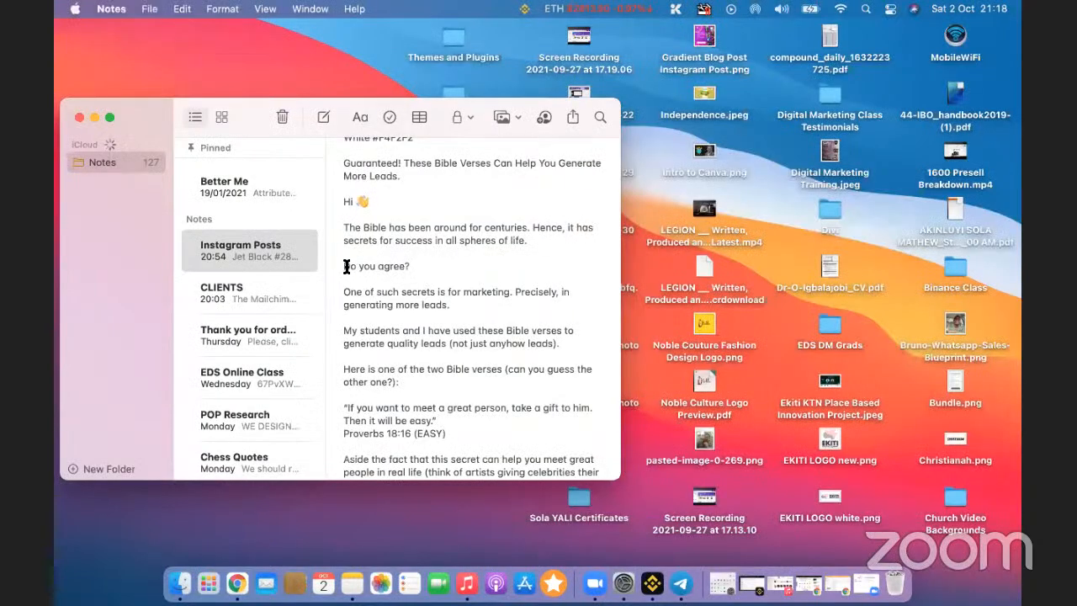
left_click_drag(343, 266, 412, 266)
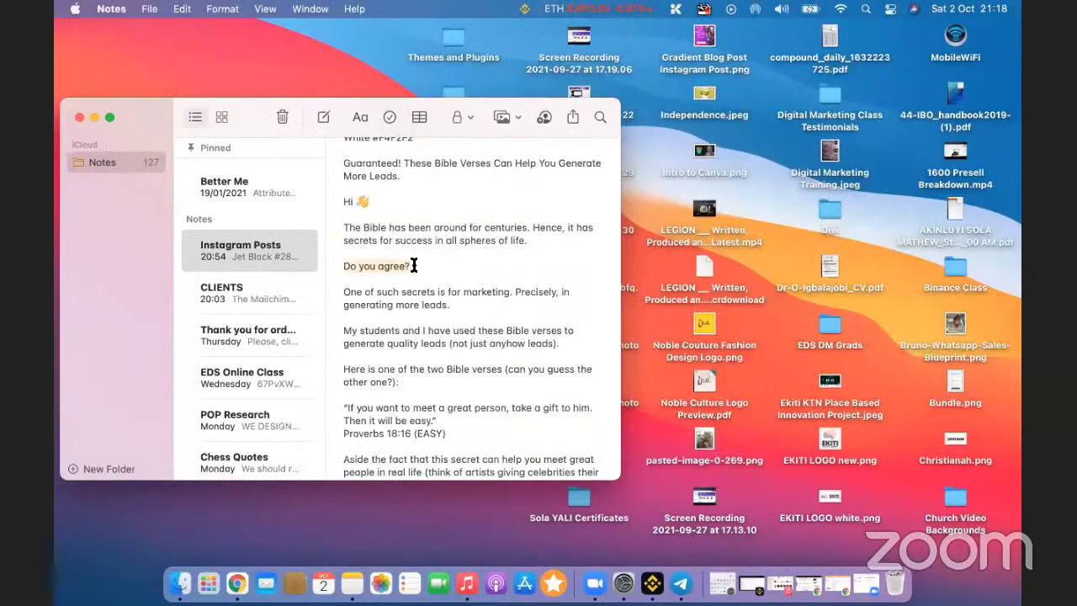
left_click(400, 267)
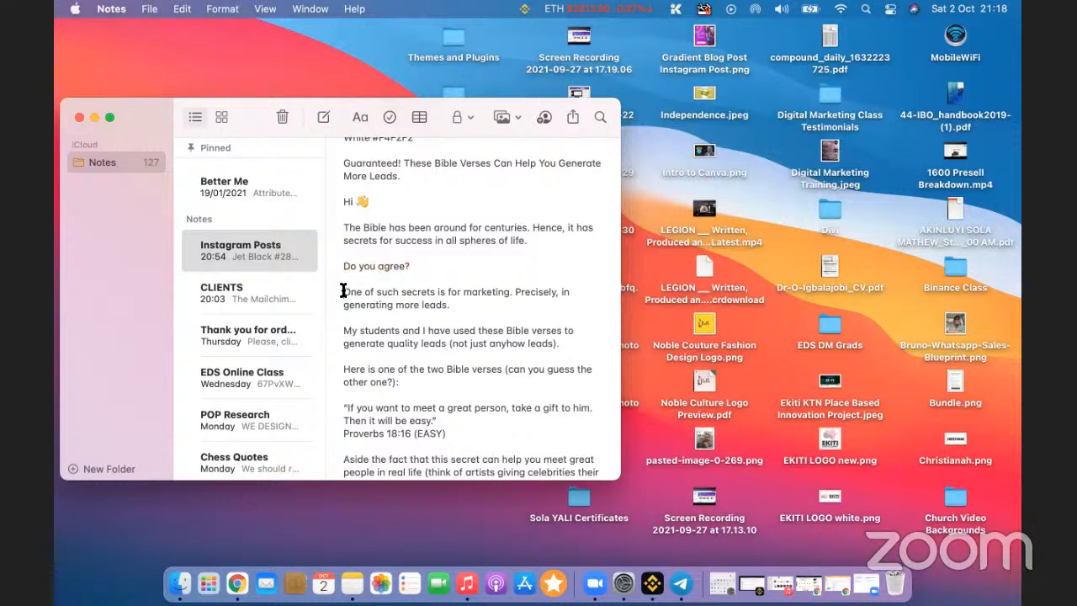
left_click_drag(343, 291, 450, 317)
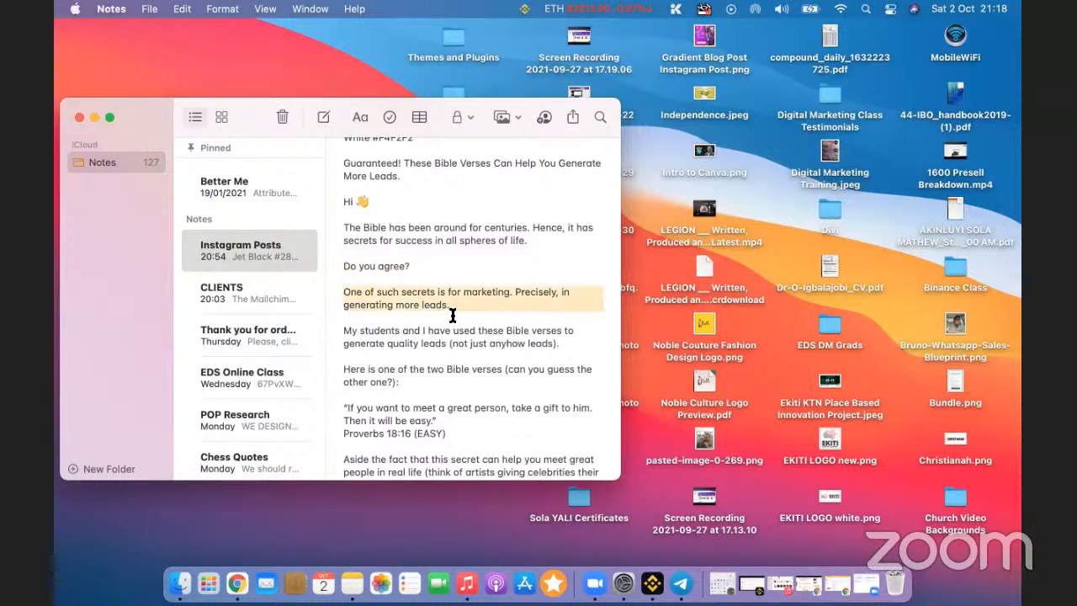
key("super+Tab")
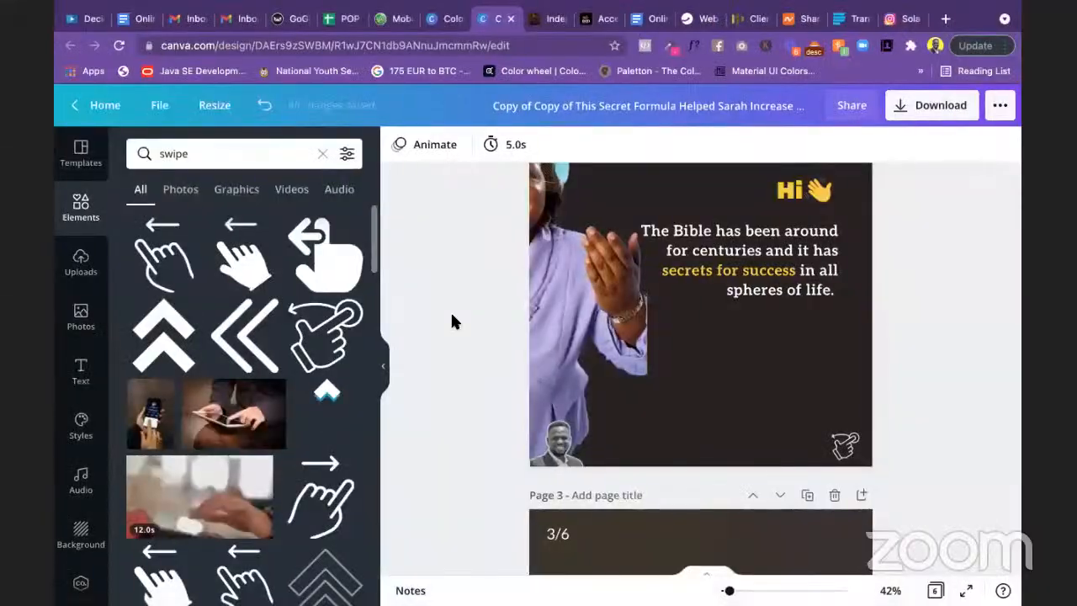
key("super+Tab")
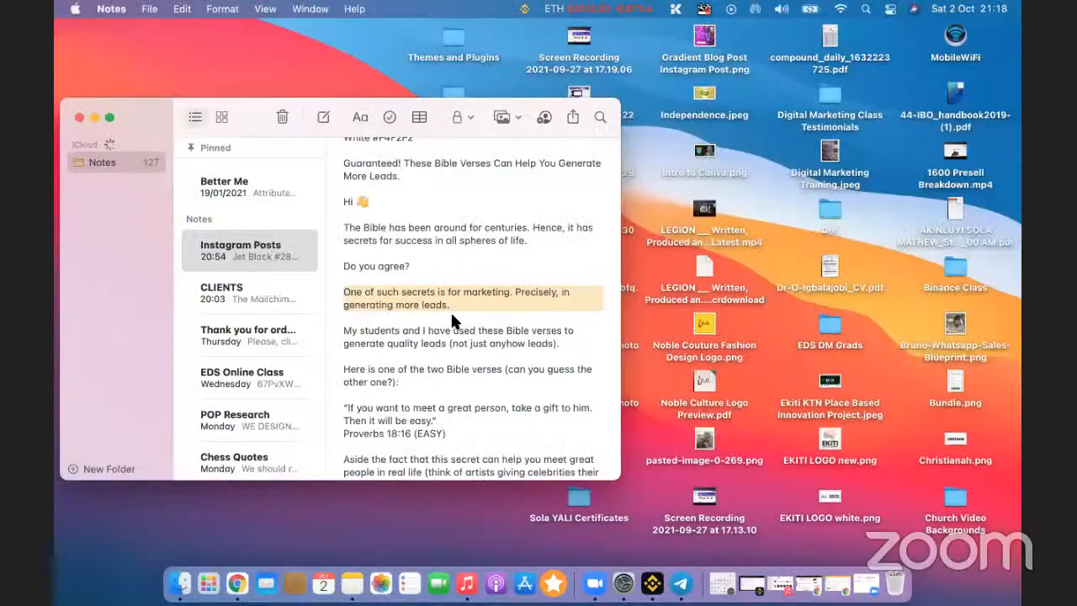
key("super+Tab")
Step: Add a closing line 'Do you agree?' after a blank line at the end of the Bible text
left_click(762, 281)
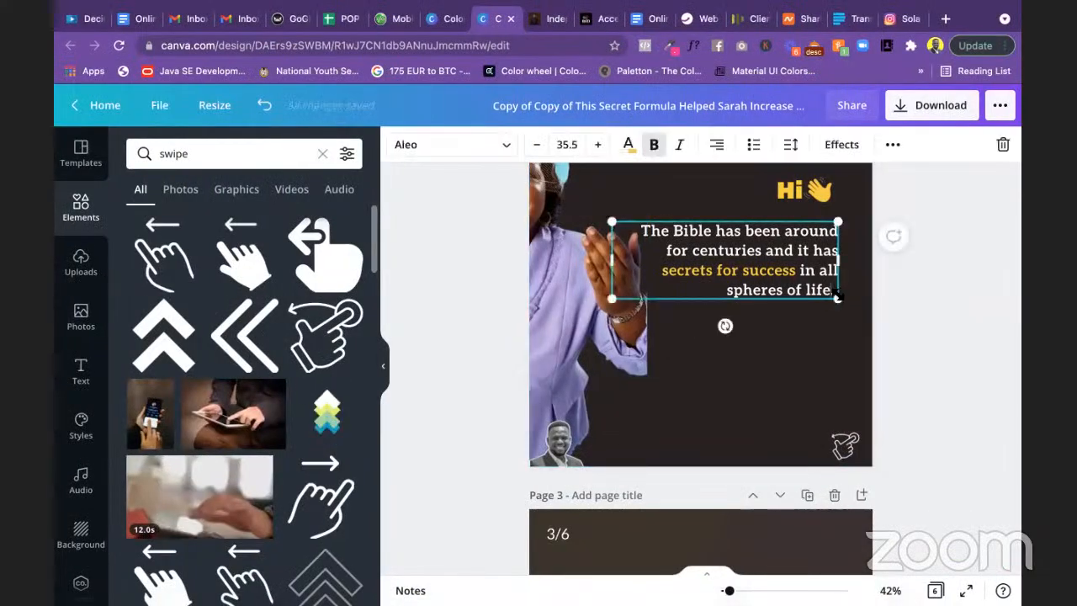
key("Return")
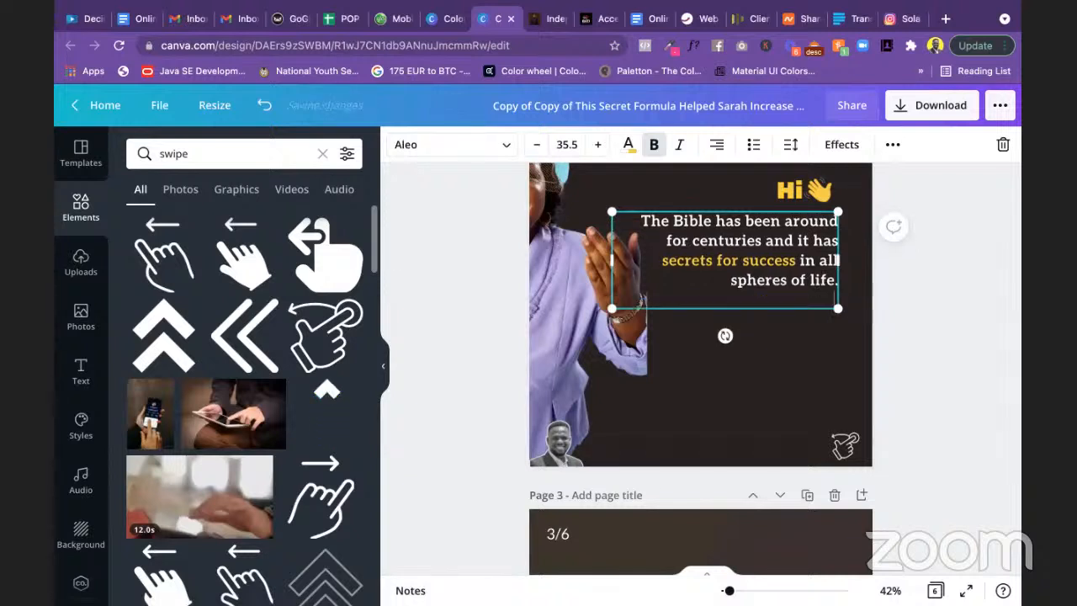
key("Return")
type("D")
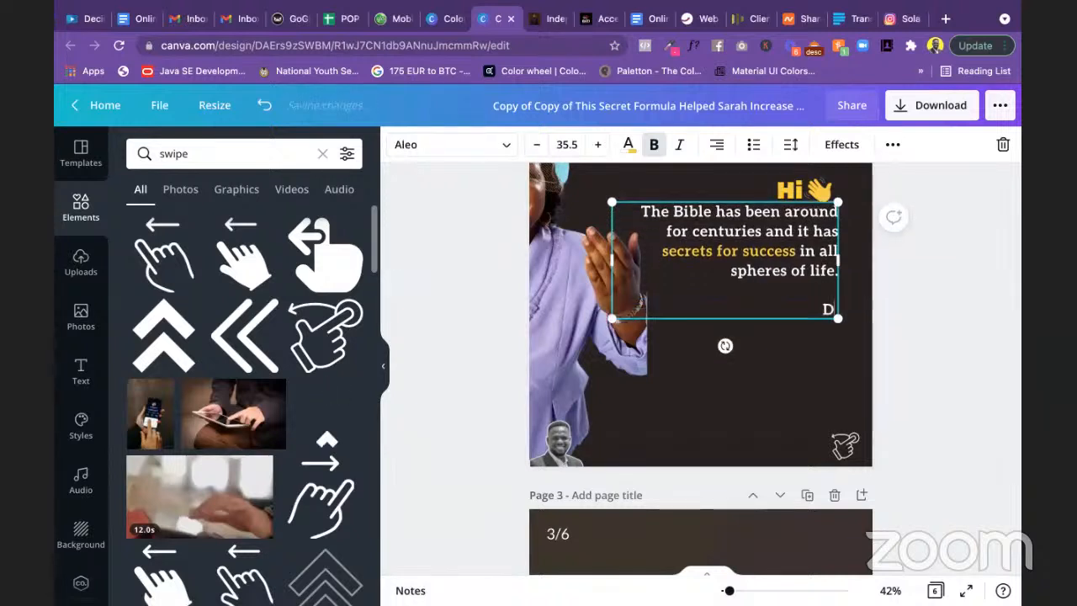
type("o you ag")
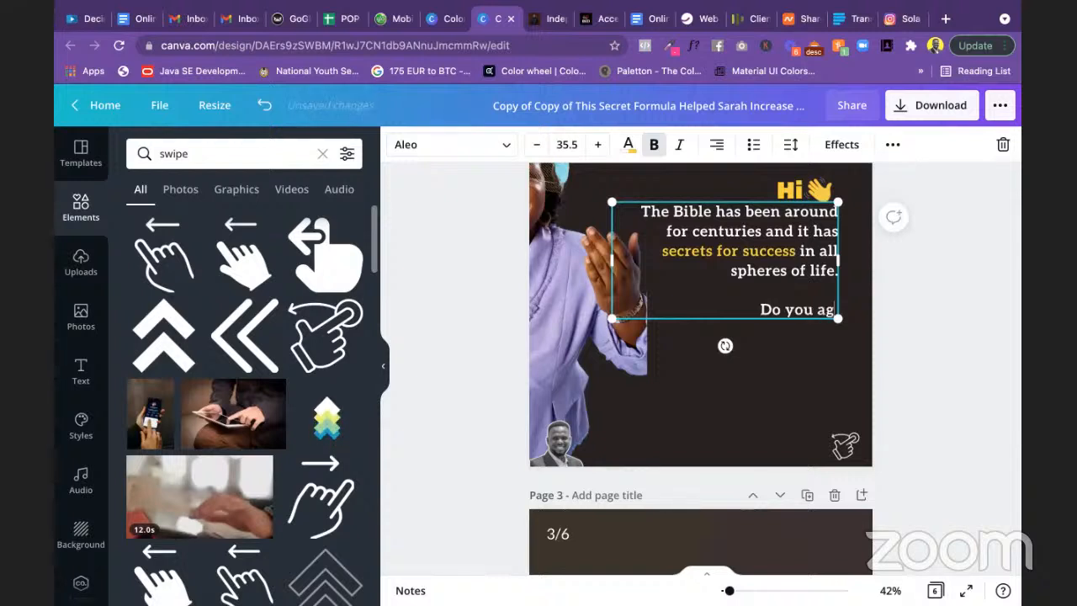
type("ree?")
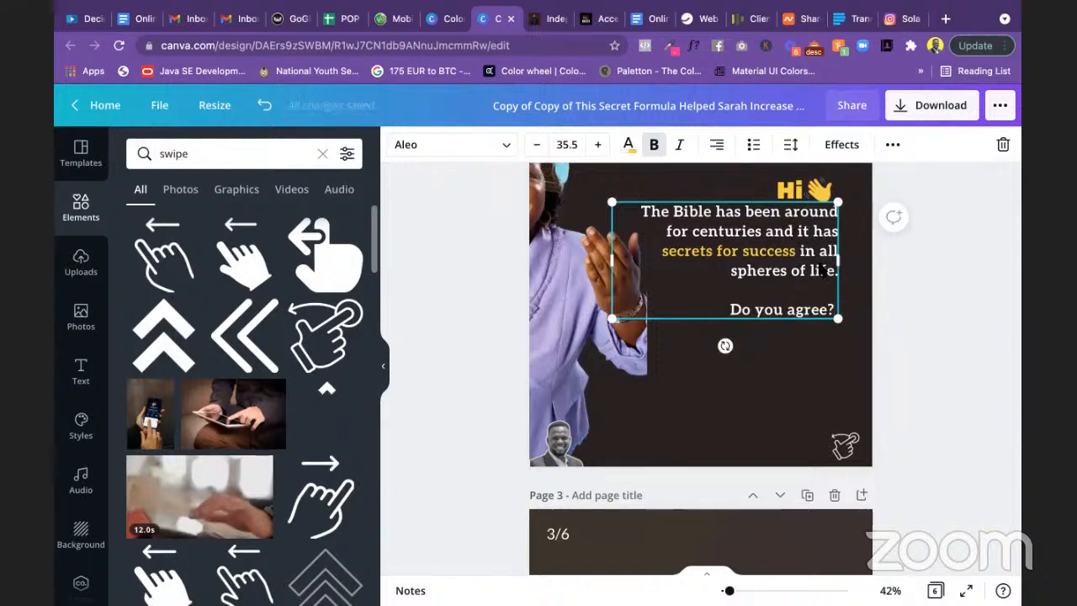
Step: Shift the Page 2 text block slightly lower
left_click(926, 296)
left_click(795, 269)
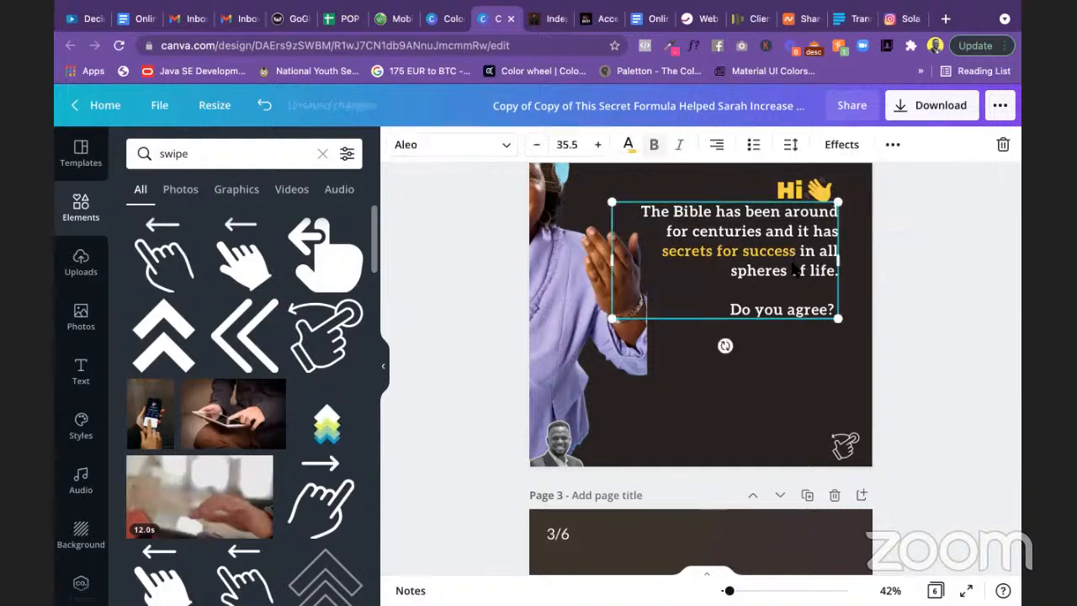
left_click_drag(795, 269, 790, 269)
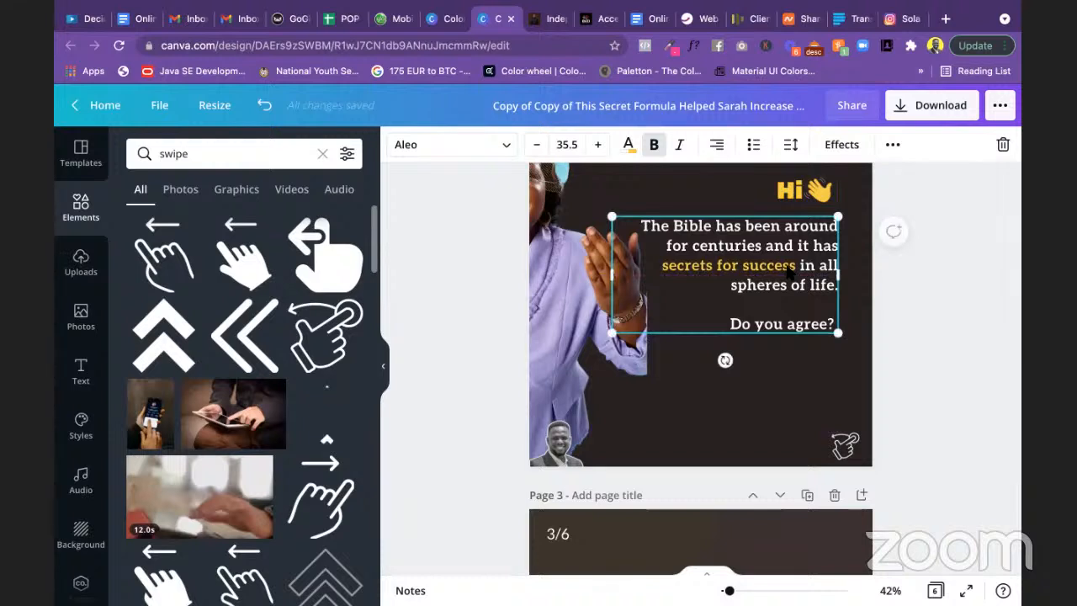
left_click(933, 325)
scroll(933, 324, "up", 2)
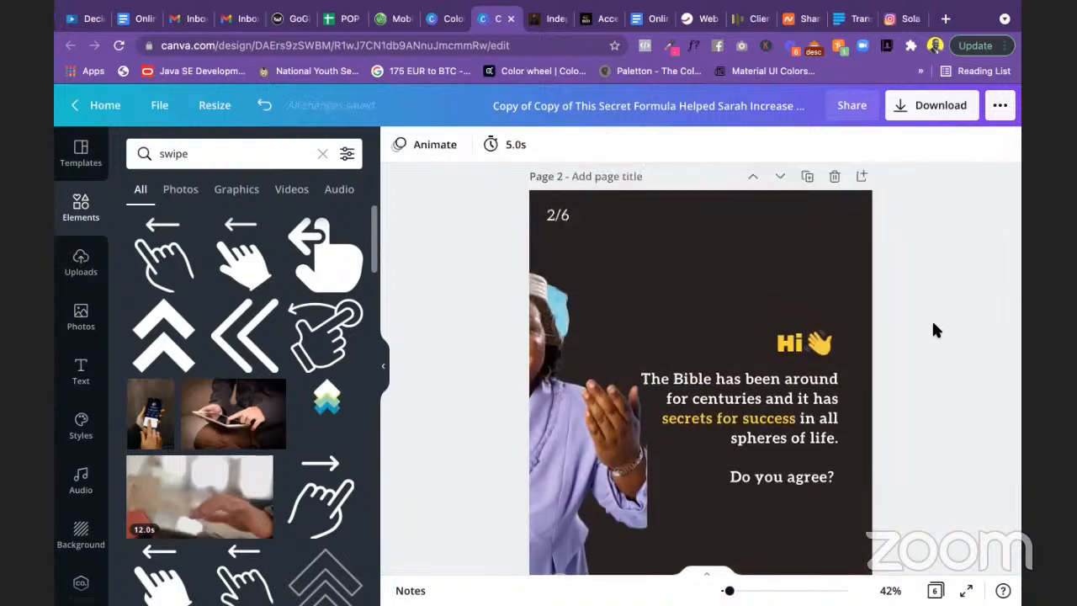
Step: Raise Page 3's background transparency setting from 91 to 100
scroll(932, 331, "down", 3)
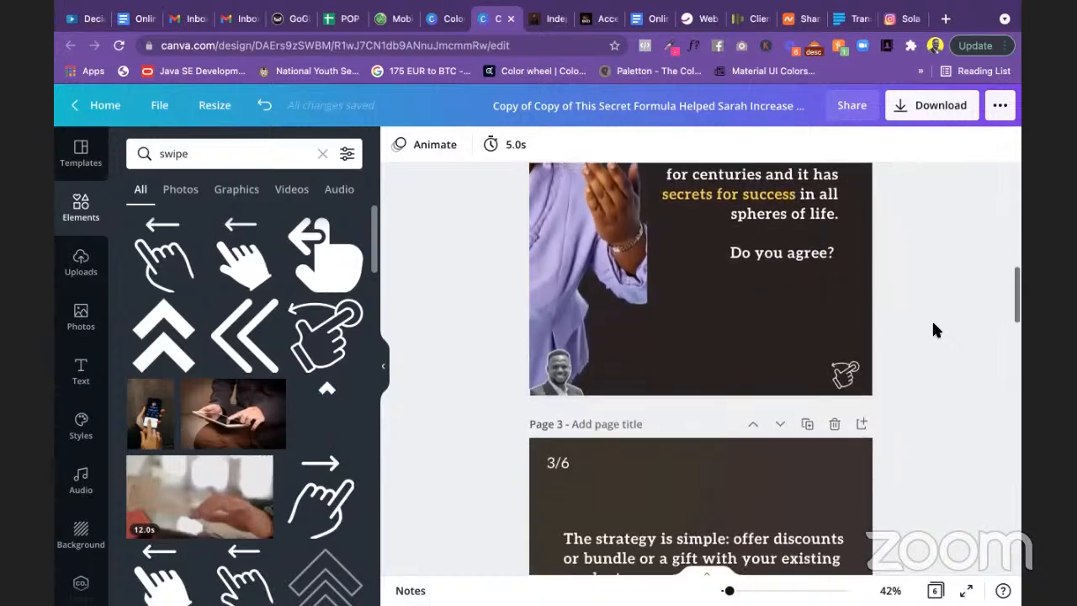
scroll(932, 331, "down", 3)
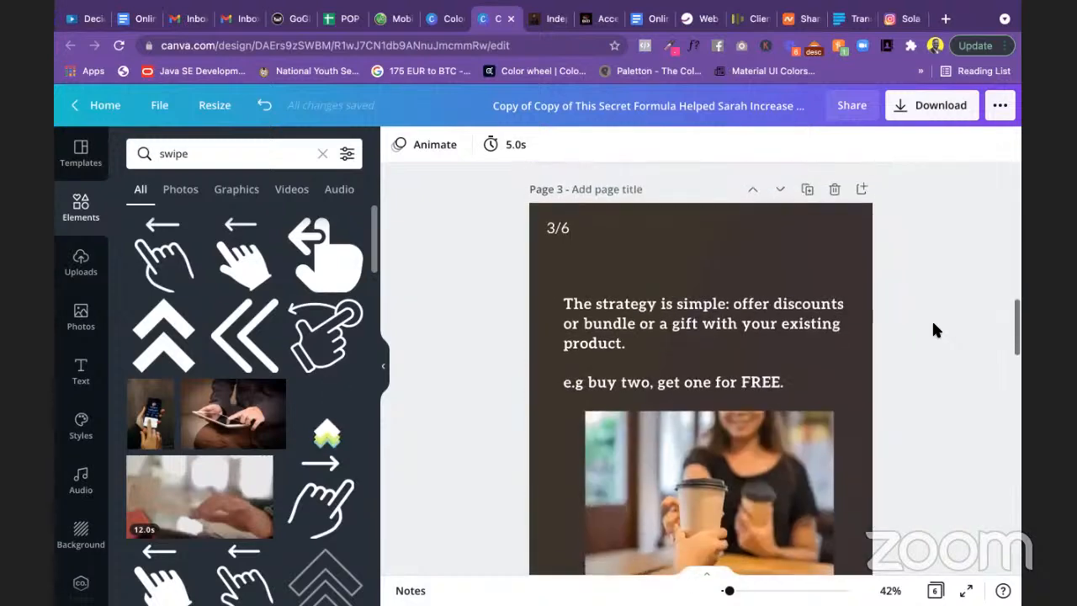
scroll(928, 328, "down", 1)
scroll(732, 253, "up", 4)
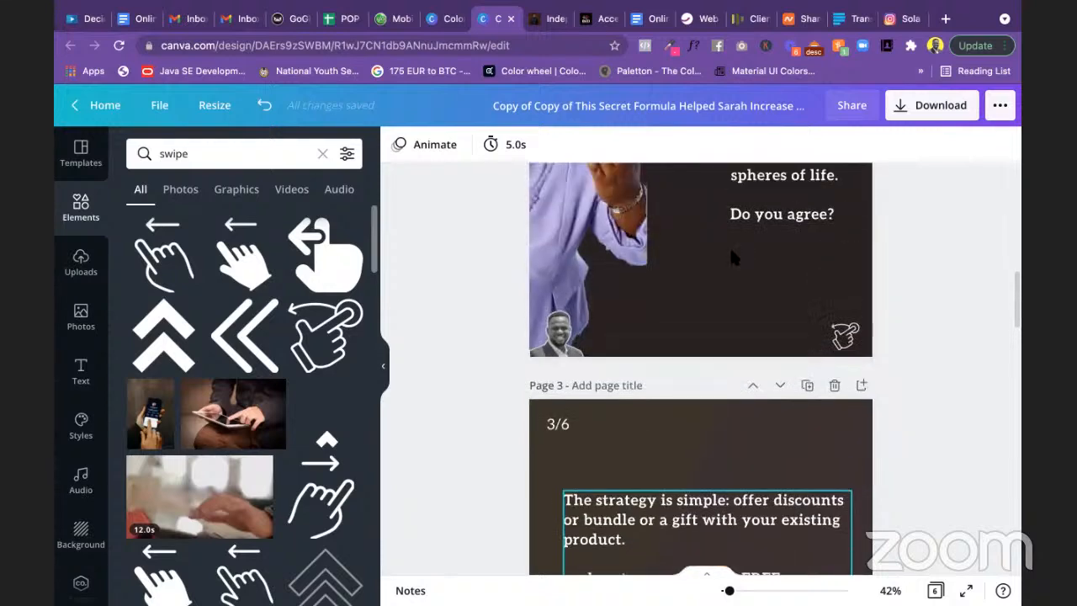
scroll(731, 256, "up", 5)
scroll(732, 257, "down", 6)
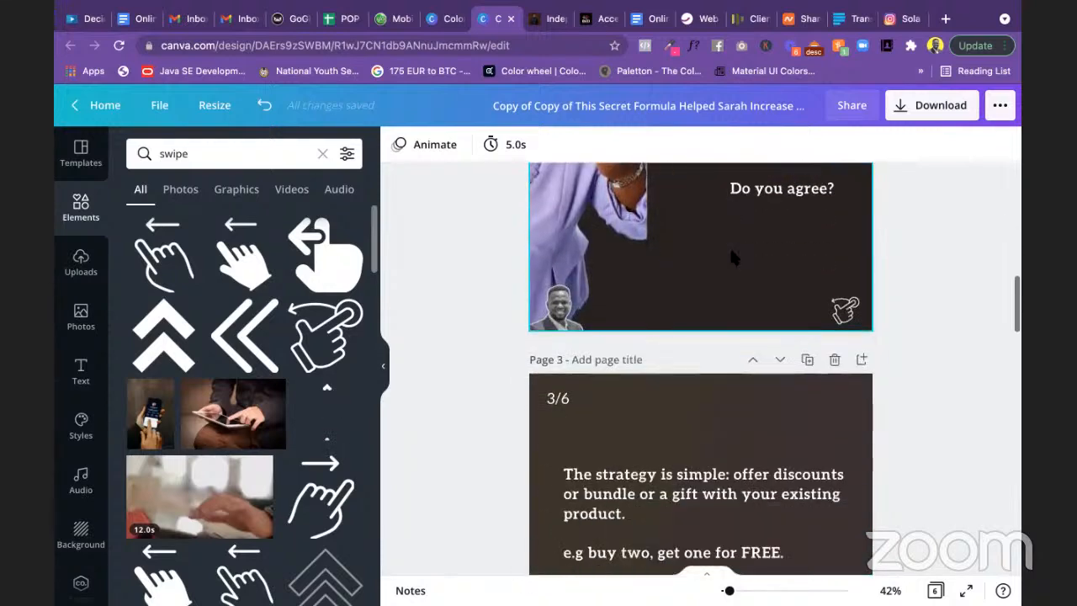
scroll(732, 257, "down", 2)
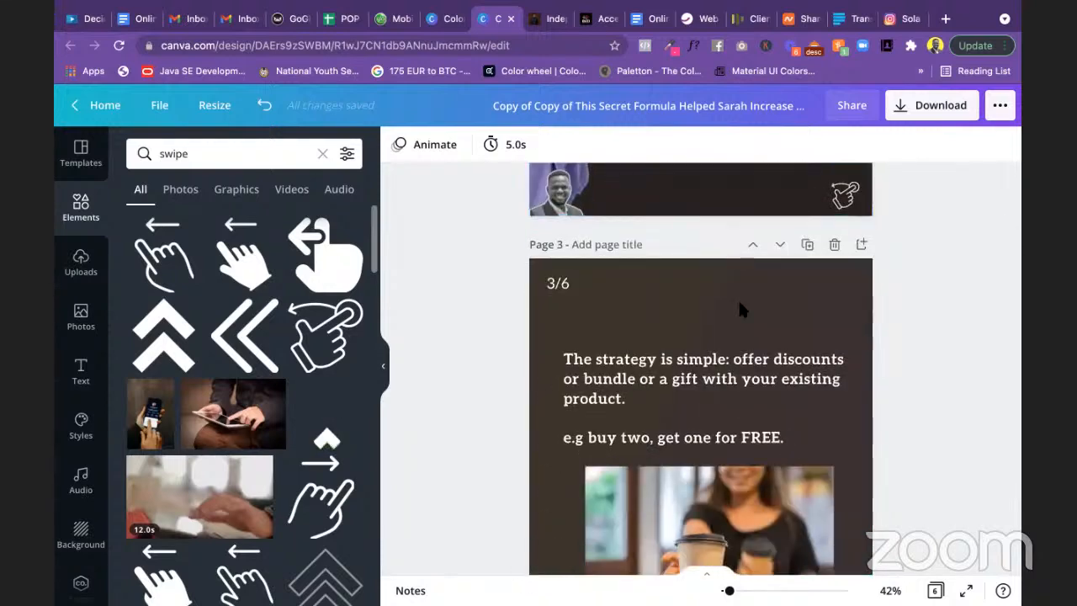
left_click(692, 305)
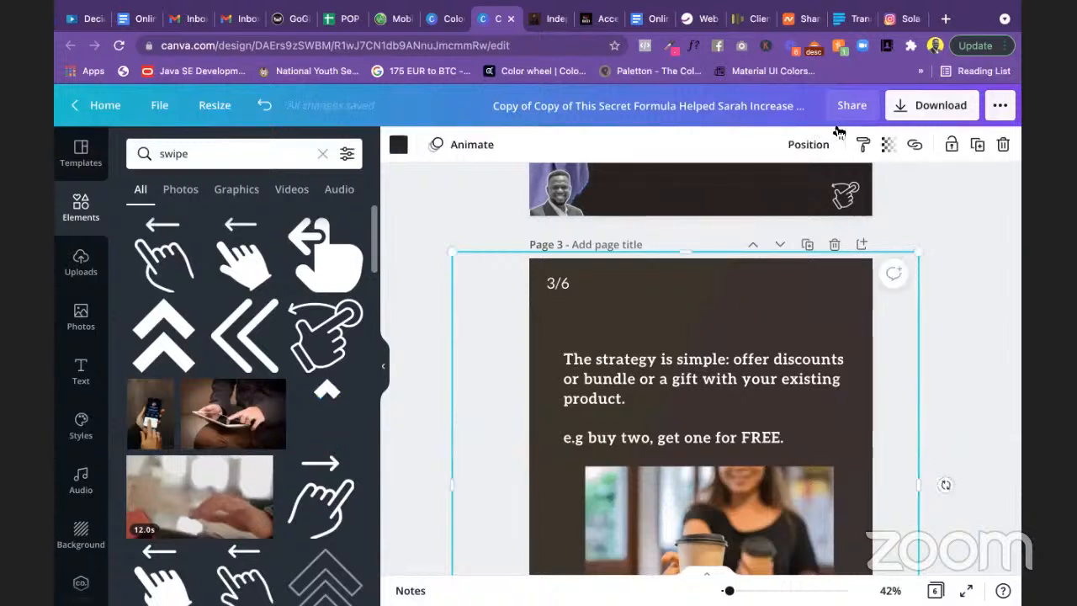
left_click(891, 148)
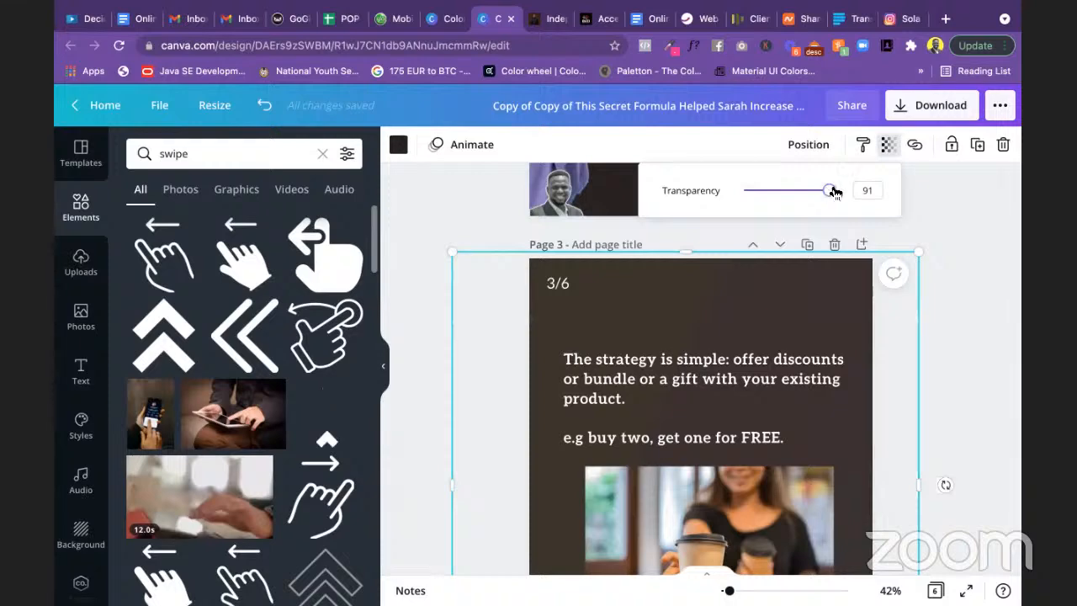
left_click_drag(834, 191, 866, 192)
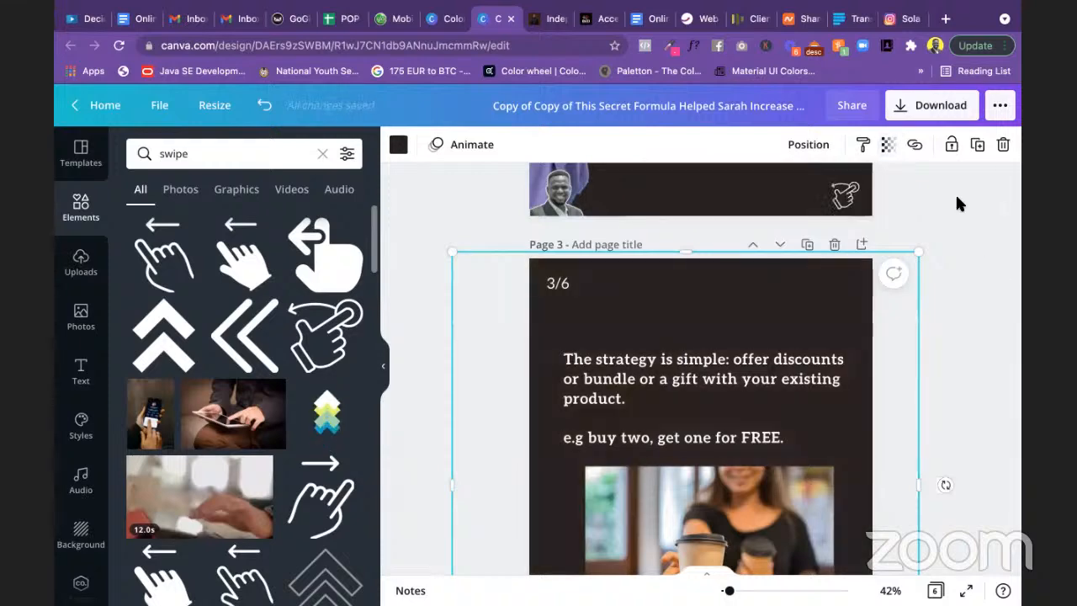
scroll(955, 192, "up", 5)
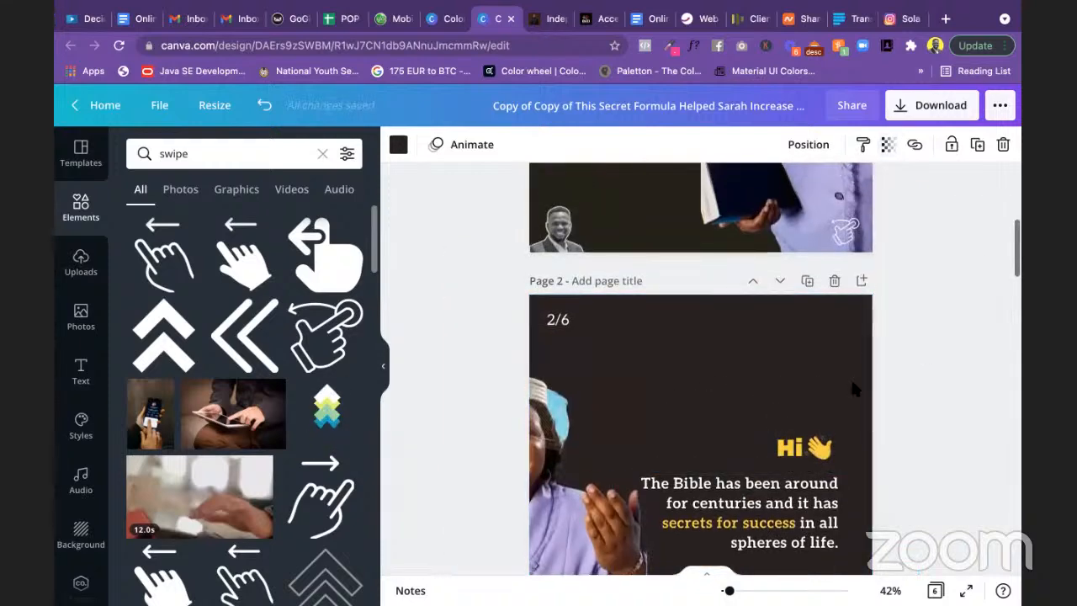
scroll(943, 328, "down", 1)
scroll(943, 330, "down", 8)
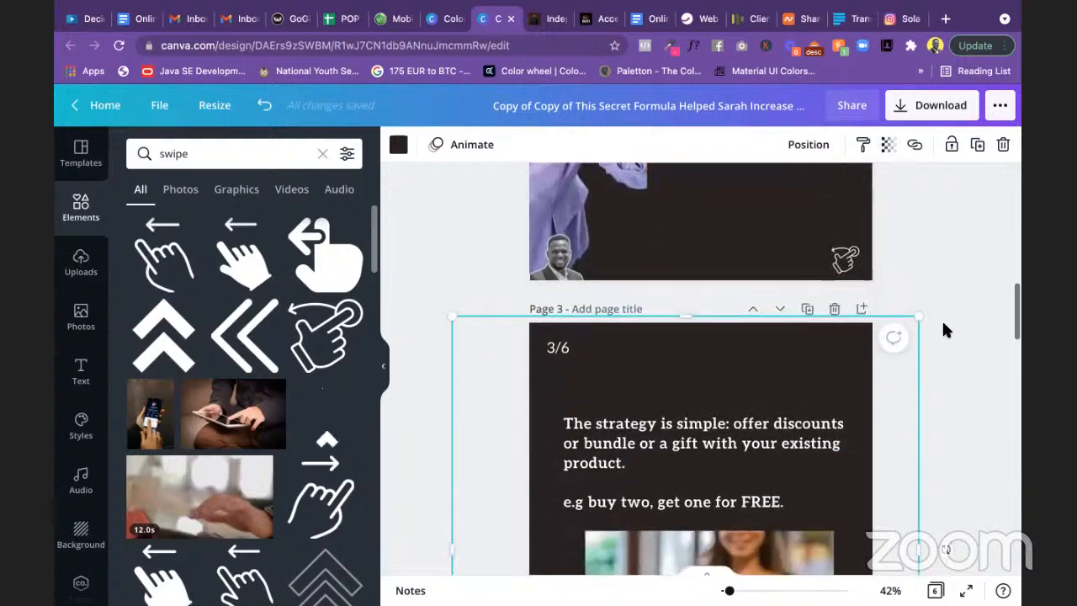
scroll(943, 329, "down", 4)
scroll(942, 329, "up", 5)
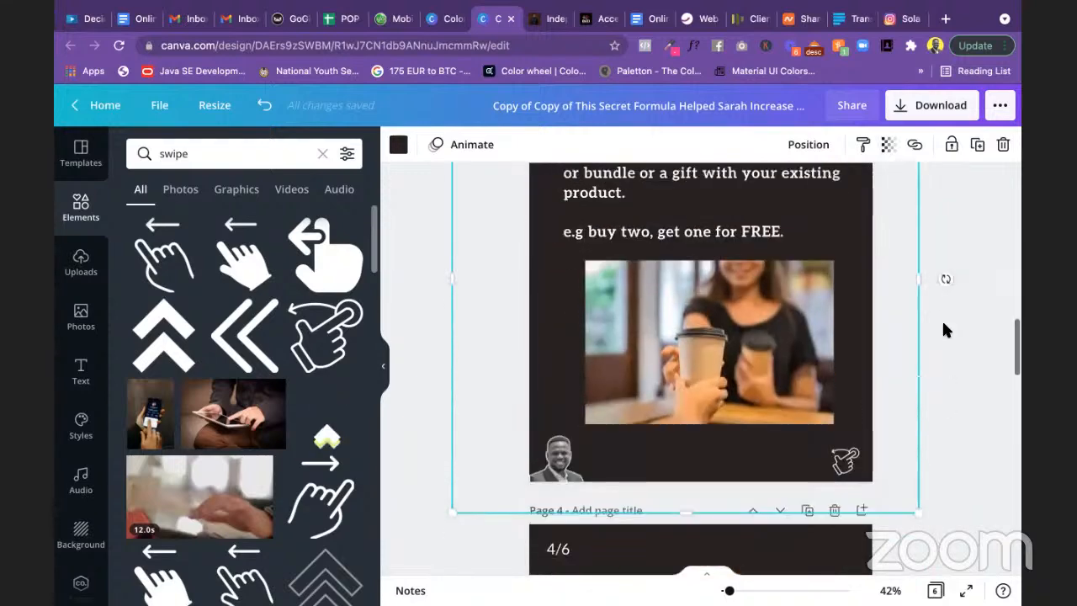
Step: Replace Page 3's text with the pasted marketing and generating-more-leads sentence
left_click(732, 337)
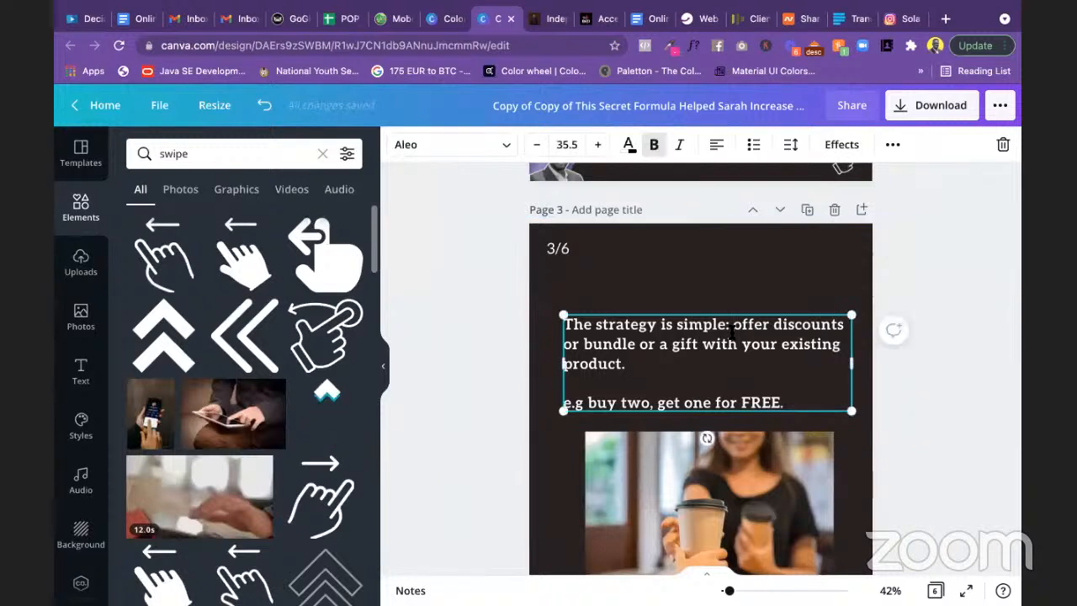
left_click(732, 333)
type("One of such secrets is for marketing. Precisely, in generating more leads.")
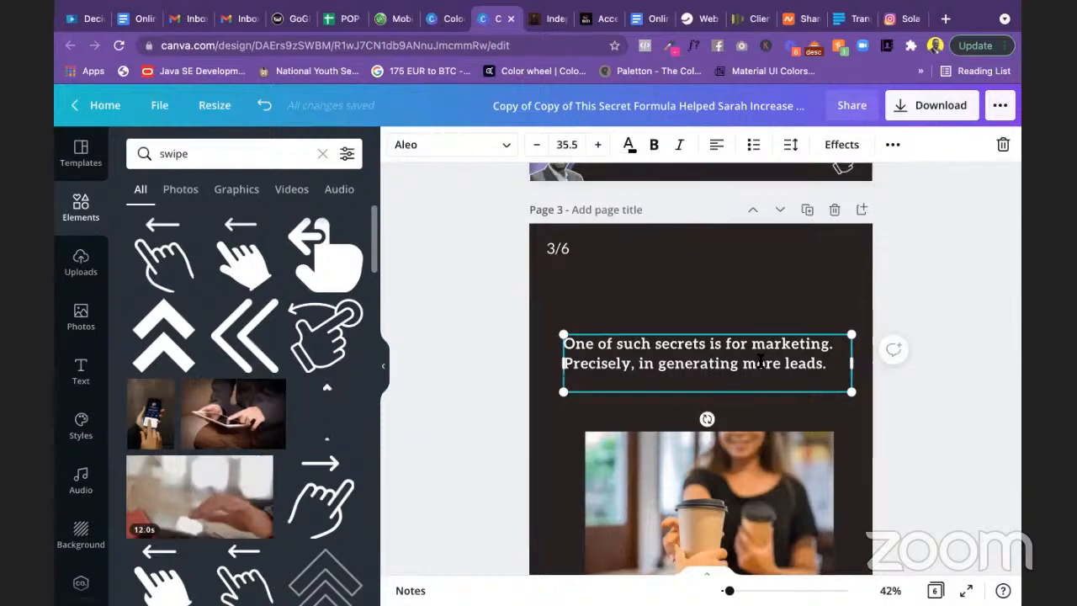
scroll(760, 361, "down", 10)
left_click(709, 339)
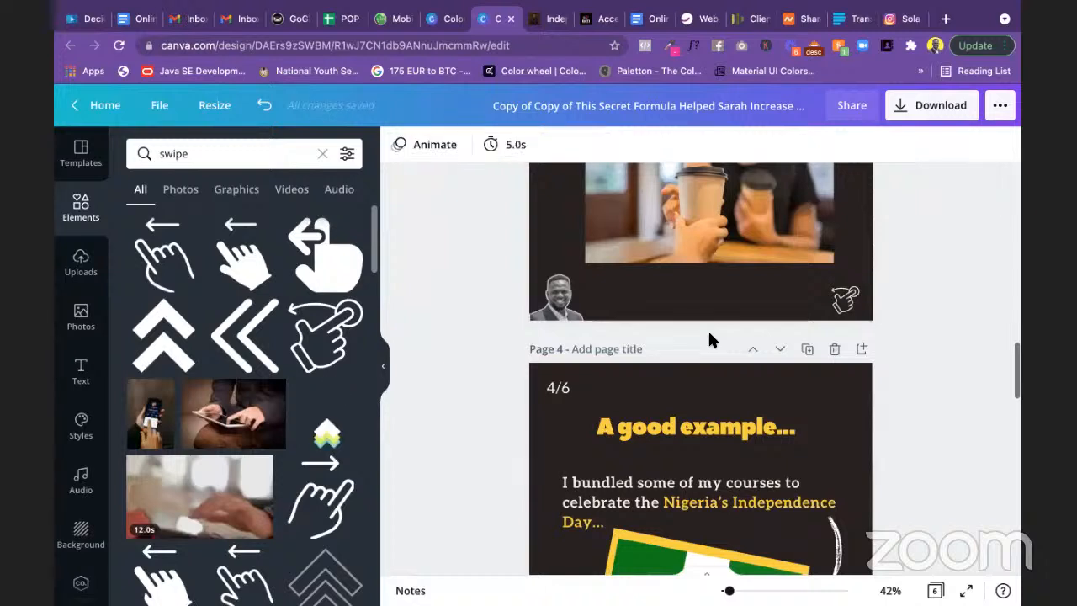
Step: Delete the coffee-cup photo from Page 3
scroll(709, 340, "up", 4)
left_click(692, 310)
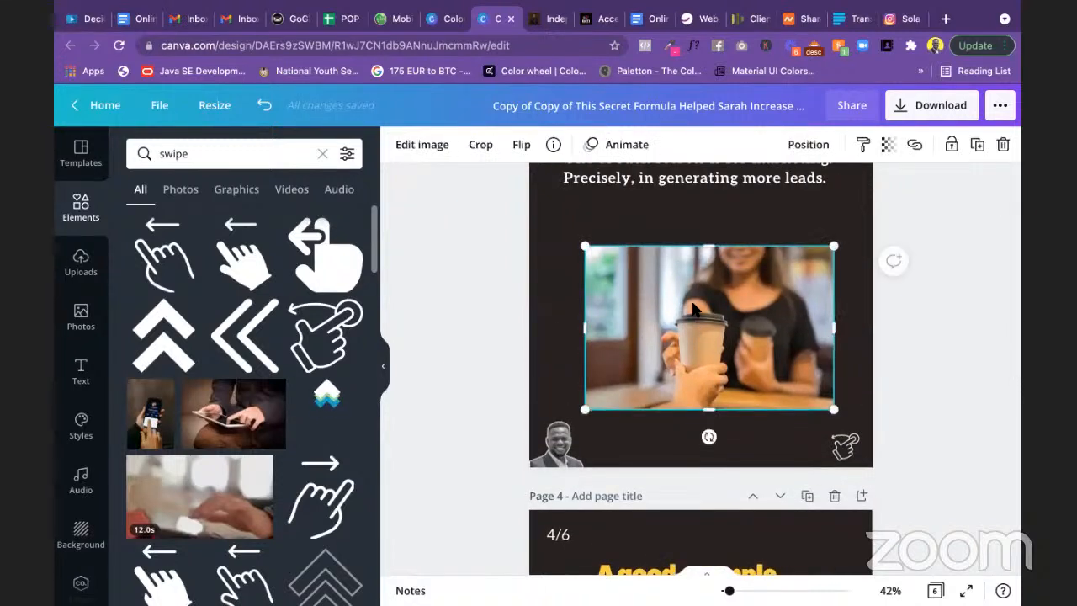
key("Delete")
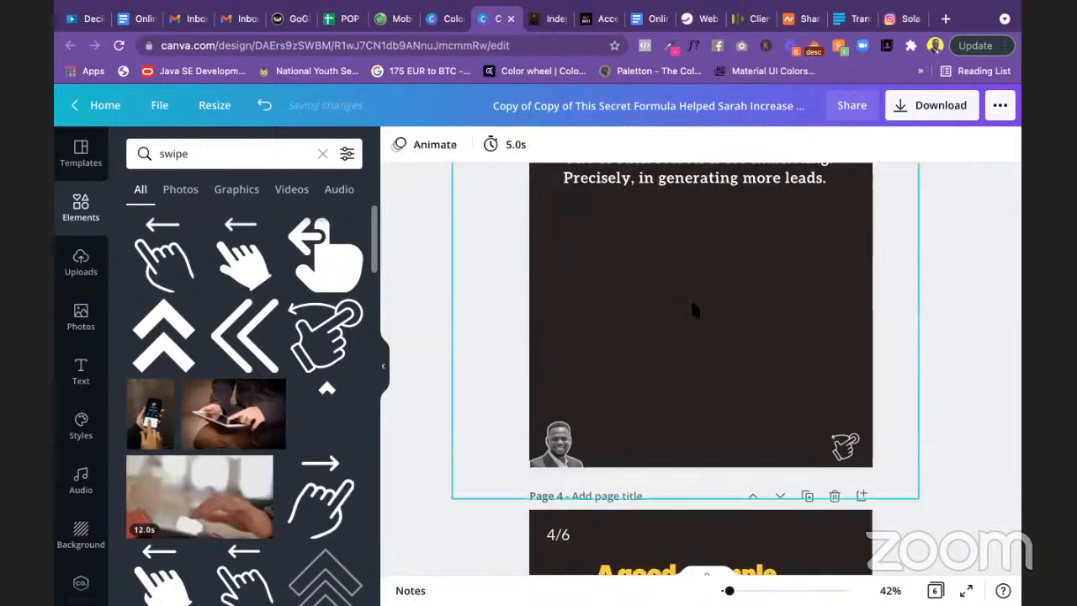
scroll(695, 311, "up", 3)
right_click(696, 315)
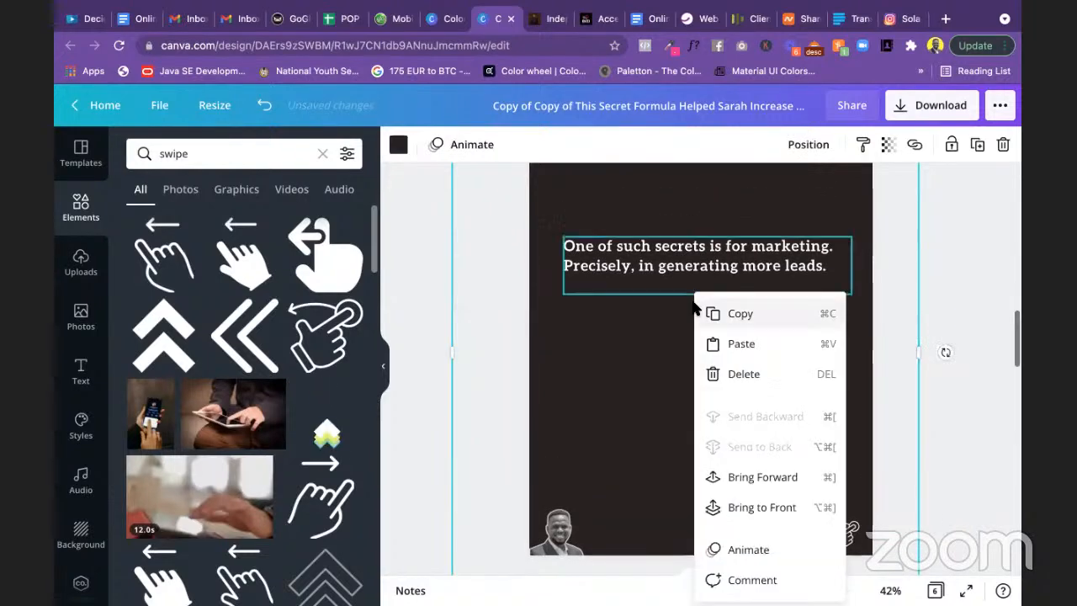
Step: Search the elements for 'lead generation'
left_click(219, 162)
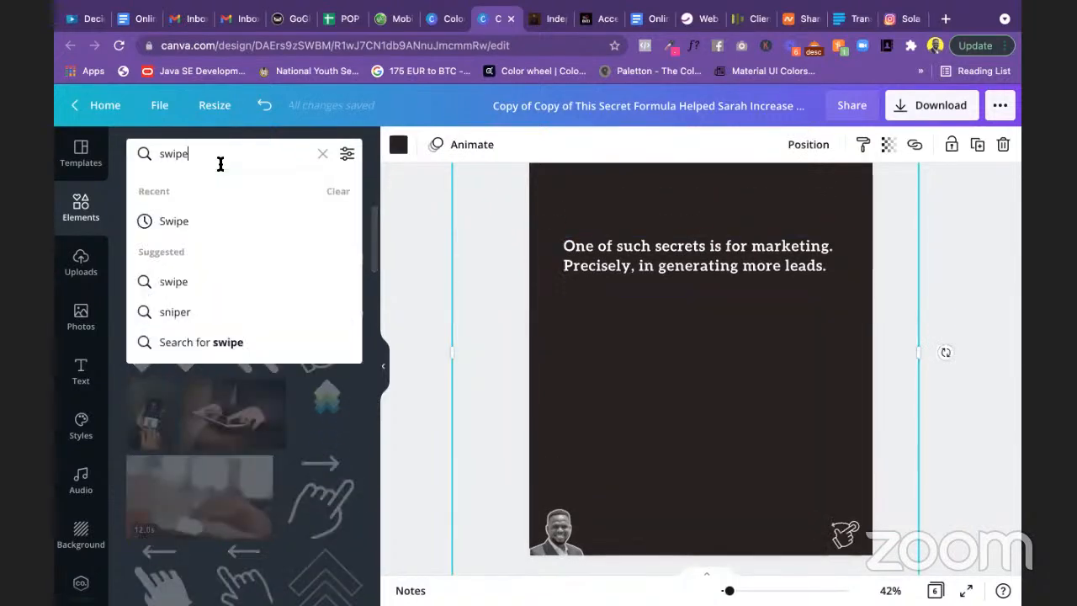
key("super+a")
type("lead gene")
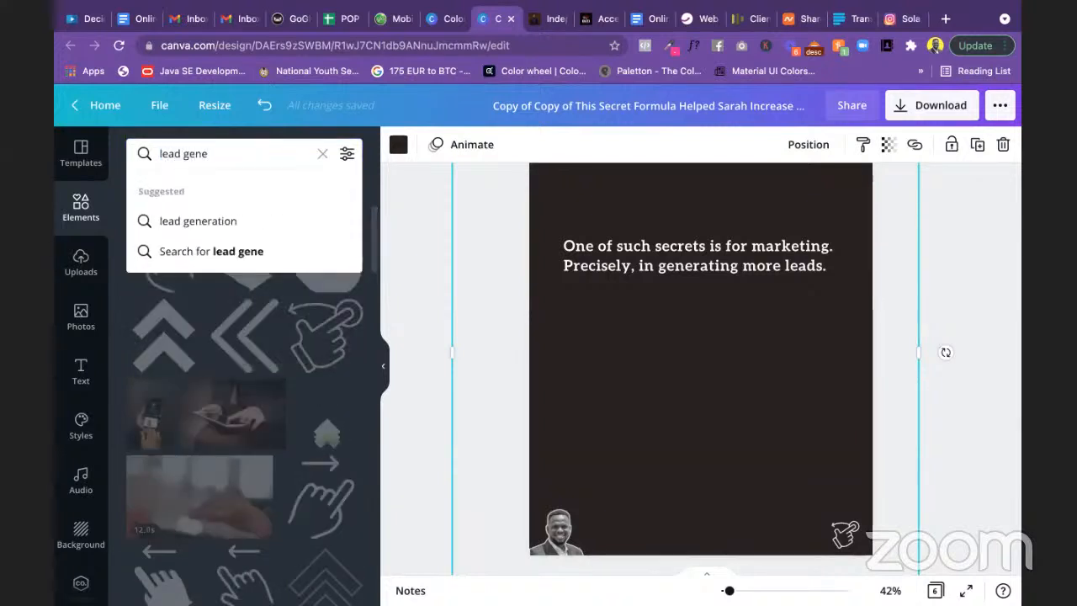
left_click(196, 223)
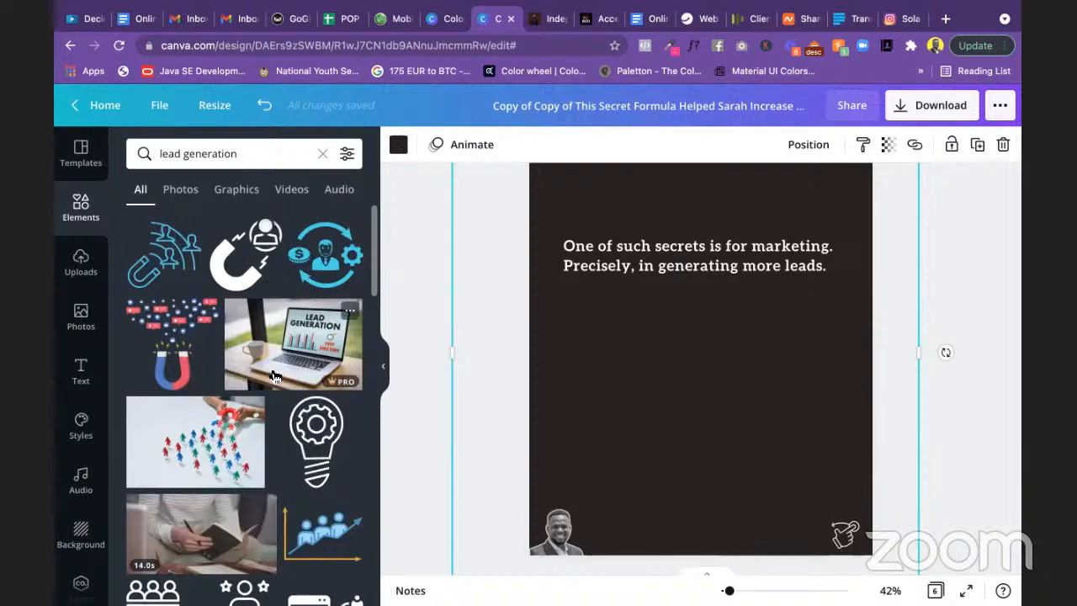
scroll(230, 372, "down", 1)
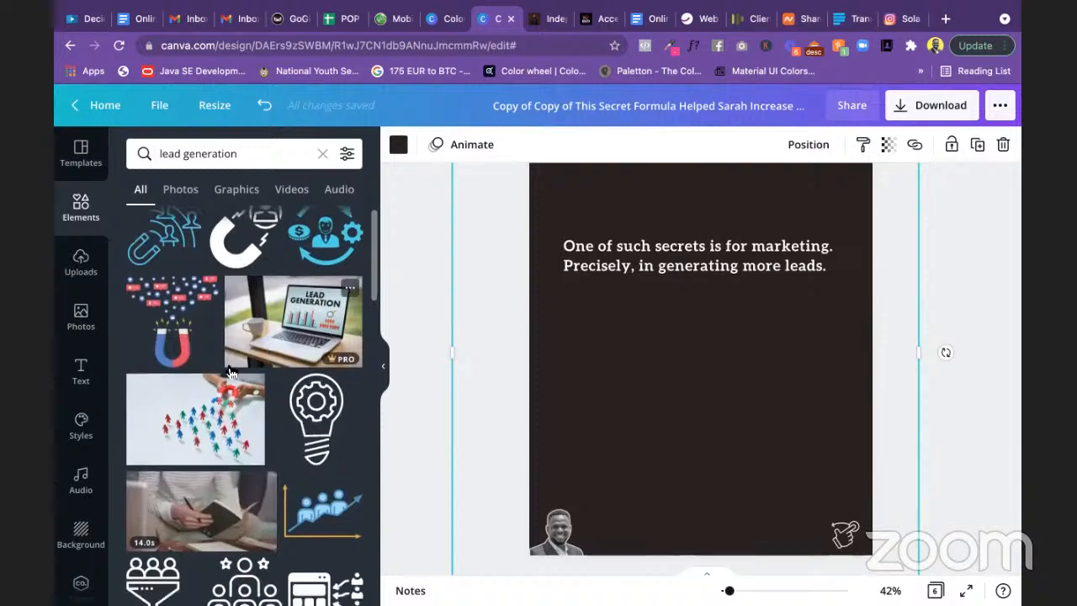
Step: Add the magnet graphic to Page 3, enlarged and centred below the text
left_click(179, 331)
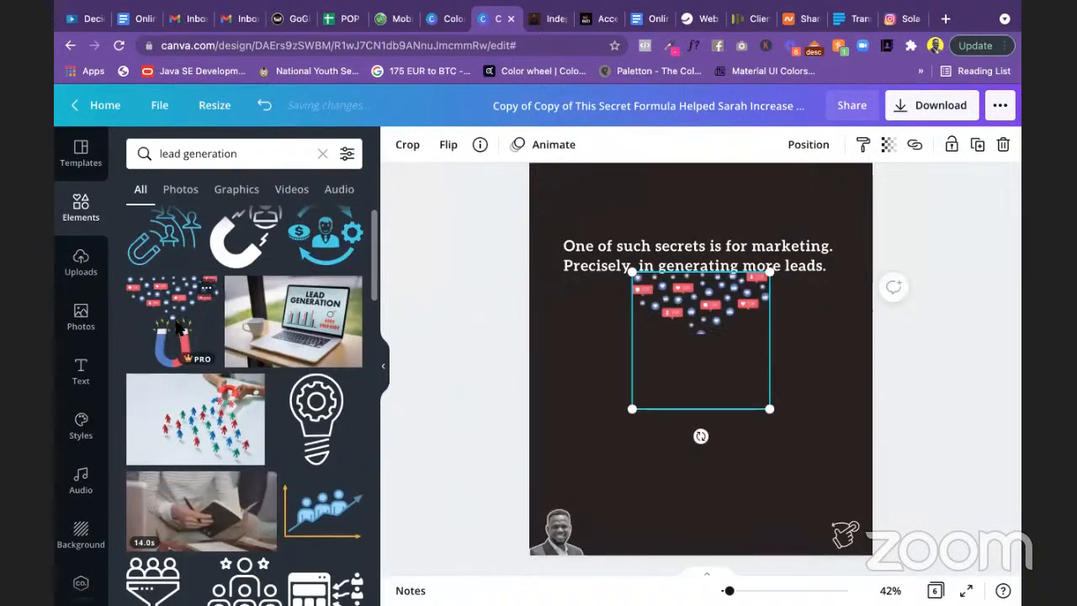
left_click_drag(717, 340, 716, 396)
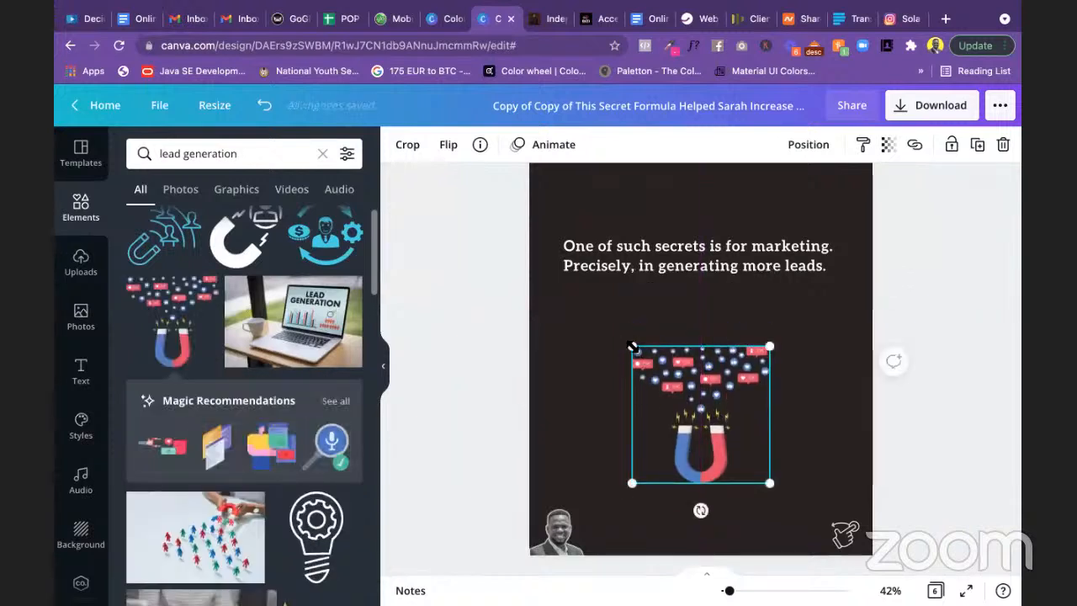
left_click_drag(631, 345, 585, 297)
left_click_drag(702, 376, 697, 376)
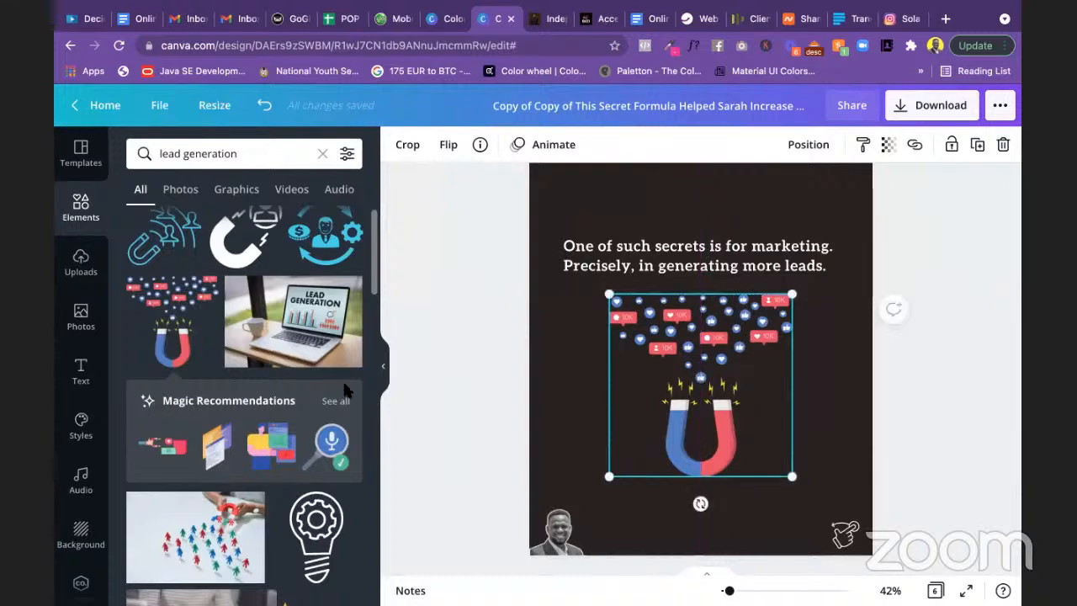
Step: Filter the lead generation results to Graphics and browse them
scroll(284, 387, "down", 10)
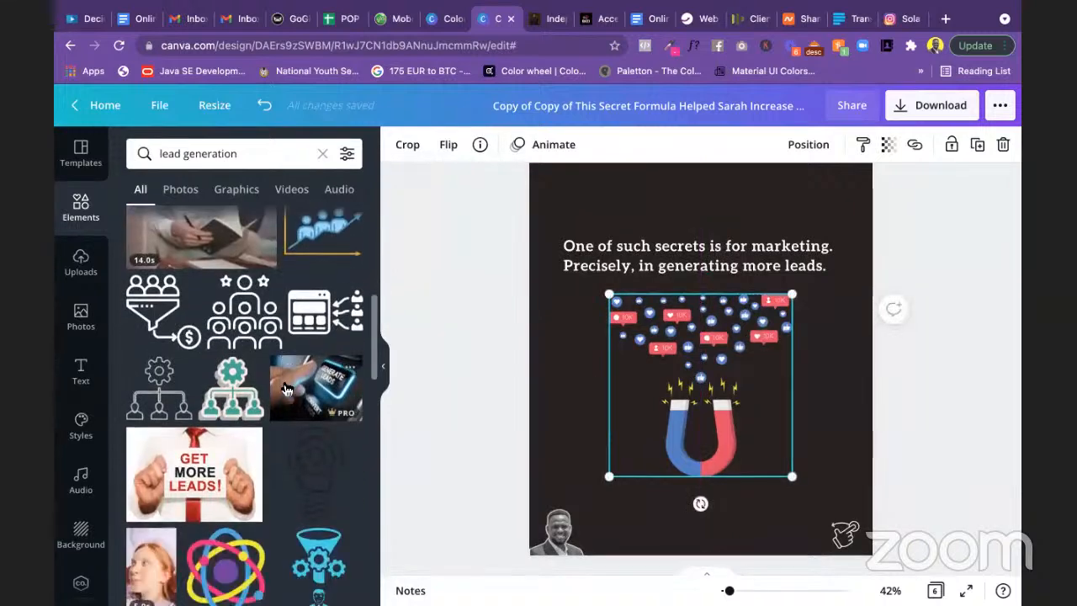
scroll(284, 389, "down", 12)
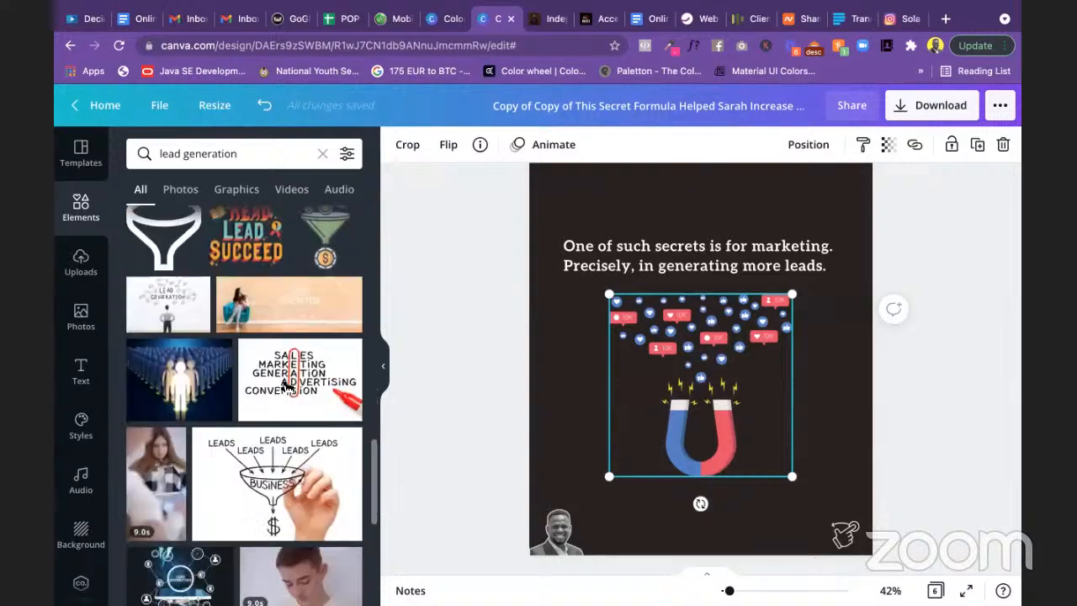
scroll(286, 391, "down", 1)
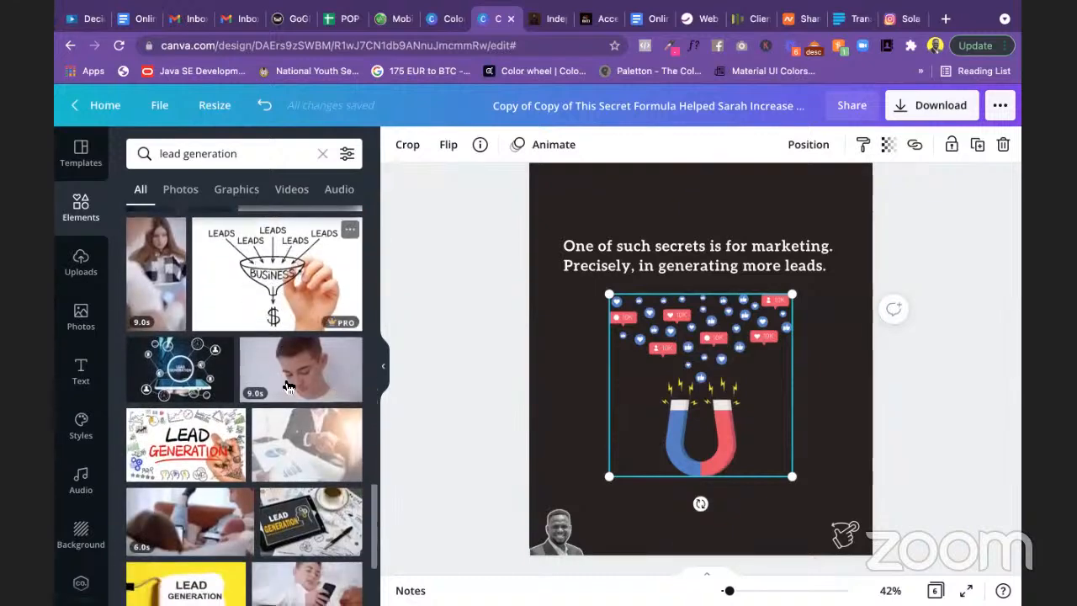
scroll(286, 385, "down", 10)
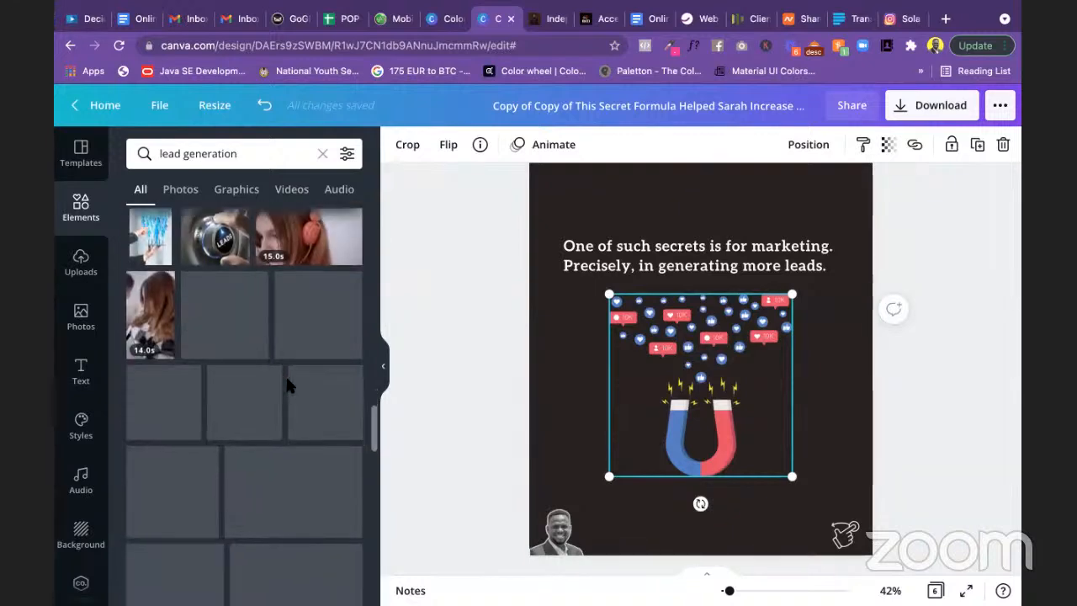
left_click(237, 190)
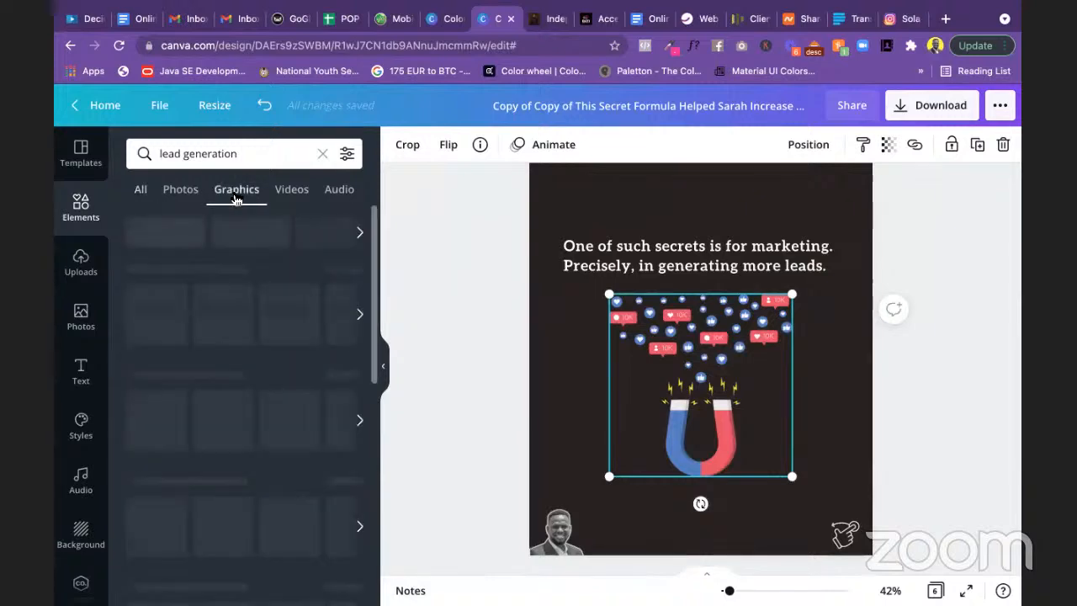
scroll(286, 372, "down", 3)
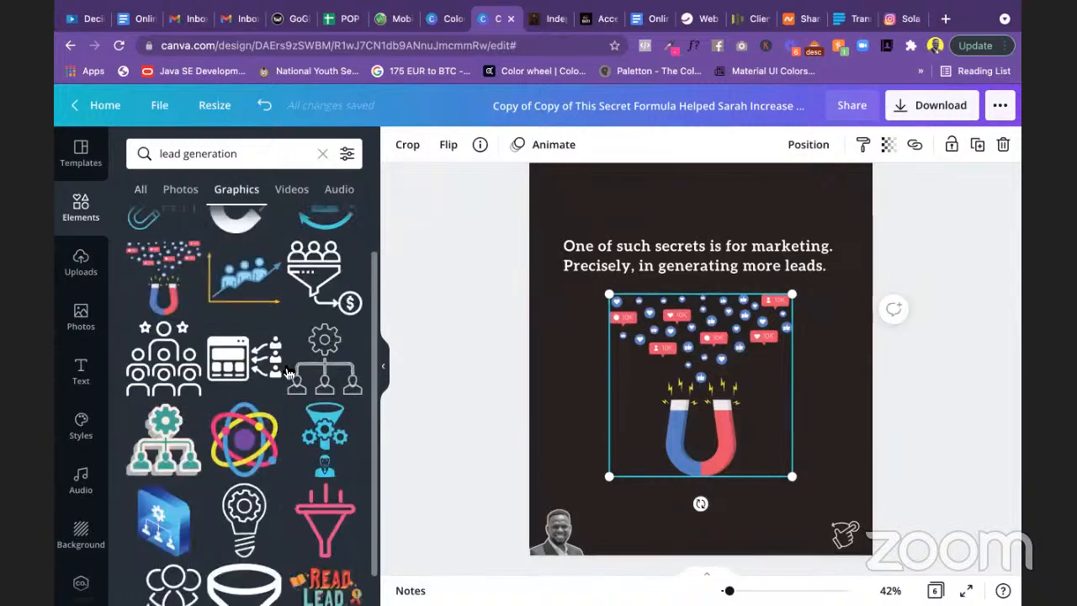
scroll(286, 373, "down", 5)
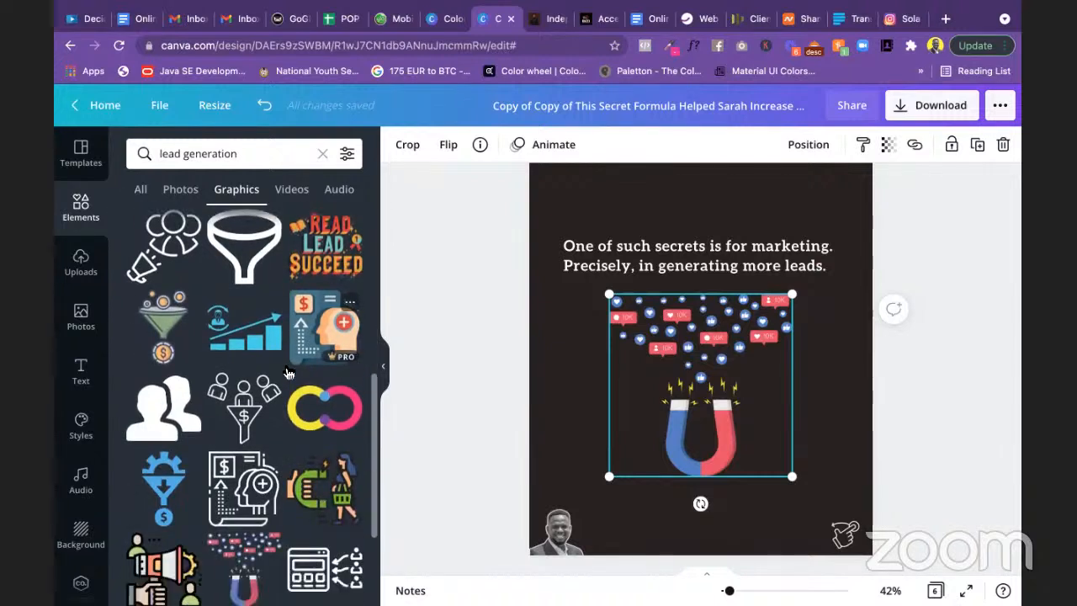
scroll(288, 372, "down", 1)
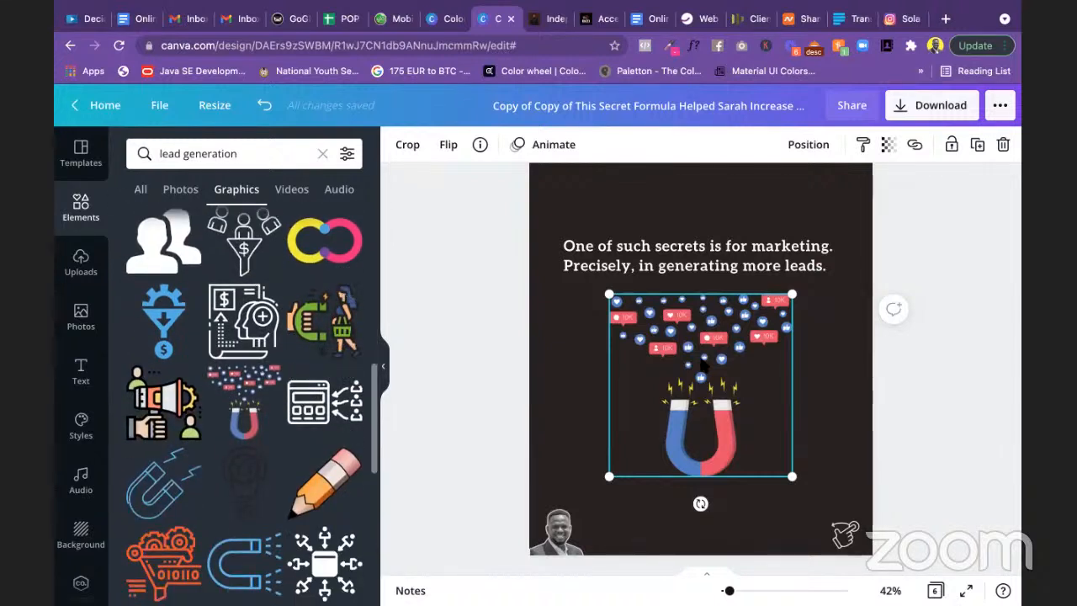
Step: Swap the magnet for the funnel-with-people graphic, placed lower on the slide
key("Delete")
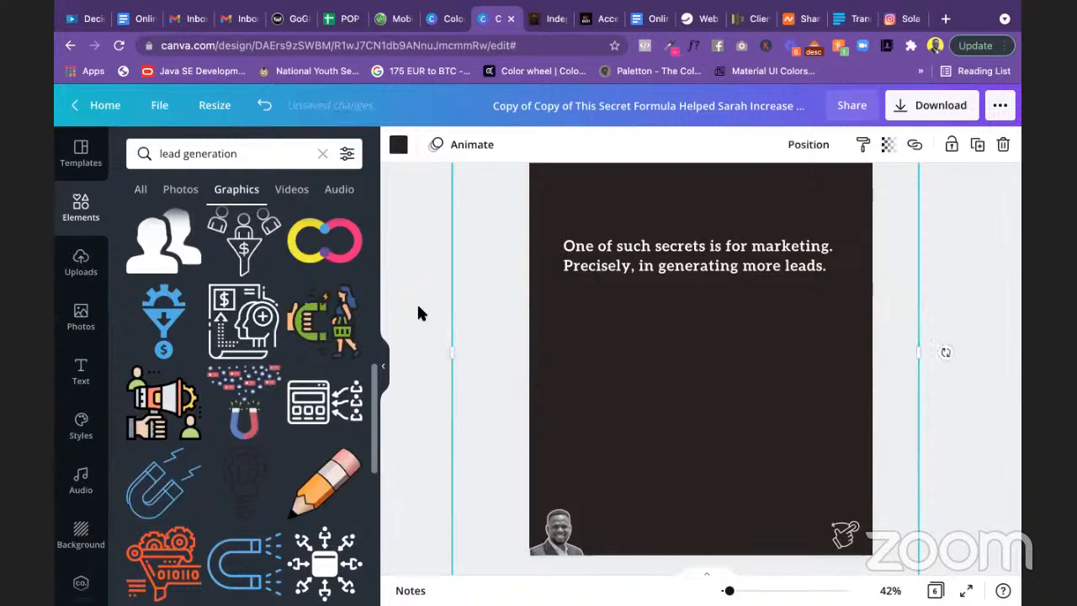
scroll(263, 244, "up", 1)
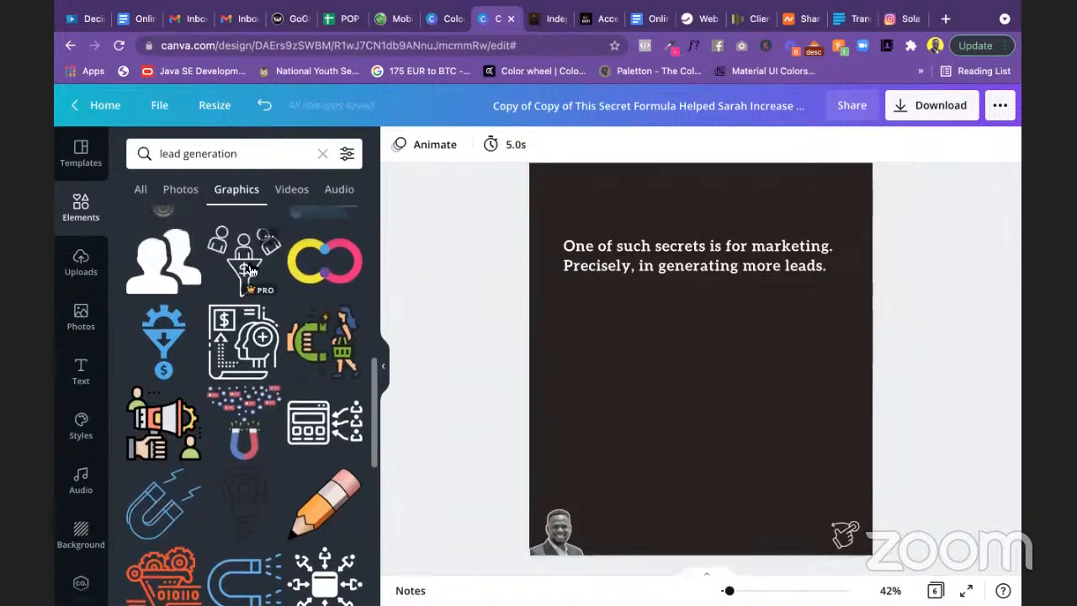
left_click(249, 270)
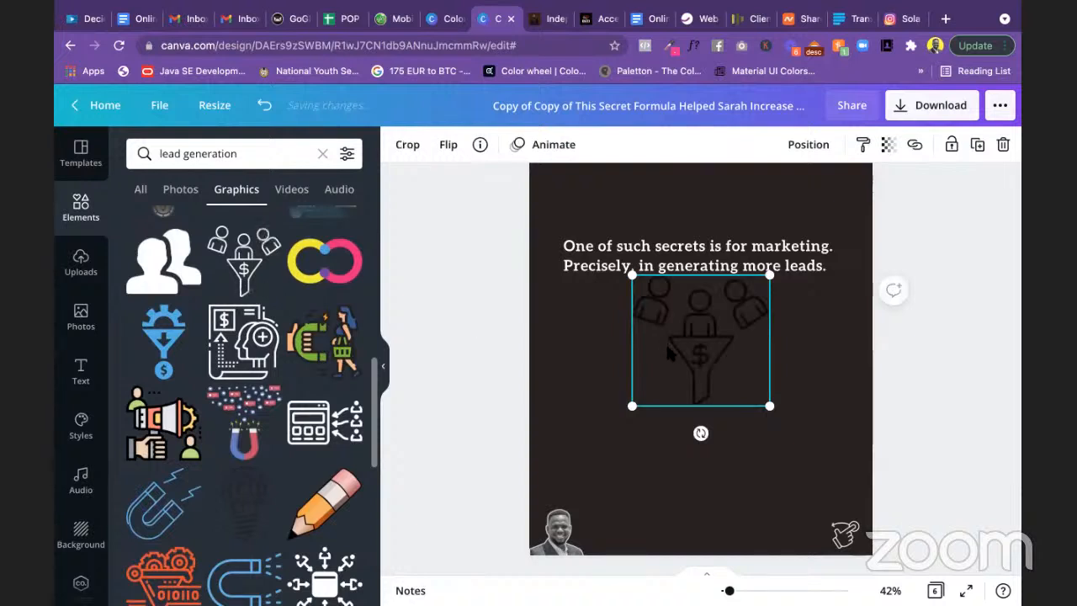
left_click_drag(700, 354, 700, 401)
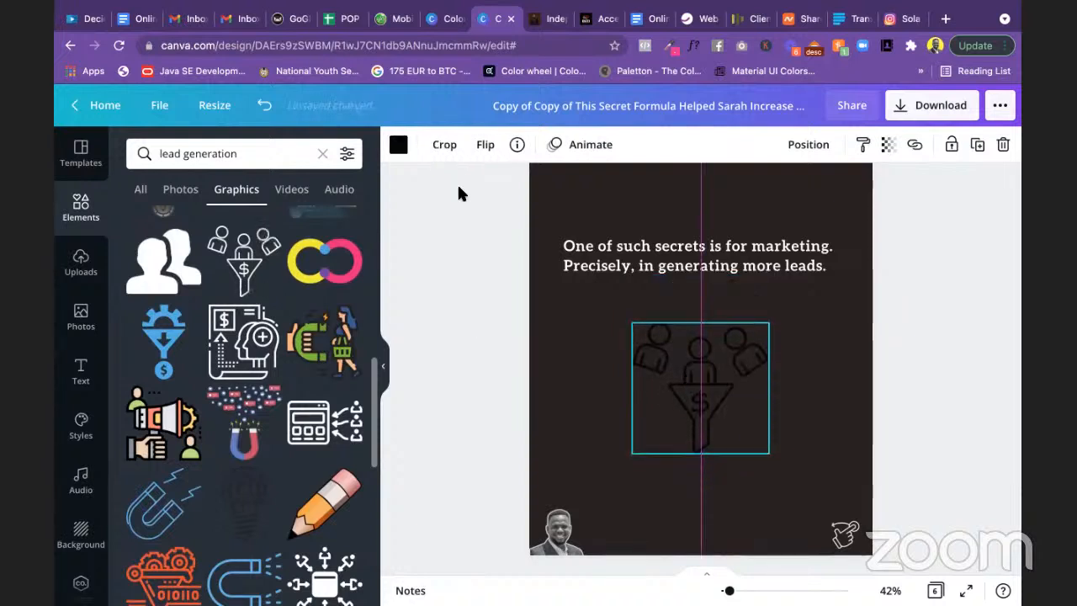
Step: Colour the funnel yellow, enlarge it and centre it just below the text
left_click(398, 144)
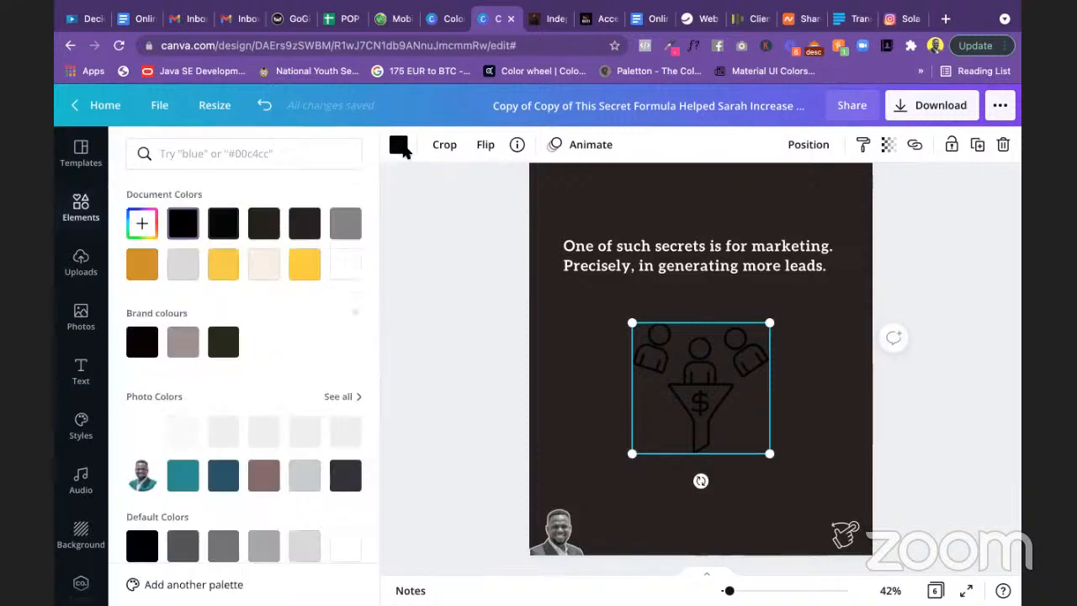
left_click(302, 269)
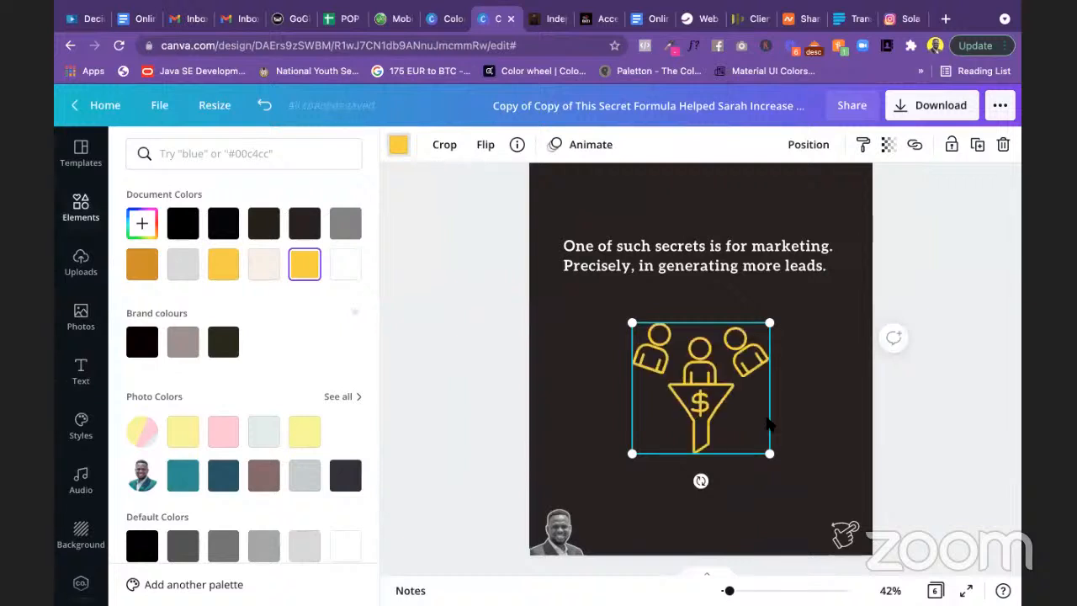
left_click_drag(781, 457, 811, 494)
key("super+z")
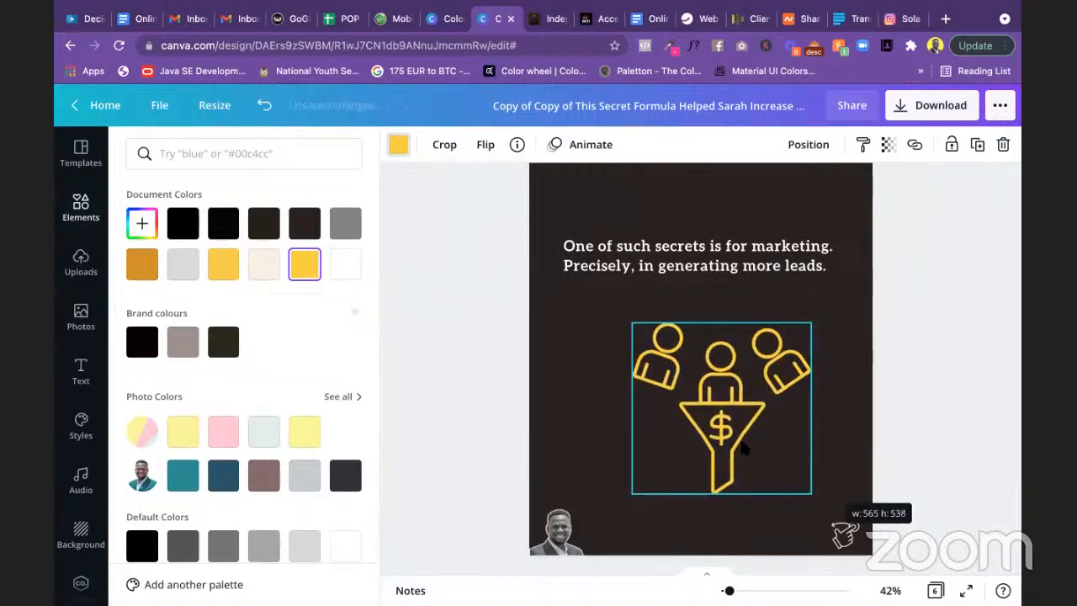
left_click_drag(743, 446, 703, 431)
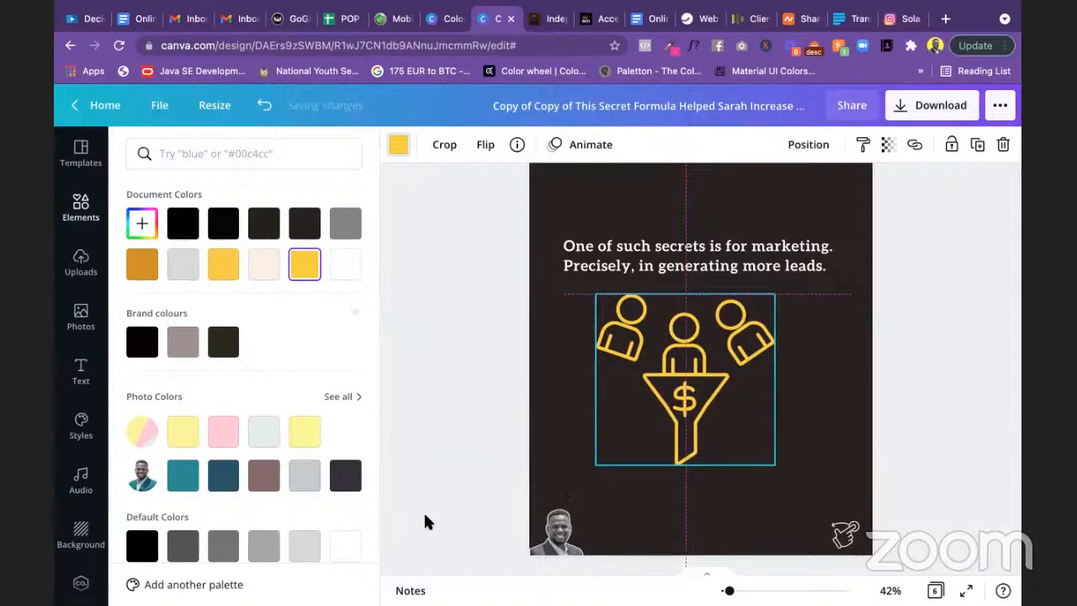
left_click_drag(425, 516, 424, 514)
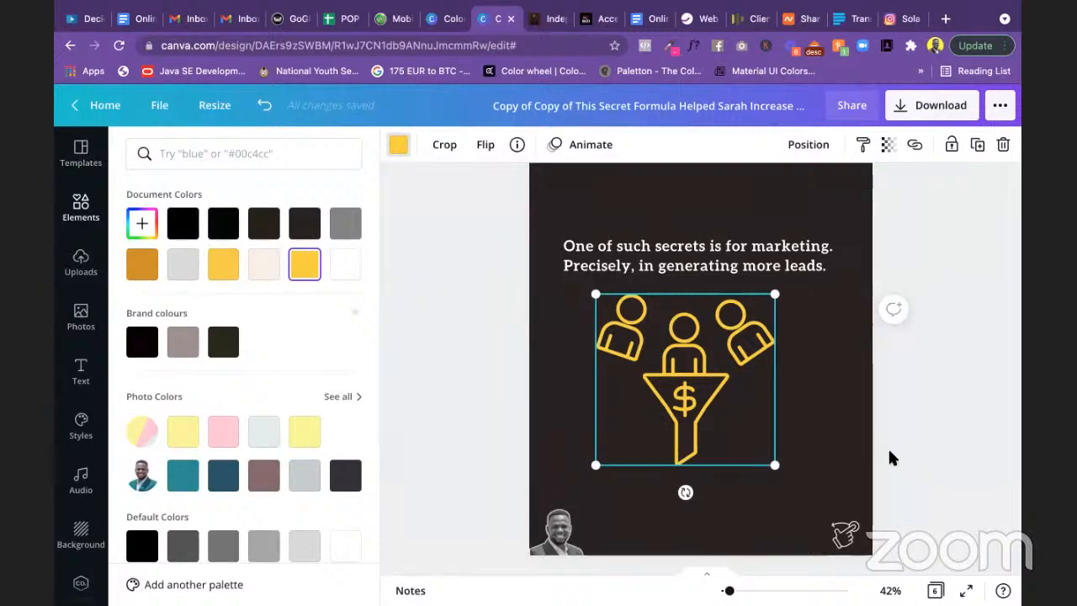
left_click(967, 456)
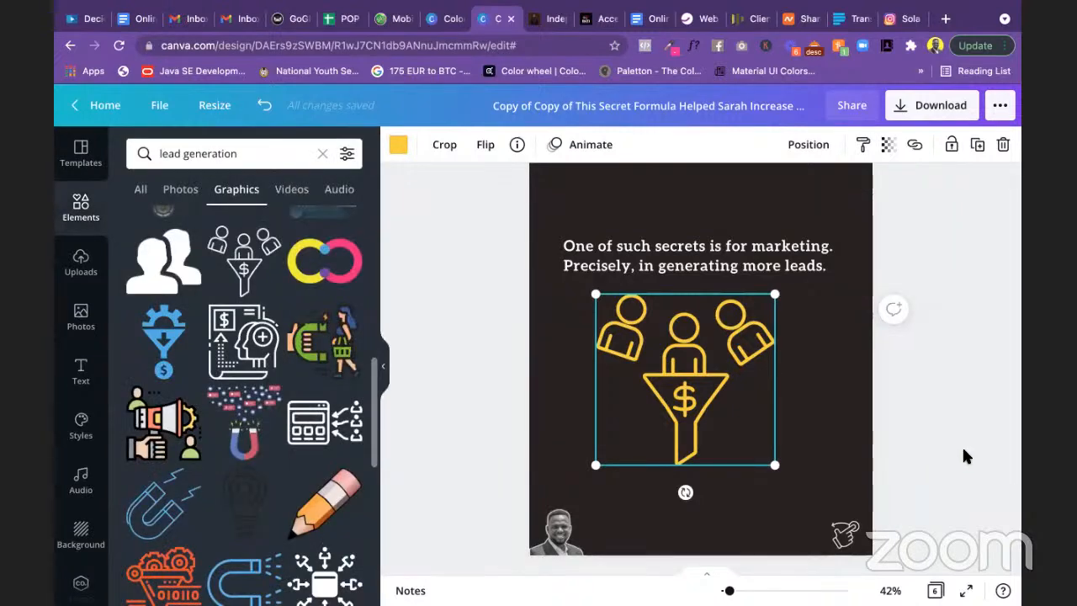
Step: Select 'generating more leads' in the slide 3 heading and apply the yellow text colour
scroll(965, 452, "down", 3)
scroll(965, 452, "up", 3)
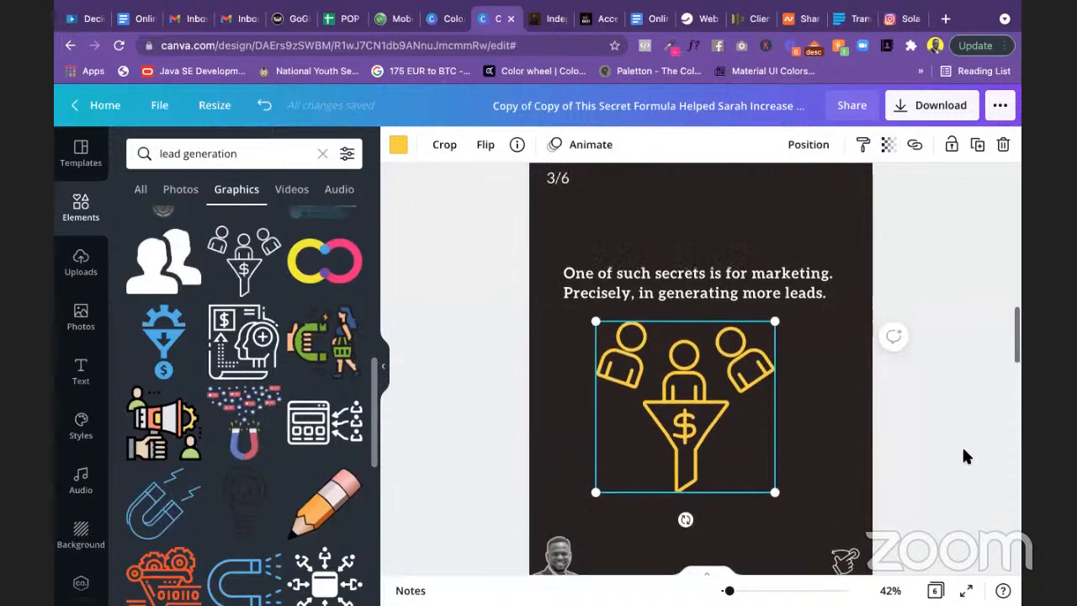
scroll(963, 449, "up", 1)
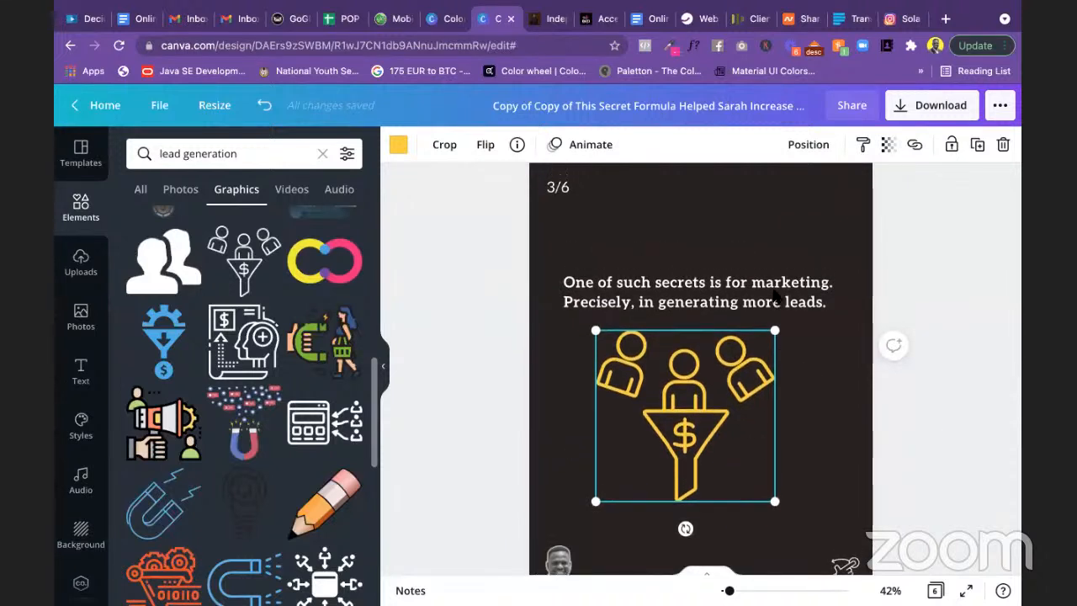
left_click(665, 309)
double_click(664, 308)
left_click(663, 305)
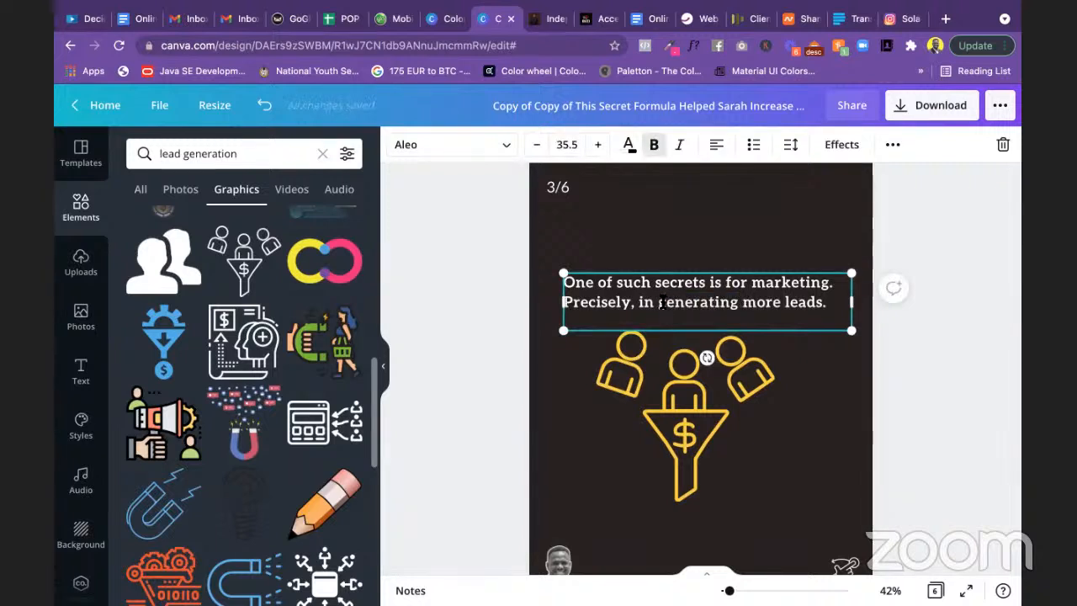
left_click_drag(760, 300, 816, 300)
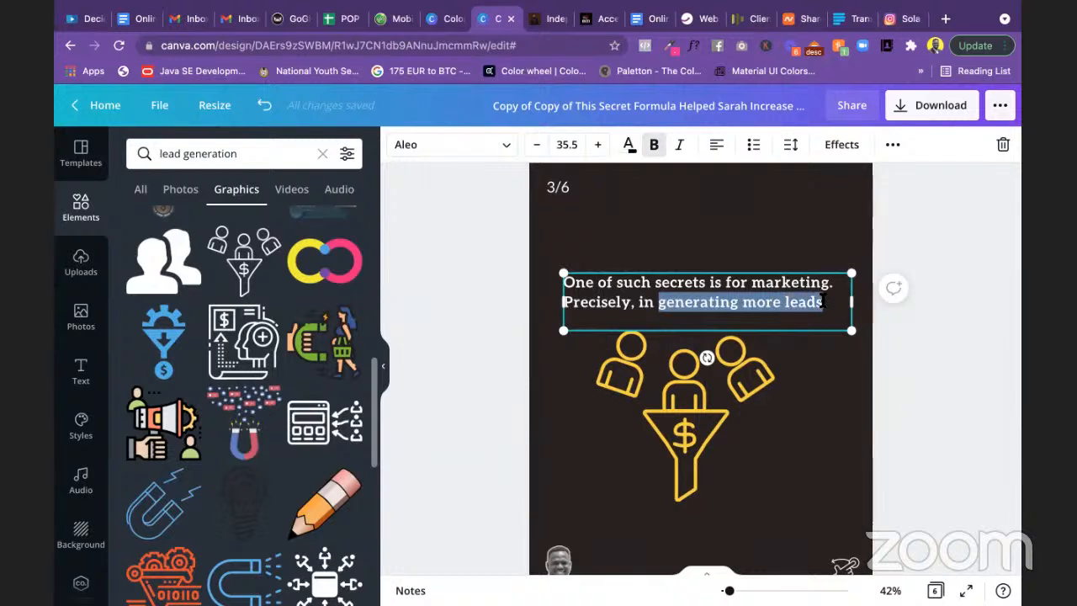
left_click(628, 143)
left_click(277, 266)
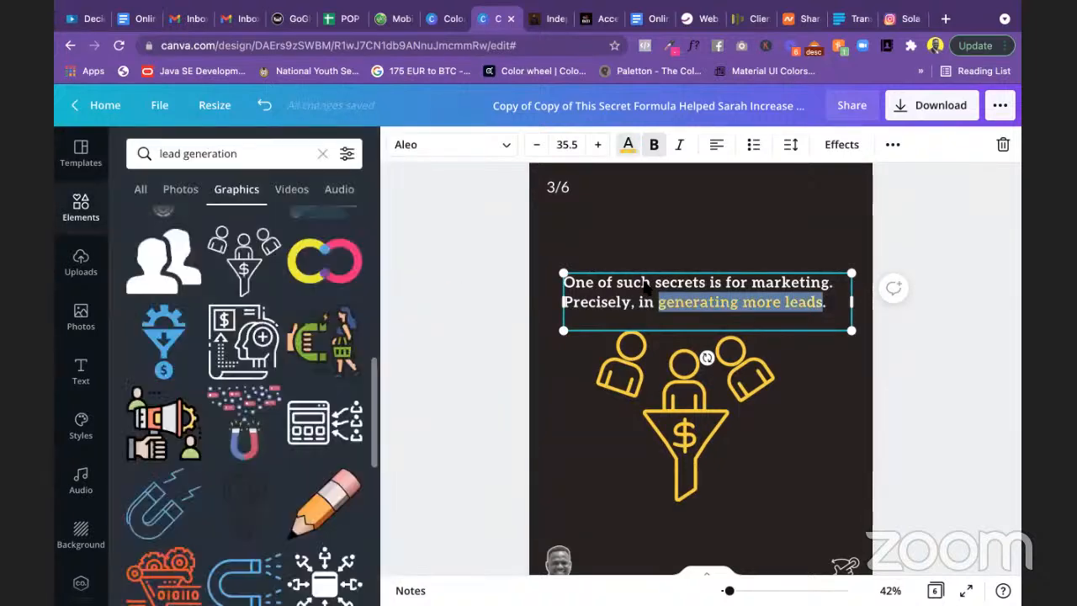
left_click(943, 385)
scroll(943, 387, "up", 1)
scroll(943, 387, "down", 6)
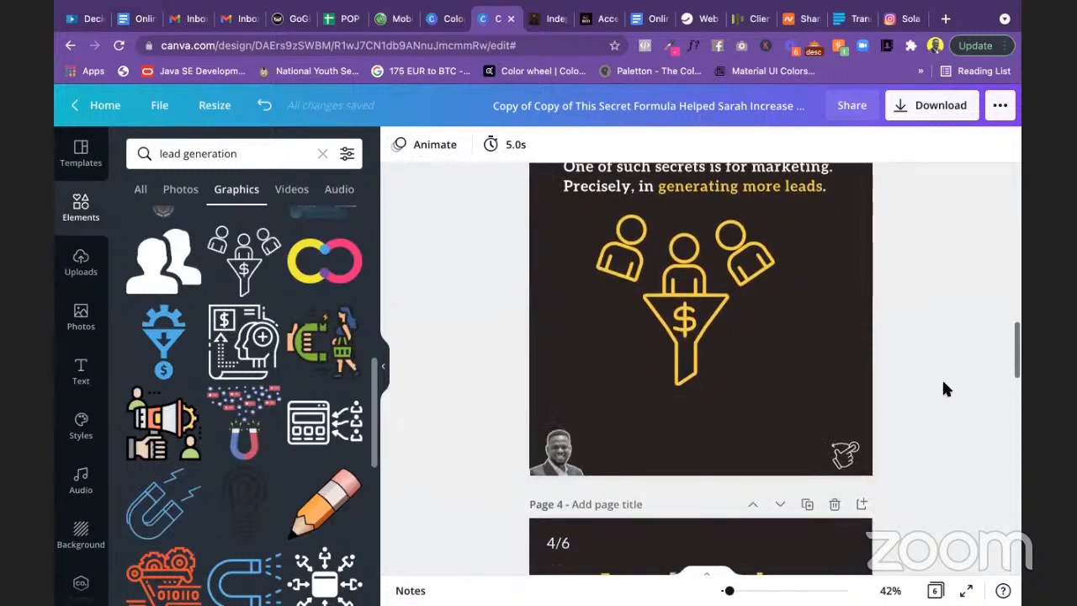
scroll(943, 388, "down", 5)
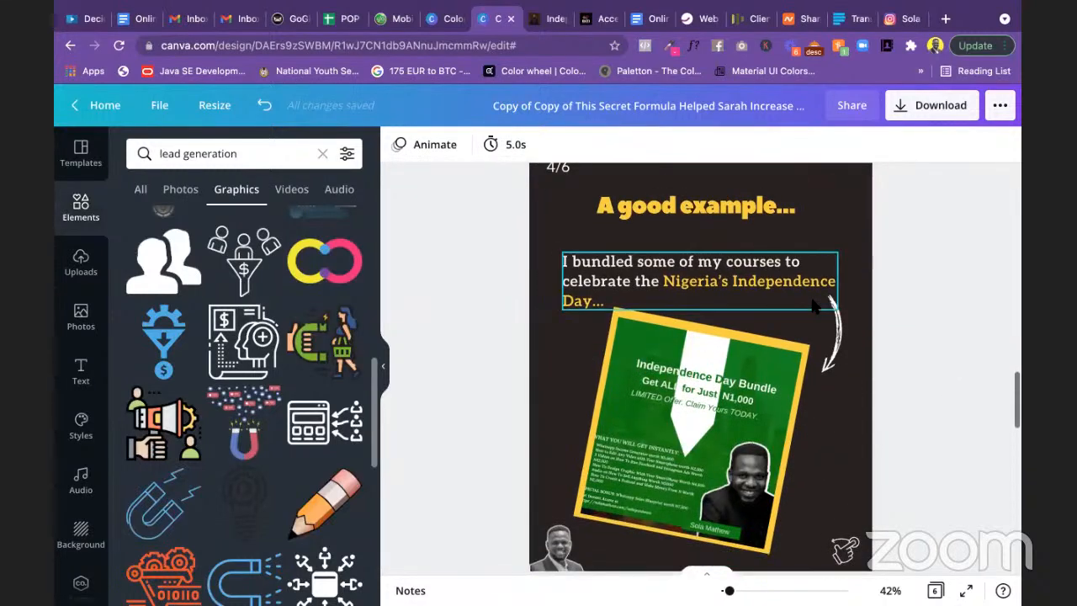
Step: In the Instagram Posts note, retype 'quality' as 'QUALITY', then go back to Canva
key("super+Tab")
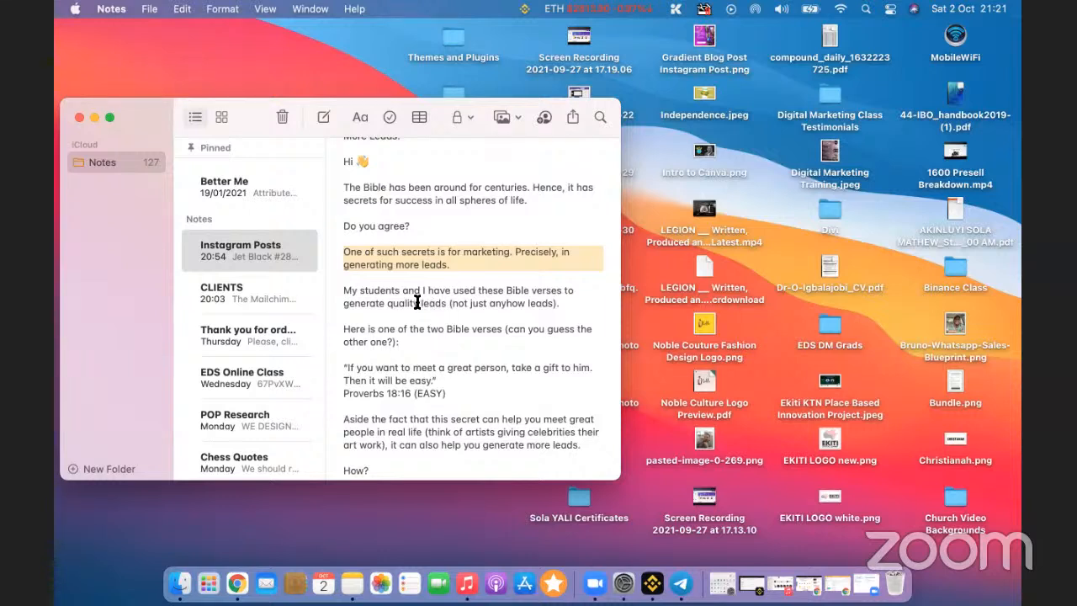
left_click_drag(419, 304, 390, 305)
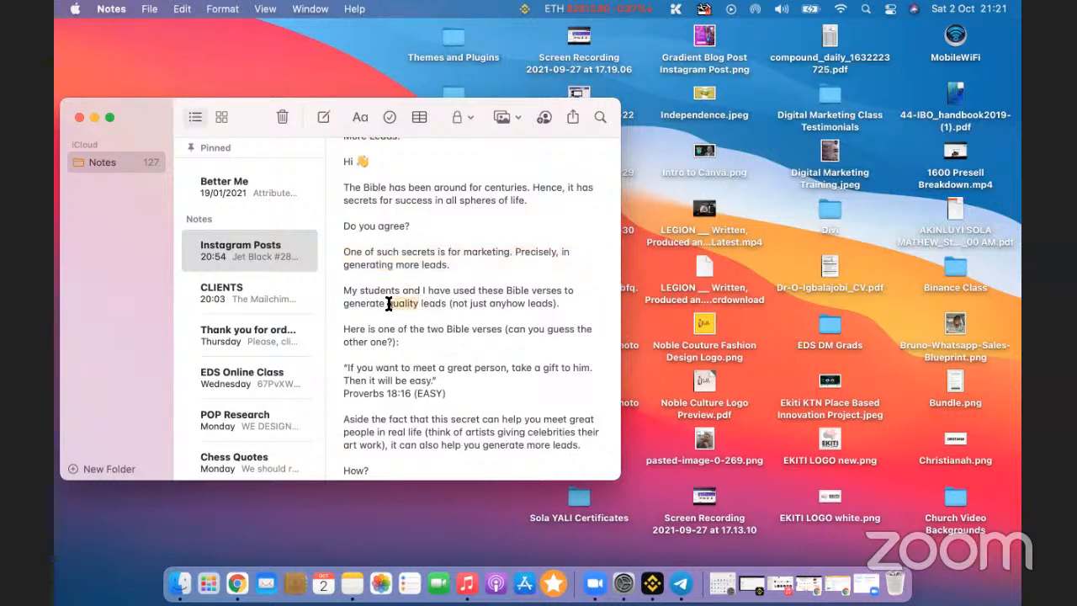
type("QUALITY")
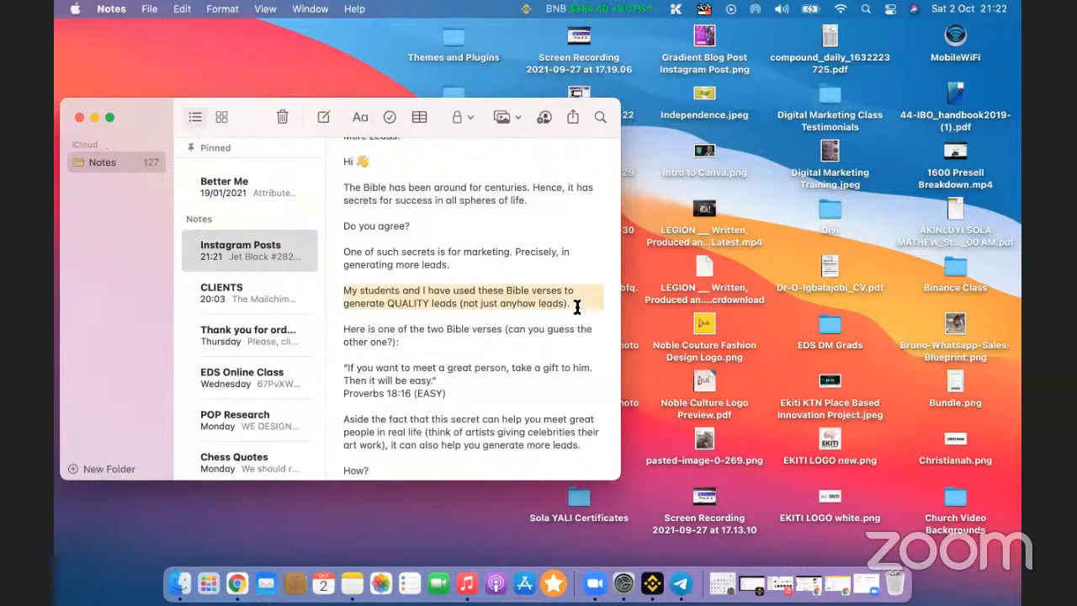
key("ctrl+Right")
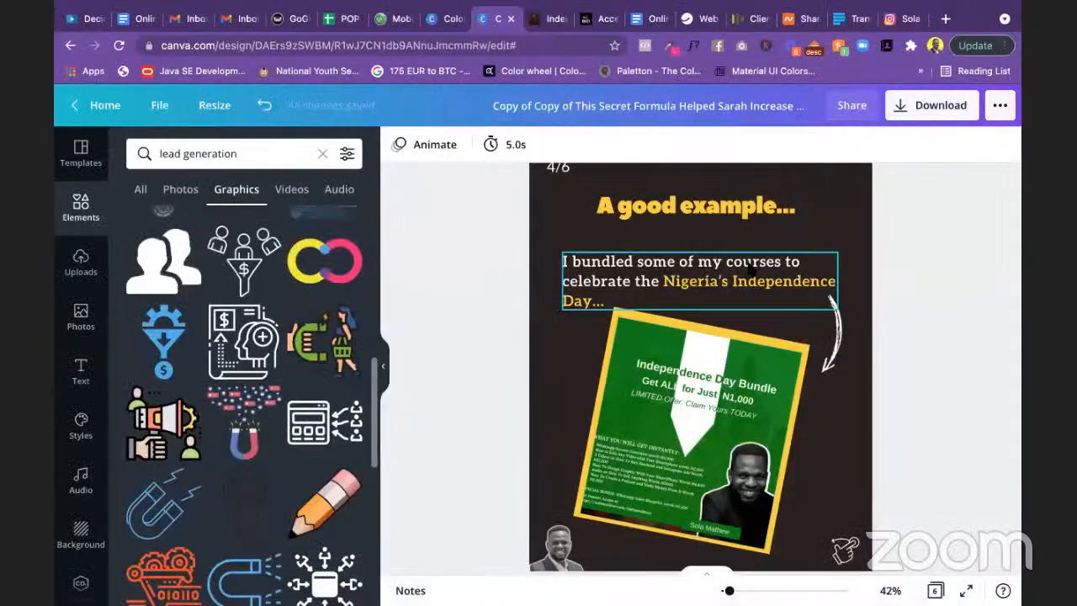
Step: Paste the students sentence into slide 4's paragraph, then delete that paragraph box
scroll(752, 277, "up", 1)
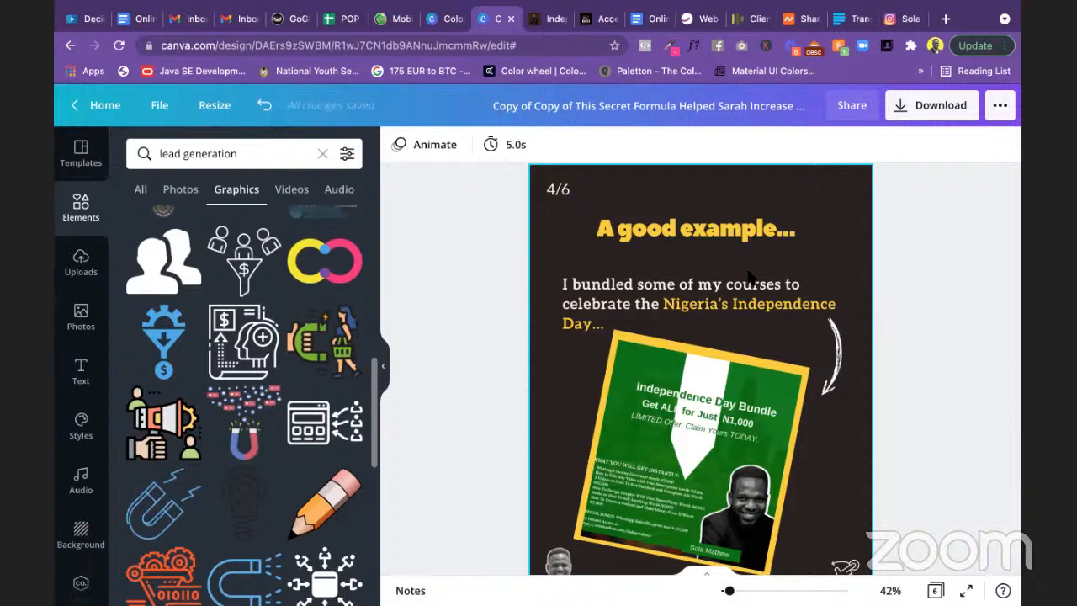
left_click(695, 308)
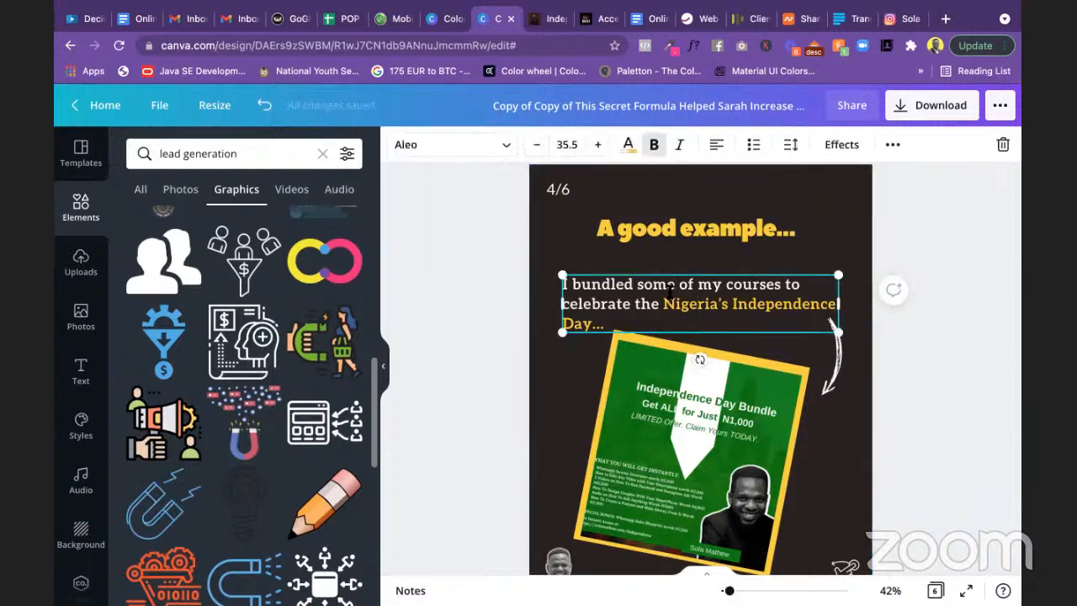
double_click(669, 288)
type("My students and I have used these Bible verses to generate QUALITY leads (not just anyhow leads).")
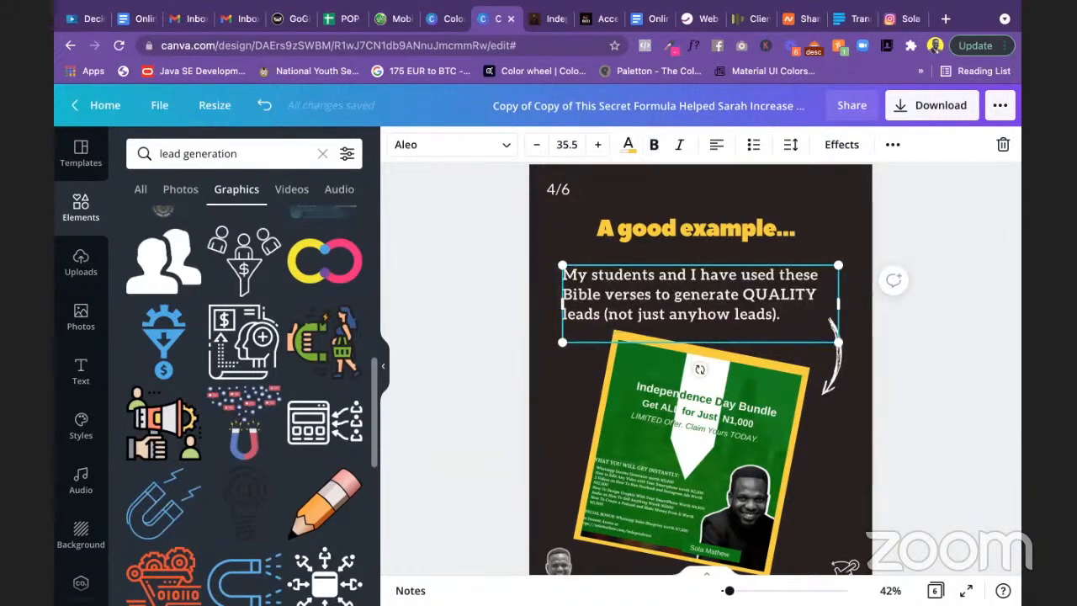
left_click(951, 289)
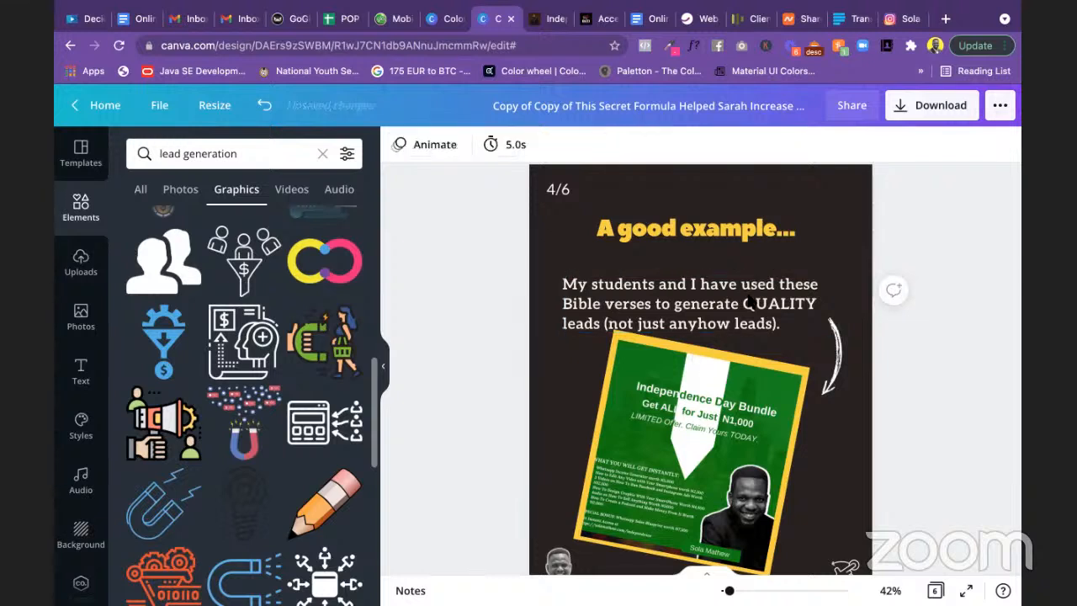
left_click(747, 304)
key("Delete")
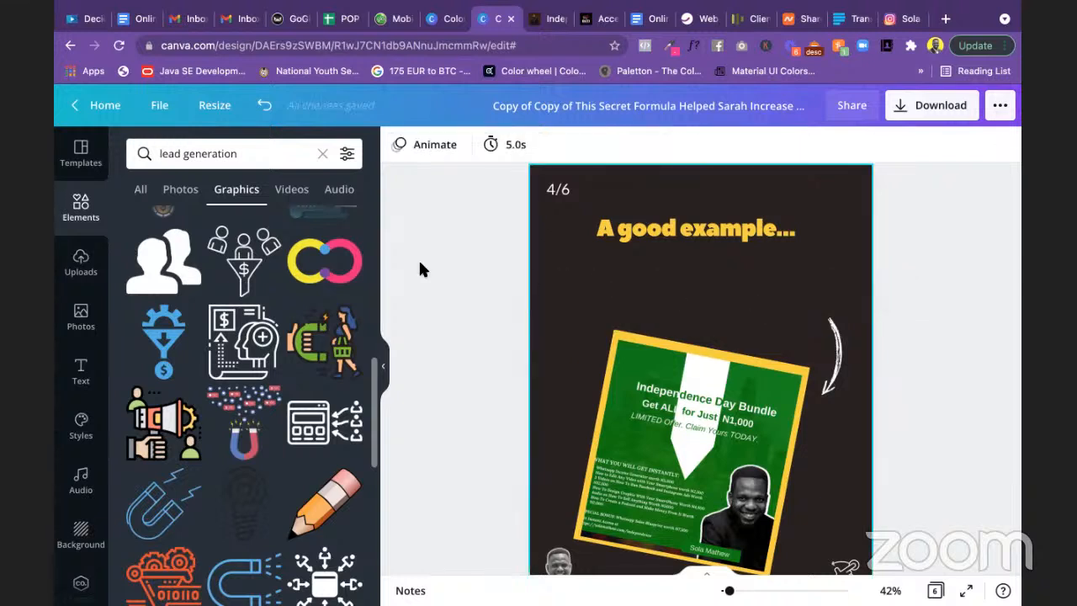
Step: Add the THEO & KATE / BABY BOY! text combination and move it up the slide
left_click(83, 367)
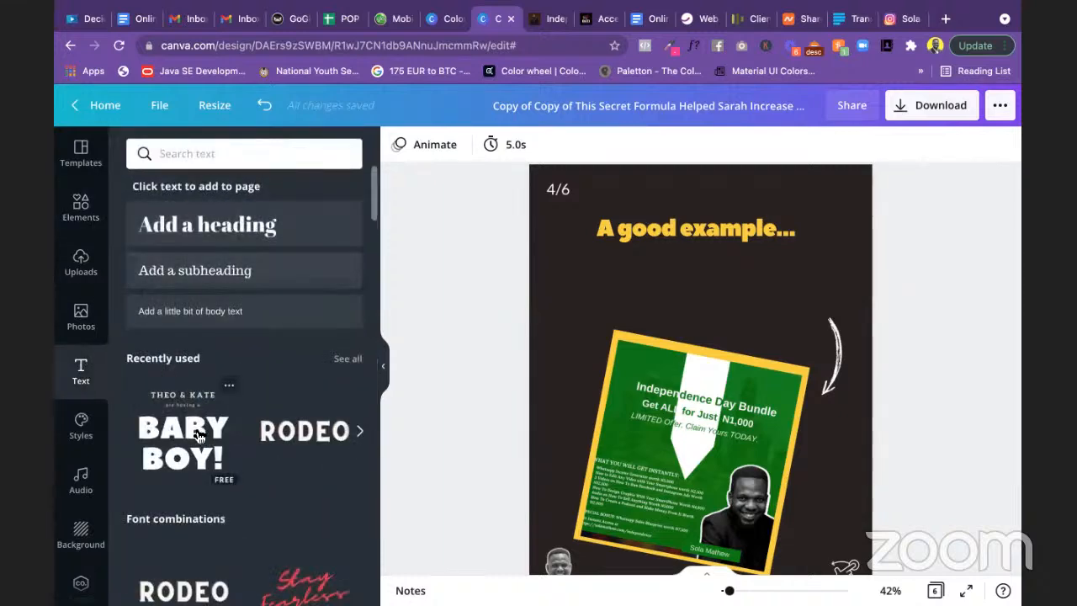
left_click(195, 433)
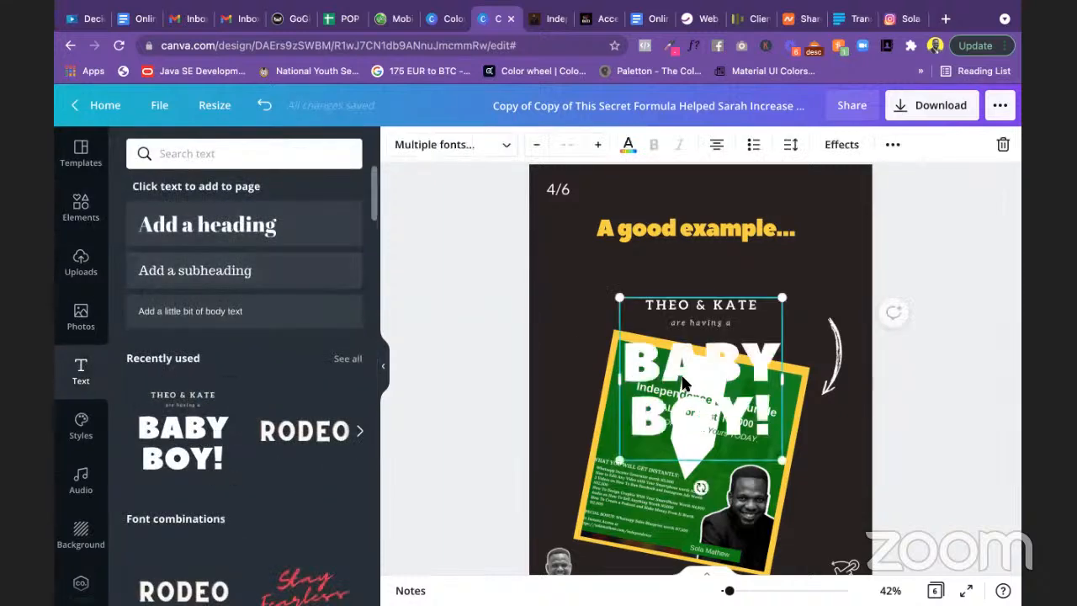
left_click_drag(686, 383, 682, 324)
Step: Delete the green promo image and the leftover yellow rectangle from slide 4
left_click(694, 464)
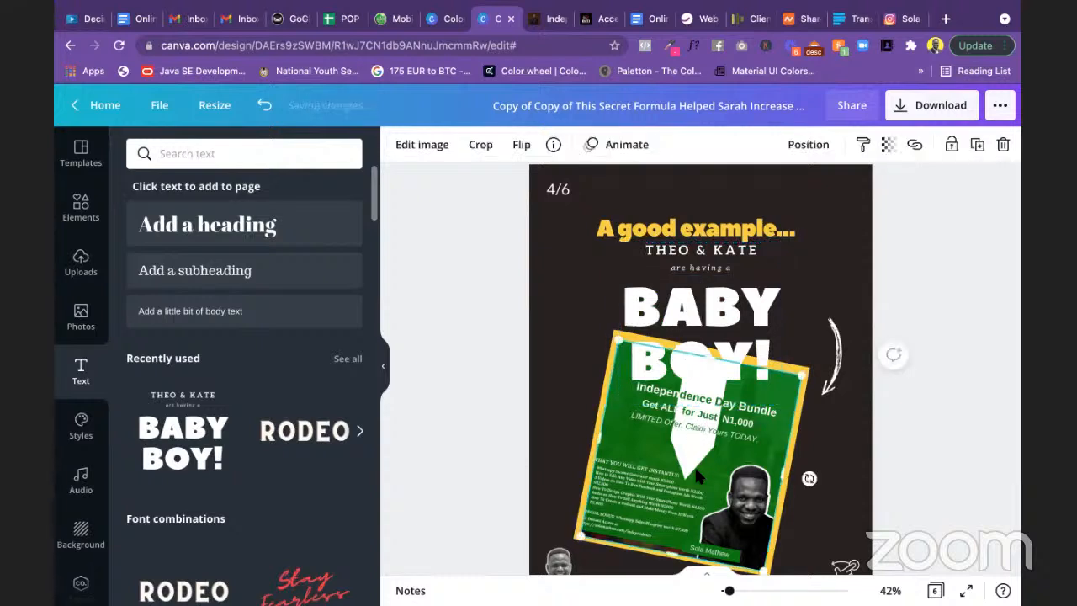
key("Delete")
left_click(694, 476)
key("Delete")
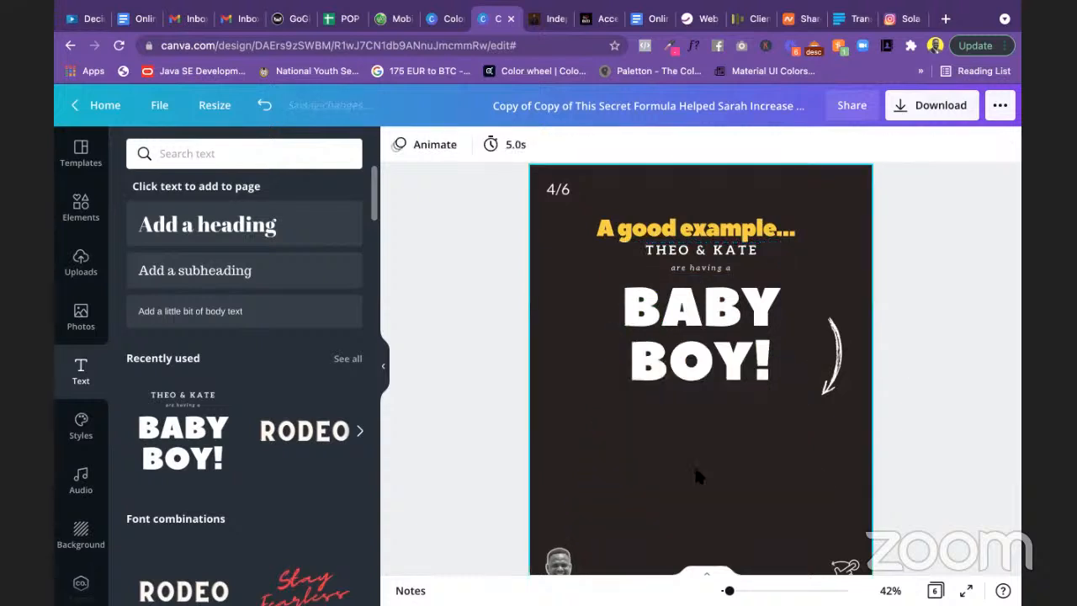
Step: Move the BABY BOY! text group slightly down and ungroup it into separate elements
left_click(725, 339)
left_click_drag(725, 339, 729, 384)
left_click(892, 144)
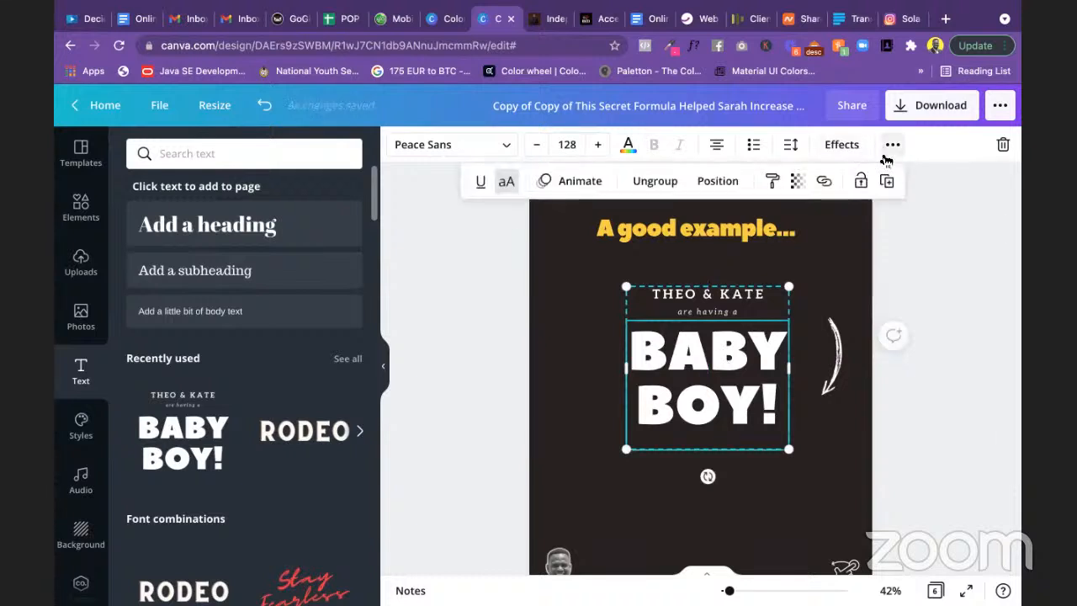
left_click(889, 181)
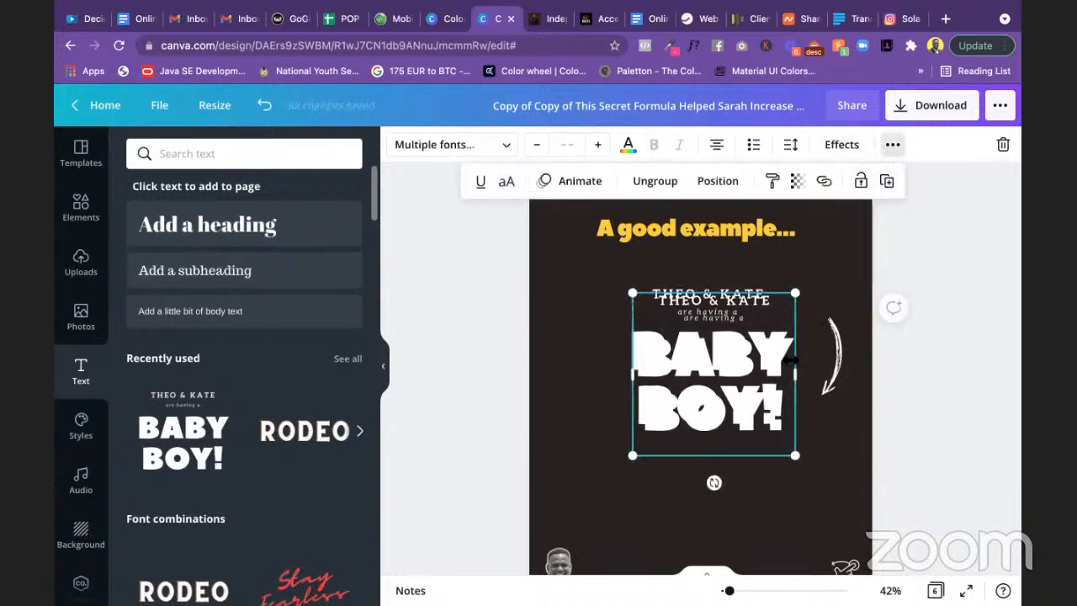
key("Delete")
left_click(757, 352)
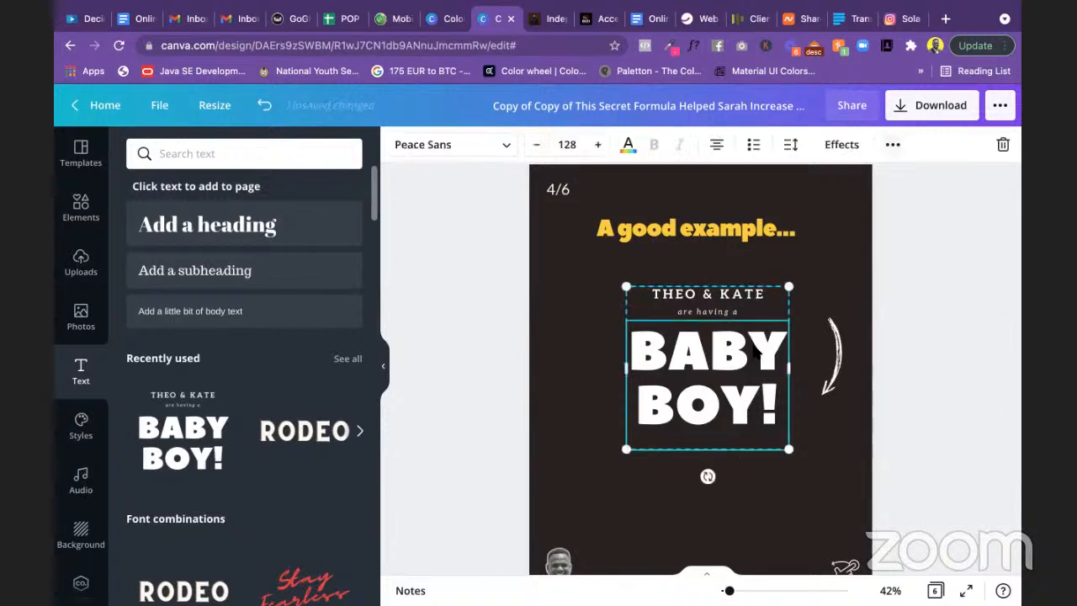
left_click(893, 144)
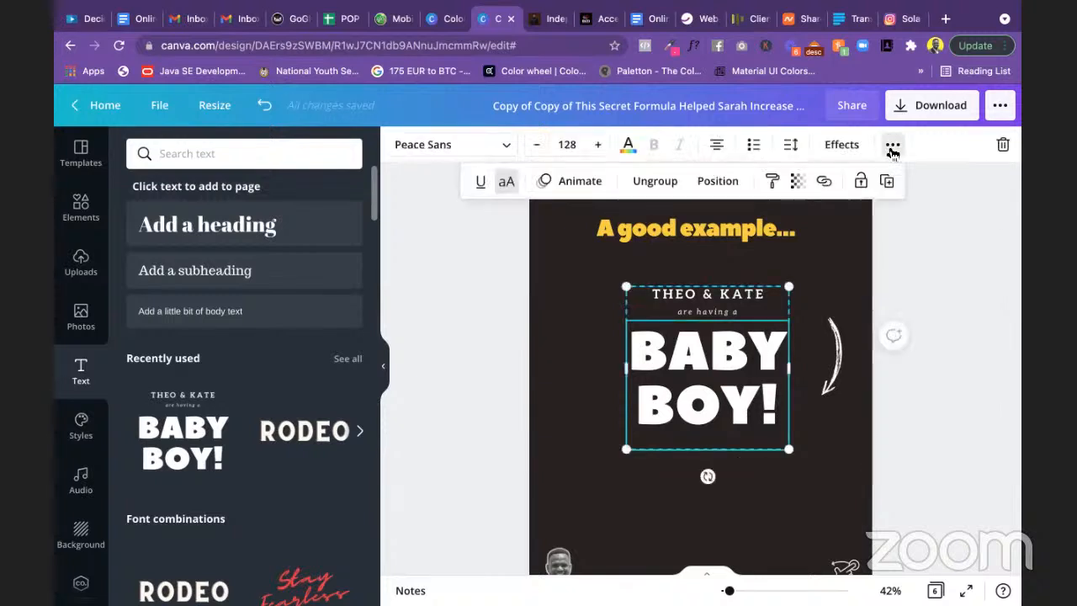
left_click(661, 183)
left_click(482, 308)
left_click(482, 308)
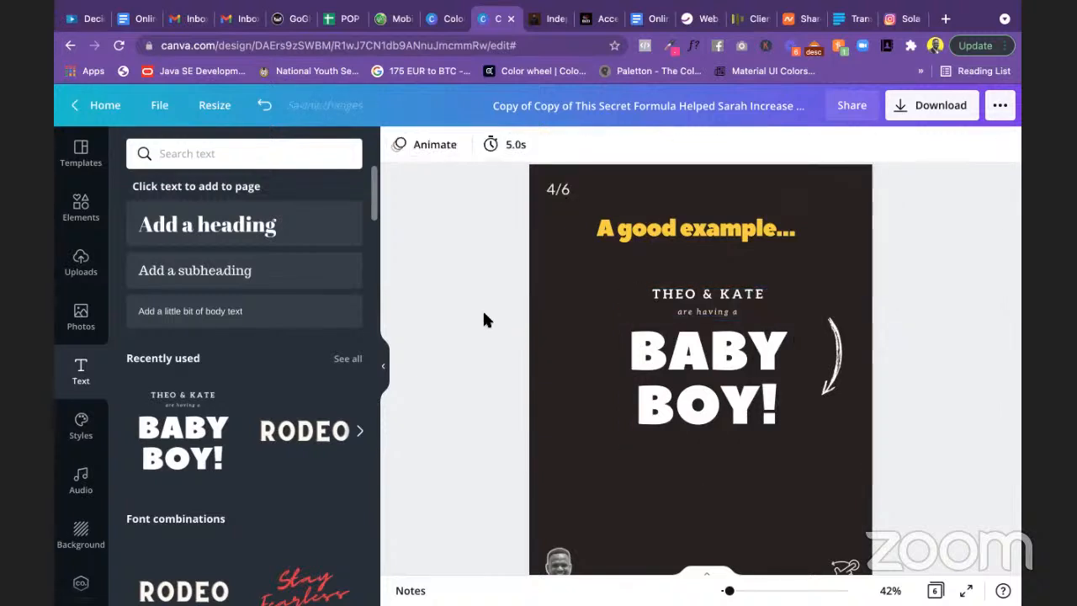
Step: Delete 'BABY BOY!' and 'are having a', then paste the paragraph over 'THEO & KATE'
left_click(734, 353)
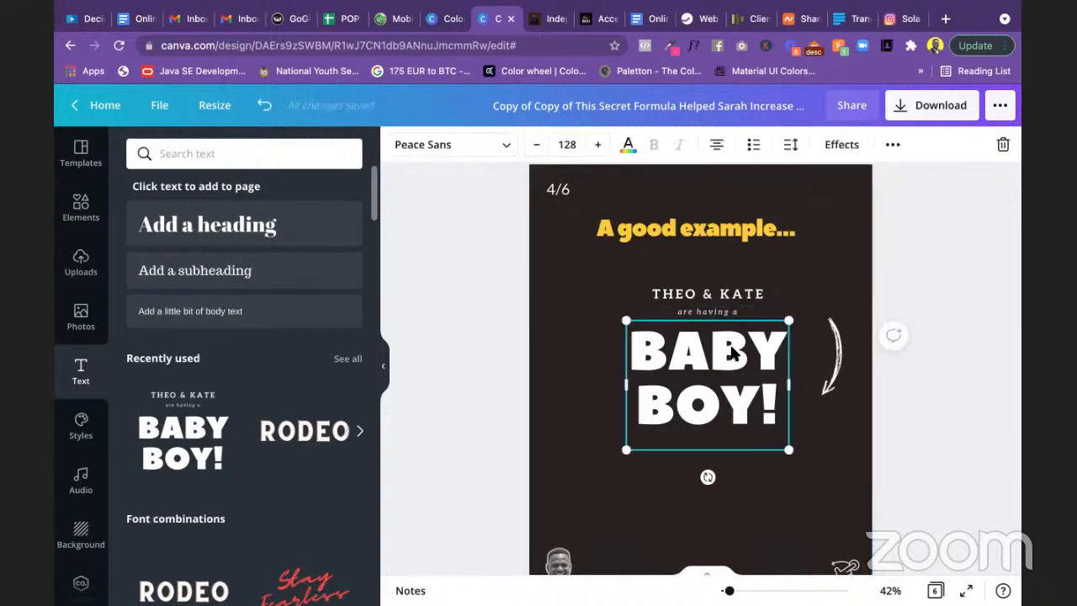
key("Delete")
left_click(715, 314)
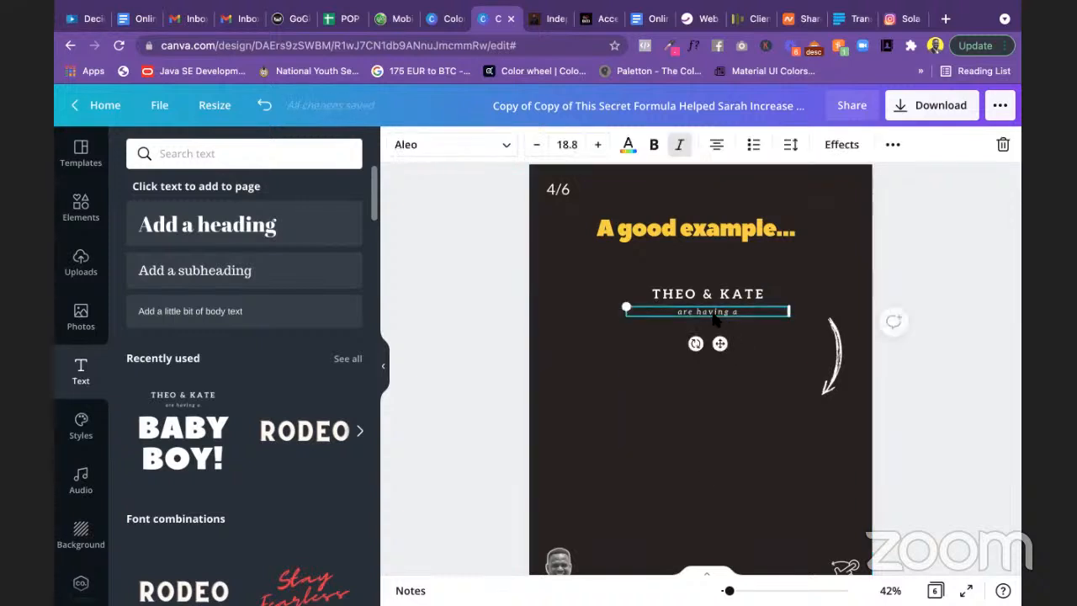
key("Delete")
left_click(703, 295)
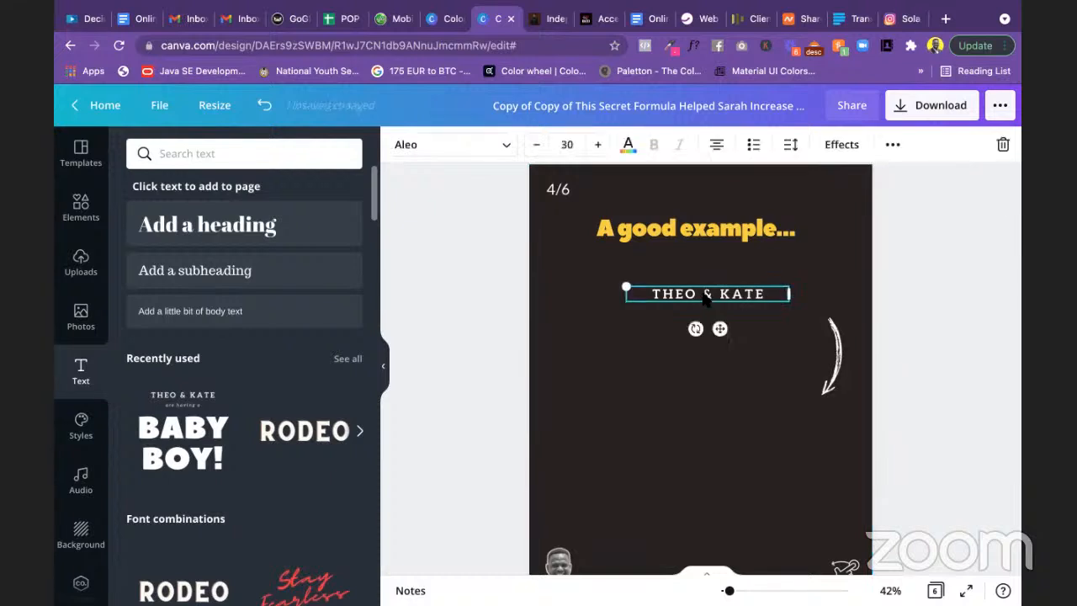
left_click(704, 294)
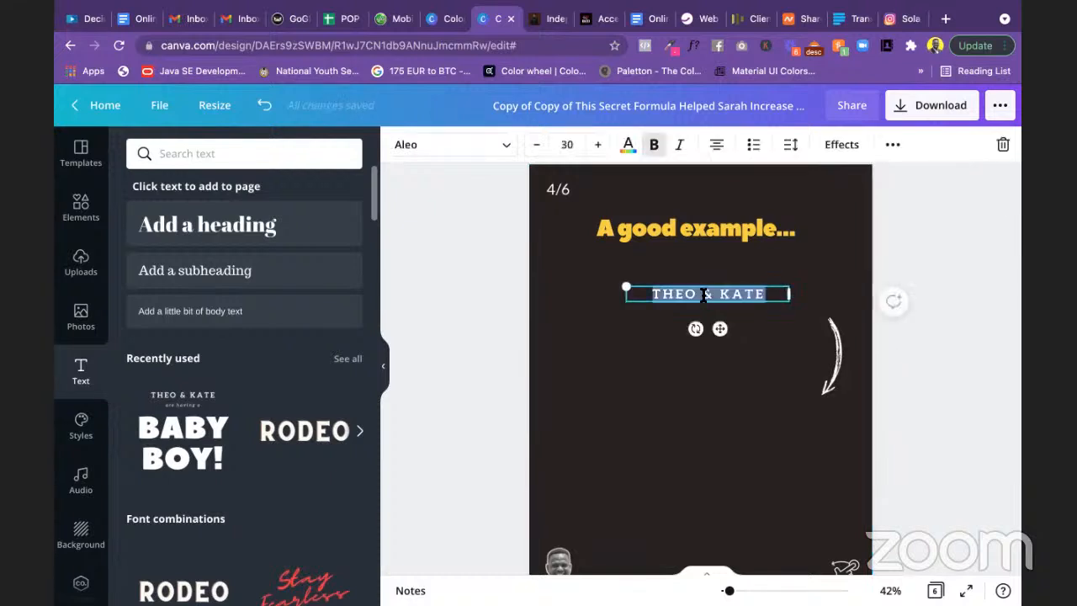
type("MY STUDENTS AND I HAVE USED THESE BIBLE VERSES TO GENERATE QUALITY LEADS (NOT JUST ANYHOW LEADS).")
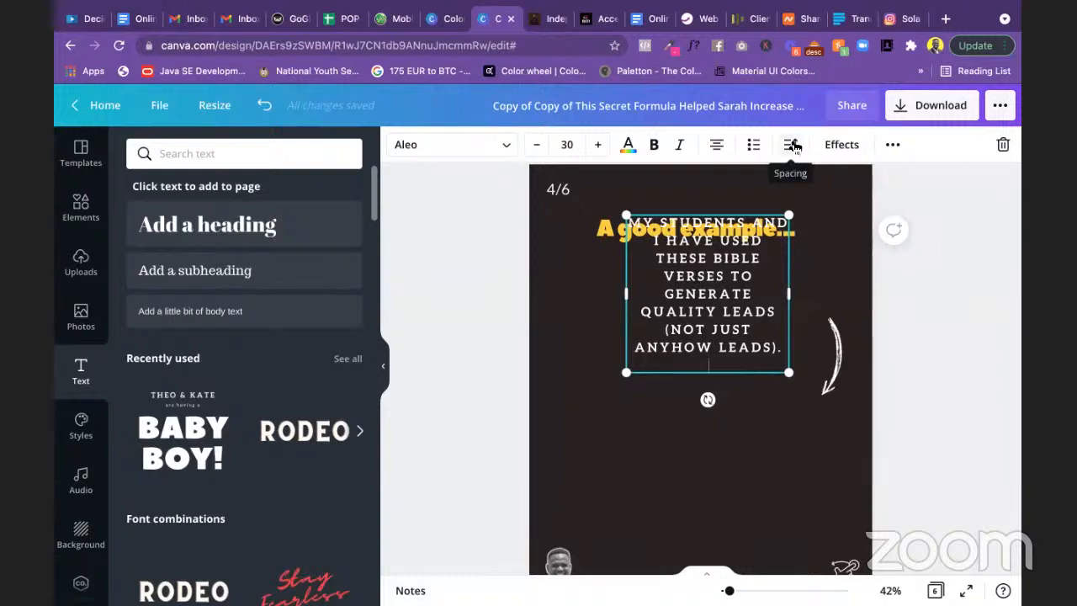
Step: Turn off all caps so the slide 4 paragraph shows in mixed case
left_click(893, 147)
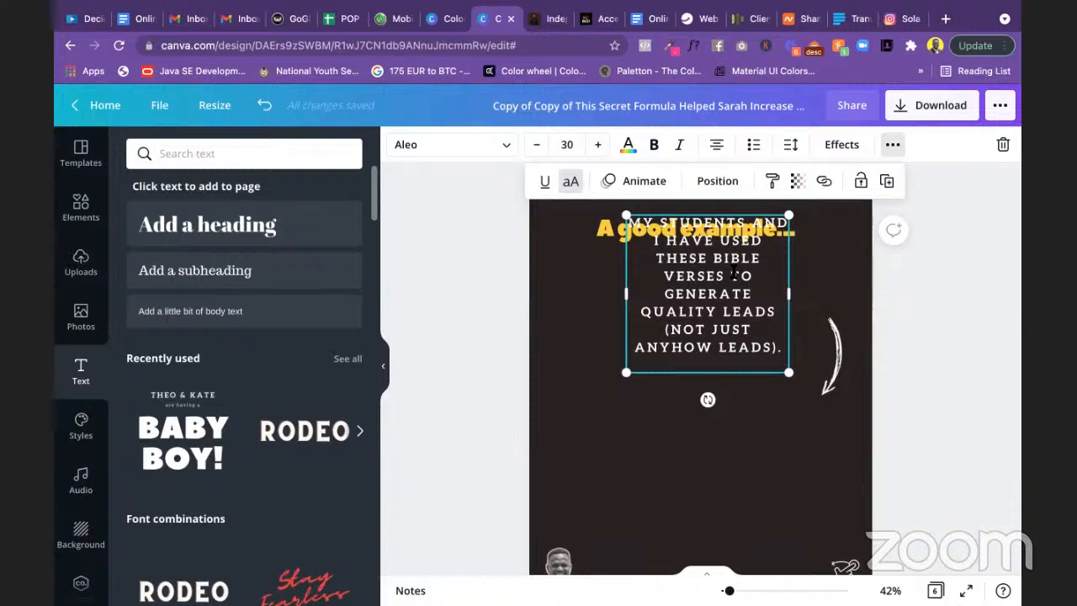
left_click(576, 183)
left_click(694, 294)
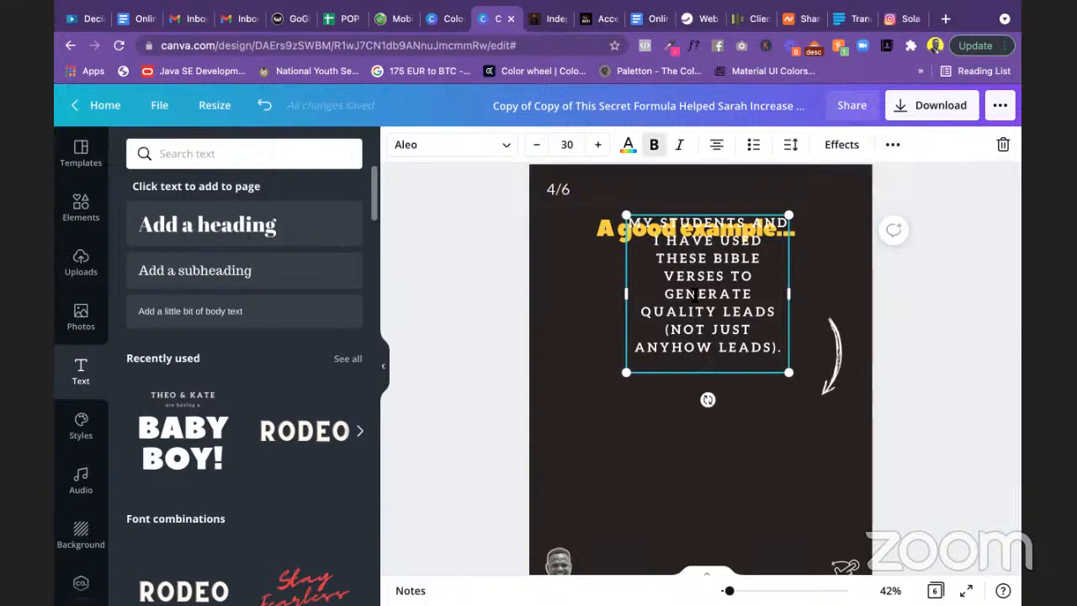
key("super+a")
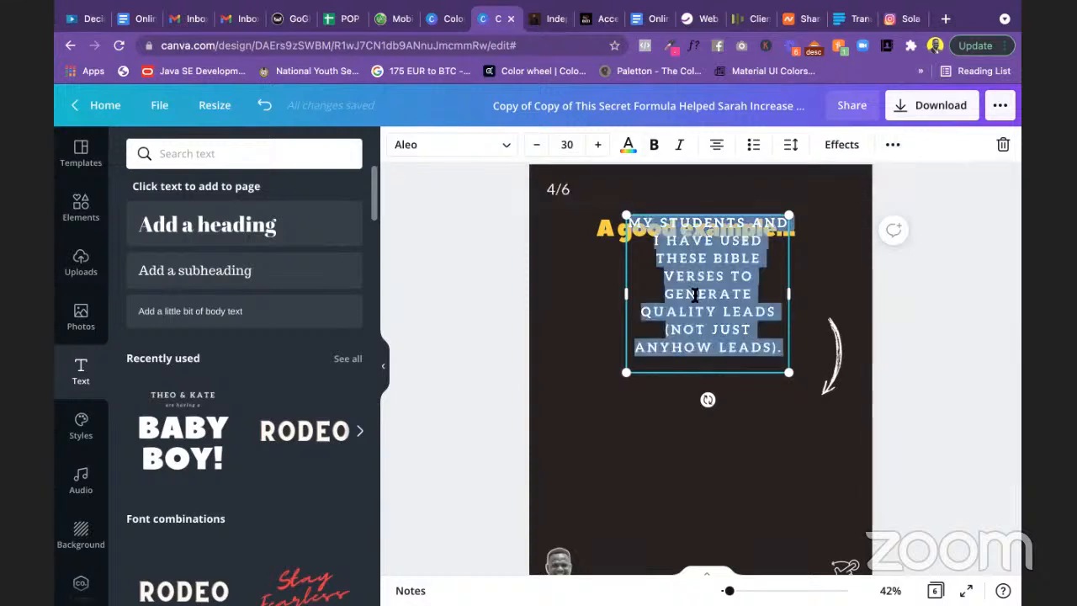
left_click(893, 145)
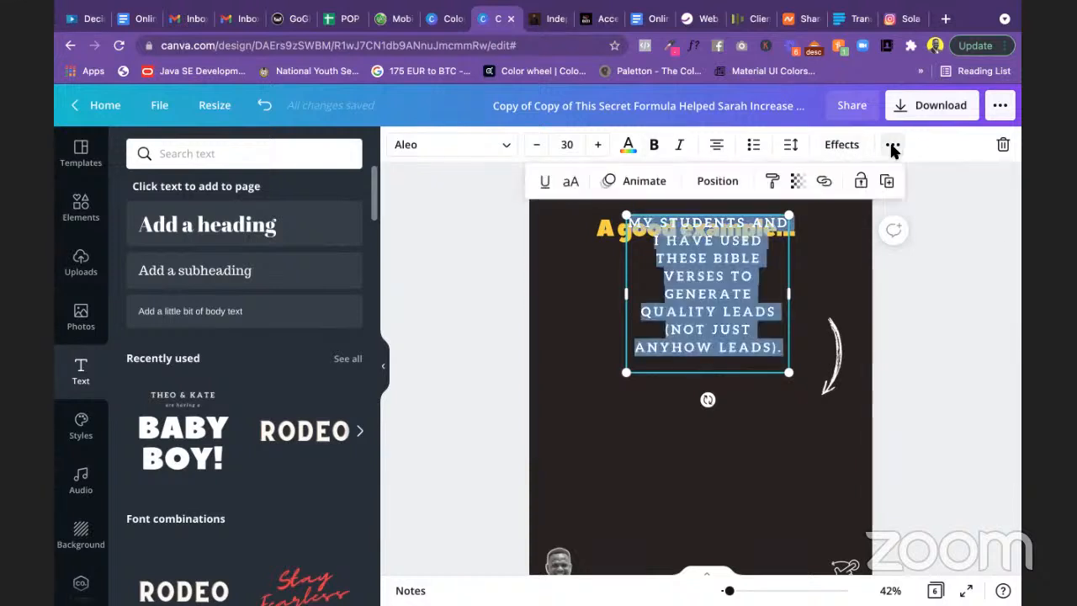
left_click(571, 184)
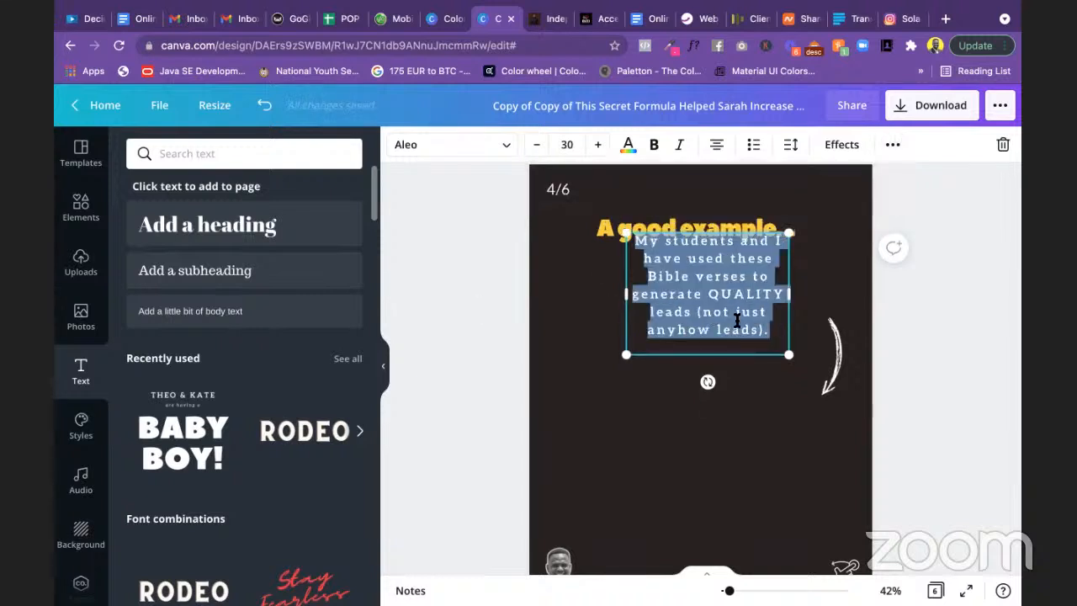
left_click(911, 332)
Step: Reposition and widen the paragraph, then delete the 'A good example...' heading
left_click_drag(722, 292, 708, 324)
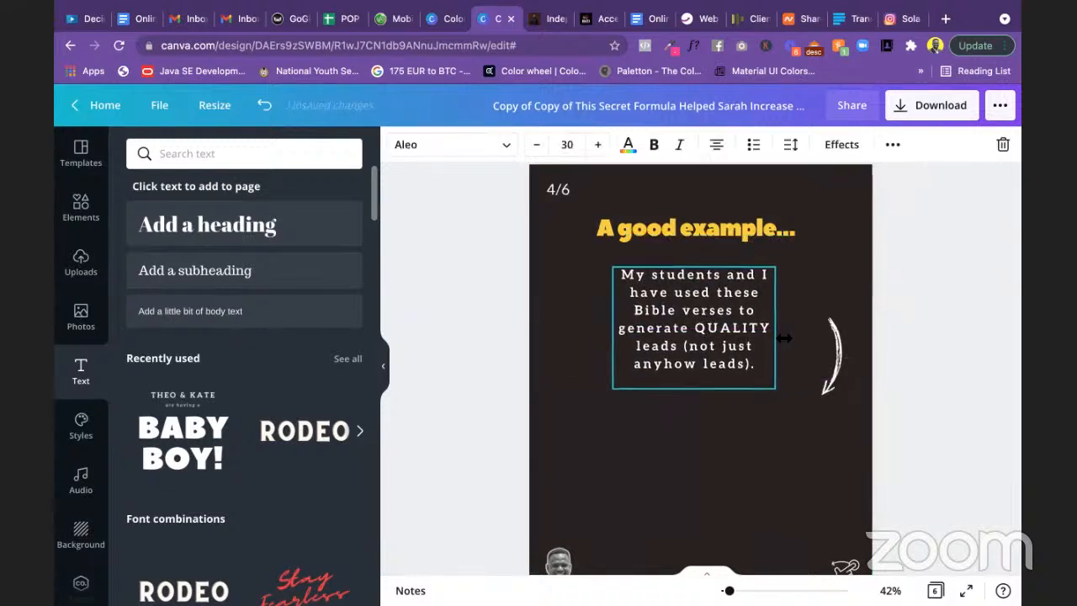
left_click_drag(775, 330, 722, 323)
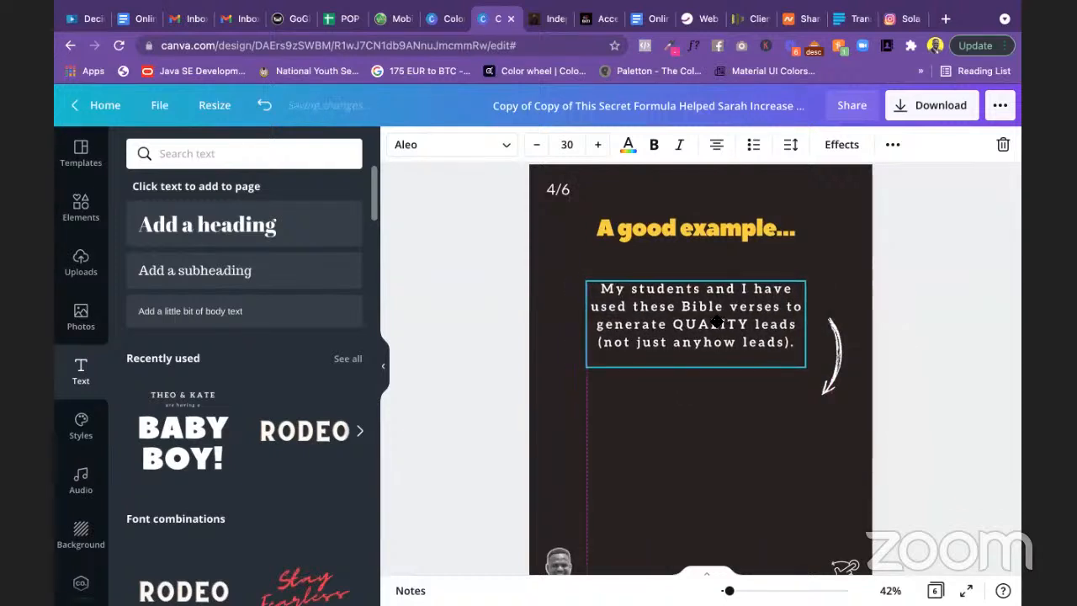
left_click(681, 241)
left_click_drag(680, 241, 683, 263)
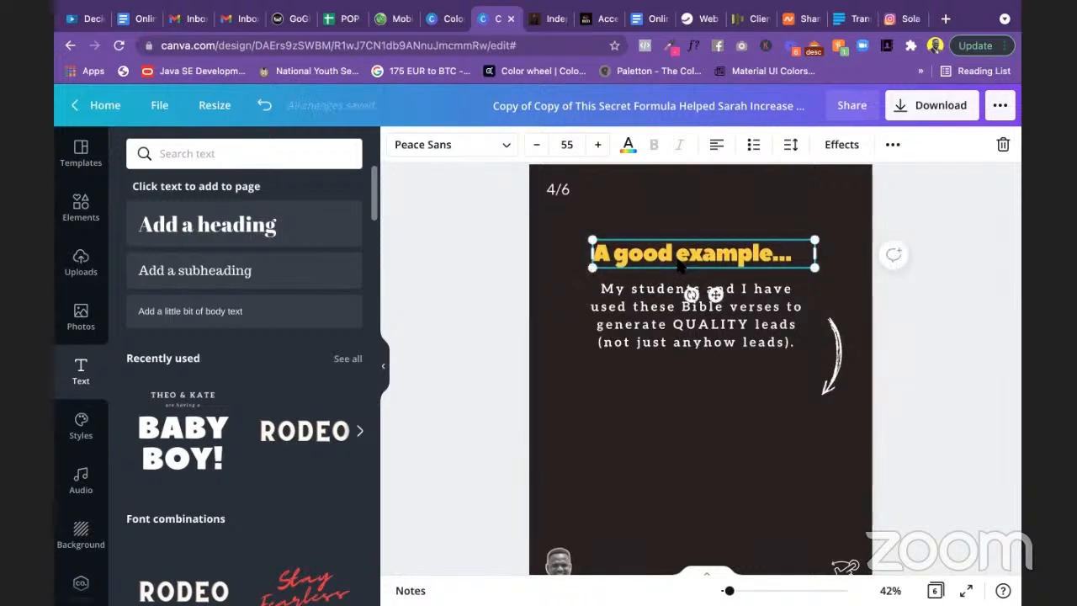
key("Delete")
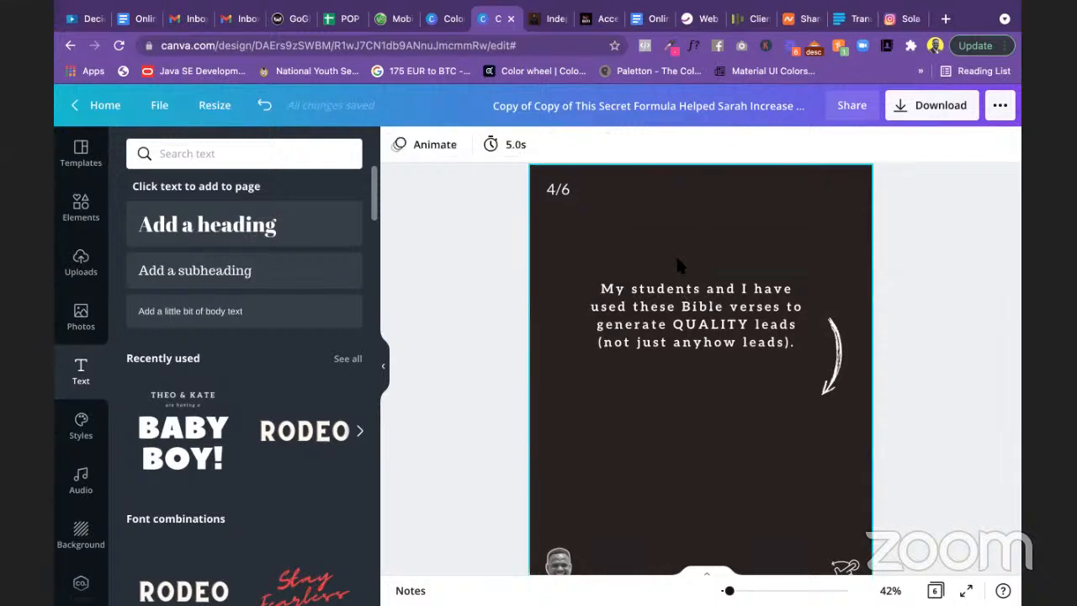
Step: Move the paragraph further down the slide and widen its box on both sides
left_click(709, 343)
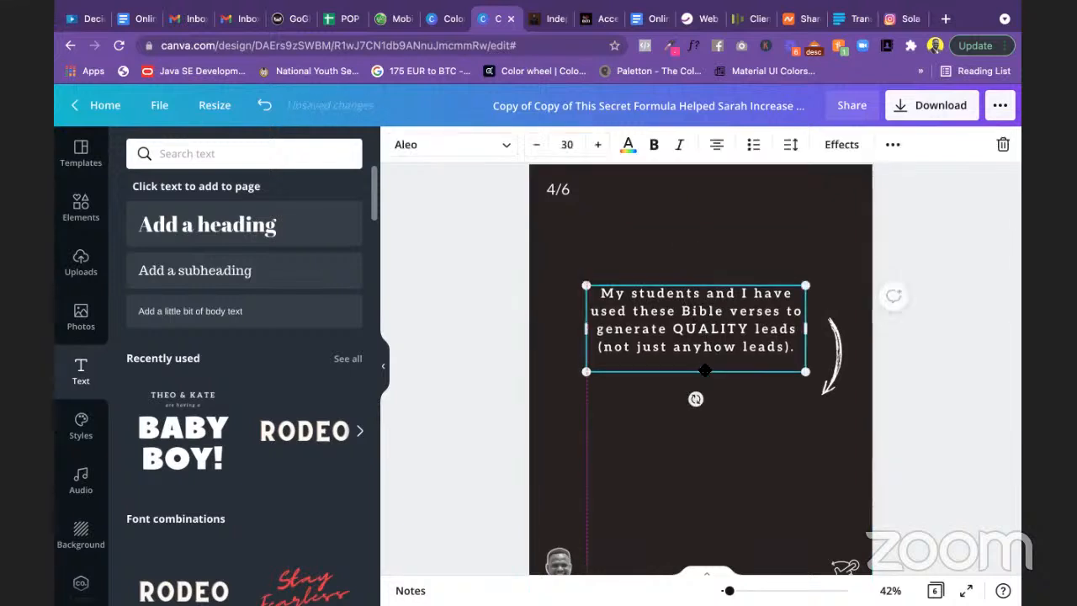
left_click_drag(709, 343, 707, 386)
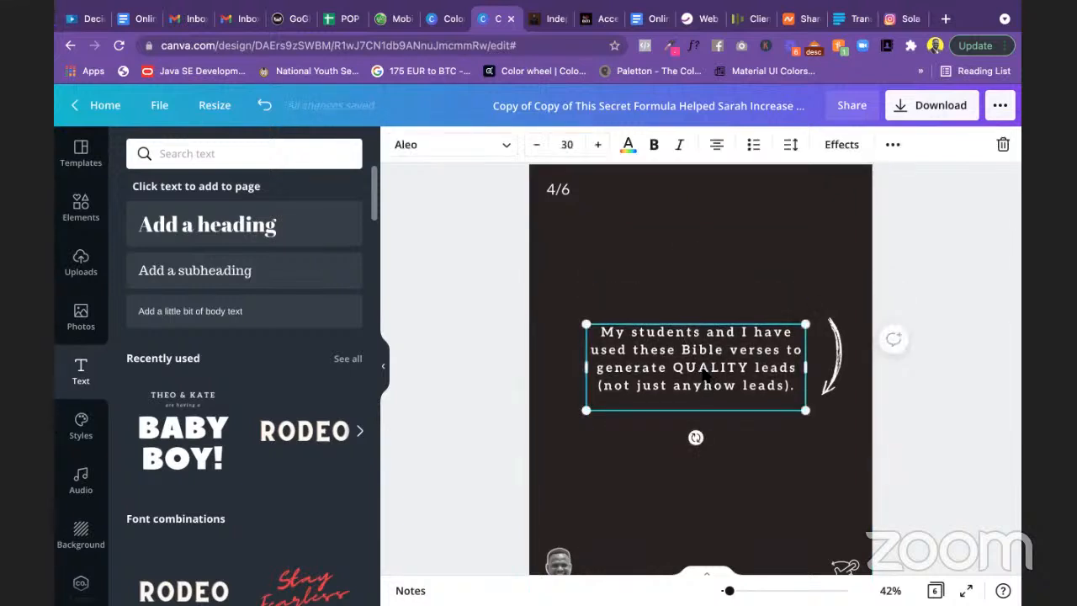
left_click_drag(587, 365, 564, 364)
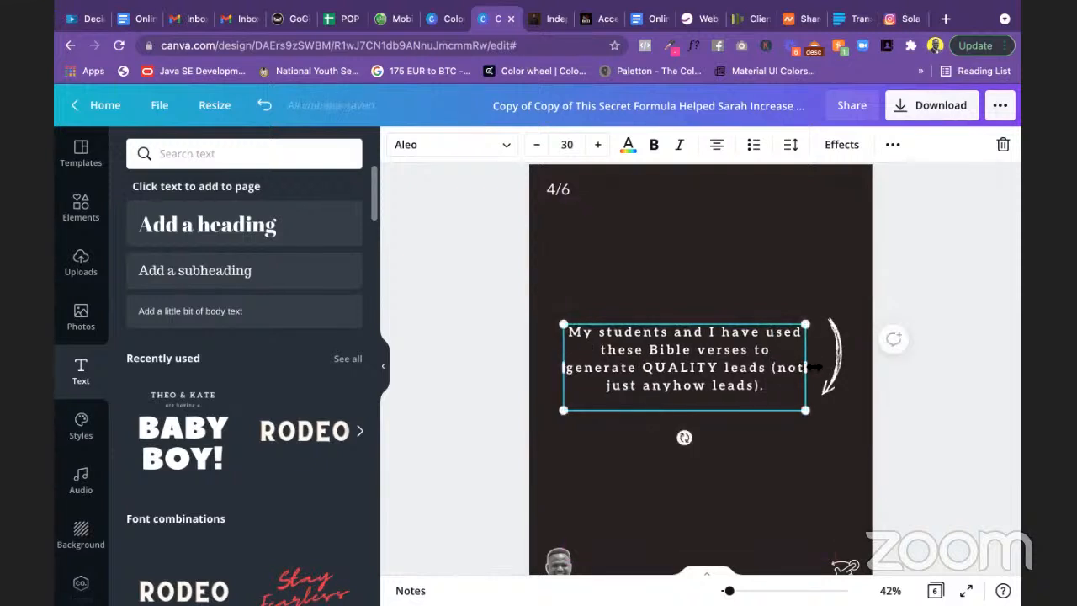
left_click_drag(813, 366, 815, 367)
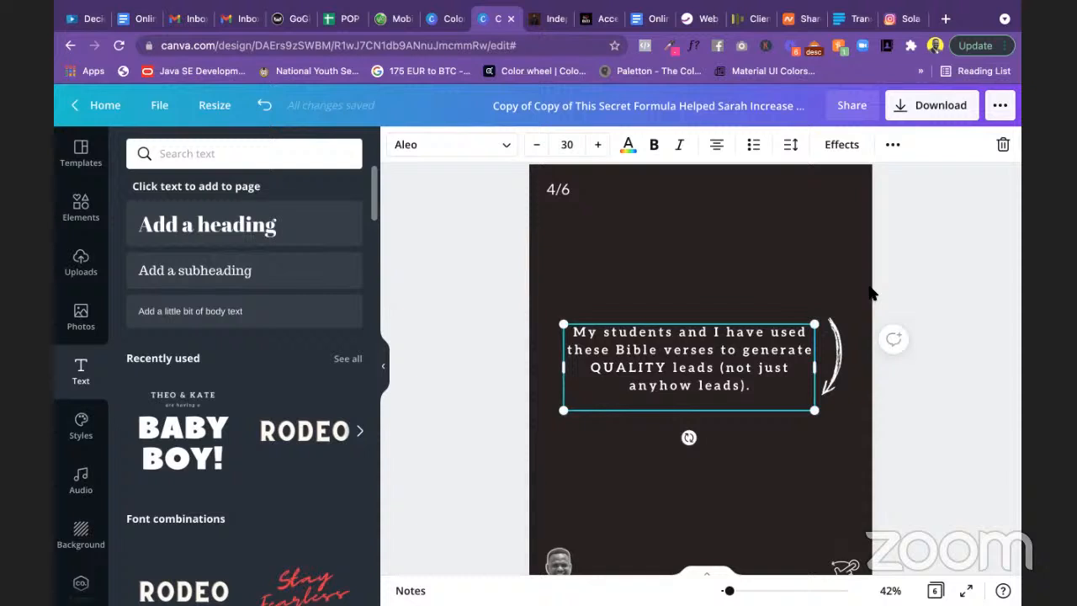
left_click(928, 277)
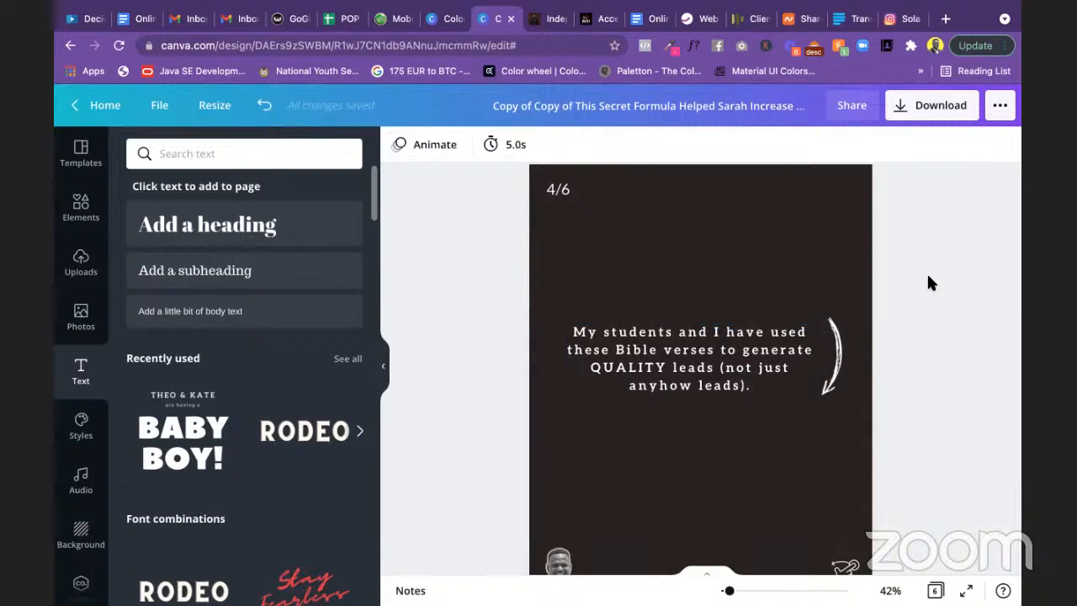
left_click(721, 357)
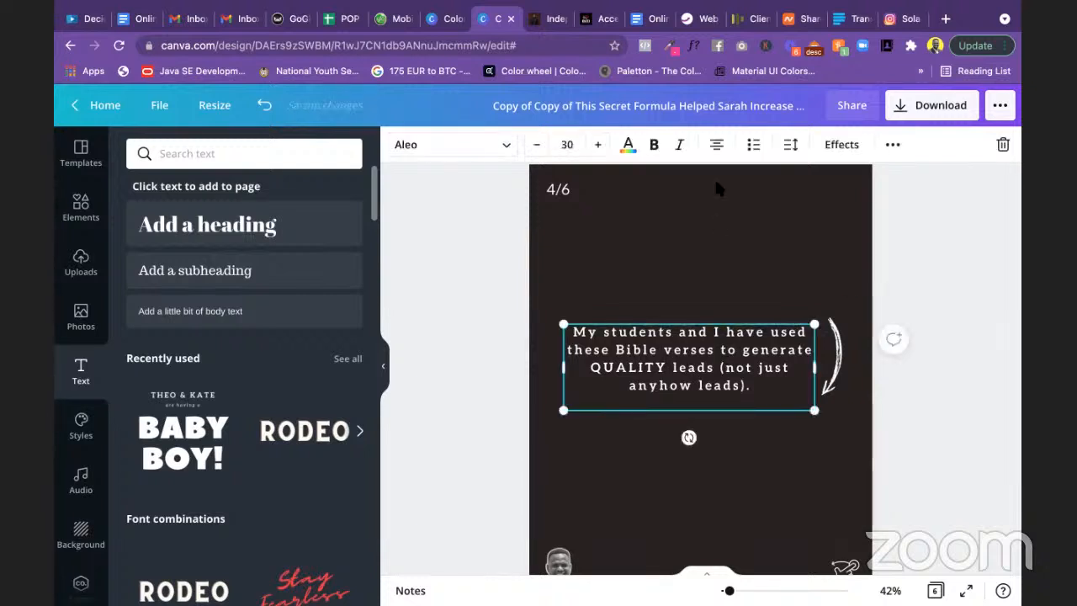
Step: Set the slide 4 paragraph's line spacing to 1.3 and letter spacing to 40
left_click(790, 146)
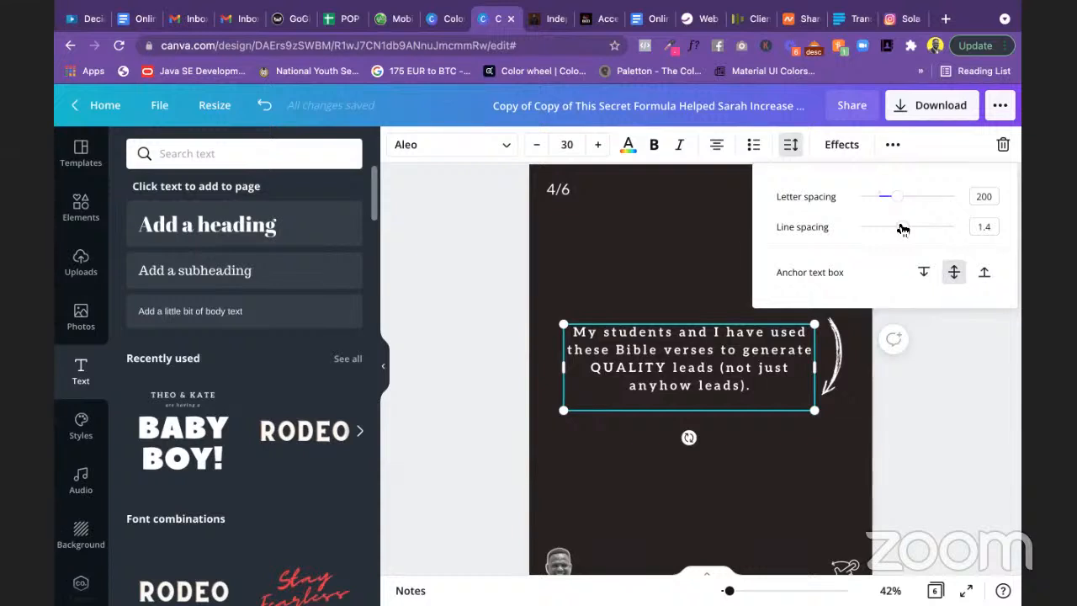
left_click_drag(902, 229, 892, 226)
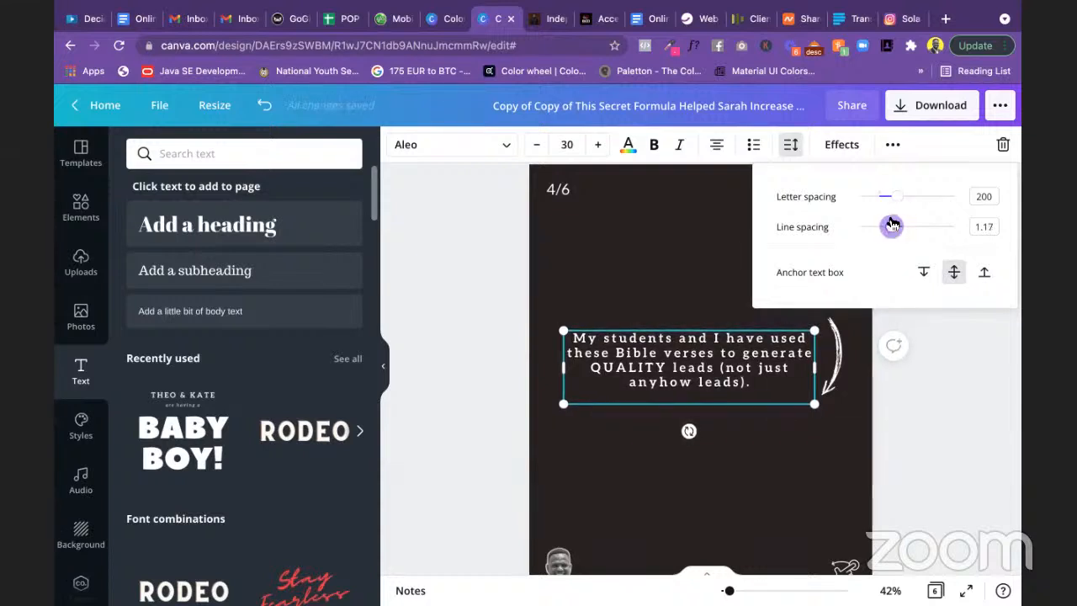
left_click(985, 224)
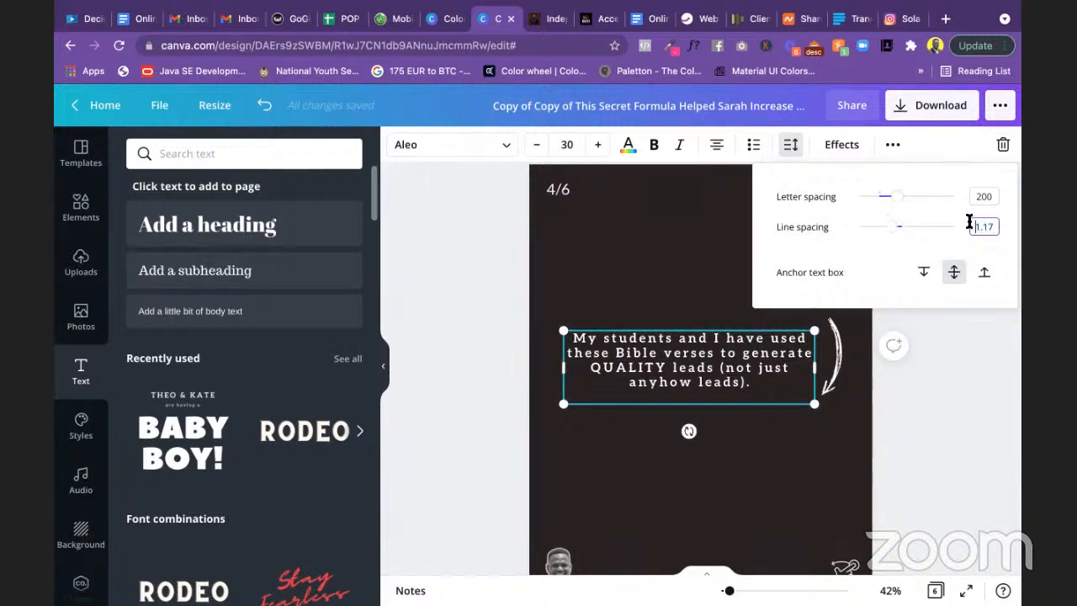
type("1.3")
left_click(974, 196)
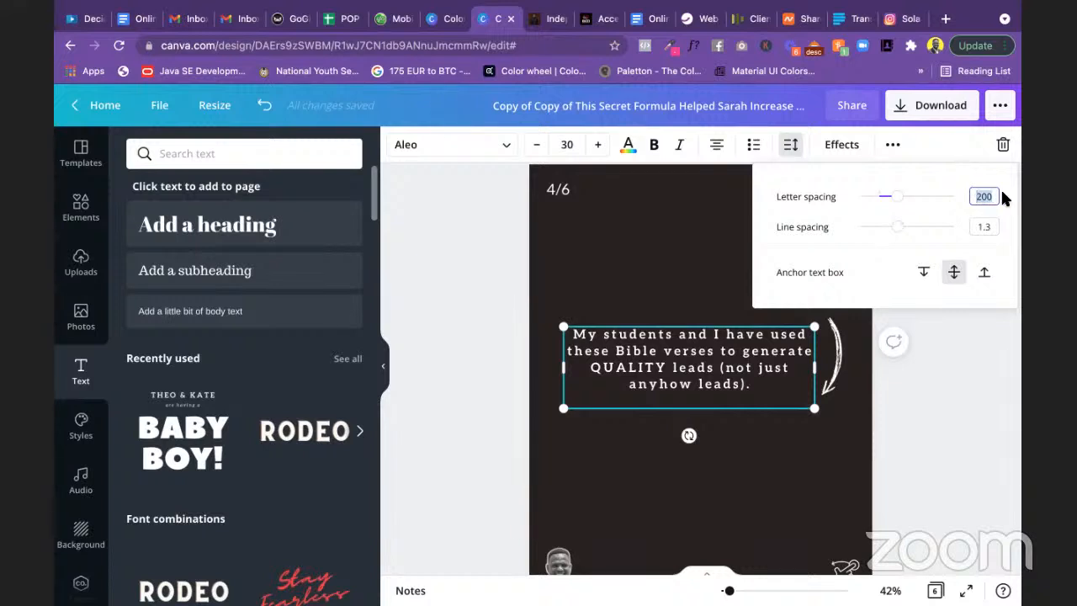
type("40")
left_click(942, 218)
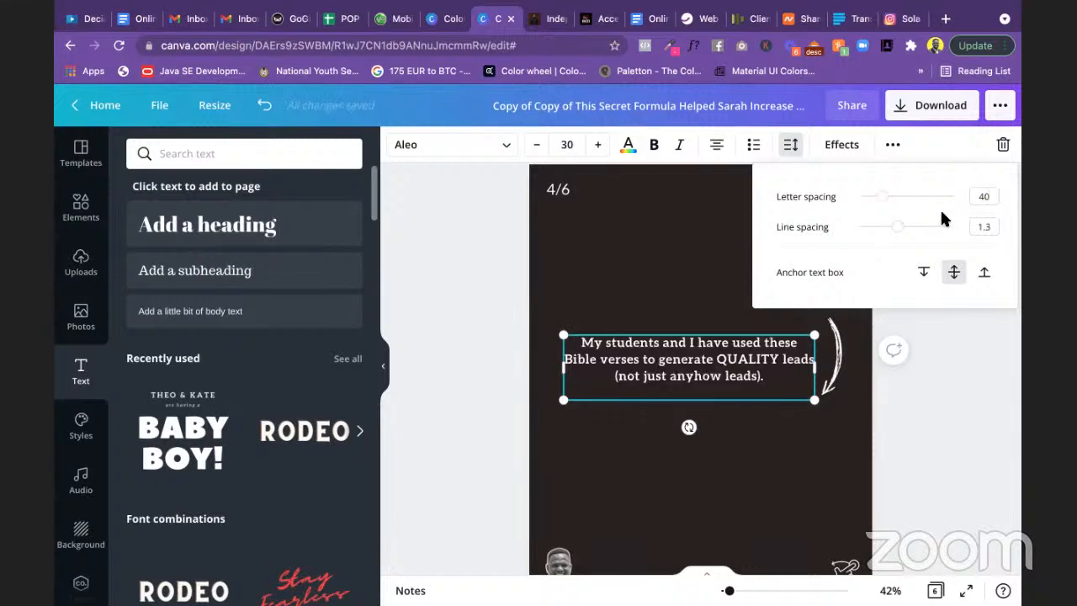
left_click(977, 357)
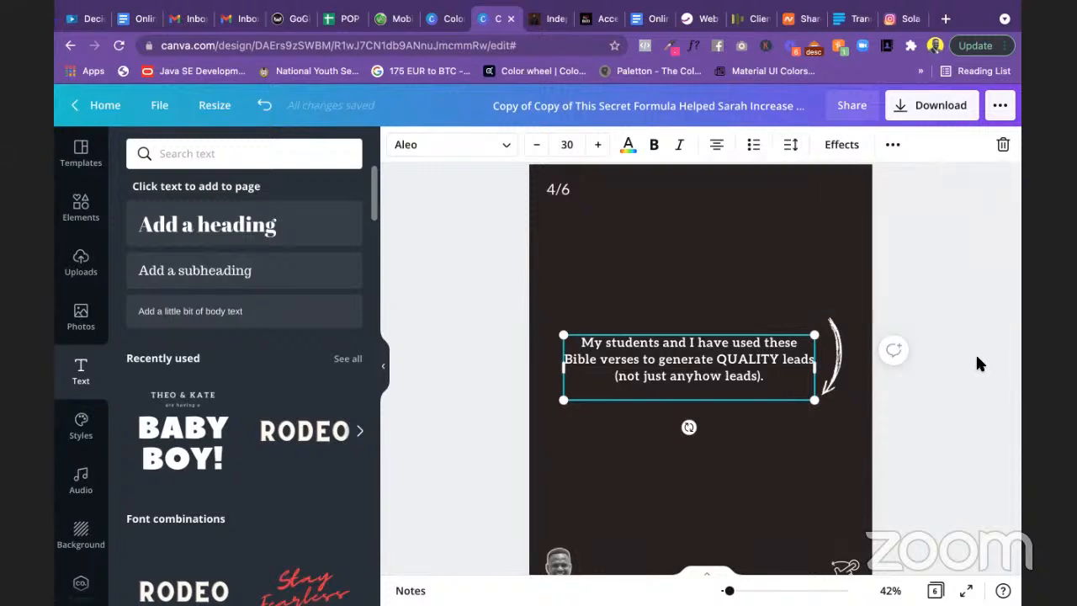
Step: Colour the word QUALITY in the slide 4 sentence yellow
left_click(752, 377)
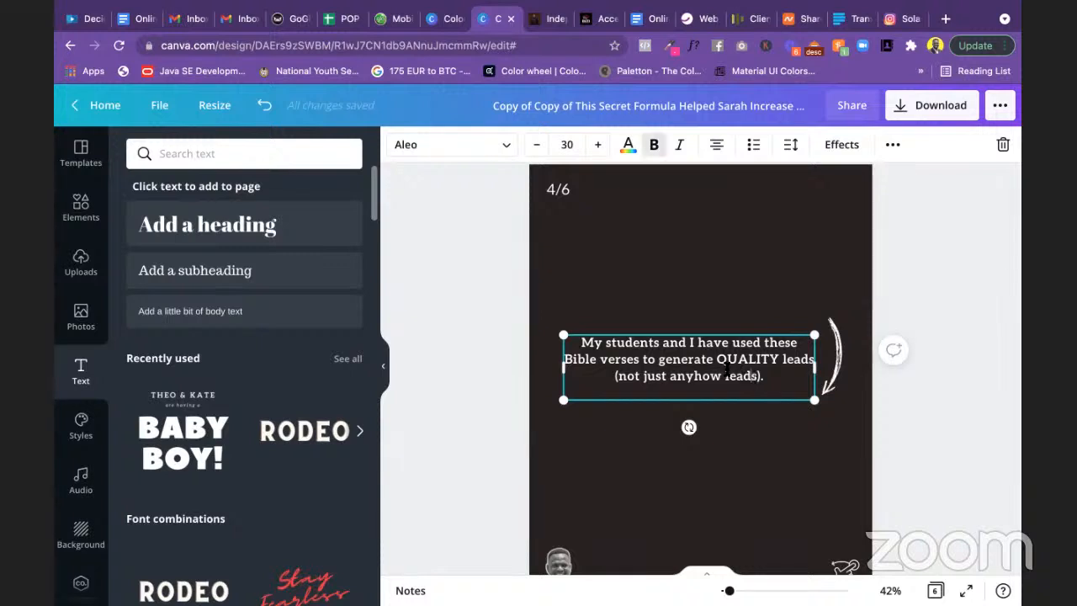
left_click_drag(716, 358, 777, 358)
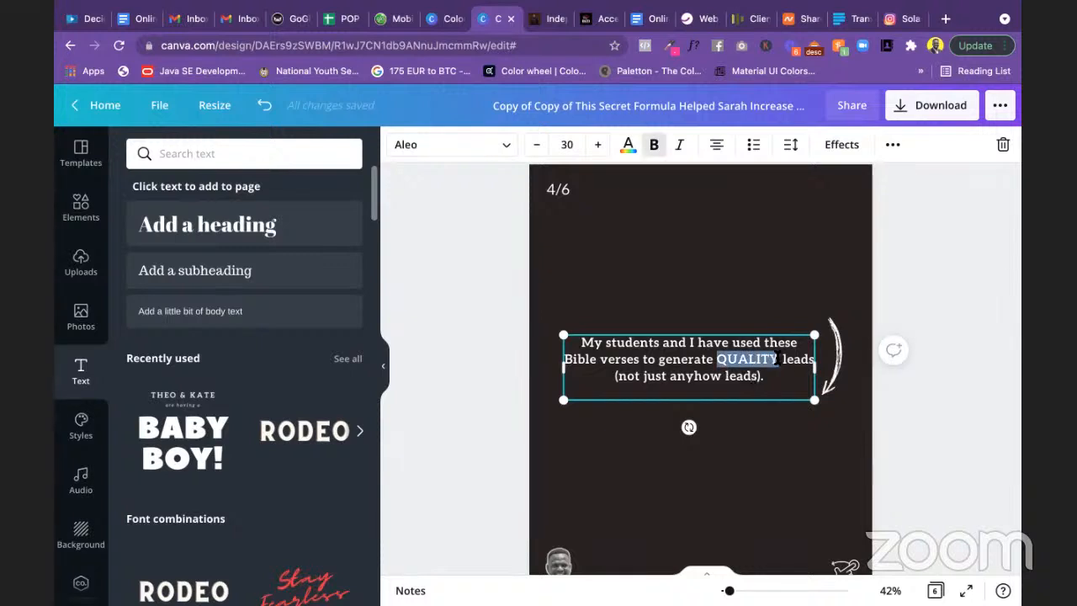
left_click(628, 144)
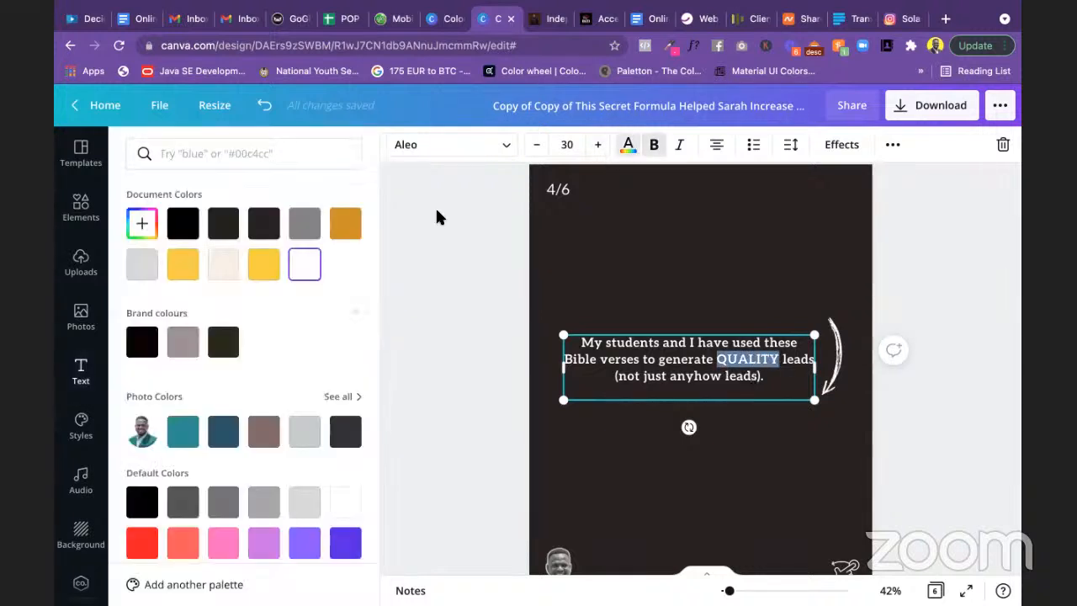
left_click(263, 263)
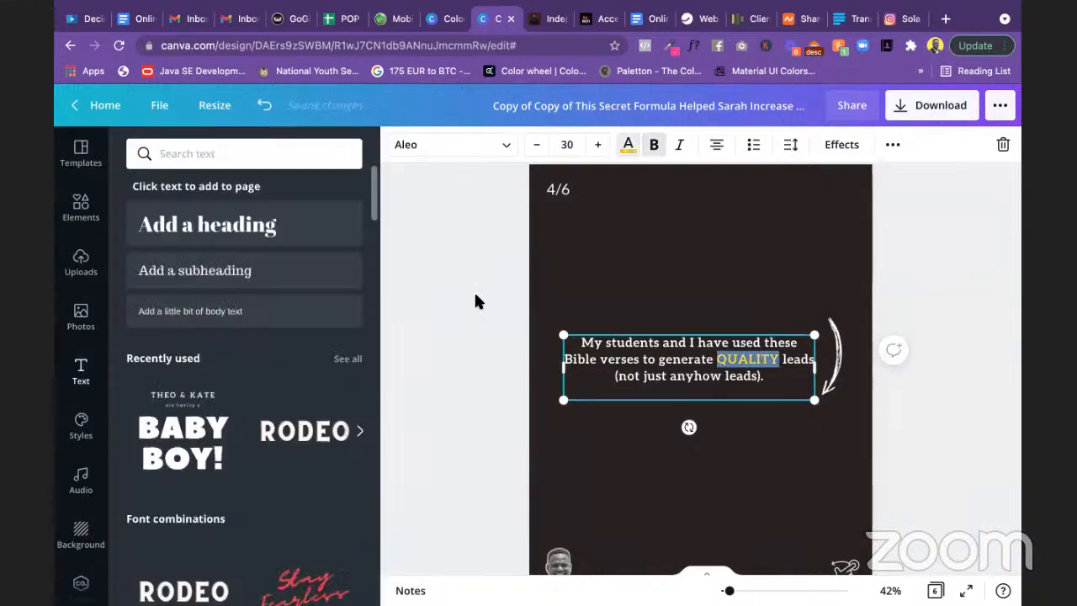
left_click(903, 251)
scroll(903, 251, "down", 2)
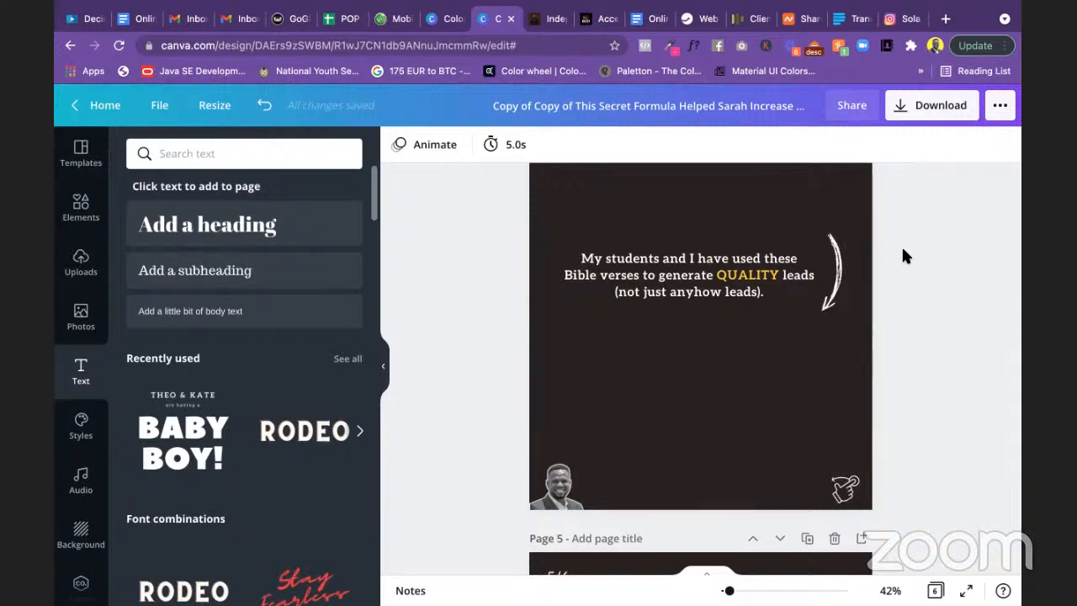
scroll(902, 254, "up", 2)
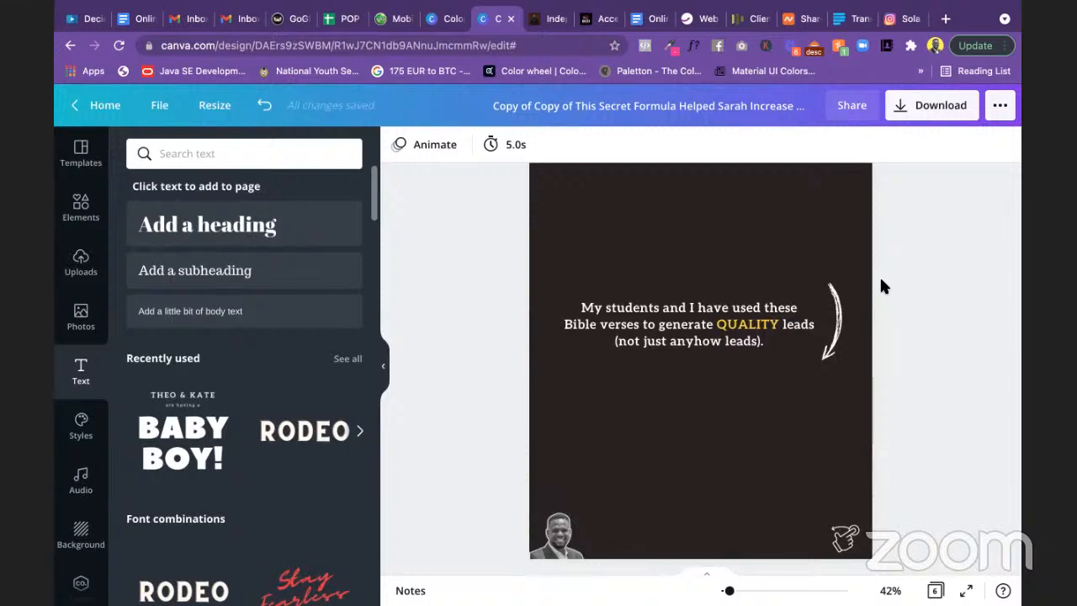
Step: Type 'but quality leads' inside the brackets after 'not just anyhow leads'
left_click(754, 342)
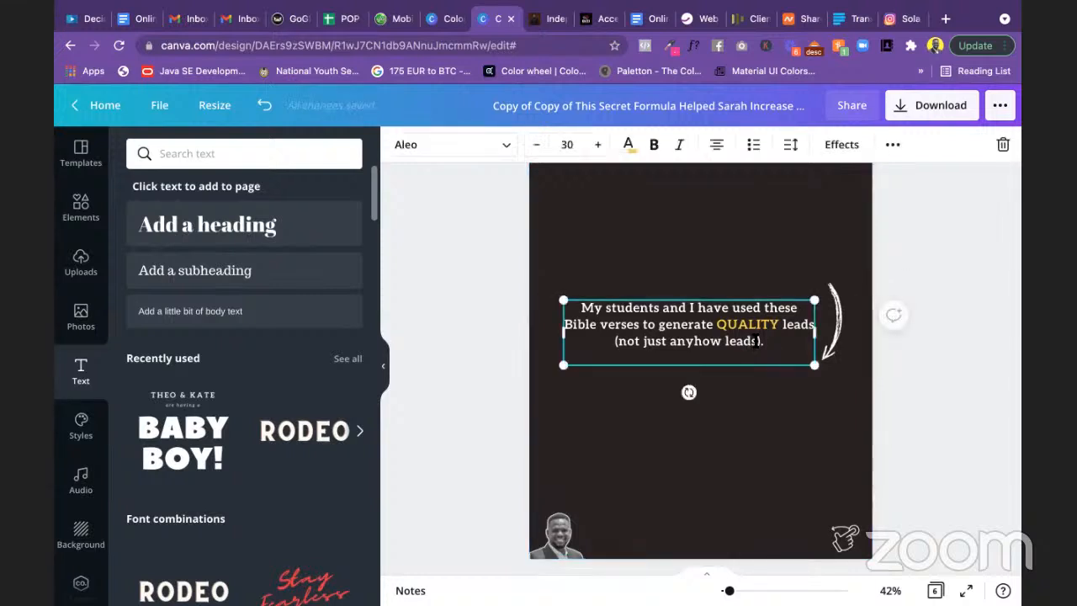
type("BUT Q")
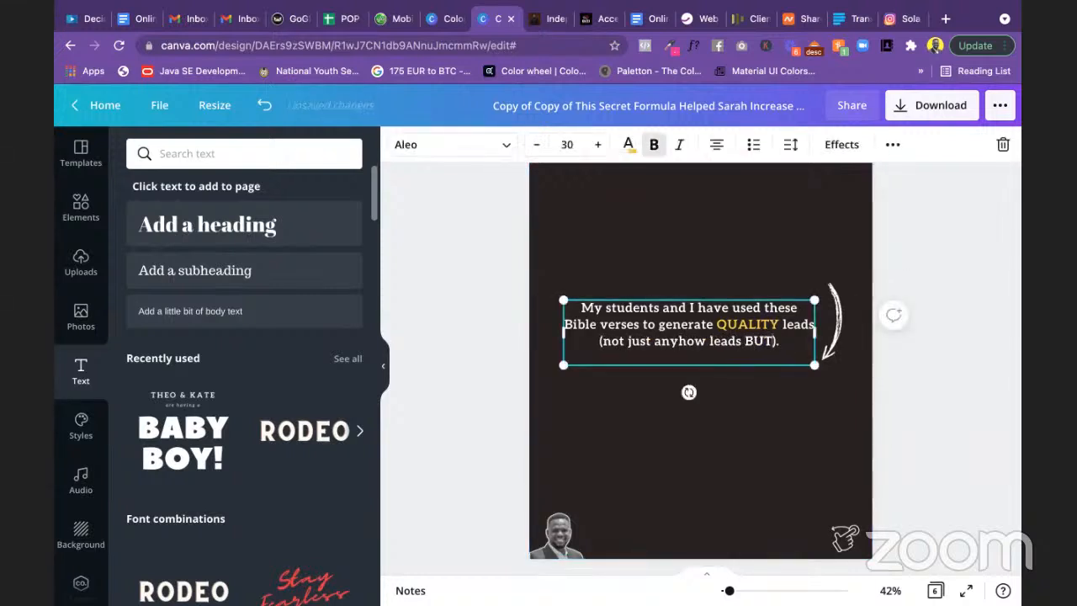
type("UAL")
key("BackSpace")
key("BackSpace")
key("BackSpace")
key("BackSpace")
key("BackSpace")
key("BackSpace")
key("BackSpace")
key("BackSpace")
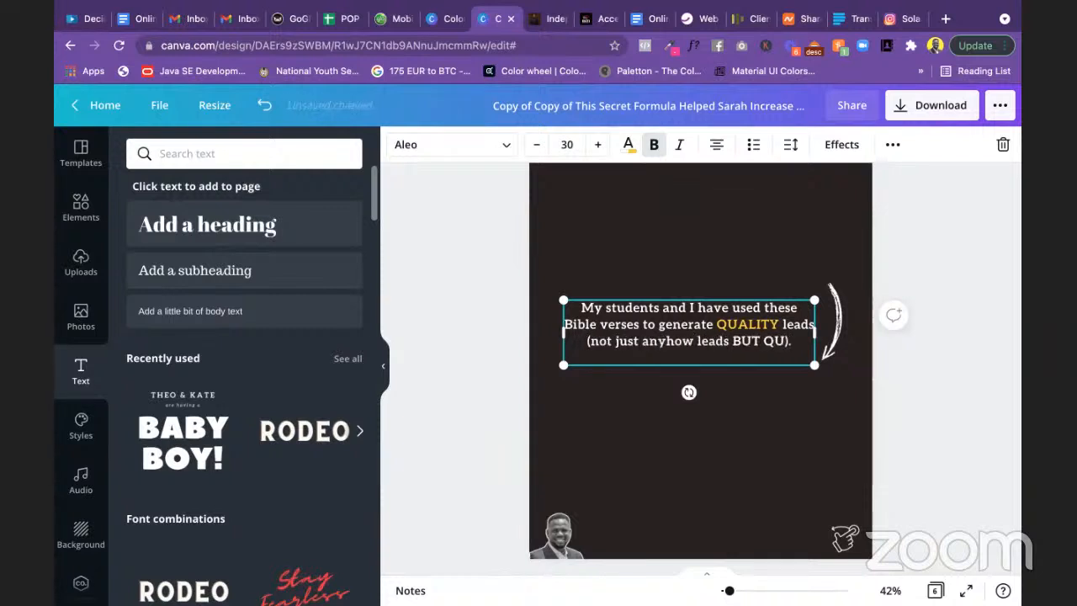
type("but a")
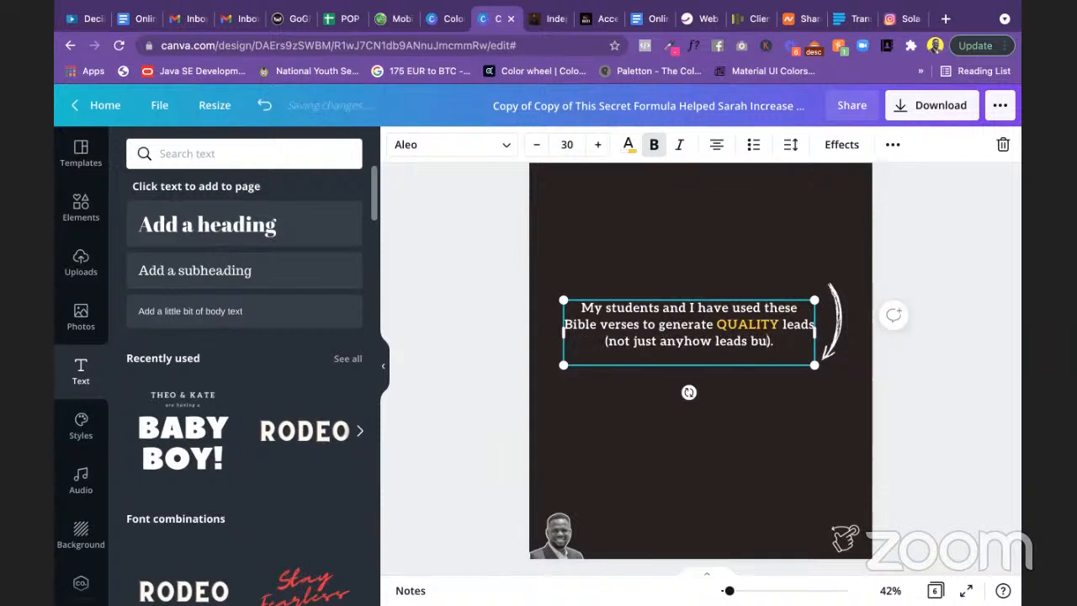
key("BackSpace")
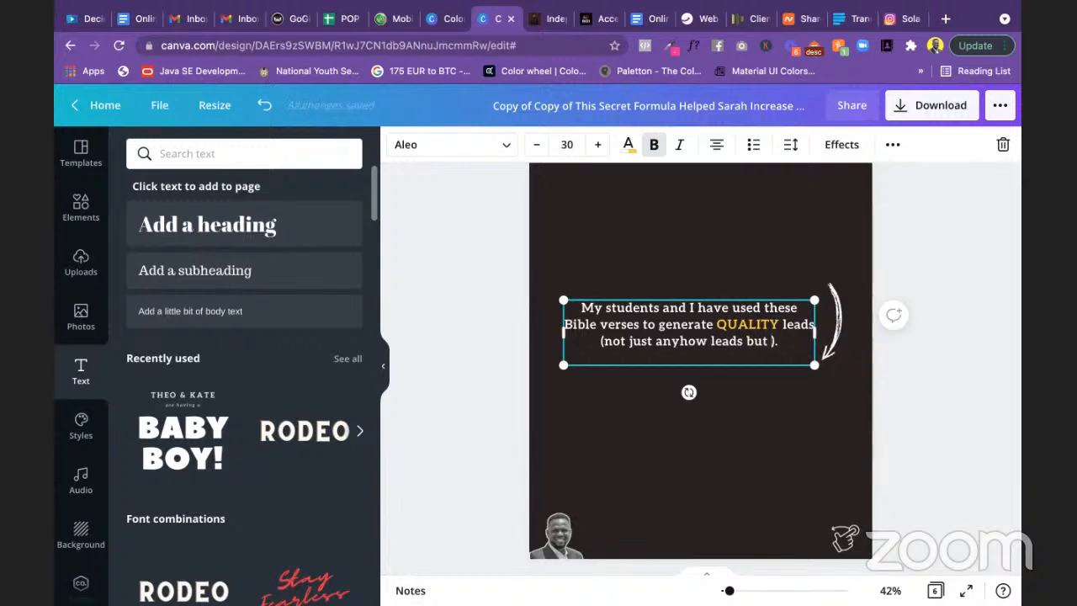
type("qali")
type("ty")
key("BackSpace")
key("BackSpace")
key("BackSpace")
key("BackSpace")
key("BackSpace")
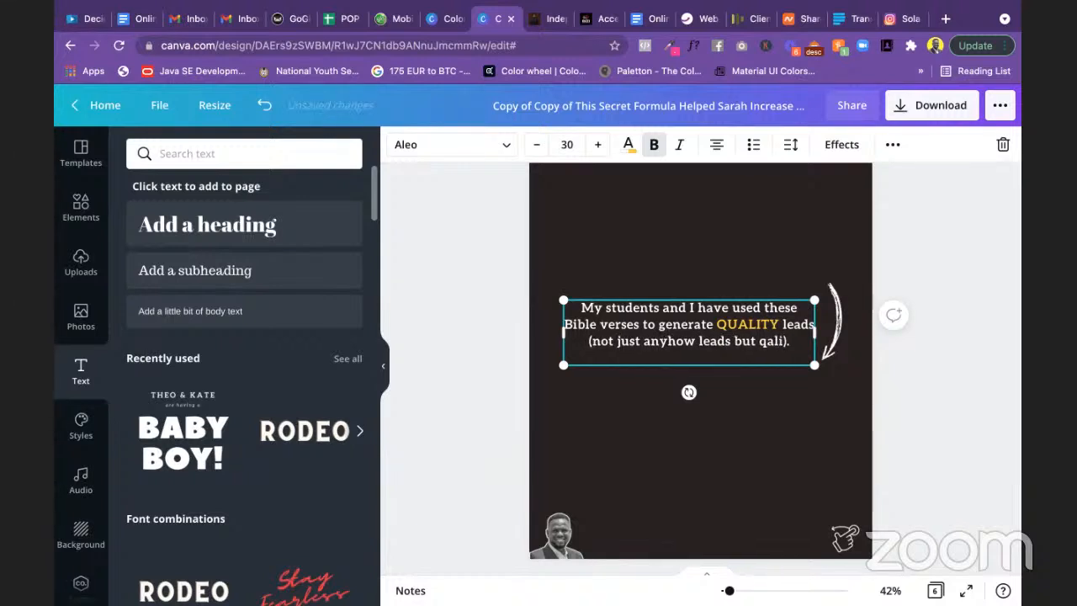
type("uality l")
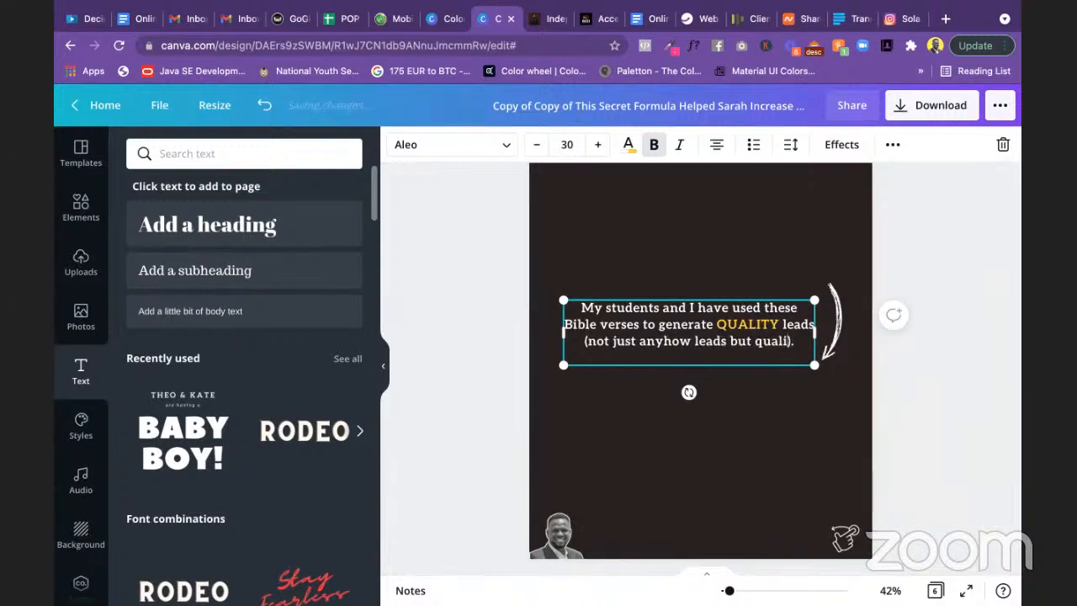
type("eads")
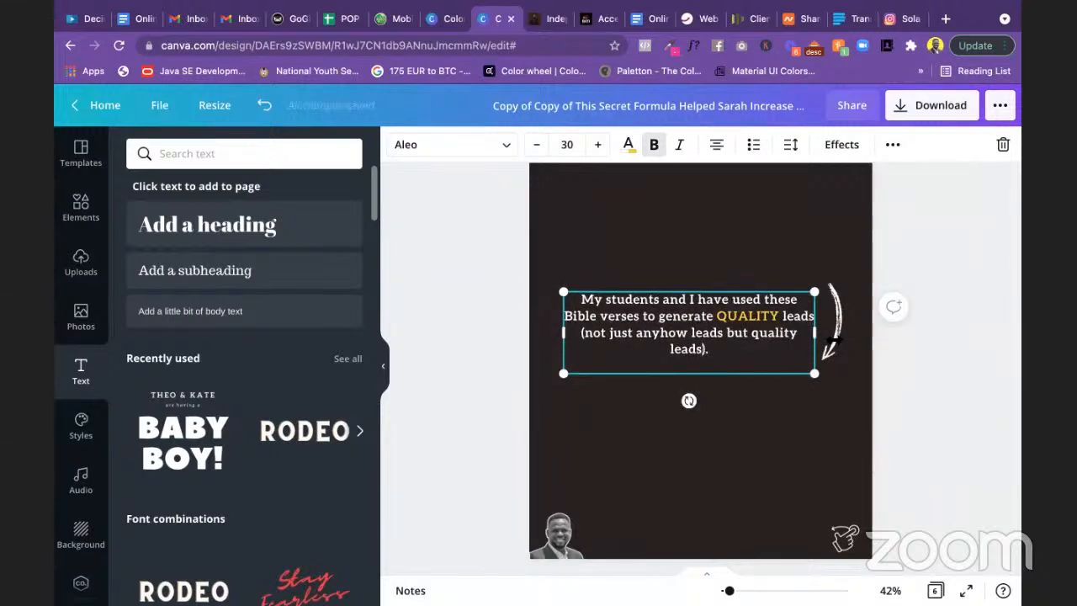
Step: Delete the curved arrow graphic beside the slide 4 text
left_click(497, 328)
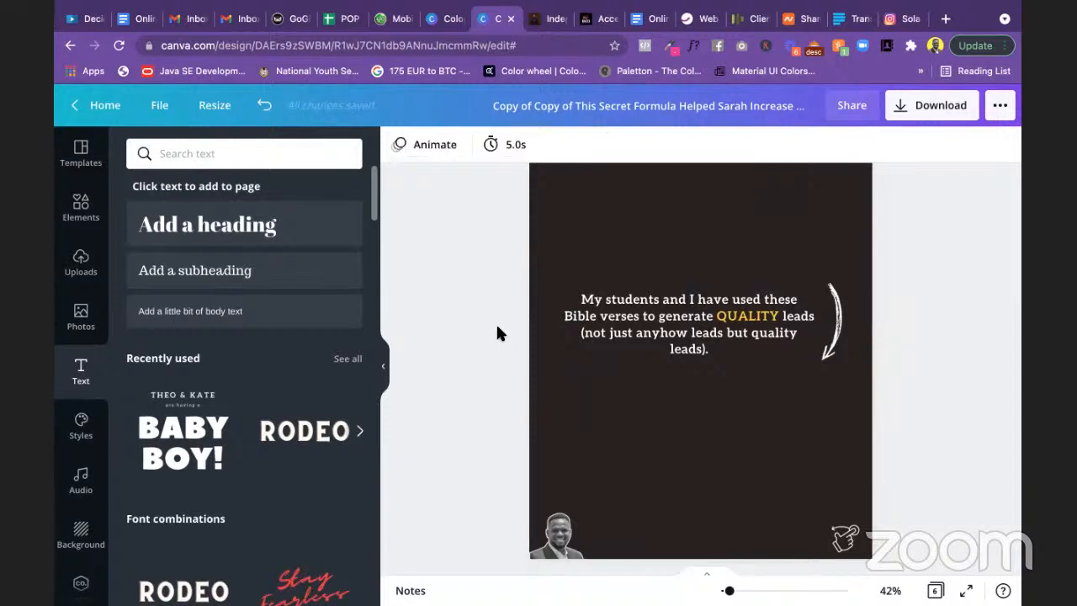
scroll(539, 302, "down", 4)
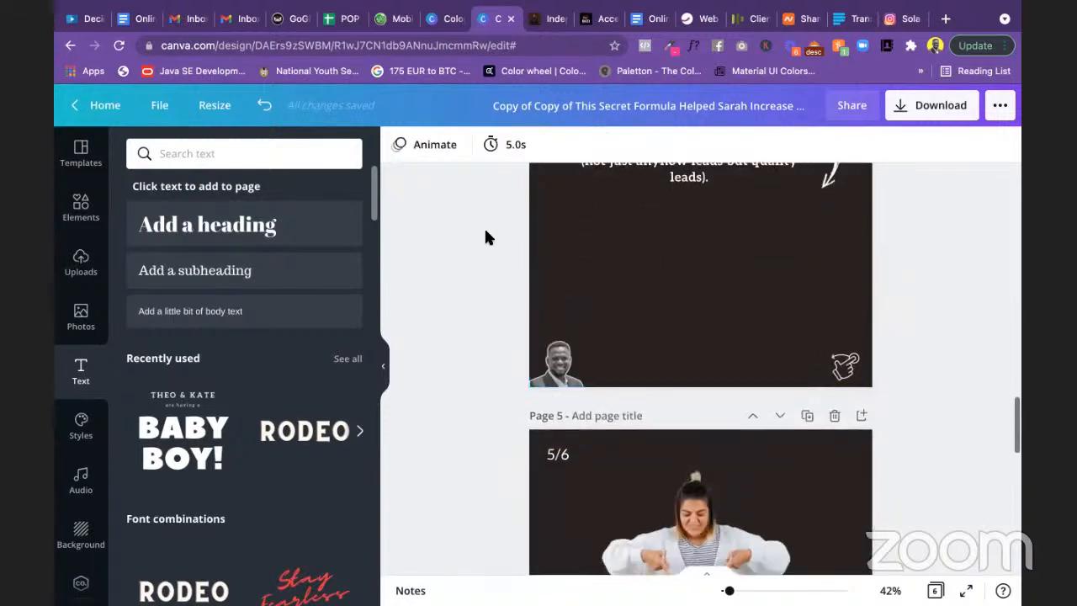
scroll(483, 231, "up", 5)
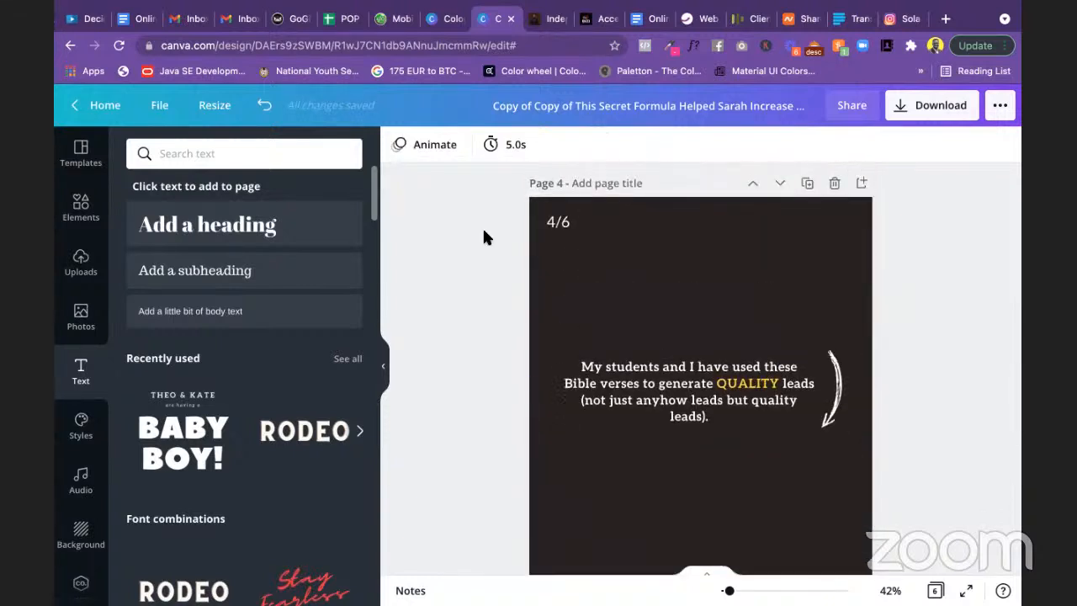
scroll(578, 288, "down", 3)
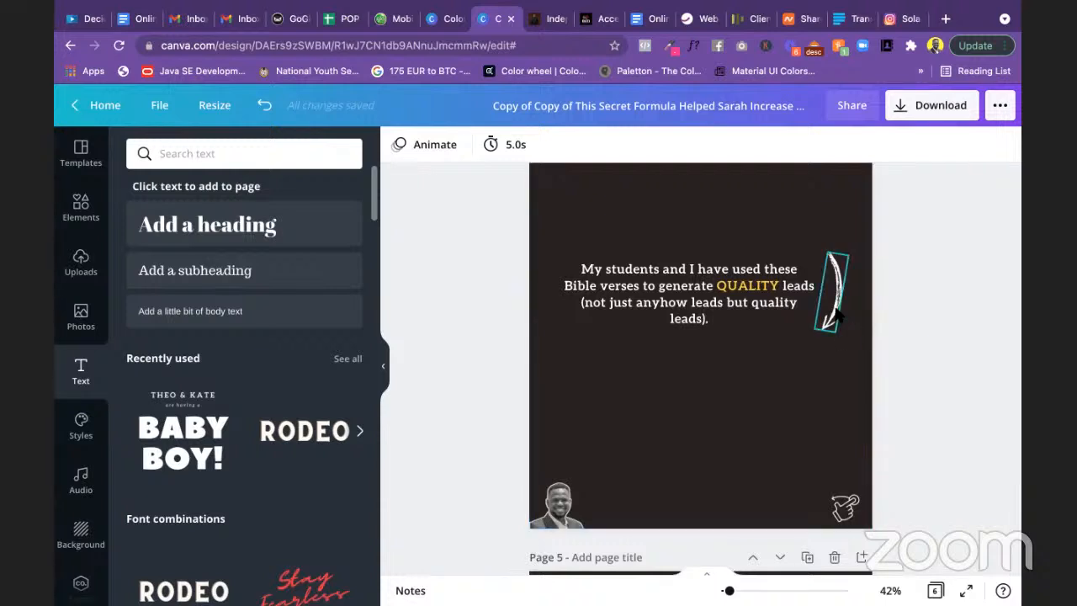
scroll(836, 316, "down", 1)
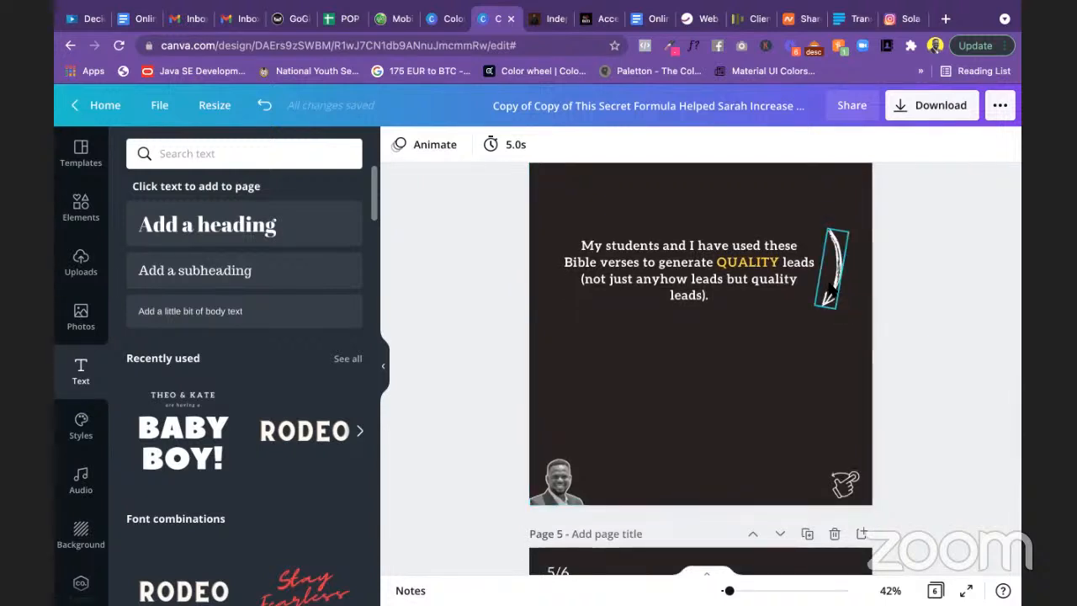
left_click_drag(828, 296, 826, 302)
key("Delete")
Step: Delete the photo of the woman from slide 5
scroll(806, 350, "down", 5)
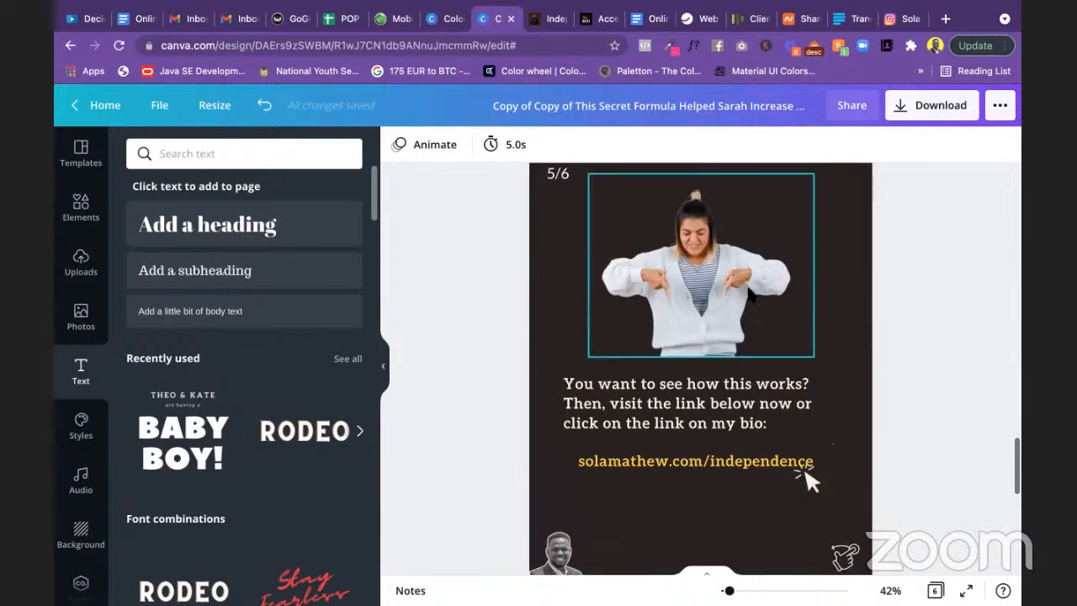
left_click(751, 295)
key("Delete")
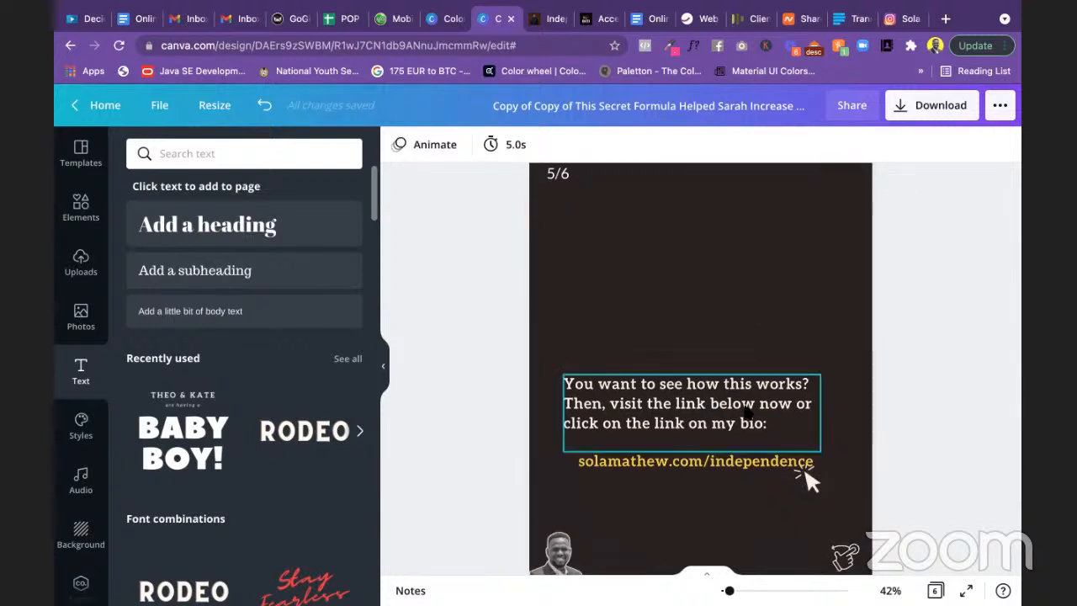
scroll(746, 408, "down", 2)
key("super+Tab")
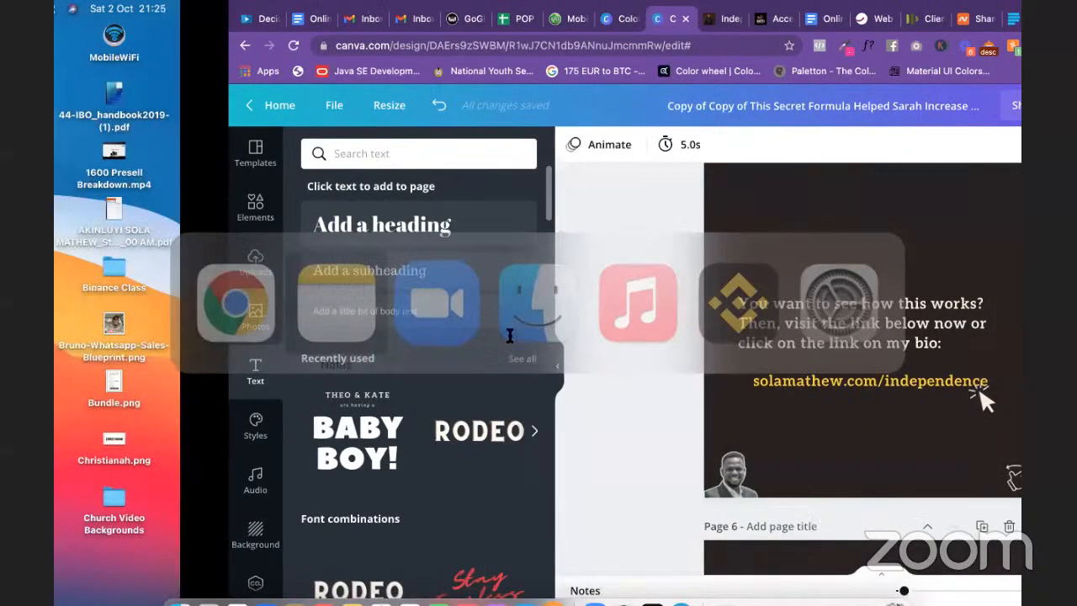
Step: In the note, select from 'Here is one of the two Bible verses' through 'Proverbs 18:16 (EASY)'
scroll(509, 334, "down", 3)
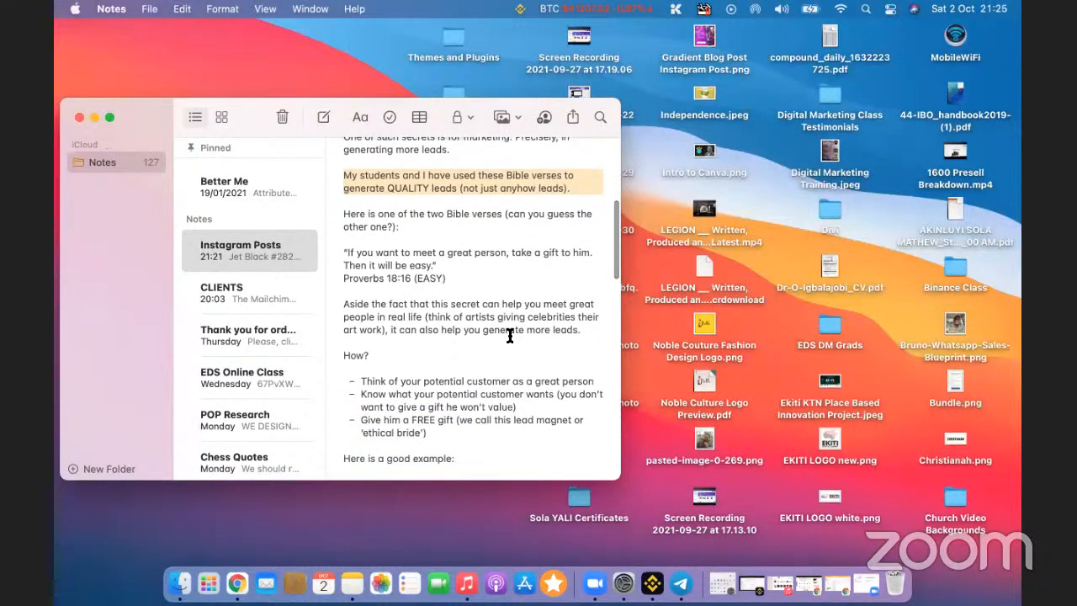
scroll(510, 335, "down", 2)
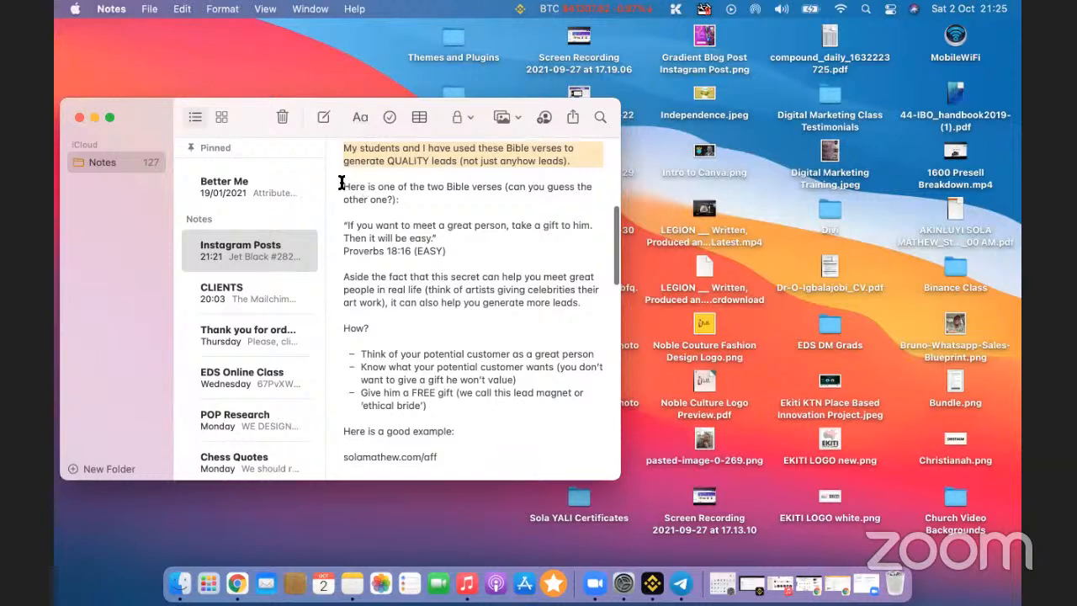
left_click_drag(342, 184, 459, 249)
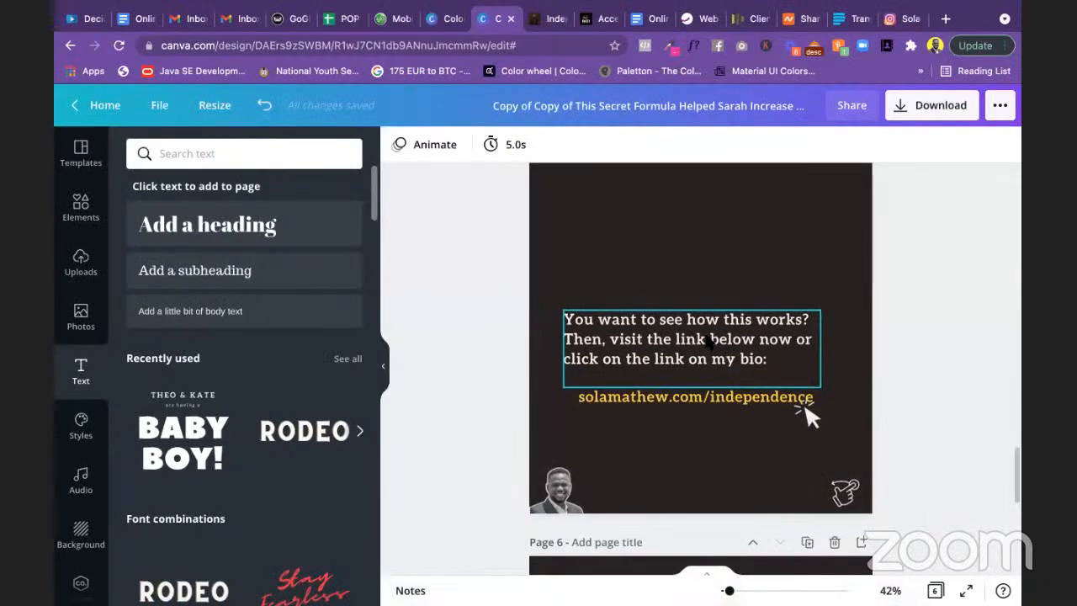
Step: Scroll between slides 3–5, selecting their text boxes to compare the layouts
scroll(707, 341, "up", 2)
scroll(707, 340, "down", 4)
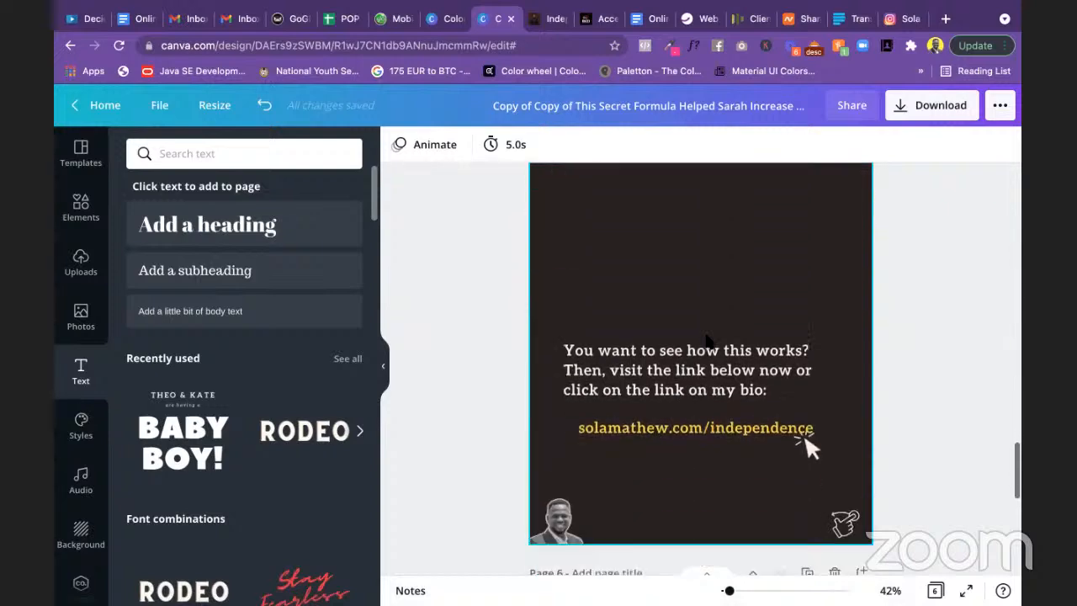
scroll(706, 341, "up", 5)
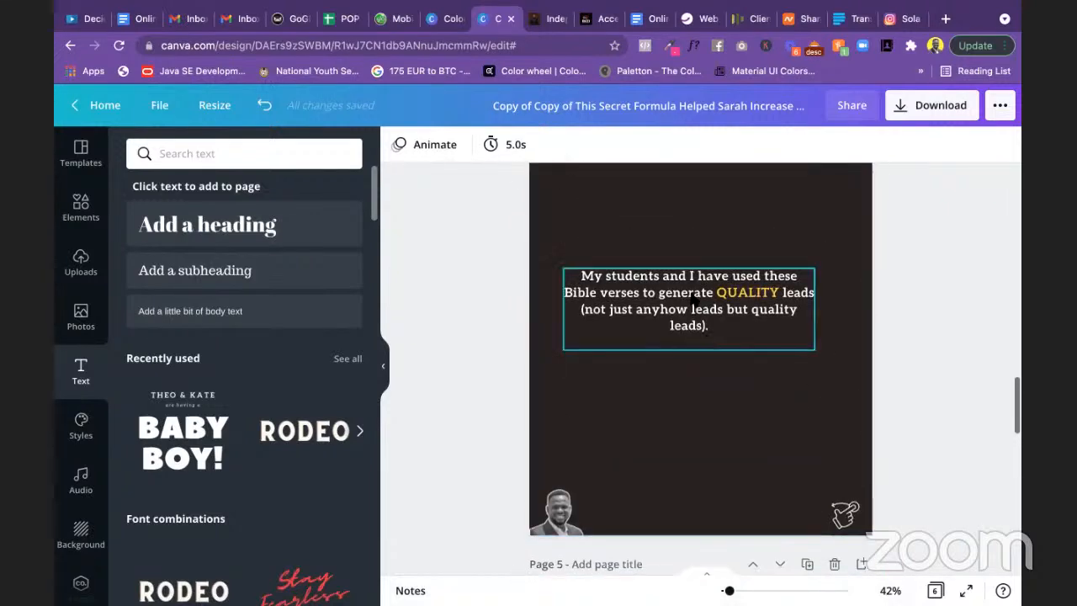
scroll(719, 317, "down", 5)
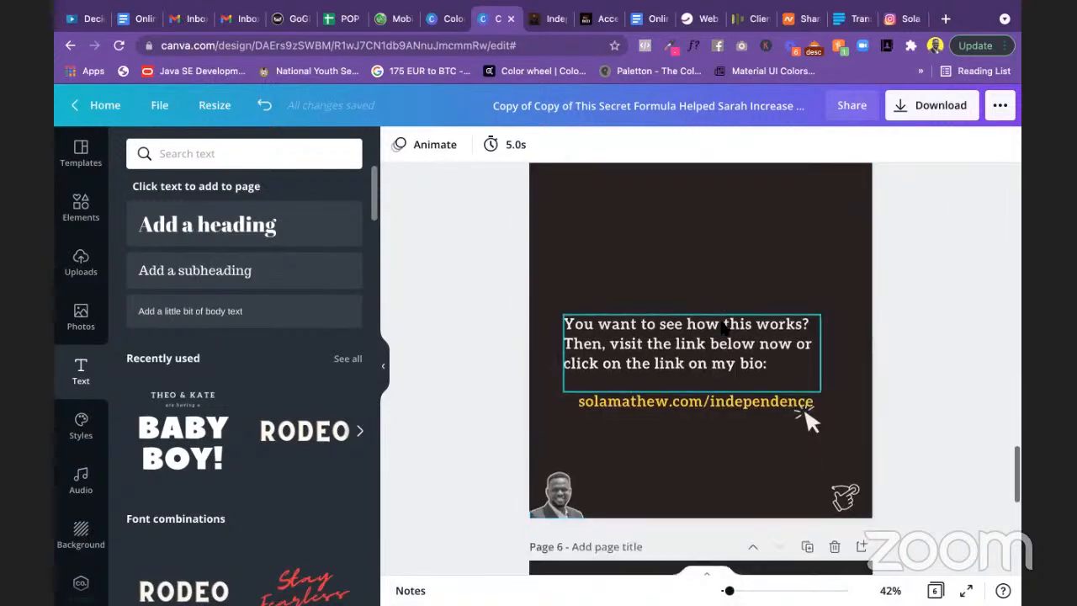
scroll(791, 303, "up", 3)
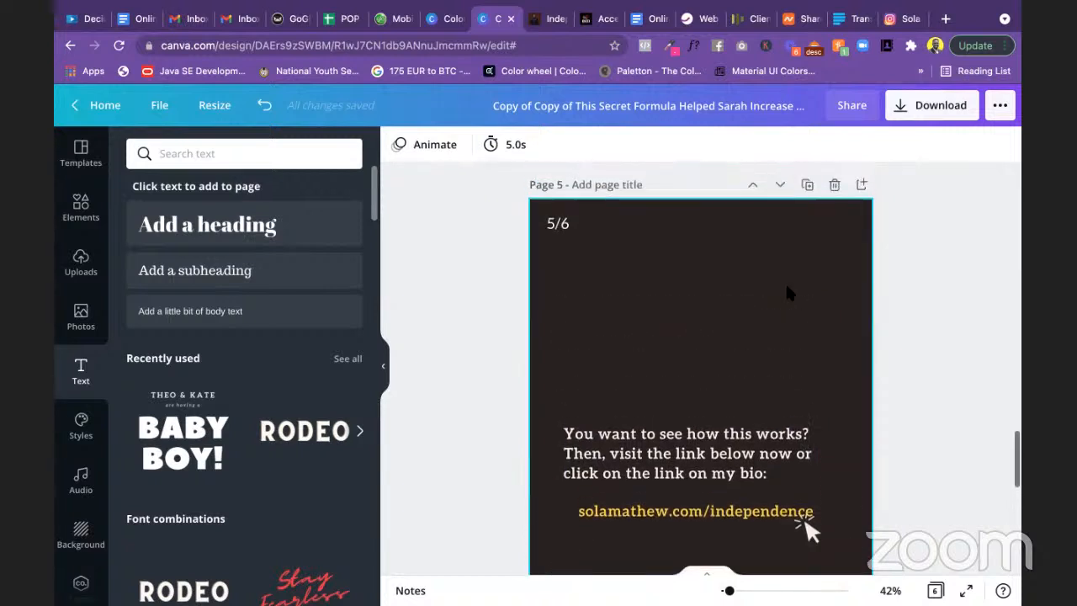
scroll(787, 290, "up", 5)
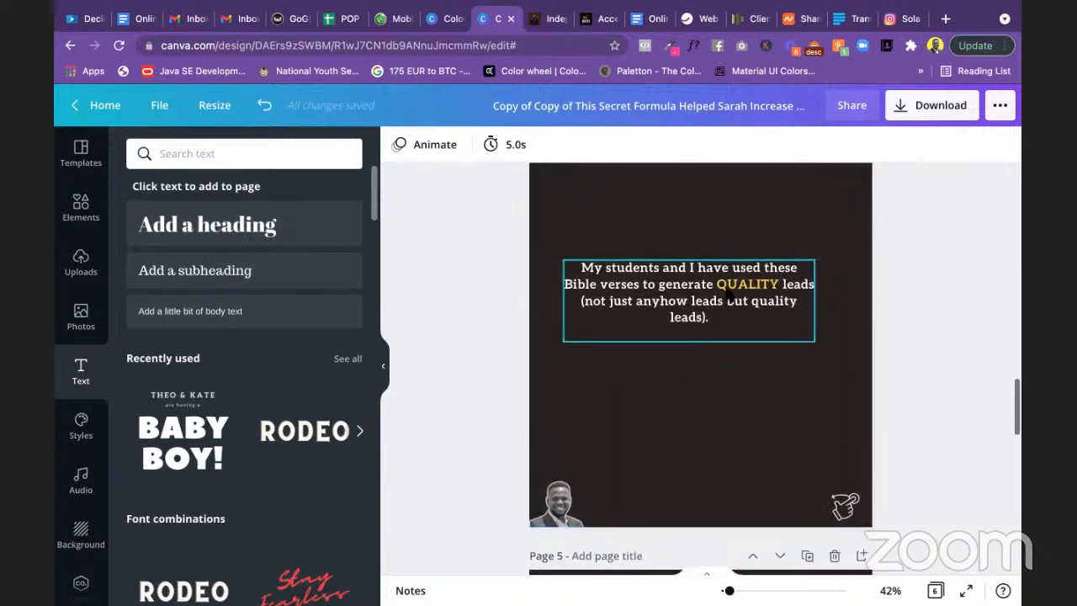
scroll(770, 328, "down", 6)
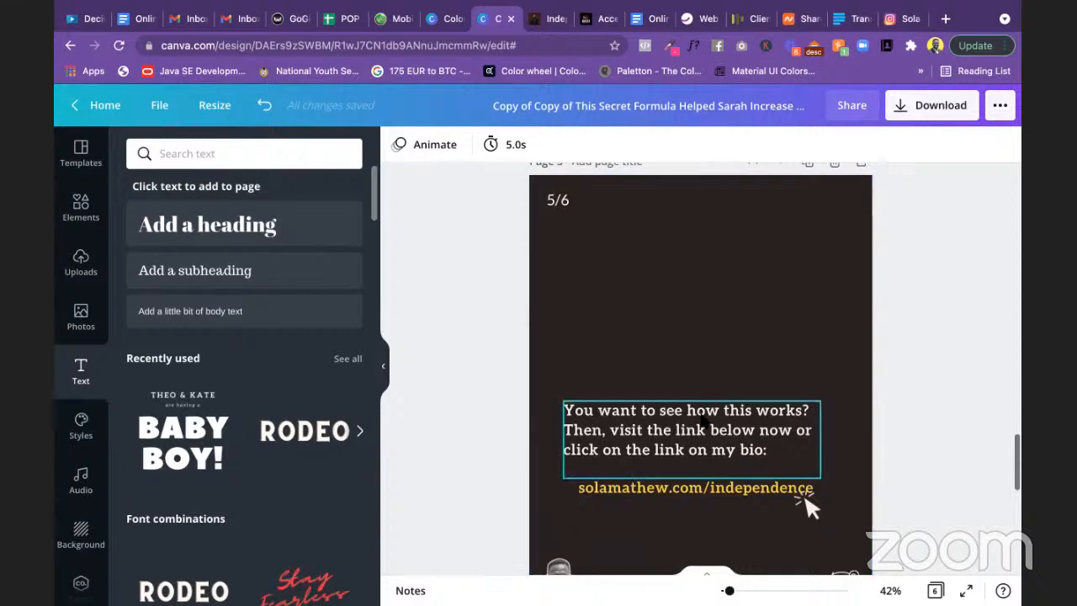
left_click(799, 496)
scroll(711, 274, "up", 10)
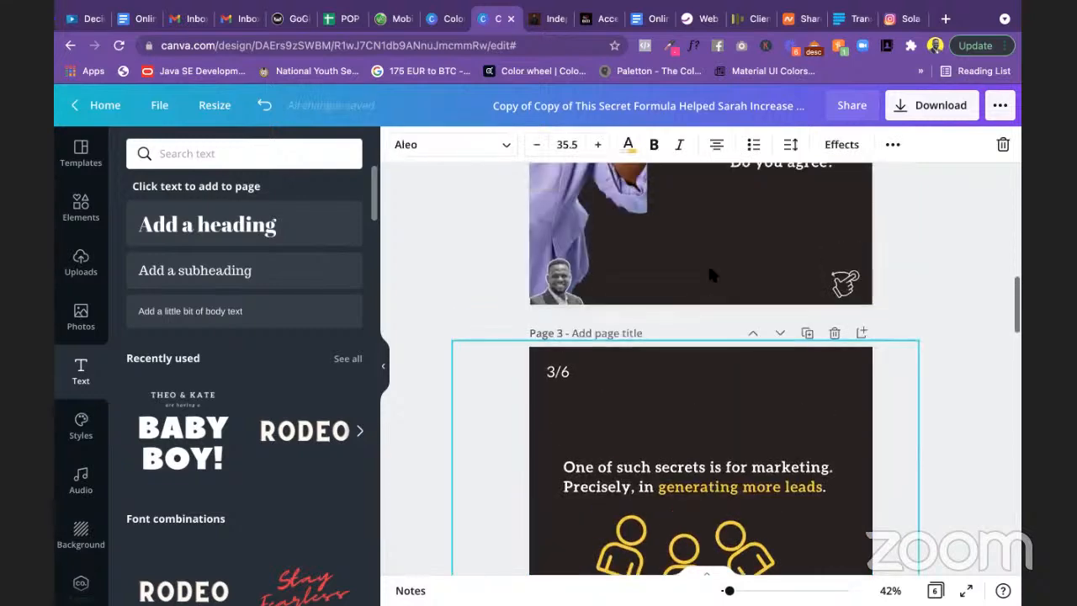
scroll(711, 273, "down", 5)
scroll(709, 272, "down", 3)
scroll(710, 273, "up", 9)
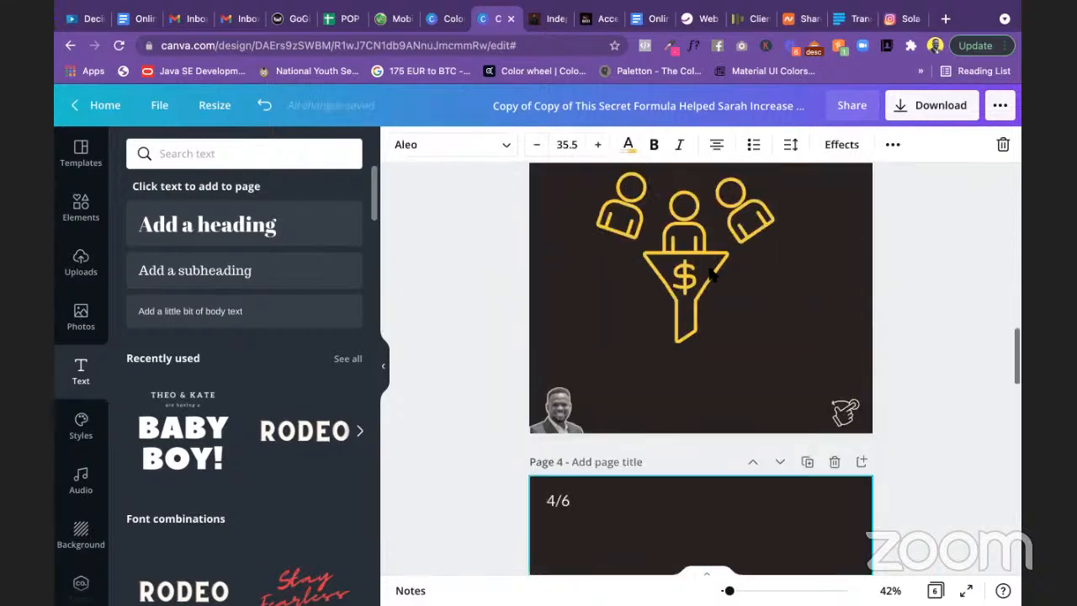
left_click(711, 274)
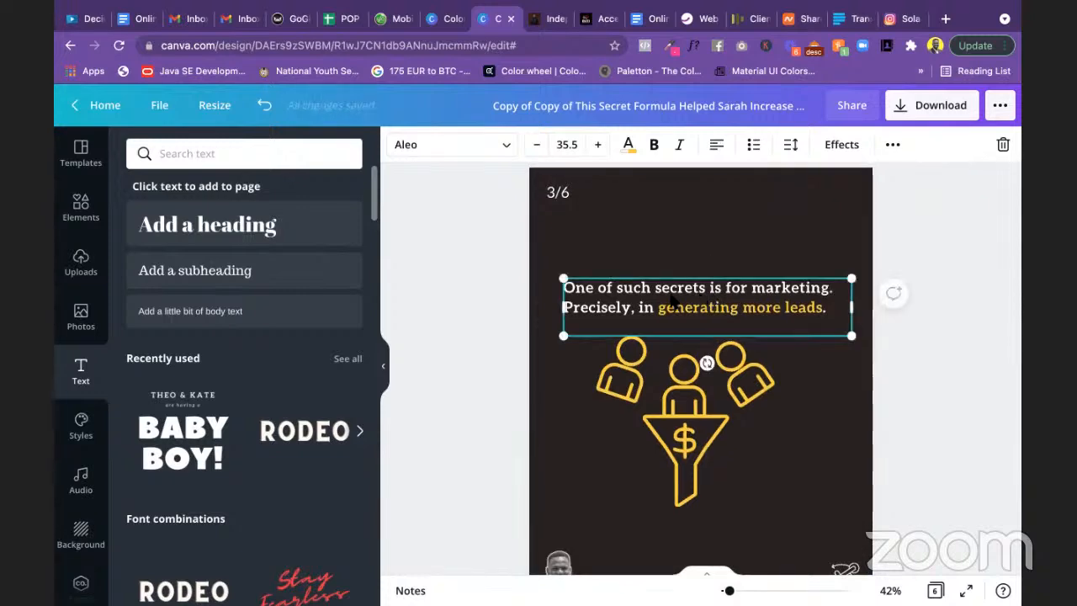
scroll(673, 301, "down", 1)
scroll(673, 301, "down", 5)
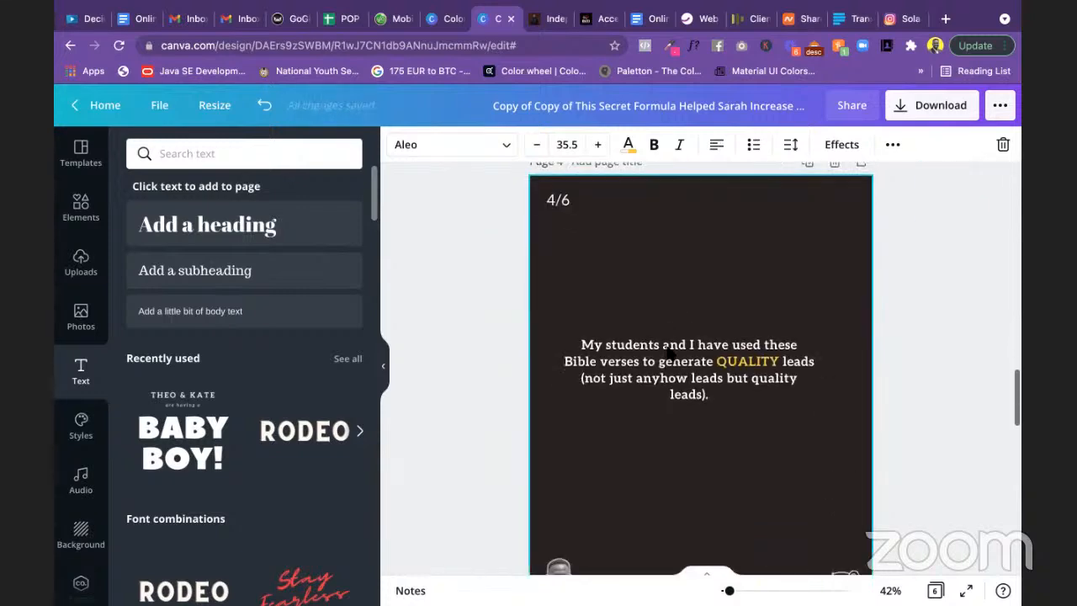
Step: Set the slide 4 'My students…' text to font size 35.5
left_click(671, 354)
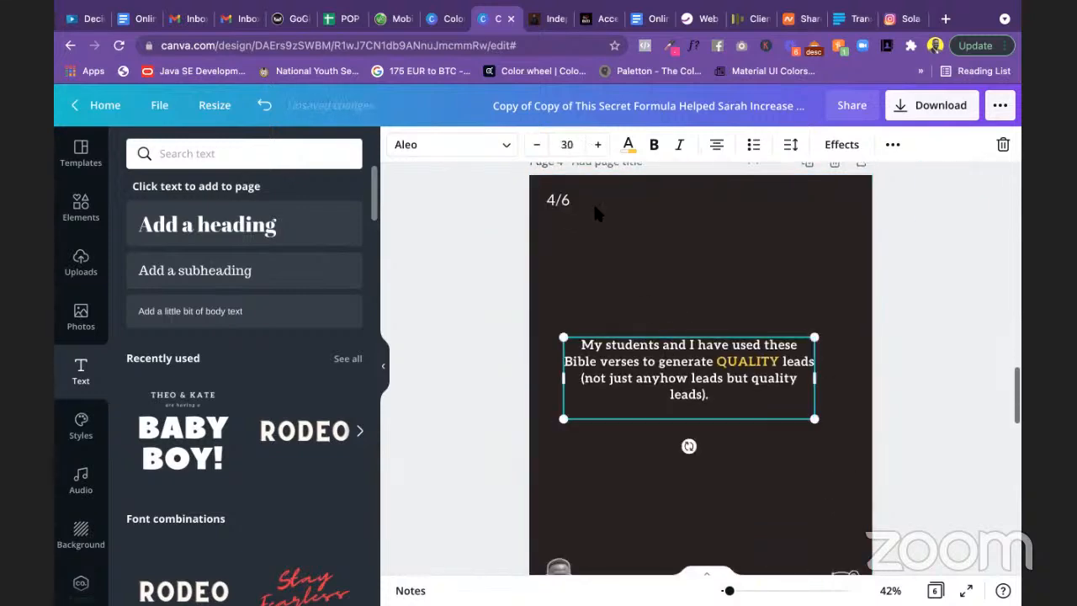
left_click(557, 144)
type("35")
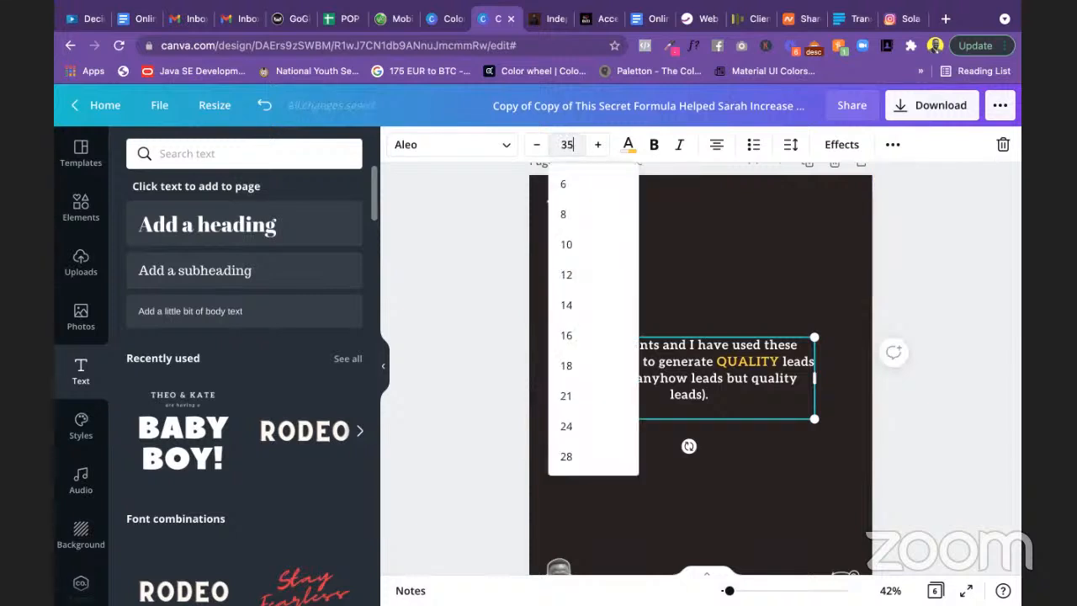
type(".5")
key("Return")
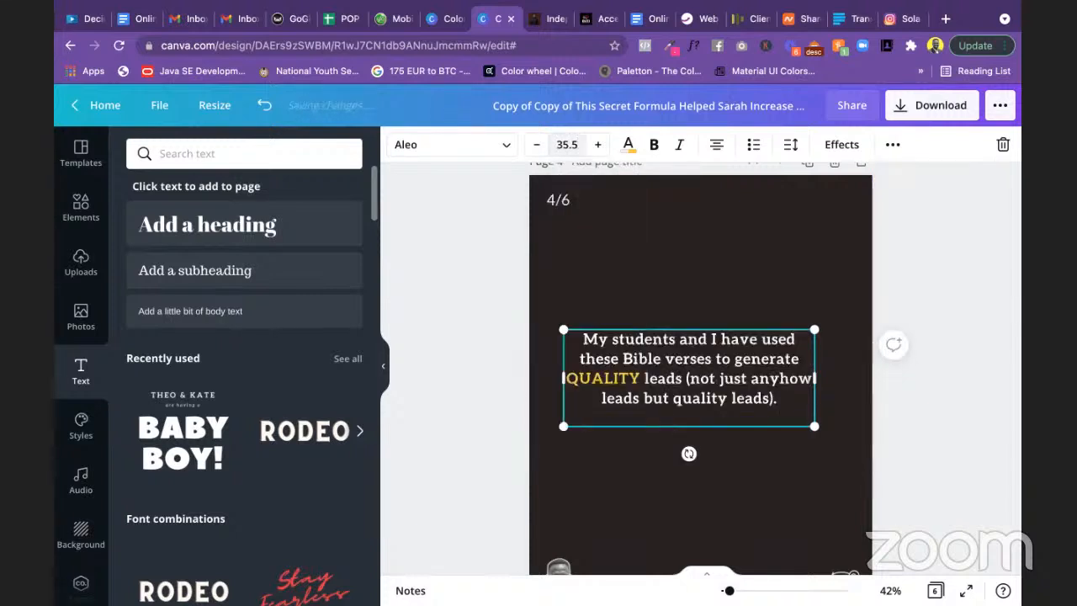
left_click(923, 292)
scroll(923, 292, "down", 10)
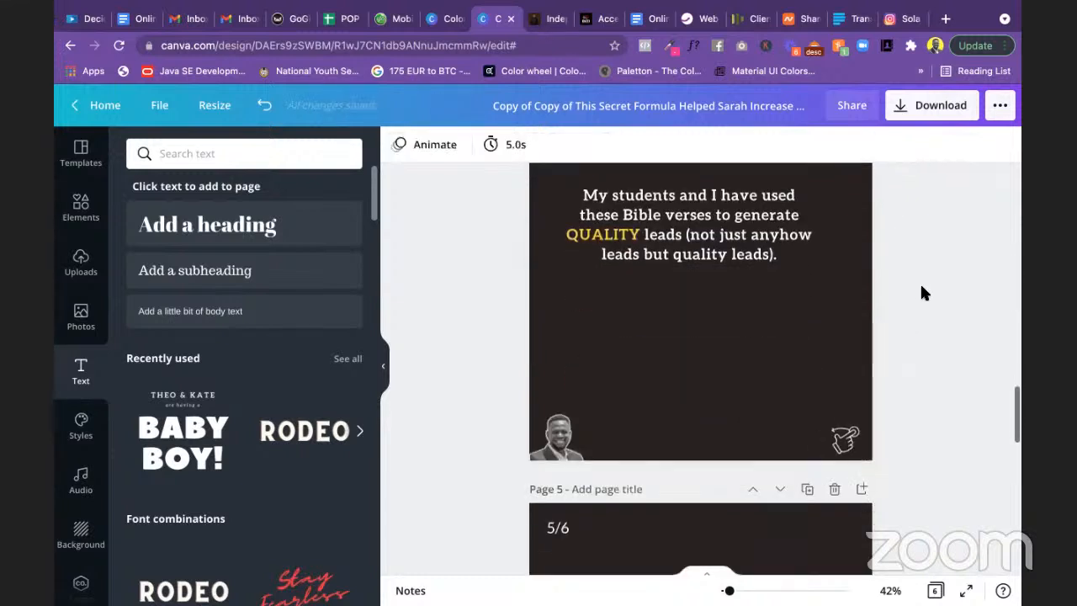
scroll(923, 292, "down", 3)
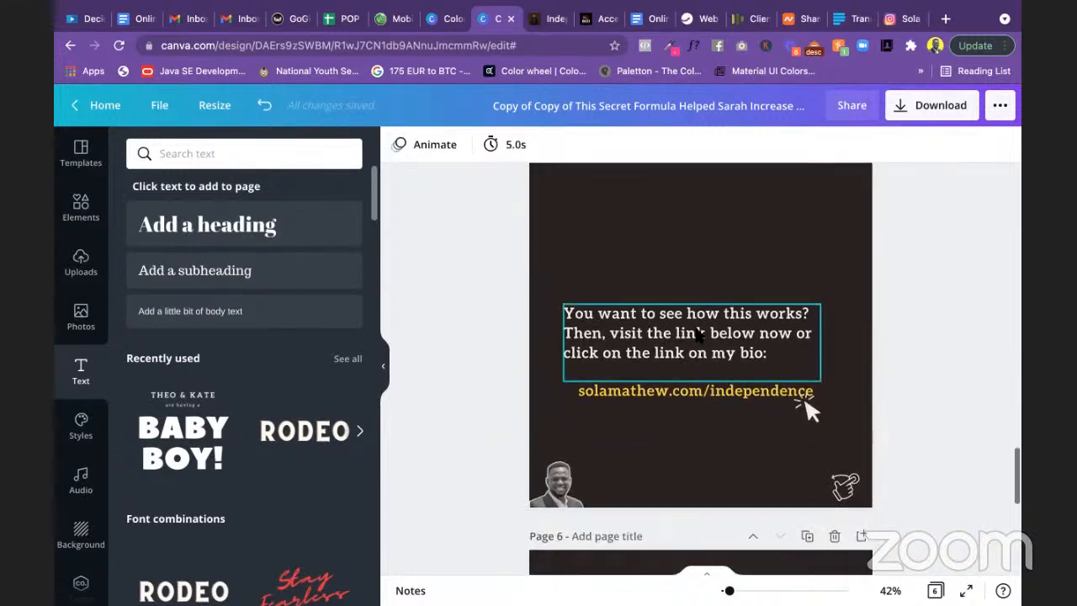
Step: Paste the Proverbs 18:16 verse over slide 5's text and move it higher
left_click(698, 334)
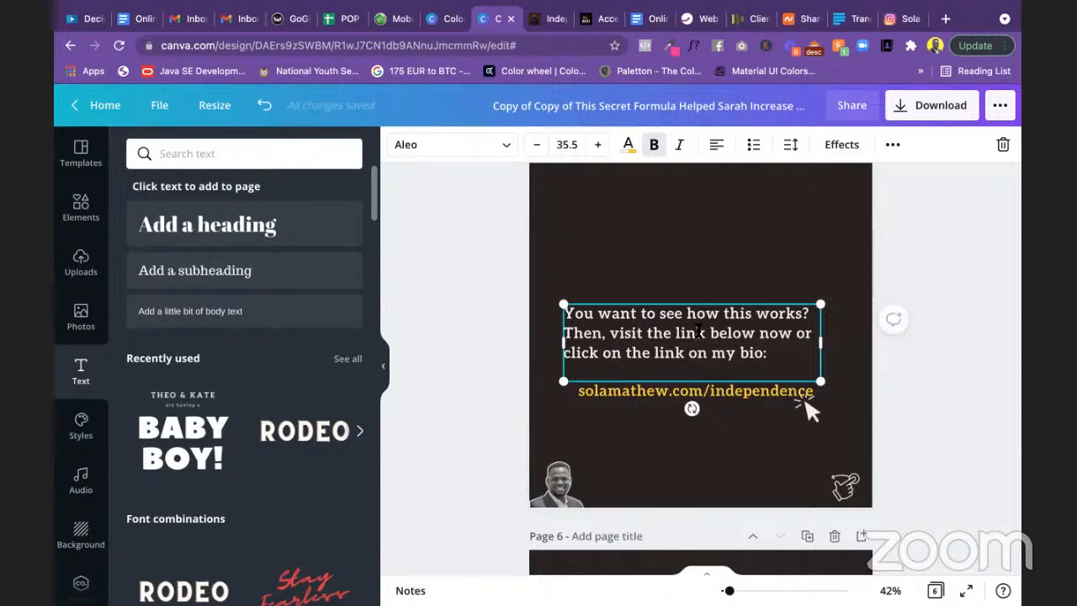
left_click(698, 332)
type("Here is one of the two Bible verses (can you guess the other one?):  \"If you want to meet a great person, take a gift to him. Then it will be easy.\" Proverbs 18:16 (EASY)")
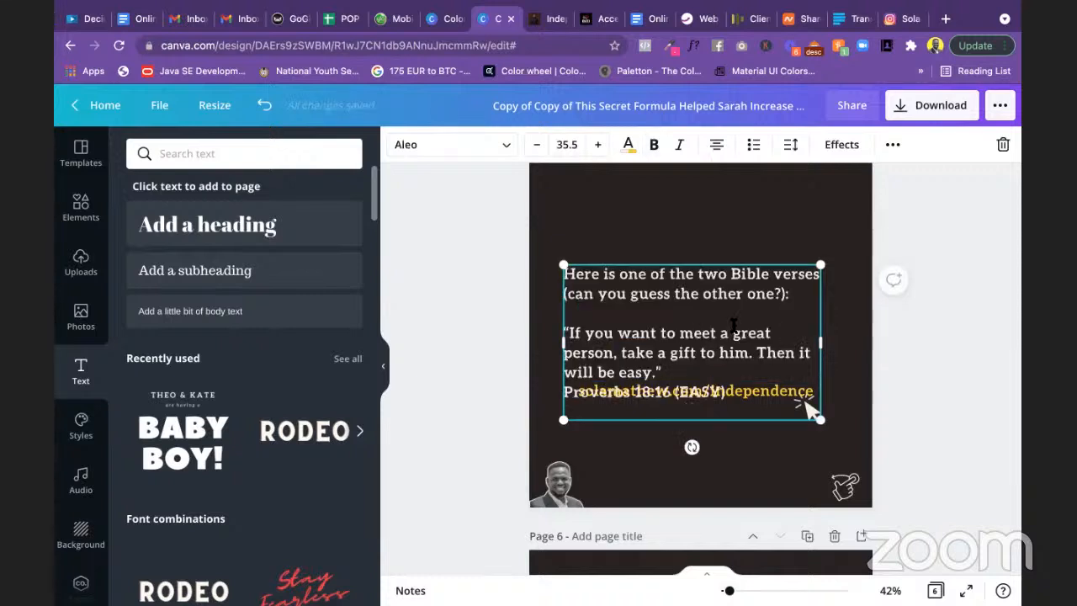
left_click(794, 146)
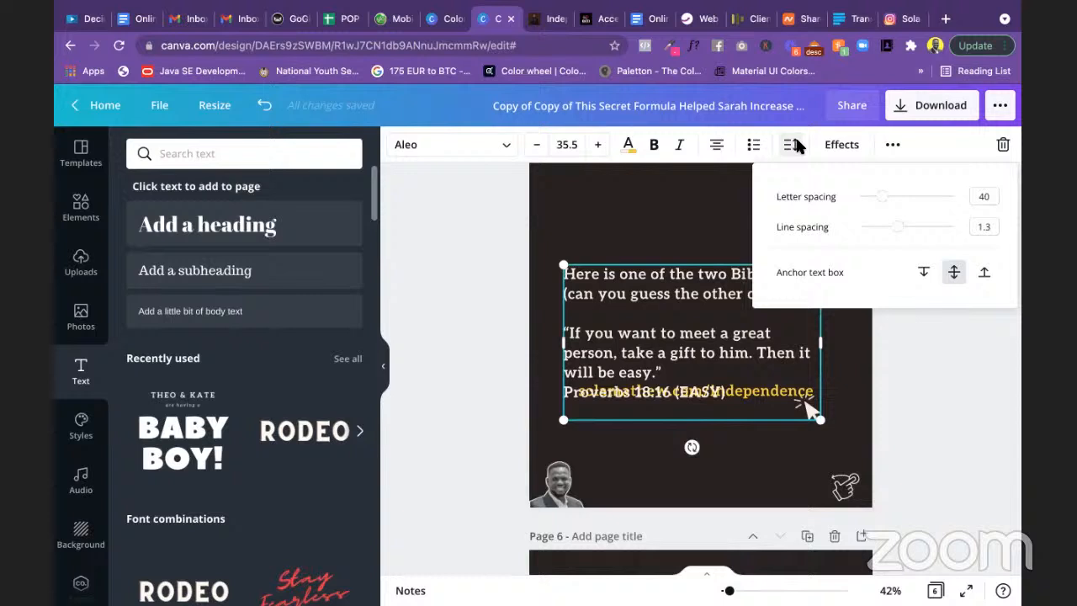
left_click(939, 326)
left_click_drag(786, 294, 760, 259)
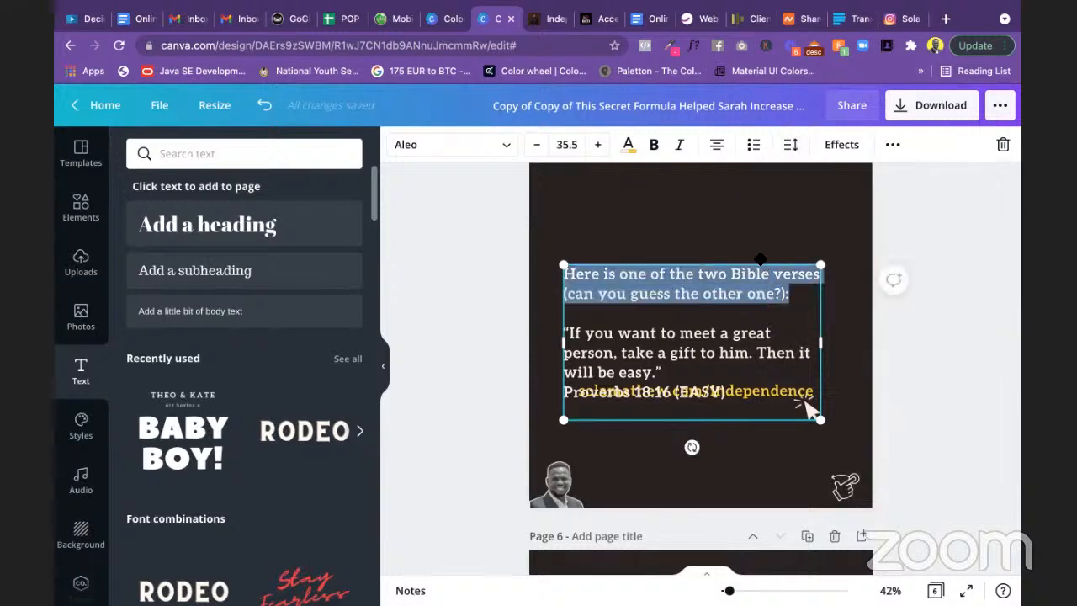
left_click(952, 370)
left_click_drag(737, 362, 733, 310)
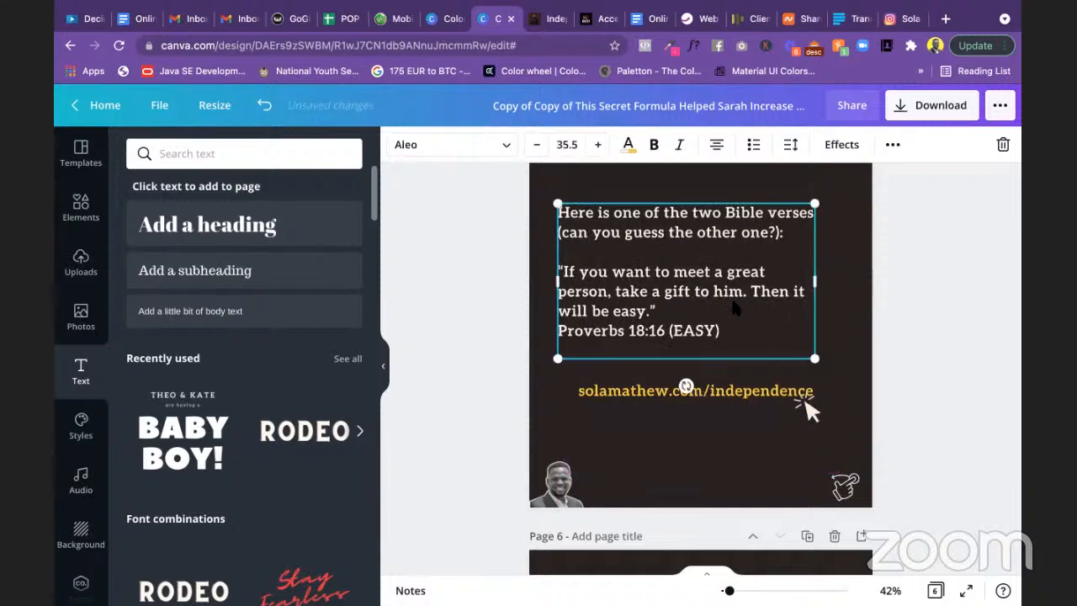
Step: Delete the website link text and arrow graphic, then nudge the verse box right and down
left_click(744, 393)
key("Delete")
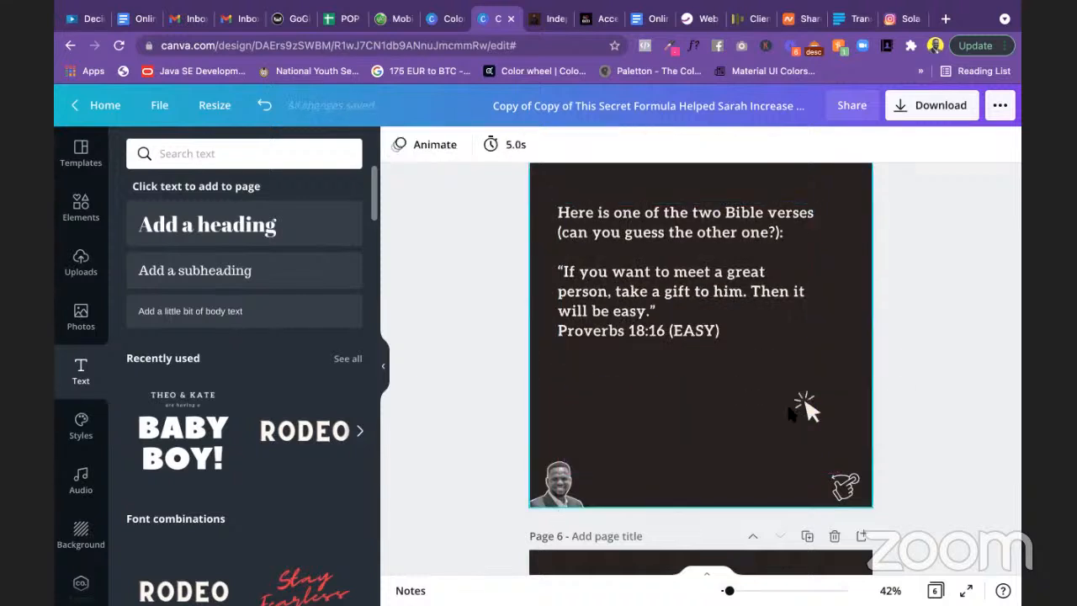
left_click(801, 411)
key("Delete")
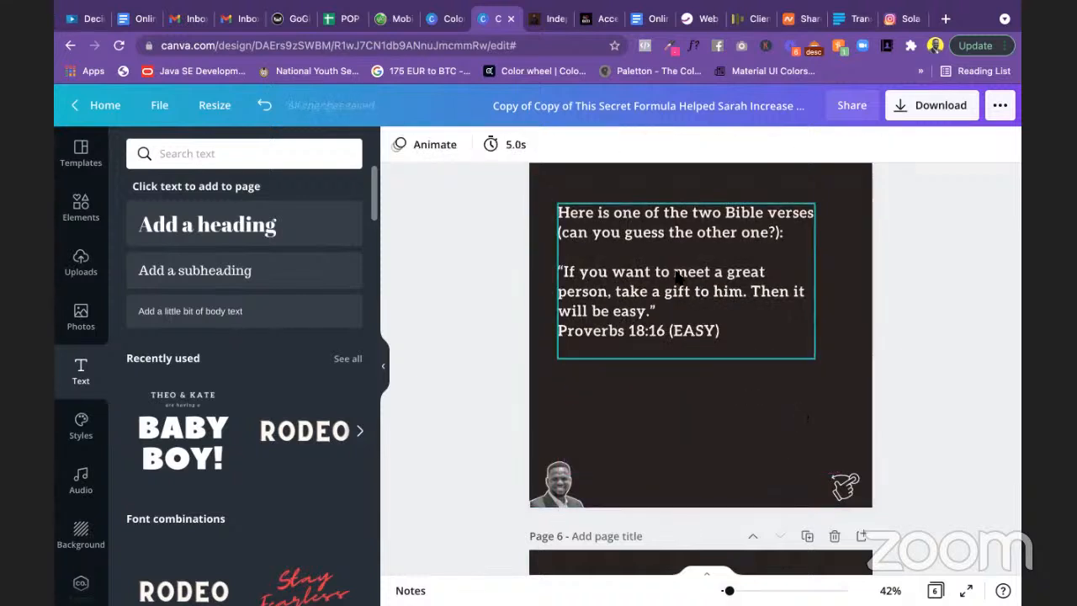
left_click(669, 273)
left_click_drag(669, 273, 690, 320)
left_click(926, 336)
scroll(926, 337, "up", 20)
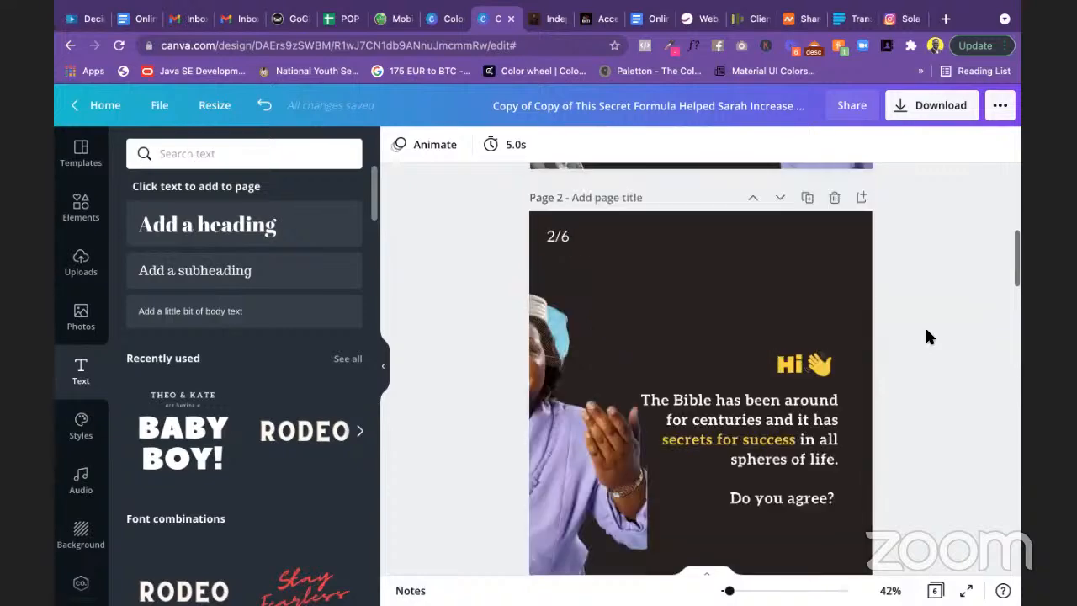
scroll(925, 332, "down", 6)
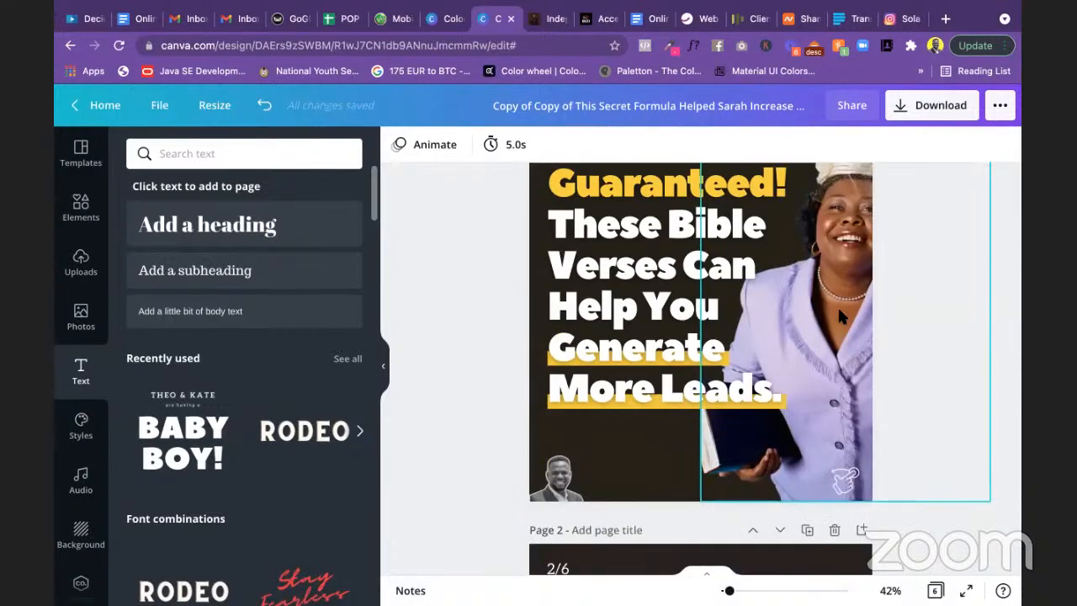
scroll(576, 392, "down", 2)
scroll(577, 392, "down", 5)
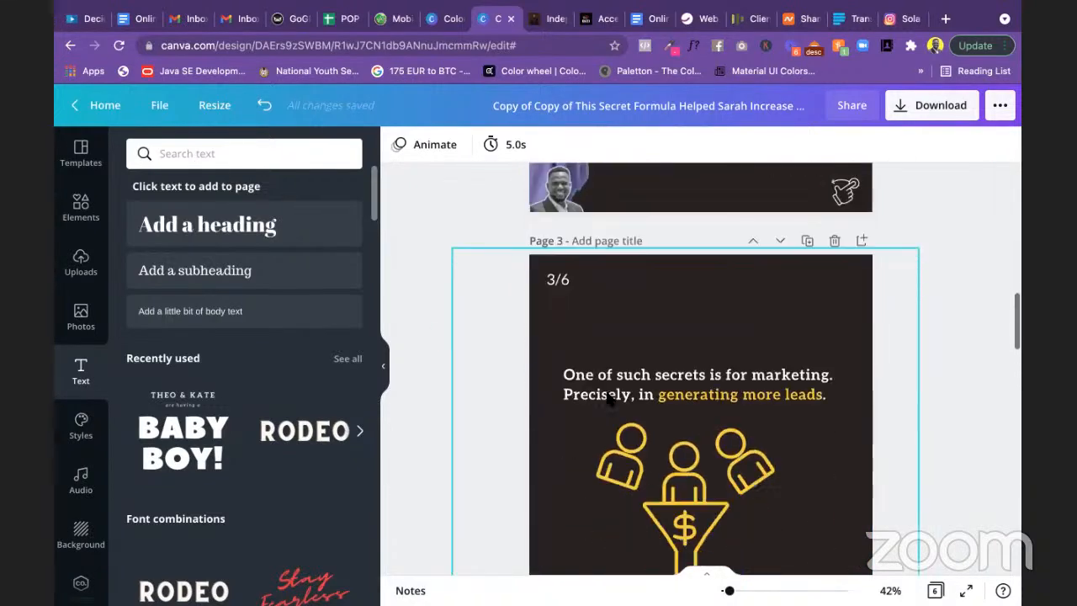
scroll(811, 370, "down", 4)
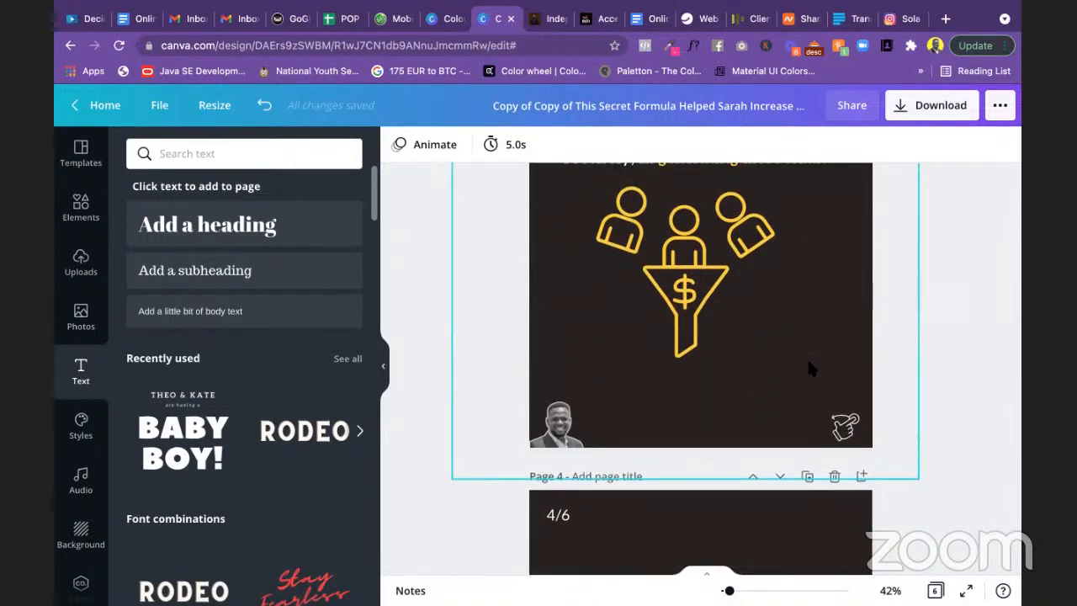
scroll(810, 367, "down", 10)
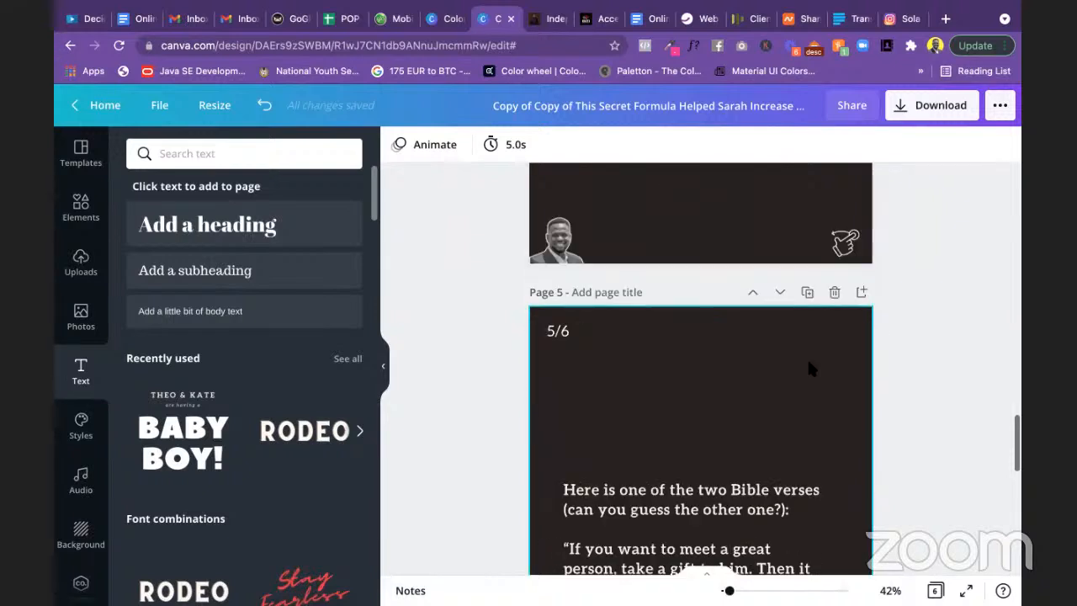
scroll(809, 368, "down", 1)
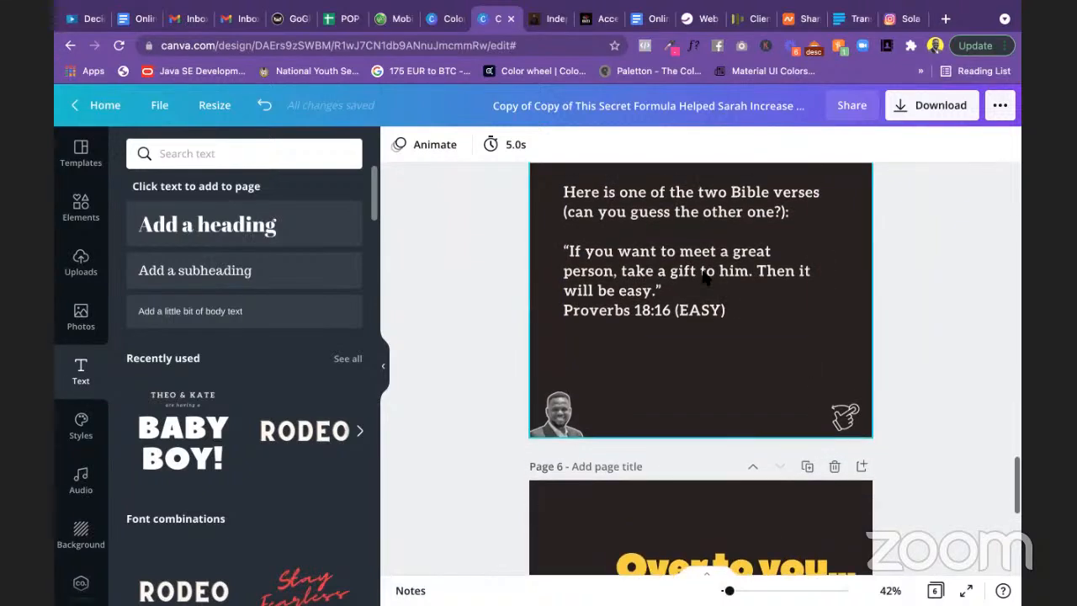
scroll(707, 269, "up", 1)
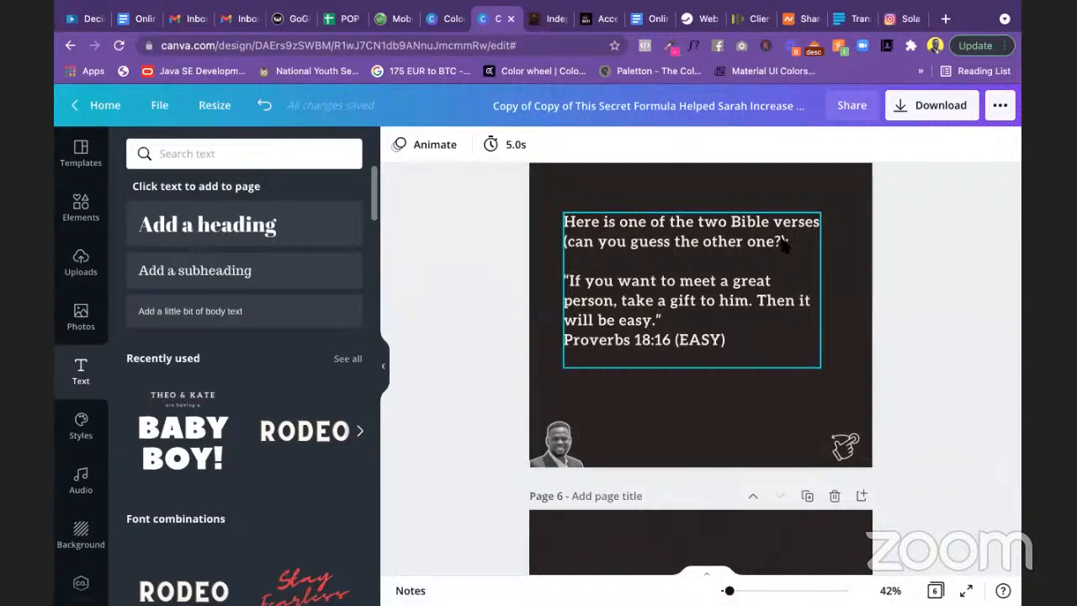
Step: Make the quoted verse lines on slide 5 italic
left_click(598, 290)
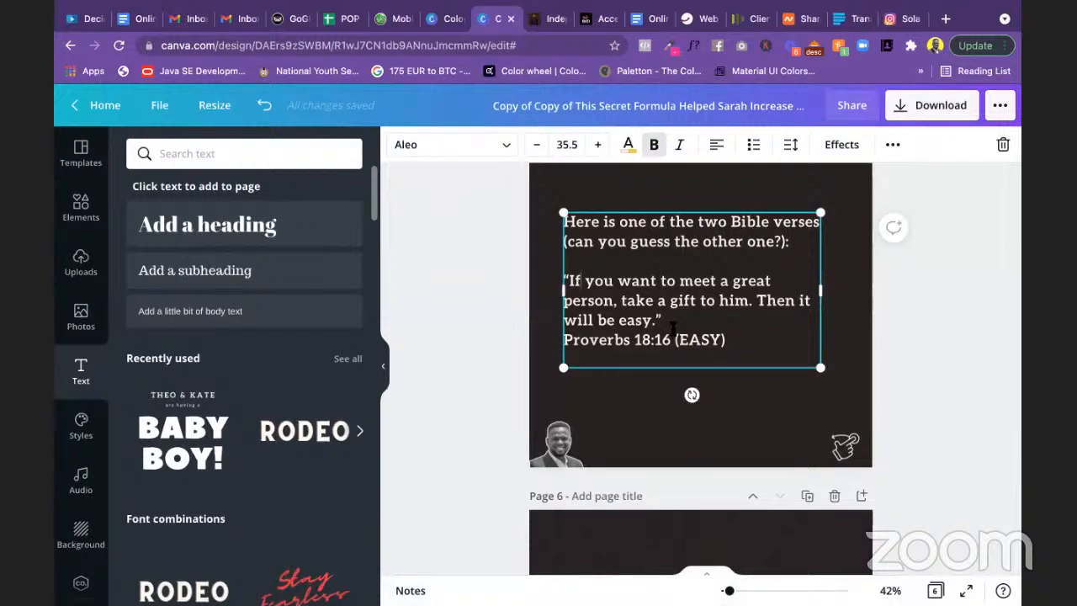
left_click_drag(674, 326, 563, 280)
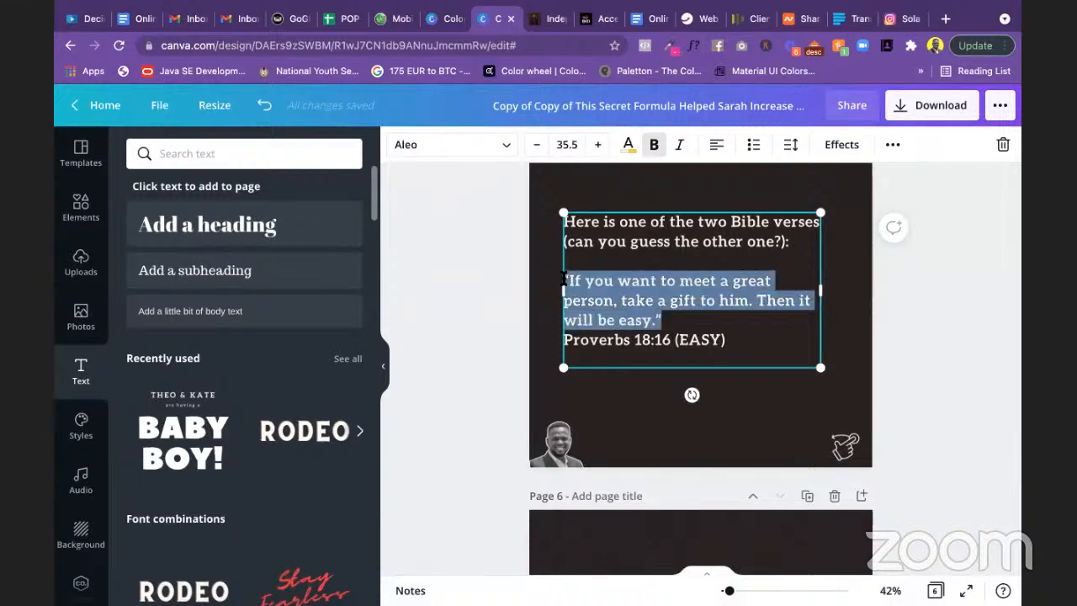
left_click(680, 145)
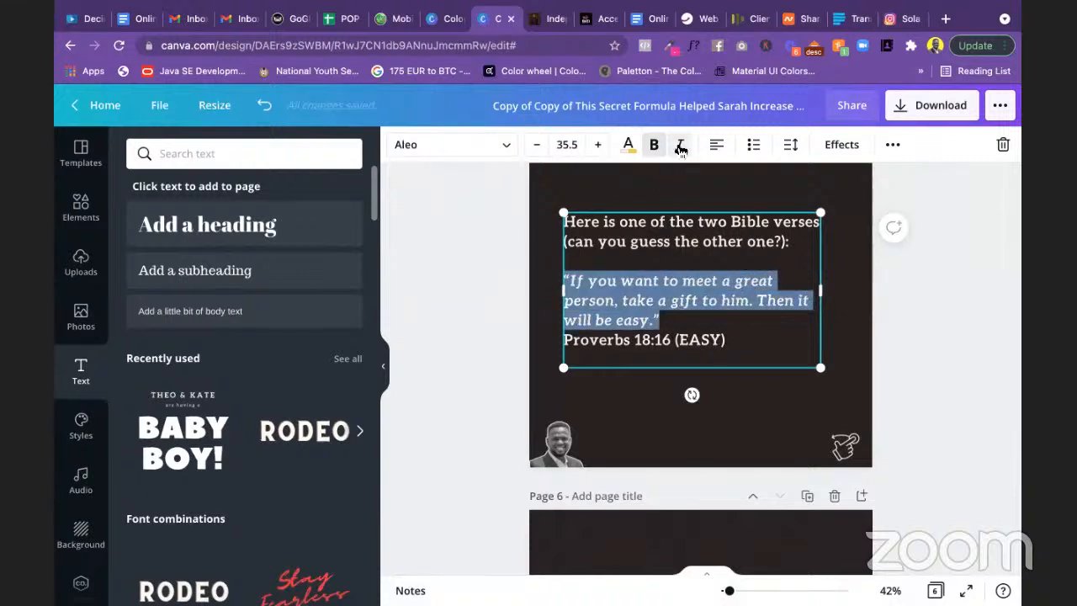
left_click(727, 300)
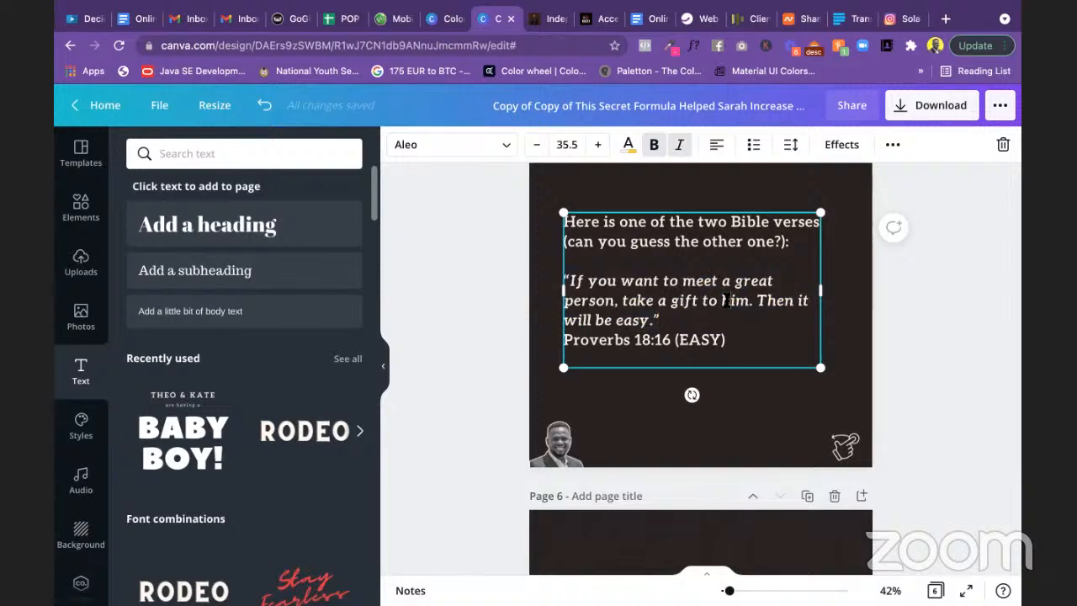
key("super+a")
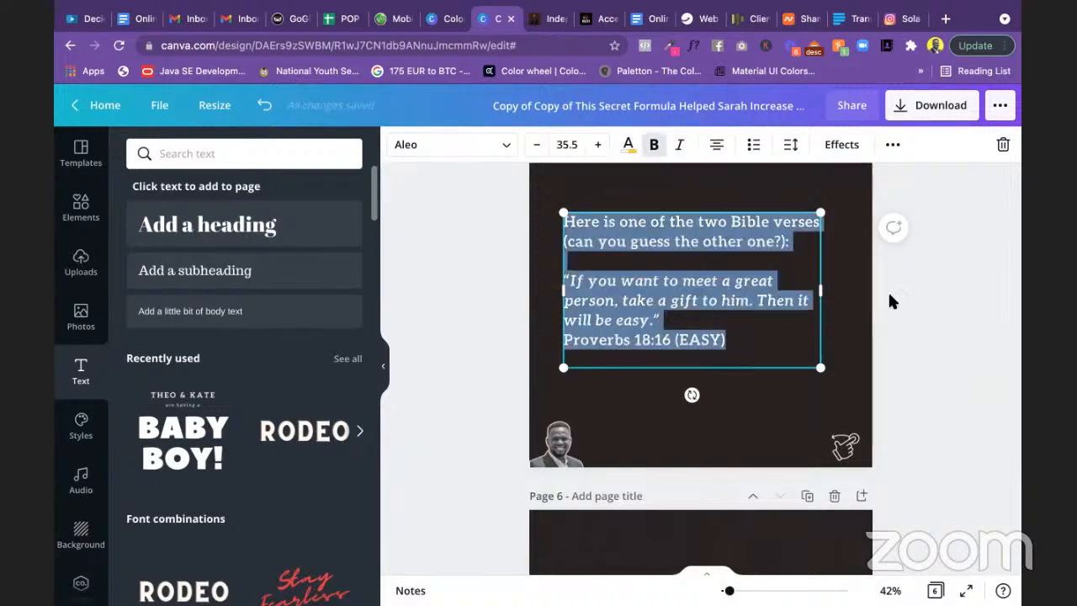
left_click(907, 310)
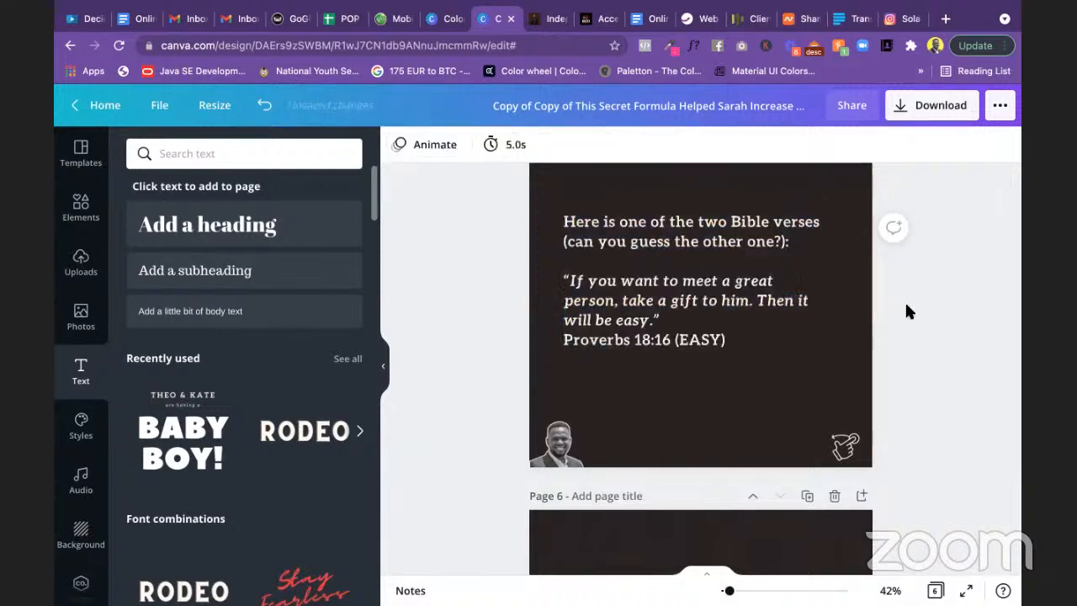
left_click(722, 303)
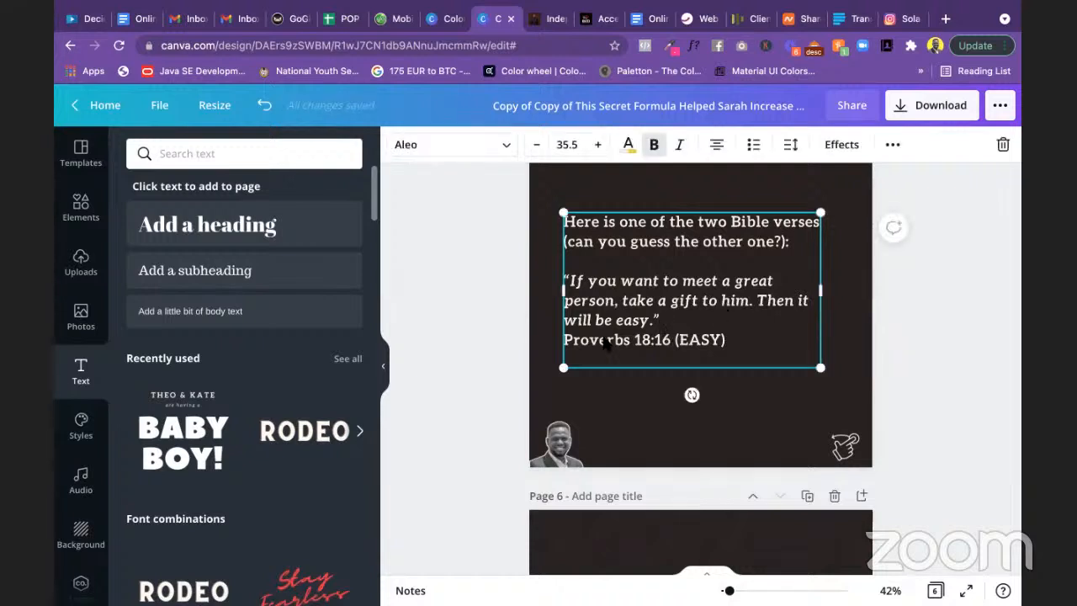
Step: Put the attribution on its own line directly under the verse, prefixed with ~
left_click(664, 324)
key("Left")
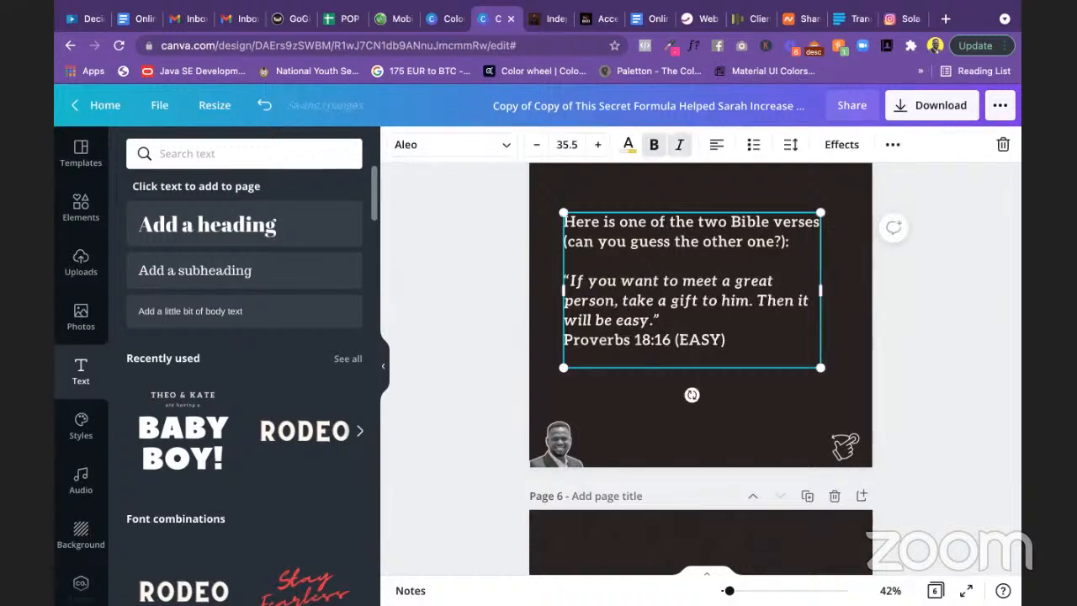
key("Return")
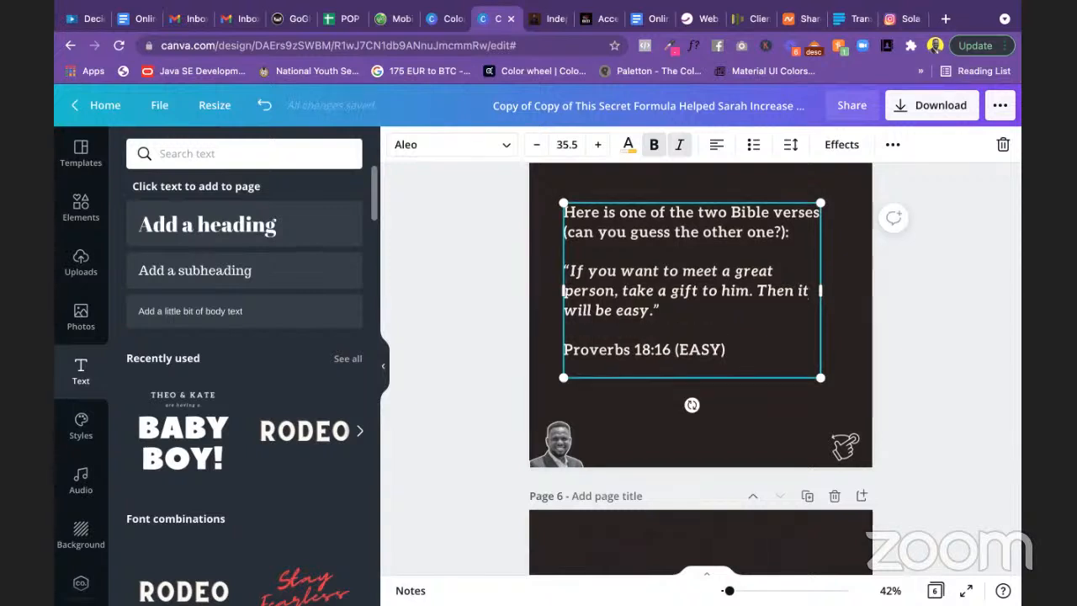
key("BackSpace")
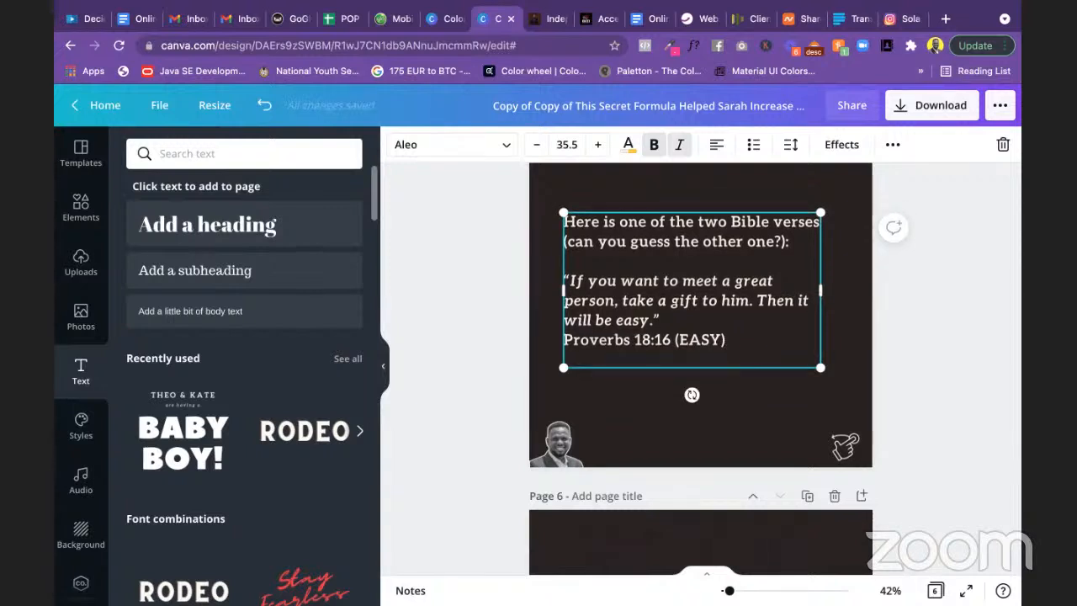
left_click(568, 339)
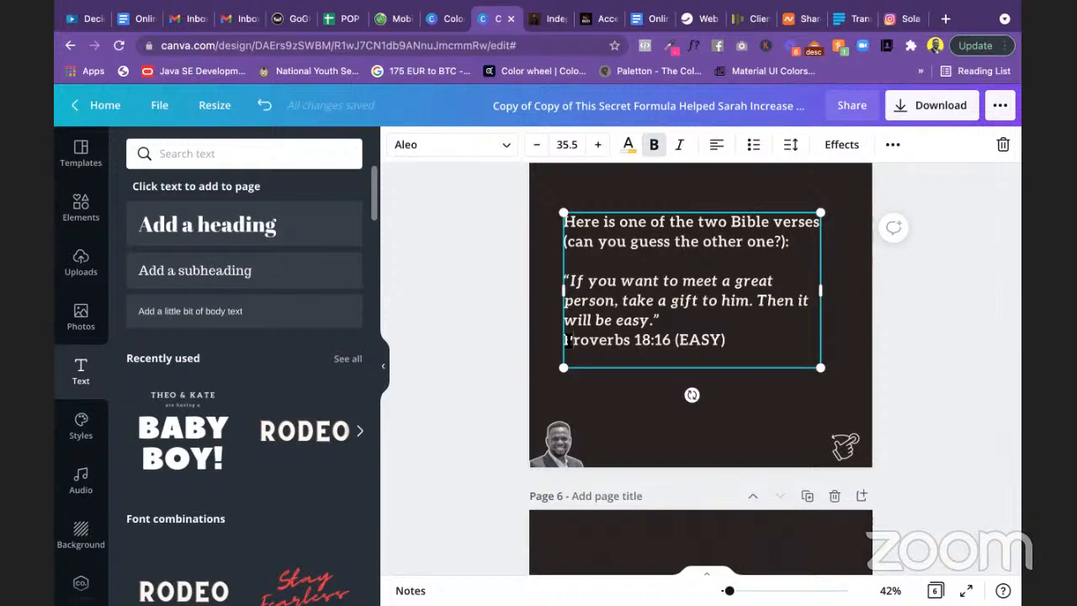
key("BackSpace")
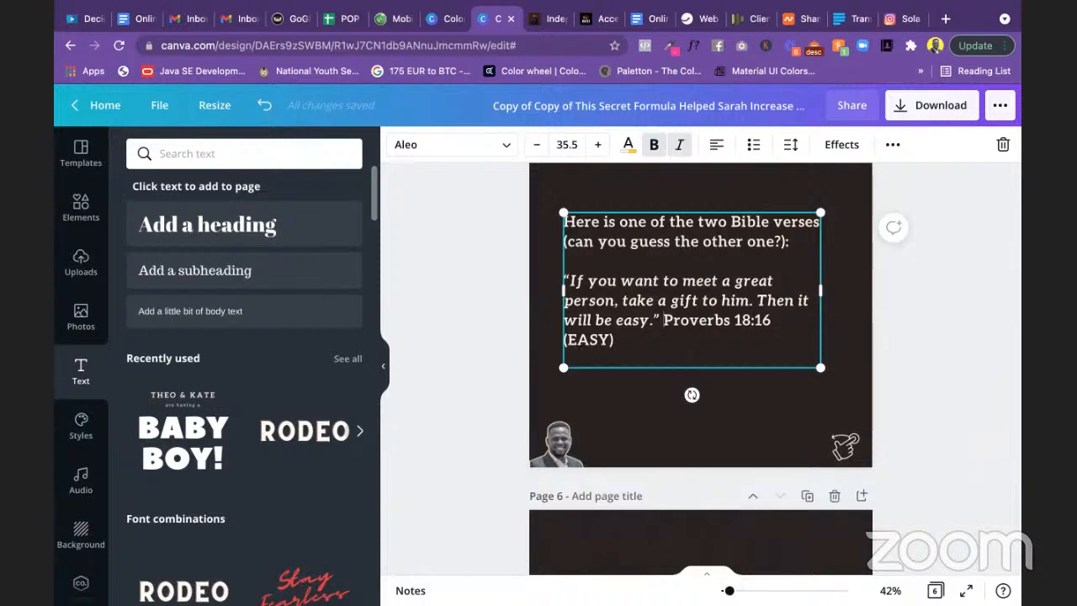
key("Return")
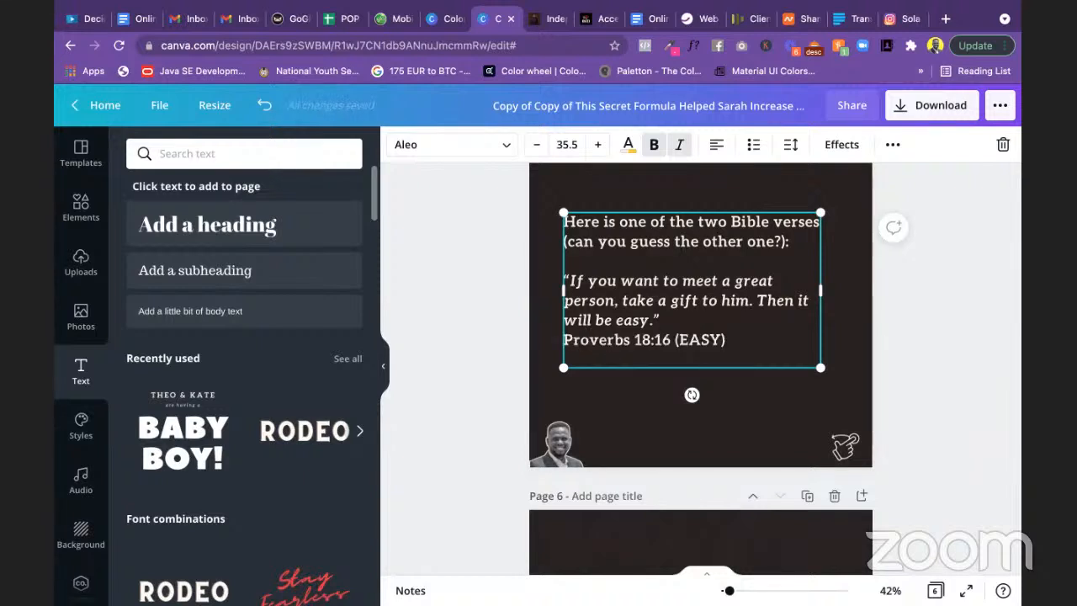
type("~")
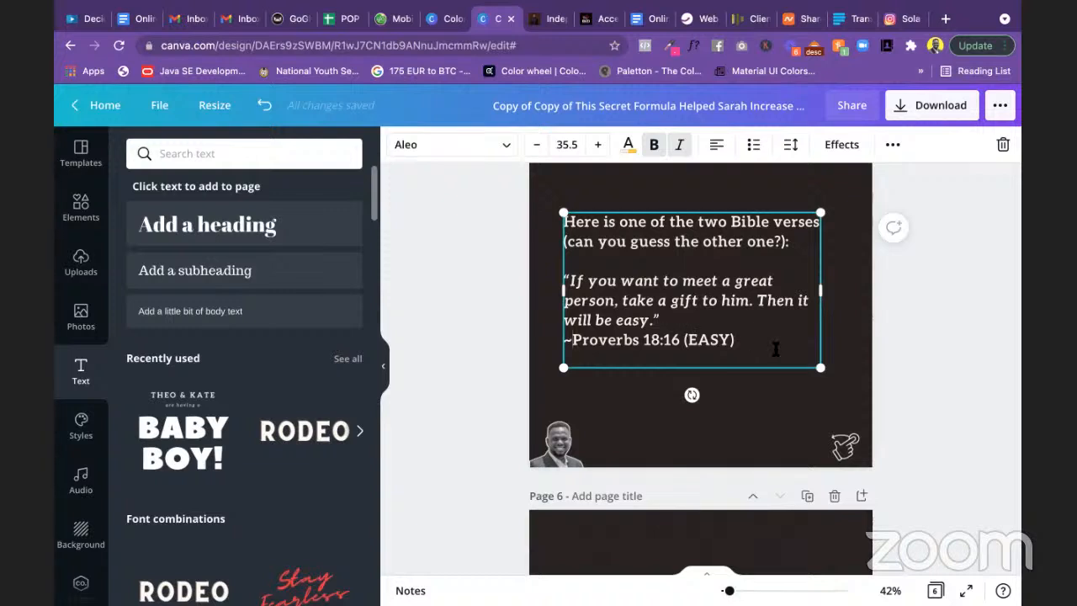
left_click(930, 344)
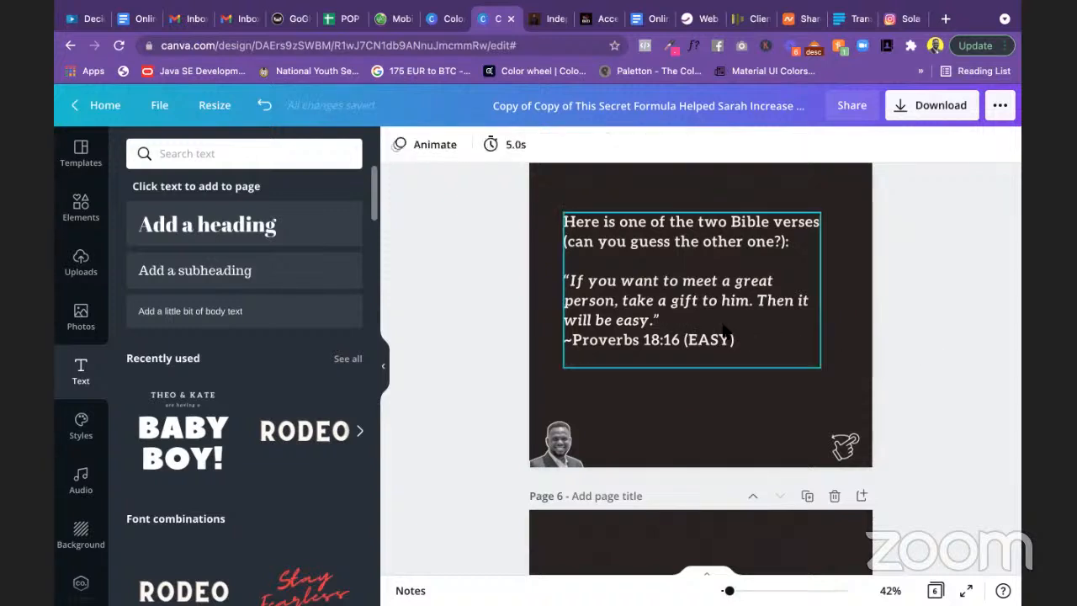
Step: Select the opening question paragraph, then deselect and bring up the brand-colour notes
left_click(662, 322)
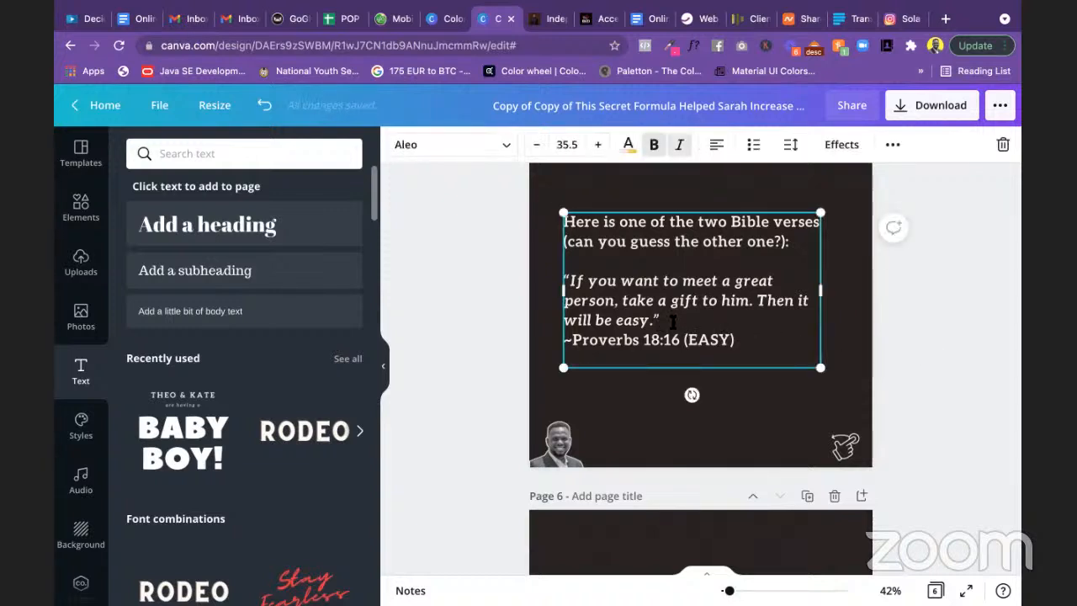
left_click_drag(792, 245, 558, 221)
left_click(474, 243)
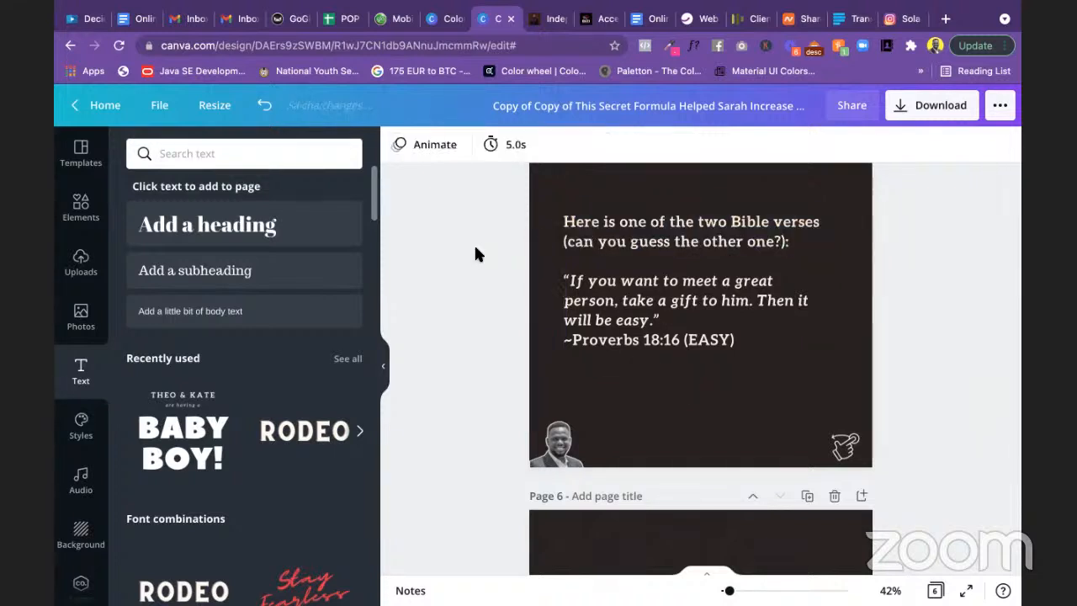
left_click(746, 249)
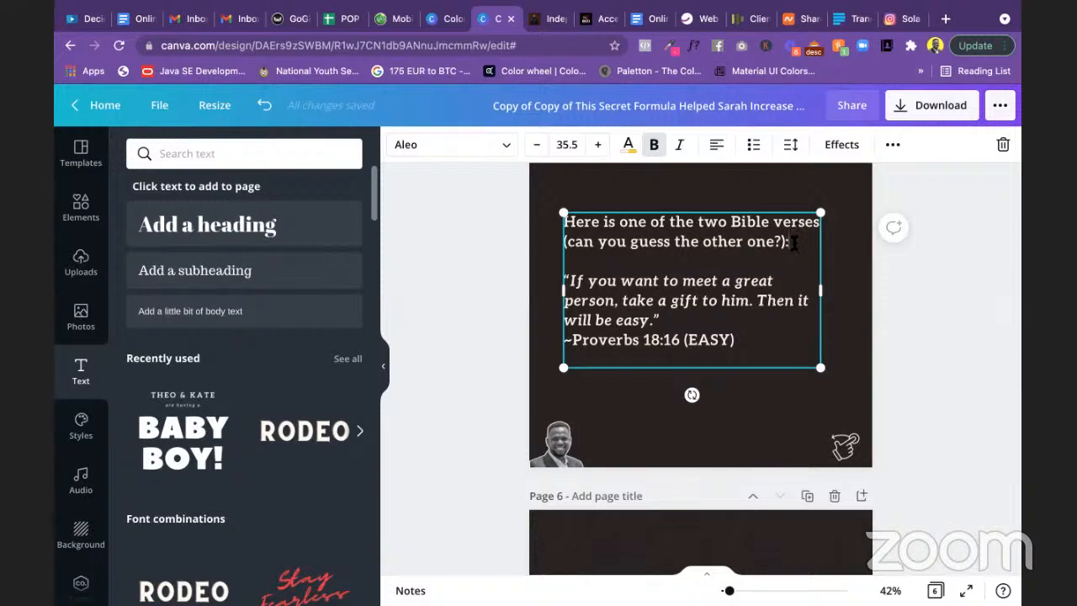
left_click_drag(790, 243, 569, 221)
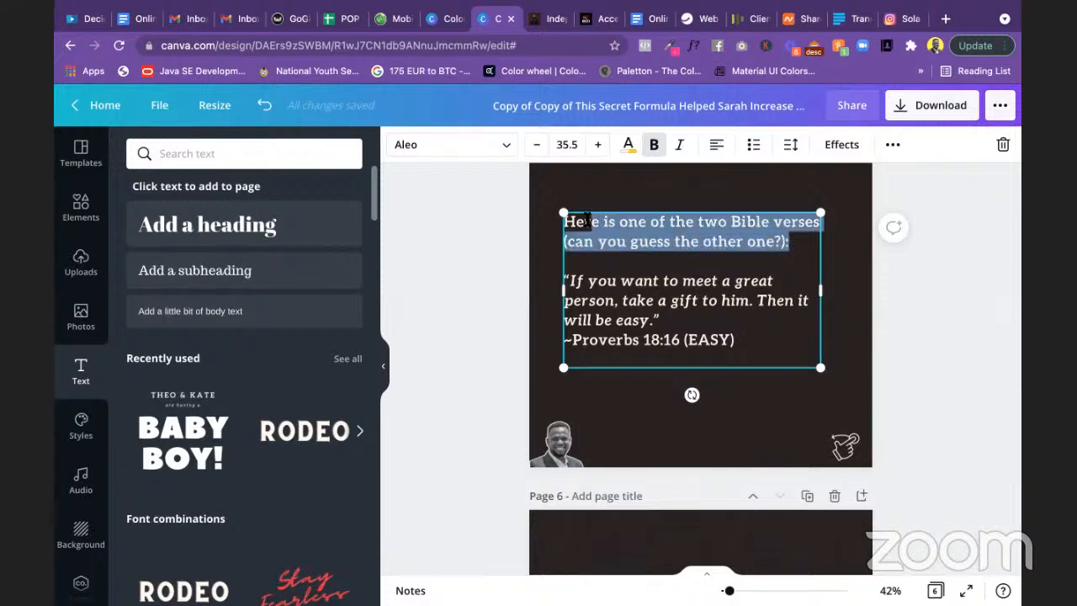
left_click(478, 242)
scroll(478, 240, "up", 3)
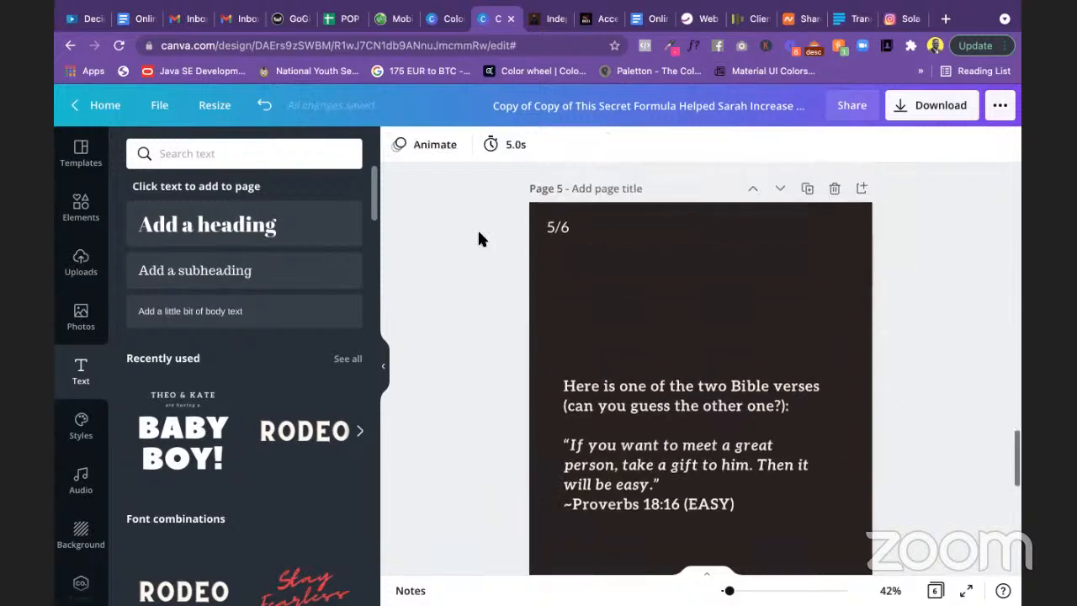
key("super+Tab")
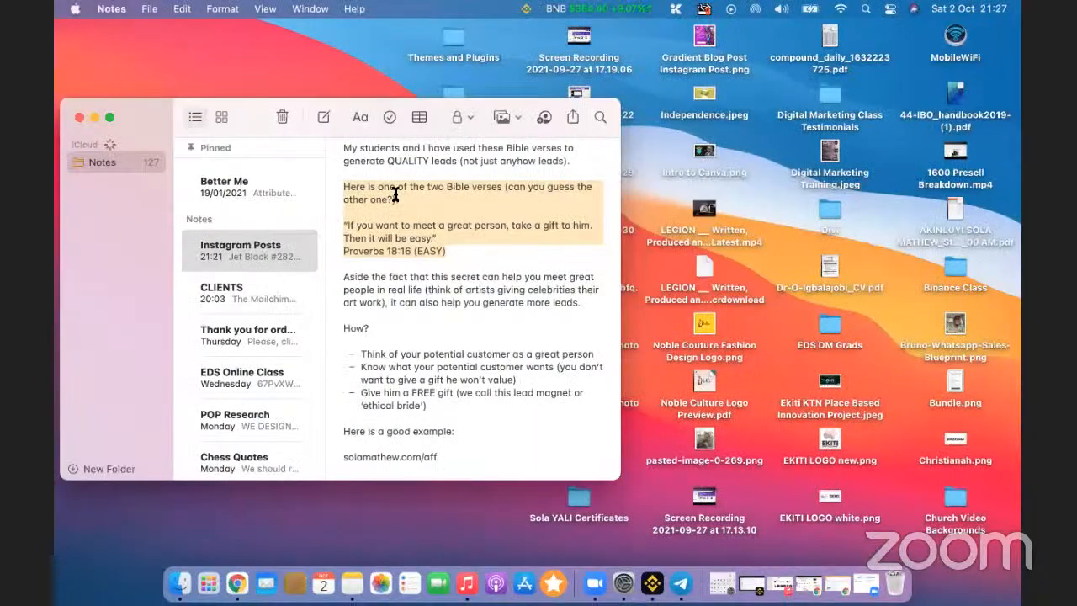
Step: Mark the Yellow #FAD02C code at the top of the Instagram Posts note, then return to Canva
scroll(396, 195, "up", 5)
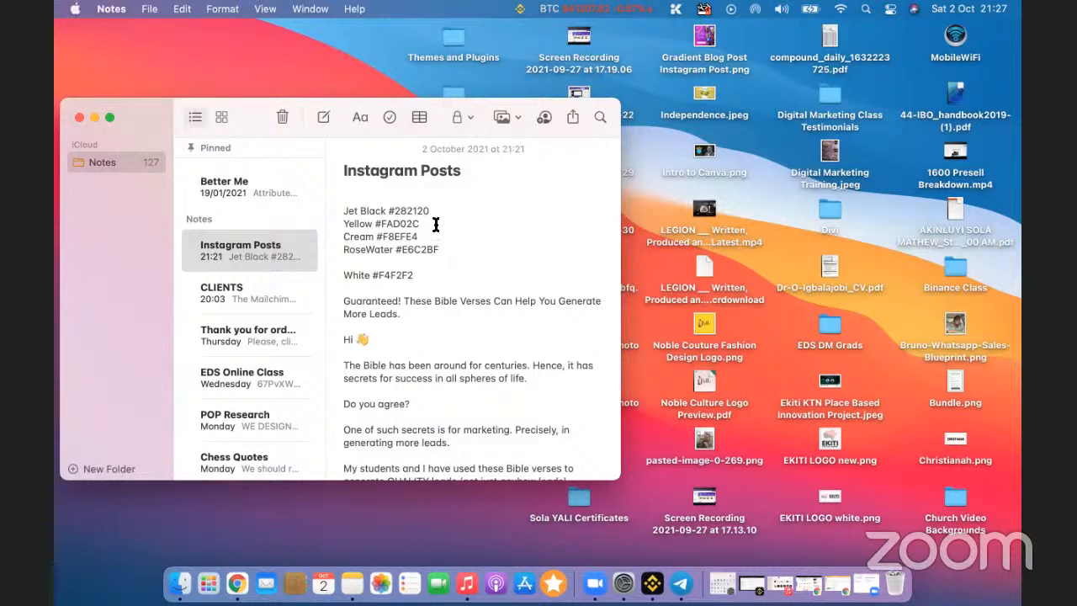
left_click_drag(432, 225, 343, 225)
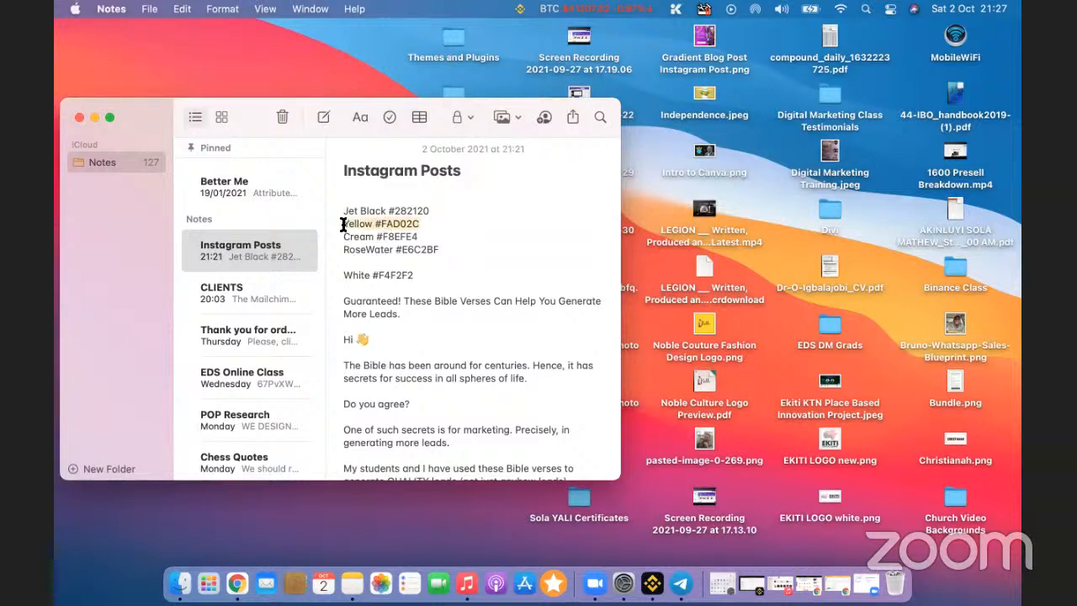
key("ctrl+Right")
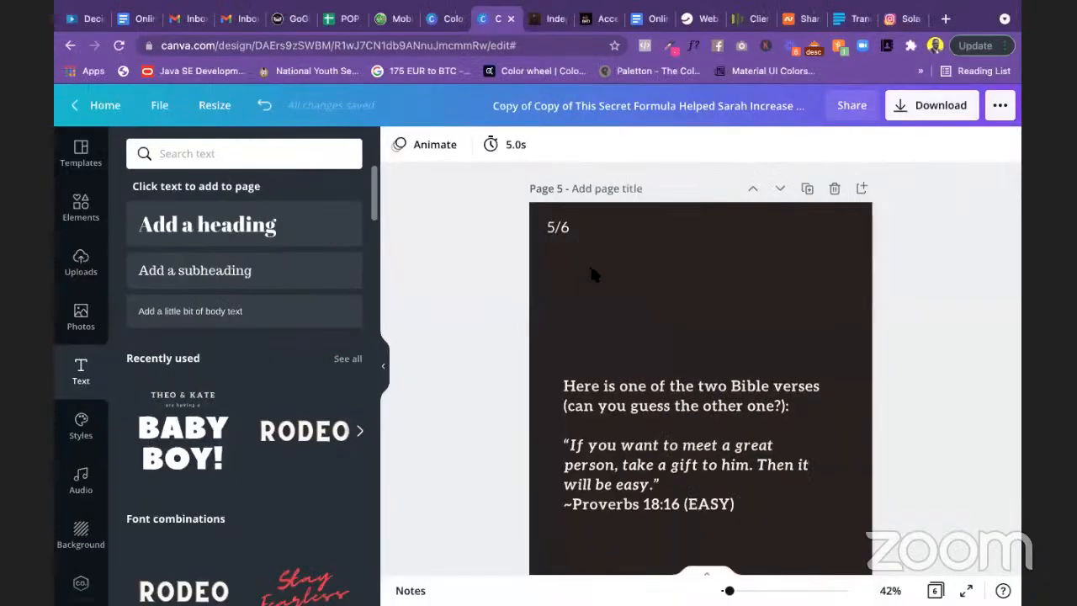
Step: Try a yellow page background with Jet Black verse text on slide 5
left_click(525, 213)
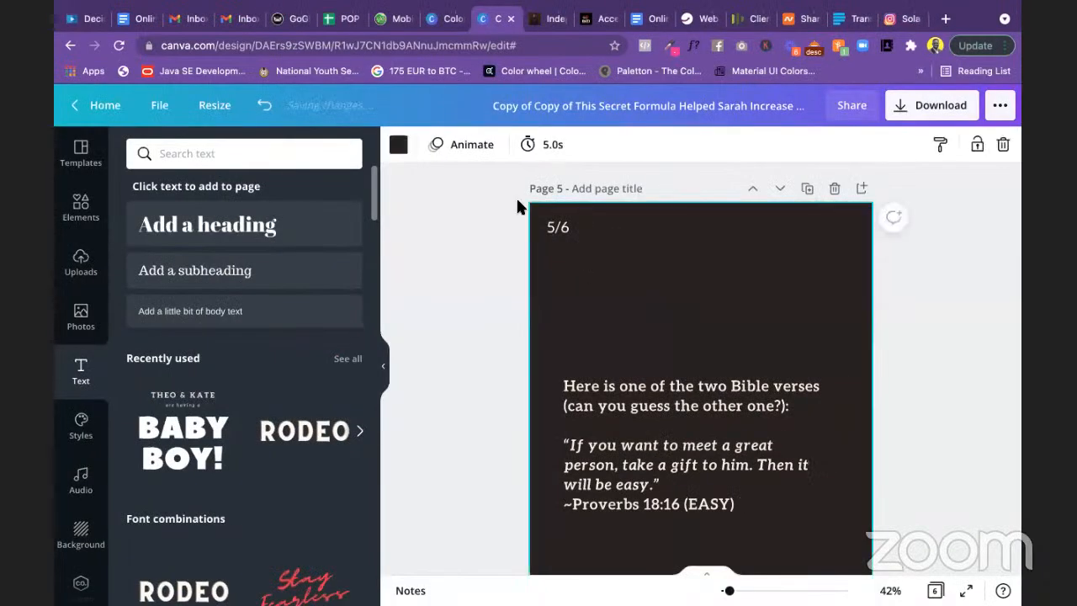
left_click(400, 147)
left_click(278, 265)
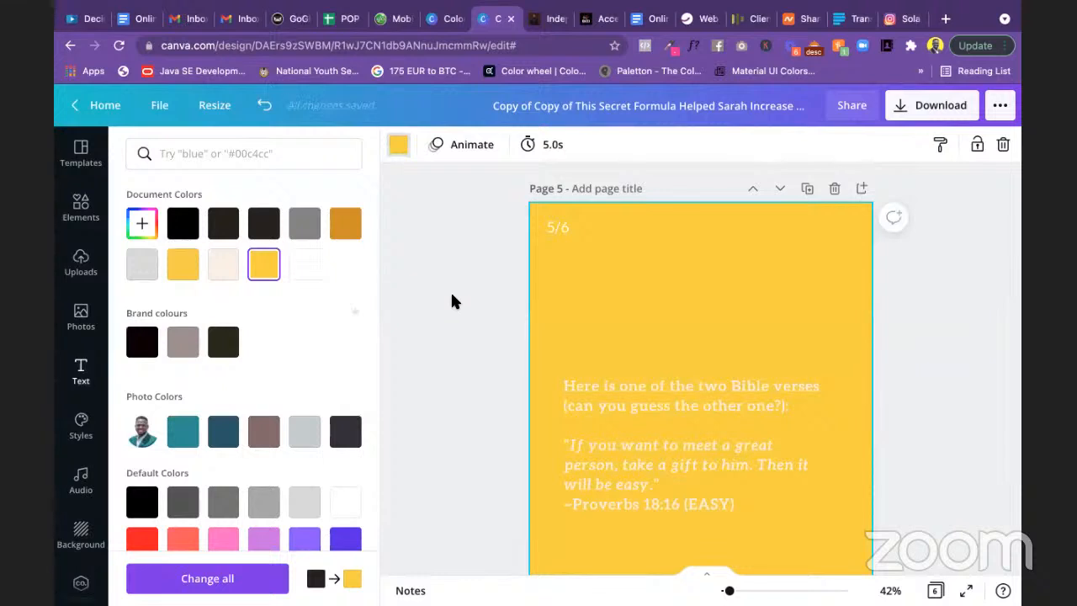
scroll(452, 301, "down", 4)
scroll(468, 320, "up", 3)
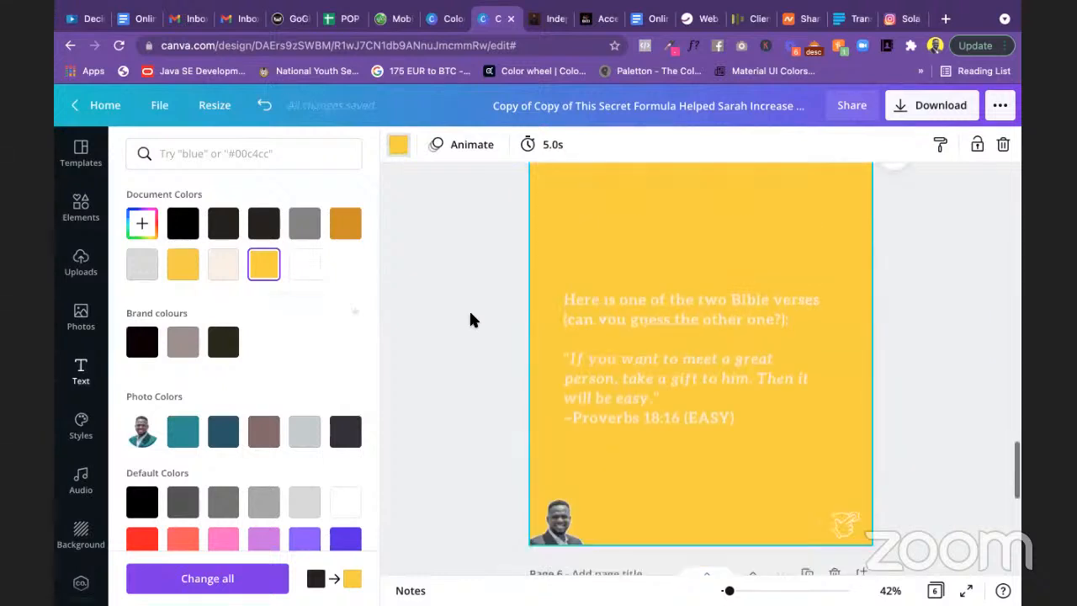
left_click(678, 394)
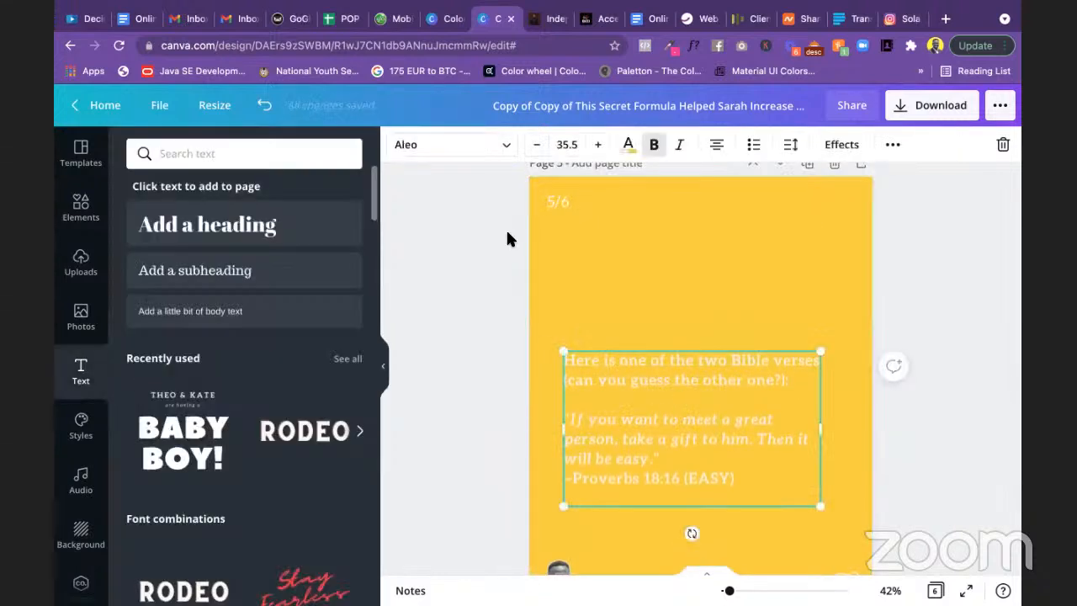
left_click(629, 145)
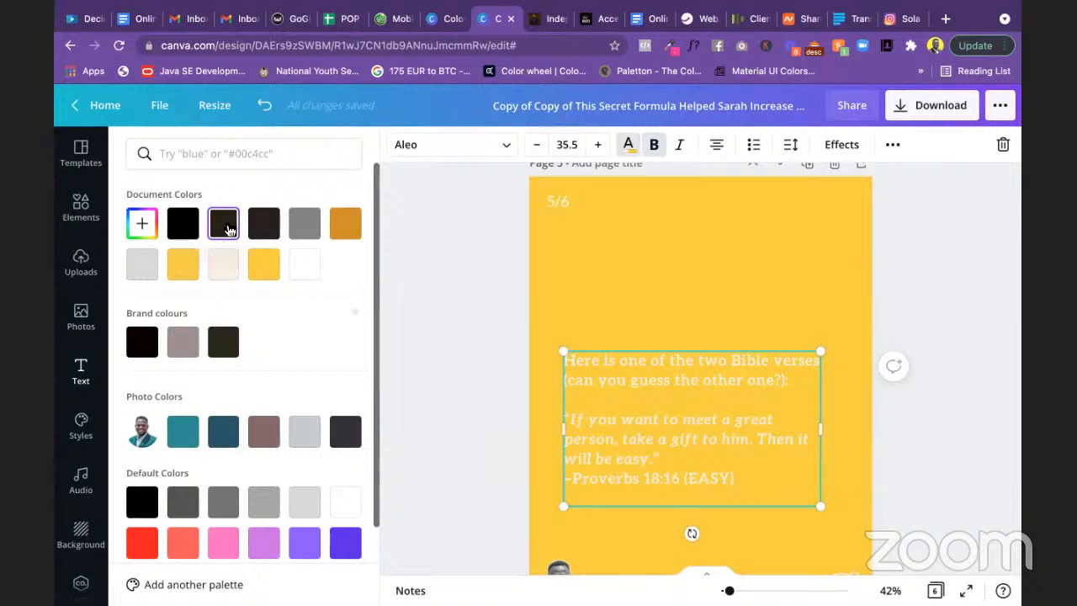
left_click(259, 238)
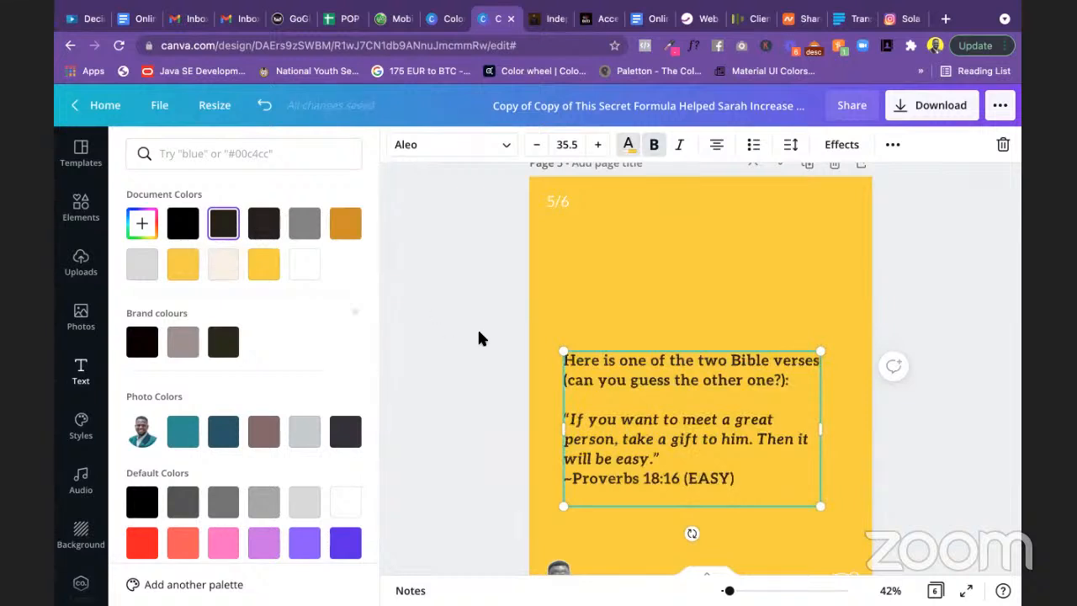
key("super+Tab")
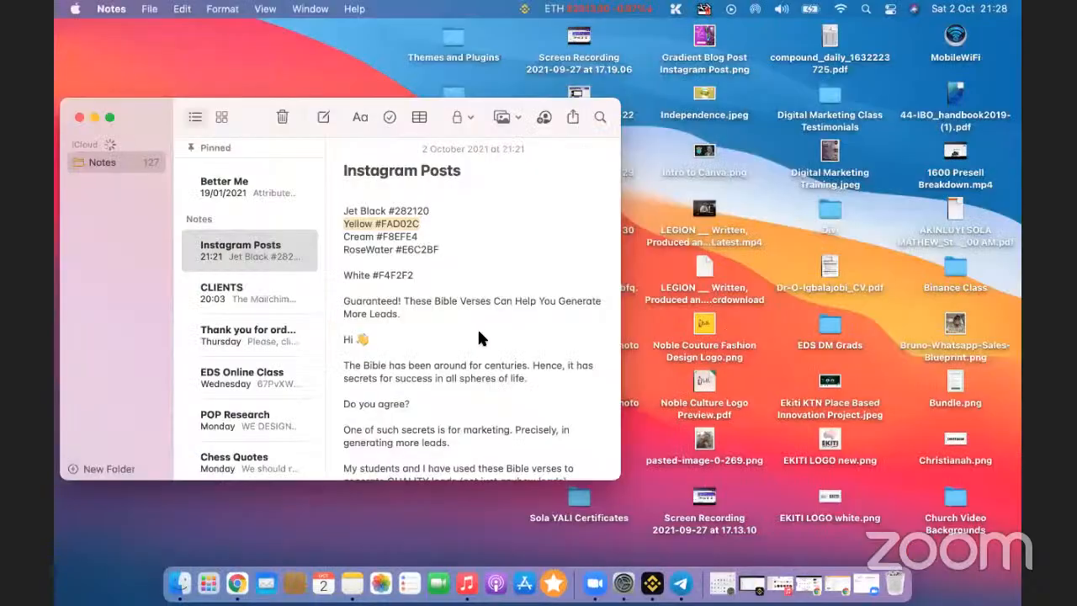
key("super+Tab")
Step: Undo back to the dark background with white text and move the verse box slightly higher
key("super+z")
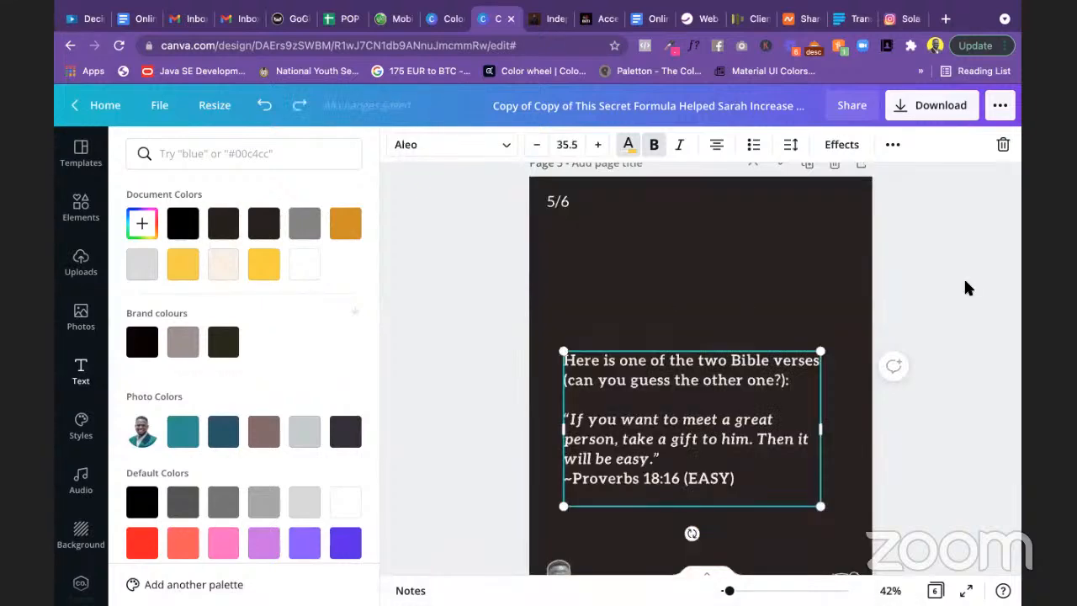
scroll(727, 332, "down", 2)
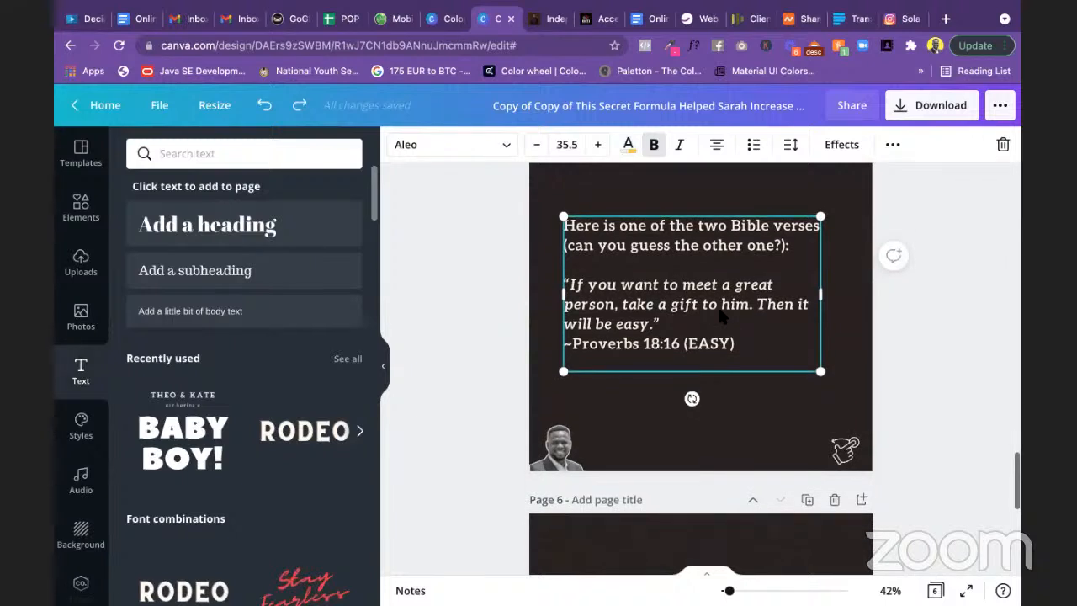
left_click_drag(722, 316, 722, 277)
scroll(903, 300, "up", 2)
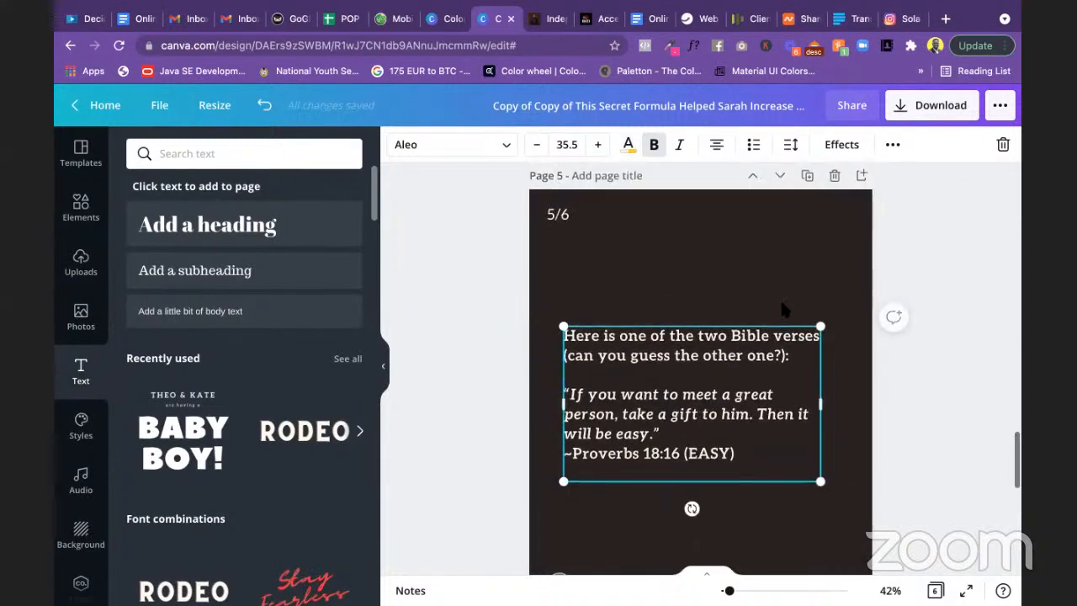
Step: Replace the 'lead generation' element search with 'Preacher' and run it
left_click(196, 155)
left_click_drag(253, 152, 163, 151)
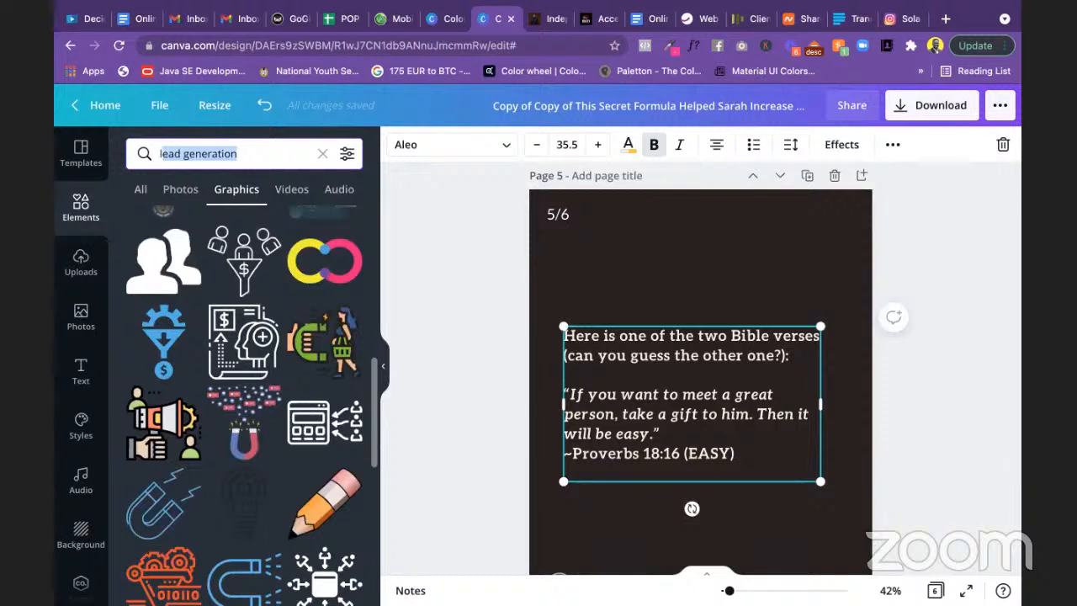
key("BackSpace")
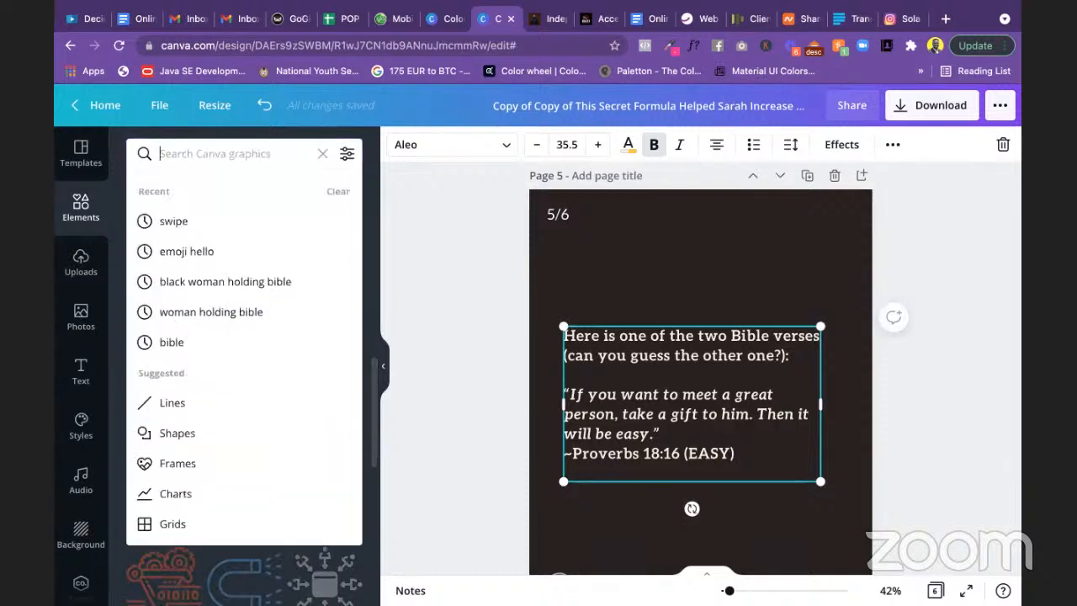
type("Preac")
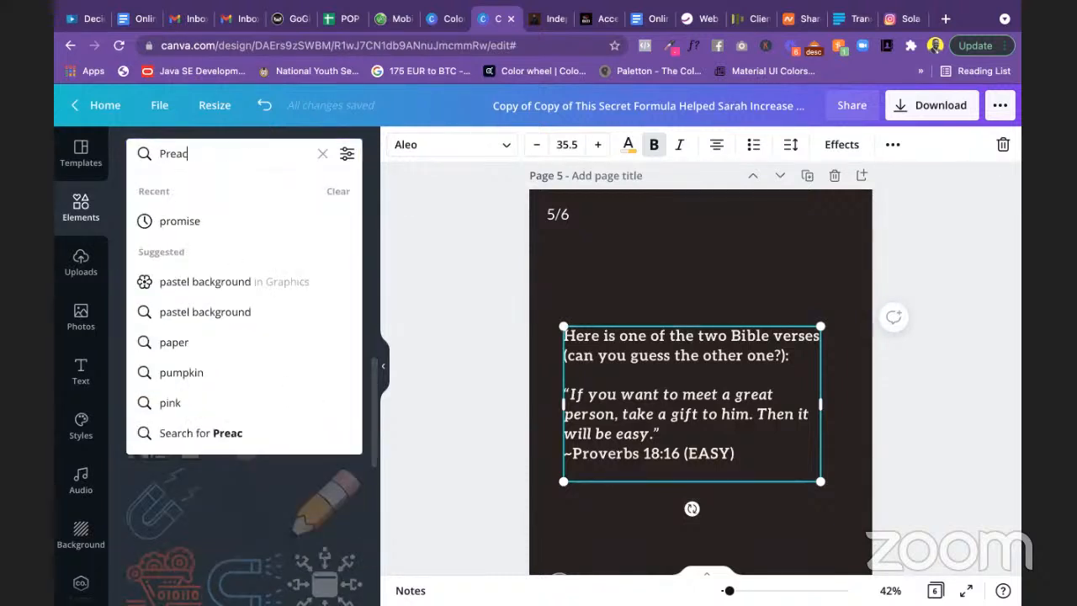
type("her")
key("Return")
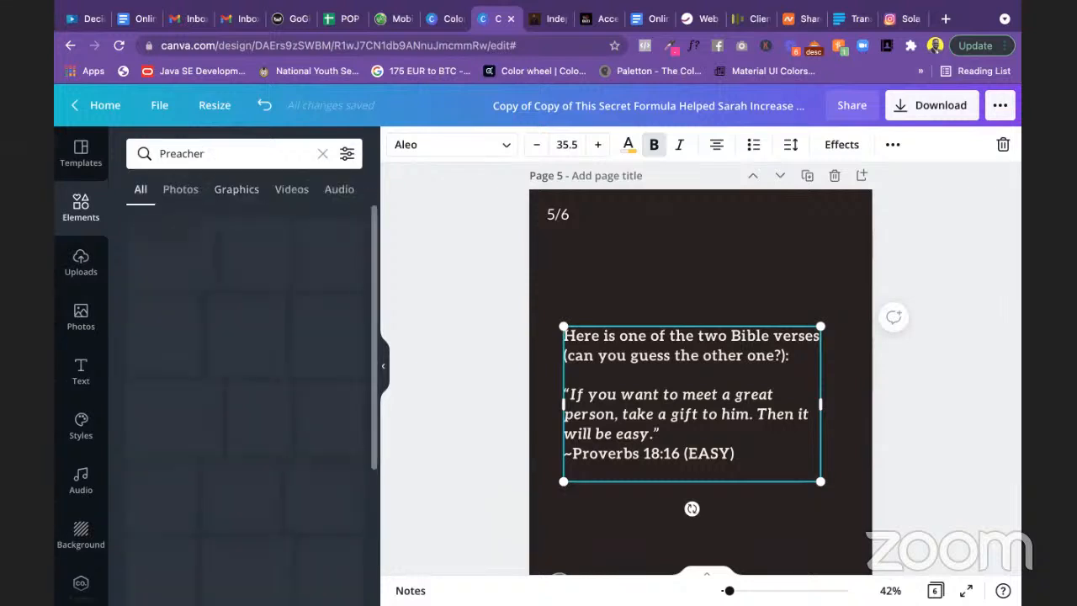
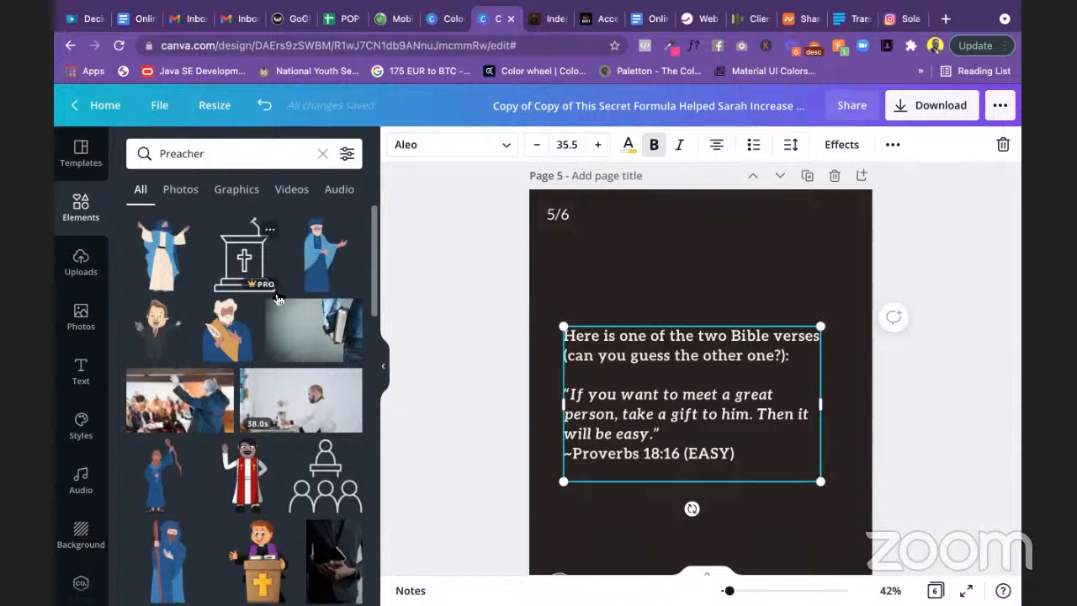
Step: Search Elements for 'giving gift' instead of 'Preacher' and browse the results
scroll(277, 299, "down", 2)
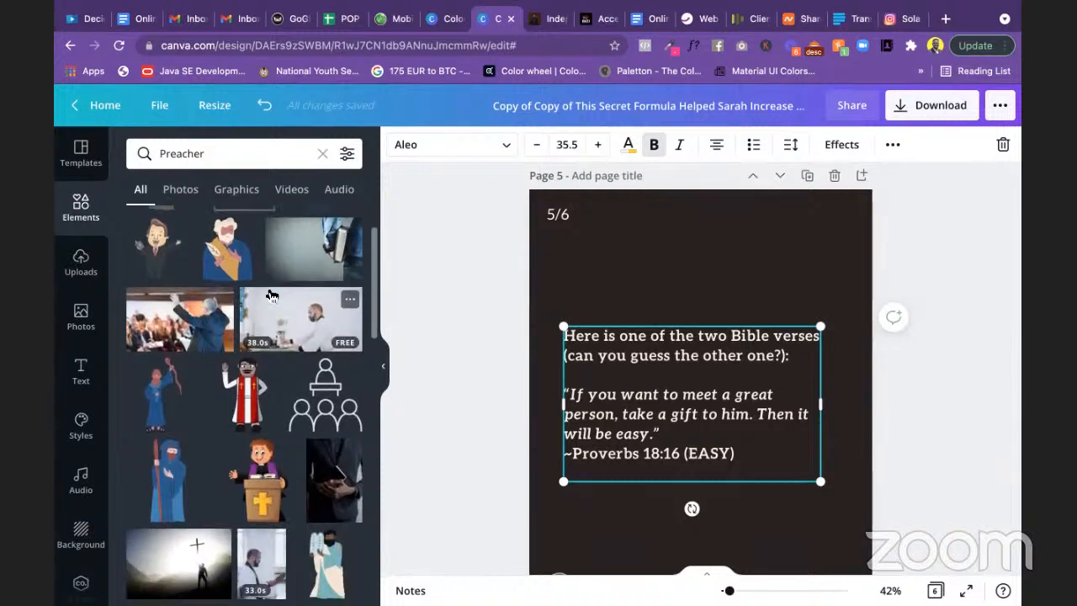
left_click(153, 153)
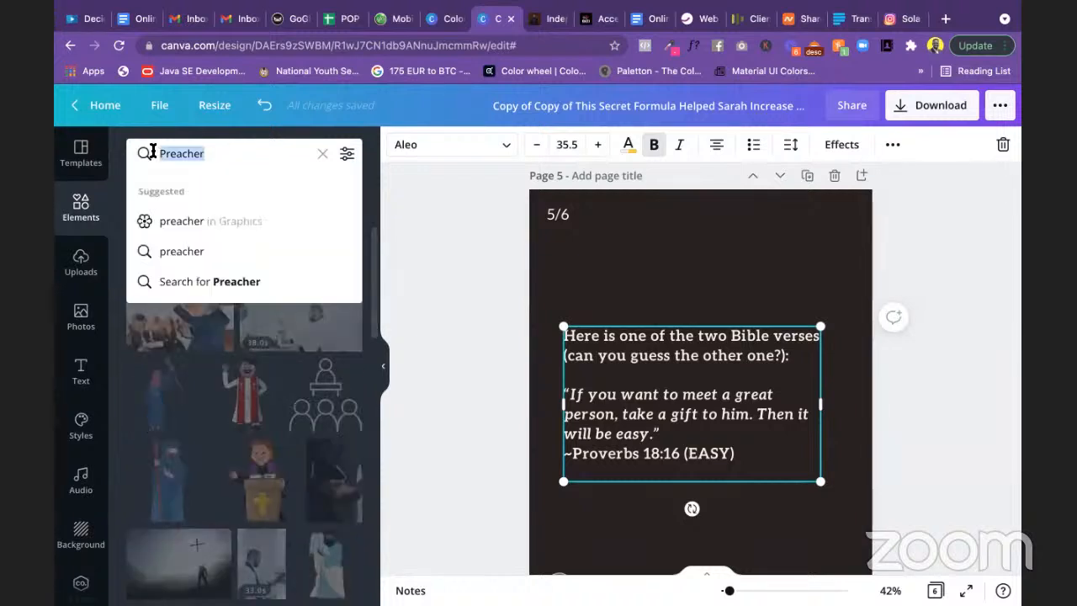
type("giv")
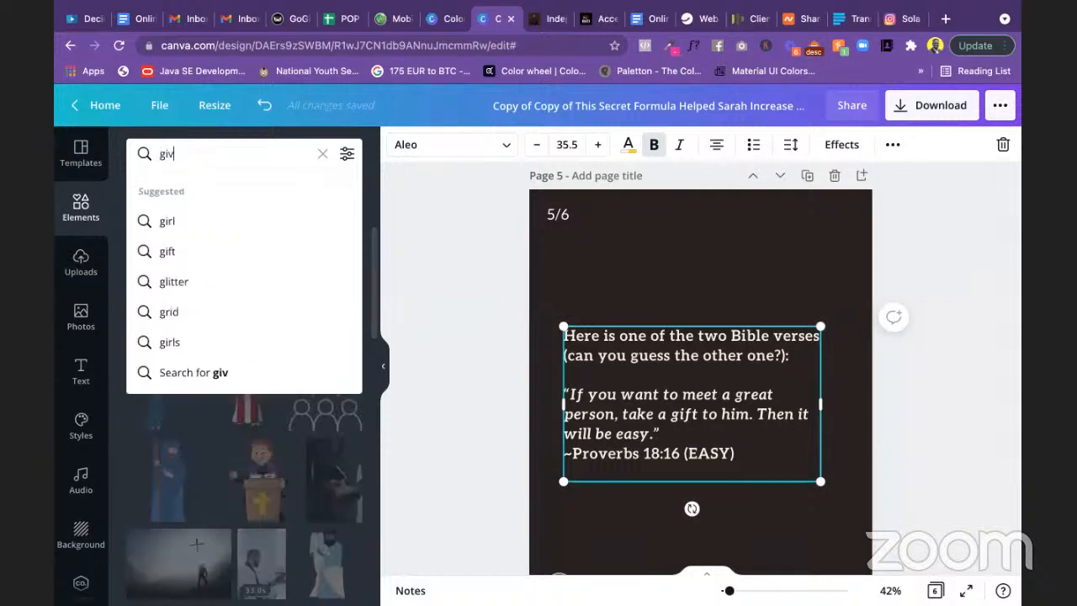
type("ing gift")
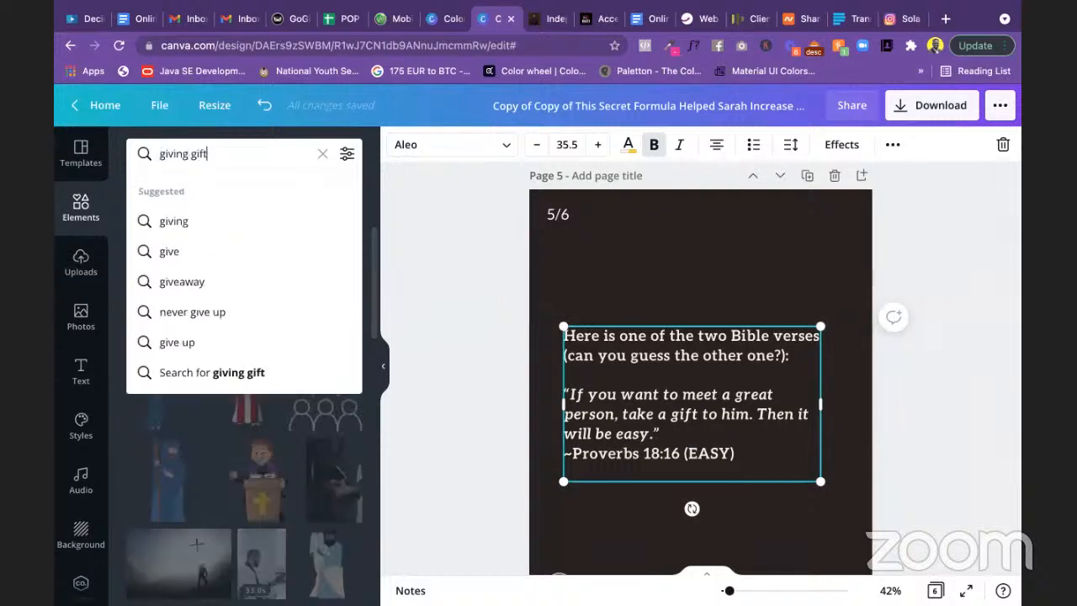
key("Return")
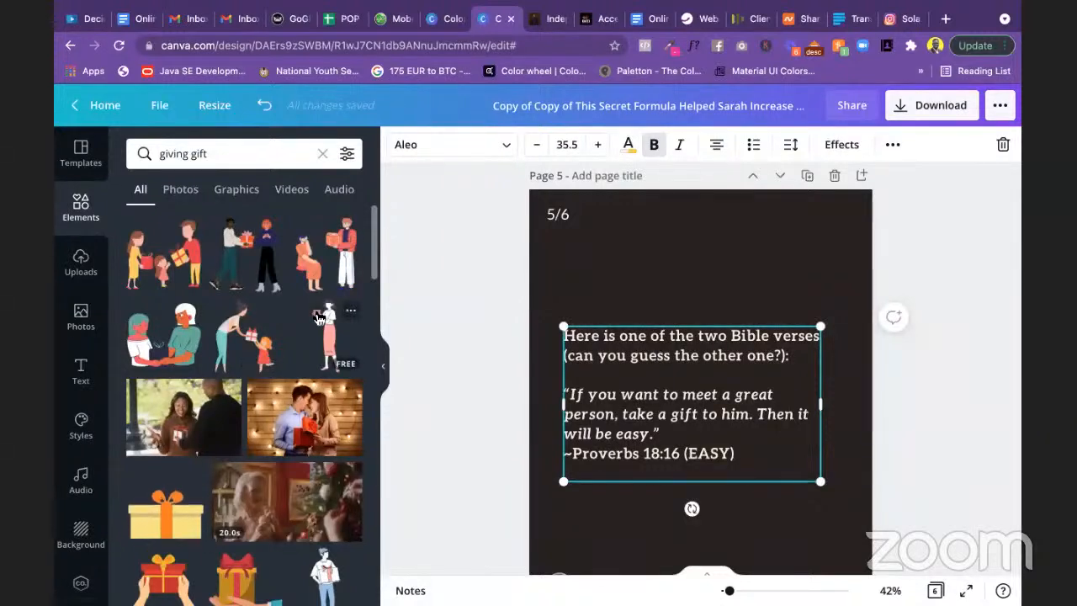
scroll(318, 319, "down", 2)
scroll(318, 318, "down", 5)
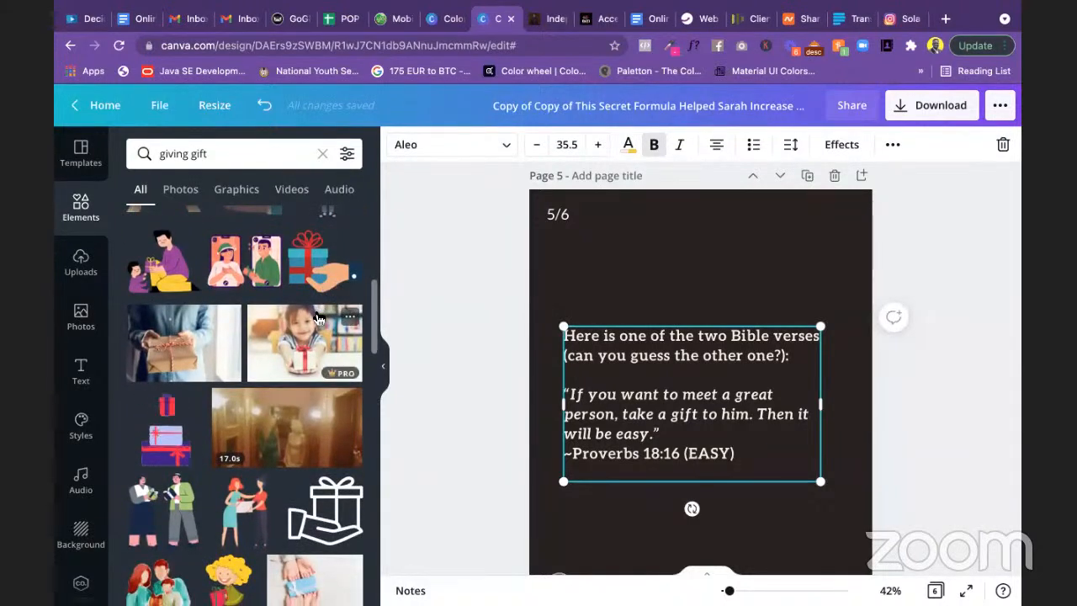
scroll(318, 318, "up", 5)
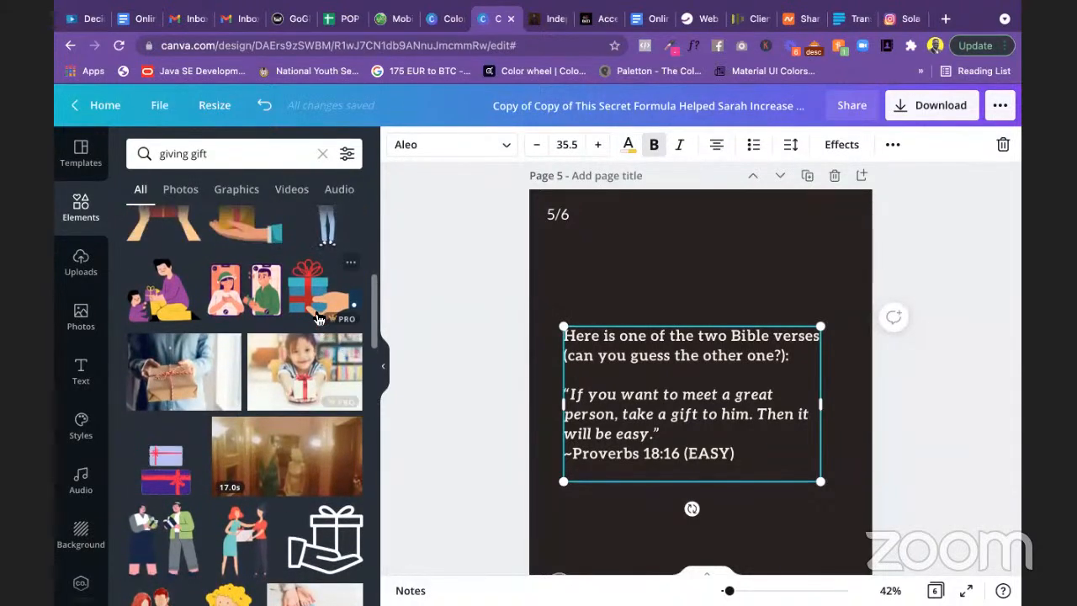
scroll(318, 318, "up", 1)
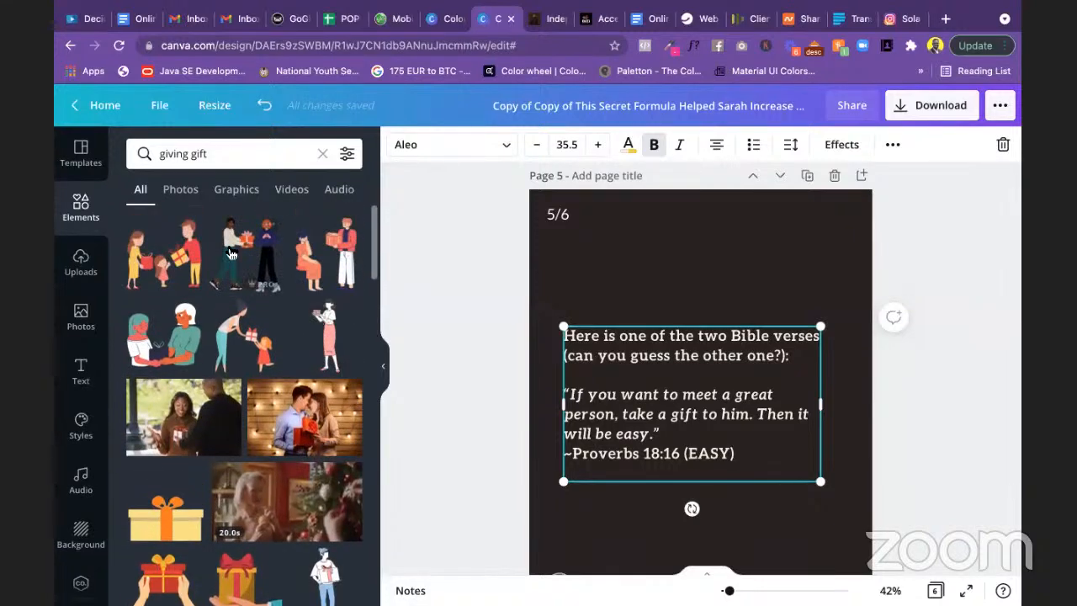
Step: Add the gift-giving illustration to slide 5 and place it beside the verse
left_click(250, 258)
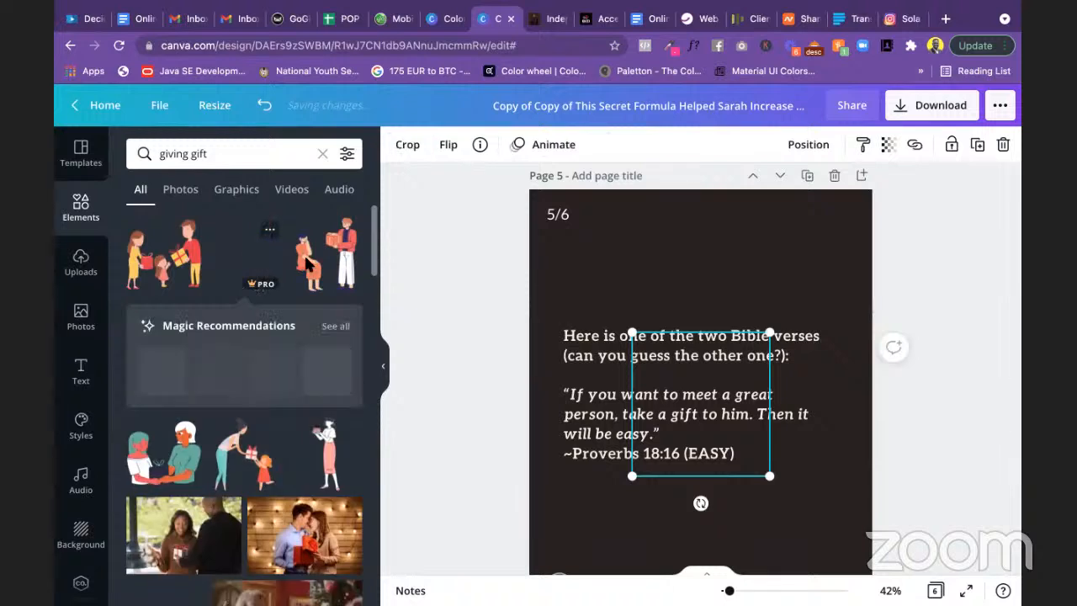
left_click_drag(701, 403, 739, 277)
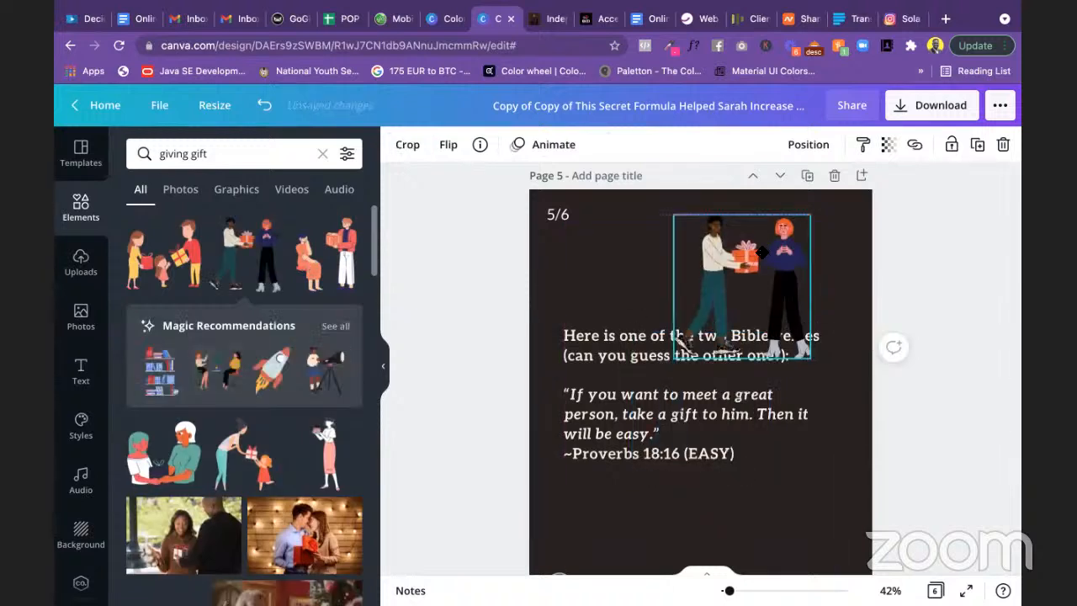
mouse_move(679, 336)
left_mouse_down()
mouse_move(728, 365)
mouse_move(664, 329)
left_mouse_up()
left_click(684, 357)
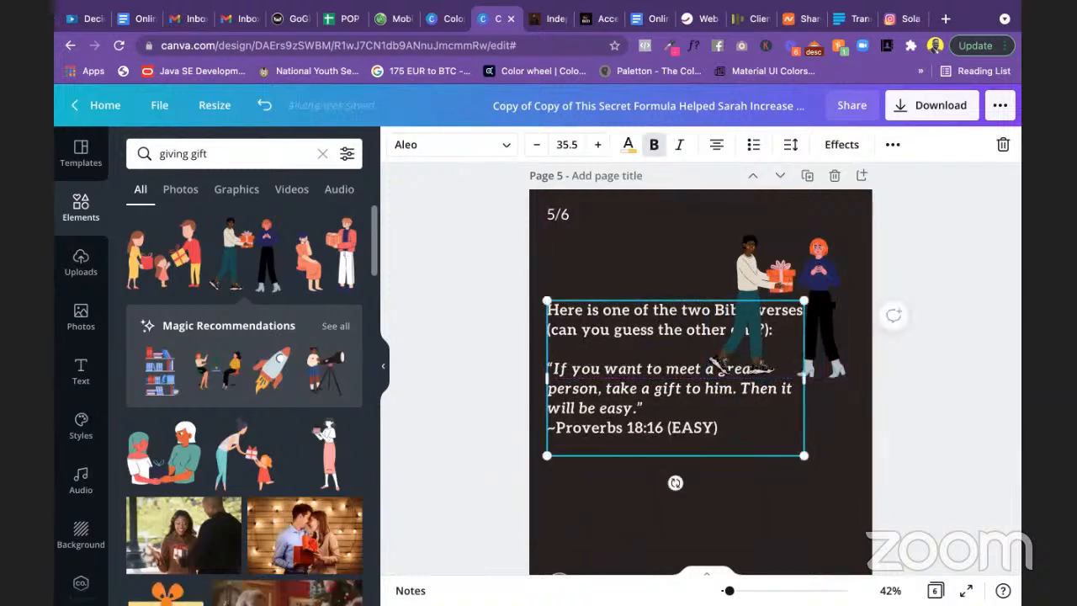
left_click_drag(811, 265, 851, 366)
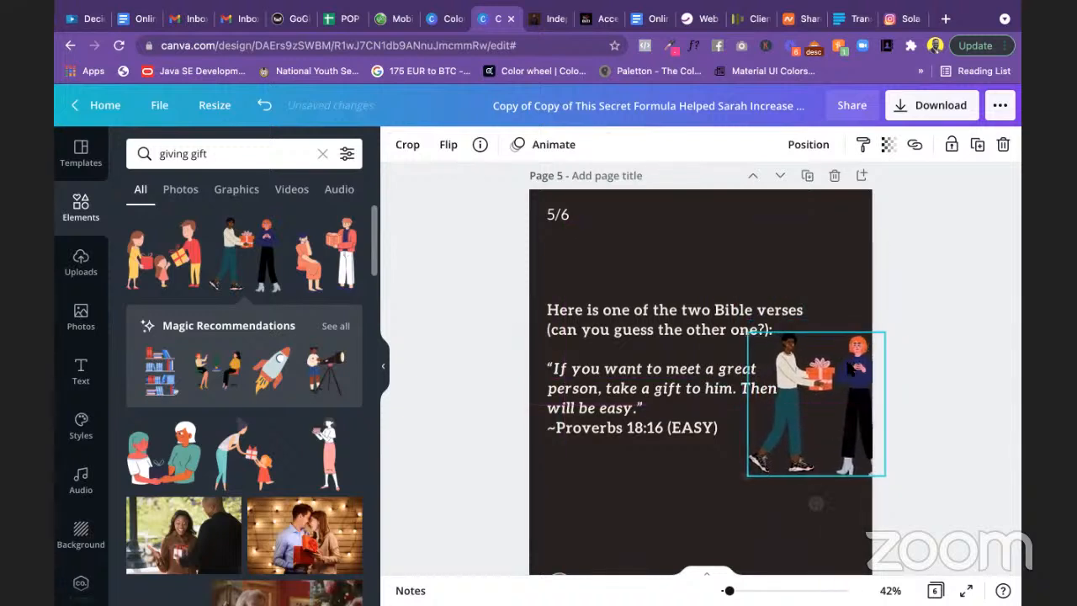
left_click(982, 318)
scroll(983, 318, "down", 2)
scroll(983, 320, "down", 1)
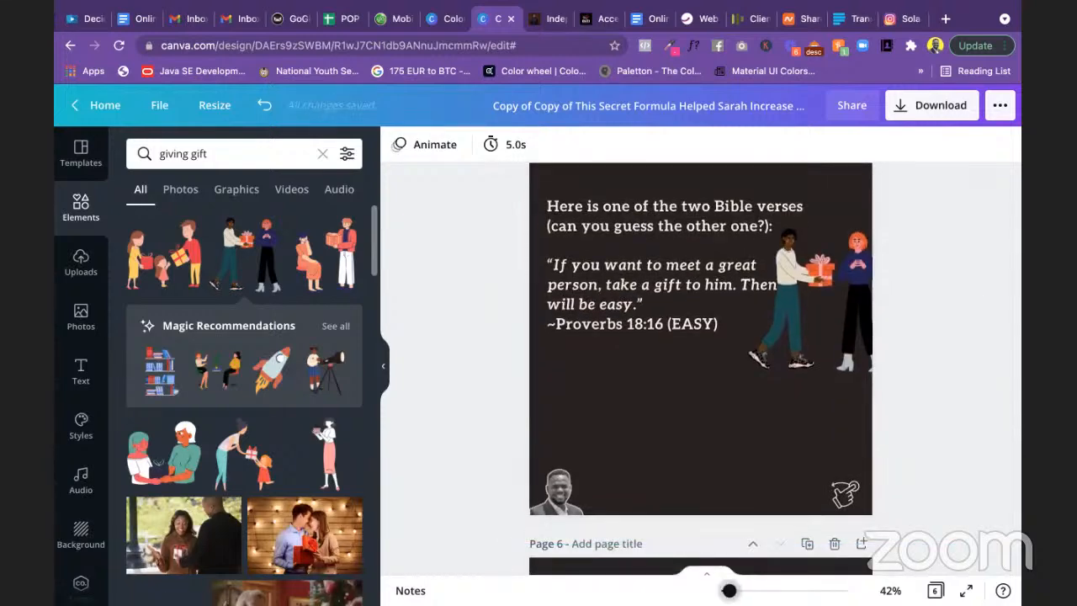
left_click_drag(729, 591, 725, 591)
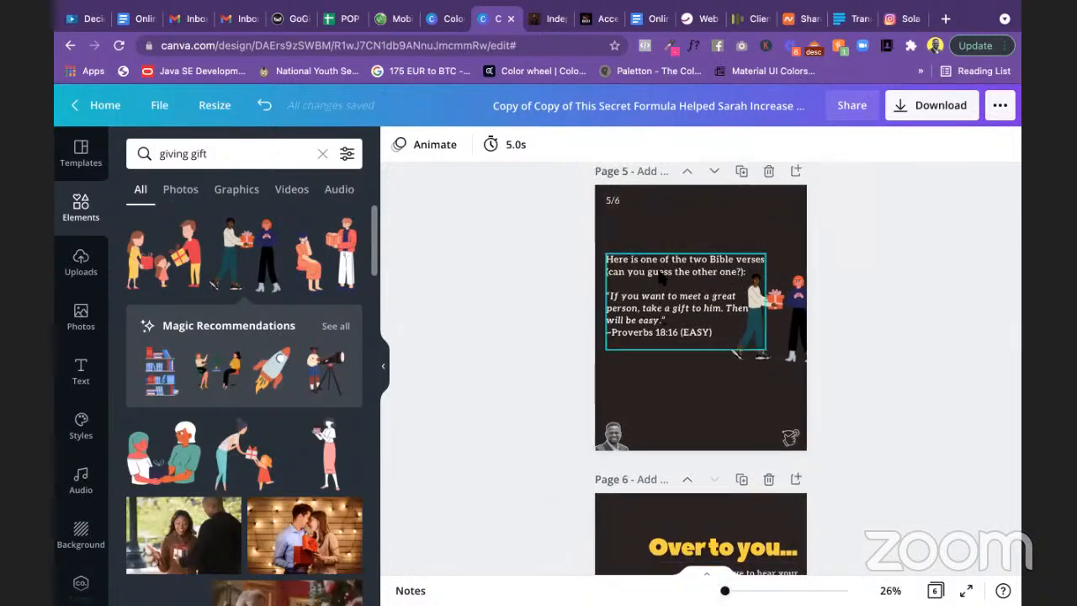
Step: Raise the verse and set the illustration below it, slightly tilted and enlarged
left_click_drag(663, 275, 691, 268)
left_click(761, 336)
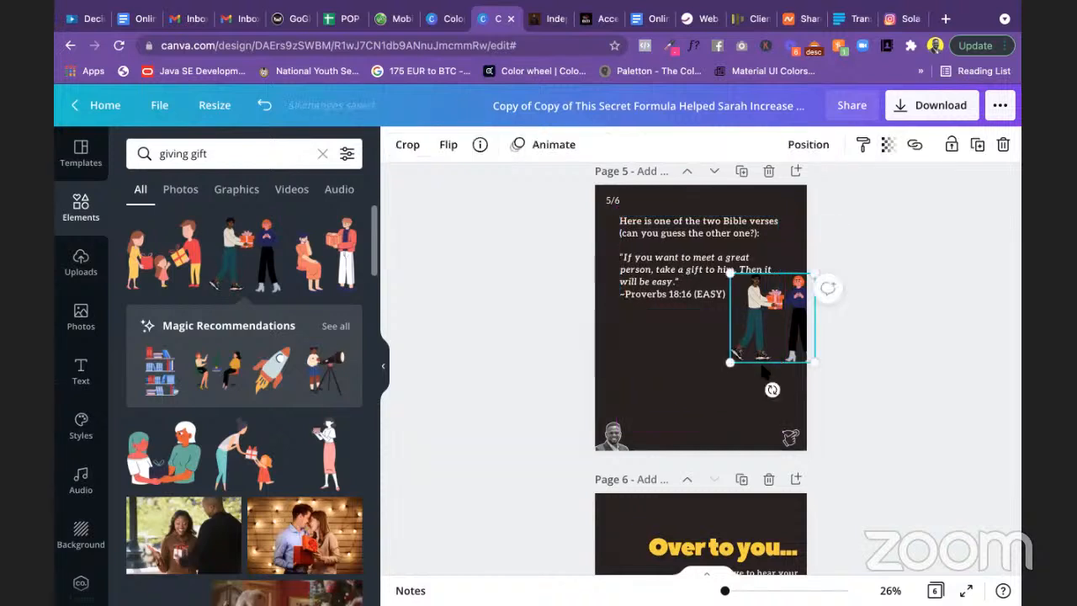
left_click_drag(761, 364, 754, 394)
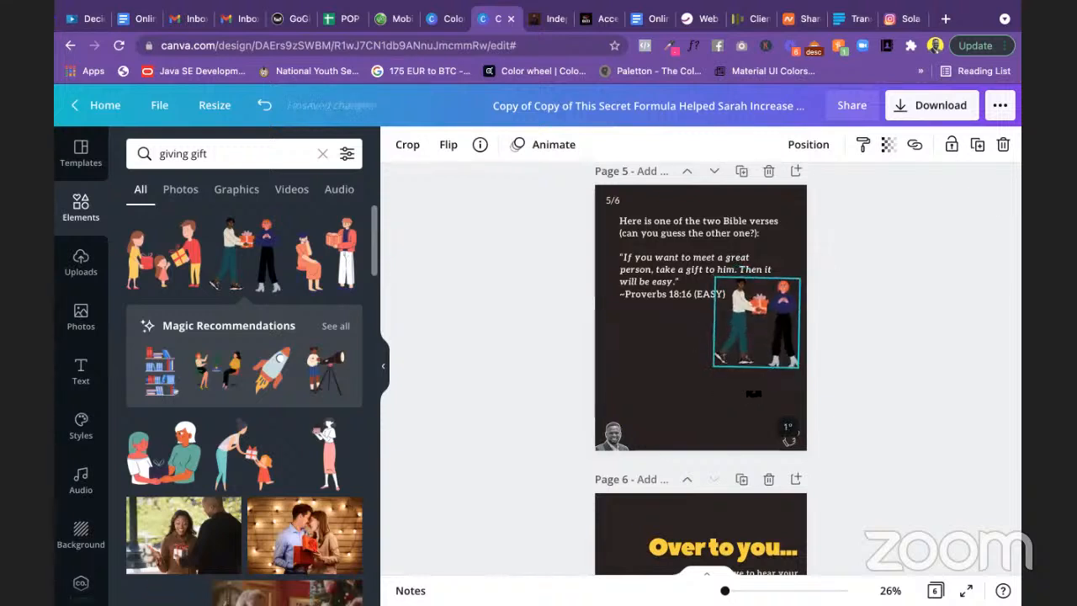
left_click_drag(751, 341, 706, 371)
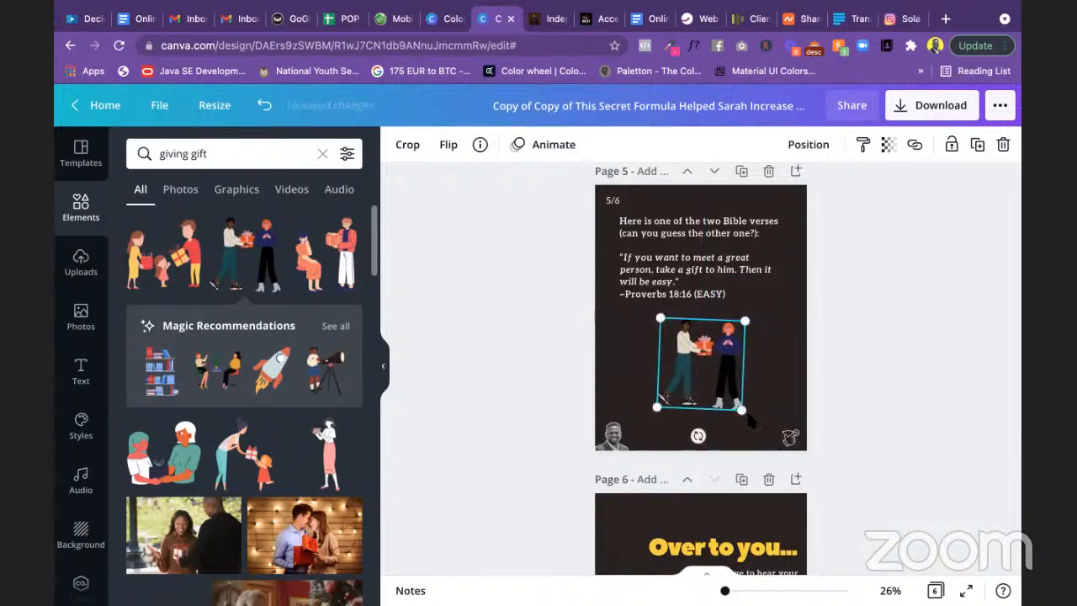
left_click_drag(699, 436, 717, 434)
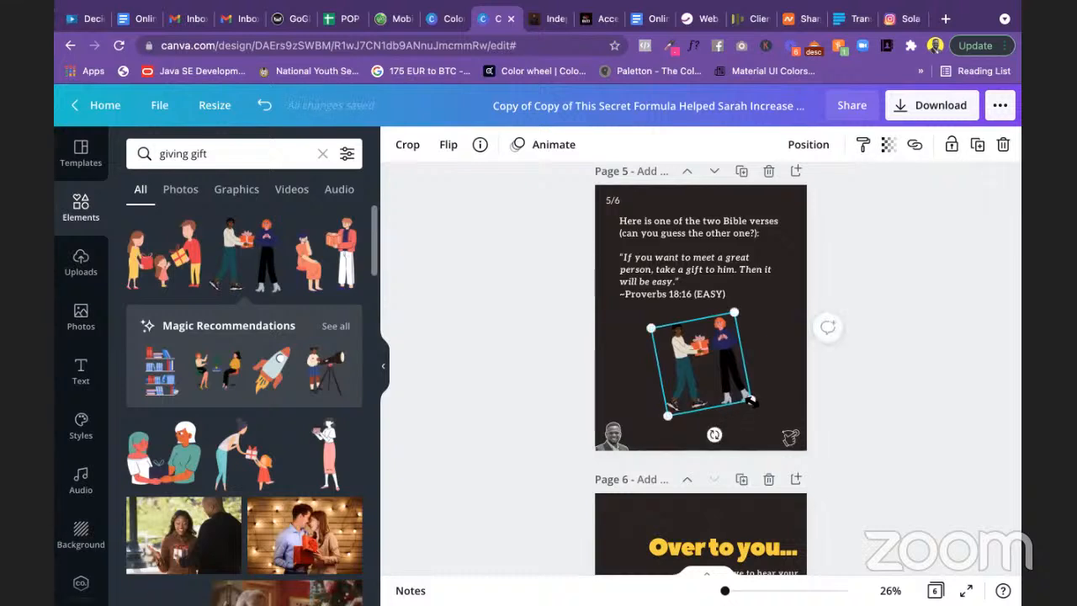
left_click_drag(755, 402, 767, 410)
left_click_drag(724, 382, 715, 373)
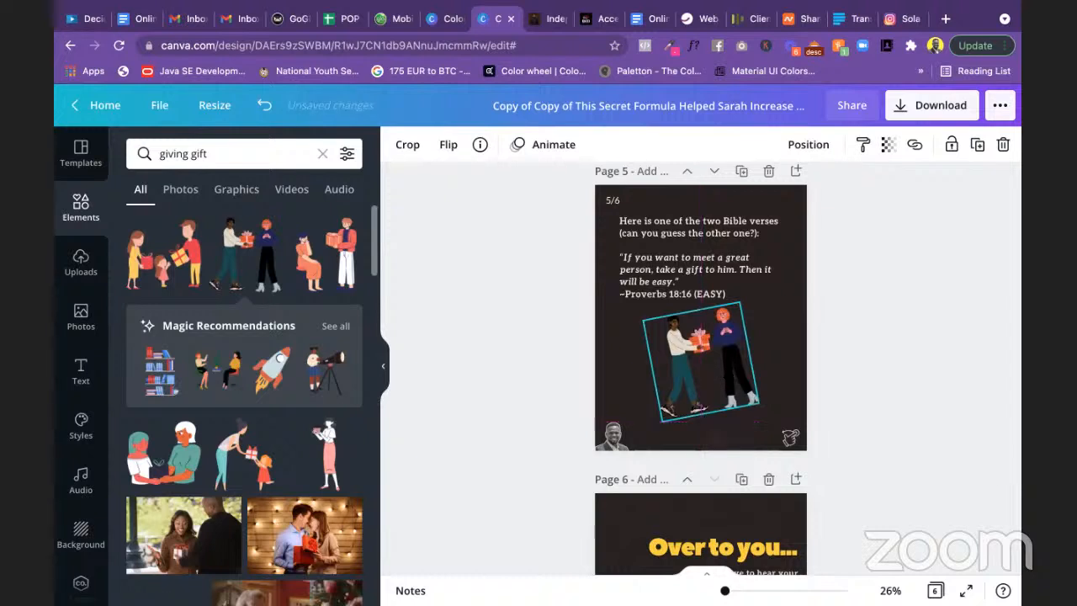
left_click(866, 428)
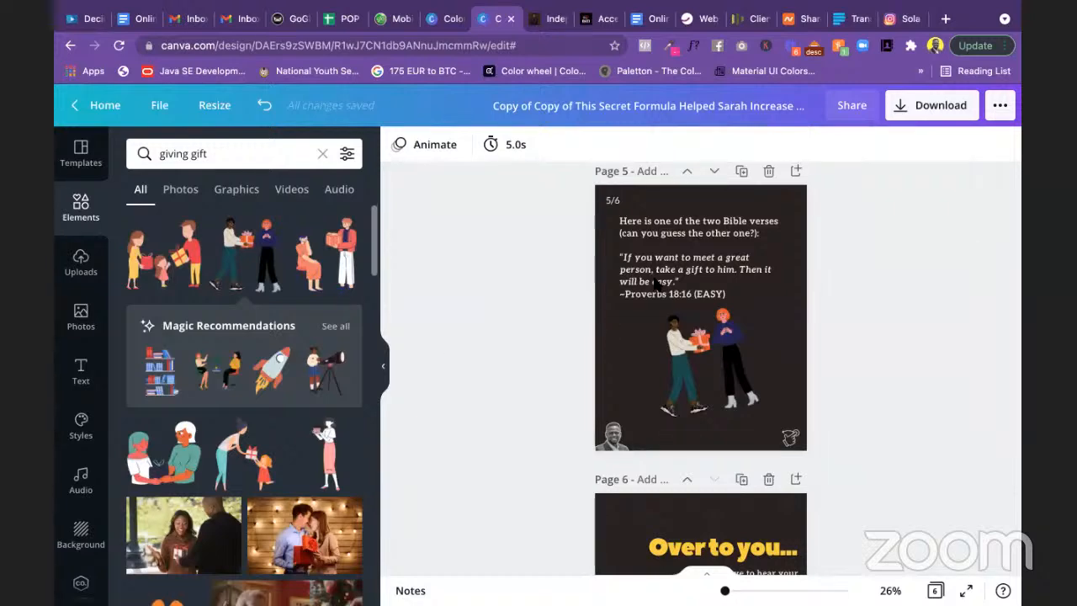
left_click_drag(725, 590, 728, 590)
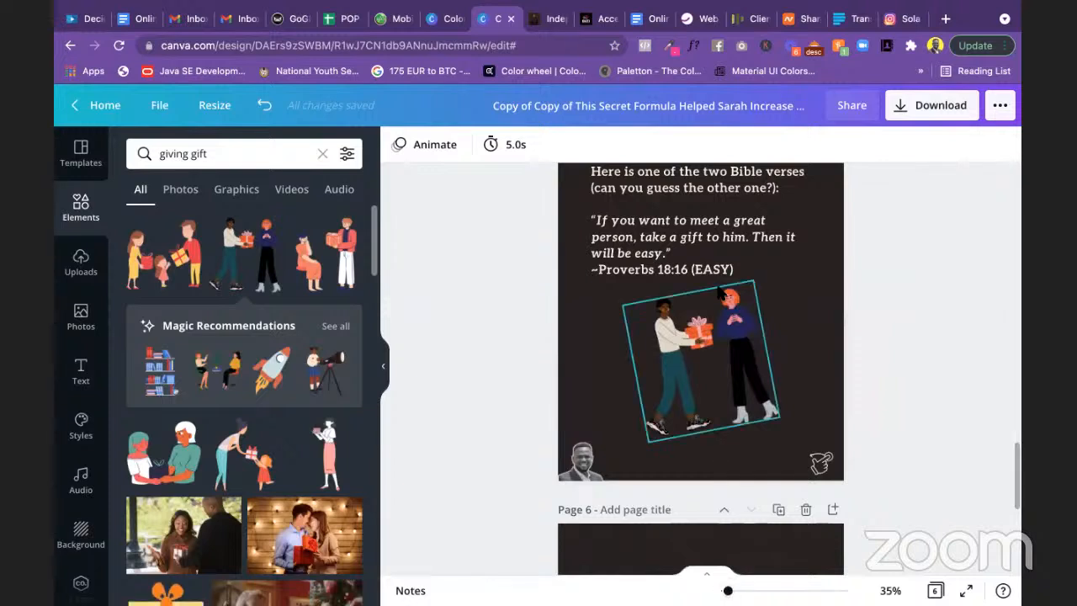
scroll(718, 288, "up", 2)
Step: Colour the quoted Proverbs 18:16 lines yellow using the document colour swatch
left_click(688, 339)
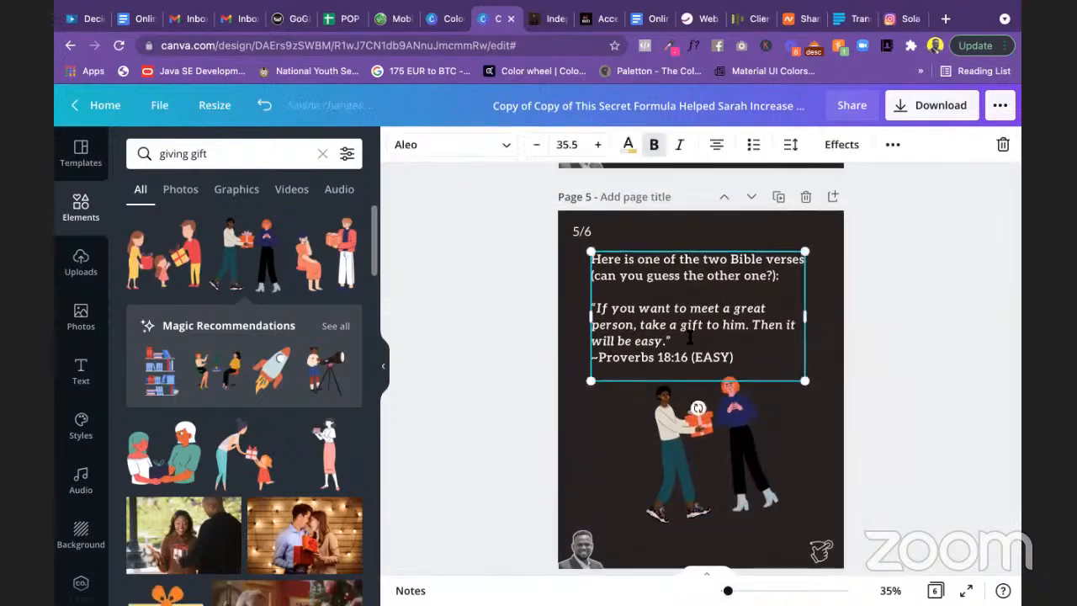
left_click_drag(682, 339, 594, 306)
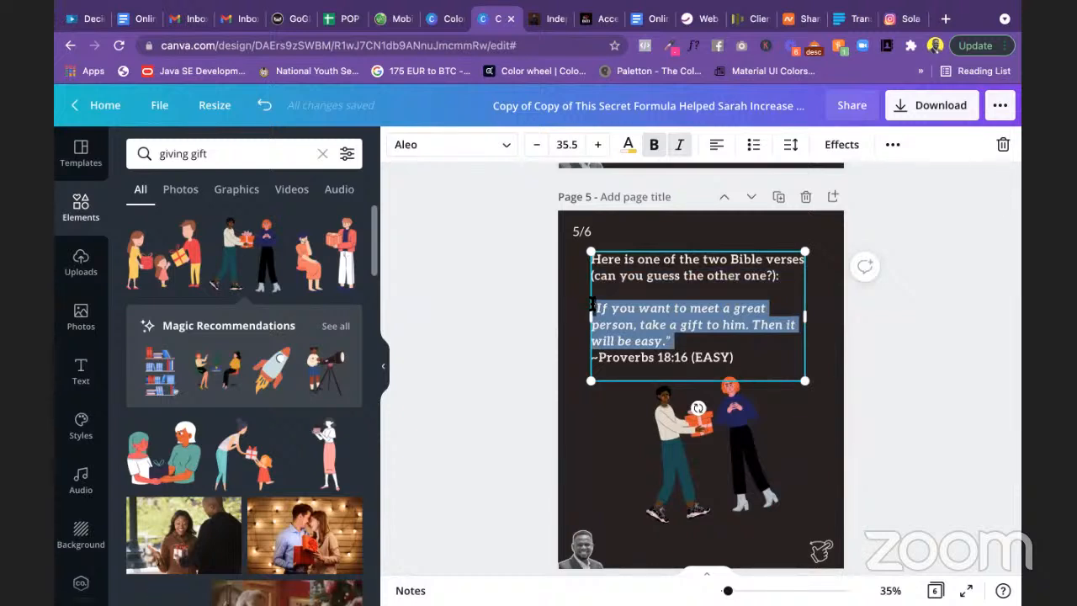
left_click(627, 310)
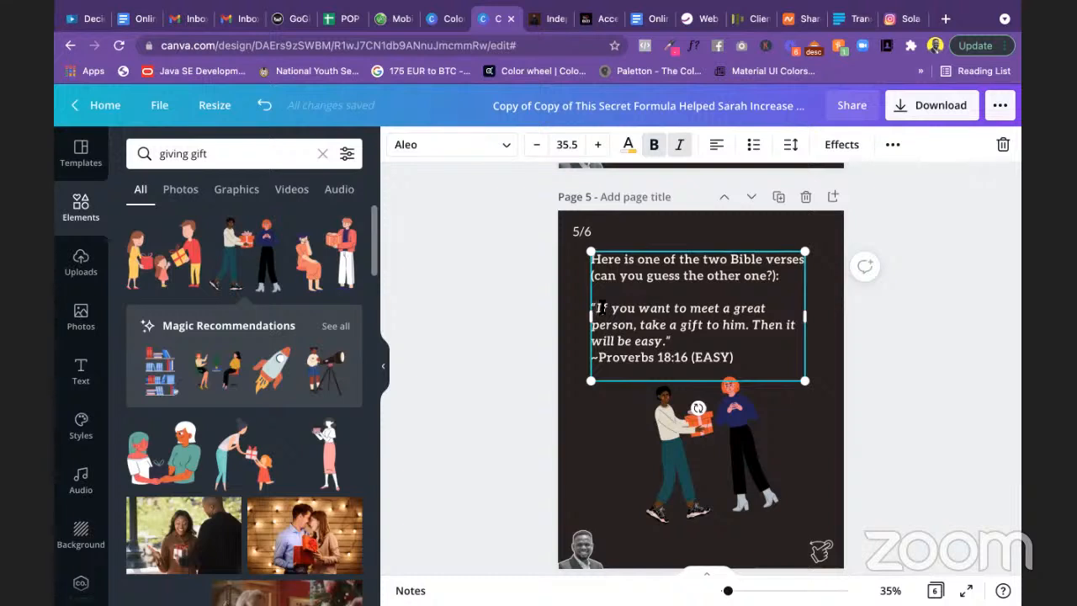
left_click_drag(601, 308, 657, 338)
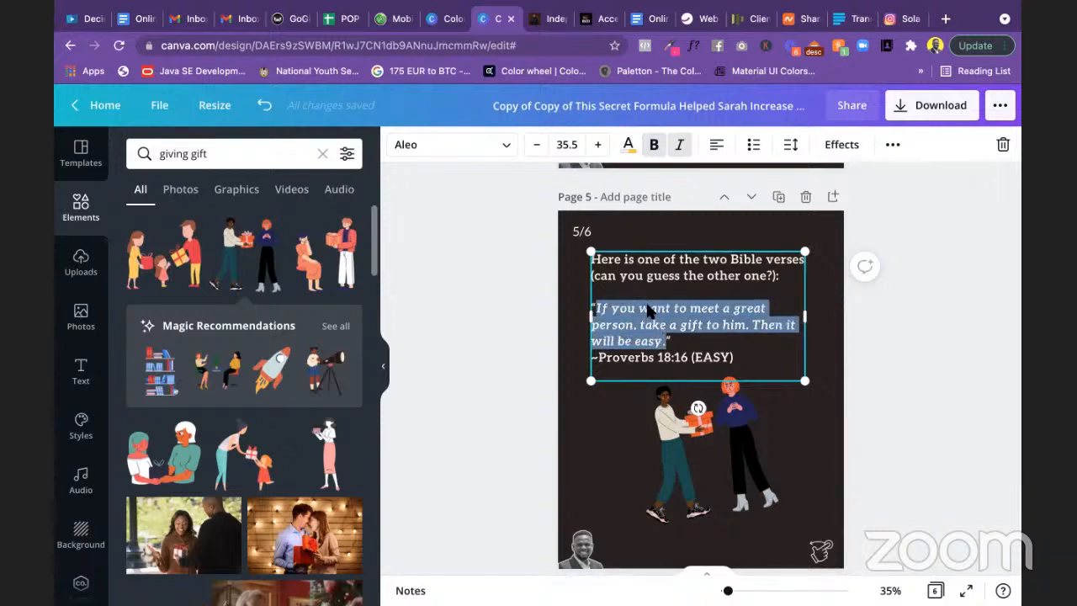
left_click(632, 148)
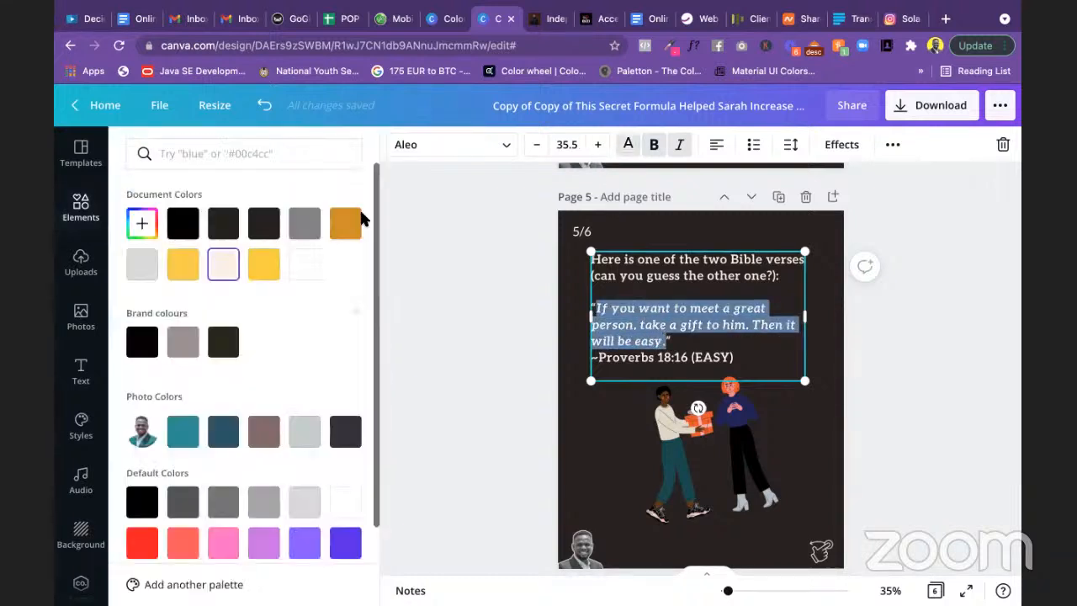
left_click(276, 264)
left_click(443, 293)
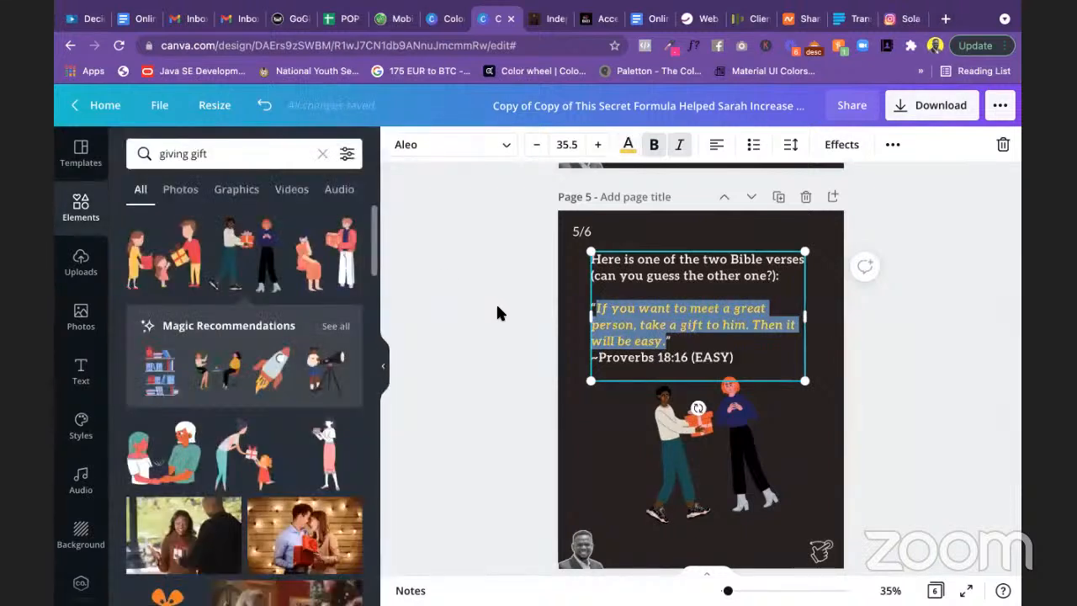
left_click(498, 308)
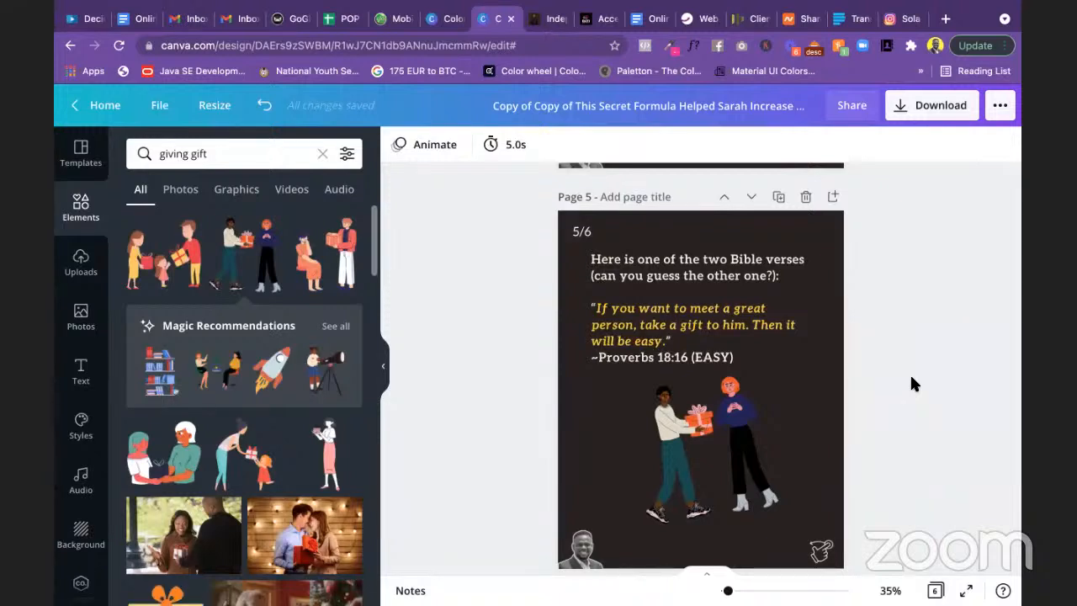
Step: Duplicate the Proverbs 18:16 slide as a new page 6
scroll(911, 378, "down", 3)
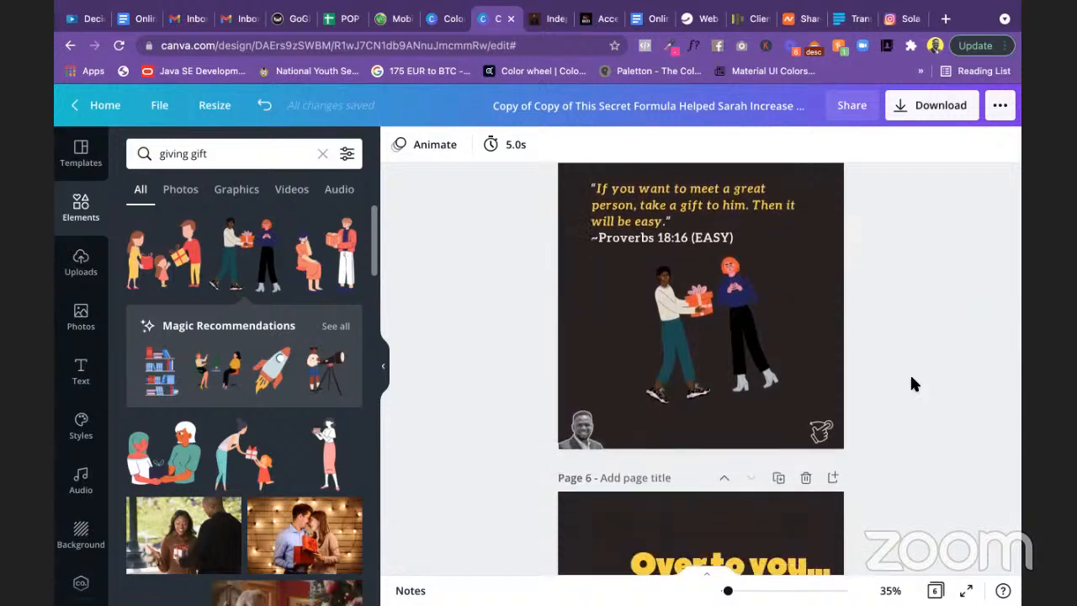
scroll(911, 379, "down", 4)
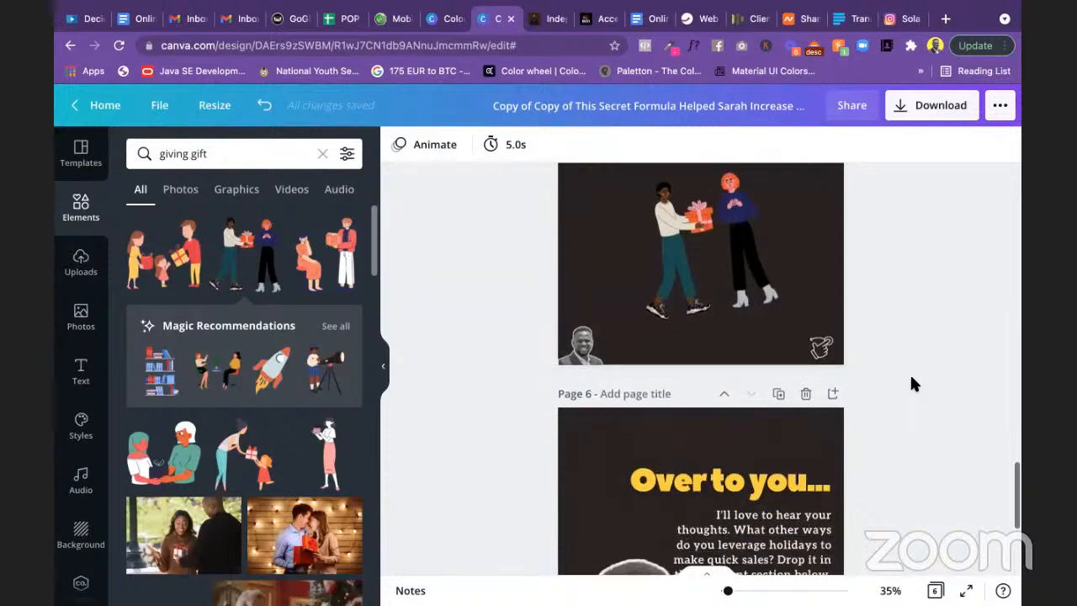
scroll(909, 372, "down", 2)
scroll(910, 372, "up", 8)
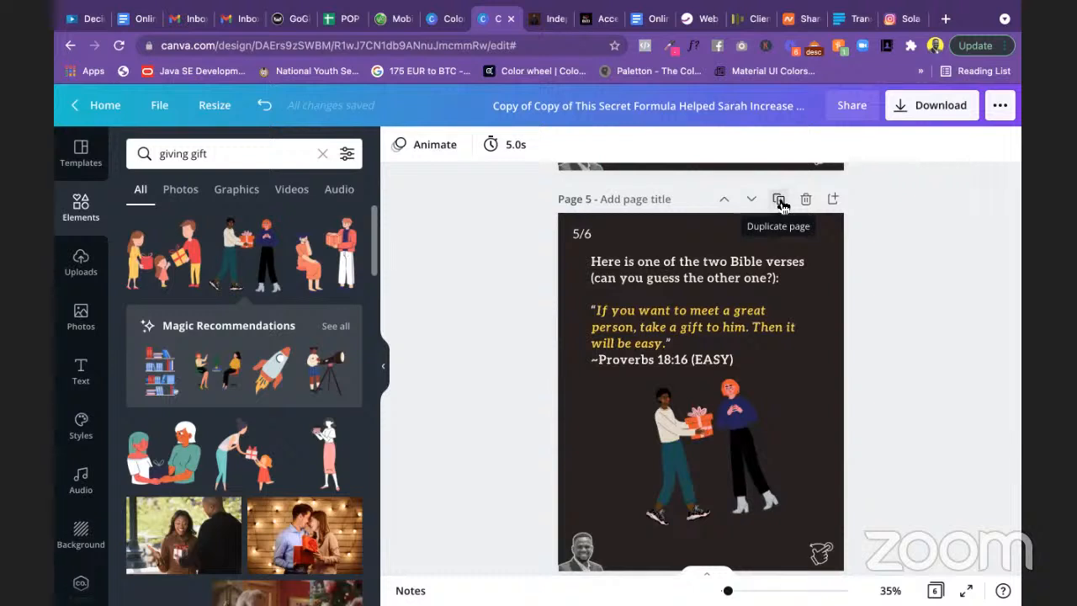
left_click(779, 200)
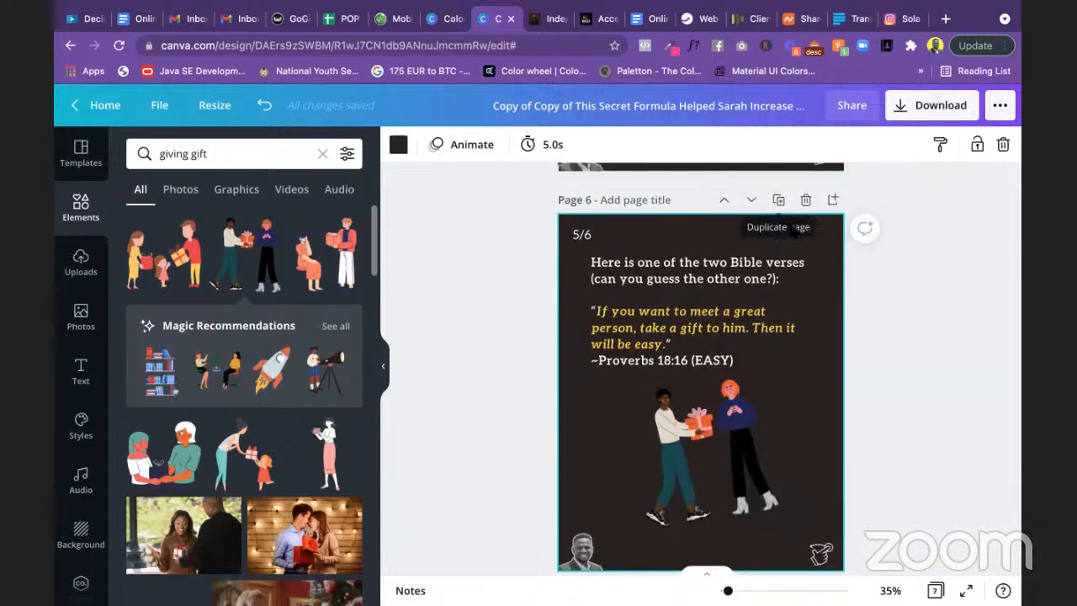
scroll(859, 327, "up", 12)
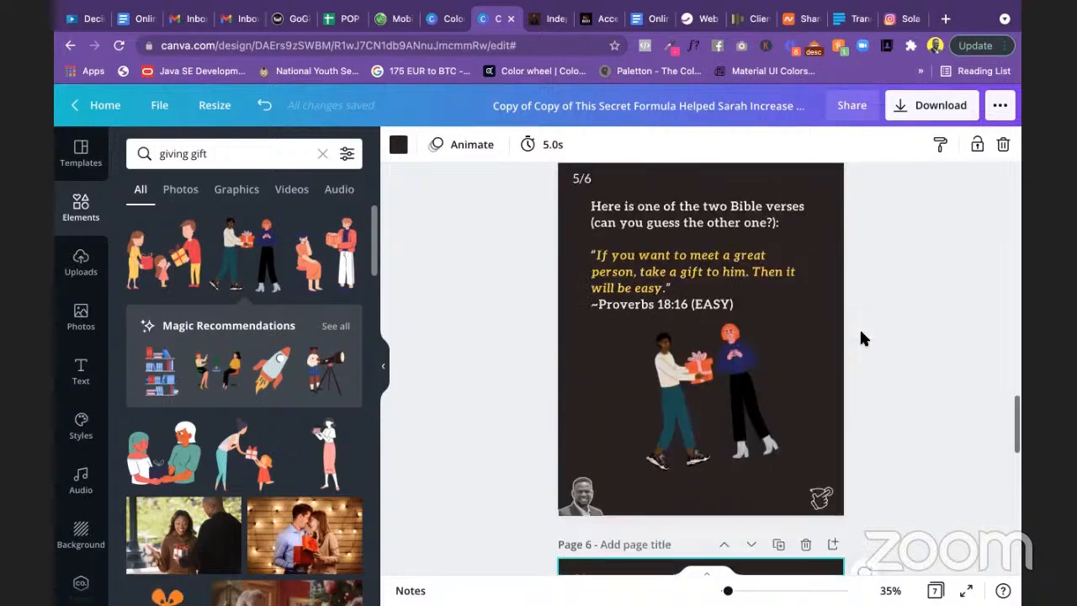
scroll(861, 332, "up", 15)
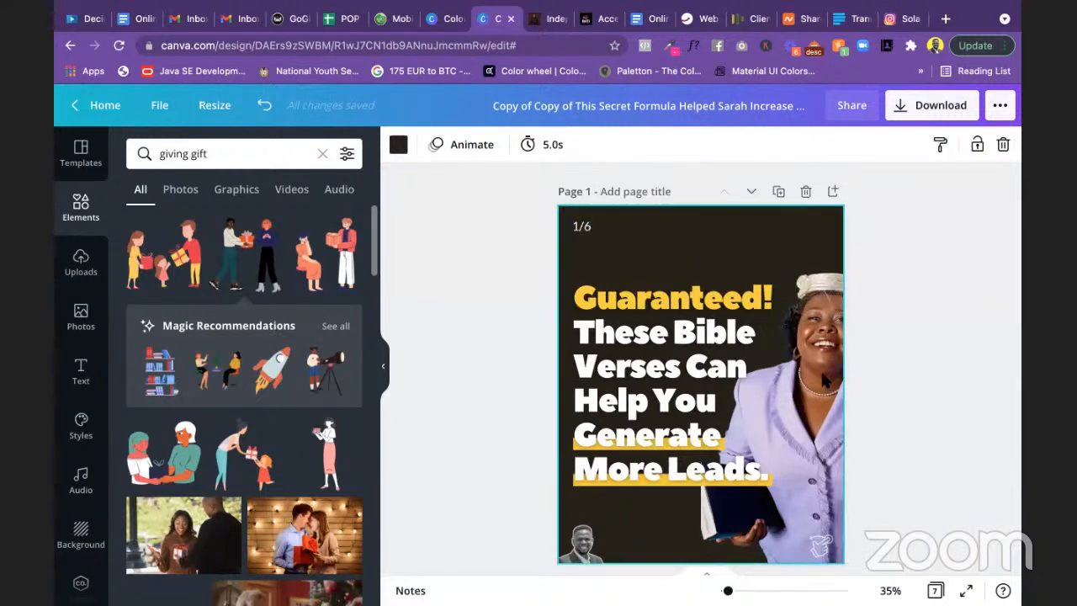
scroll(974, 377, "down", 2)
scroll(976, 388, "down", 15)
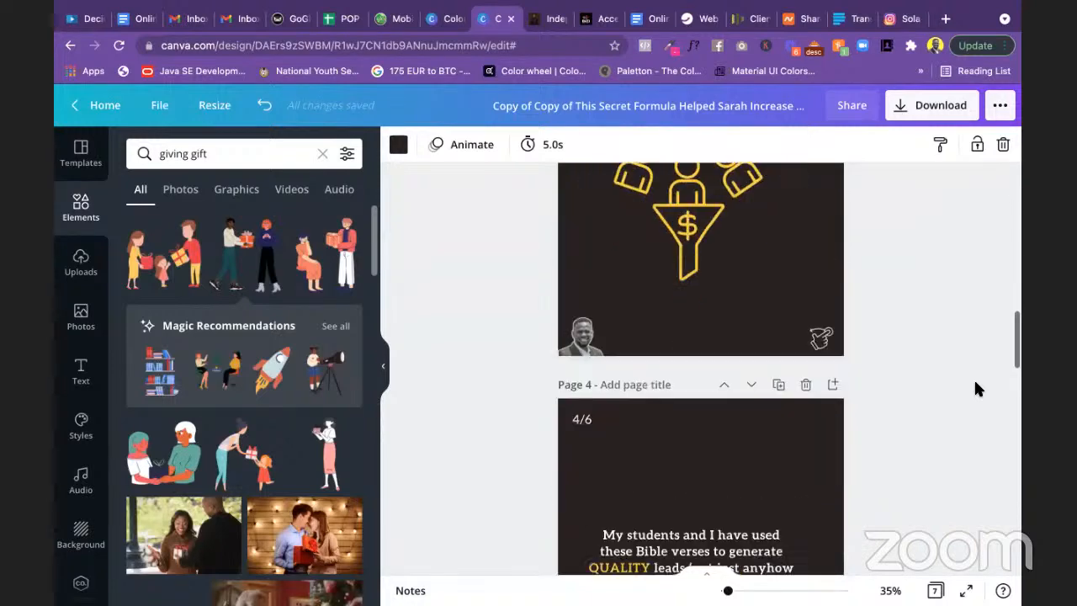
scroll(921, 286, "down", 5)
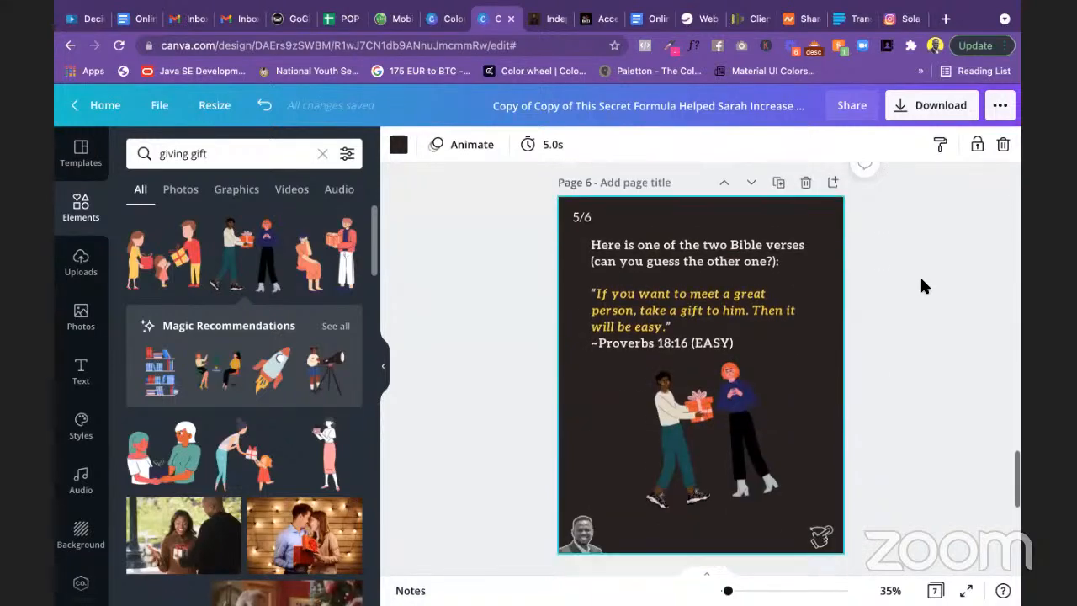
scroll(921, 286, "up", 5)
scroll(921, 286, "down", 2)
scroll(921, 286, "down", 5)
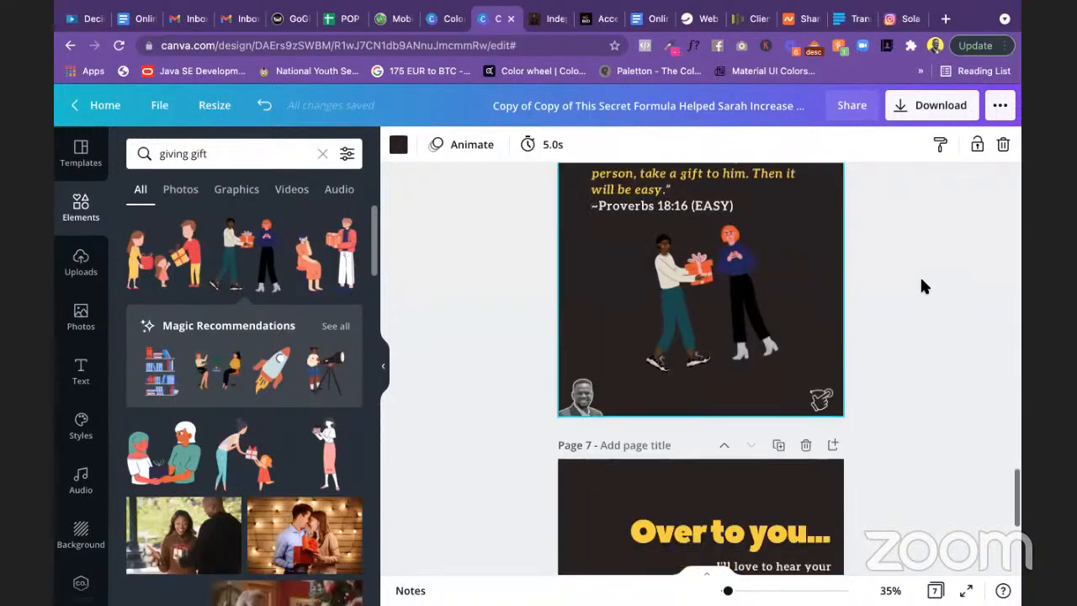
scroll(922, 286, "up", 5)
scroll(920, 286, "up", 1)
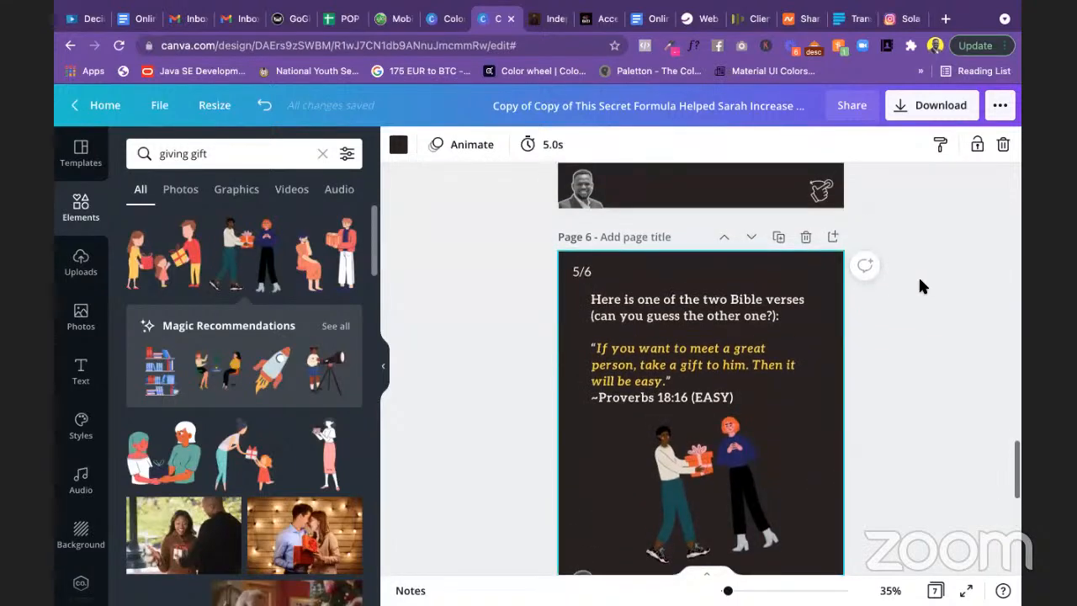
scroll(580, 279, "up", 6)
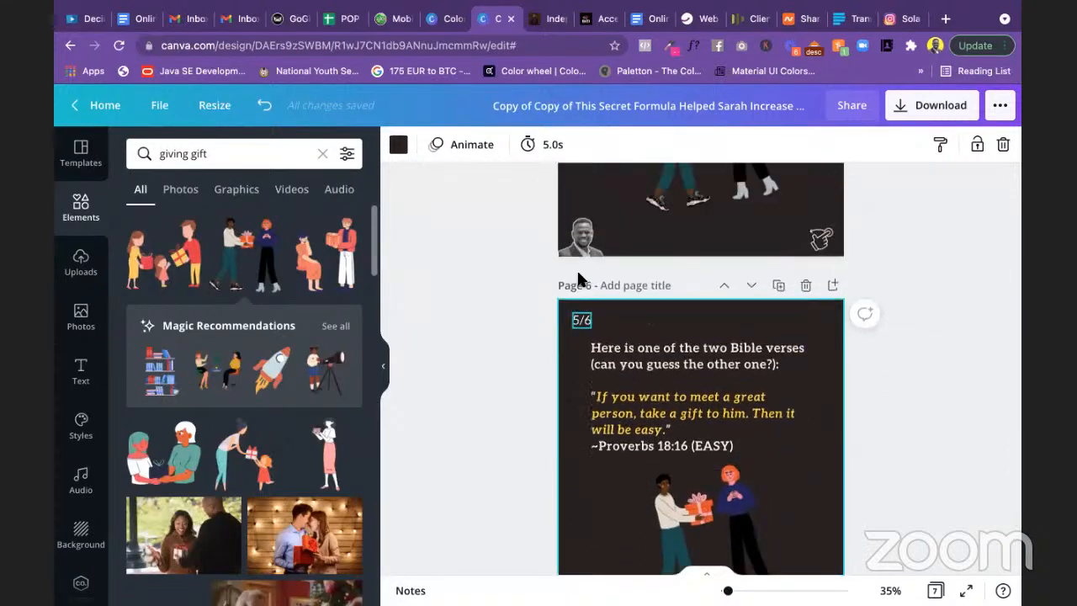
scroll(580, 279, "down", 5)
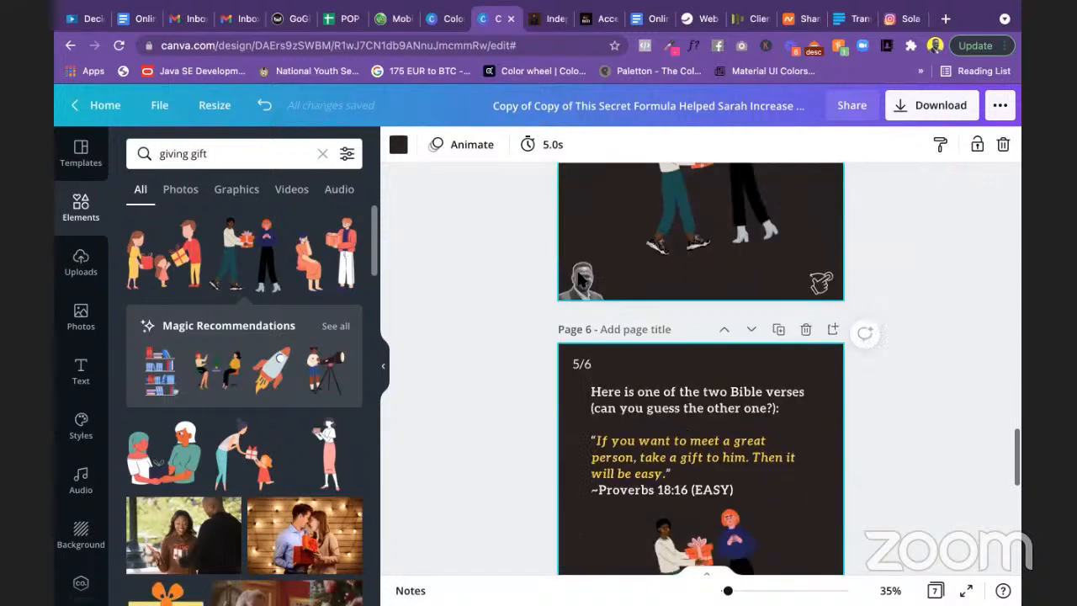
Step: Change the copied slide's counter from 5/6 to 6/6
left_click(581, 284)
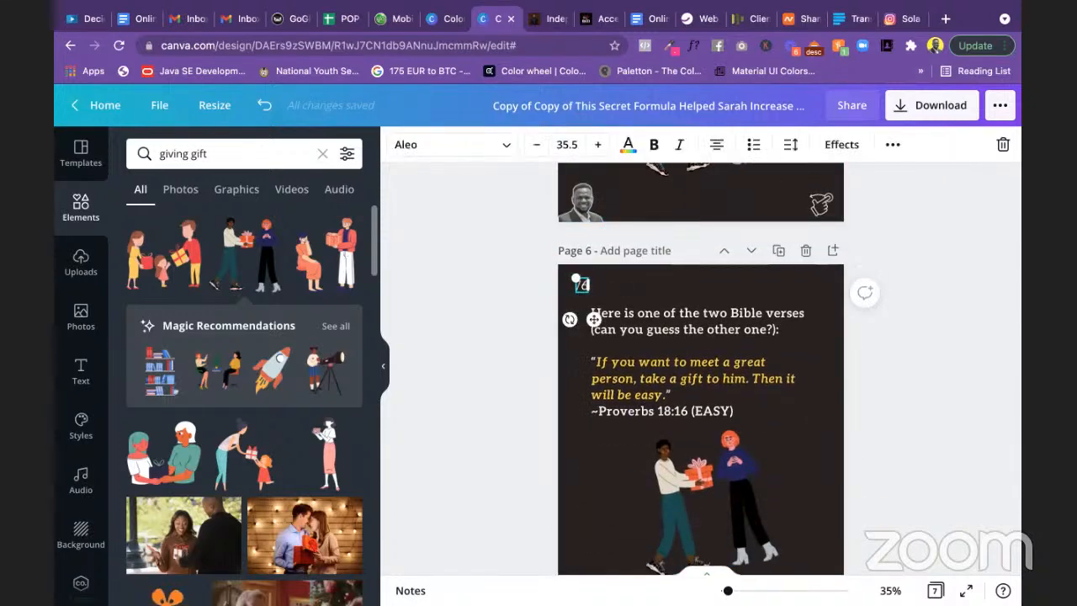
left_click(879, 428)
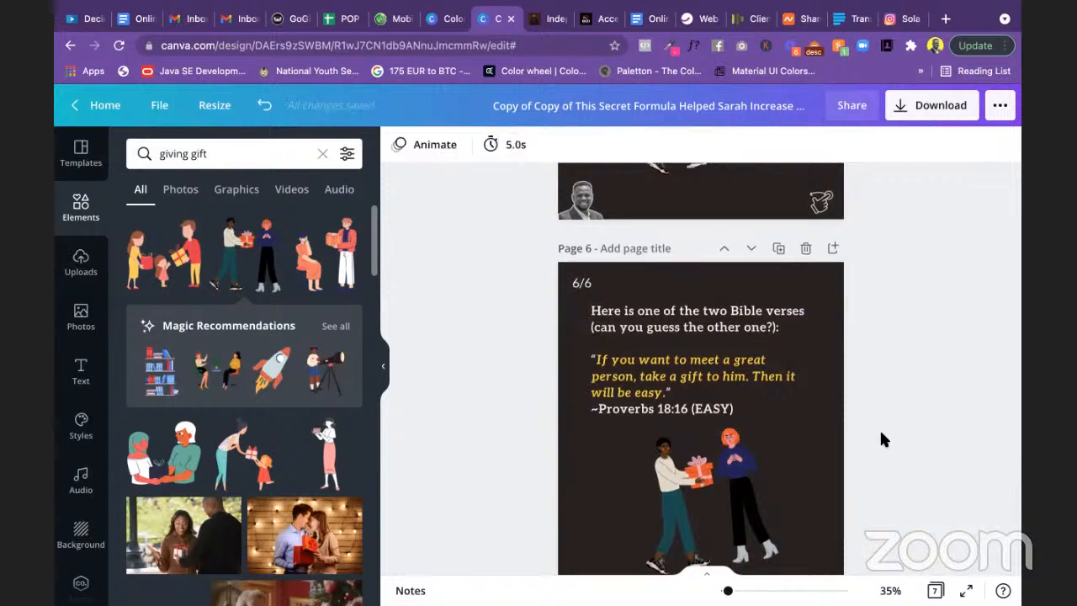
scroll(880, 434, "down", 1)
key("super+Tab")
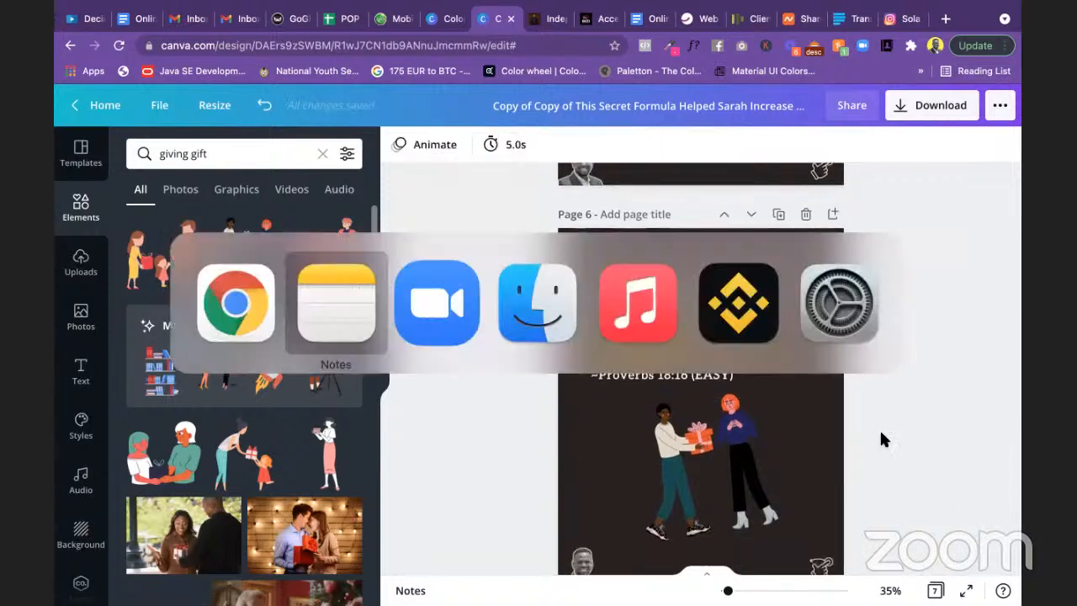
Step: Select the 'Aside the fact… more leads.' paragraph in the Instagram Posts note
scroll(461, 328, "down", 5)
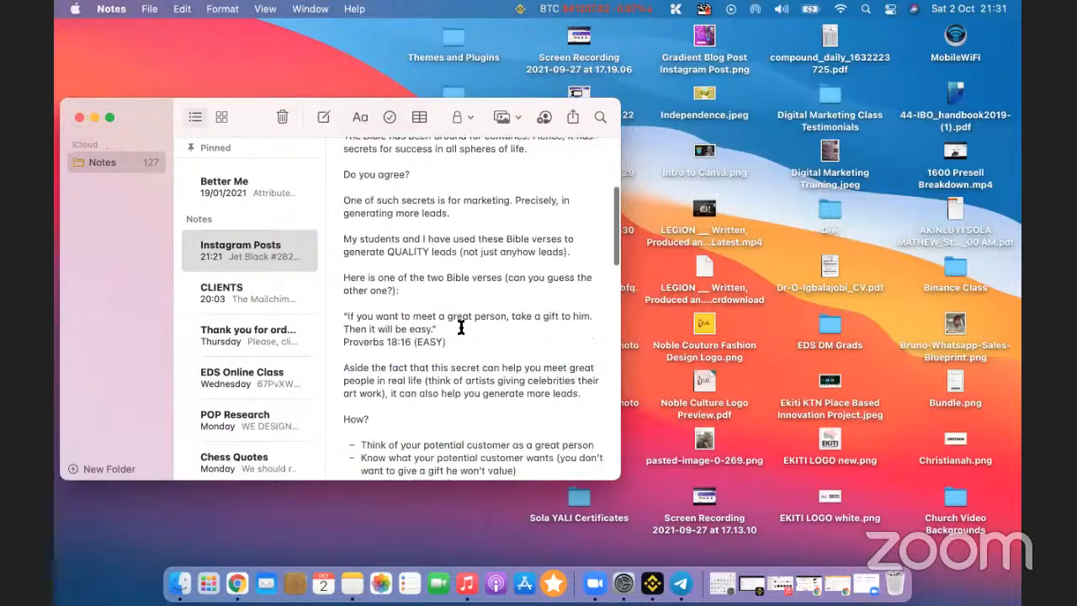
scroll(461, 327, "down", 8)
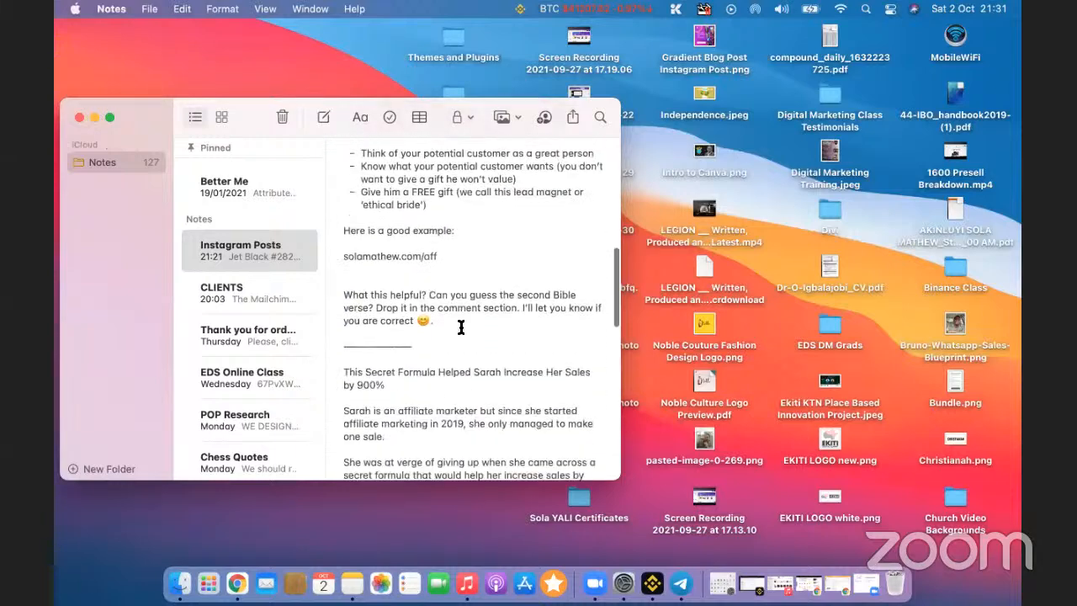
scroll(461, 328, "up", 4)
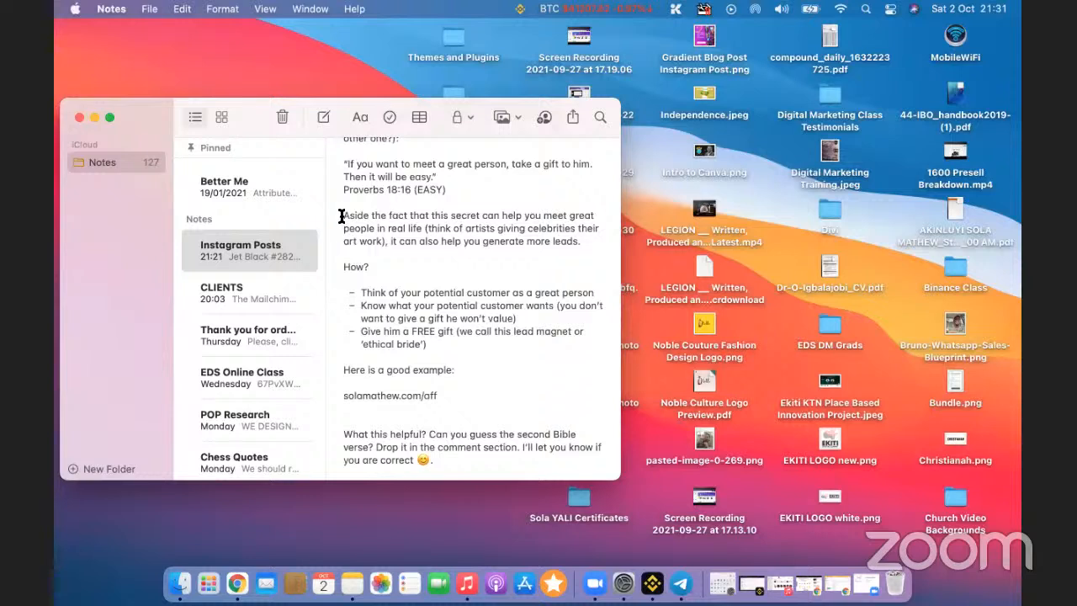
left_click_drag(342, 216, 579, 239)
key("ctrl+c")
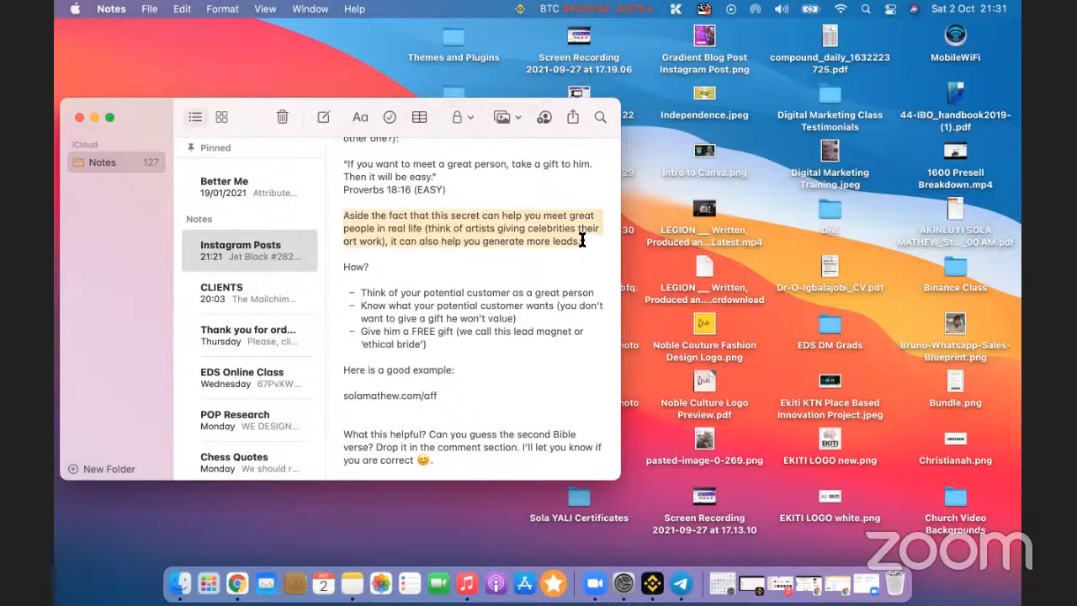
key("super+Tab")
scroll(685, 358, "down", 1)
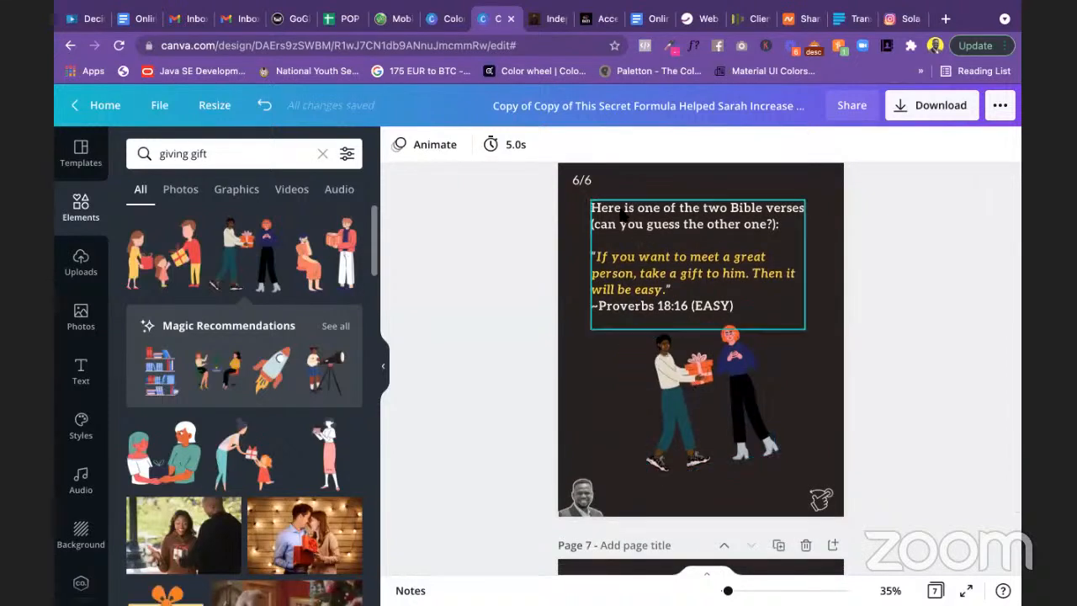
Step: Paste the 'Aside the fact…' paragraph onto page 6, making 'it can also help you generate more leads.' yellow
double_click(645, 242)
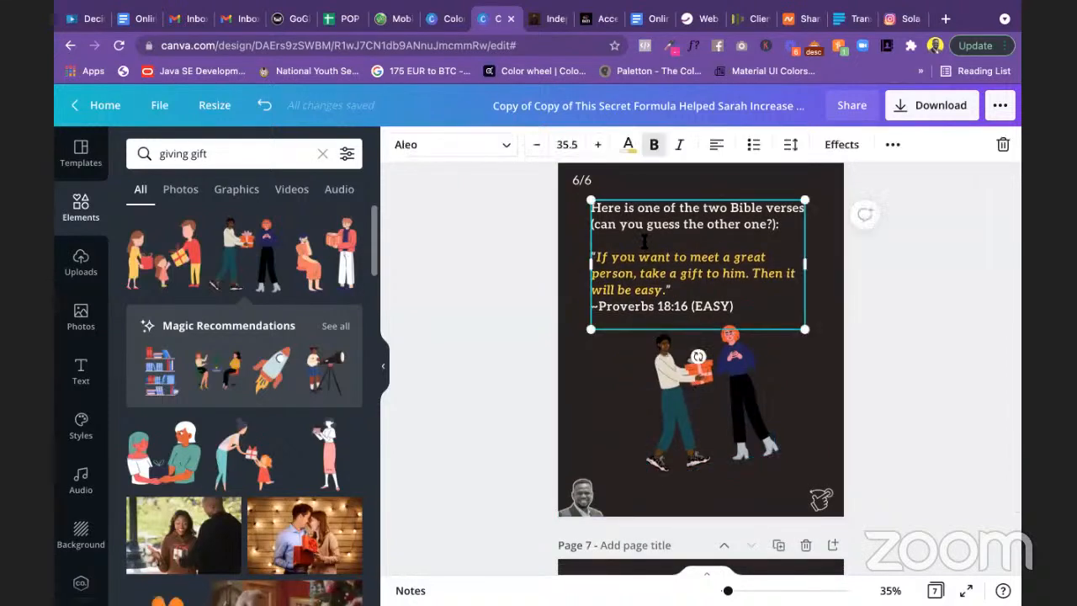
key("ctrl+v")
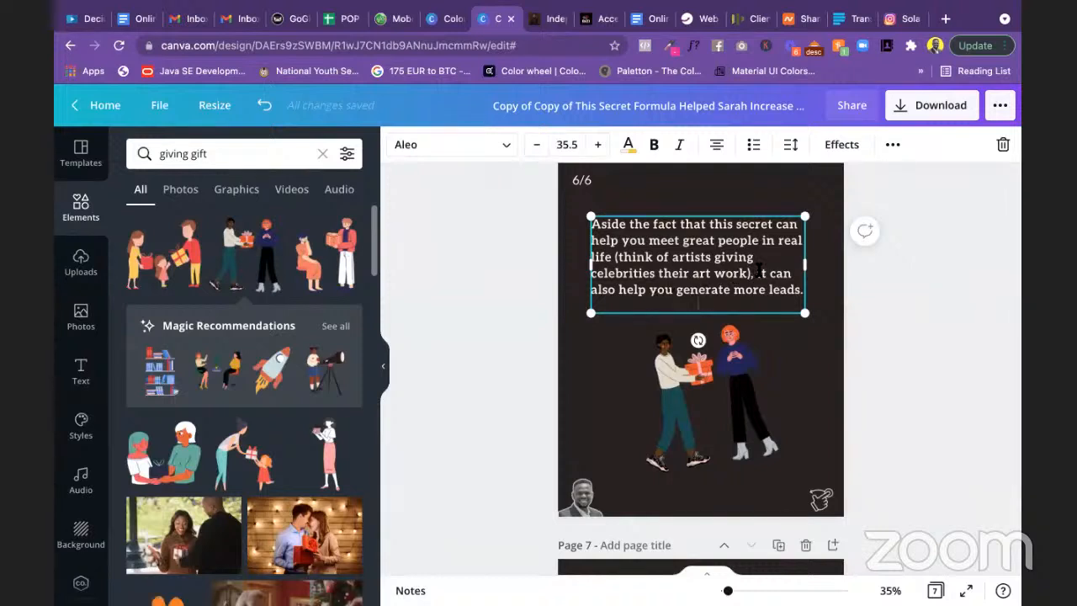
left_click_drag(759, 272, 803, 290)
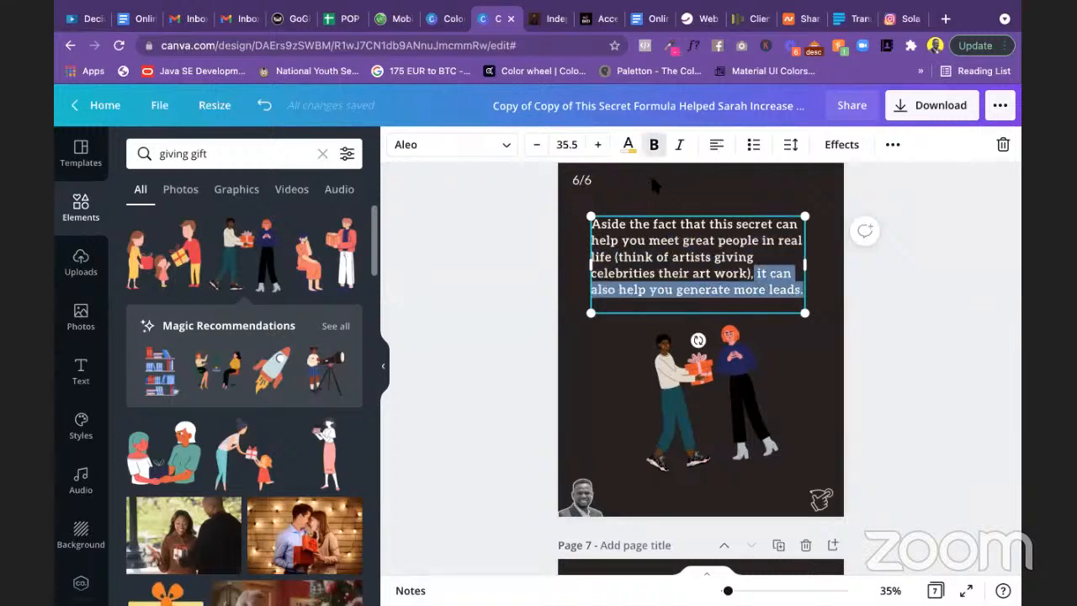
left_click(628, 144)
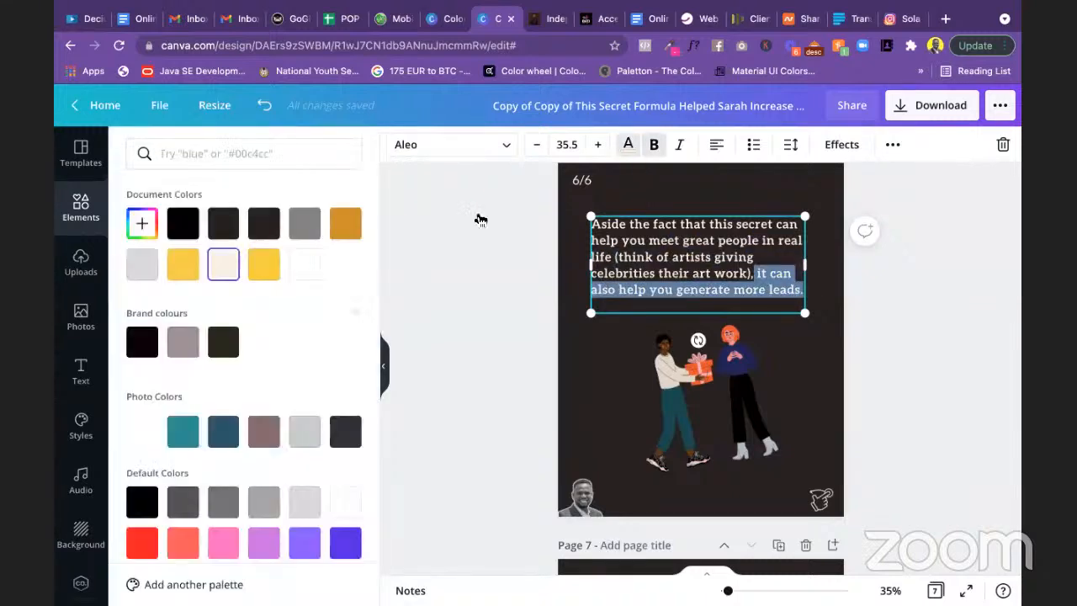
left_click(263, 266)
left_click(489, 285)
left_click(590, 318)
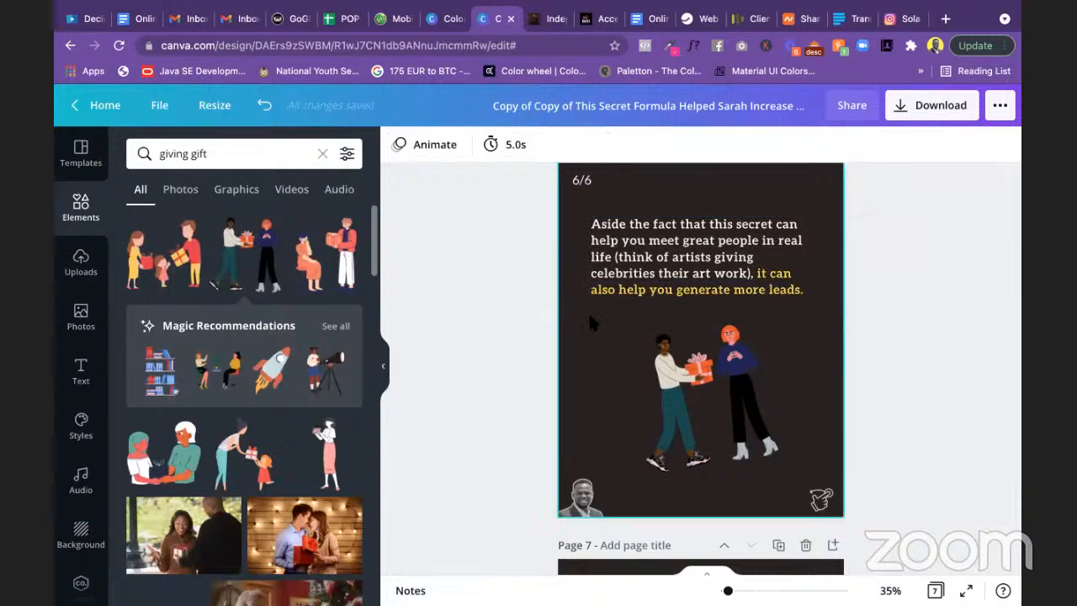
left_click(720, 373)
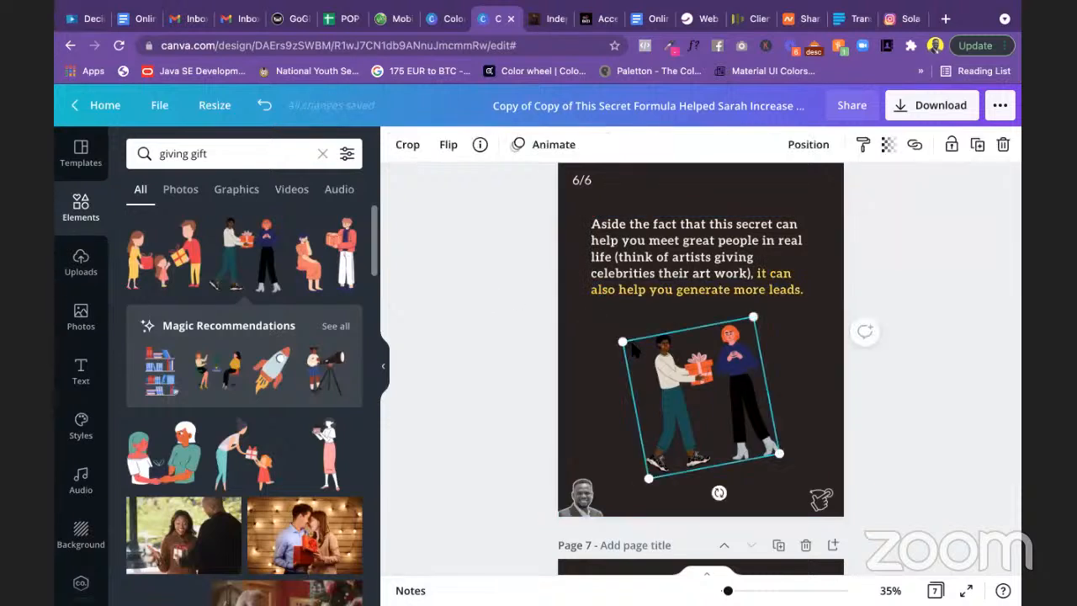
Step: Search Elements for 'celebrity' and add the seated-people graphic to page 6
left_click_drag(227, 160, 149, 153)
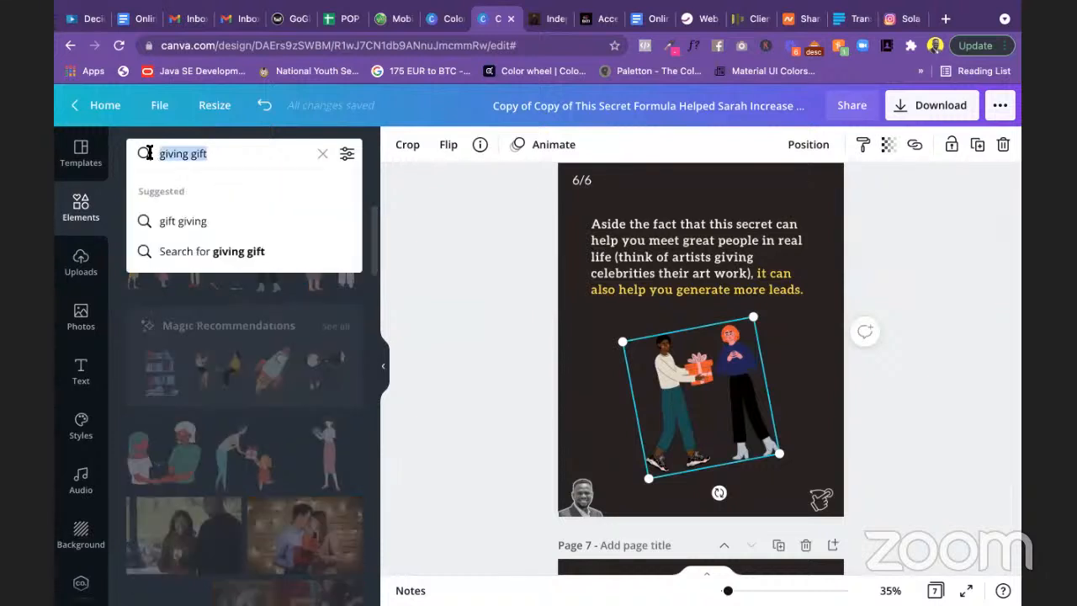
type("cele")
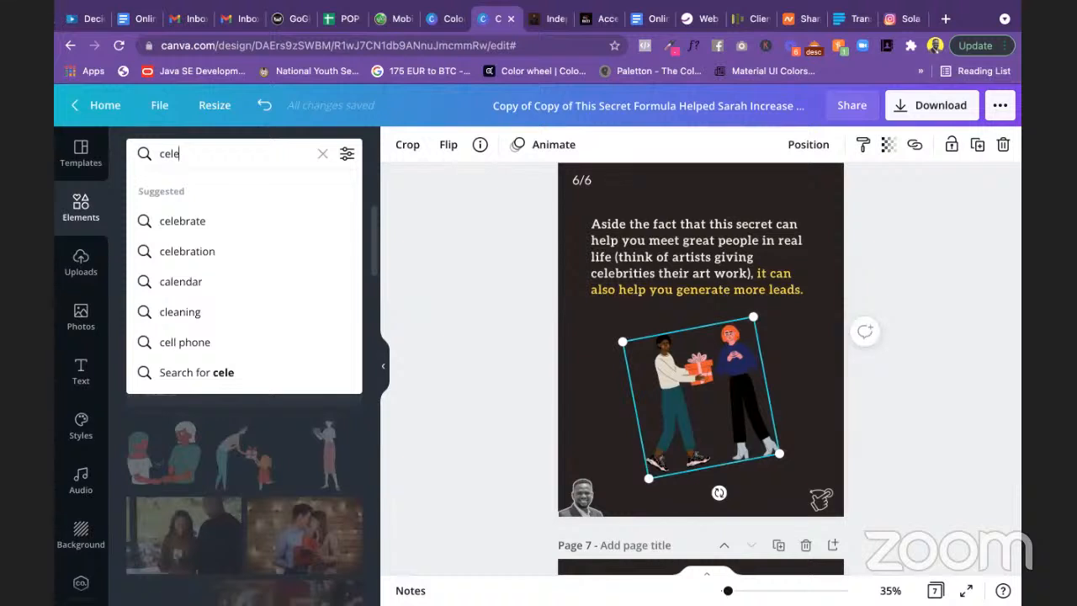
type("brity")
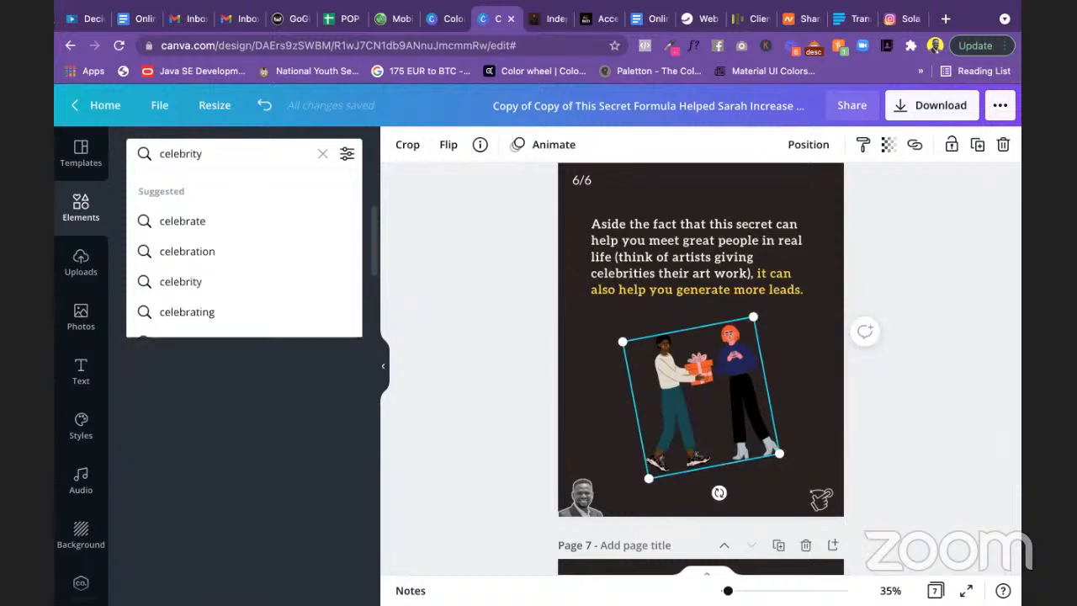
key("Return")
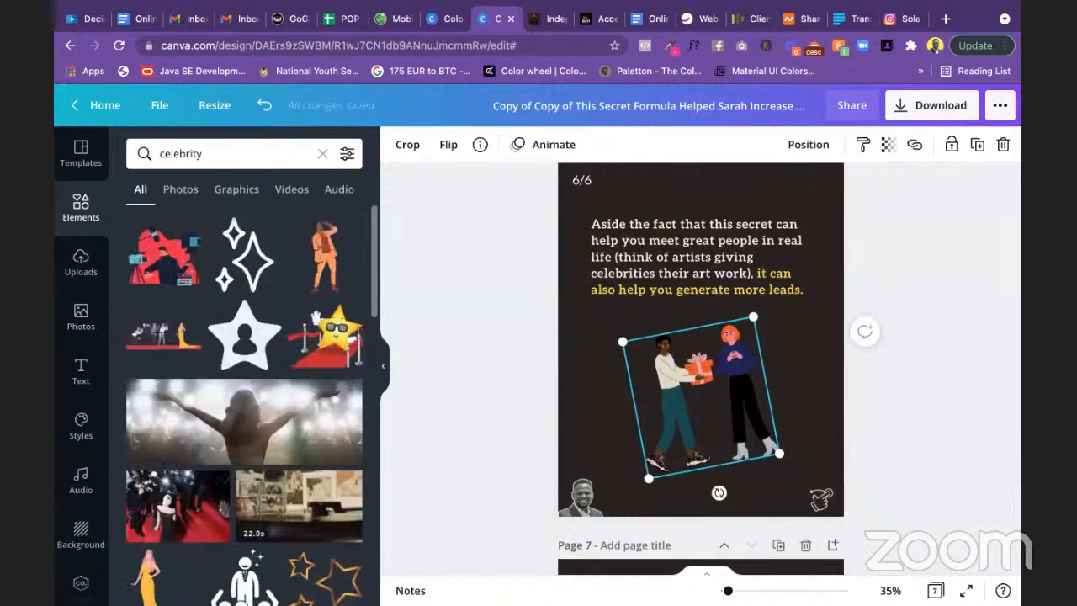
scroll(265, 373, "down", 1)
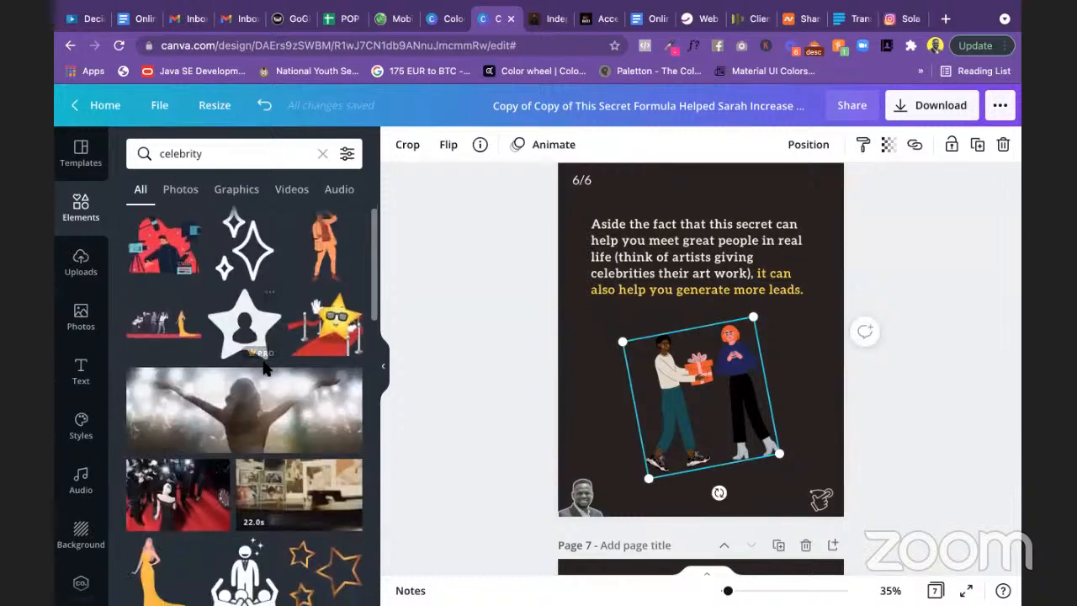
scroll(273, 360, "down", 5)
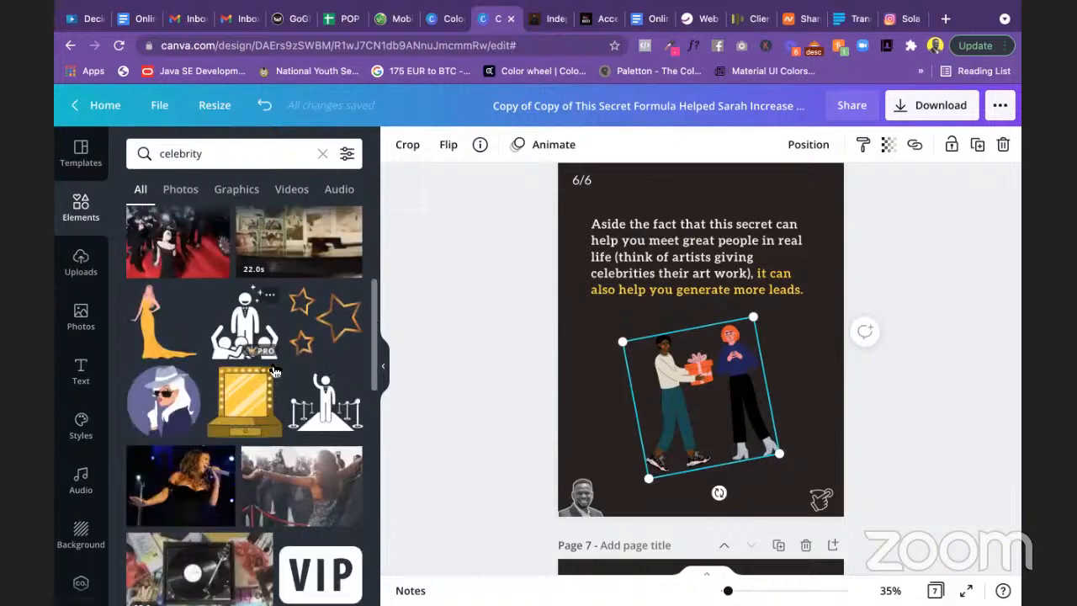
scroll(255, 307, "down", 3)
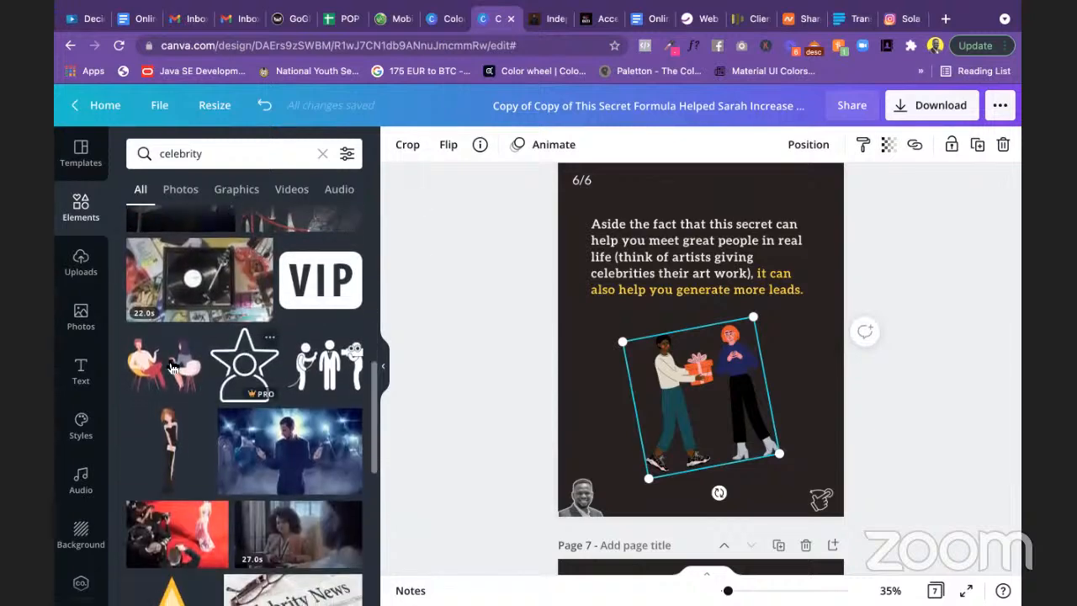
left_click(162, 373)
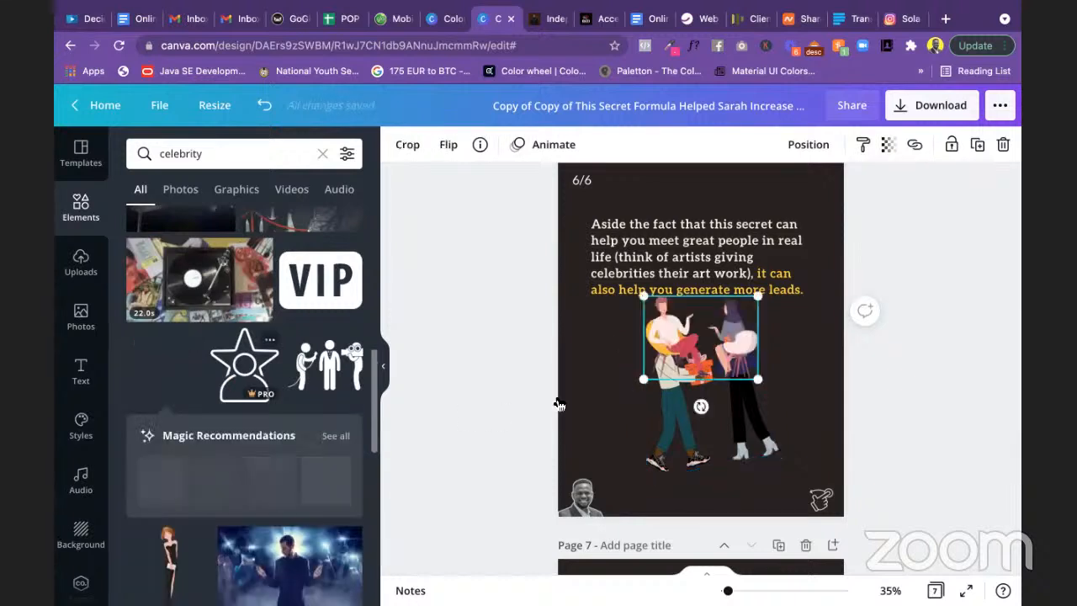
Step: Delete the walking-people illustration; move the seated graphic lower, enlarge it, and centre it horizontally
left_click(713, 445)
key("Delete")
left_click(699, 362)
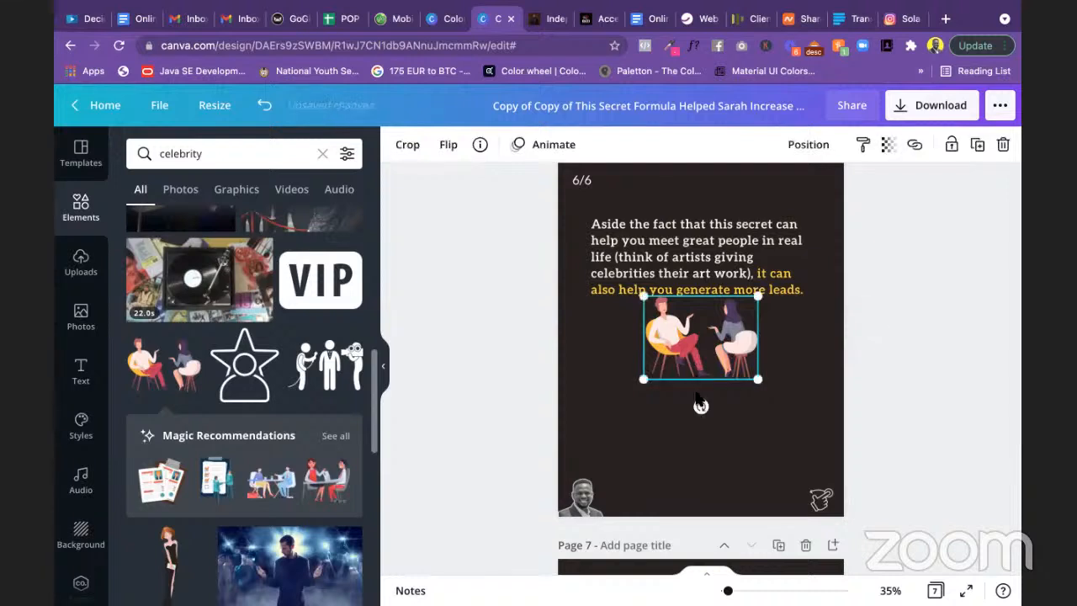
left_click_drag(700, 405, 701, 467)
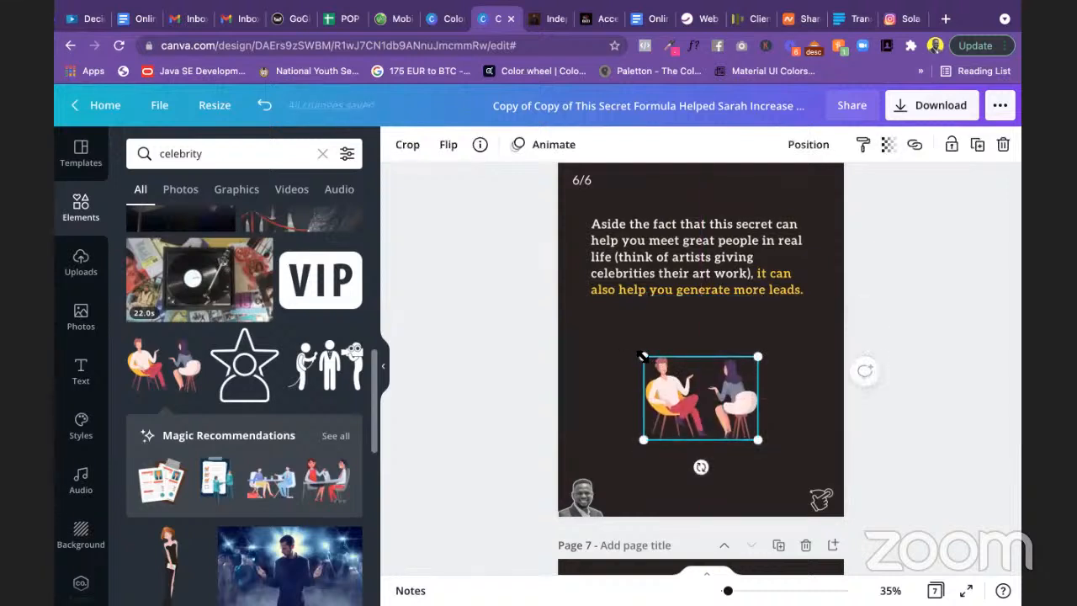
left_click_drag(641, 356, 589, 325)
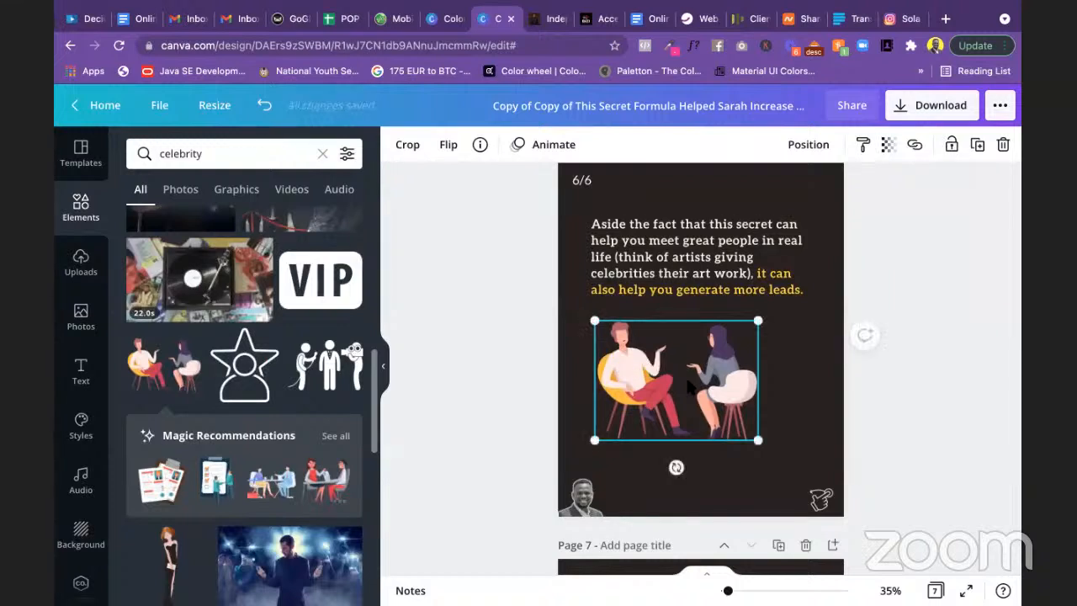
mouse_move(703, 385)
left_mouse_down()
mouse_move(725, 386)
mouse_move(714, 383)
left_mouse_up()
left_click(905, 363)
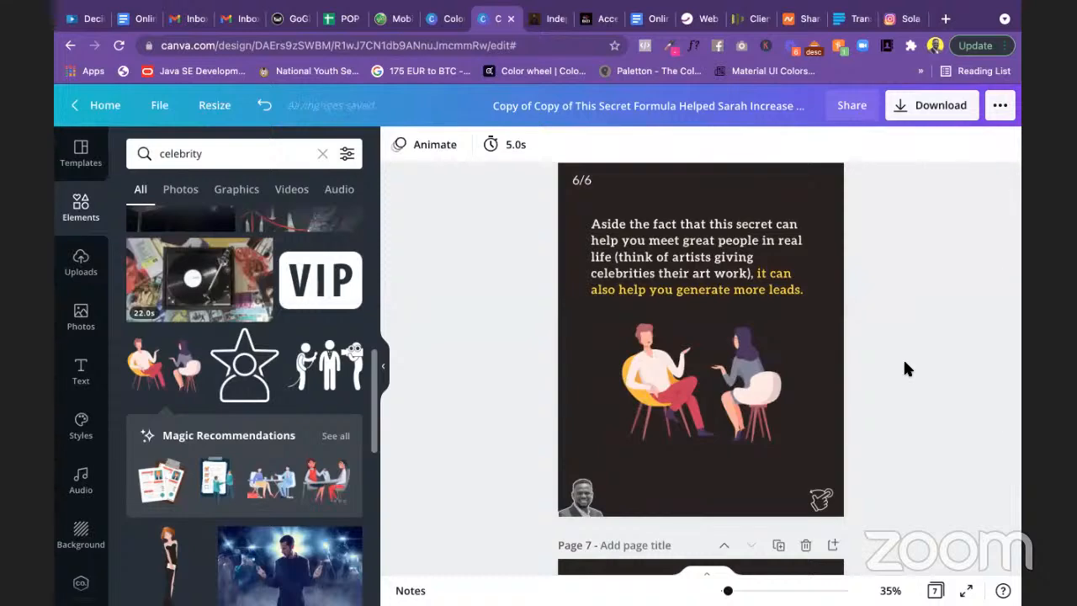
scroll(904, 363, "down", 3)
scroll(903, 368, "up", 5)
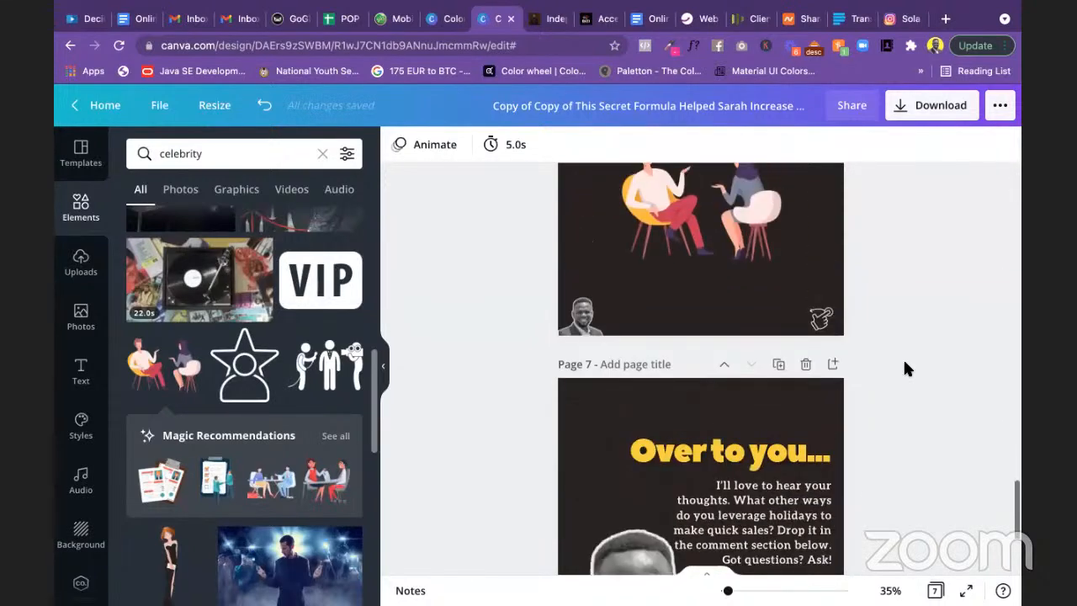
scroll(904, 362, "down", 1)
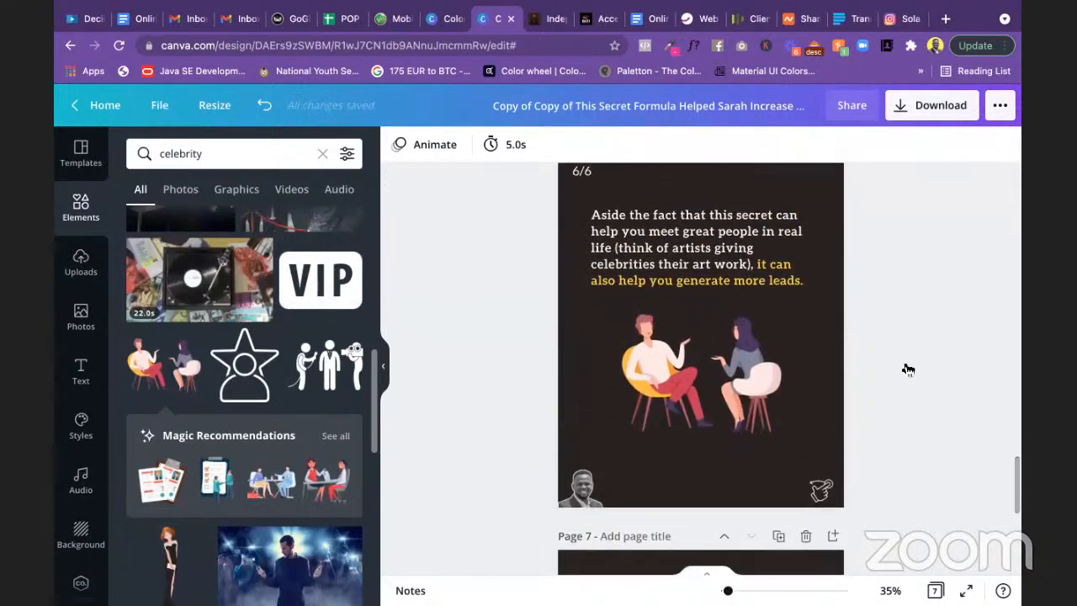
key("ctrl+Left")
scroll(345, 222, "up", 2)
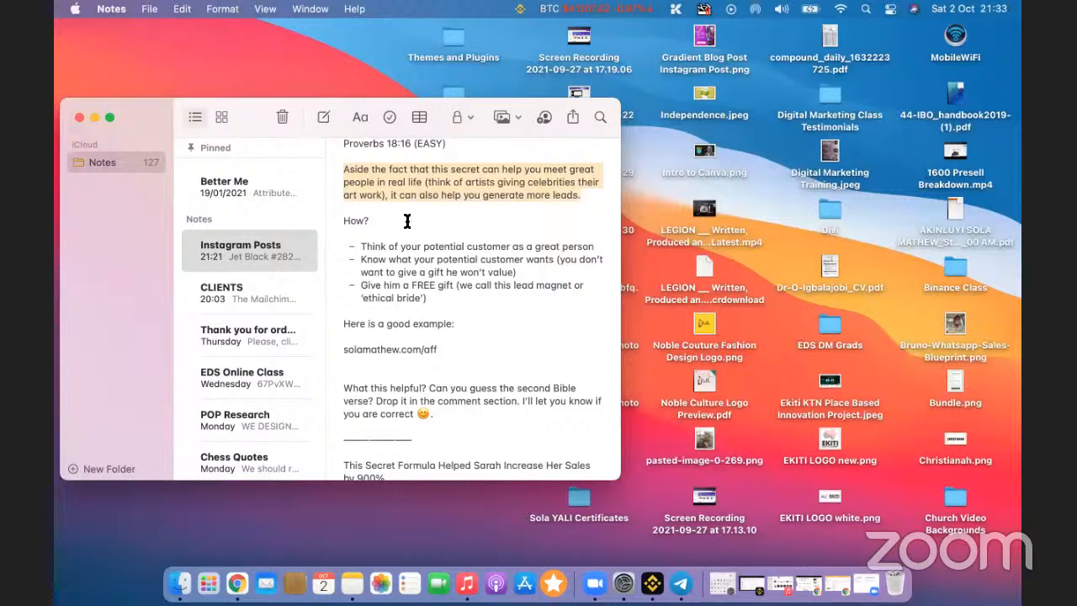
Step: Rewrite 'How?' as 'Here are 3 steps to how this can help you:' and select it with the steps
left_click_drag(371, 221, 352, 220)
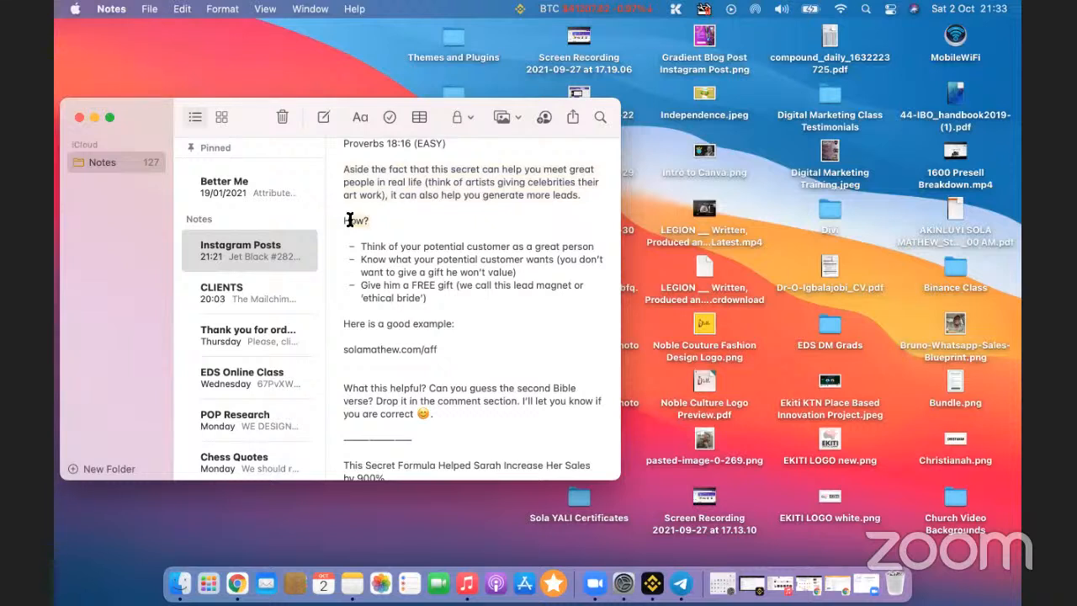
type("Here are")
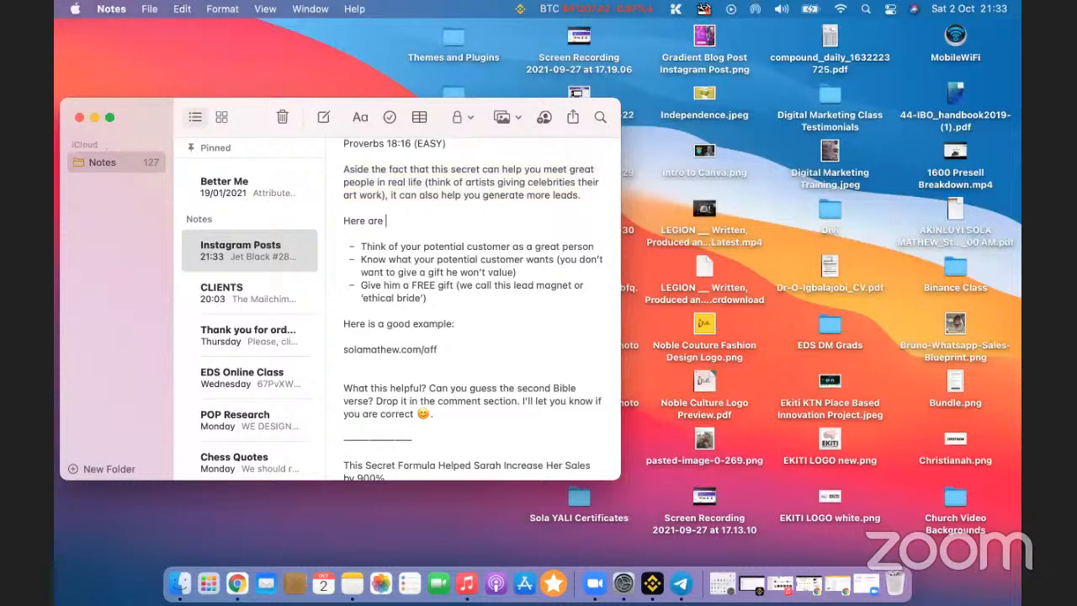
type(" 3 steps to how this")
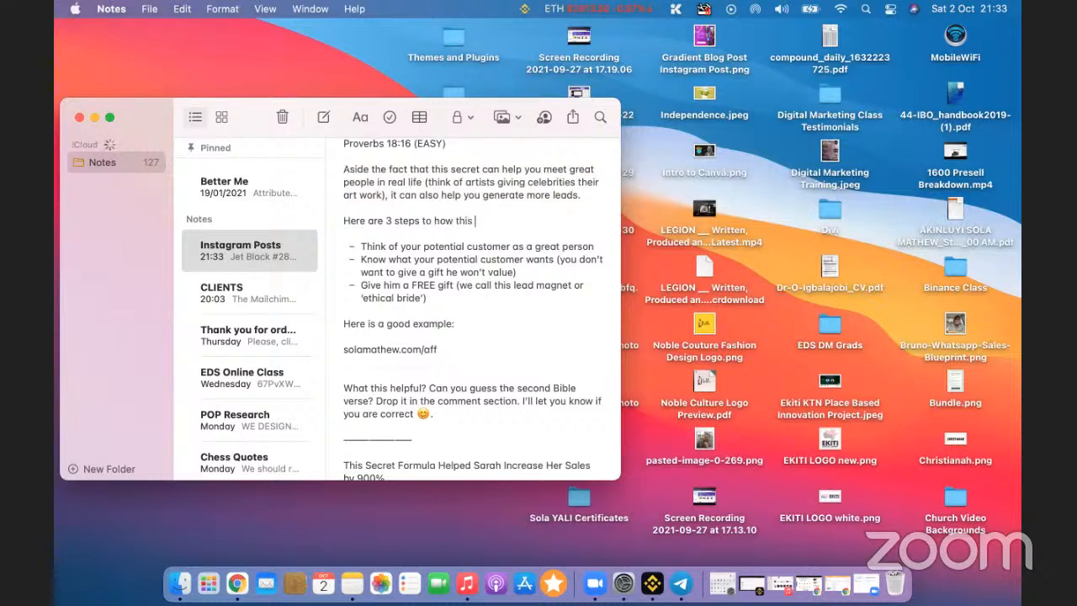
key("BackSpace")
key("BackSpace")
type("is can help y")
left_click_drag(344, 224, 460, 297)
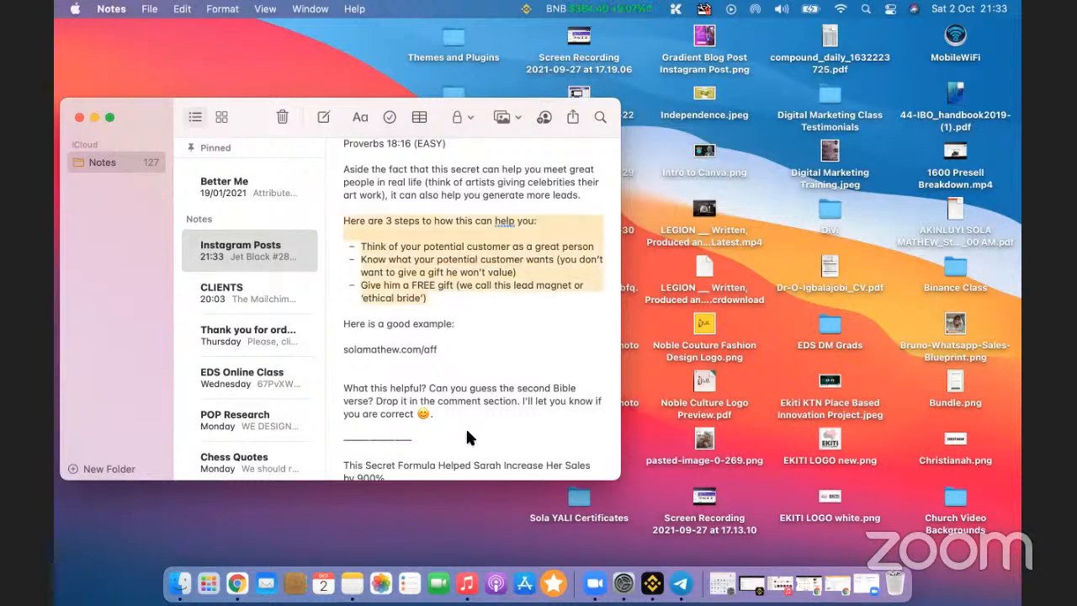
key("super+Tab")
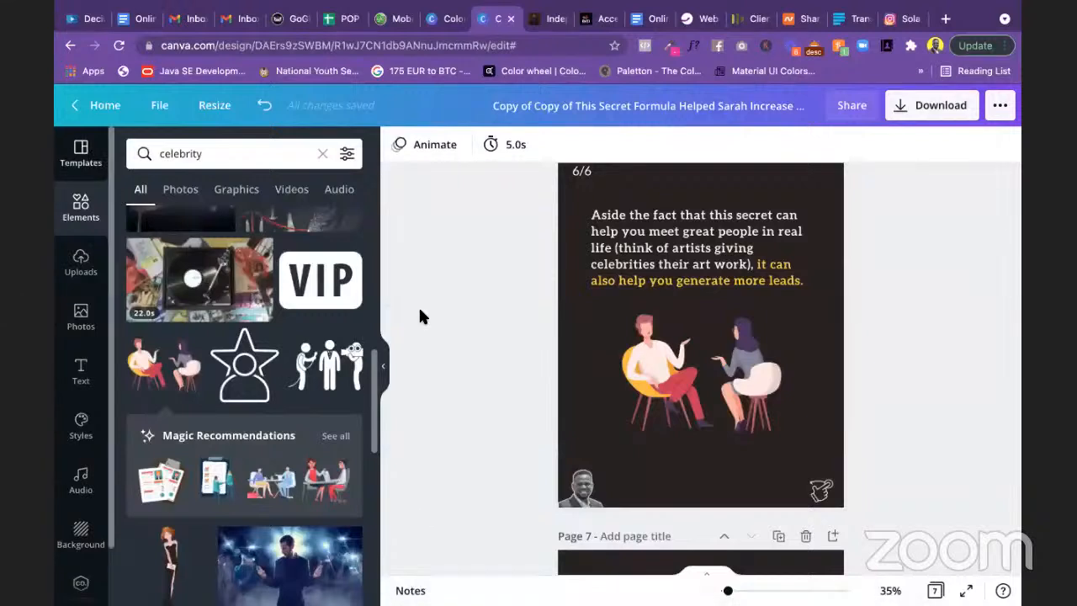
Step: Duplicate slide 6 as page 7 and change its counter to 7/6
scroll(814, 421, "up", 5)
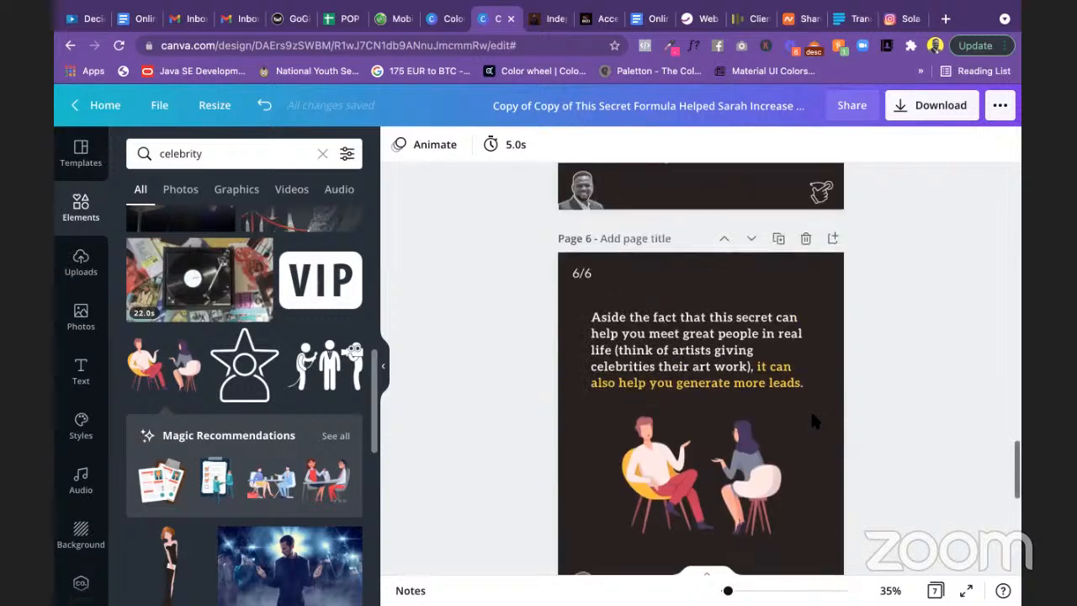
scroll(814, 421, "down", 2)
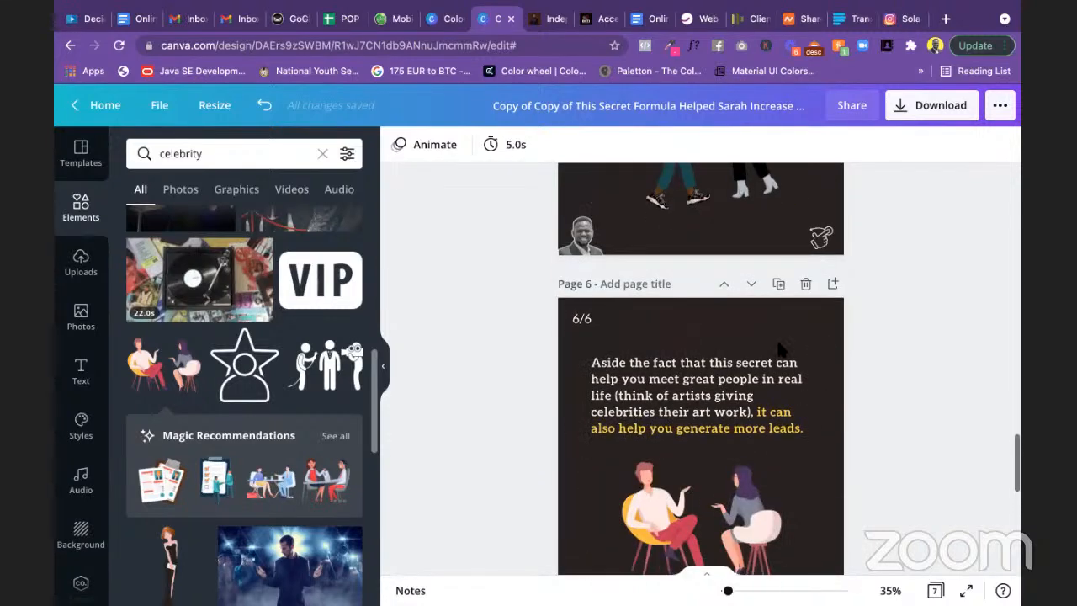
left_click(779, 288)
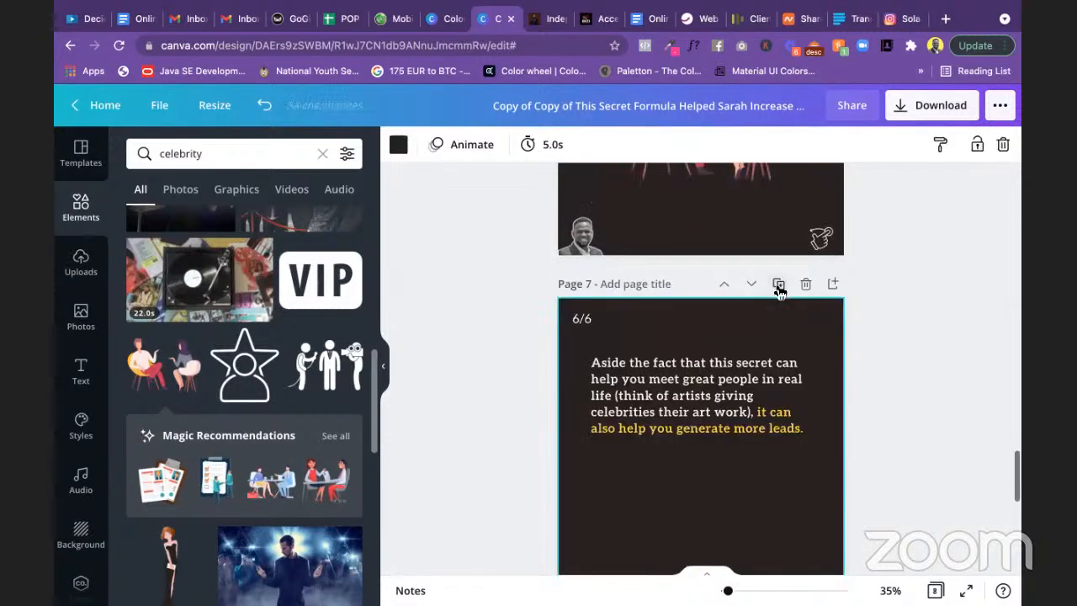
left_click(580, 319)
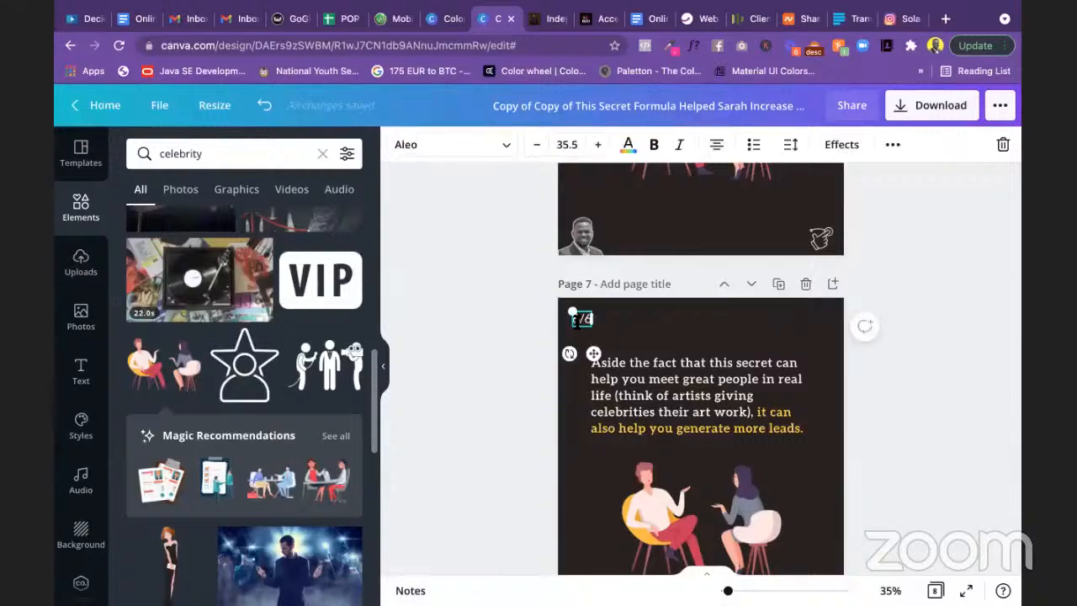
type("7")
key("Delete")
left_click(867, 393)
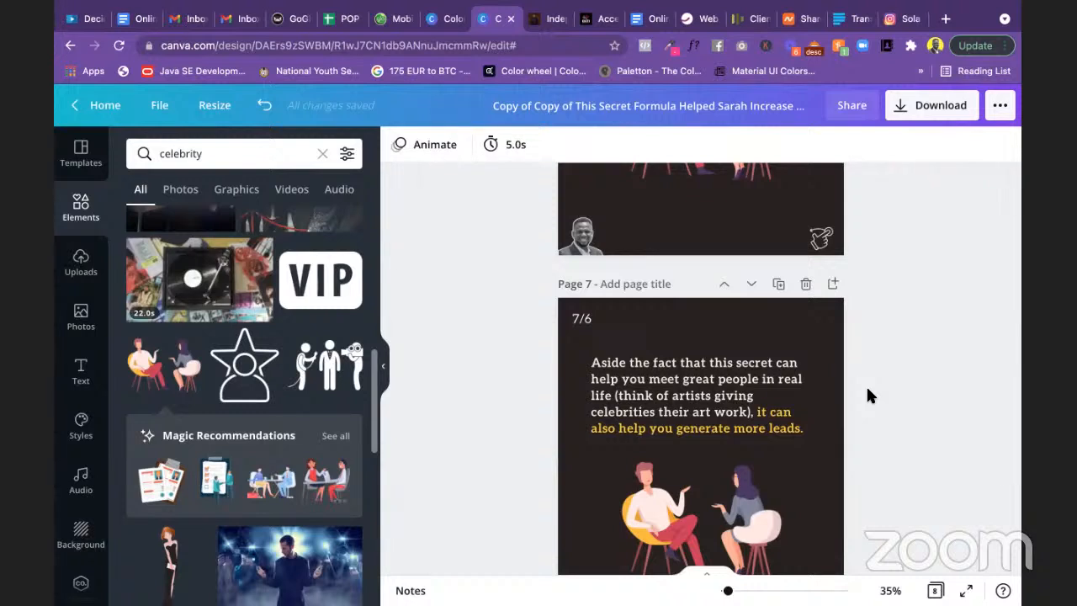
scroll(867, 389, "down", 3)
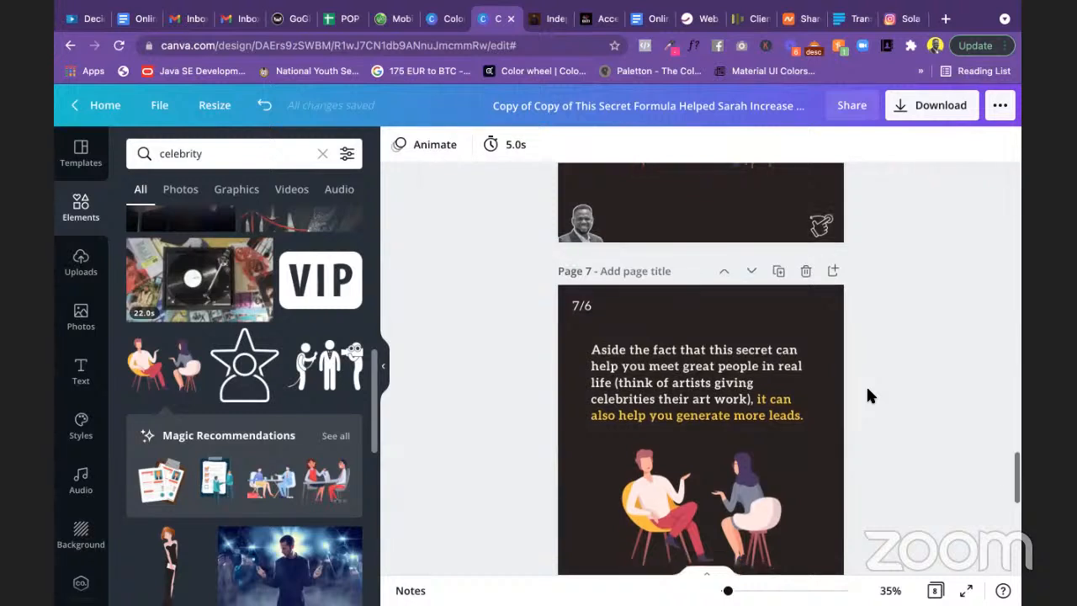
right_click(867, 389)
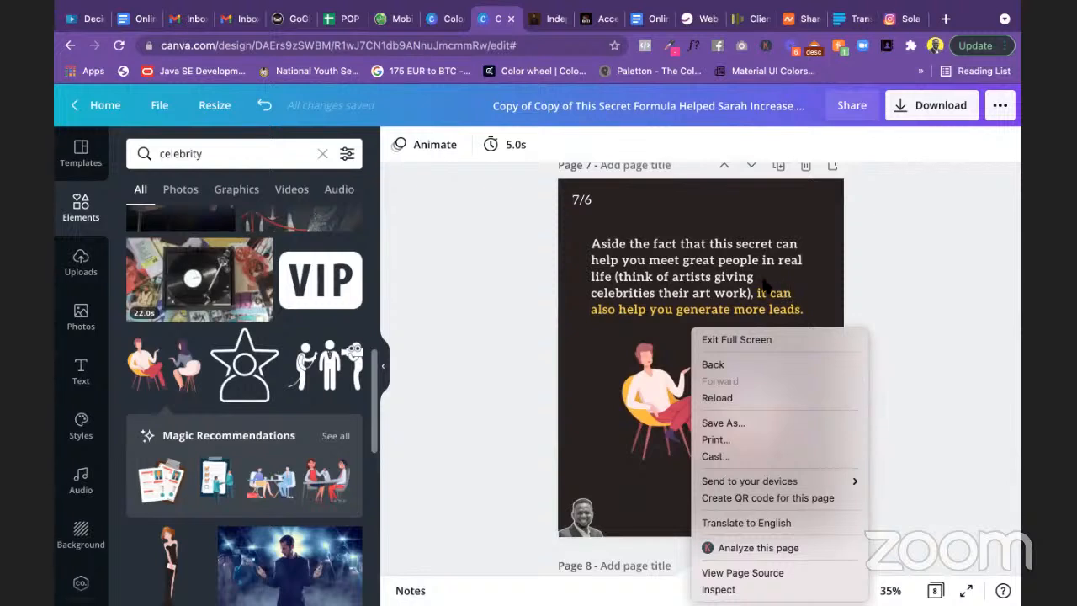
Step: Paste the three-step list over slide 7's paragraph, delete the illustration, and centre the text
left_click(716, 276)
left_click(716, 277)
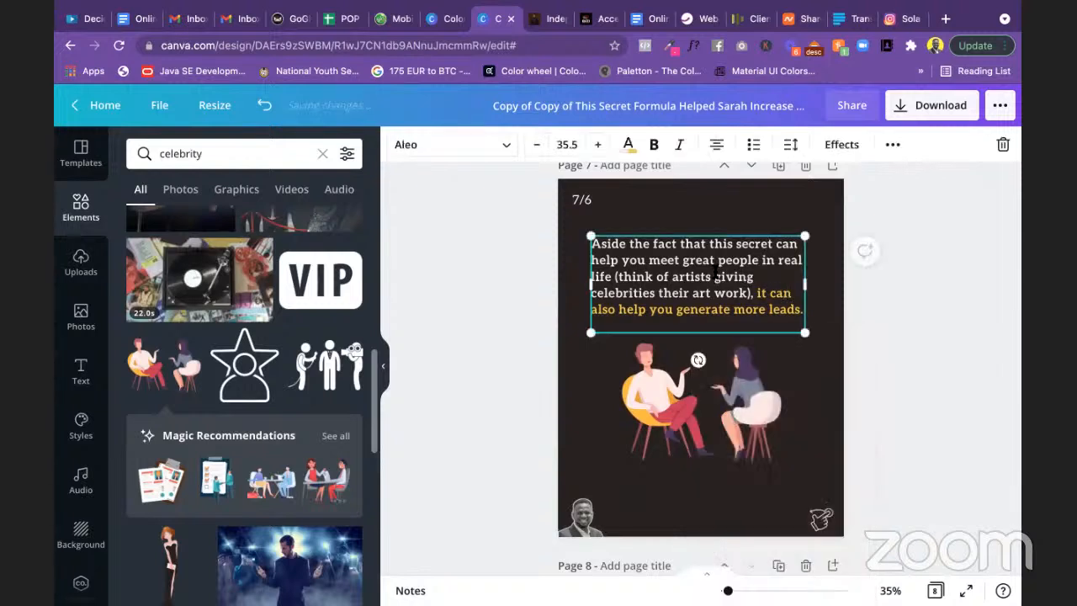
left_click(715, 274)
key("ctrl+v")
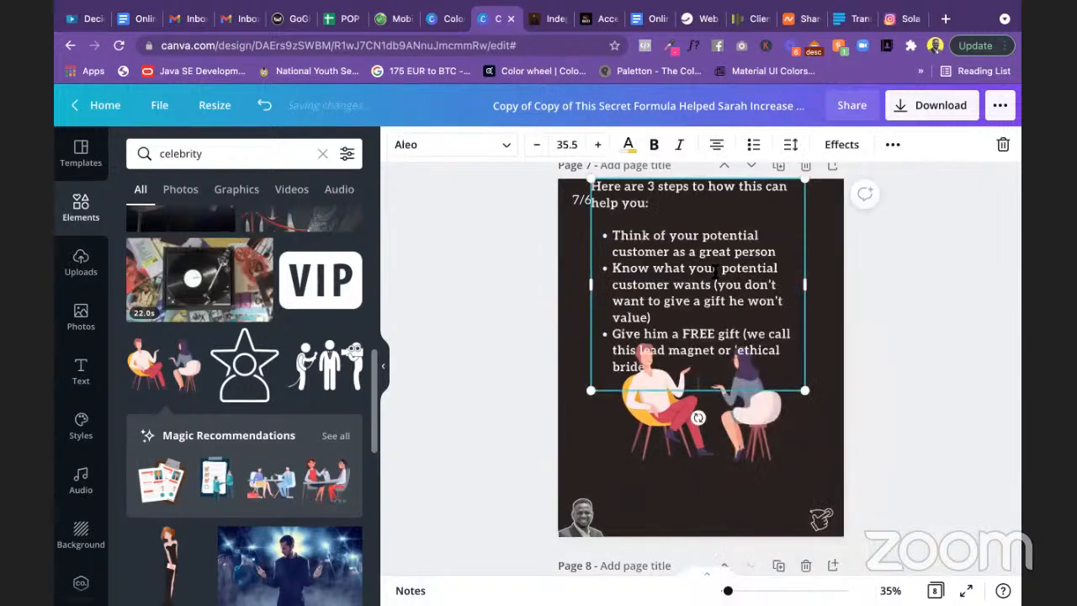
left_click(735, 433)
key("Delete")
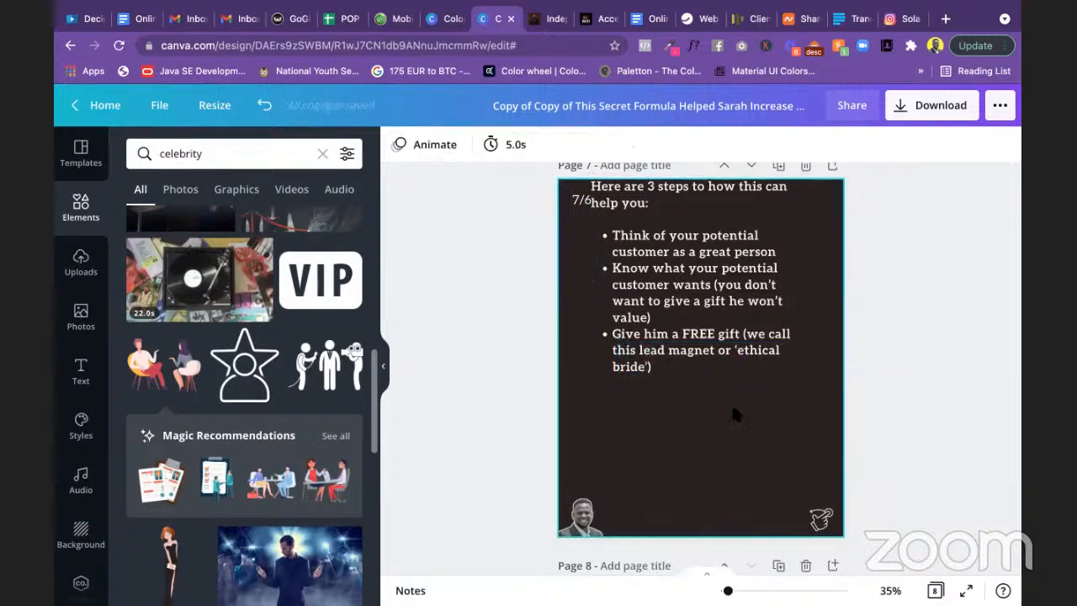
left_click(716, 341)
left_click_drag(715, 340, 719, 390)
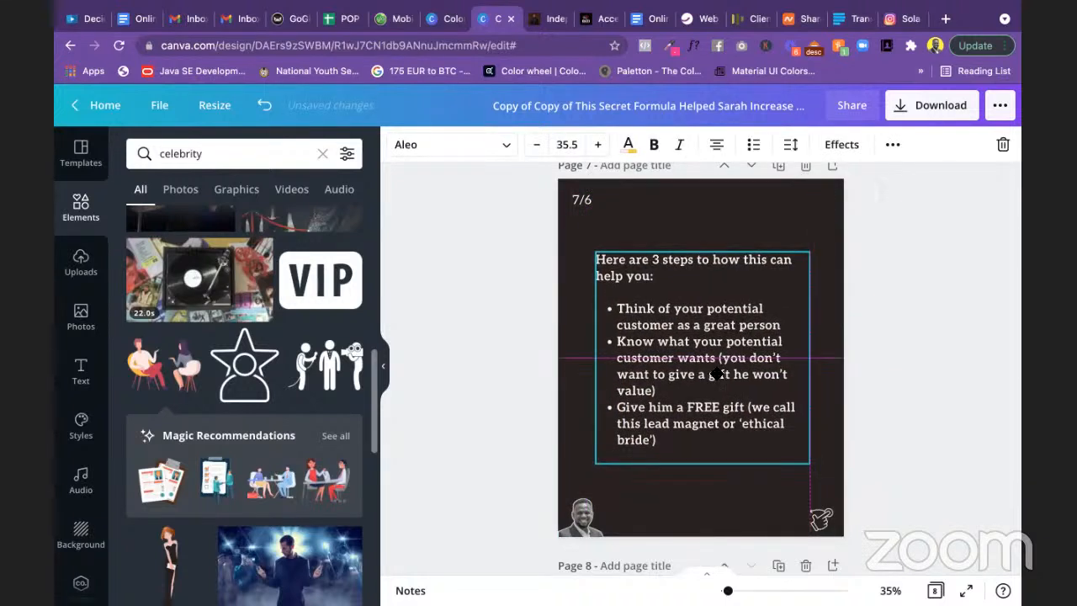
Step: Make the three steps a numbered list and colour the heading yellow
left_click(613, 308)
left_click_drag(636, 318, 723, 436)
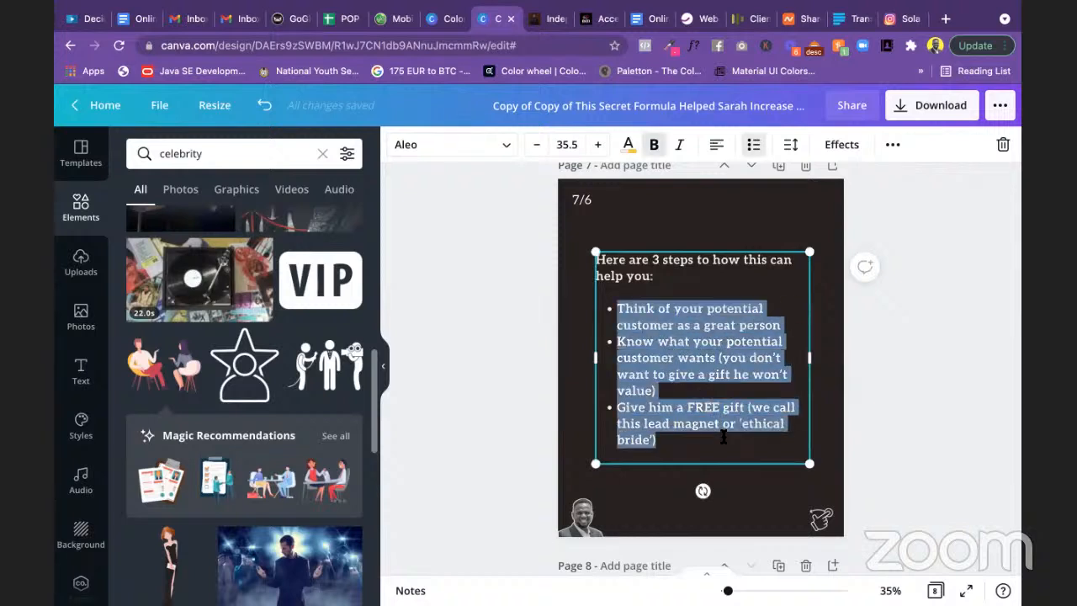
left_click(754, 146)
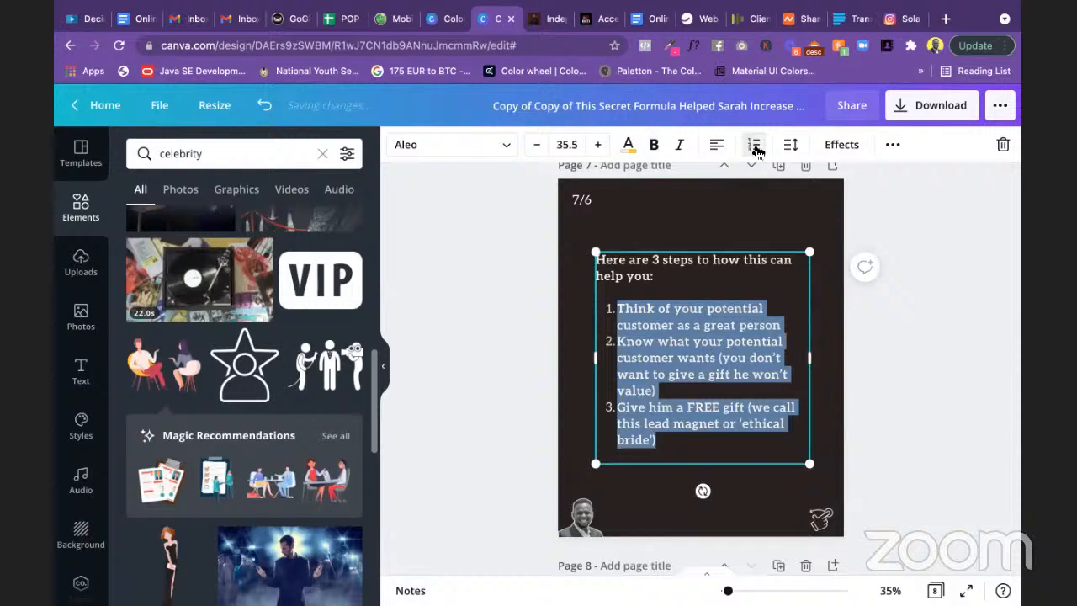
left_click(909, 343)
left_click(664, 274)
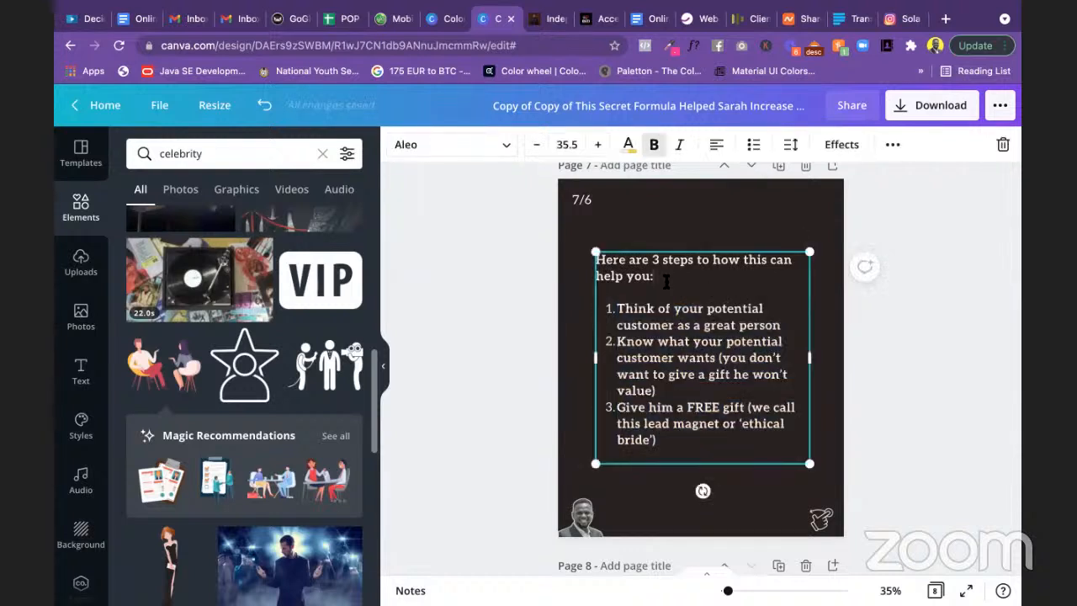
left_click_drag(665, 281, 597, 260)
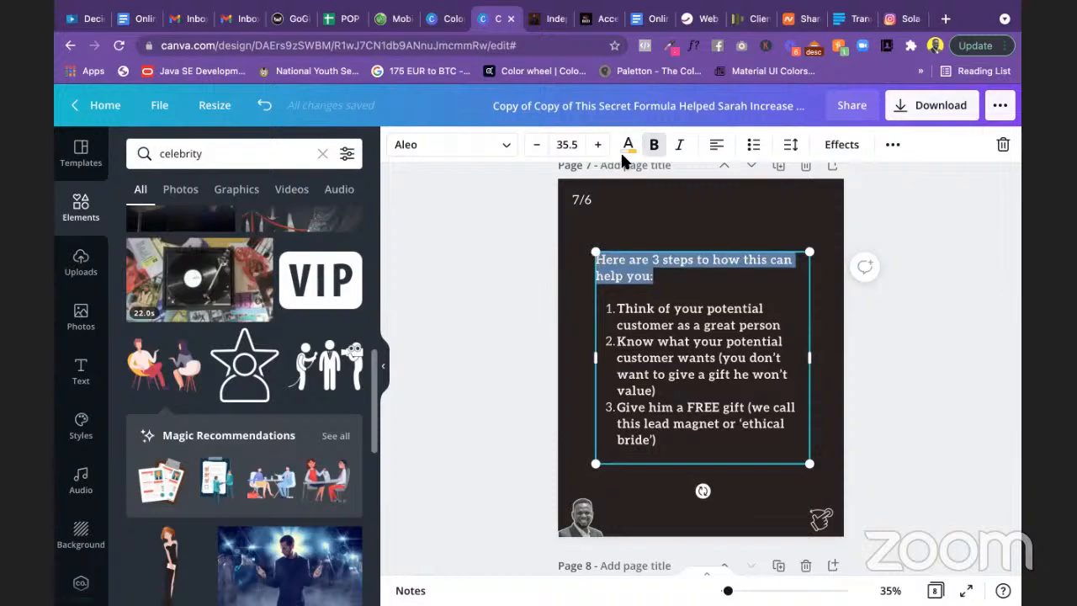
left_click(626, 146)
left_click(264, 263)
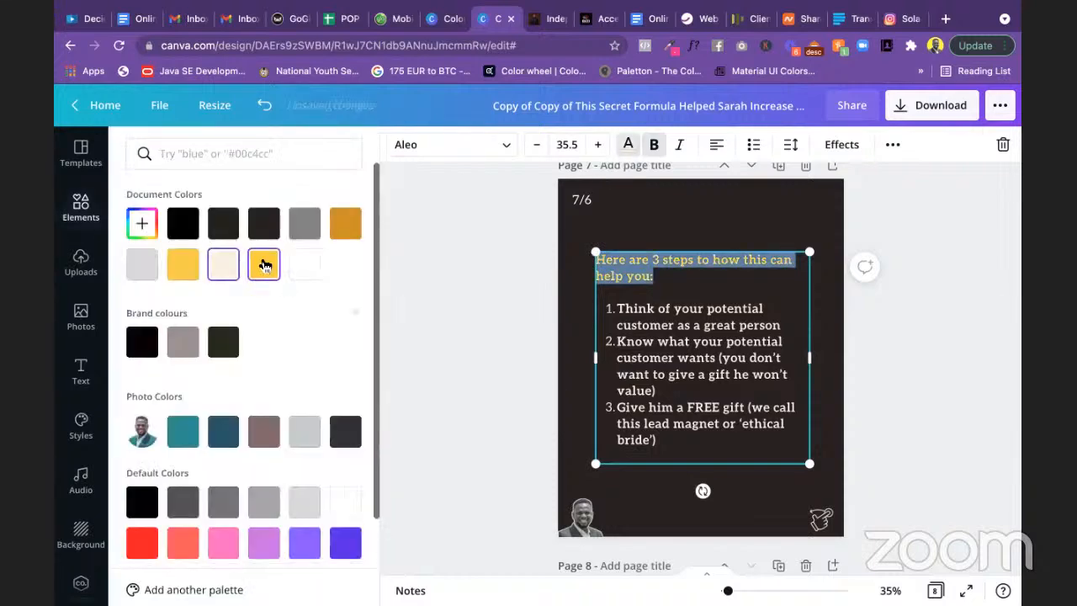
left_click(486, 313)
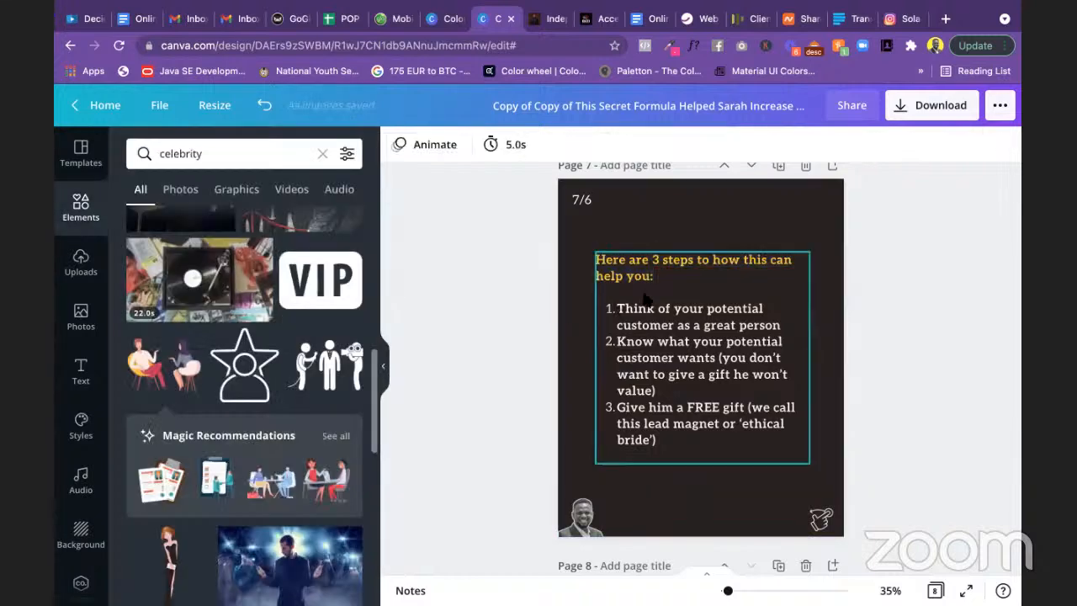
Step: Scroll up to the cover and check which font its title uses (Peace Sans)
left_click(660, 272)
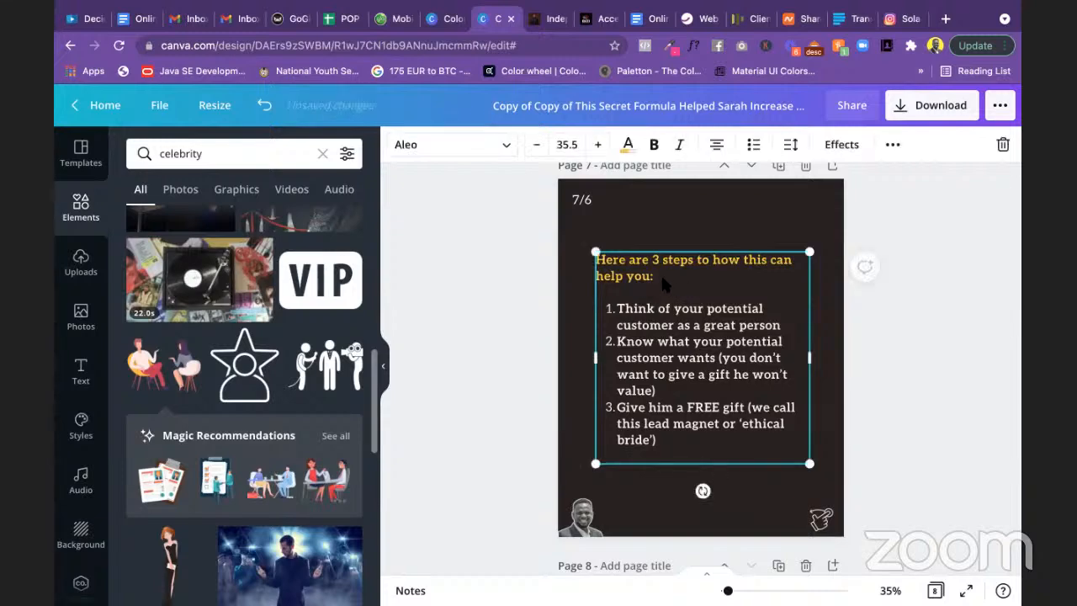
left_click_drag(654, 278, 599, 263)
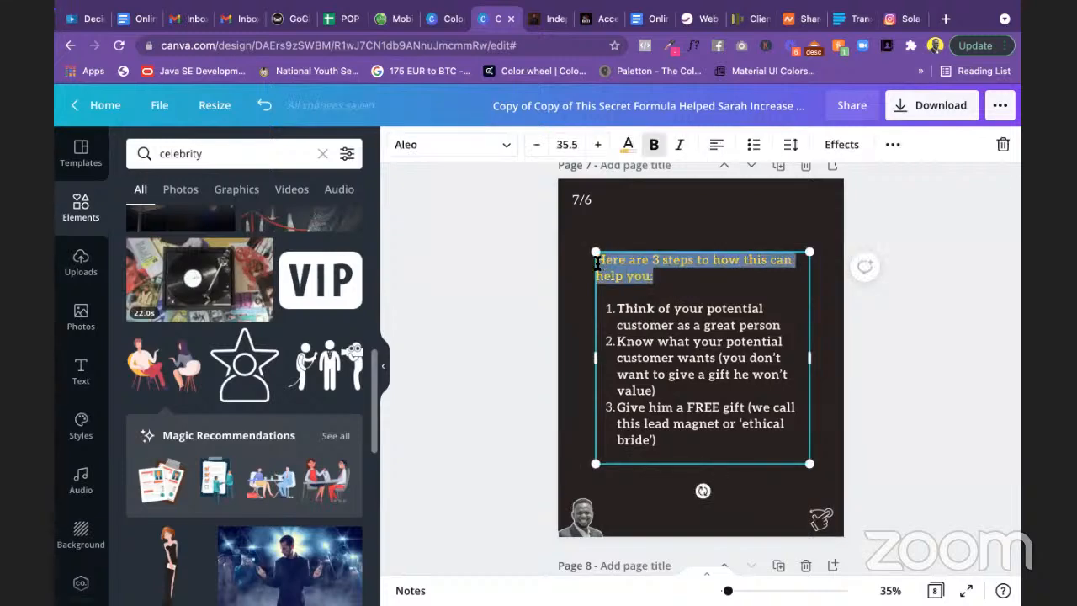
left_click(514, 244)
scroll(514, 243, "up", 15)
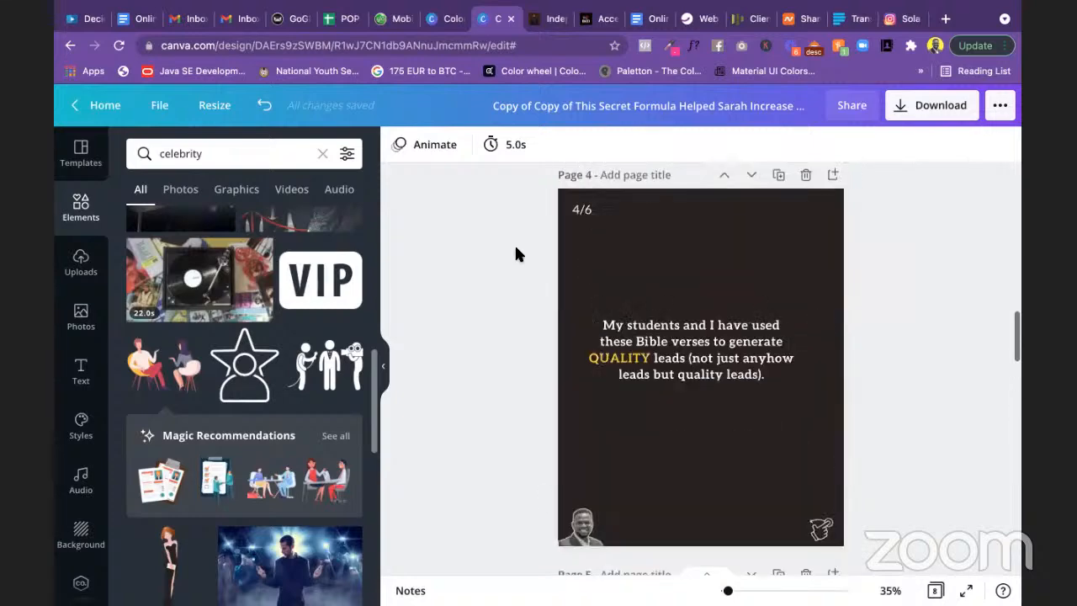
scroll(515, 249, "up", 12)
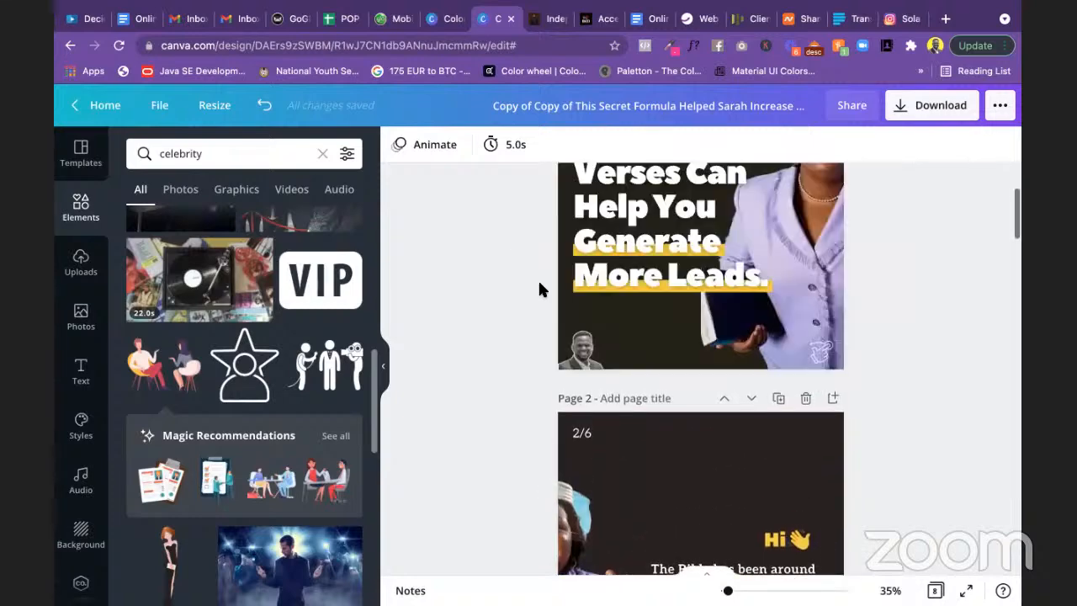
scroll(780, 456, "up", 3)
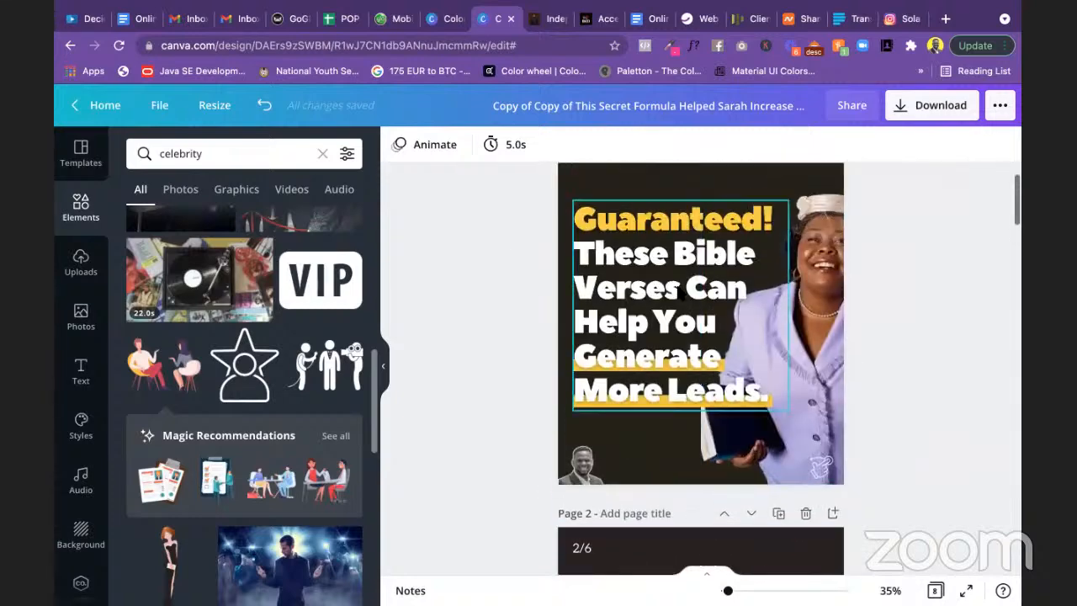
left_click(682, 291)
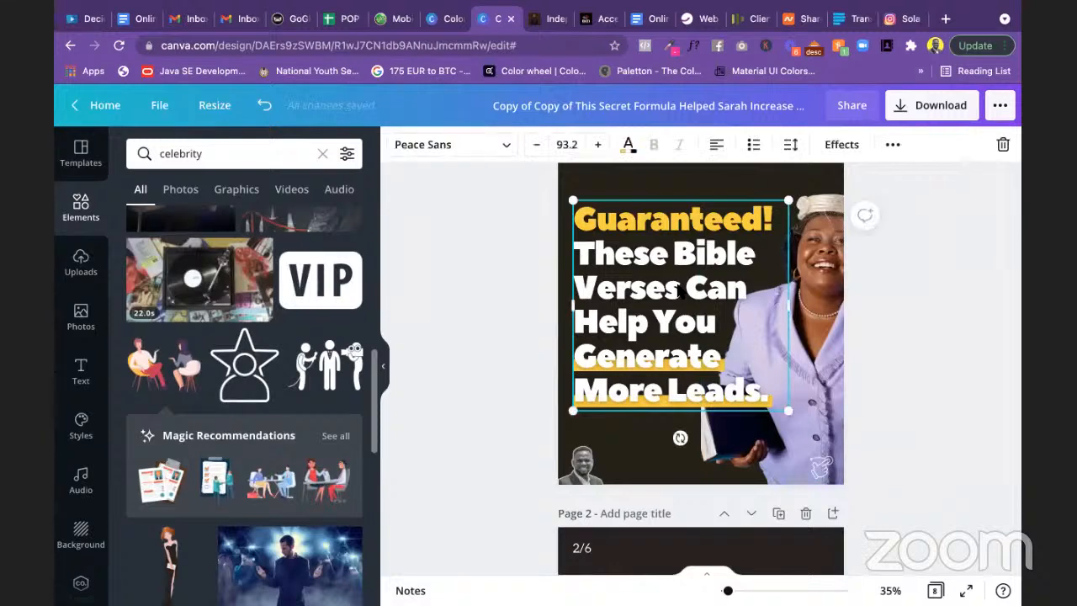
scroll(517, 318, "down", 15)
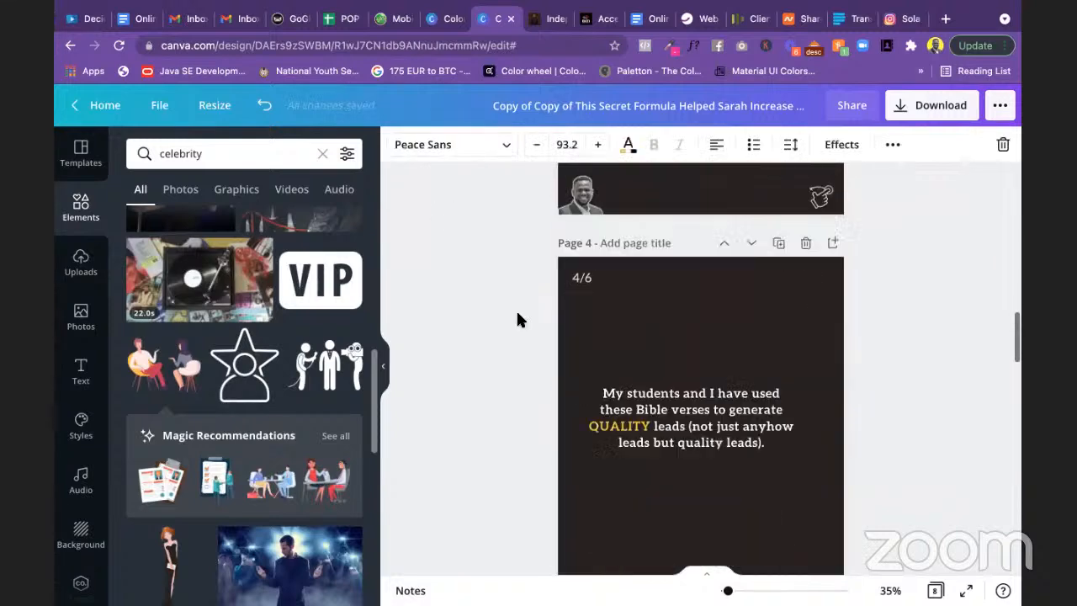
scroll(516, 318, "down", 15)
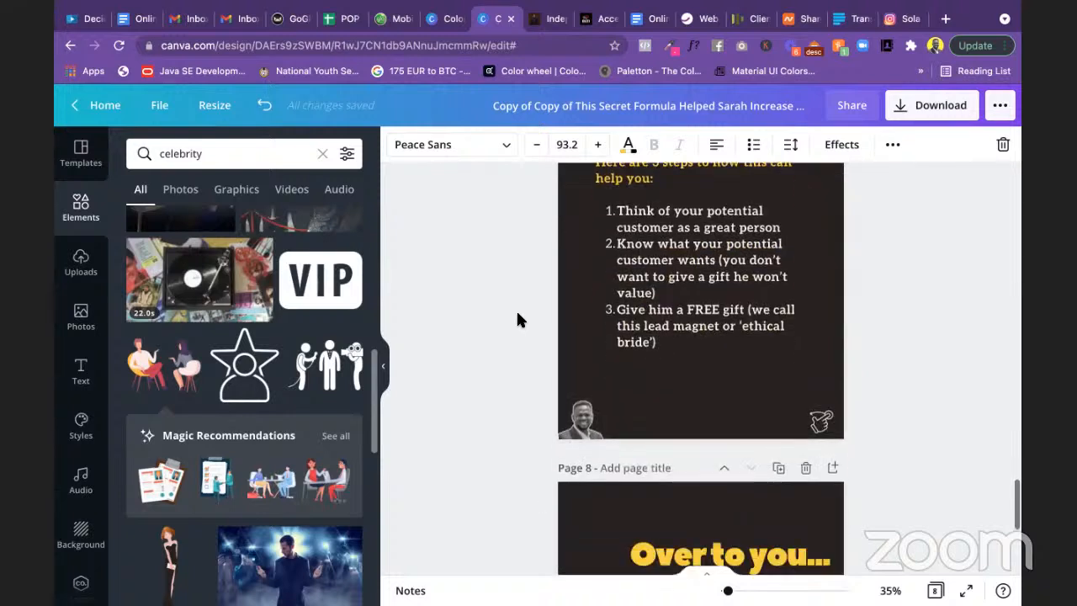
scroll(516, 318, "up", 3)
Step: Set slide 7's heading 'Here are 3 steps to how this can help you:' in Peace Sans
left_click(665, 286)
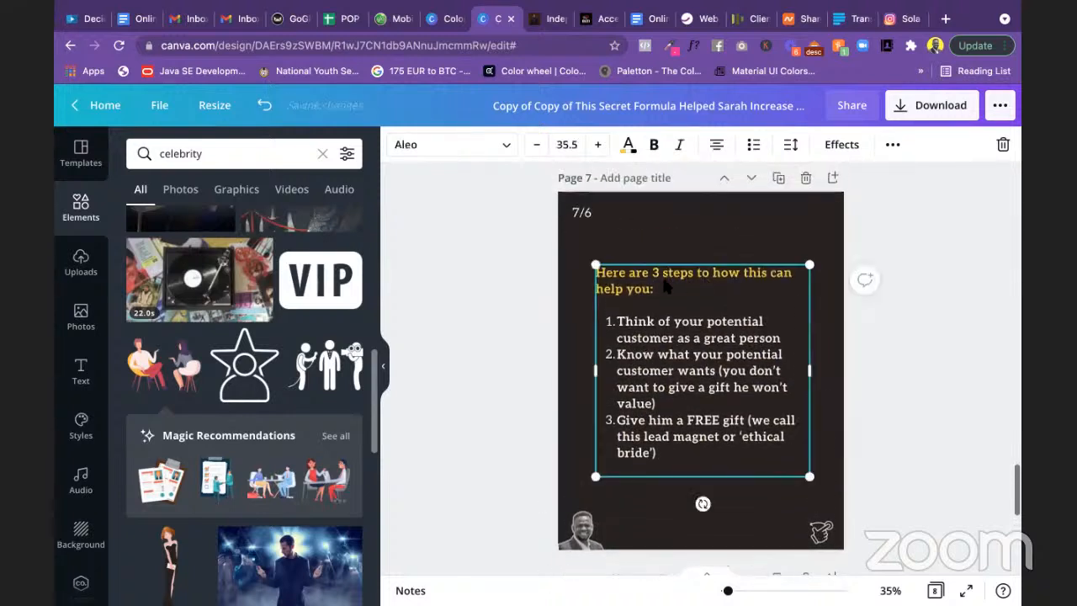
left_click(666, 287)
left_click_drag(669, 290, 591, 271)
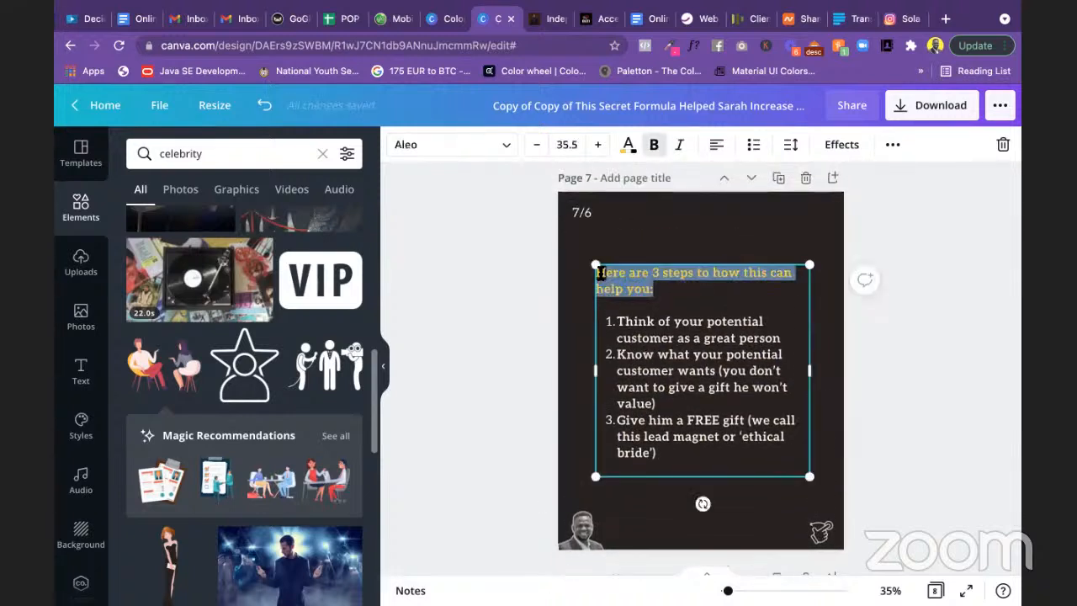
left_click(503, 144)
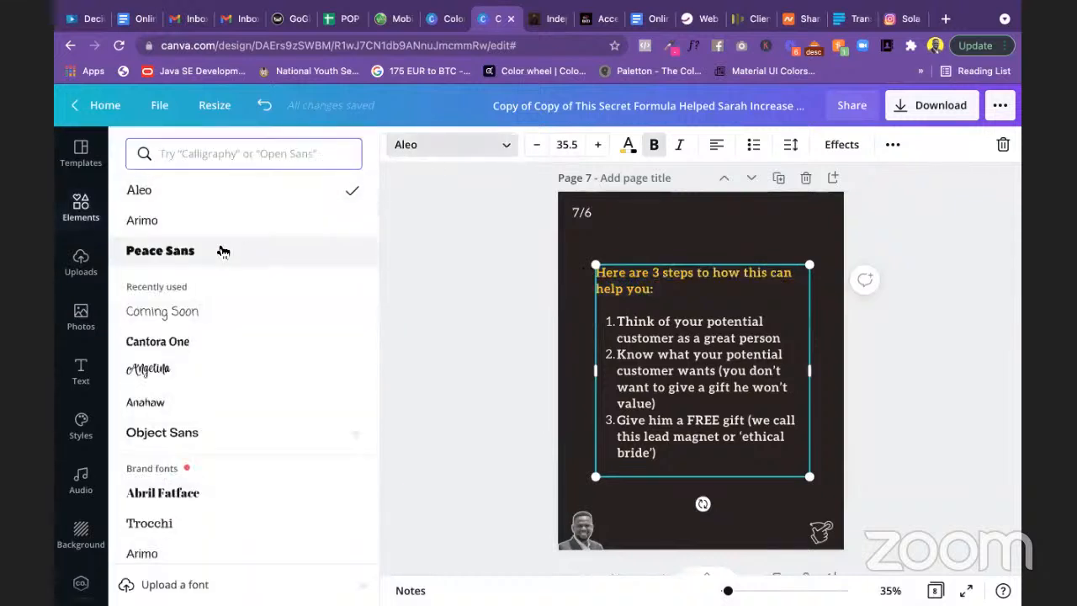
left_click(223, 252)
left_click(509, 270)
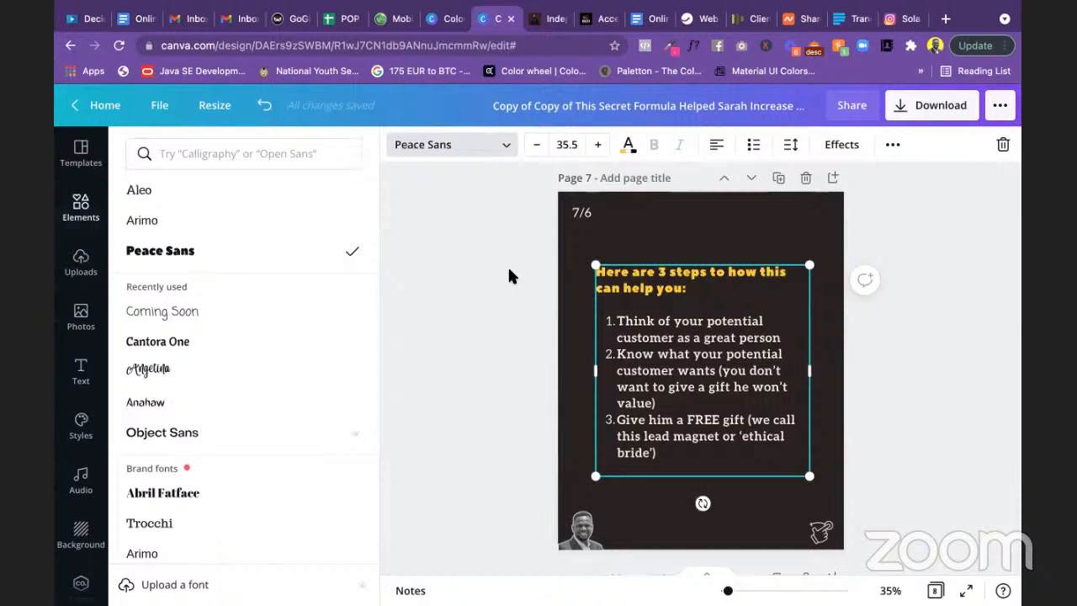
left_click(509, 276)
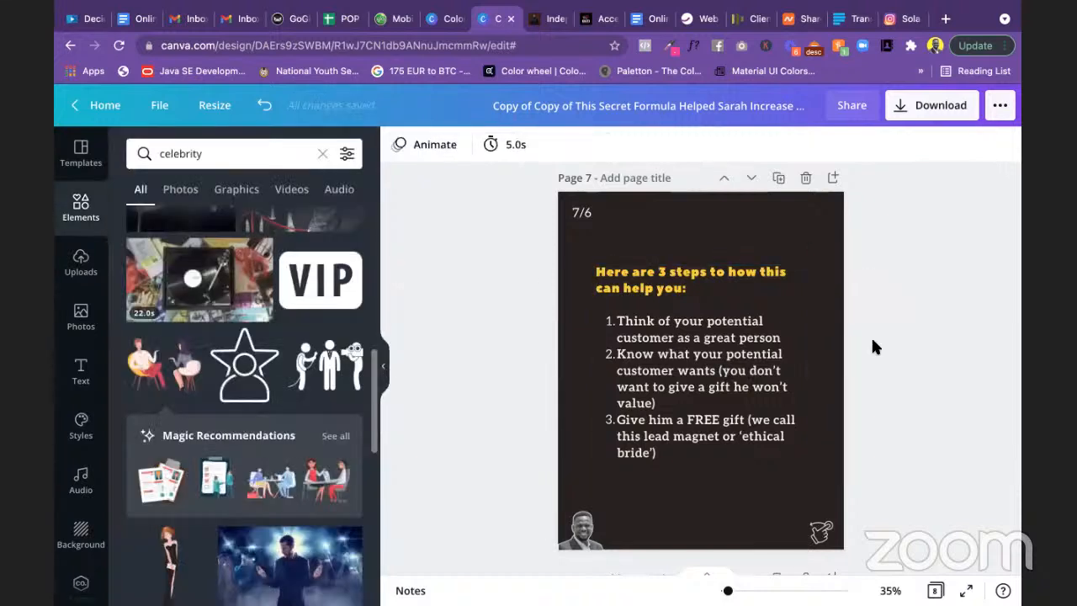
left_click(692, 320)
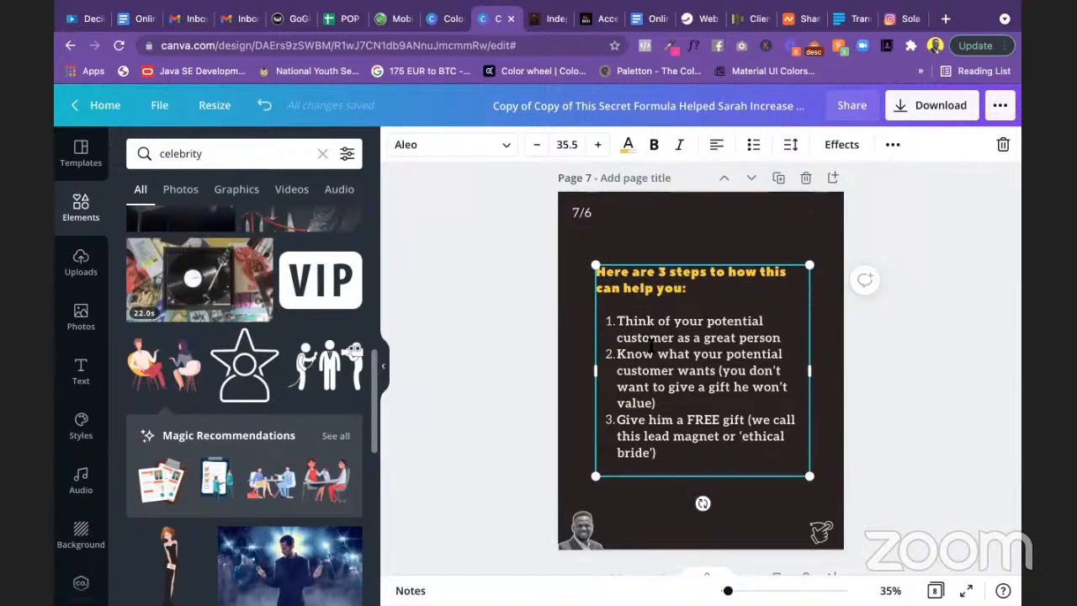
Step: Duplicate slide 7's steps text box and park the copy to the right
left_click(652, 319)
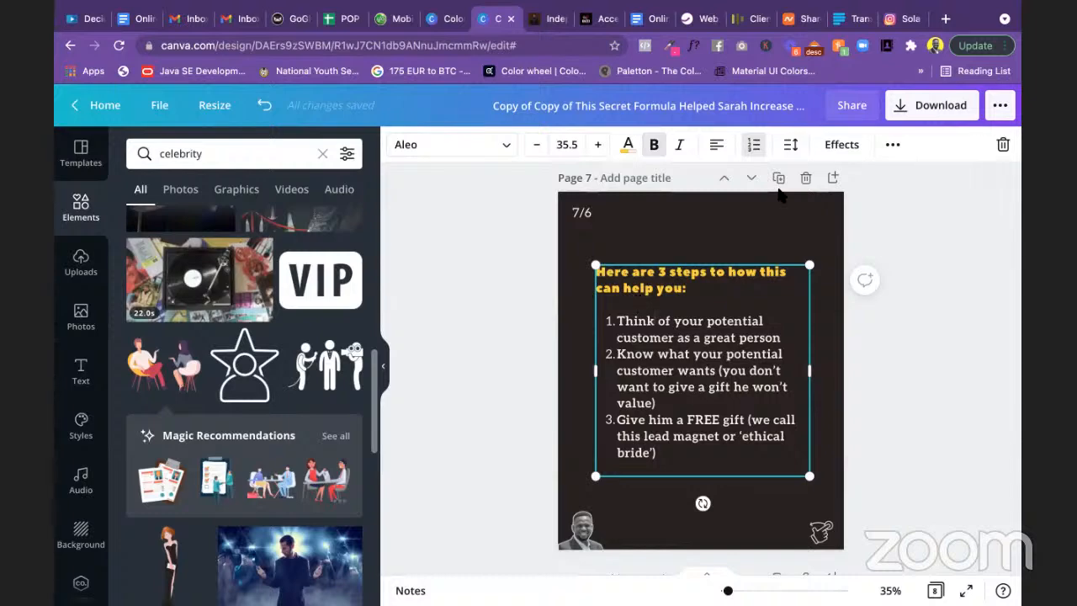
left_click(892, 145)
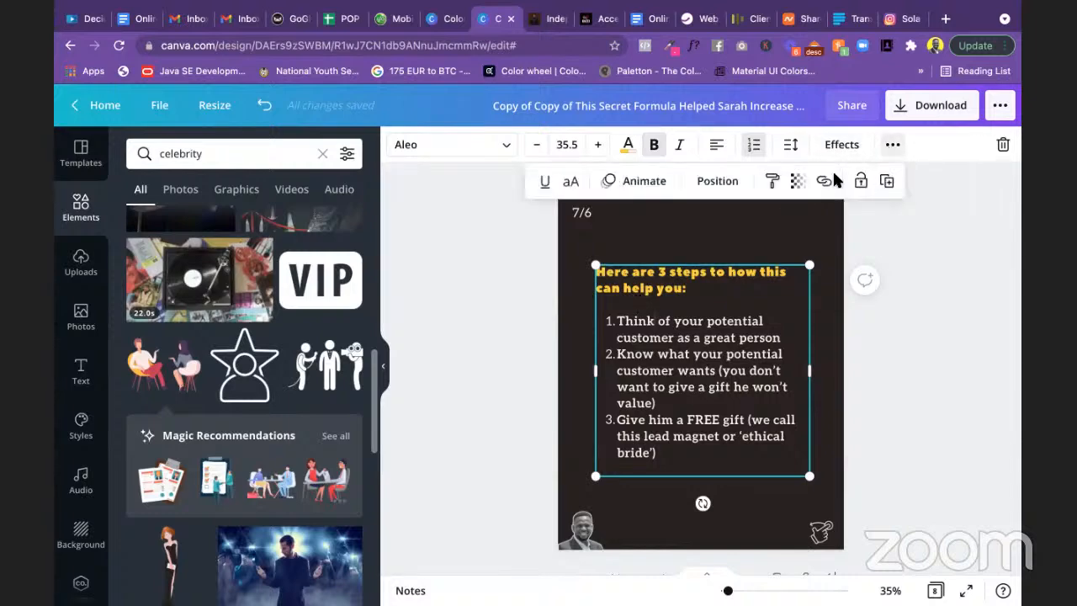
left_click(881, 181)
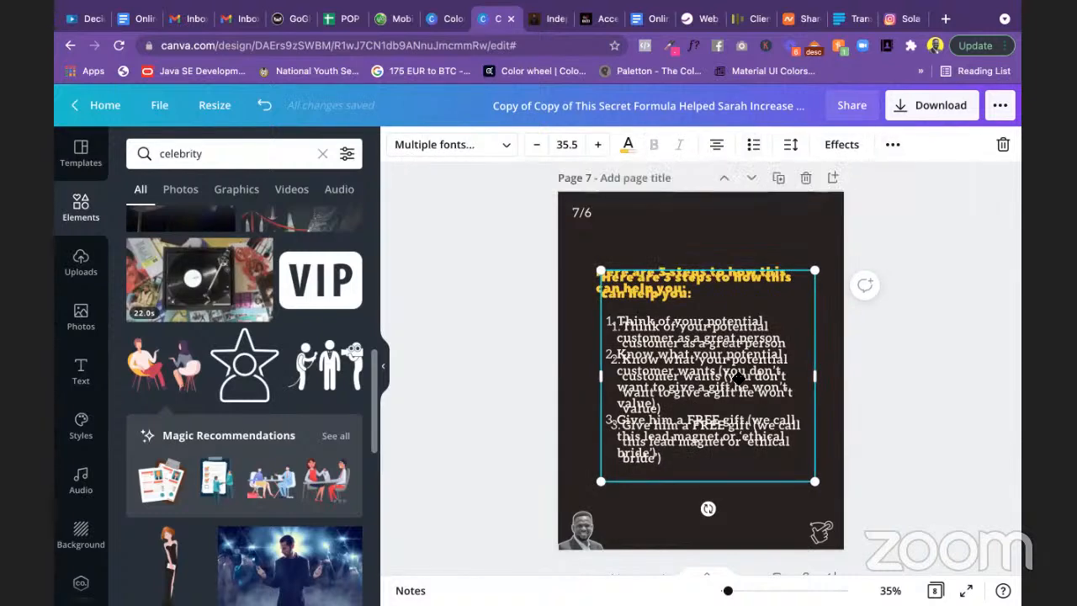
left_click_drag(820, 530, 921, 501)
Step: Cut the original box down to just the heading and move it to the slide's top
left_click(685, 454)
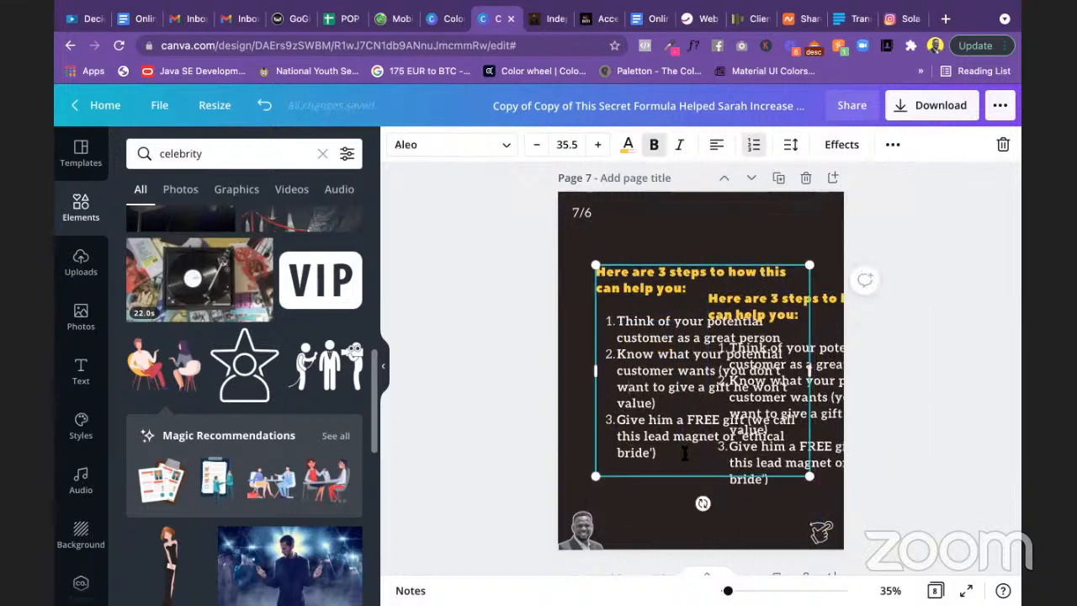
left_click_drag(678, 452, 604, 324)
key("BackSpace")
key("BackSpace")
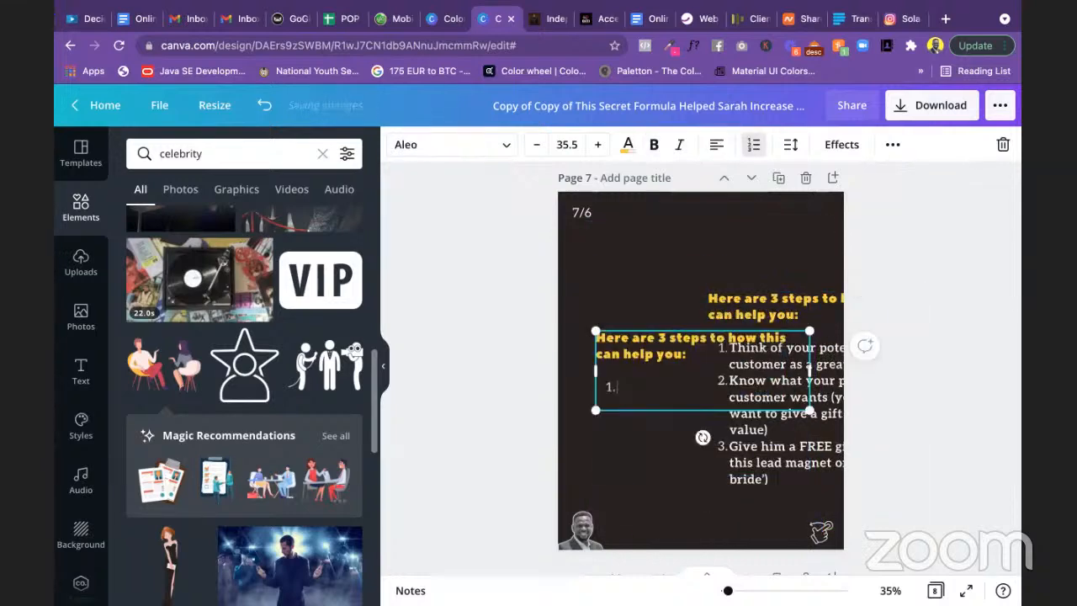
key("BackSpace")
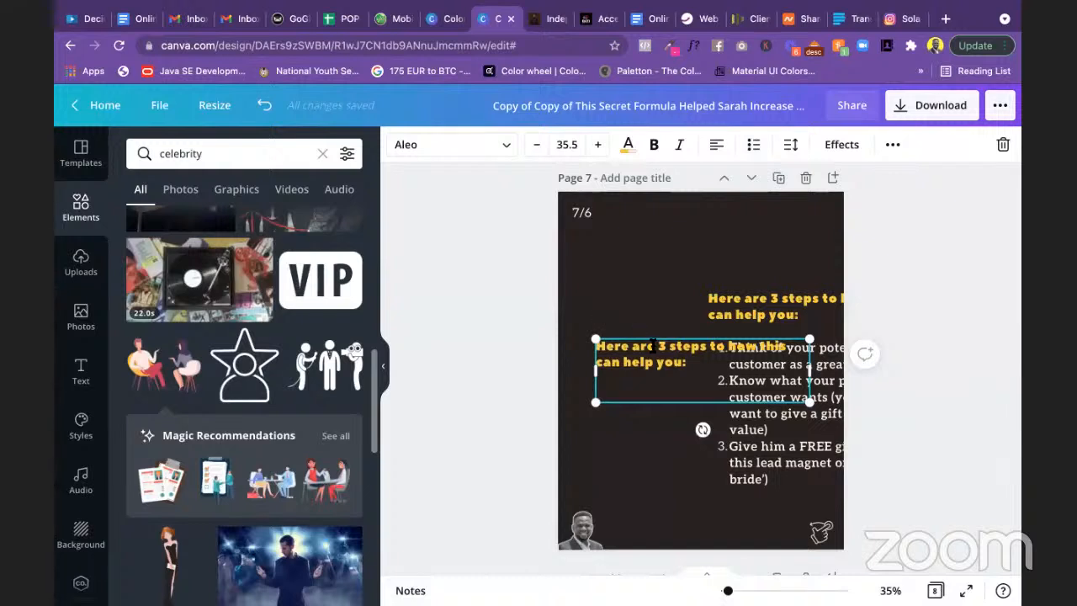
key("BackSpace")
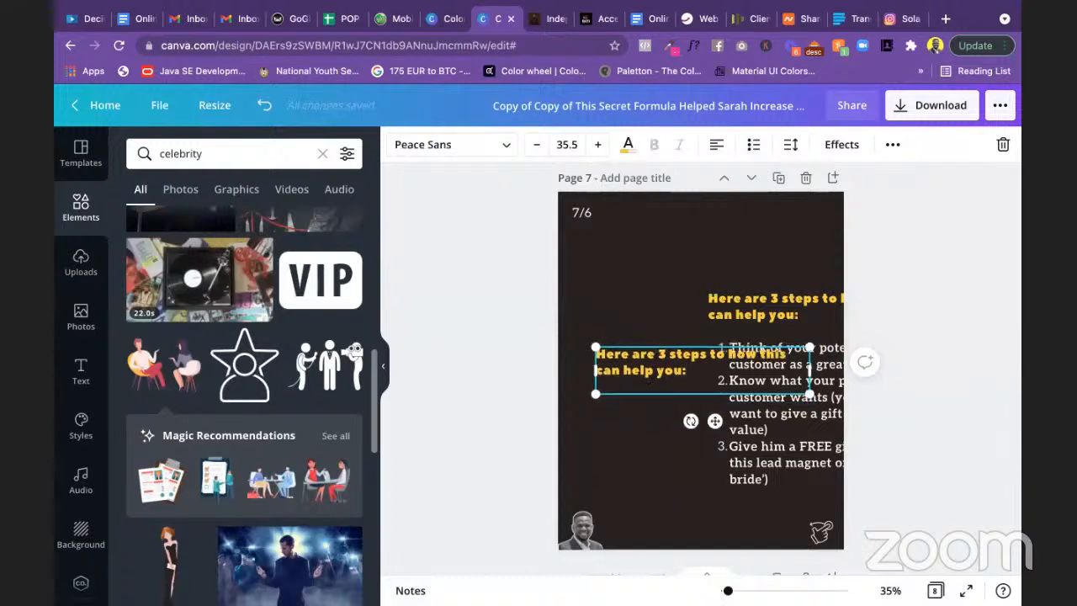
key("Down")
key("BackSpace")
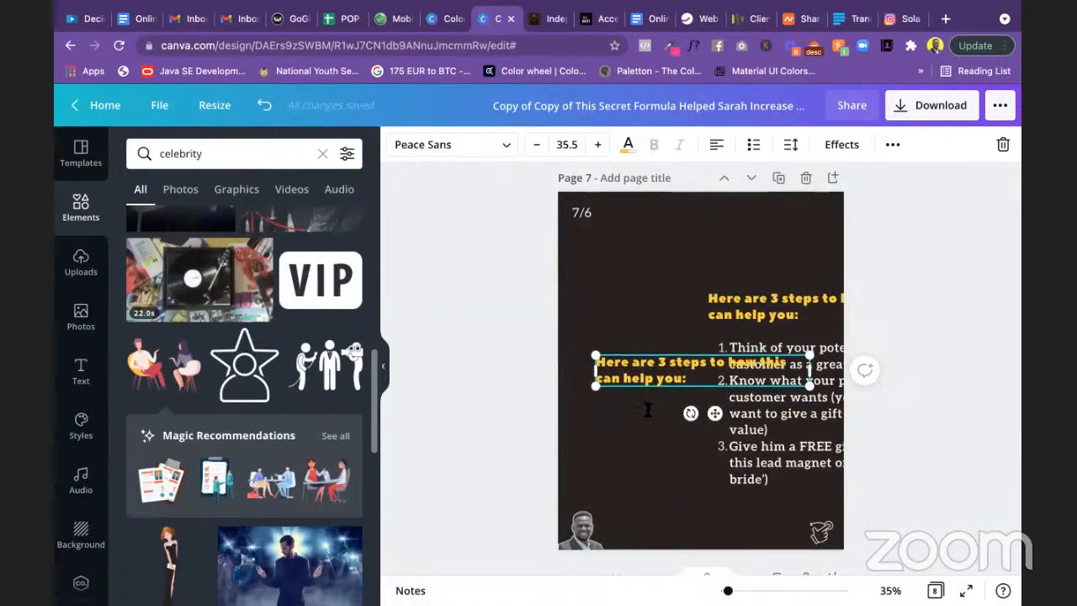
left_click_drag(715, 413, 715, 298)
Step: Remove the heading from the duplicate box, leaving the three numbered steps with numbering restored
left_click_drag(767, 353, 677, 352)
left_click(705, 318)
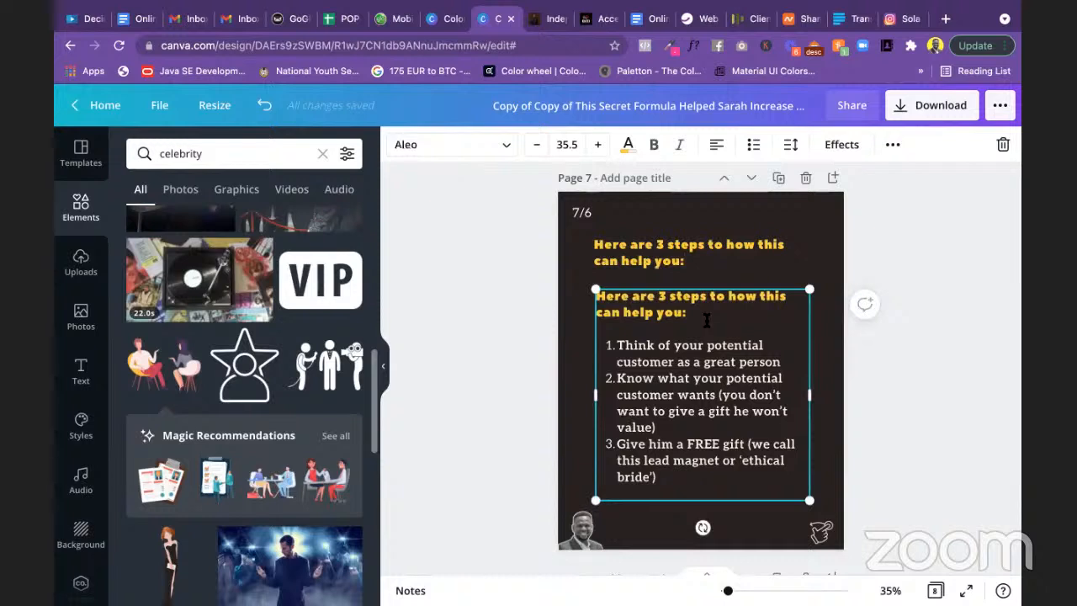
left_click_drag(706, 318, 606, 300)
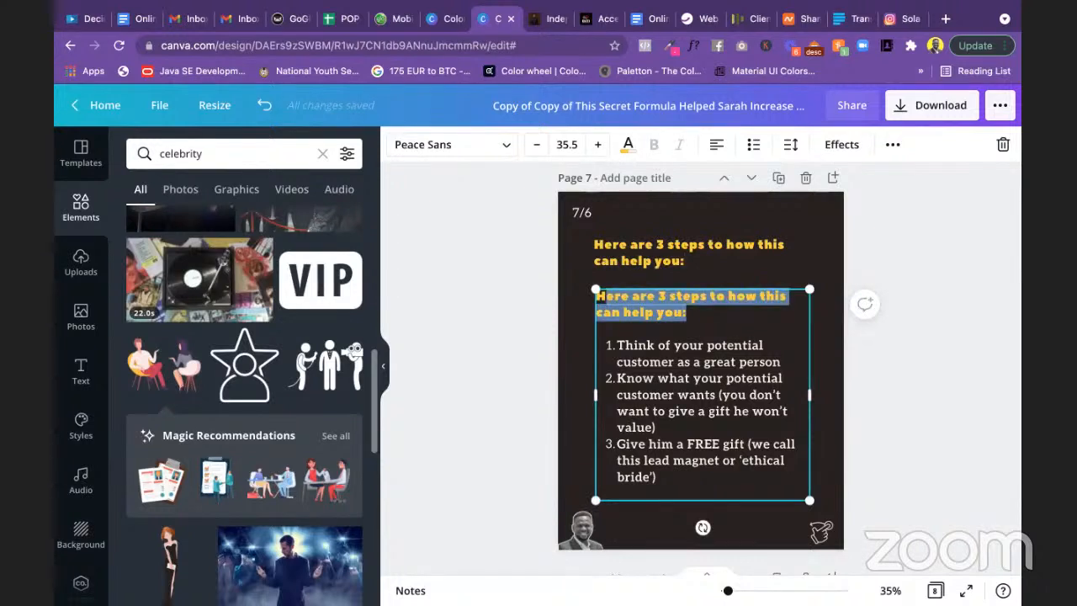
key("BackSpace")
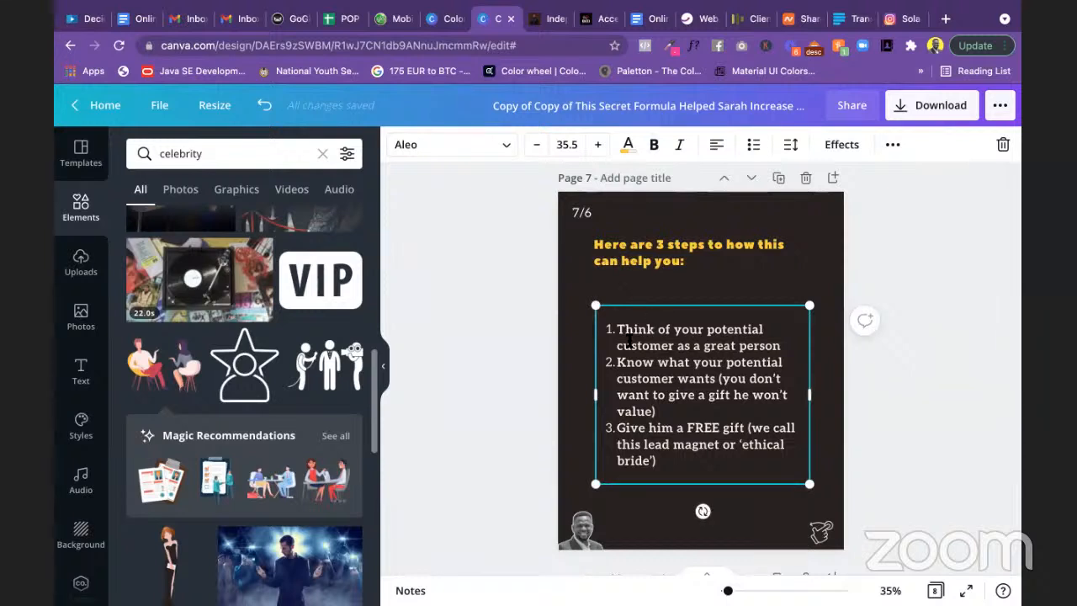
left_click(617, 332)
key("BackSpace")
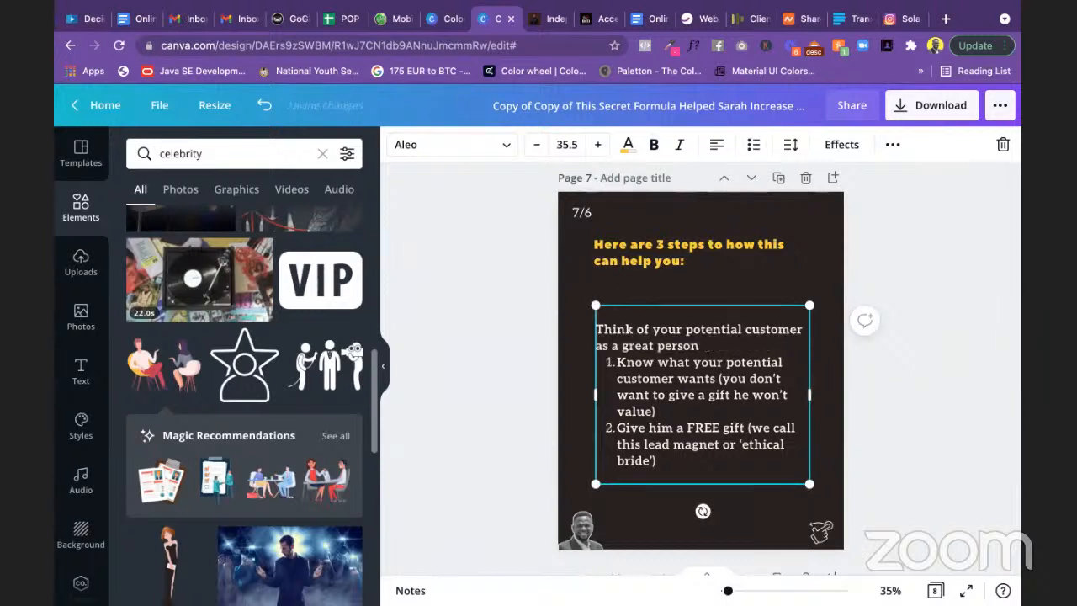
left_click(752, 145)
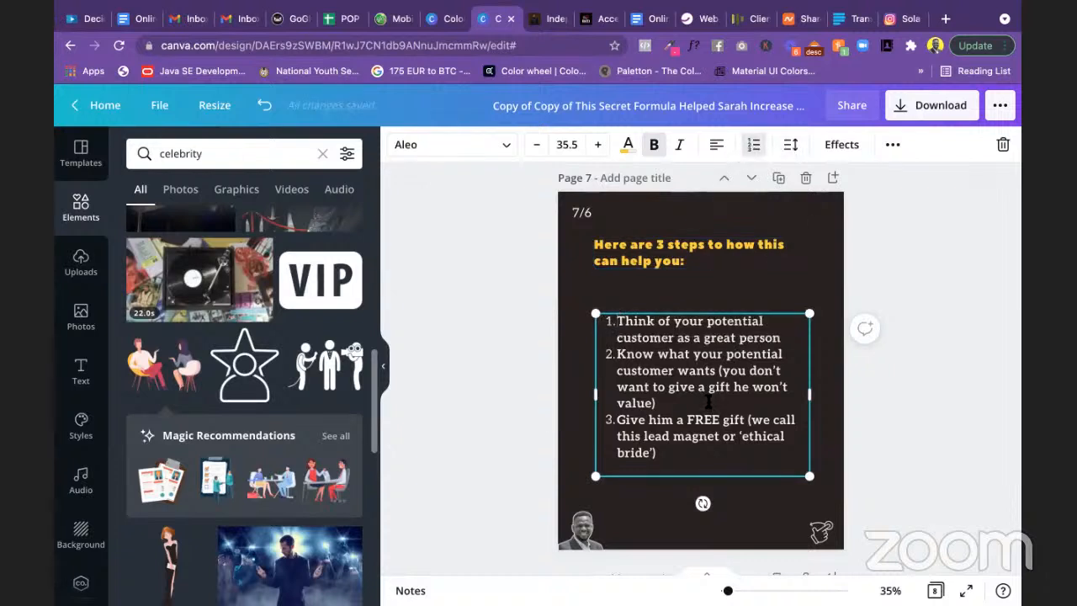
Step: Lower the heading toward the numbered list, nudge the list, and narrow the heading box
left_click(651, 266)
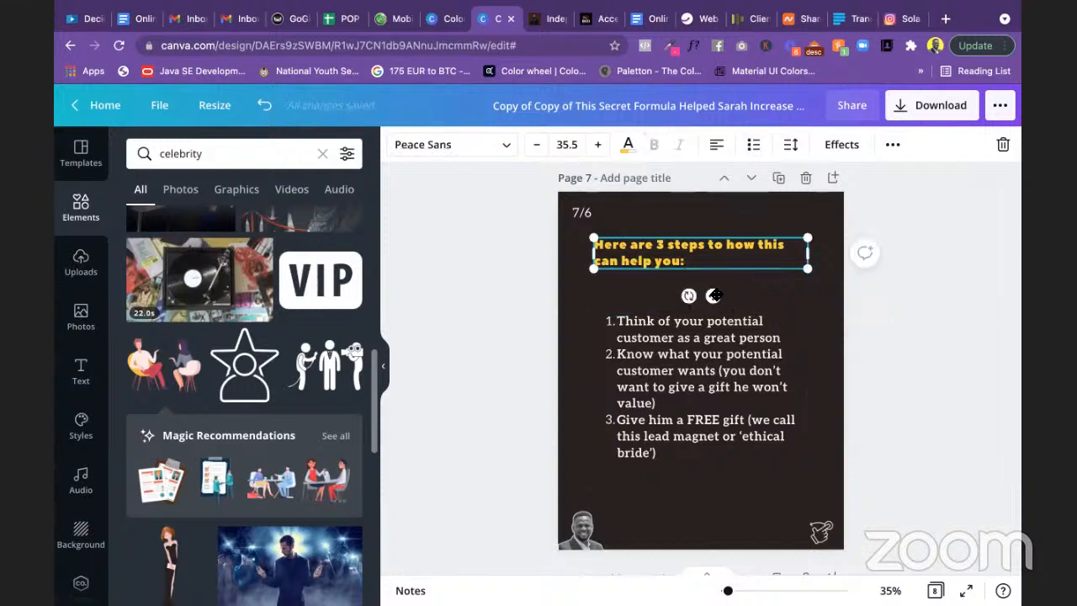
left_click_drag(714, 296, 715, 318)
left_click(721, 375)
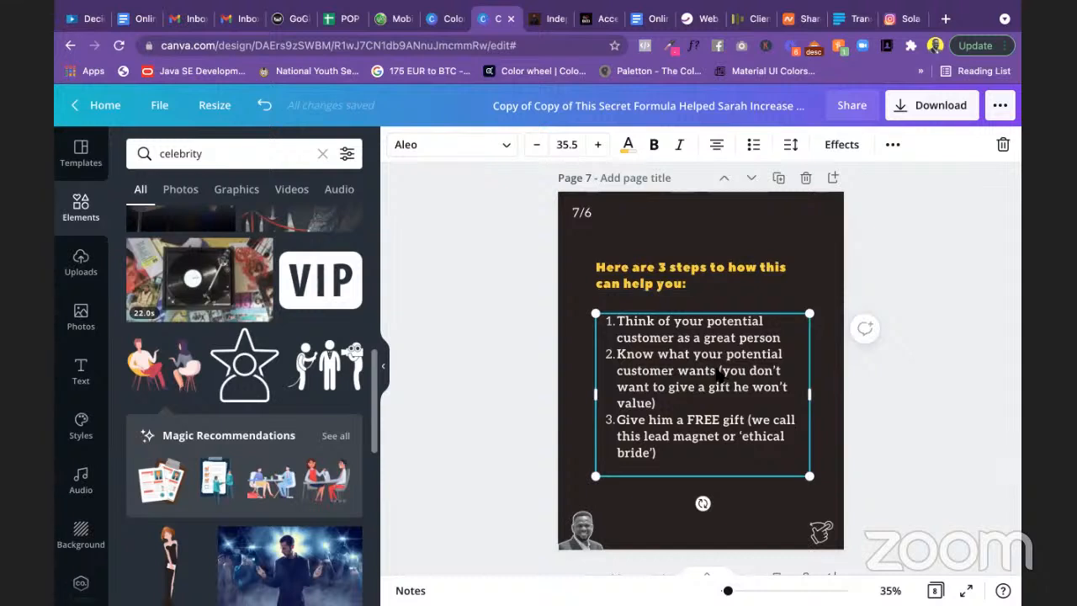
mouse_move(720, 371)
left_mouse_down()
mouse_move(710, 359)
mouse_move(713, 373)
left_mouse_up()
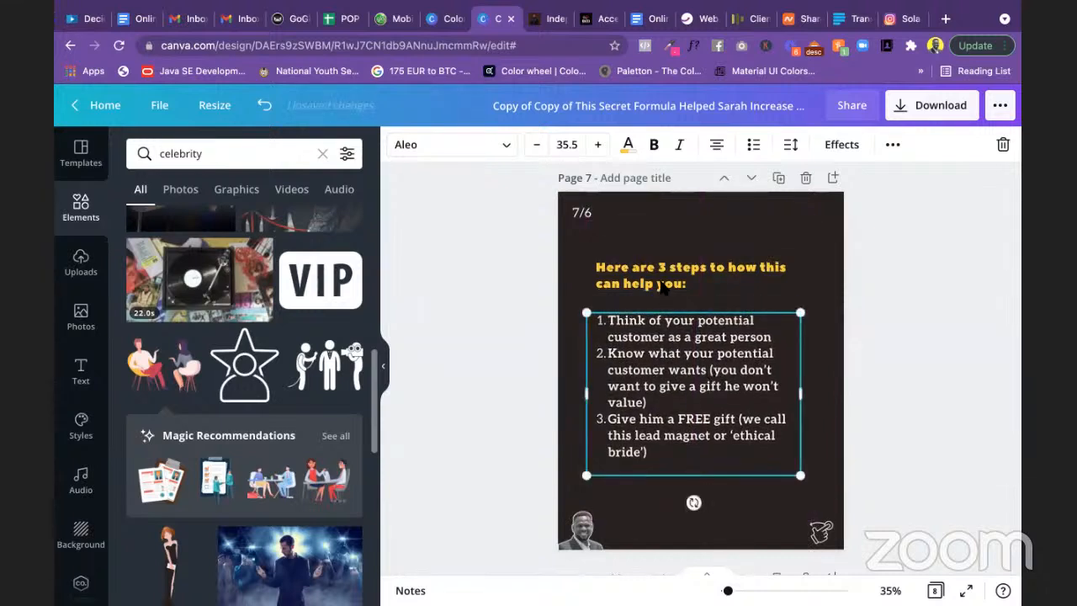
left_click_drag(664, 288, 663, 300)
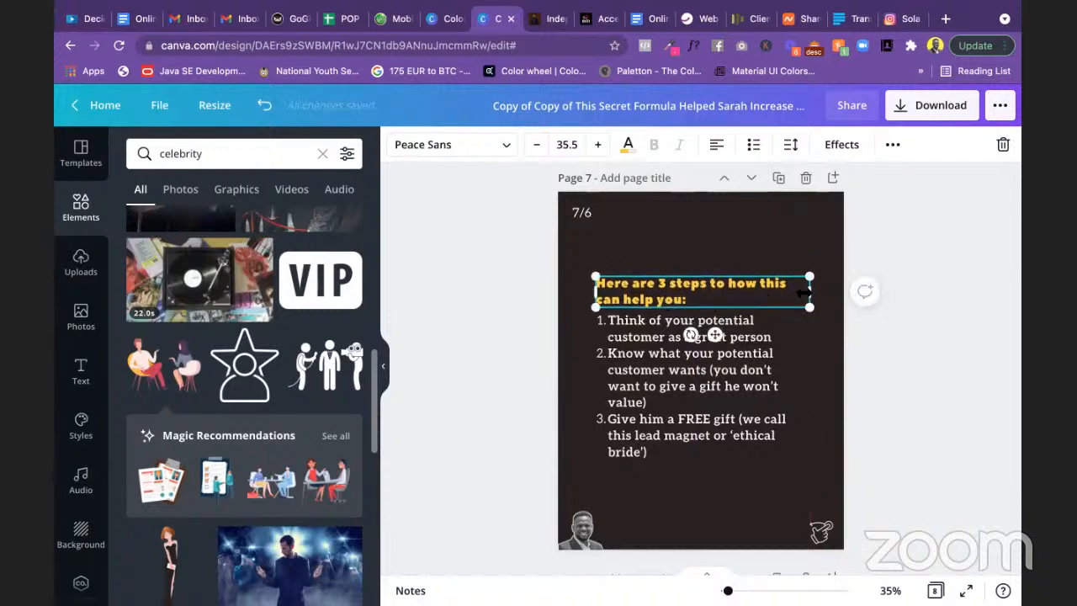
left_click_drag(806, 292, 793, 290)
left_click(898, 361)
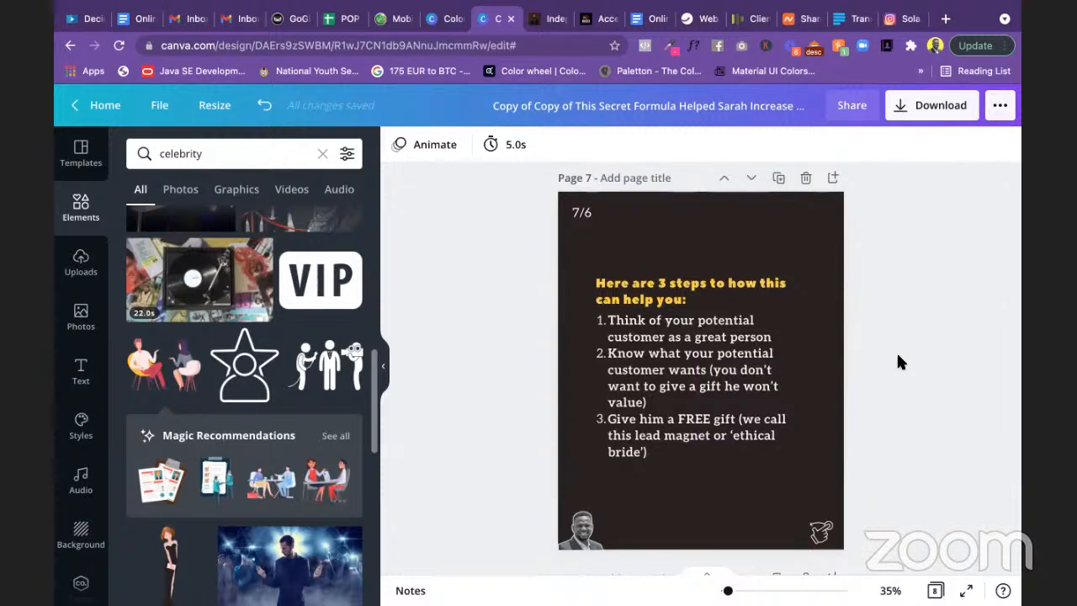
Step: Shift the heading slightly left, then scroll down toward page 8
left_click(687, 300)
left_click_drag(686, 298, 682, 297)
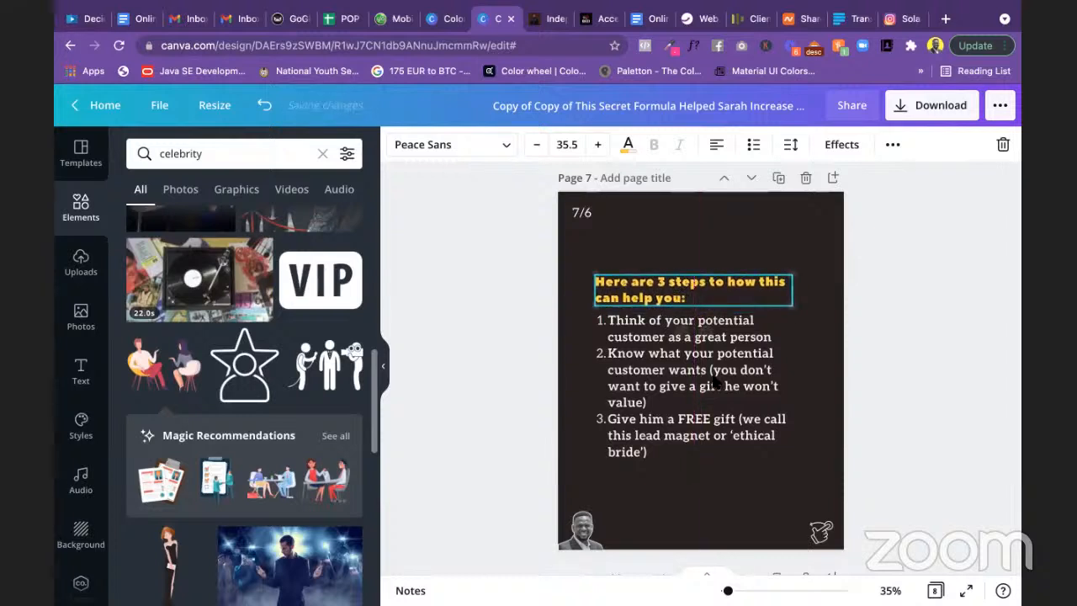
left_click(882, 374)
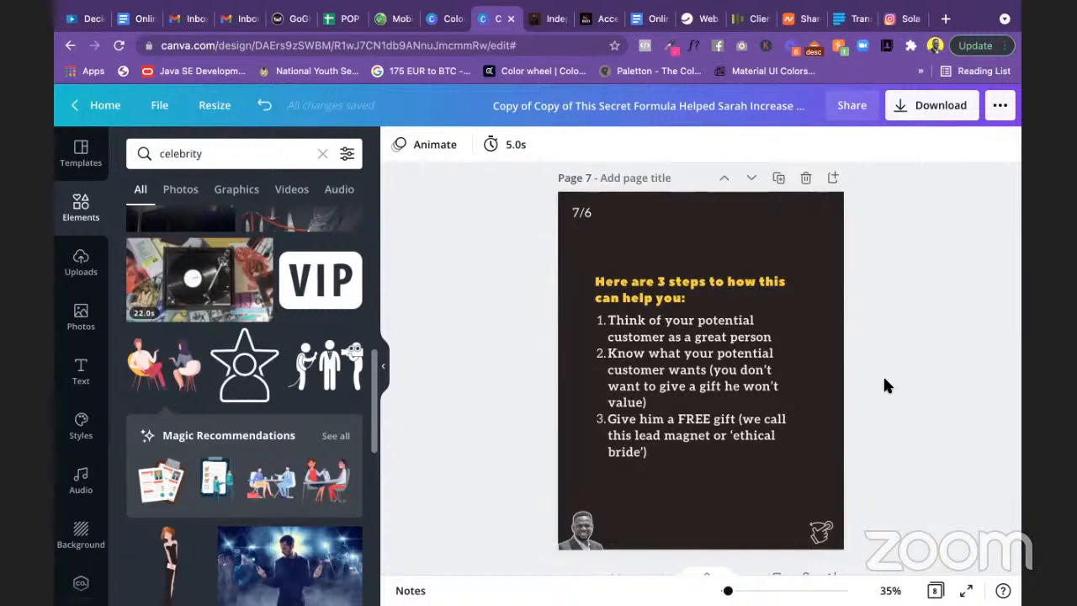
scroll(882, 385, "down", 2)
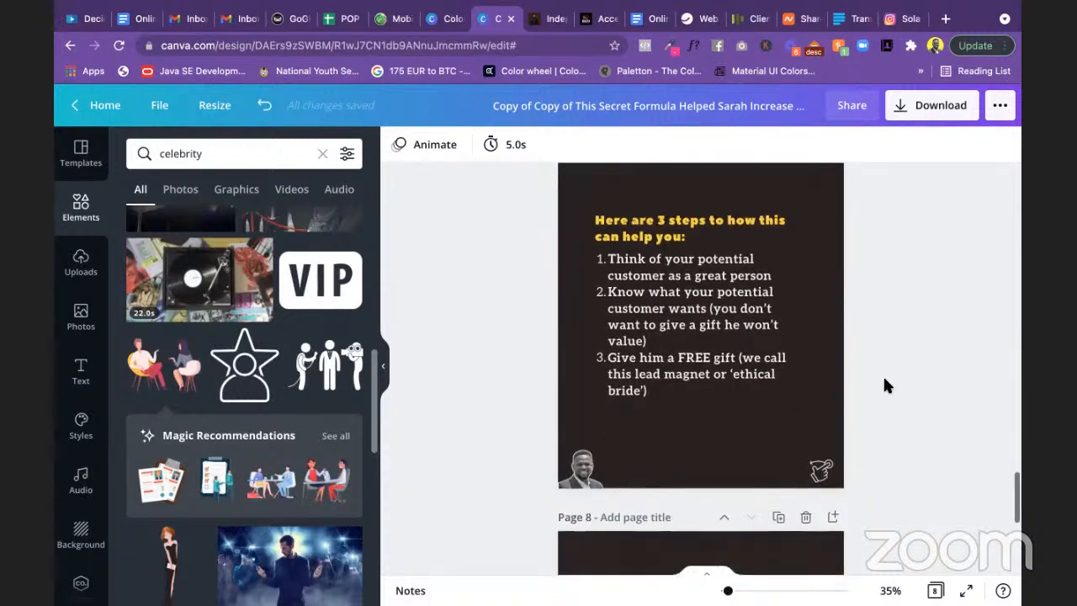
scroll(882, 386, "up", 1)
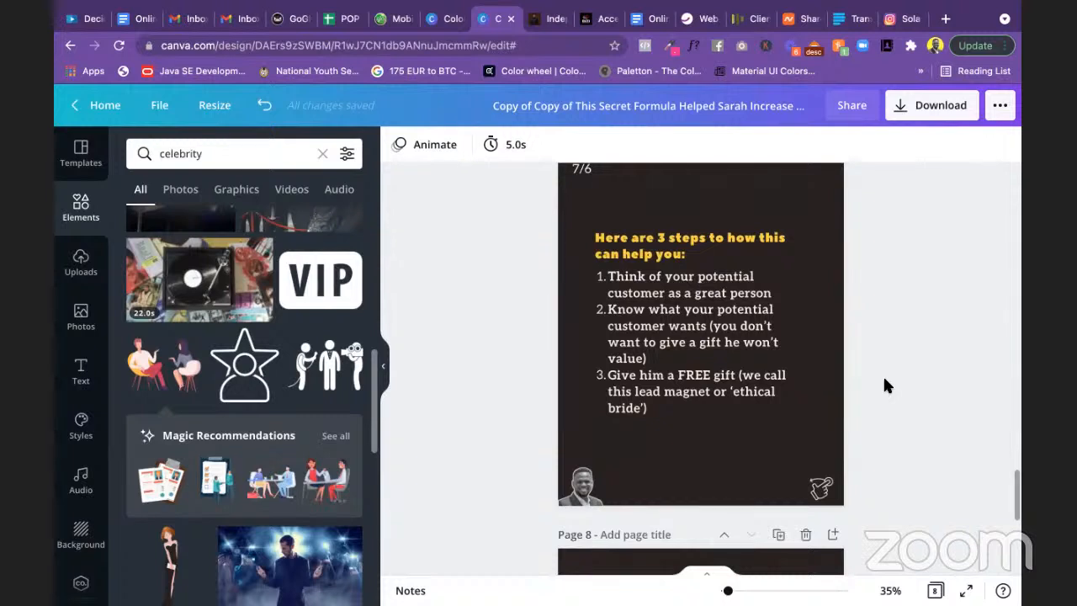
scroll(885, 384, "down", 1)
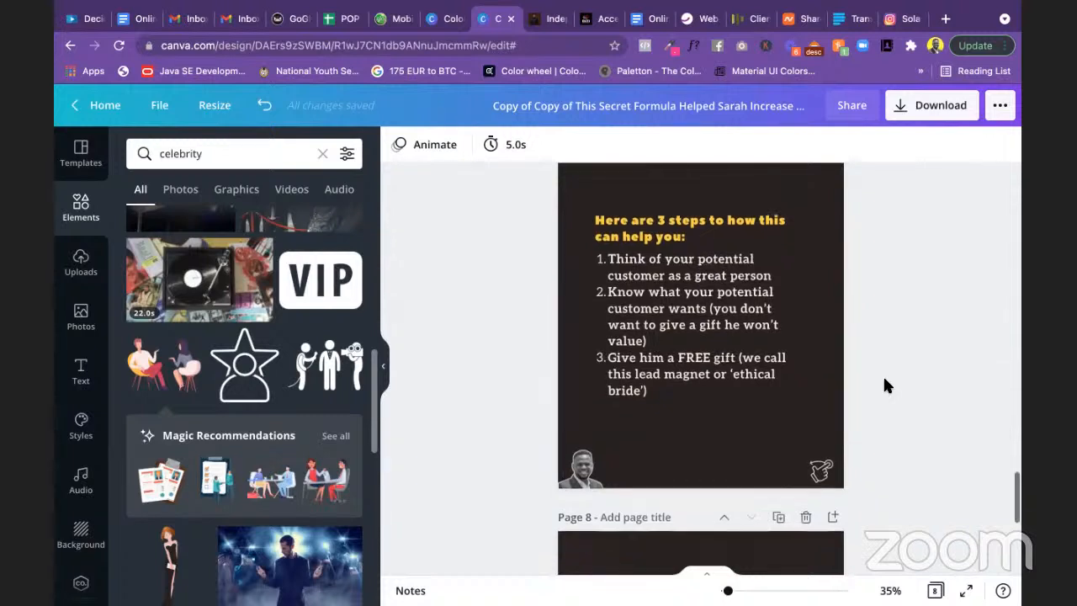
Step: Copy the 'Here is a good example:' line and its link from the Instagram Posts note
key("super+Tab")
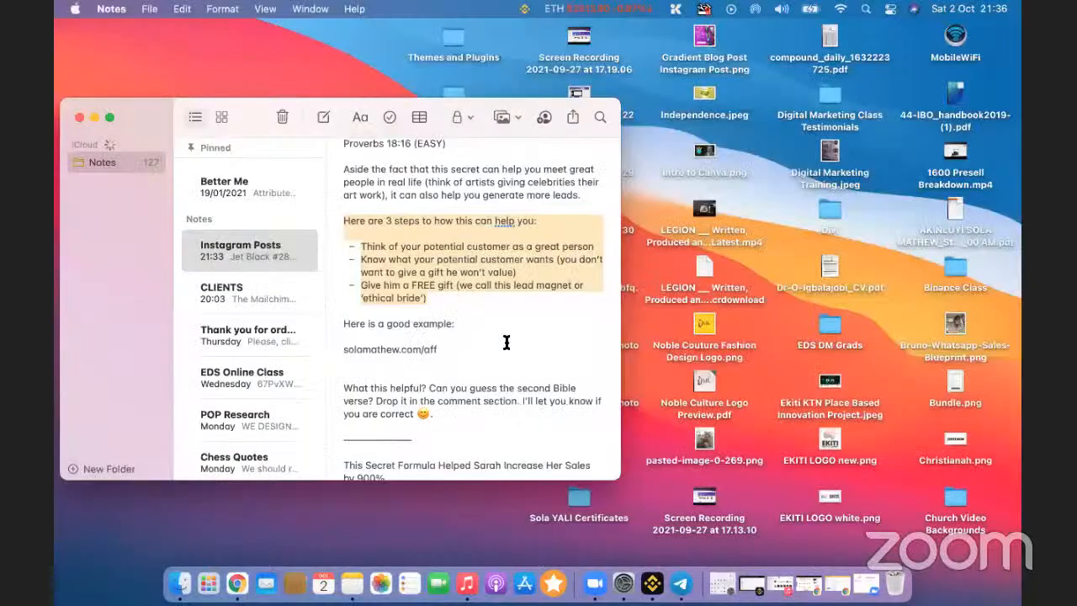
scroll(506, 342, "down", 2)
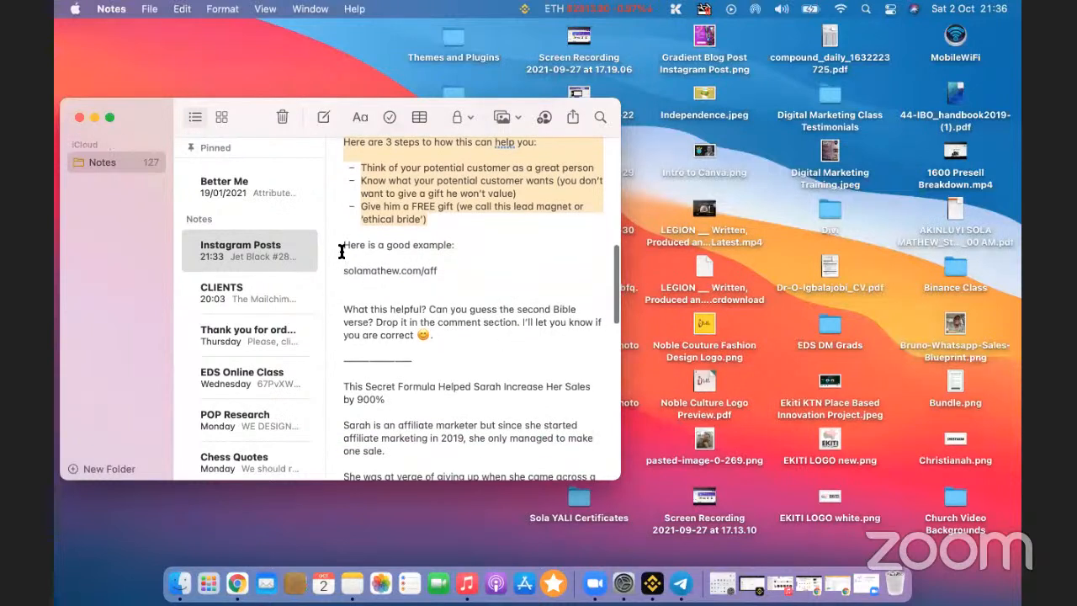
left_click_drag(342, 243, 453, 277)
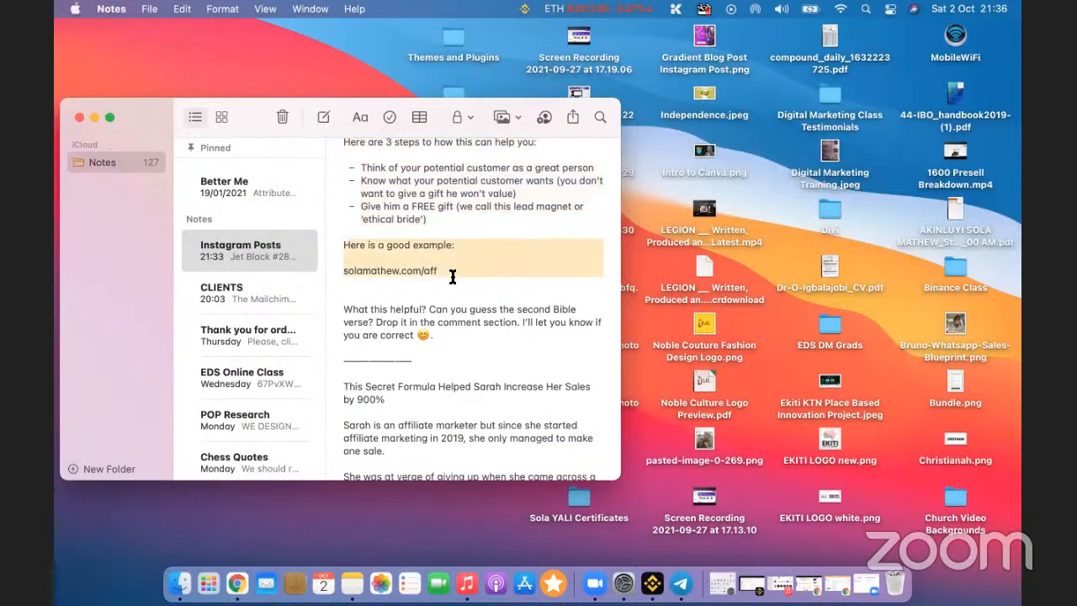
key("super+c")
key("super+Tab")
Step: Duplicate slide 7 to create a new slide 8
scroll(715, 412, "down", 3)
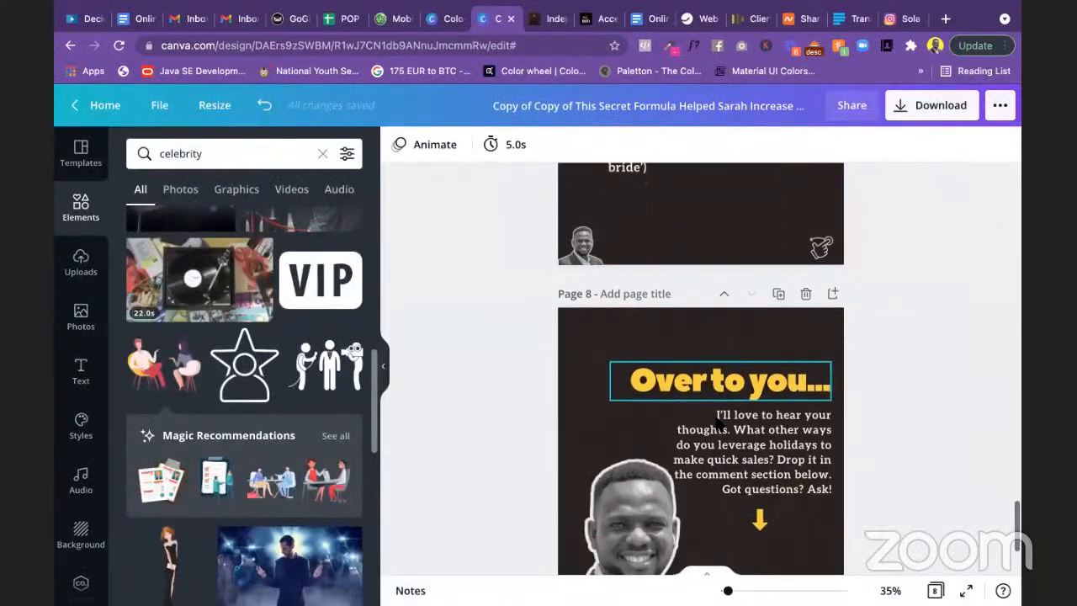
scroll(716, 424, "up", 2)
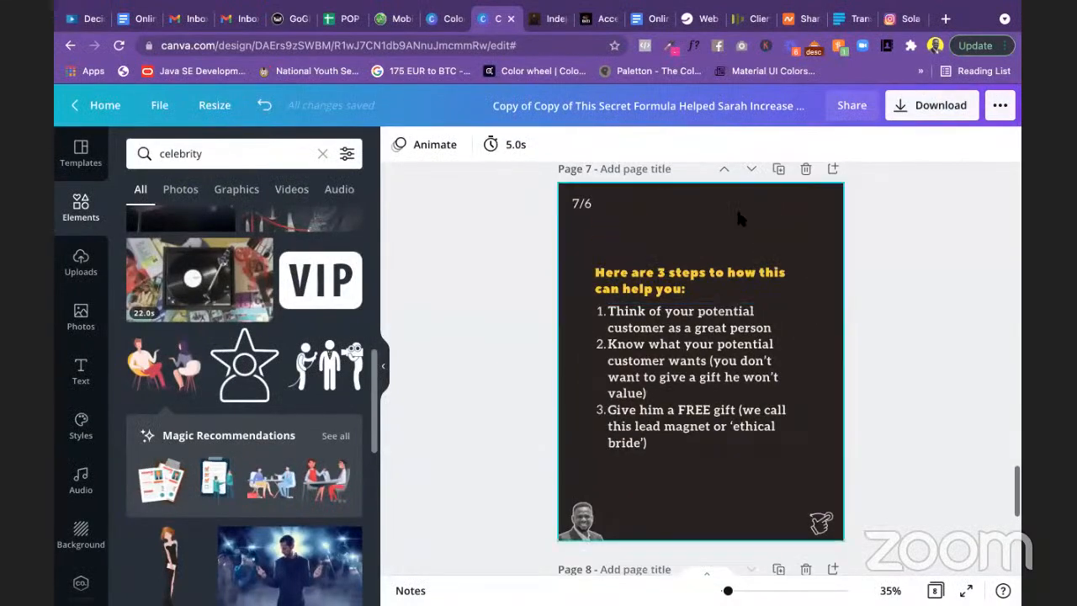
left_click(775, 169)
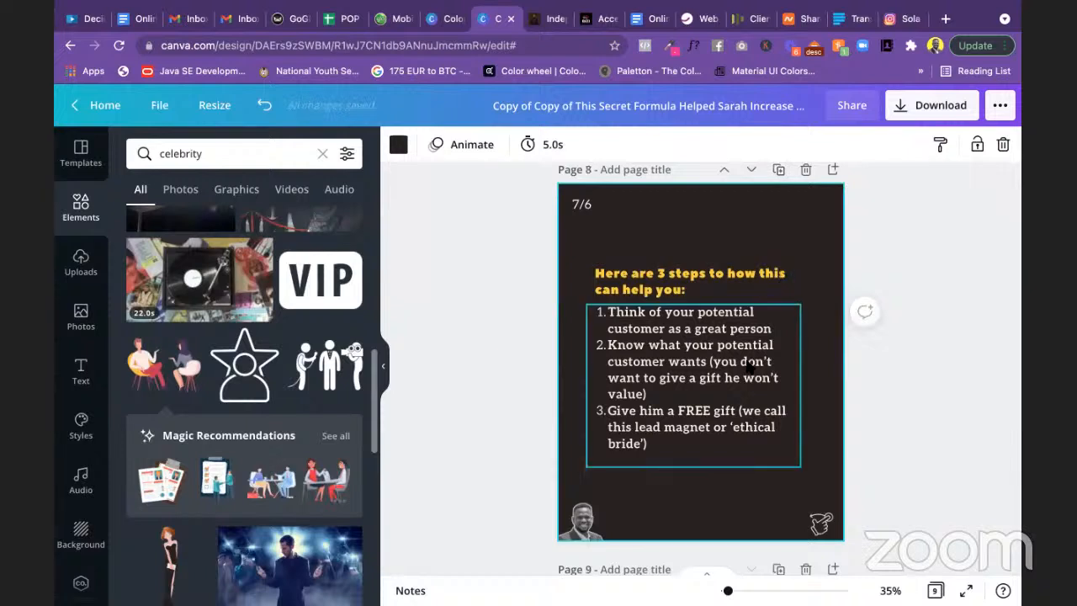
Step: Paste 'Here is a good example:' over slide 8's heading, deleting the pasted link and blank line
left_click(667, 278)
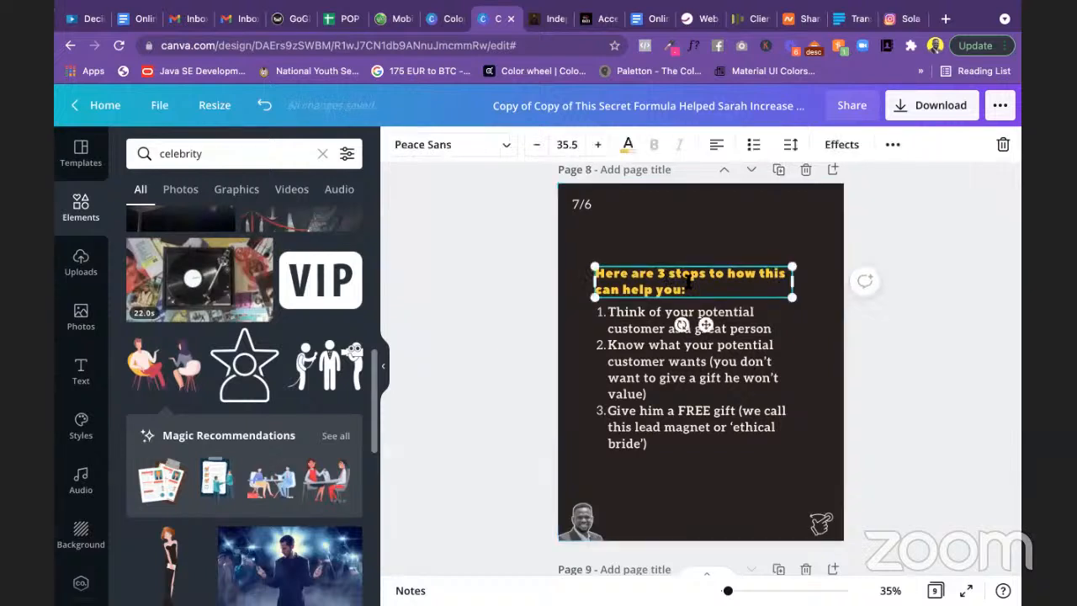
left_click_drag(689, 291, 593, 271)
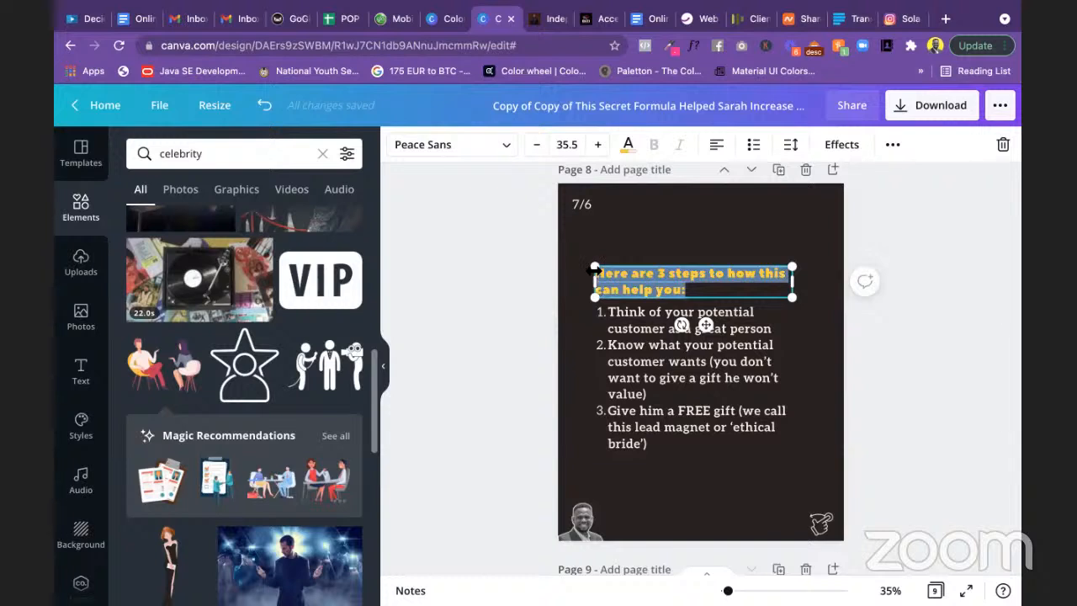
key("ctrl+v")
key("ctrl+a")
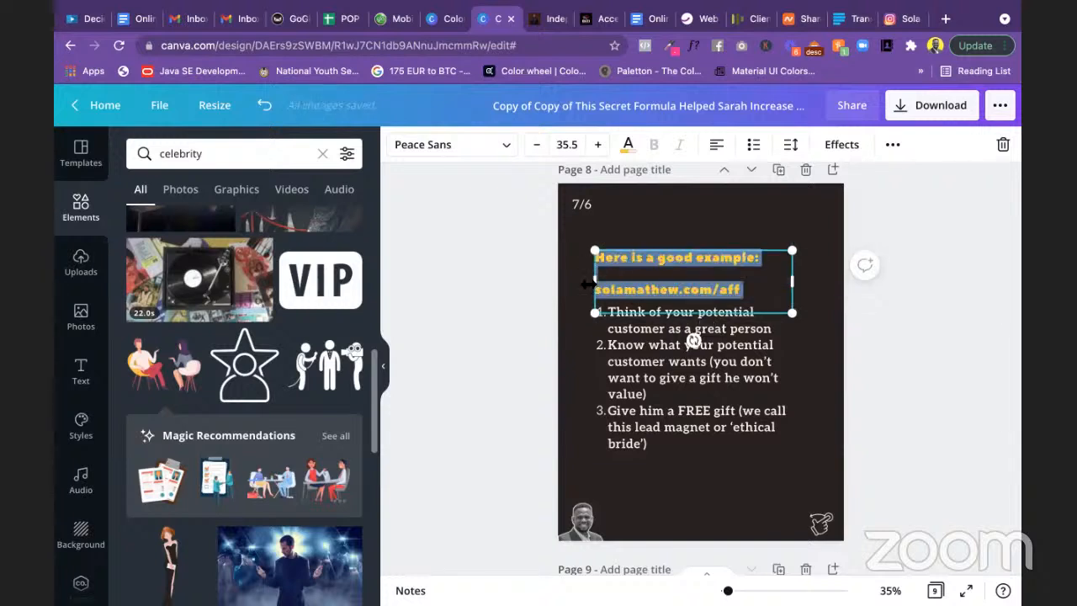
left_click_drag(774, 292, 607, 288)
key("BackSpace")
key("BackSpace")
key("BackSpace")
key("BackSpace")
key("BackSpace")
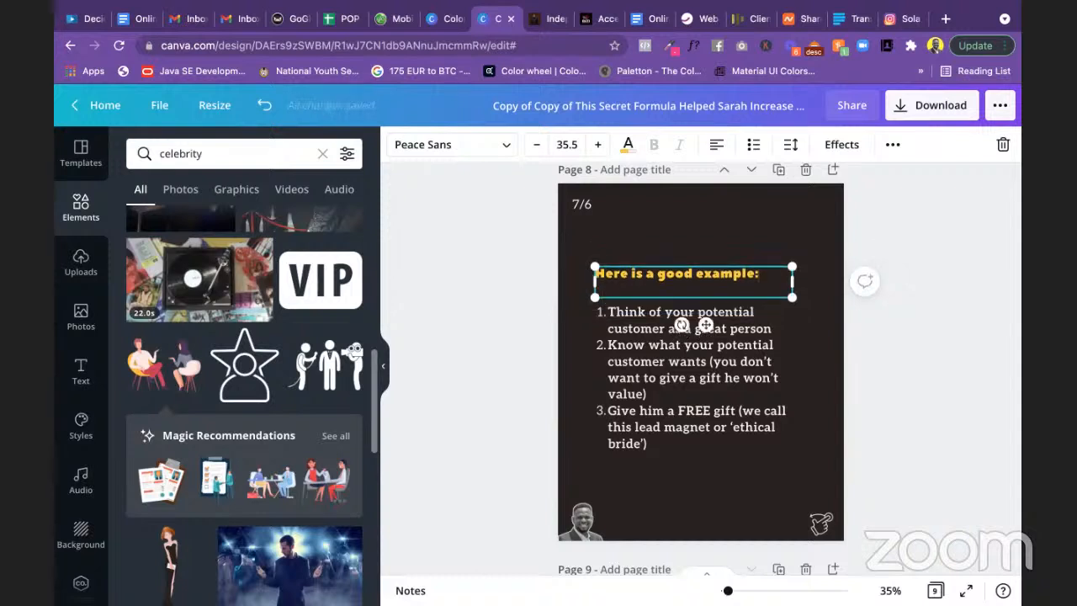
key("BackSpace")
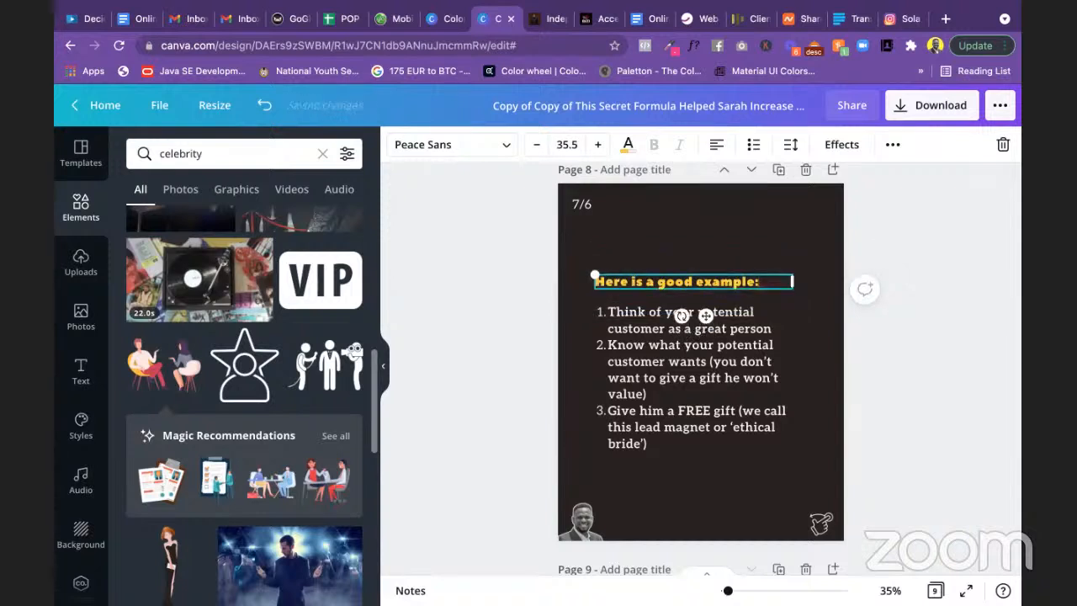
left_click(688, 380)
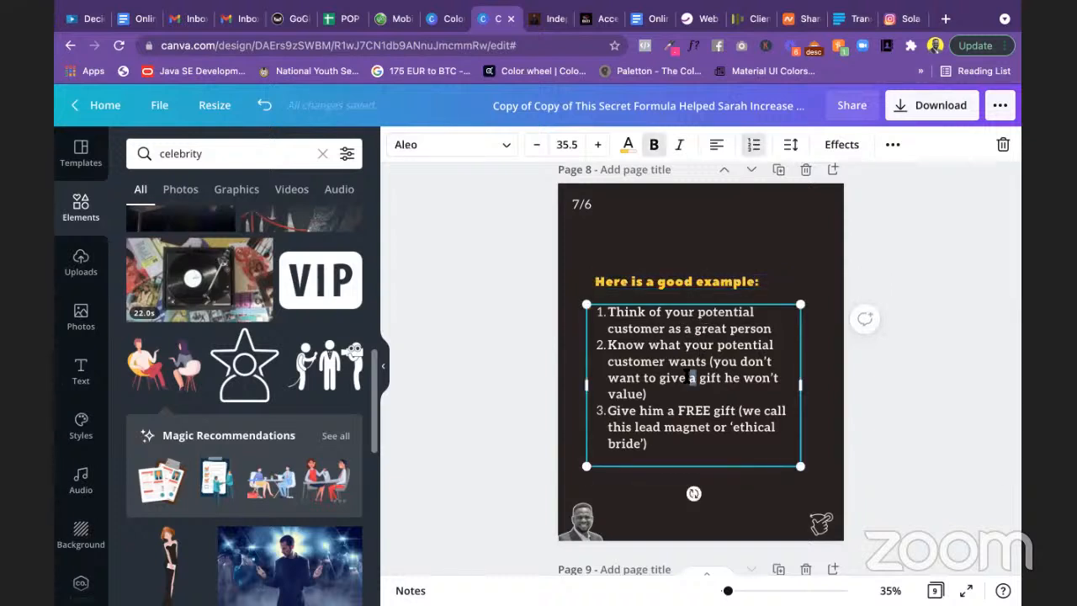
Step: Replace slide 8's numbered list with the text 'Visit the link below to check it out'
key("ctrl+a")
type("C")
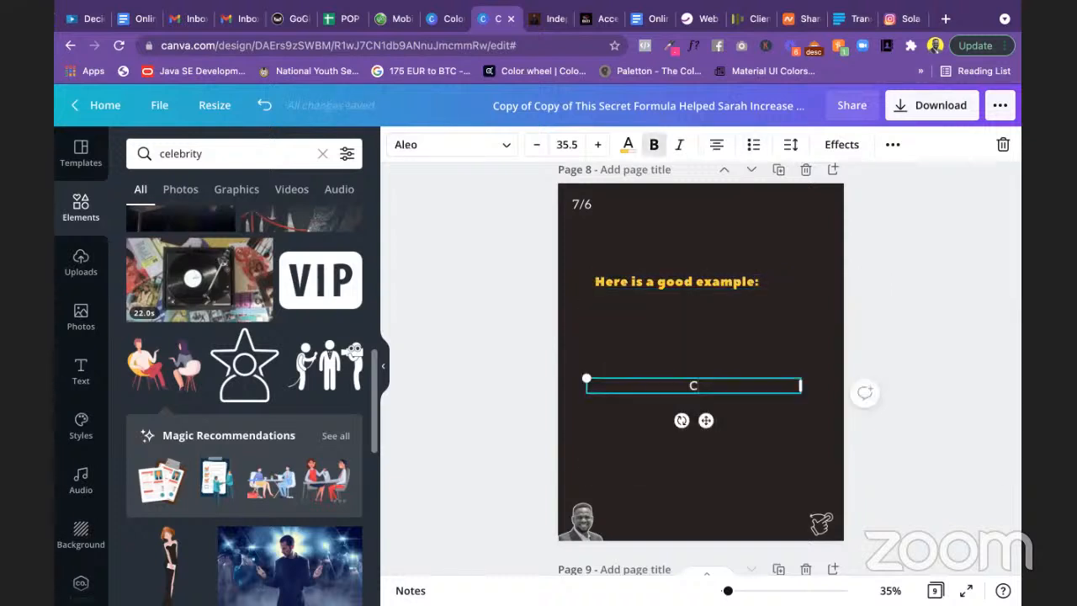
type("LICK")
key("BackSpace")
key("BackSpace")
key("BackSpace")
key("BackSpace")
type("lick the")
key("BackSpace")
key("BackSpace")
key("BackSpace")
key("BackSpace")
key("BackSpace")
key("BackSpace")
key("BackSpace")
key("BackSpace")
key("BackSpace")
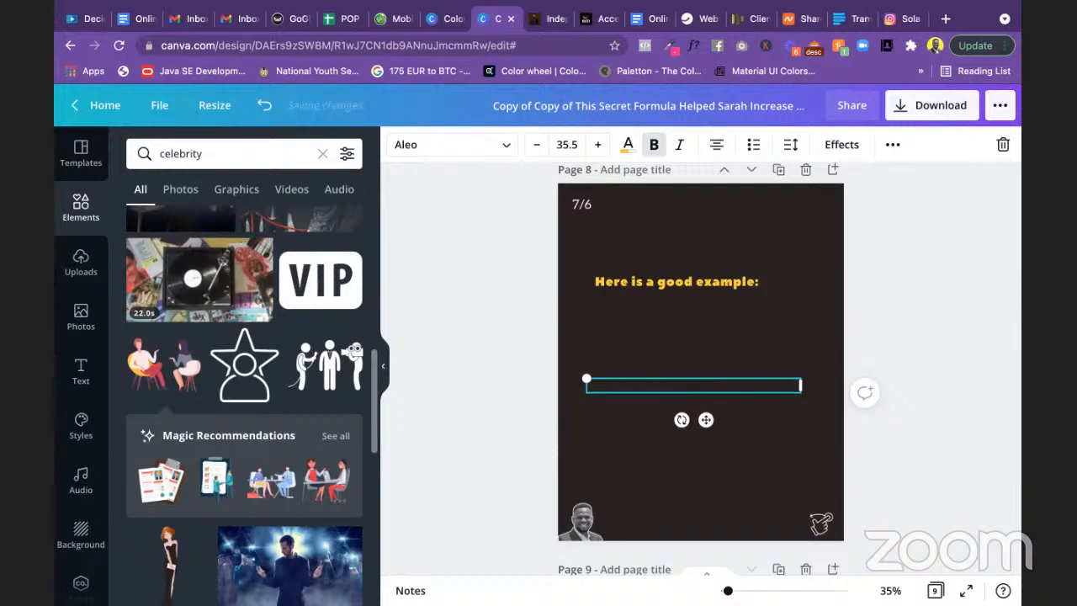
type("Visi")
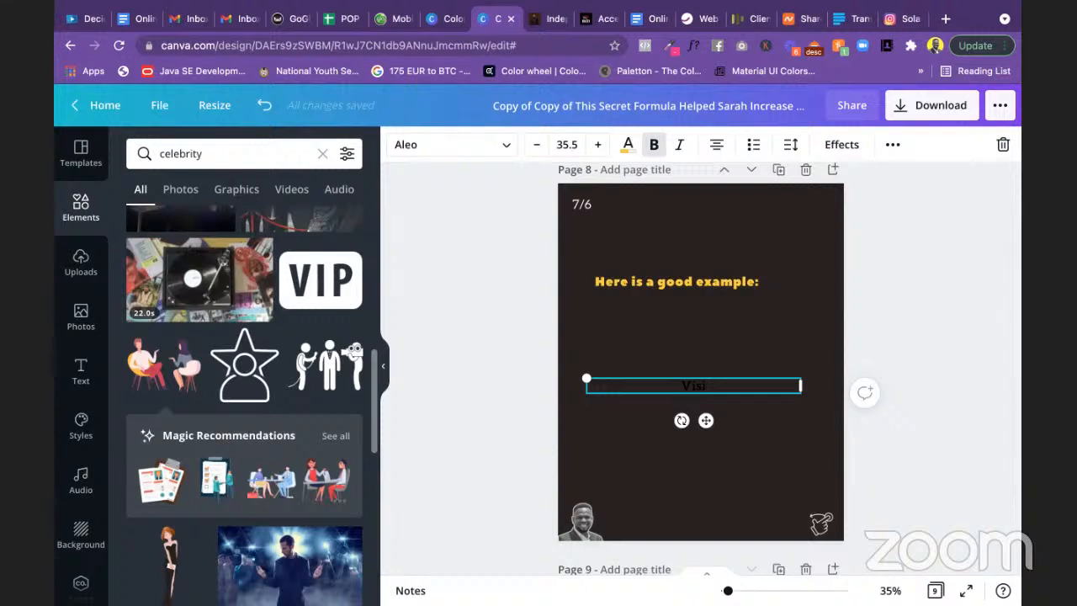
key("super+z")
key("super+z")
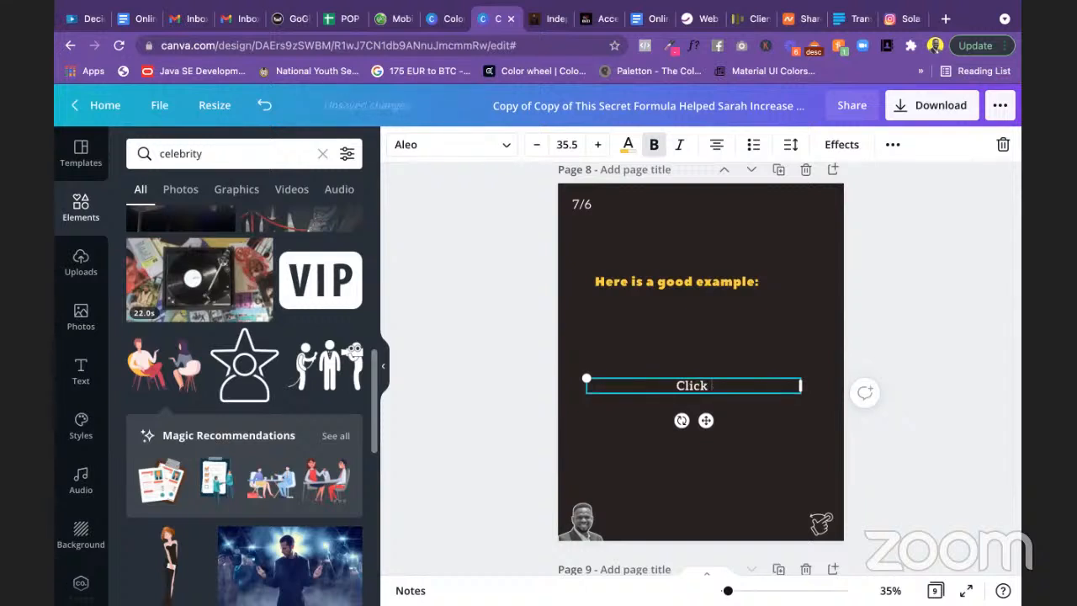
key("BackSpace")
key("BackSpace")
key("BackSpace")
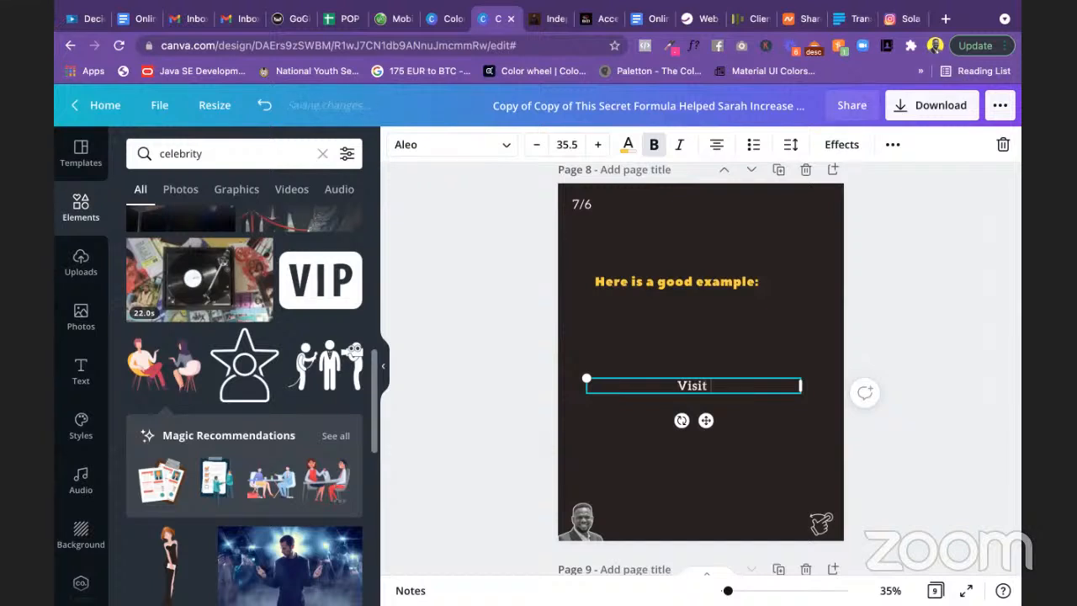
type("the link b")
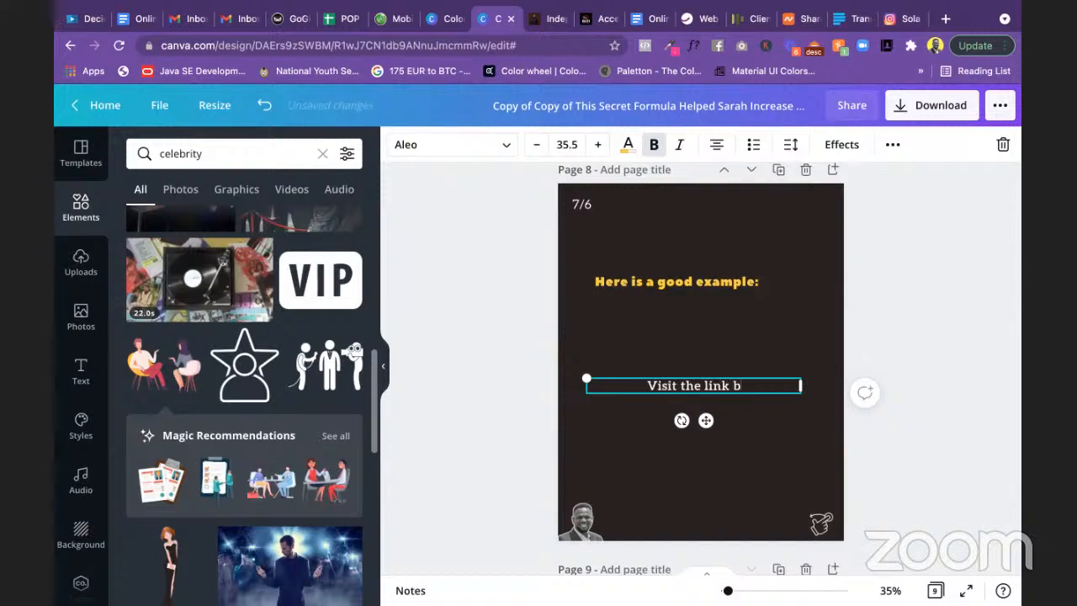
type("elow to see")
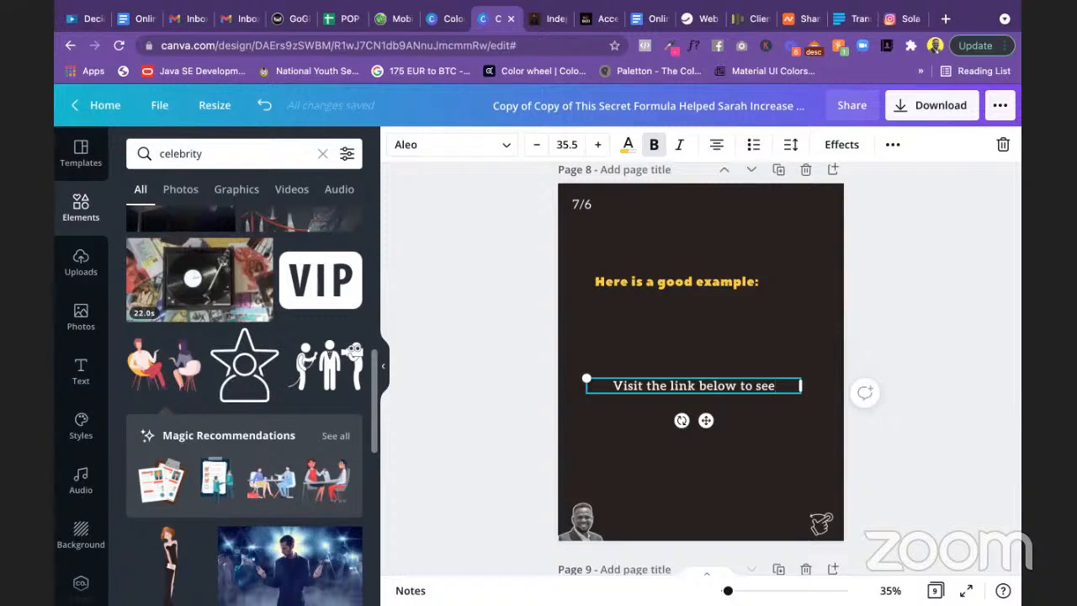
key("BackSpace")
key("BackSpace")
key("BackSpace")
type("check")
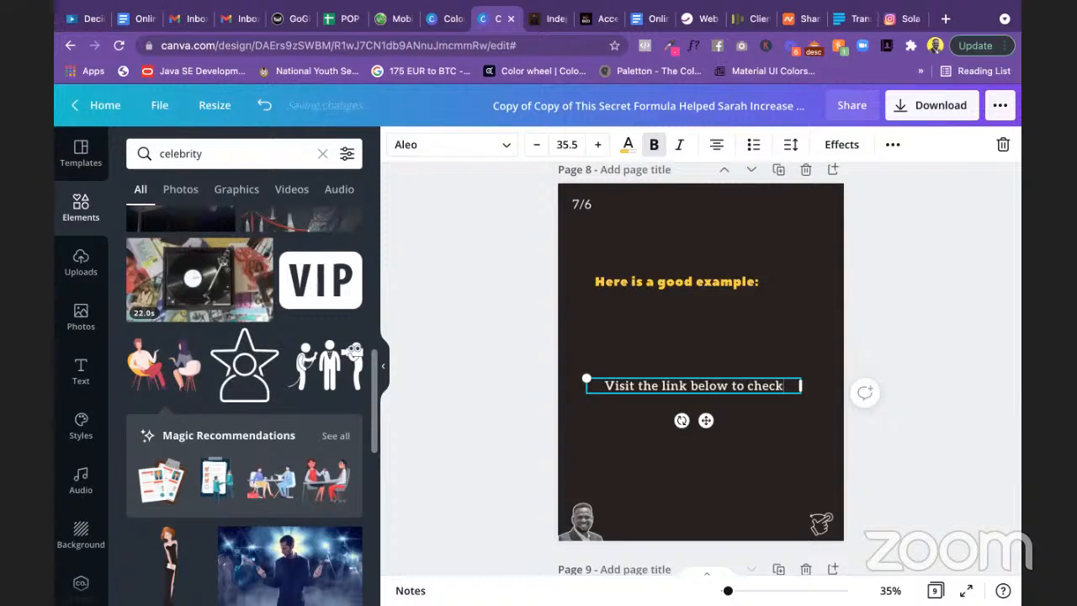
type(" it ou")
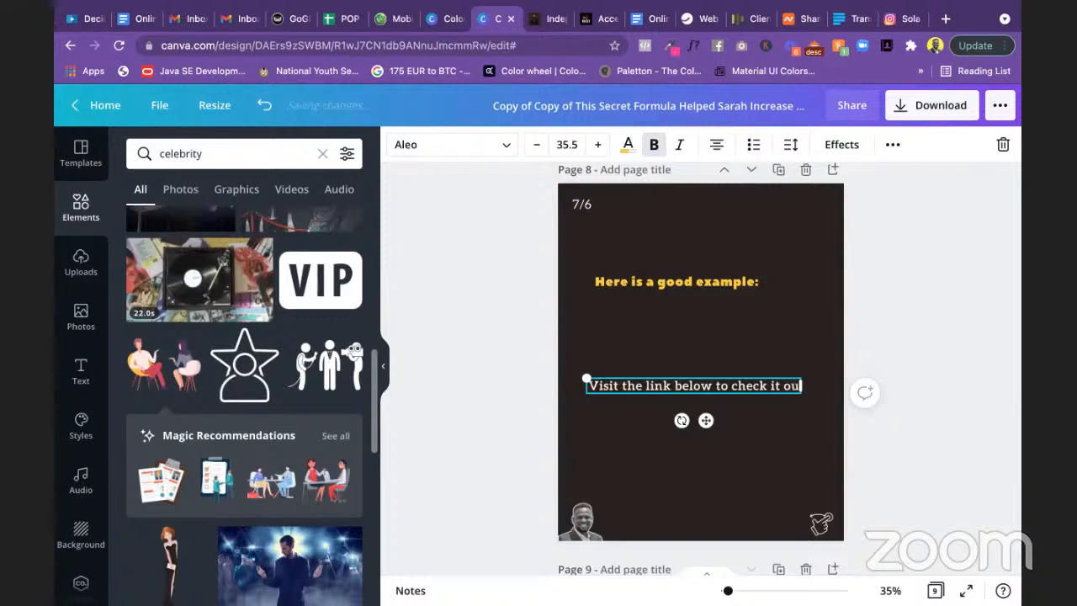
type("t")
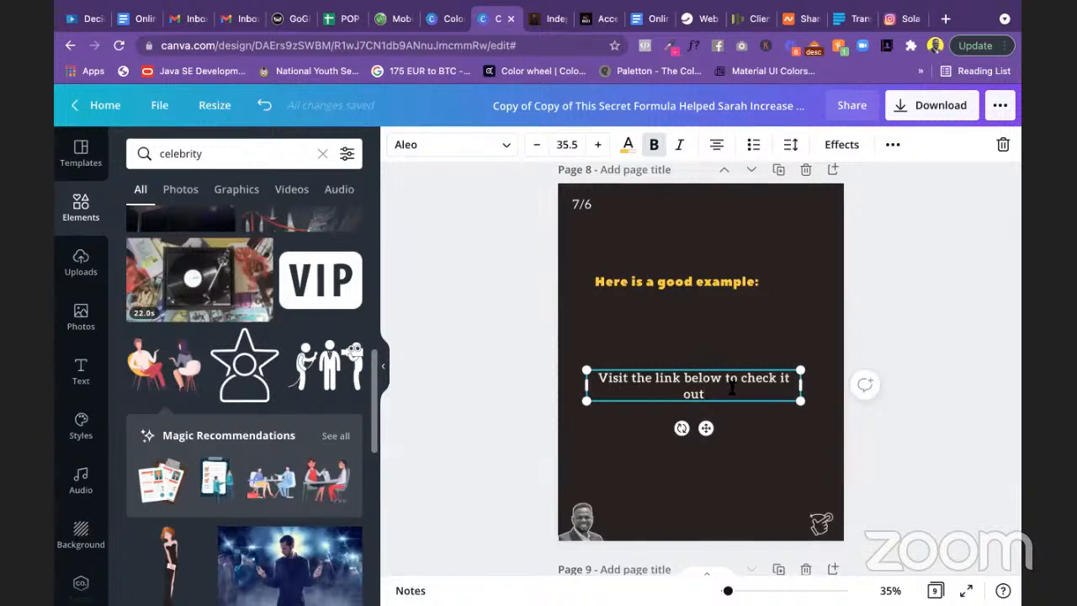
Step: Left-align that sentence and move it up just under the heading
left_click(716, 148)
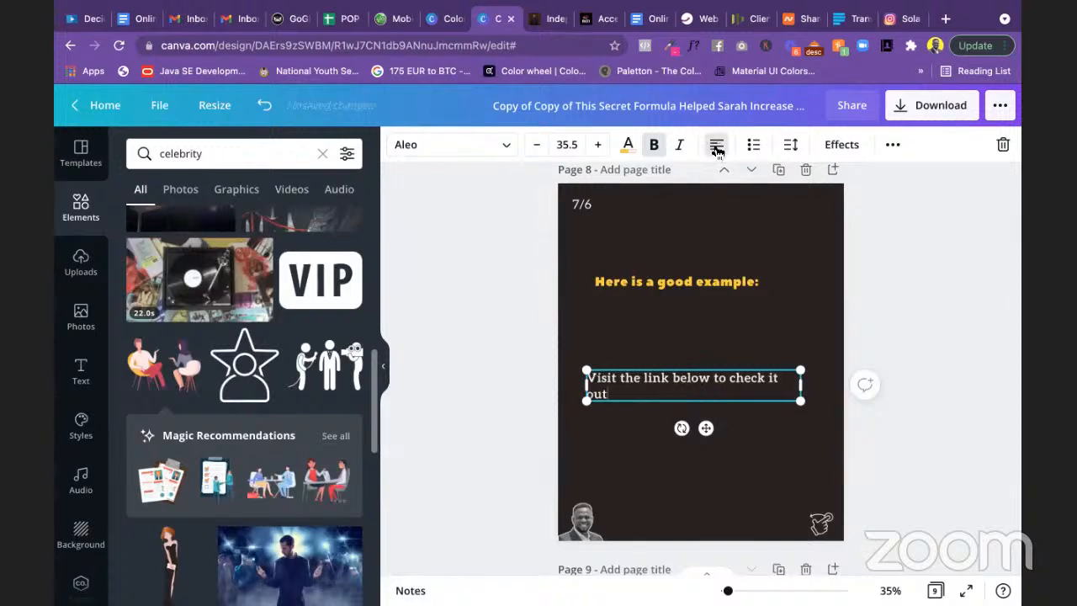
left_click(657, 285)
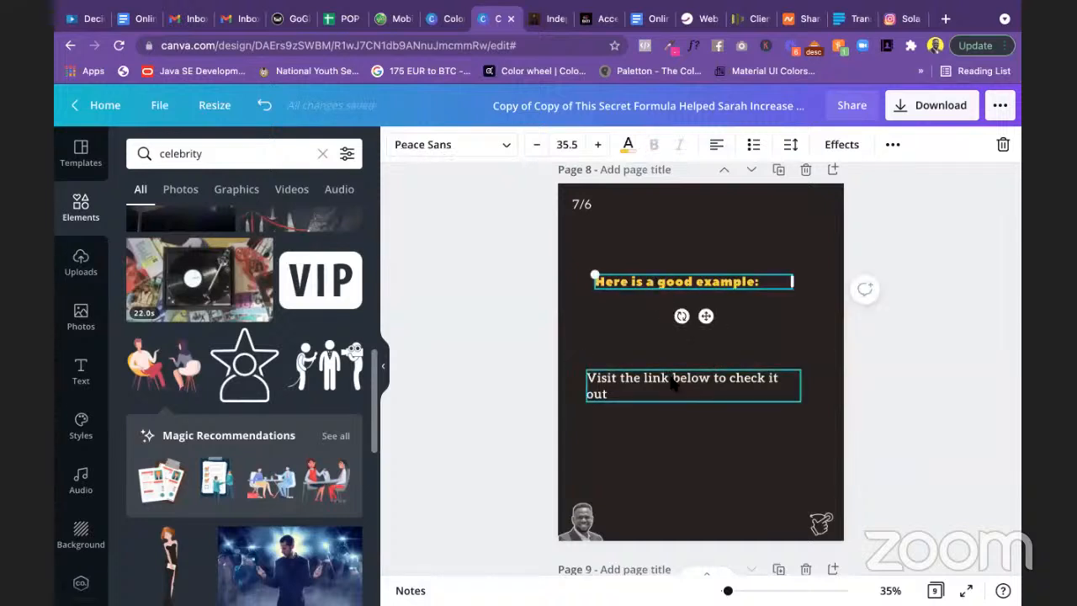
left_click_drag(670, 382, 679, 313)
left_click(553, 265)
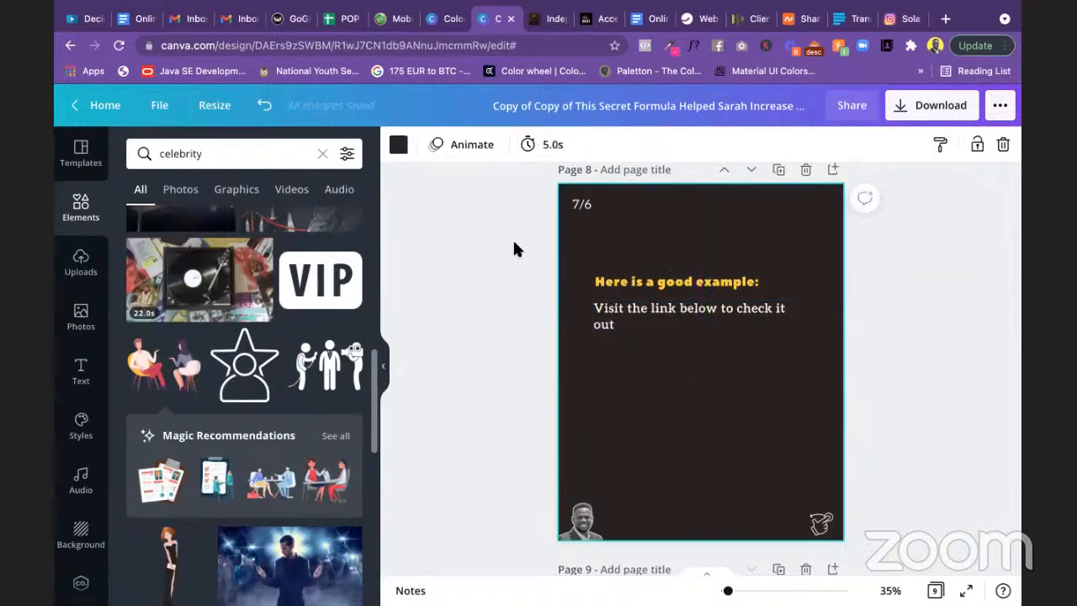
Step: Scroll back up through the slides to bring slide 7 into view
scroll(512, 244, "up", 5)
scroll(515, 248, "up", 10)
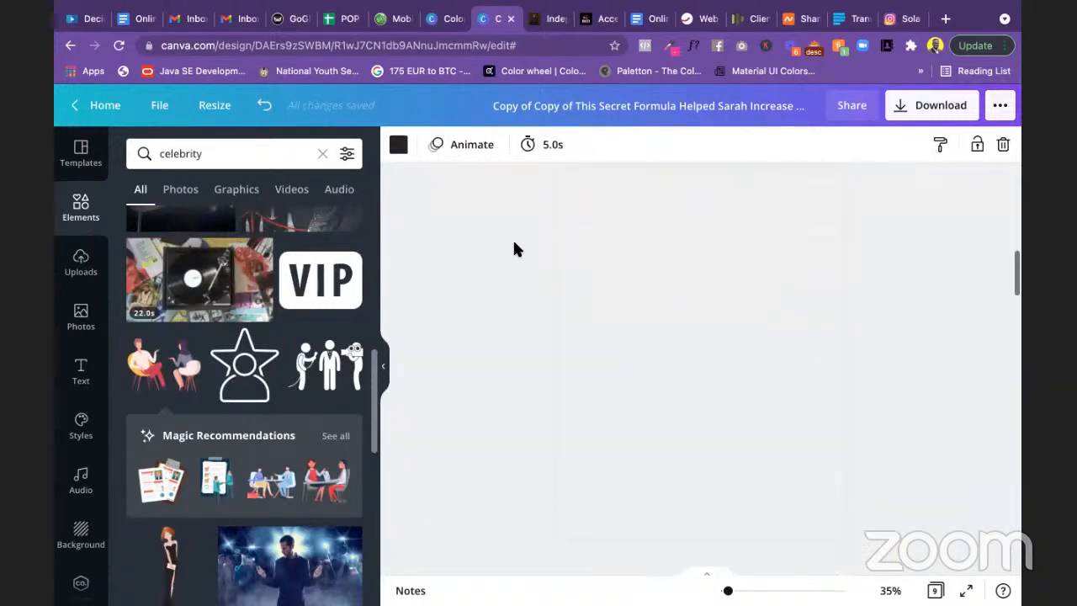
scroll(515, 248, "up", 5)
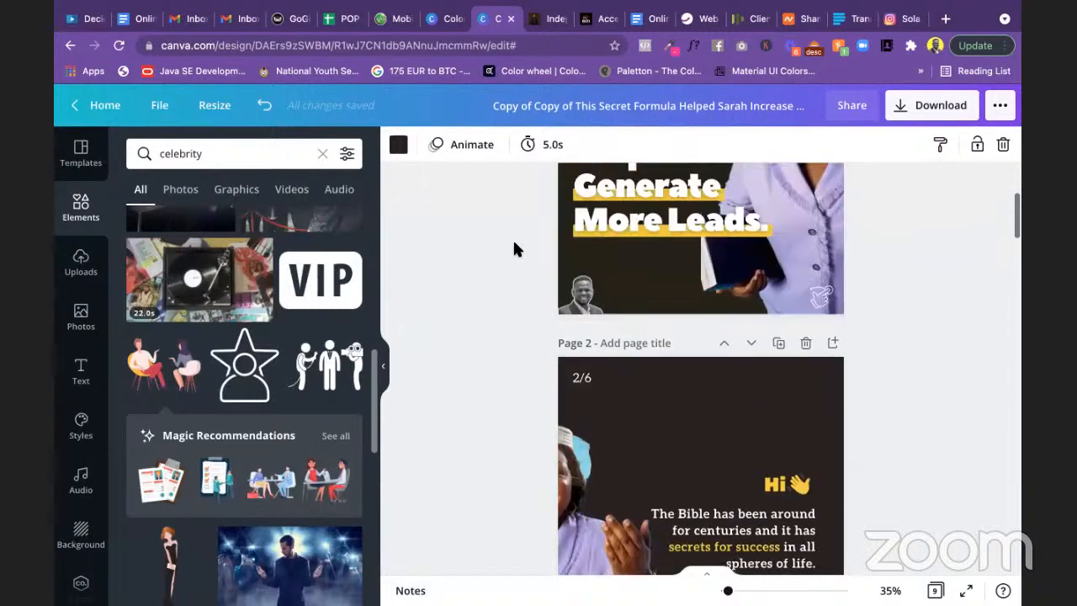
scroll(514, 249, "up", 2)
scroll(515, 249, "down", 3)
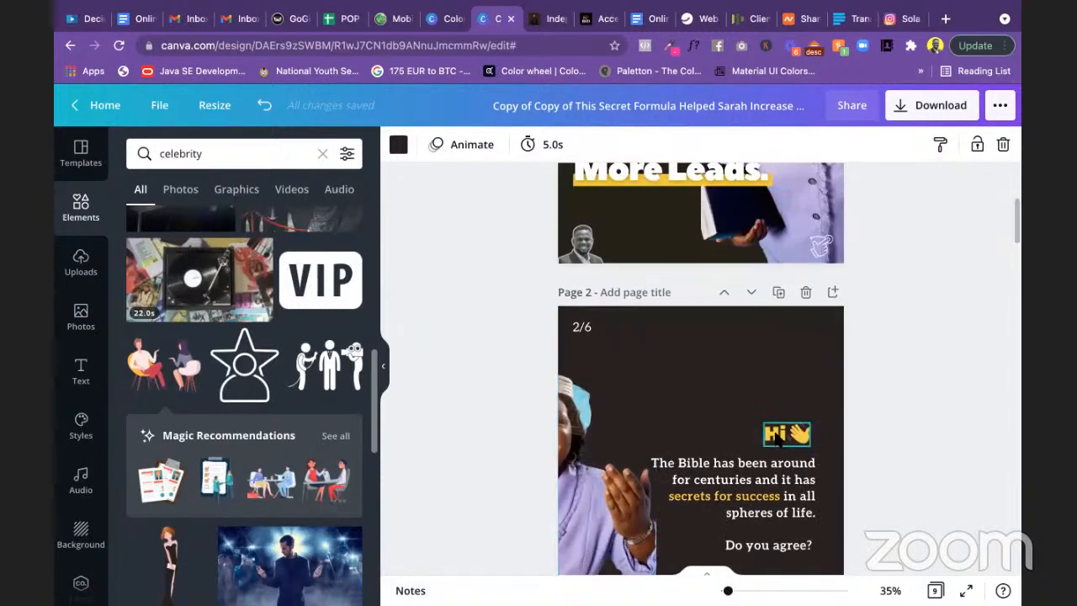
left_click(778, 437)
scroll(485, 362, "down", 15)
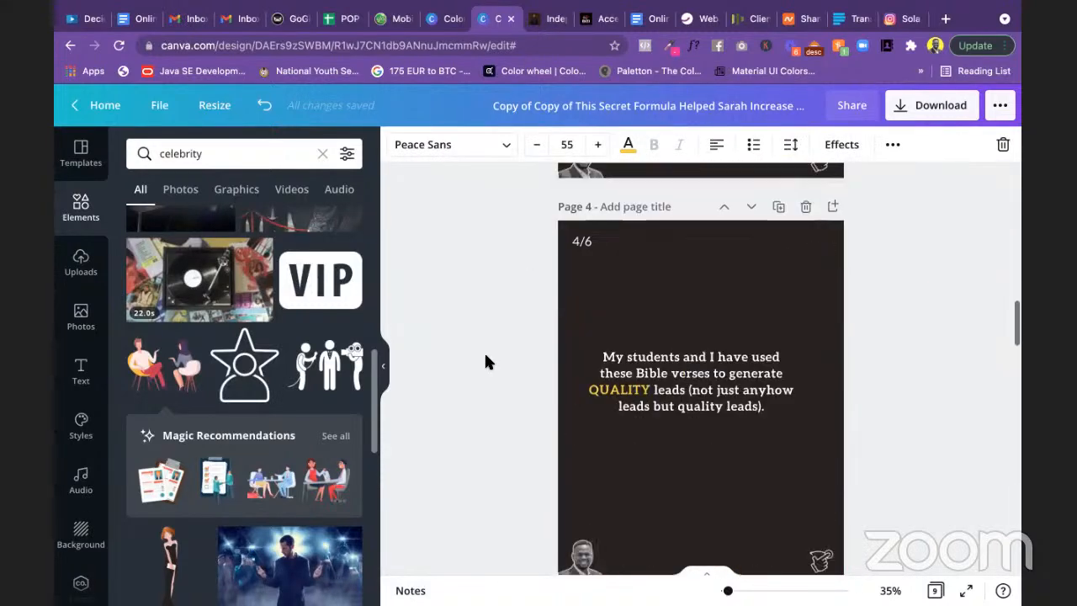
scroll(486, 362, "down", 8)
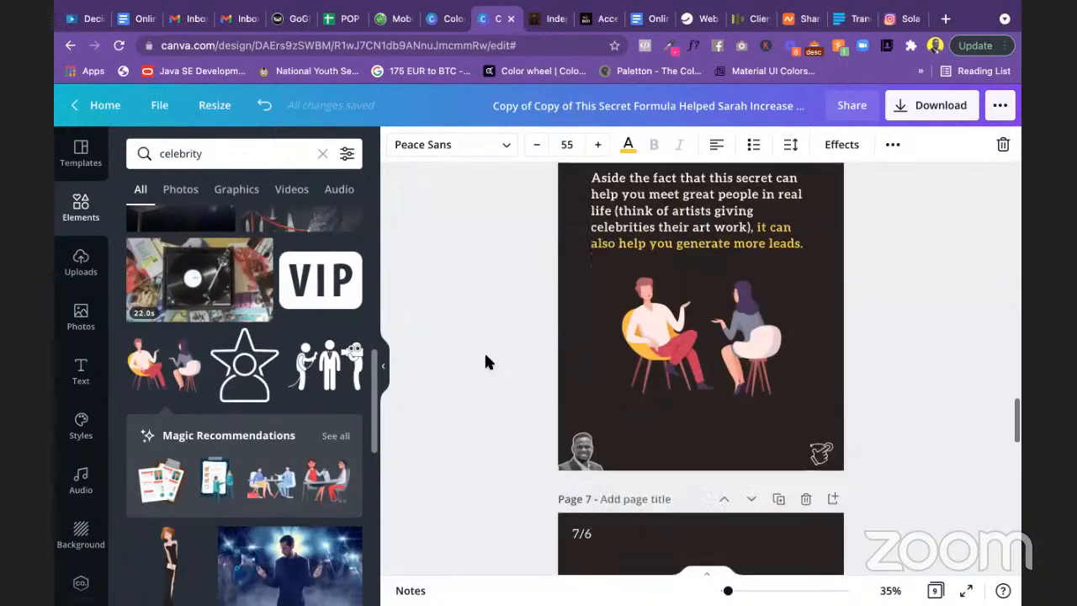
Step: Try slide 7's heading at font size 55 in a wider box, then undo the change
left_click(645, 266)
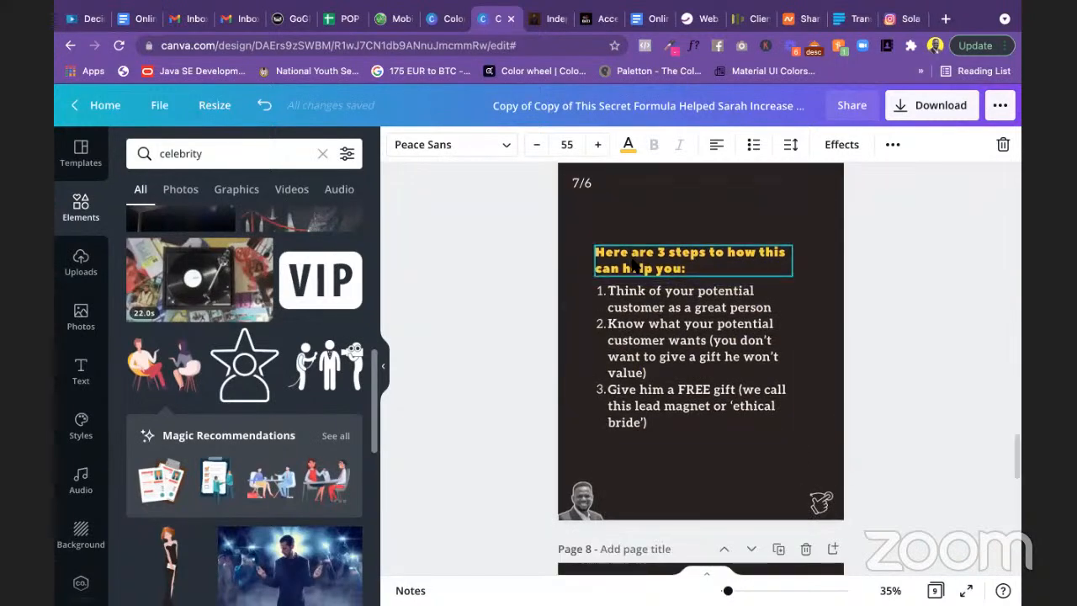
left_click(575, 145)
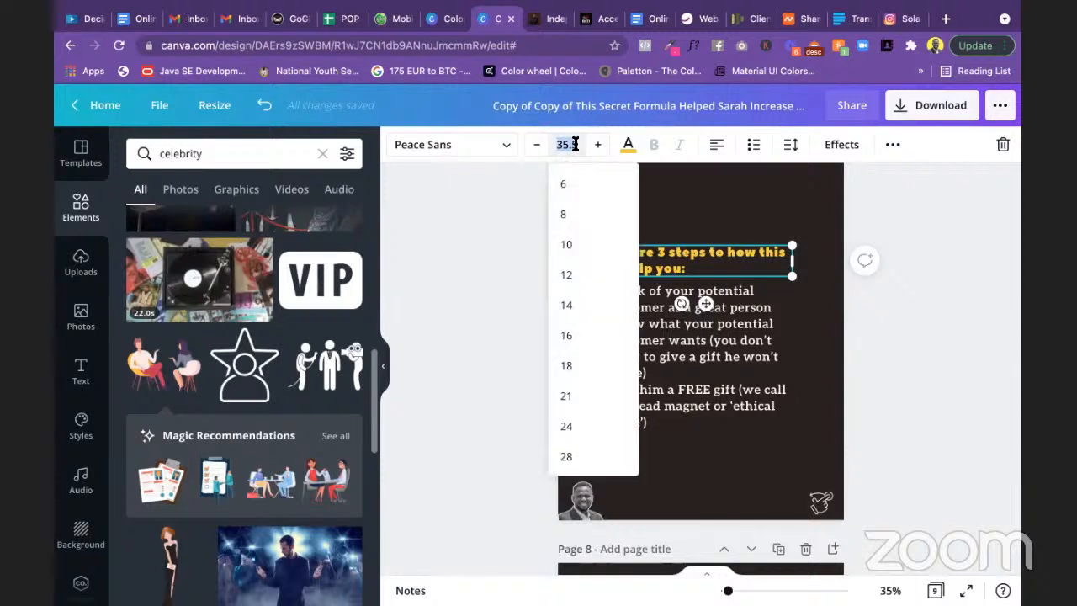
type("55")
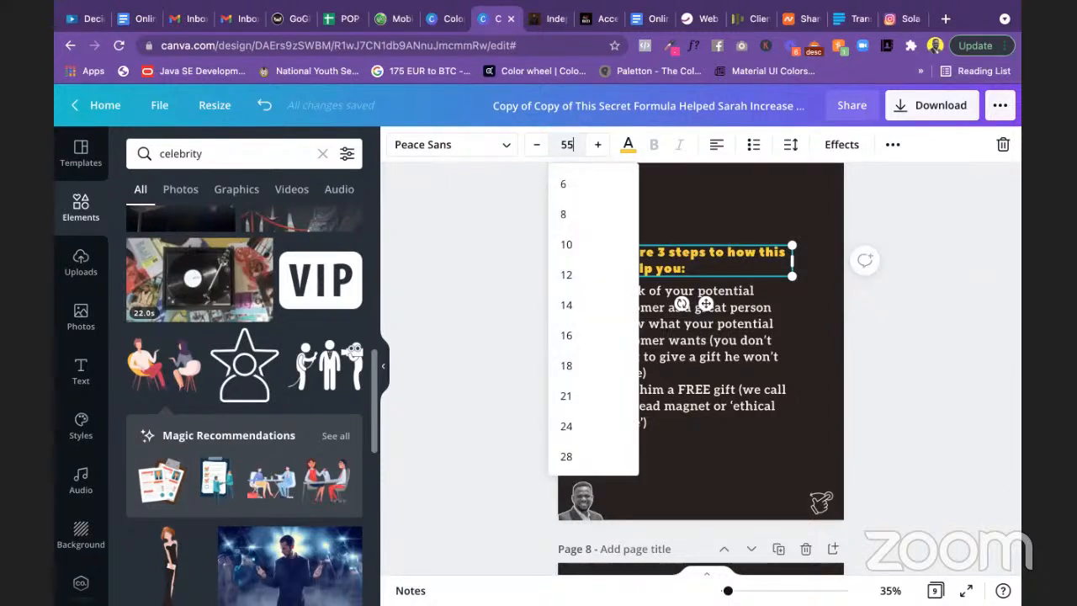
key("Return")
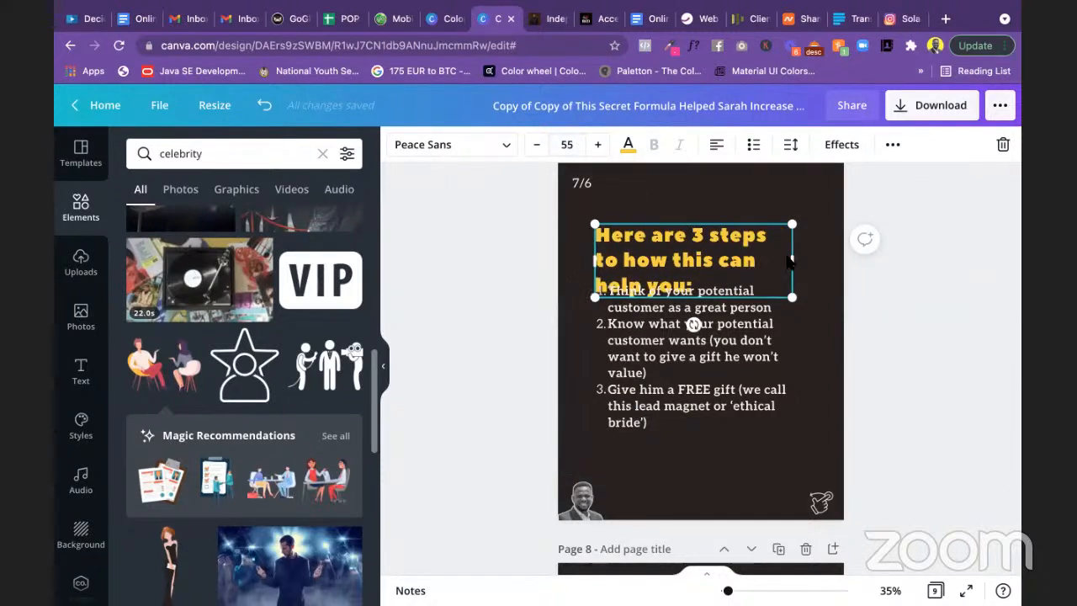
left_click_drag(792, 259, 833, 258)
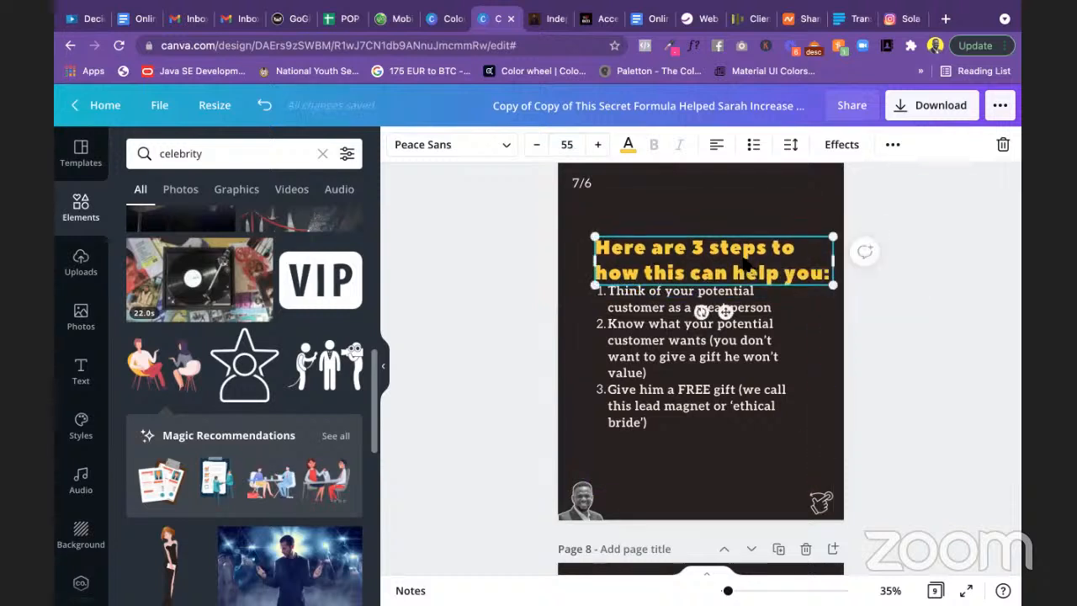
left_click_drag(745, 252, 745, 245)
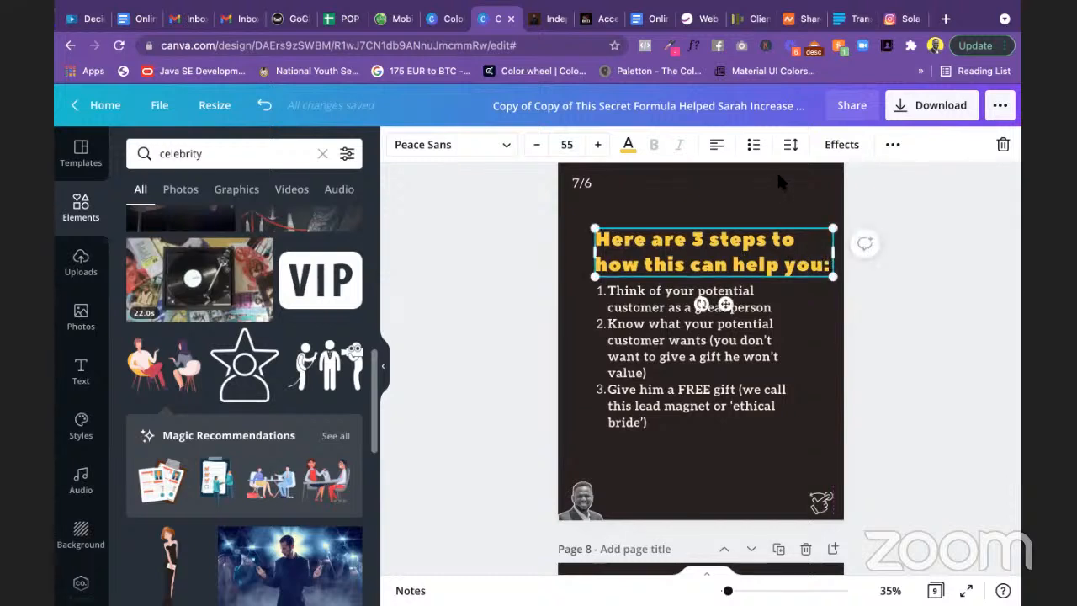
left_click(791, 146)
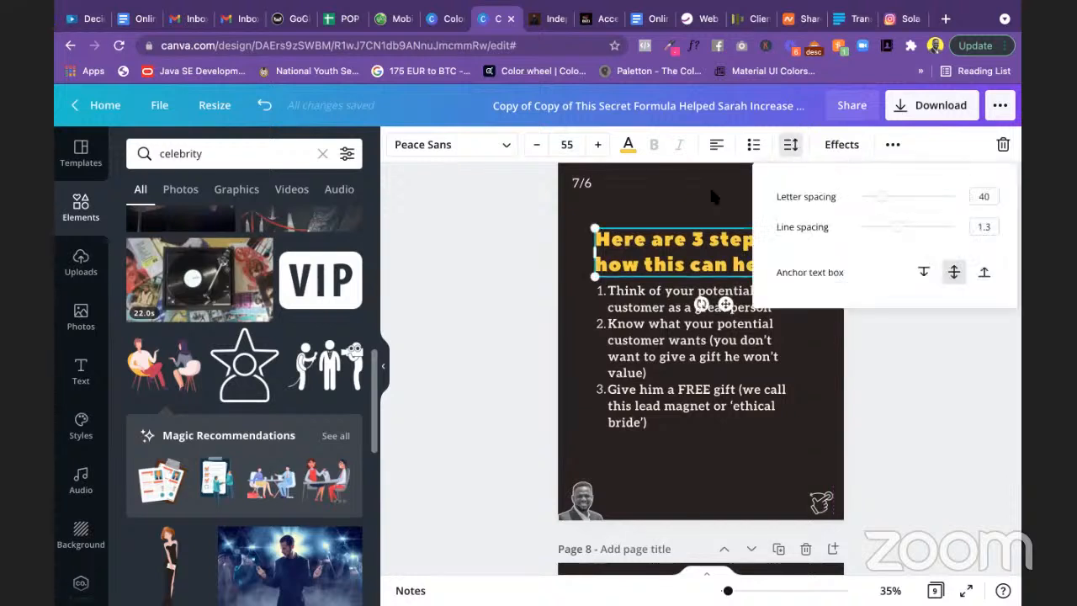
left_click(516, 209)
left_click(516, 210)
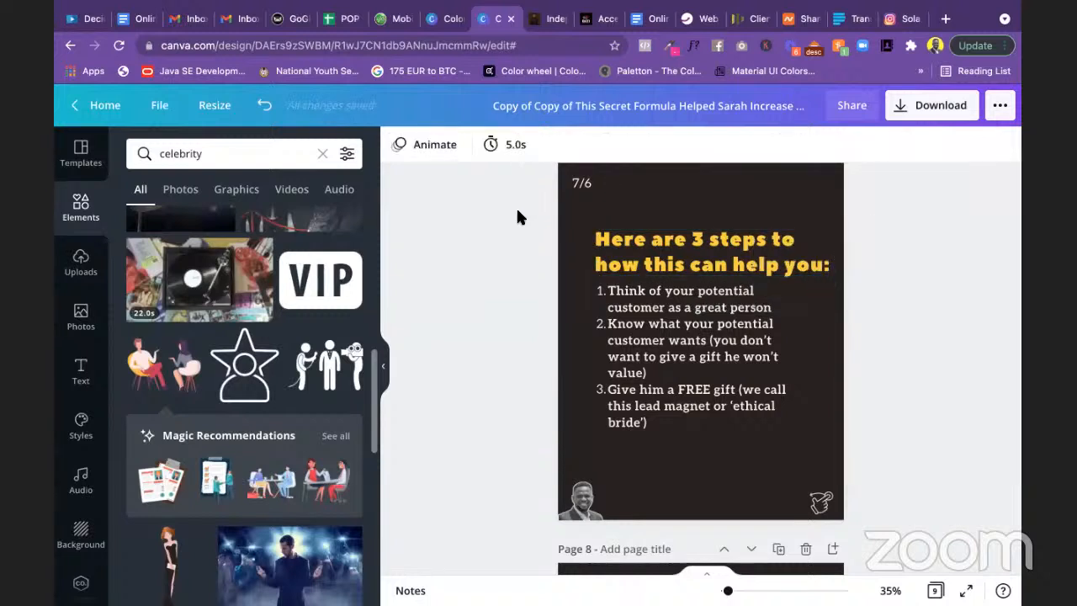
key("super+z")
key("super+z")
key("super+z")
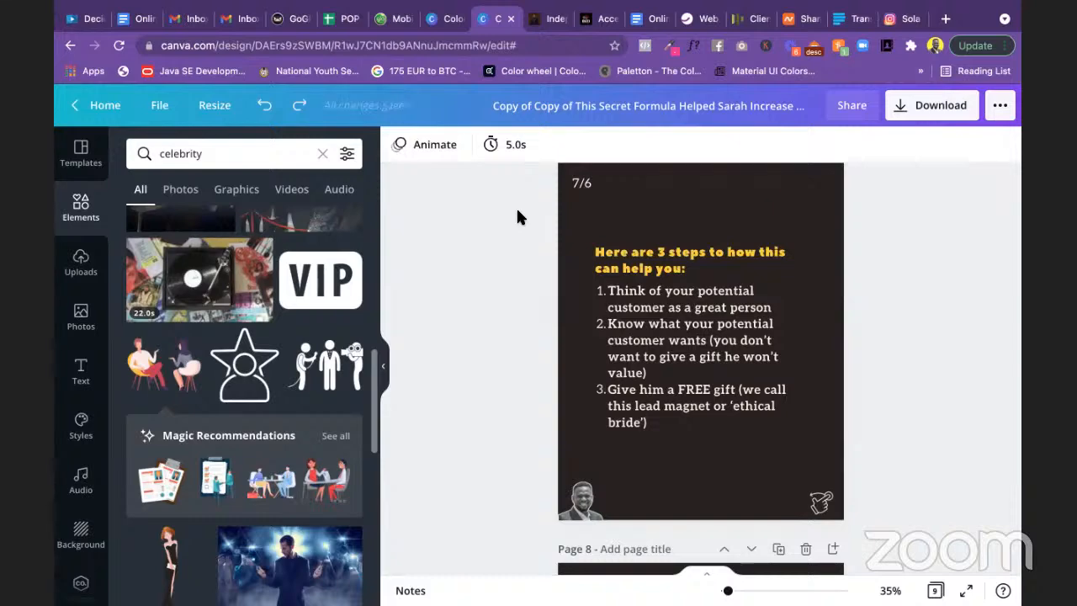
Step: Duplicate the 'Visit the link' box below it as a centred, italic website URL line
scroll(517, 318, "down", 5)
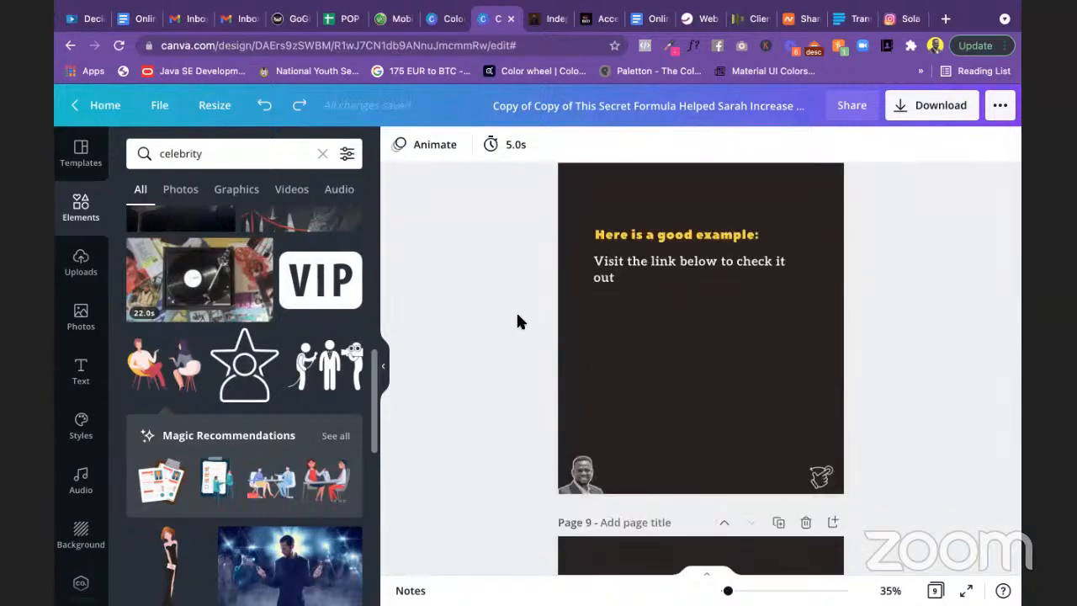
left_click(644, 277)
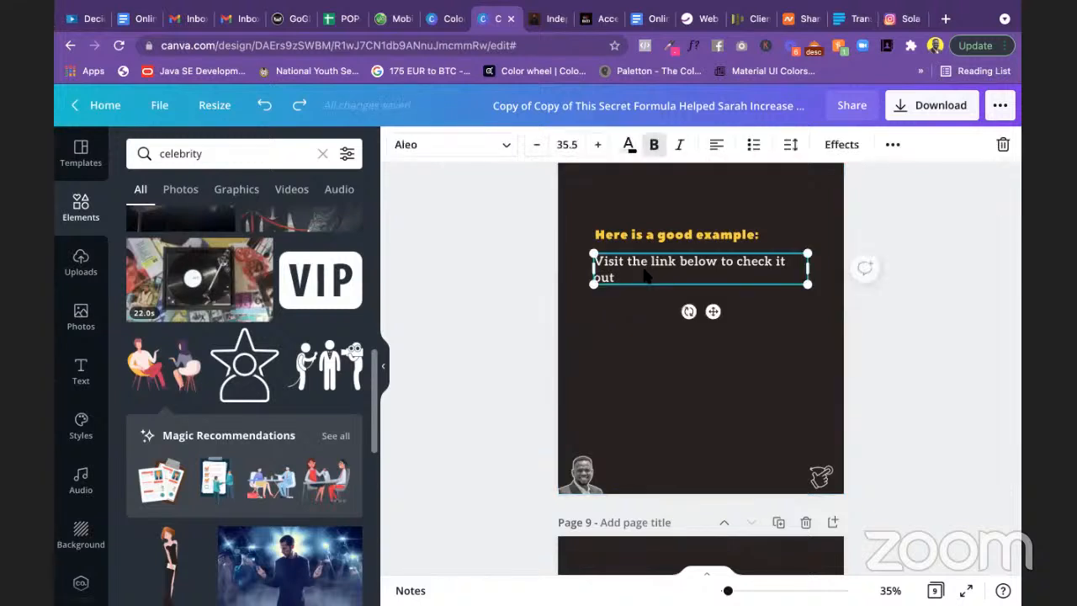
left_click_drag(645, 277, 691, 315)
double_click(688, 314)
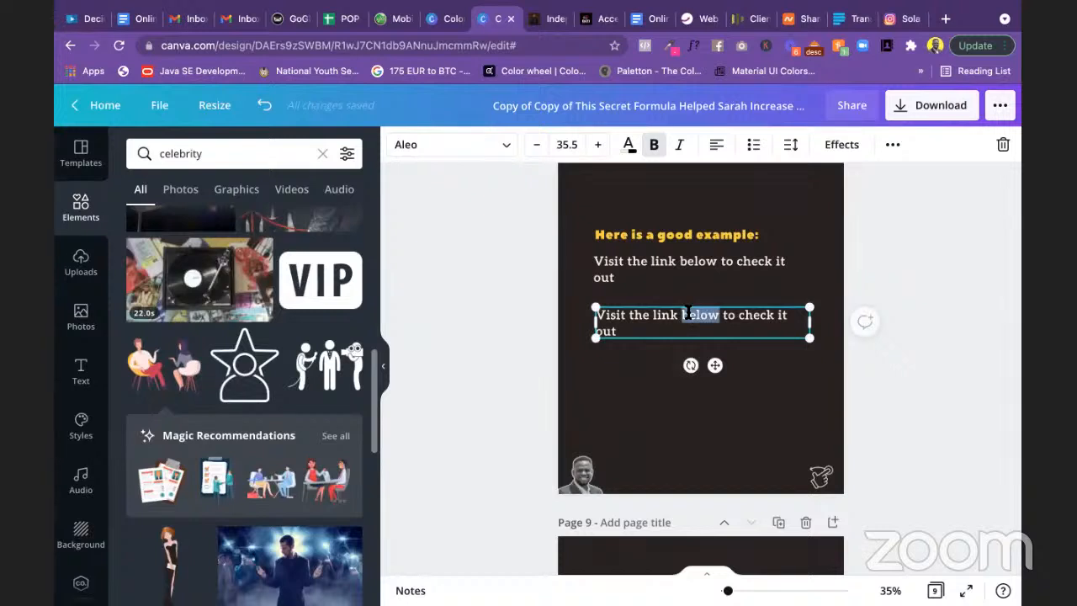
key("super+a")
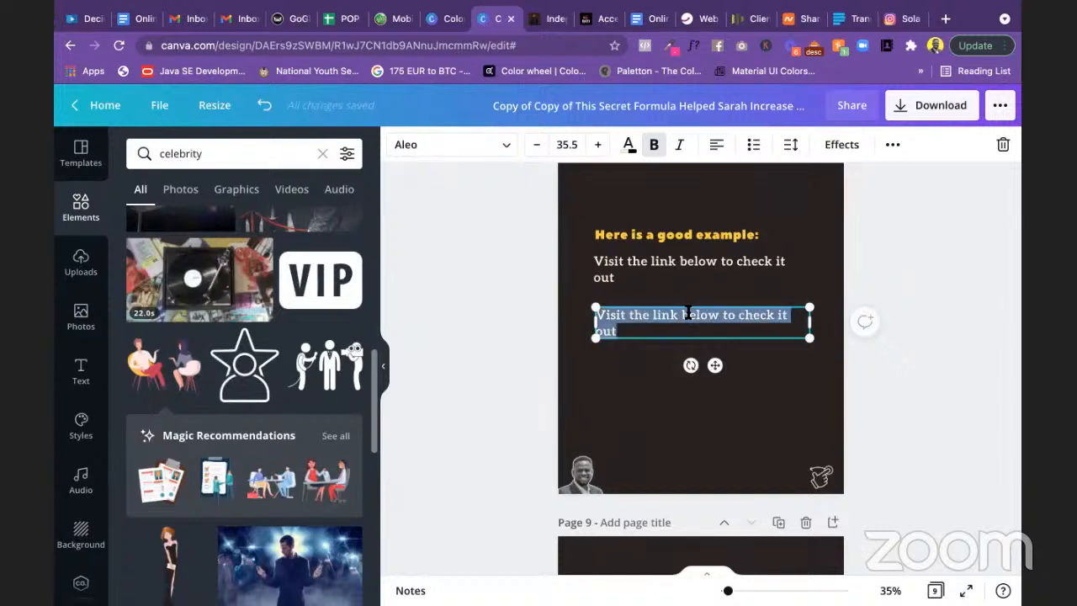
type("sola")
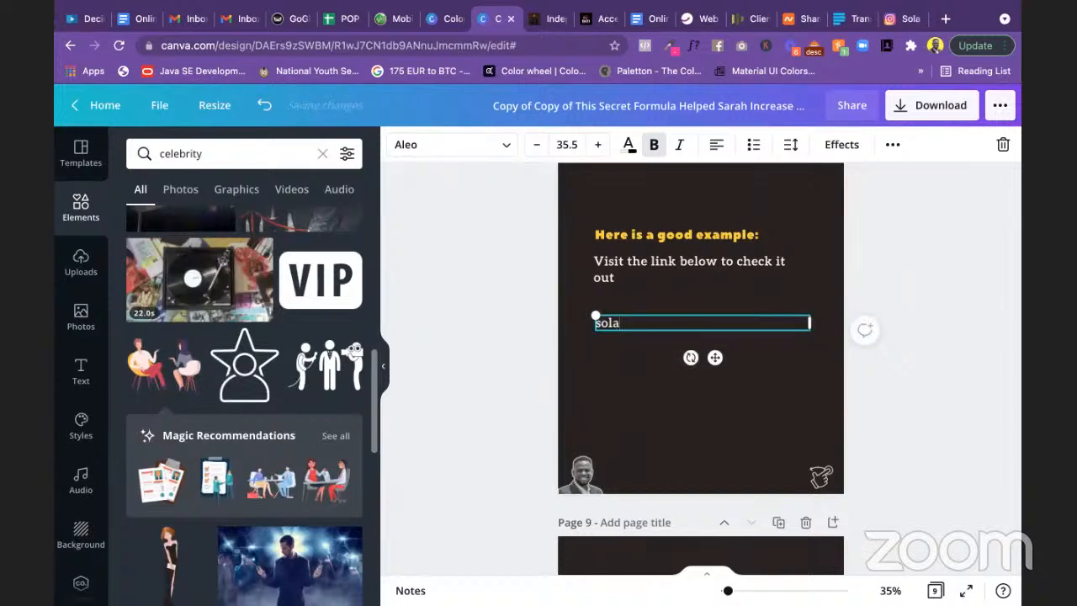
type("mathew.com/aff")
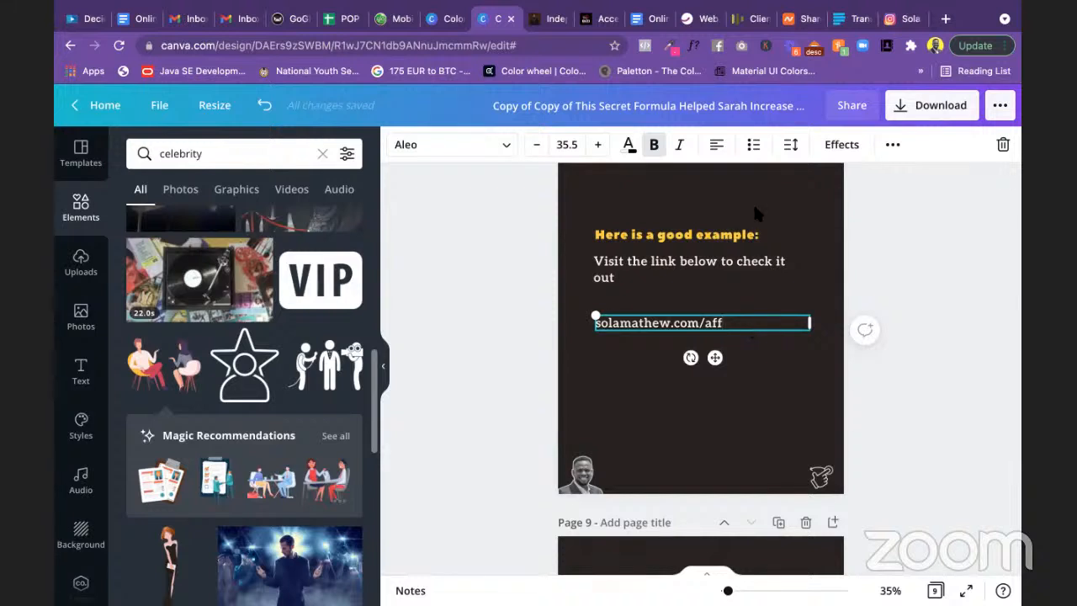
left_click(717, 146)
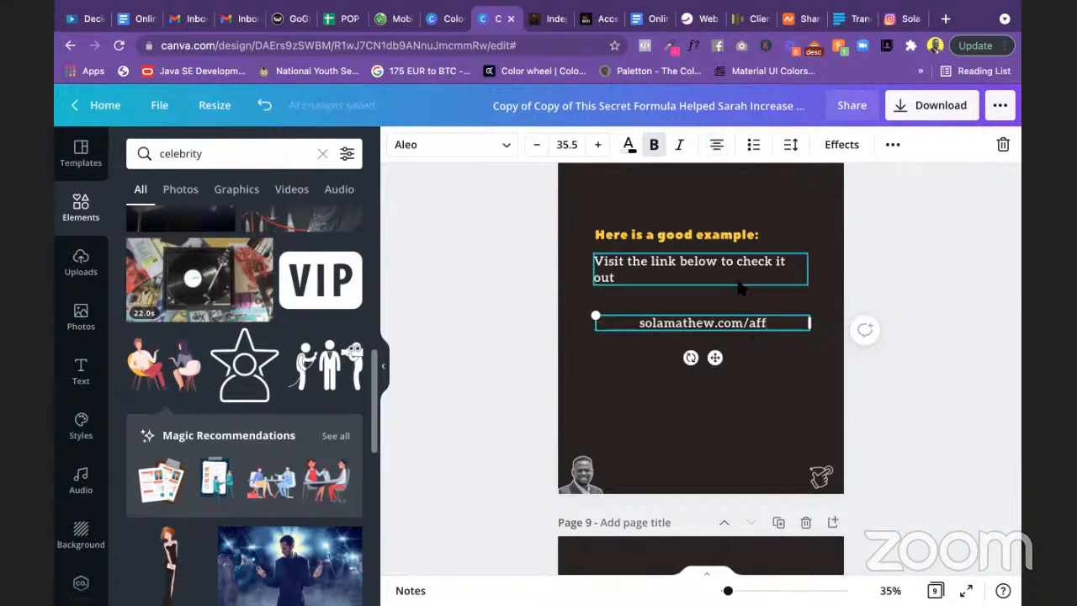
double_click(709, 321)
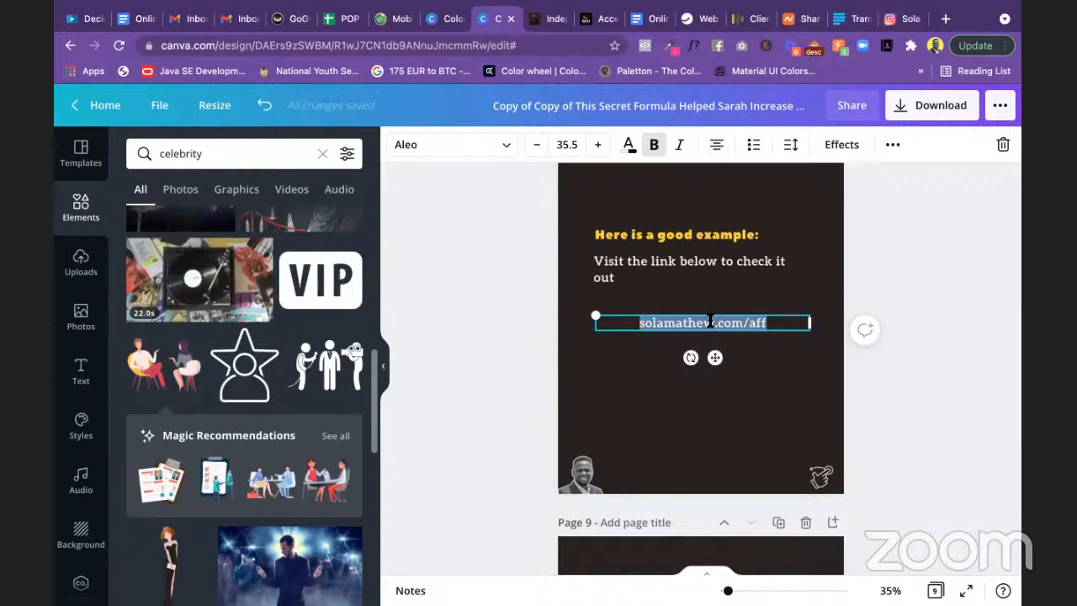
left_click(680, 146)
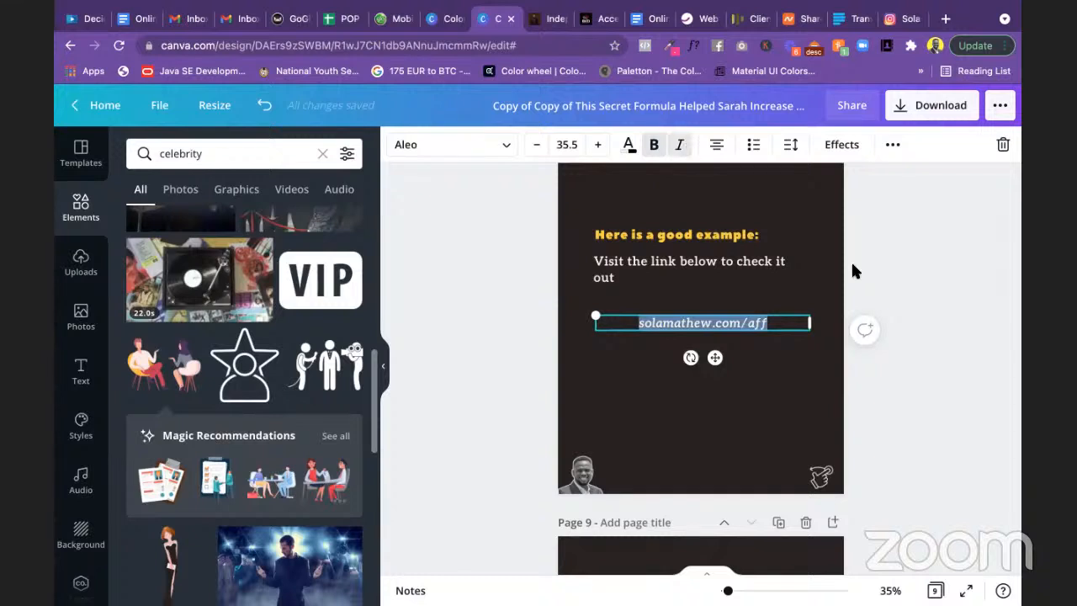
left_click_drag(810, 322, 745, 321)
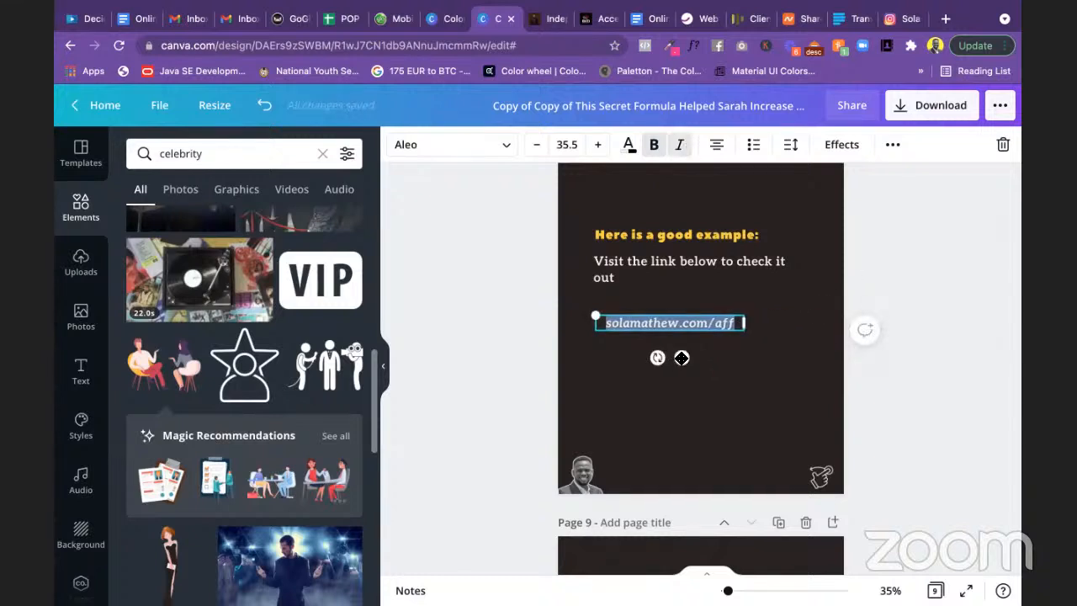
Step: Centre the link line and lower the prompt and 'Here is a good example:' heading just above it
left_click_drag(682, 357, 715, 373)
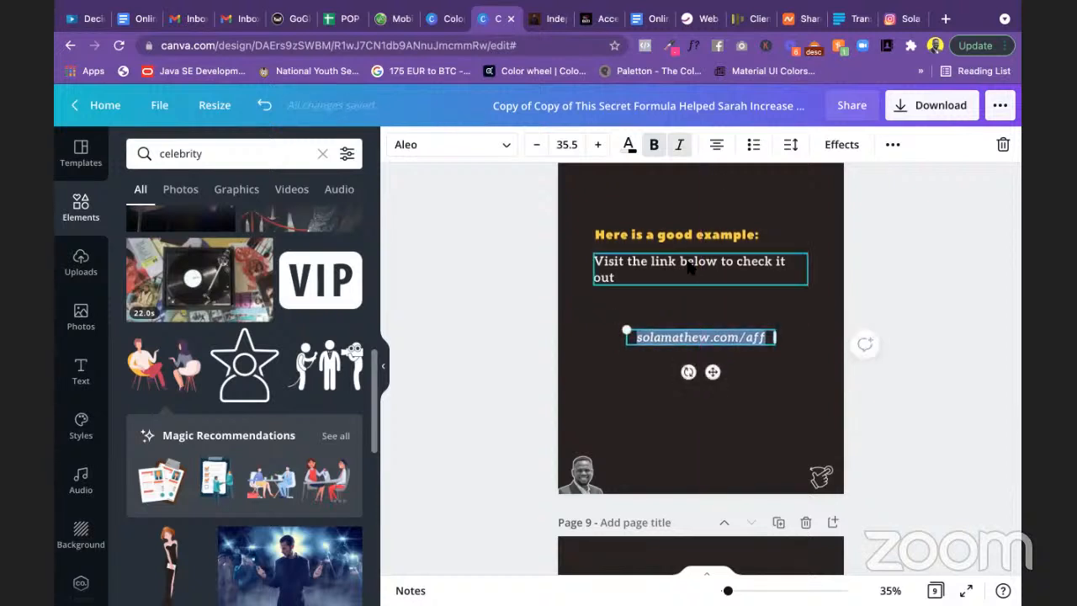
left_click(688, 266)
left_click_drag(689, 286, 688, 322)
left_click(673, 237)
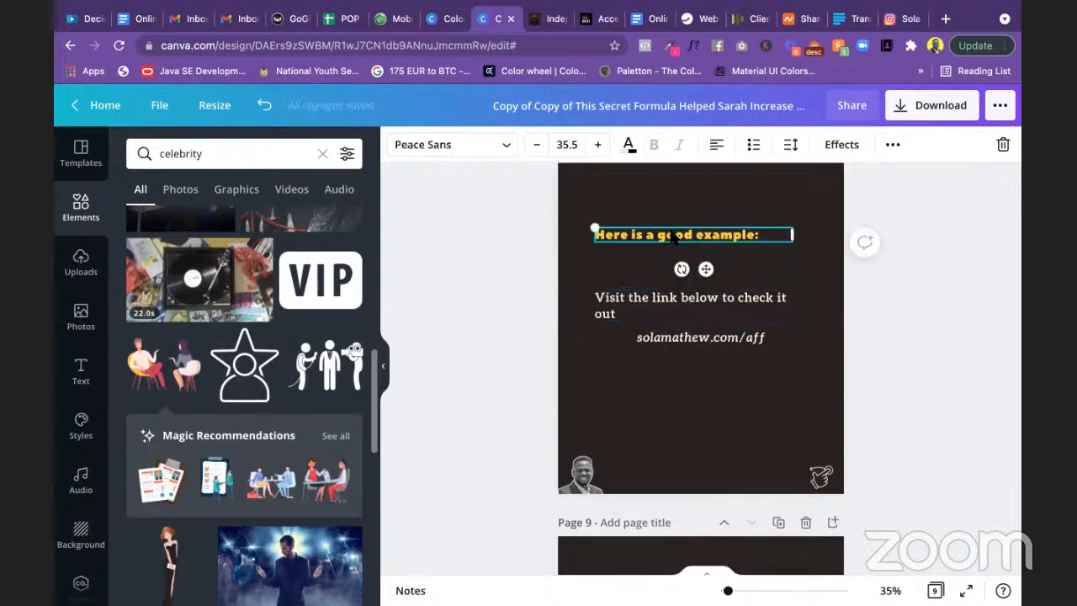
left_click_drag(706, 287, 706, 308)
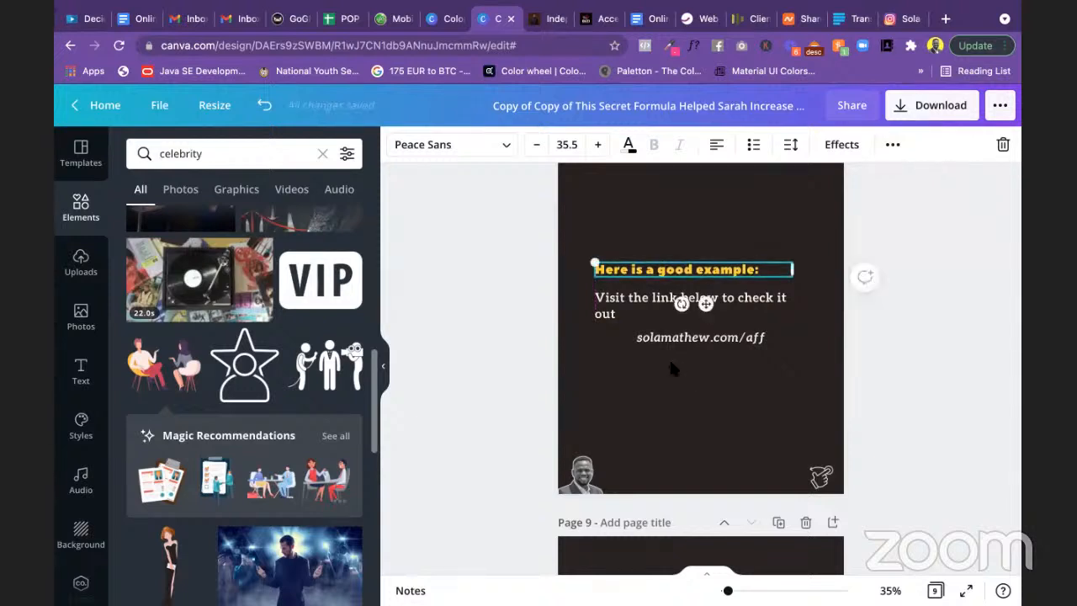
left_click(885, 352)
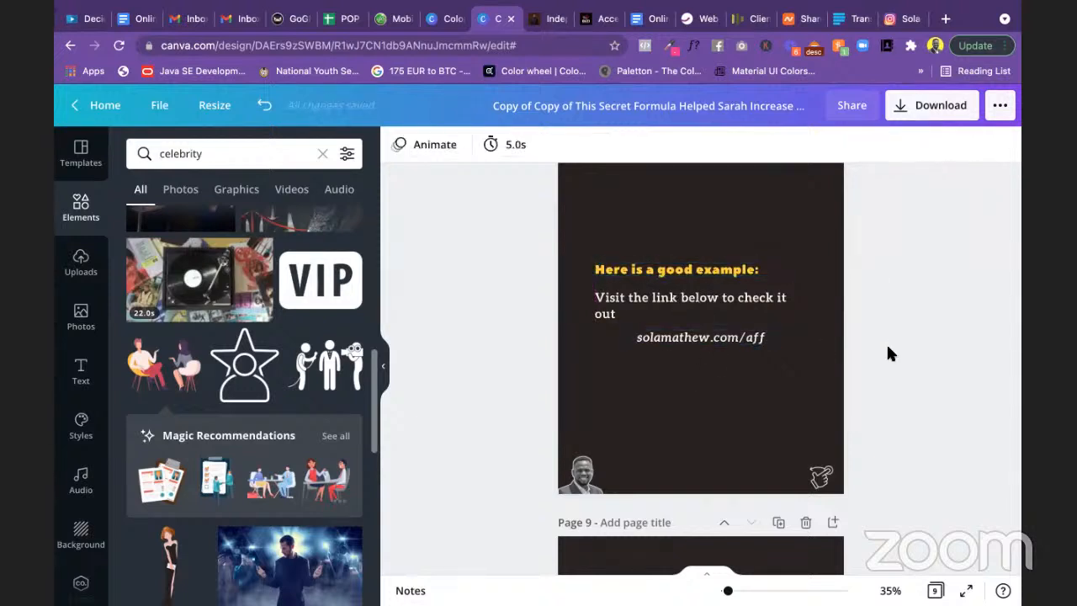
left_click(732, 275)
left_click_drag(732, 275, 732, 281)
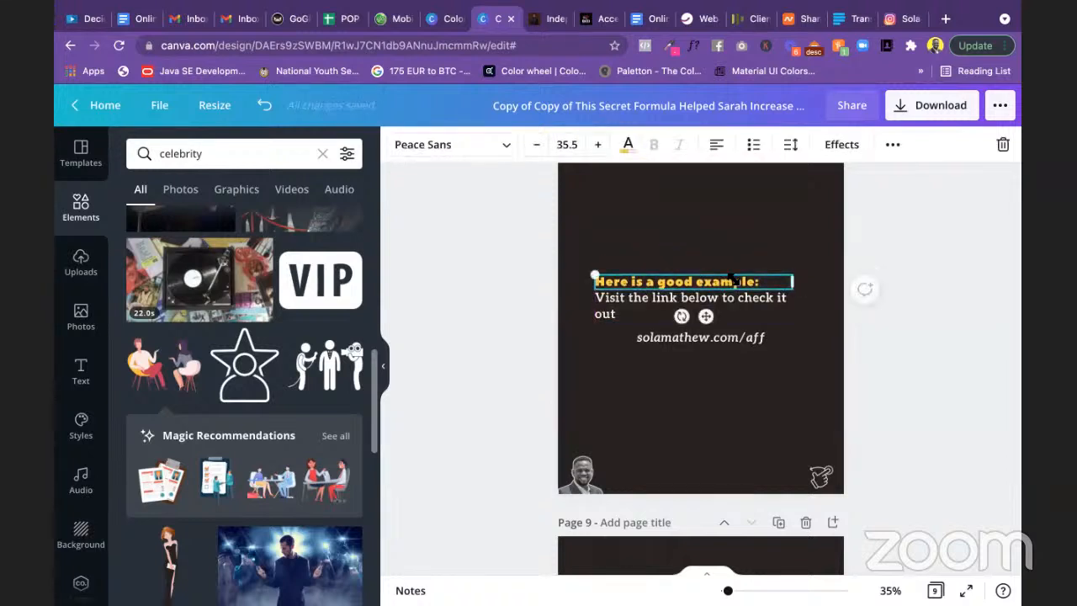
left_click(903, 353)
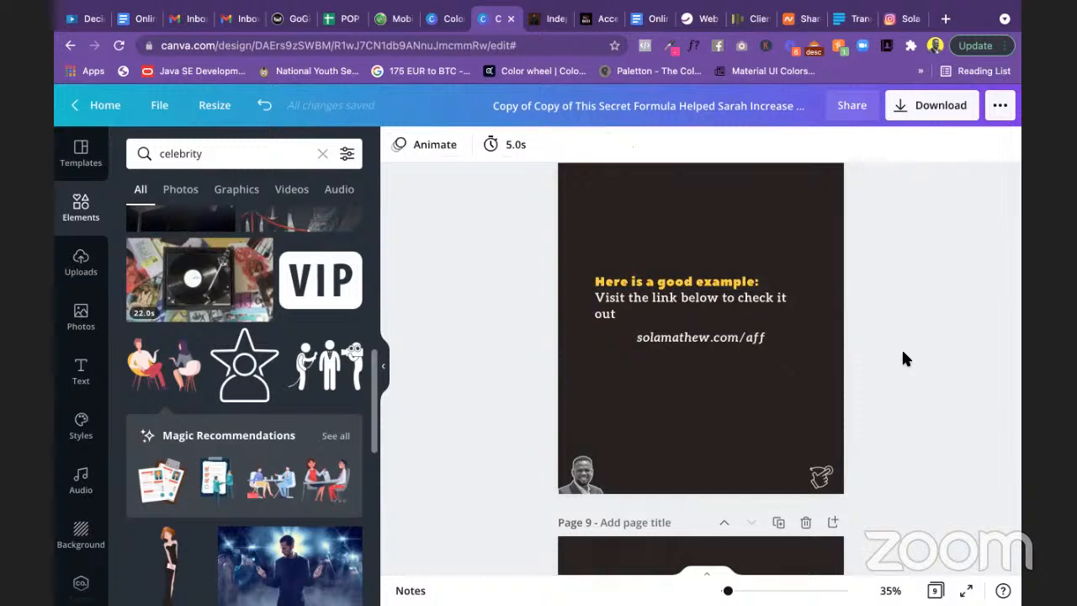
left_click(734, 346)
left_click_drag(722, 341, 714, 343)
Step: Search Elements for 'click' and add the tapping-hand graphic to slide 8
left_click(853, 363)
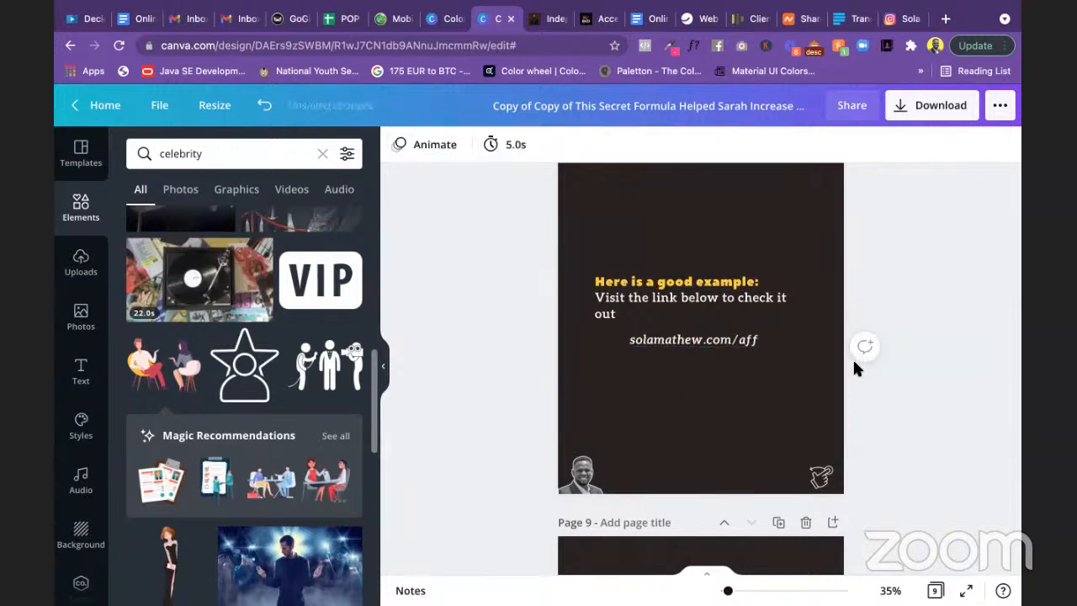
left_click(228, 158)
double_click(228, 158)
type("click")
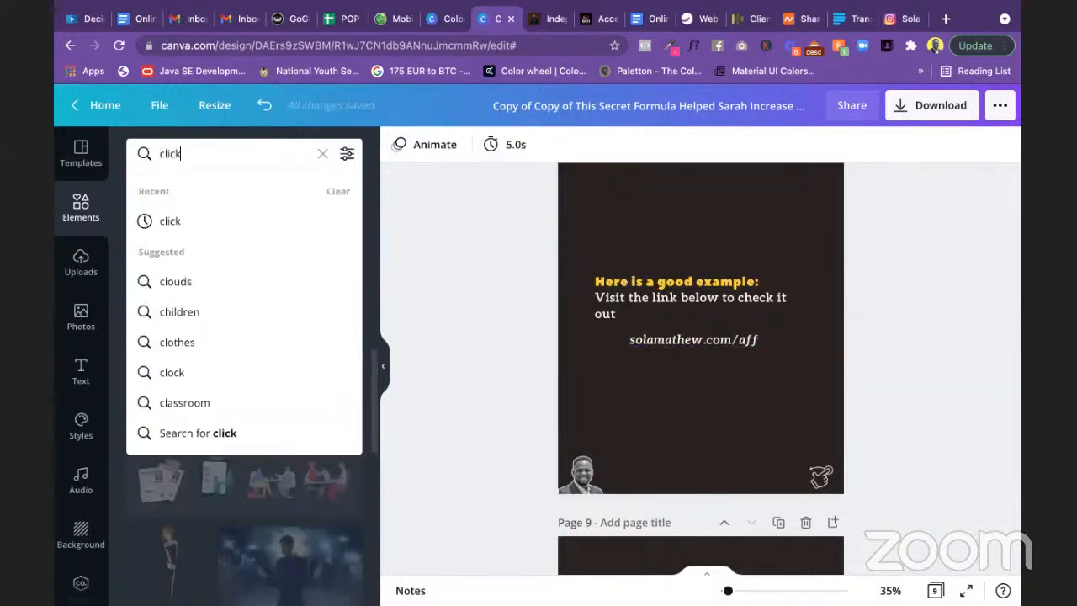
key("Return")
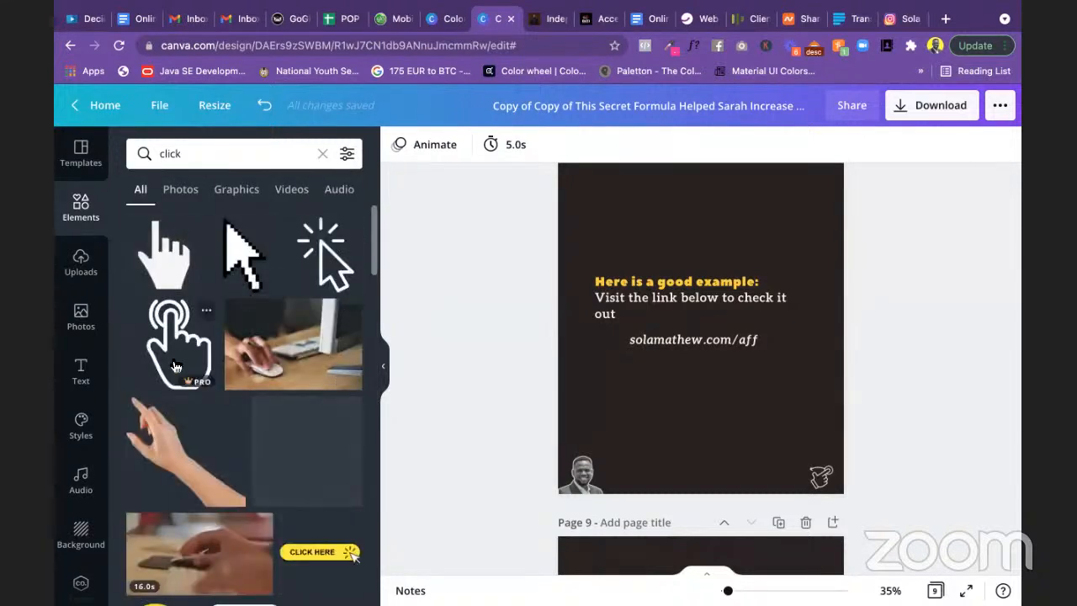
left_click(176, 367)
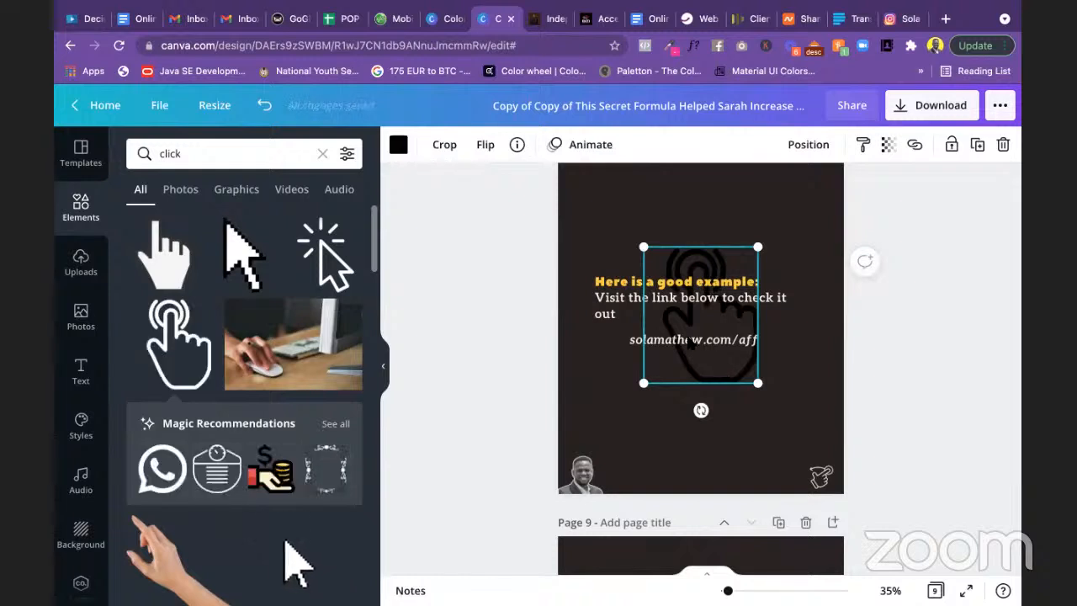
Step: Make the hand graphic white, shrink it to a tiny icon, and place it beside the link
left_click(399, 146)
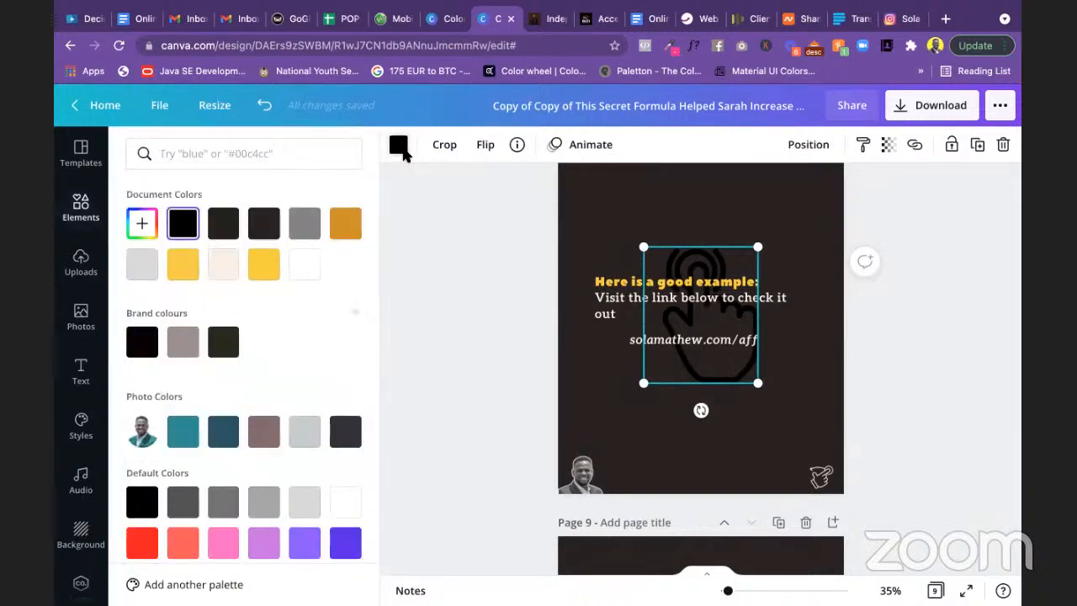
left_click(304, 265)
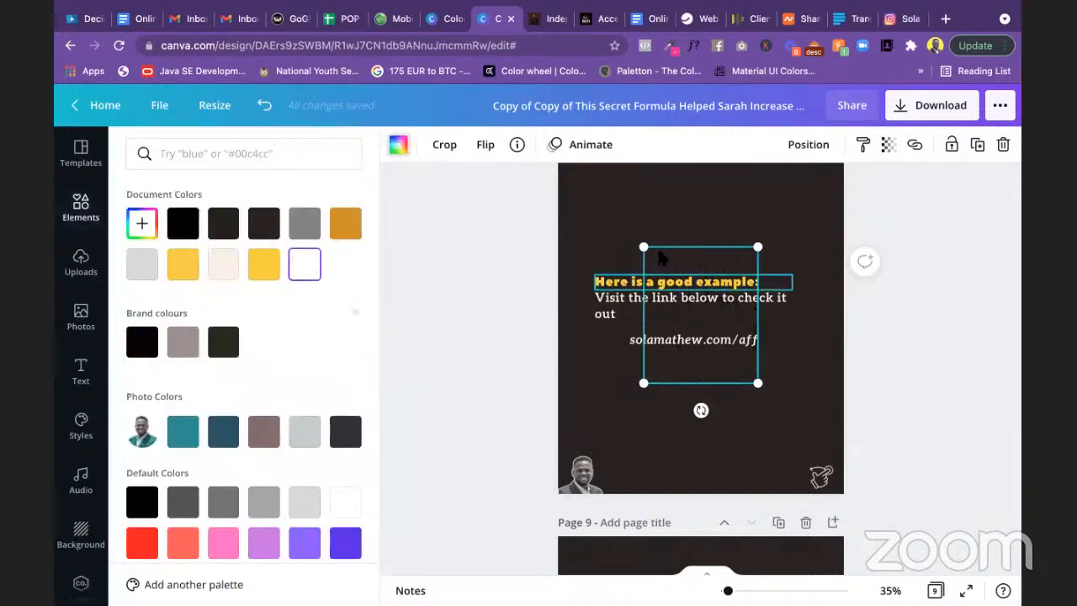
left_click_drag(709, 314, 774, 338)
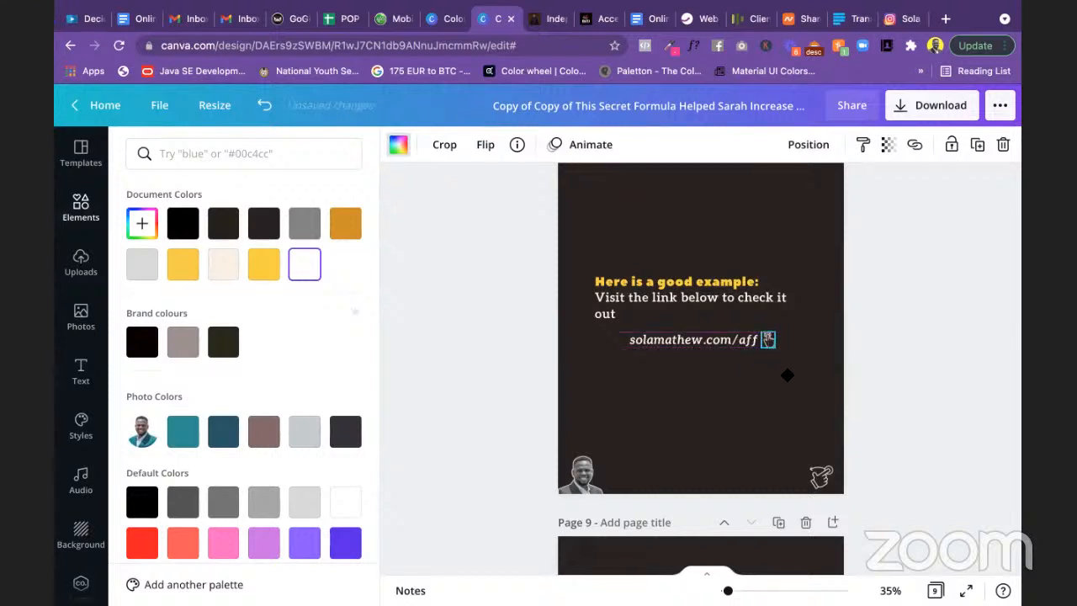
left_click_drag(787, 376, 777, 397)
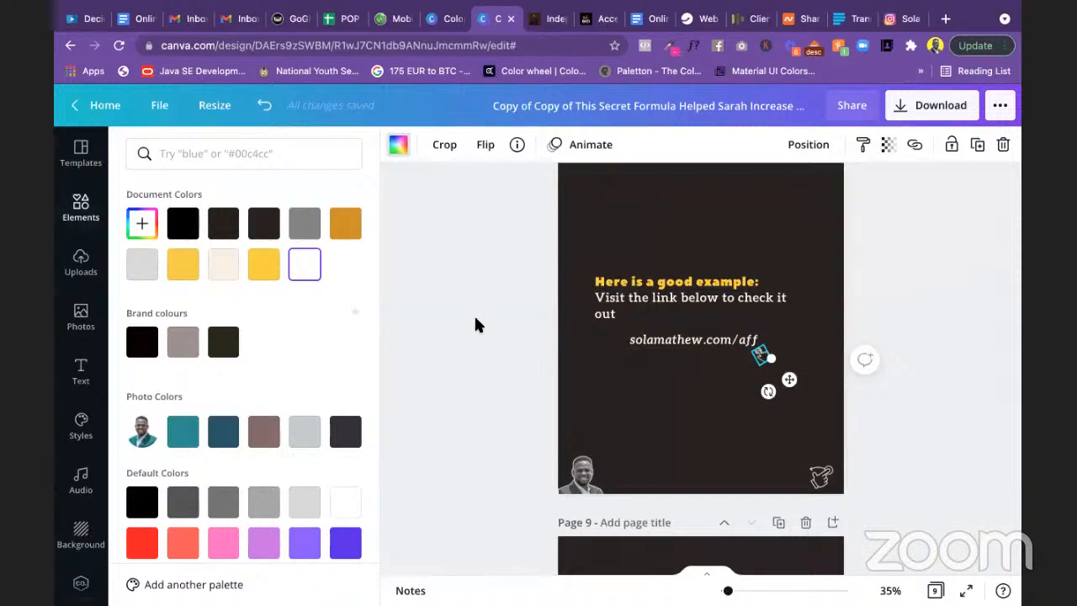
Step: Copy the White colour code F4F2F2 from the Apple Notes colour list
key("super+Tab")
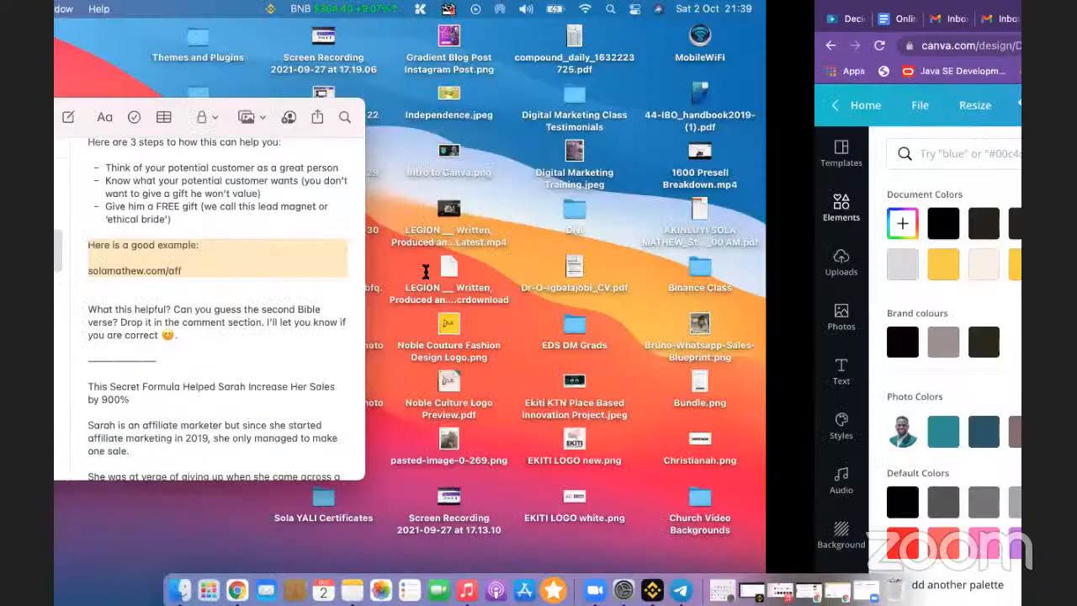
scroll(425, 271, "up", 10)
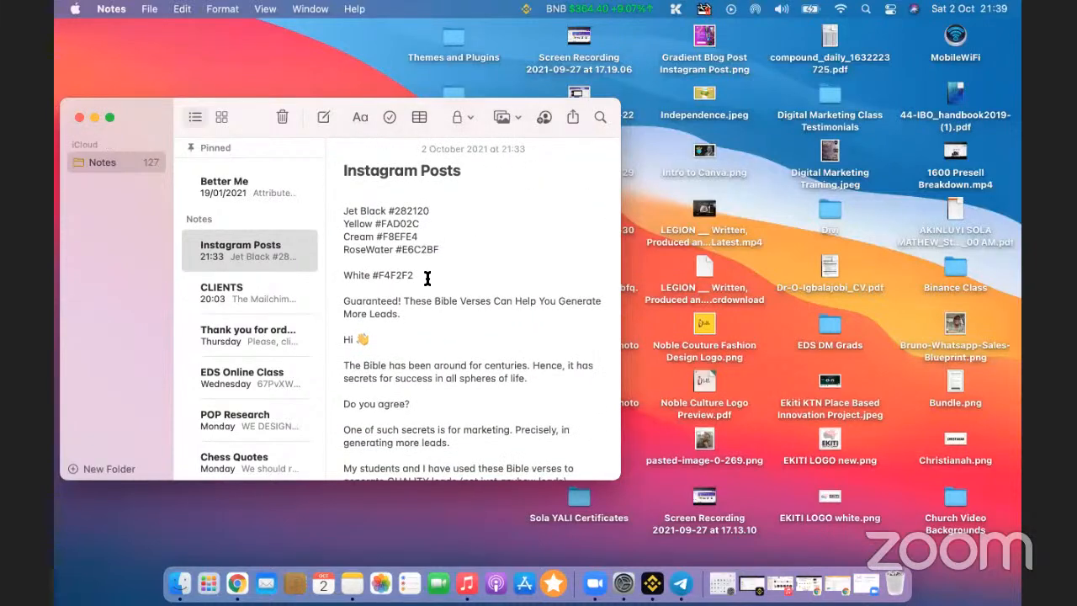
left_click_drag(418, 279, 380, 277)
key("super+c")
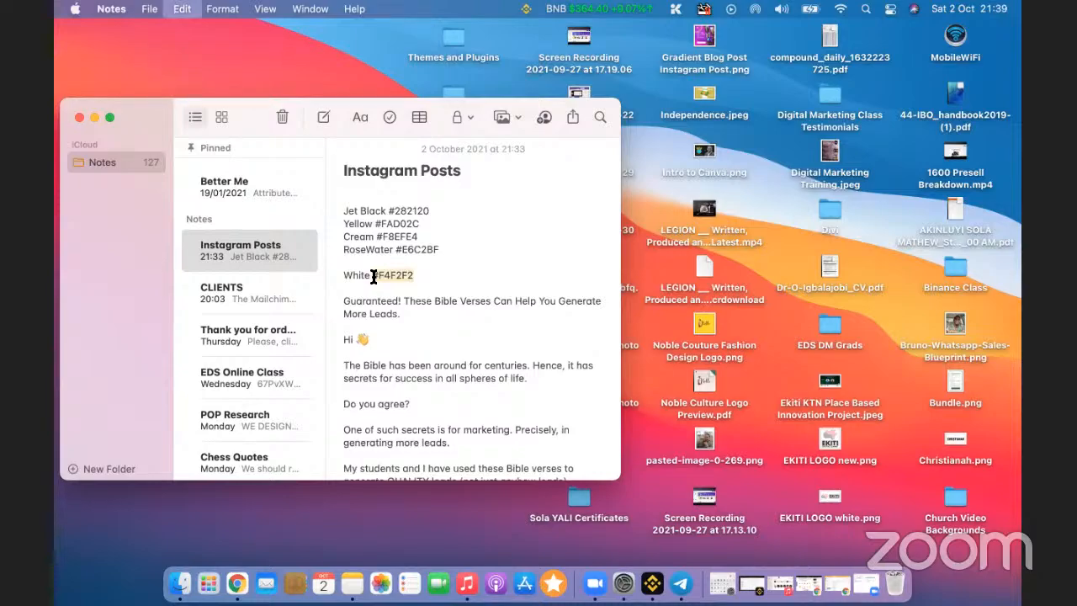
Step: Recolour the hand icon beside the link on page 8 to a custom #F4F2F2 document colour
key("super+Tab")
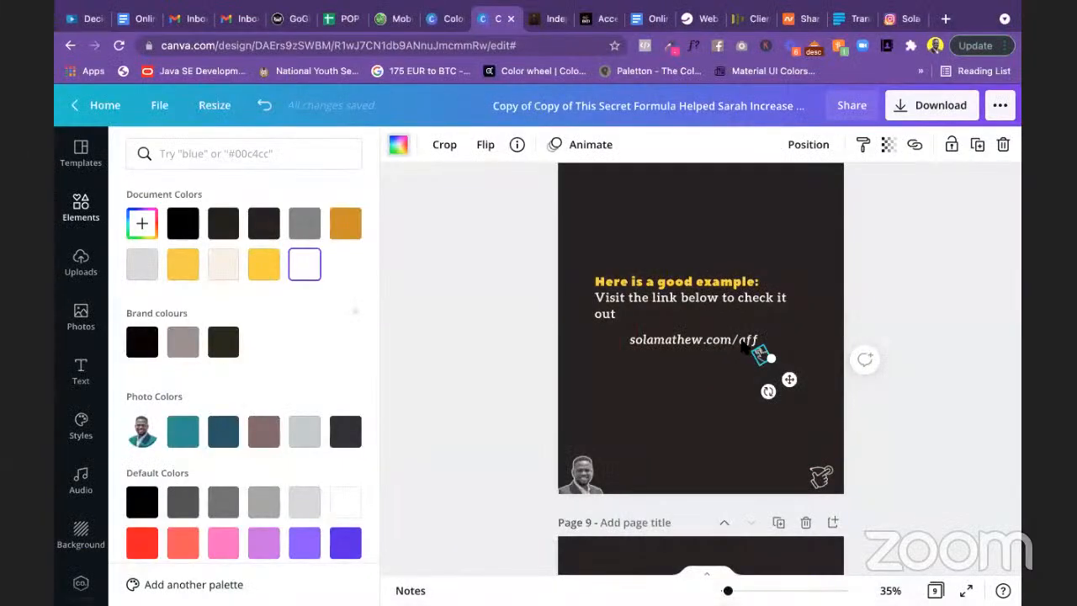
left_click(144, 223)
left_click(148, 225)
left_click(138, 233)
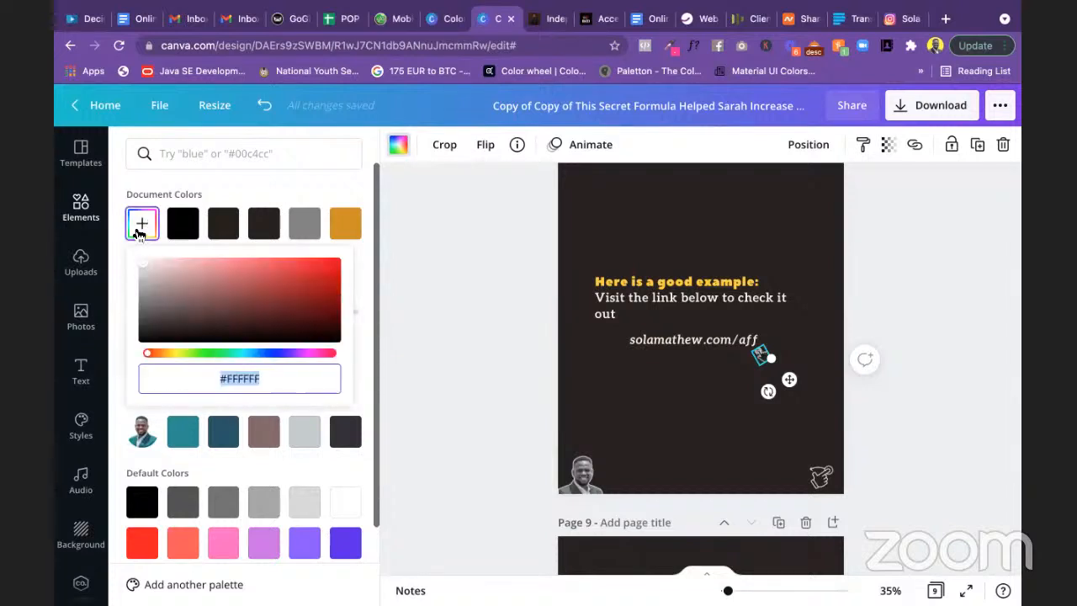
key("super+v")
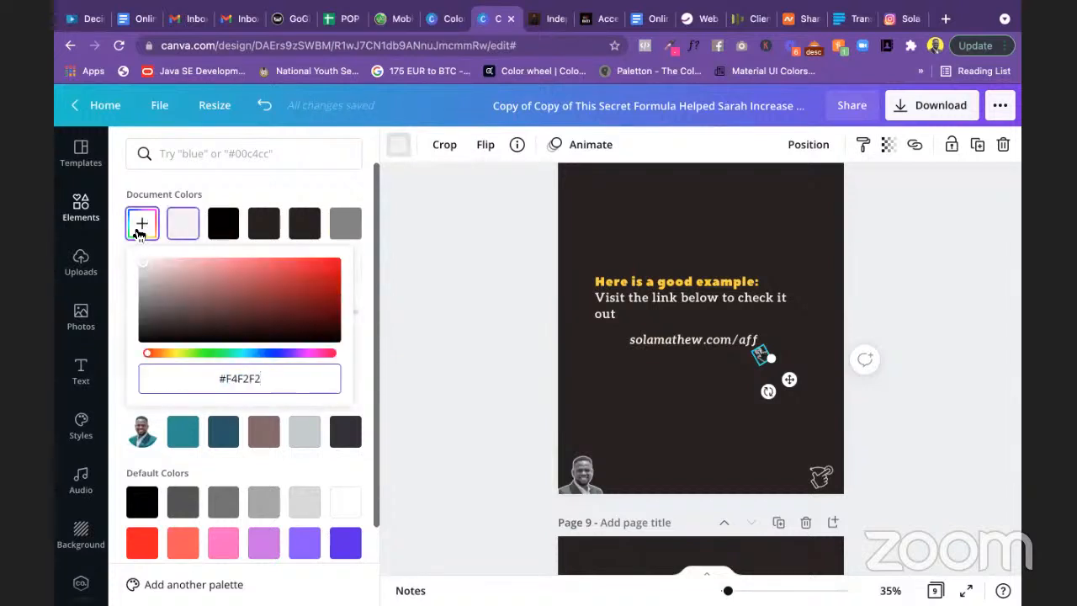
key("Return")
left_click(414, 355)
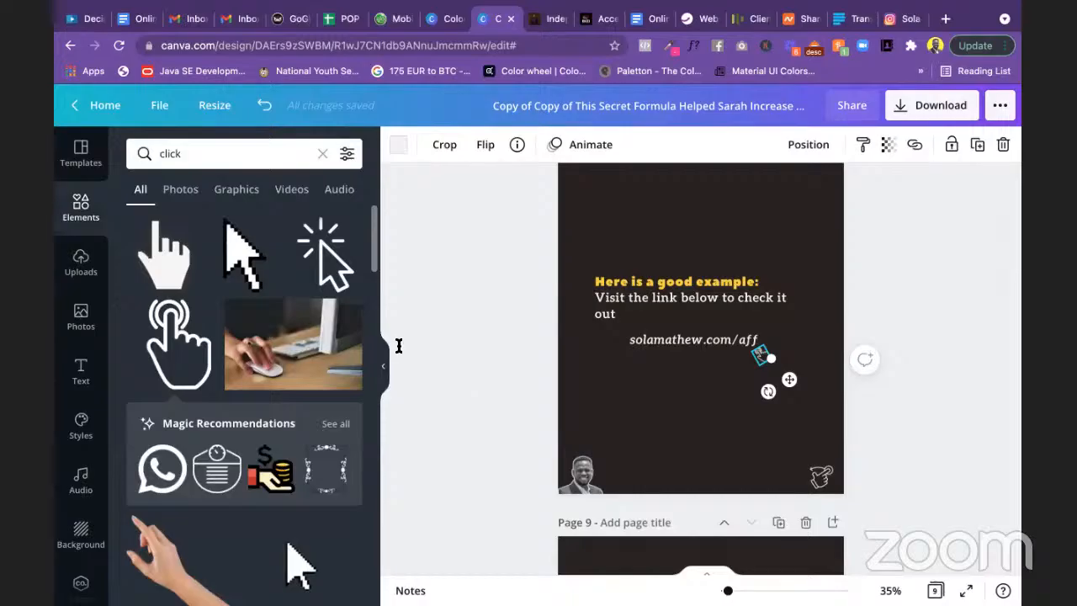
key("super+Tab")
Step: Copy the paragraph asking readers to guess the second Bible verse from Apple Notes
scroll(401, 352, "down", 2)
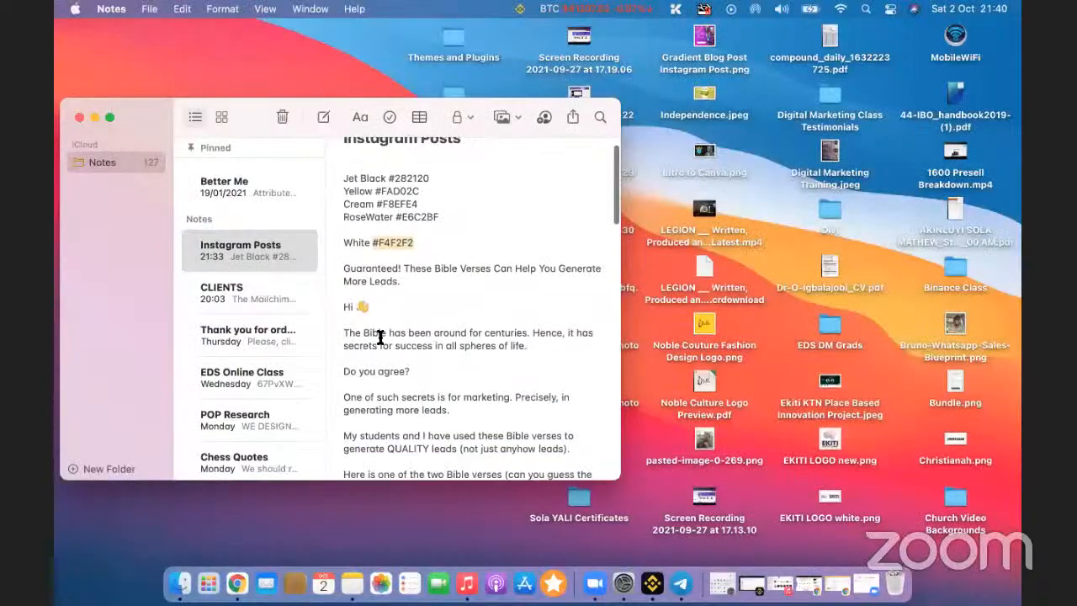
scroll(380, 337, "down", 15)
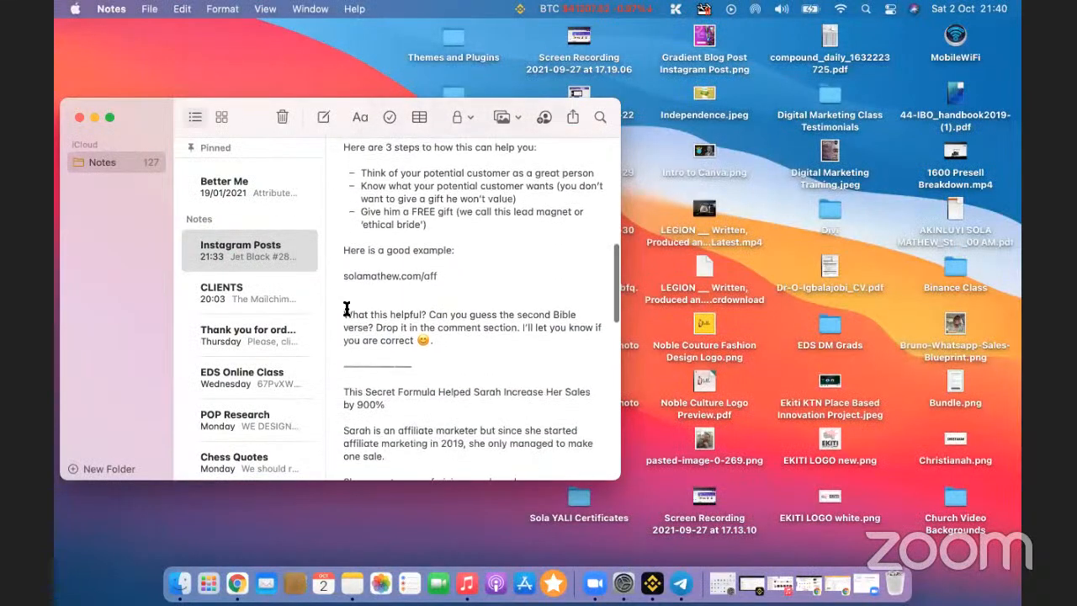
left_click_drag(343, 312, 449, 342)
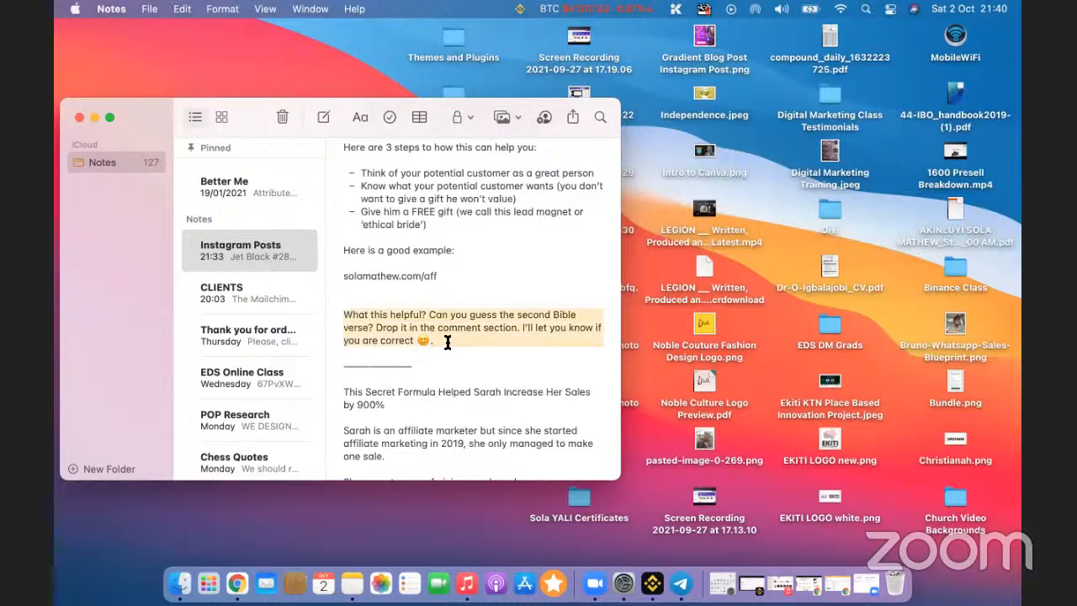
key("super+c")
key("super+Tab")
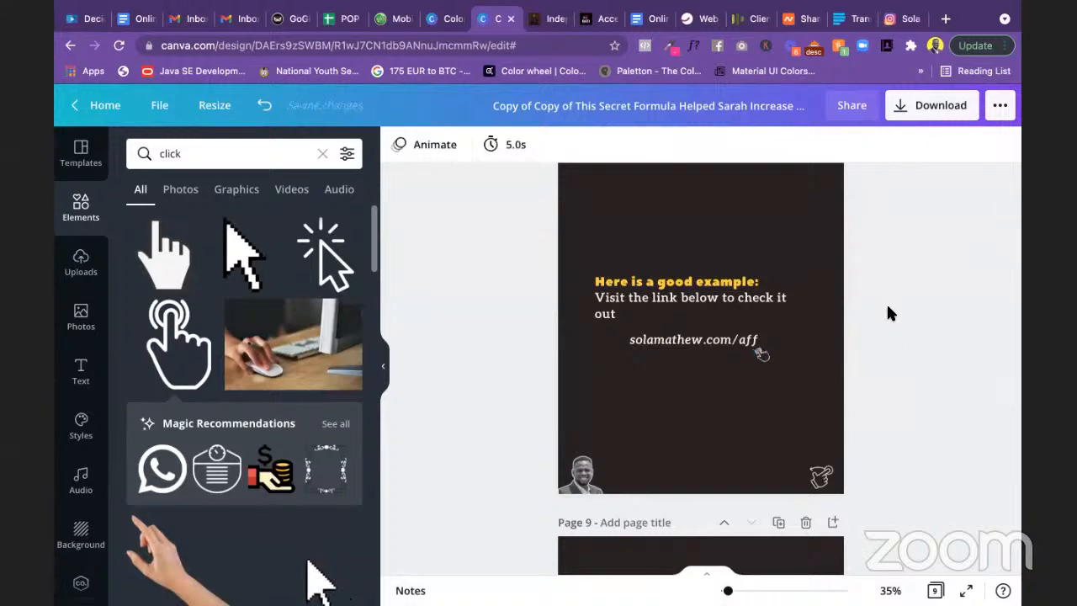
Step: Shrink the man's photo on the final slide from its top corner
scroll(887, 312, "down", 5)
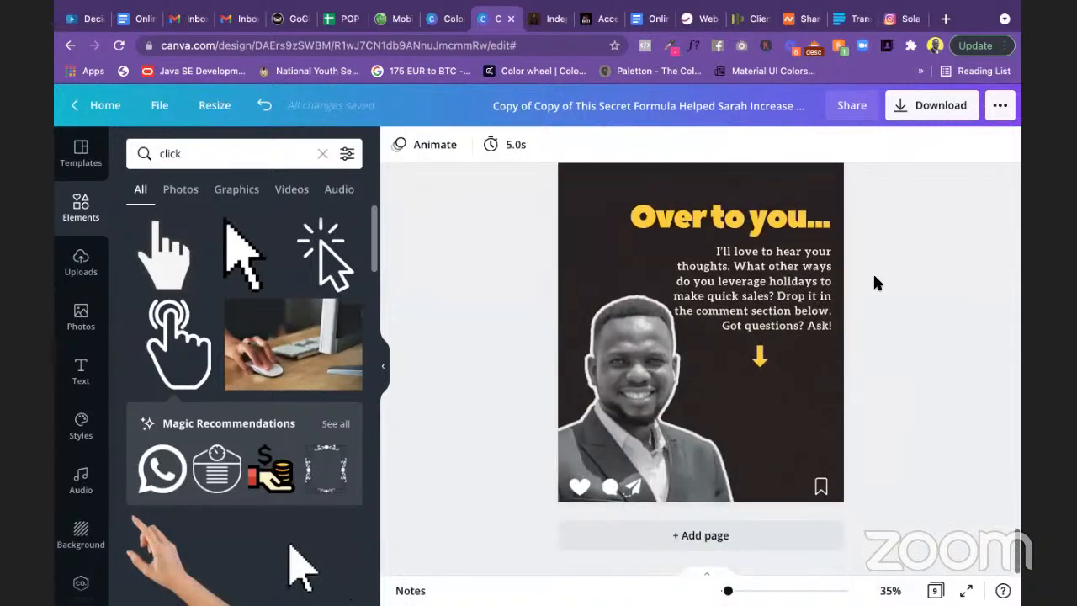
left_click(616, 391)
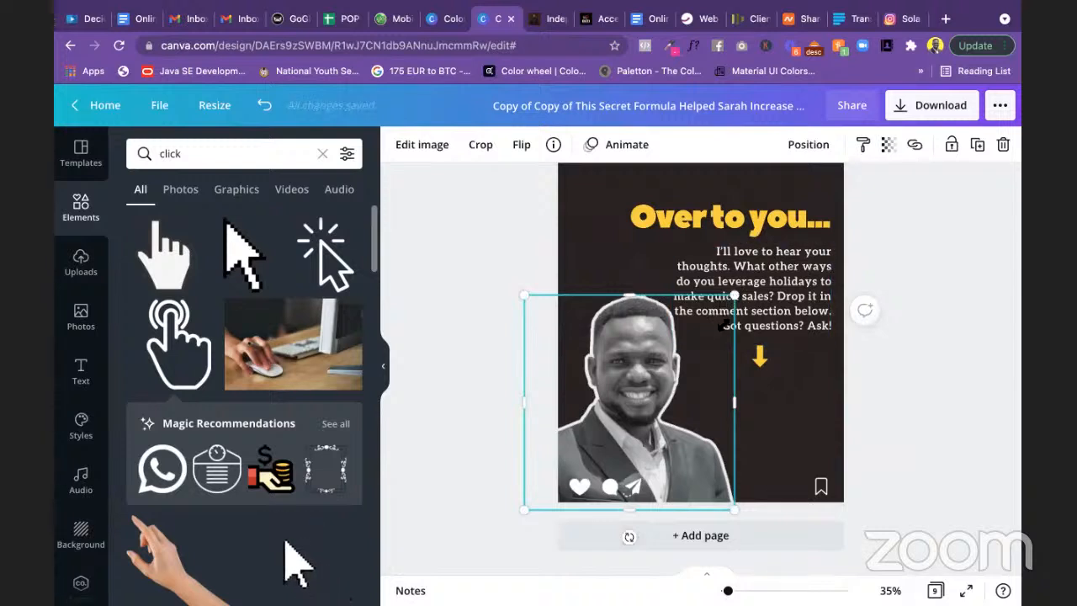
left_click_drag(734, 295, 706, 323)
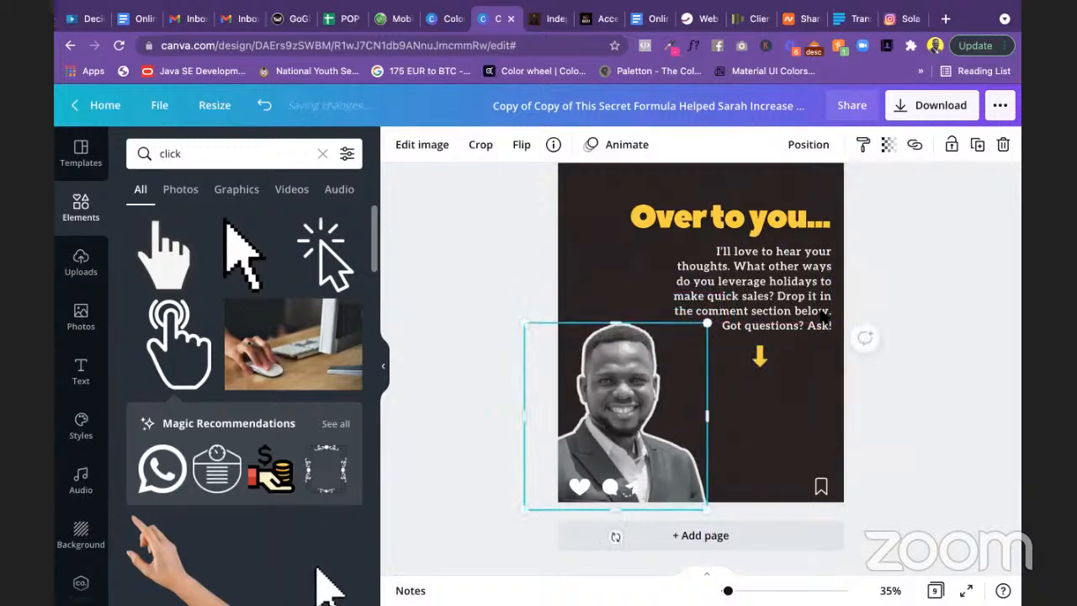
Step: Replace the comment-prompt text with the Bible-verse question, dropping the emoji and unbolding 'What this helpful?'
left_click(778, 282)
double_click(778, 282)
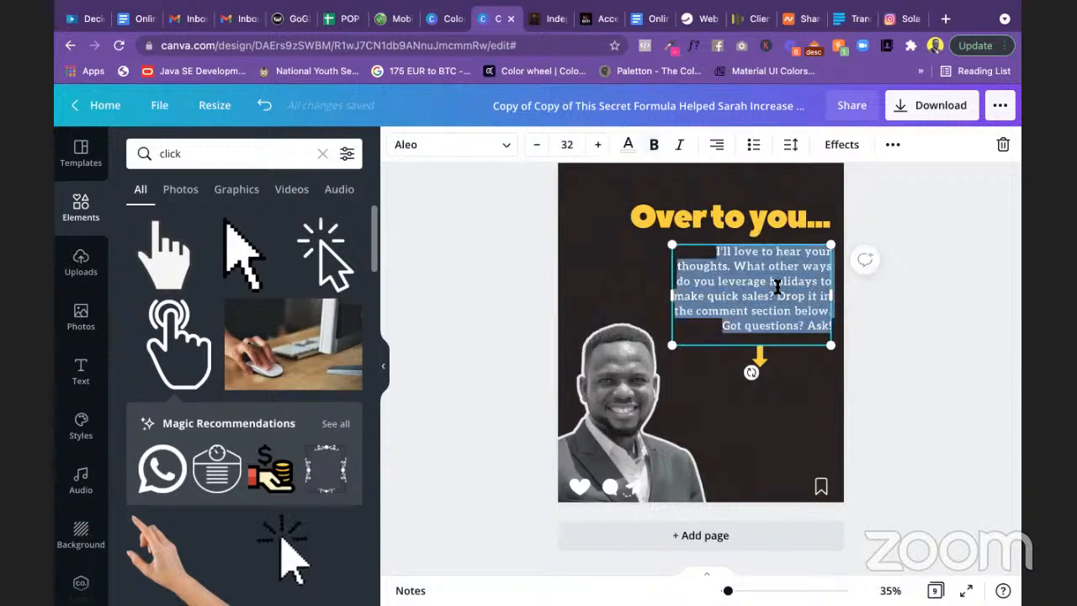
key("ctrl+v")
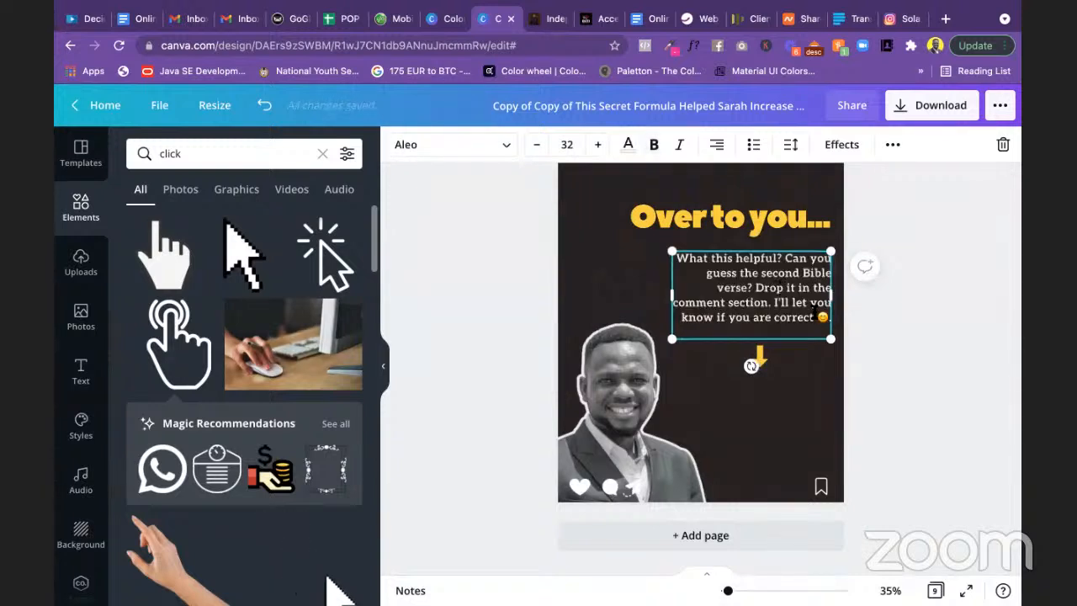
key("BackSpace")
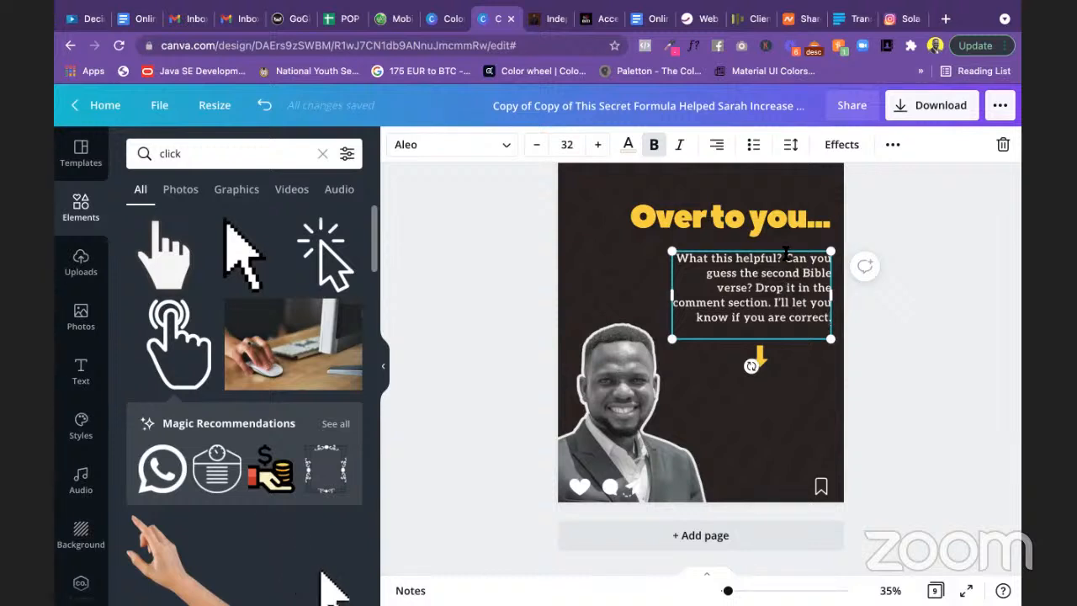
left_click_drag(785, 258, 677, 257)
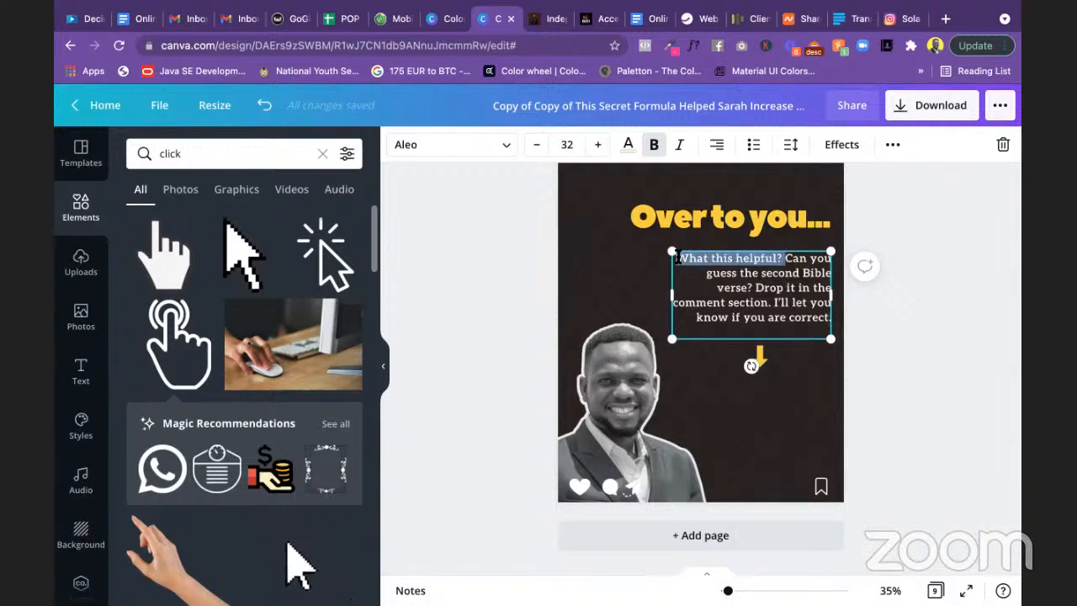
key("ctrl+b")
key("ctrl+b")
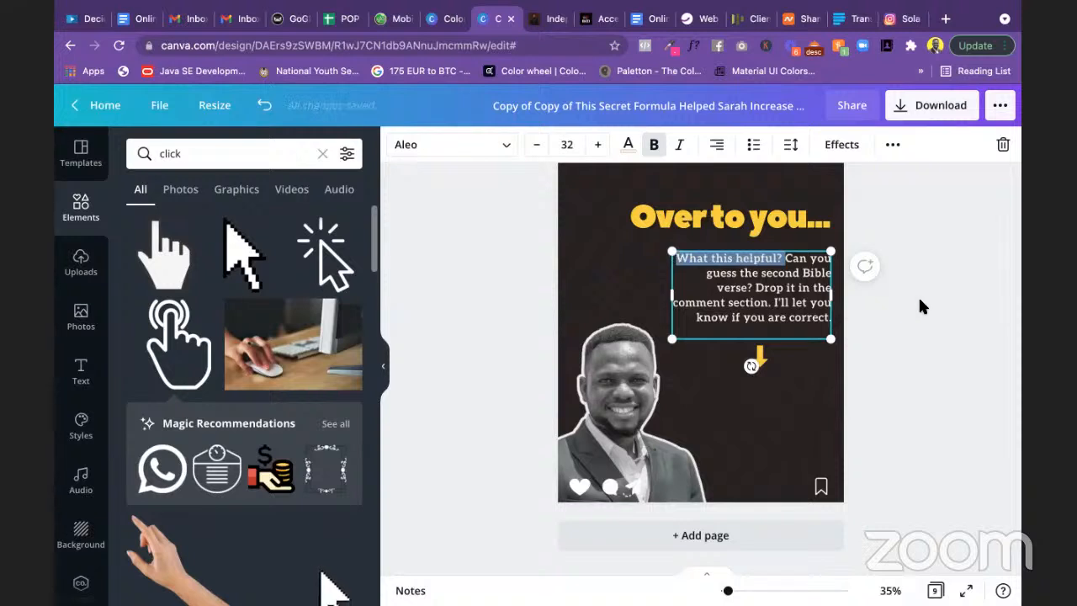
left_click(923, 313)
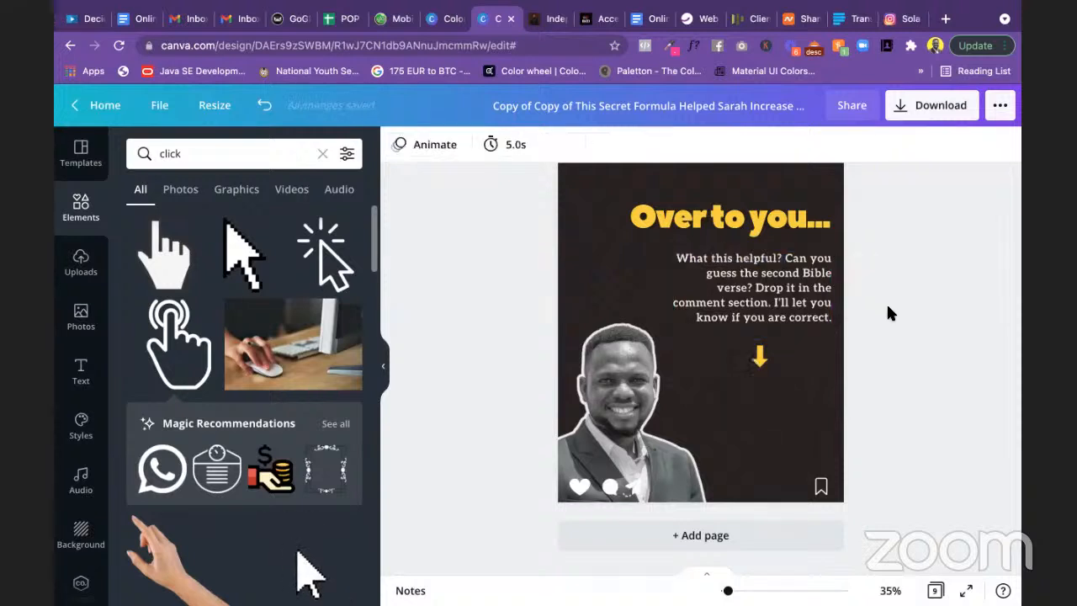
Step: Colour the words 'Can you guess the second Bible verse?' yellow
left_click(791, 257)
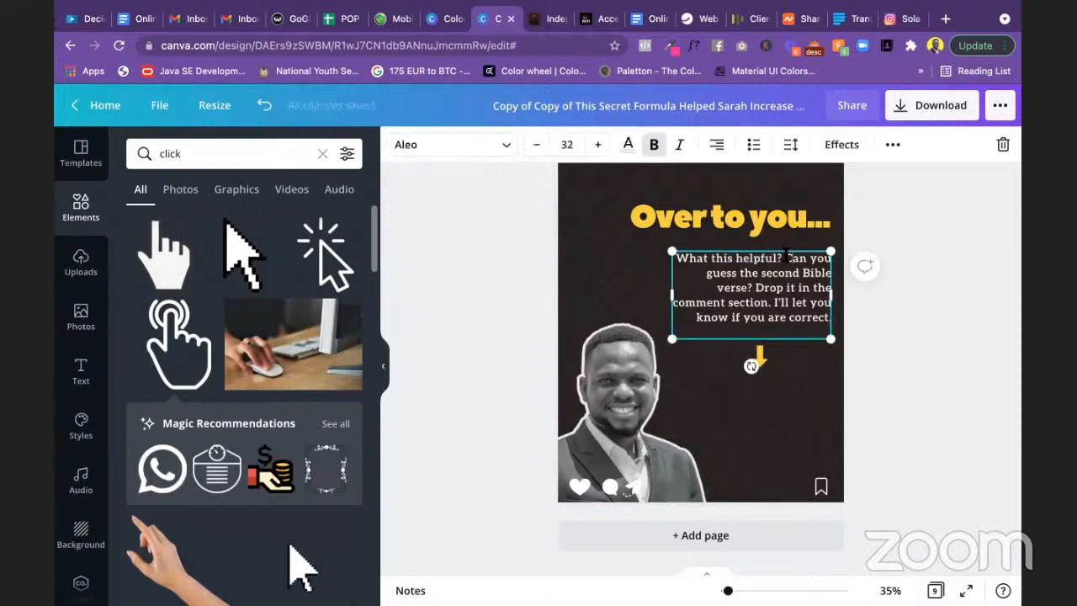
left_click_drag(787, 258, 749, 285)
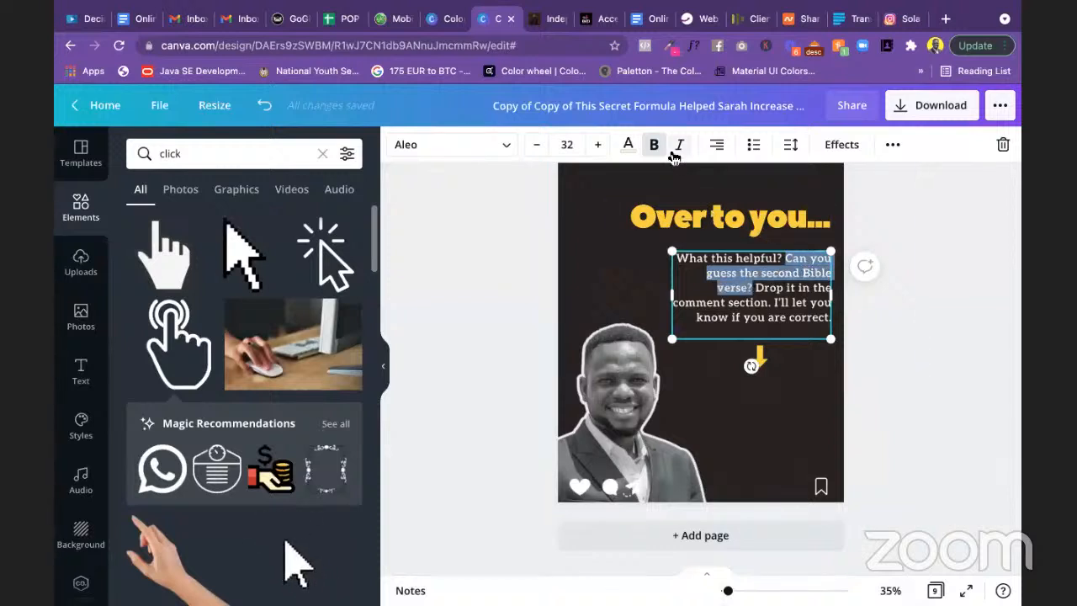
left_click(627, 149)
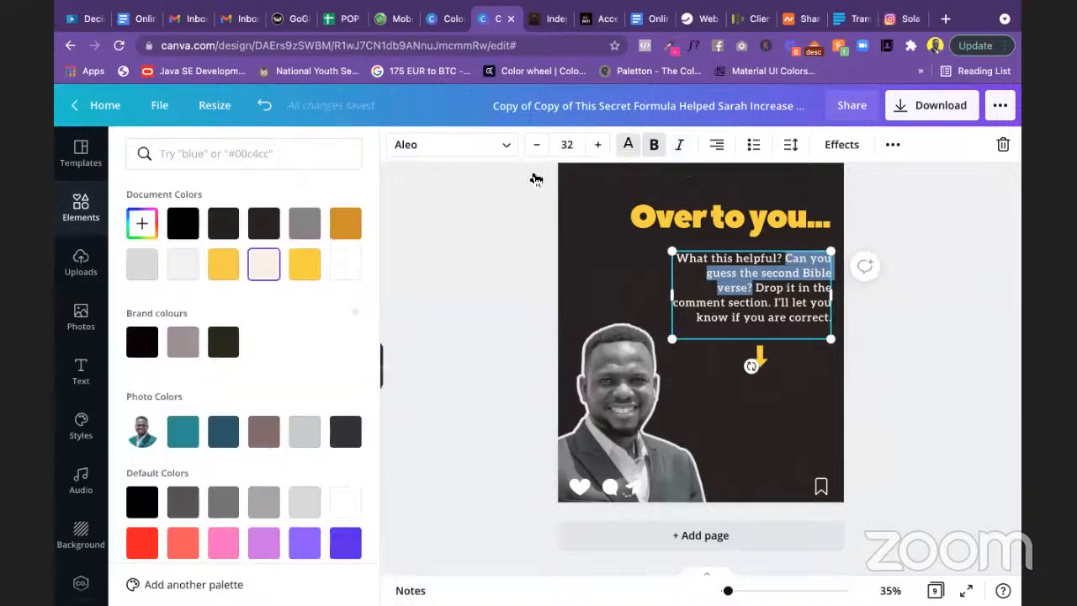
left_click(312, 266)
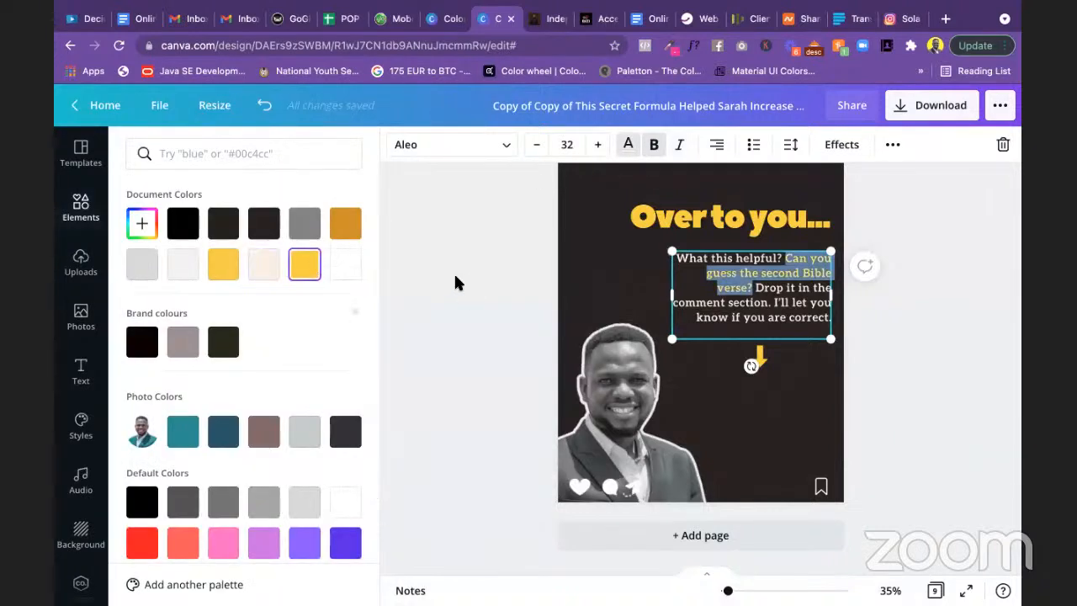
left_click(457, 282)
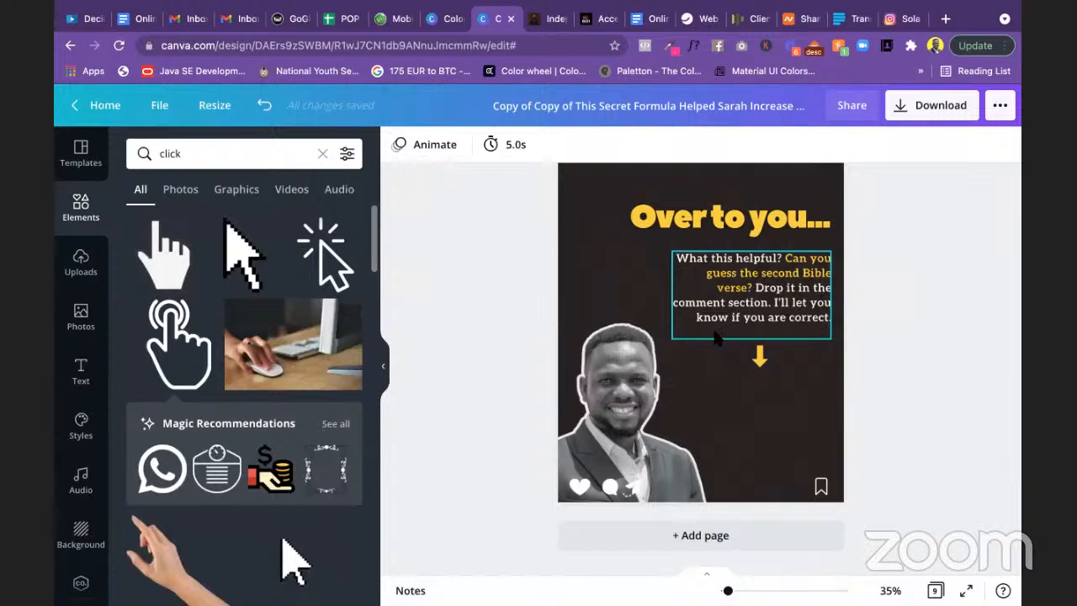
Step: Move the yellow arrow, question text and 'Over to you...' heading into a tighter stack
left_click(761, 359)
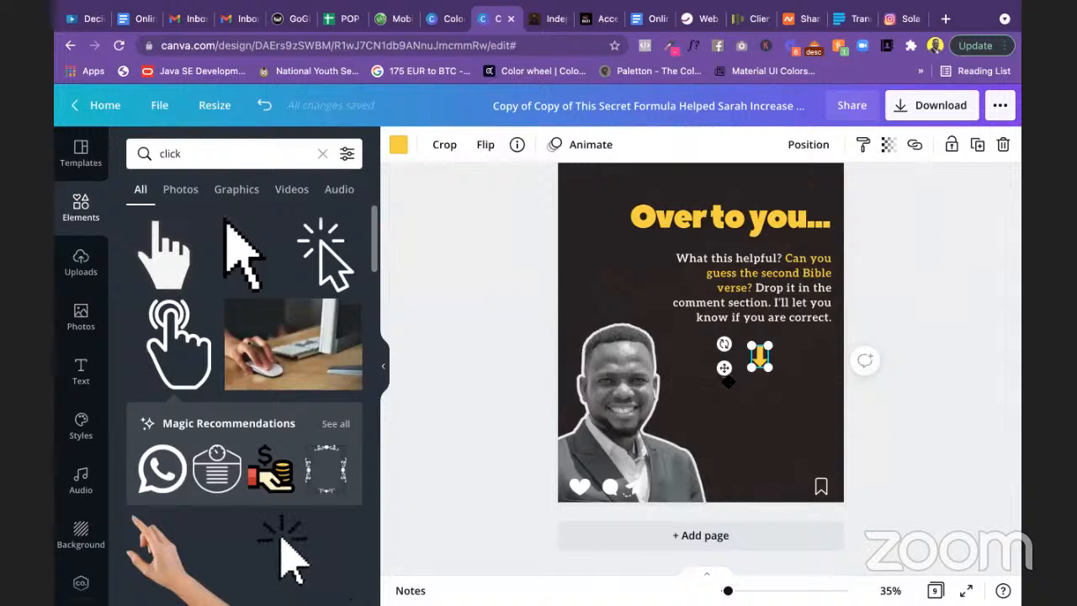
mouse_move(725, 368)
left_mouse_down()
mouse_move(724, 355)
mouse_move(723, 385)
left_mouse_up()
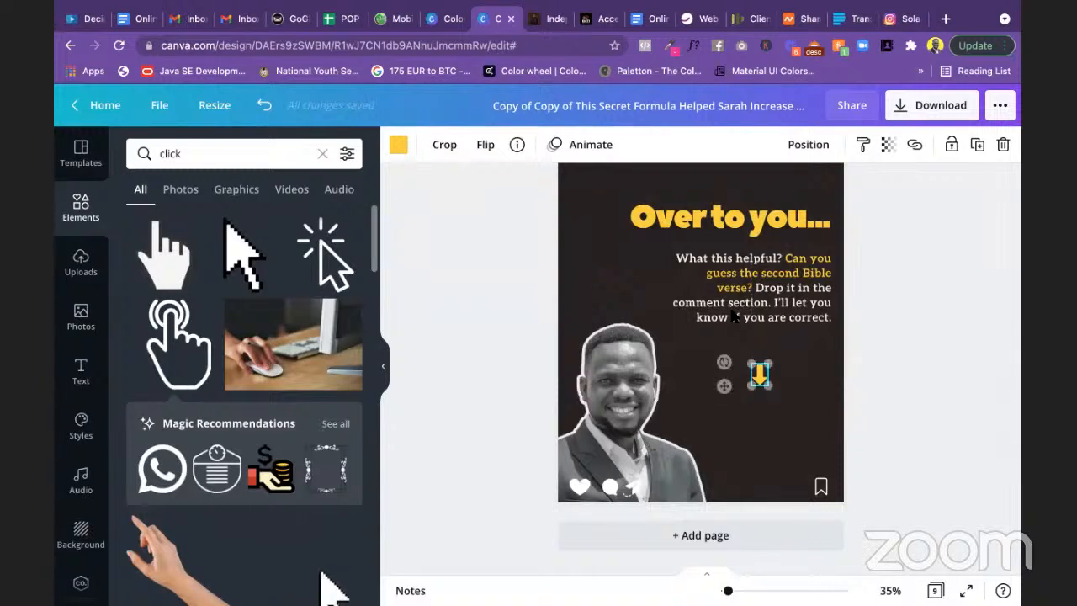
left_click(757, 300)
left_click_drag(758, 301, 757, 325)
left_click(741, 228)
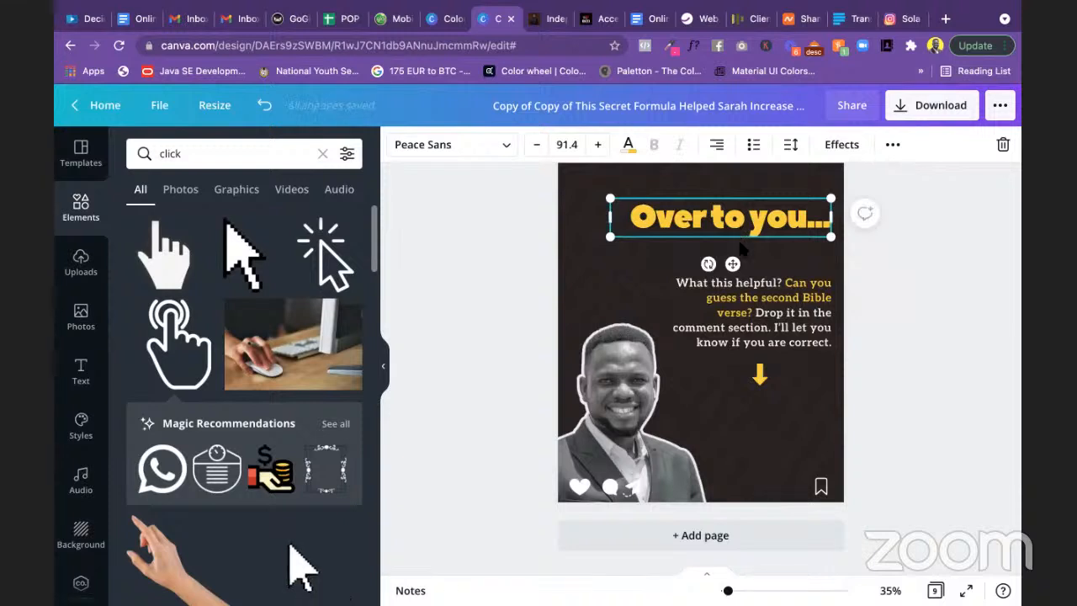
left_click_drag(741, 225, 744, 264)
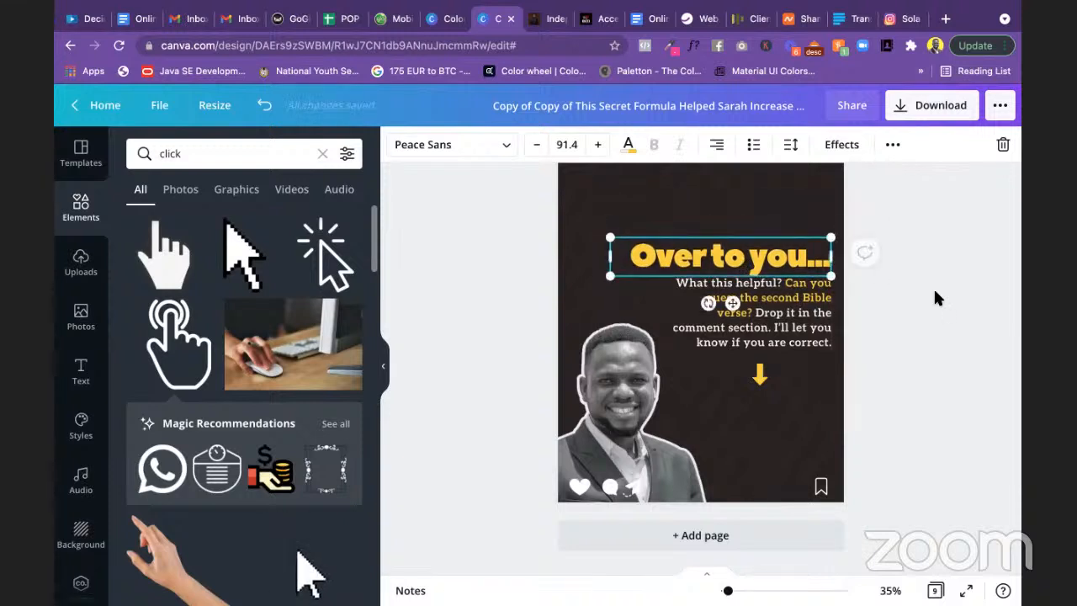
left_click(933, 286)
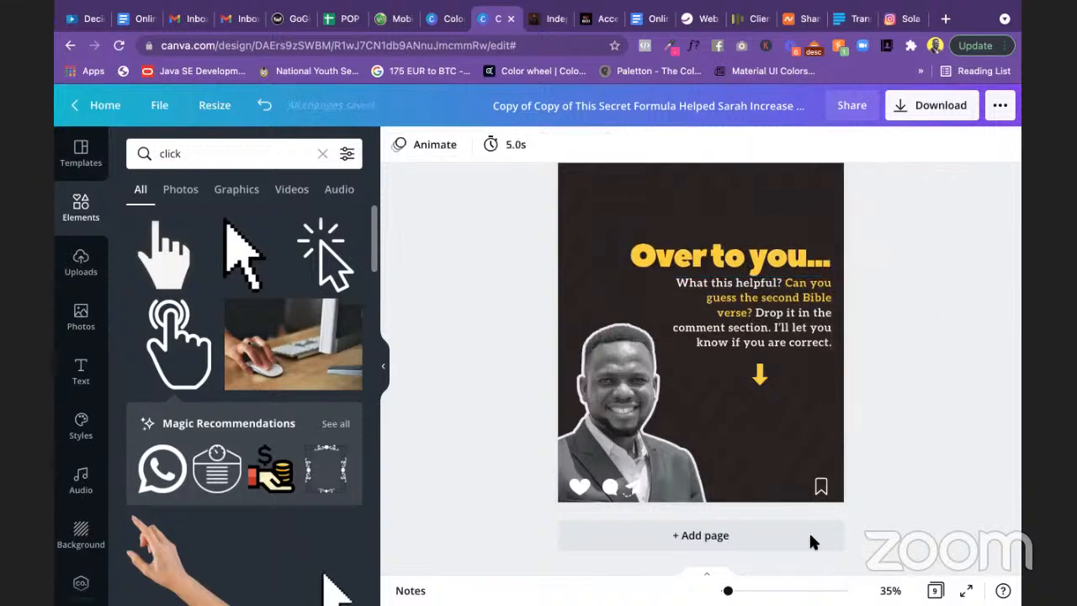
Step: Zoom out to thumbnails of all nine slides and check the Download panel without downloading
left_click_drag(728, 590, 721, 591)
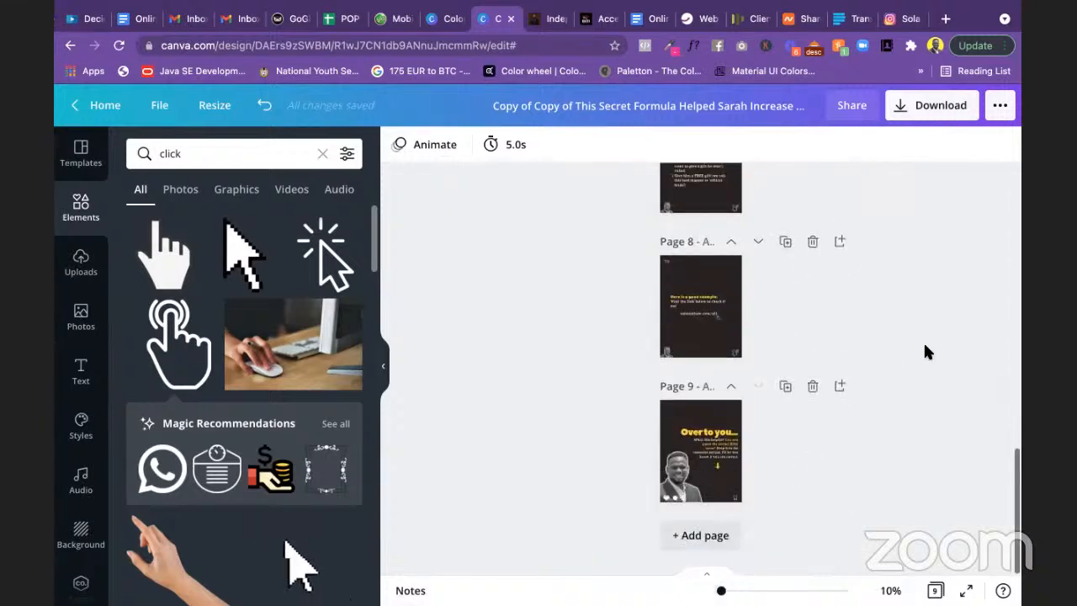
scroll(924, 351, "up", 10)
scroll(922, 341, "up", 5)
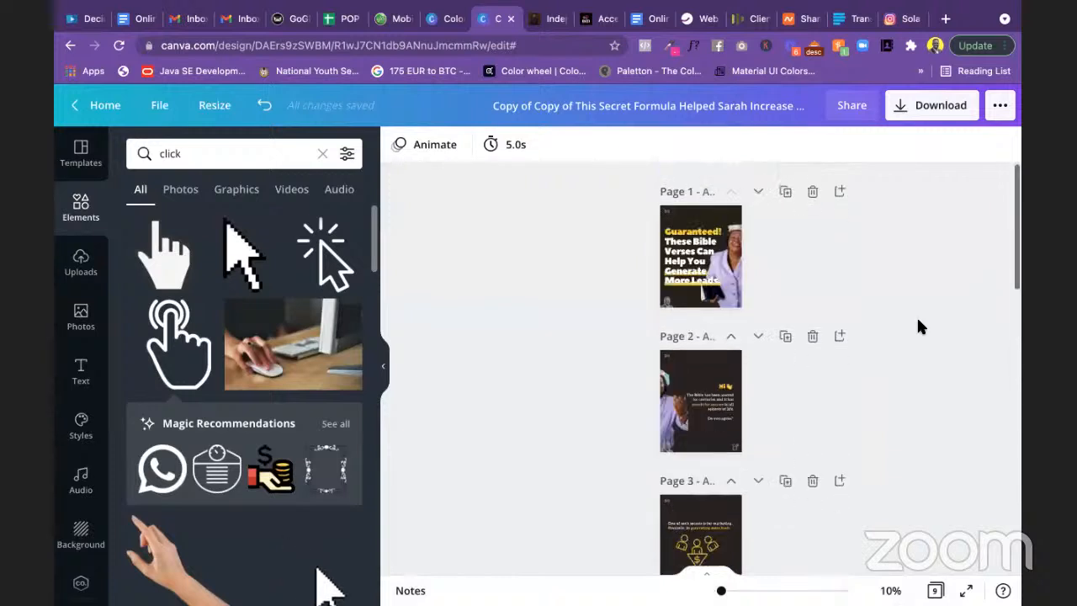
left_click(941, 107)
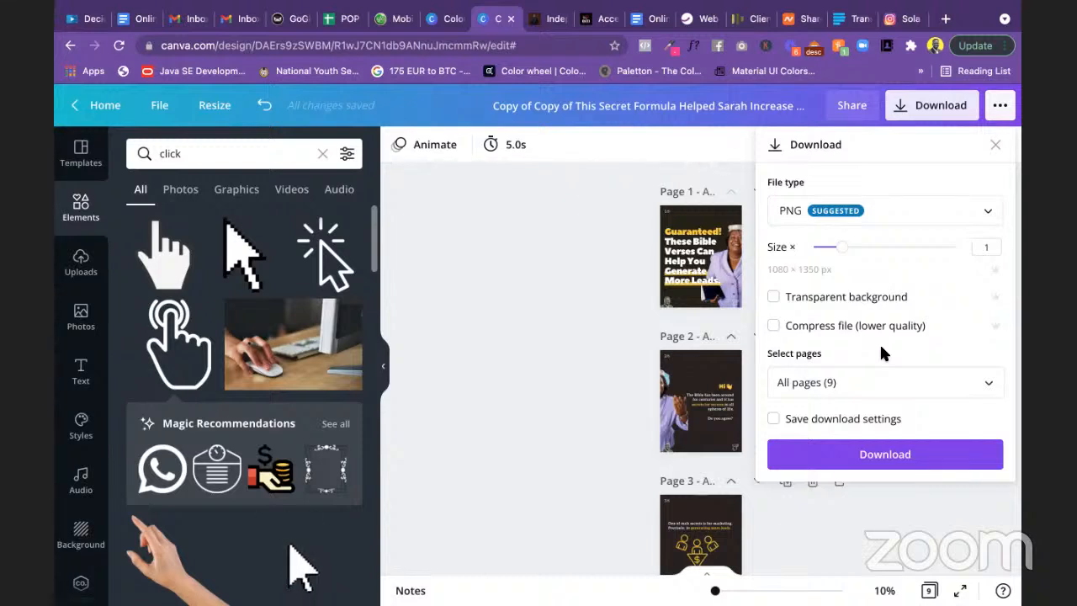
left_click(994, 147)
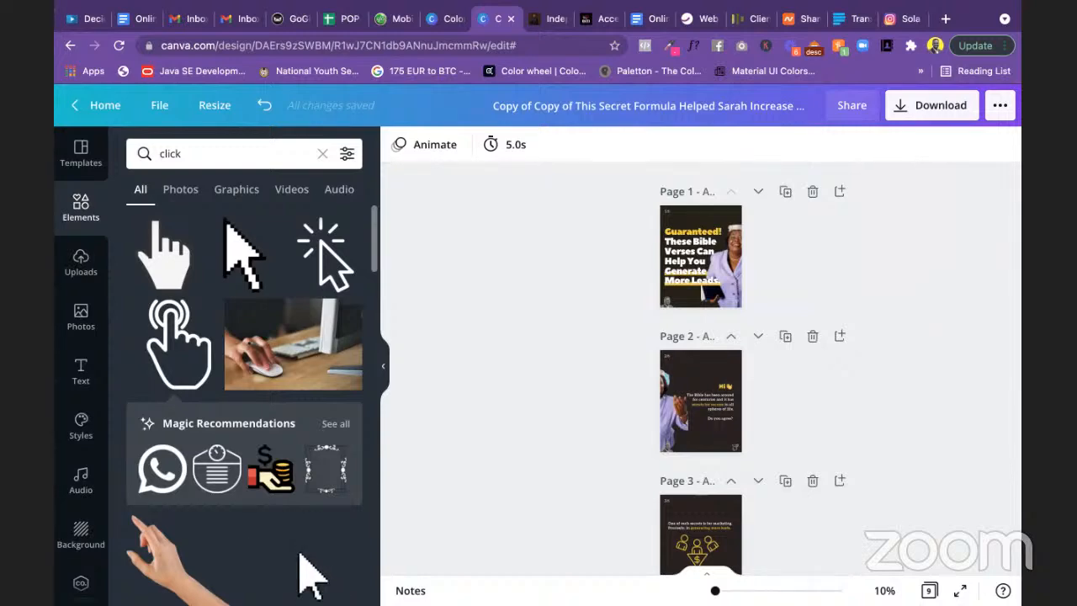
Step: Zoom back in, return to the first slide and select its 1/6 counter
mouse_move(714, 590)
left_mouse_down()
mouse_move(731, 589)
mouse_move(721, 590)
left_mouse_up()
scroll(858, 378, "up", 8)
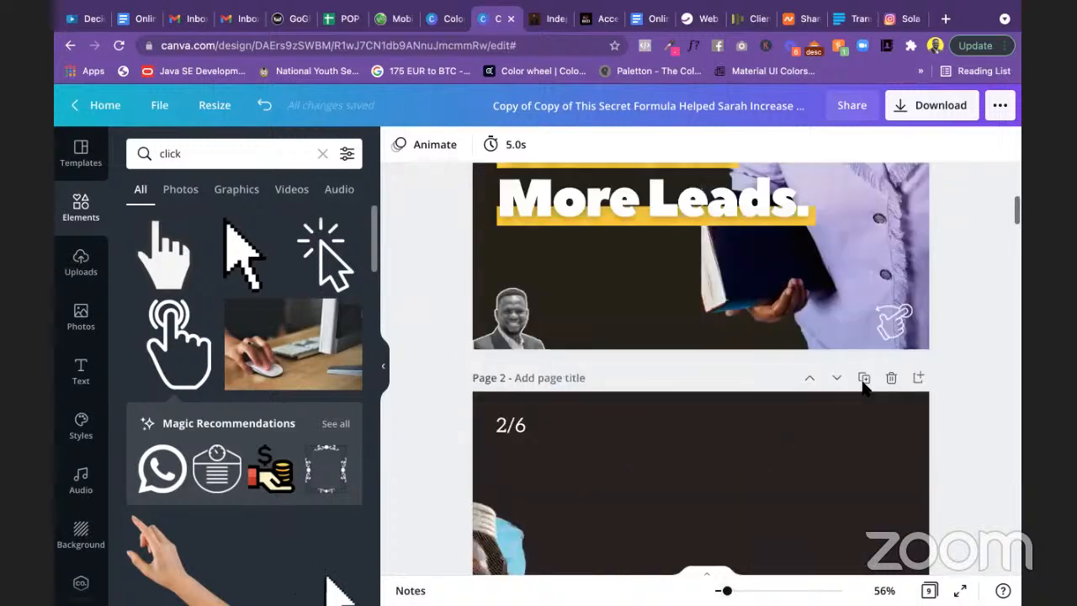
scroll(807, 530, "up", 4)
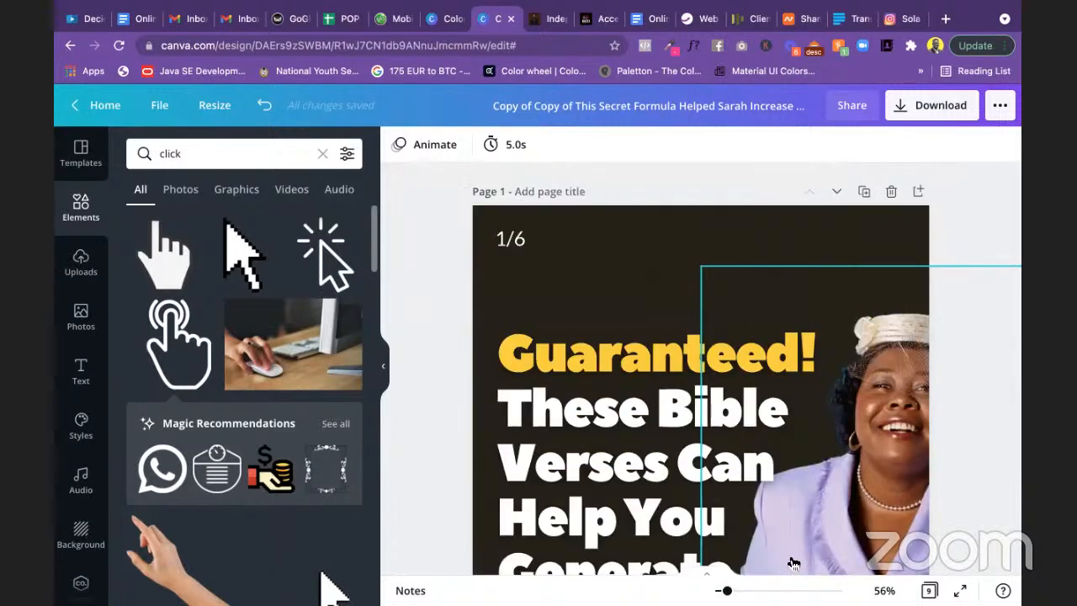
left_click_drag(726, 591, 723, 591)
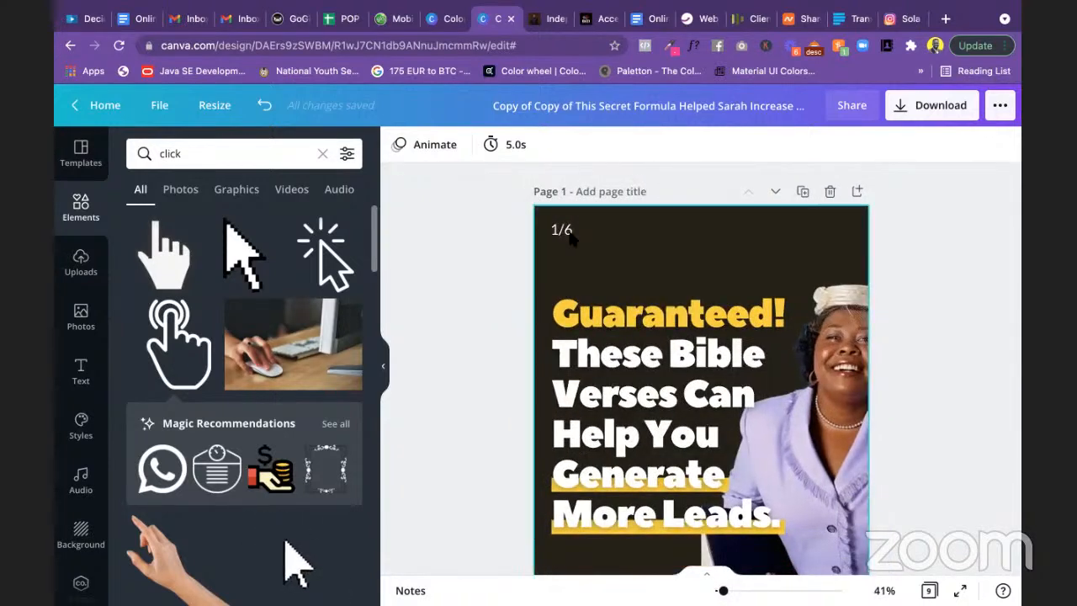
scroll(972, 345, "down", 15)
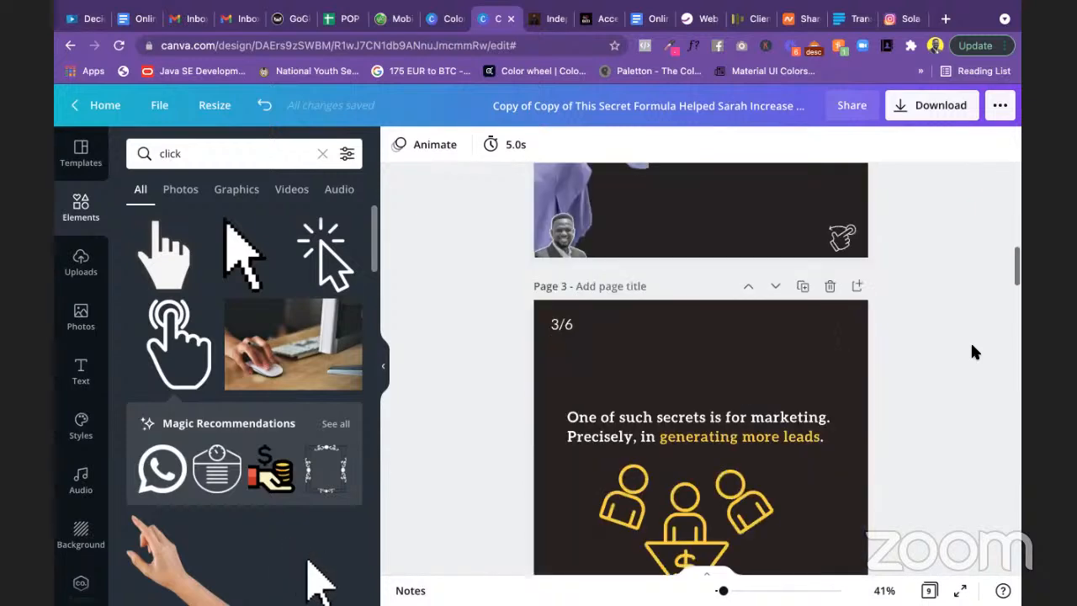
scroll(970, 352, "down", 5)
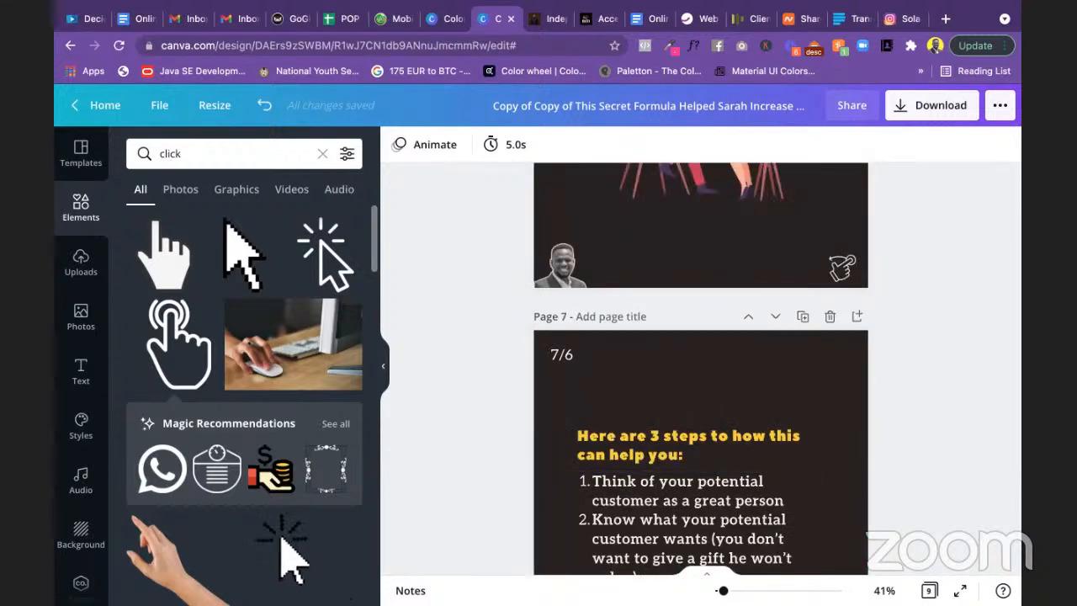
left_click(728, 590)
left_click_drag(728, 589, 714, 590)
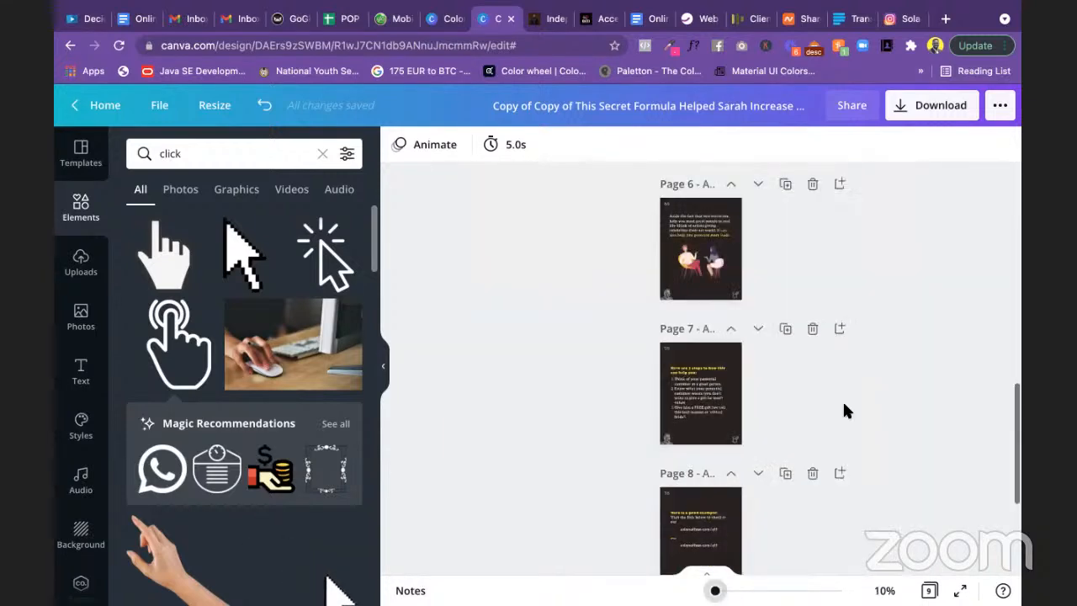
scroll(843, 399, "down", 5)
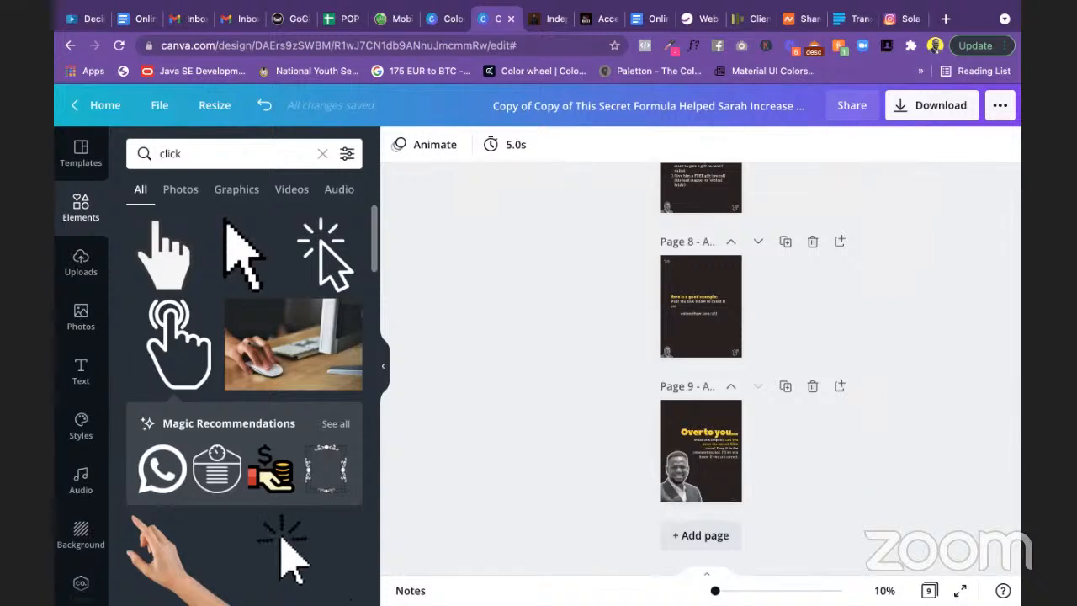
scroll(702, 272, "up", 5, "ctrl")
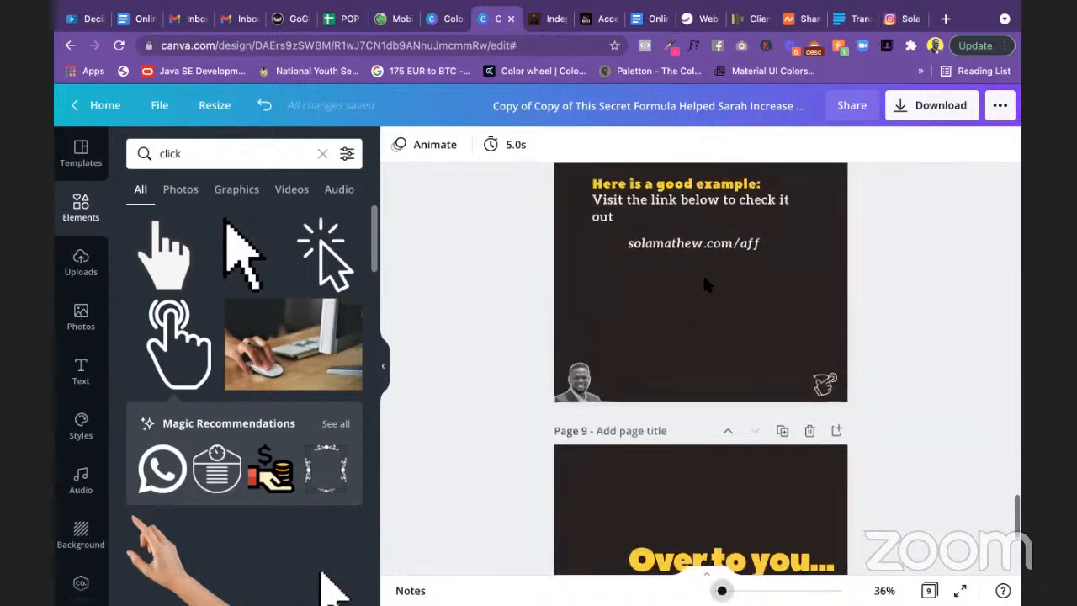
scroll(793, 208, "up", 4, "ctrl")
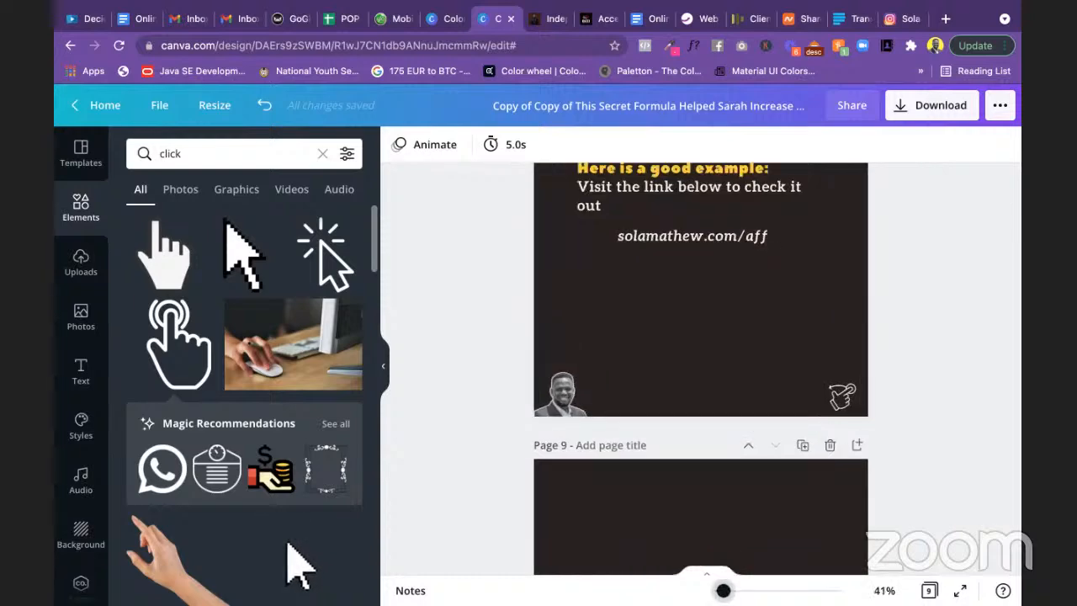
left_click_drag(726, 591, 726, 590)
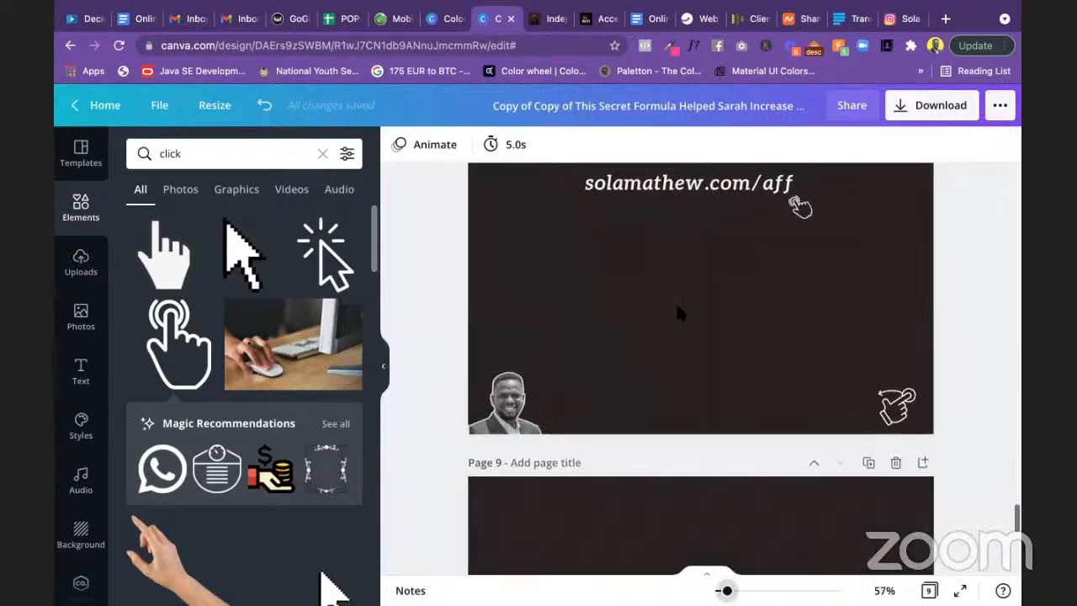
scroll(677, 306, "up", 10)
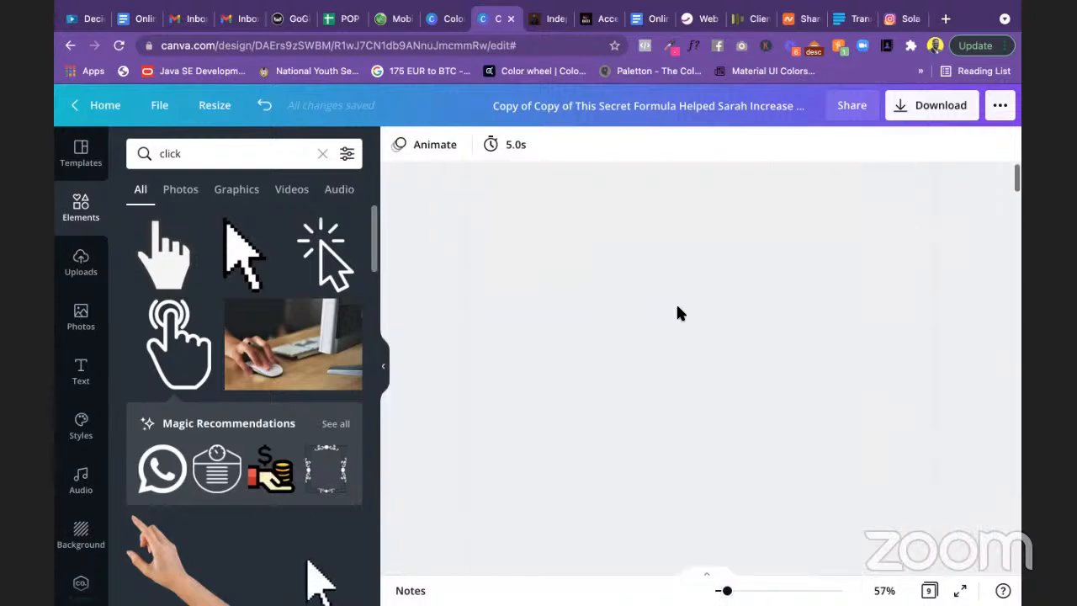
left_click(517, 241)
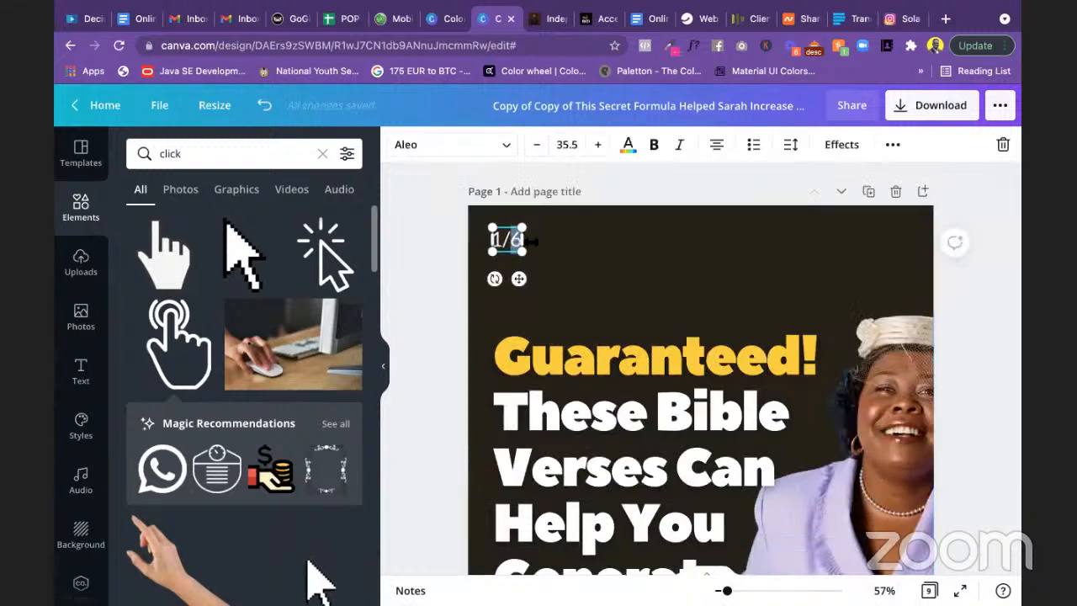
Step: Change the counters on slides 1 and 2 to 1/9 and 2/9
type("9")
left_click(428, 305)
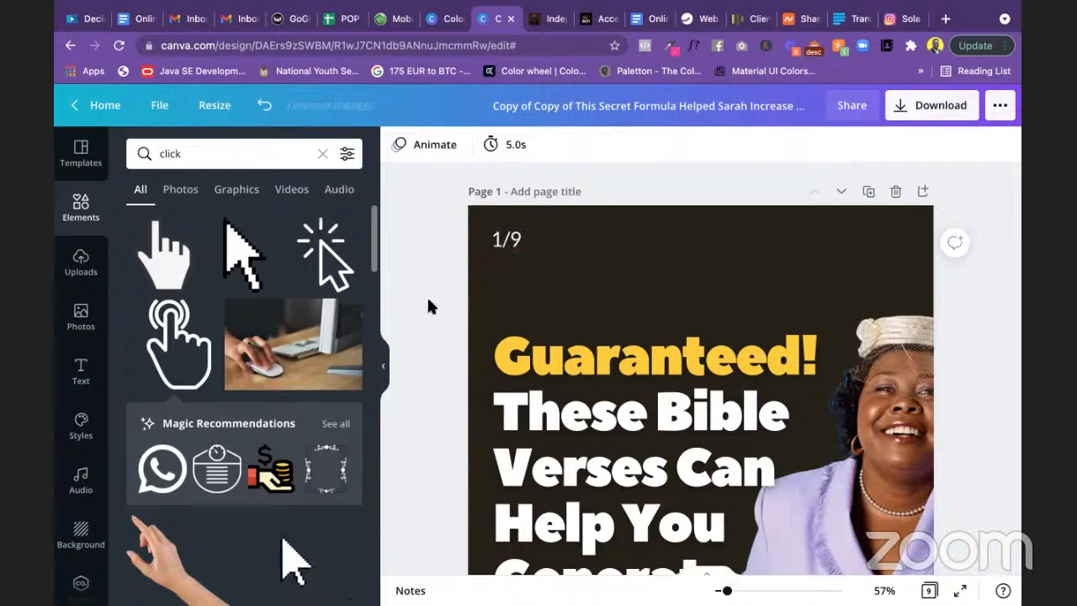
scroll(503, 347, "down", 5)
scroll(504, 347, "down", 3)
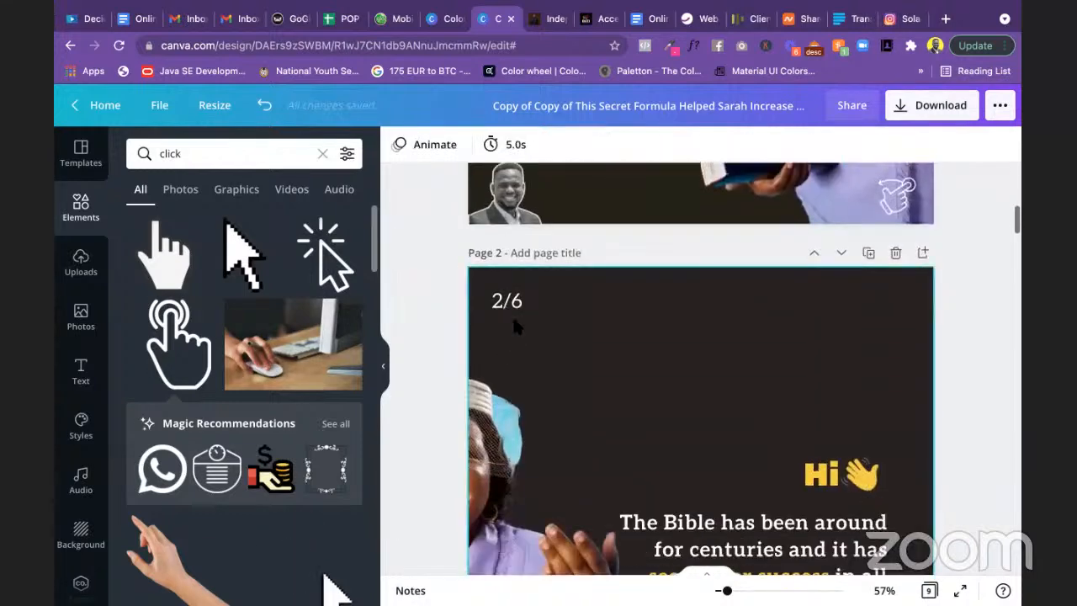
left_click(512, 301)
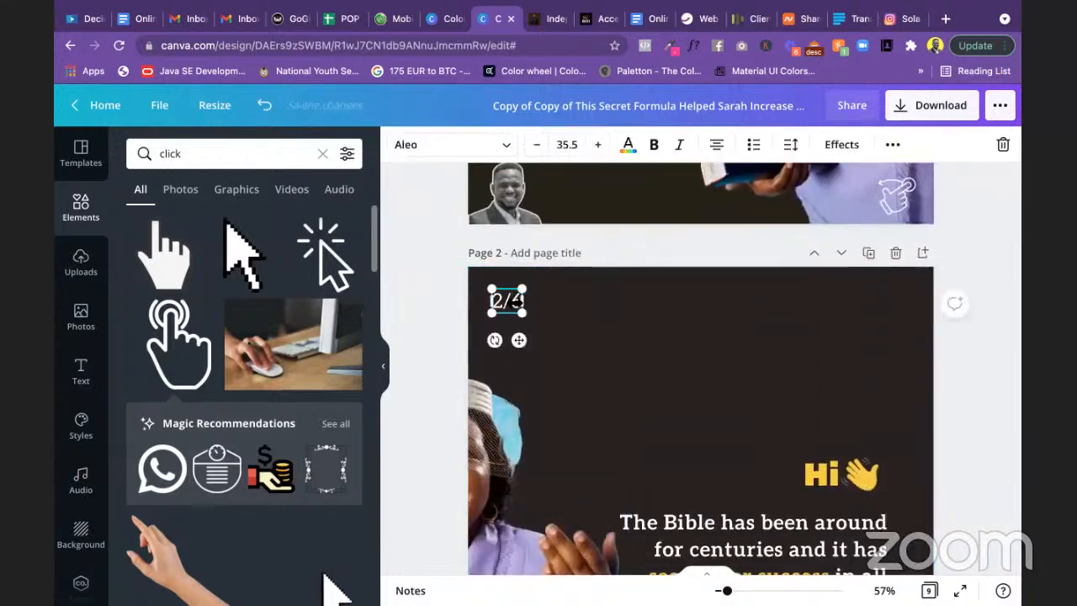
left_click(516, 302)
key("BackSpace")
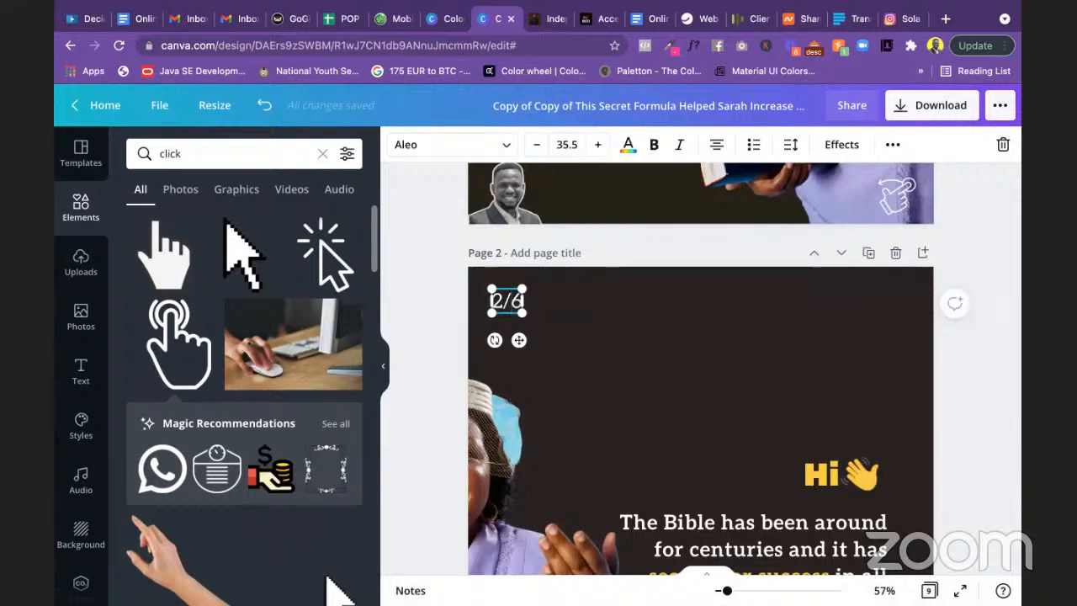
type("9")
left_click(440, 299)
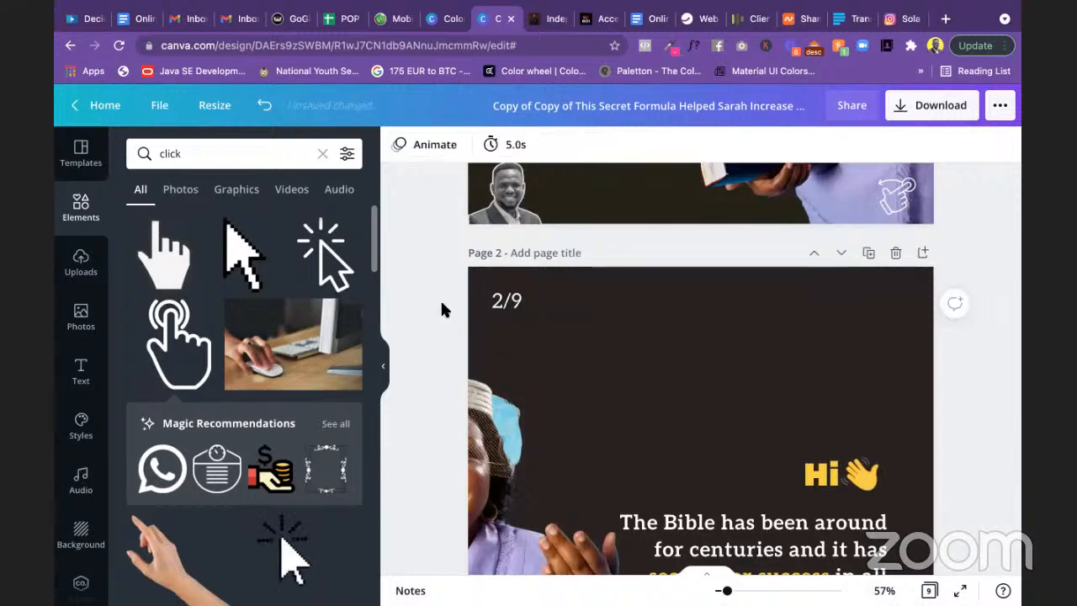
Step: Change slide 3's counter from 3/6 to 3/9
scroll(440, 299, "down", 5)
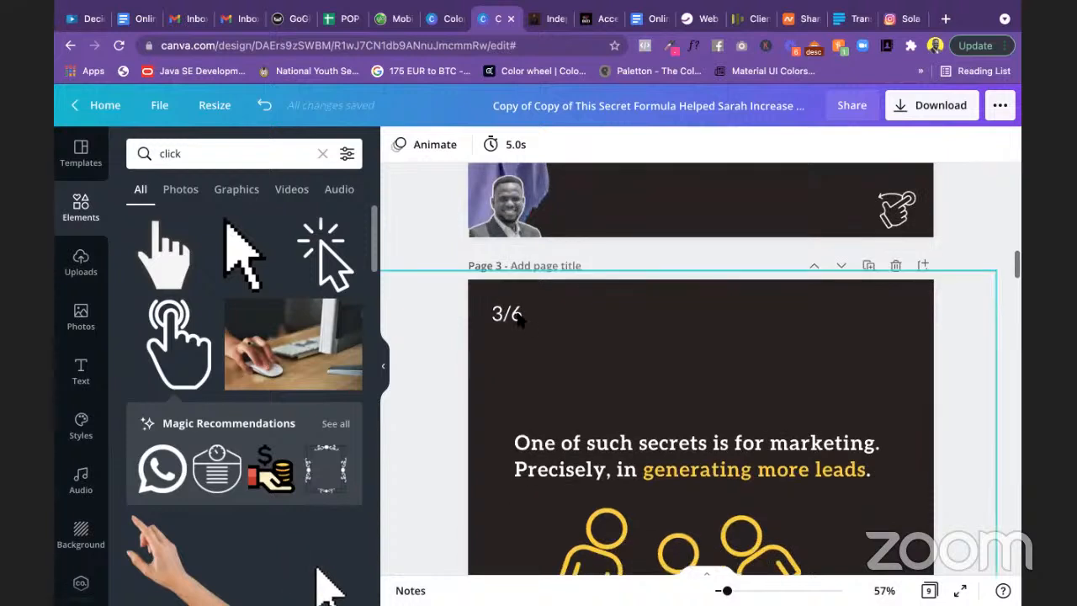
left_click(517, 313)
left_click(519, 314)
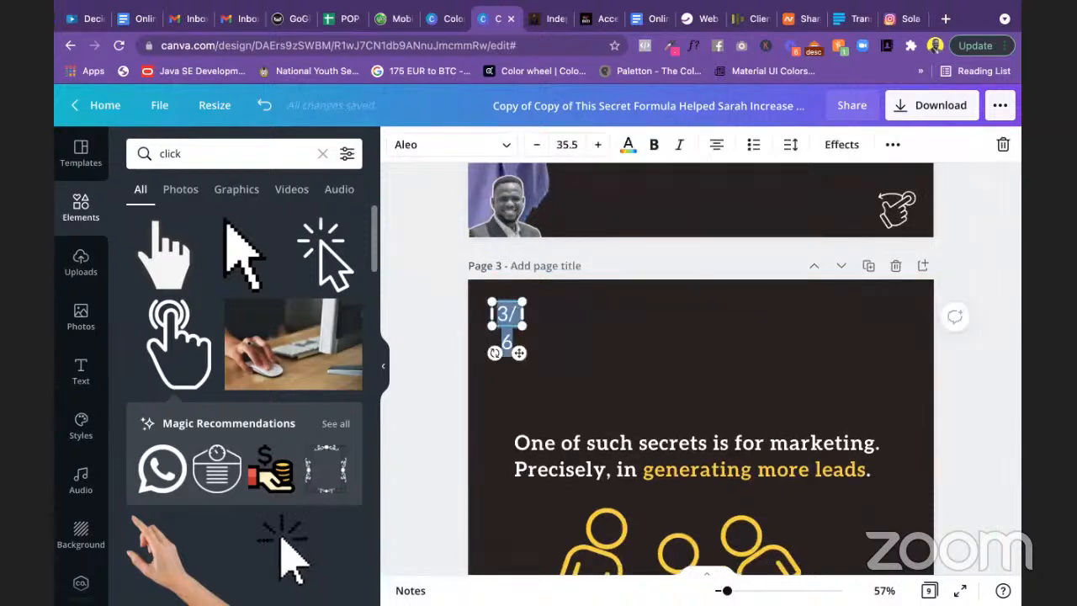
left_click(520, 314)
key("BackSpace")
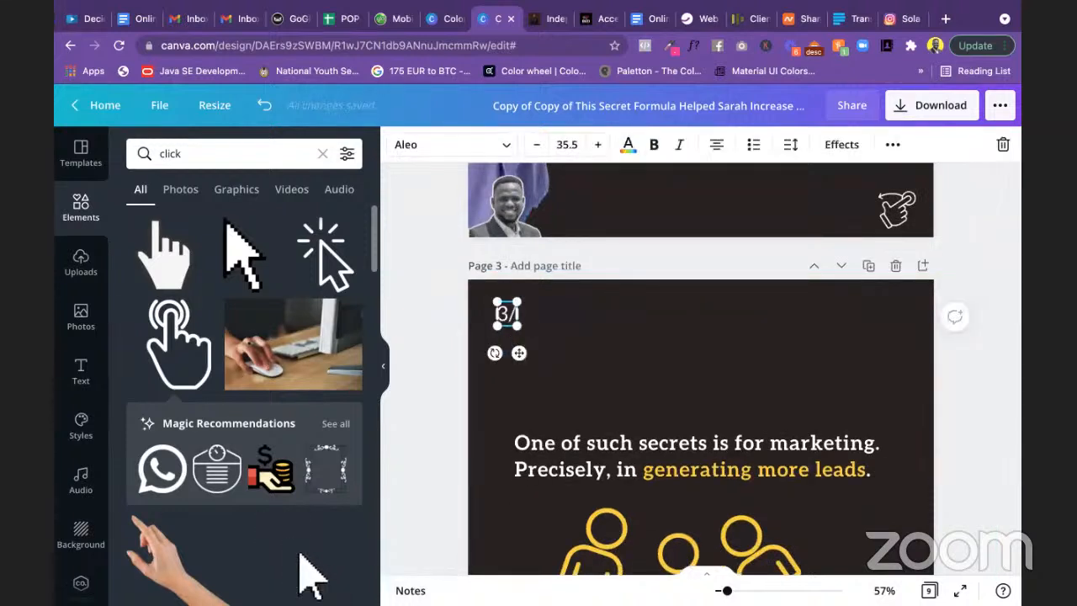
type("9")
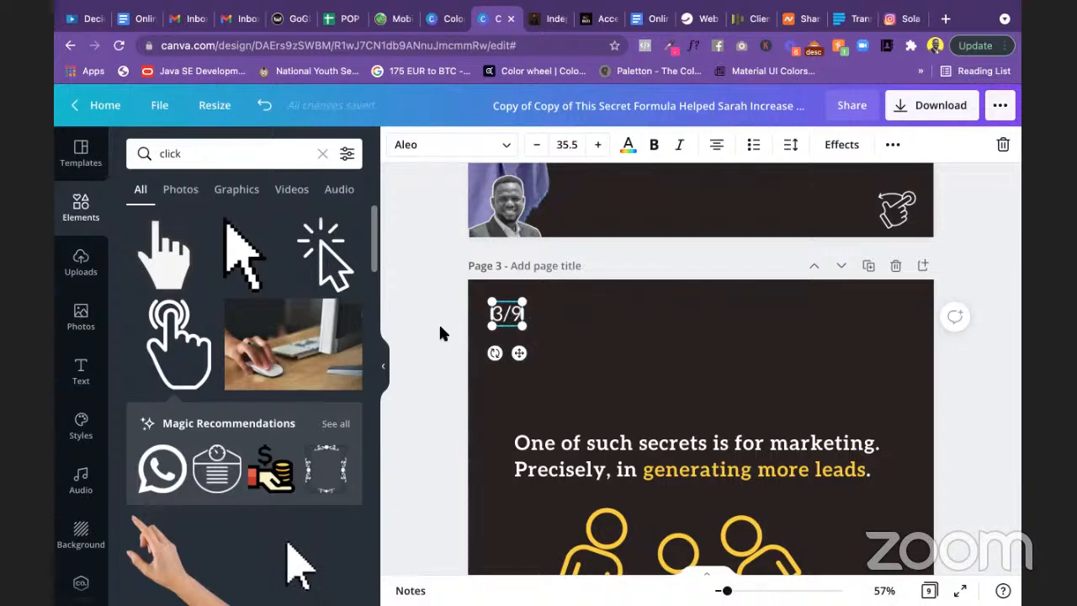
left_click(440, 328)
Step: Change the counters on slides 4 and 5 to 4/9 and 5/9
scroll(439, 328, "down", 6)
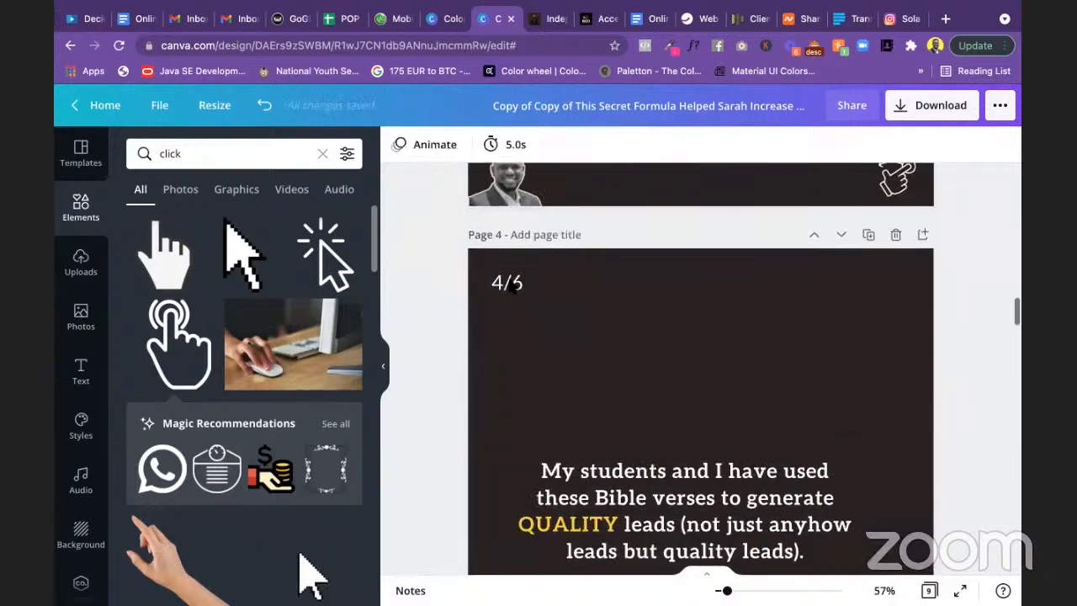
left_click(511, 286)
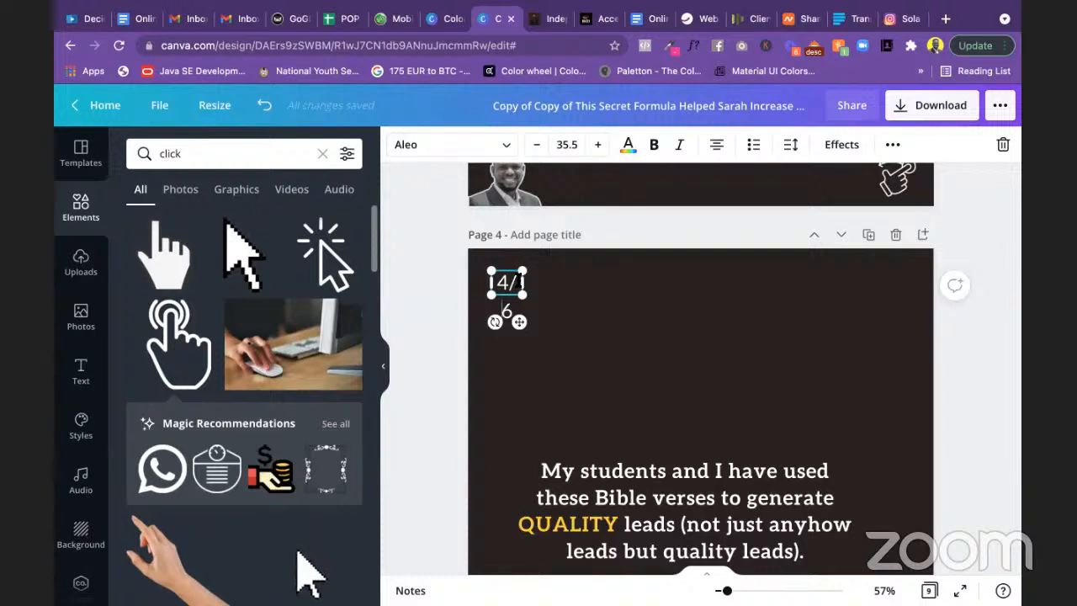
key("BackSpace")
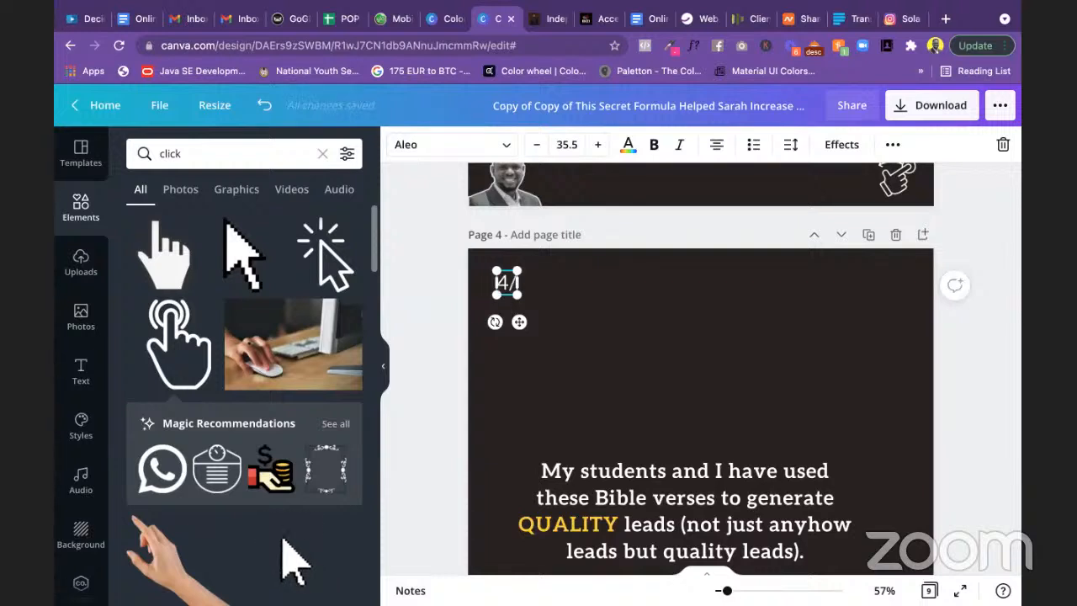
type("9")
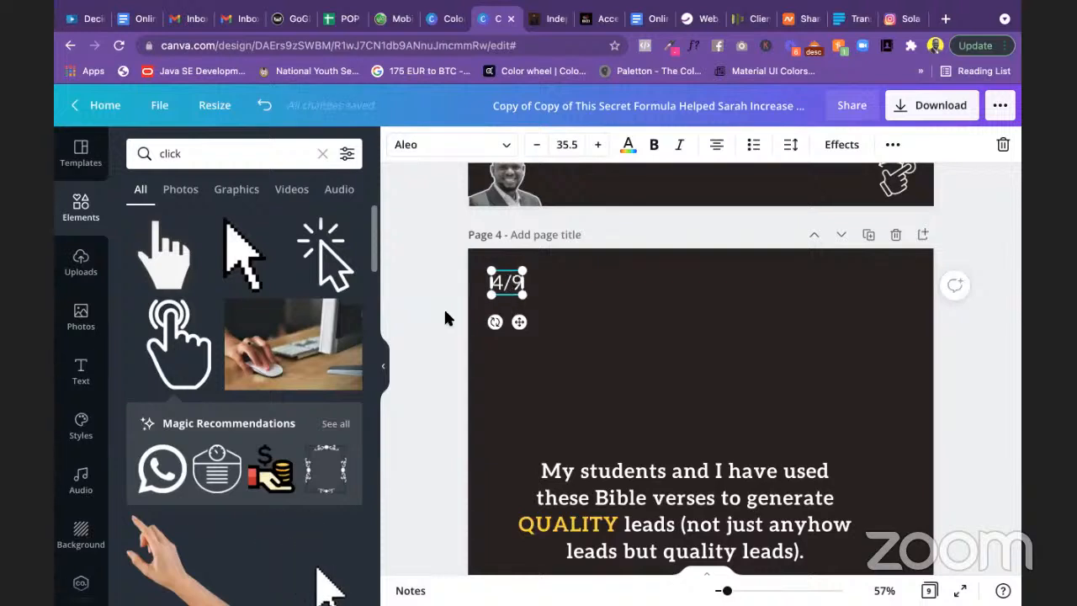
left_click(444, 307)
scroll(443, 307, "down", 3)
scroll(443, 307, "down", 5)
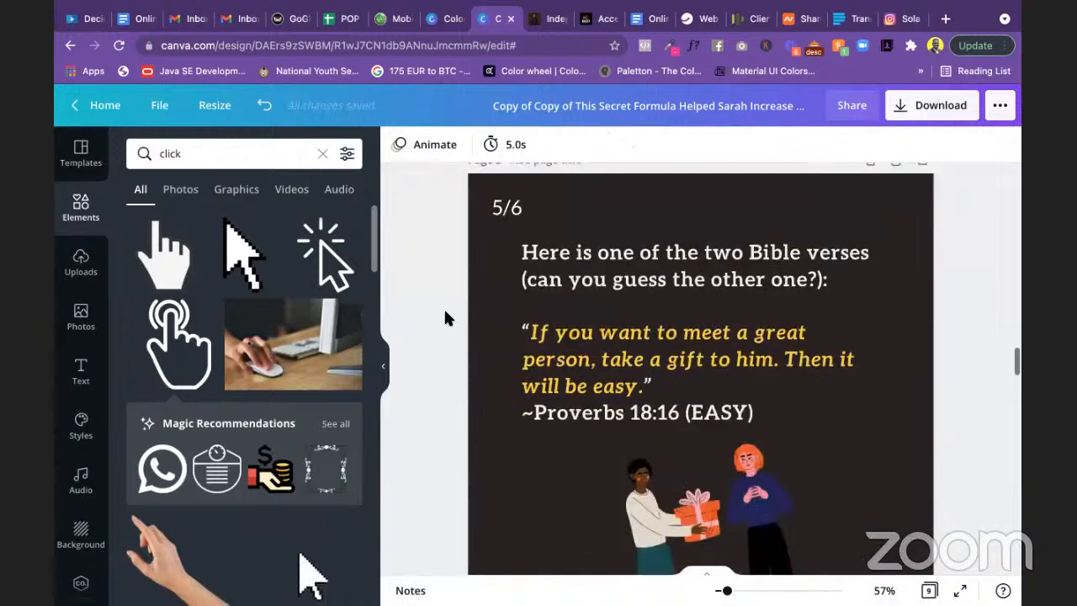
left_click(515, 199)
left_click(518, 200)
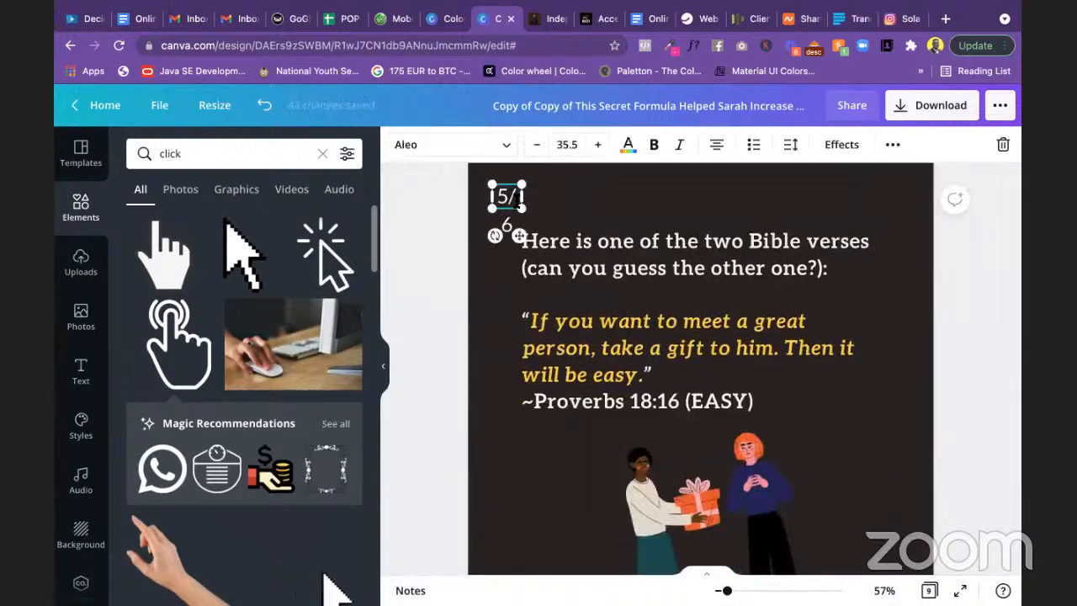
key("Delete")
type("9")
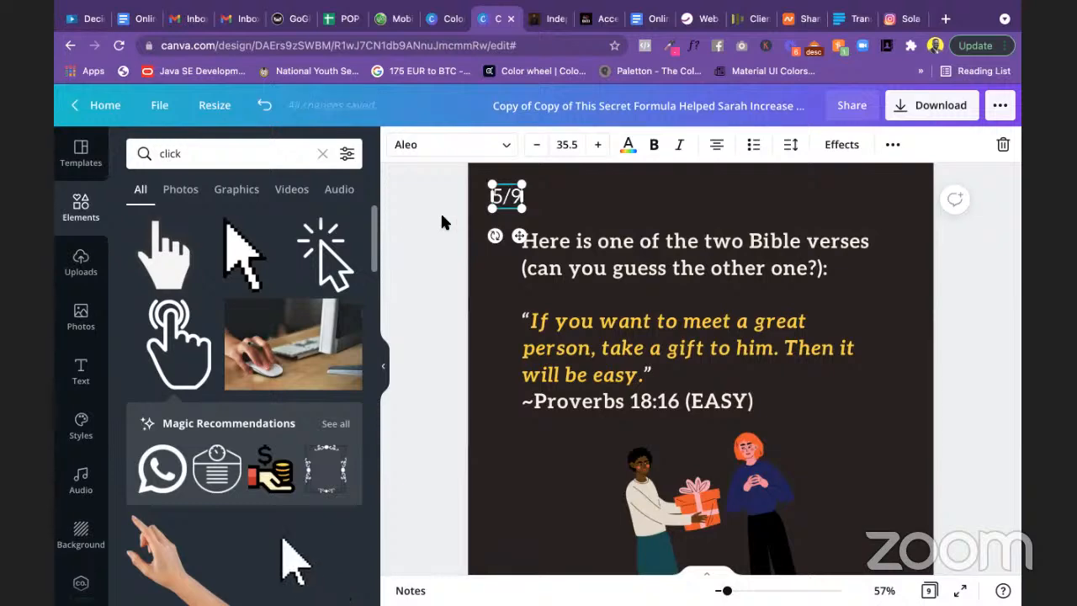
left_click(441, 215)
Step: Change the counters on slides 6 and 7 to 6/9 and 7/9
scroll(454, 267, "down", 5)
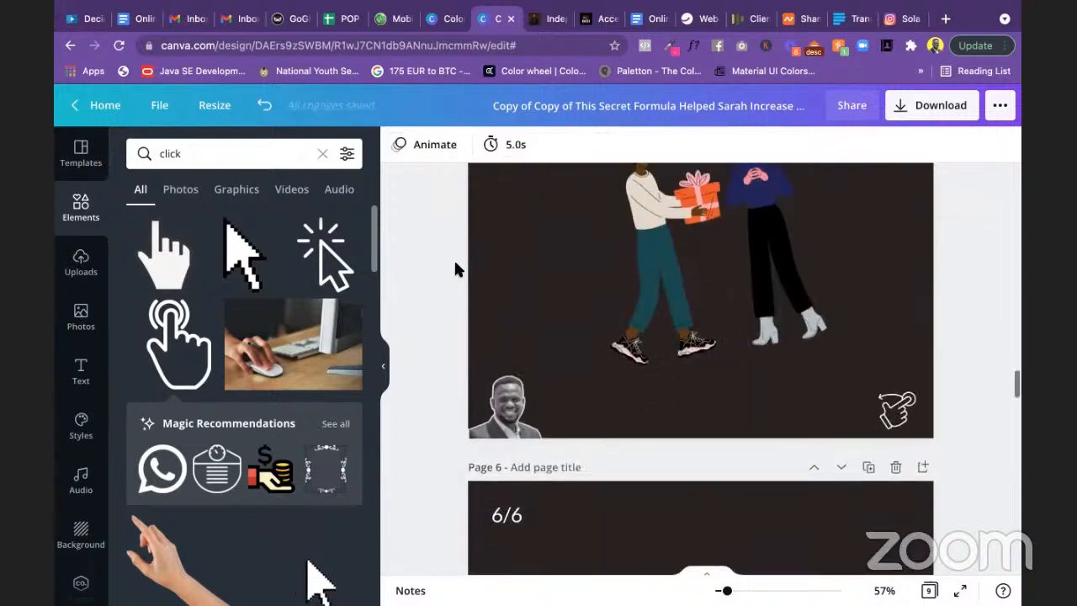
scroll(454, 267, "down", 1)
left_click(518, 283)
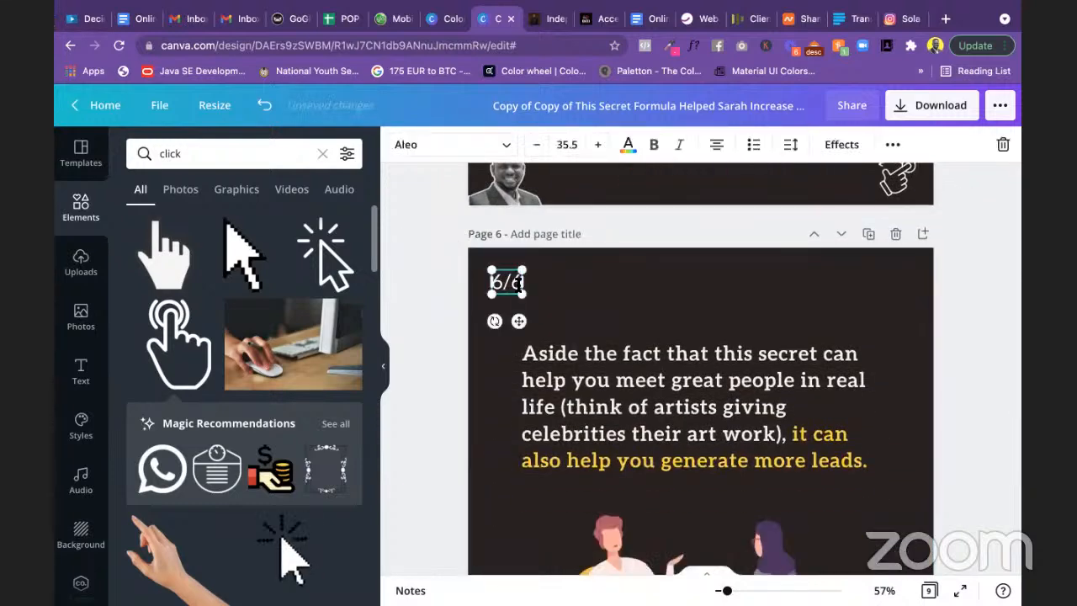
key("BackSpace")
type("9")
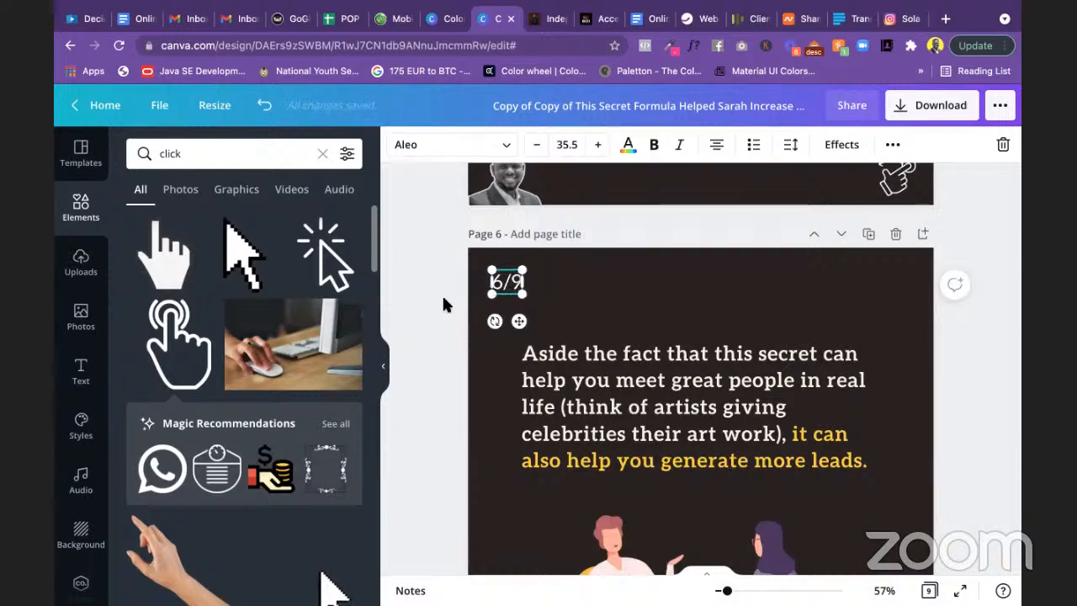
left_click(444, 297)
scroll(444, 300, "down", 5)
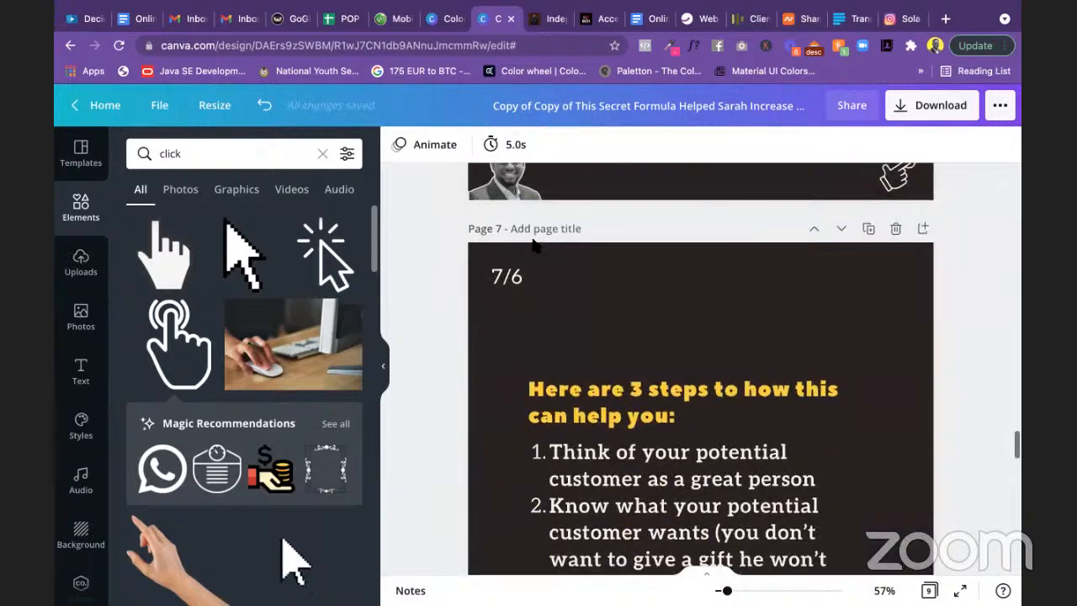
left_click(521, 280)
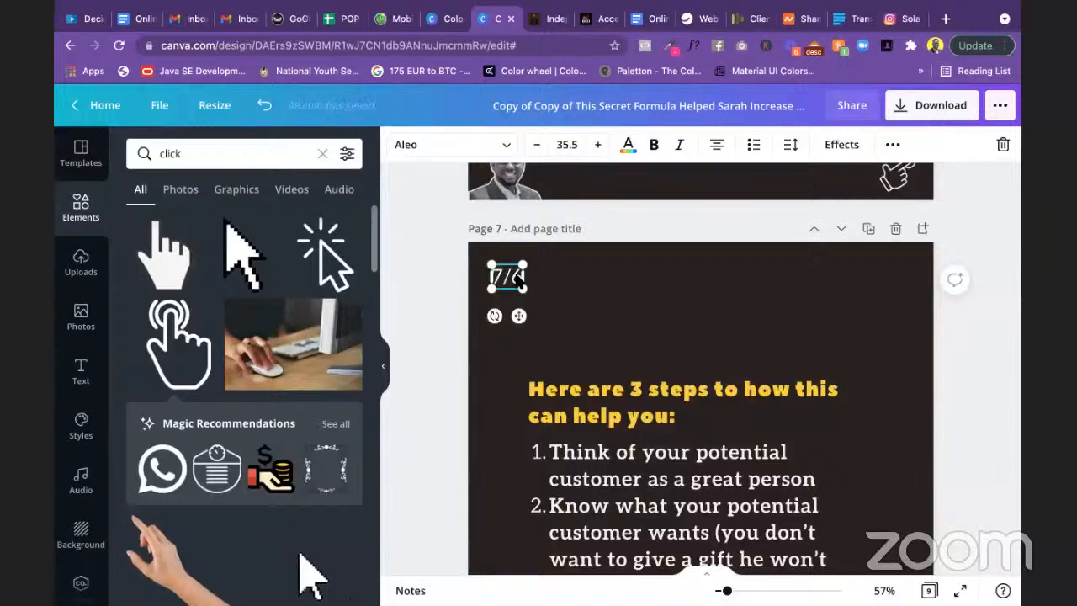
key("BackSpace")
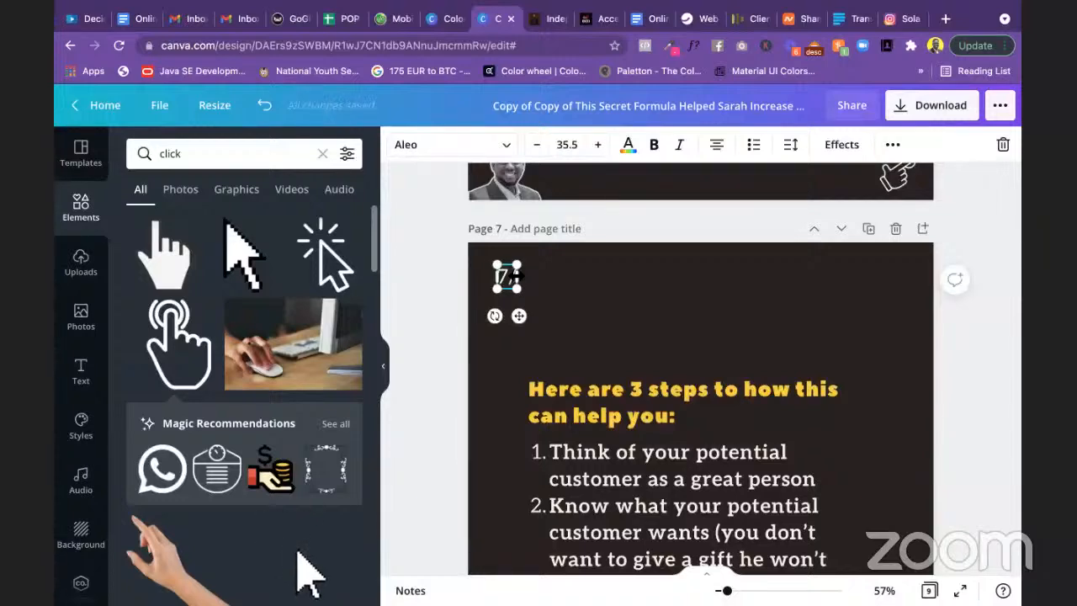
type("9")
Step: Correct slide 8's counter from 7/6 to 8/9
scroll(424, 303, "down", 10)
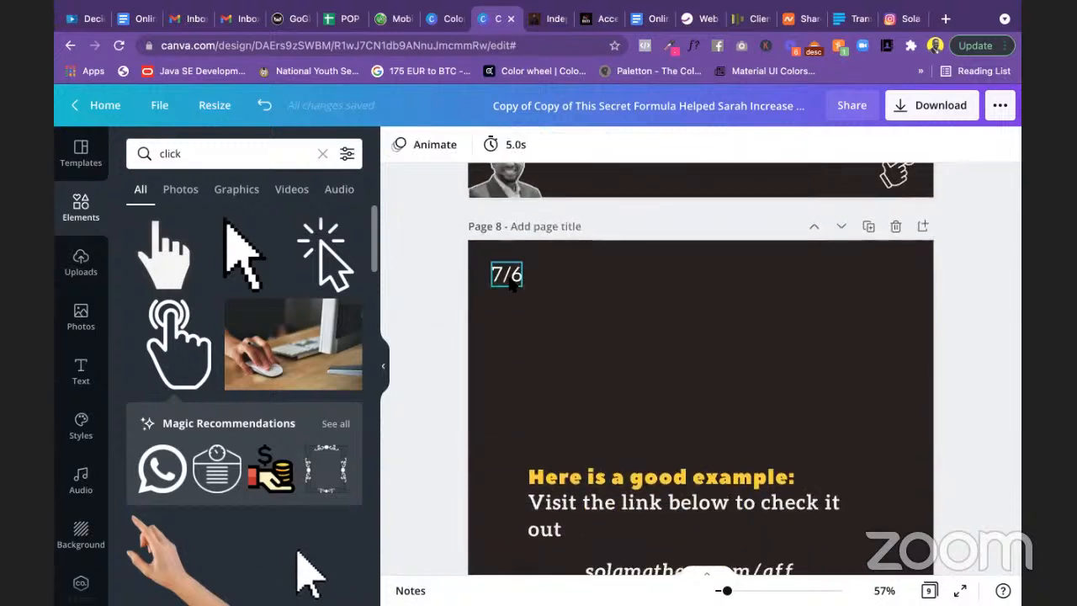
left_click(509, 278)
key("BackSpace")
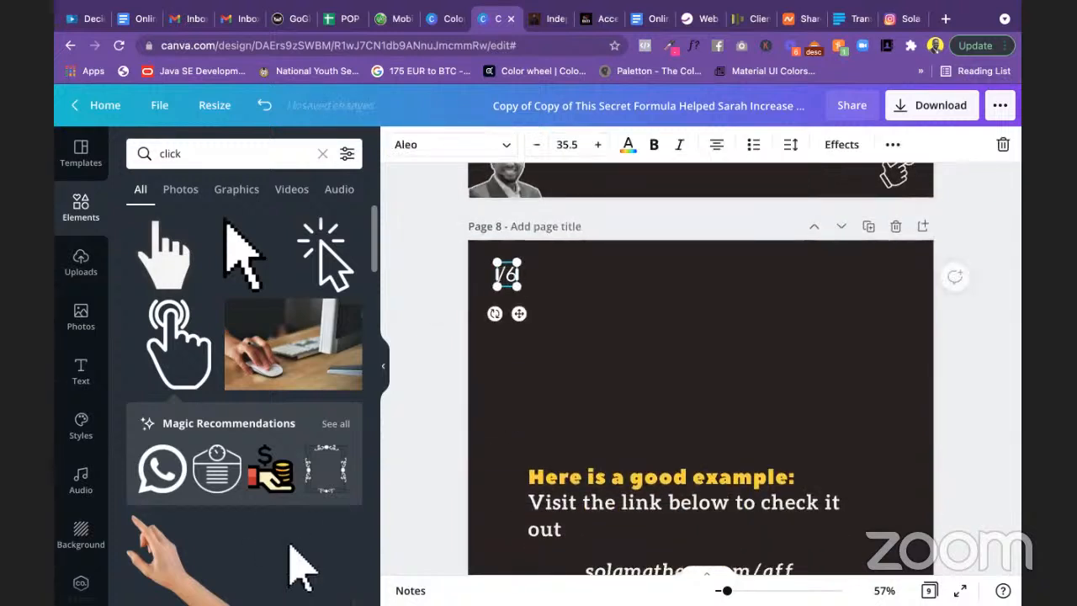
type("8")
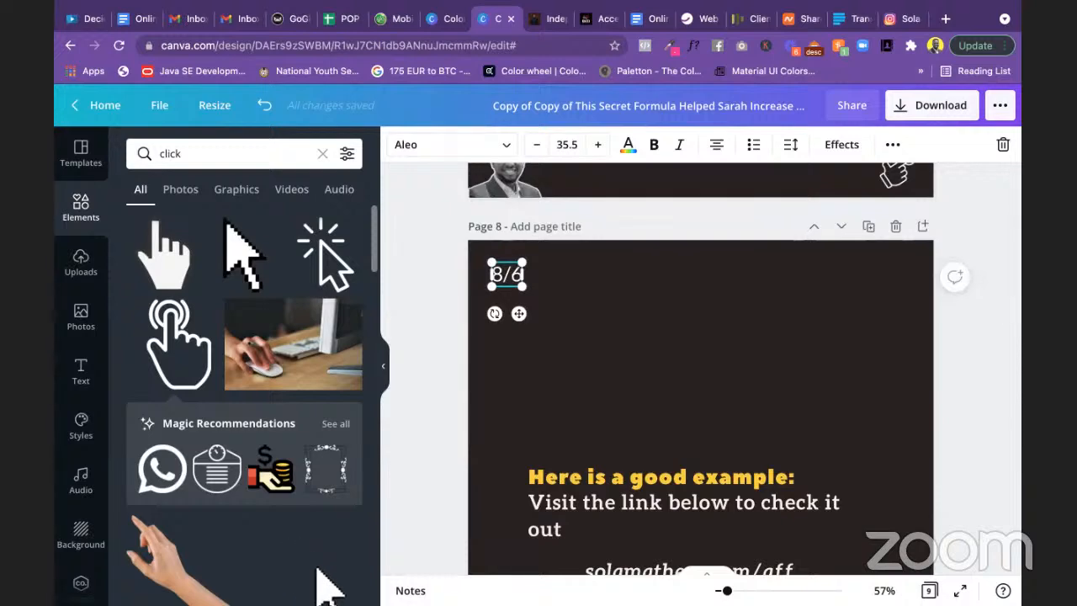
key("BackSpace")
type("9")
left_click(405, 304)
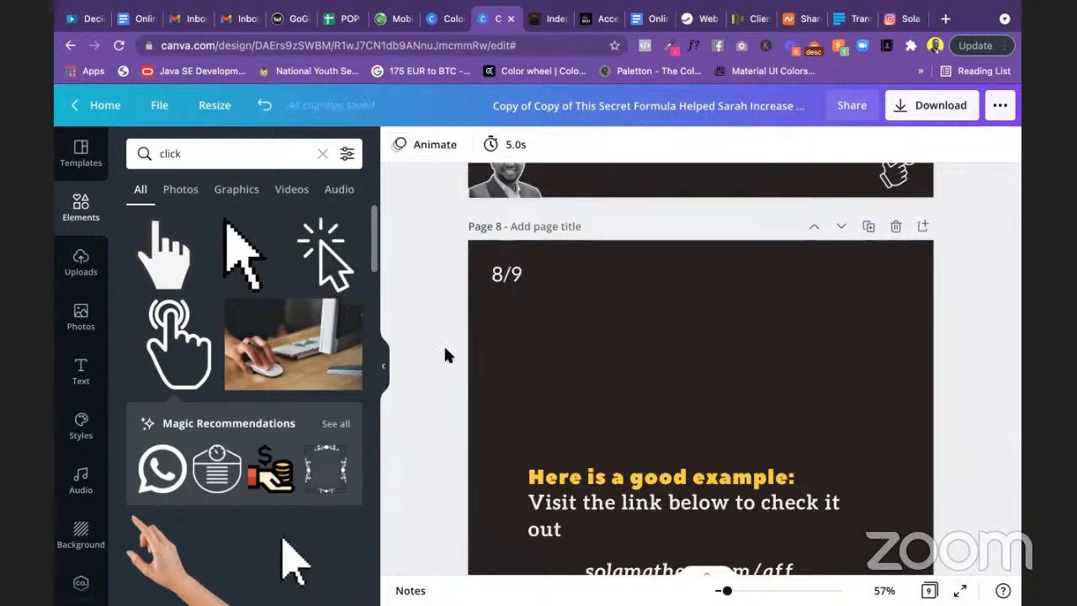
Step: Copy the 8/9 counter onto the final slide and change it to 9/9
scroll(445, 355, "down", 10)
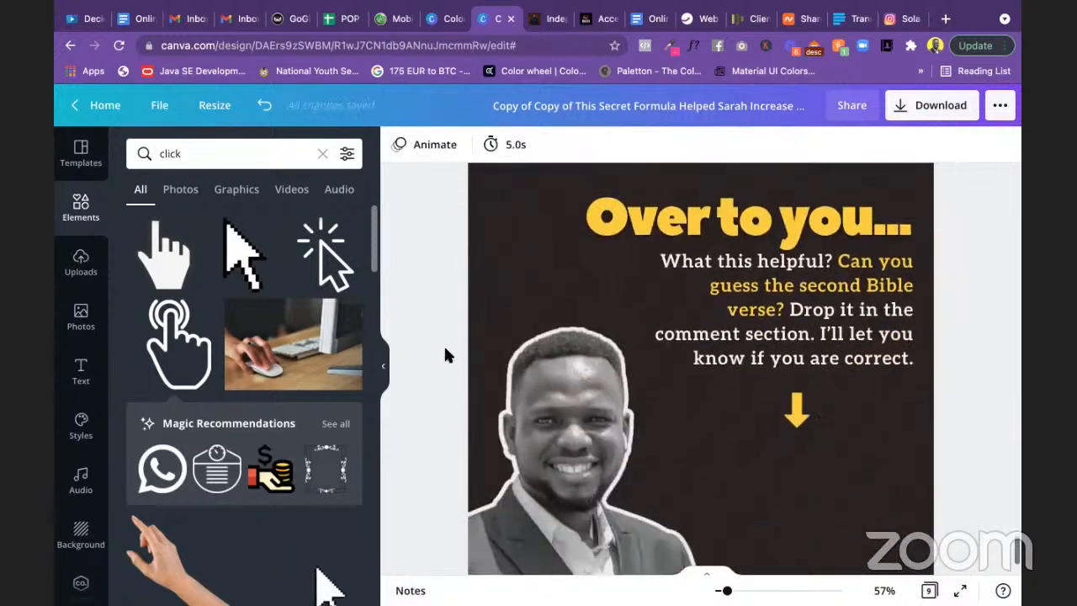
scroll(445, 355, "down", 2)
scroll(445, 355, "up", 8)
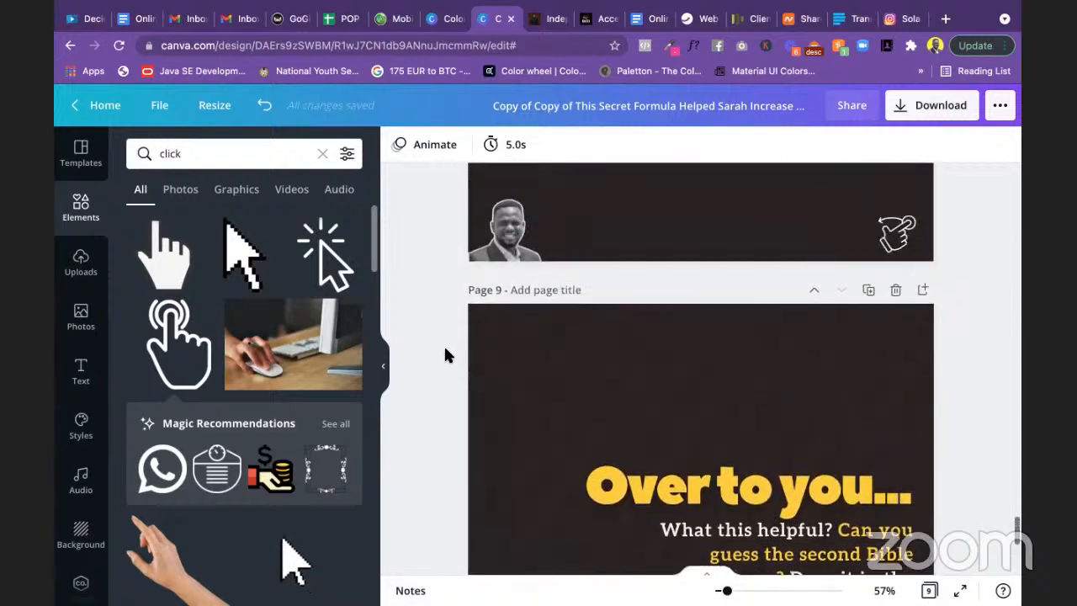
scroll(443, 344, "up", 5)
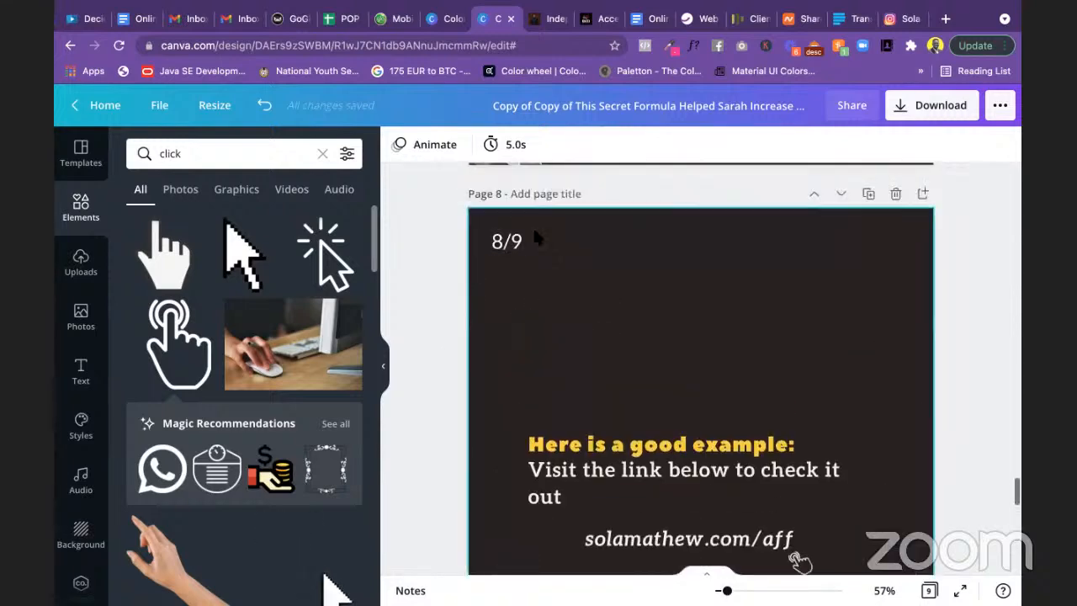
left_click(510, 240)
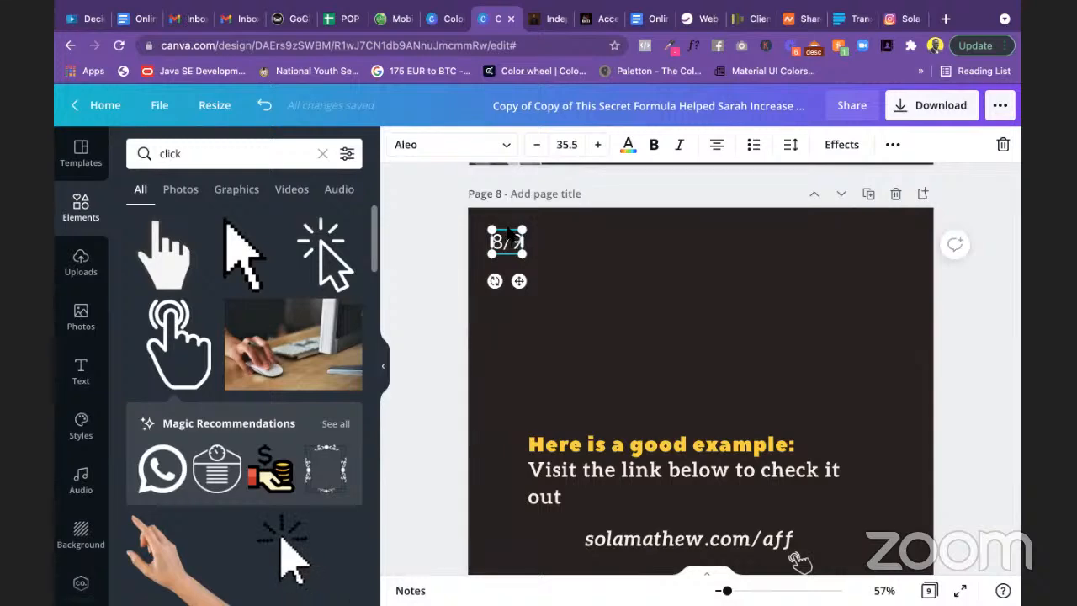
scroll(507, 232, "down", 5)
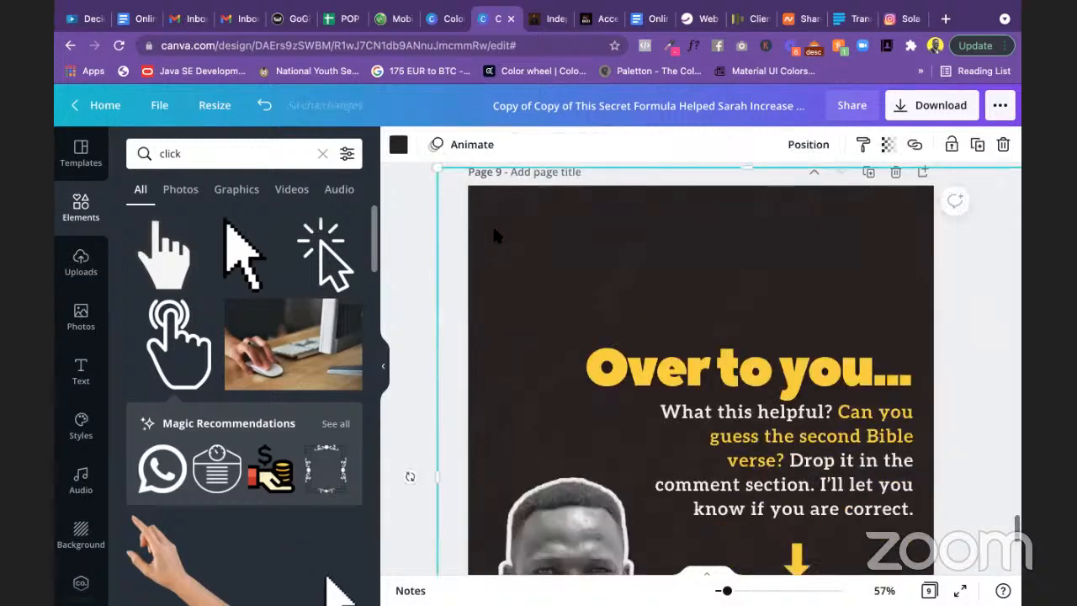
key("super+v")
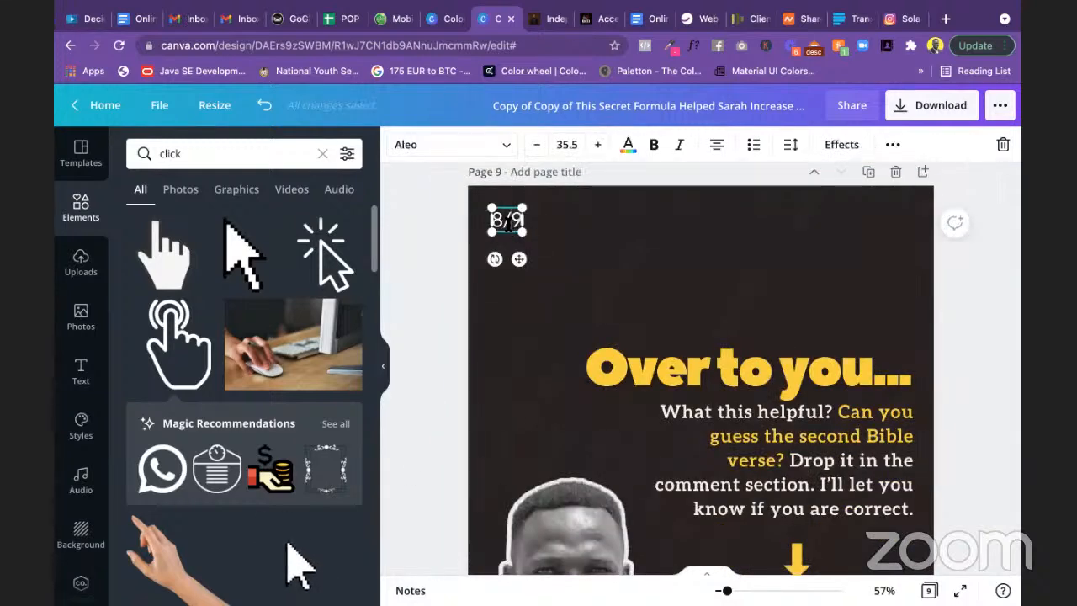
left_click(505, 222)
key("BackSpace")
type("9")
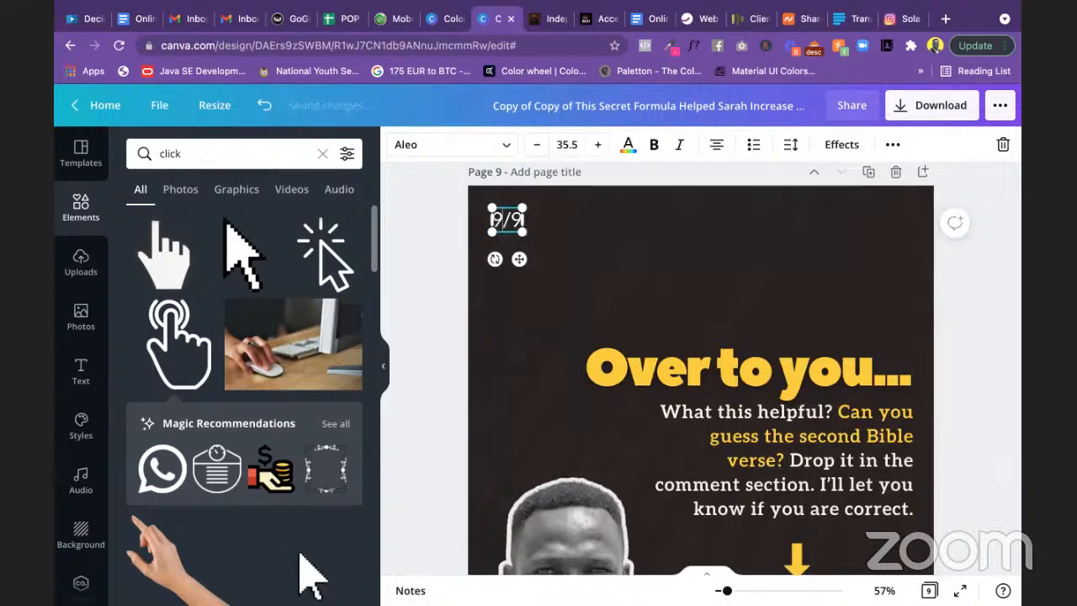
left_click(438, 246)
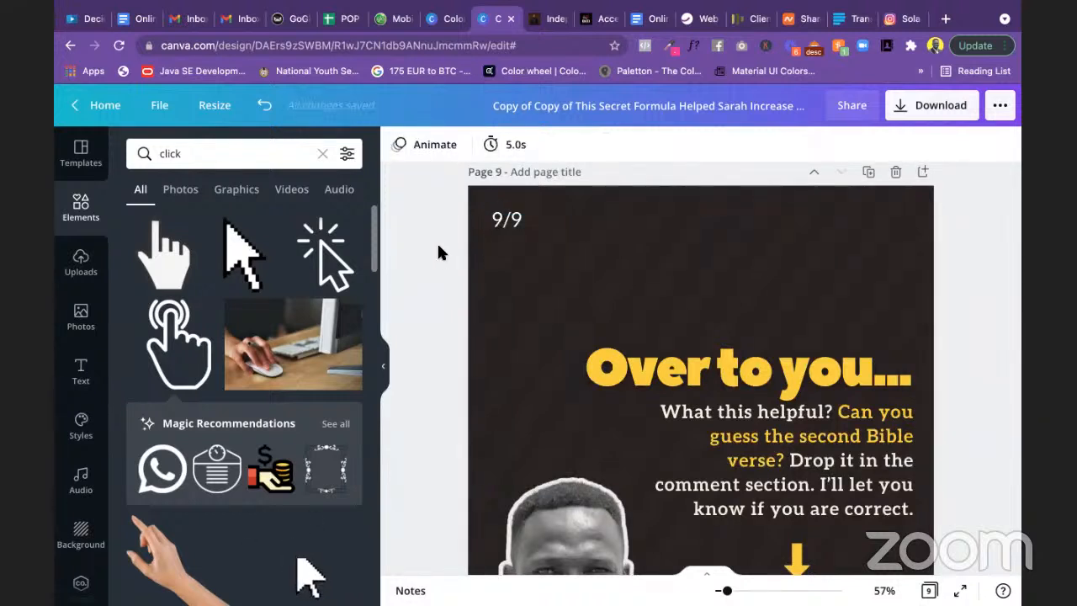
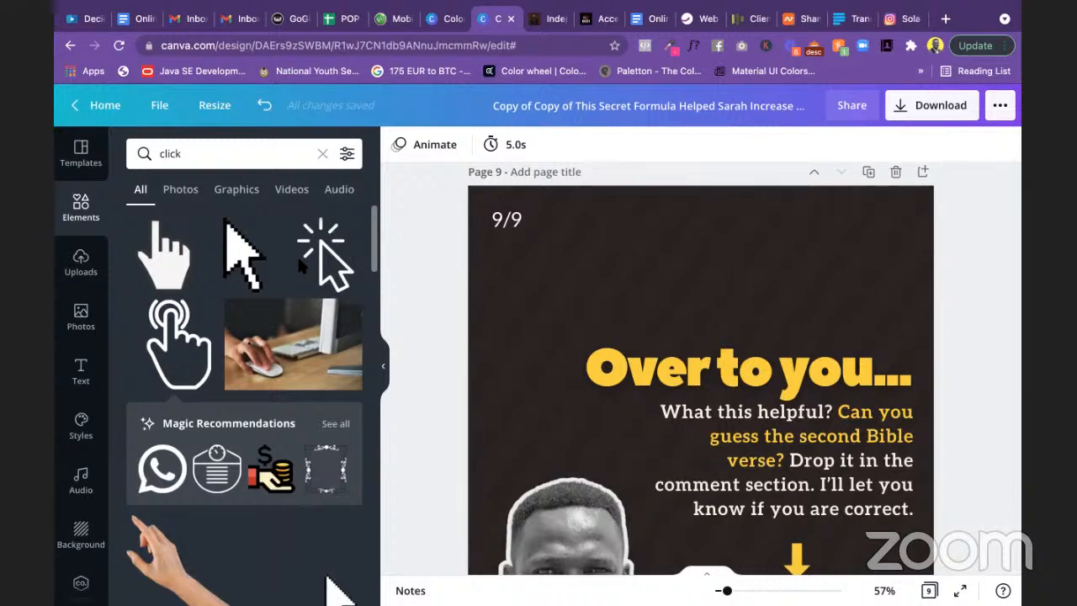
Step: Scroll back up through the slides and zoom out to show all nine slides in a grid
scroll(755, 296, "up", 3)
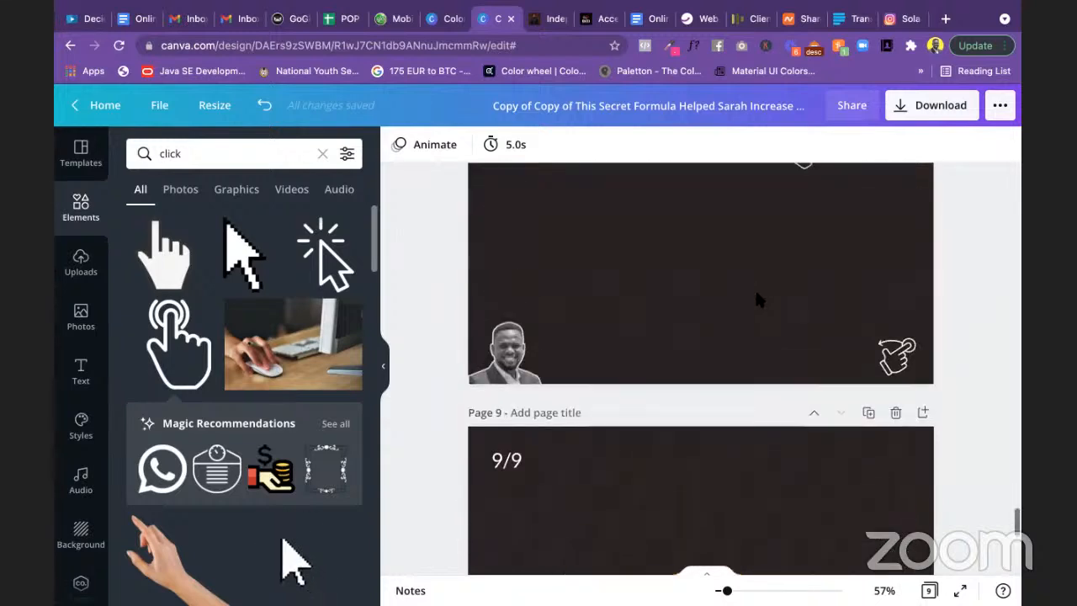
scroll(755, 288, "up", 4)
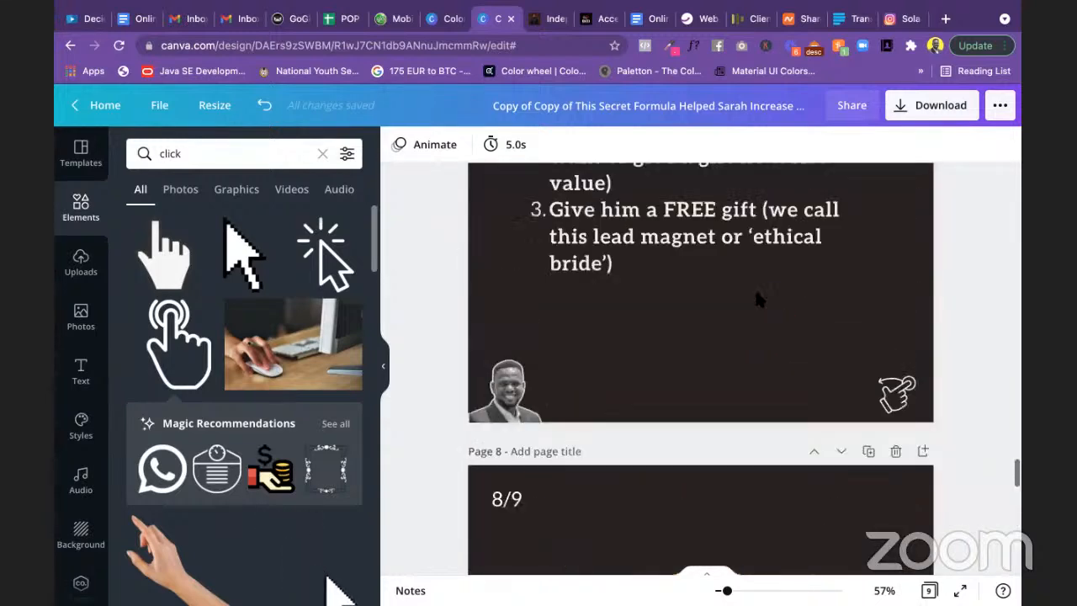
scroll(756, 295, "up", 4)
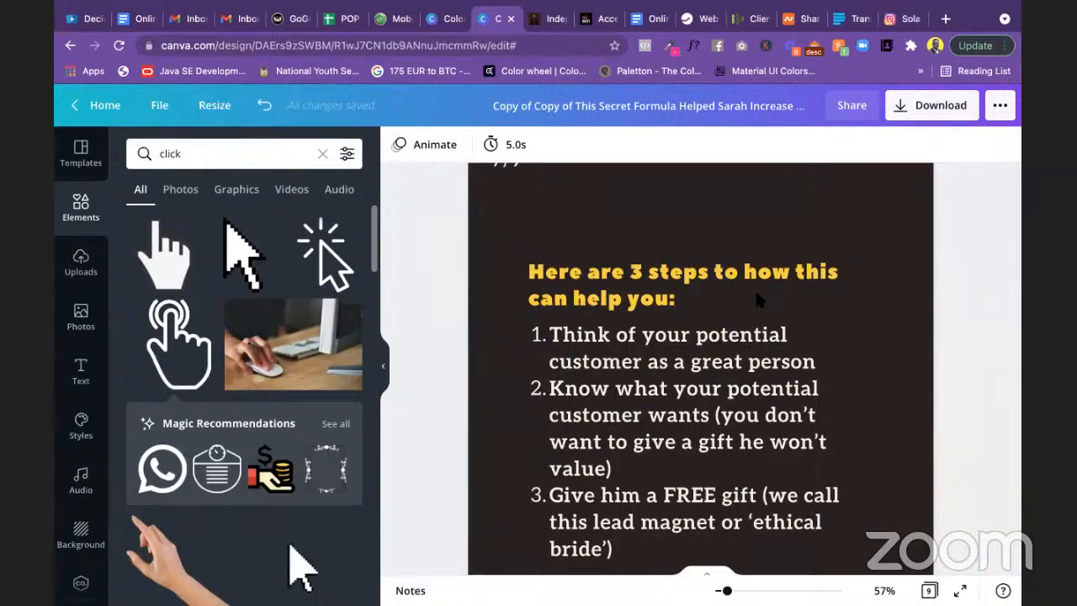
scroll(755, 294, "up", 5)
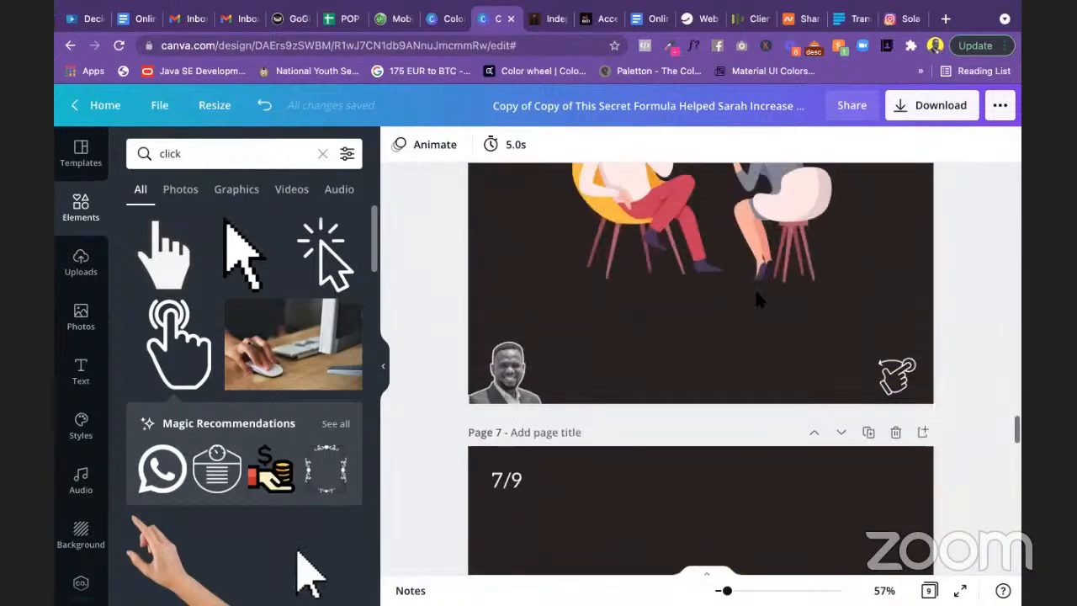
scroll(755, 295, "up", 5)
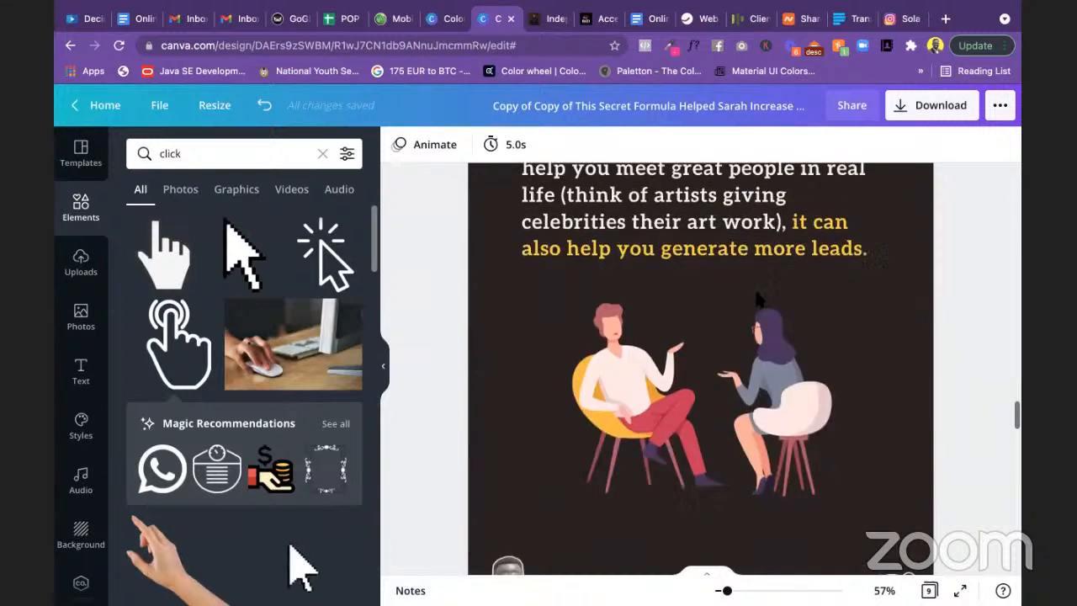
scroll(757, 299, "down", 3)
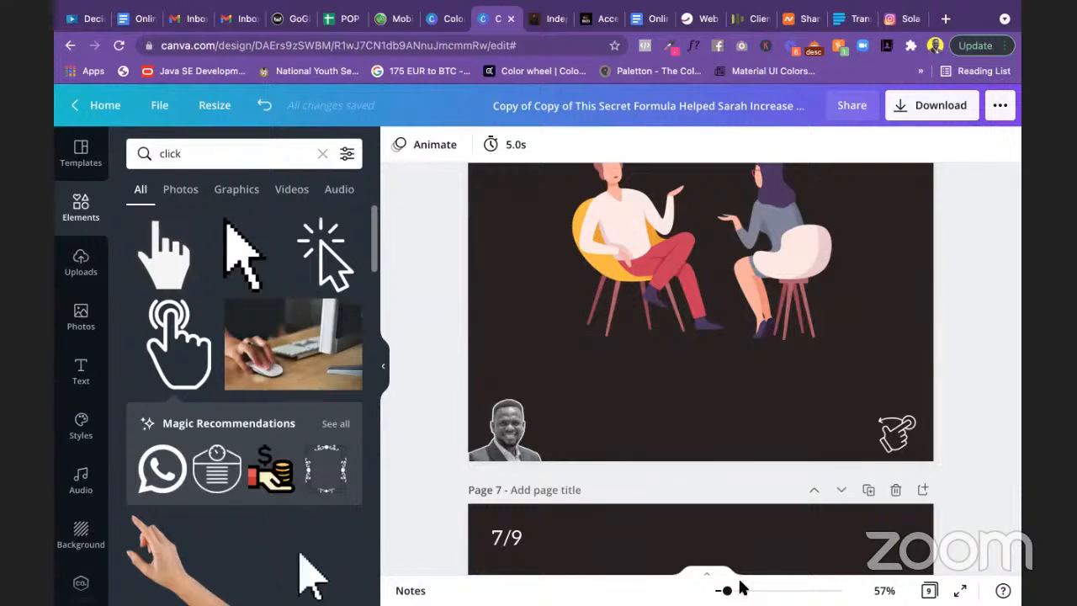
left_click_drag(727, 590, 716, 591)
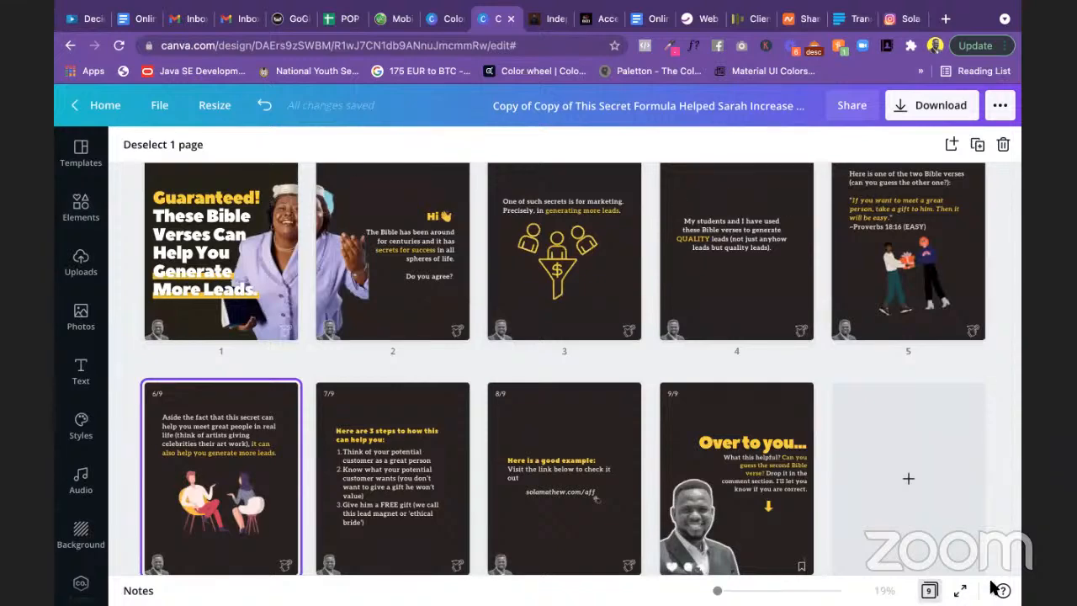
Step: Start the full-screen preview and step back to the Guaranteed! cover slide
left_click(960, 591)
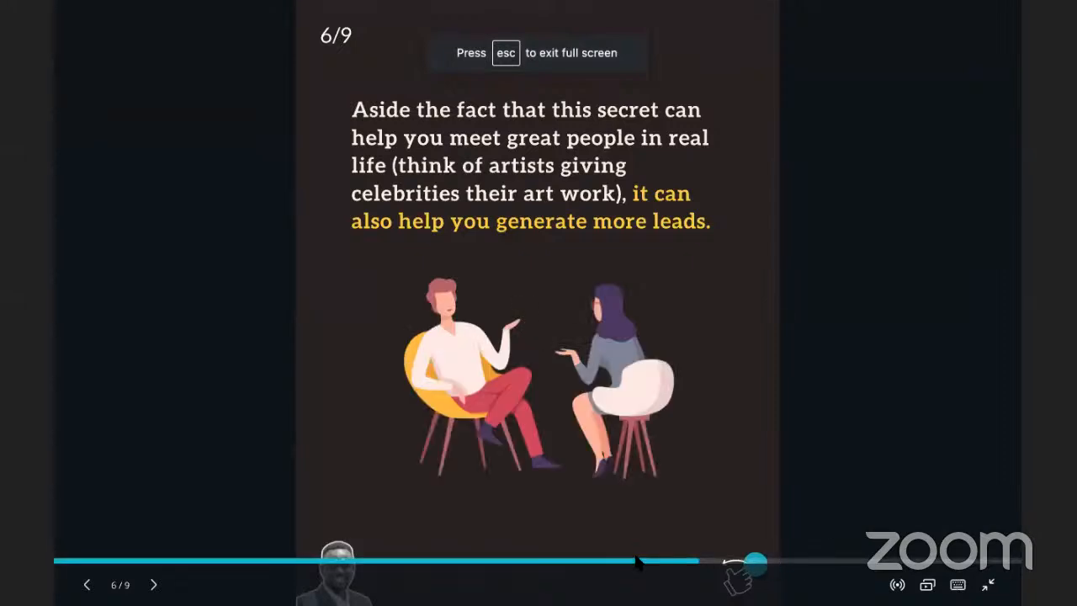
left_click(87, 584)
left_click(86, 584)
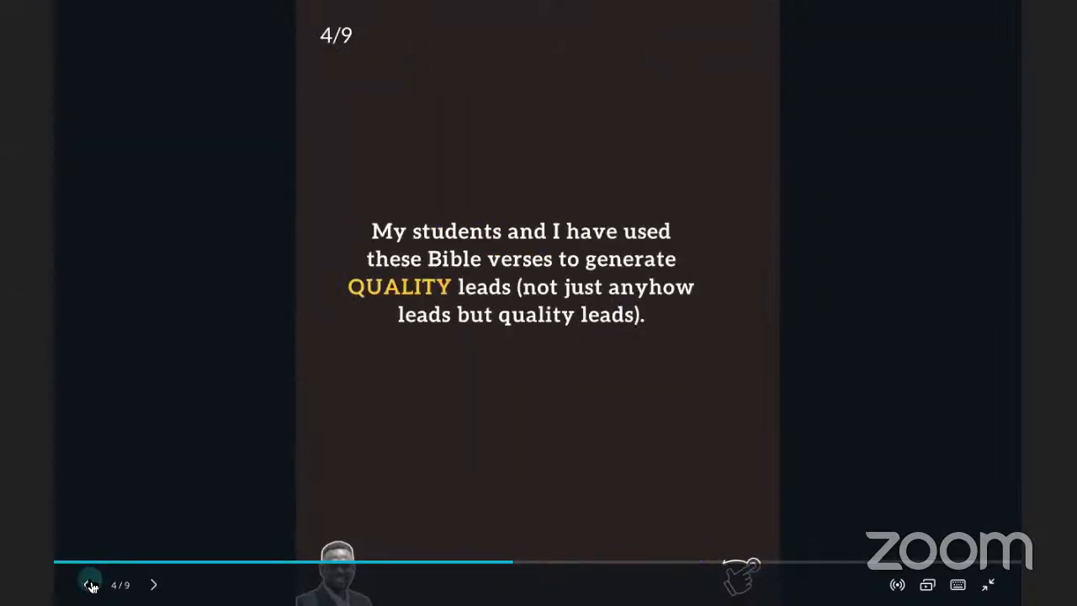
left_click(87, 583)
left_click(87, 584)
left_click(86, 583)
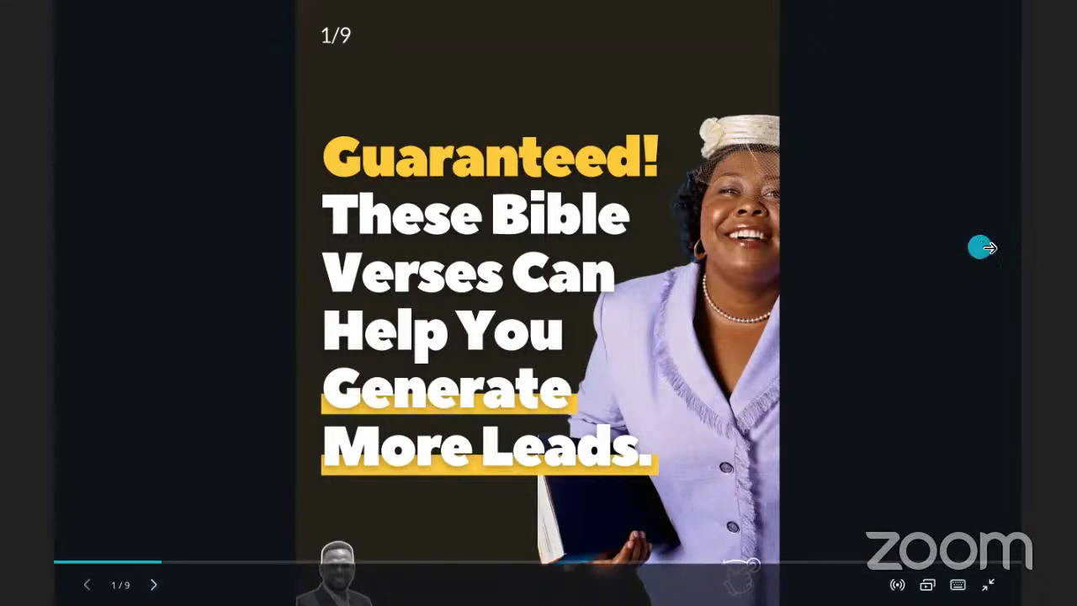
left_click(986, 246)
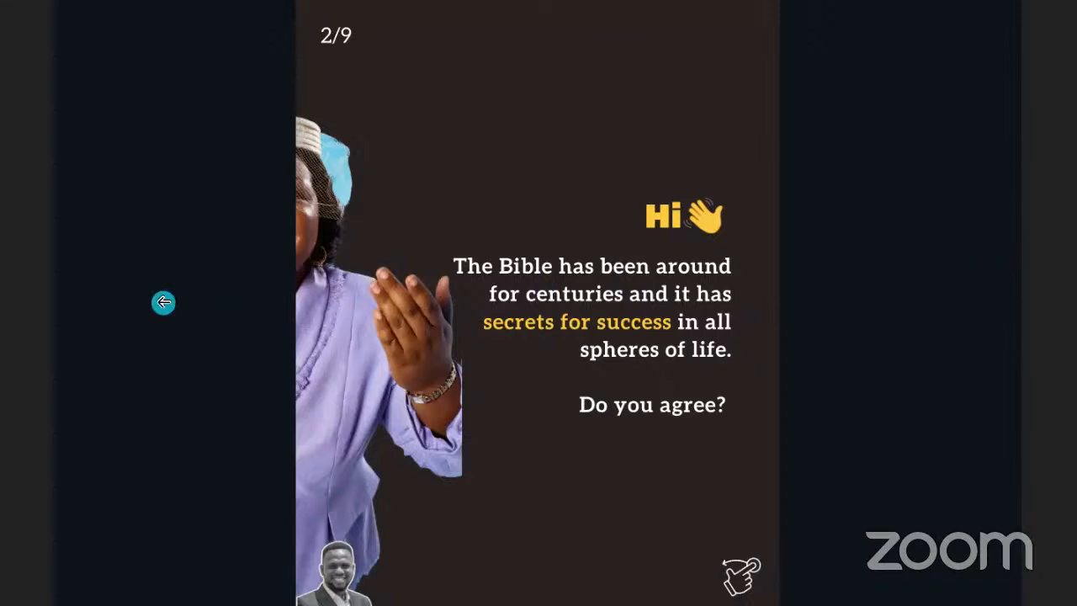
left_click(163, 301)
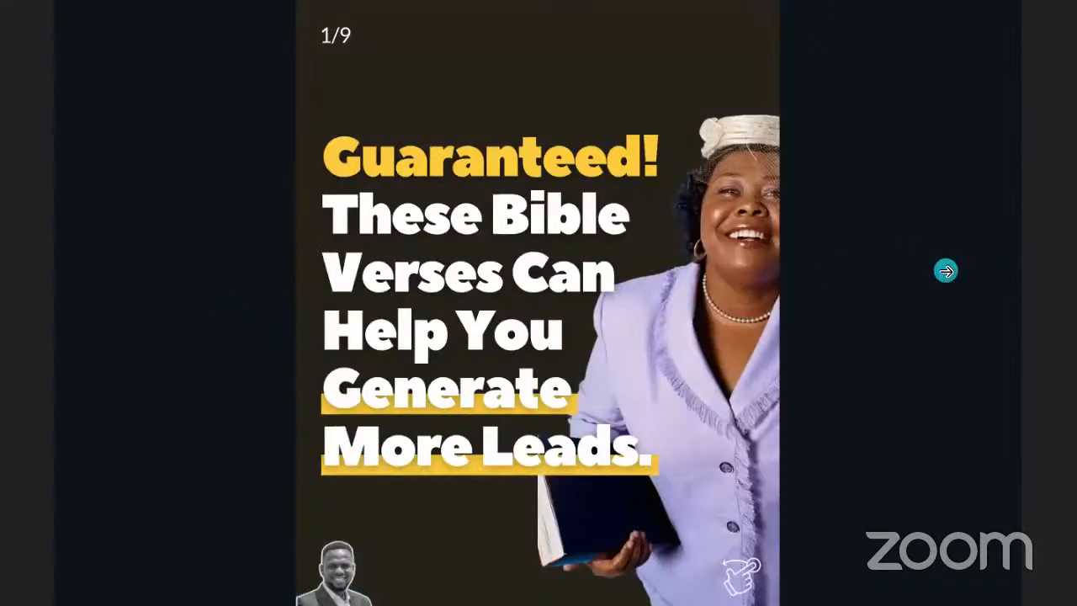
Step: Advance through the carousel to the final 9/9 slide, then exit the preview
left_click(945, 270)
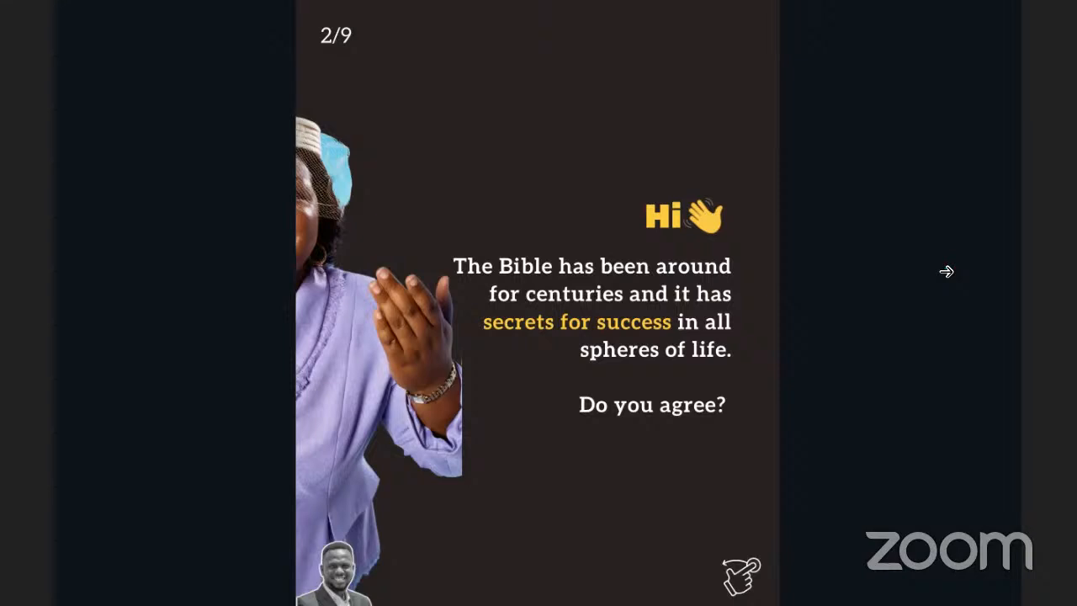
left_click(946, 271)
left_click(946, 271)
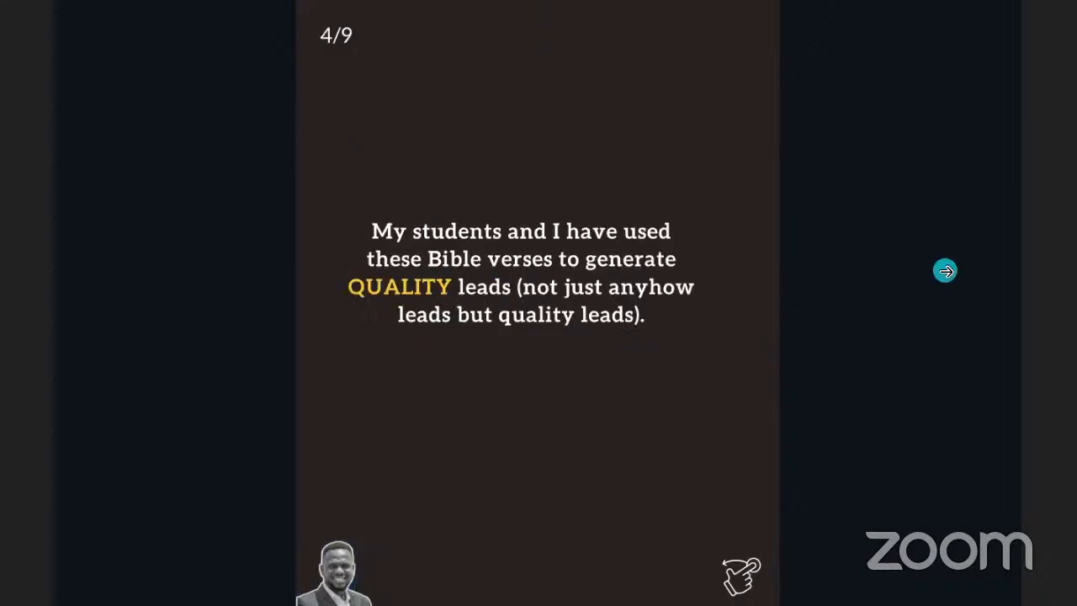
left_click(946, 270)
left_click(945, 271)
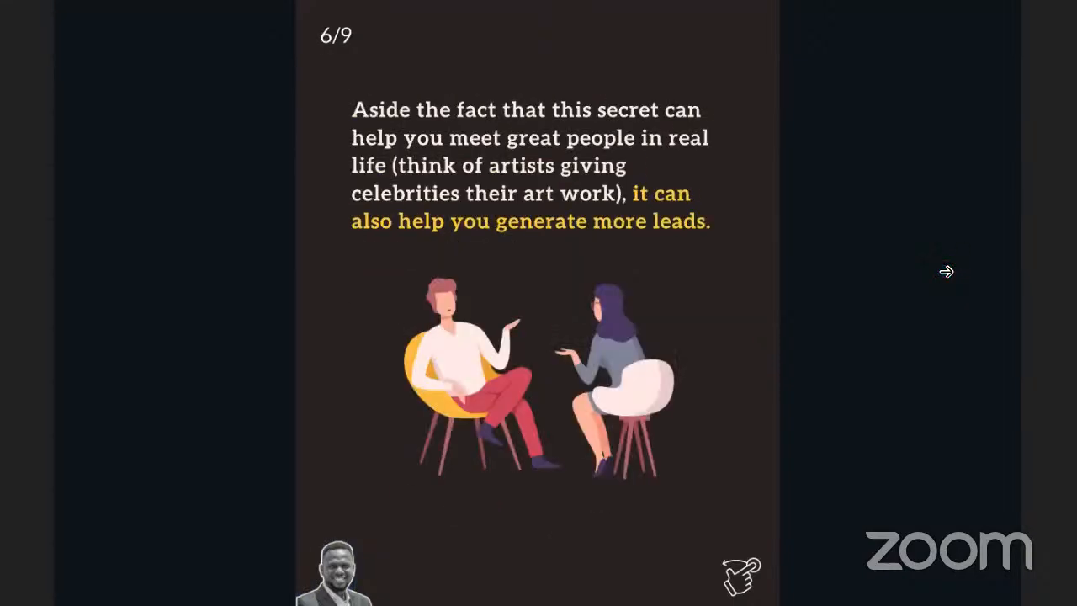
left_click(945, 271)
left_click(946, 271)
left_click(946, 271)
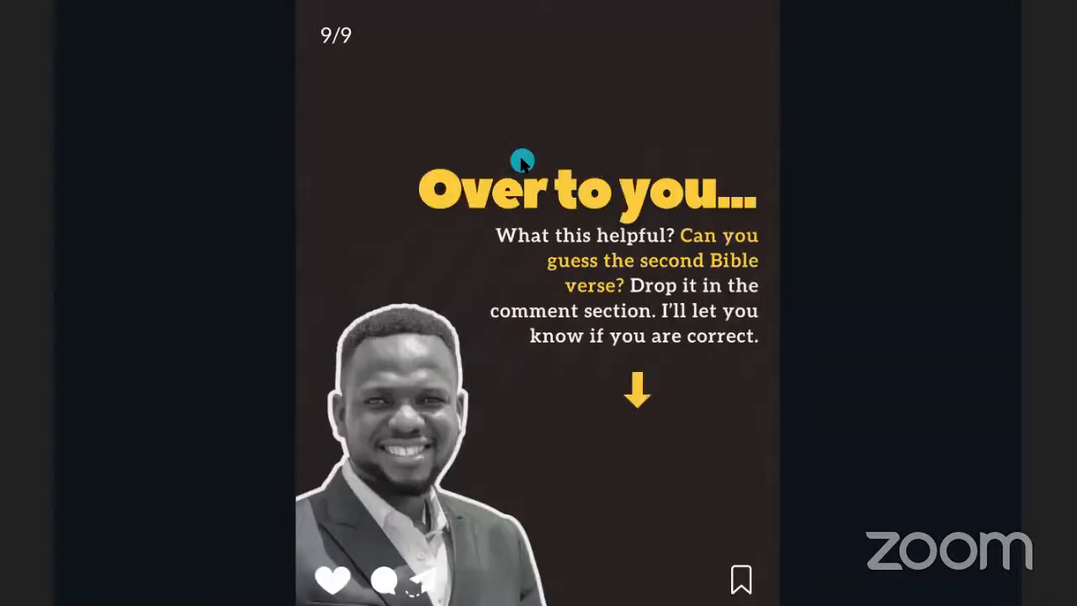
key("Escape")
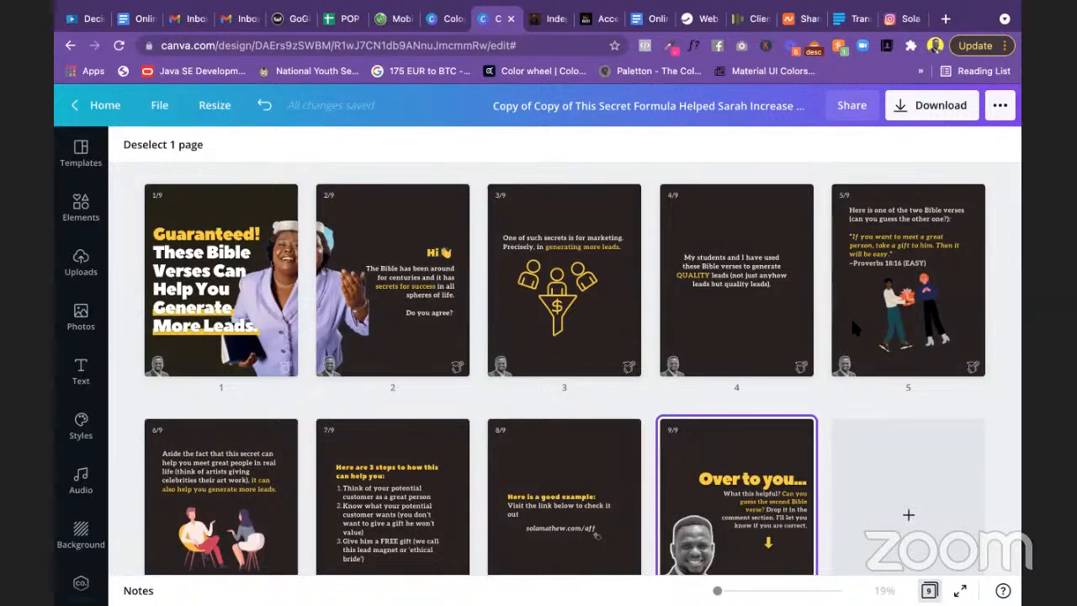
Step: Open the solamathew.com/independence offer page and scroll down into its content
left_click(550, 19)
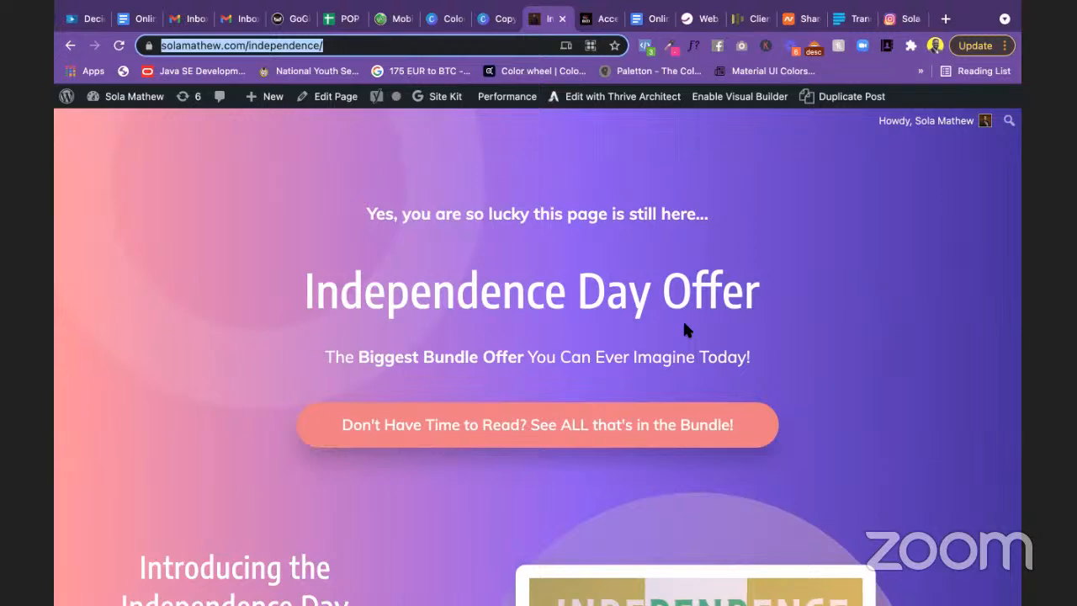
scroll(683, 319, "down", 5)
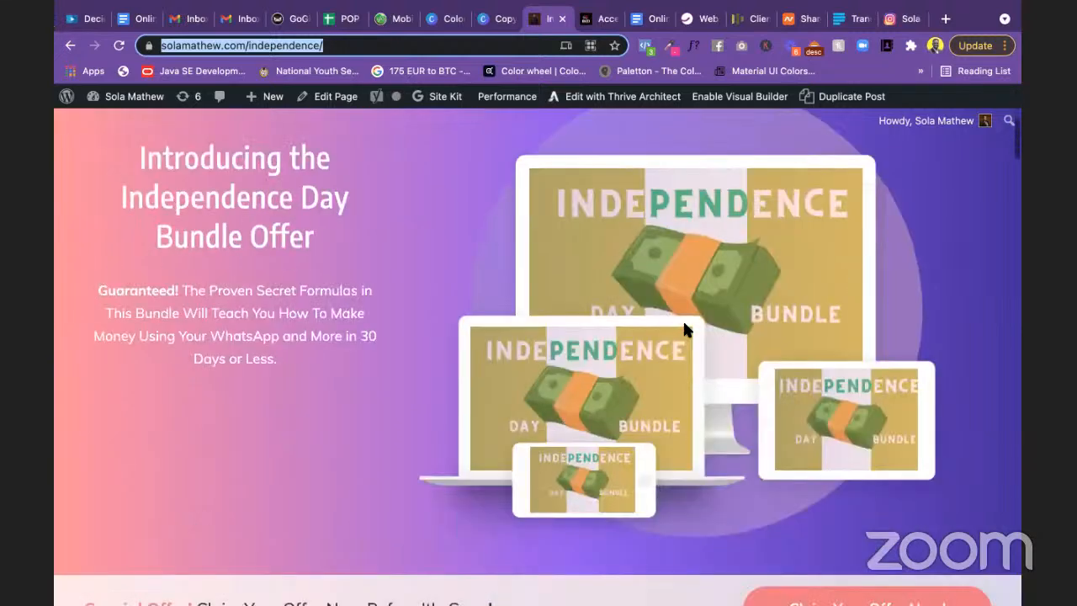
scroll(682, 319, "down", 4)
scroll(683, 319, "up", 9)
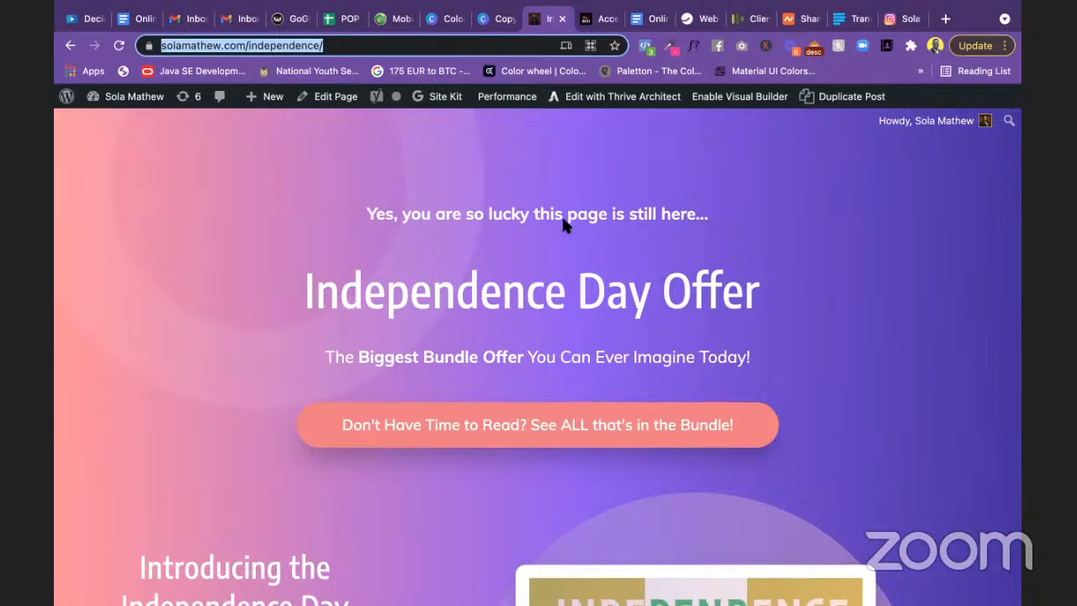
left_click(508, 174)
scroll(520, 224, "down", 4)
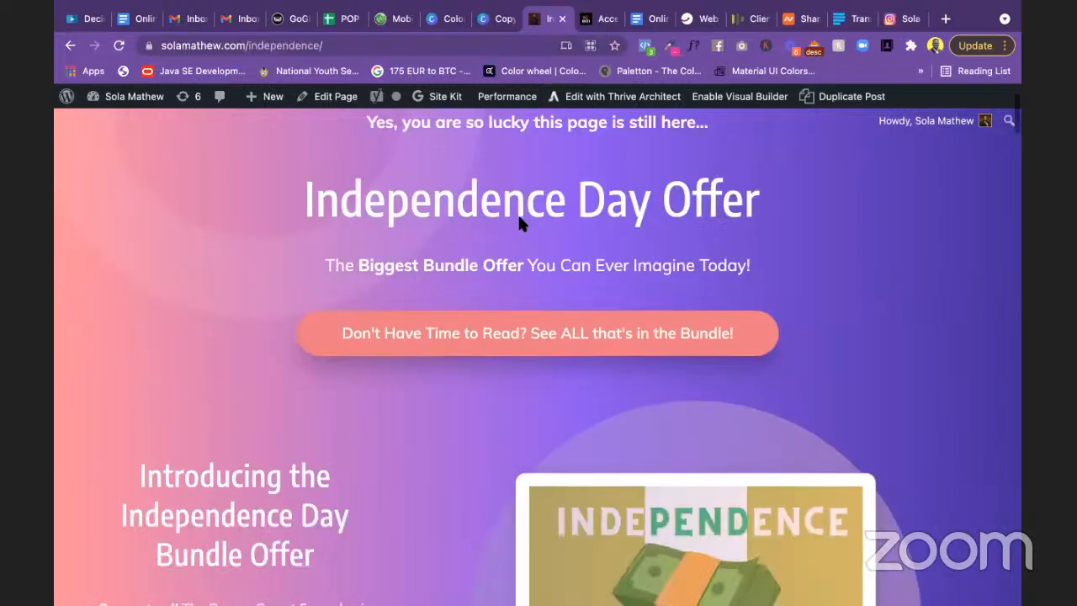
scroll(526, 240, "up", 3)
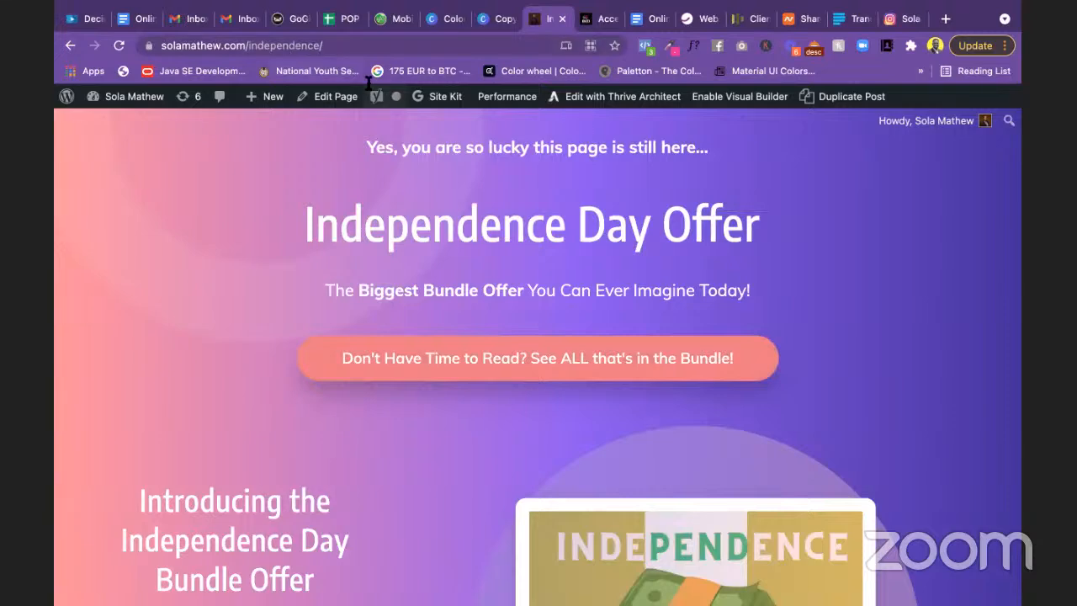
scroll(573, 327, "down", 3)
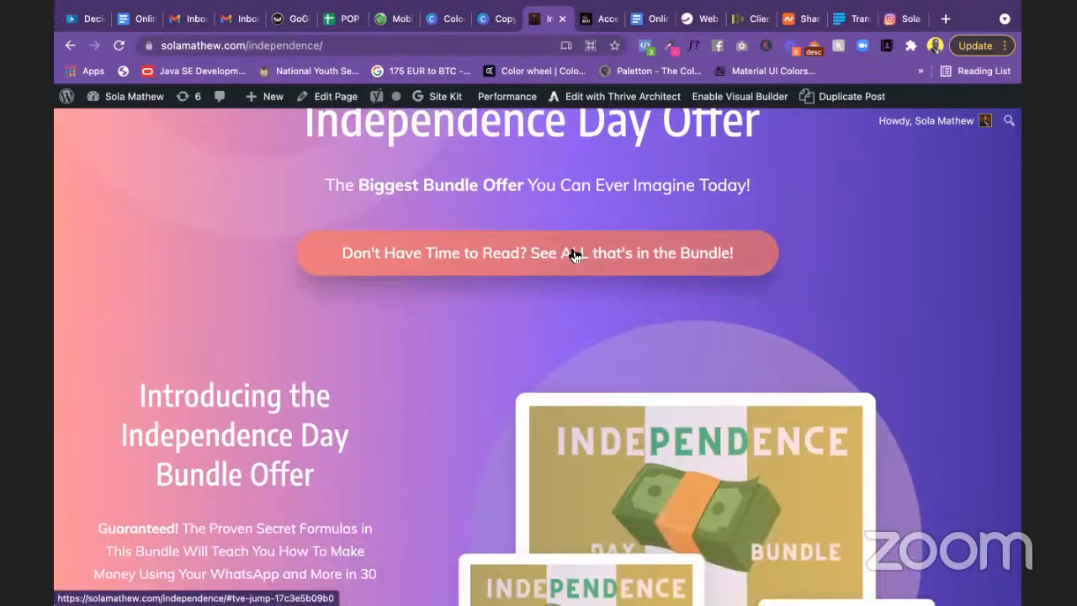
scroll(613, 391, "down", 10)
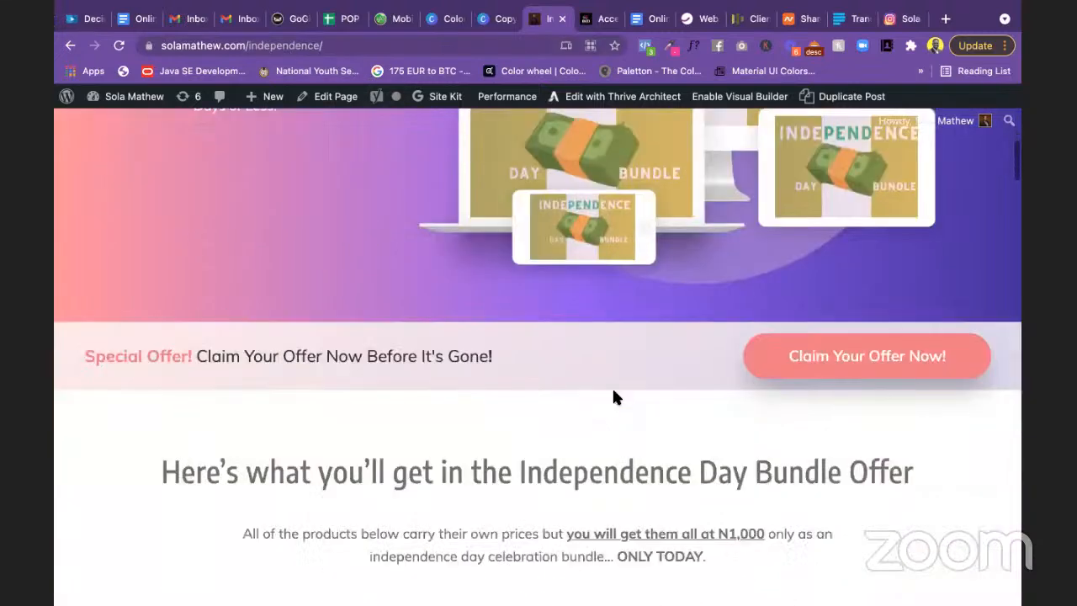
scroll(614, 391, "down", 6)
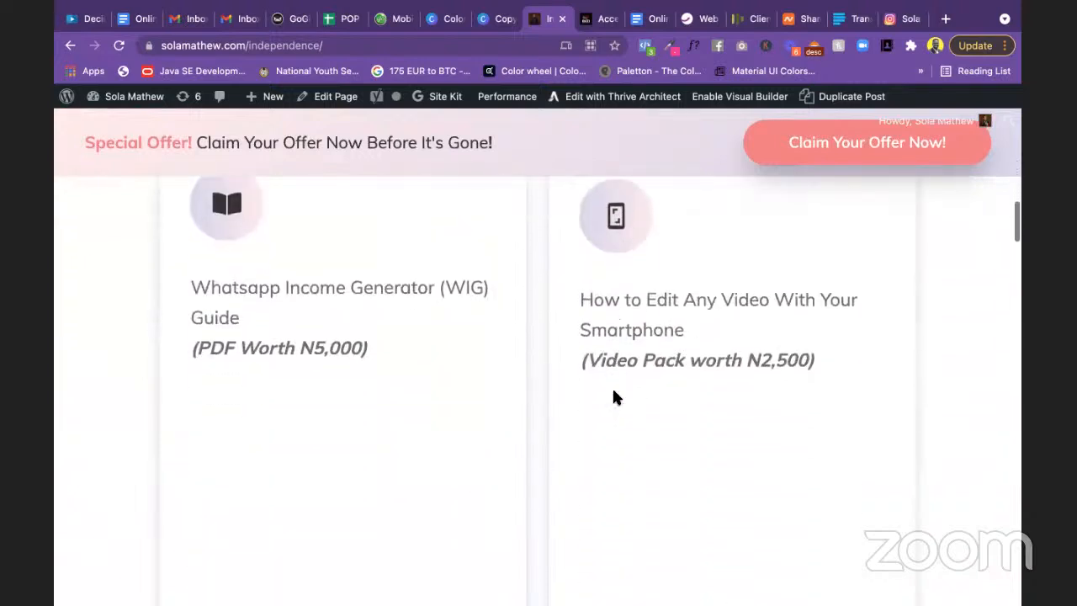
Step: Highlight the bundle items: WIG Guide, N2,500 video editing pack, N7,500 Whatsapp Sales Blueprint
left_click_drag(207, 279, 431, 303)
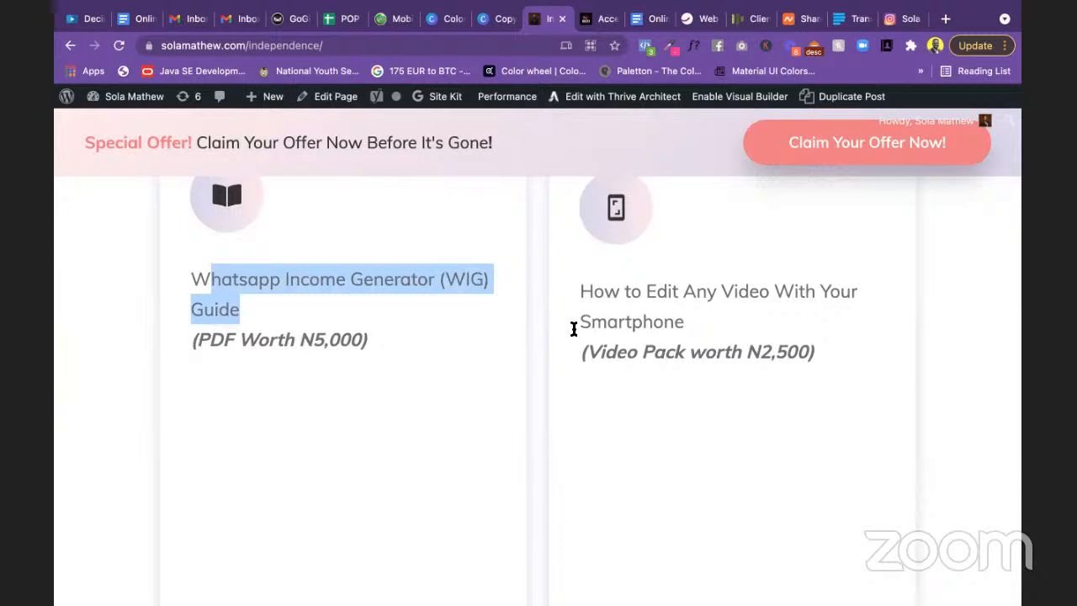
left_click_drag(580, 291, 836, 375)
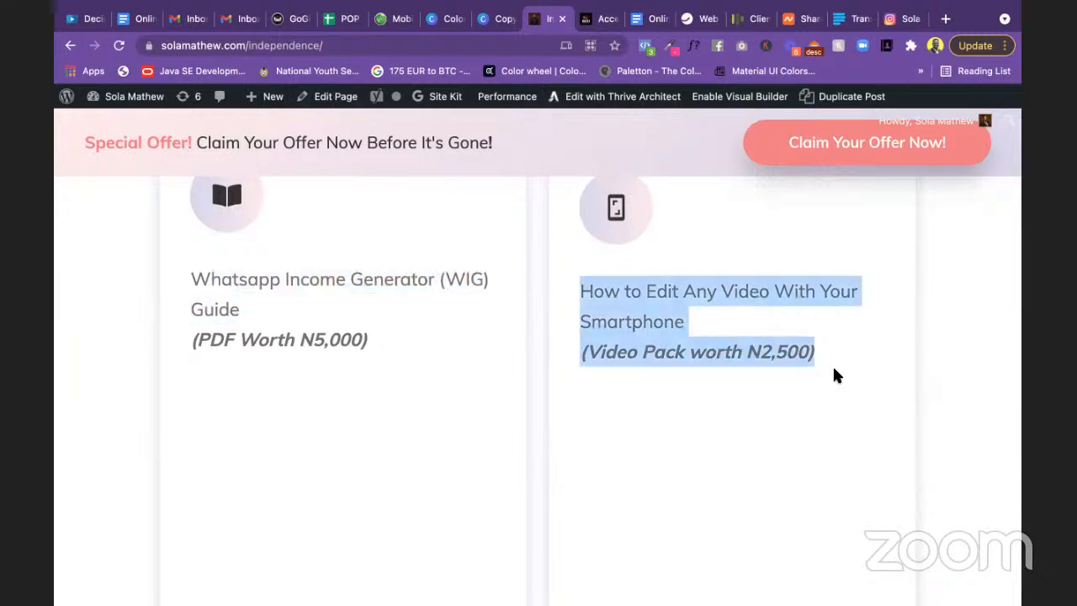
scroll(826, 375, "down", 6)
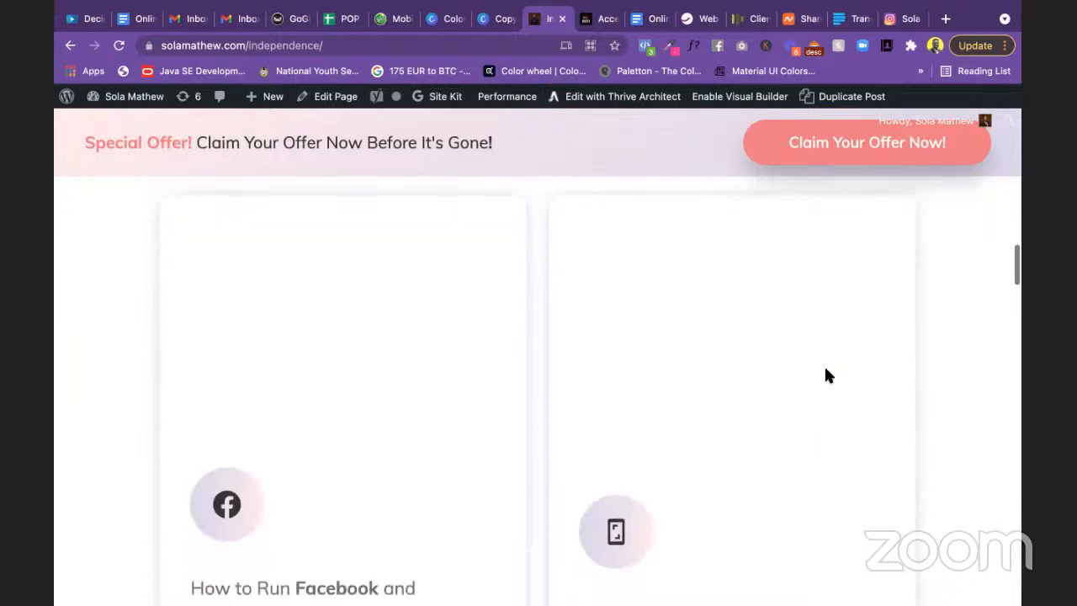
scroll(825, 375, "down", 7)
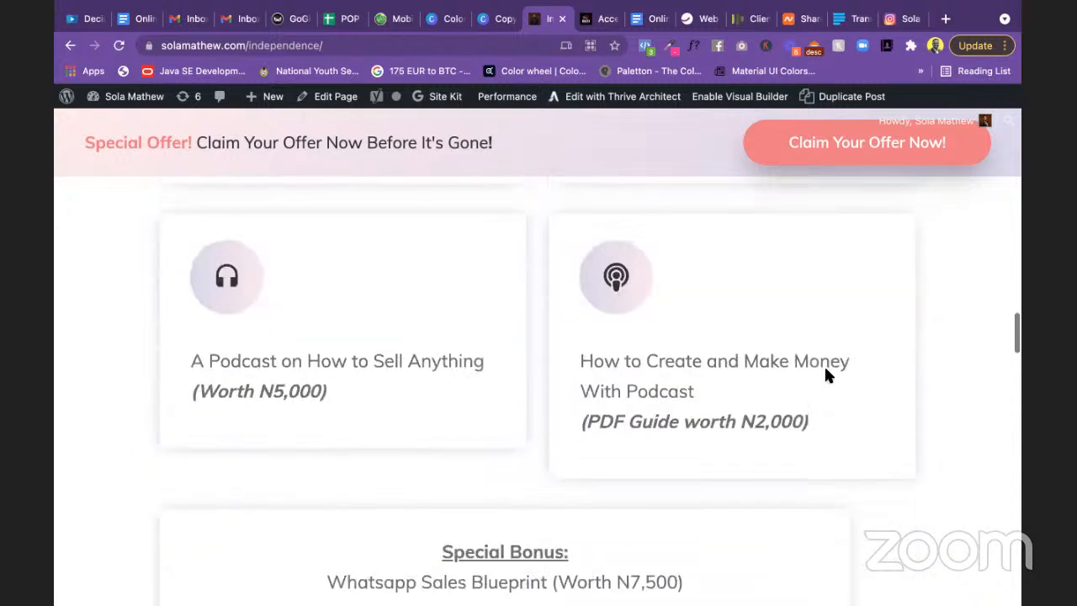
scroll(826, 375, "down", 5)
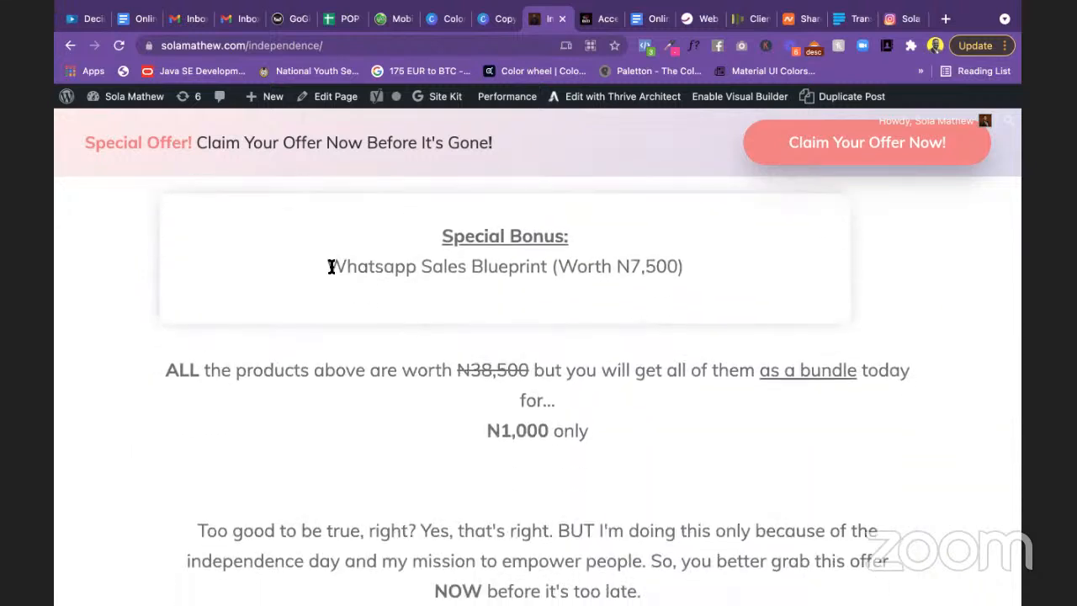
left_click_drag(339, 266, 722, 274)
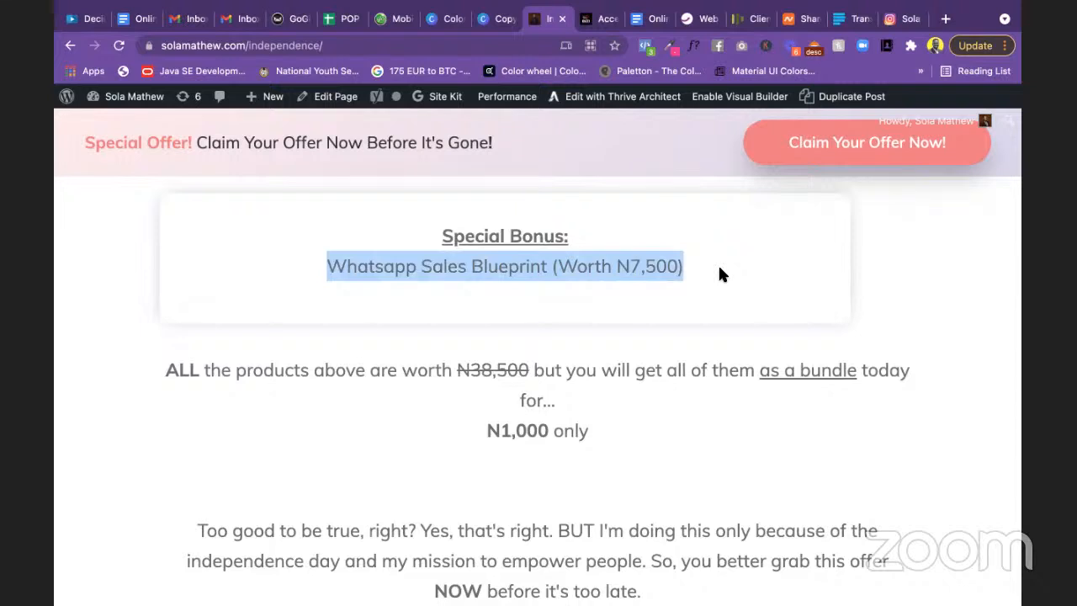
scroll(743, 396, "down", 8)
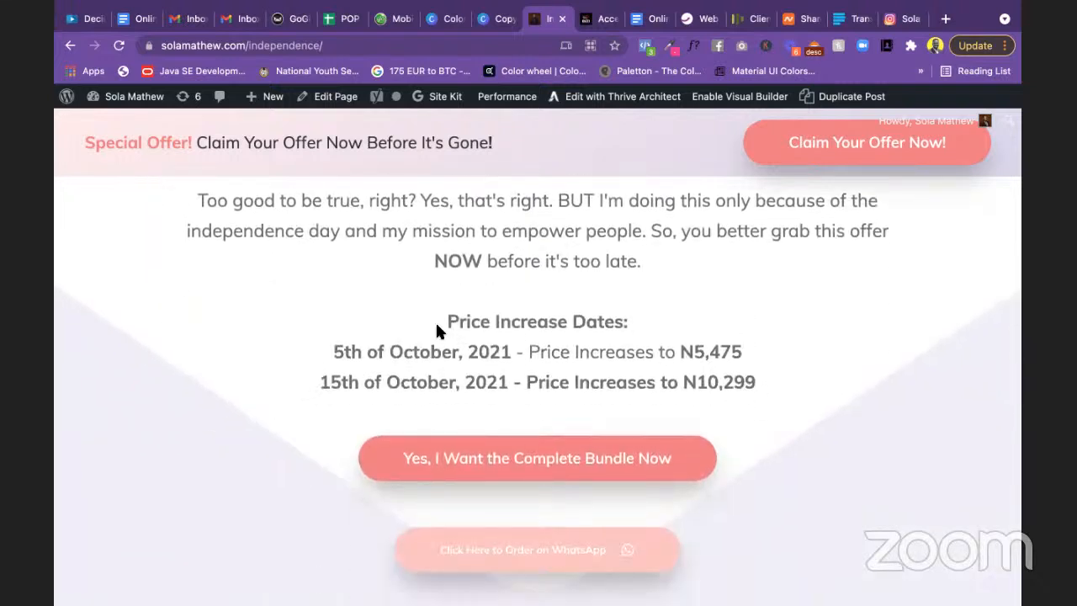
Step: Highlight the 5th October N5,475 and 15th October N10,299 price increases, then the WhatsApp order button
left_click_drag(320, 352, 754, 357)
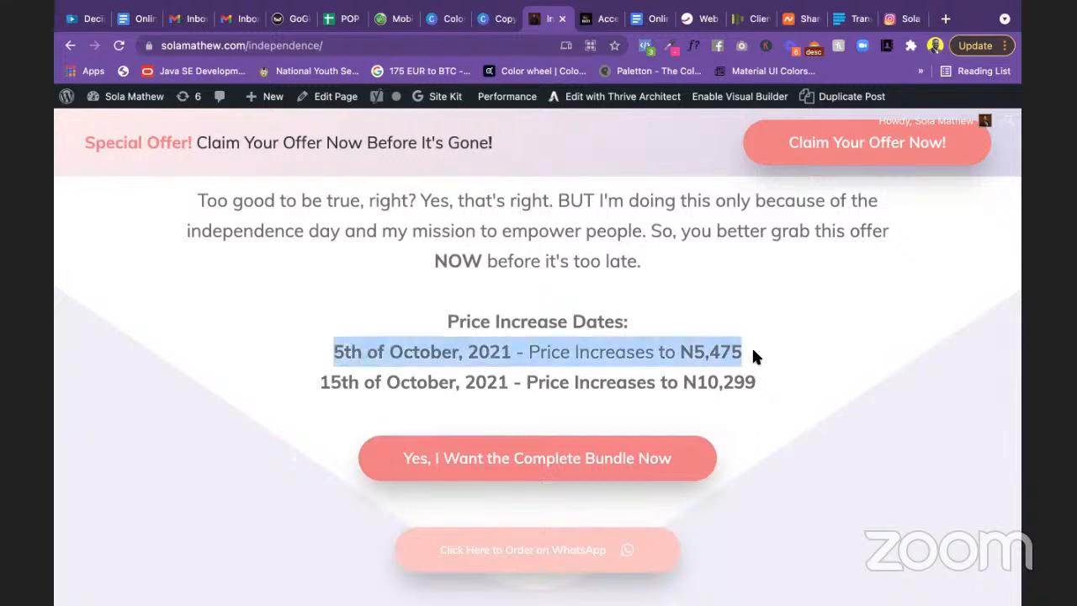
scroll(751, 346, "down", 2)
left_click(319, 288)
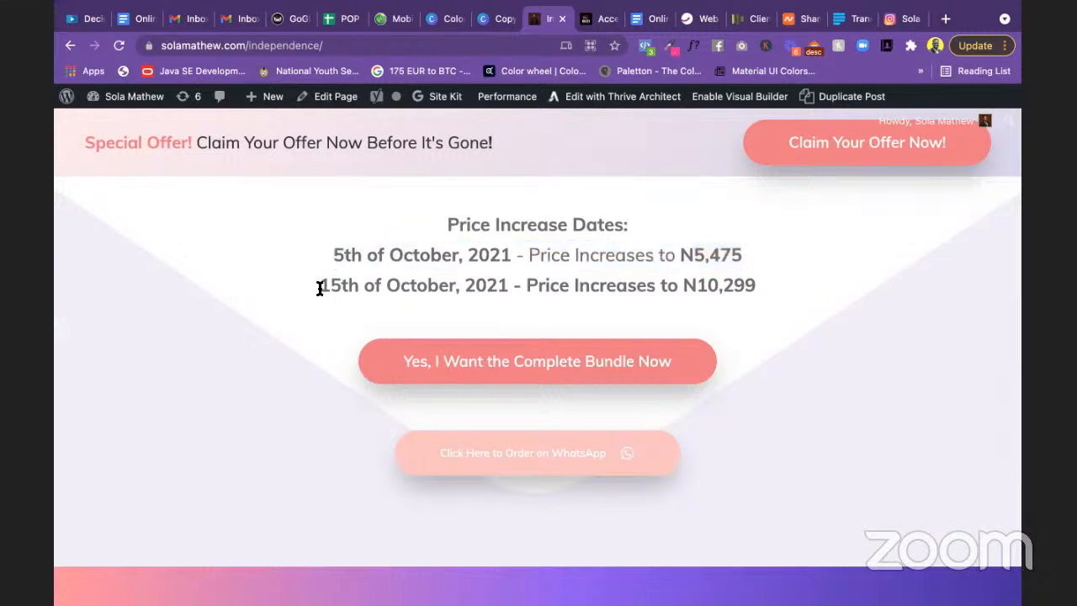
left_click_drag(319, 288, 791, 288)
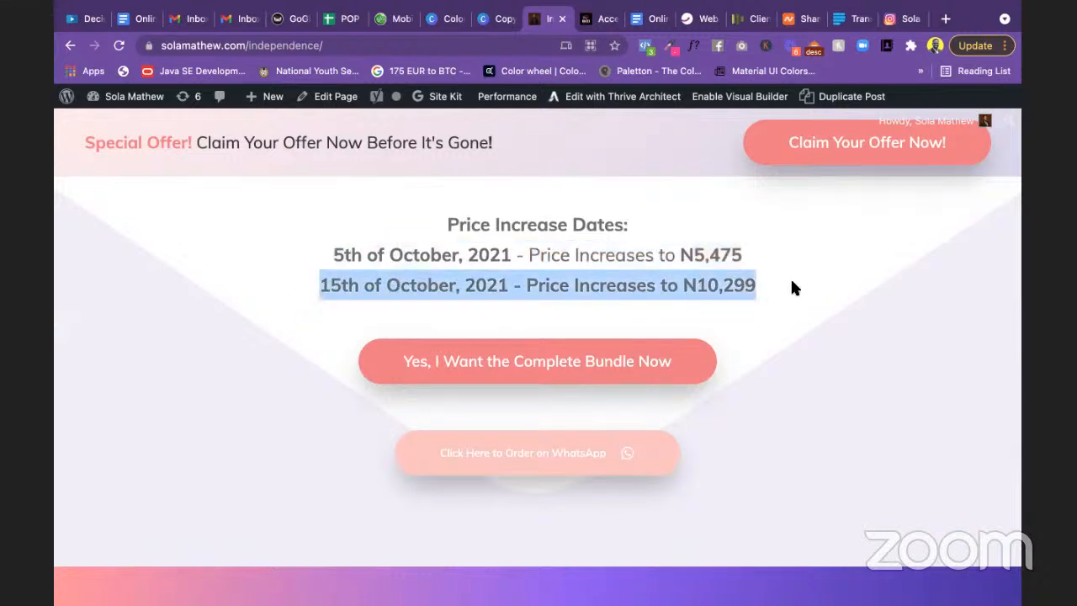
left_click(683, 286)
left_click_drag(681, 288, 778, 296)
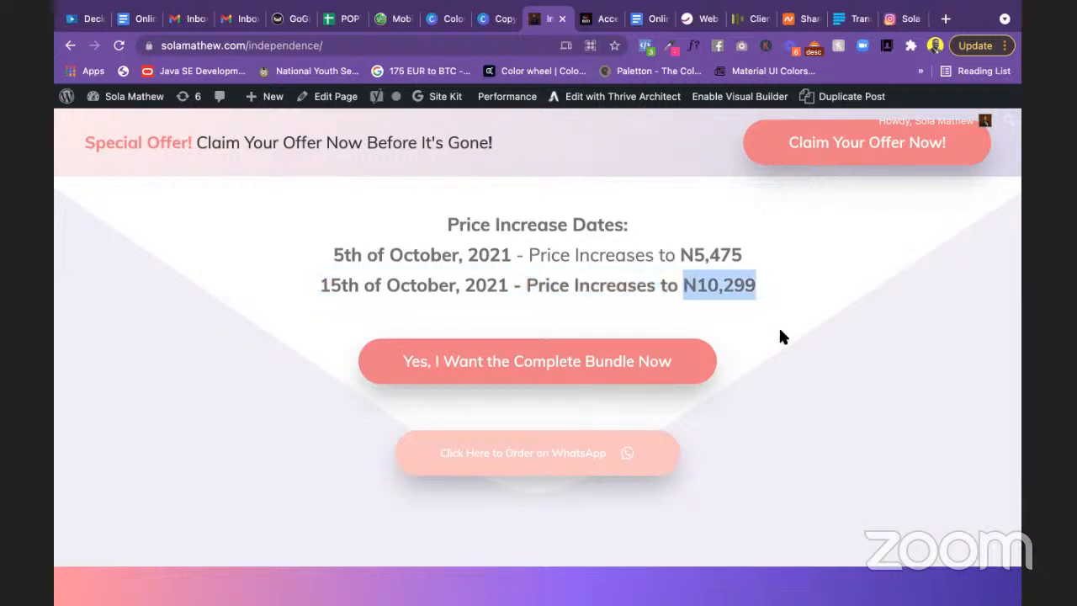
scroll(780, 337, "down", 3)
scroll(682, 295, "up", 2)
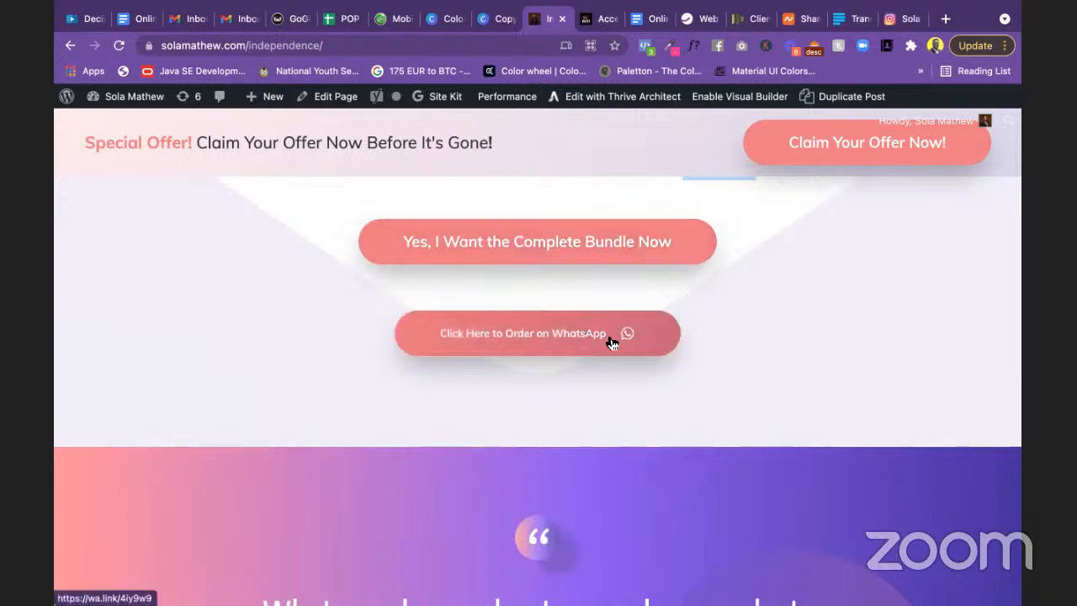
left_click(646, 352)
Step: Scroll past the three testimonial cards to the About the Course Teacher section
scroll(646, 352, "down", 7)
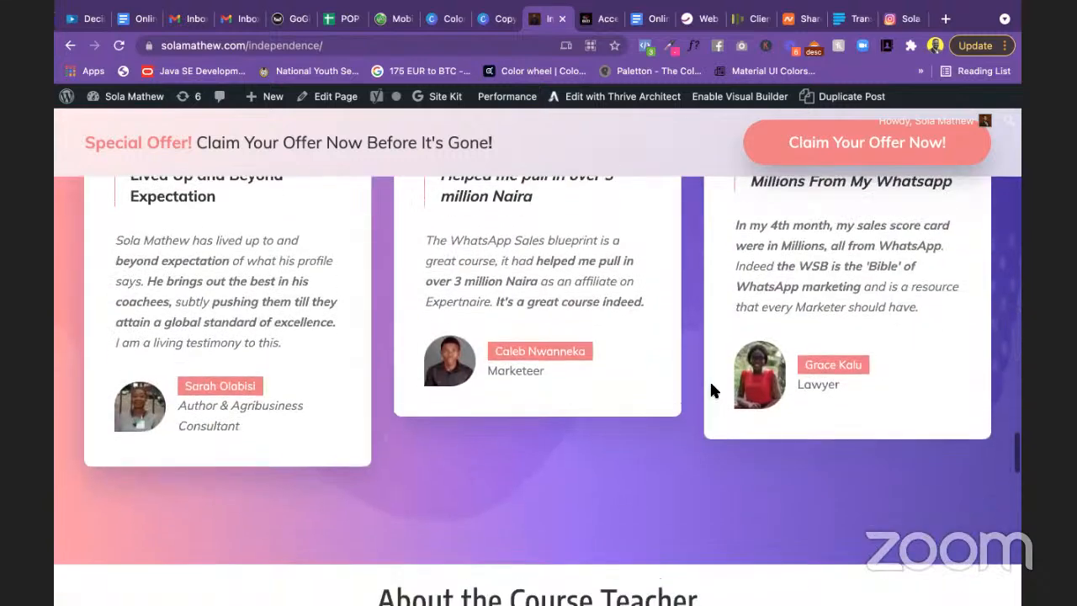
scroll(711, 390, "up", 3)
scroll(710, 390, "down", 2)
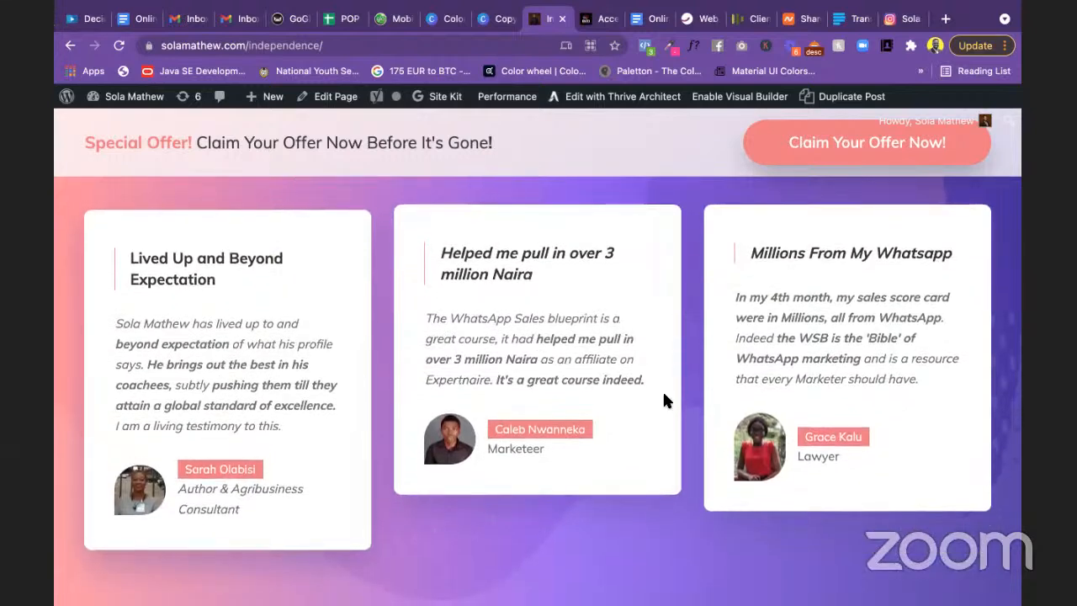
scroll(773, 473, "down", 3)
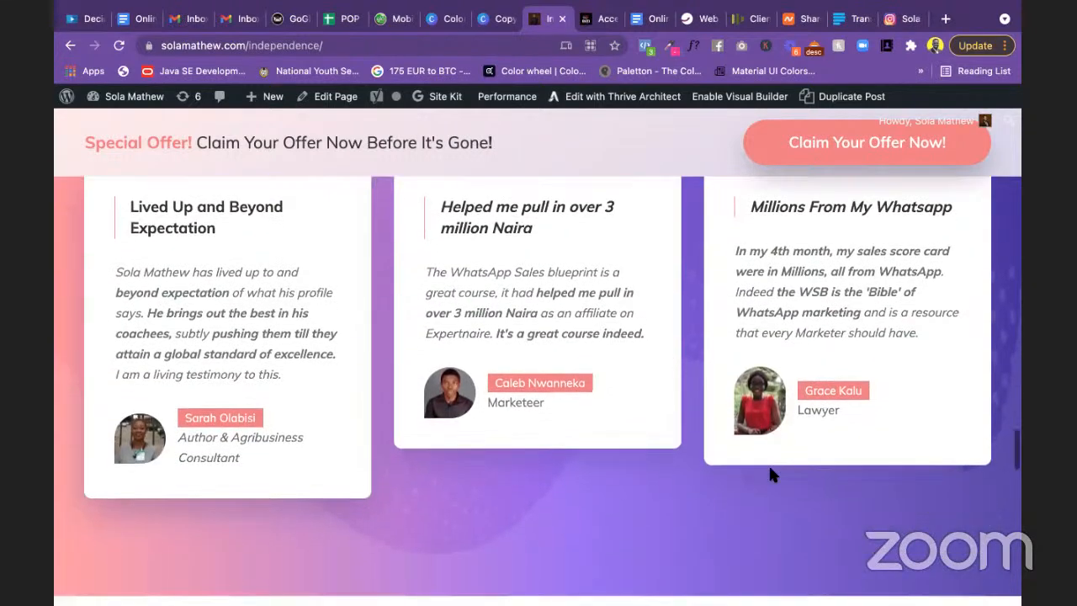
scroll(685, 433, "up", 3)
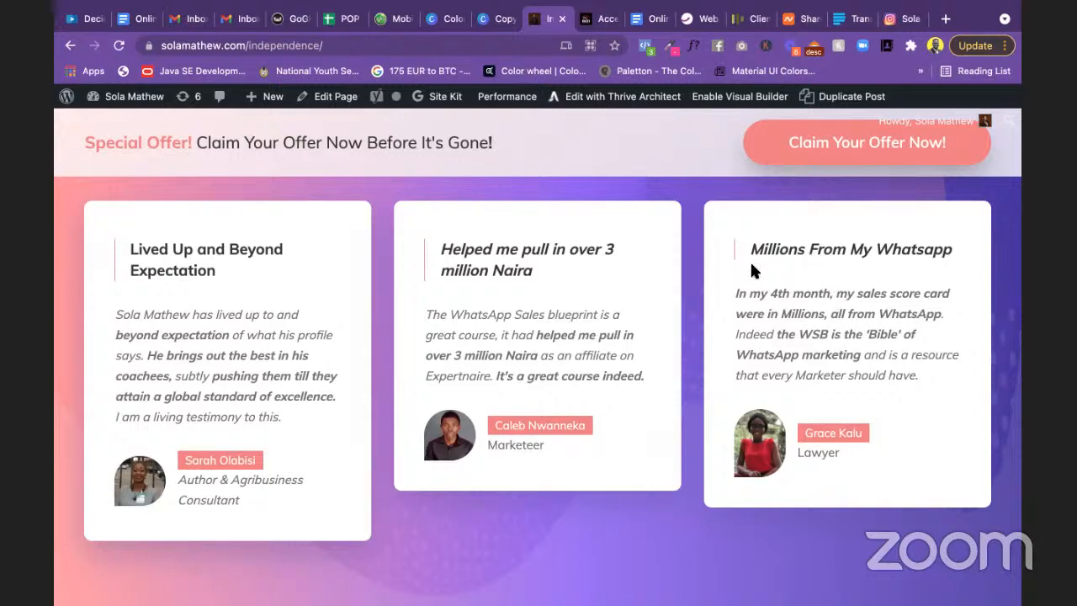
scroll(830, 286, "down", 1)
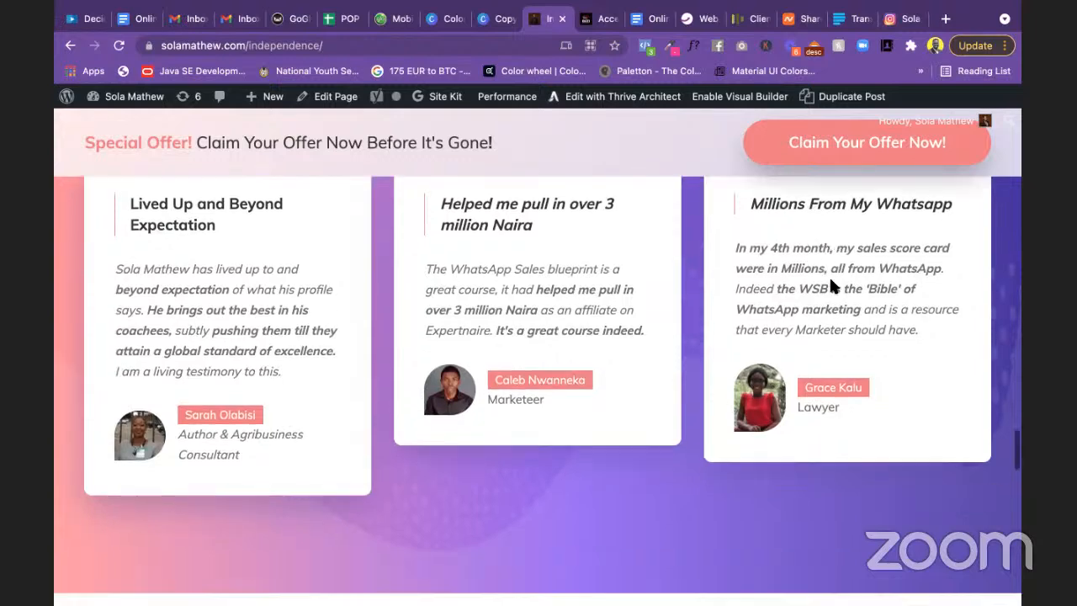
scroll(830, 286, "up", 4)
scroll(831, 286, "up", 4)
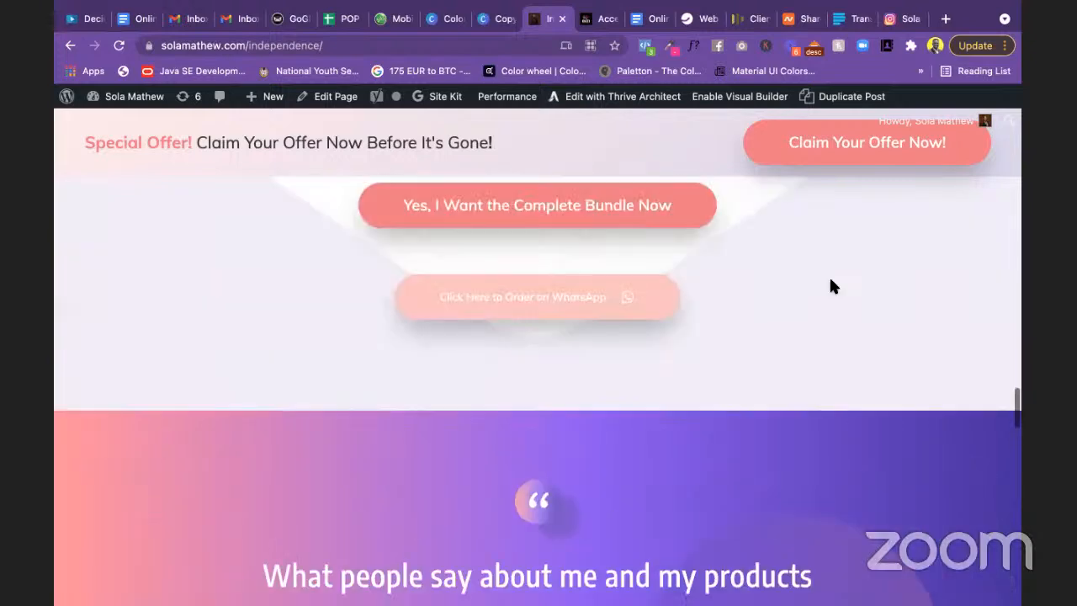
scroll(580, 237, "down", 1)
scroll(580, 233, "down", 15)
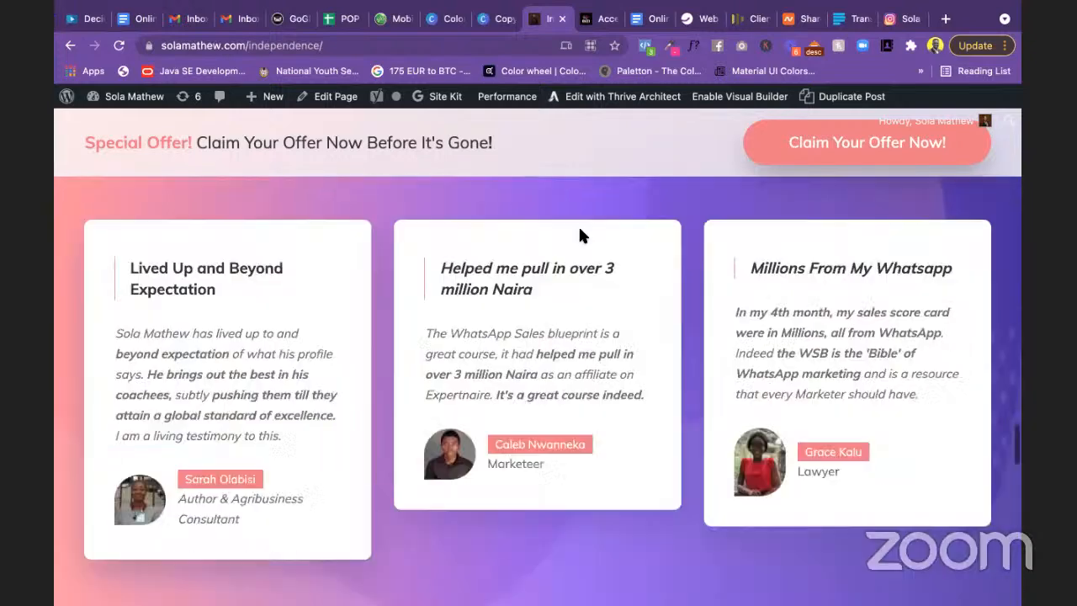
scroll(539, 276, "up", 1)
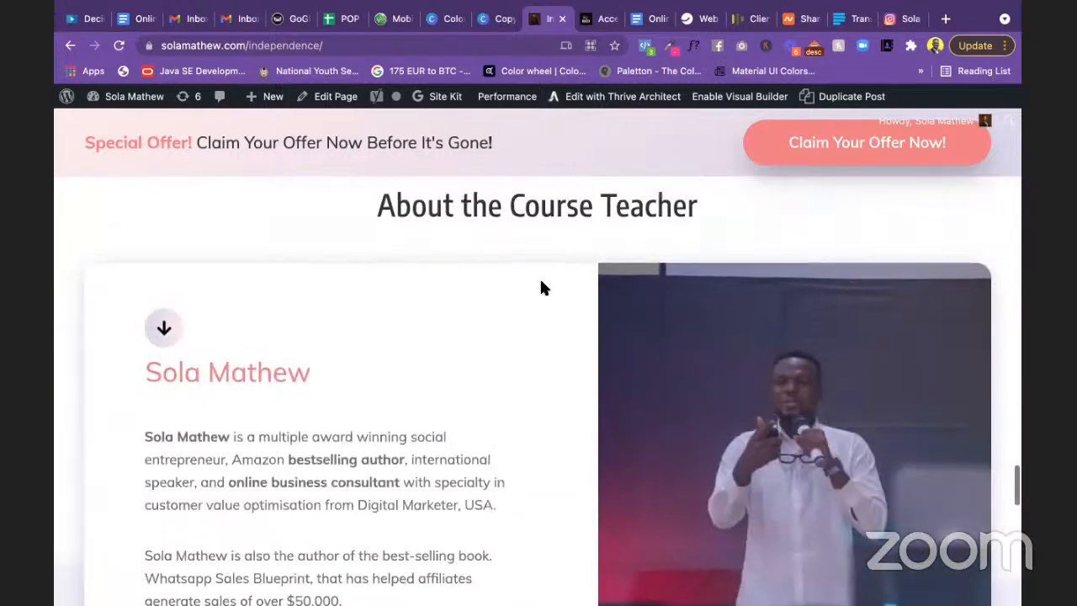
Step: Highlight the teacher's first bio paragraph and the satisfaction guarantee heading for emphasis
scroll(540, 276, "down", 4)
left_click_drag(145, 286, 528, 382)
left_click(527, 375)
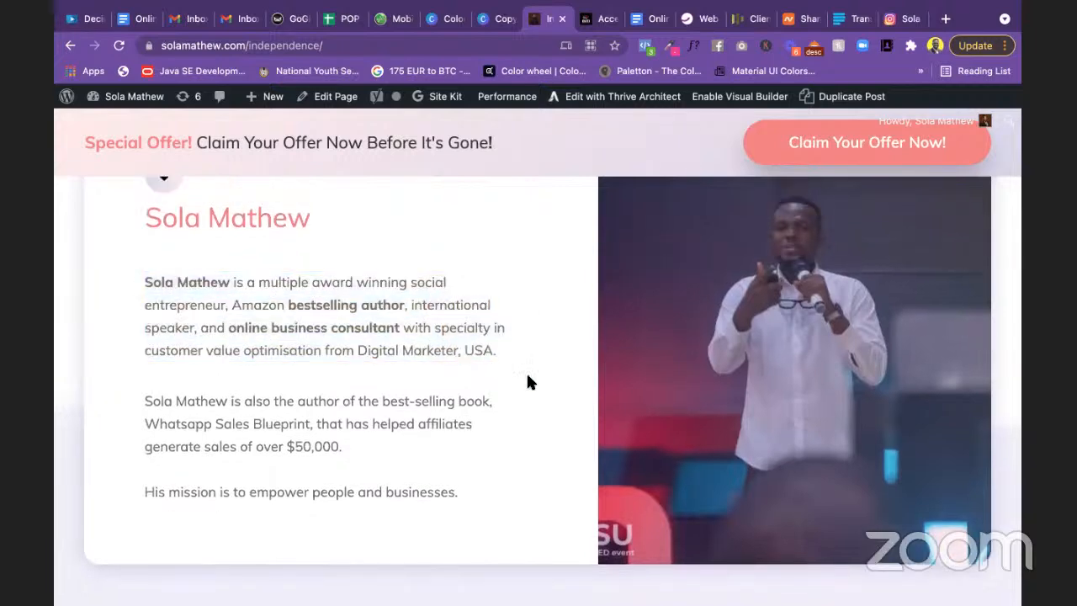
scroll(527, 383, "down", 5)
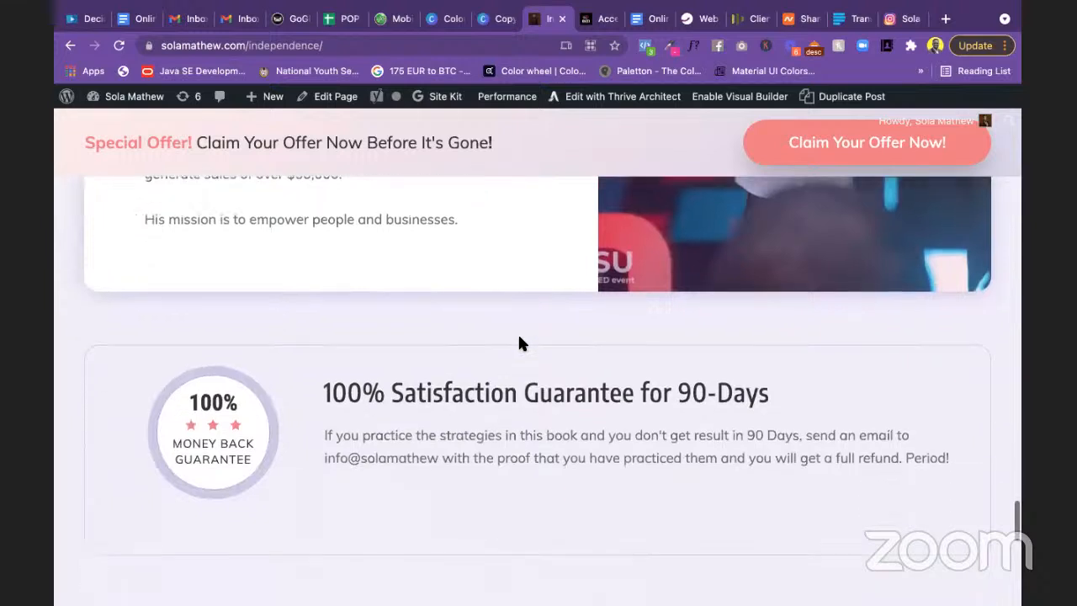
left_click_drag(323, 245, 787, 252)
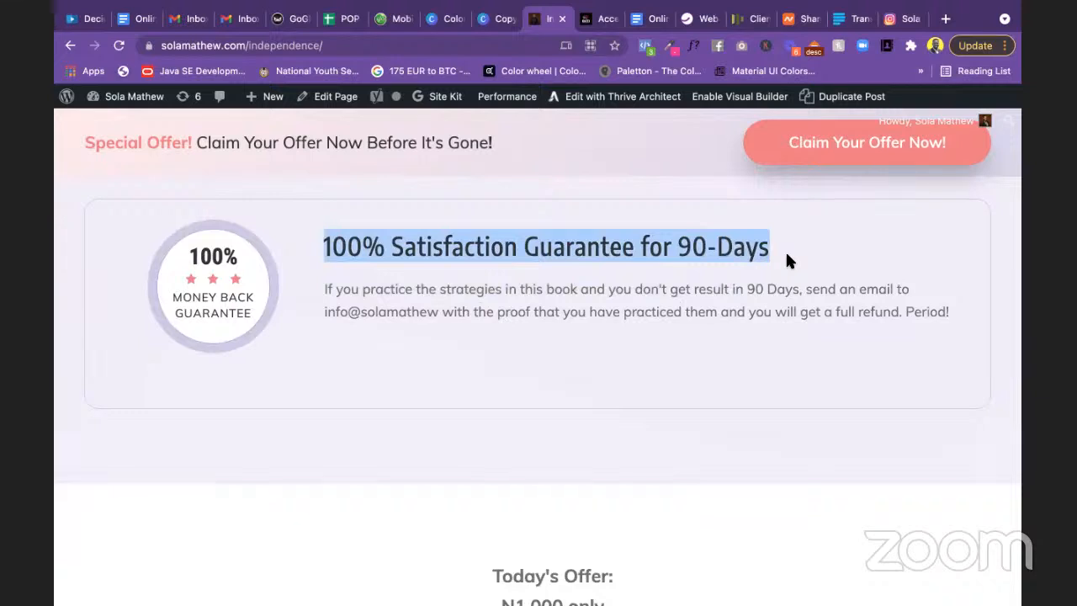
left_click(738, 331)
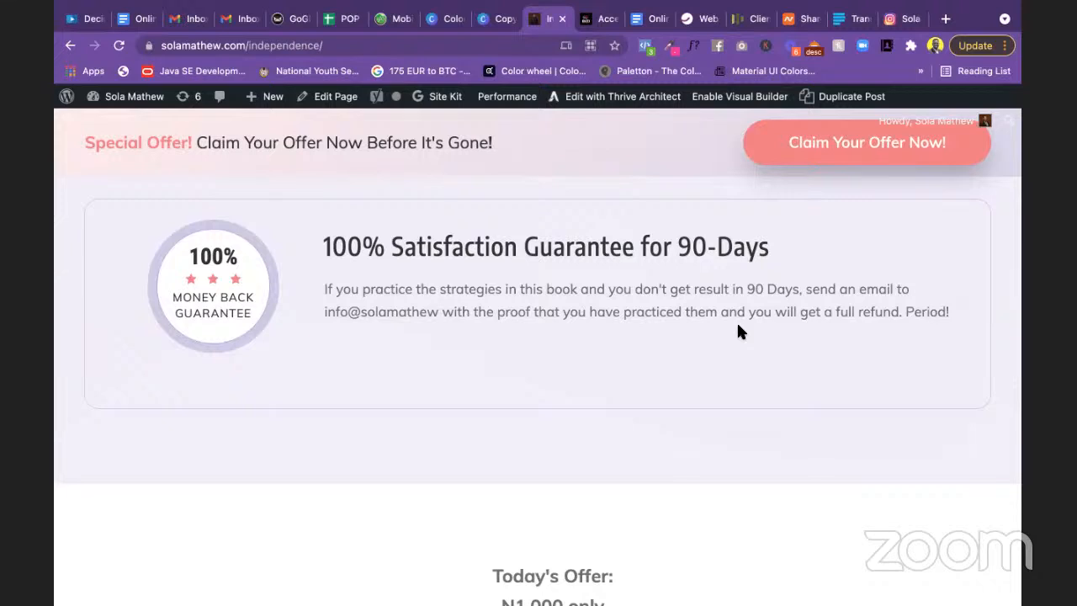
Step: Scroll down to the price dates and bundle button, back up, then bring up the Gmail inbox
scroll(737, 331, "down", 3)
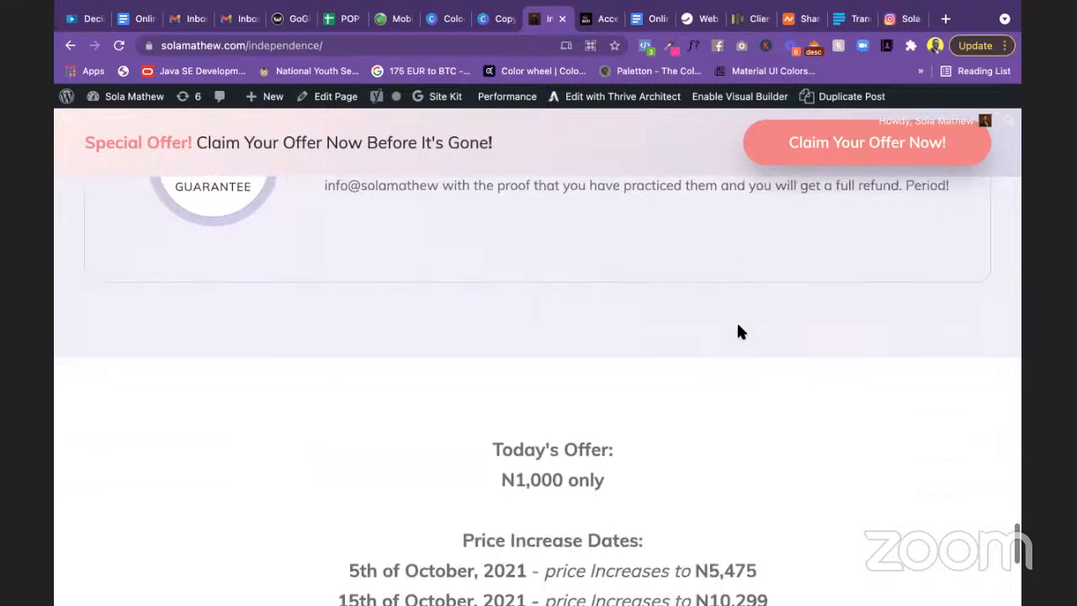
scroll(737, 331, "down", 5)
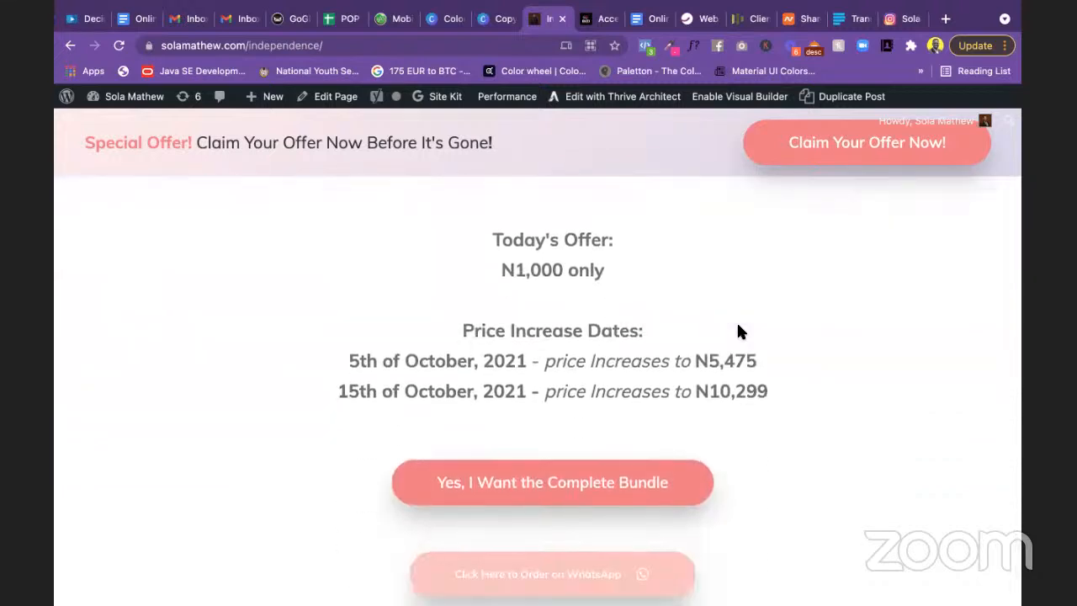
scroll(737, 331, "down", 3)
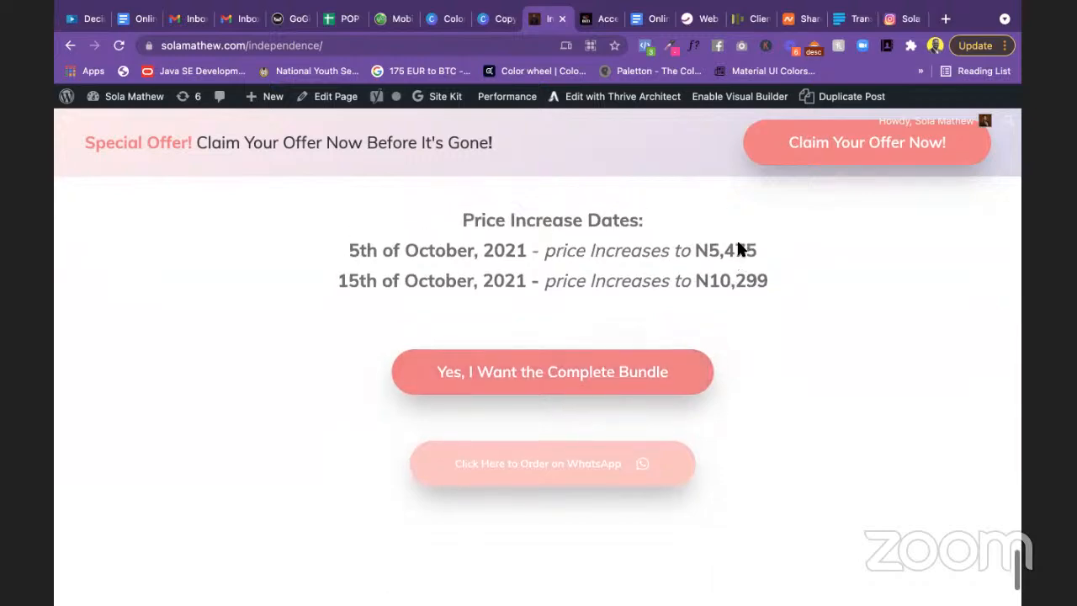
scroll(736, 237, "up", 20)
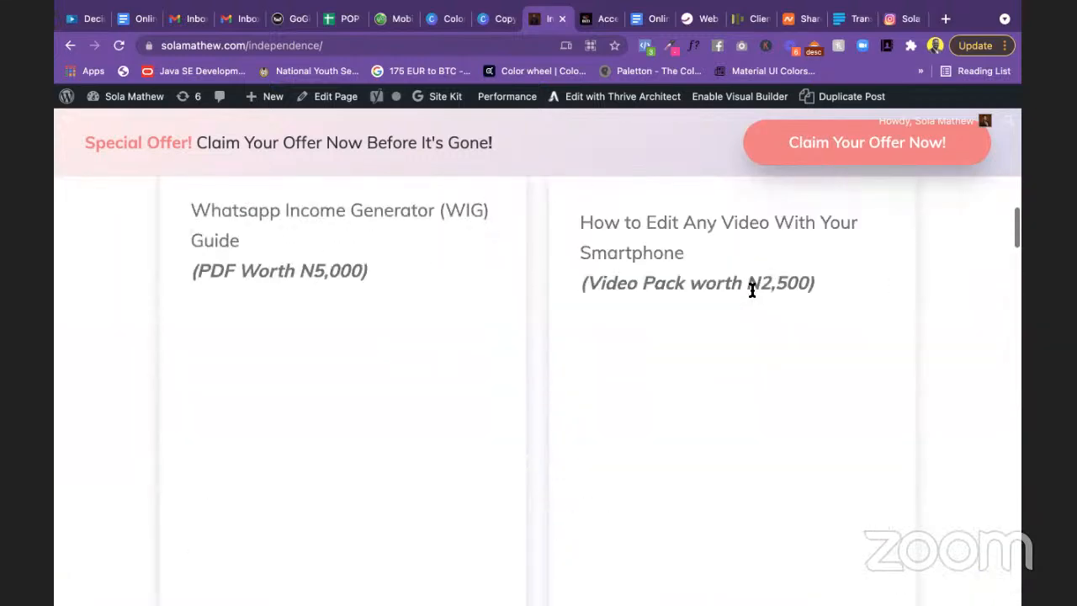
scroll(750, 283, "up", 5)
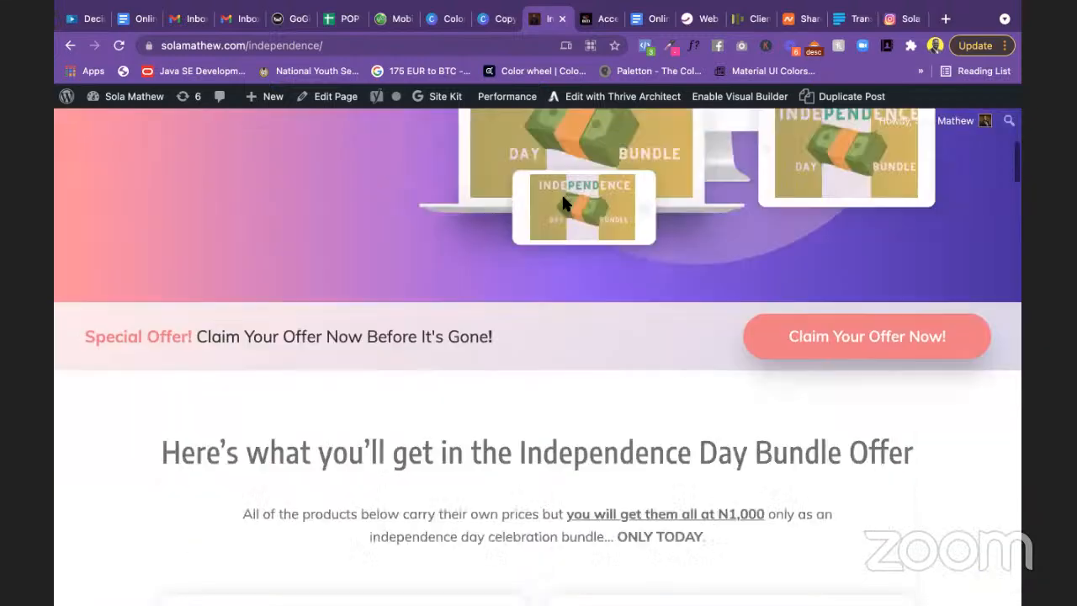
left_click(237, 25)
left_click(189, 22)
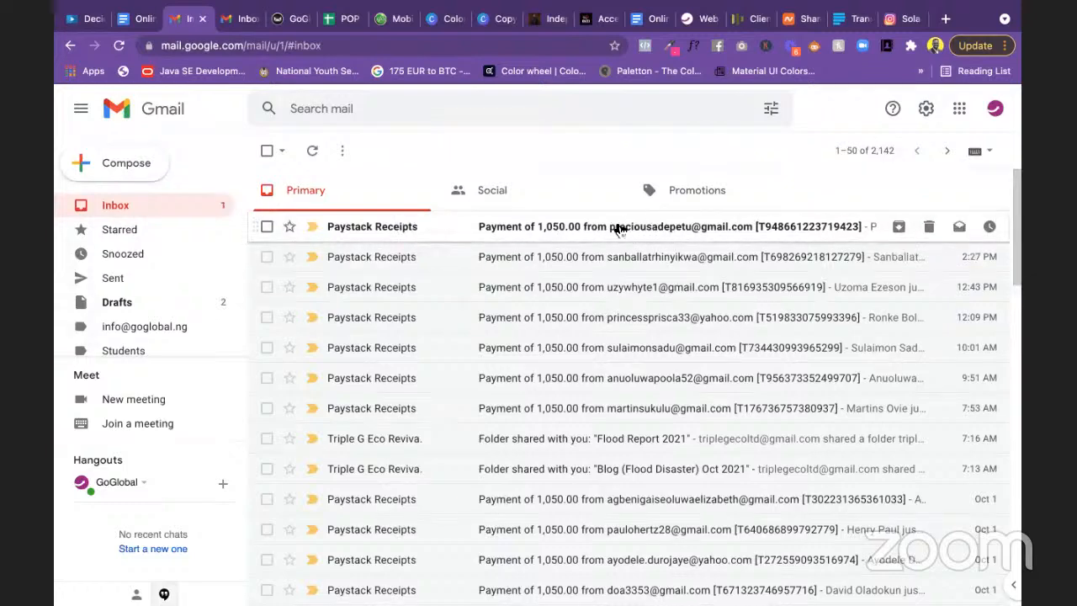
Step: Show the inbox of 1,050.00 Paystack receipts, check the other account's inbox, then return to the offer page
scroll(632, 278, "down", 1)
scroll(632, 279, "up", 1)
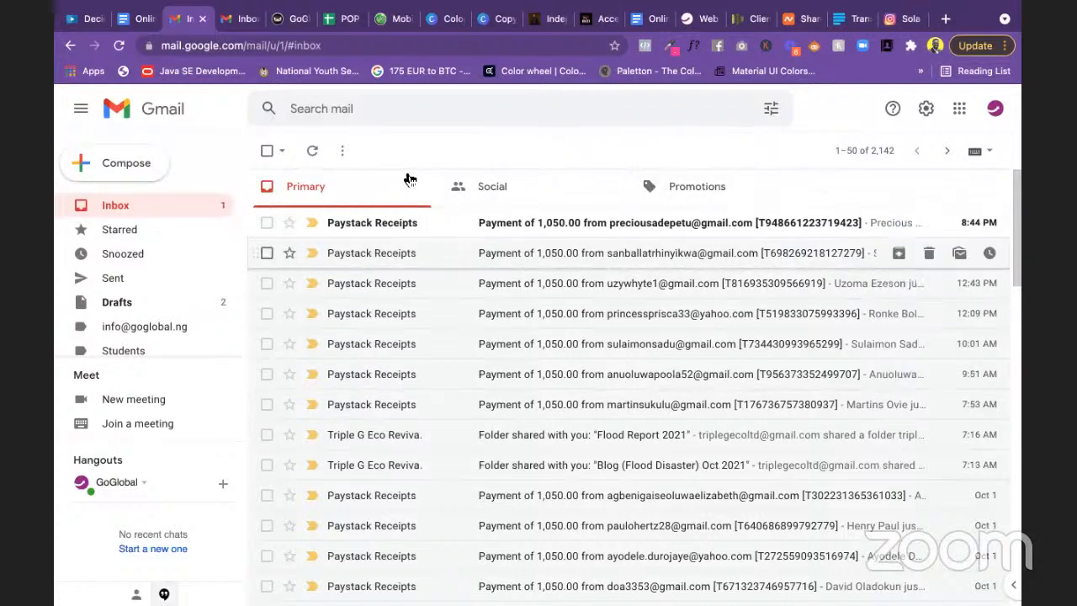
left_click(239, 15)
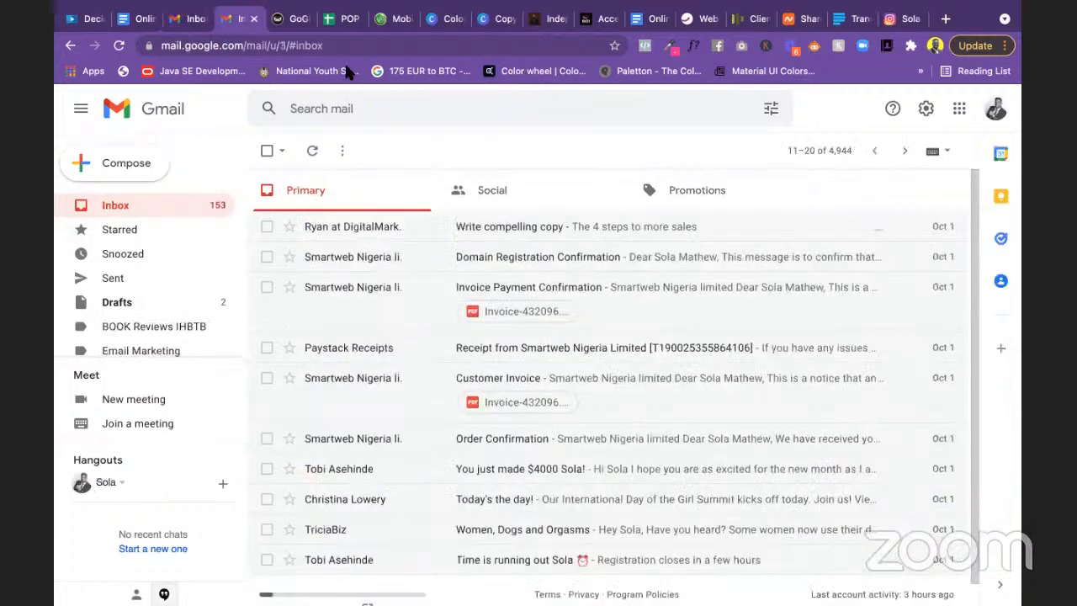
left_click(554, 24)
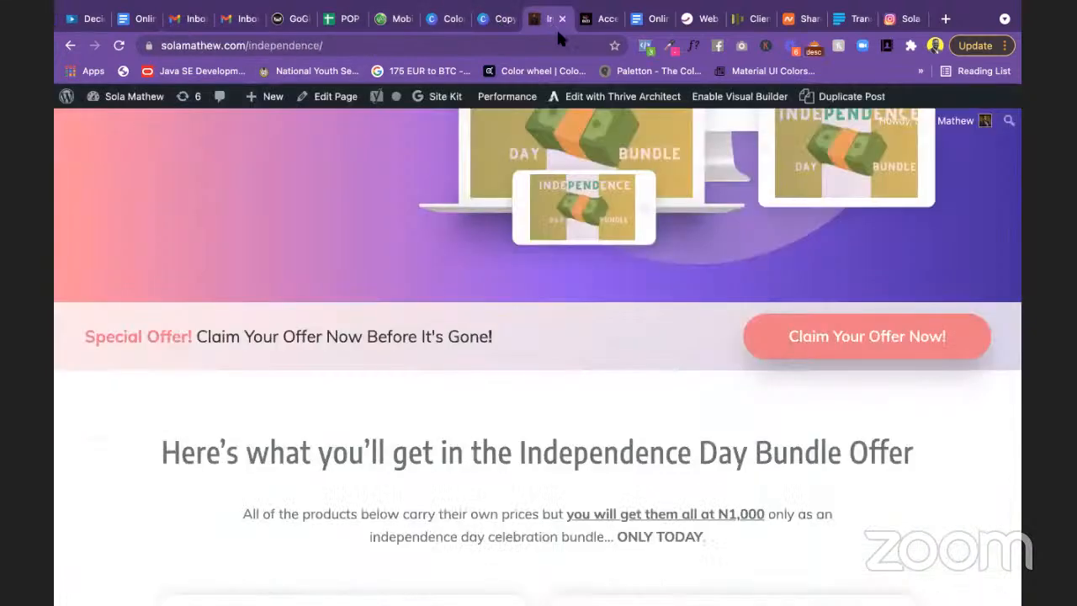
Step: Scroll to the top of the Independence Day Offer page, then bring up the Instagram profile
scroll(547, 261, "up", 10)
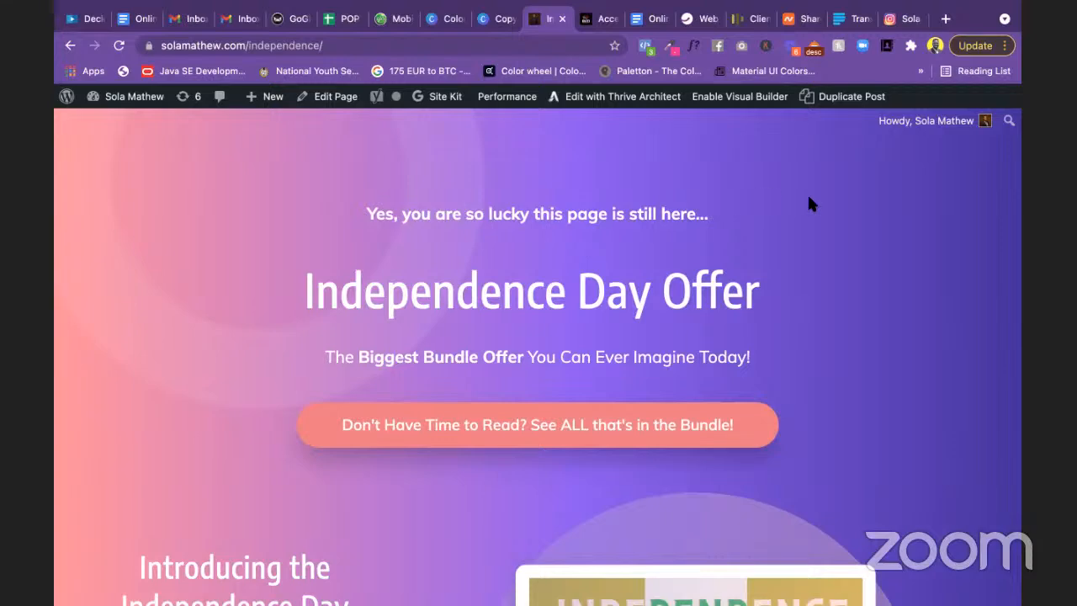
left_click(902, 21)
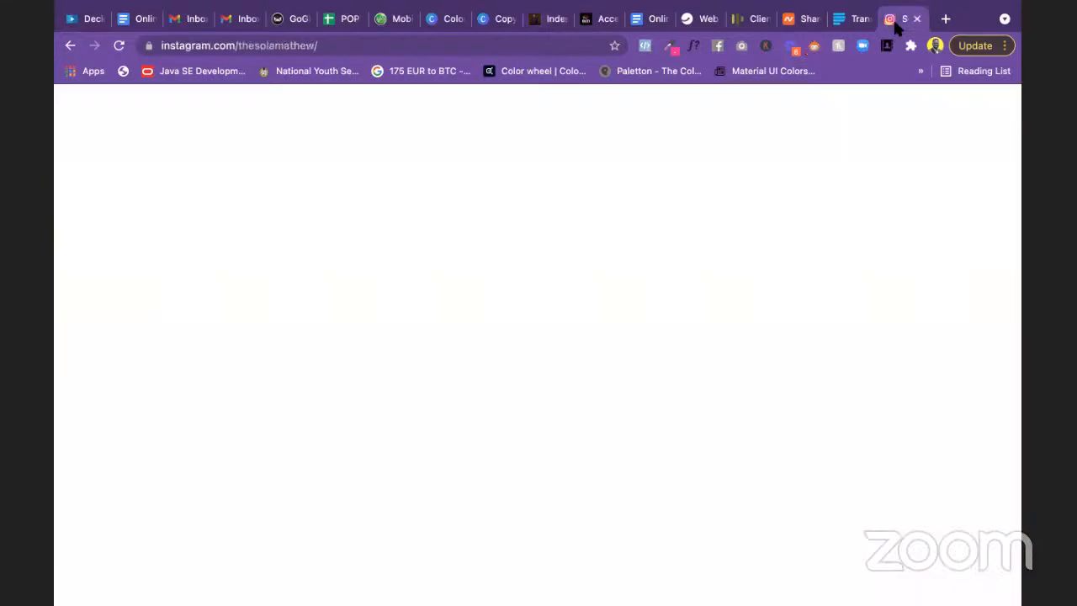
Step: Scroll down the Instagram post grid and back up to the bio linking to the offer page
scroll(848, 167, "up", 5)
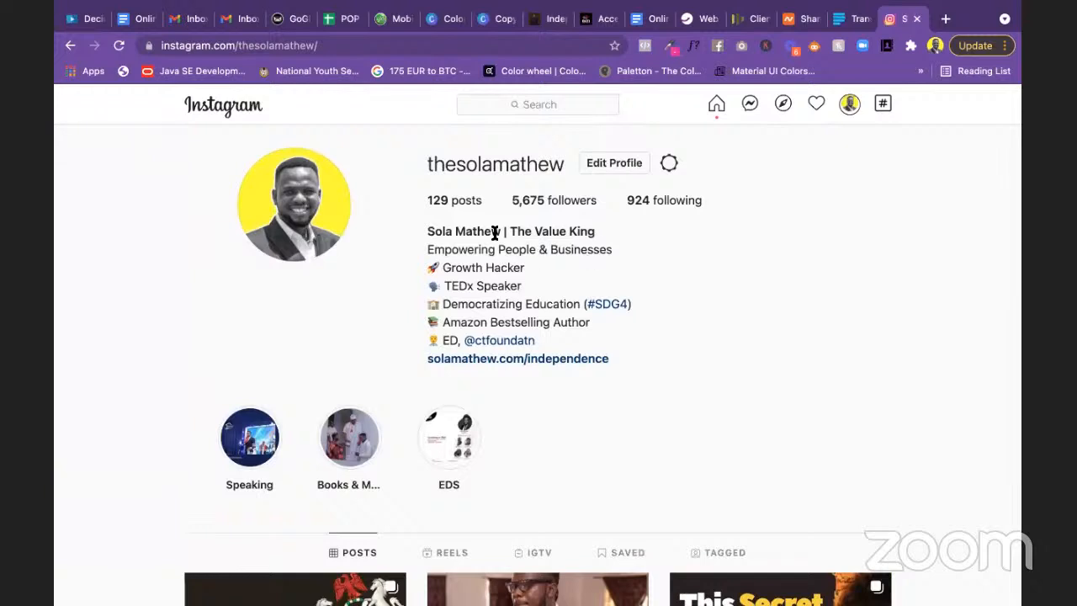
scroll(626, 308, "down", 5)
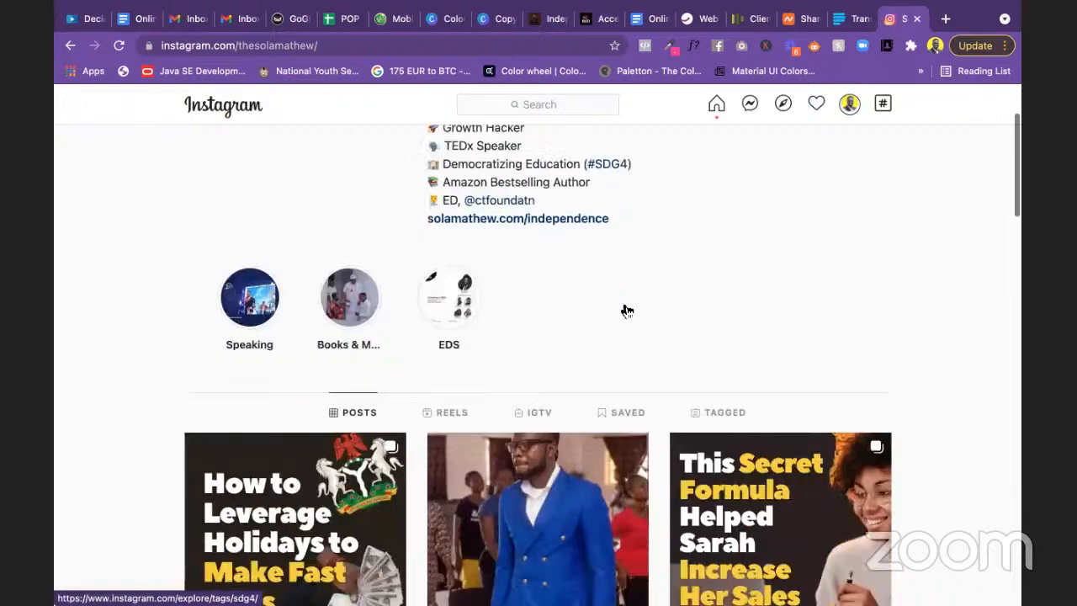
scroll(559, 271, "down", 4)
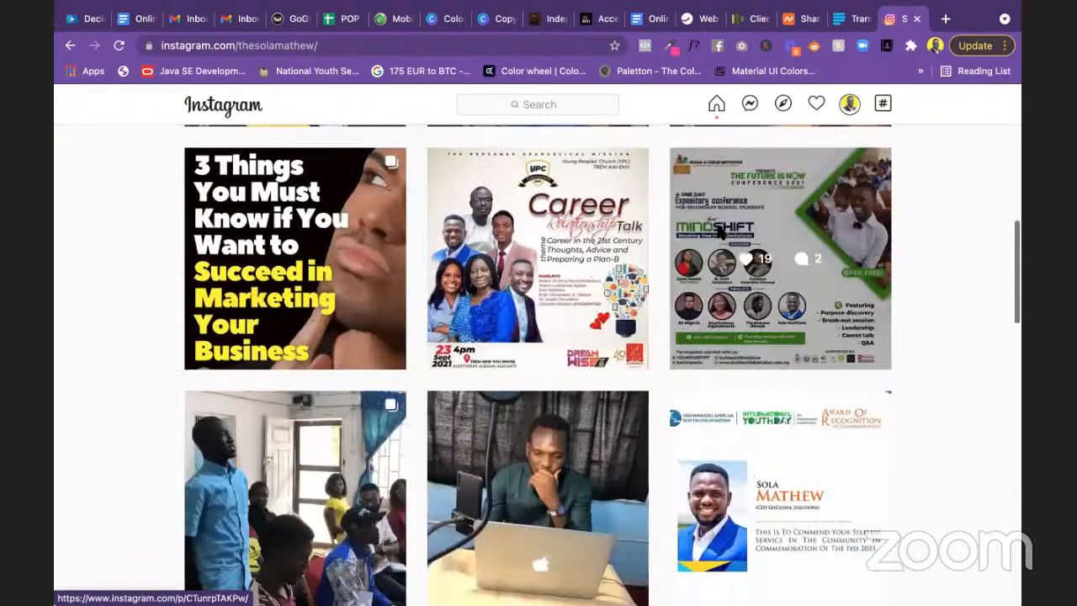
scroll(716, 233, "up", 8)
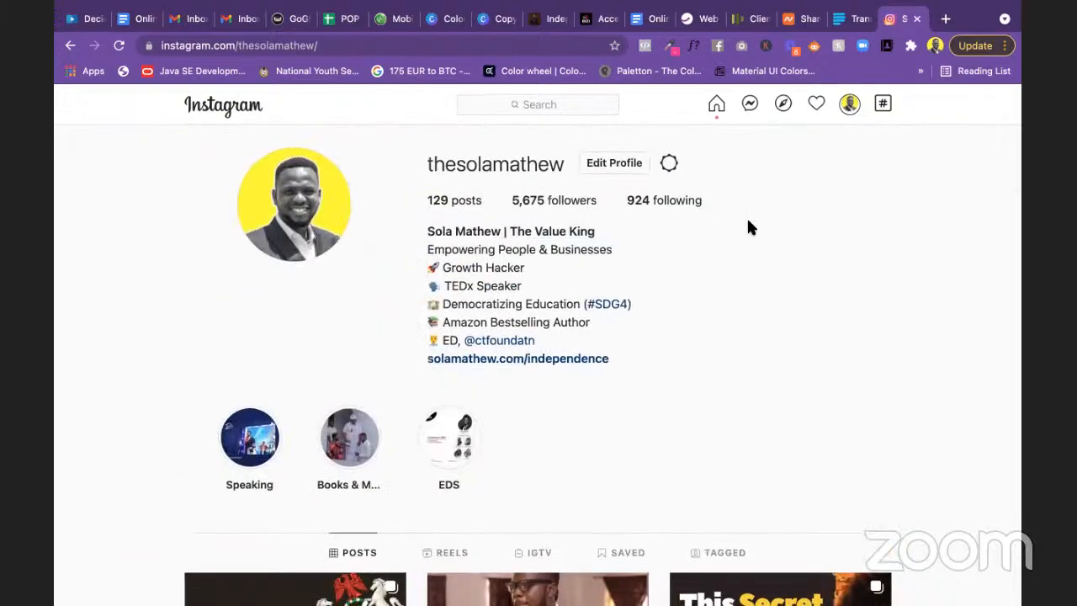